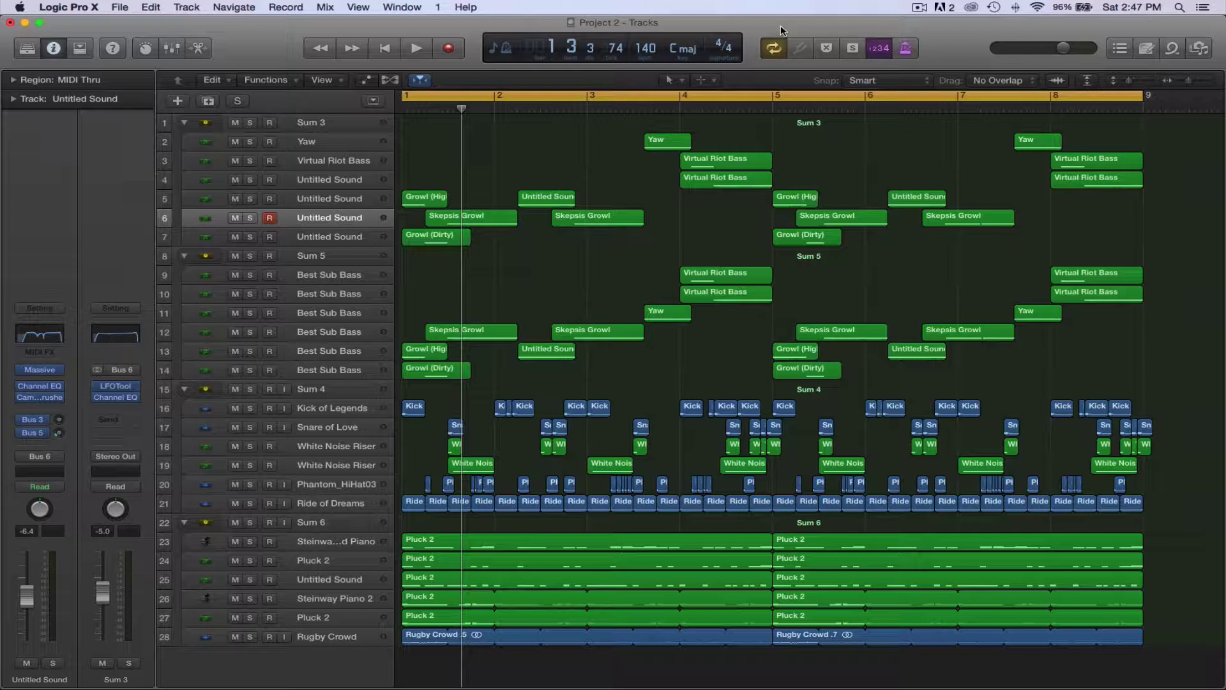
Play back the Project 2 arrangement and stop playback to hear the finished example
key(space)
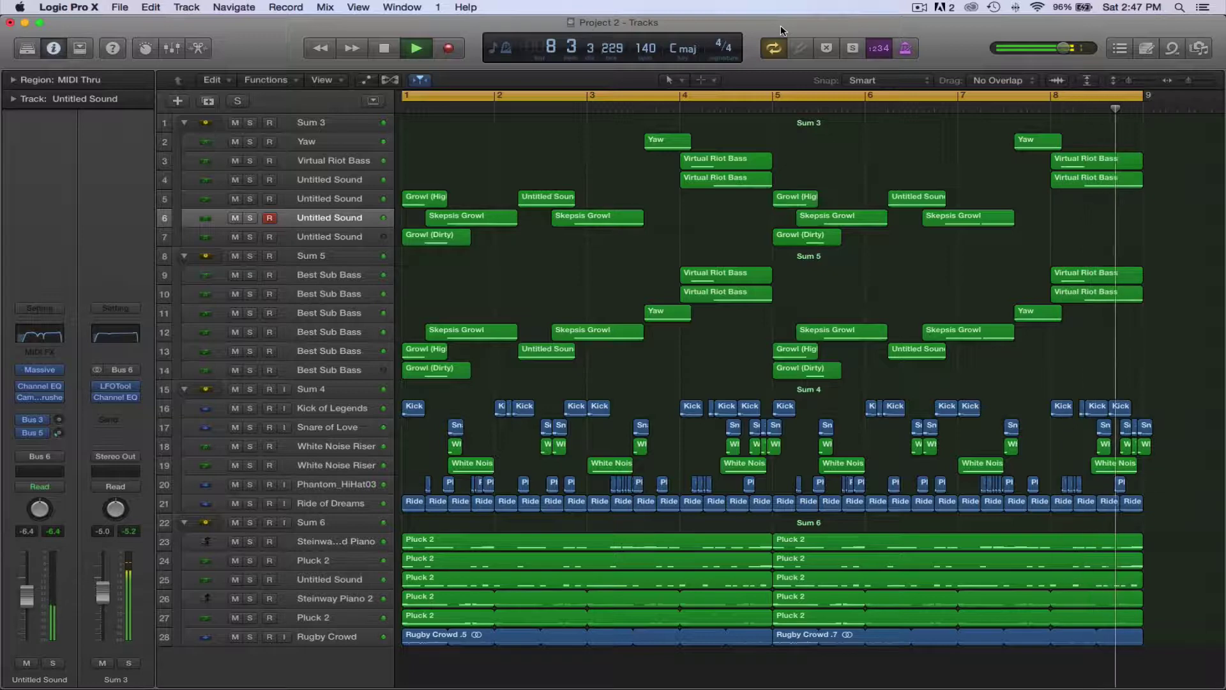
key(space)
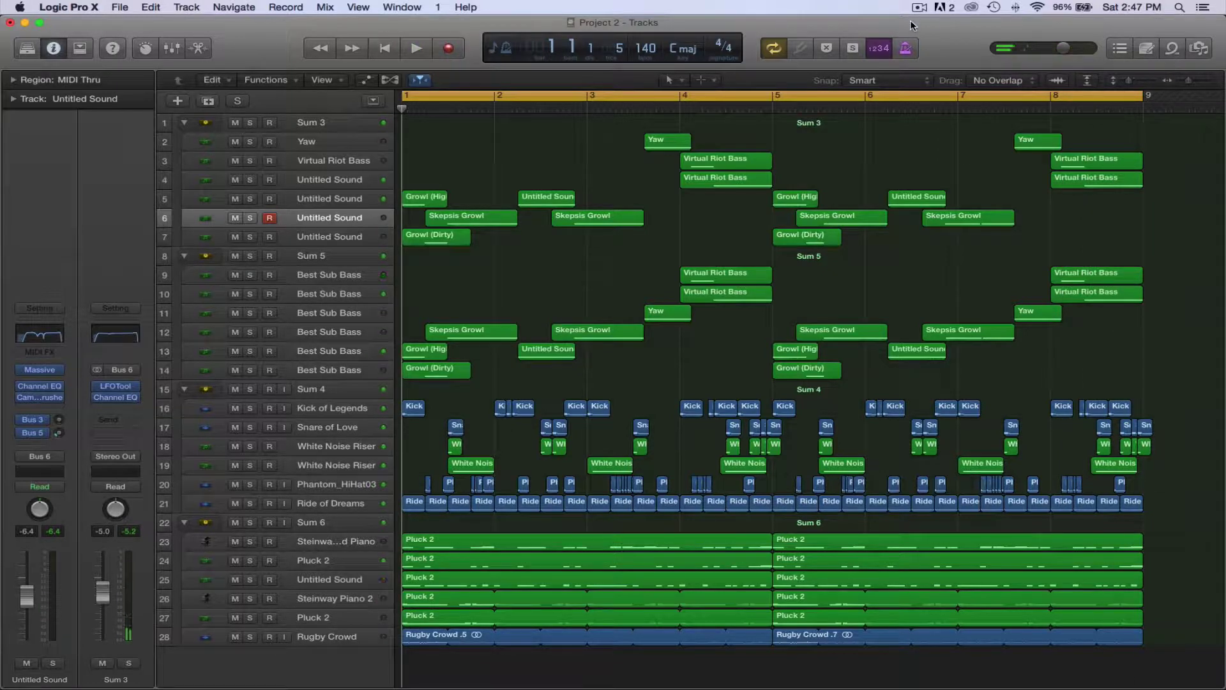
click(926, 9)
click(939, 44)
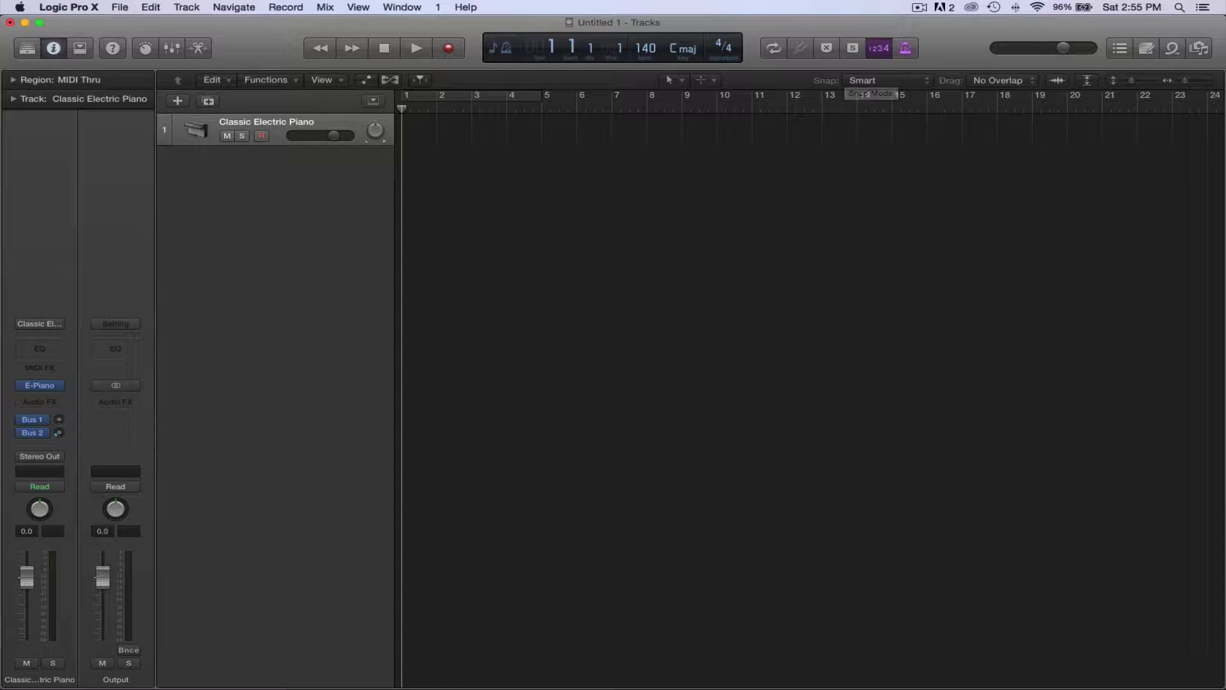
Switch to Finder, open a new window on the Samples folder and expand Skepsis Samples to show its drum samples
key(super+Tab)
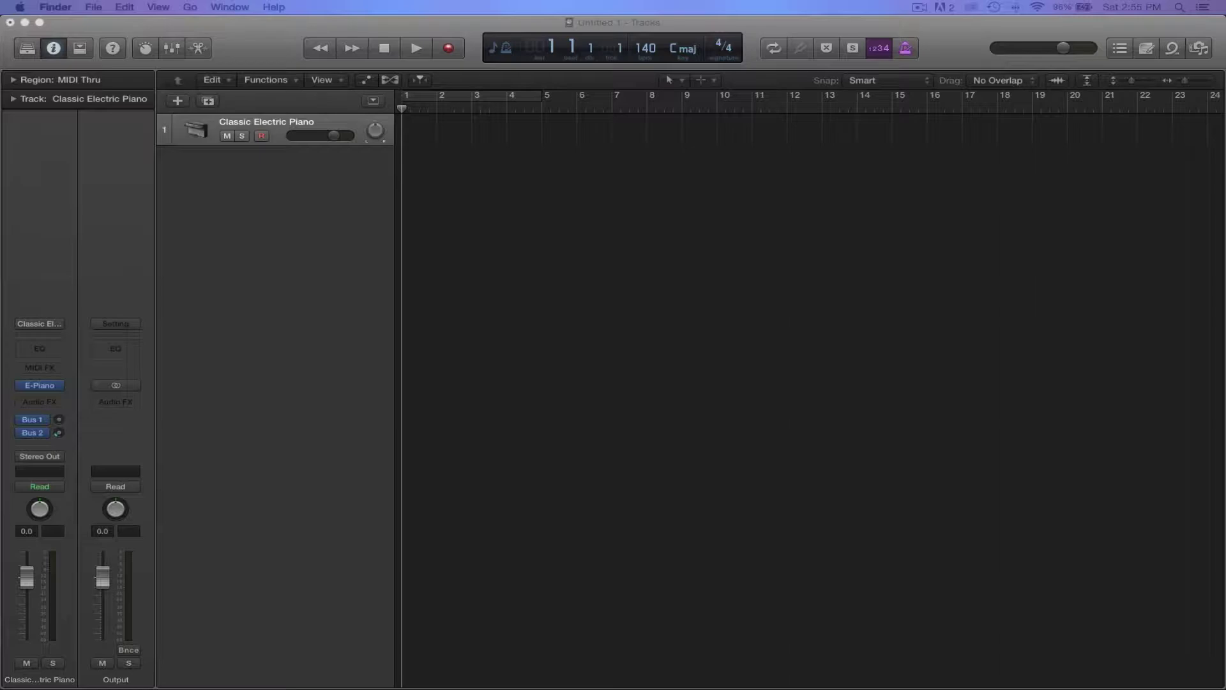
key(super+n)
drag(792, 210, 563, 123)
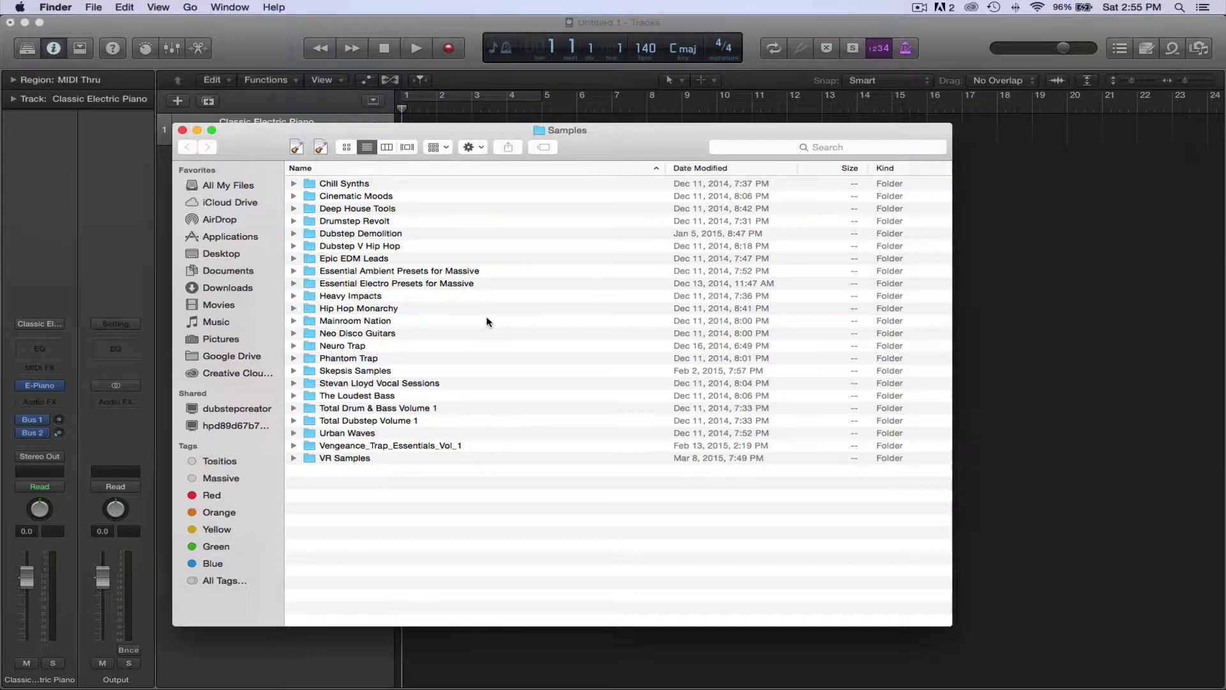
click(295, 372)
scroll(450, 400, down, 3)
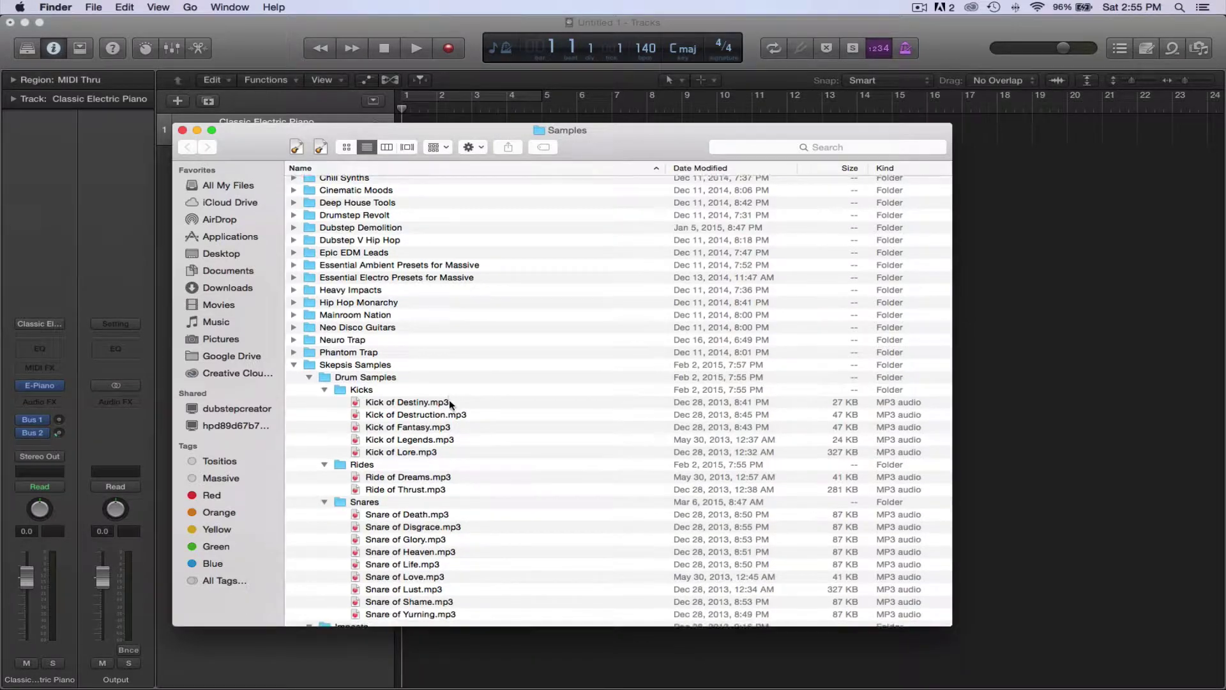
scroll(450, 399, down, 3)
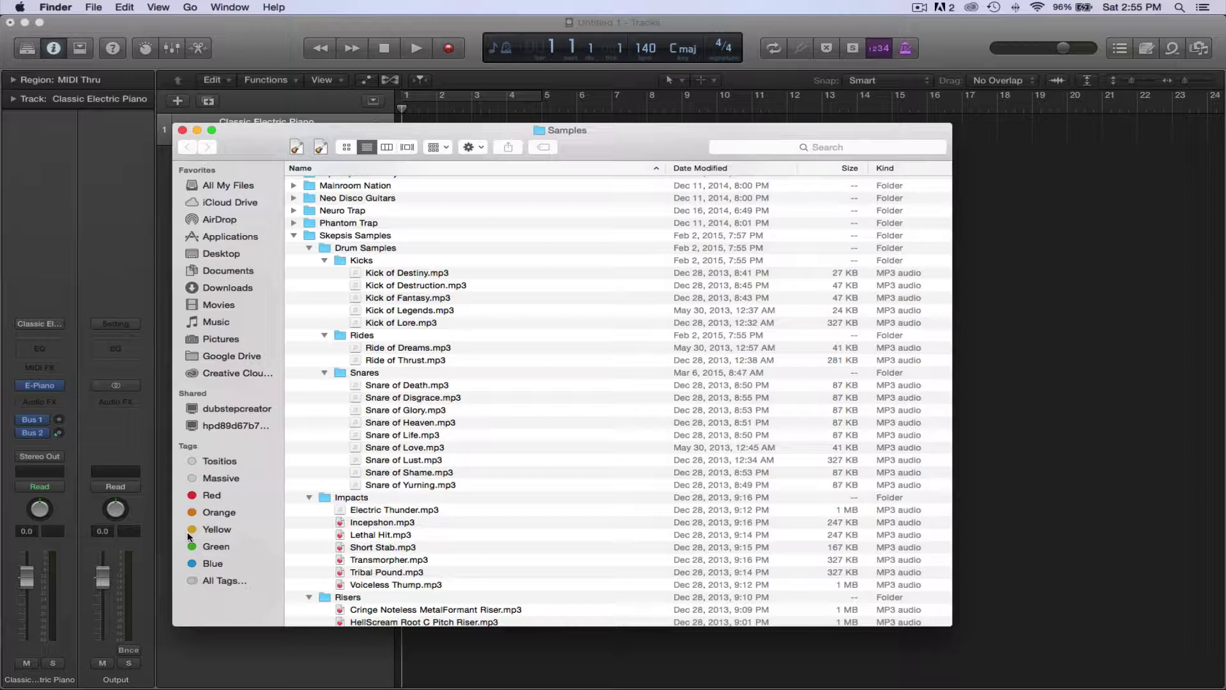
Preview the snare samples from Snare of Death to Snare of Lust, returning to Snare of Life.mp3 before closing the preview
click(390, 384)
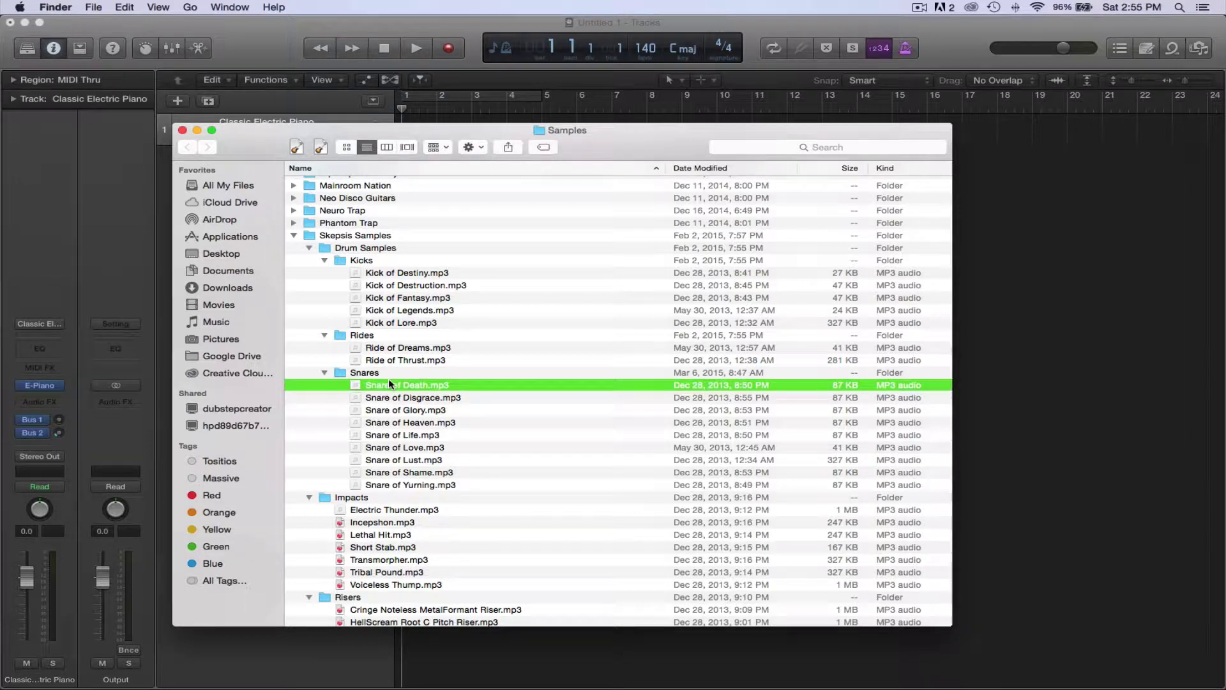
key(space)
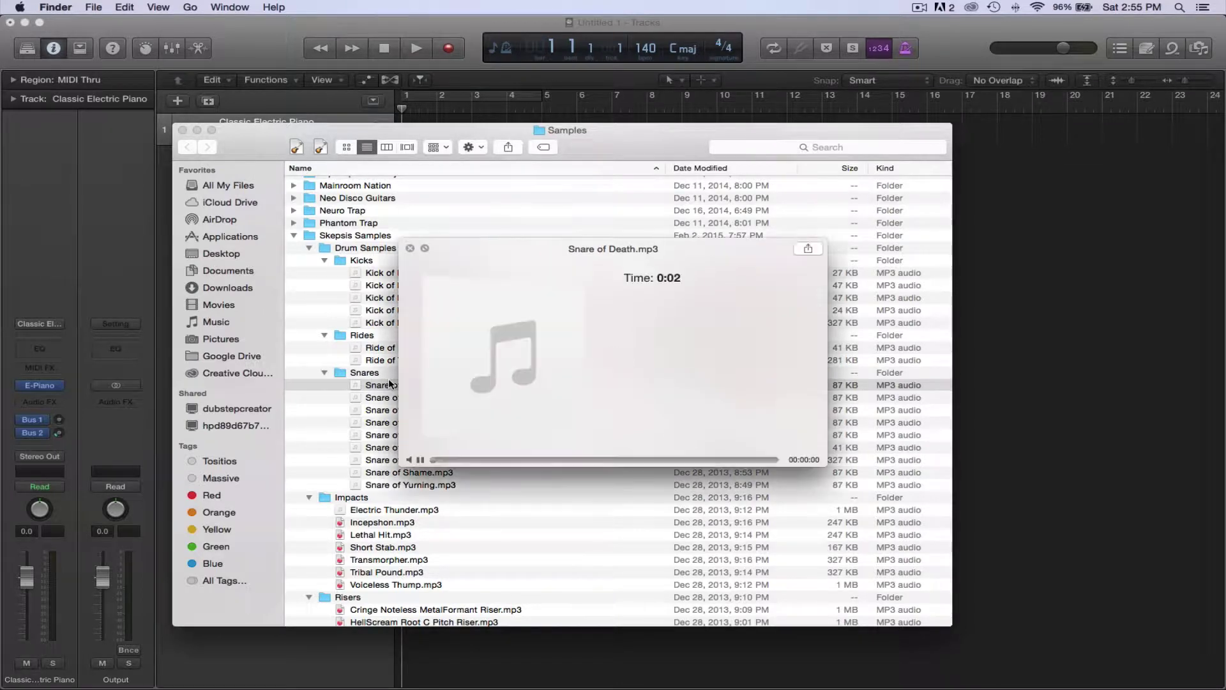
key(Down)
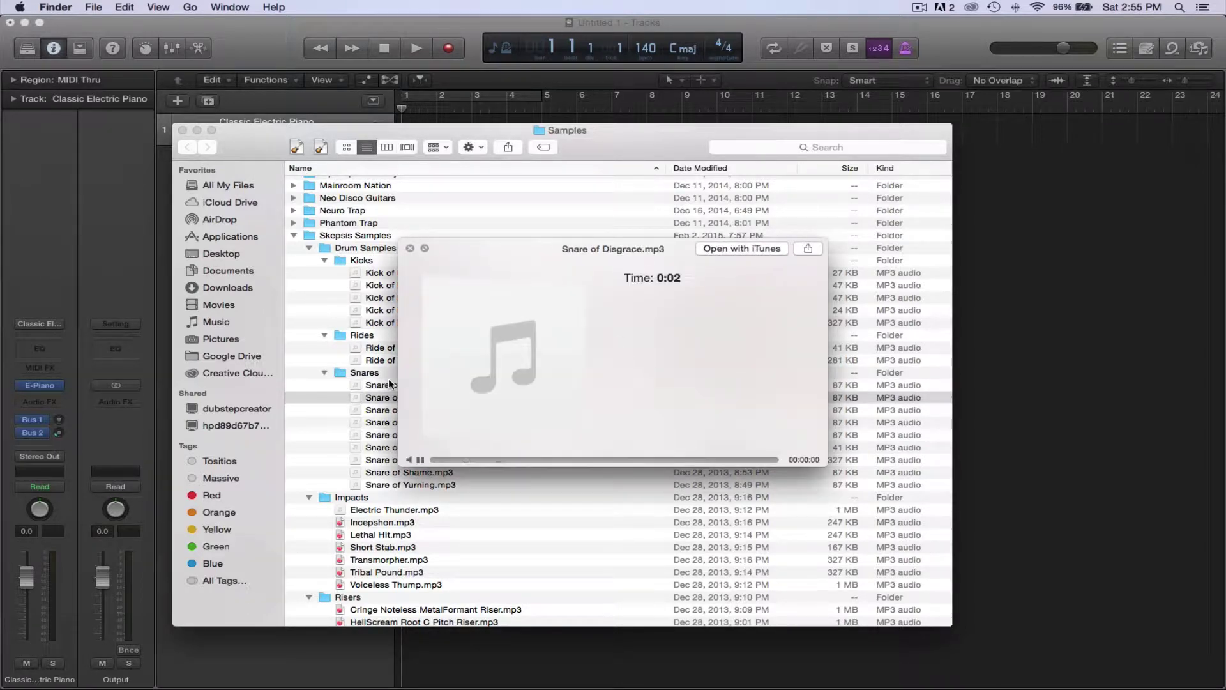
key(Down)
key(Down)
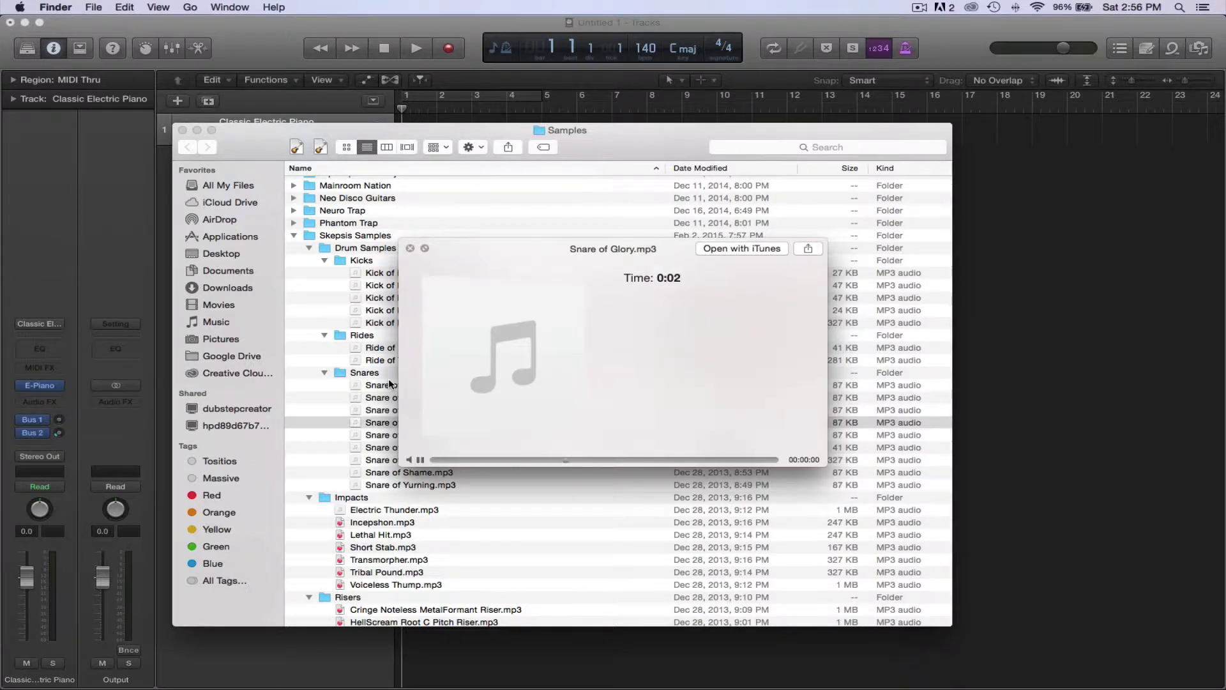
key(Down)
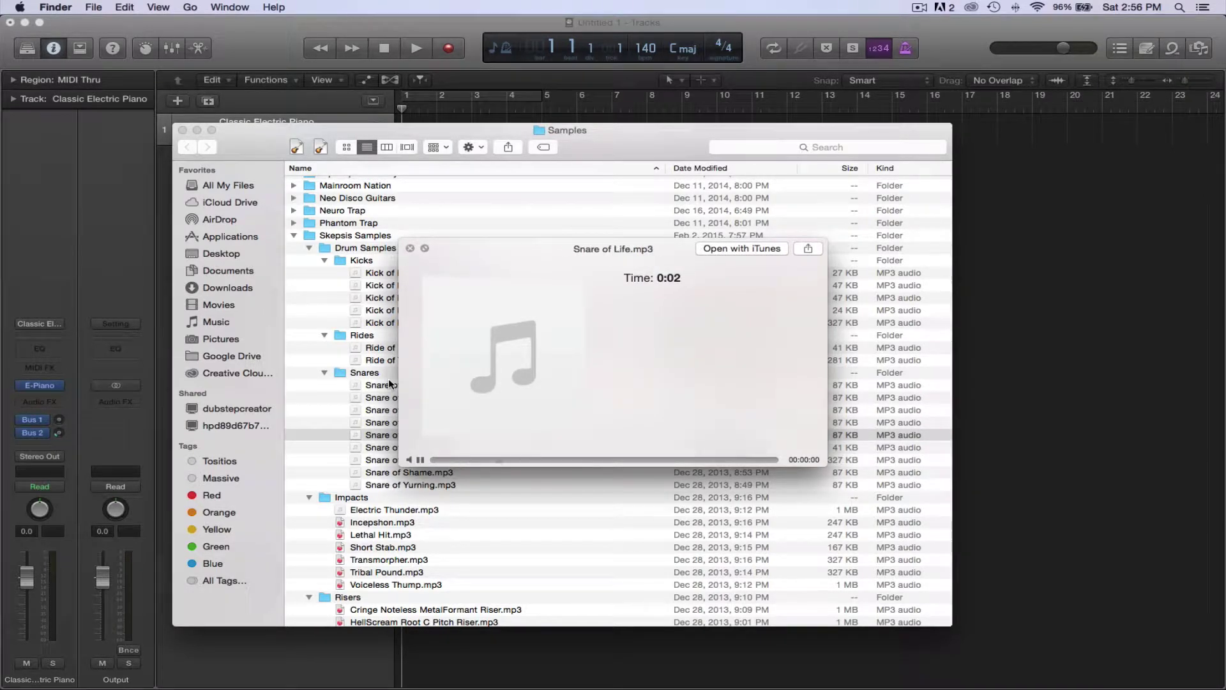
key(Down)
key(Down)
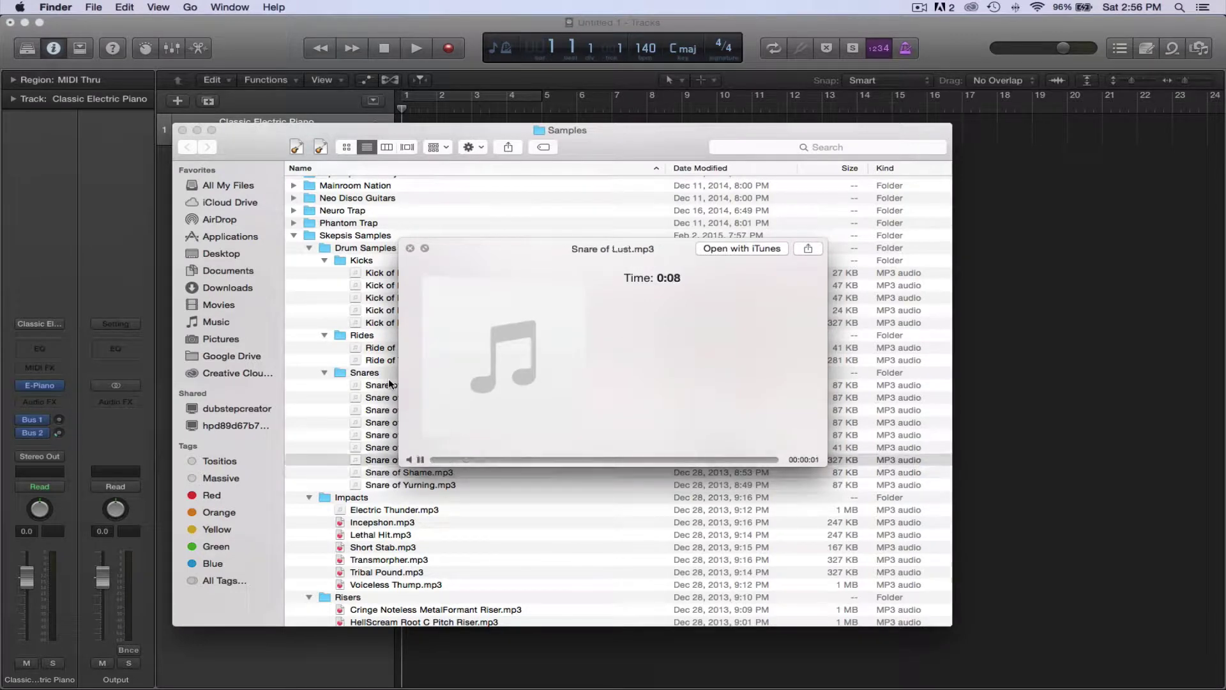
key(Up)
key(Up)
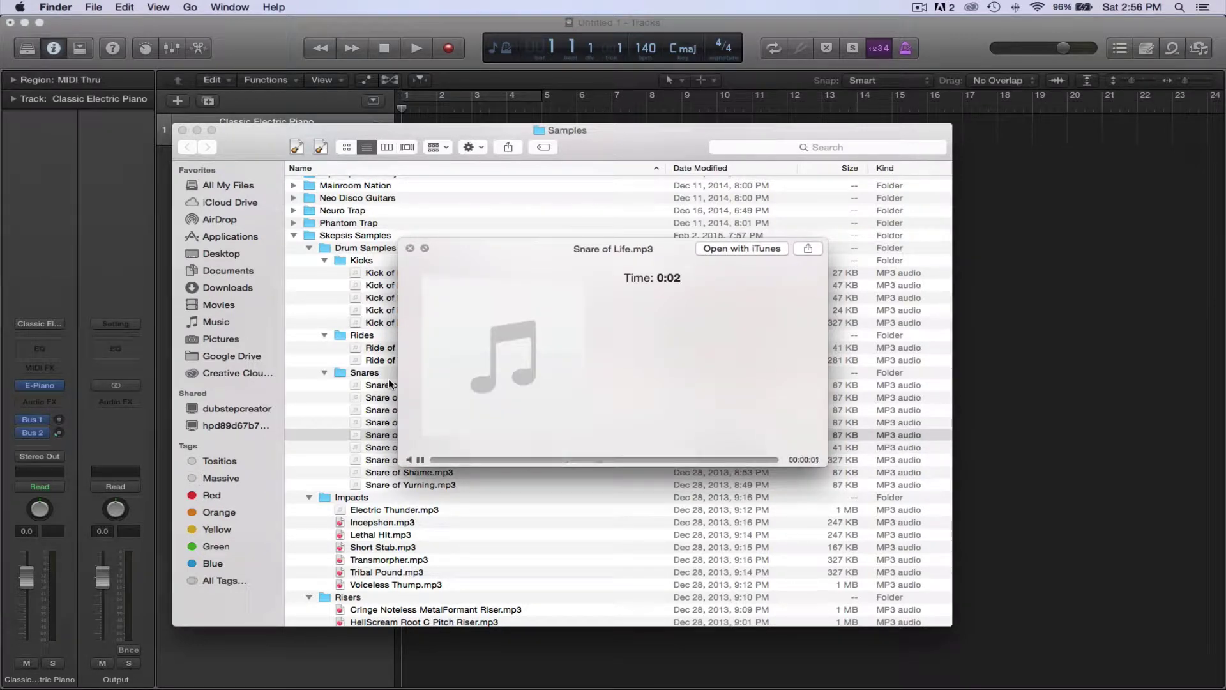
click(409, 249)
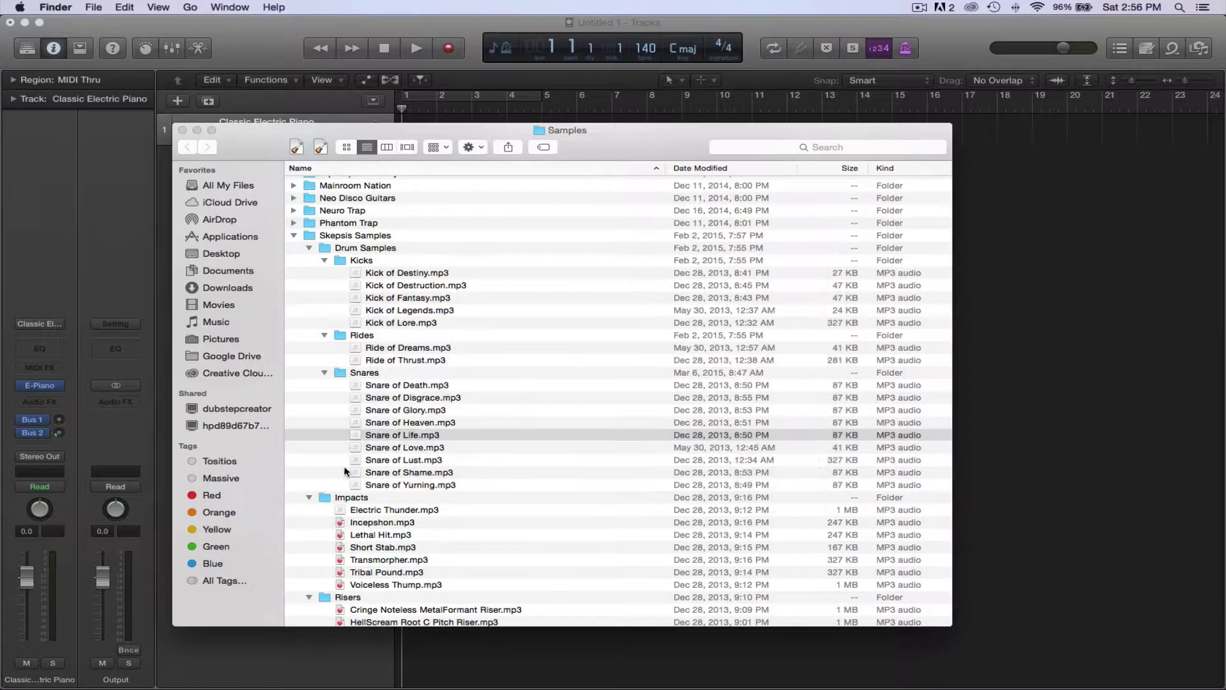
Add Snare of Life.mp3 at bar 18 and Kick of Legends.mp3 at bar 17 of the Logic project, each on its own new track
drag(600, 439, 1047, 412)
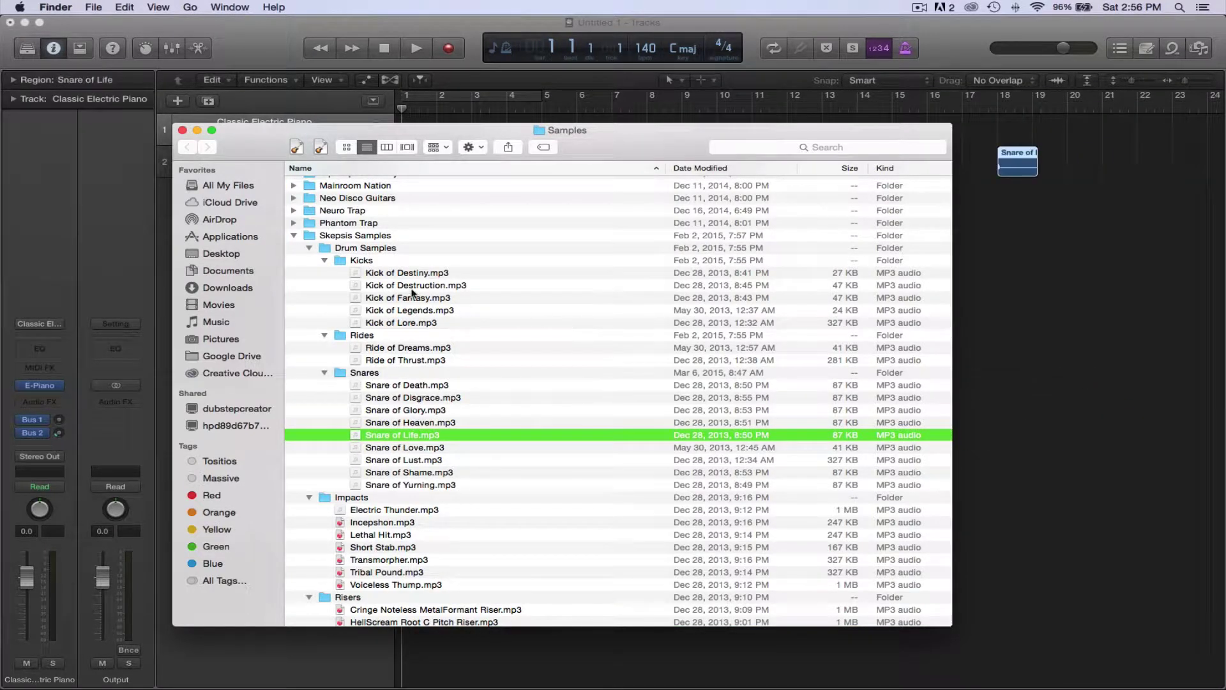
click(362, 273)
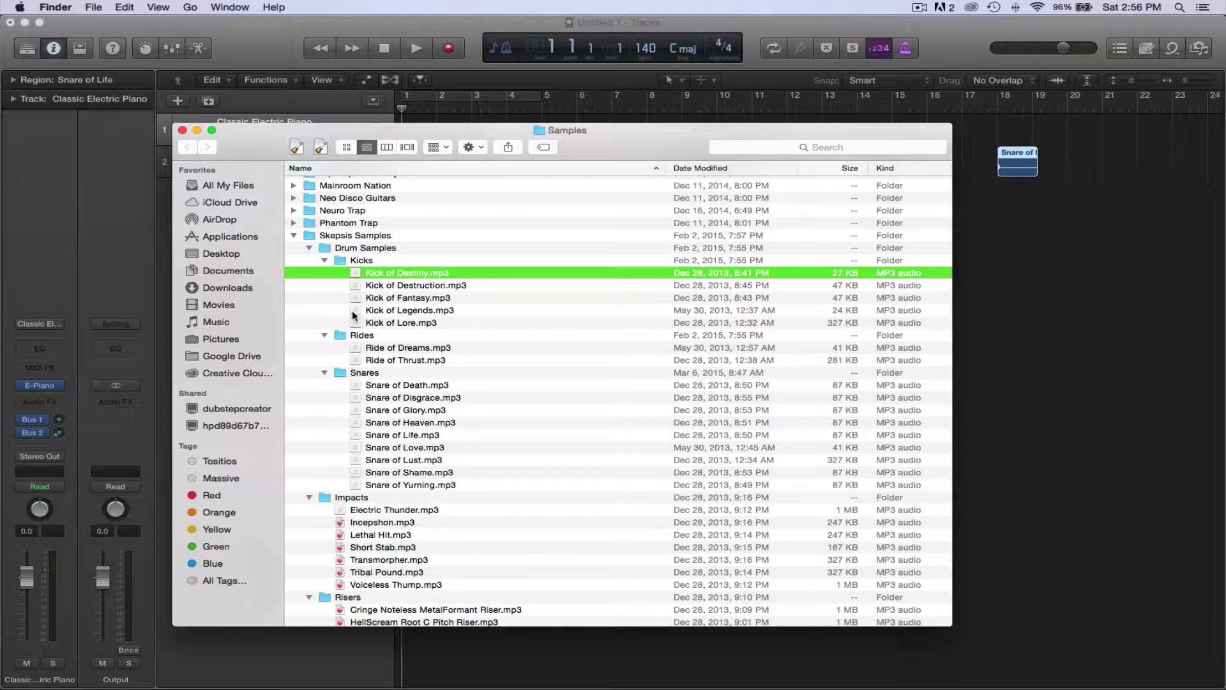
drag(356, 312, 1001, 309)
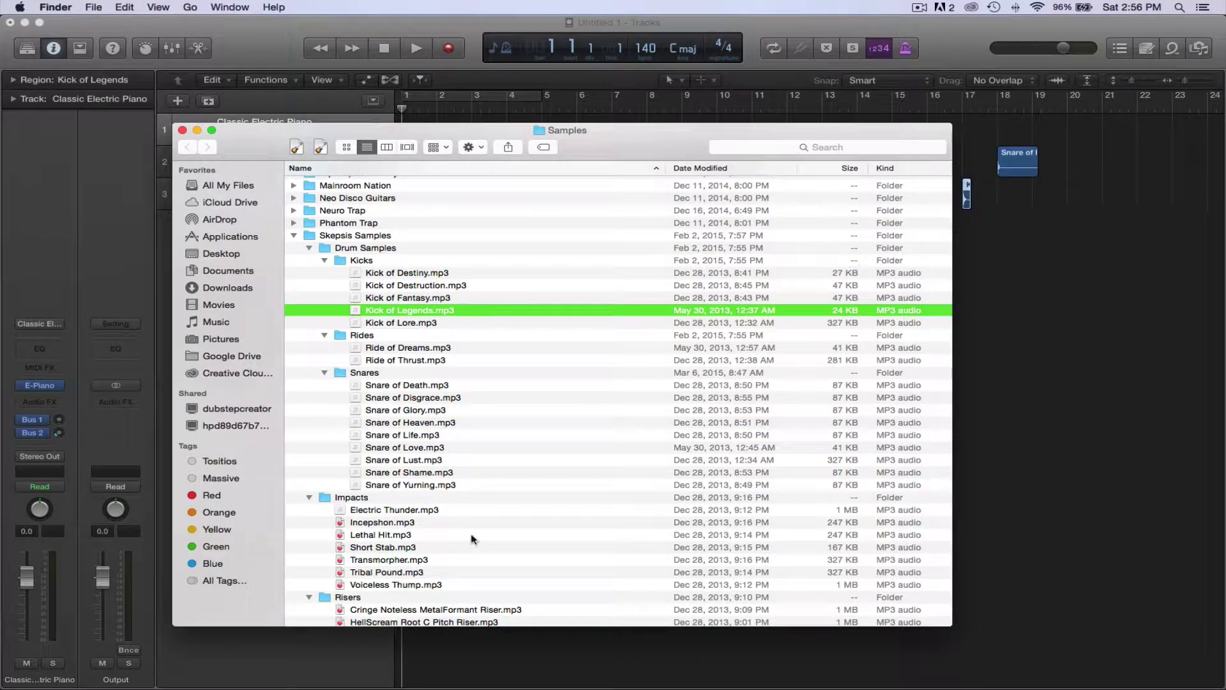
Add Ride of Thrust.mp3 from the Rides folder to a new track in the Logic project at bar 18
scroll(449, 573, down, 5)
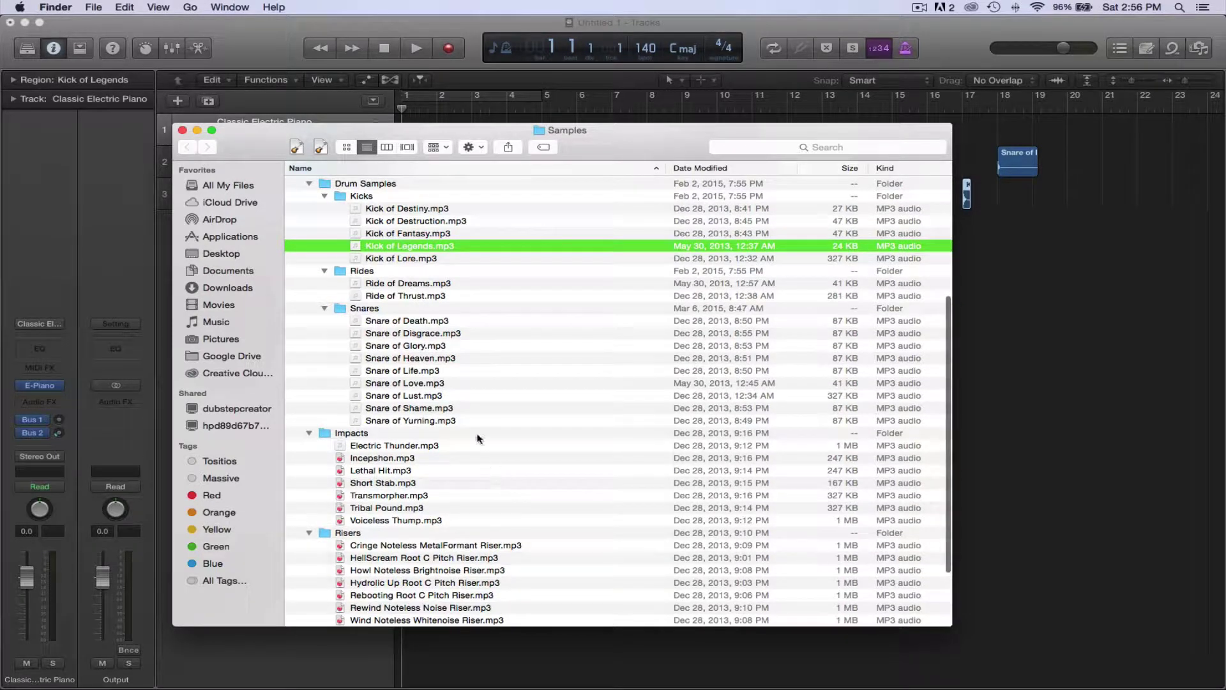
scroll(386, 291, up, 2)
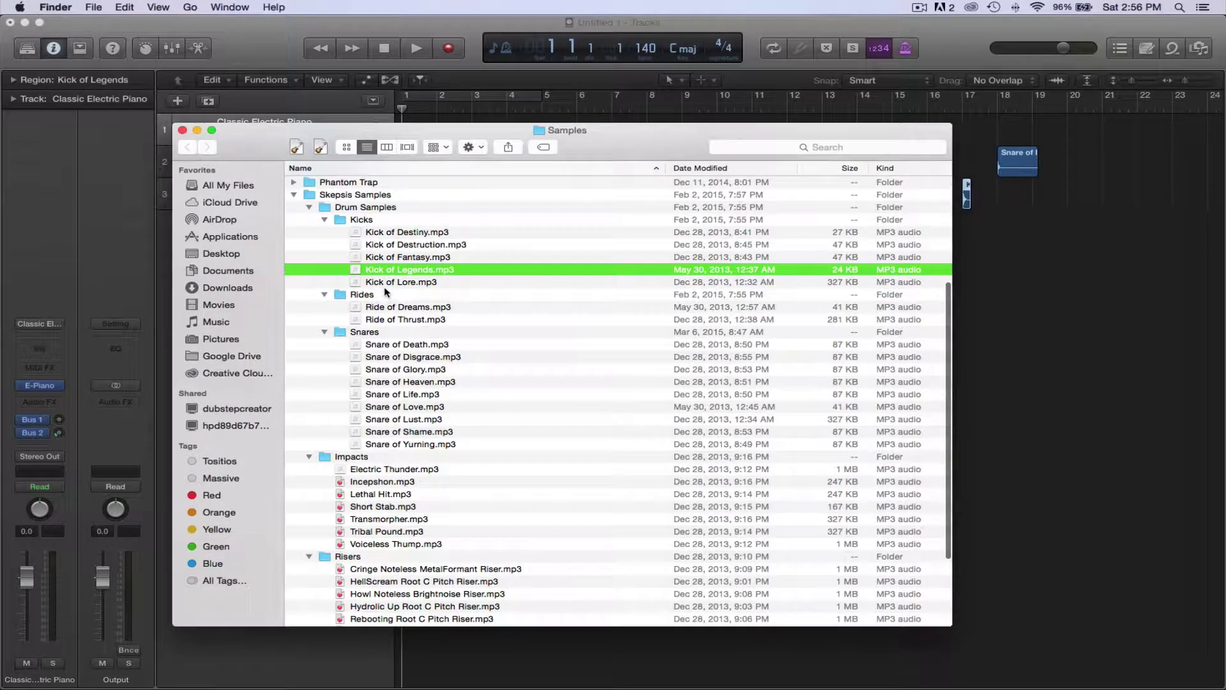
click(353, 320)
drag(356, 320, 983, 319)
Look through the remaining Skepsis Samples and the Heavy Impacts folder, collapsing both folders again
scroll(479, 516, down, 5)
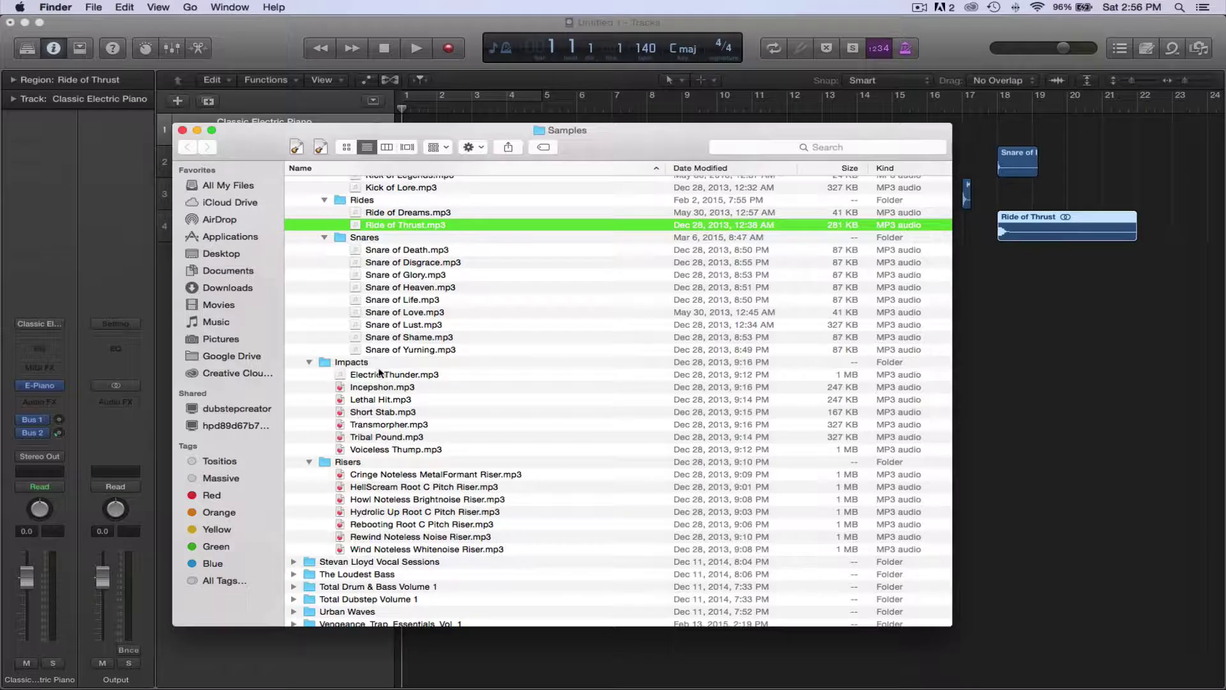
scroll(361, 403, up, 12)
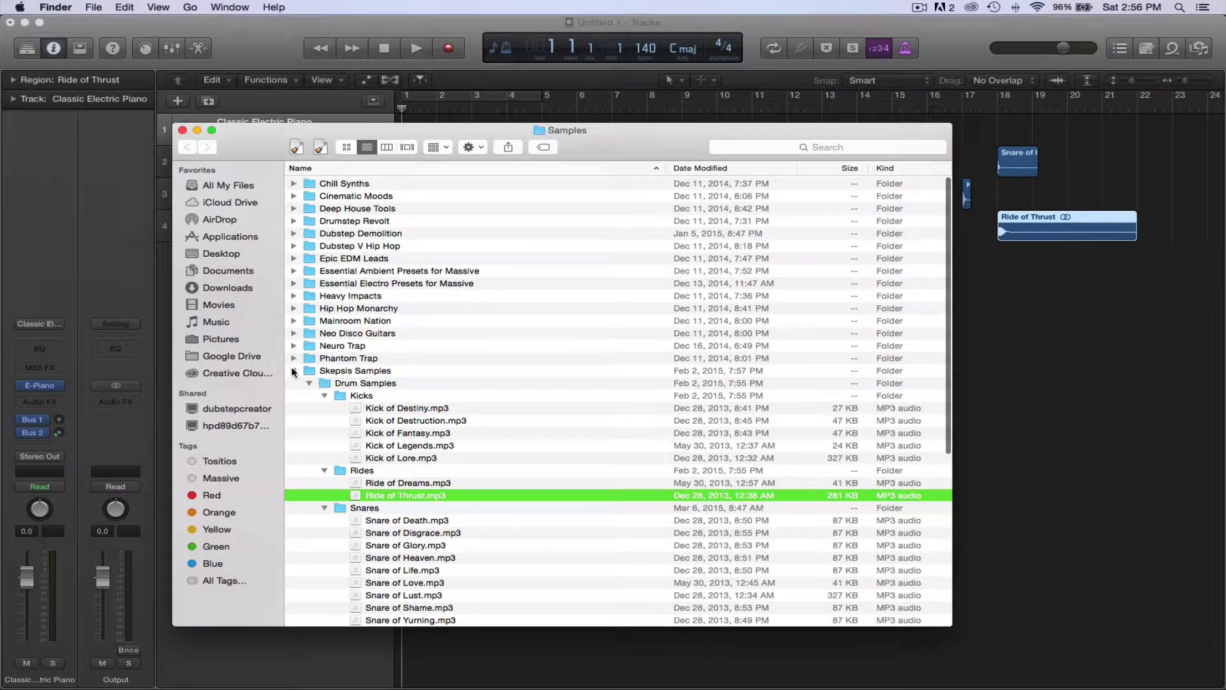
click(293, 370)
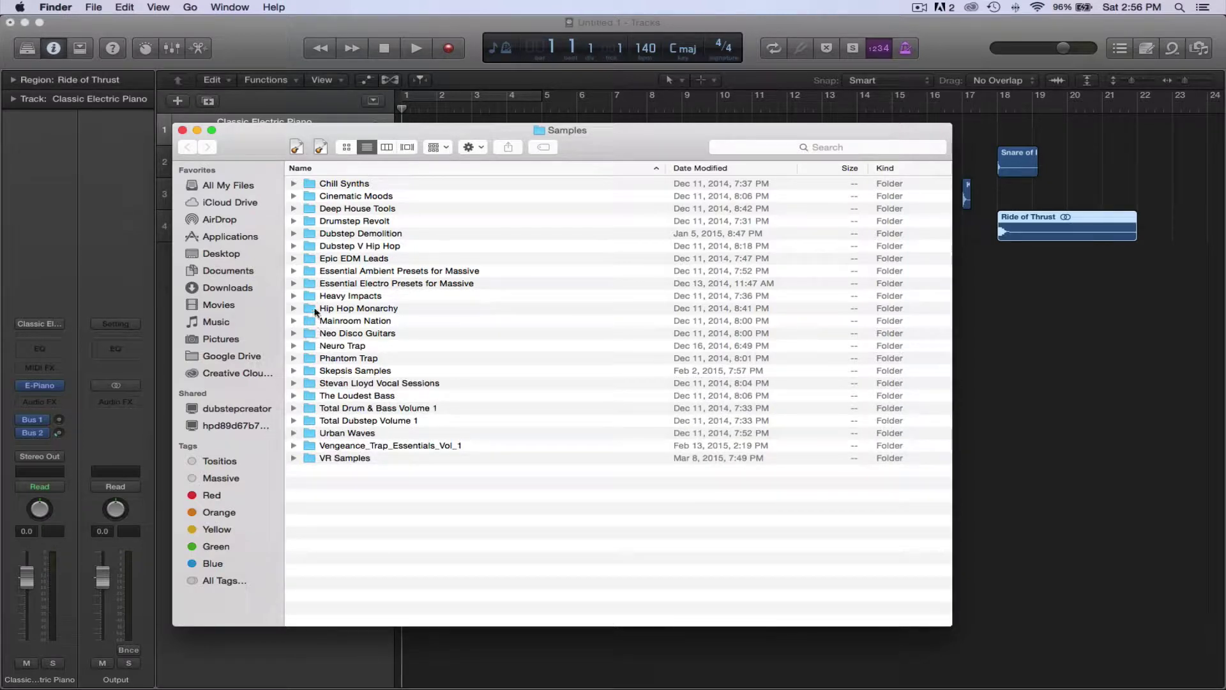
click(293, 296)
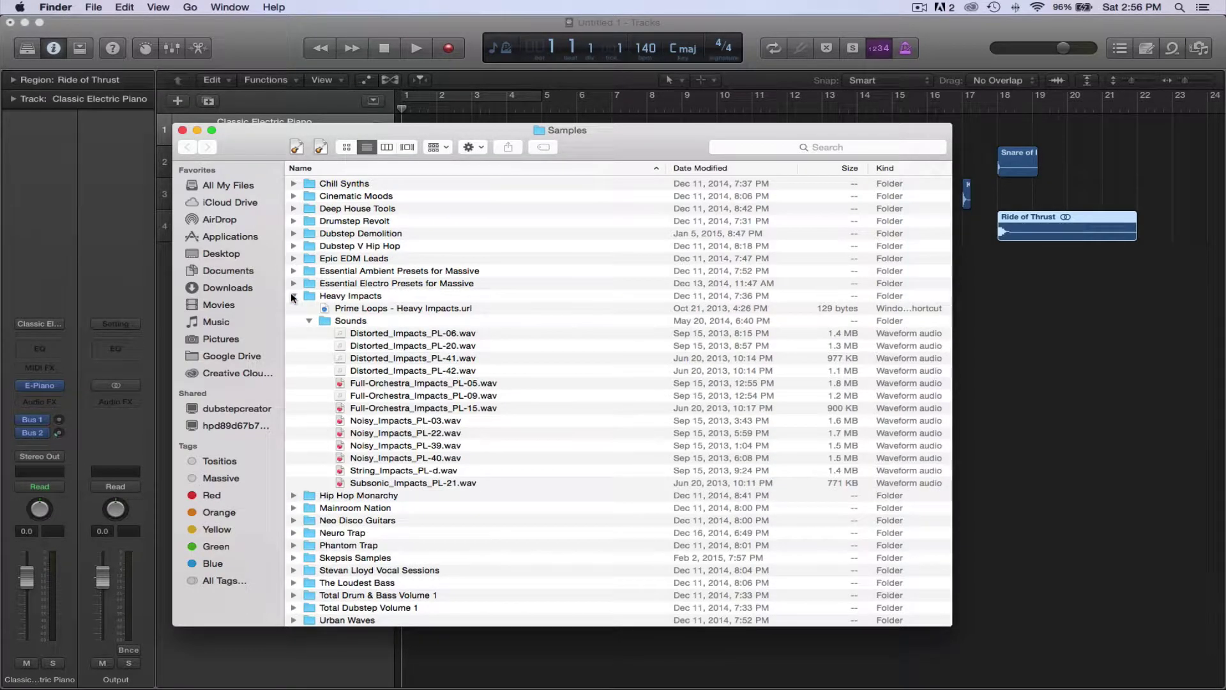
click(293, 296)
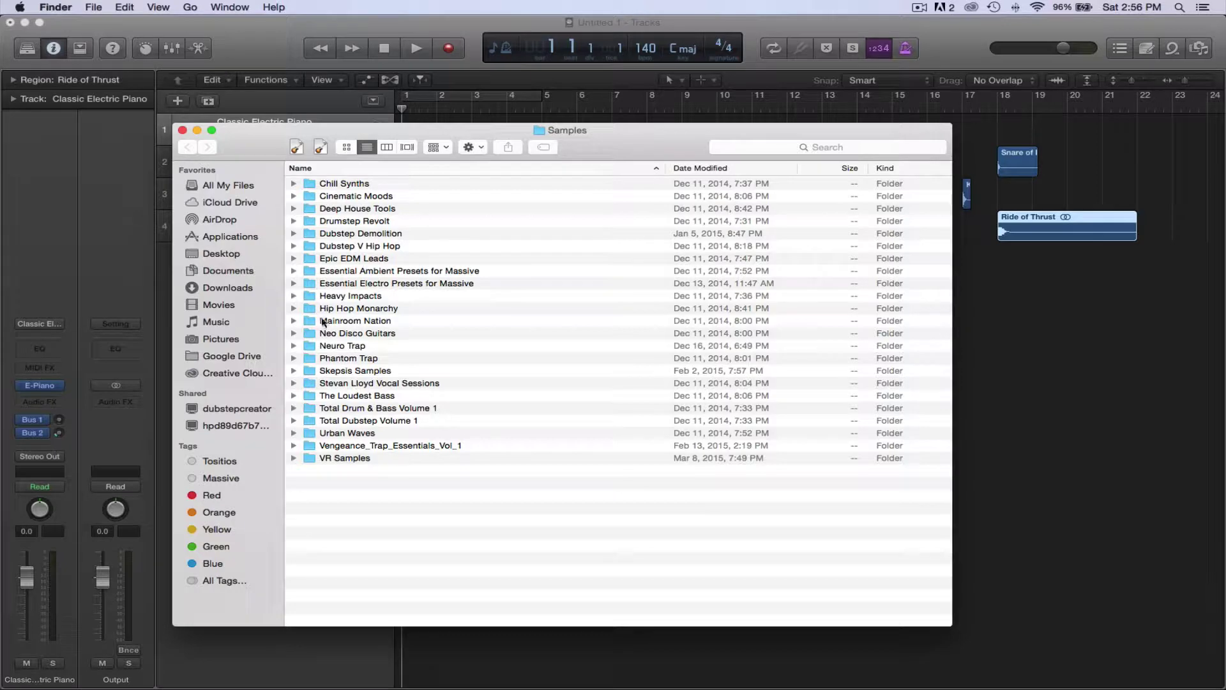
Add Phantom_HiHat03.wav from the Phantom Trap sounds to a new track at bar 17, and minimize the Finder window
alt+click(293, 358)
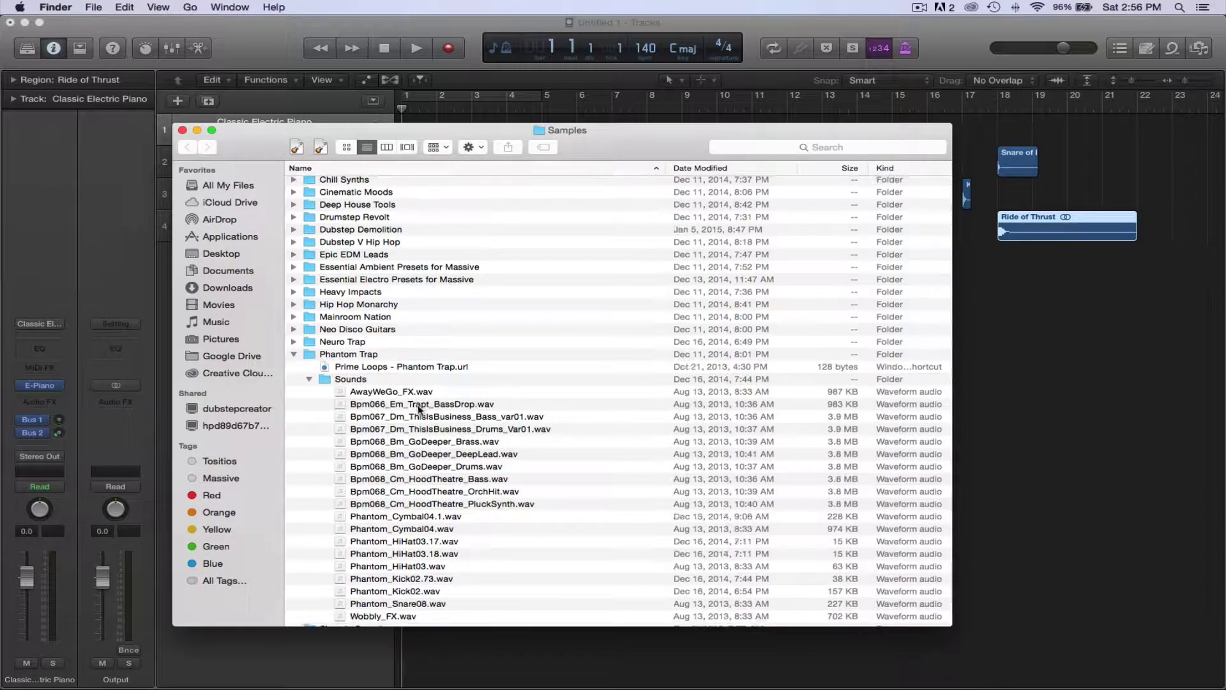
scroll(419, 409, down, 3)
scroll(419, 421, up, 1)
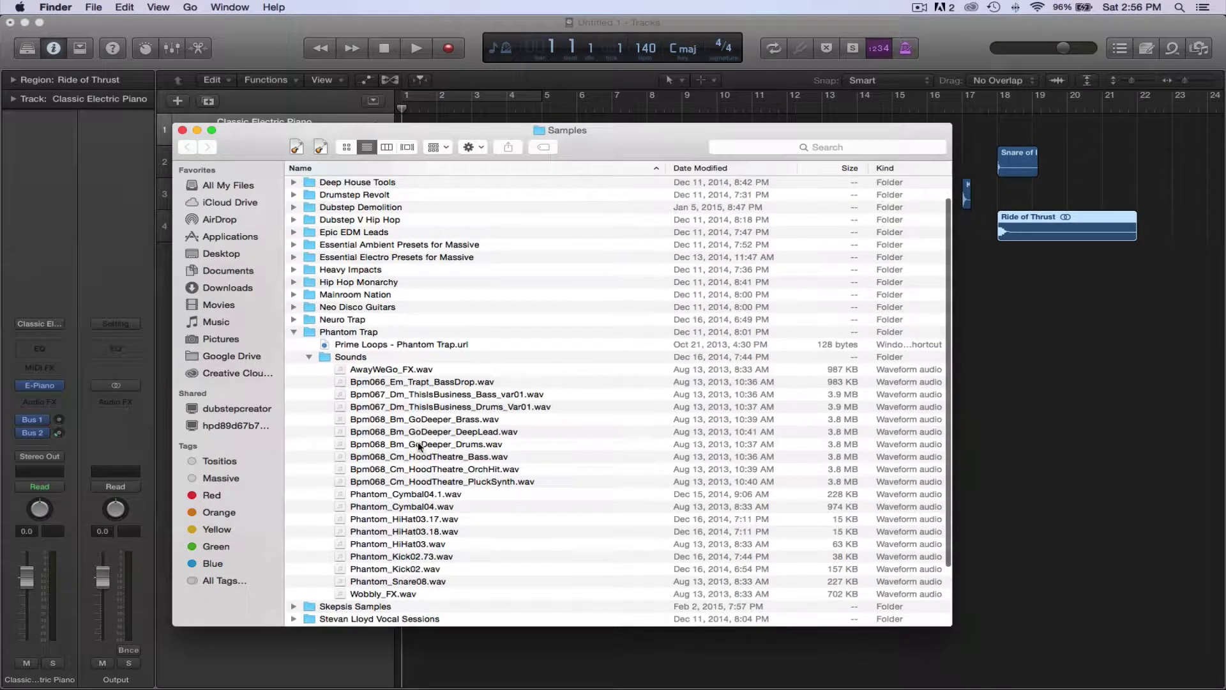
scroll(404, 505, down, 1)
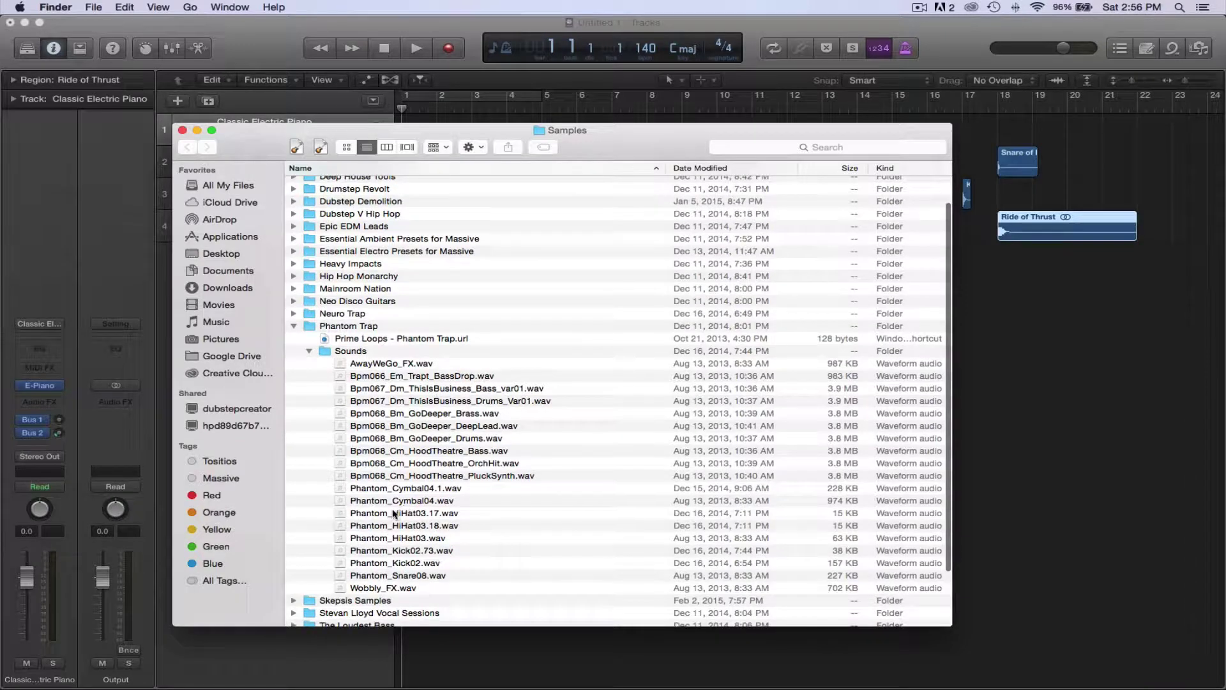
drag(338, 538, 1006, 387)
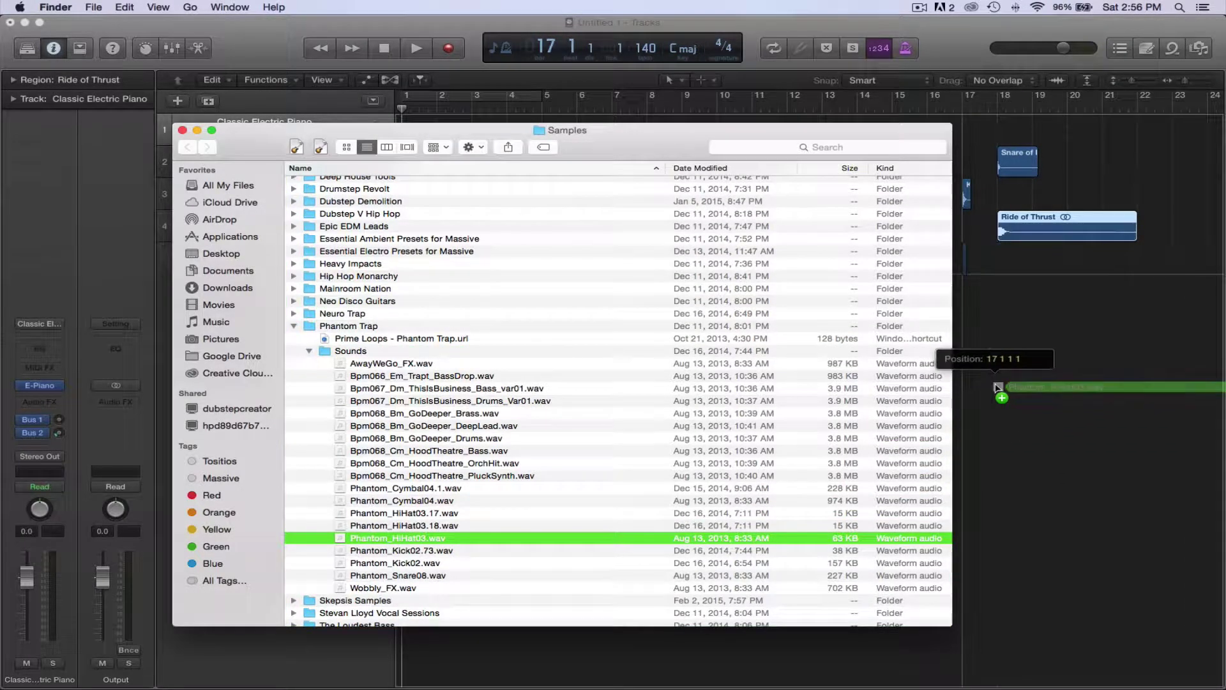
click(198, 130)
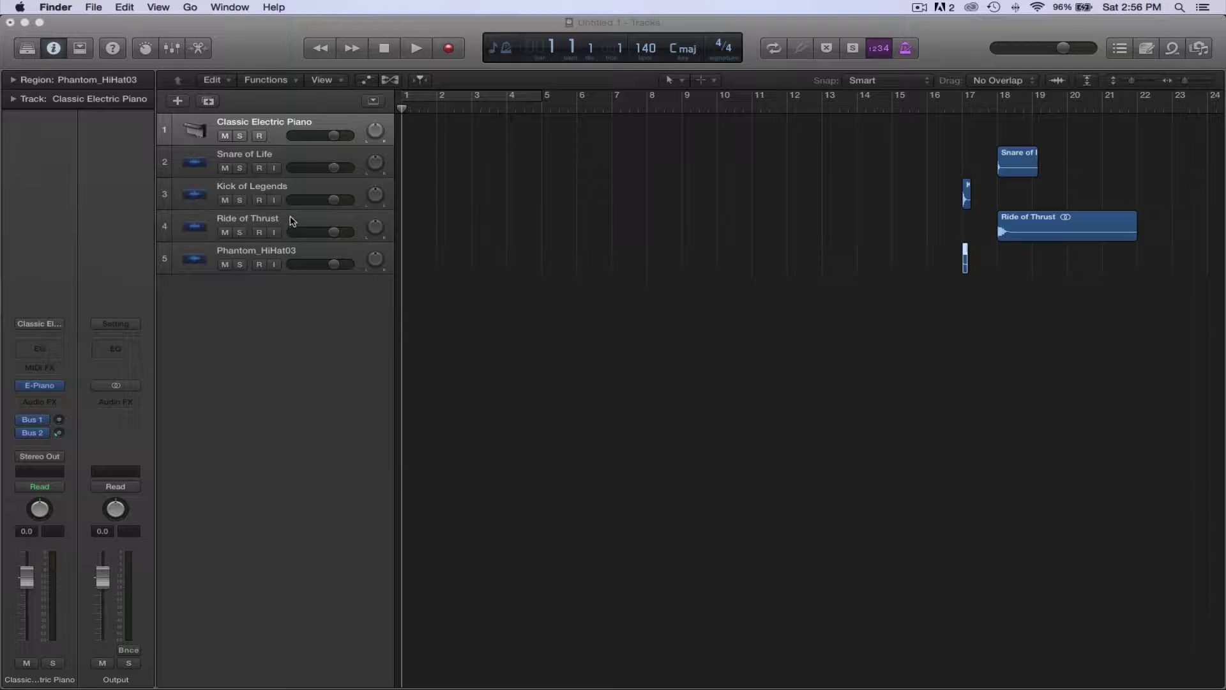
Place the Ride of Thrust track directly below the piano track with its region at bar 1, and move the Snare of Life region to bar 3
drag(291, 221, 291, 160)
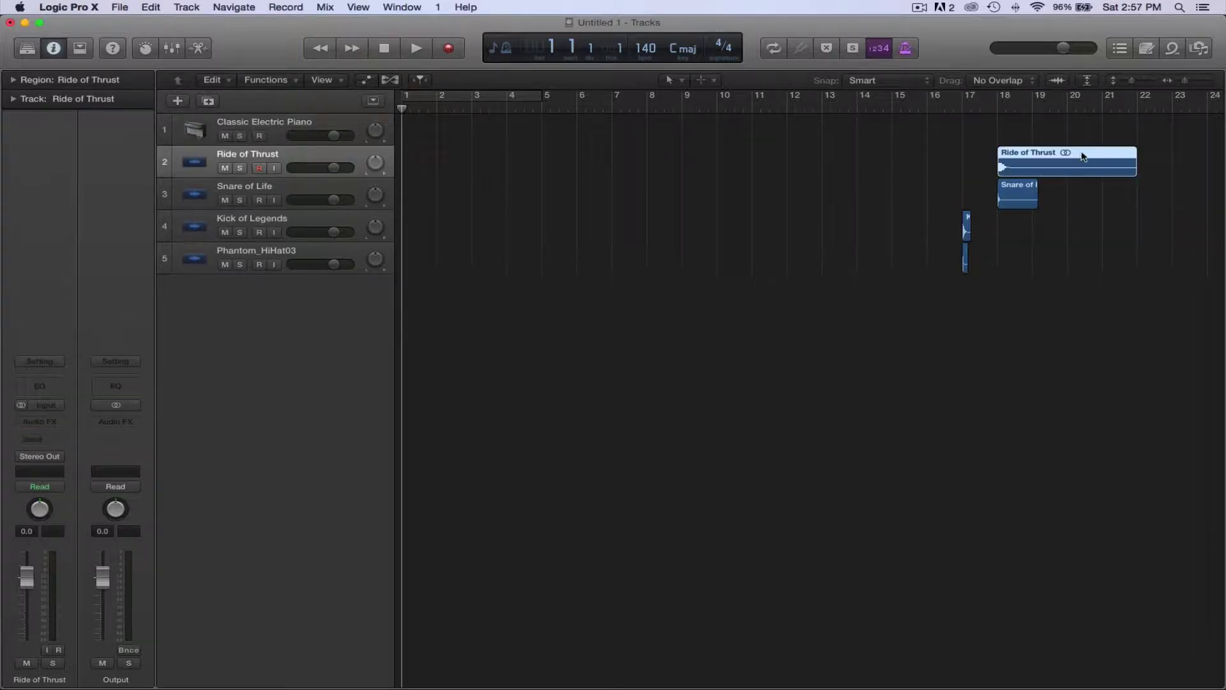
drag(1084, 155, 481, 161)
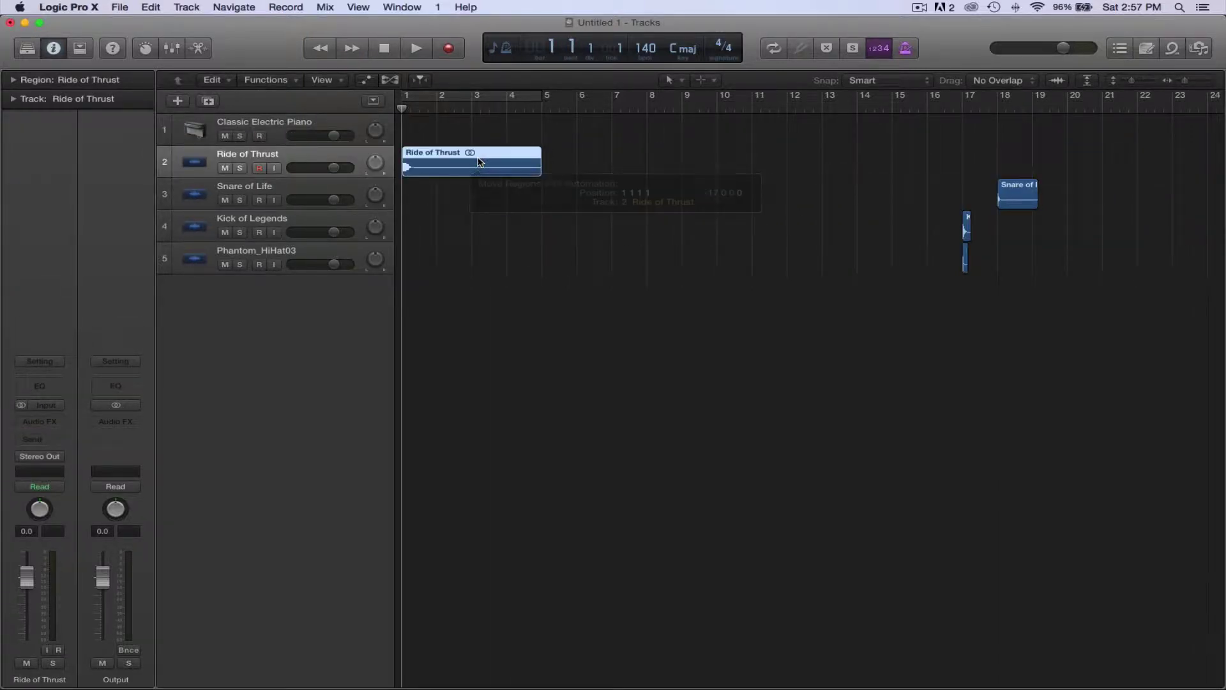
drag(1017, 199, 487, 198)
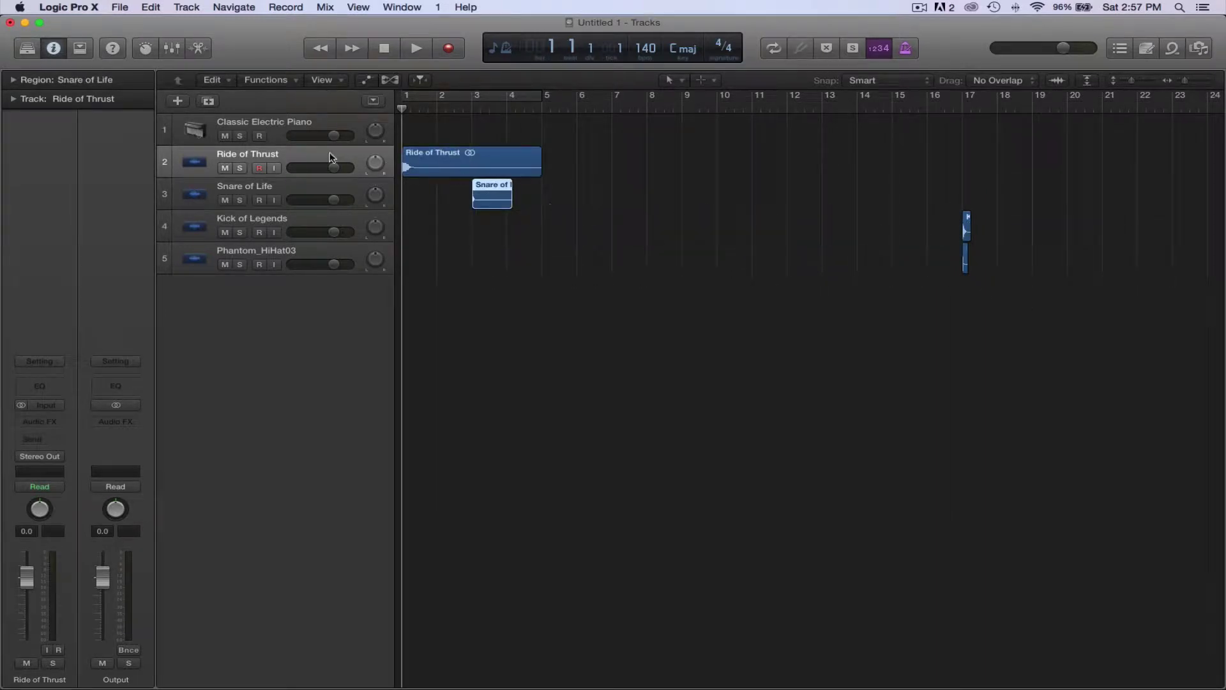
Reorder the drum tracks as Kick of Legends, Snare of Life, Phantom_HiHat03, Ride of Thrust, and move the kick region to bar 1
drag(330, 157, 301, 262)
drag(302, 191, 302, 138)
drag(965, 164, 406, 163)
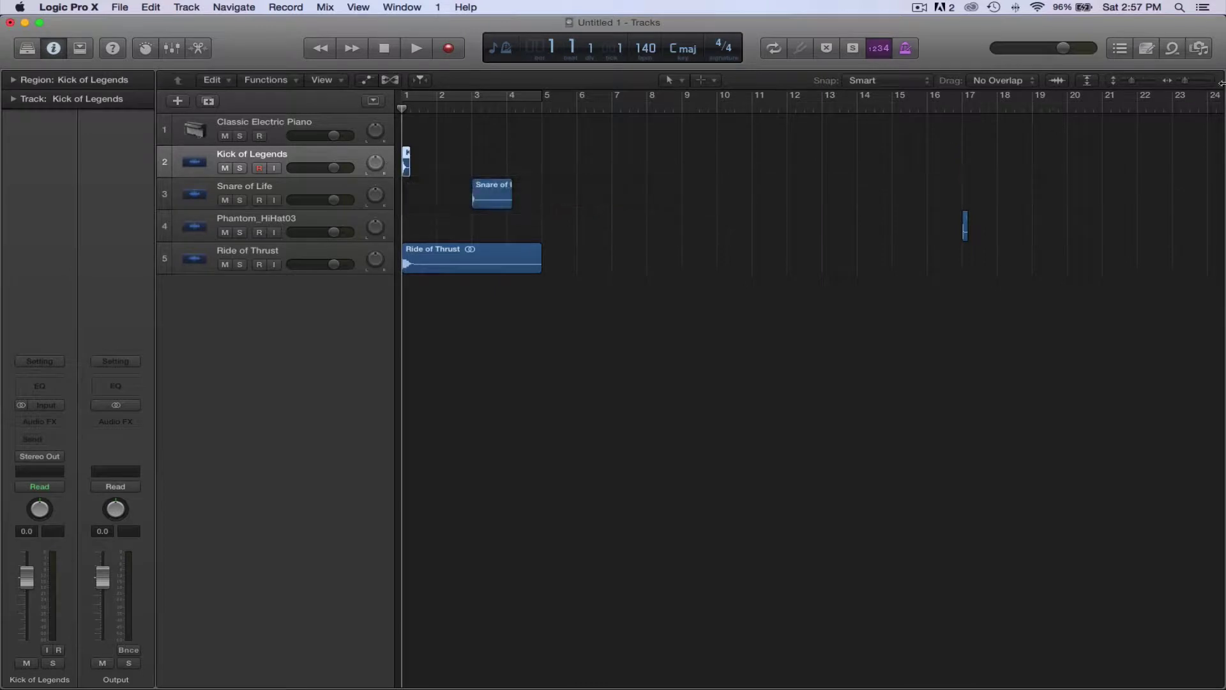
drag(1185, 85, 1191, 83)
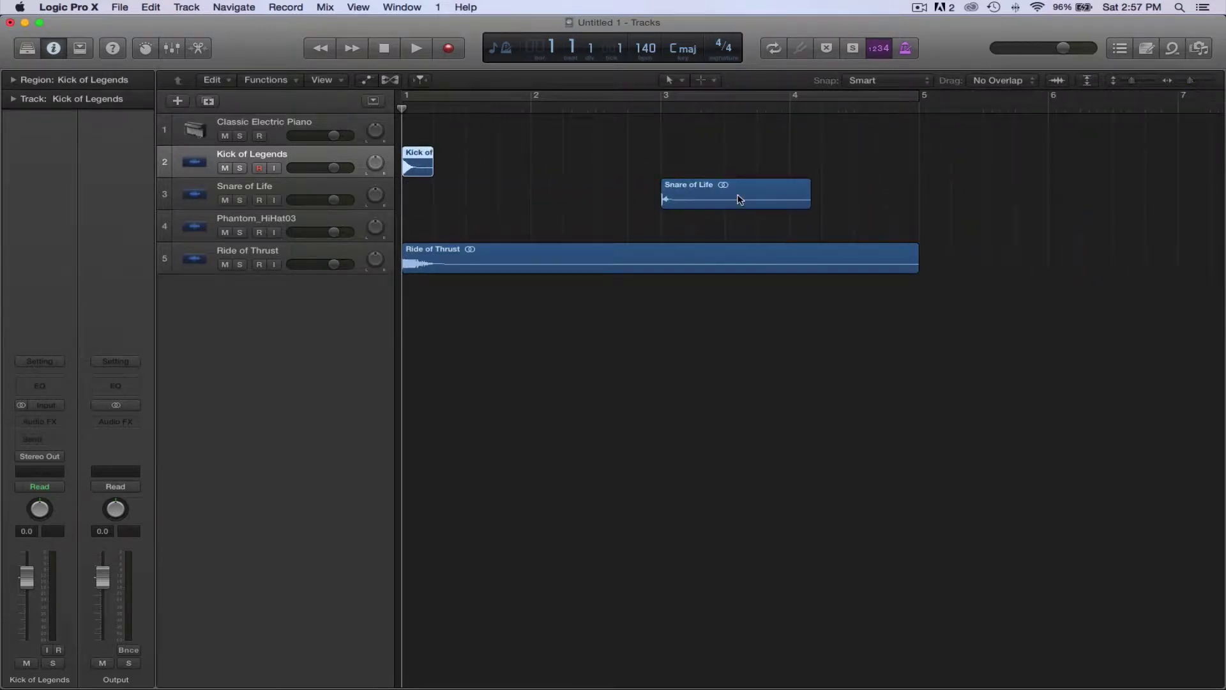
Move the Phantom_HiHat03 region from bar 17 back to beat 2 of bar 1
scroll(743, 202, right, 10)
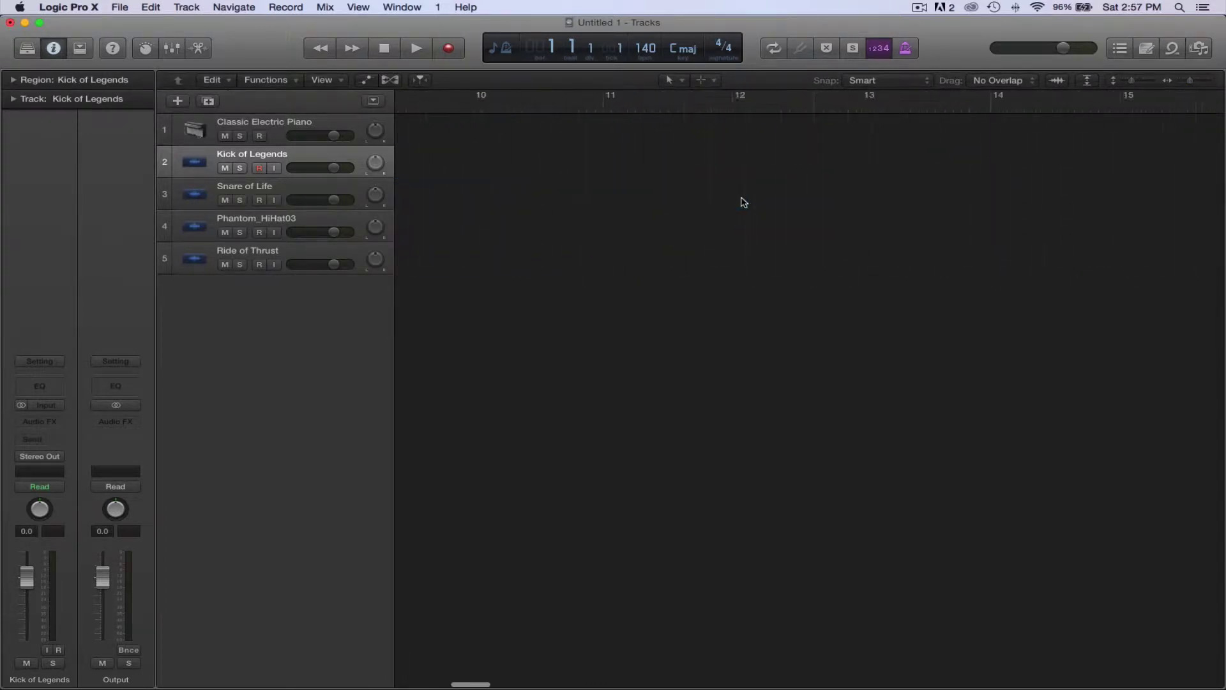
scroll(743, 202, right, 6)
drag(441, 225, 410, 226)
scroll(509, 228, left, 5)
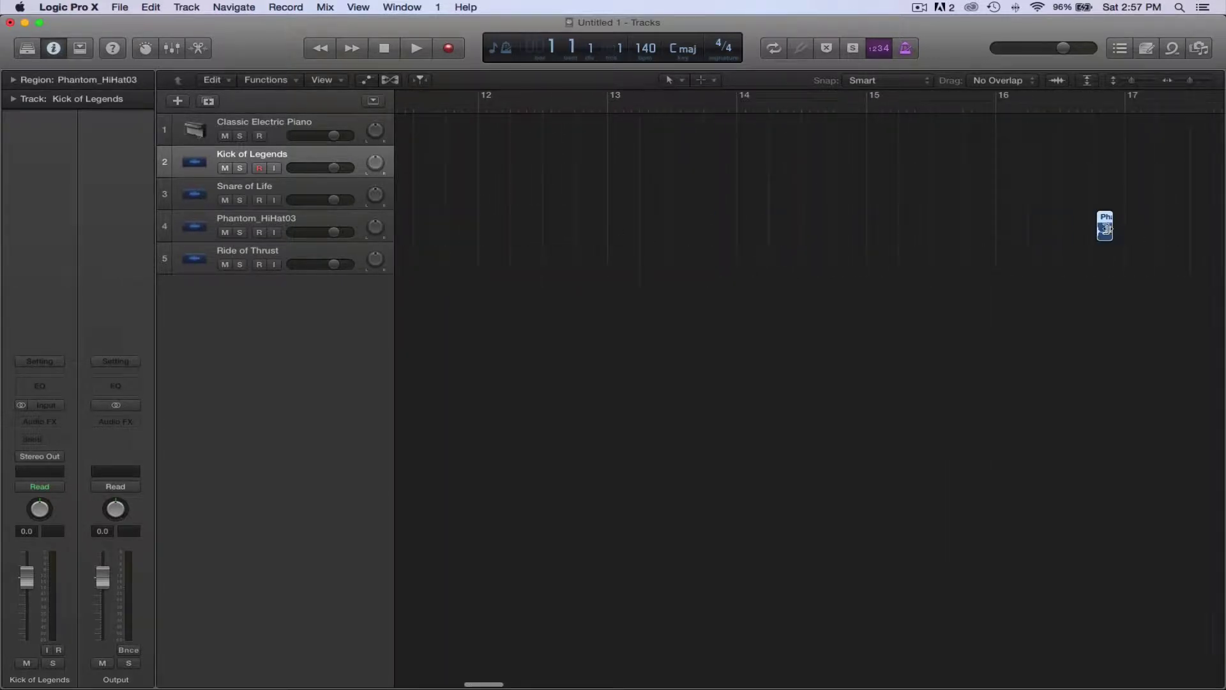
drag(1108, 230, 460, 230)
scroll(460, 230, left, 8)
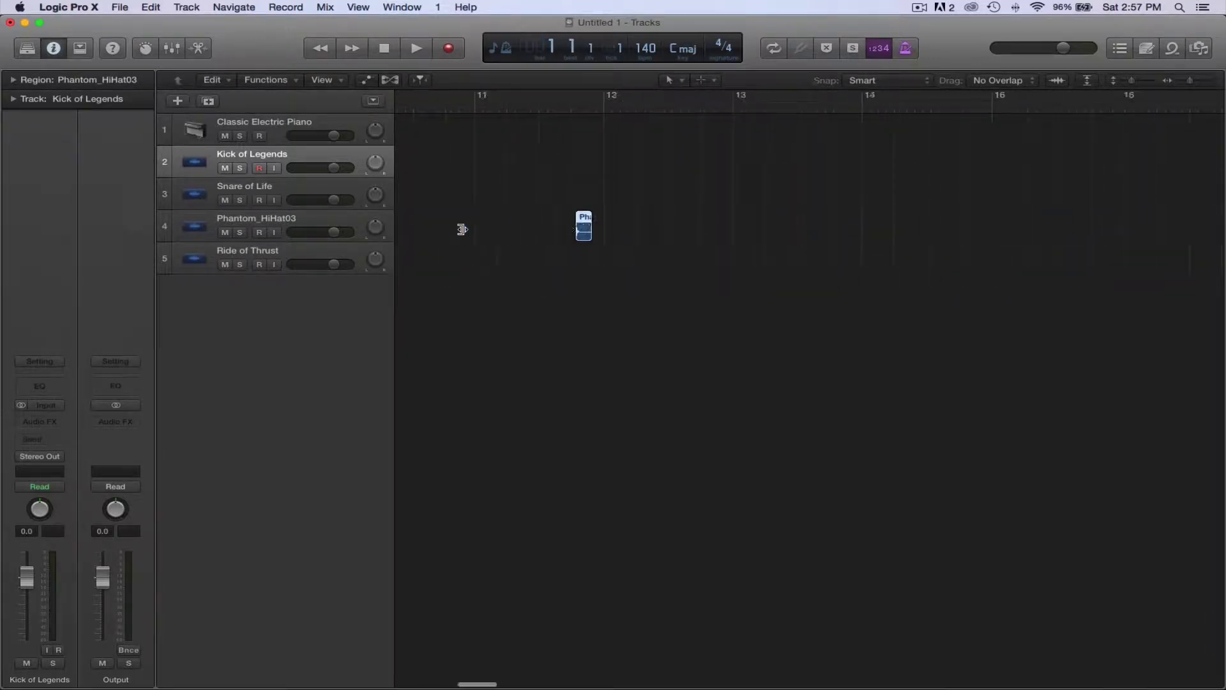
scroll(1118, 274, right, 3)
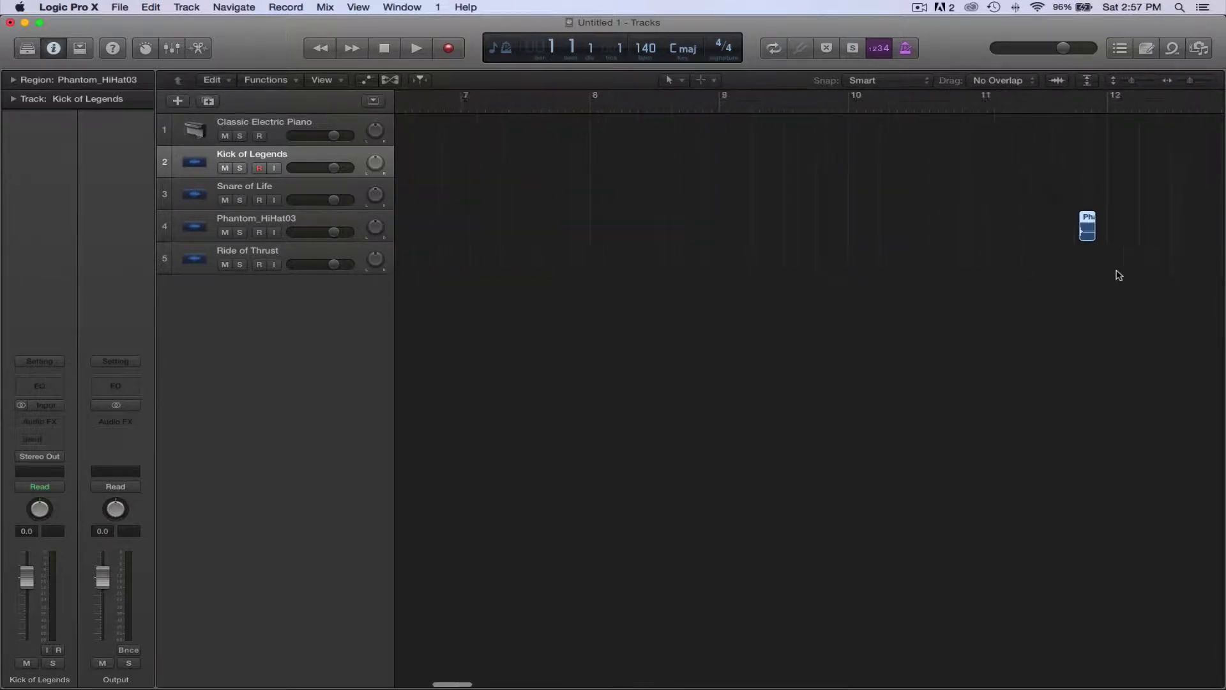
drag(1009, 229, 429, 244)
scroll(430, 244, left, 10)
scroll(767, 256, right, 3)
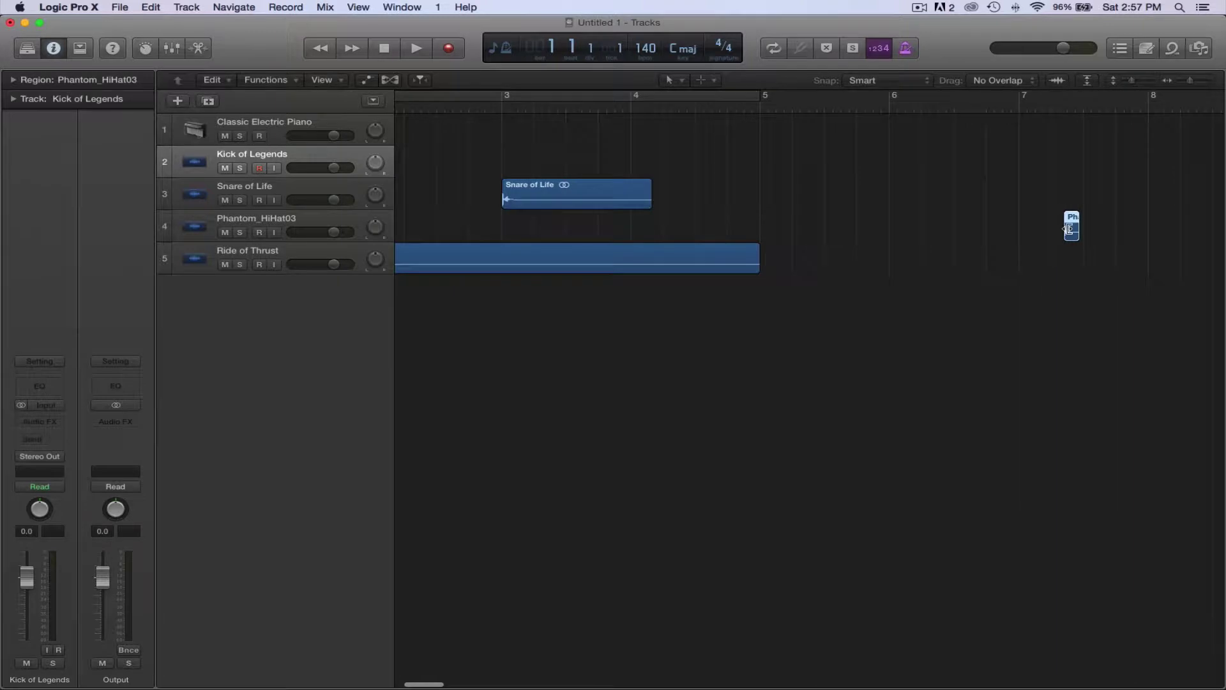
drag(1070, 229, 447, 235)
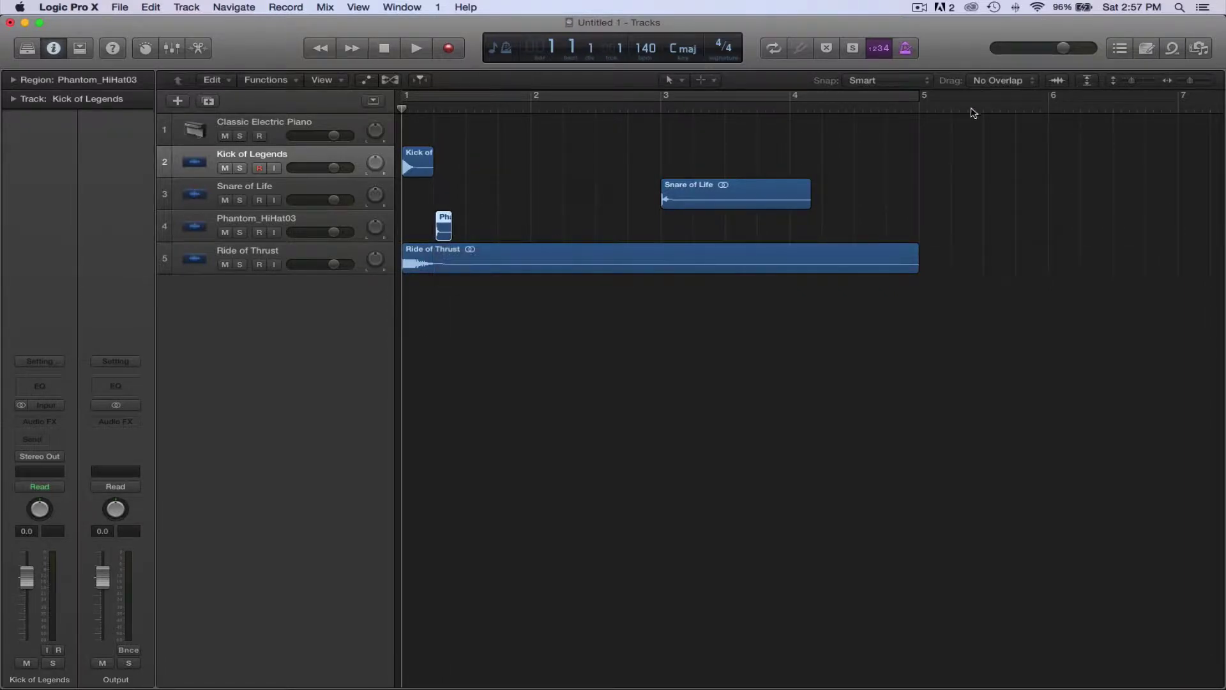
Move the Snare of Life region to beat 3 of bar 1 and copy the hi-hat region to beat 4
drag(1190, 81, 1192, 84)
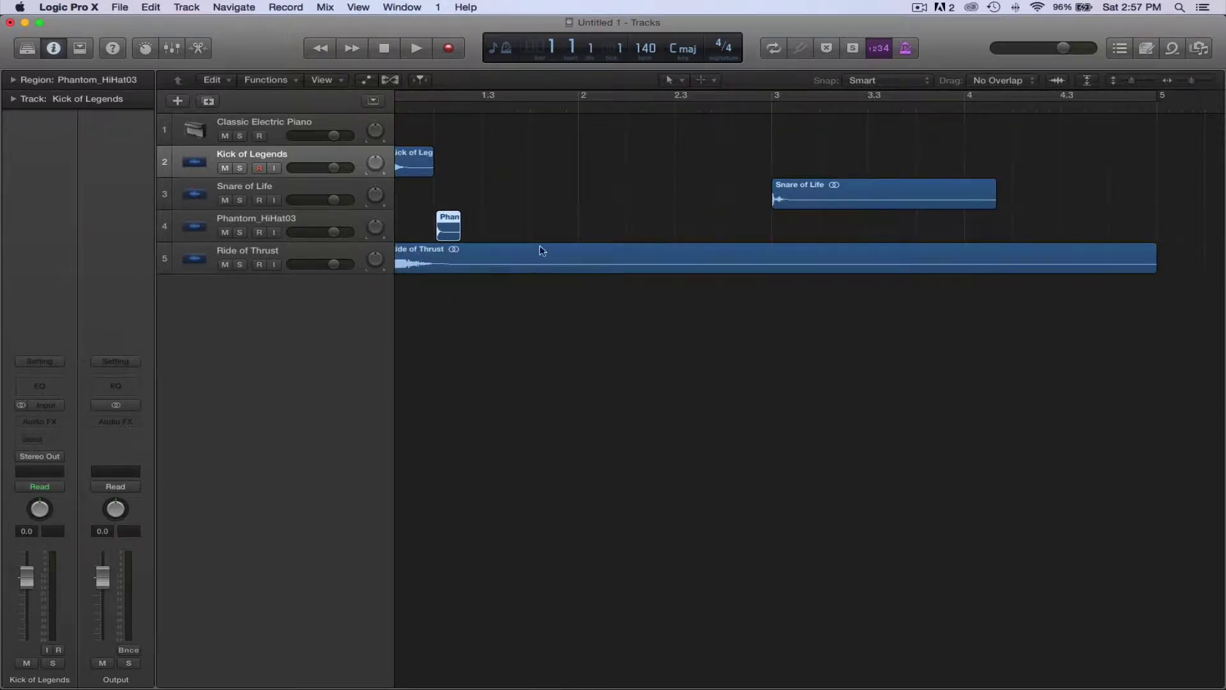
scroll(485, 259, left, 2)
drag(461, 226, 457, 228)
drag(828, 200, 539, 200)
click(459, 235)
drag(459, 235, 548, 224)
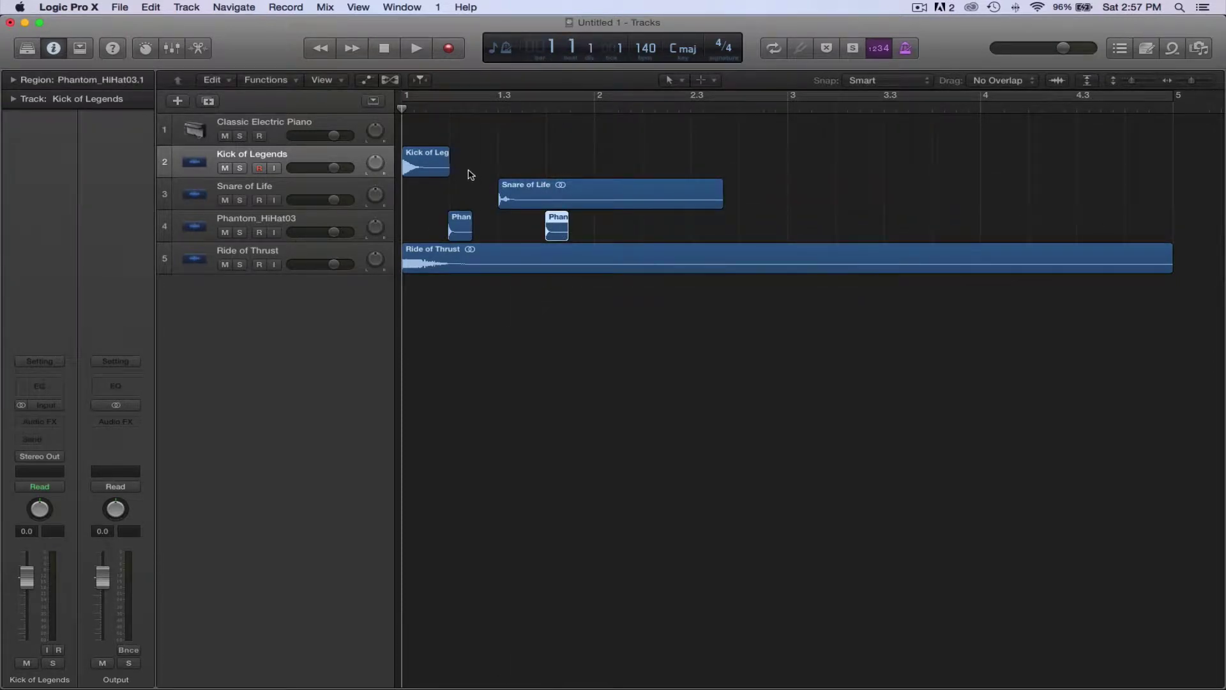
Mute the Ride of Thrust track and repeat the one-bar kick, snare and hi-hat pattern through bar 4
drag(1192, 80, 1187, 80)
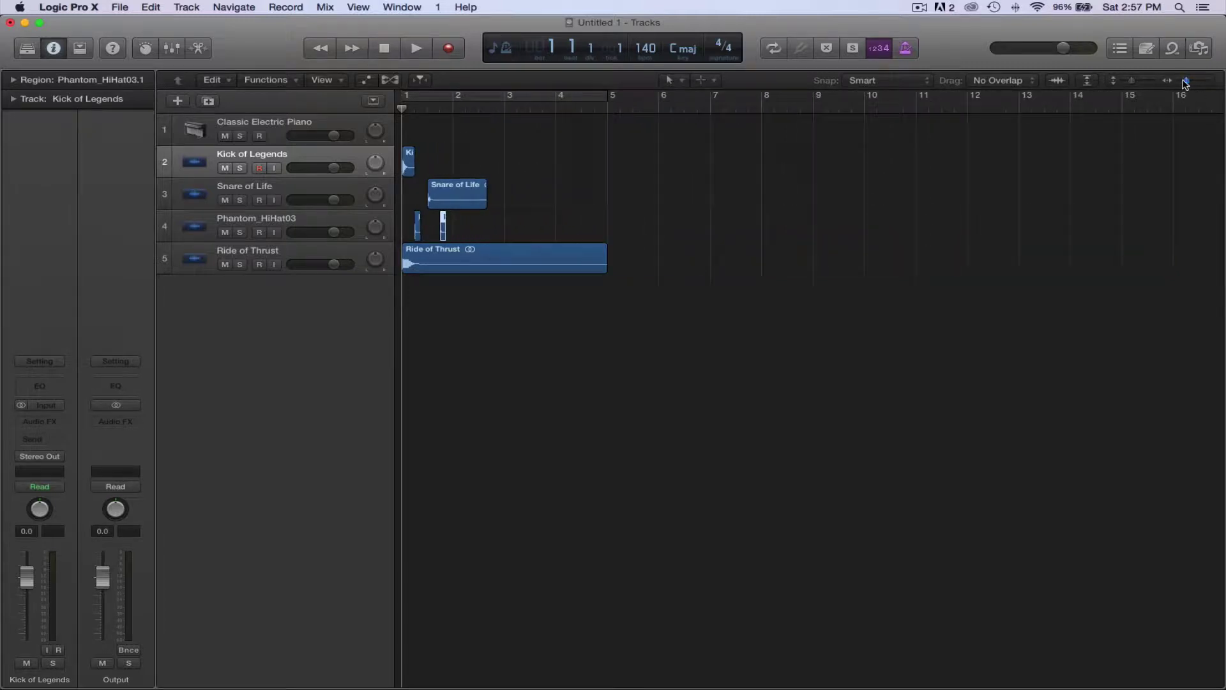
click(225, 264)
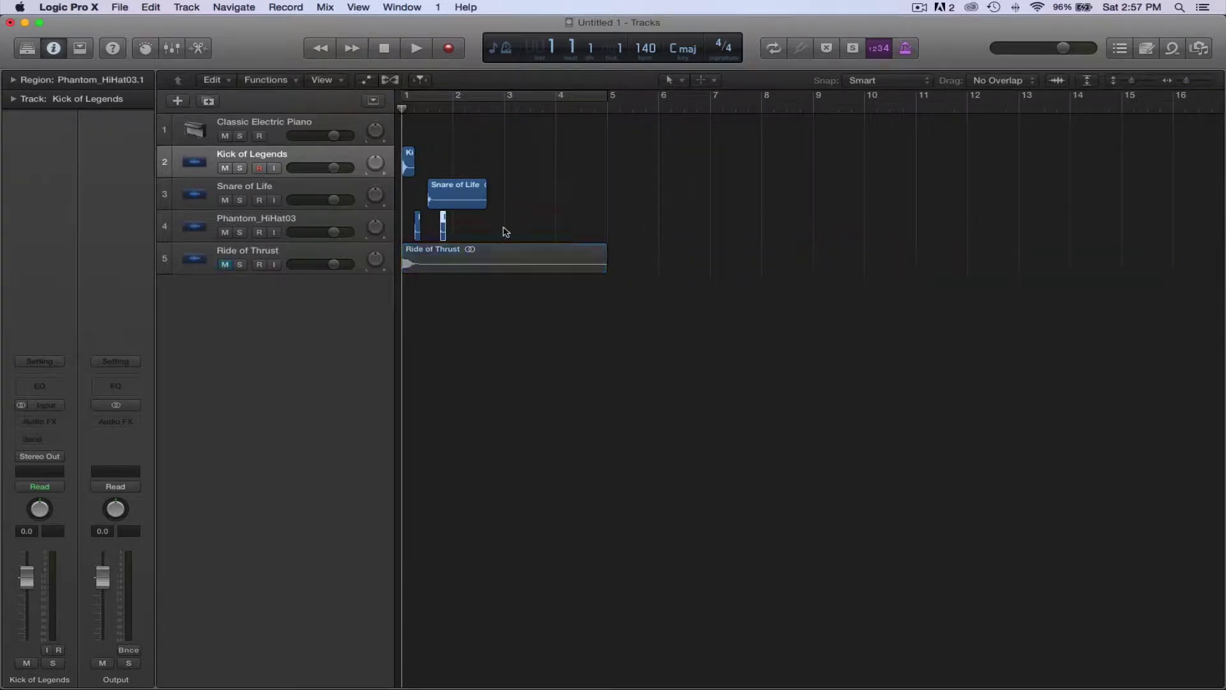
drag(502, 231, 401, 163)
drag(491, 184, 594, 180)
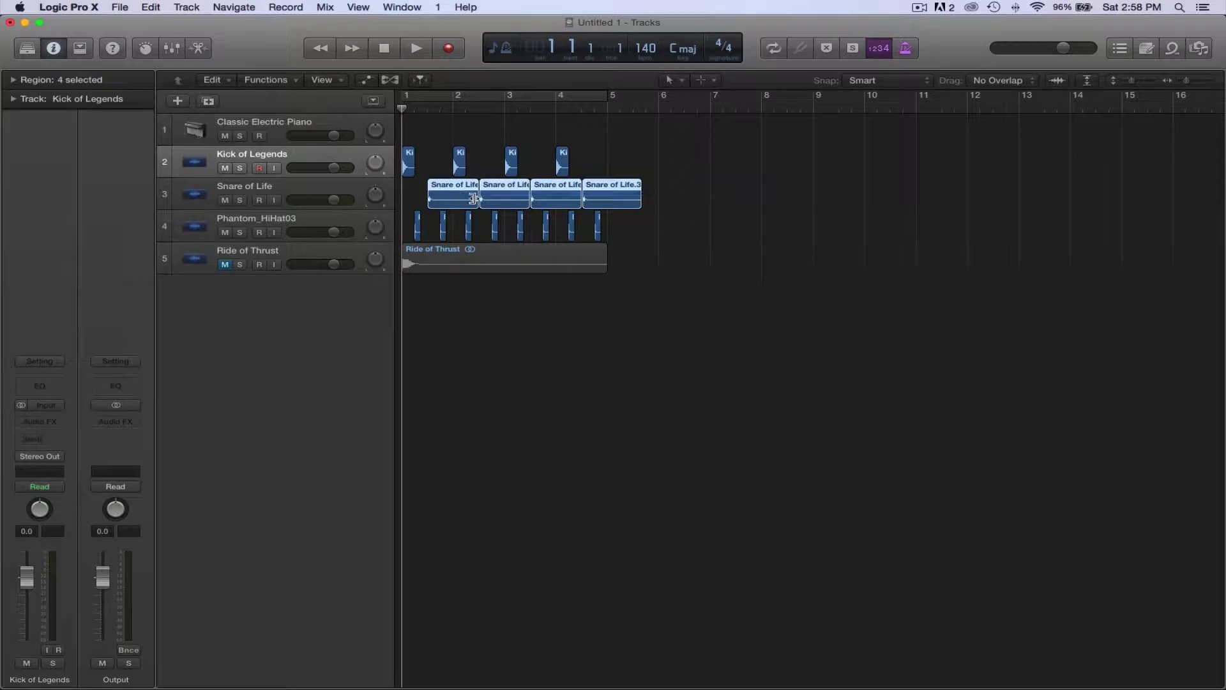
Trim all four Snare of Life regions to short hits of about half a beat
drag(477, 199, 437, 205)
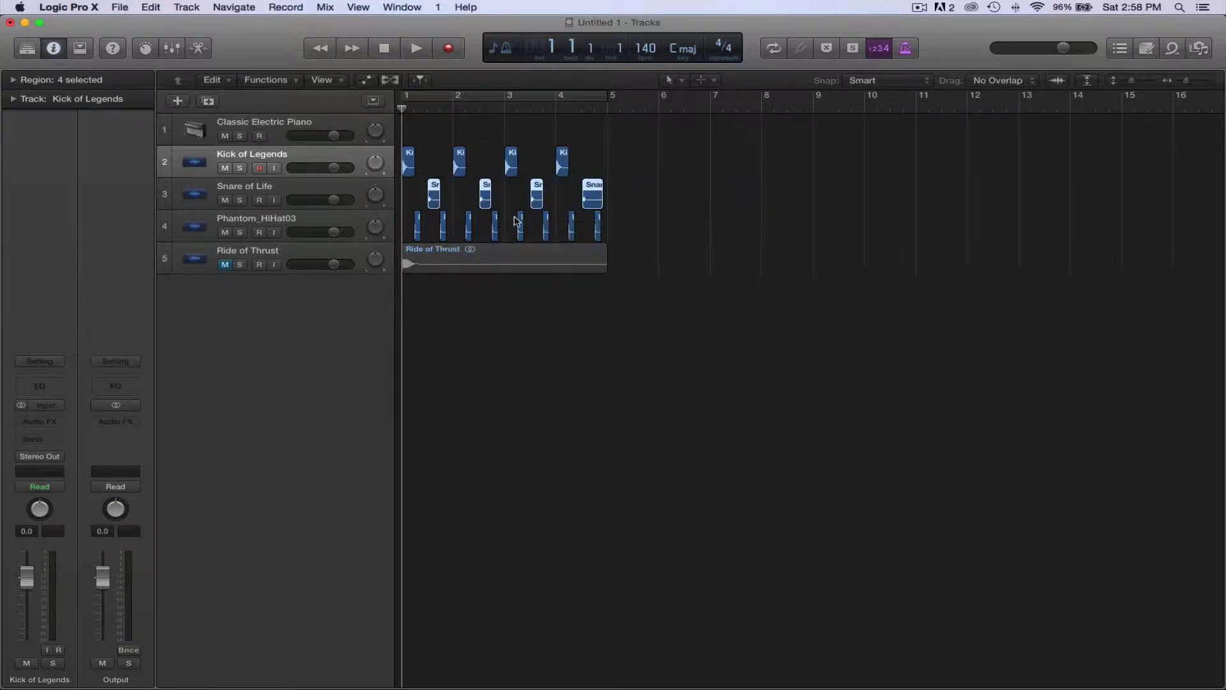
click(1185, 81)
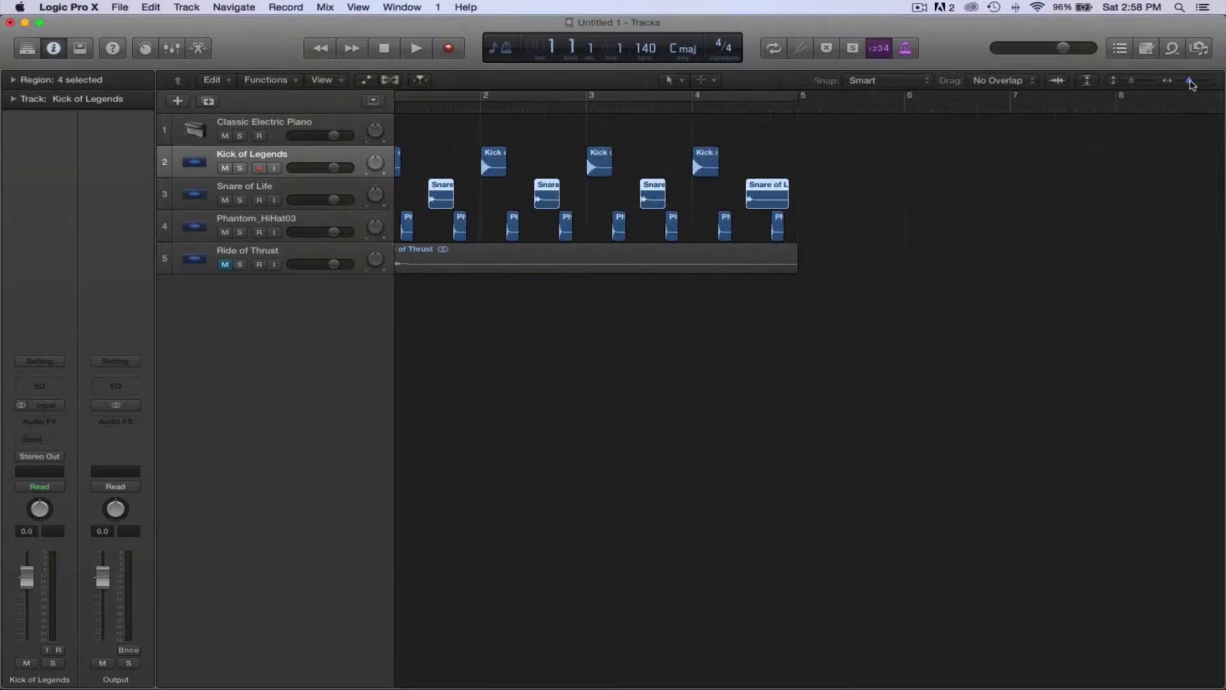
drag(1043, 199, 1020, 202)
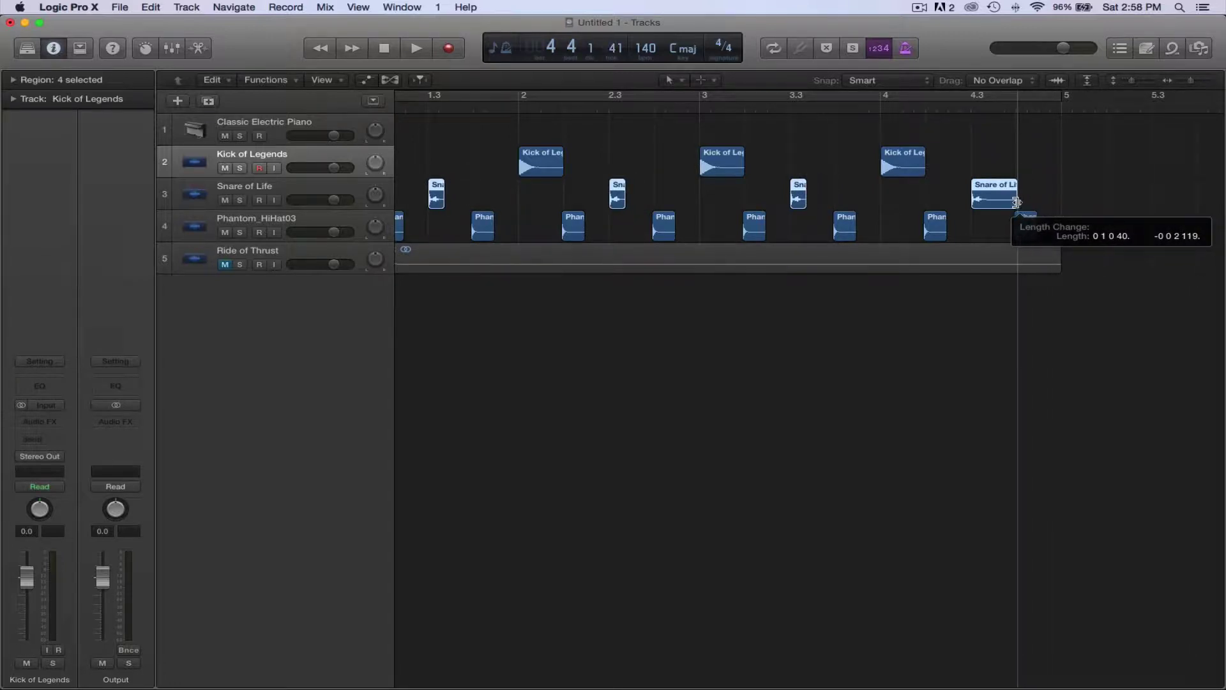
drag(1016, 203, 986, 200)
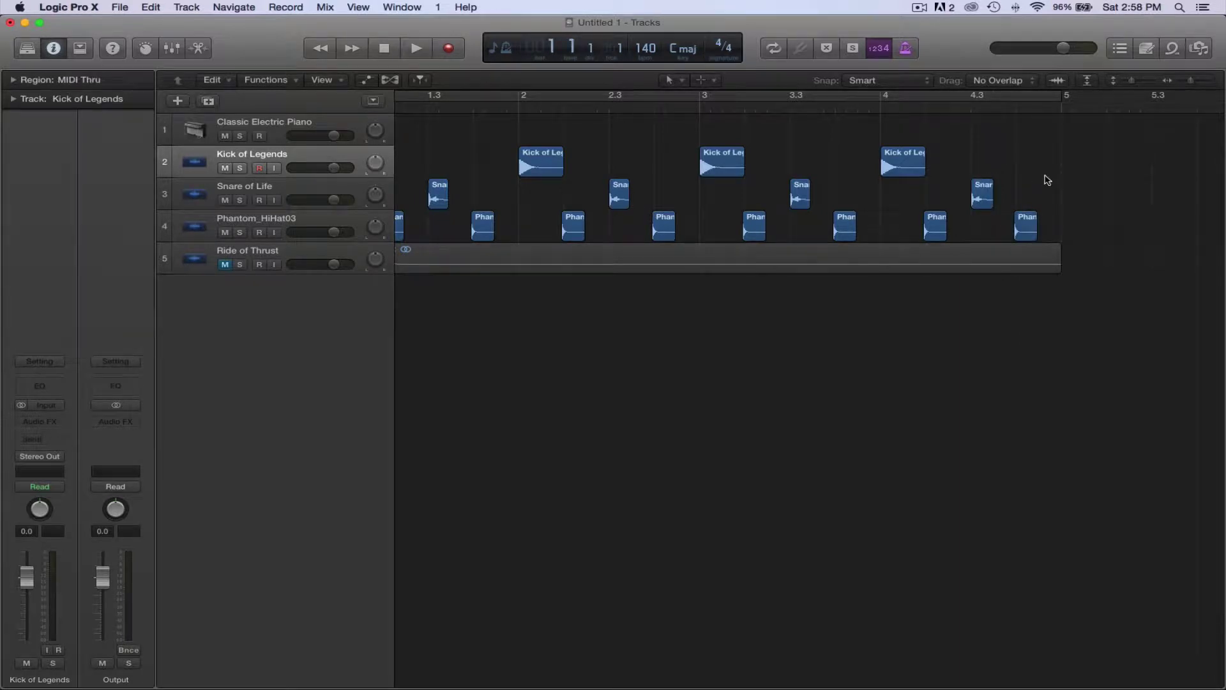
Play back the drum pattern and turn on a cycle range from bar 1 to bar 5
scroll(1048, 180, left, 5)
key(space)
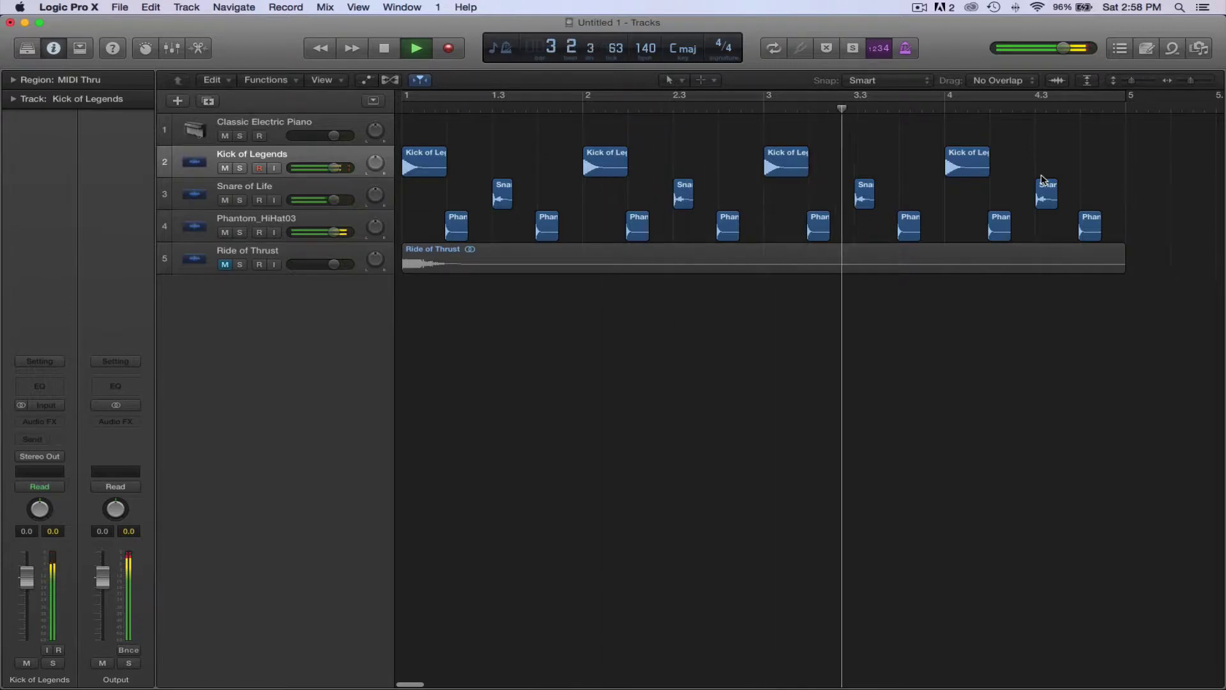
click(770, 95)
key(space)
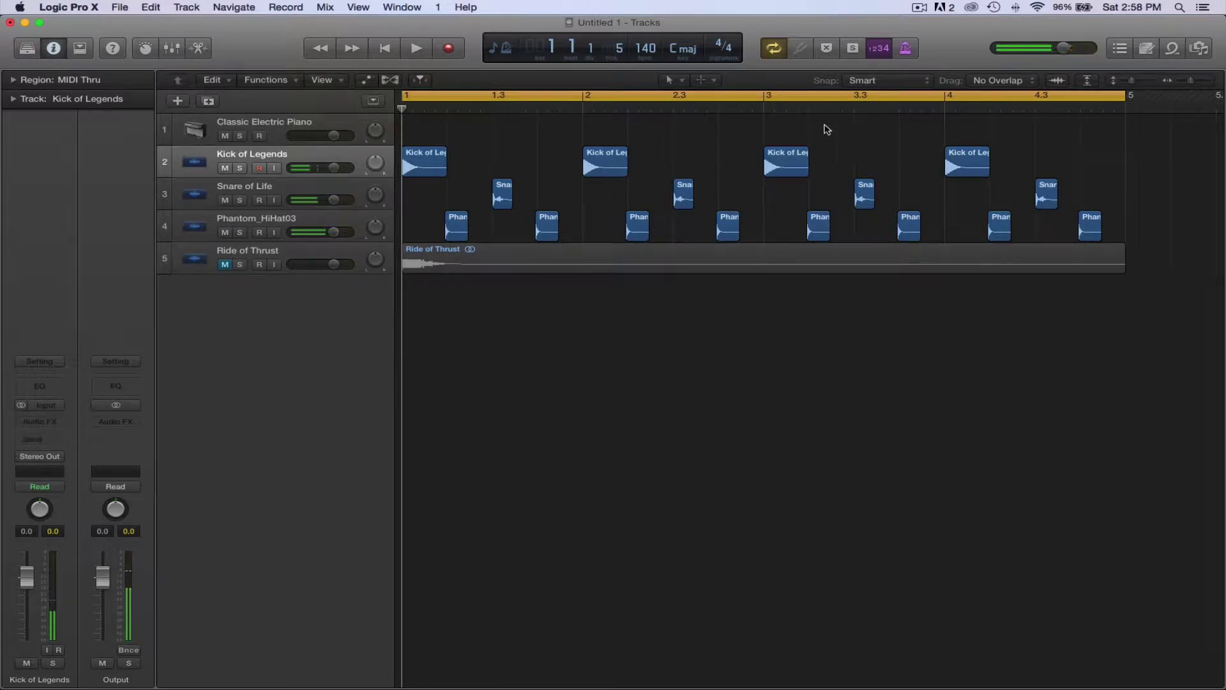
Solo the Kick of Legends track, shorten the cycle range to just the first kick, and start looped playback
click(240, 168)
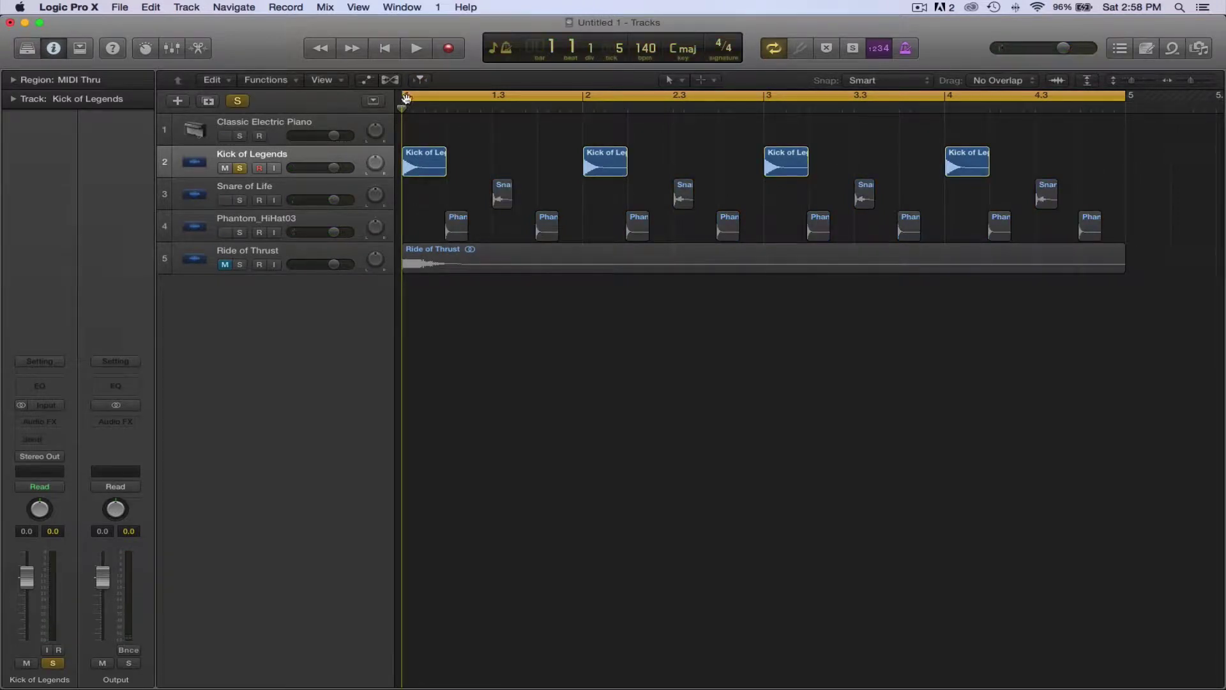
drag(407, 97, 468, 126)
key(space)
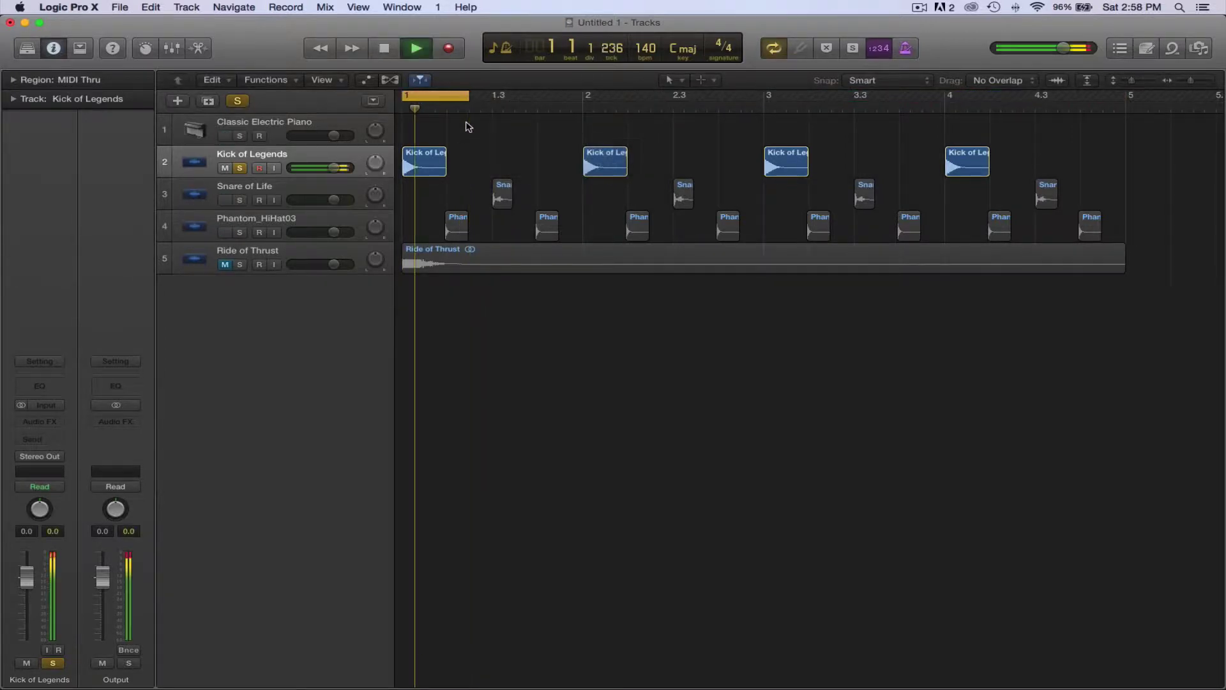
Add a Channel EQ to the Kick of Legends track with its analyzer on and the view at 100%
click(46, 388)
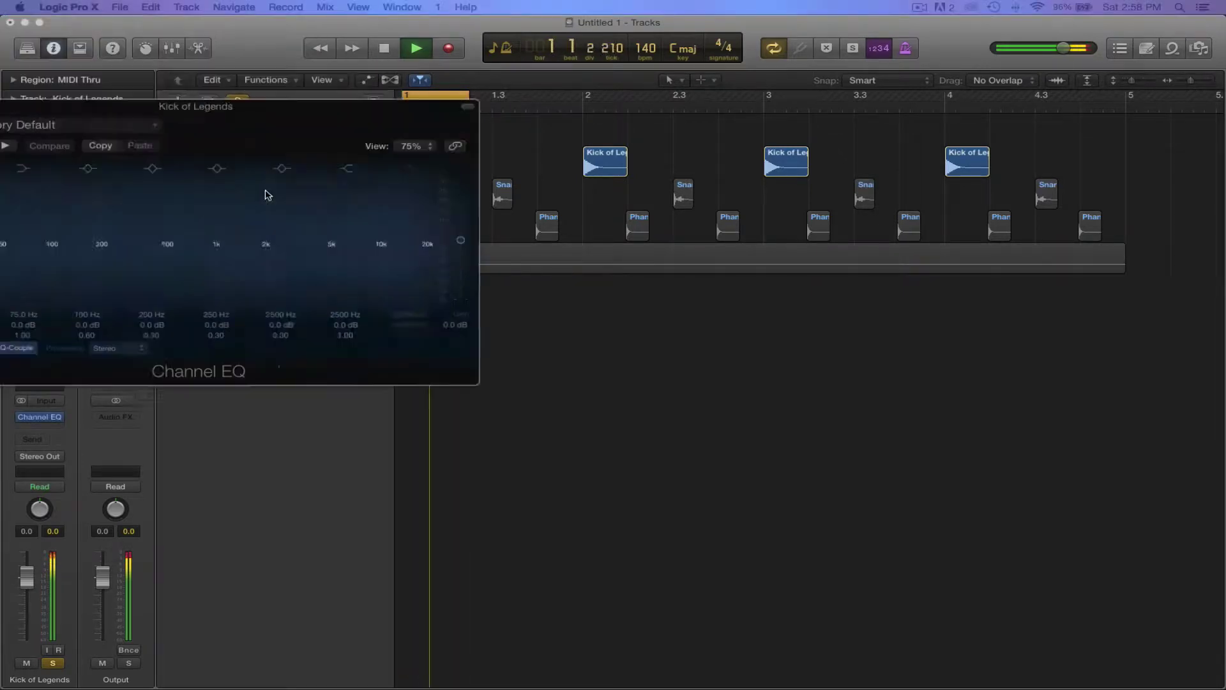
click(319, 395)
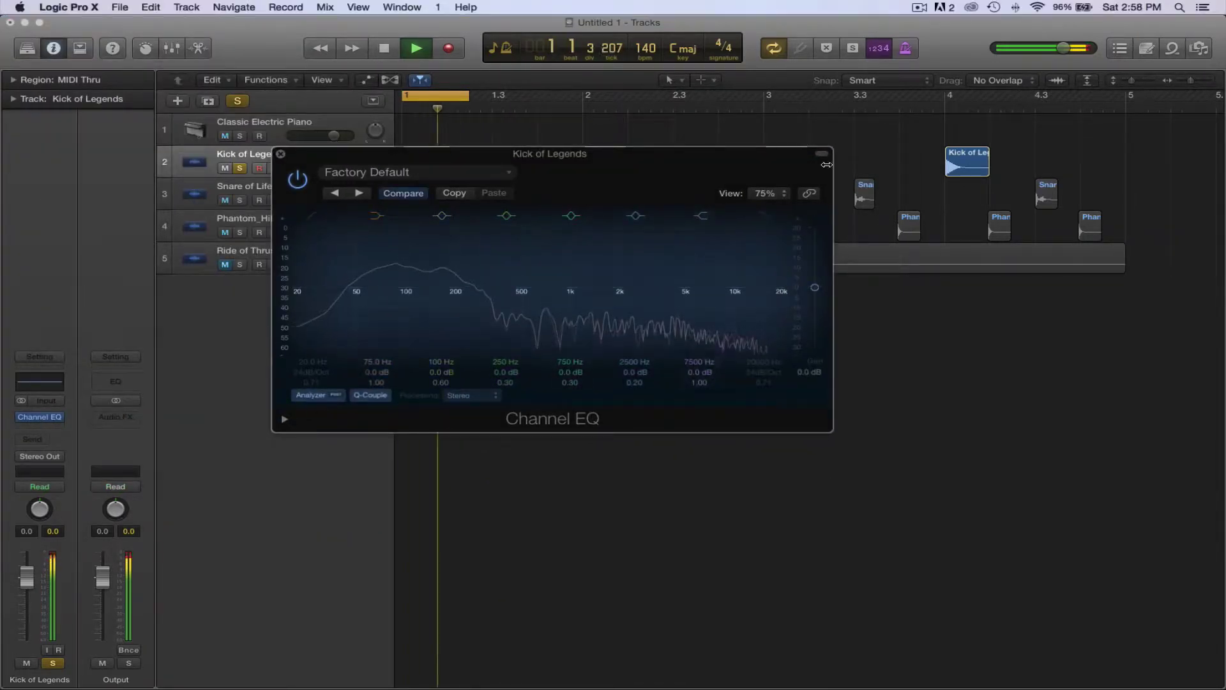
click(769, 193)
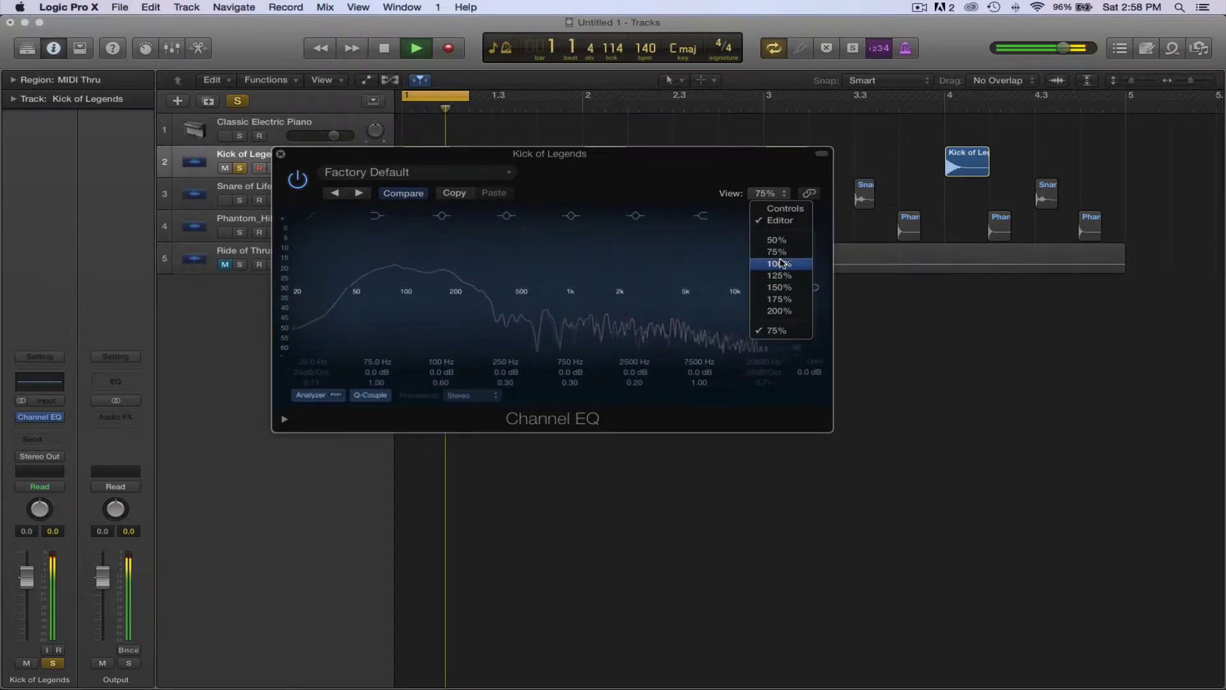
click(781, 263)
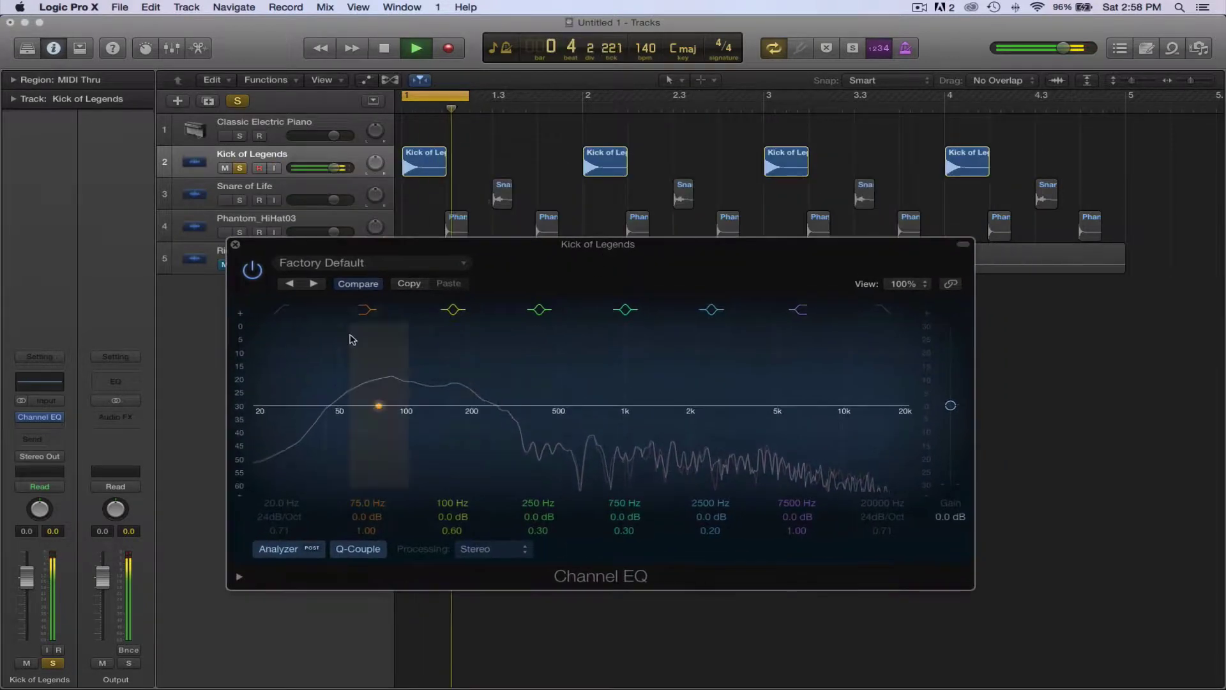
Enable the kick EQ's low cut at about 43 Hz with a 48 dB/Oct slope and play it back
key(space)
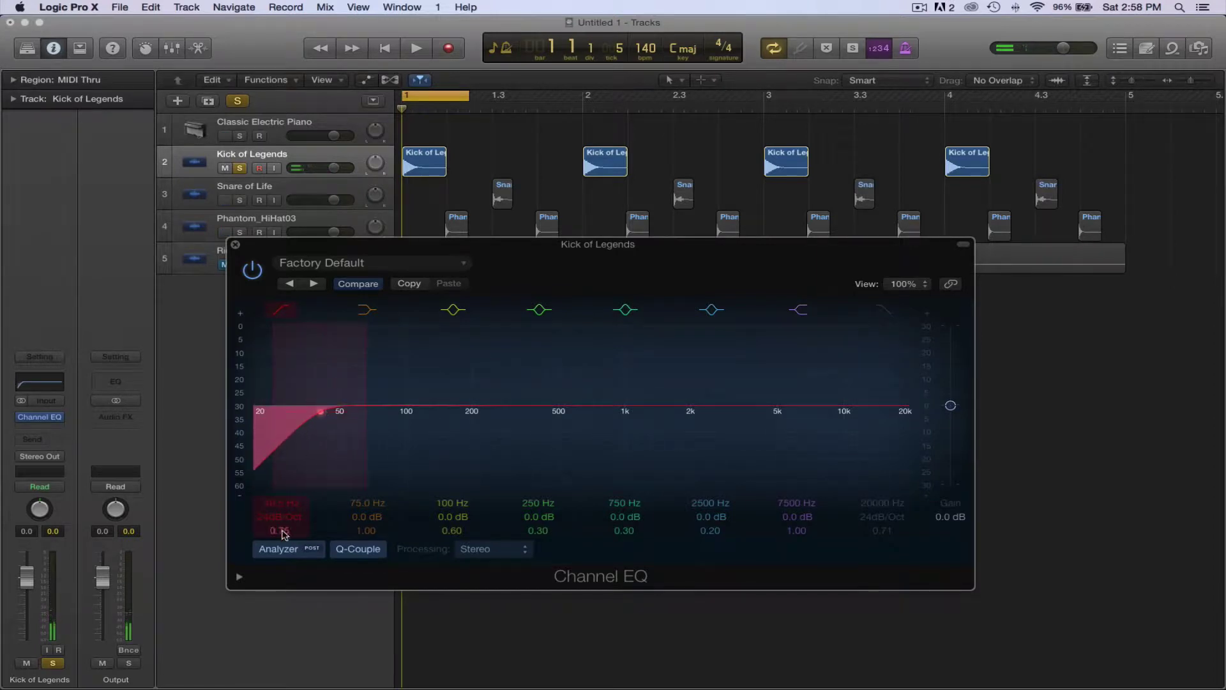
drag(276, 523, 285, 458)
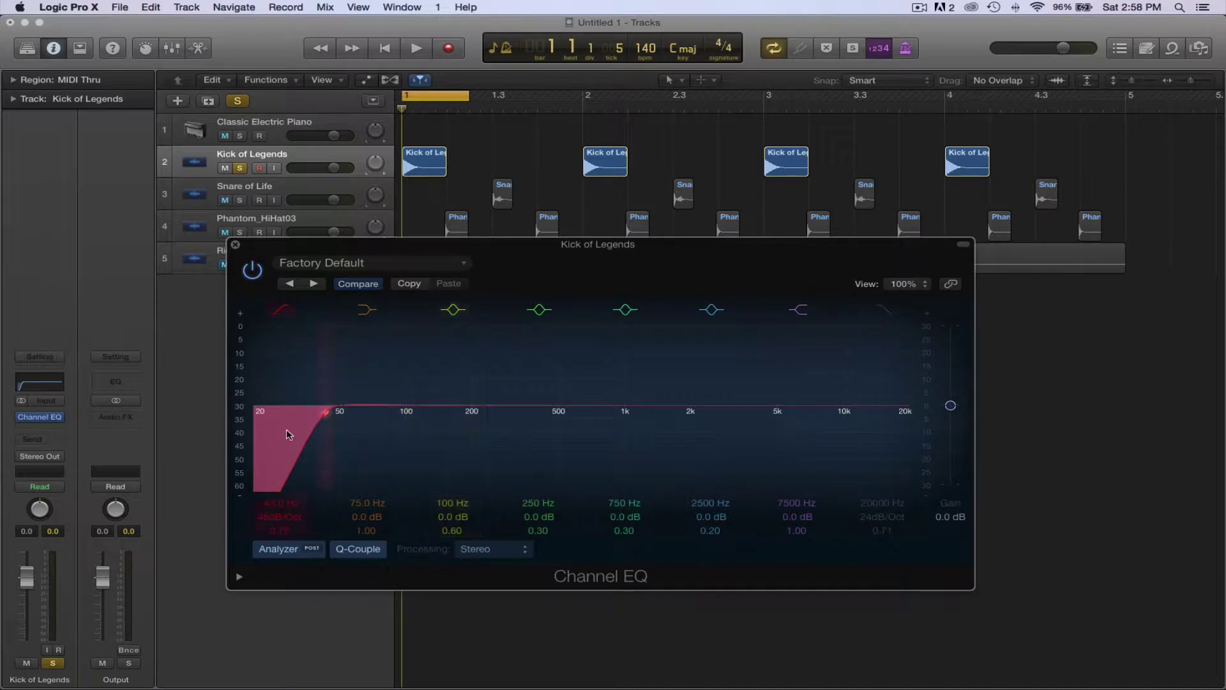
key(space)
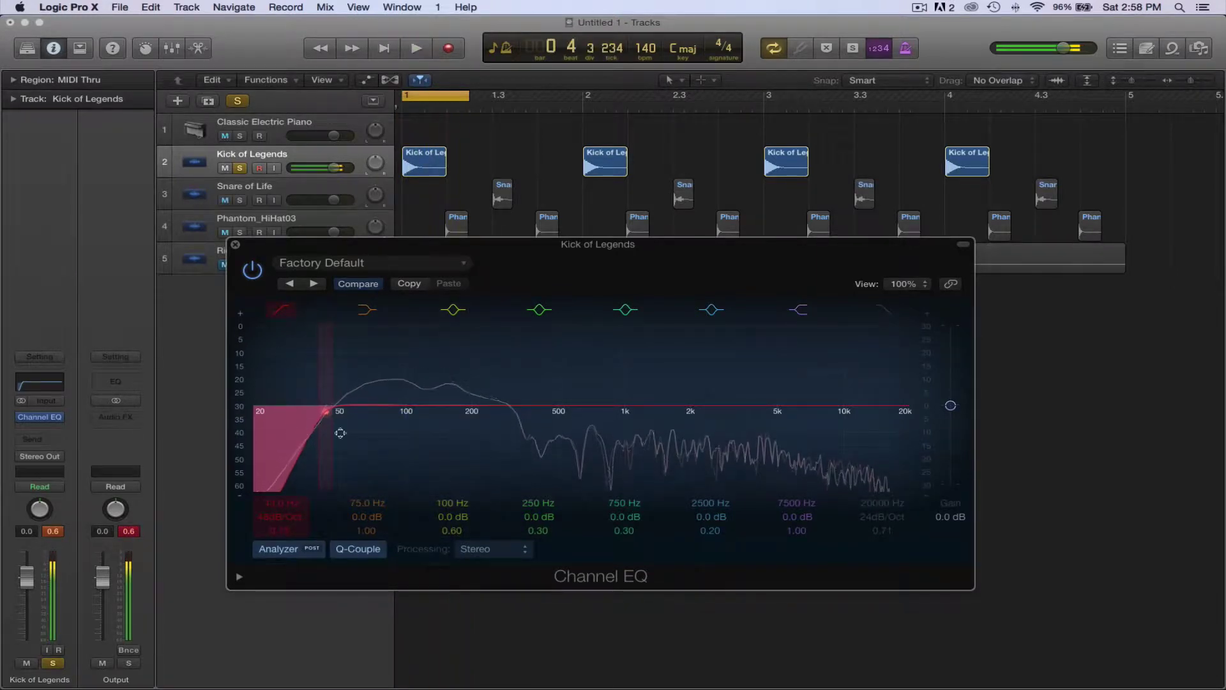
Cut the kick EQ by -24.0 dB at 455 Hz and by -22.0 dB at 1160 Hz with a Q of 0.71
drag(515, 405, 562, 443)
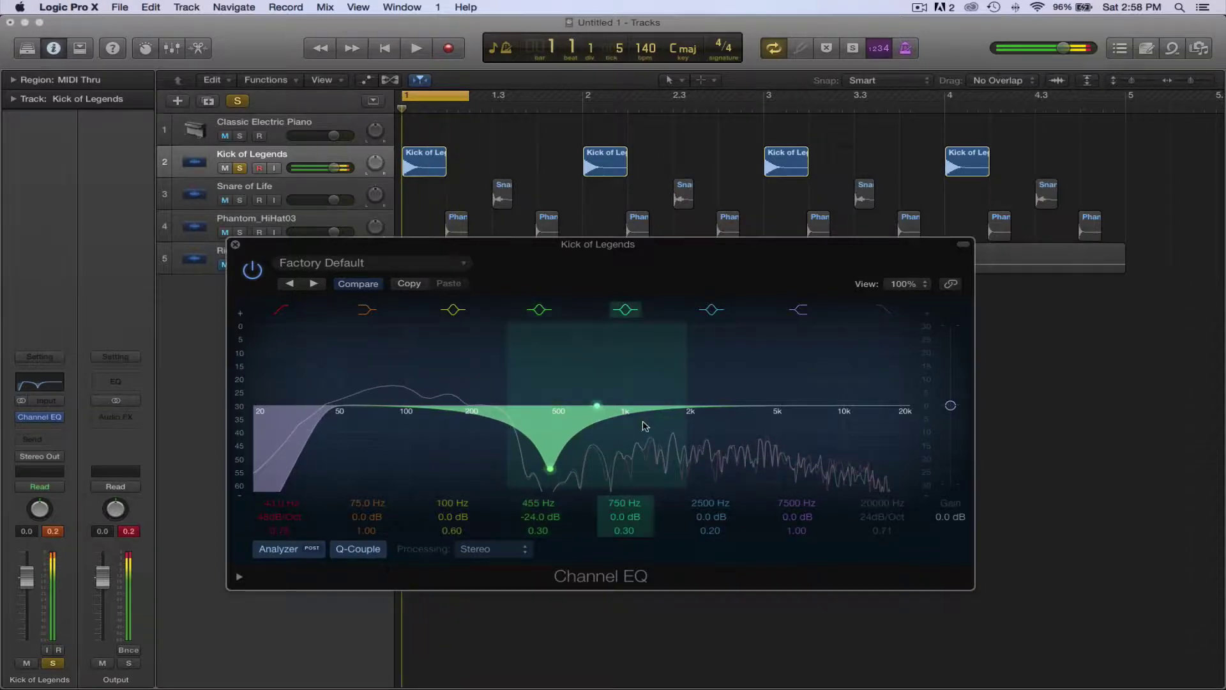
drag(646, 425, 659, 501)
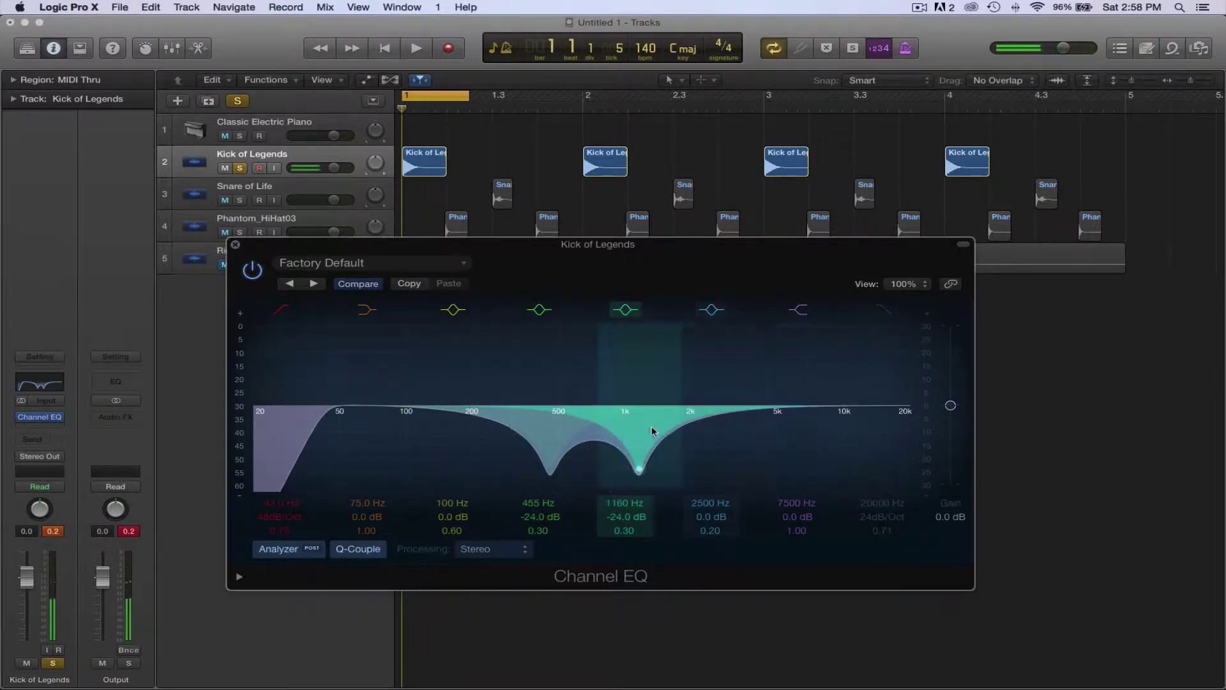
drag(678, 428, 642, 423)
key(space)
Boost the kick EQ's high shelf by +5.0 dB at 10600 Hz while auditioning the loop
drag(816, 405, 868, 374)
key(space)
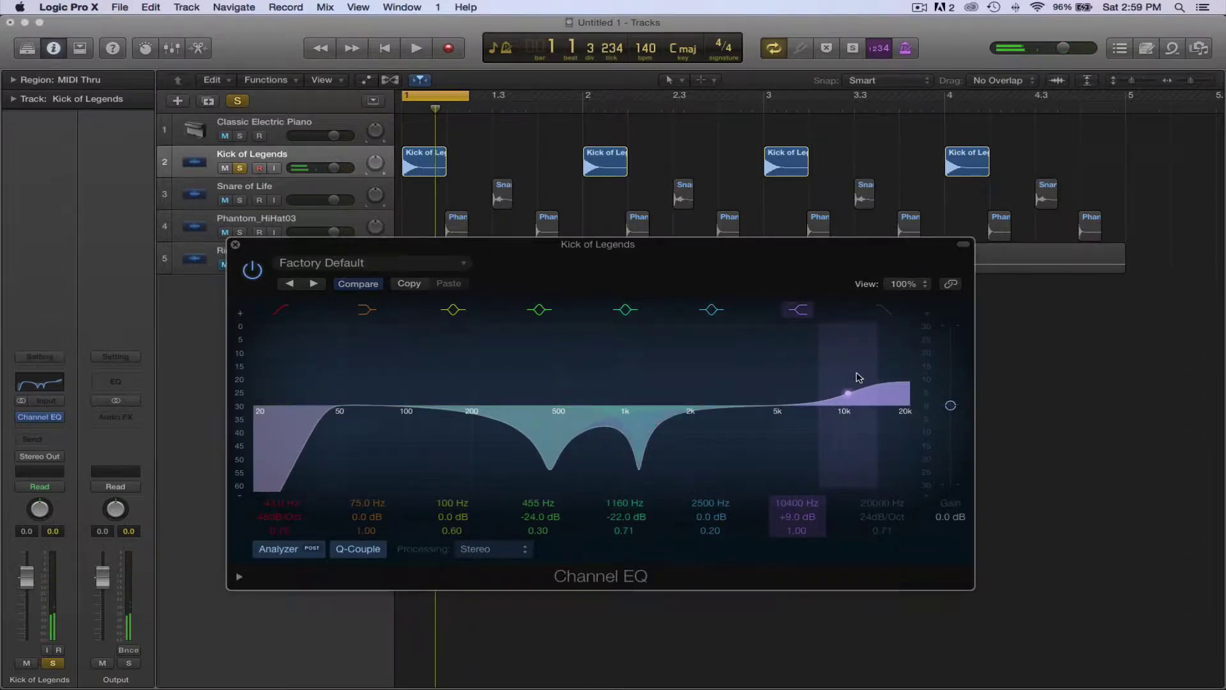
key(space)
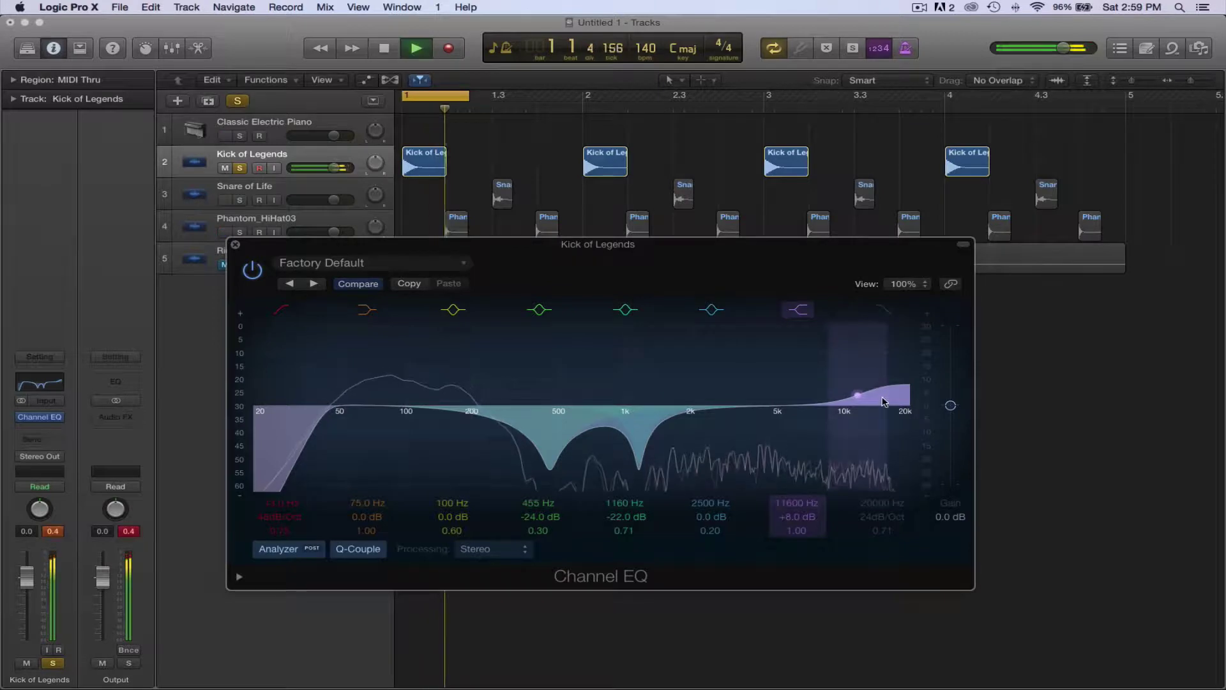
drag(877, 390, 868, 401)
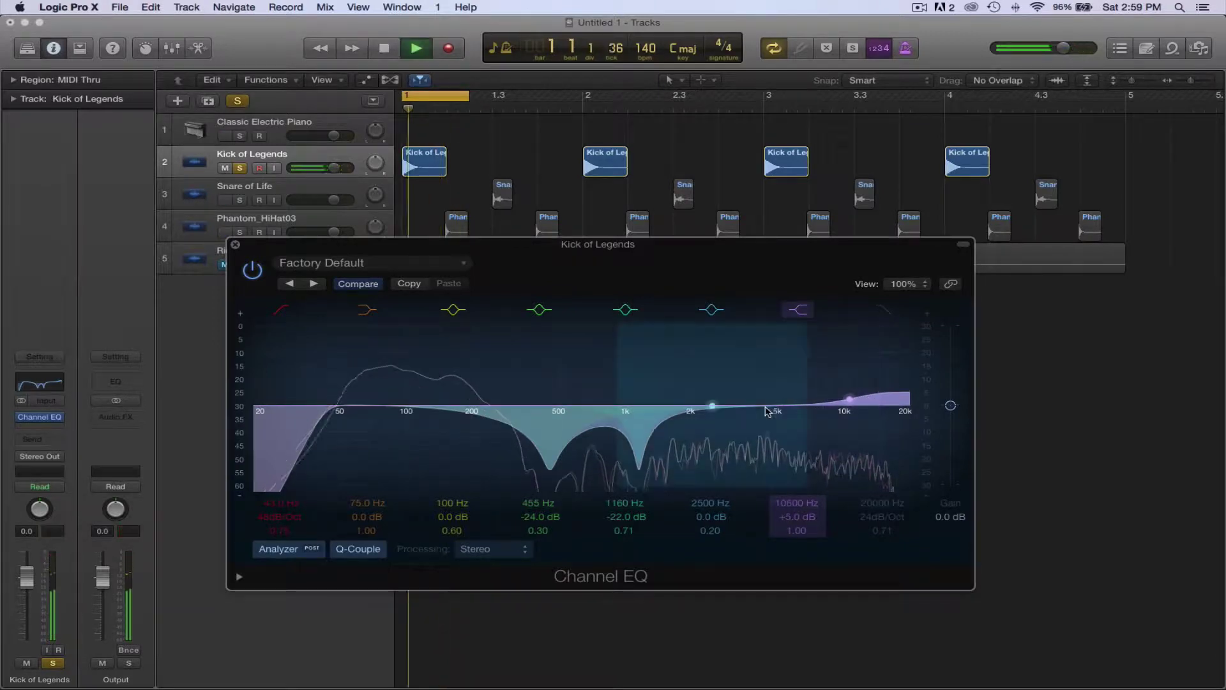
Move the kick EQ's 2500 Hz band to 3600 Hz with a +2.0 dB boost and audition it
drag(712, 405, 752, 397)
key(space)
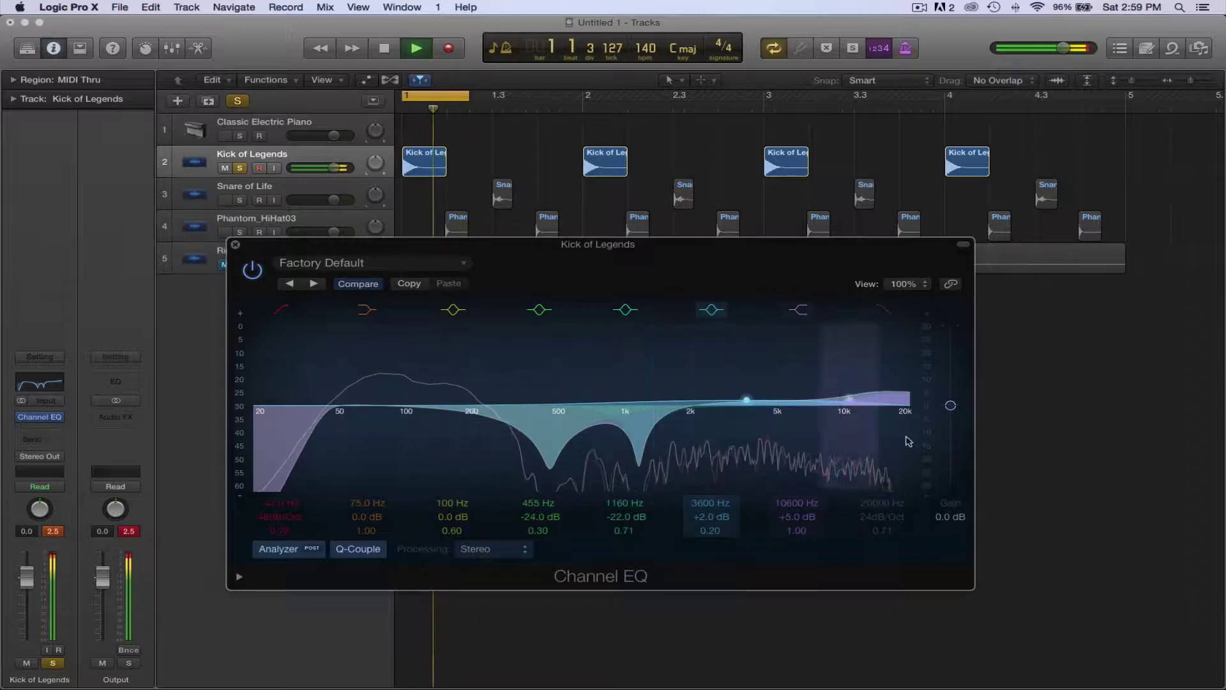
key(space)
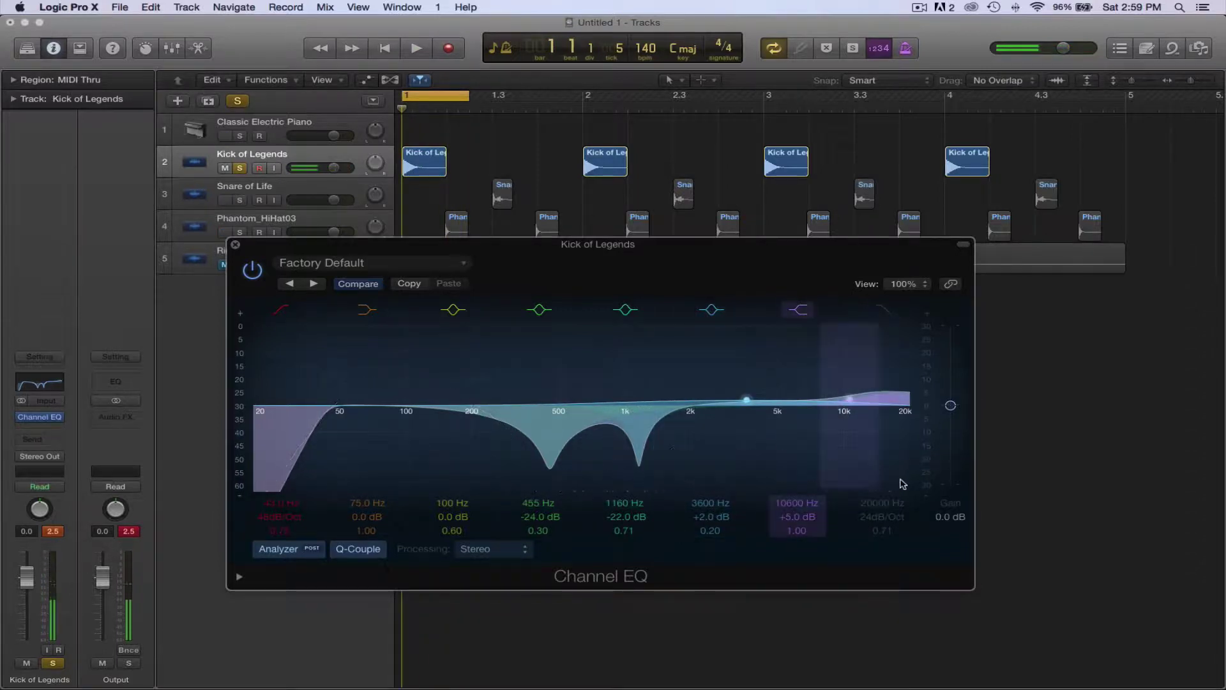
Close the Channel EQ, audition the kick again, and extend the cycle range to bar 5
click(234, 245)
key(space)
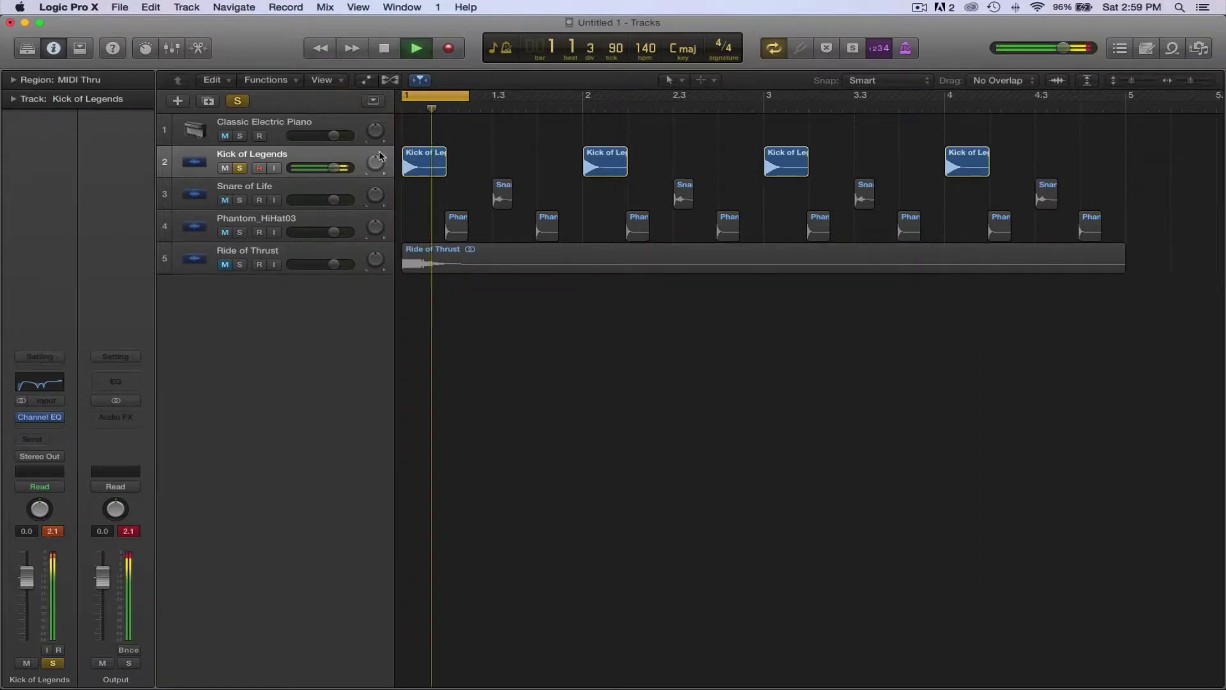
key(space)
drag(468, 97, 1126, 96)
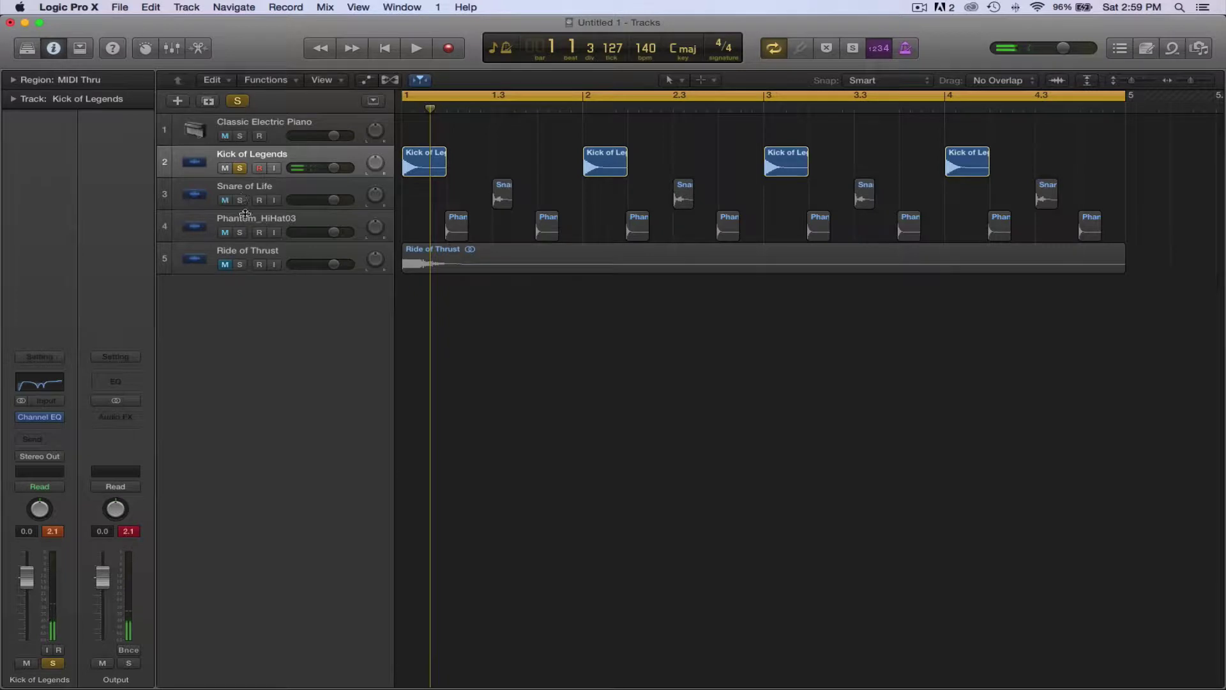
Move the Phantom_HiHat03 track above the snare and solo it in place of the kick
drag(304, 223, 303, 189)
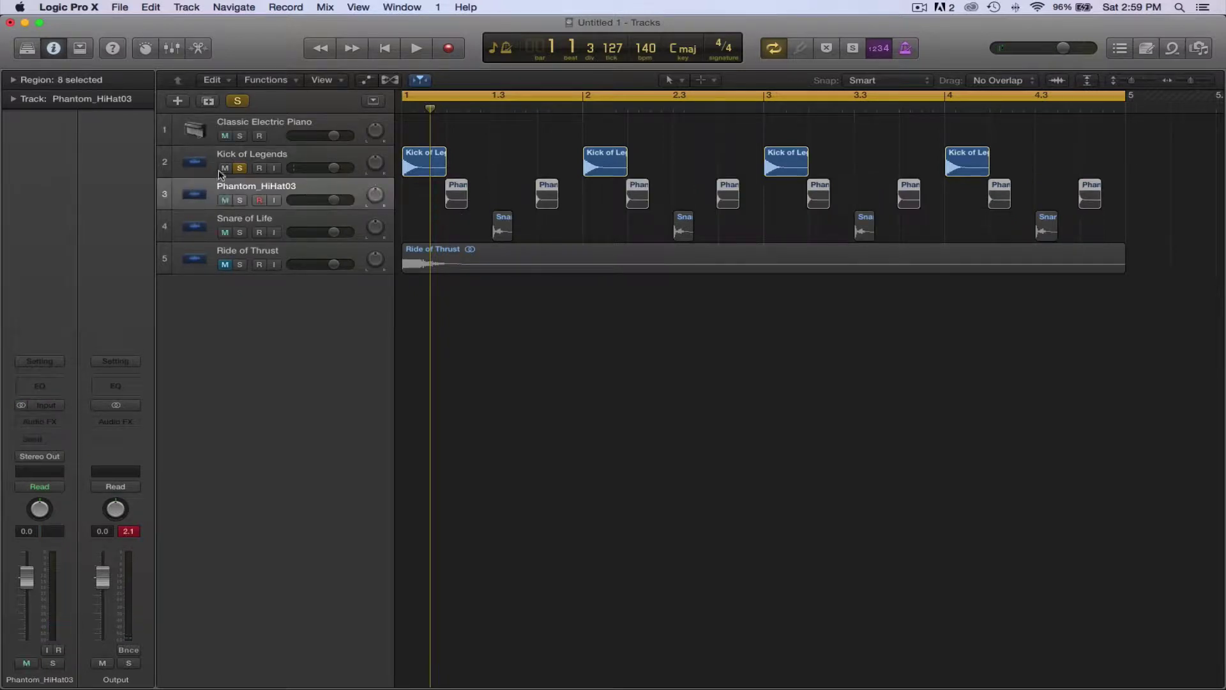
click(238, 201)
click(240, 168)
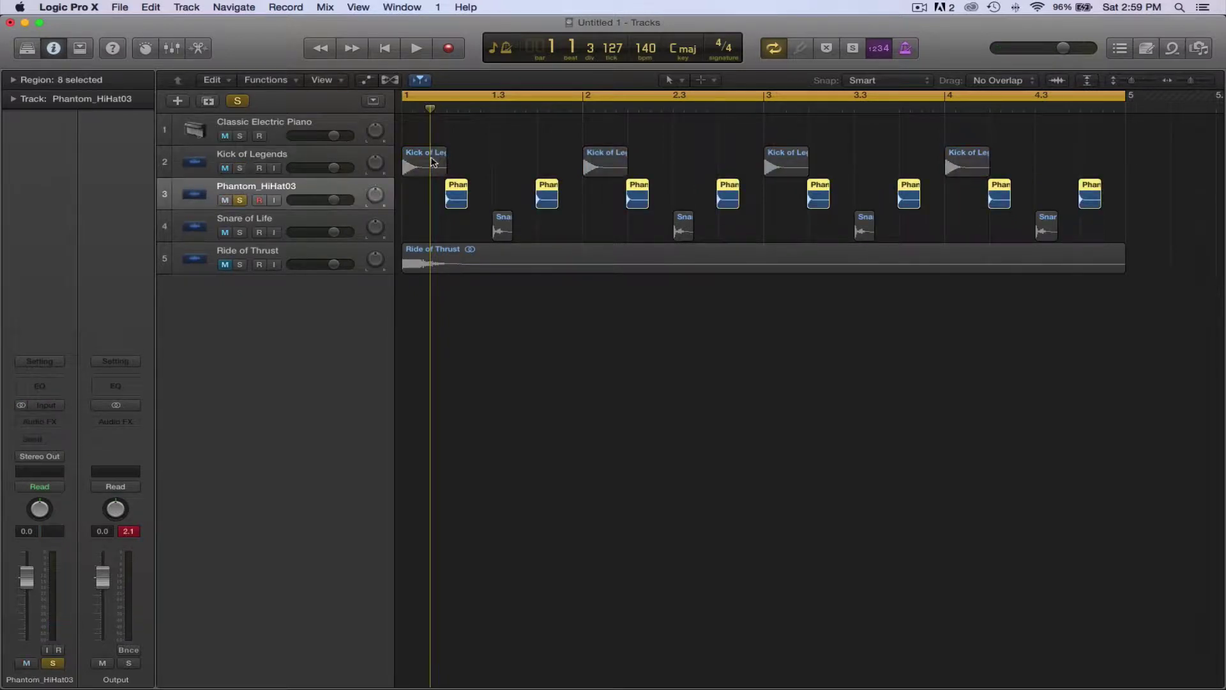
Set the cycle range to the second beat of bar 1 and loop the soloed hi-hat hit
click(438, 100)
mouse_move(451, 100)
mouse_down()
mouse_move(501, 103)
mouse_move(448, 97)
mouse_up()
key(space)
key(space)
key(space)
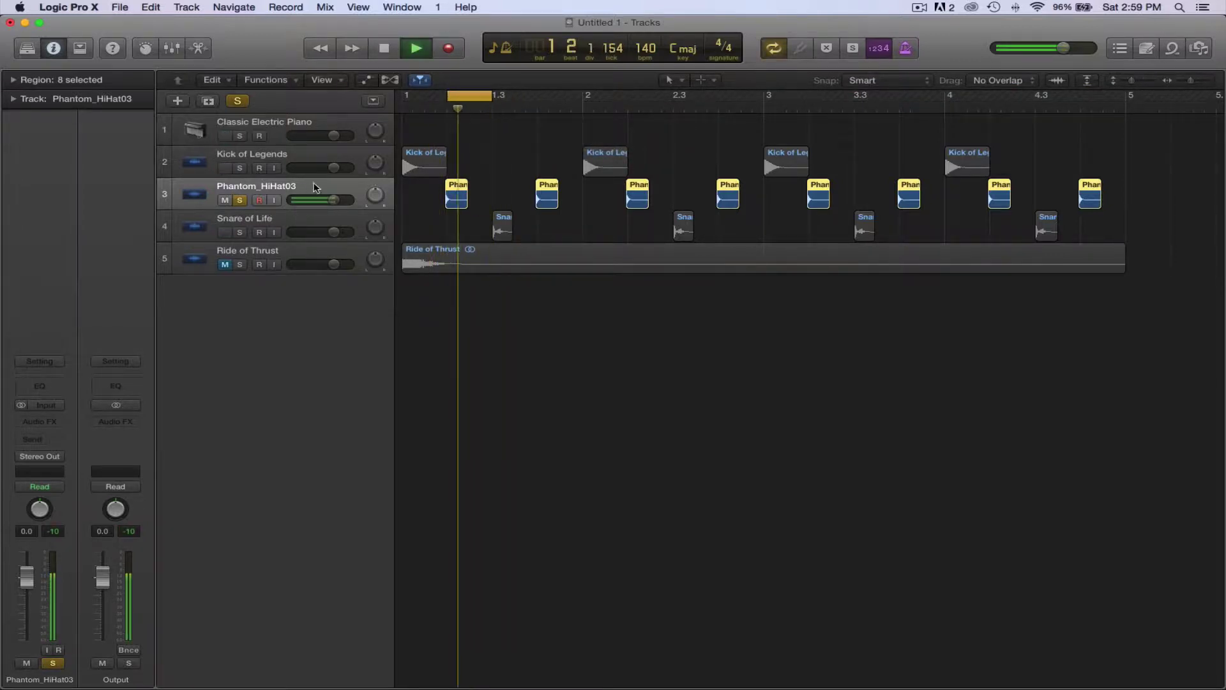
Add a Channel EQ to the hi-hat, boosting the high shelf +8.0 dB at 14000 Hz and cutting -24.0 dB at 5900 Hz with Q 3.40
click(39, 386)
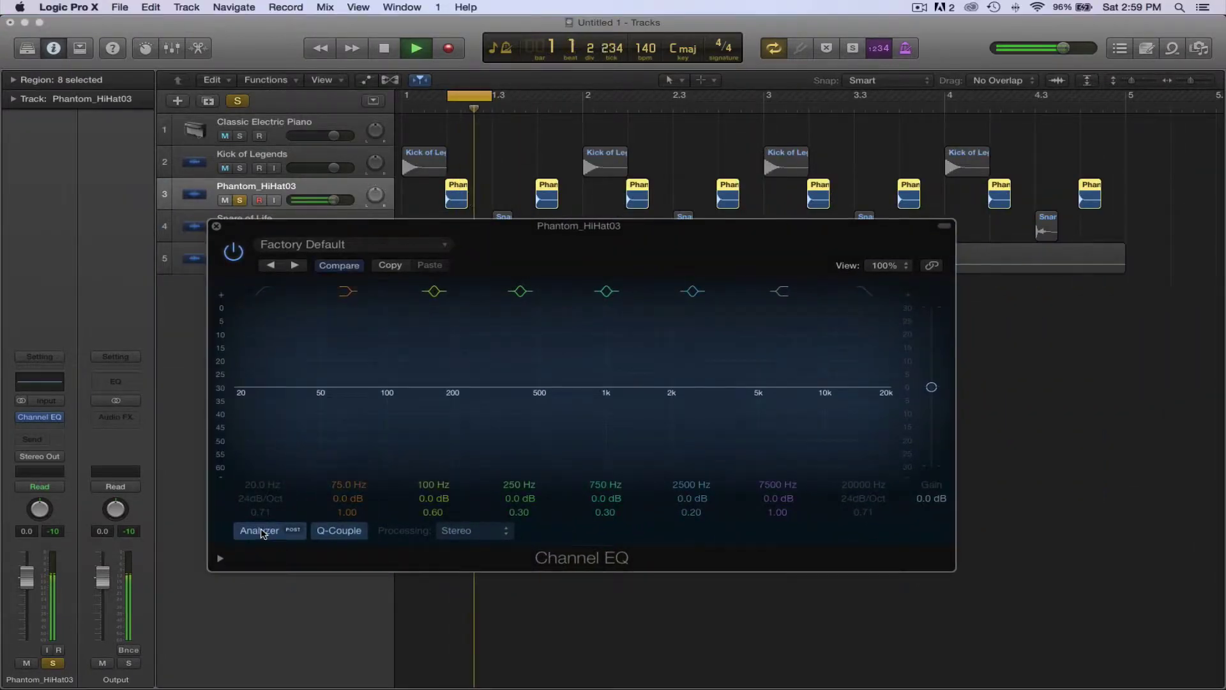
click(262, 531)
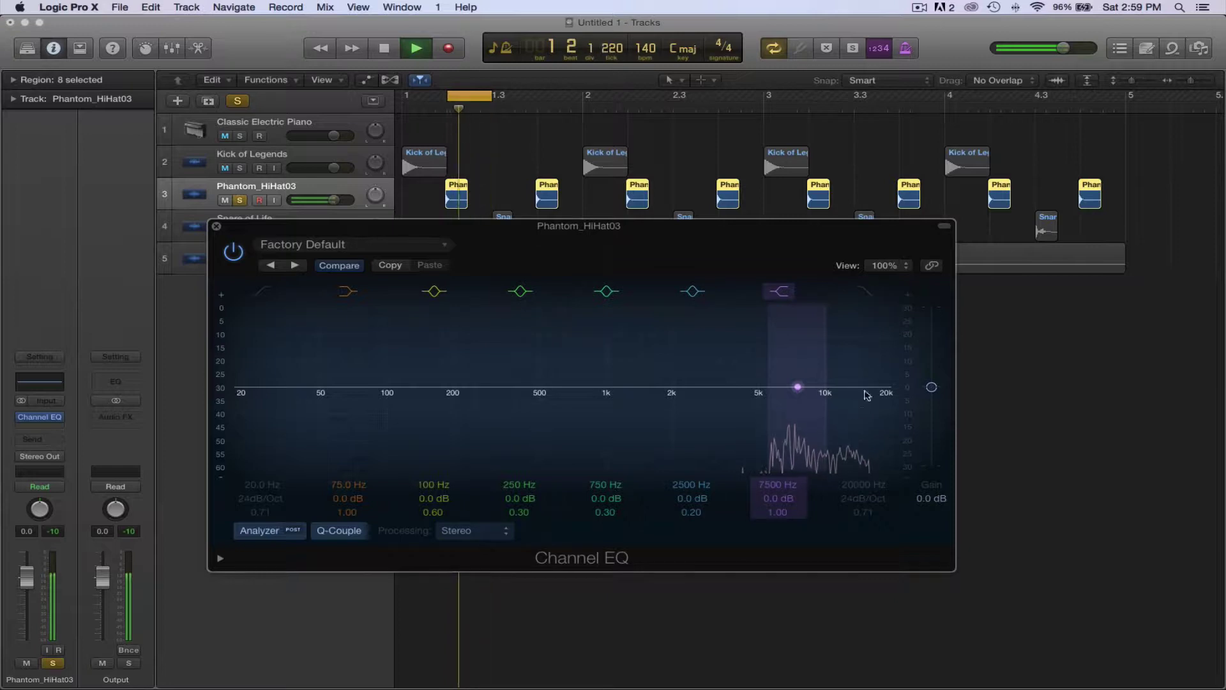
drag(798, 388, 866, 360)
drag(695, 388, 775, 422)
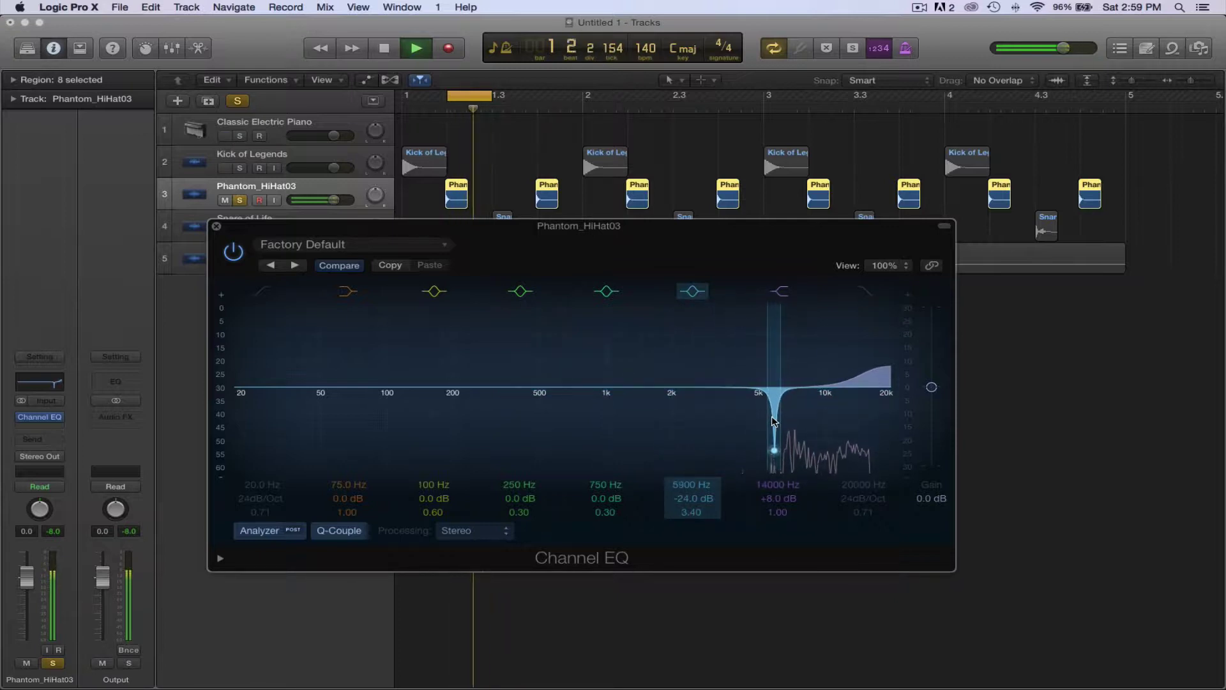
key(space)
click(217, 226)
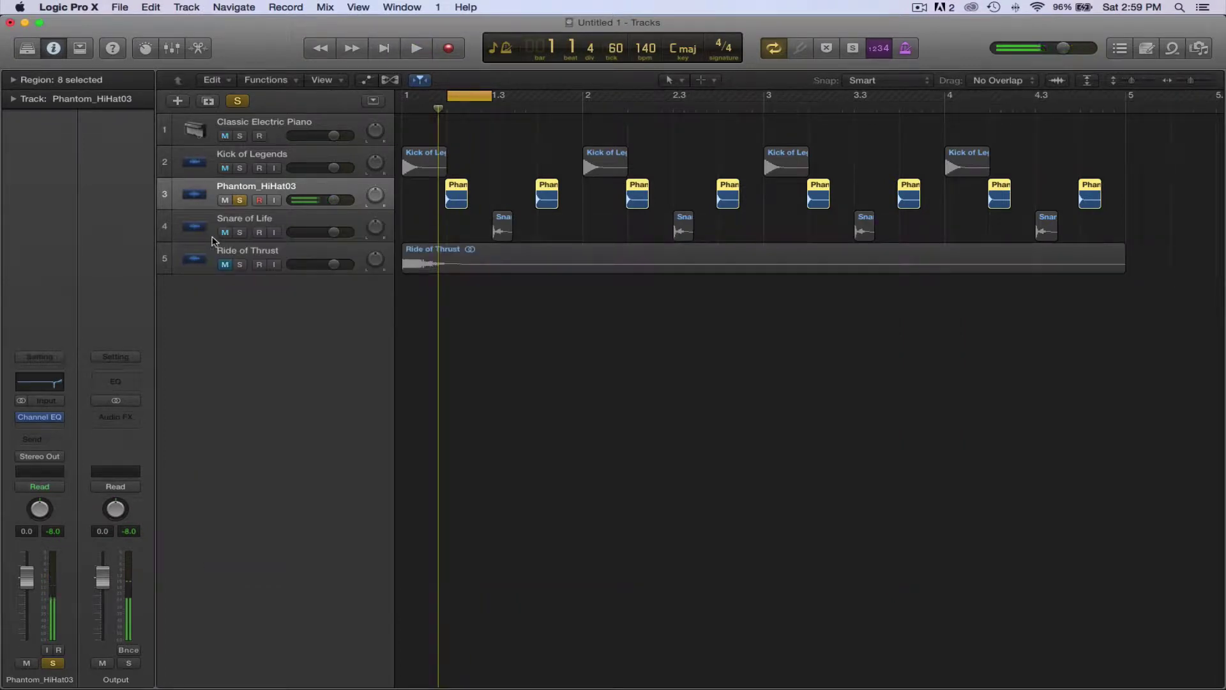
Solo the snare in place of the hi-hat and loop the third beat of bar 1
click(242, 231)
click(241, 201)
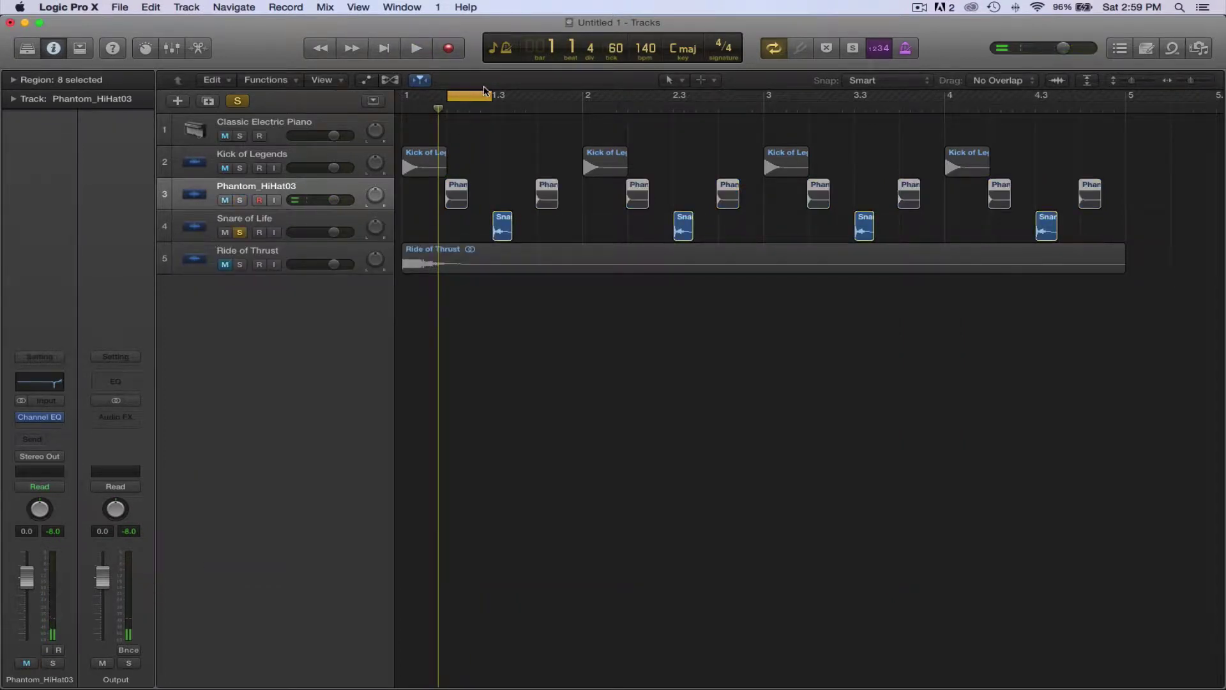
key(space)
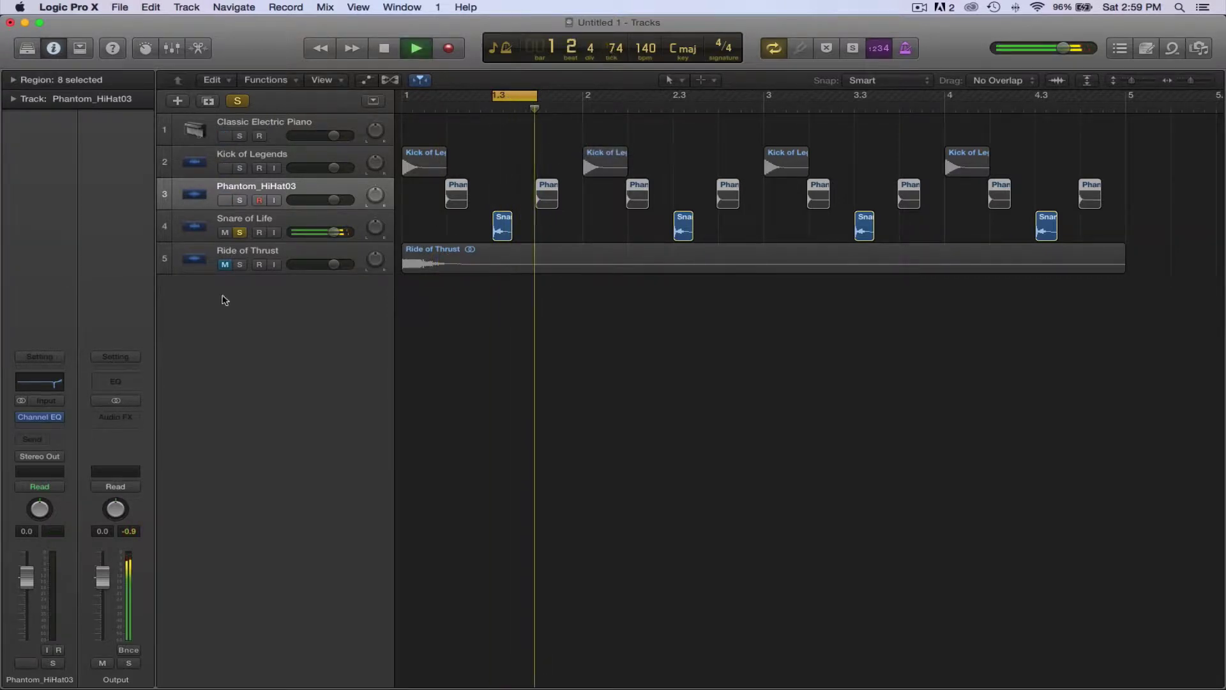
Add a Channel EQ to the Snare of Life track and capture its spectrum with the analyzer
click(297, 220)
click(40, 386)
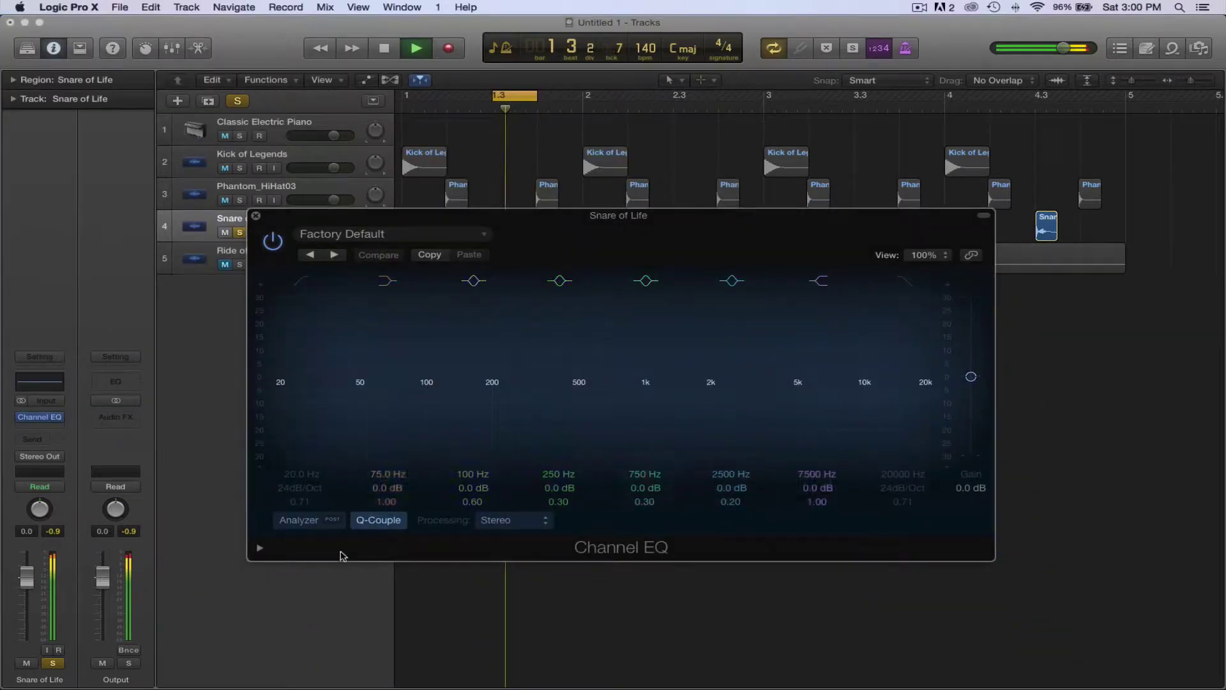
click(304, 520)
key(space)
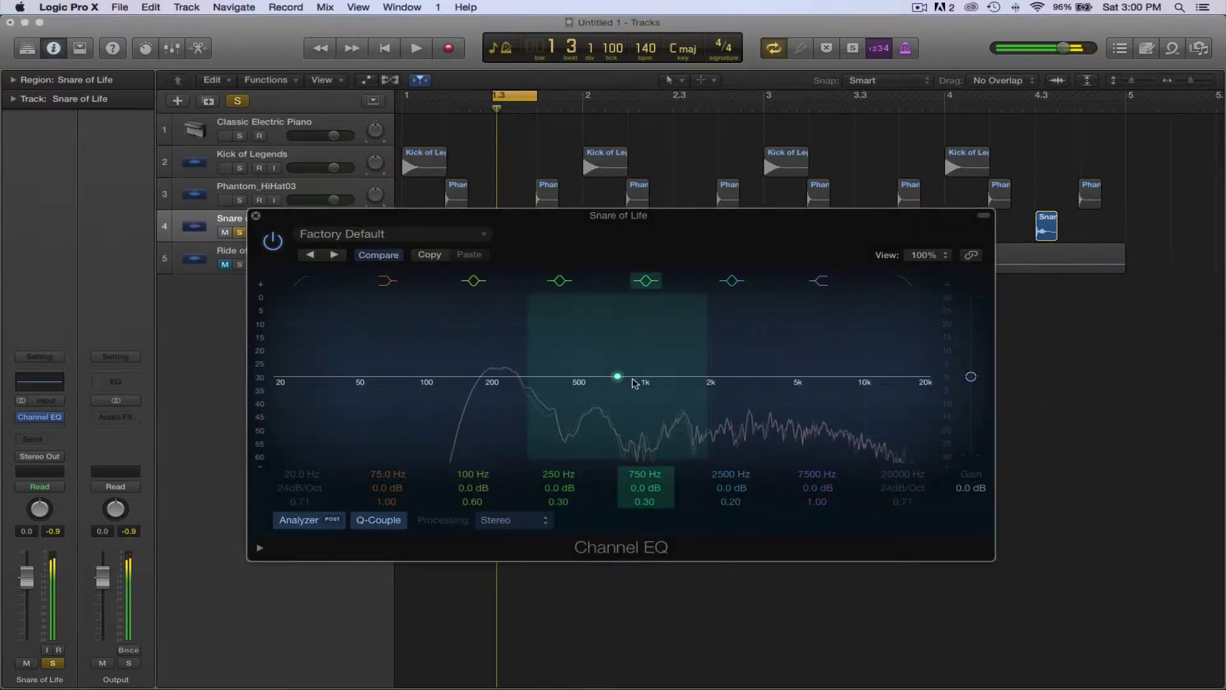
Cut the snare EQ by -24.0 dB at 590 Hz with Q 0.51 and at 1260 Hz with Q 0.67
drag(615, 377, 611, 401)
key(space)
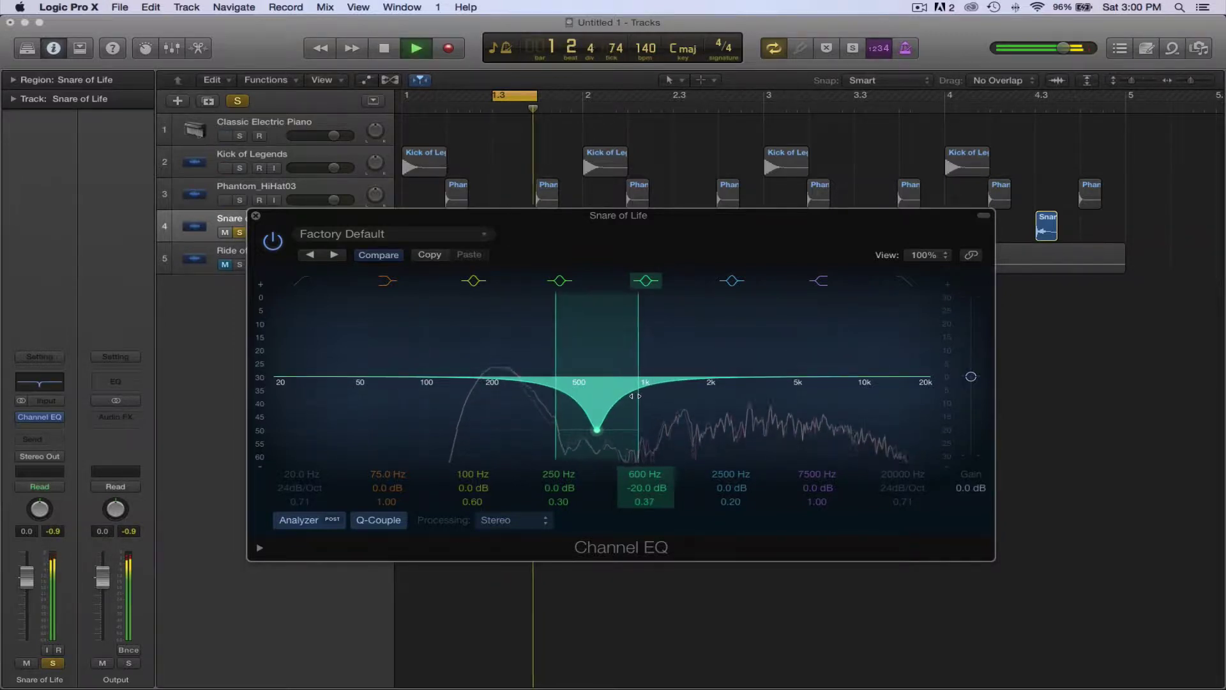
key(space)
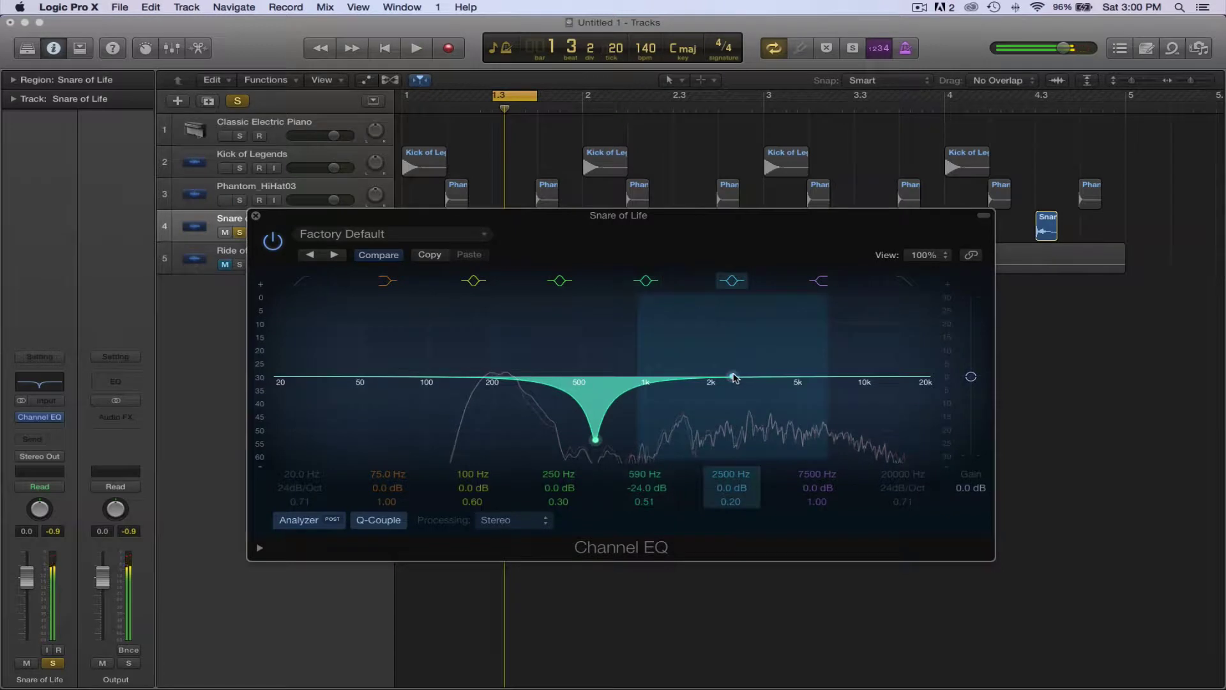
drag(513, 377, 677, 407)
key(space)
key(space)
Boost the snare EQ's high shelf by +5.5 dB at 12200 Hz and its 2500 Hz band by +3.5 dB at 4000 Hz
drag(821, 377, 898, 359)
key(space)
drag(780, 378, 812, 363)
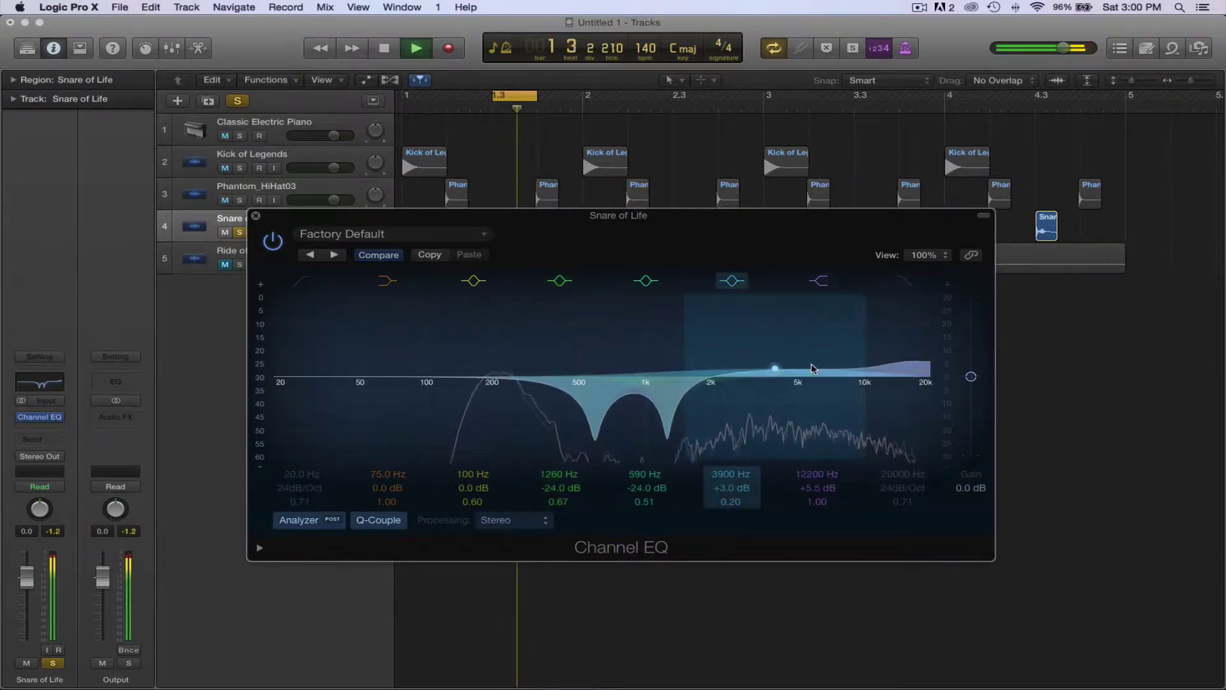
key(space)
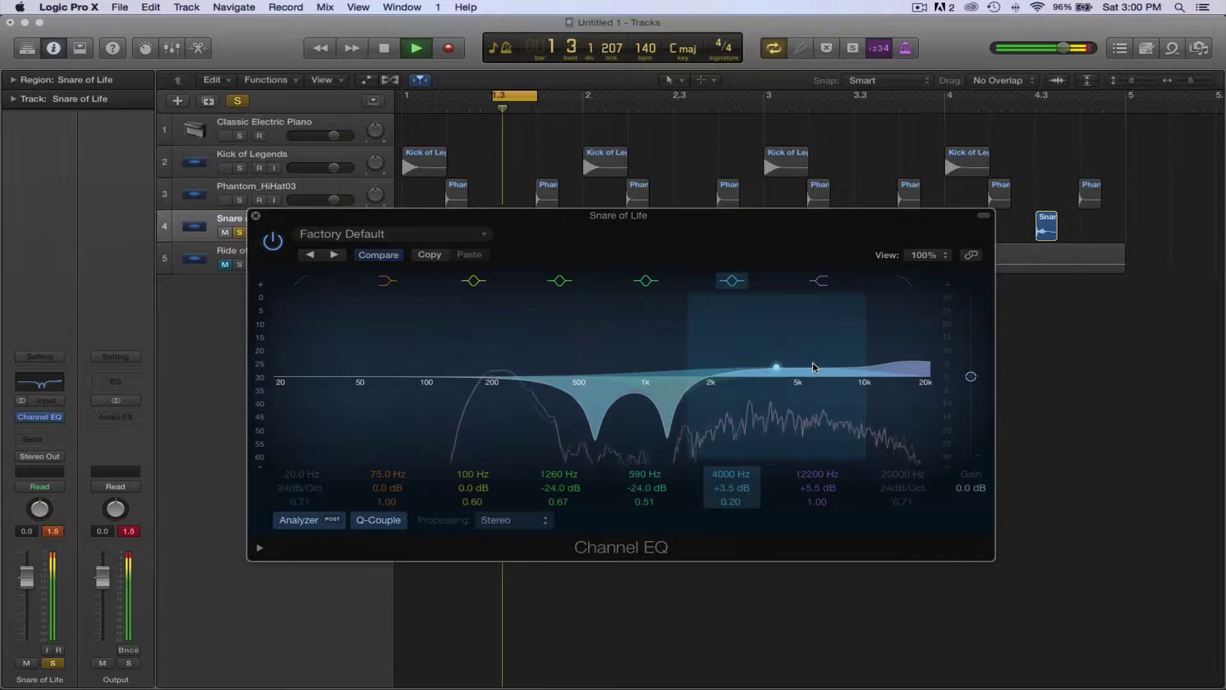
Close the snare EQ and solo the Ride of Thrust track in place of the snare
click(255, 216)
click(239, 233)
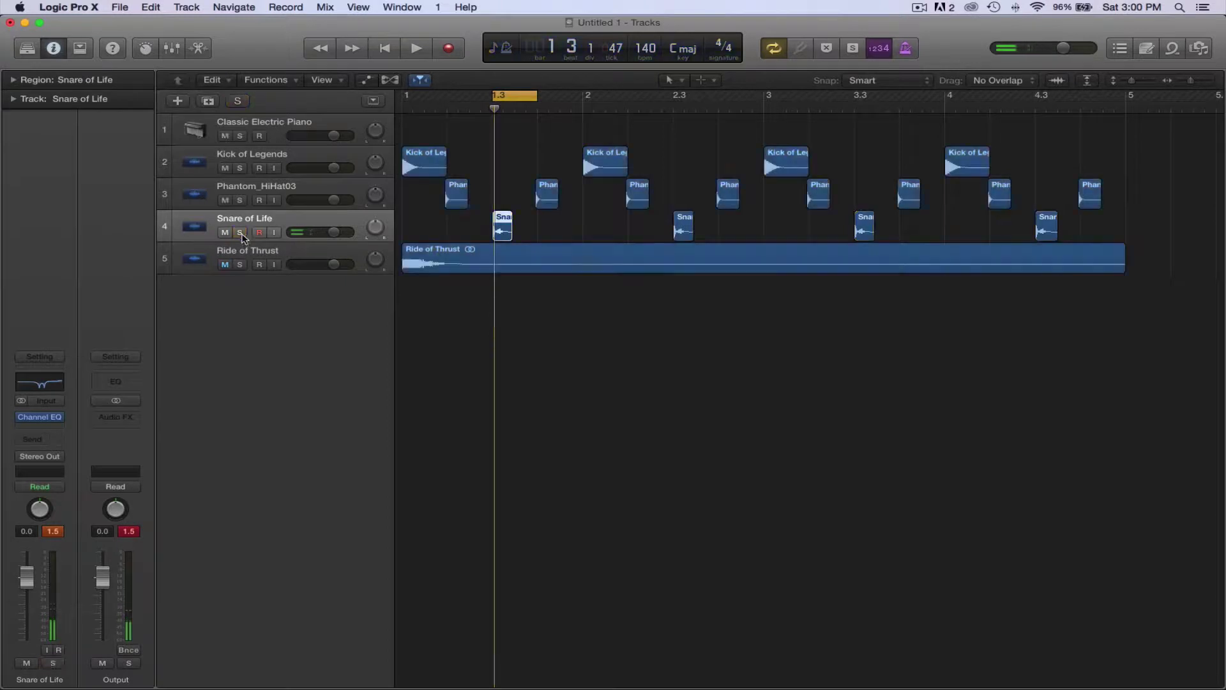
click(240, 264)
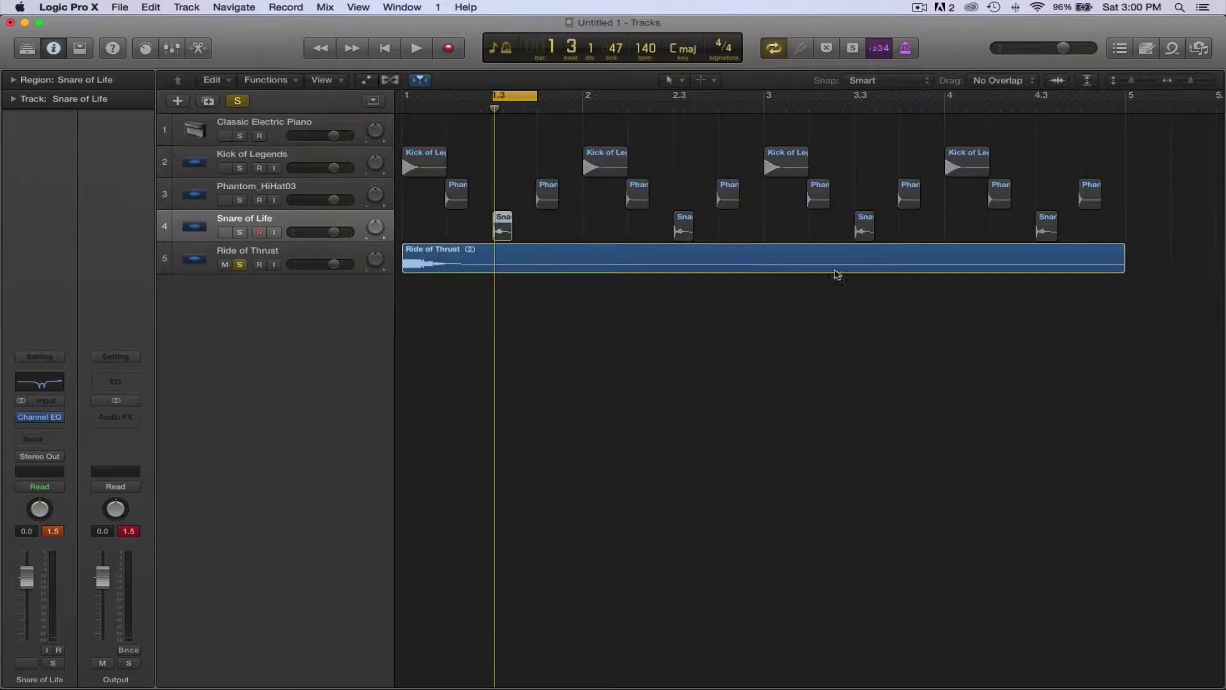
Shorten the ride region to one beat and duplicate it on every beat through all four bars
drag(1124, 267, 426, 260)
click(640, 265)
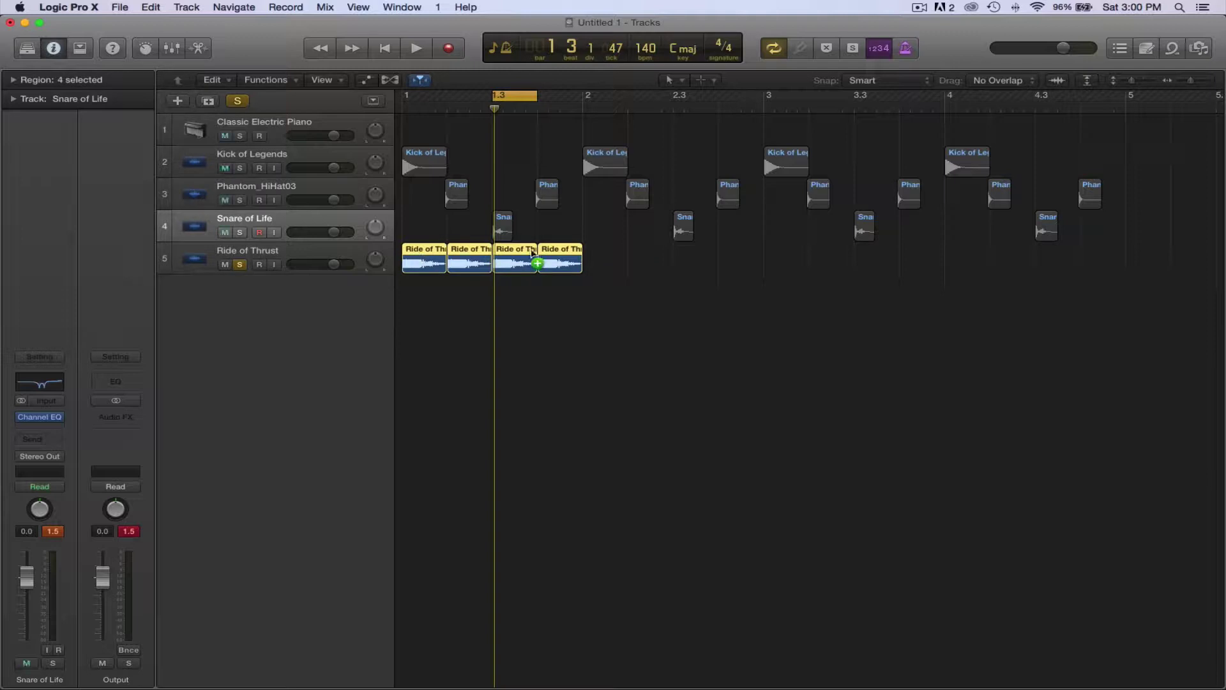
drag(533, 254, 793, 291)
drag(525, 278, 787, 261)
Audition the ride loop and lower the ride track's volume to -12.2 dB
key(space)
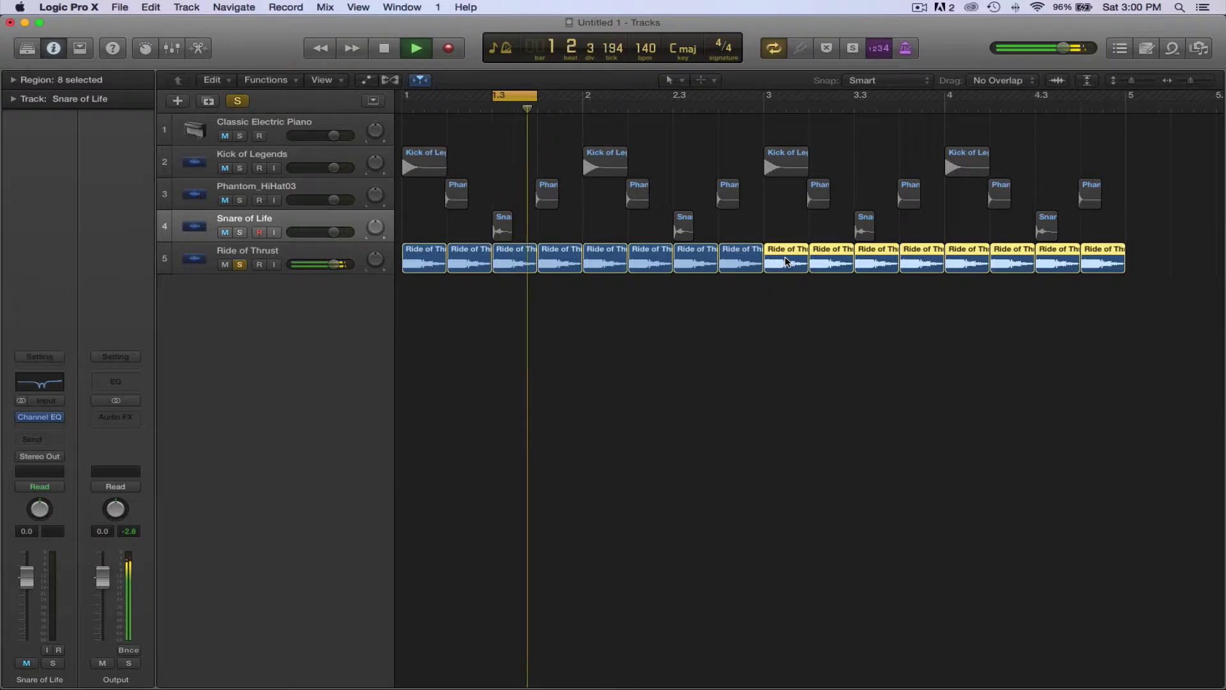
click(306, 252)
drag(337, 265, 322, 265)
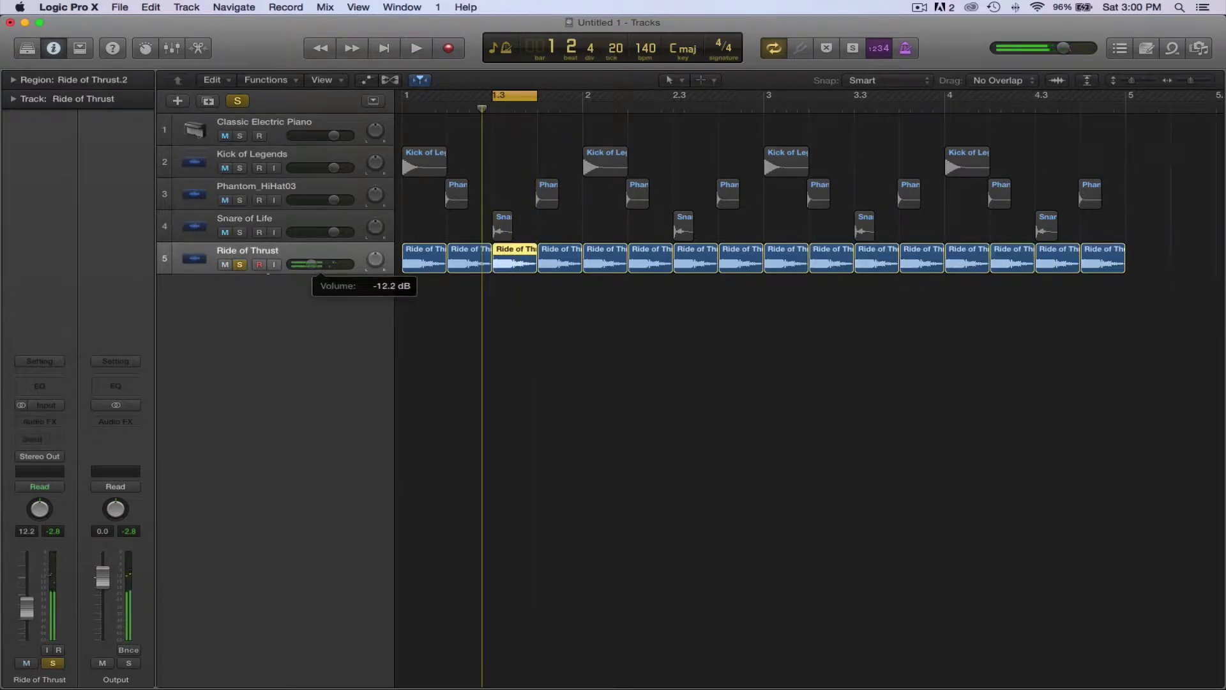
key(space)
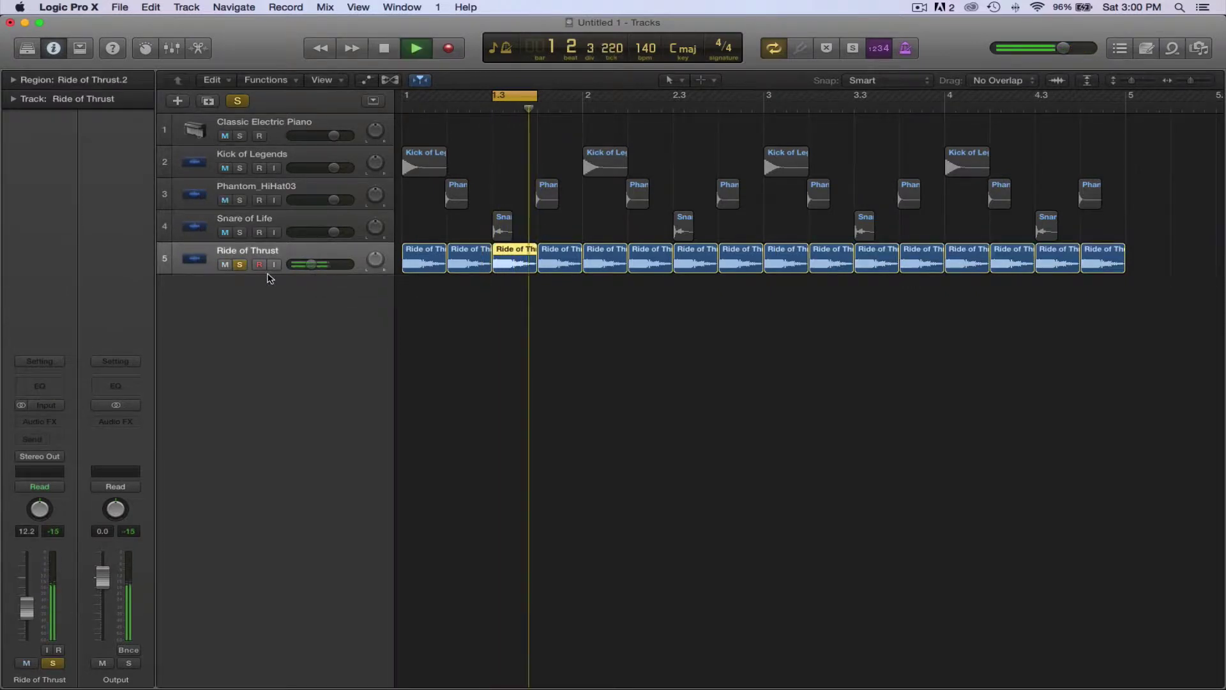
Add a Channel EQ to the ride track and capture its spectrum with the analyzer
click(35, 387)
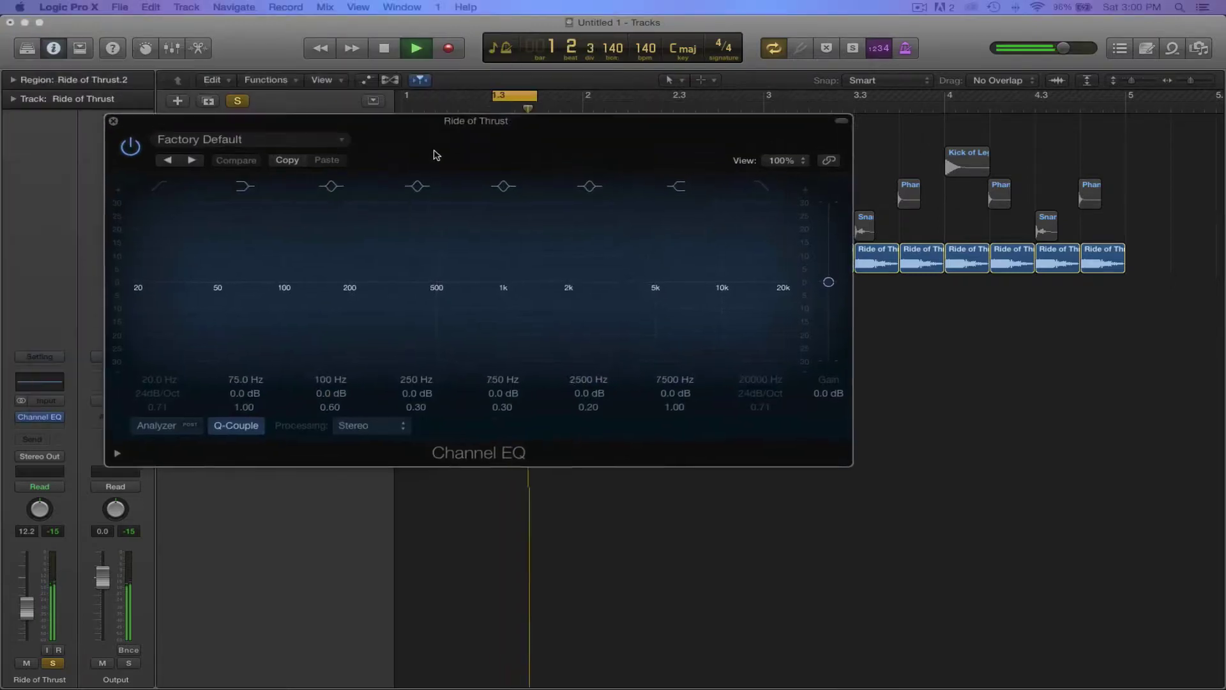
click(323, 516)
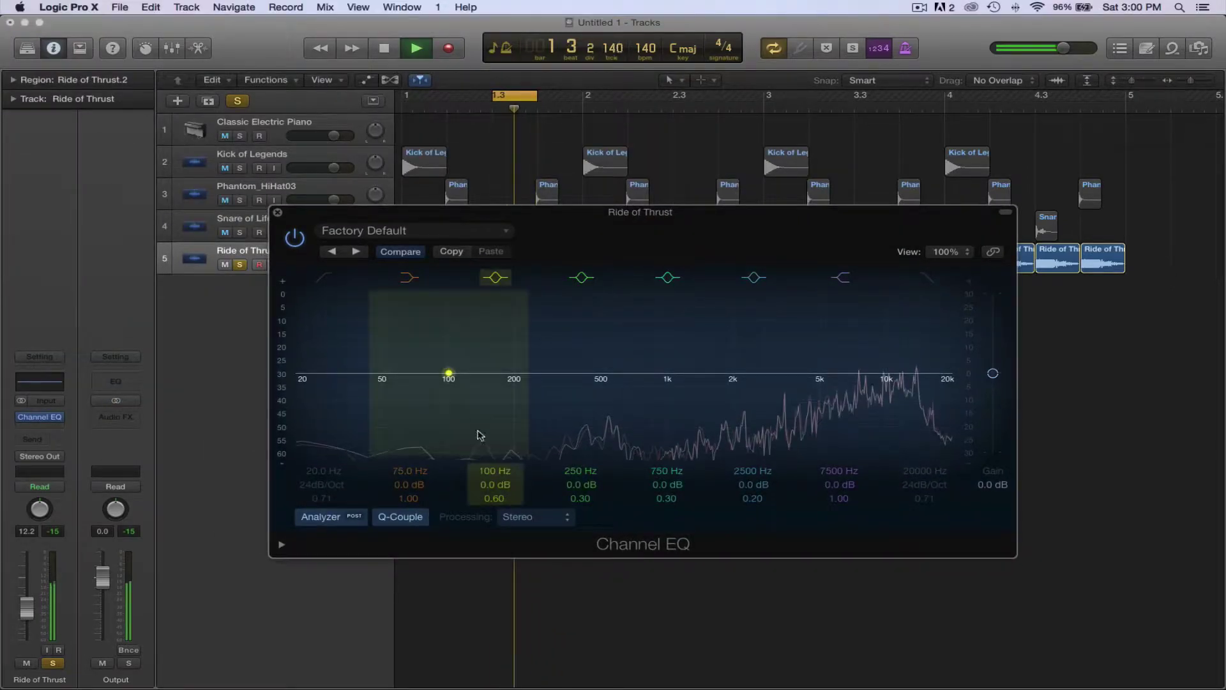
key(space)
Enable the ride EQ's low cut at 215 Hz with a 48 dB/Oct slope and audition it
click(338, 351)
drag(302, 377, 536, 382)
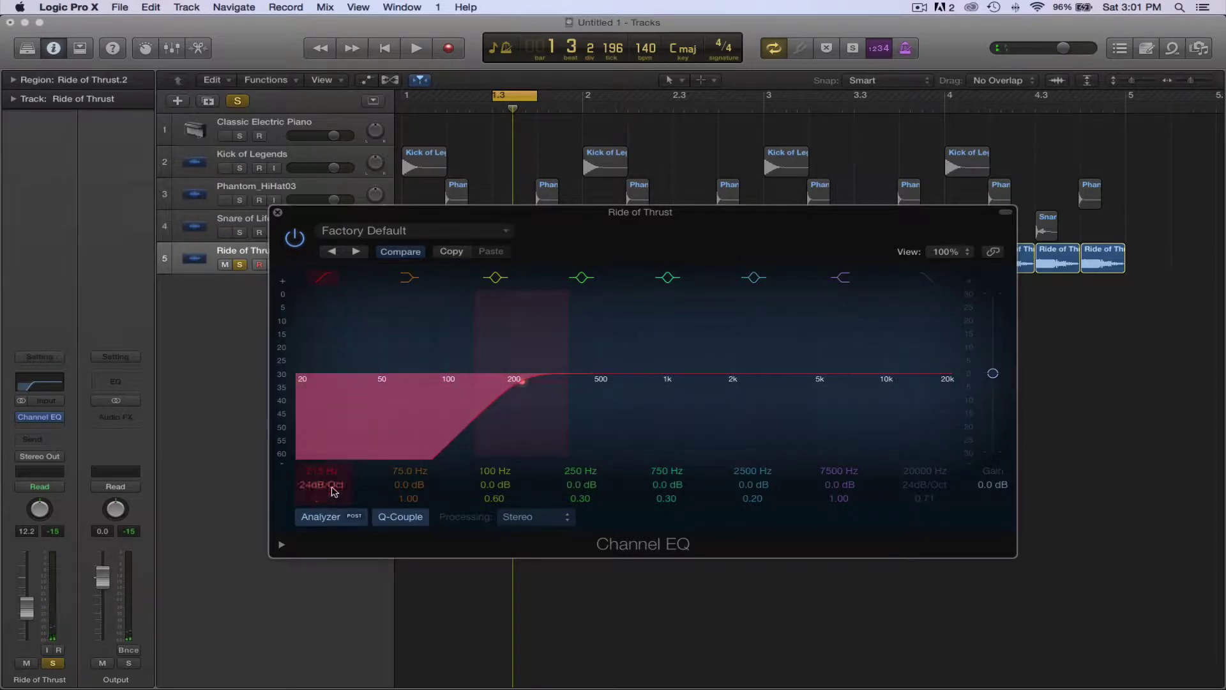
drag(332, 491, 332, 478)
key(space)
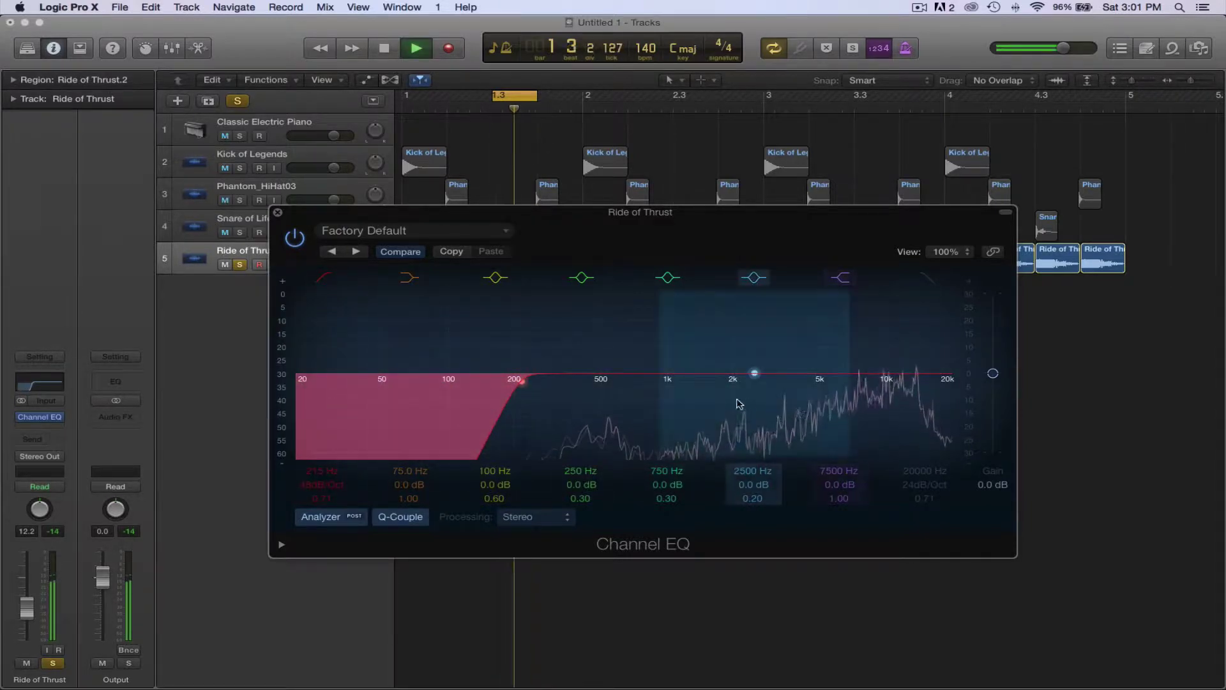
Move the ride EQ's 2500 Hz band to 2150 Hz with a -24.0 dB cut and Q 0.64
key(space)
drag(745, 384, 733, 489)
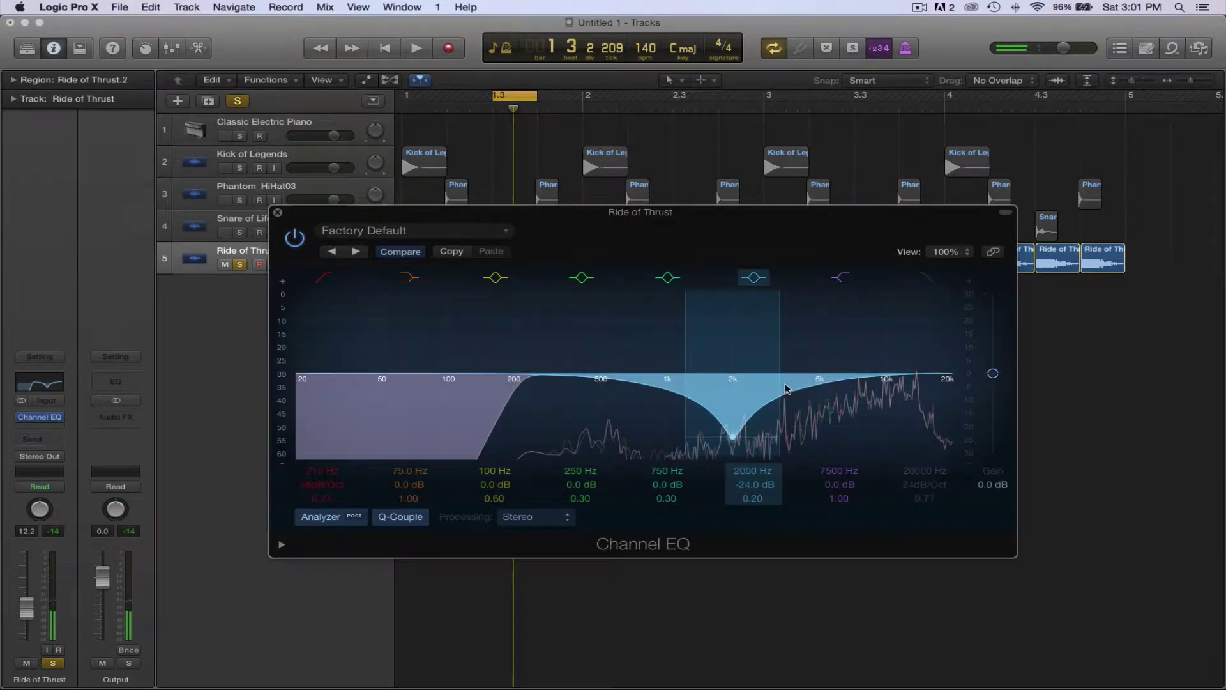
drag(733, 436, 750, 400)
key(space)
Move the ride EQ's 750 Hz band to 440 Hz with a -21.0 dB cut and Q 0.88, auditioning the change
drag(640, 373, 607, 445)
key(space)
drag(646, 404, 591, 401)
key(space)
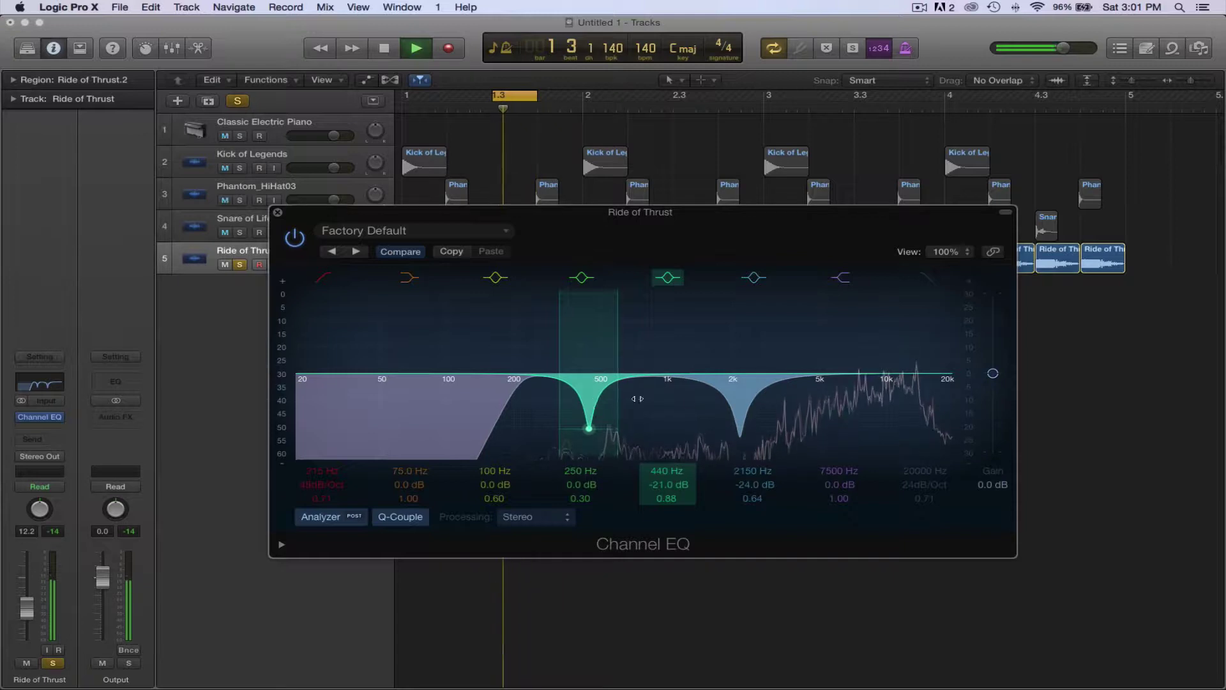
Add a 48 dB/Oct high cut at 15600 Hz to the ride EQ and lower the high shelf by -9.0 dB at 12000 Hz
key(space)
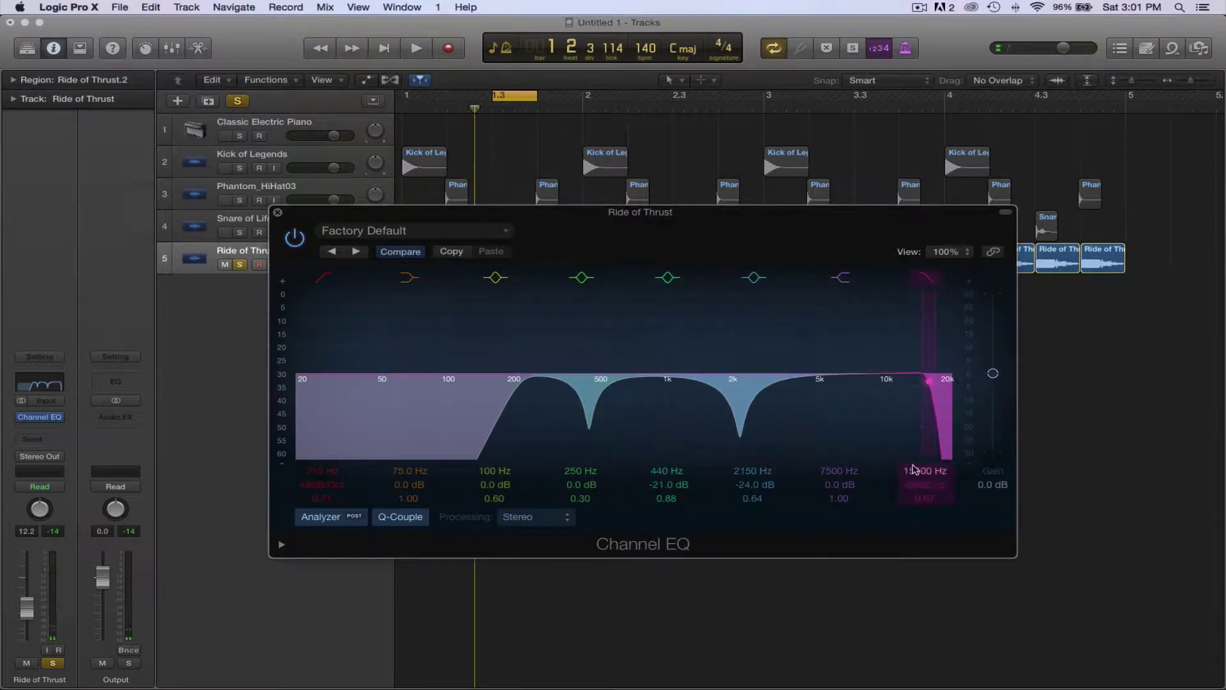
key(space)
drag(858, 382, 890, 399)
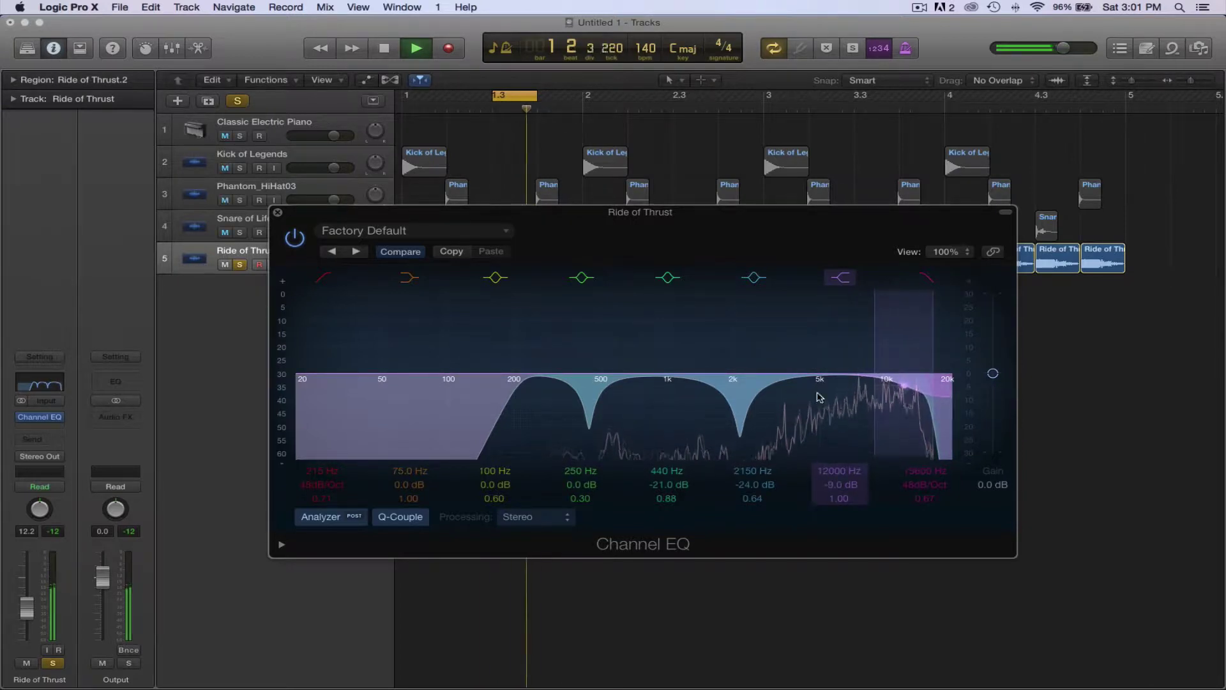
Retune the ride EQ's 440 Hz cut to 475 Hz, -21.5 dB and Q 0.46, comparing the sound with the EQ bypassed
drag(600, 391, 649, 395)
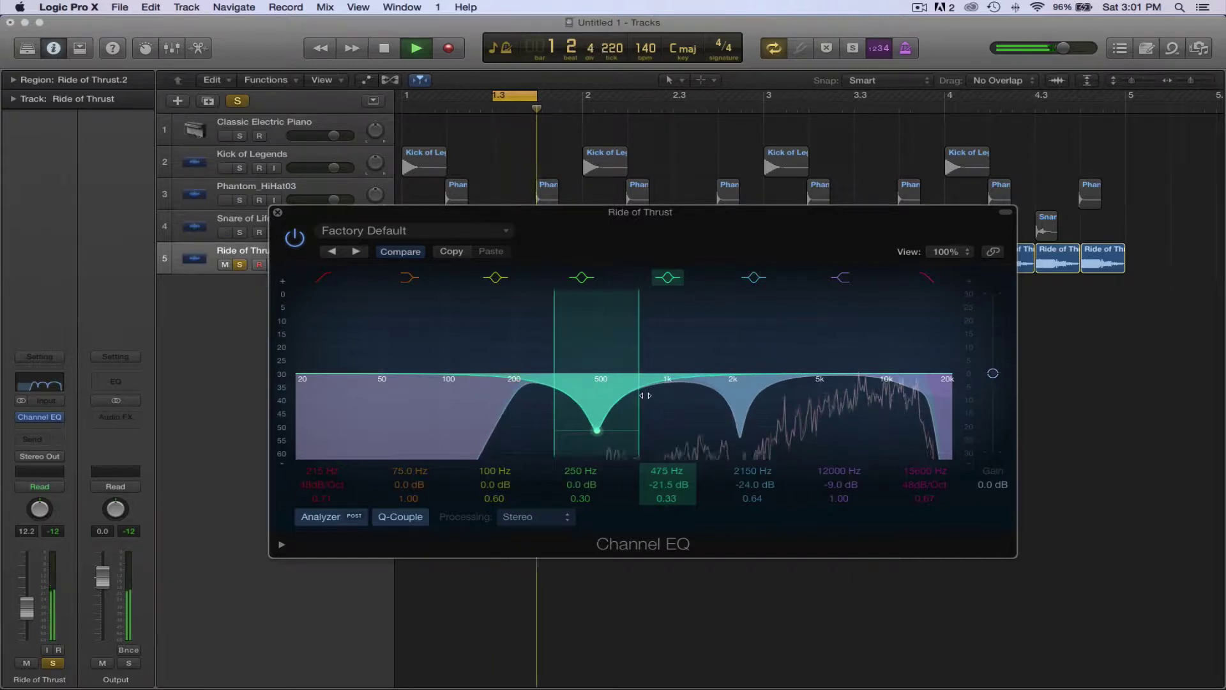
click(293, 239)
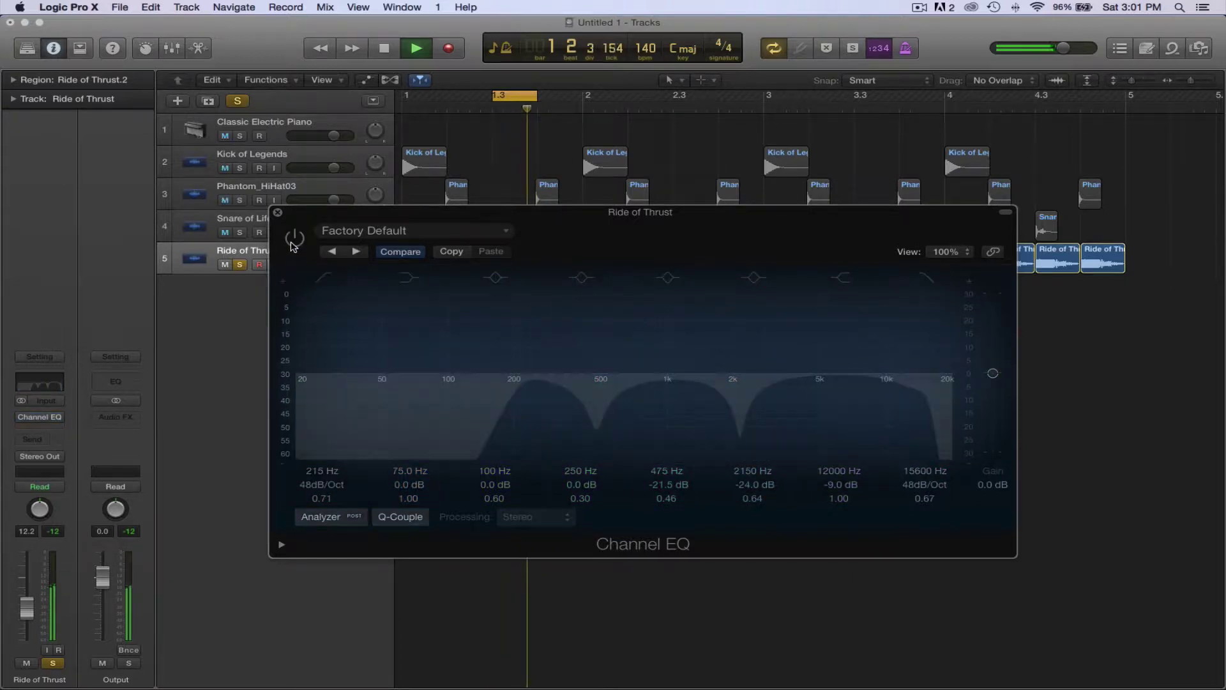
key(space)
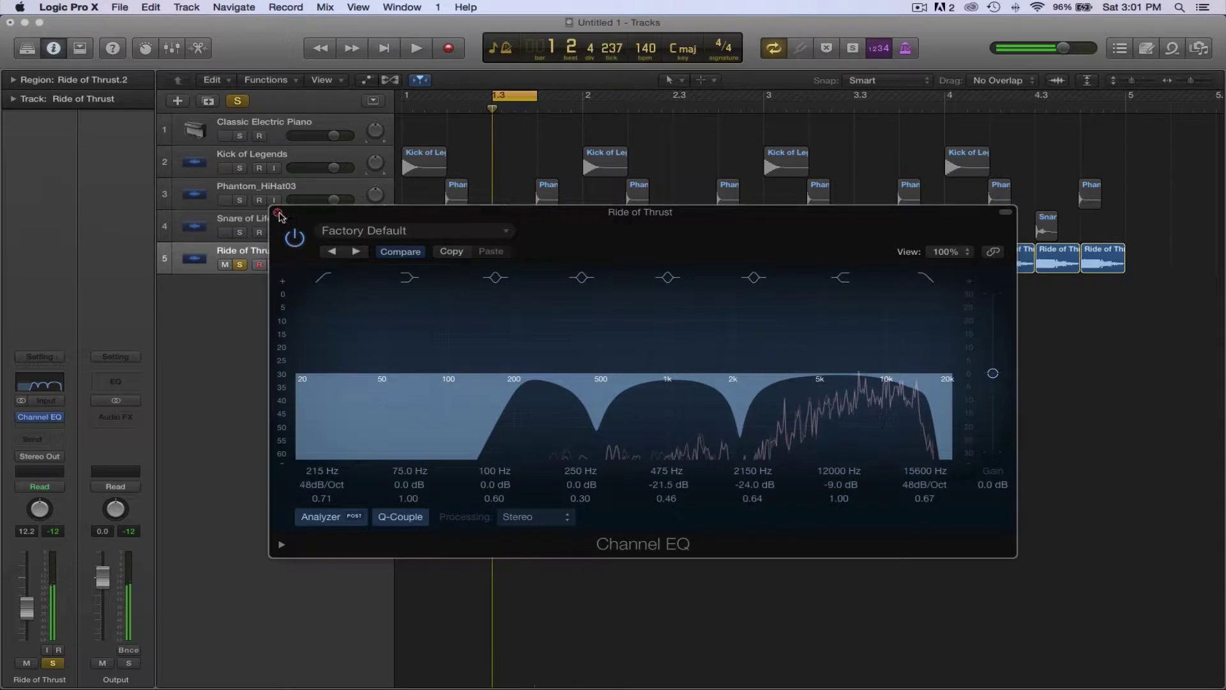
Close the ride EQ, unsolo the ride and lower its volume to -17.2 dB against the full drum mix
click(277, 212)
click(239, 265)
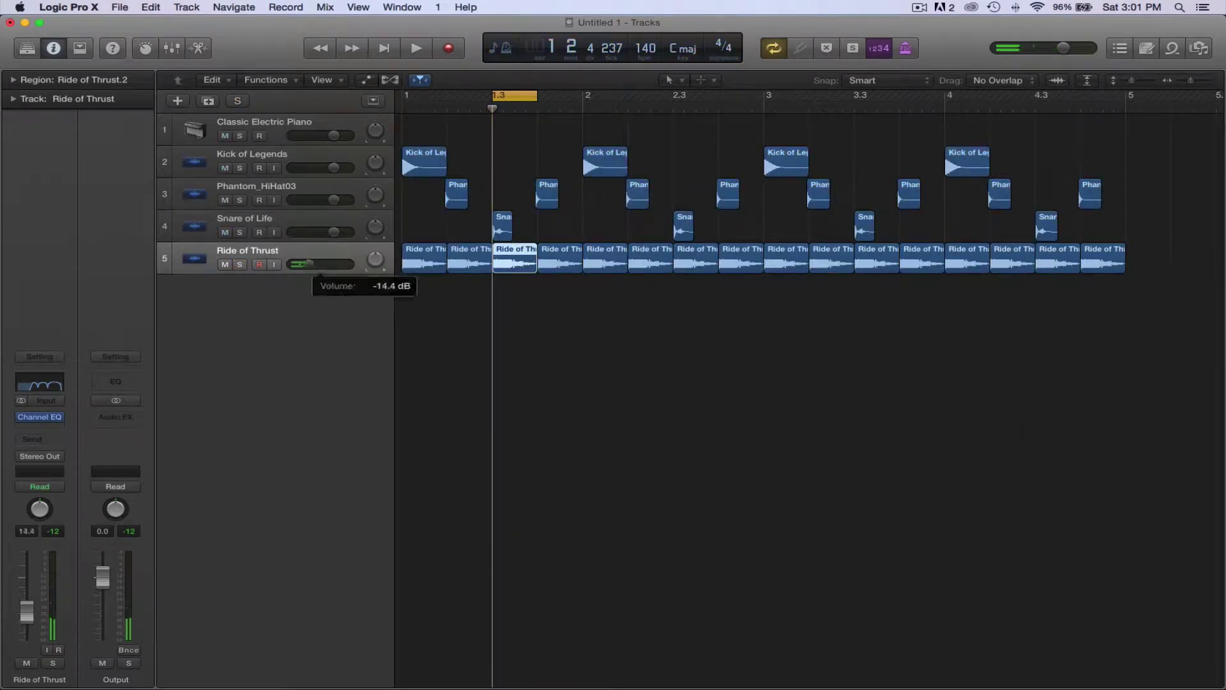
key(space)
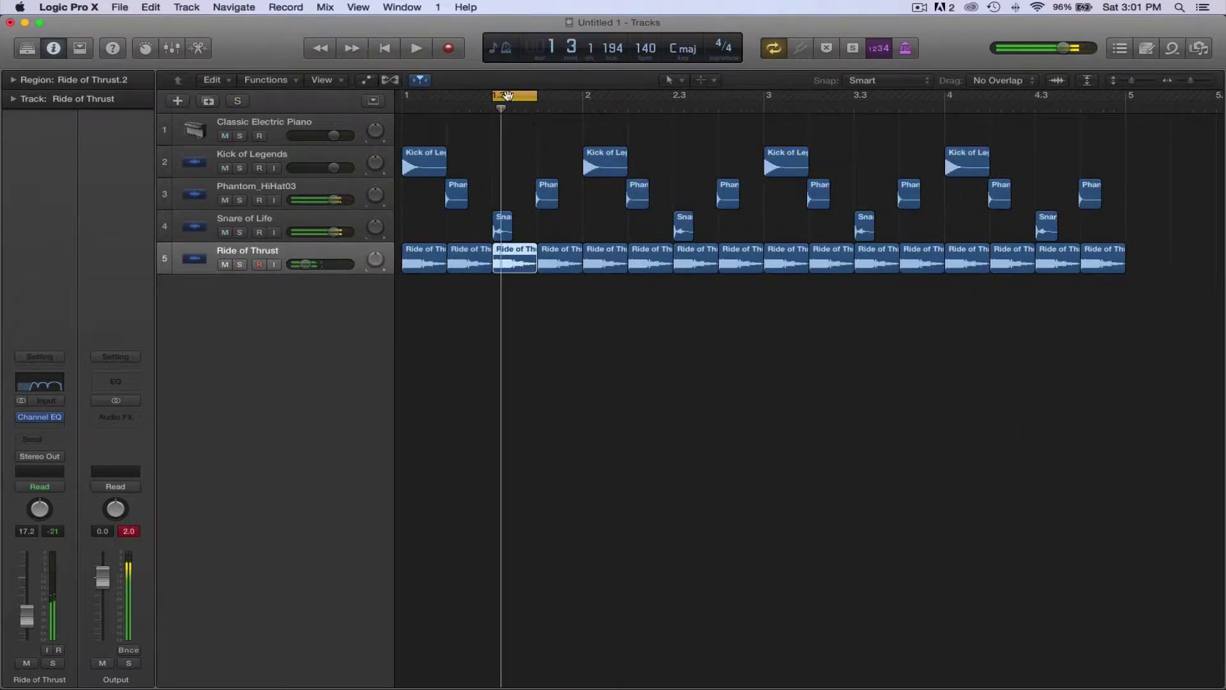
Extend the cycle range over all four bars and play the full drum pattern
drag(447, 96, 1126, 203)
key(space)
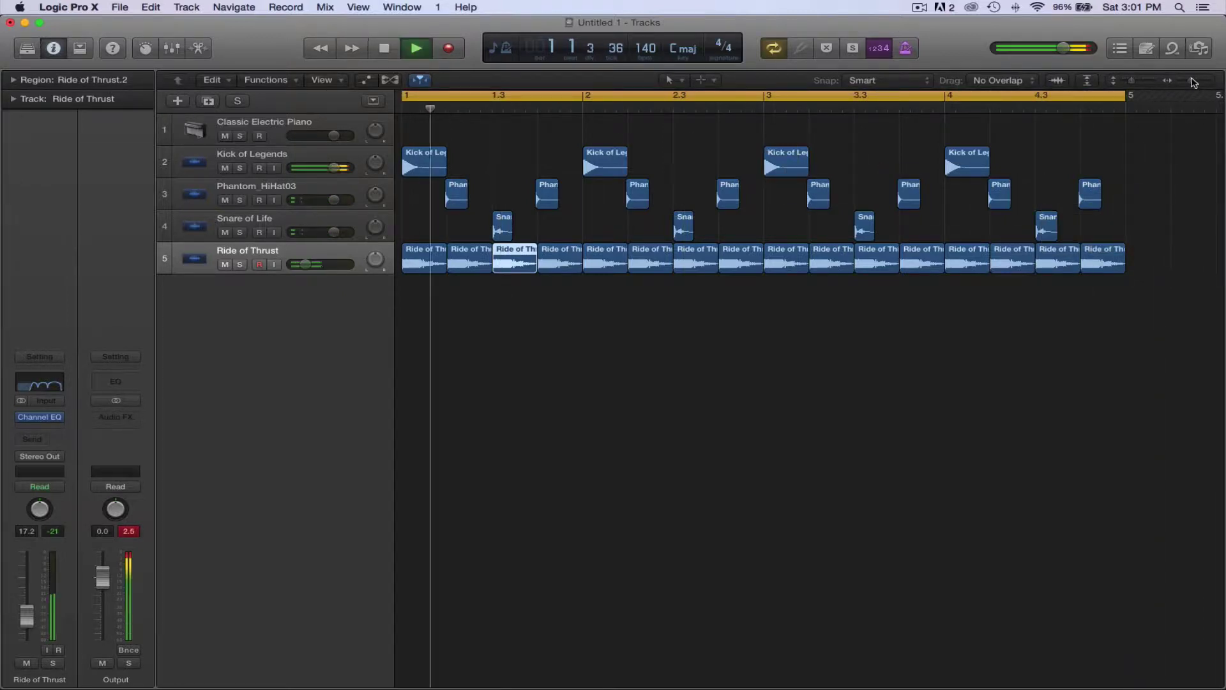
Lower the Phantom_HiHat03 track's volume while listening to the full drum pattern
click(886, 423)
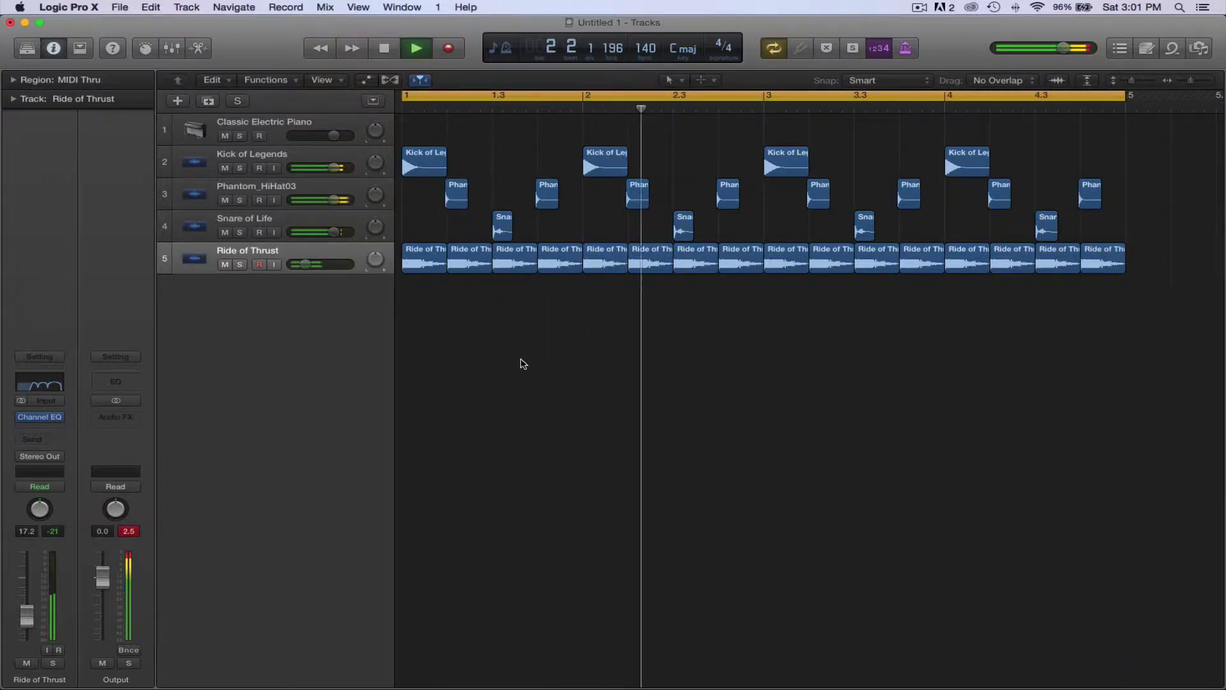
drag(334, 200, 318, 200)
key(space)
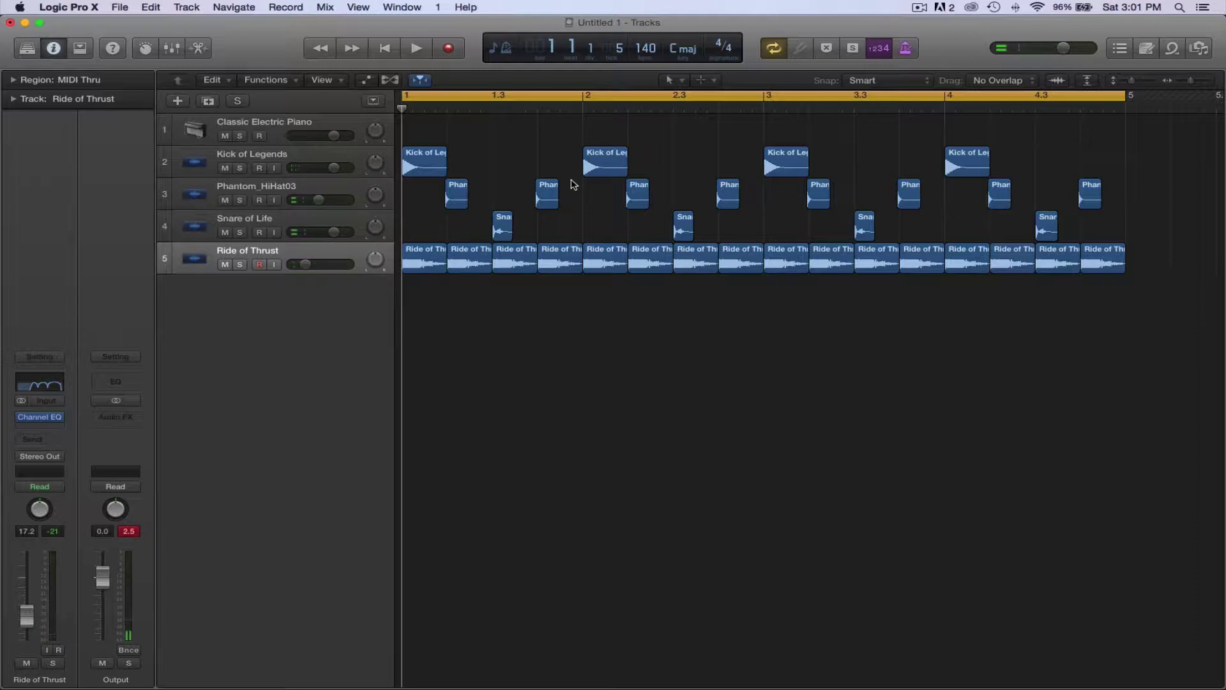
key(space)
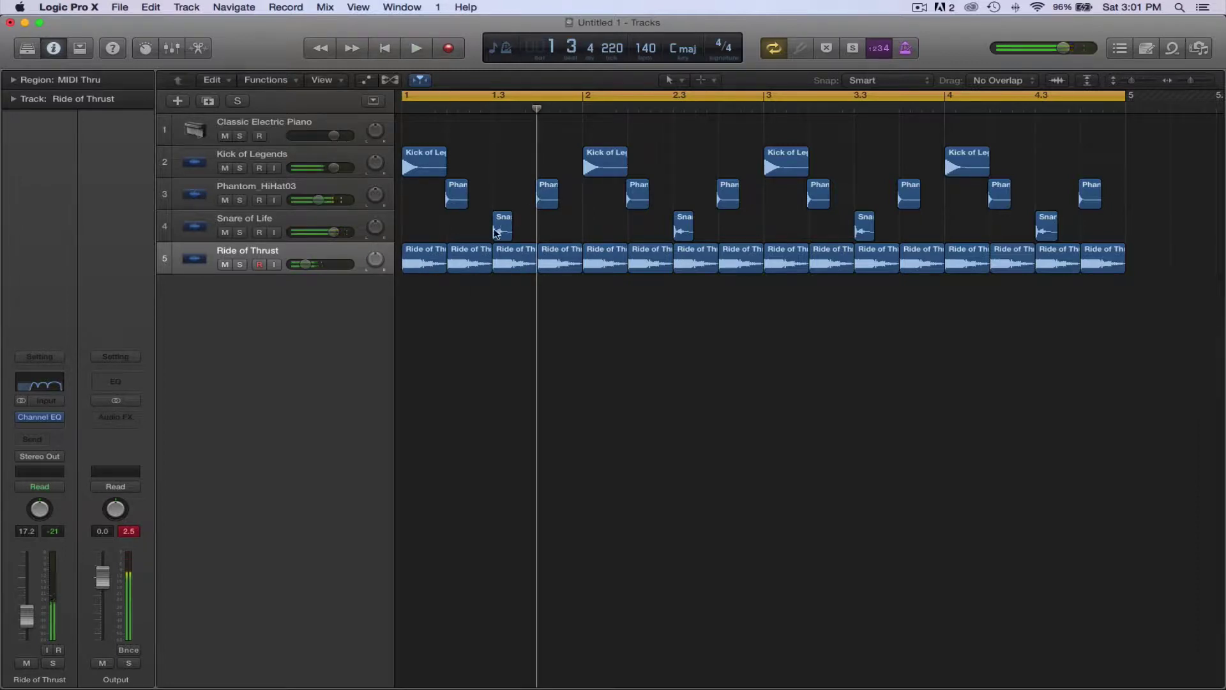
Copy the bar 1 snare to 1 4 2 1, try an extra kick an eighth before bar 2, and play the pattern
drag(501, 232, 560, 232)
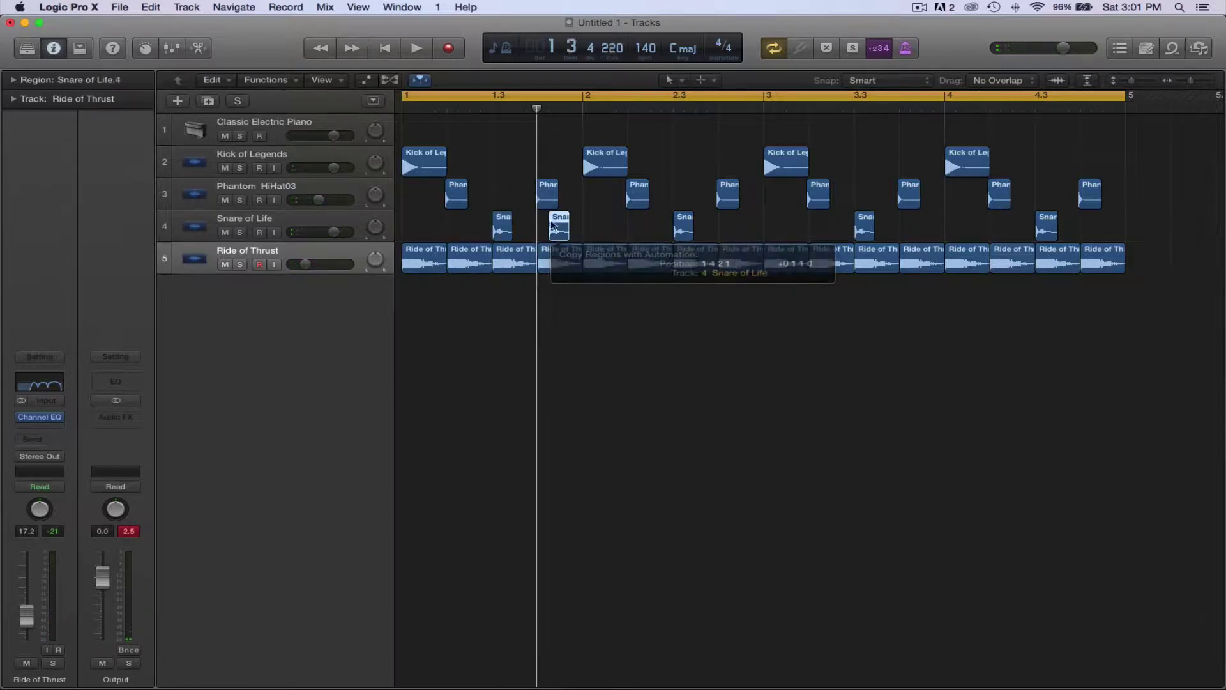
drag(603, 165, 599, 167)
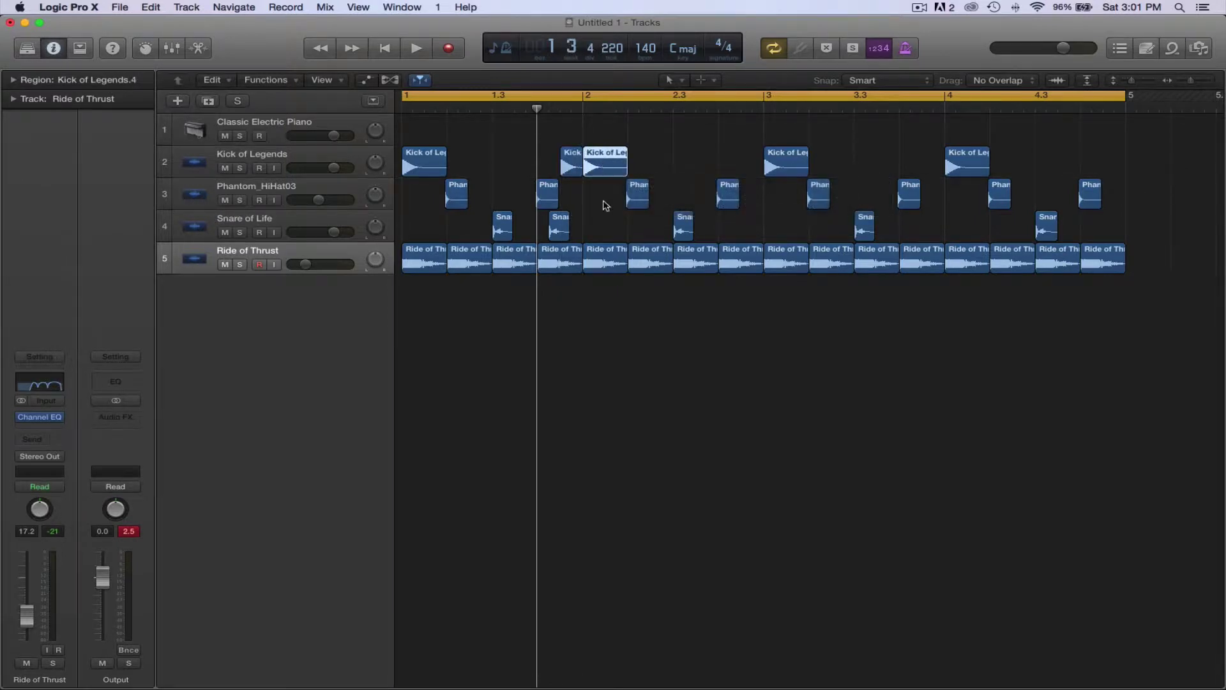
key(space)
click(625, 366)
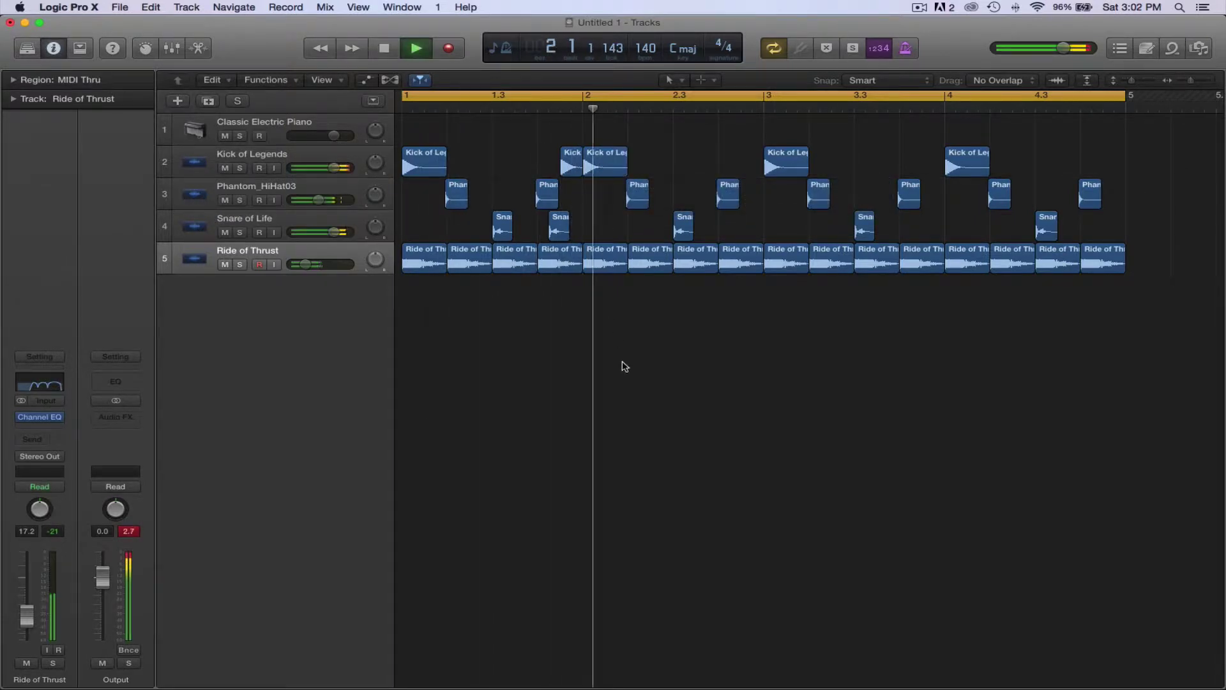
key(space)
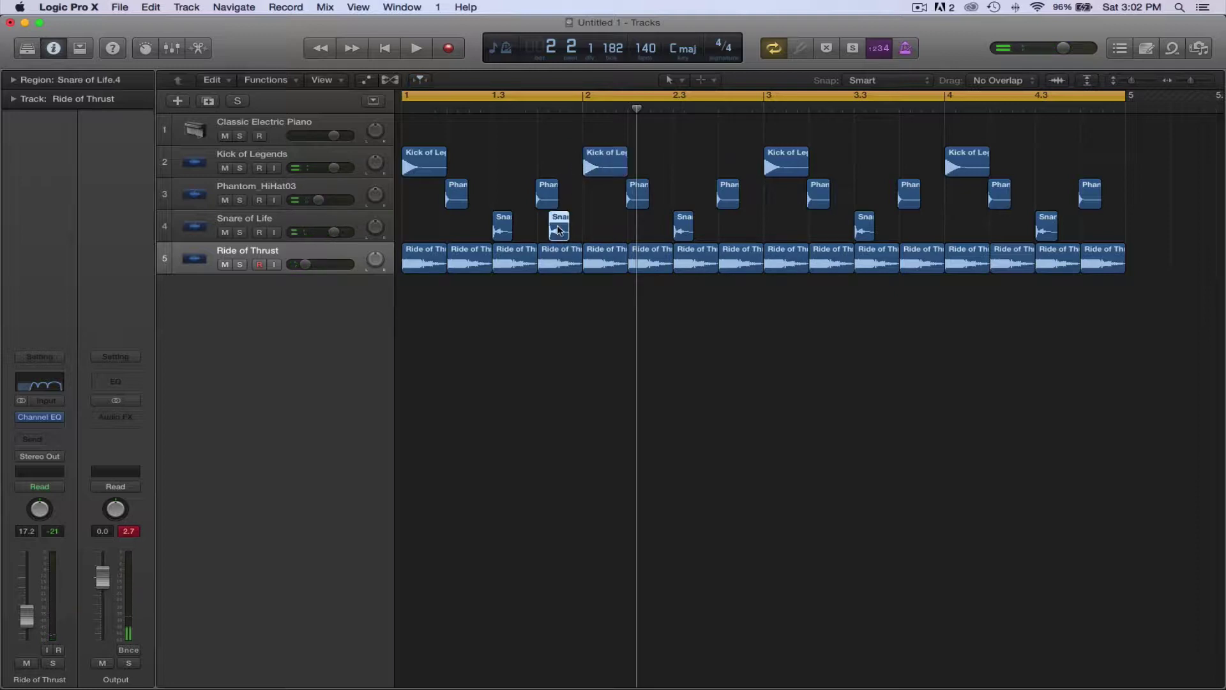
Try the extra bar 1 snare a sixteenth before bar 2, then an eighth before it, playing the pattern at each position
drag(559, 230, 581, 229)
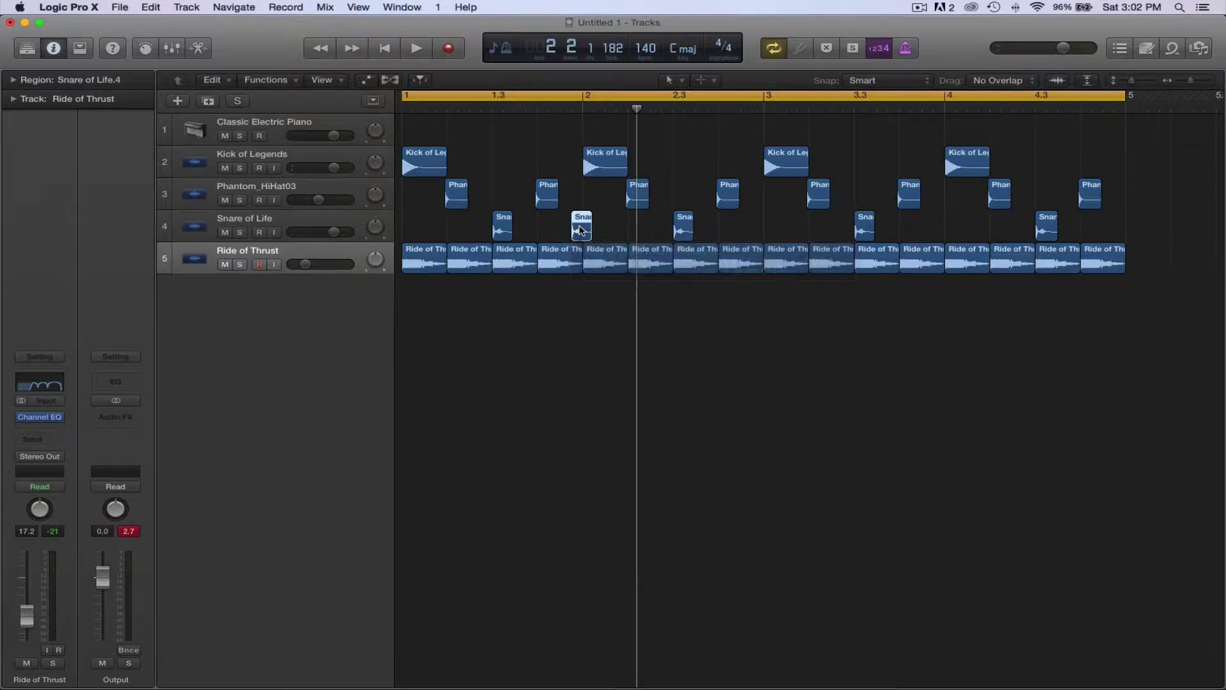
click(588, 320)
key(space)
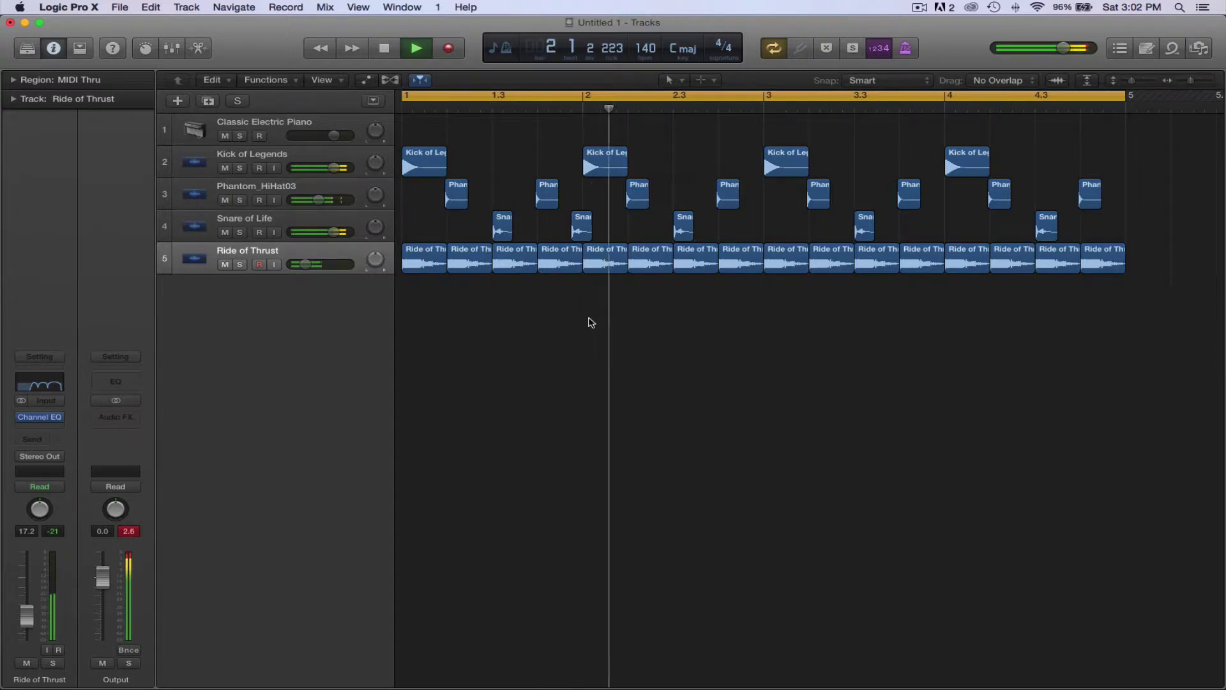
key(space)
drag(586, 230, 573, 231)
click(573, 345)
key(space)
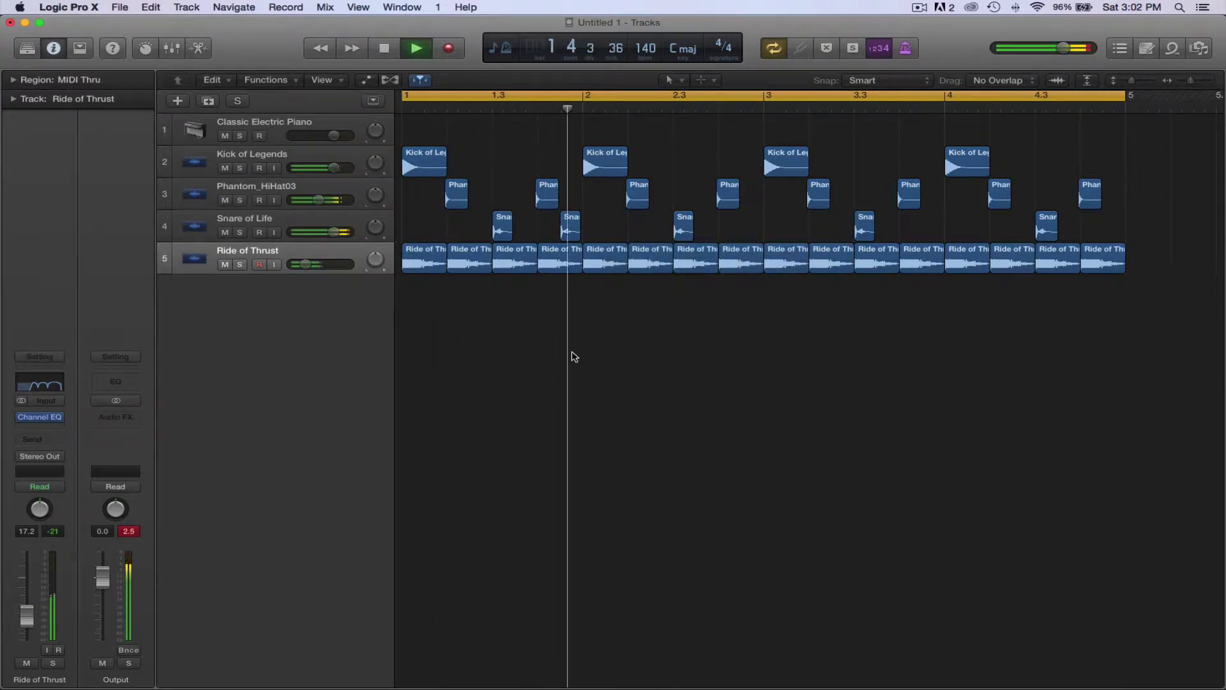
key(space)
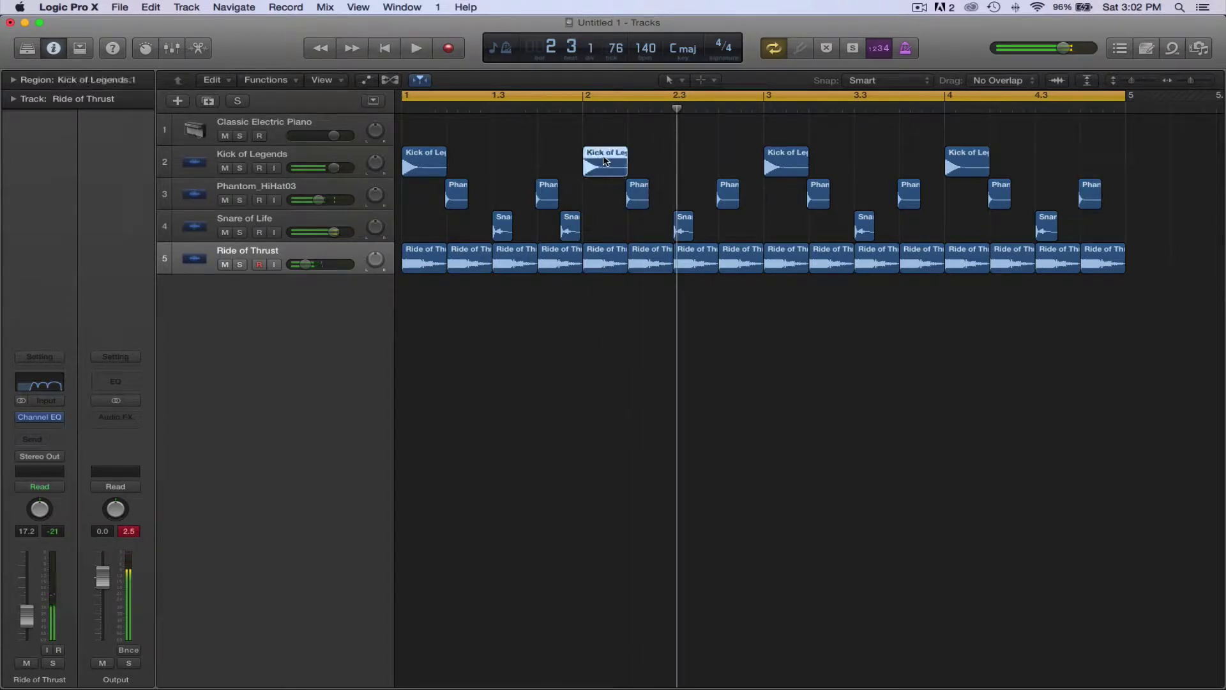
Try a copy of the bar 2 kick a sixteenth before bar 2 and play the pattern
drag(604, 161, 603, 162)
click(597, 328)
key(space)
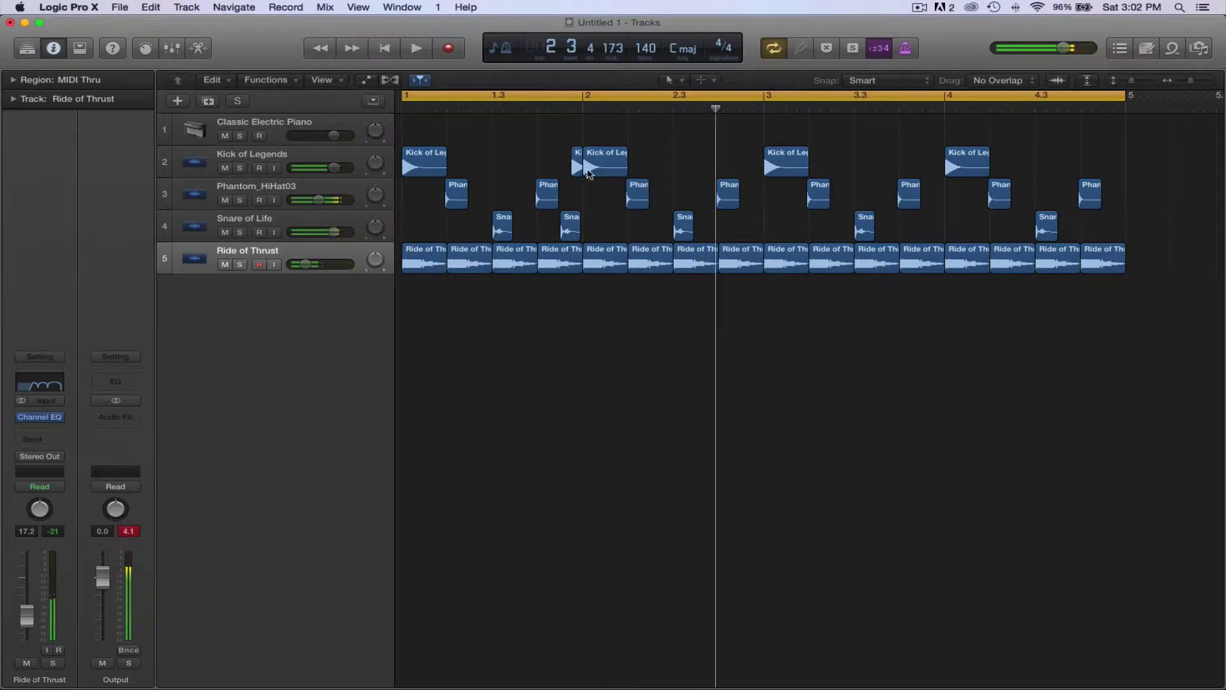
key(space)
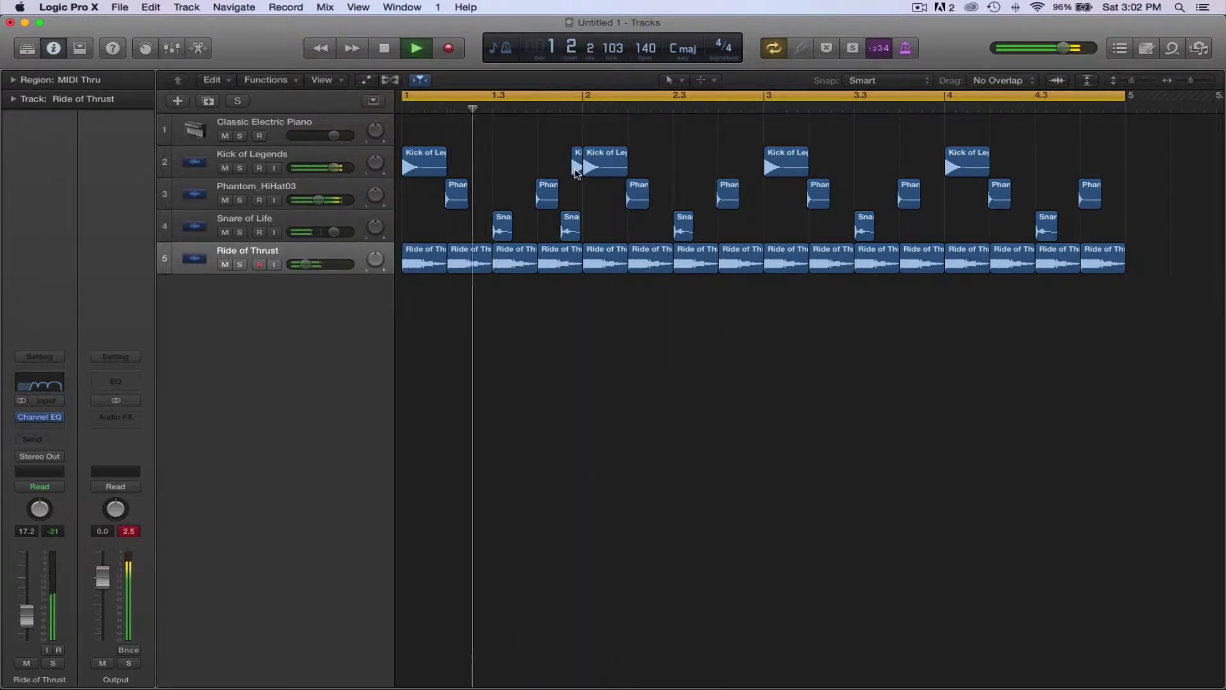
key(space)
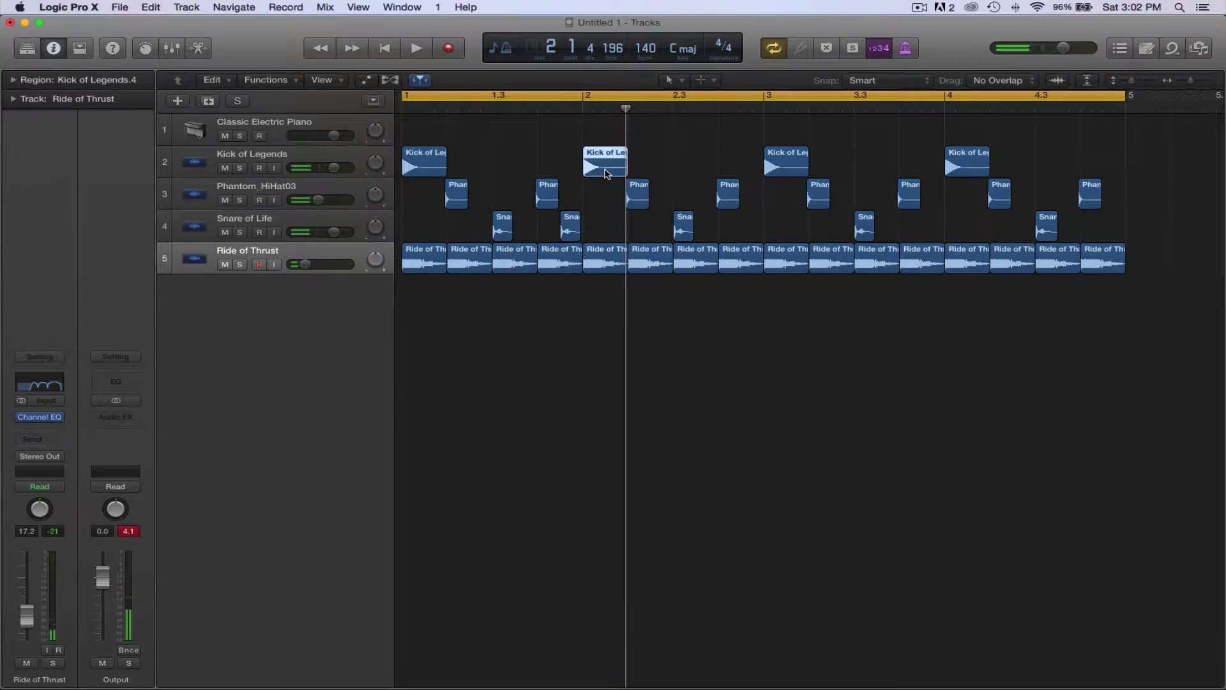
Copy the bar 2 kick to just before beat 2 of the same bar and play the pattern
drag(605, 173, 648, 174)
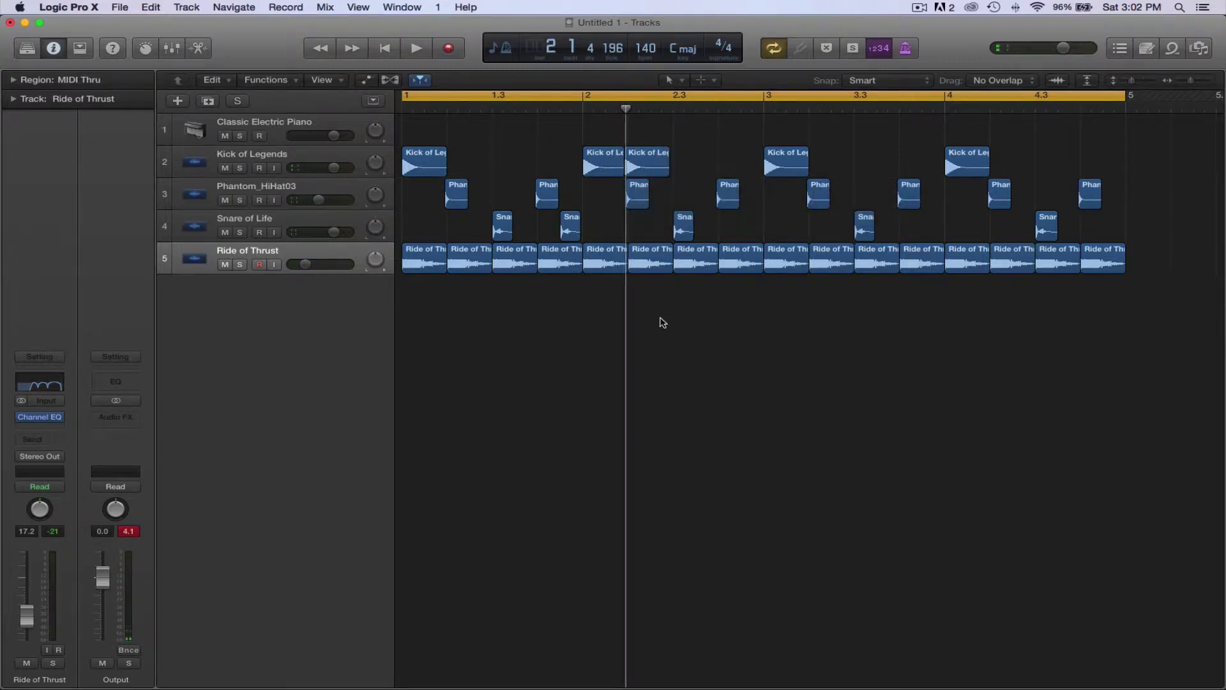
key(space)
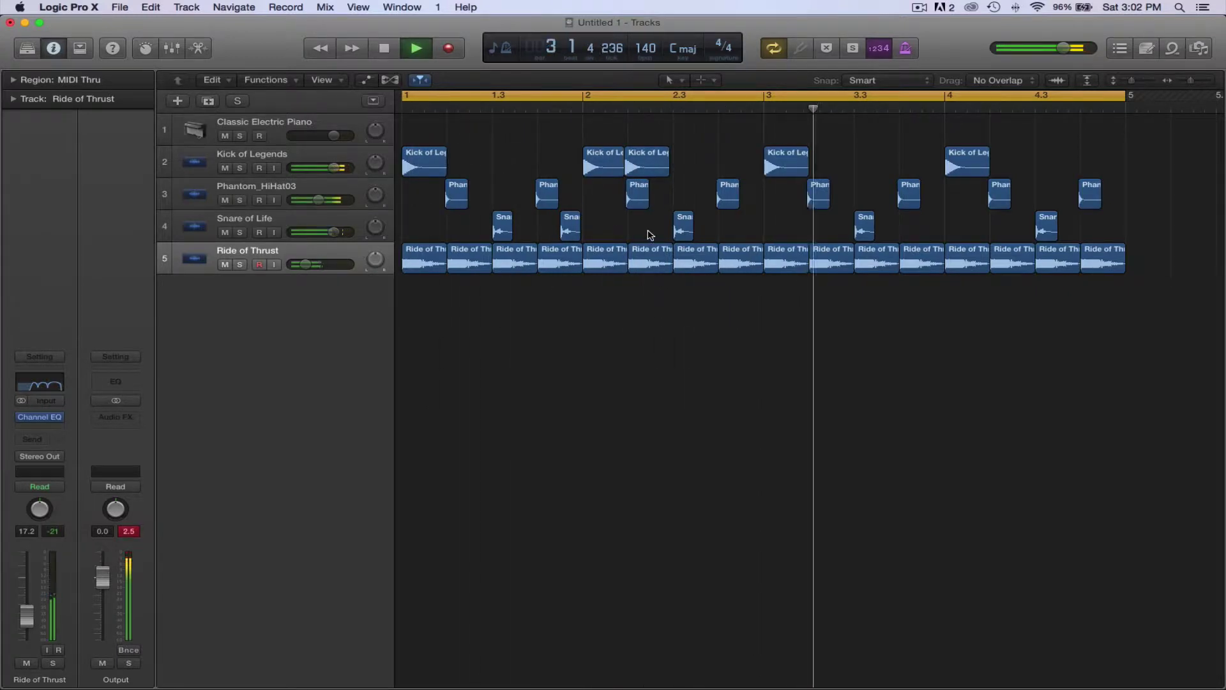
scroll(871, 281, right, 3)
key(space)
Arrange copies of the kick closely around the start of bar 4 and play all four bars
drag(857, 160, 888, 168)
key(space)
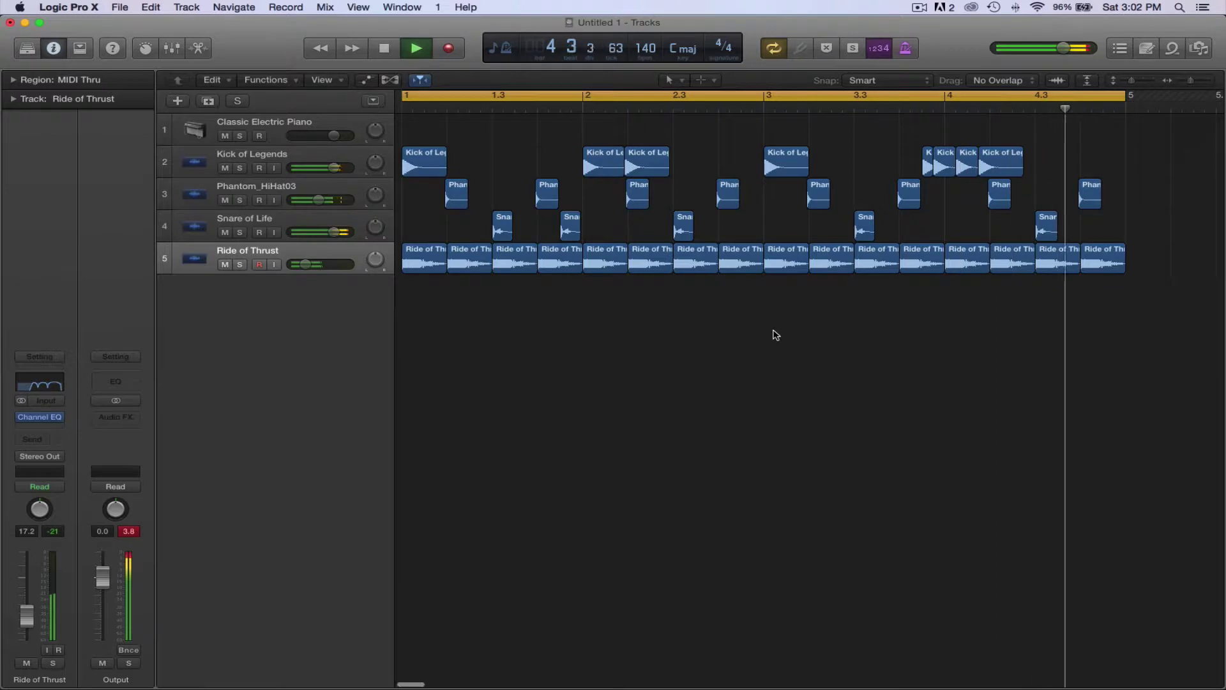
key(space)
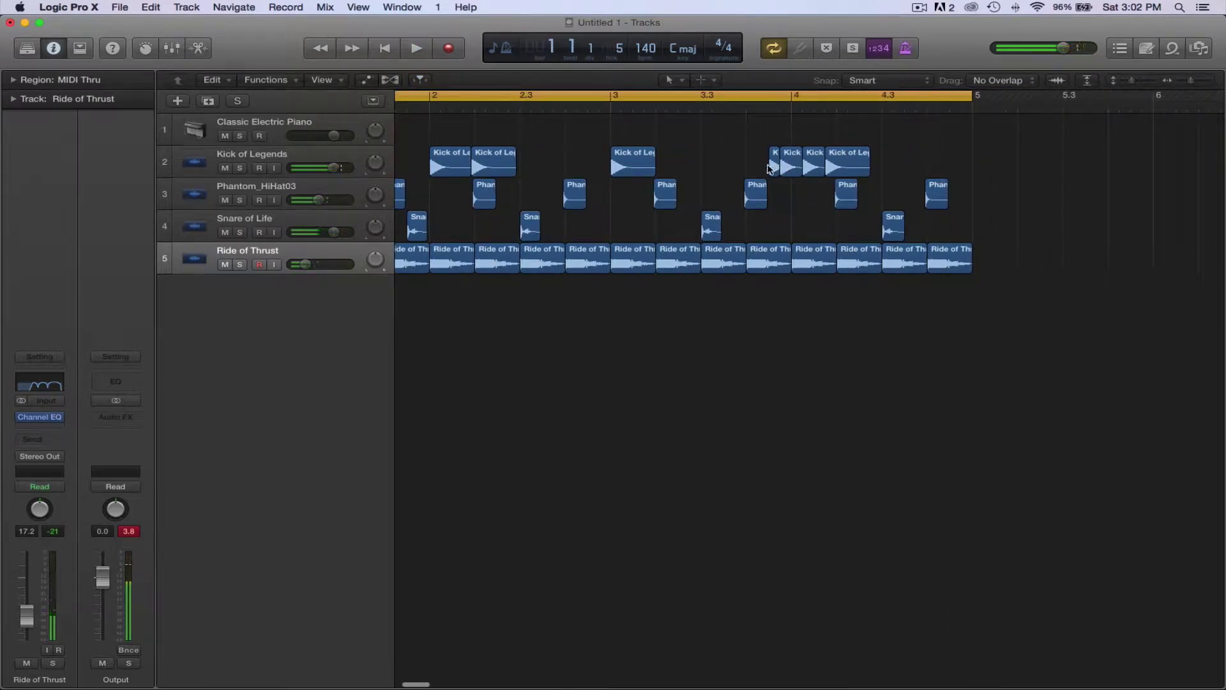
key(space)
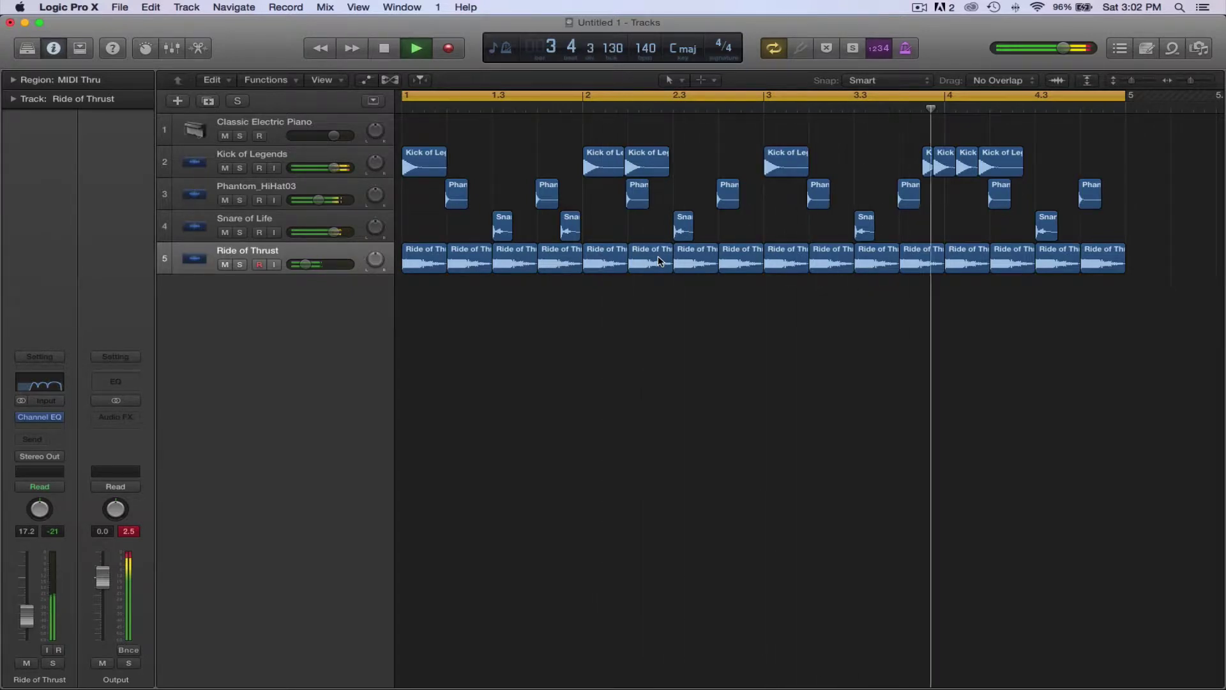
key(space)
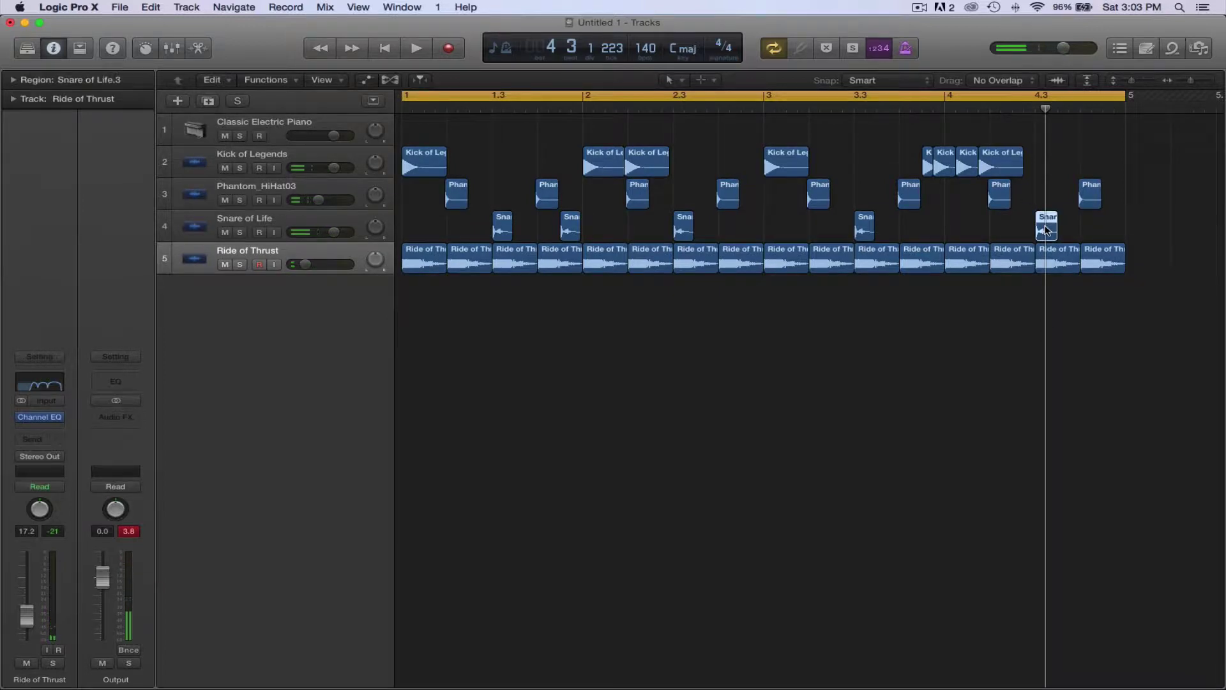
Try a copy of the bar 4 snare a sixteenth after the start of bar 4, play it, and remove the copy
drag(1046, 230, 965, 233)
click(962, 373)
key(space)
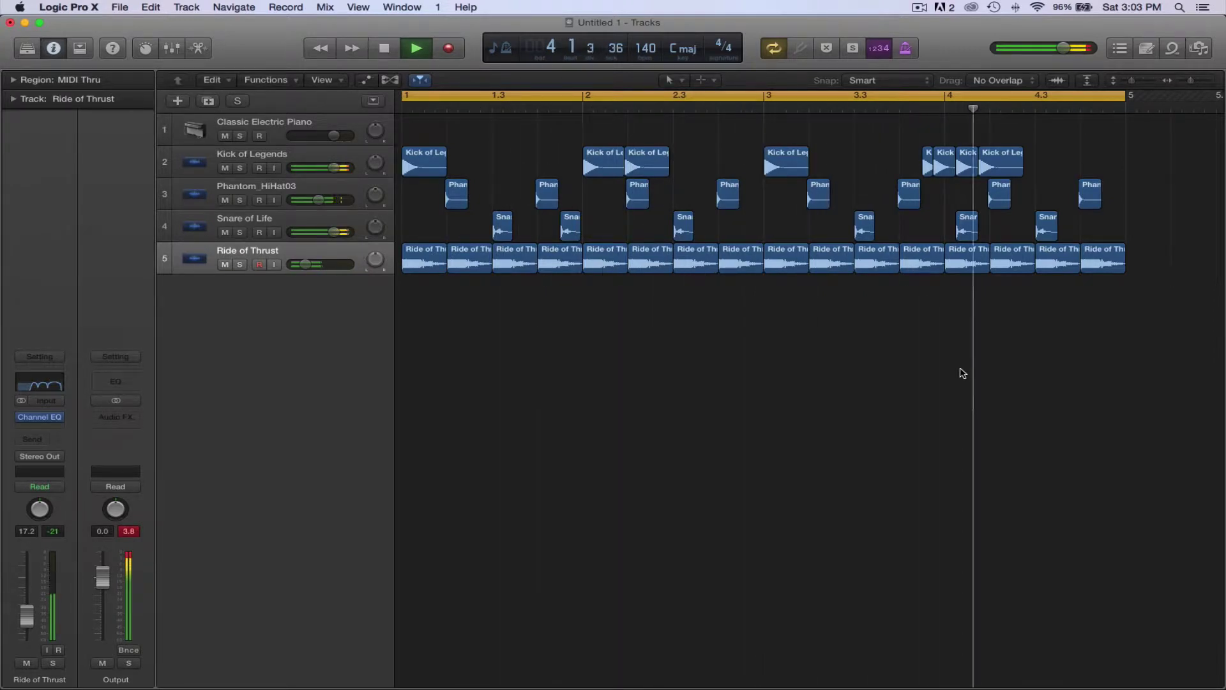
key(space)
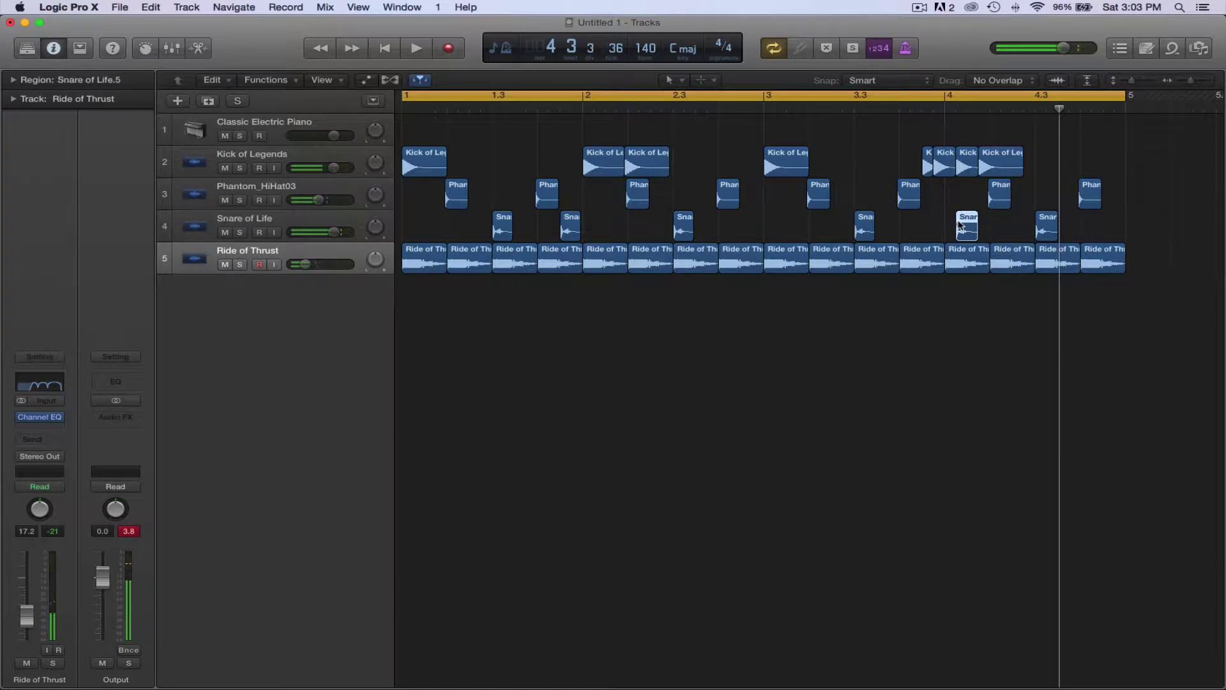
key(Return)
key(space)
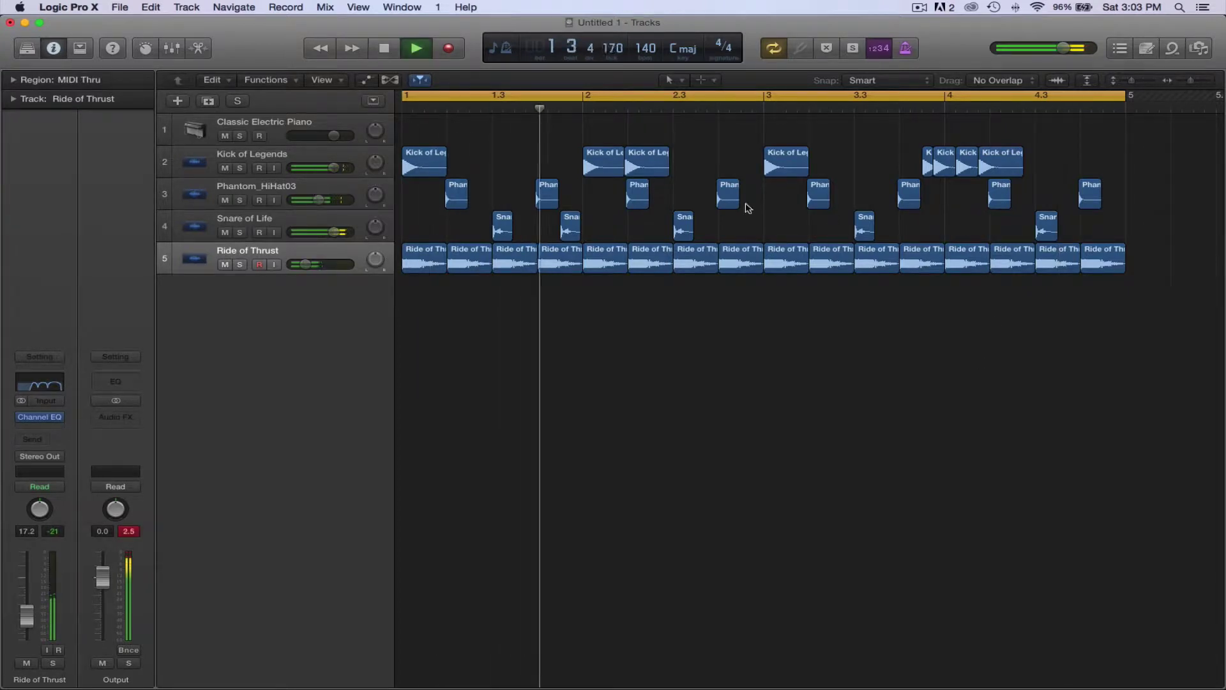
Clear the extra snare and surplus kicks, move the remaining last kick to the start of bar 4, and play the pattern
key(space)
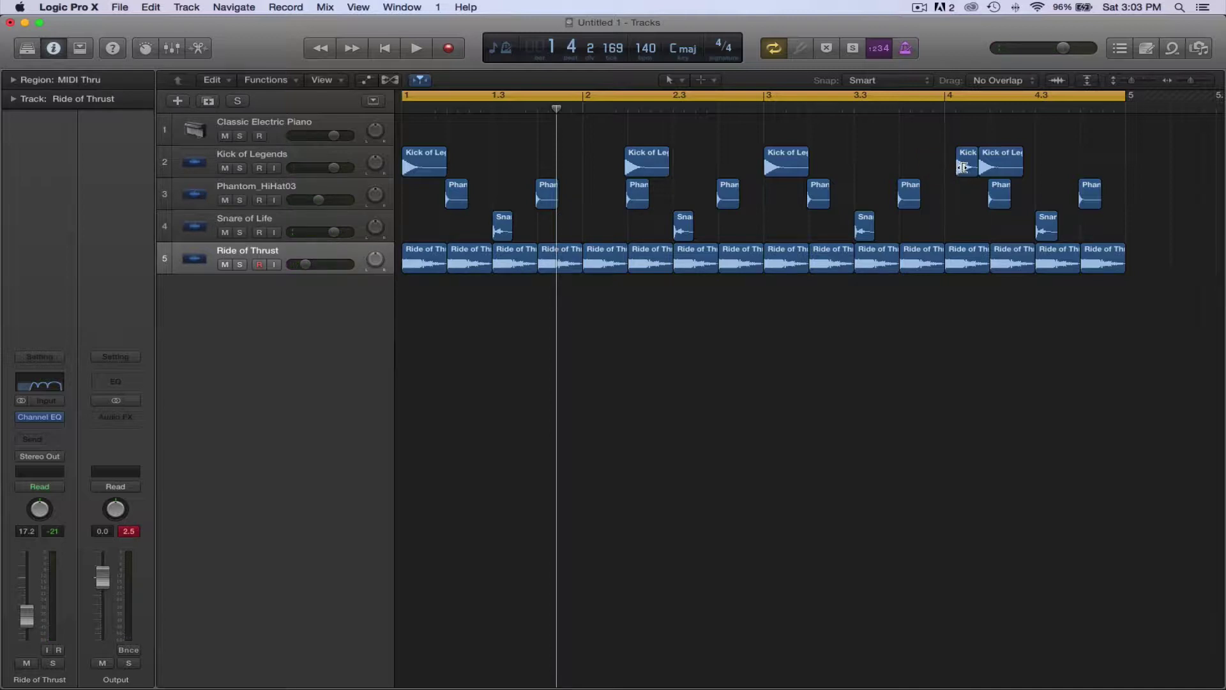
drag(993, 164, 960, 165)
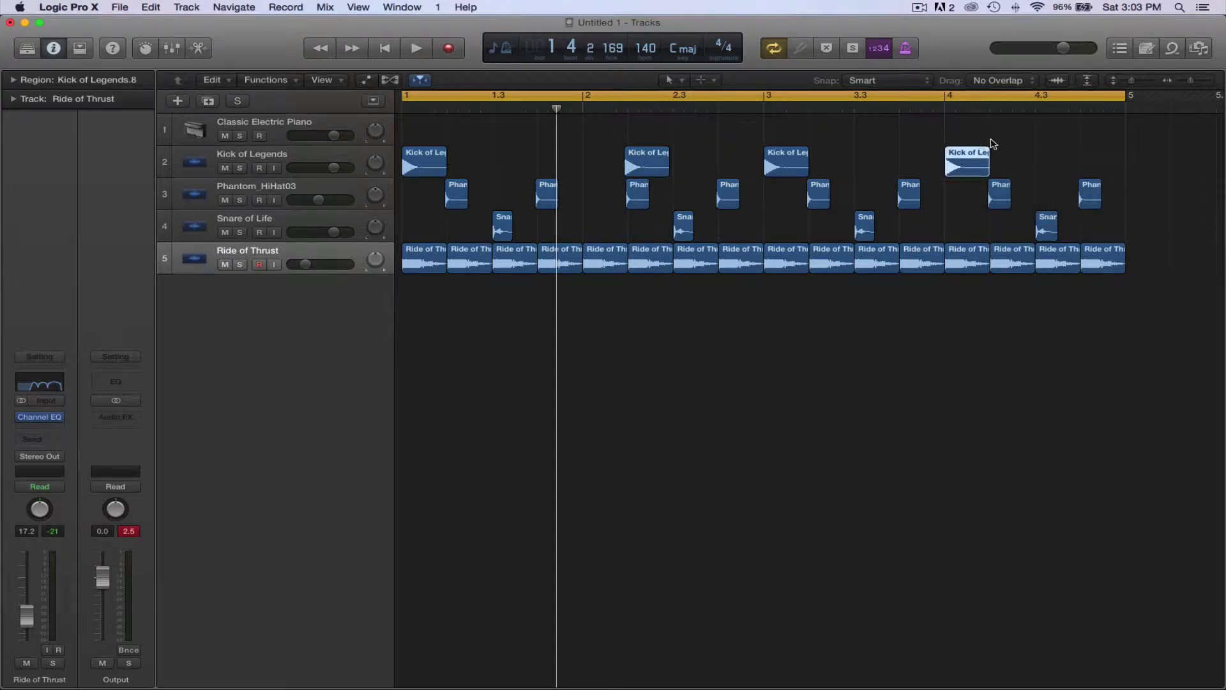
key(space)
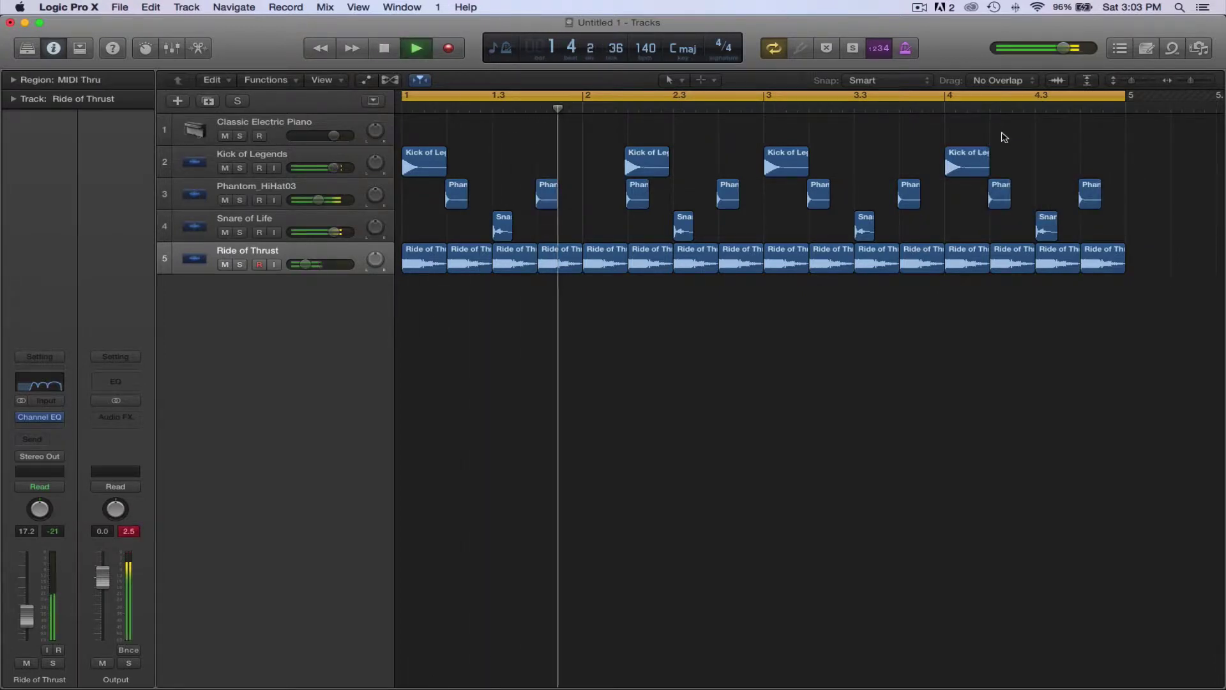
key(space)
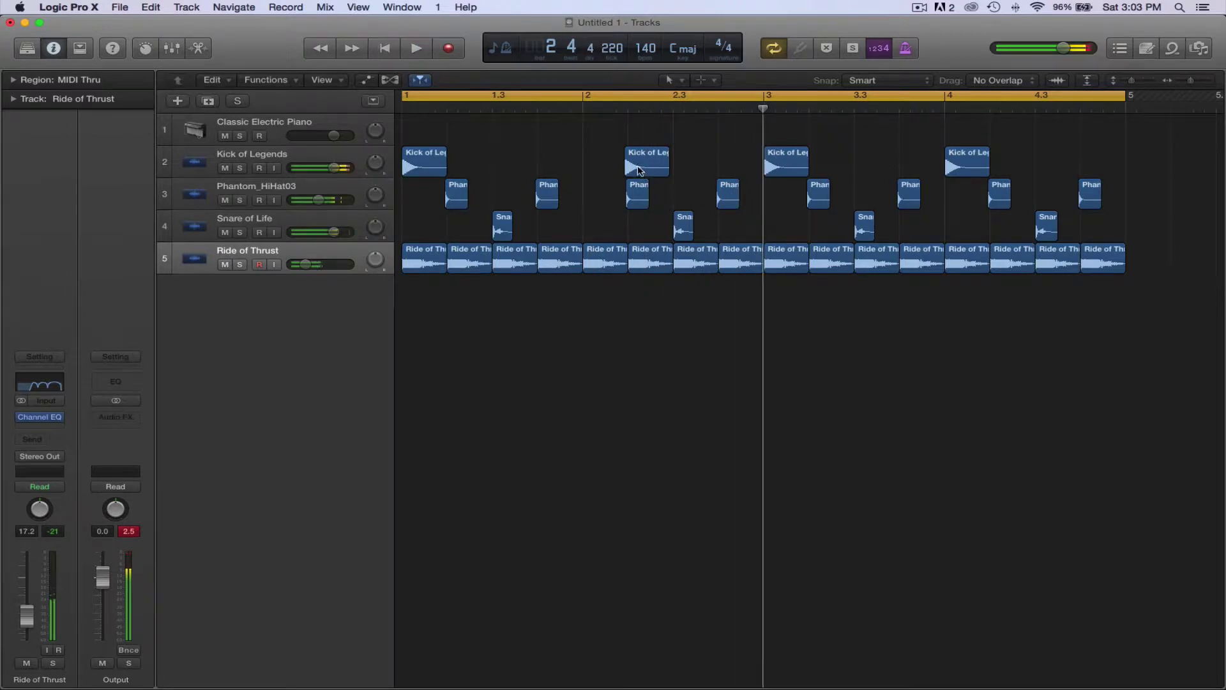
Move the bar 2 kick back from beat 2, align it exactly with the start of bar 2, and play the pattern
drag(638, 167, 608, 167)
key(space)
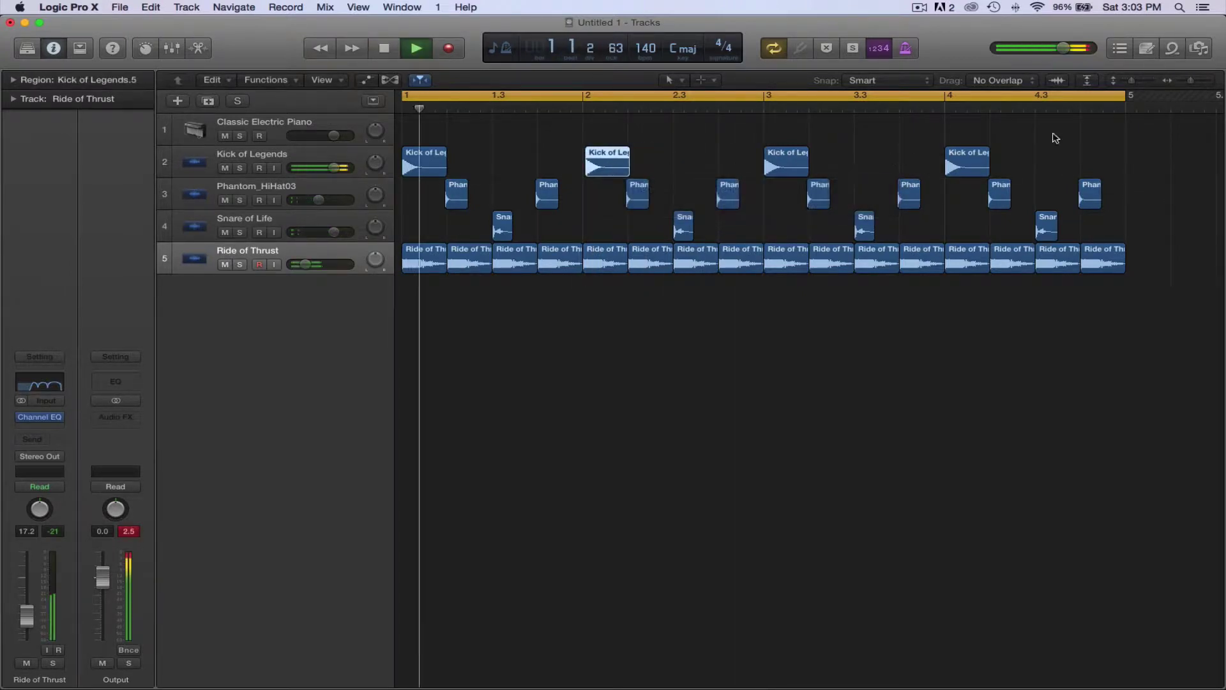
click(1192, 81)
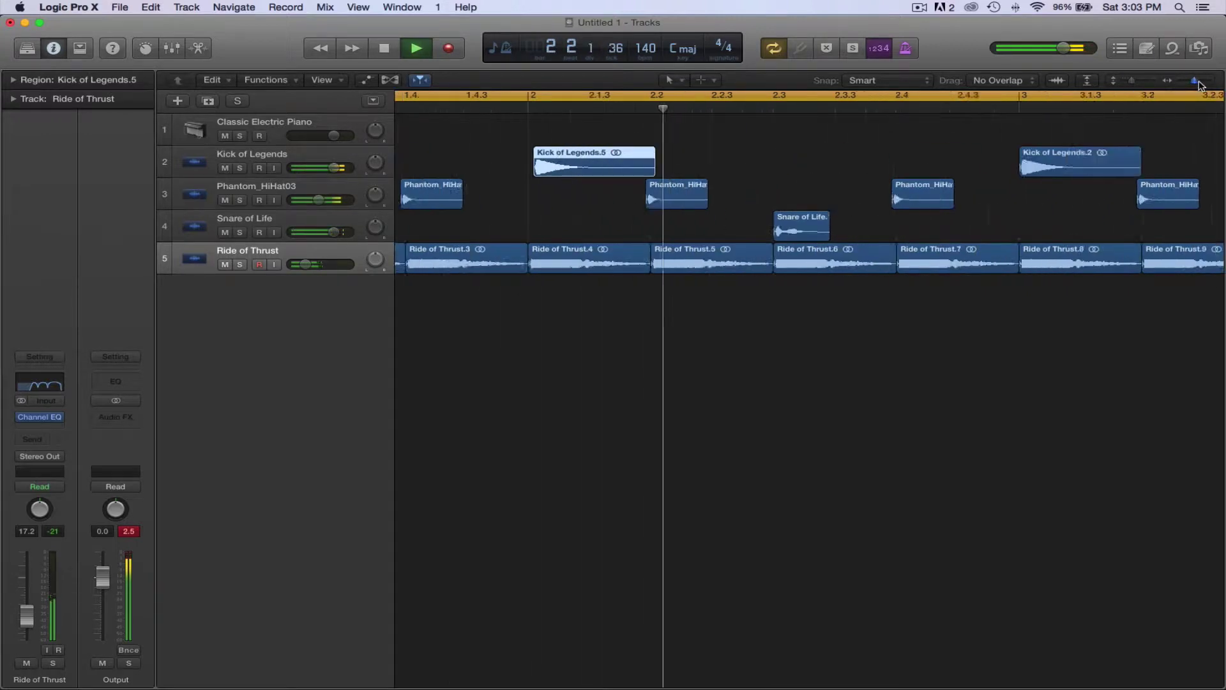
drag(566, 168, 558, 168)
key(super+Left)
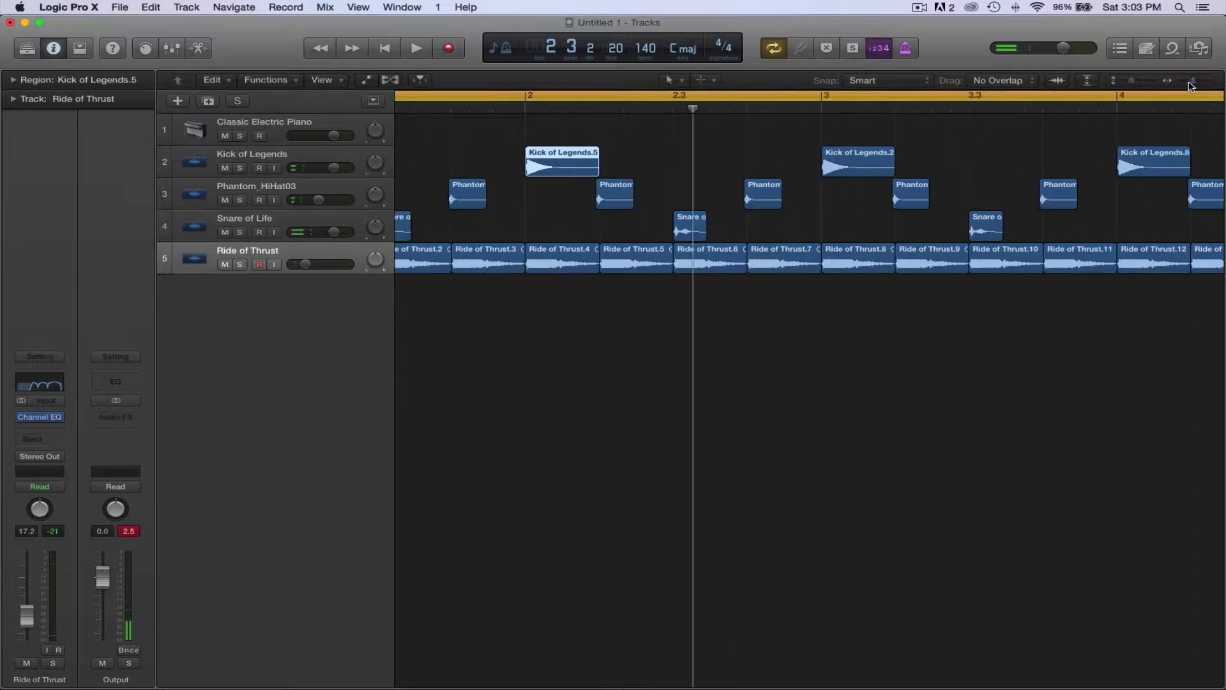
key(space)
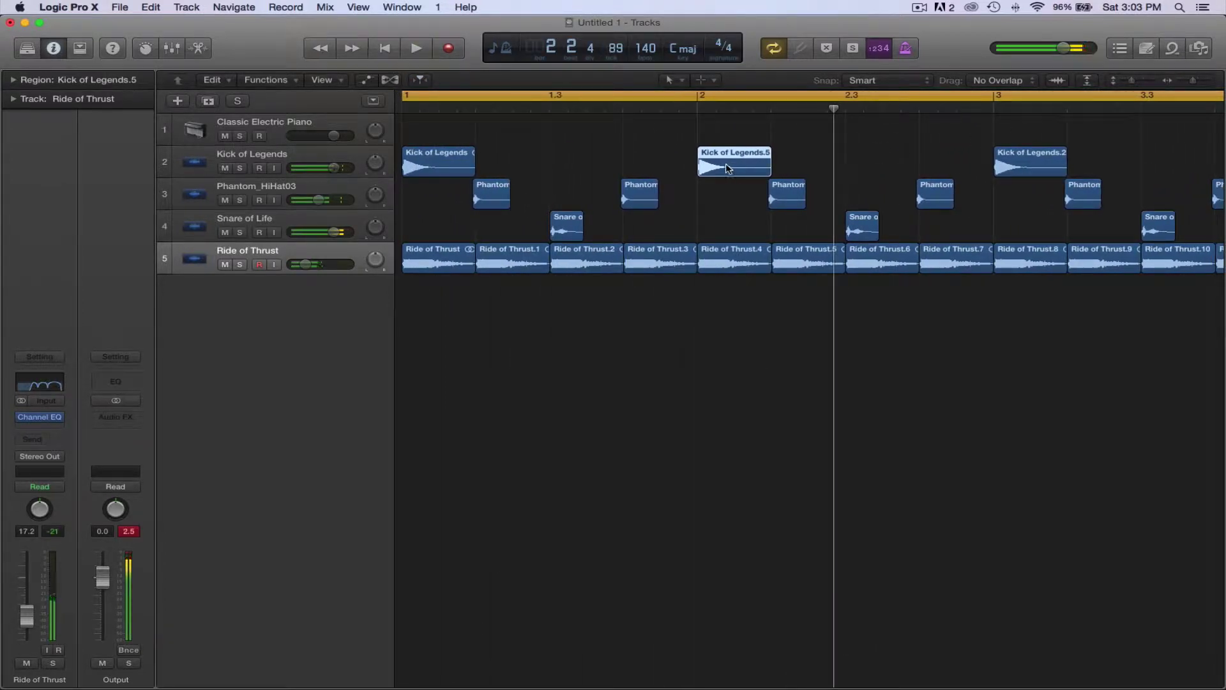
Add two closely spaced copies of the bar 2 kick just before beat 3 of bar 2 and play them
drag(724, 169, 860, 171)
key(space)
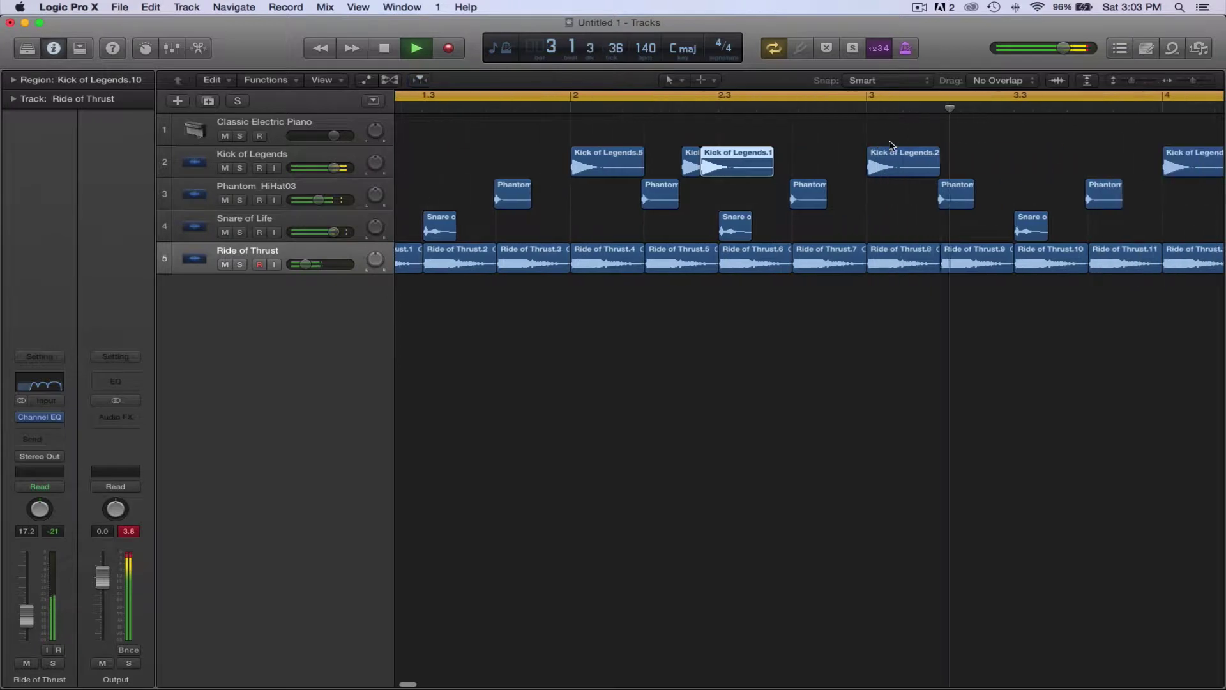
key(space)
Add two kick copies in bar 3, just before beat 2 and midway between beats 2 and 3, and play the pattern
click(790, 166)
drag(790, 166, 845, 167)
key(space)
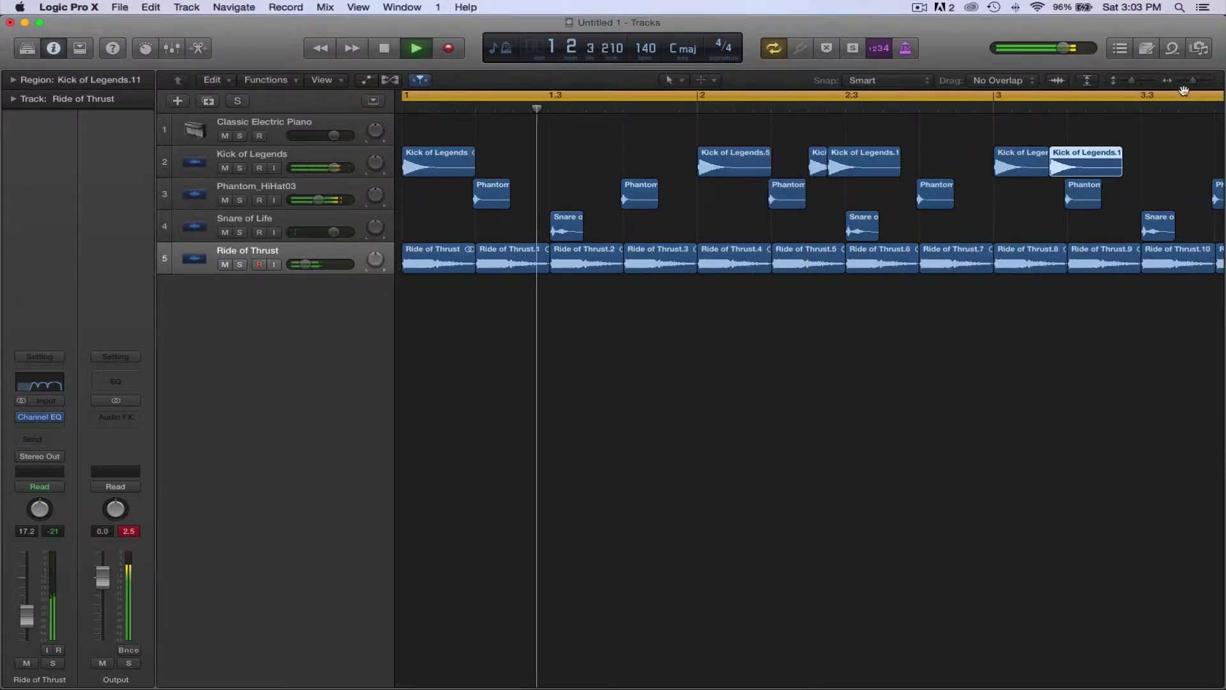
drag(1194, 81, 1192, 83)
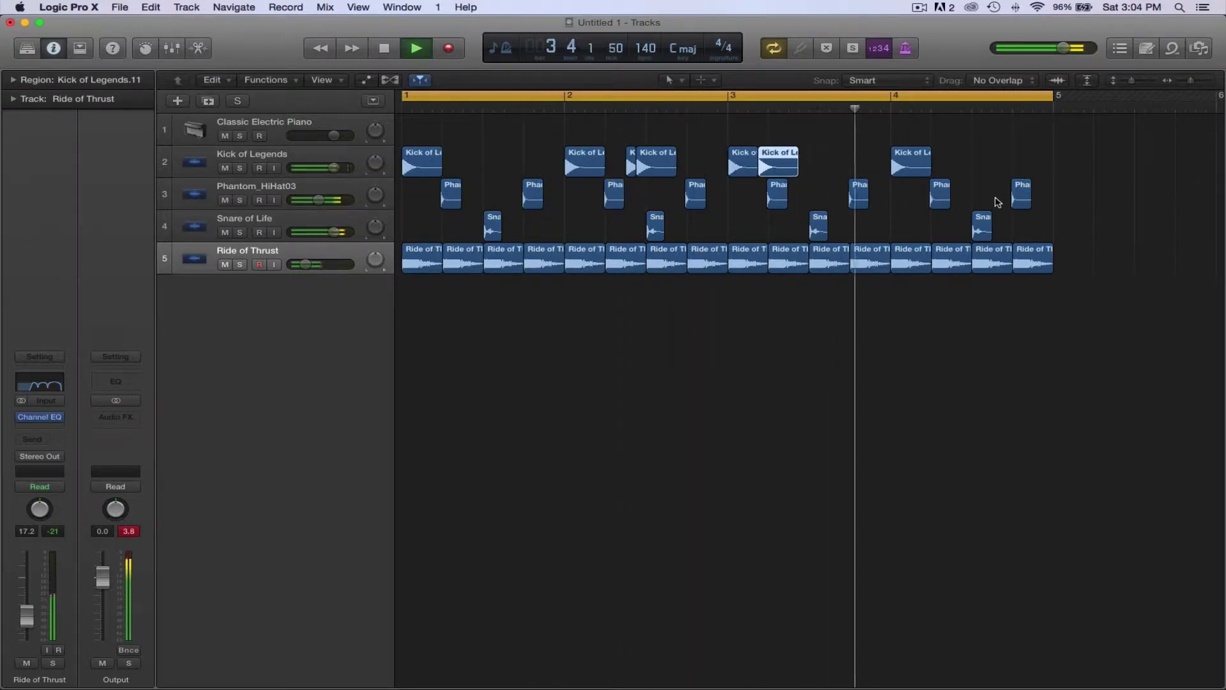
key(space)
drag(780, 164, 810, 168)
key(space)
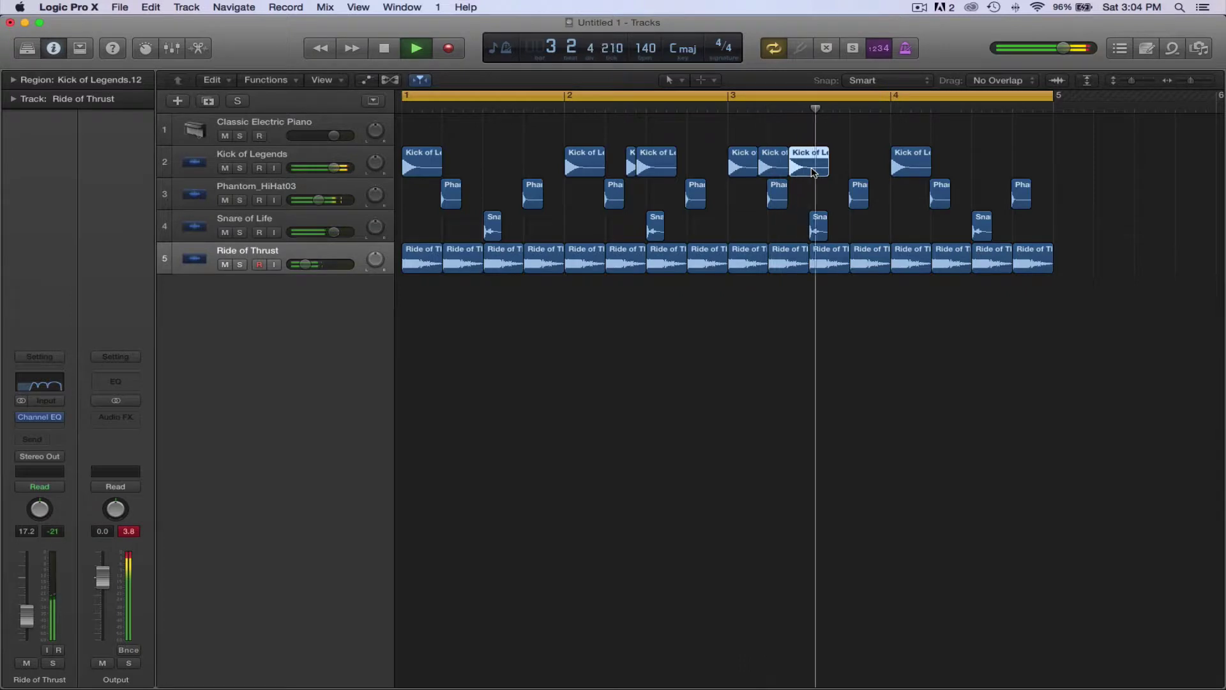
Try a fill of closely spaced snare copies at the end of bar 4 and play it
key(space)
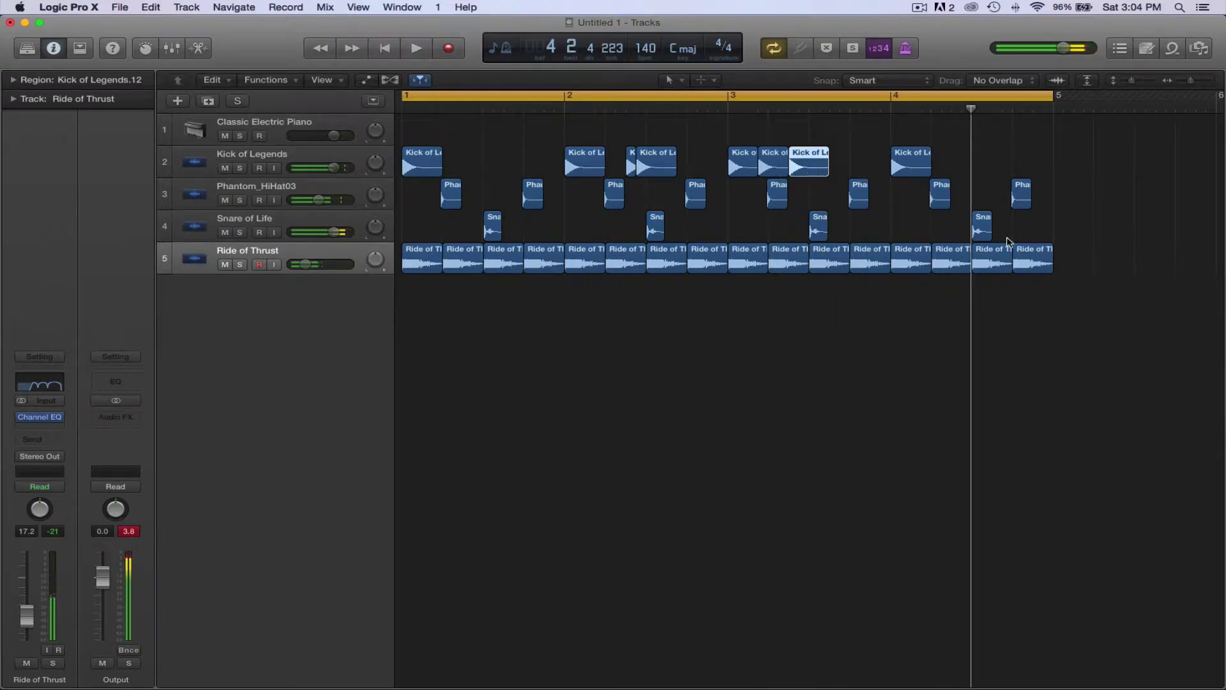
drag(982, 234, 1058, 234)
key(space)
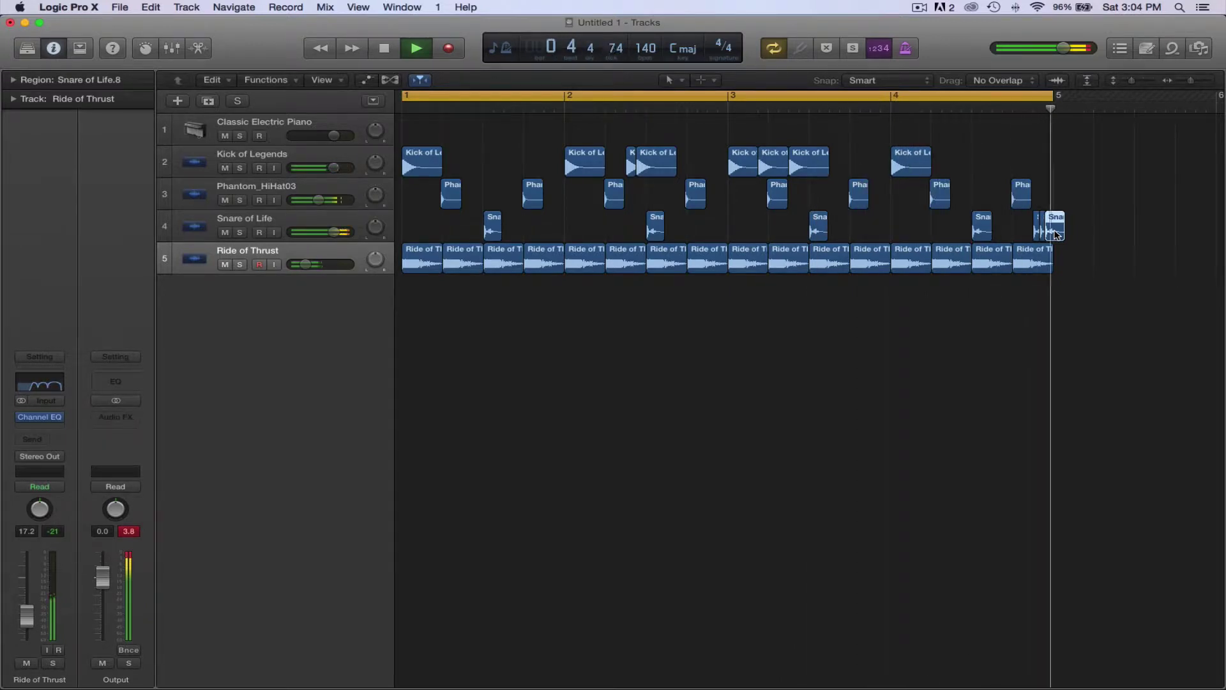
key(space)
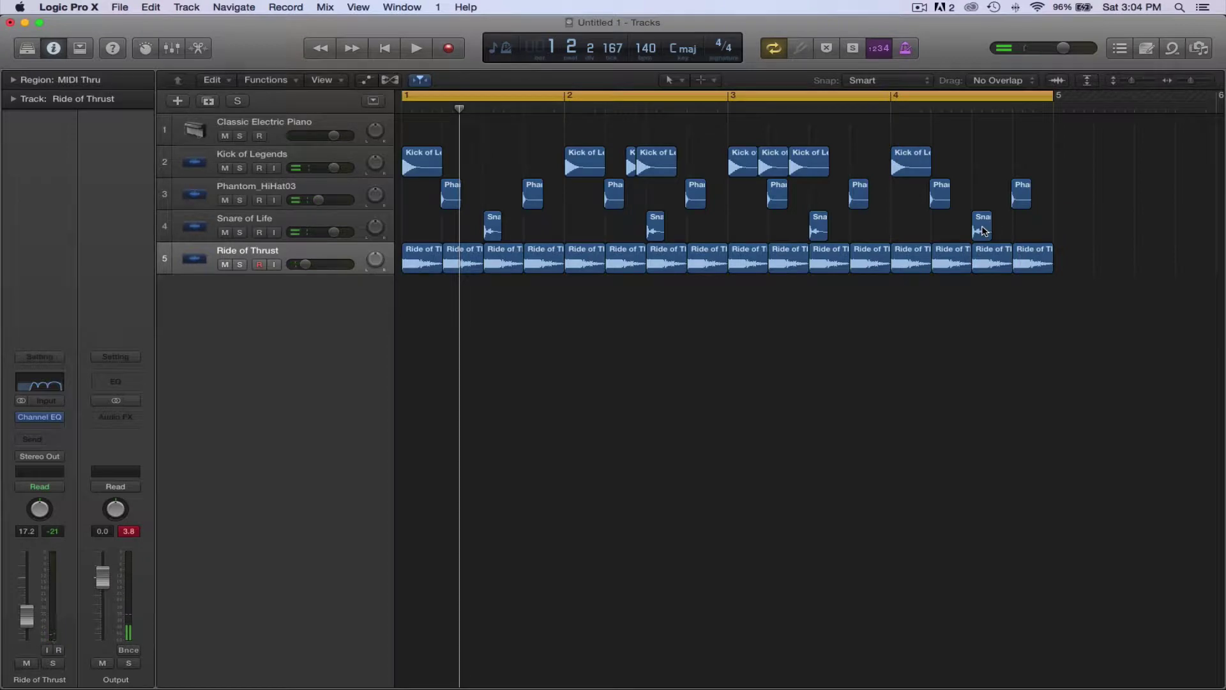
Add three snare copies in bar 4, midway between beats 3 and 4, on beat 4 and just after it, and play the pattern
drag(984, 232, 1040, 233)
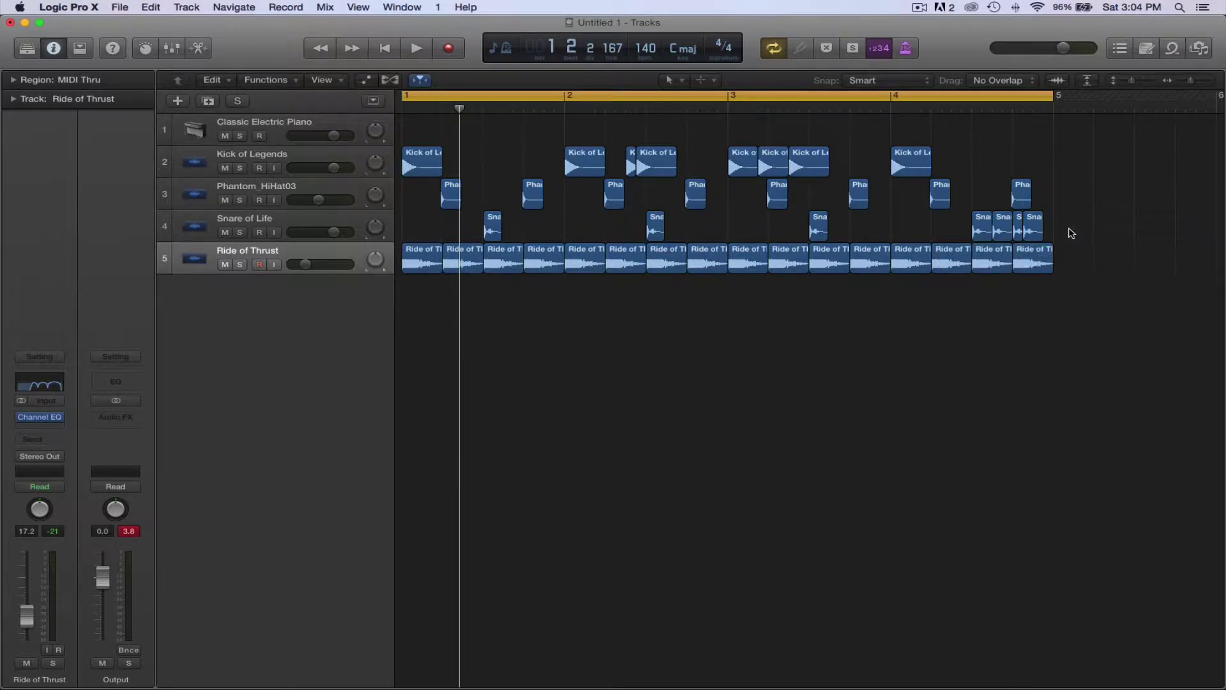
key(space)
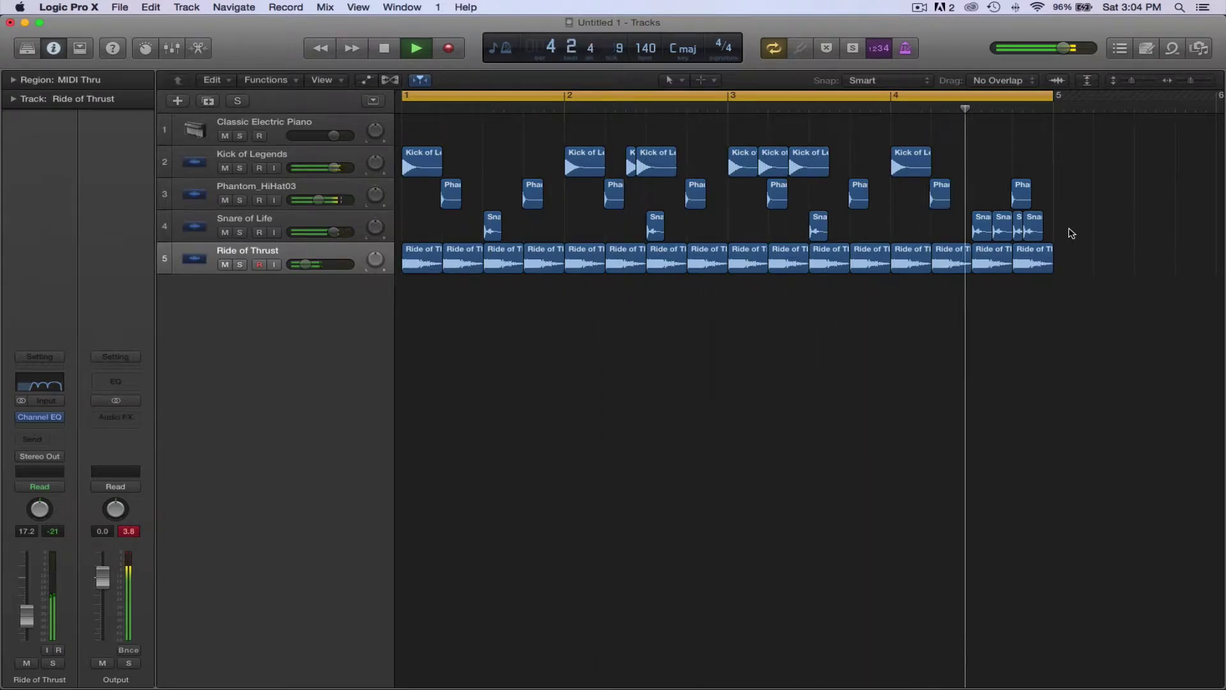
key(space)
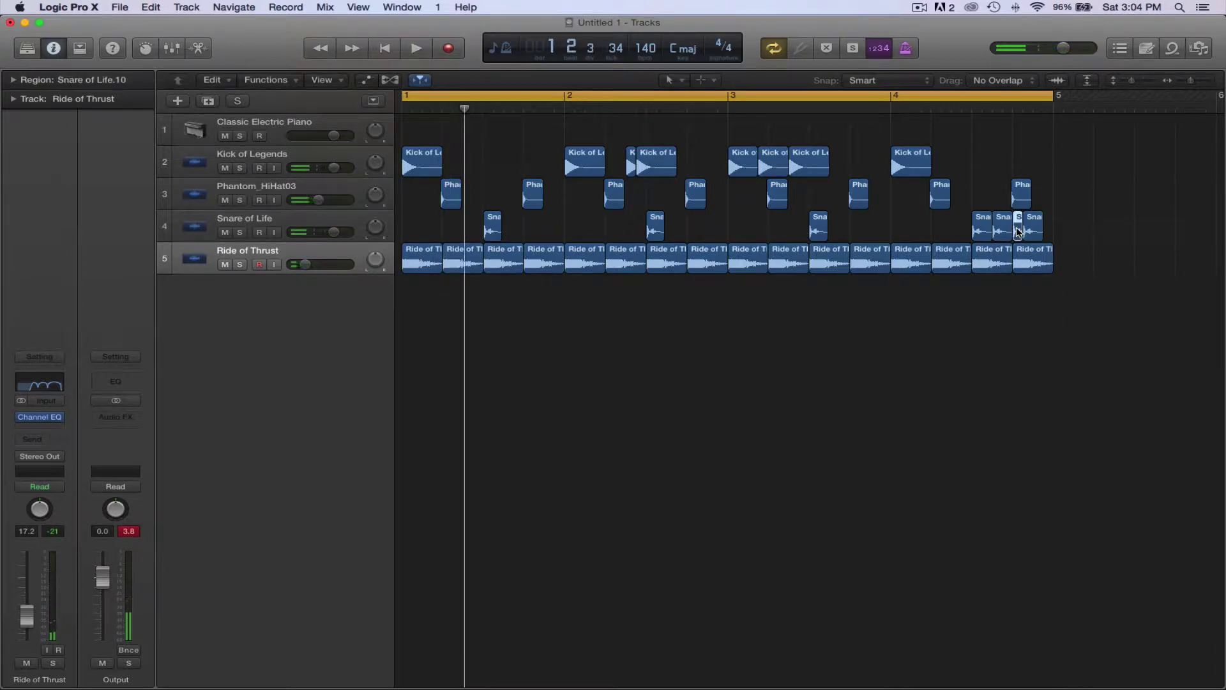
Replace the snare and hi-hat on beat 4 of bar 4 with a copy of the bar 4 kick, and play the pattern
click(910, 169)
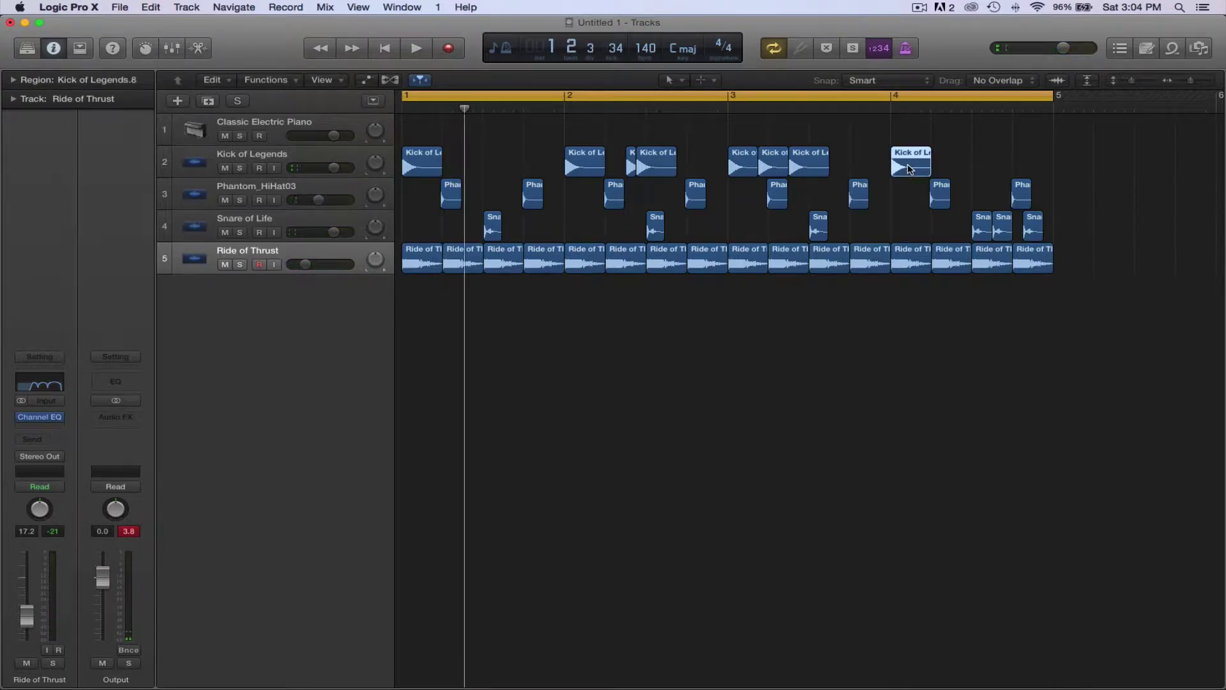
drag(911, 169, 1034, 176)
click(1024, 196)
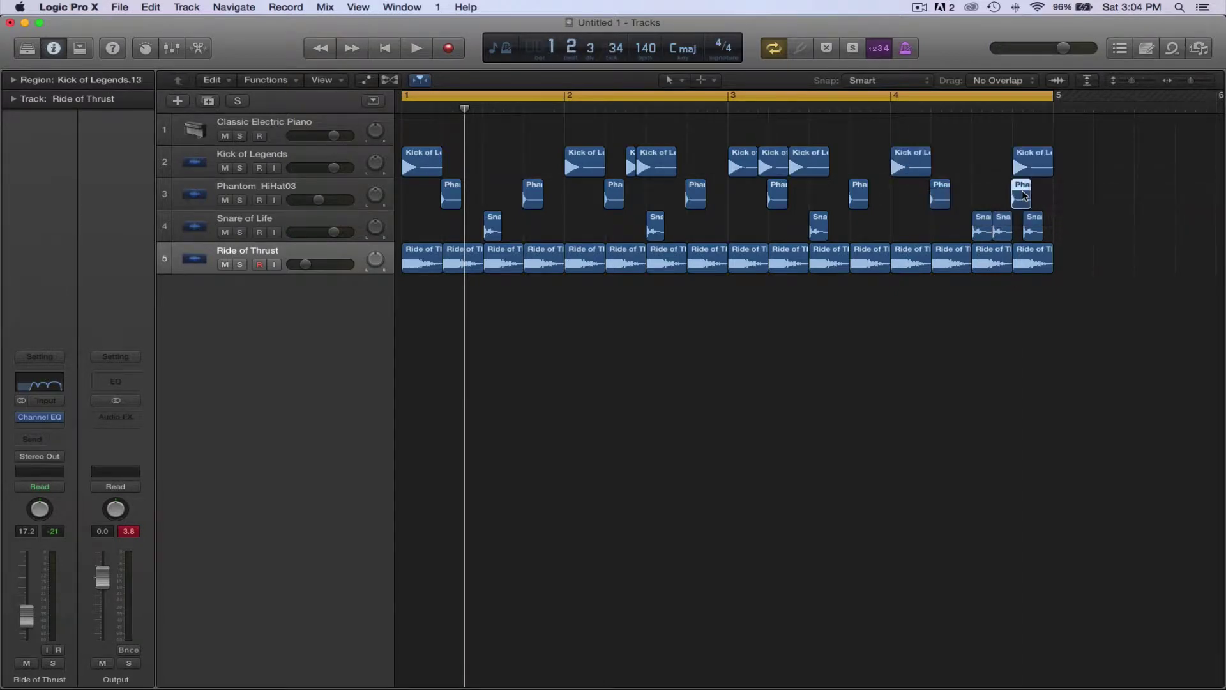
key(Delete)
key(space)
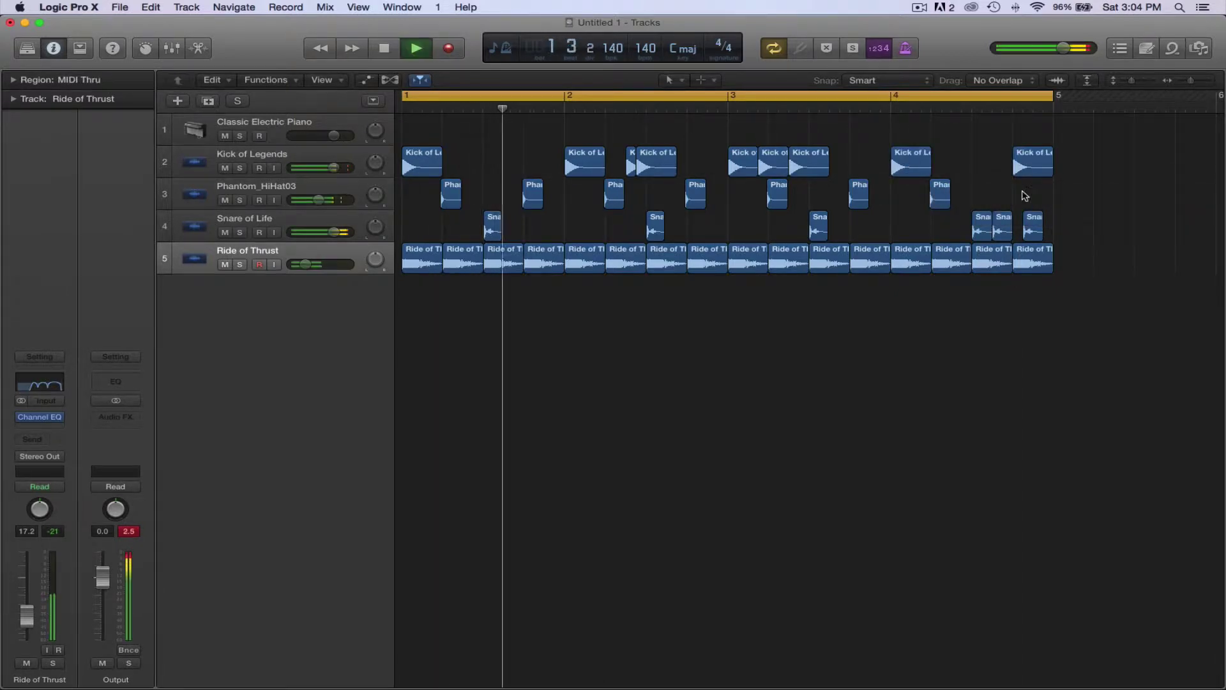
Lower the hi-hat track's volume slightly, move the last snare to half a beat after beat 4 of bar 4, and play the pattern
drag(318, 200, 312, 200)
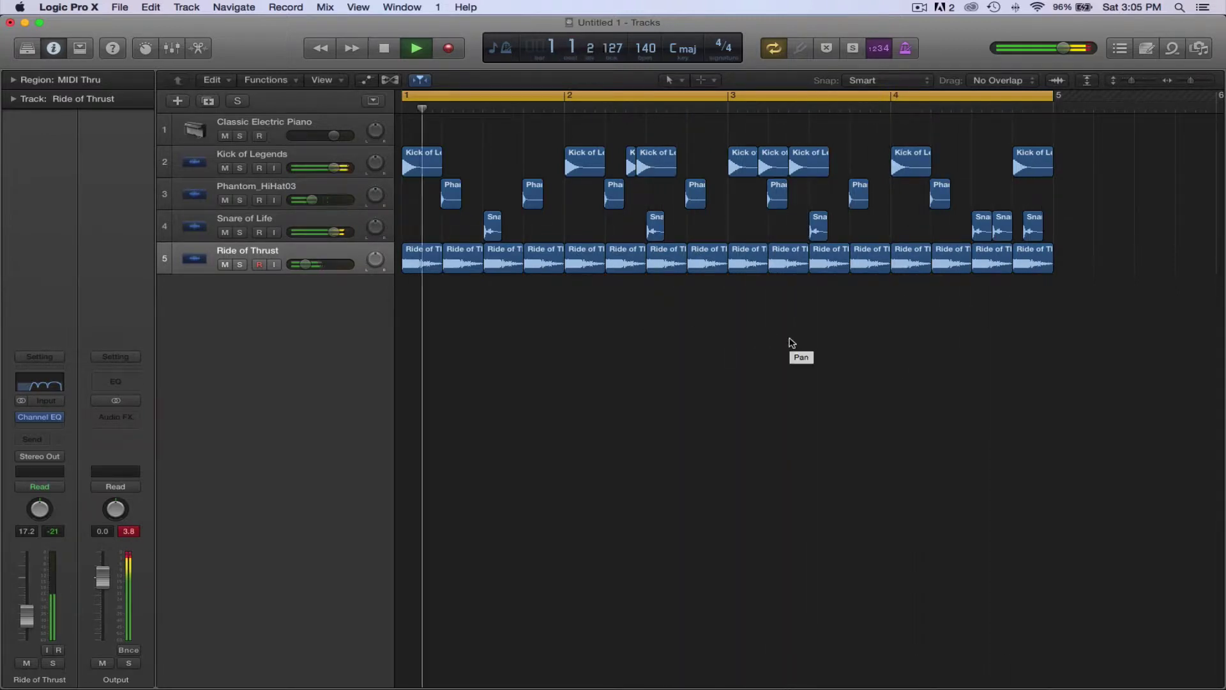
key(space)
drag(1033, 230, 1043, 230)
key(space)
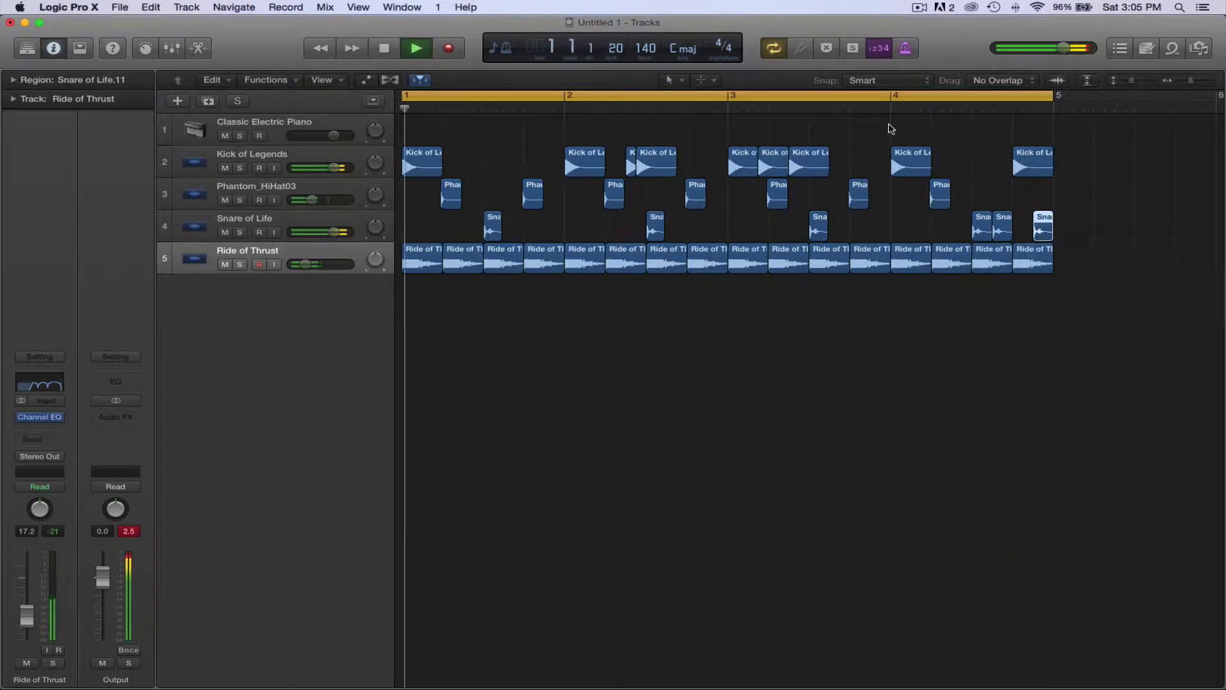
key(space)
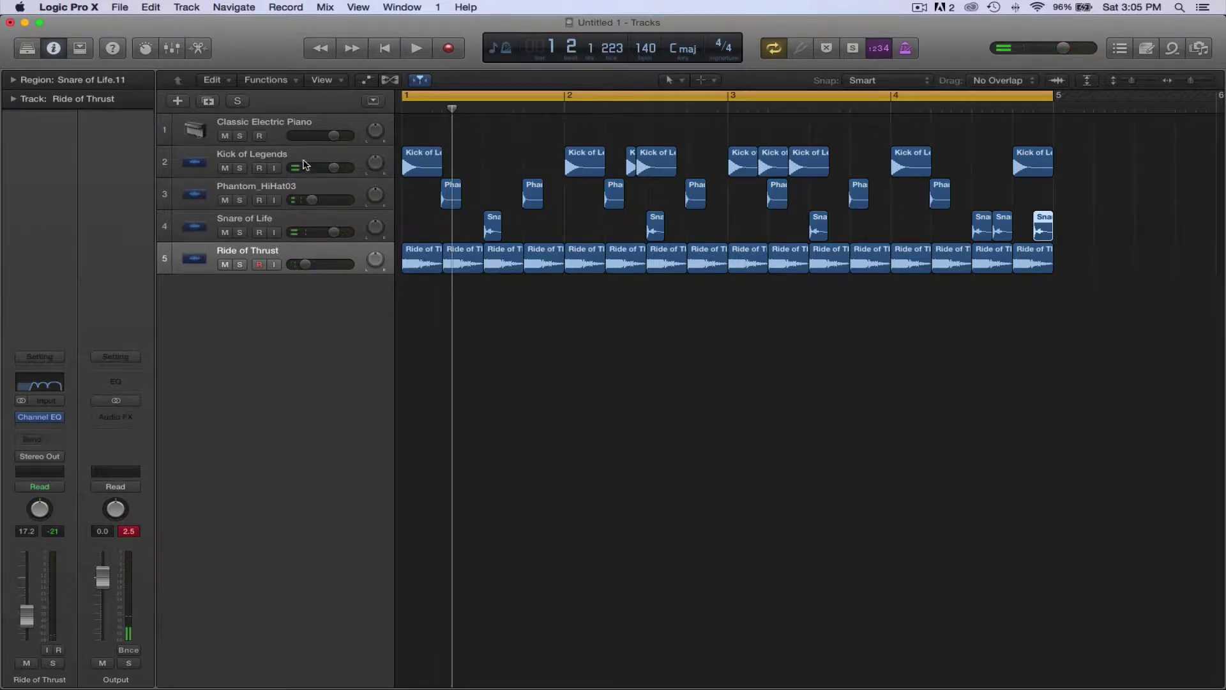
Insert a Bitcrusher on the Kick of Legends track with 0.0 dB drive and 24-bit resolution
click(306, 157)
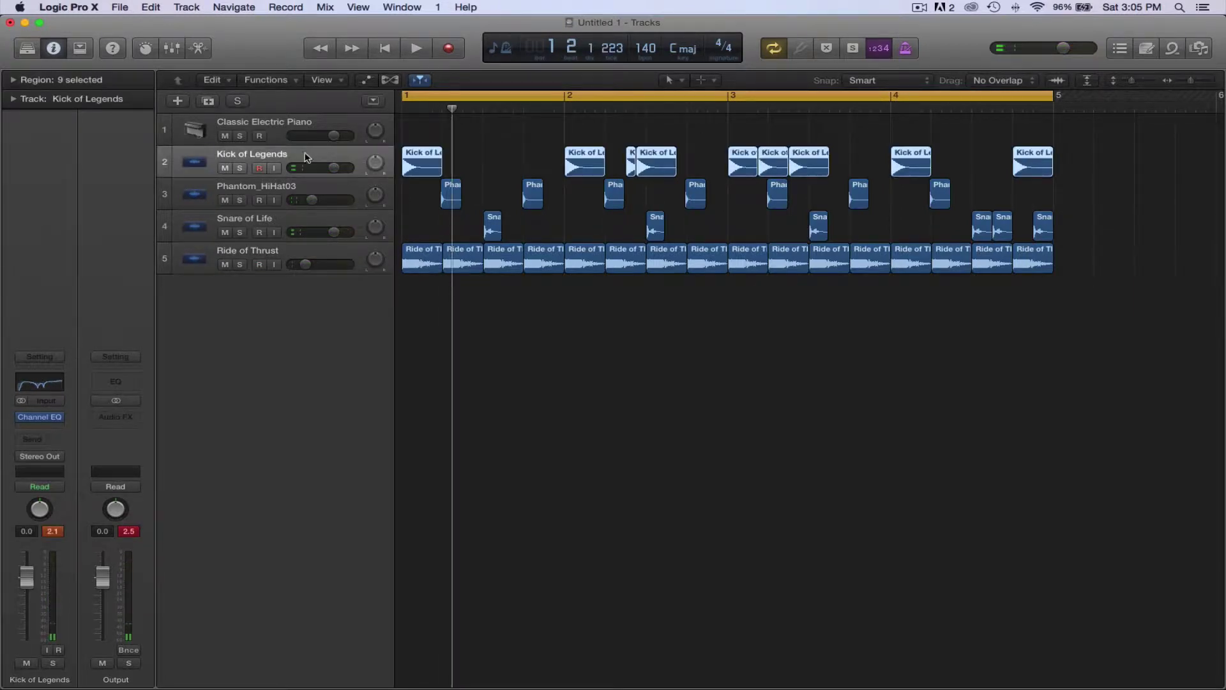
click(37, 428)
mouse_move(54, 468)
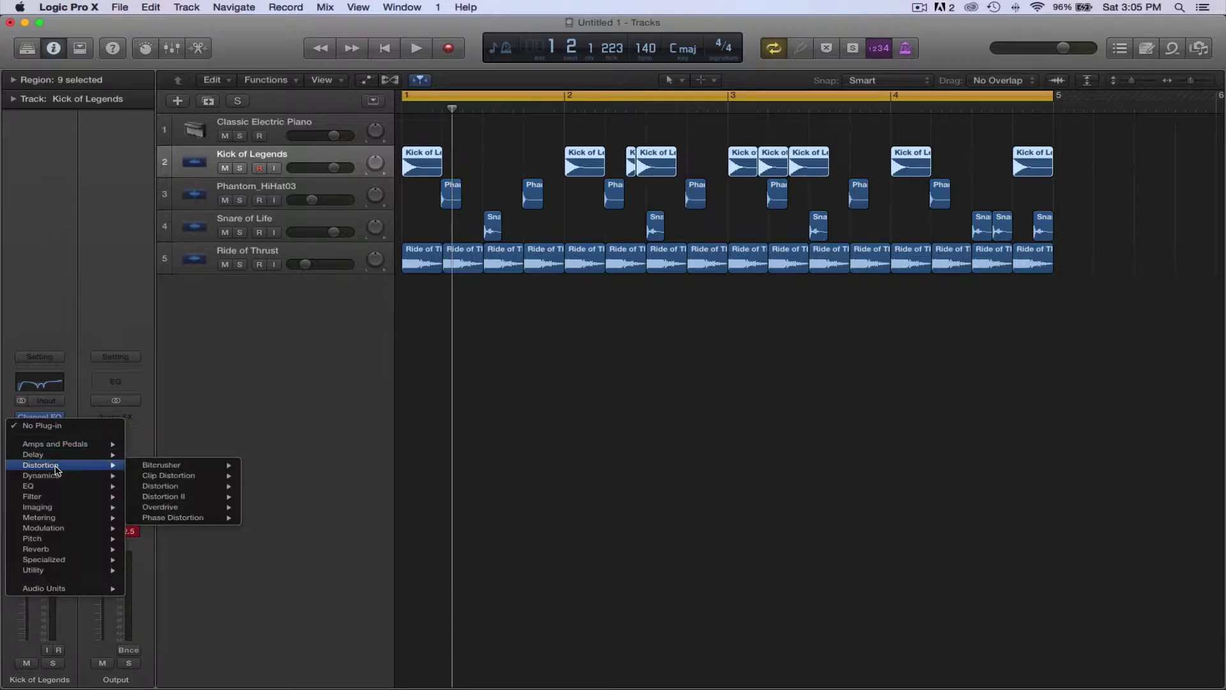
click(167, 466)
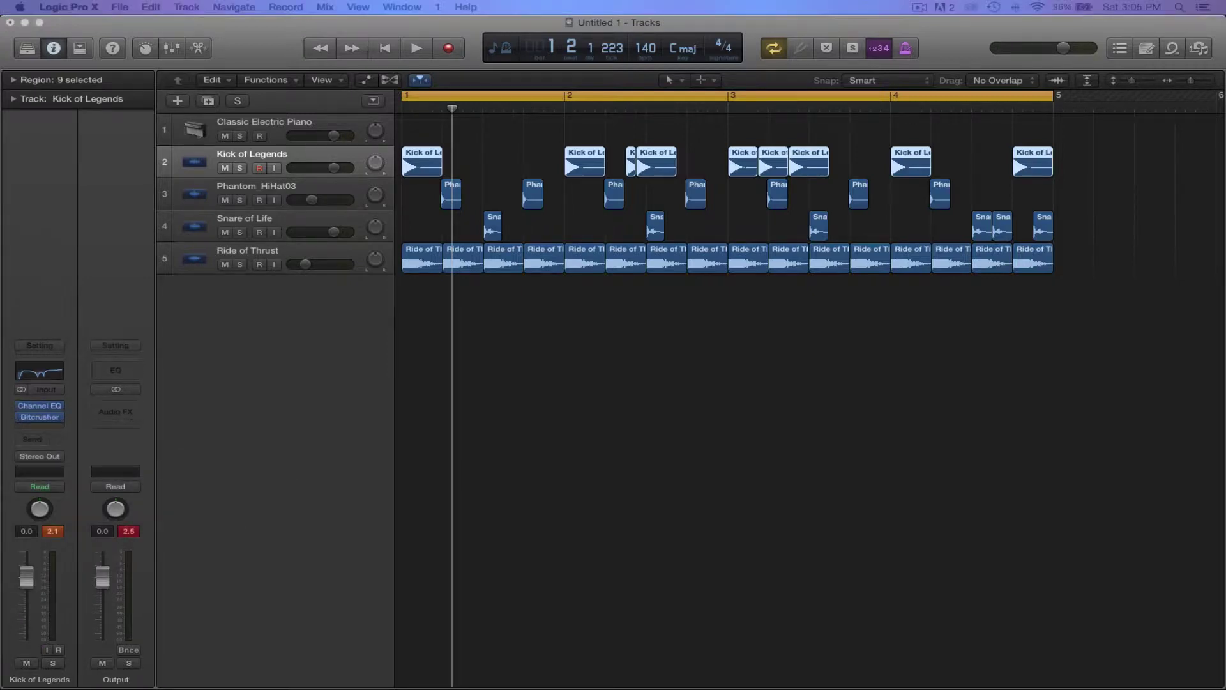
drag(154, 85, 488, 247)
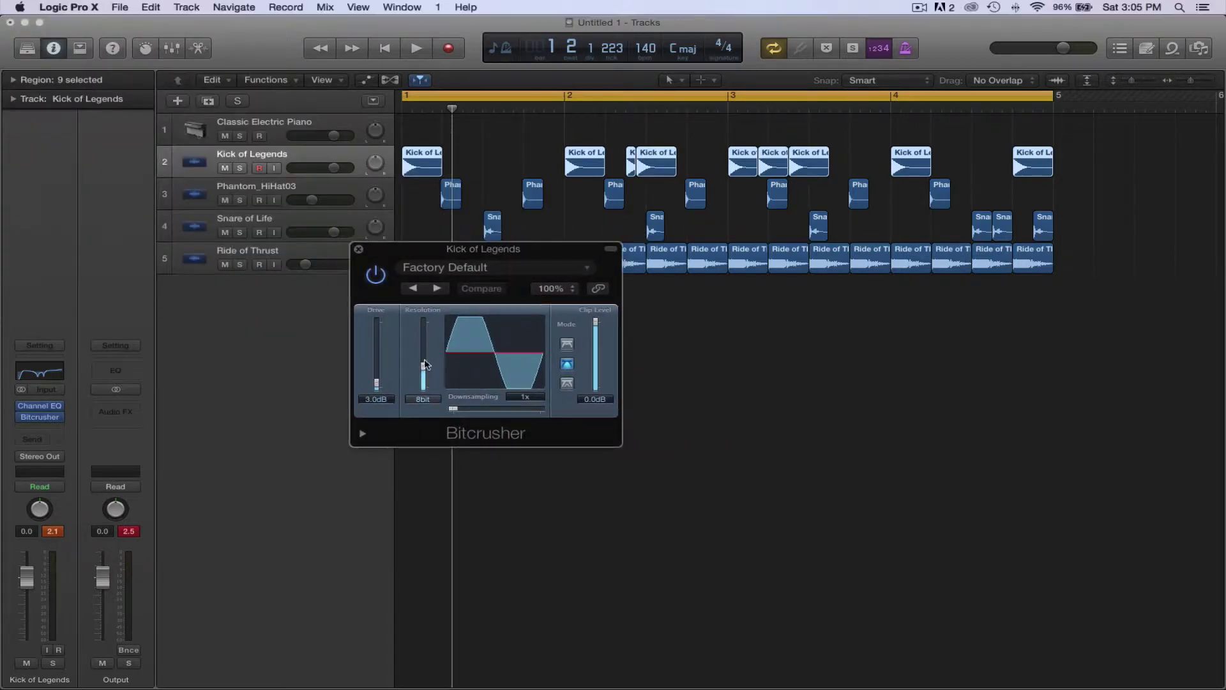
drag(422, 368, 421, 313)
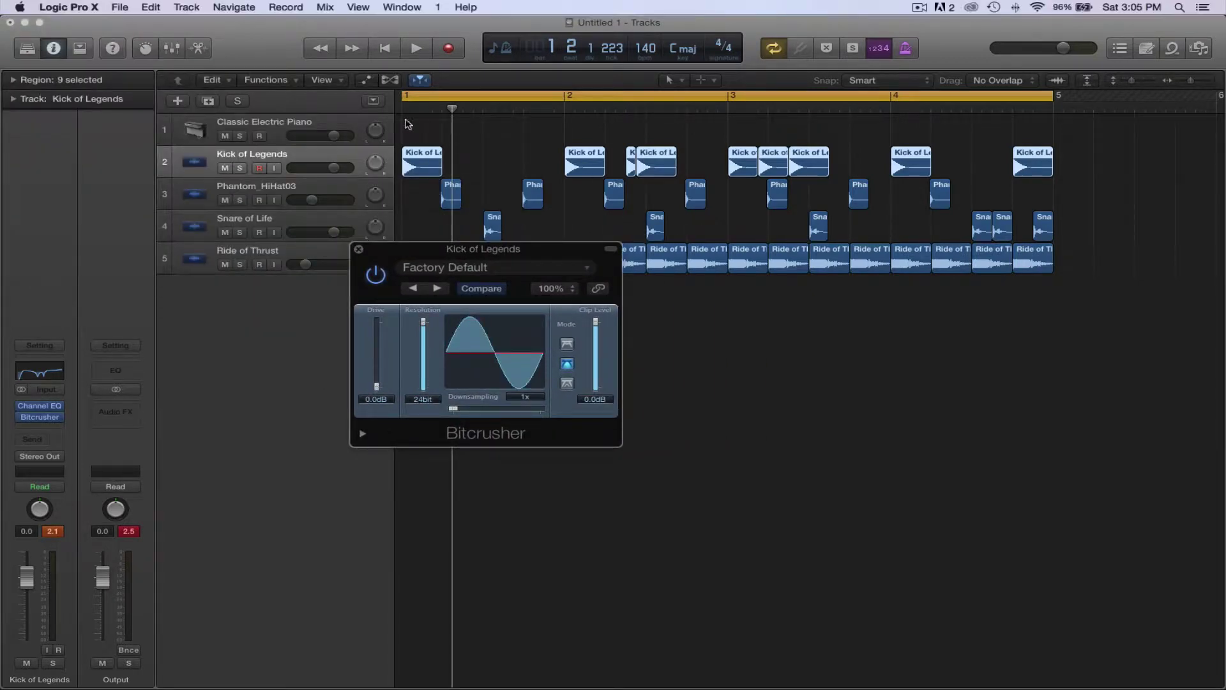
Solo the kick track and loop only the first kick of bar 1 during playback, keeping the Bitcrusher window clear of the tracks
click(238, 169)
click(412, 100)
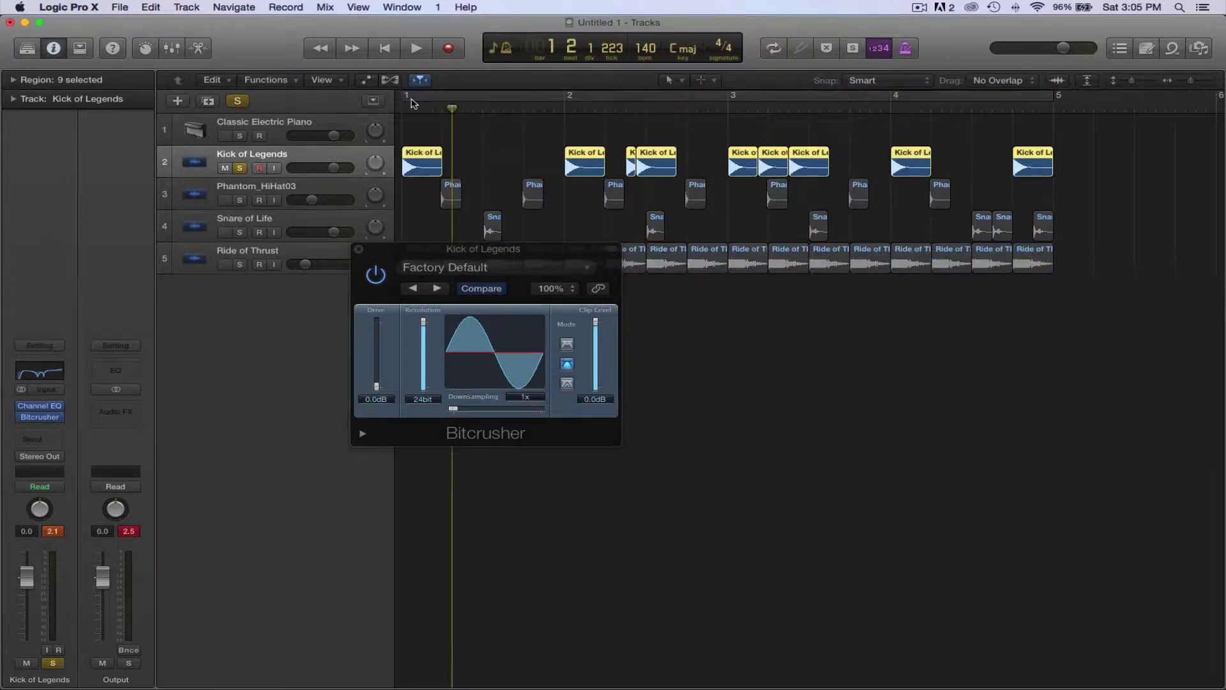
drag(405, 101, 462, 126)
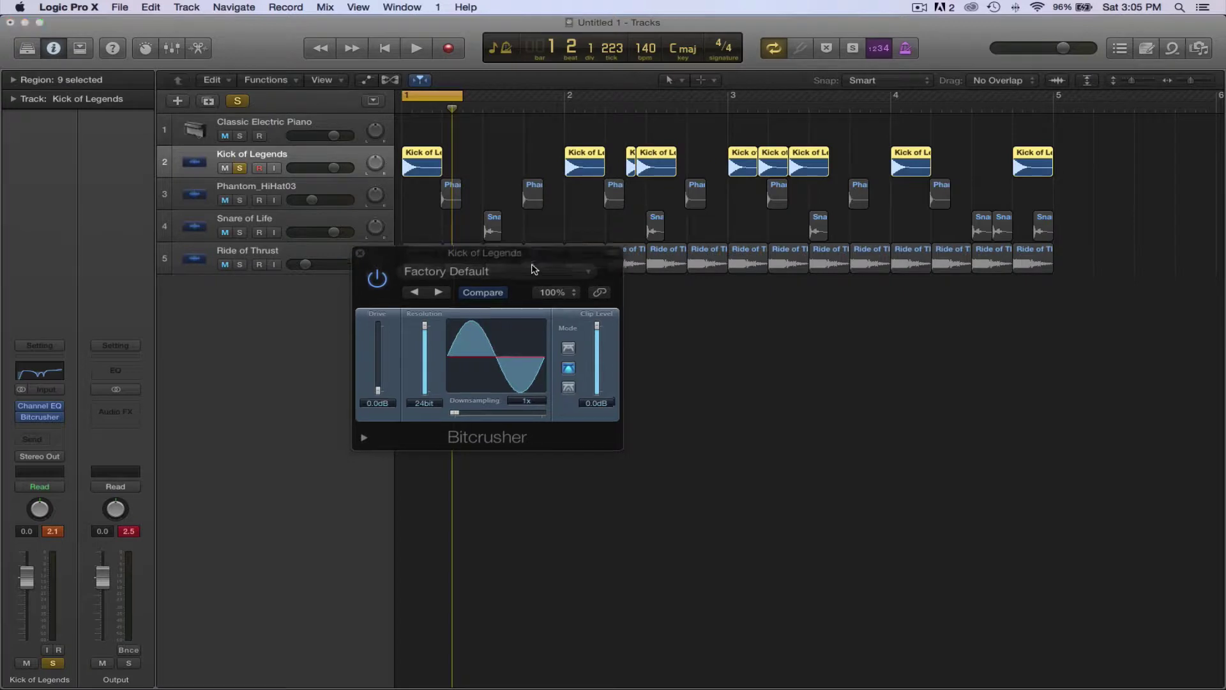
drag(526, 253, 573, 322)
key(space)
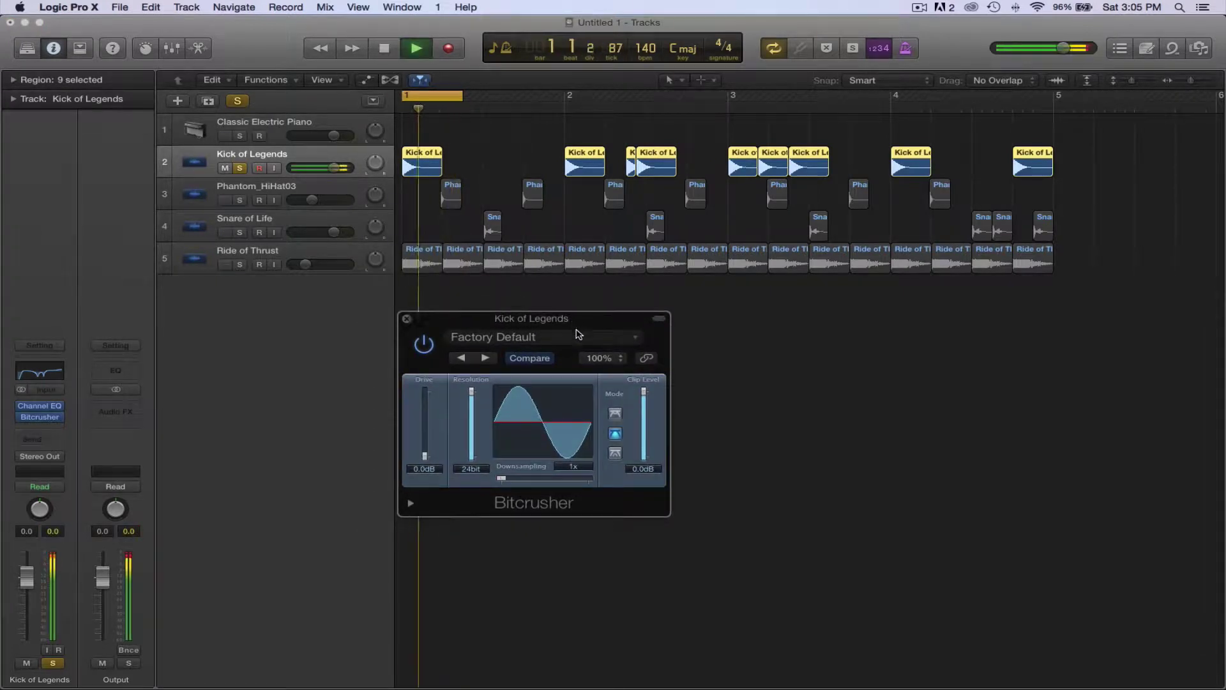
Lower the kick Bitcrusher's clip level to about -3.4 dB while listening, and close the plug-in
mouse_move(644, 392)
mouse_down()
mouse_move(646, 449)
mouse_move(647, 416)
mouse_up()
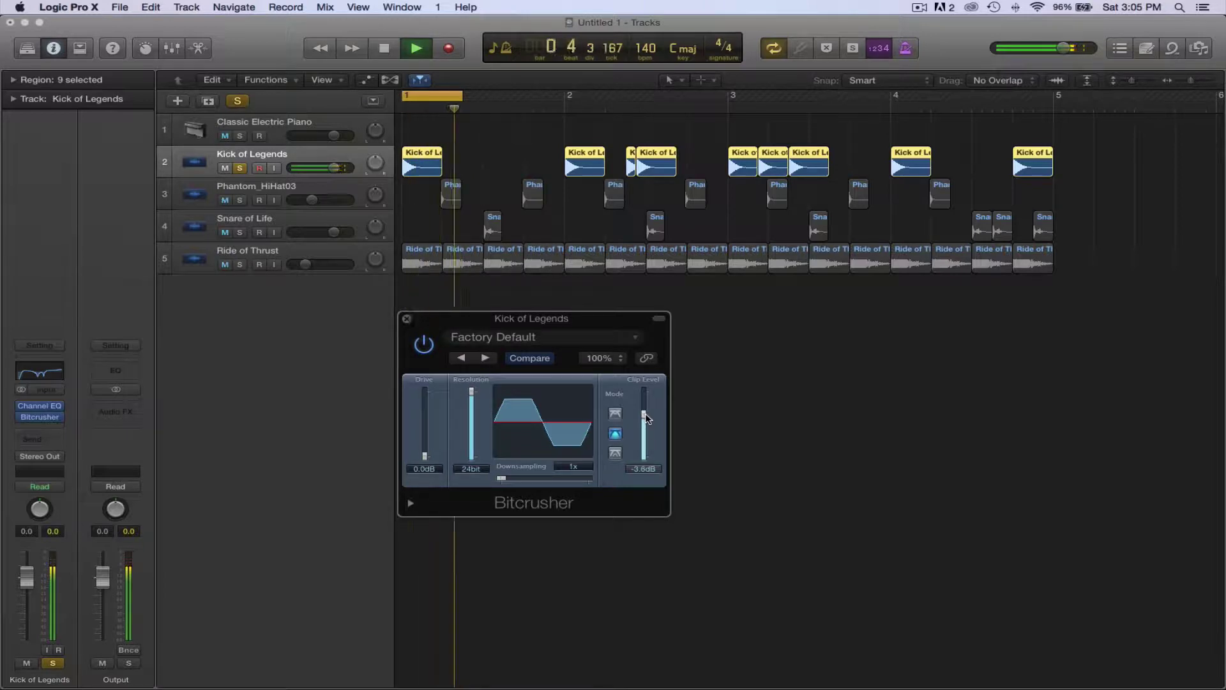
key(space)
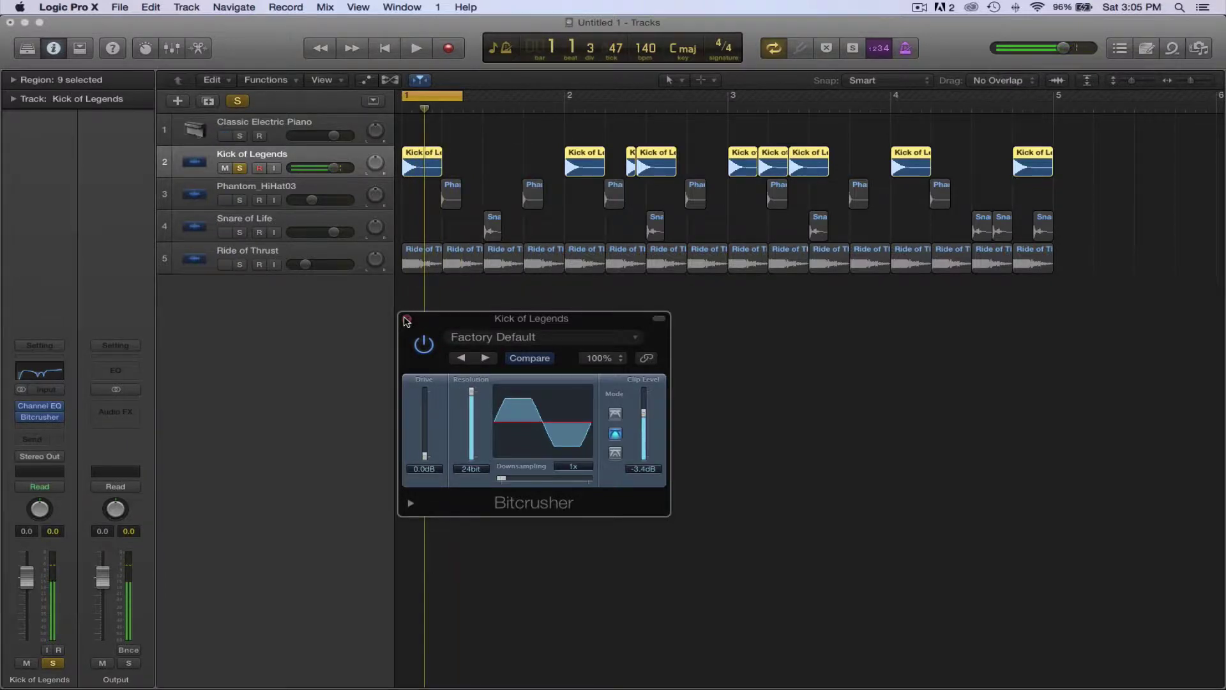
click(407, 319)
key(space)
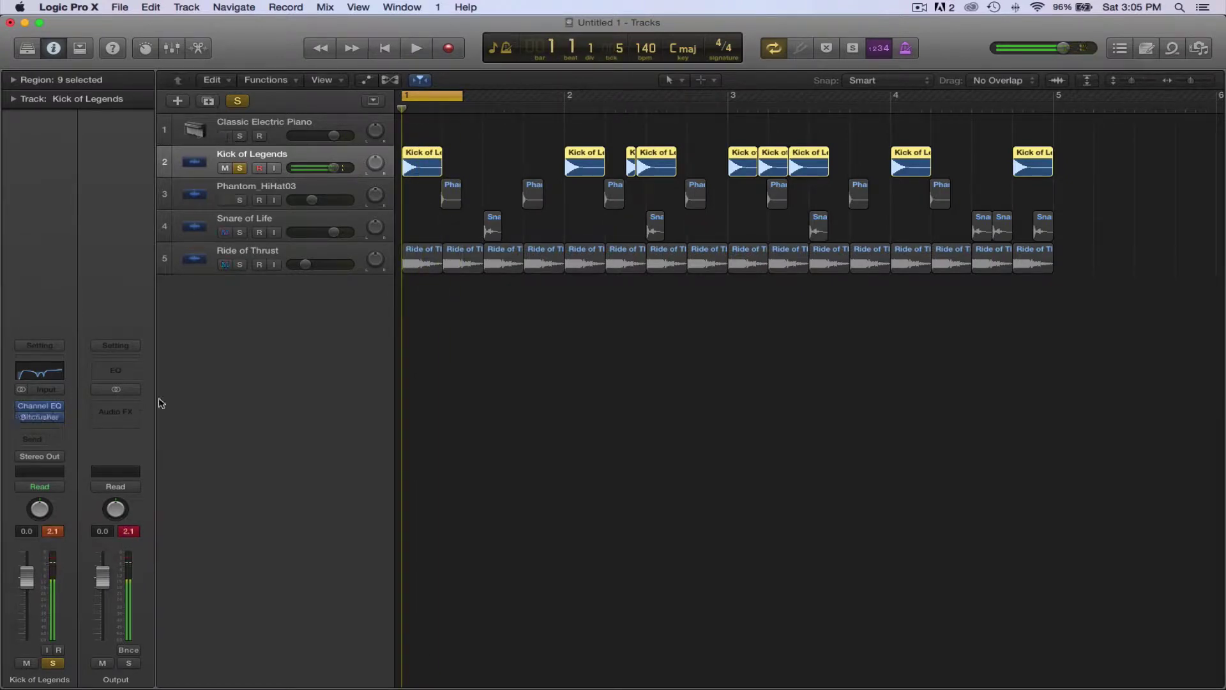
Lower the kick track's volume to about -3.1 dB and check it in playback
drag(334, 167, 332, 168)
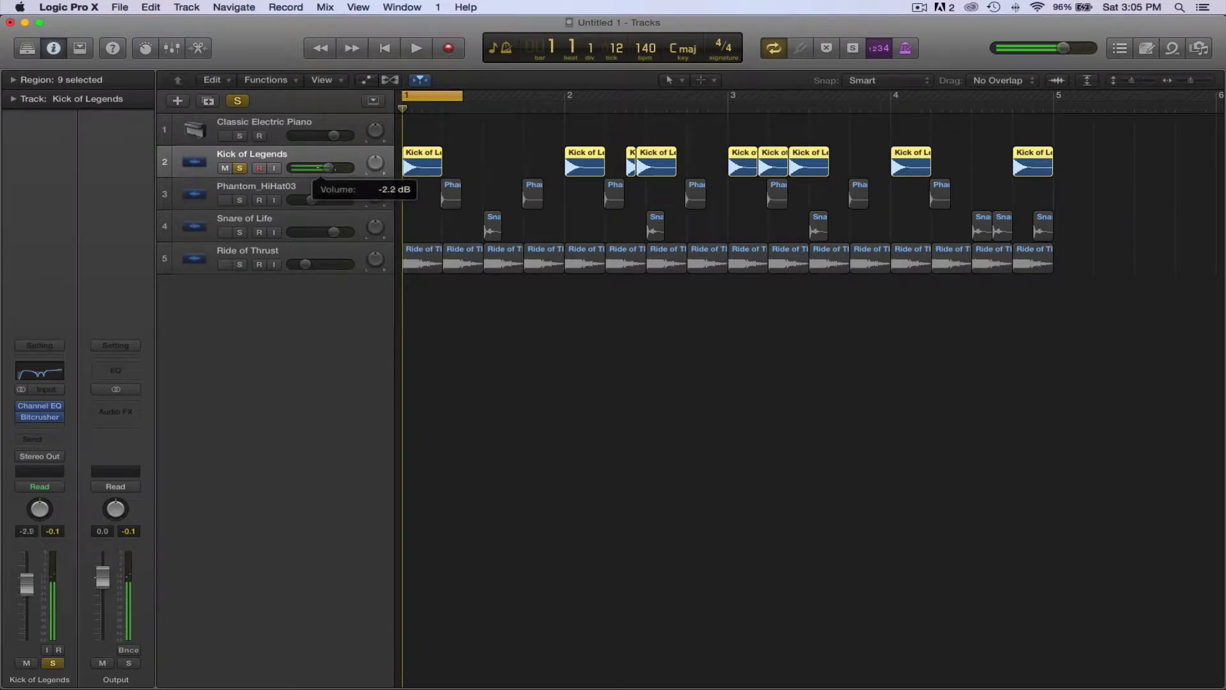
key(space)
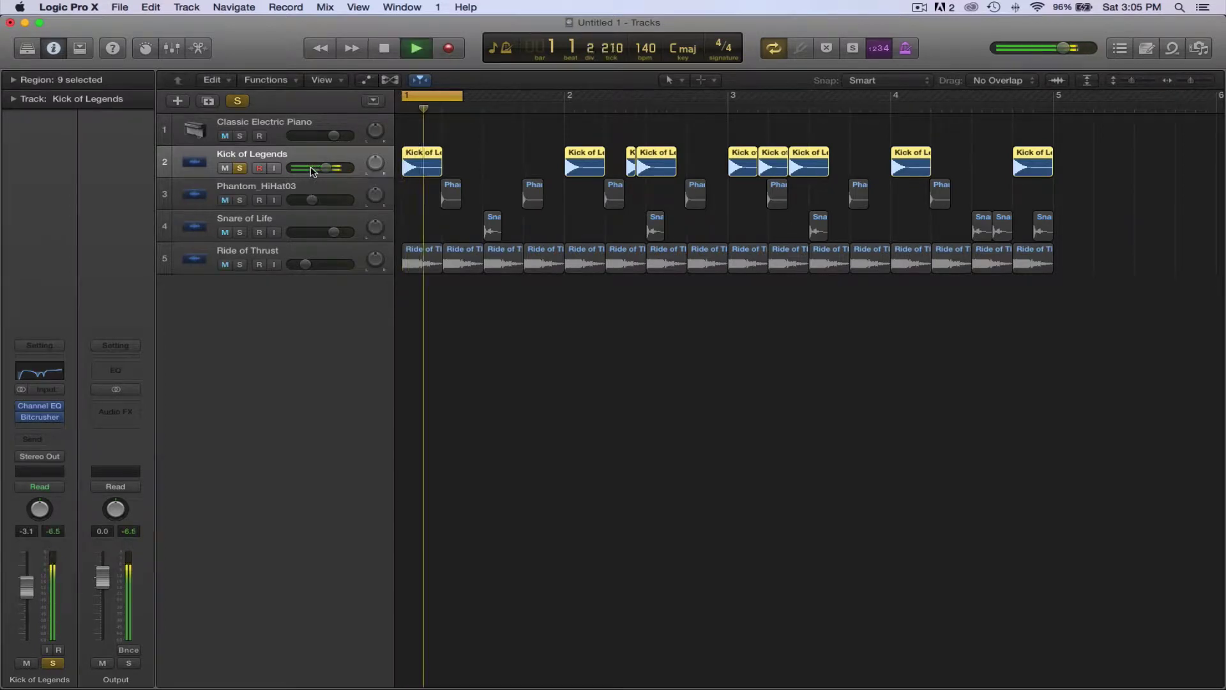
key(space)
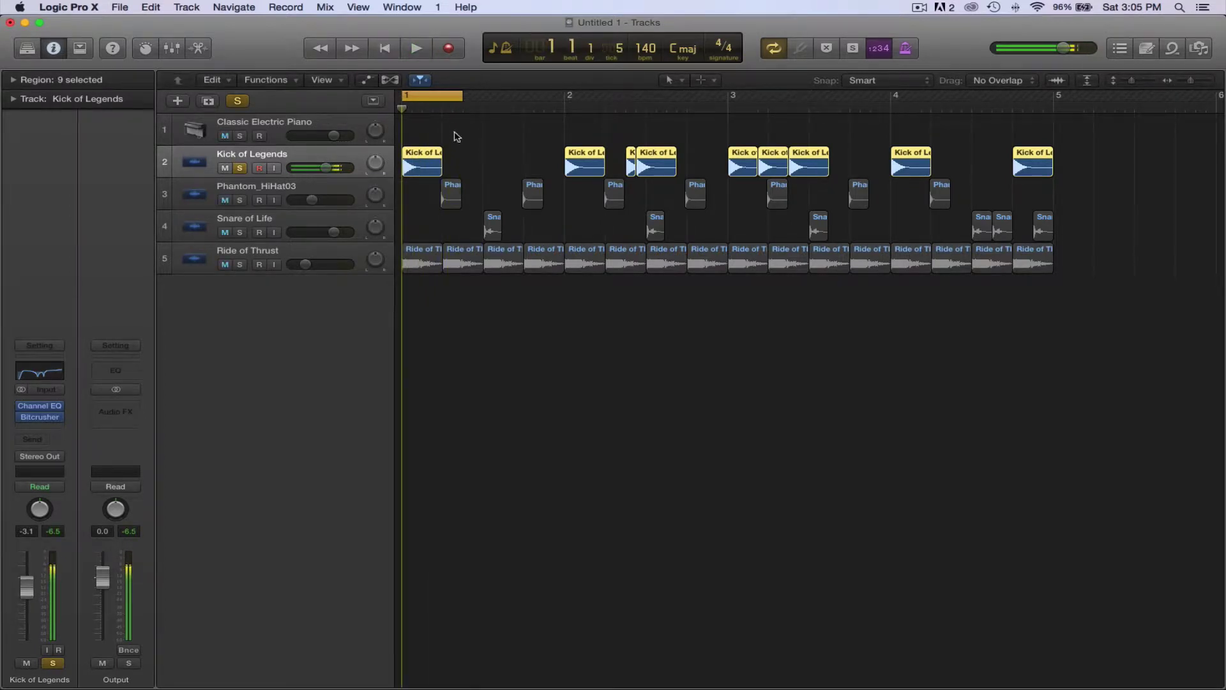
Solo the Snare of Life track instead of the kick and loop playback over beat 3 of bar 1
drag(464, 98, 1054, 97)
click(239, 233)
click(291, 222)
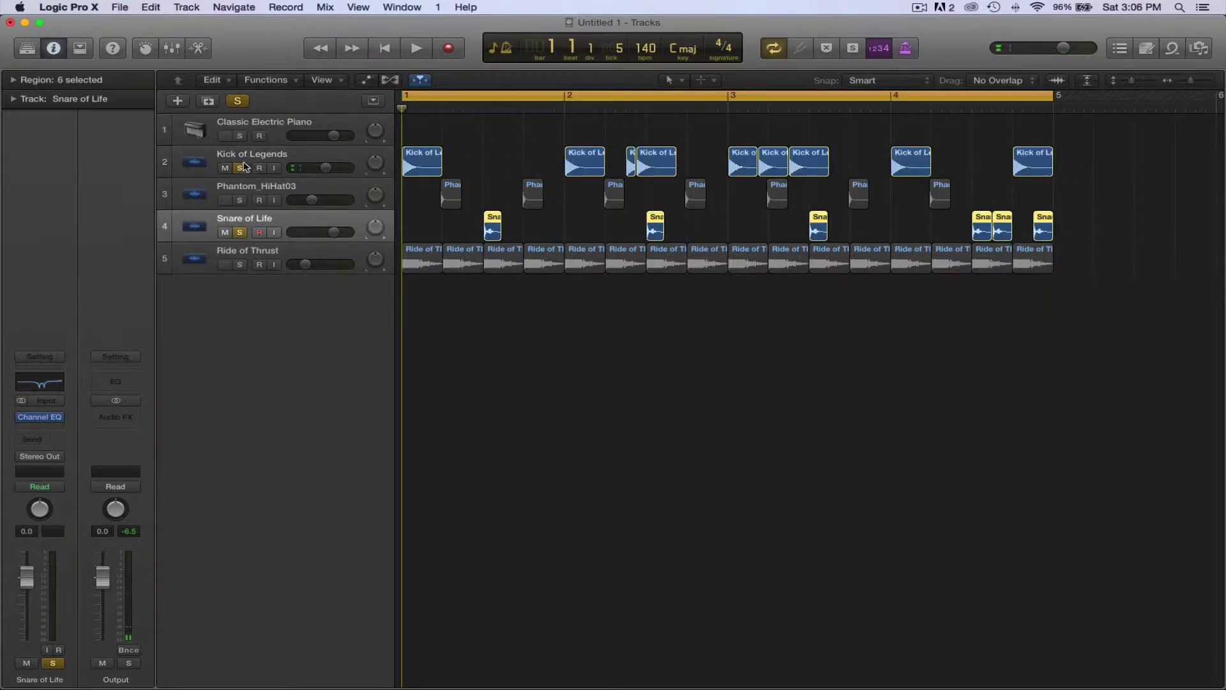
click(241, 168)
drag(485, 101, 521, 109)
key(space)
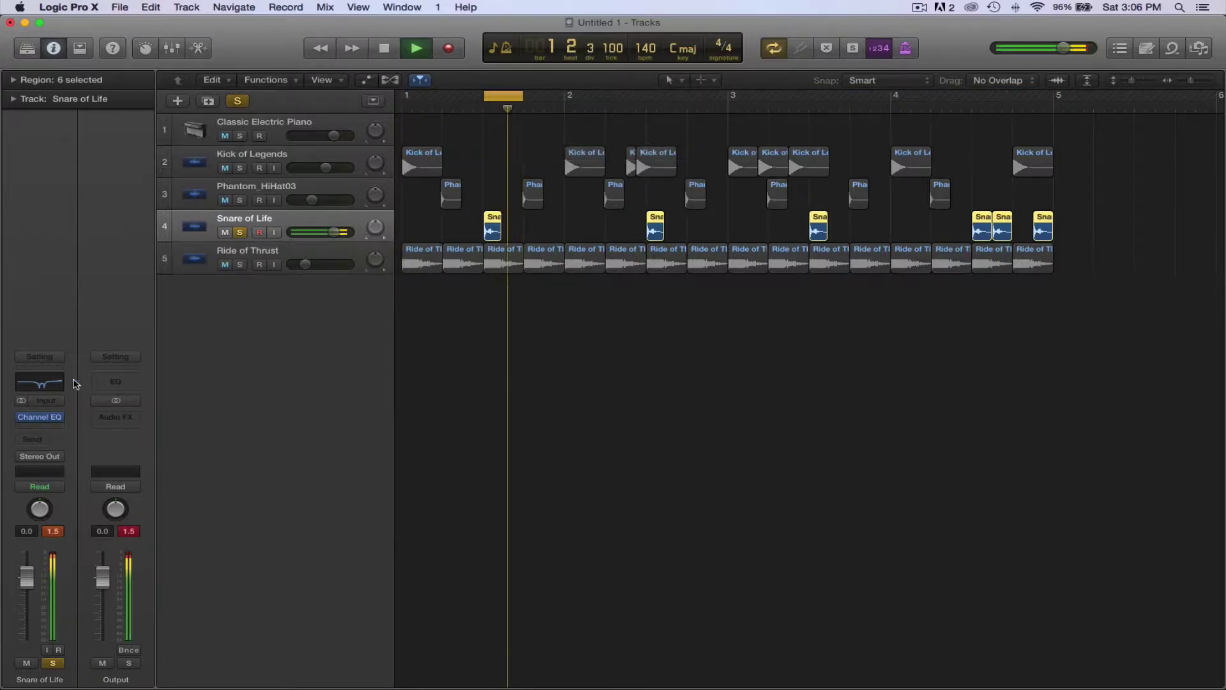
Insert a Bitcrusher on the snare track with 24-bit resolution and 0.0 dB drive
click(42, 428)
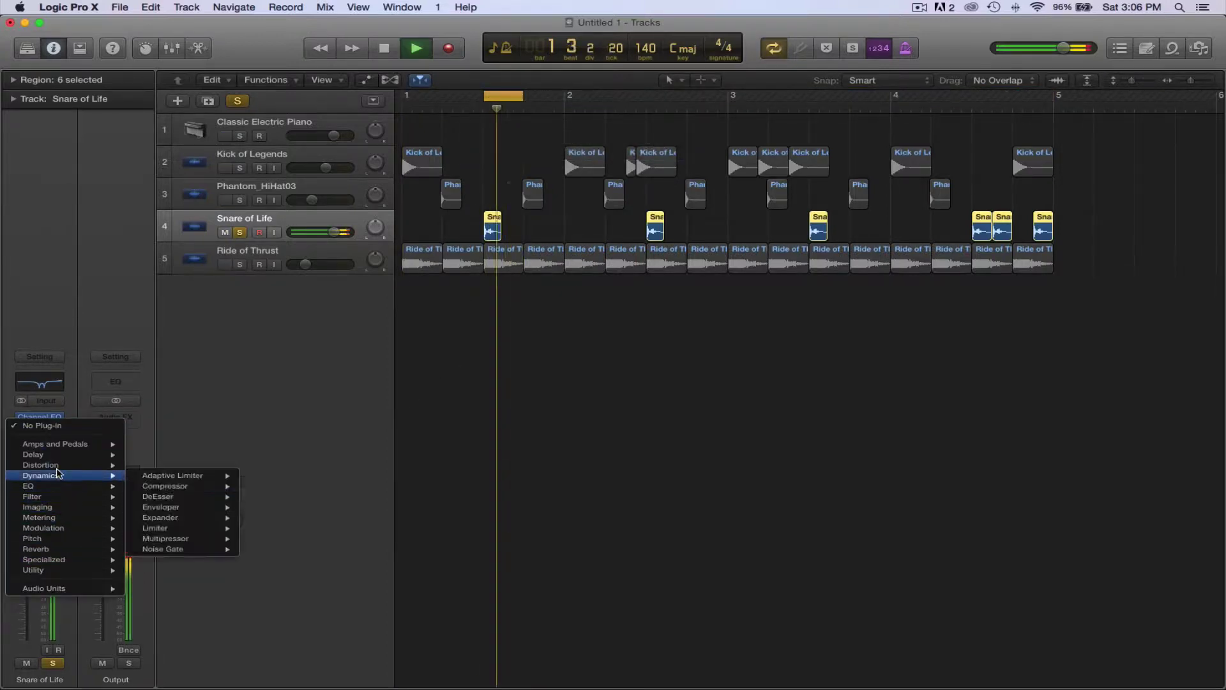
mouse_move(61, 465)
mouse_move(164, 464)
click(267, 465)
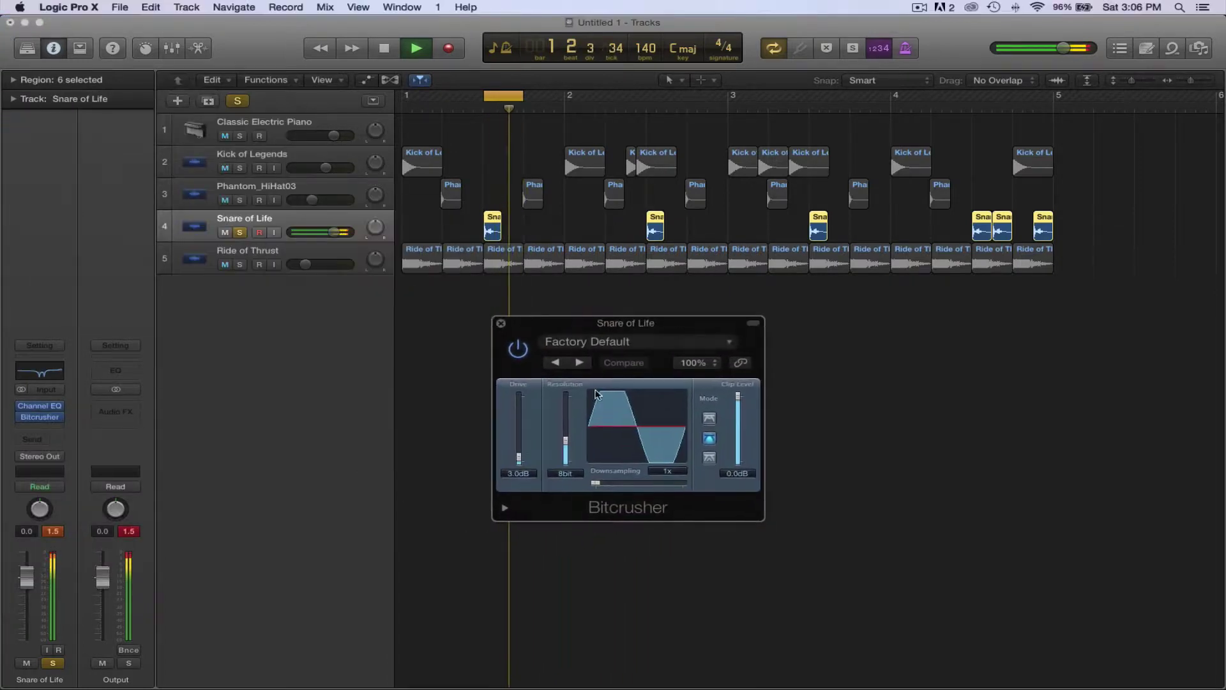
drag(565, 446, 571, 367)
drag(522, 462, 523, 468)
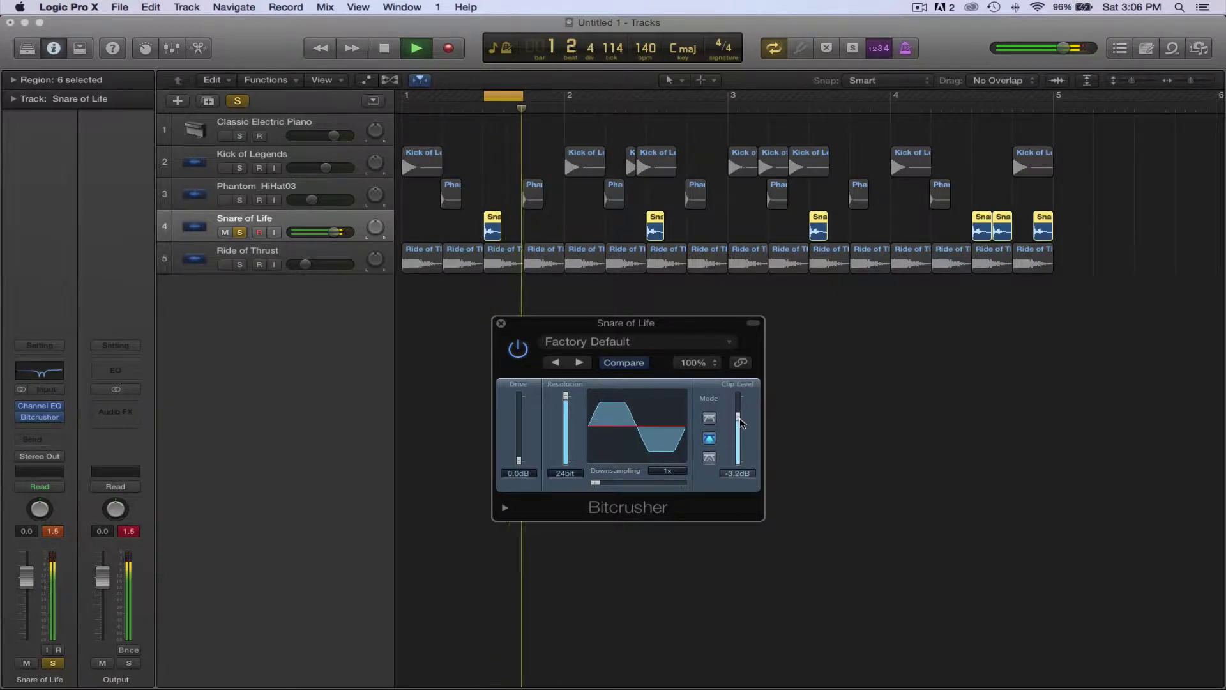
Set the snare Bitcrusher's clip level to about -3.8 dB, close it, and lower the snare track's volume to about -4.5 dB
drag(741, 441, 740, 426)
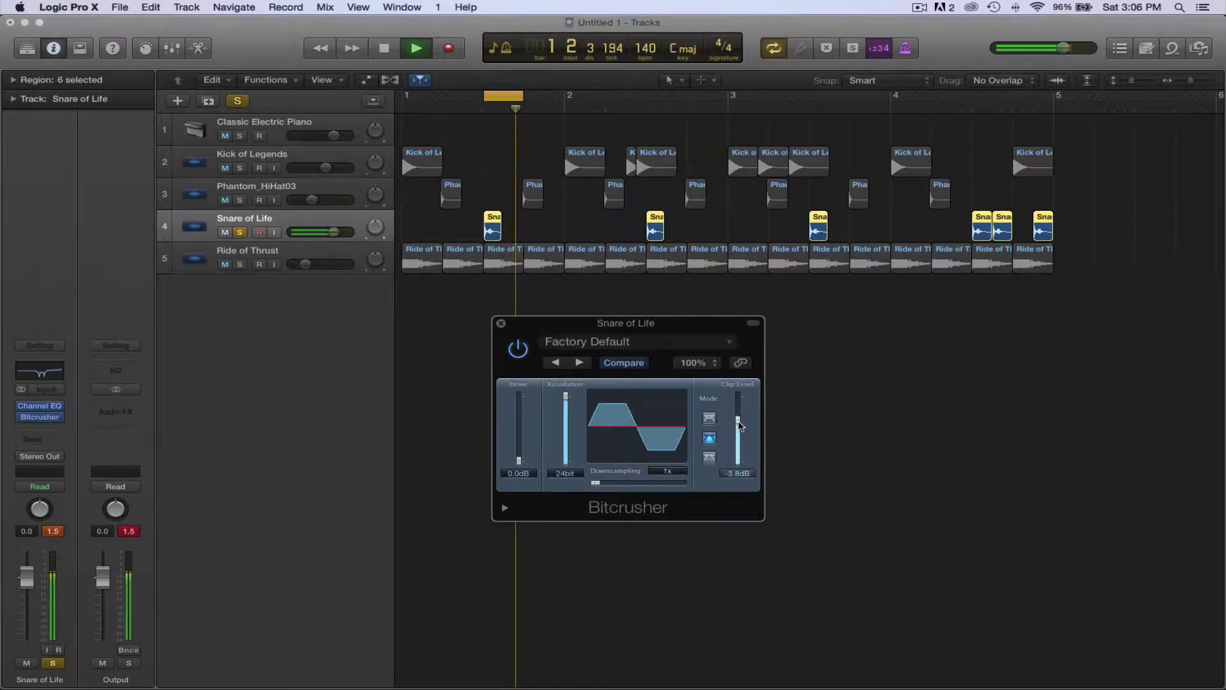
click(501, 324)
drag(335, 232, 325, 232)
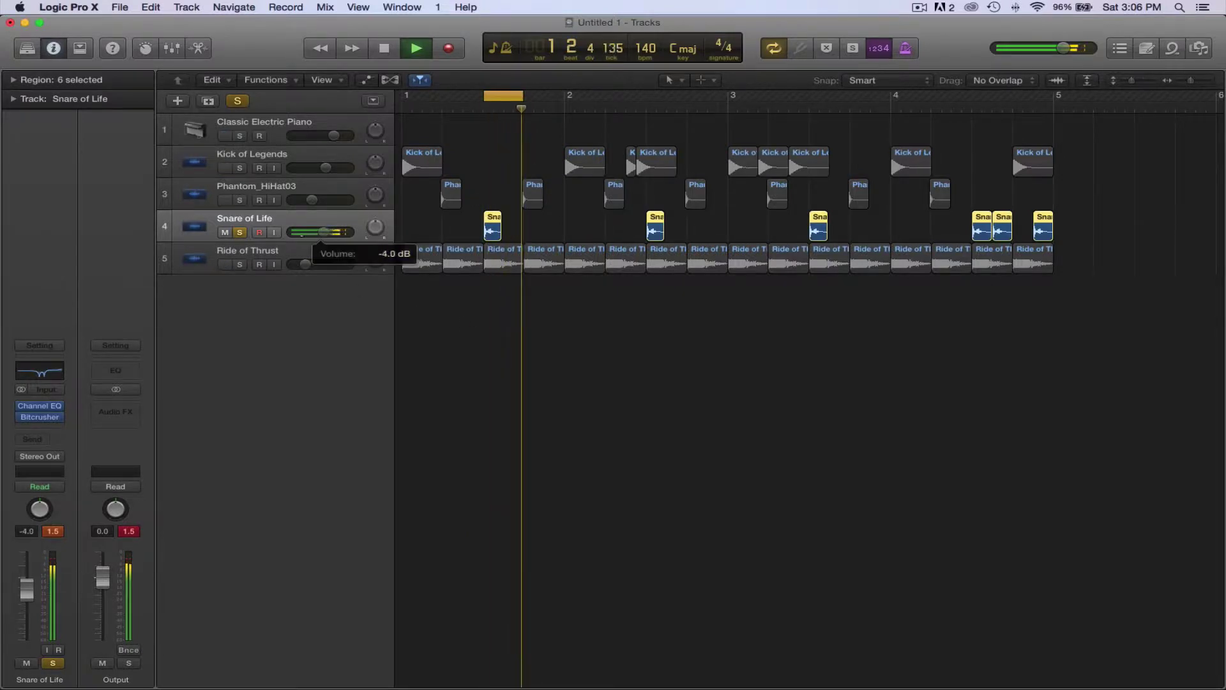
key(space)
Extend the cycle range to cover bars 1 to 5, turn off the snare track's solo, and play back the full pattern briefly
click(465, 101)
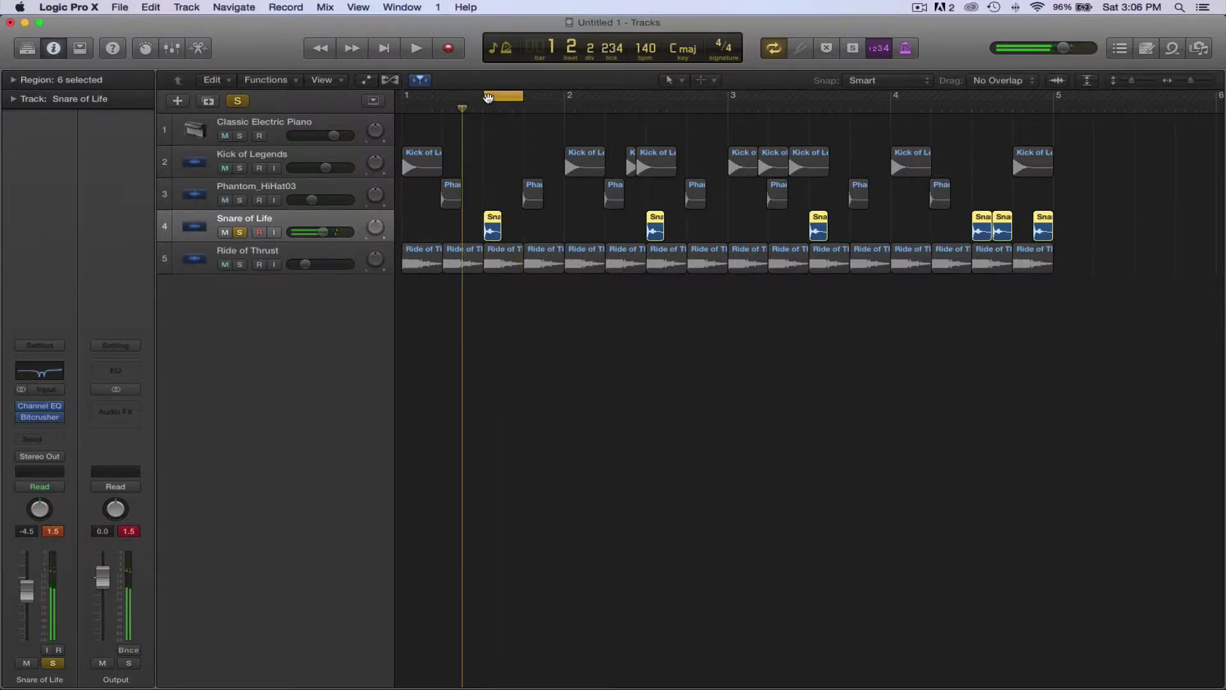
drag(485, 97, 406, 103)
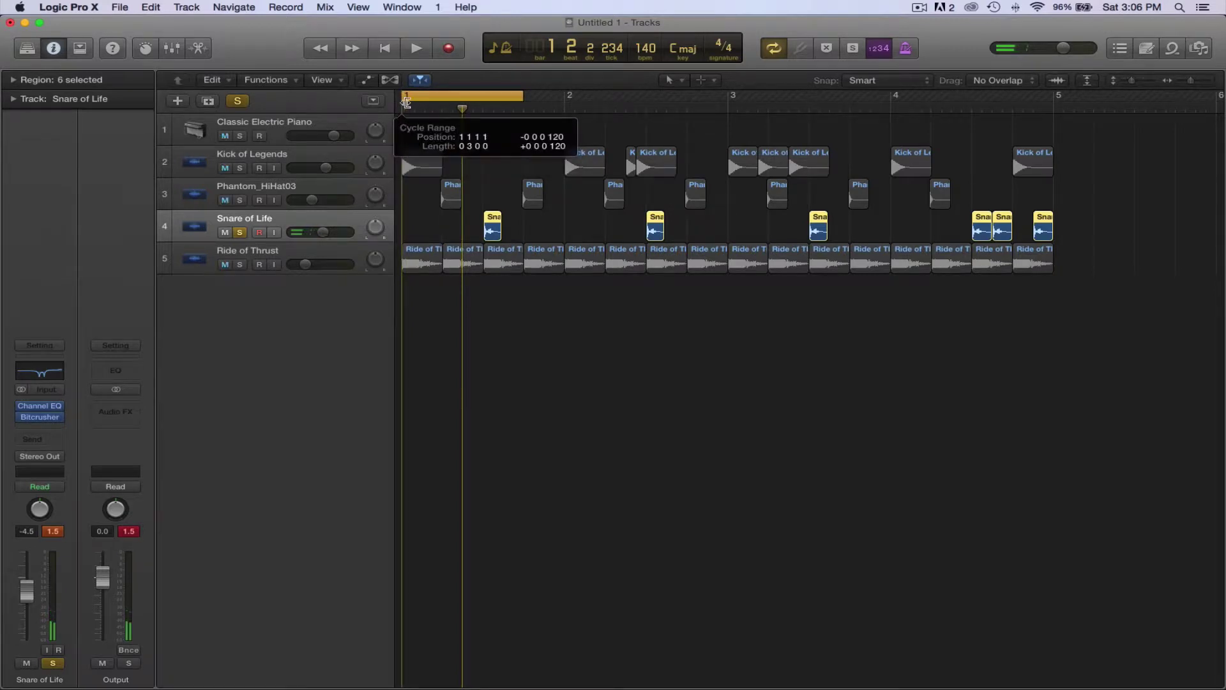
drag(523, 96, 1050, 173)
click(242, 234)
click(580, 328)
key(space)
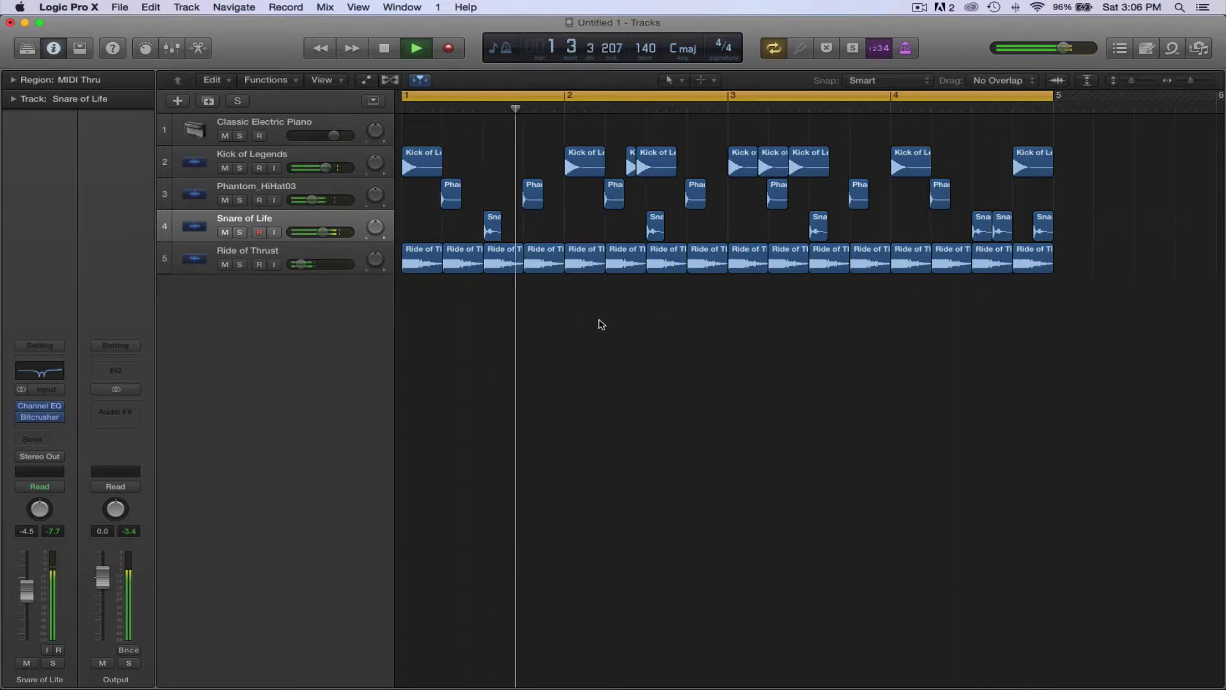
key(space)
Copy the last snare hit in beat 4 of bar 4 to build a three-hit fill starting at 4.4.2, and play it back
drag(1194, 82, 1200, 82)
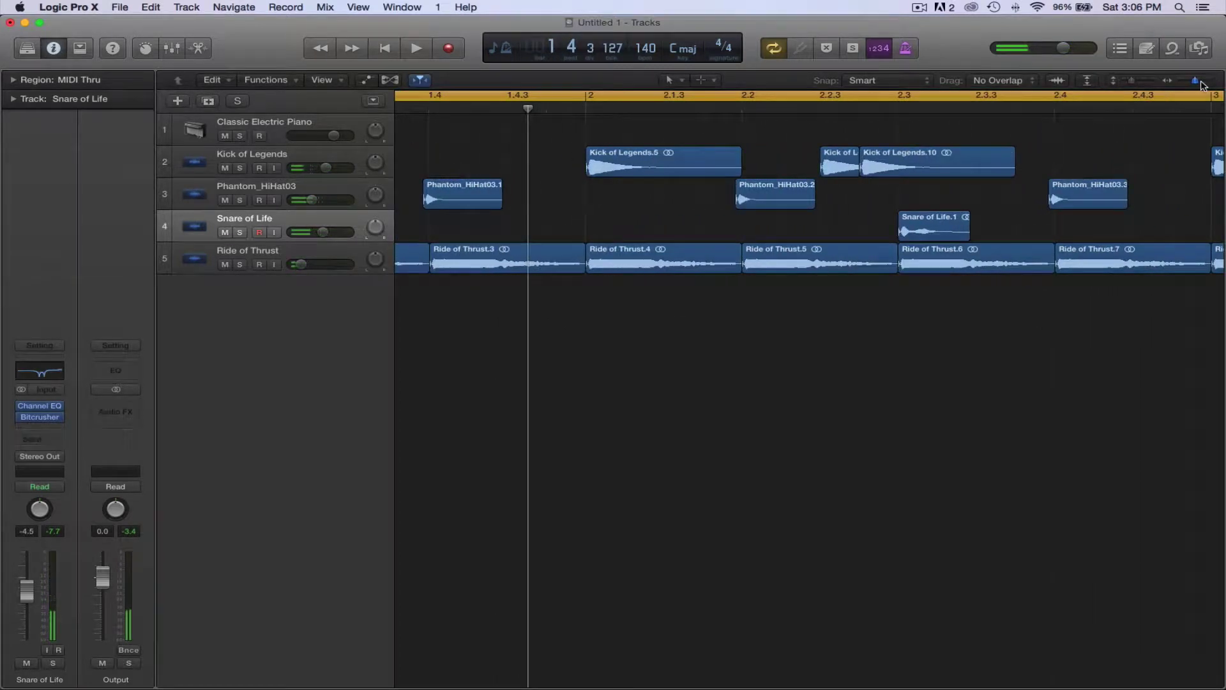
scroll(1117, 158, right, 10)
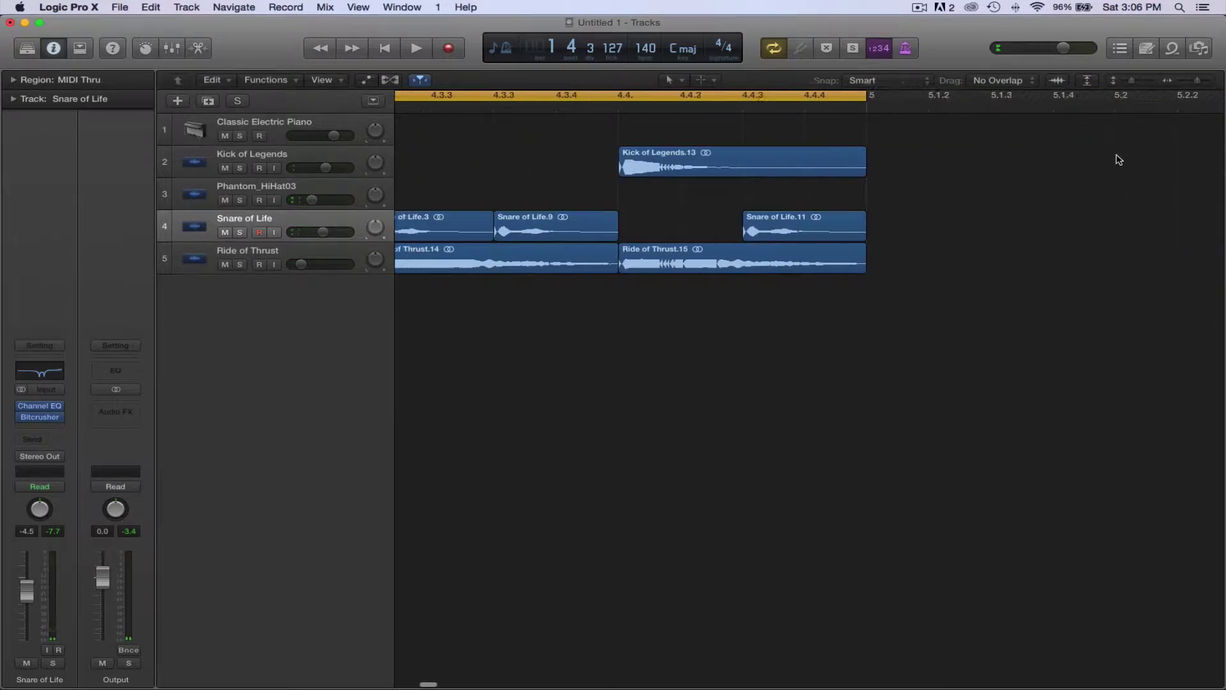
click(705, 233)
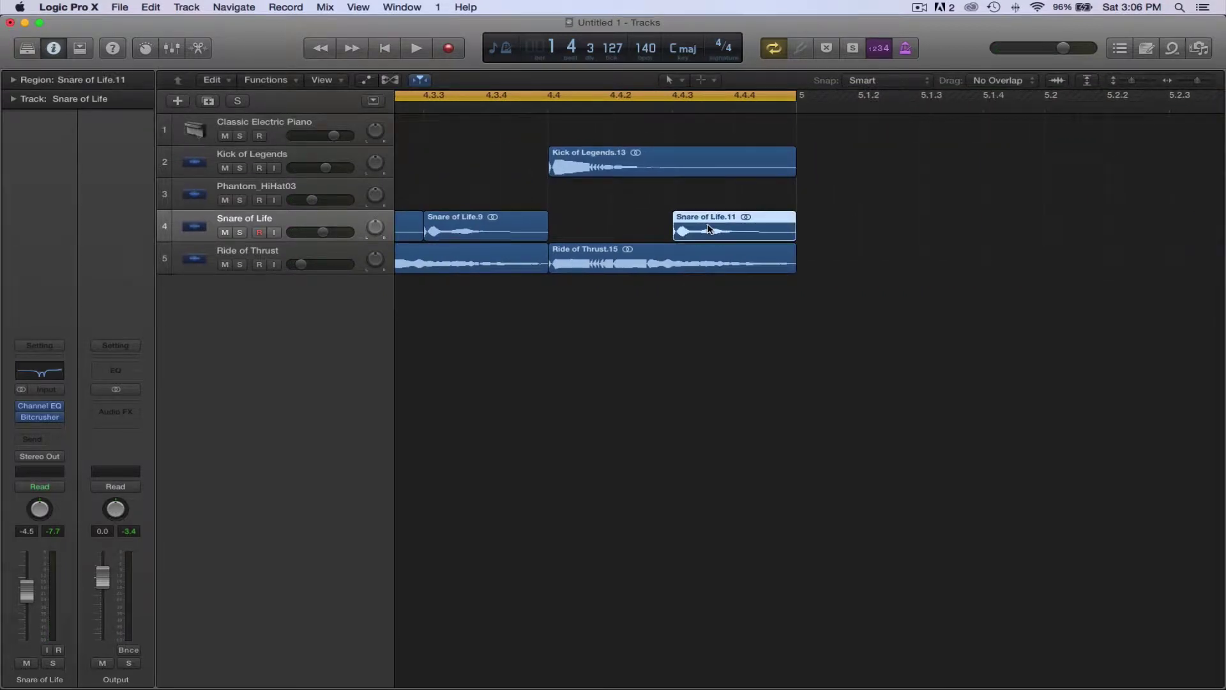
drag(707, 229, 739, 232)
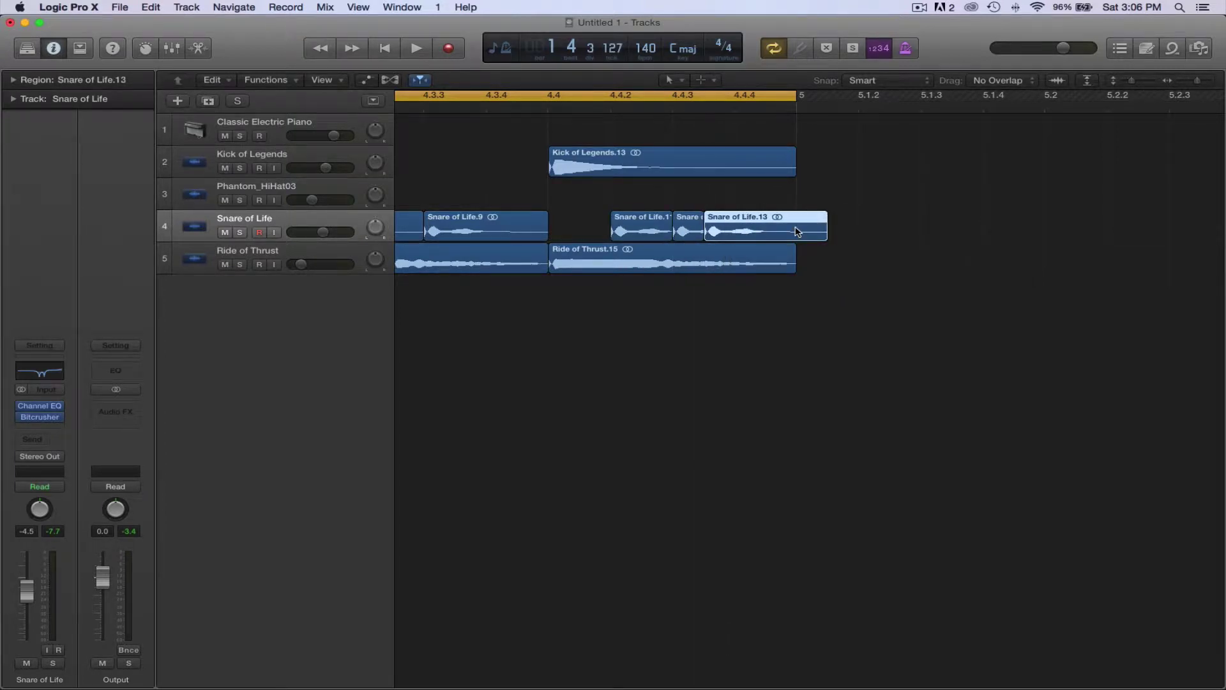
click(1190, 82)
key(space)
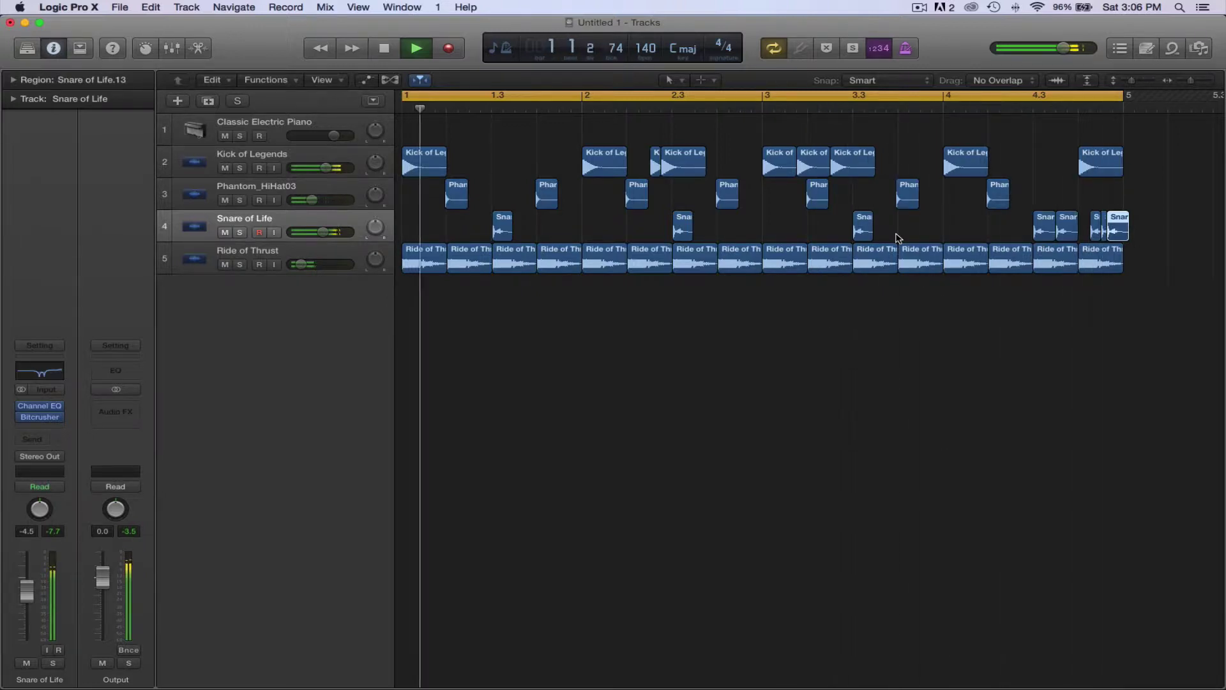
key(space)
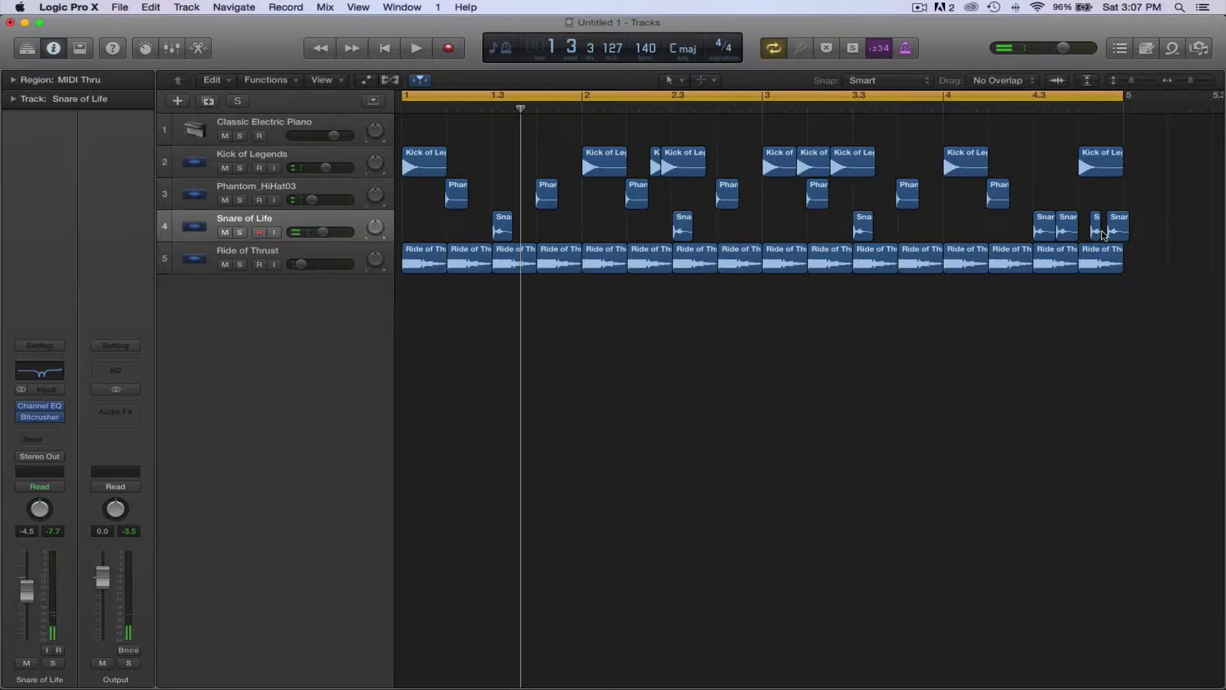
Remove the middle hit of the closing snare fill, lengthen the hit before it to meet the last one, and play bar 4
drag(1099, 232, 1107, 232)
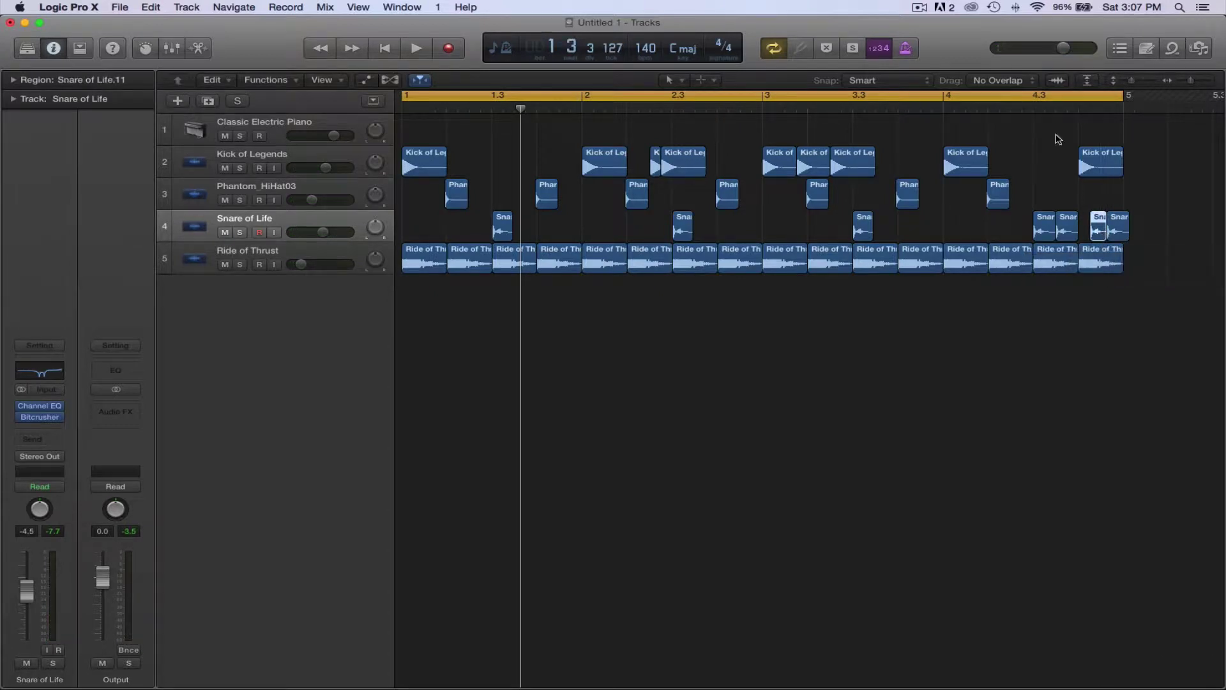
double_click(943, 110)
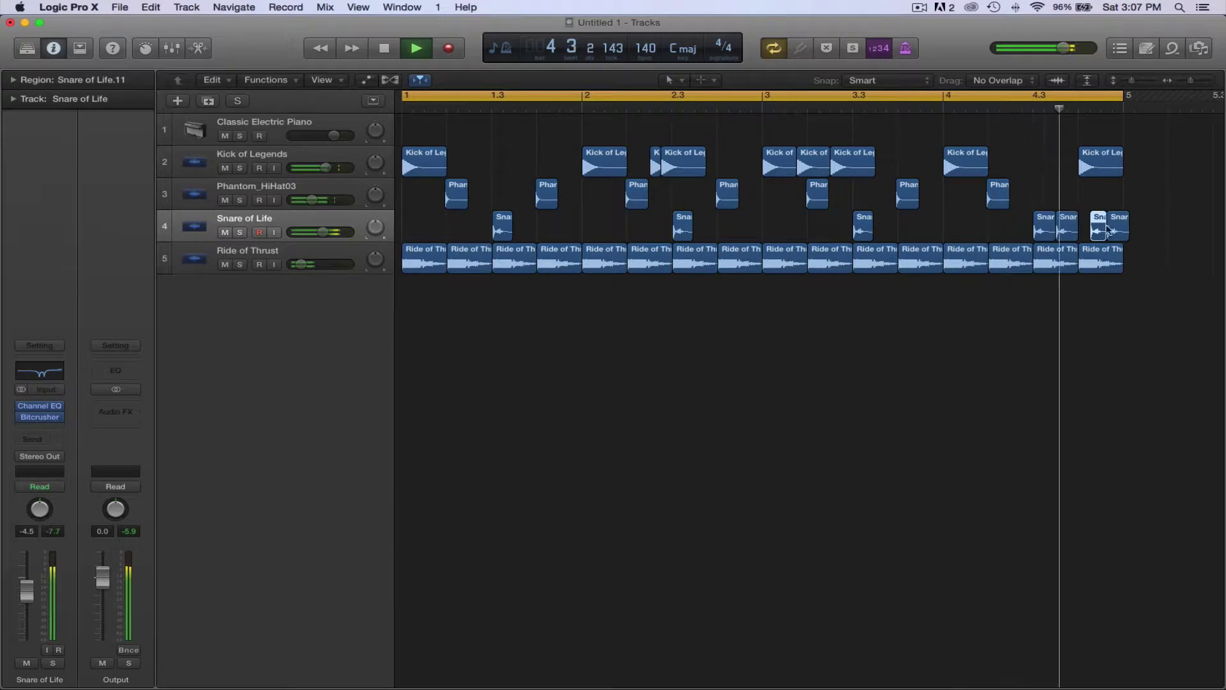
click(1195, 254)
key(space)
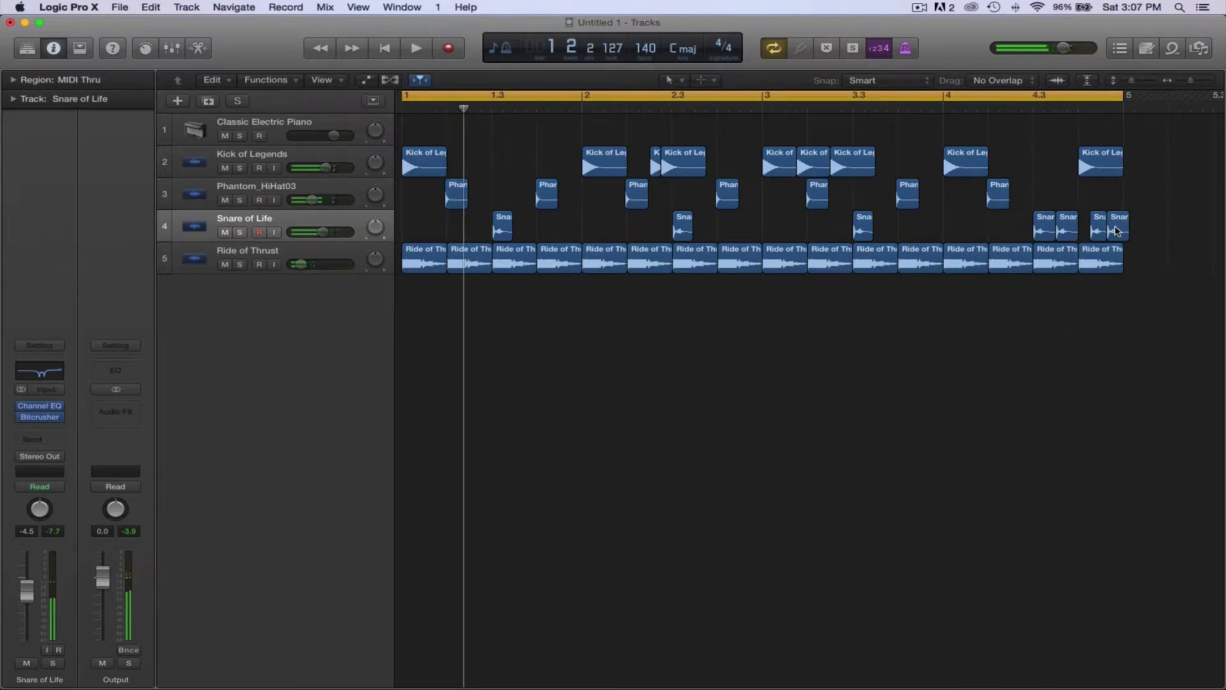
Move the last snare hit slightly earlier so it ends at bar 5, and play back bar 4
drag(1116, 231, 1112, 232)
key(space)
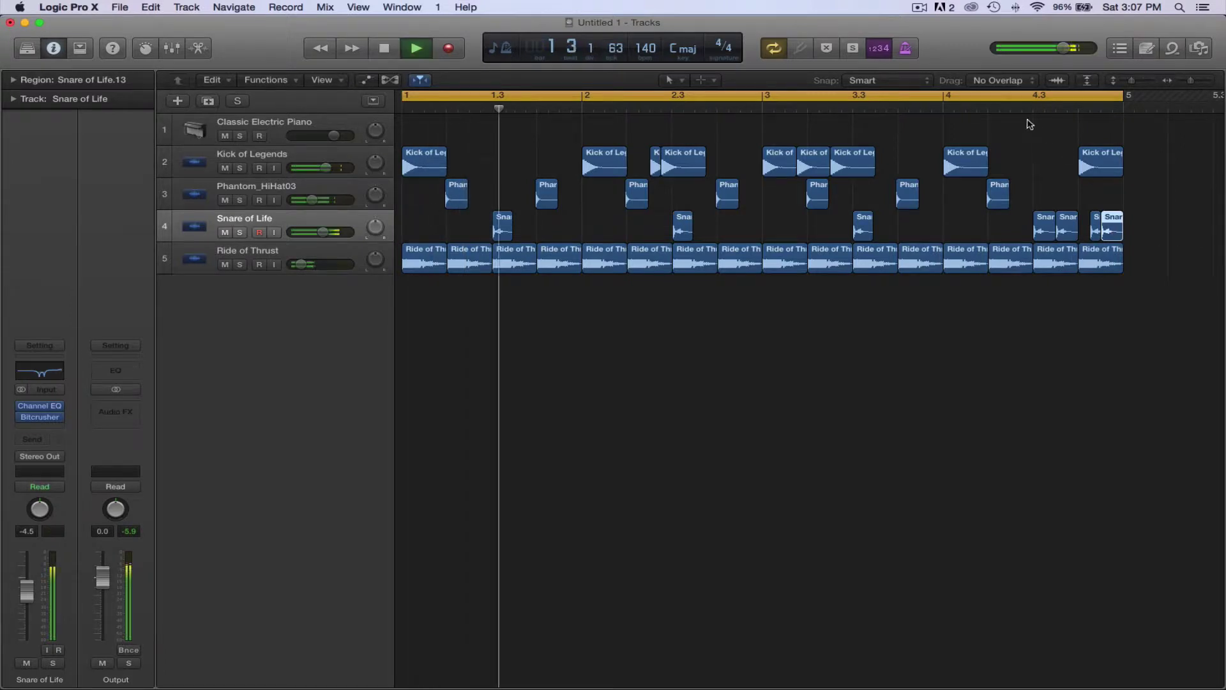
click(945, 109)
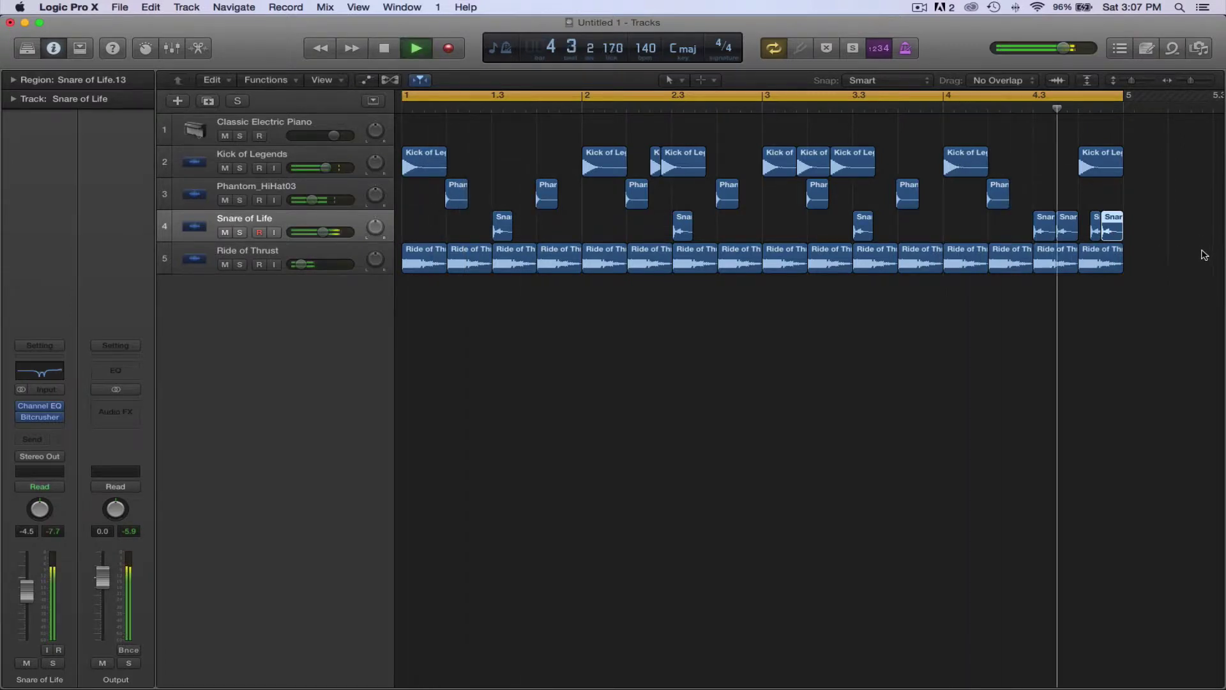
key(space)
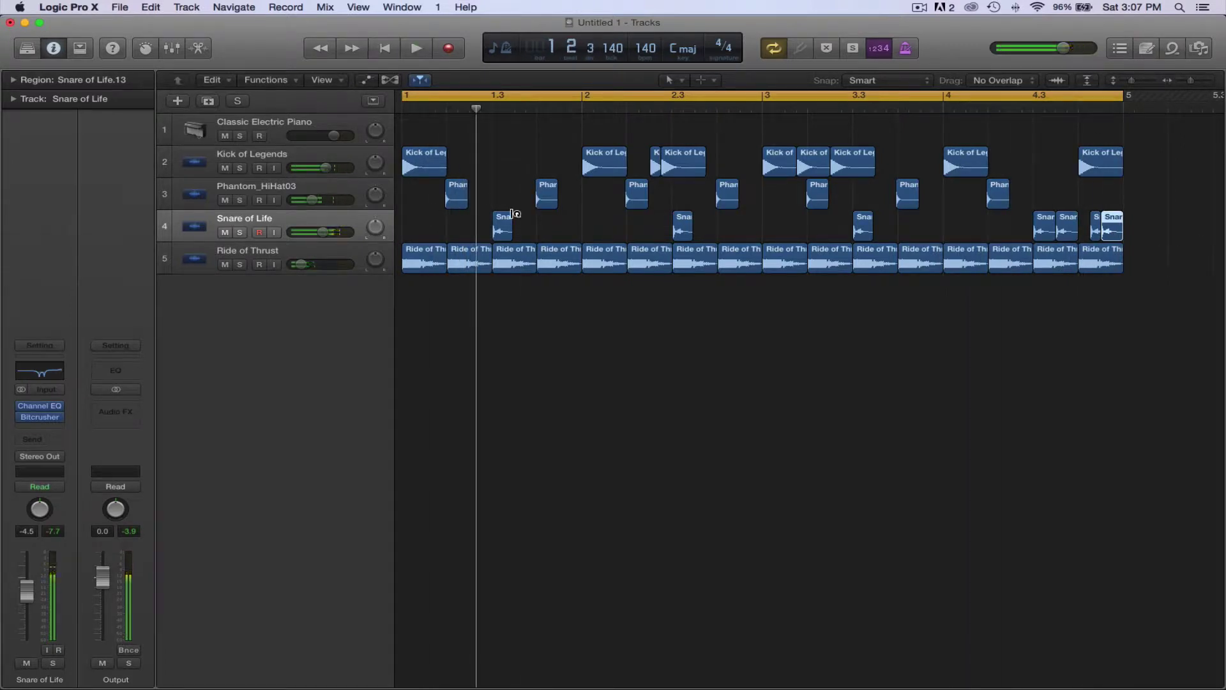
Group the kick, hi-hat, snare and ride tracks into a summing track stack and name it Drums
click(295, 159)
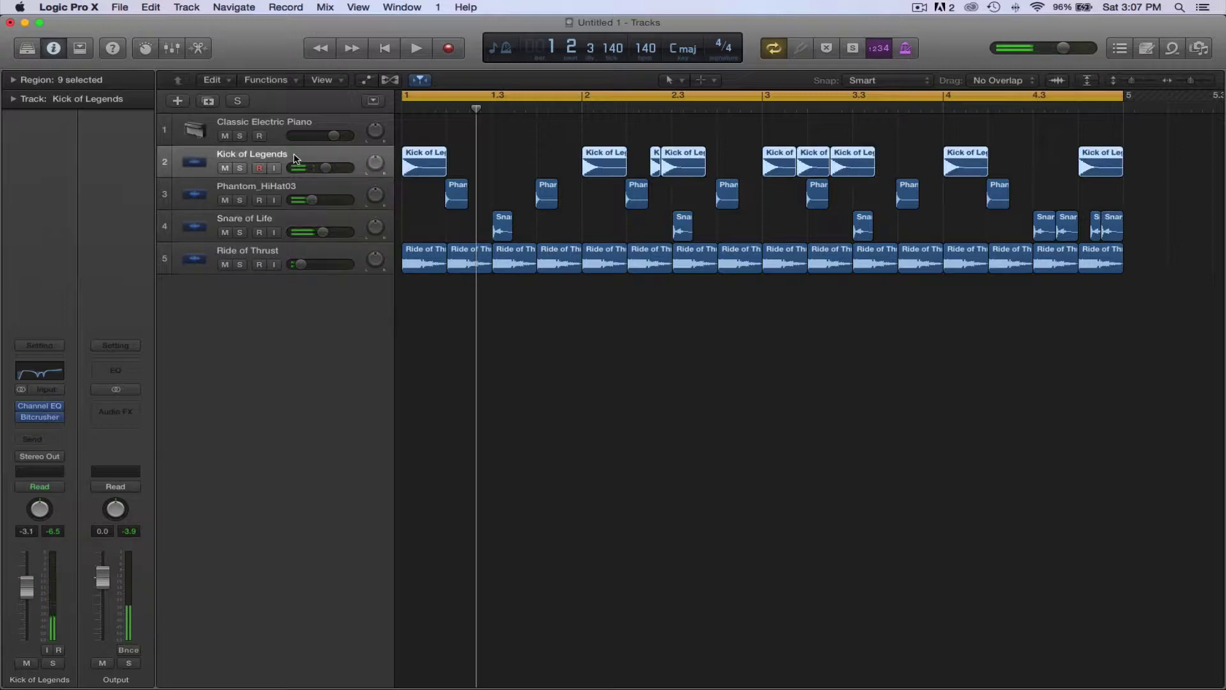
shift+click(306, 255)
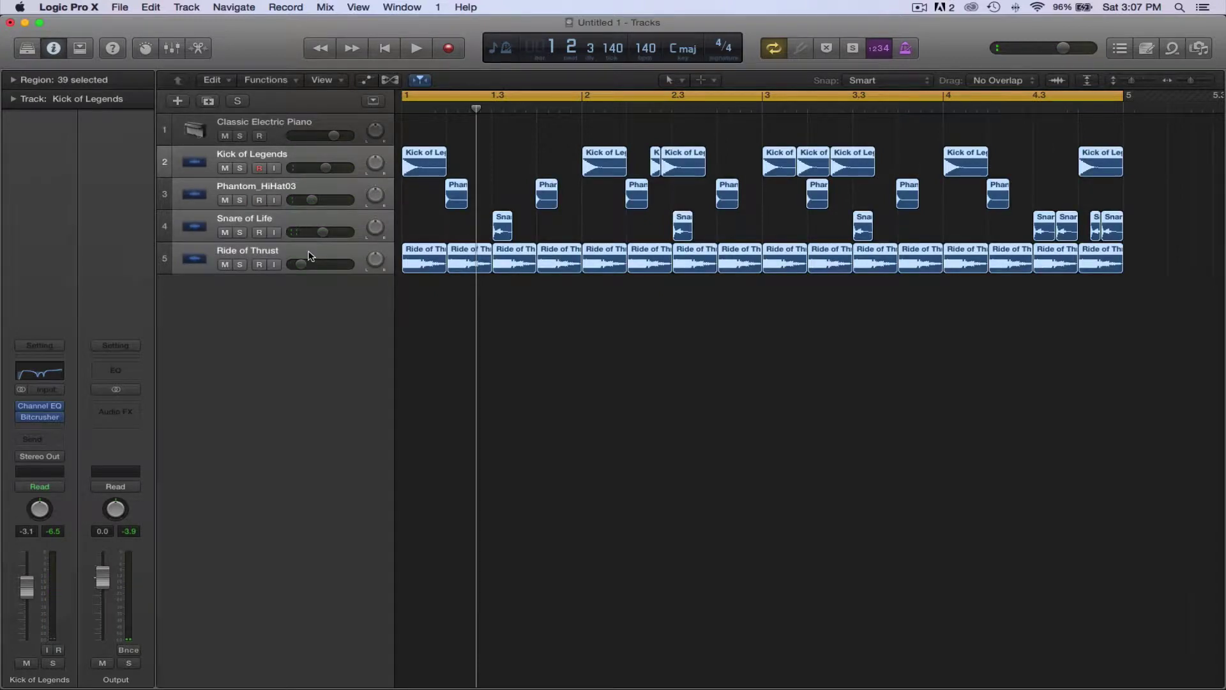
key(super+shift+d)
click(725, 129)
double_click(245, 153)
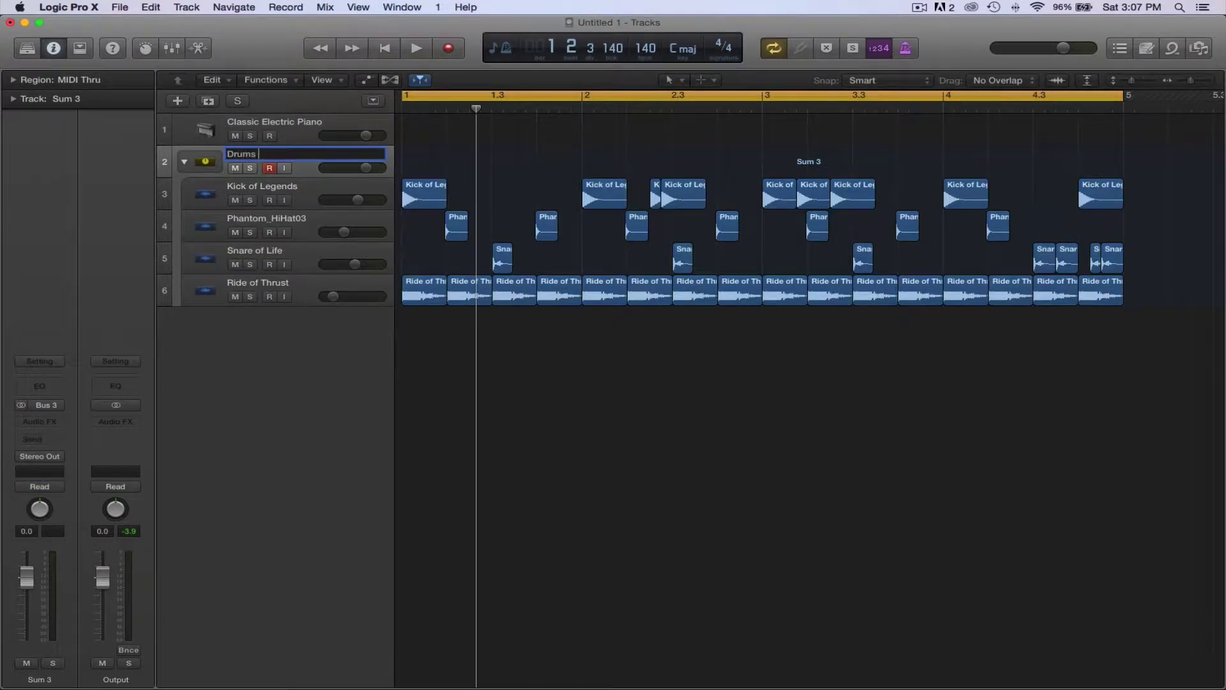
text(Drums)
key(Return)
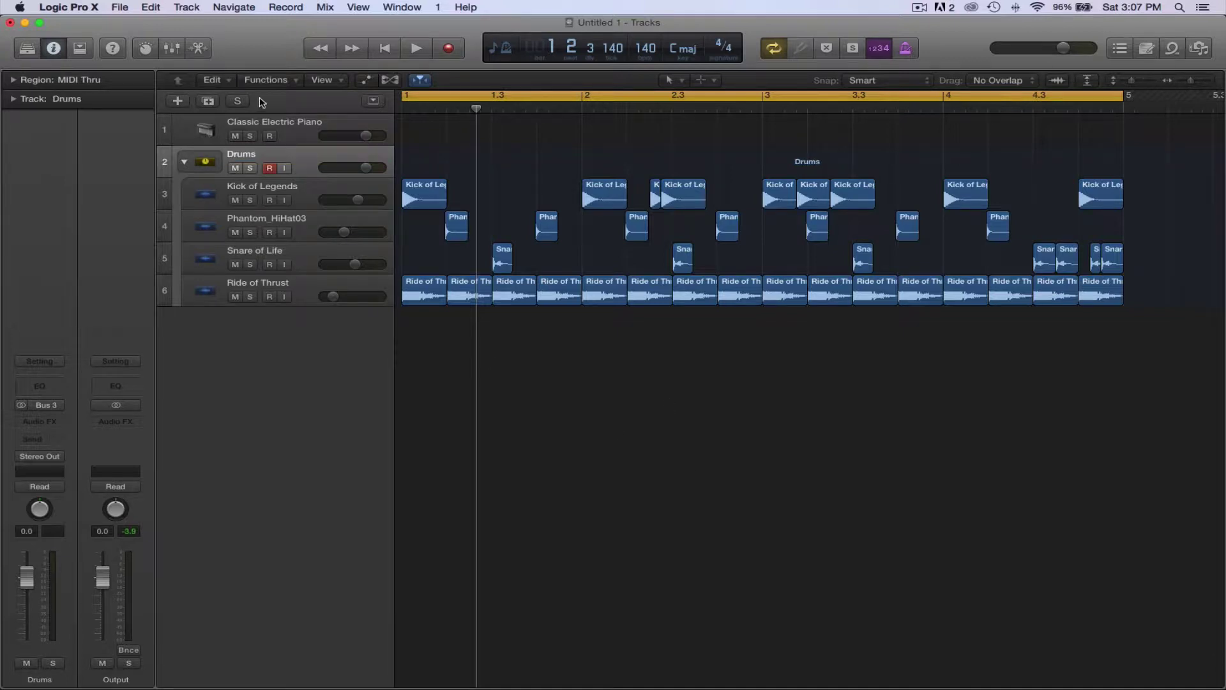
Replace the Classic Electric Piano track's instrument with Native Instruments Massive
click(308, 131)
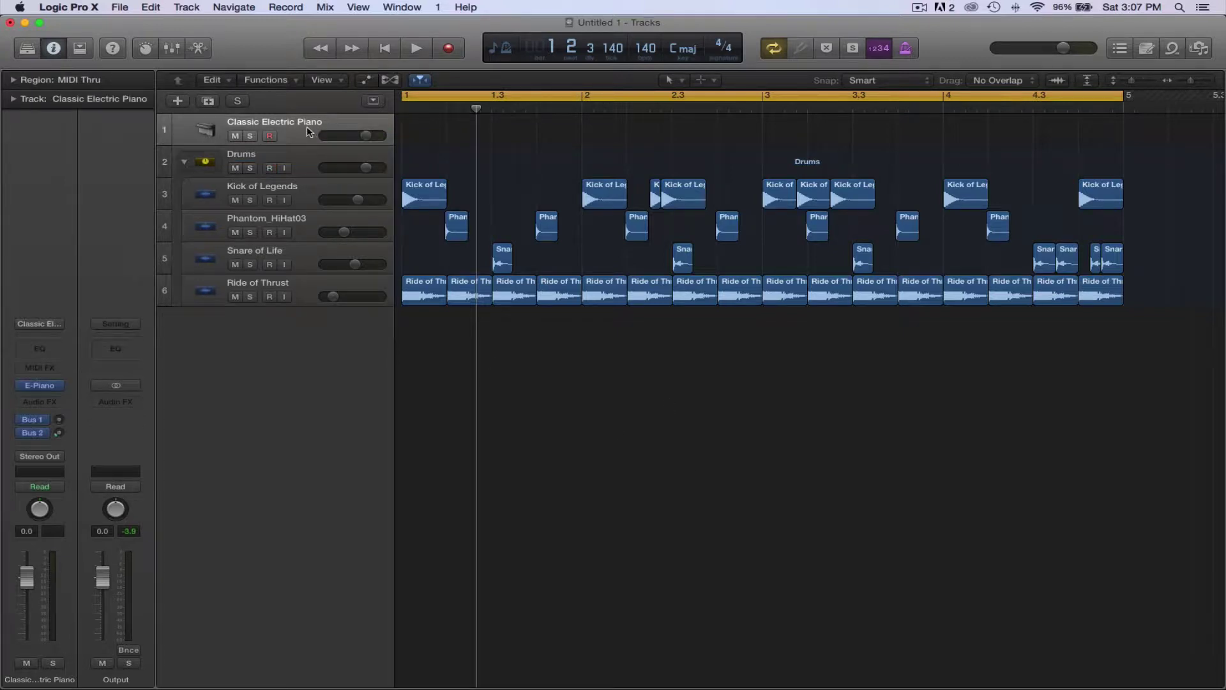
click(59, 387)
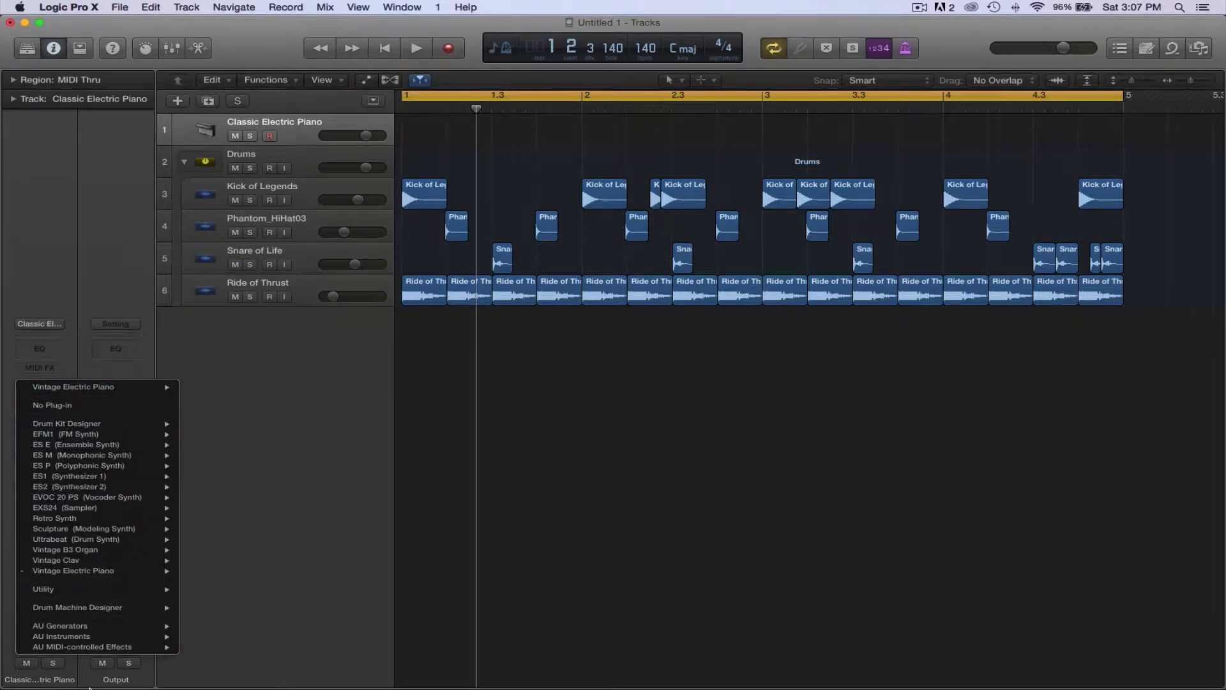
mouse_move(73, 637)
mouse_move(231, 647)
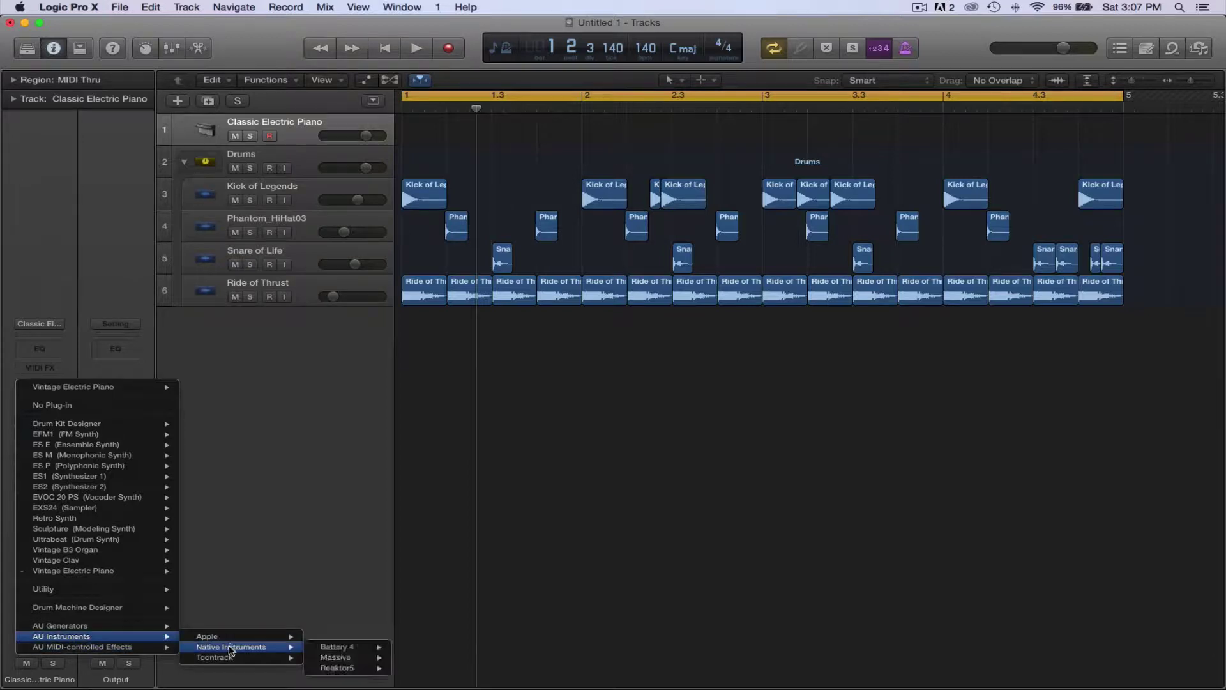
click(358, 658)
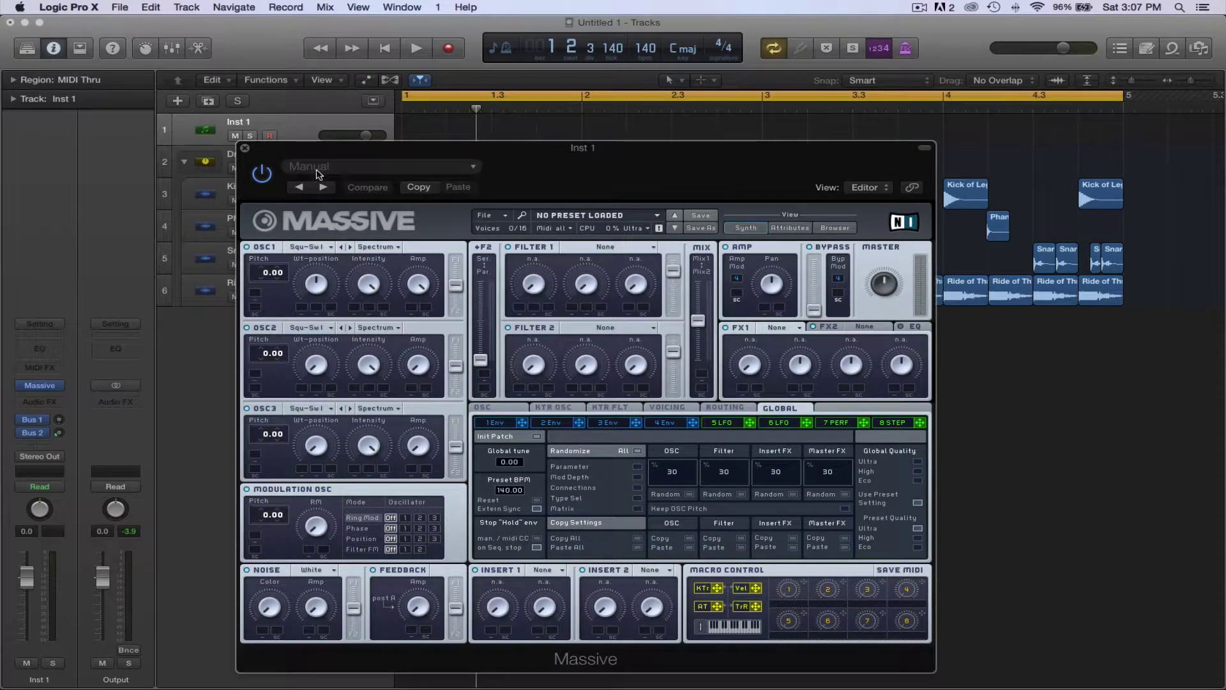
Load the Growl (High End) setting in Massive
click(297, 167)
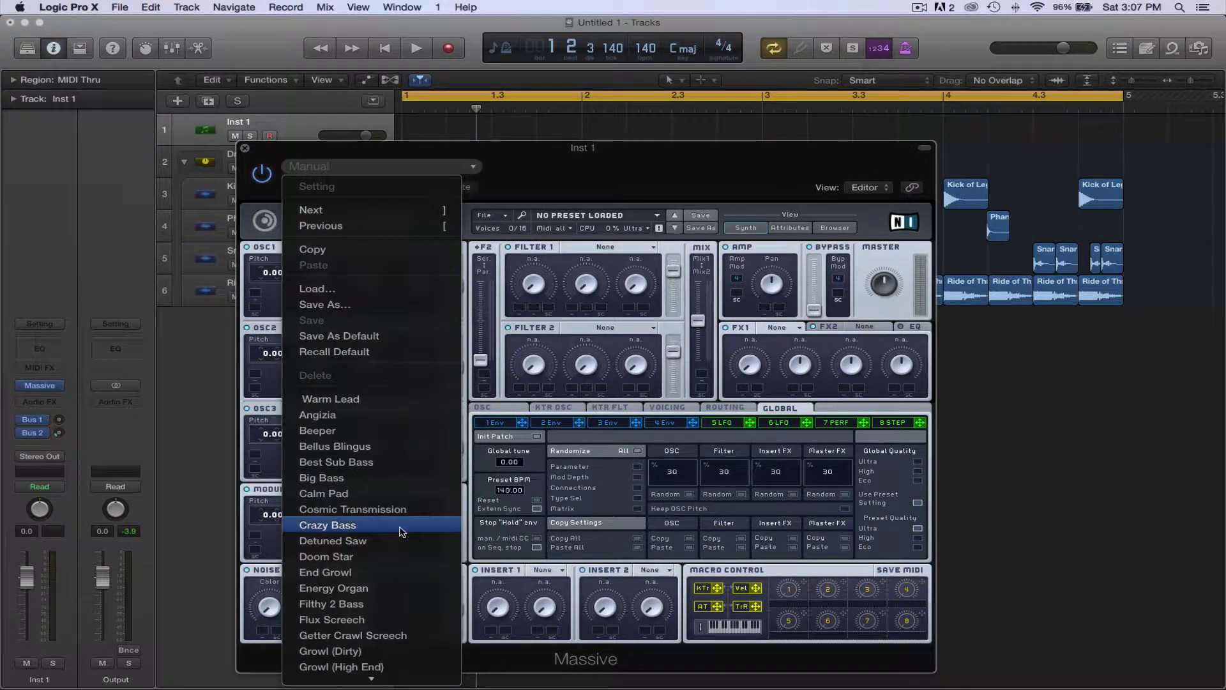
scroll(403, 529, down, 10)
scroll(402, 532, up, 5)
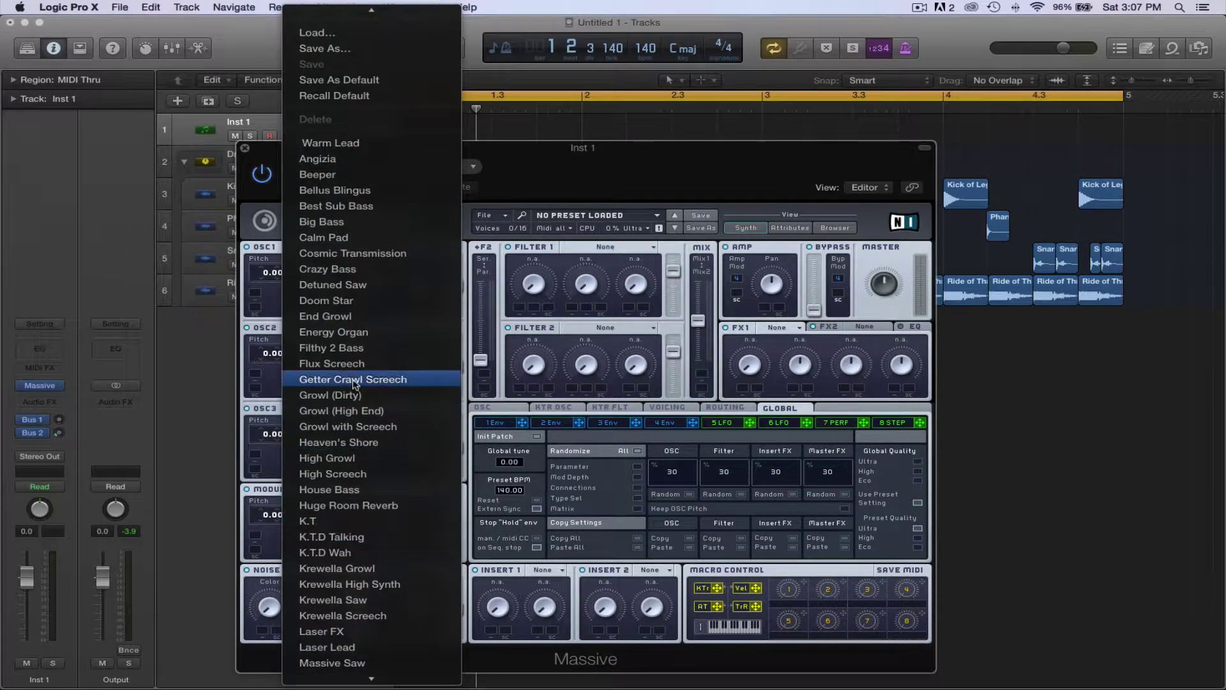
click(383, 397)
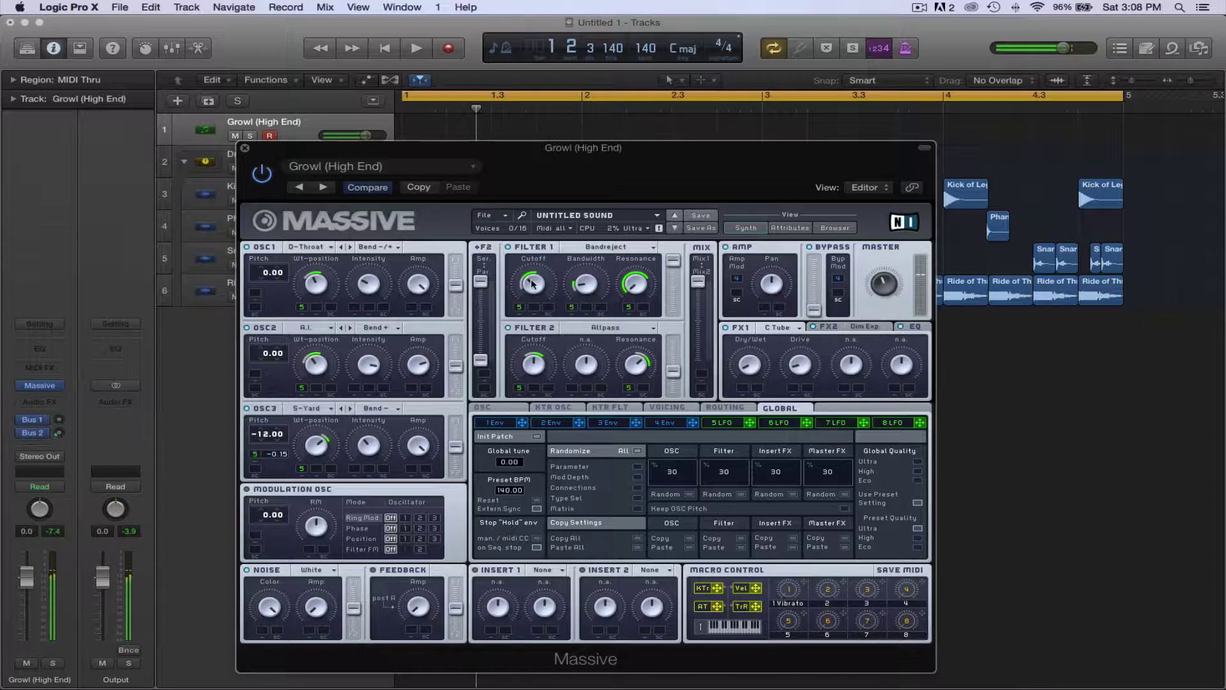
Lower the Filter 1 cutoff in Massive and tweak OSC3's wavetable position
drag(534, 284, 536, 294)
mouse_move(312, 444)
mouse_down()
mouse_move(316, 486)
mouse_move(313, 455)
mouse_up()
mouse_move(313, 451)
mouse_down()
mouse_move(317, 494)
mouse_move(314, 450)
mouse_up()
Switch LFO 5's upper curve to a falling sawtooth and close Massive
click(723, 423)
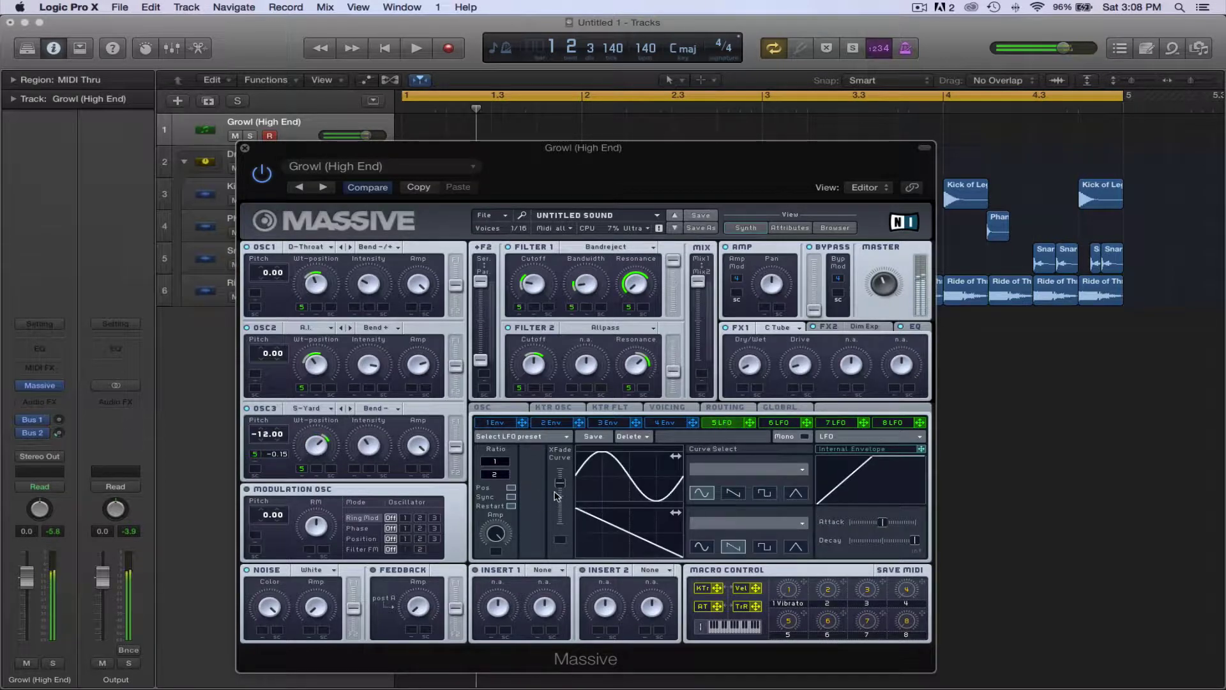
click(729, 495)
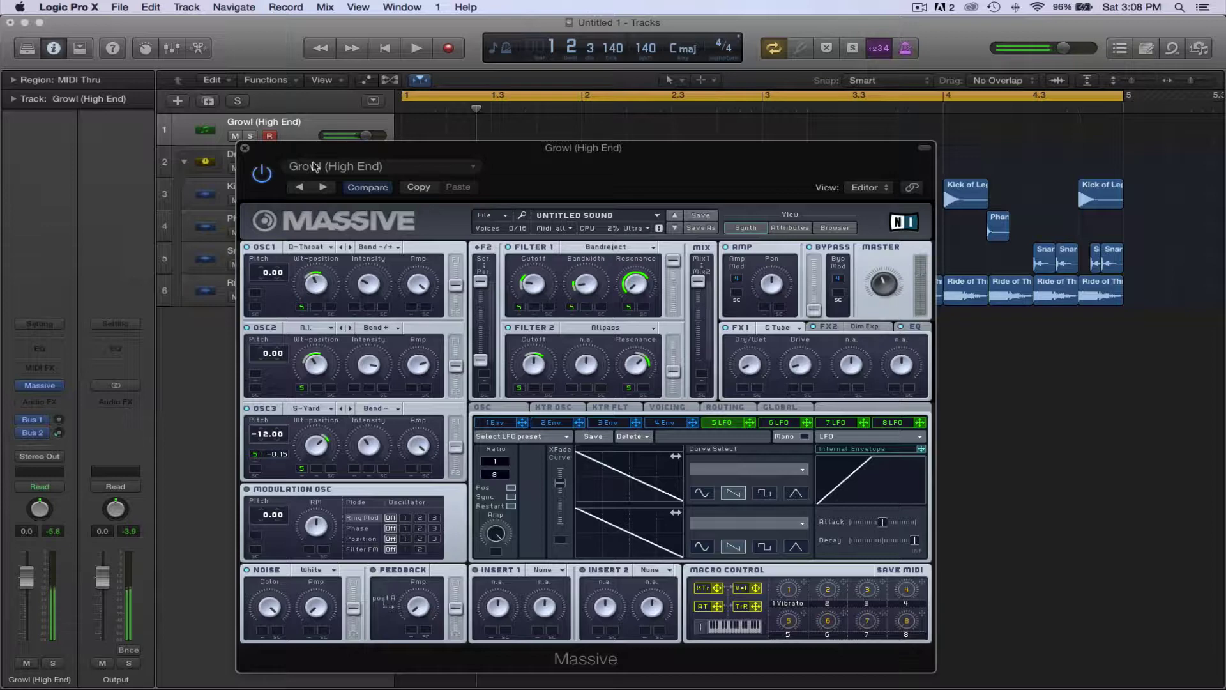
click(244, 148)
Create an empty one-bar MIDI region at bar 1 on the Growl (High End) track and open it in the Piano Roll
drag(476, 110, 403, 120)
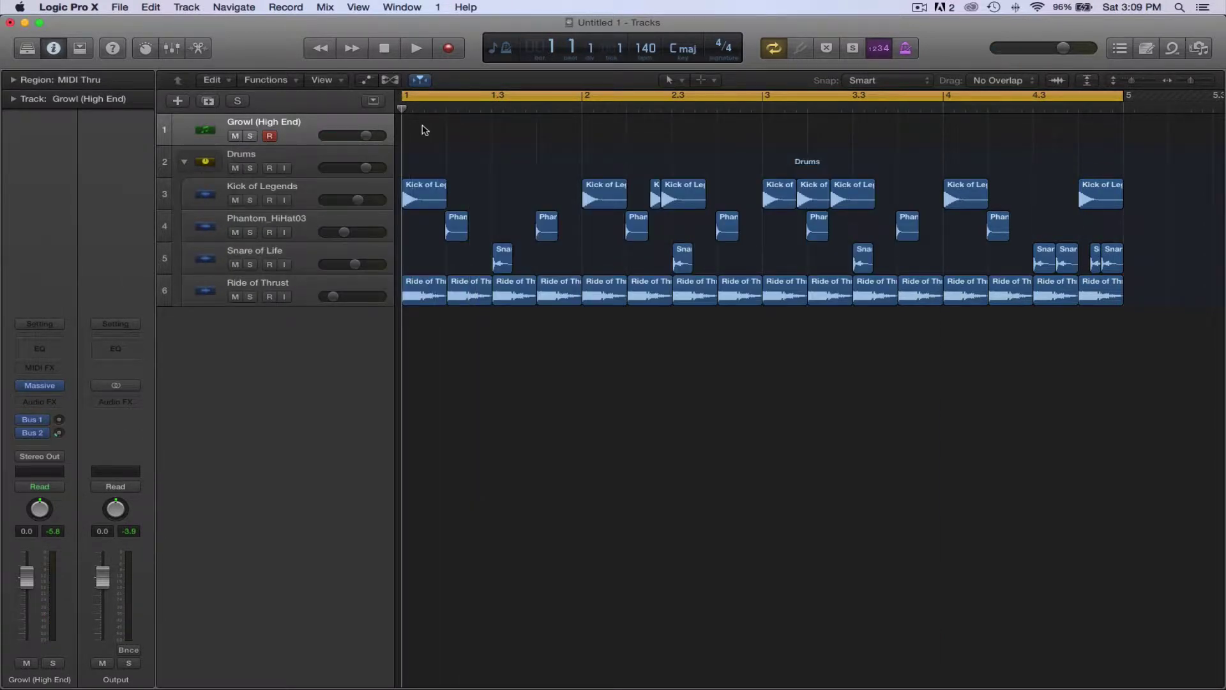
right_click(421, 131)
click(439, 131)
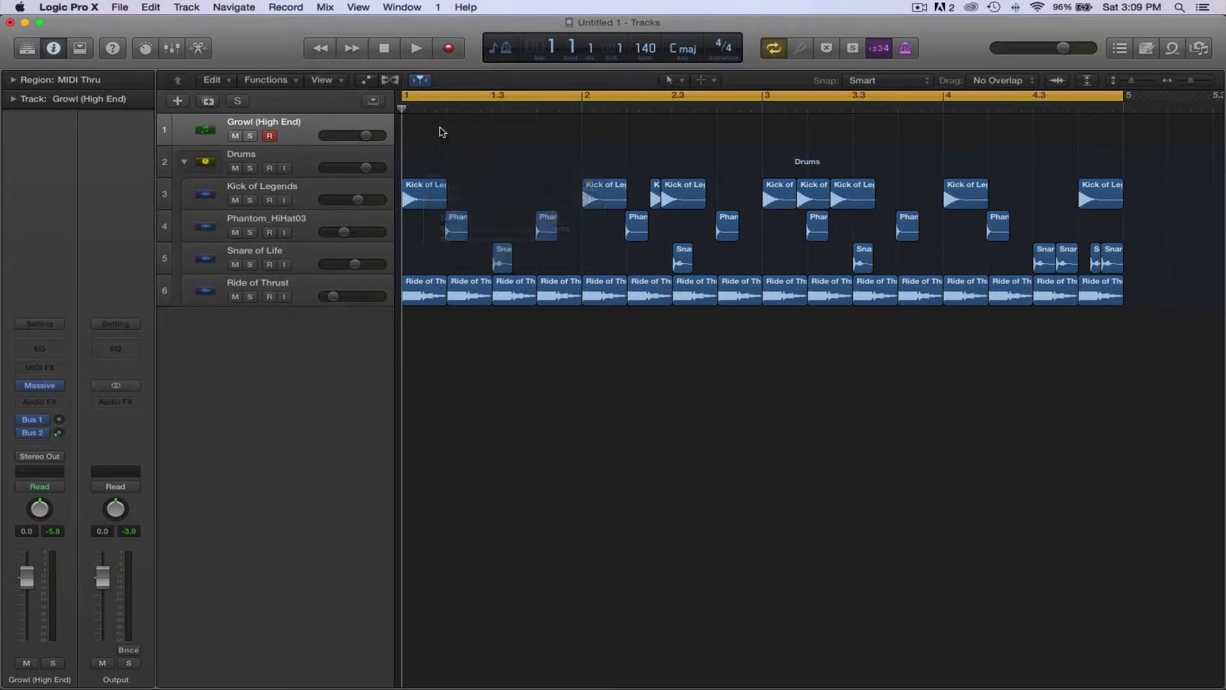
double_click(438, 130)
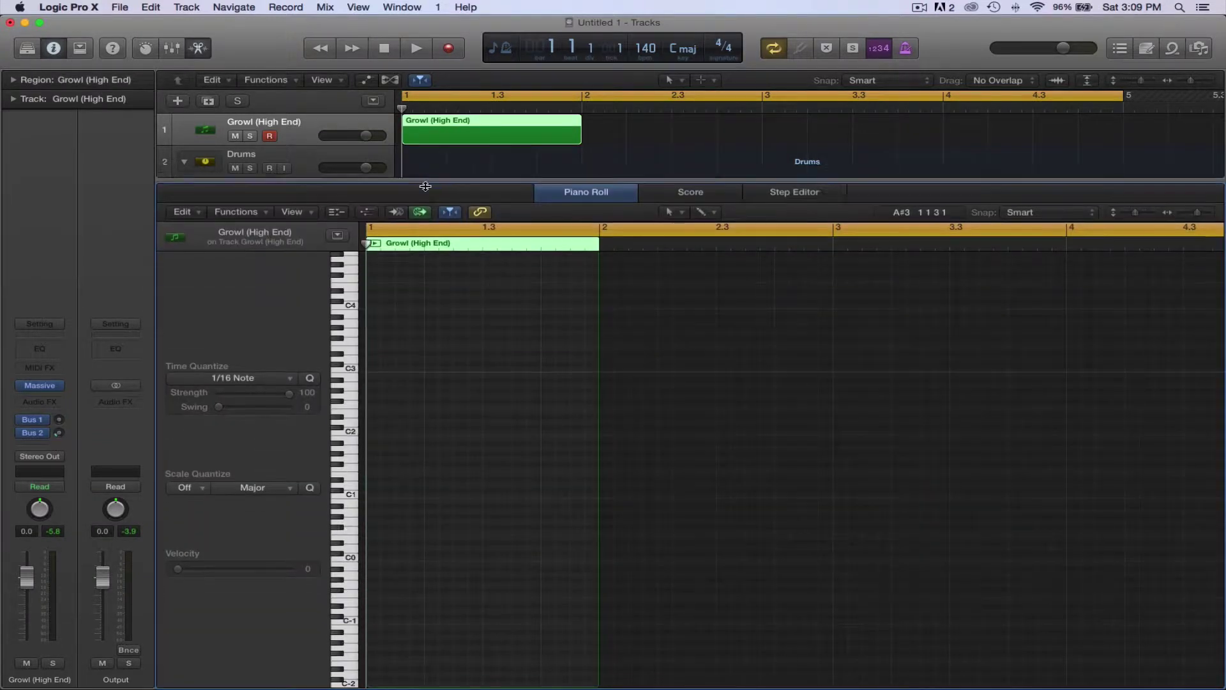
Audition low keys around A#1, and add an A#1 note about half a beat long at the start of bar 1
click(341, 453)
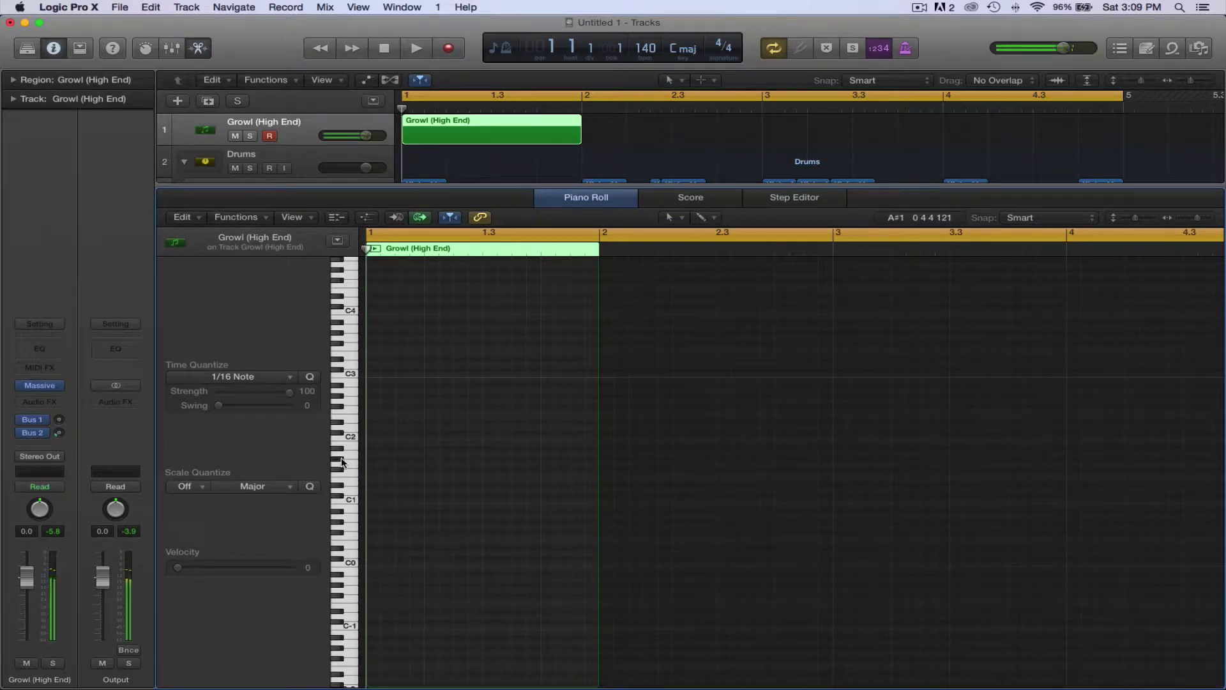
click(341, 458)
click(346, 458)
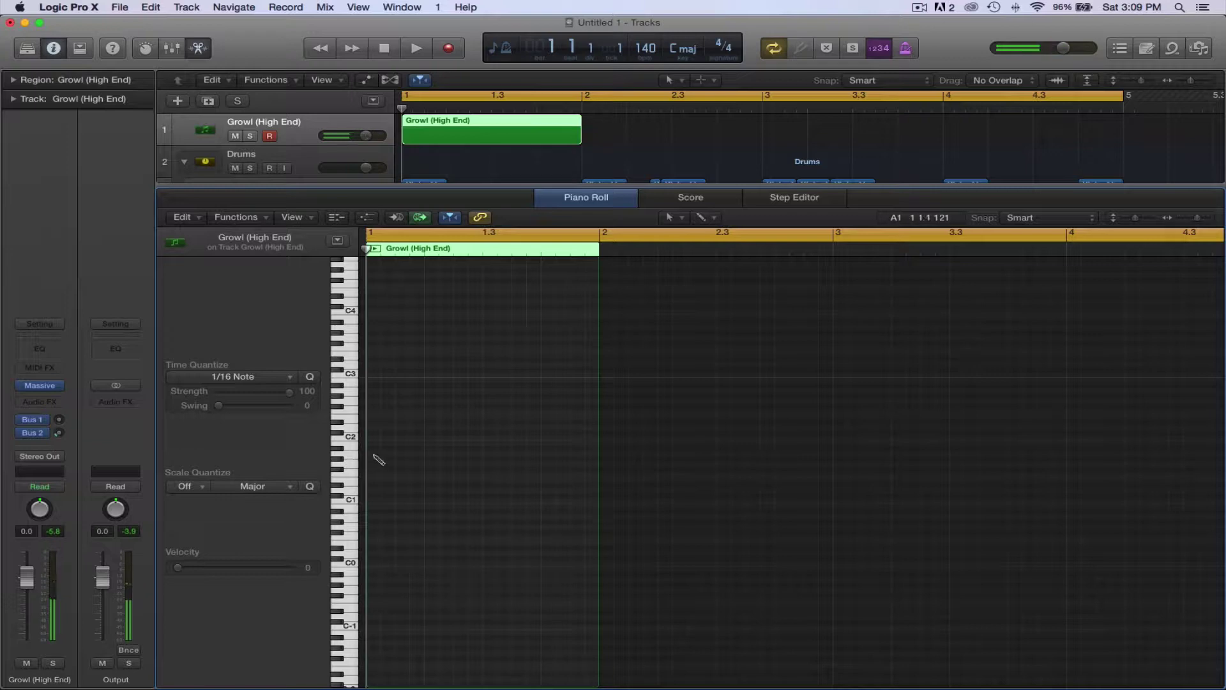
click(372, 447)
mouse_move(387, 448)
mouse_down()
mouse_move(405, 447)
mouse_move(391, 451)
mouse_up()
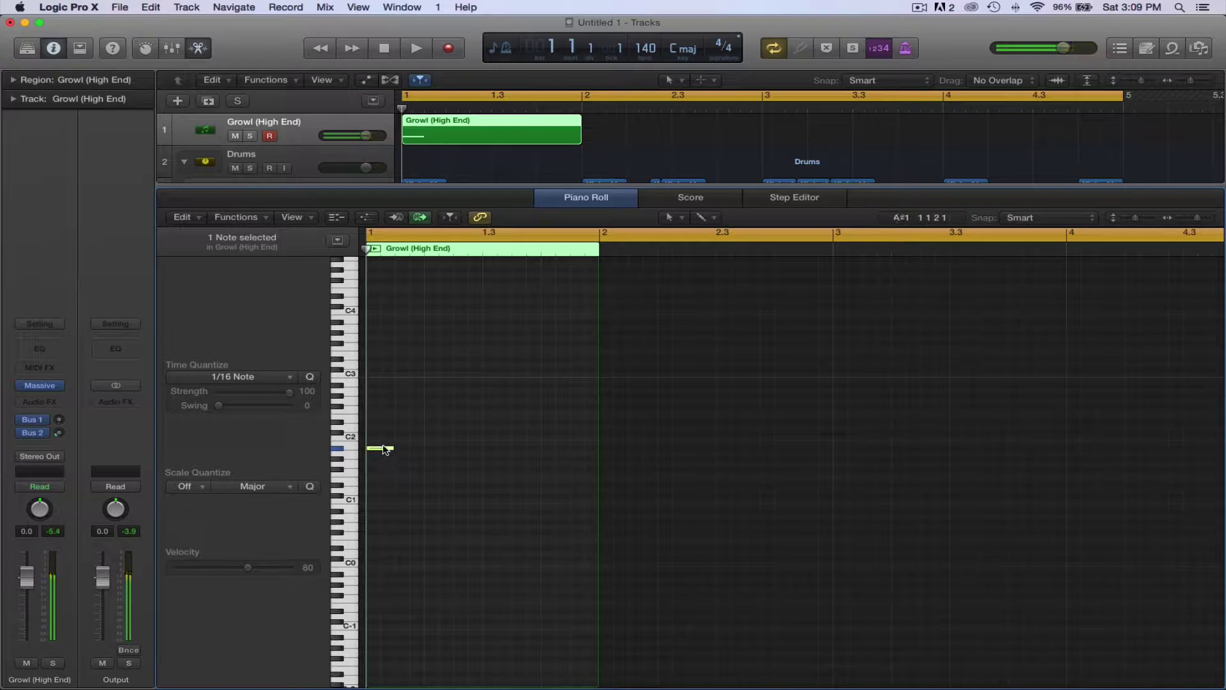
mouse_move(383, 453)
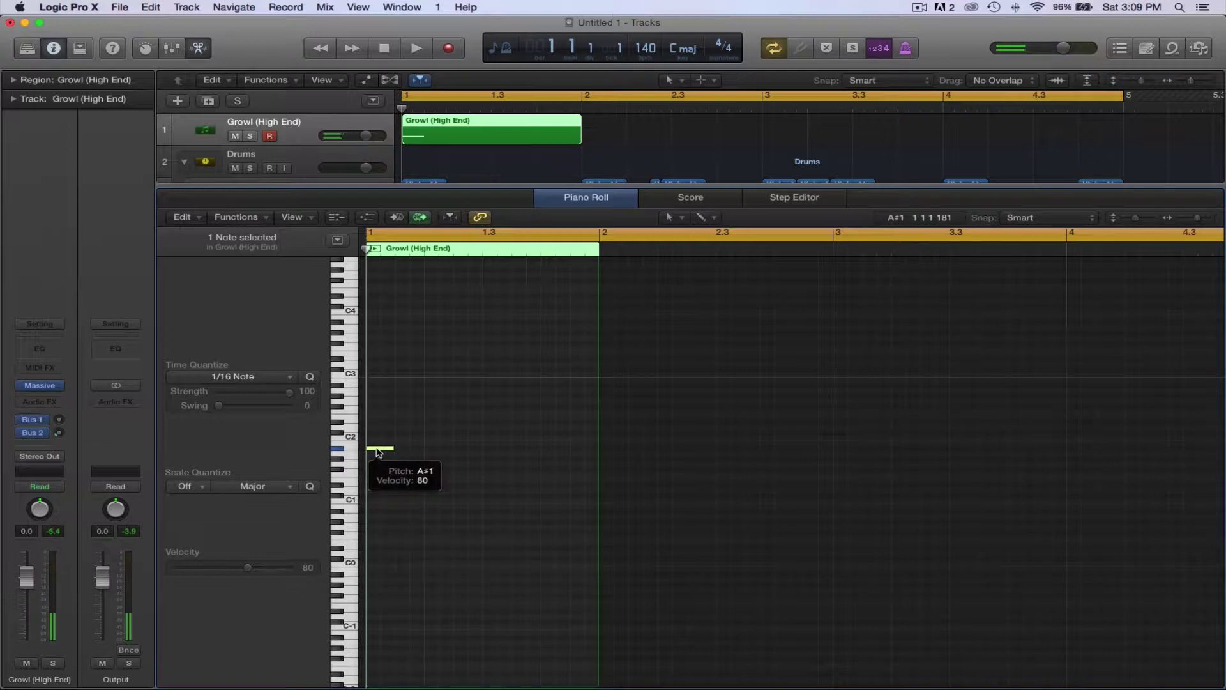
Add a G1 note directly after the A#1 note, extend it to beat 3, and play the two notes back
super+click(413, 471)
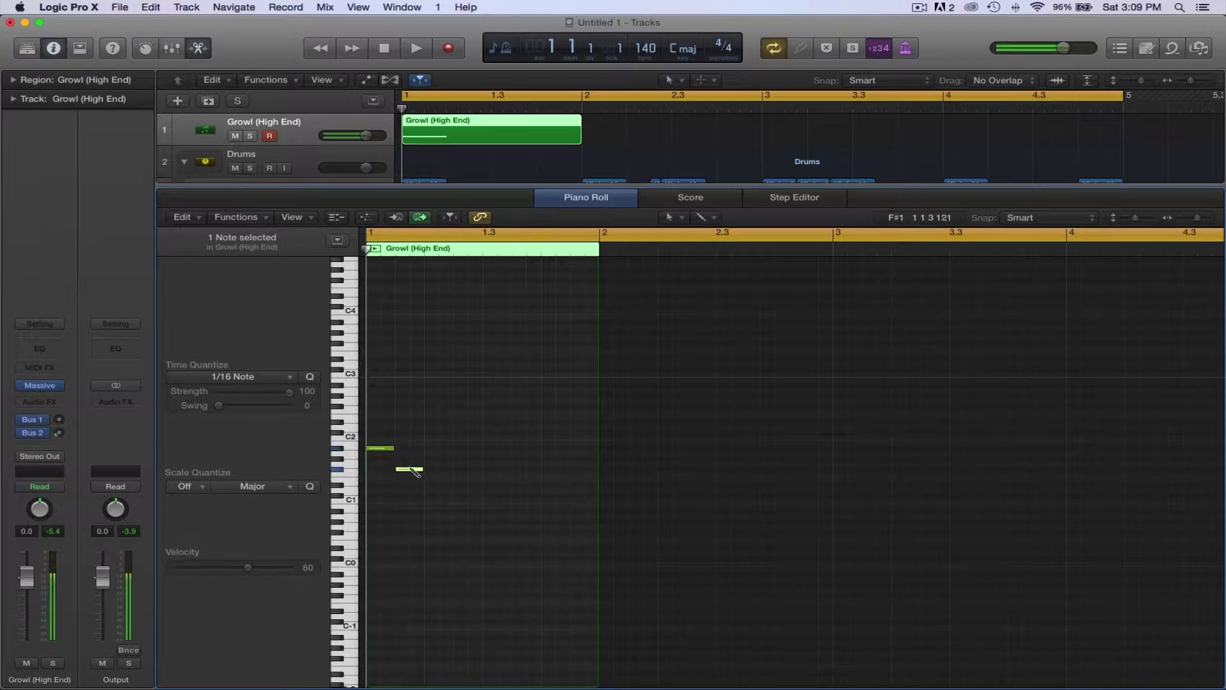
drag(416, 471, 474, 468)
key(space)
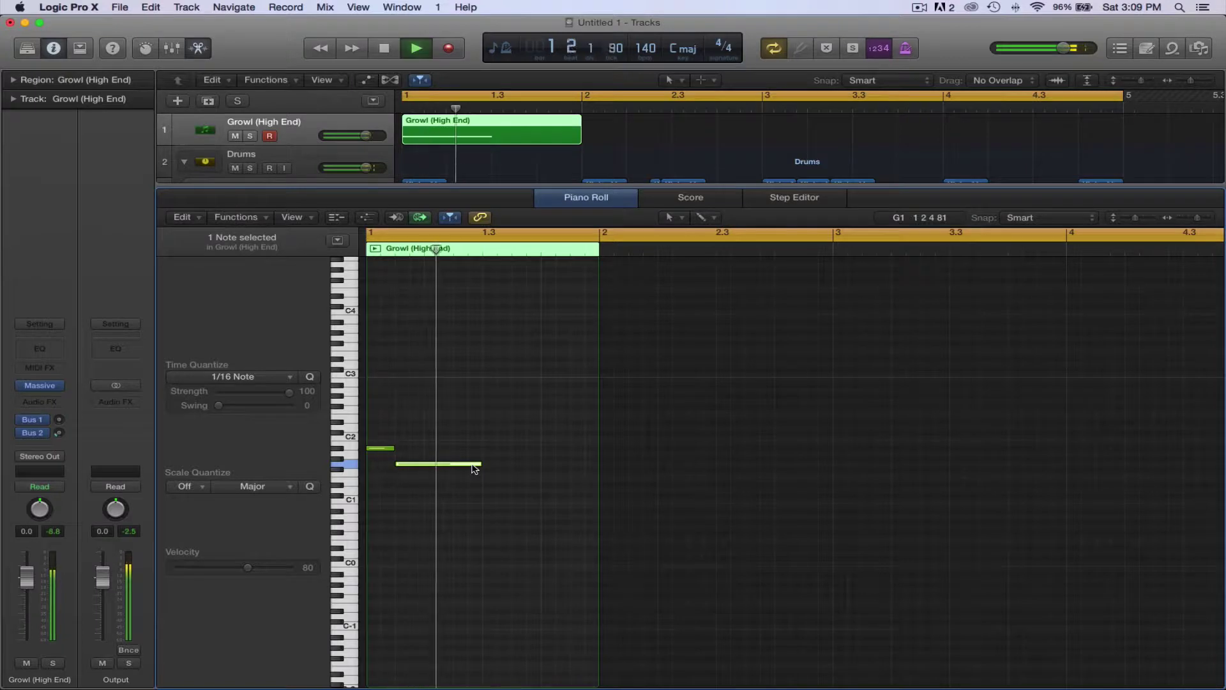
key(space)
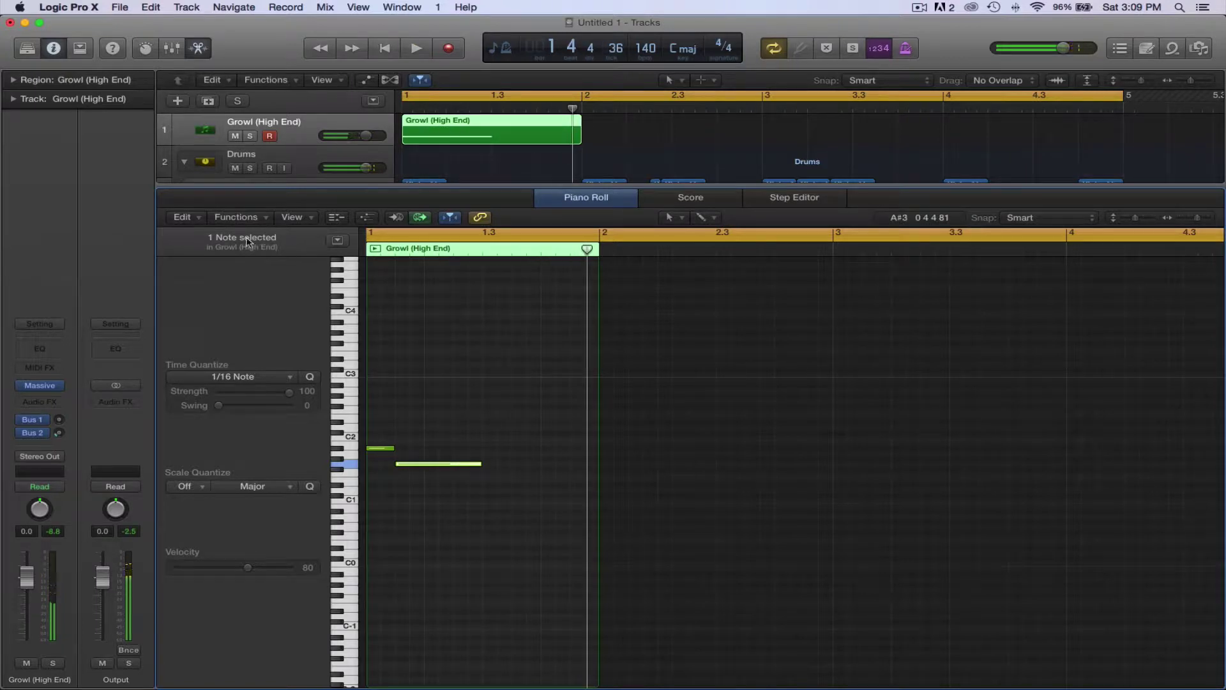
Display the Pitch Bend MIDI Draw lane and add points at value 0 at the region start and the G1 note's start
click(309, 220)
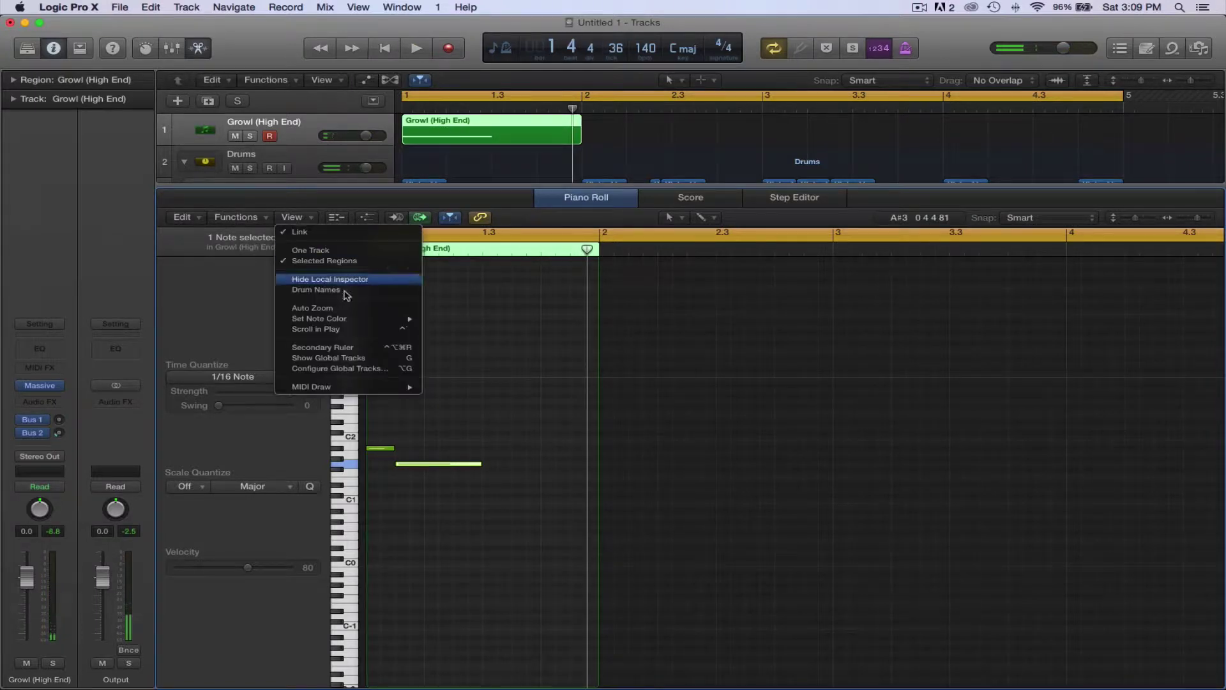
mouse_move(351, 388)
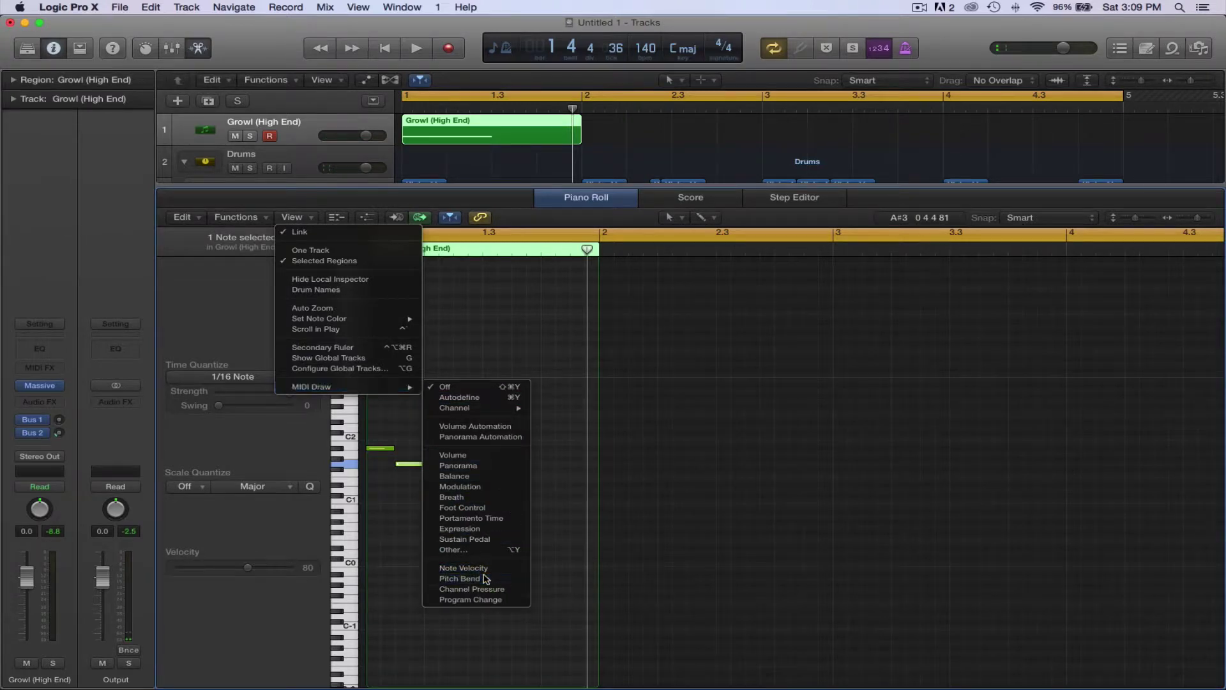
click(486, 578)
scroll(456, 404, down, 3)
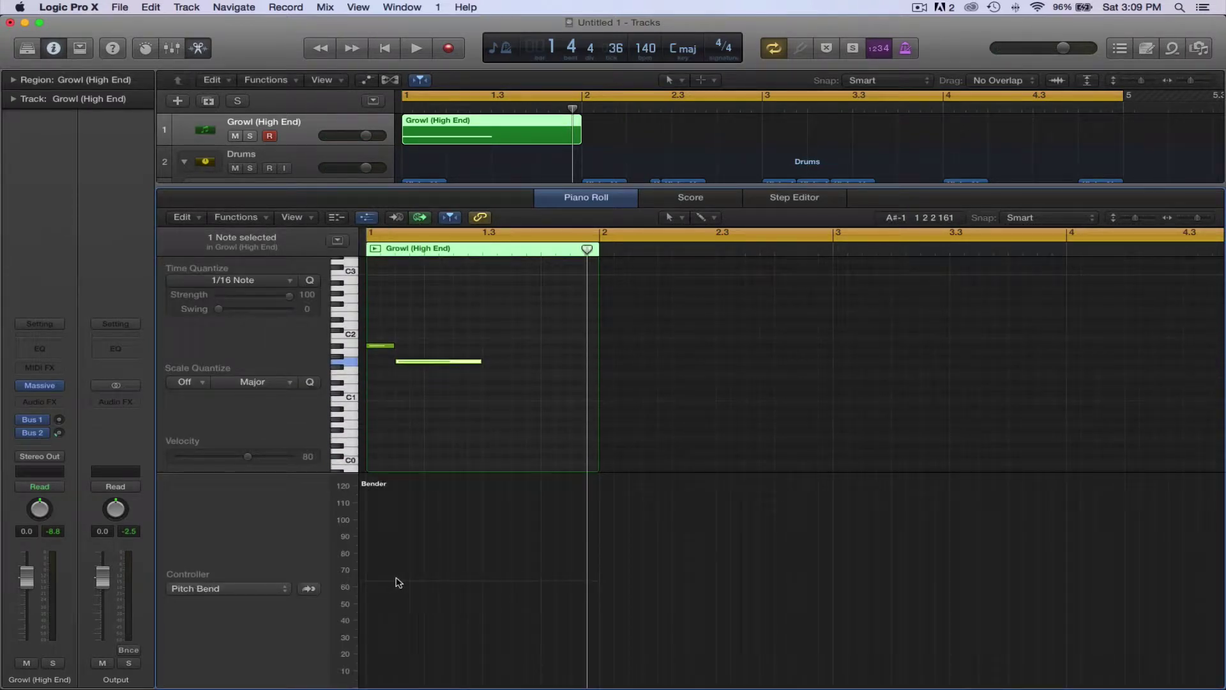
click(366, 580)
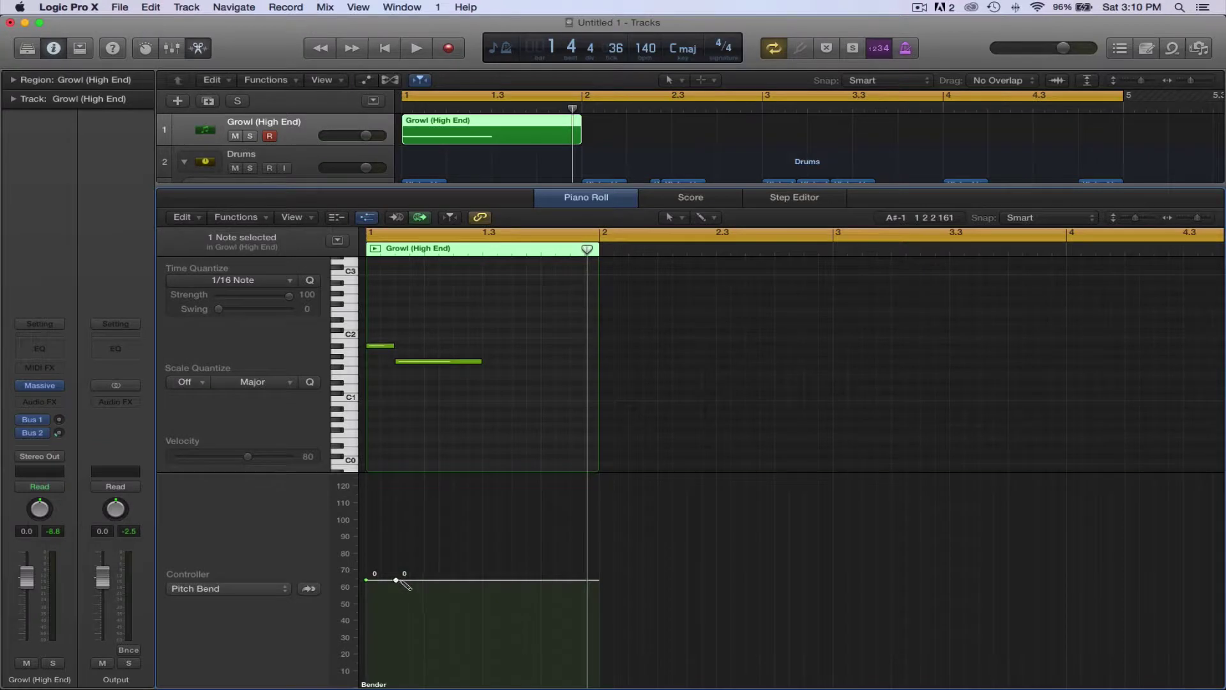
click(410, 581)
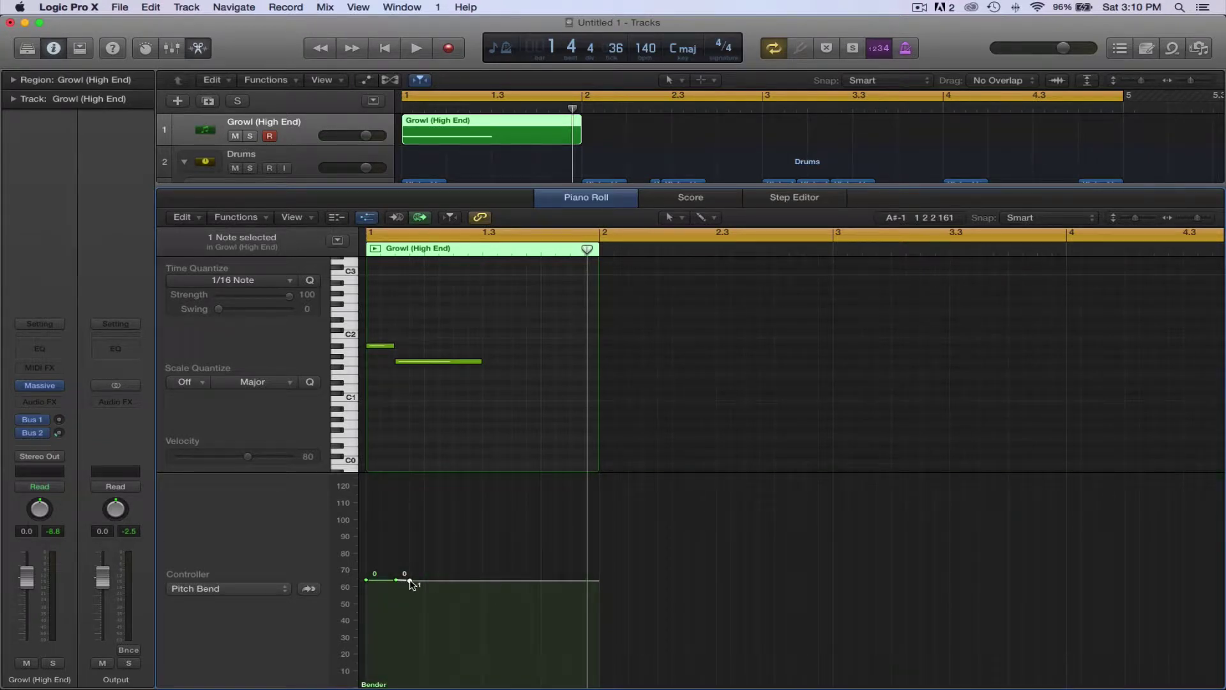
mouse_move(410, 580)
mouse_down()
mouse_move(396, 579)
mouse_move(411, 587)
mouse_up()
key(Delete)
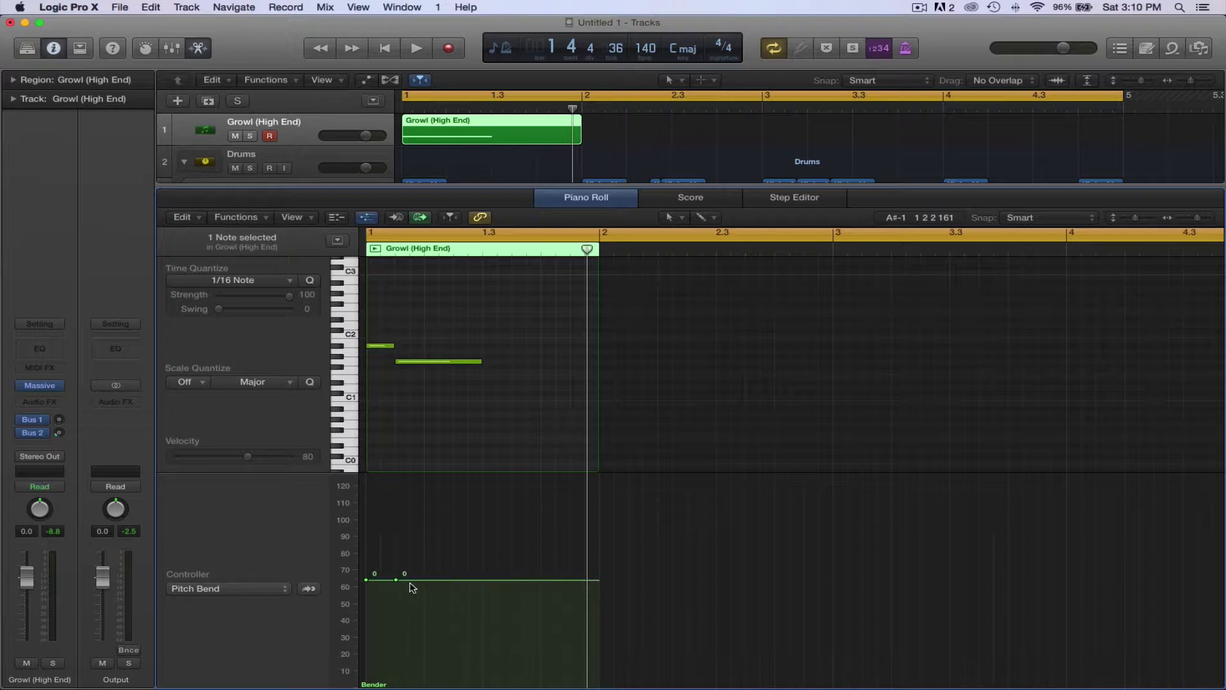
Shape a pitch bend dip to -63 at the G1 note's start, rising to 0 at beat 2, with another 0 point near the note's end
click(402, 582)
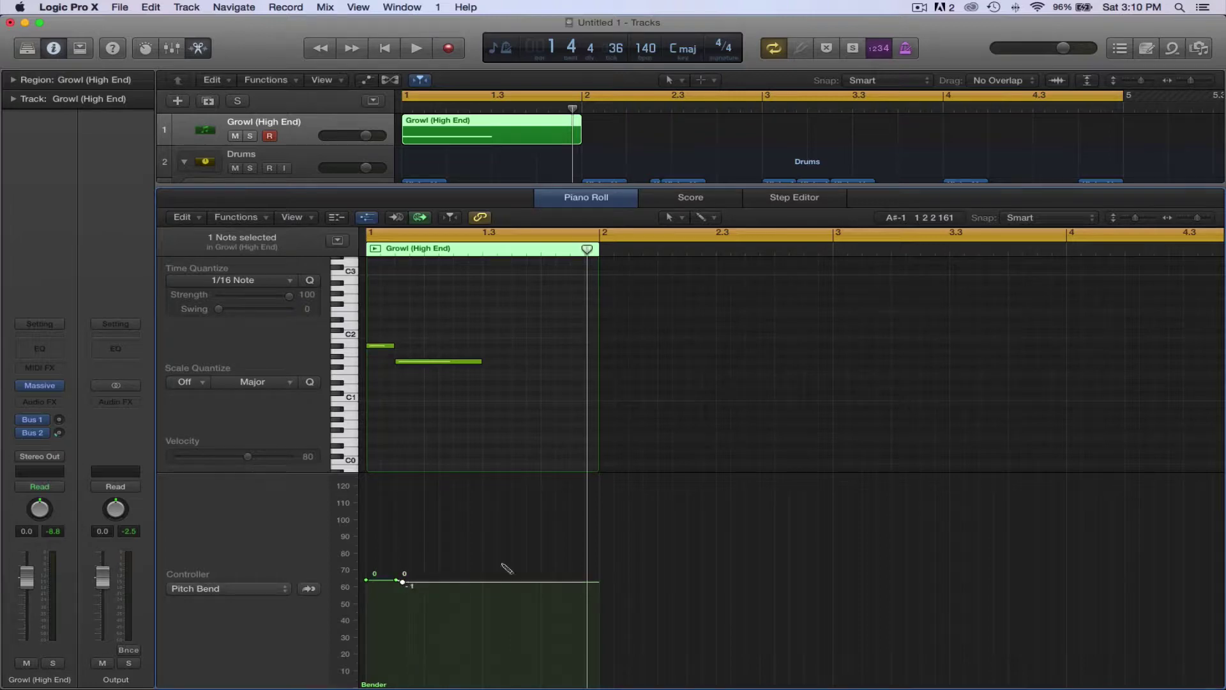
drag(1201, 217, 1206, 217)
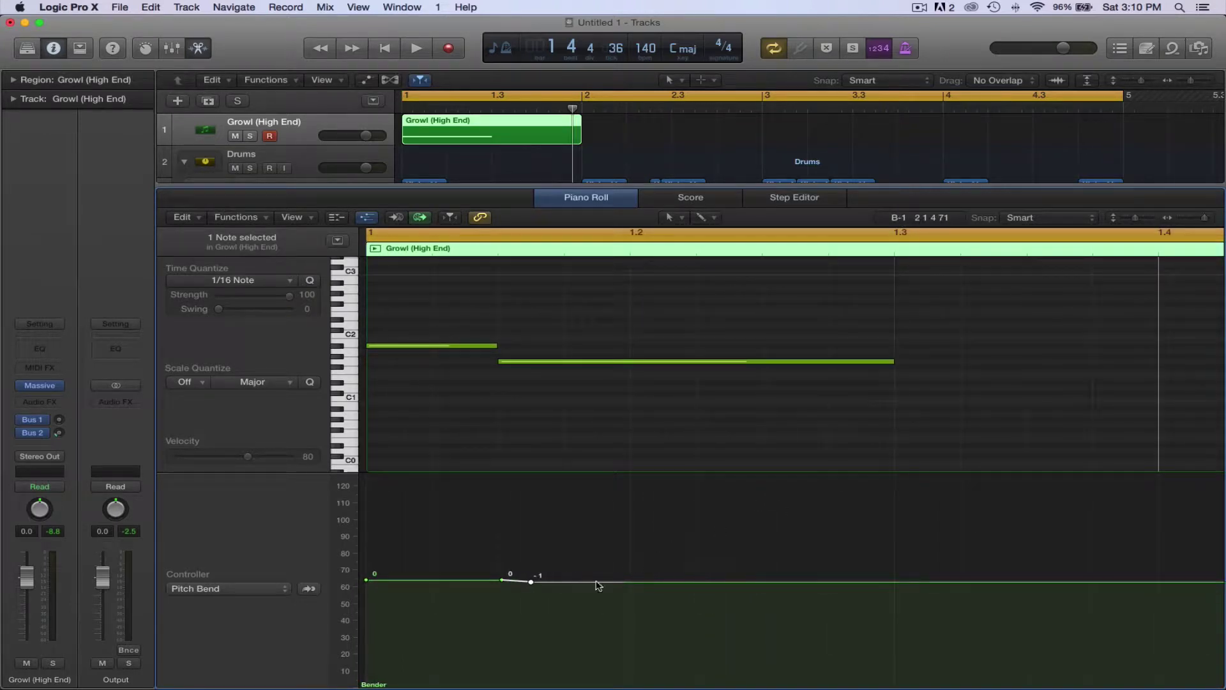
drag(532, 582, 500, 583)
click(491, 581)
drag(500, 581, 499, 658)
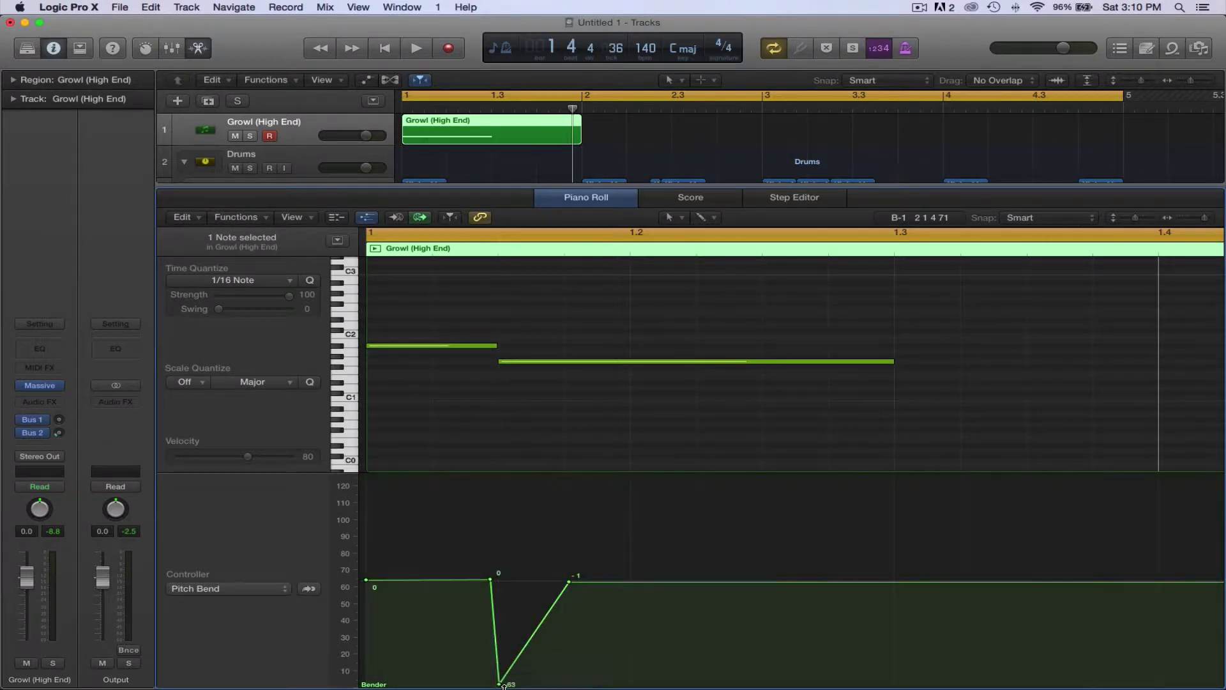
key(space)
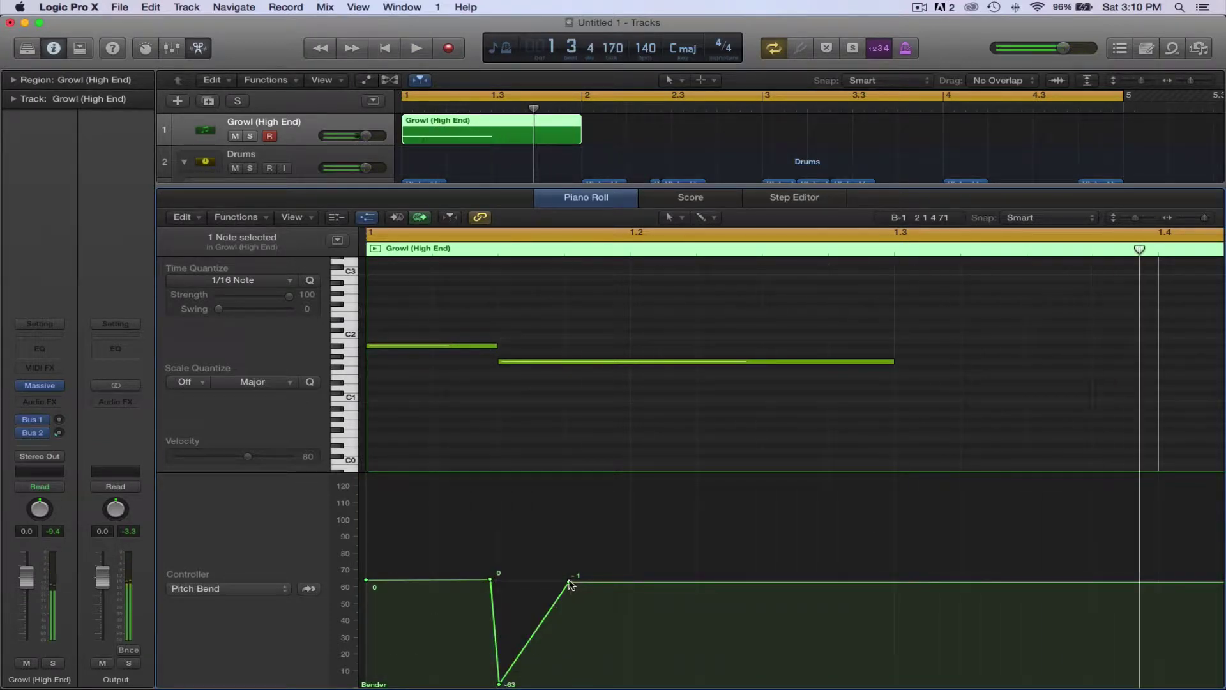
drag(571, 583, 632, 580)
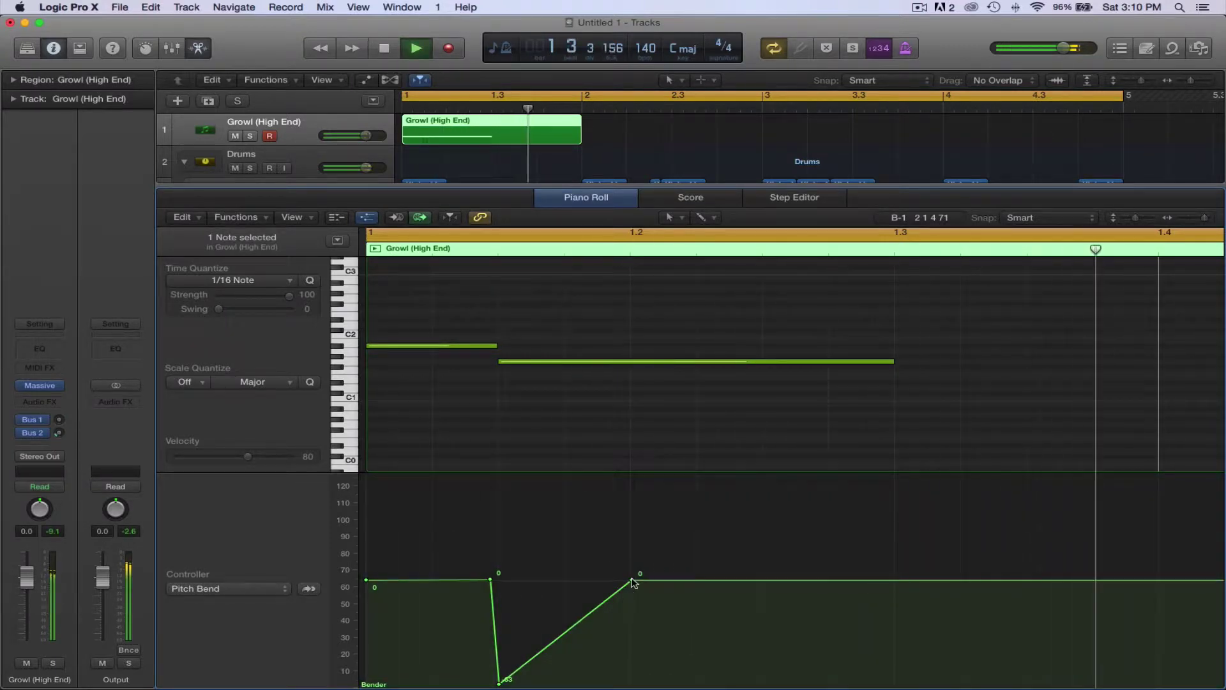
click(828, 579)
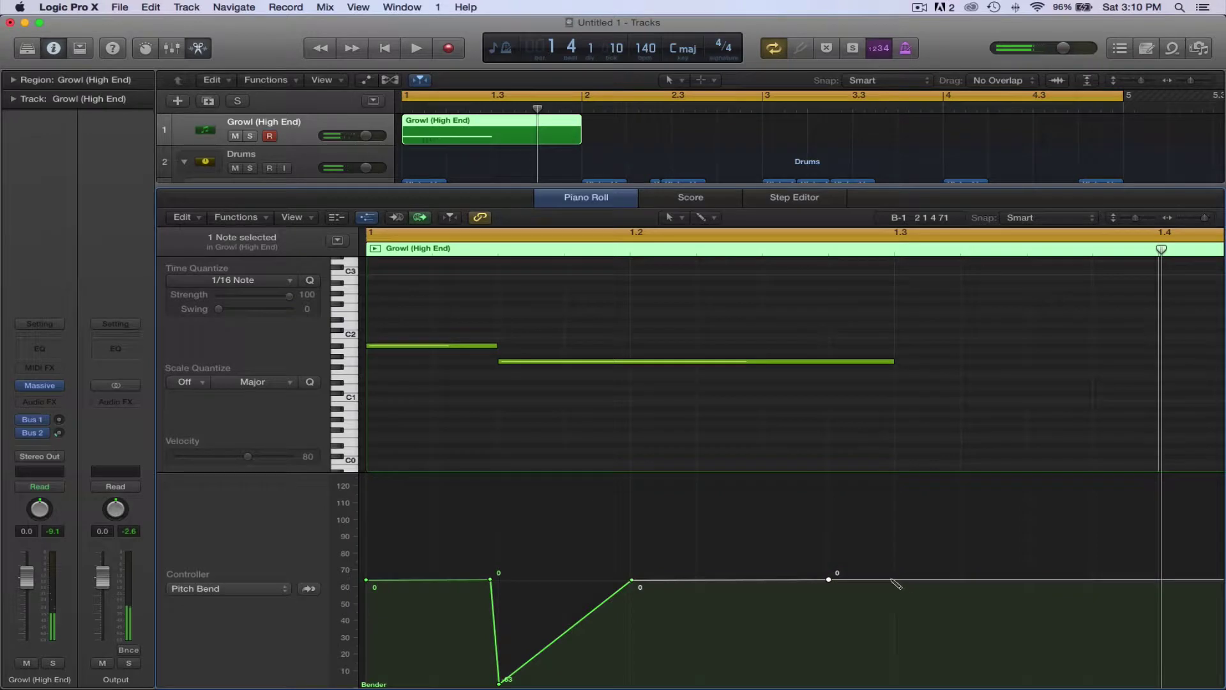
Try a pitch bend rise to 62 at the end of the G1 note and audition it
drag(893, 581, 894, 477)
key(space)
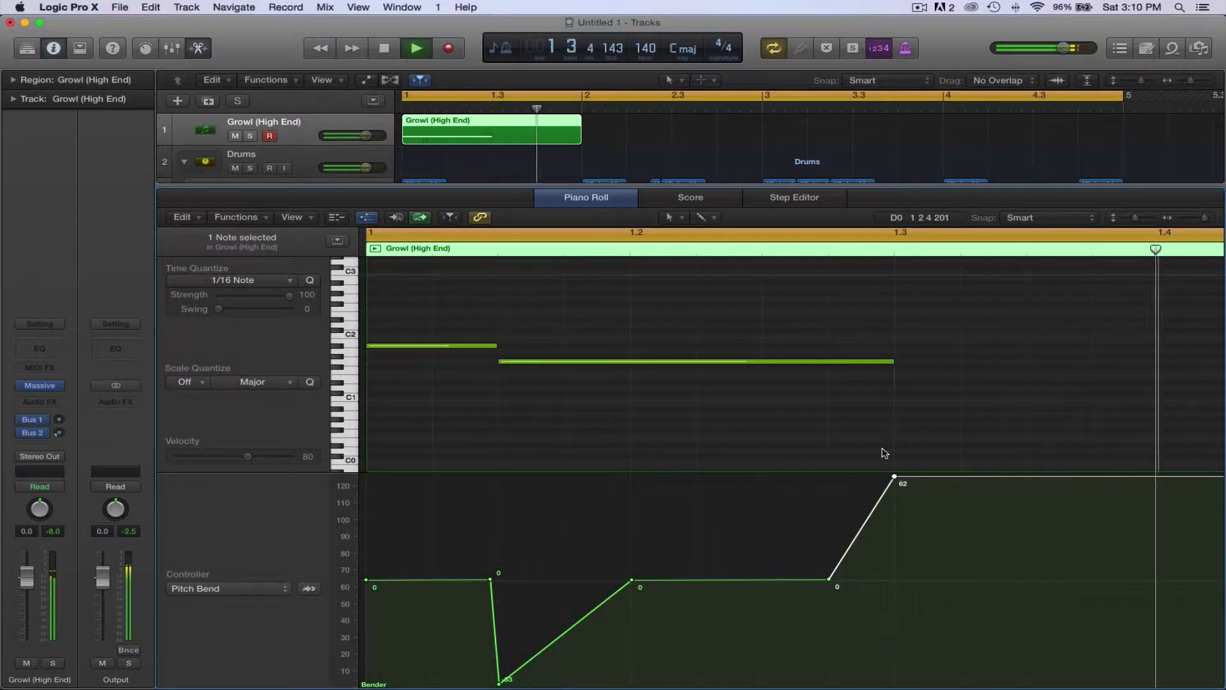
key(space)
double_click(895, 478)
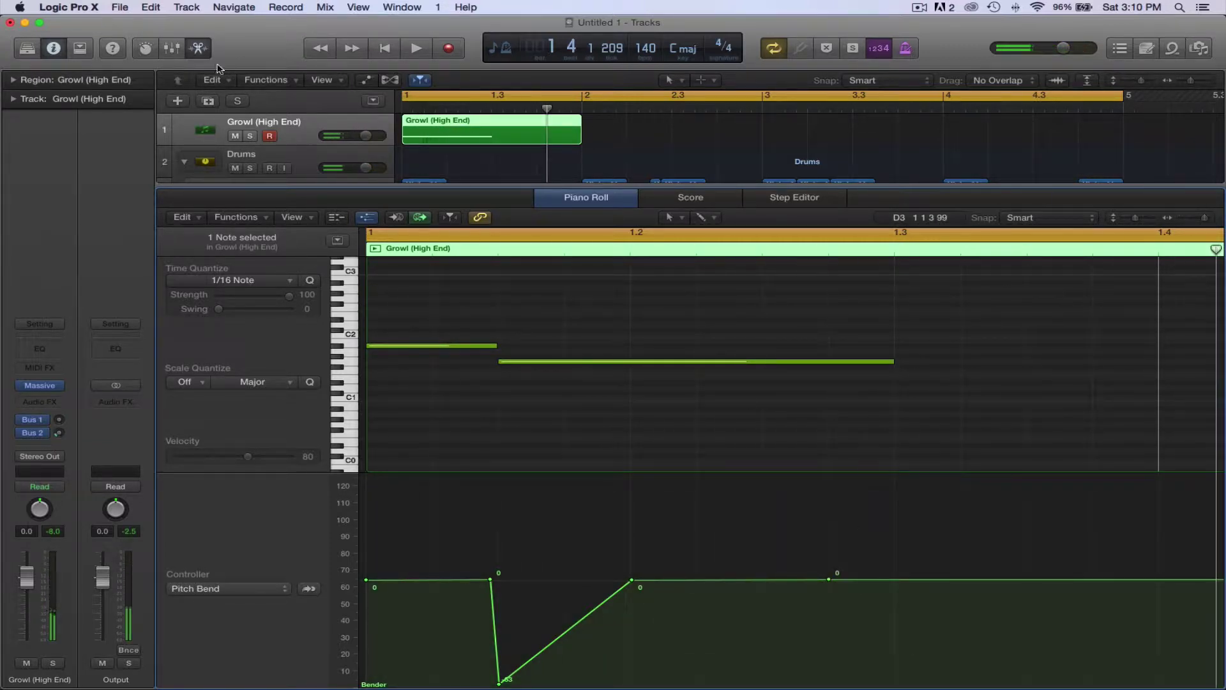
Close the editor and play the growl part together with the drums
click(198, 48)
key(space)
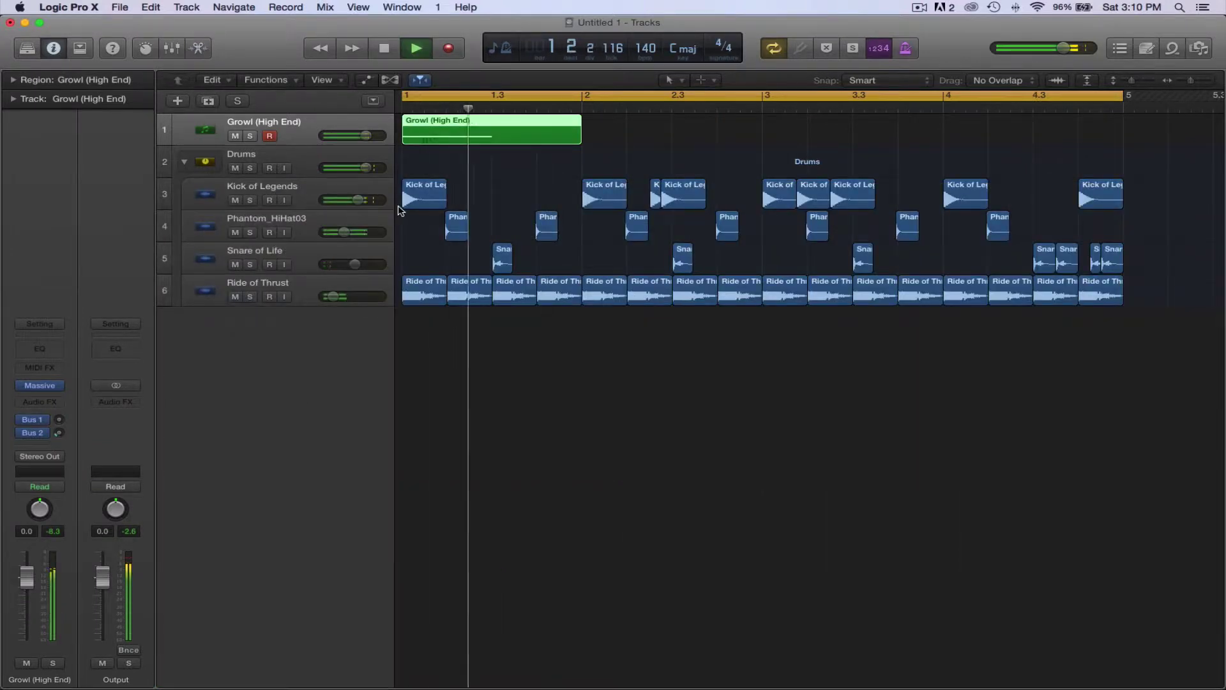
key(space)
Set the cycle range from bar 1 to beat 4 and solo the Growl (High End) track for playback
click(431, 100)
drag(413, 100, 535, 106)
click(251, 136)
key(space)
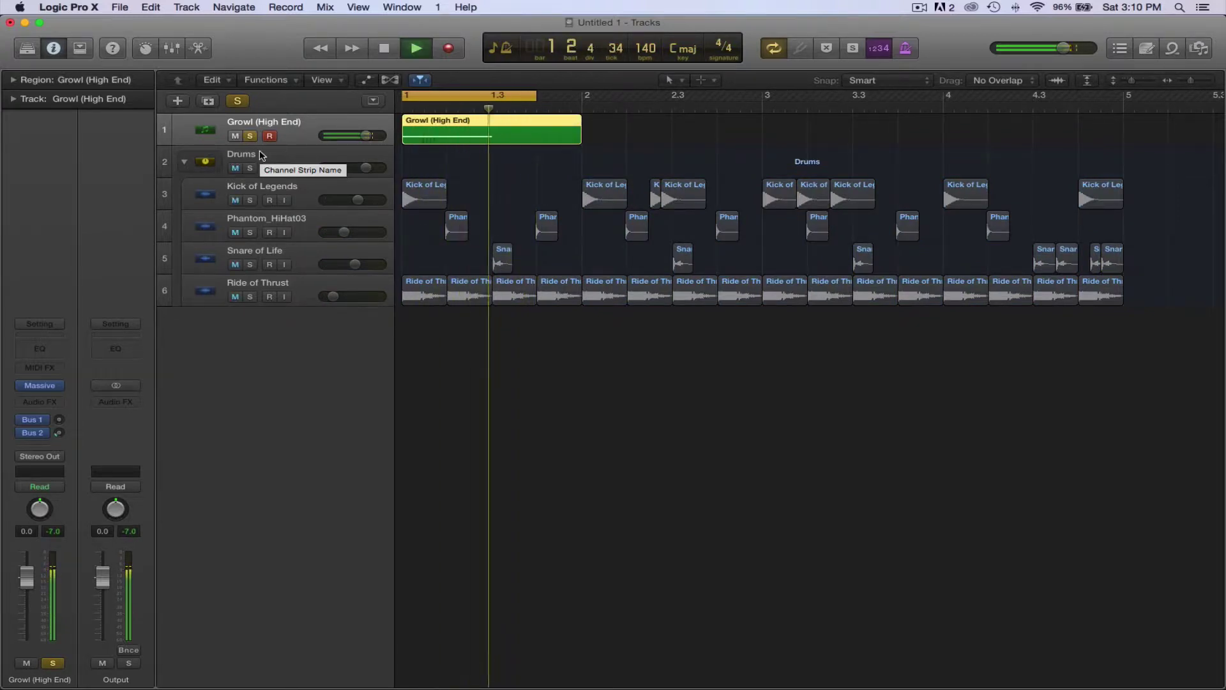
key(space)
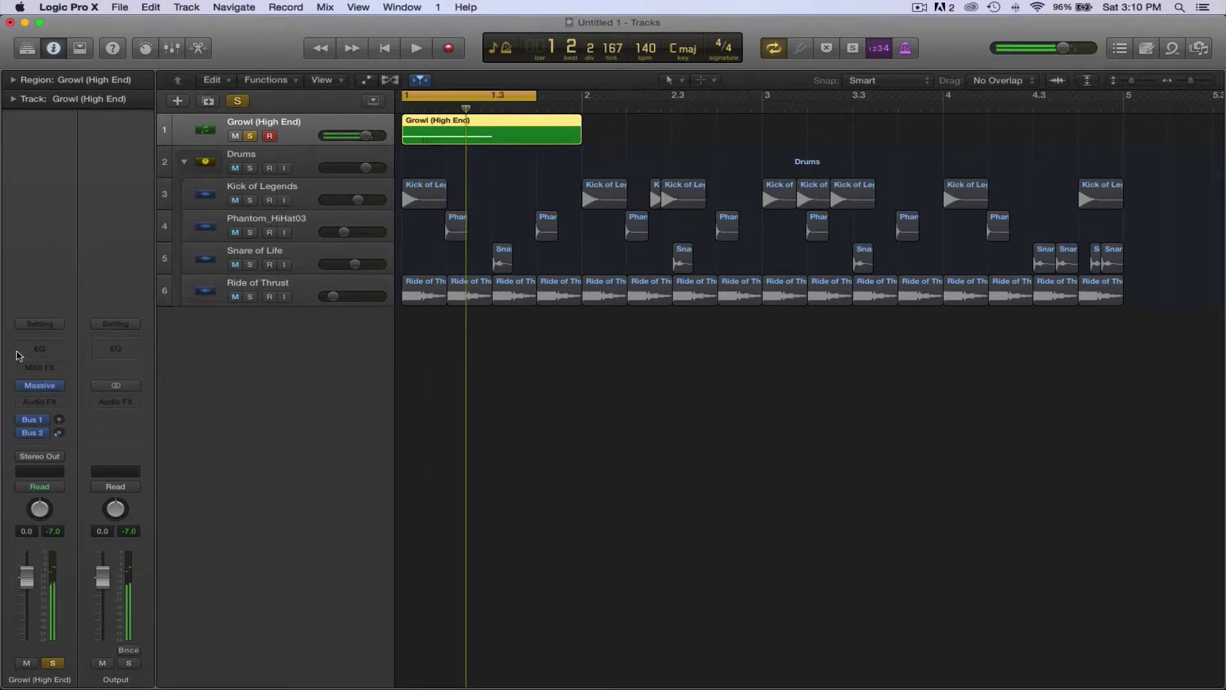
Insert a Channel EQ on the Growl (High End) track, turn on its analyzer, and play the loop through it
click(39, 348)
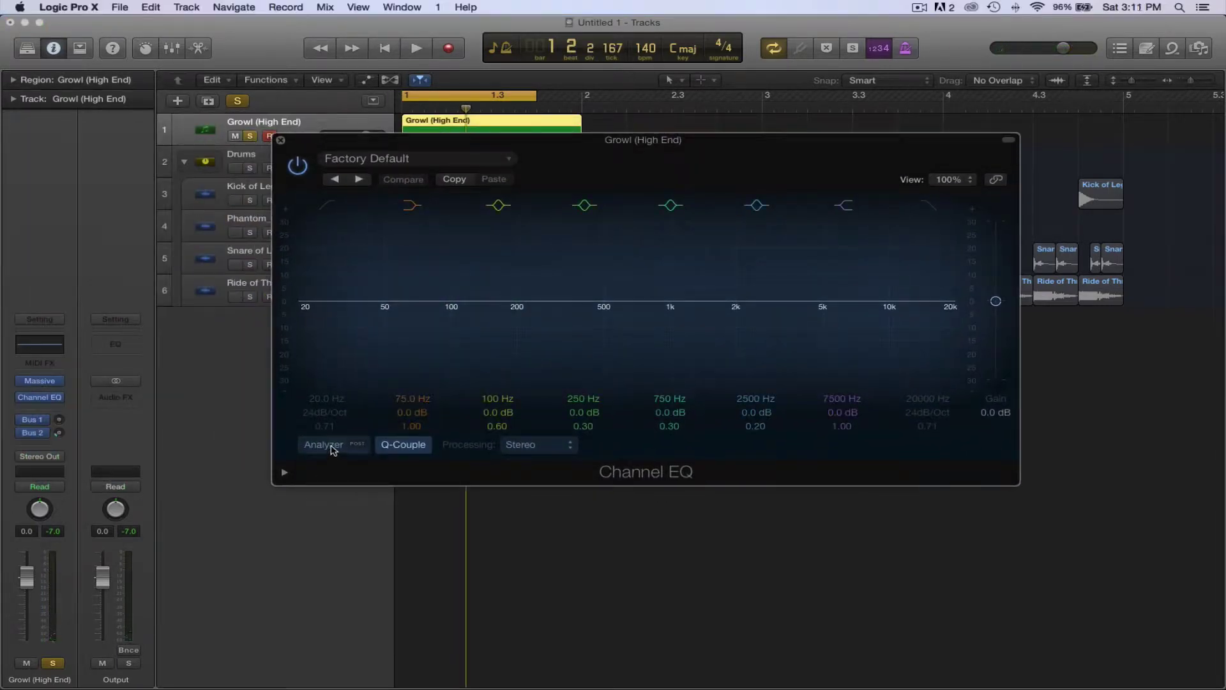
click(330, 446)
drag(732, 137, 694, 245)
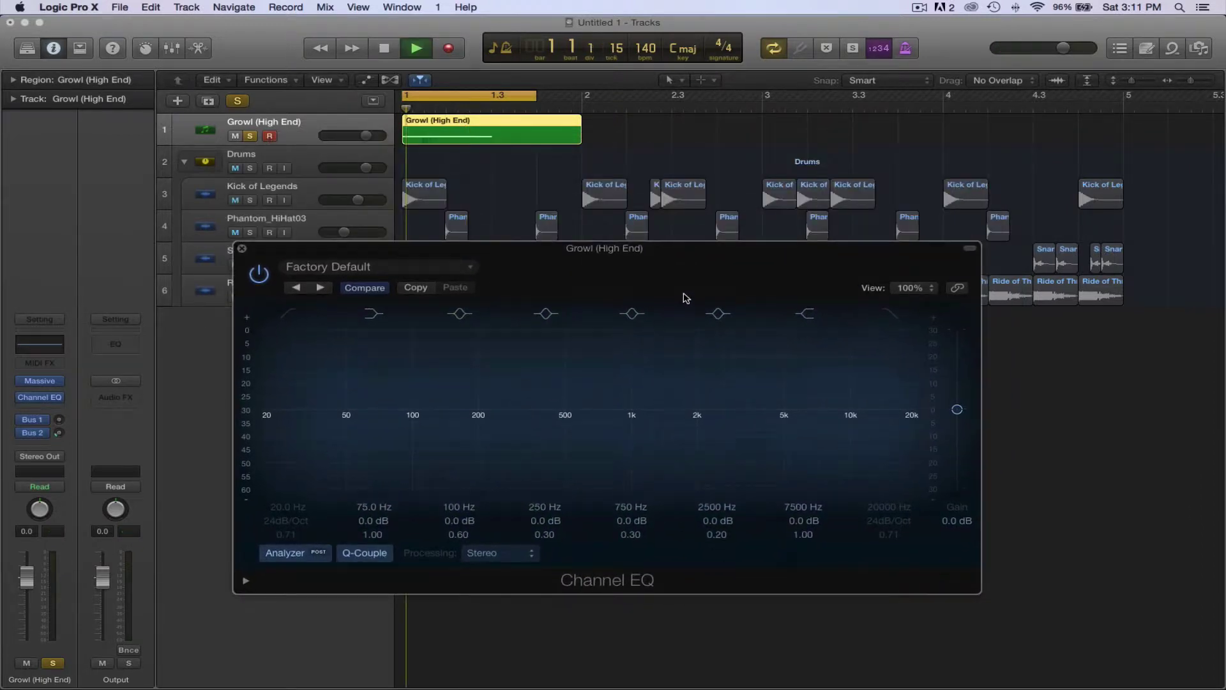
key(space)
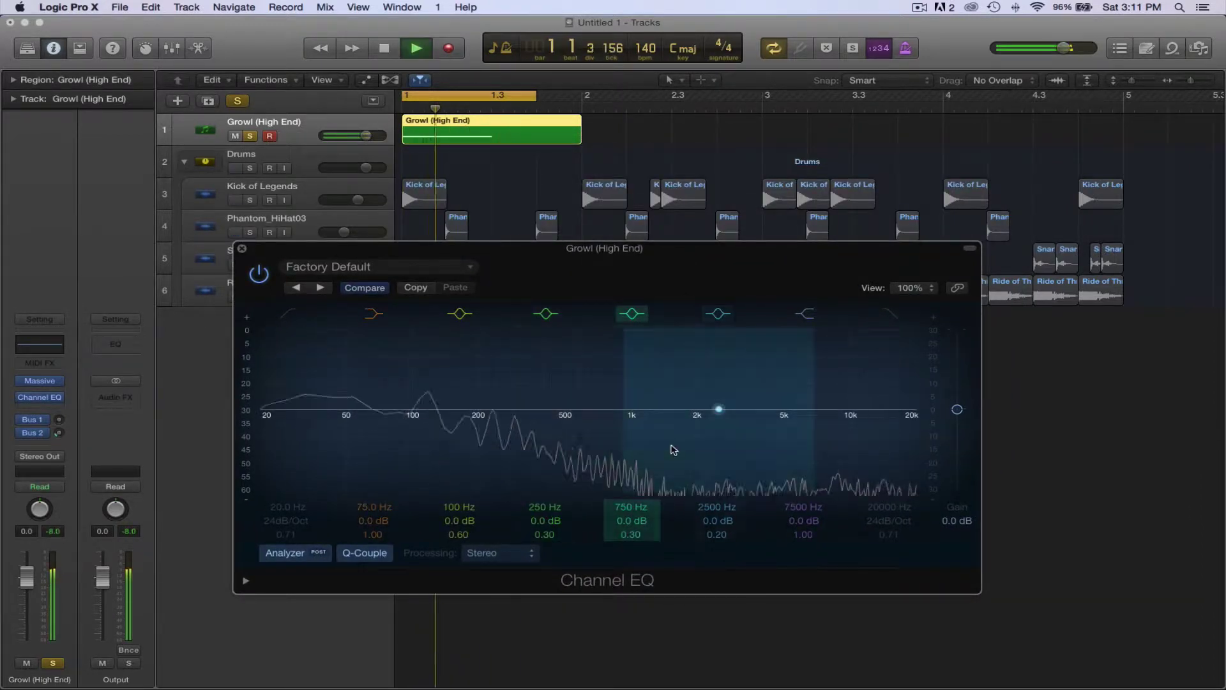
Shape the EQ bands: 9000 Hz +6 dB, 2000 Hz +3 dB, 190 Hz +2.5 dB, 360 Hz -8 dB, 87 Hz -5 dB
drag(829, 411, 847, 403)
mouse_move(716, 409)
mouse_down()
mouse_move(667, 388)
mouse_move(698, 398)
mouse_up()
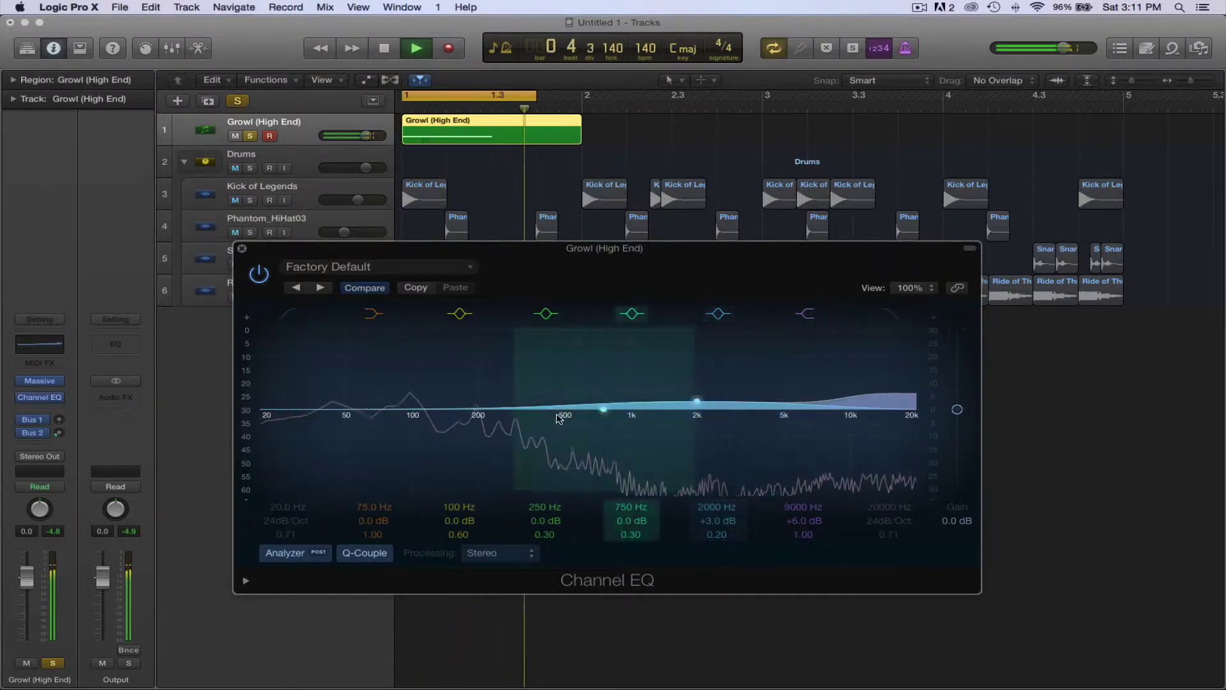
mouse_move(502, 409)
mouse_down()
mouse_move(471, 403)
mouse_move(482, 402)
mouse_up()
drag(632, 409, 530, 439)
drag(383, 414, 397, 432)
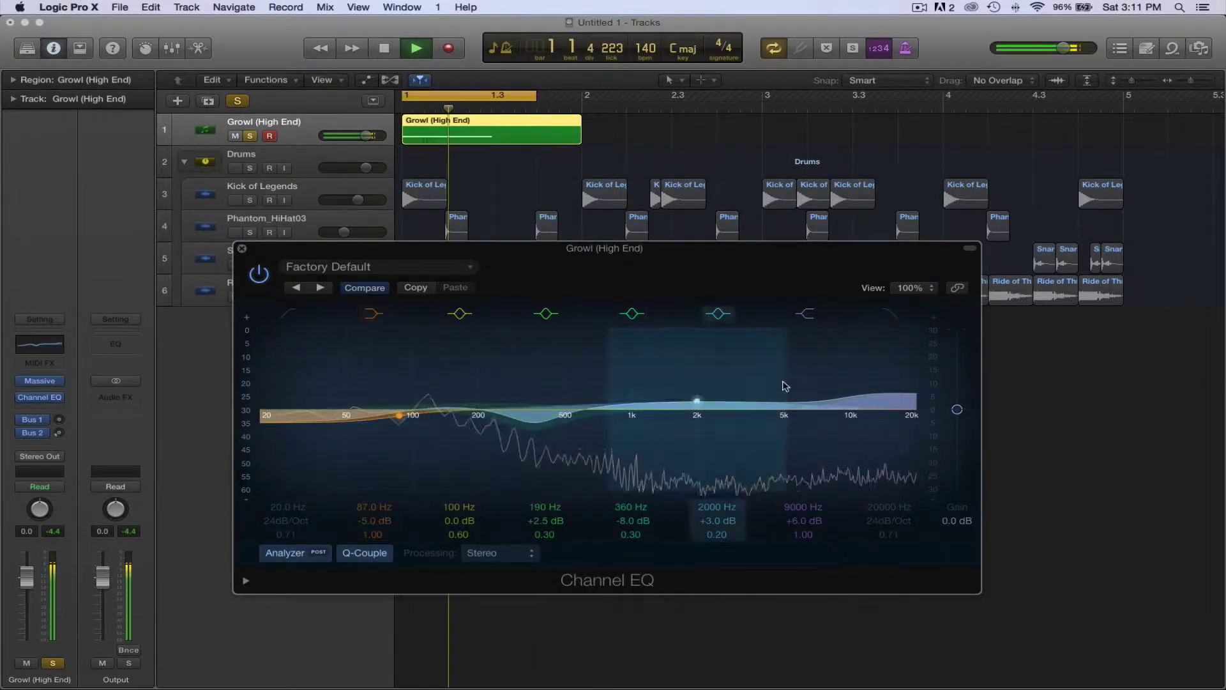
key(space)
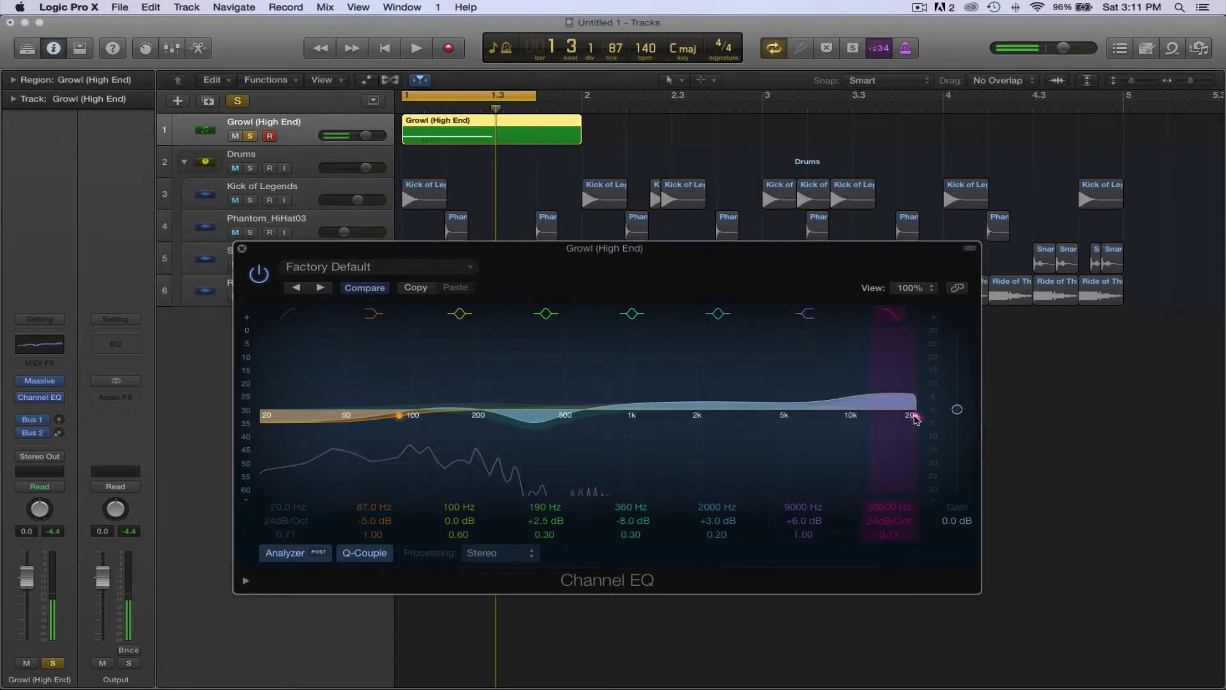
Add 48 dB/Oct cuts, high at 16800 Hz and low at 37.5 Hz, bypass the low shelf, and close the EQ
drag(915, 417, 900, 507)
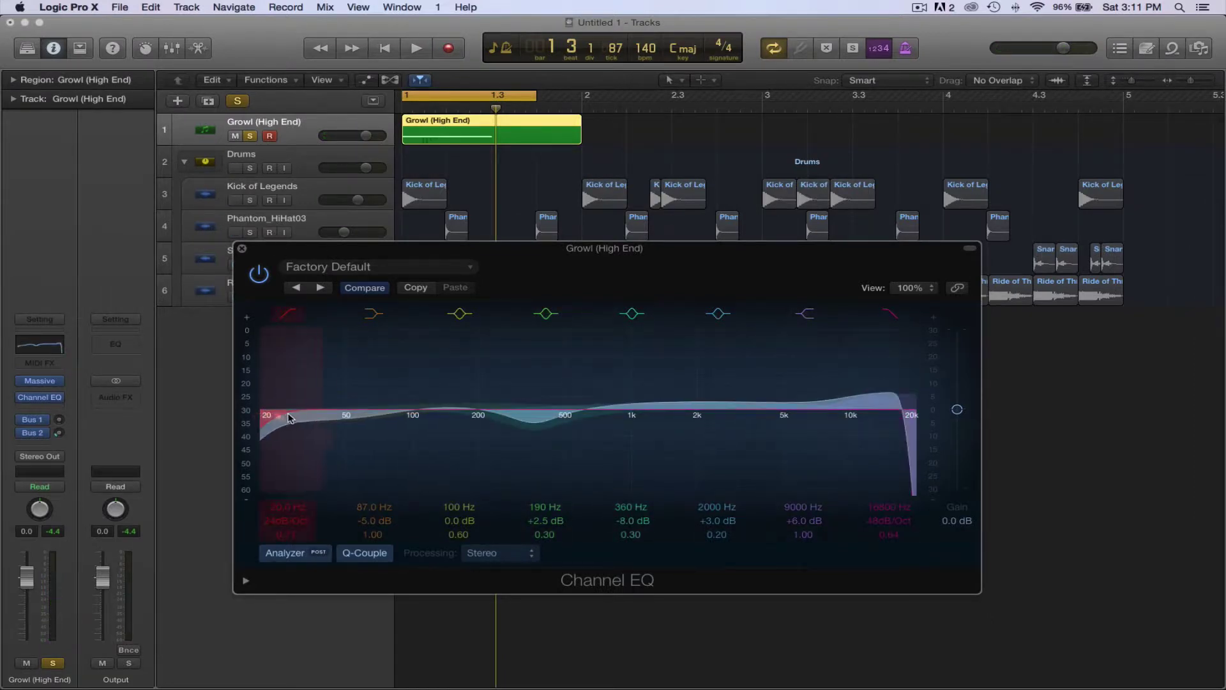
drag(269, 523, 278, 497)
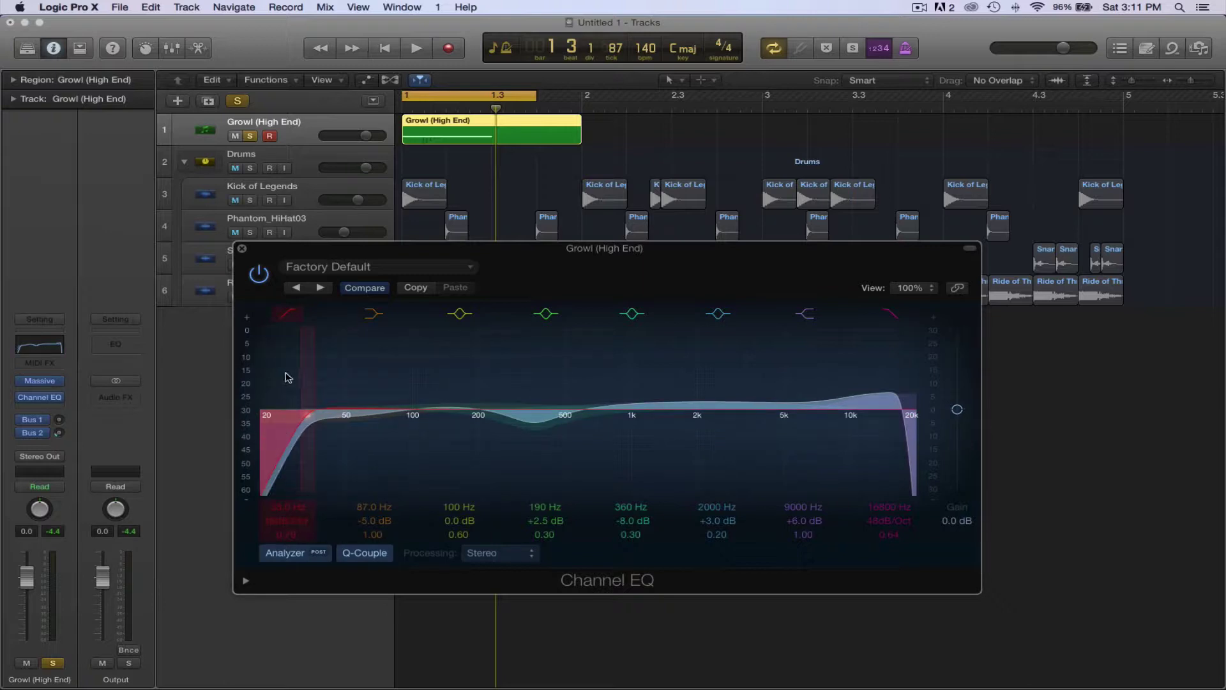
key(space)
drag(285, 377, 291, 424)
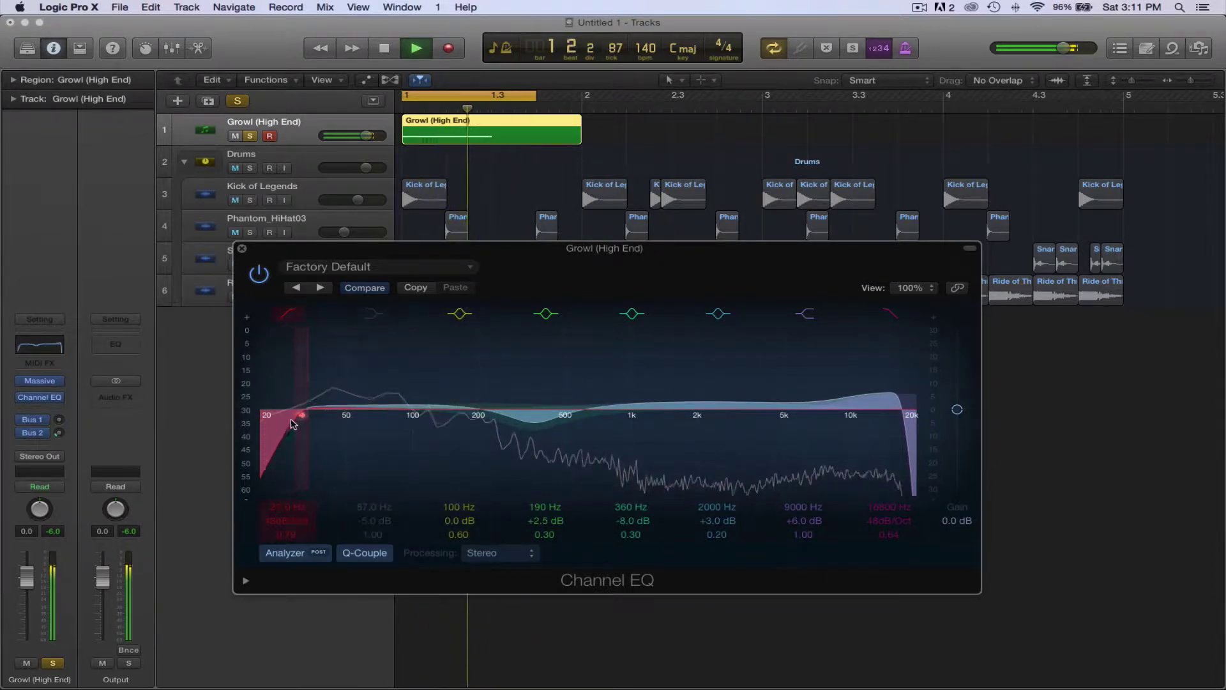
key(space)
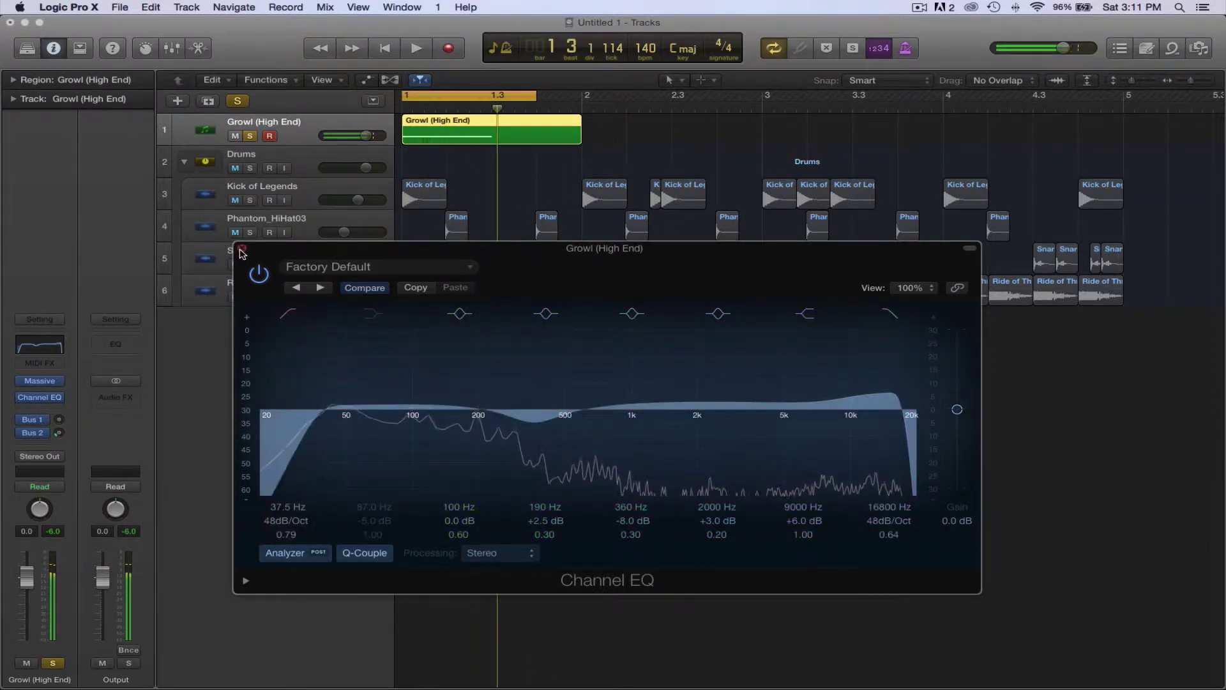
click(242, 249)
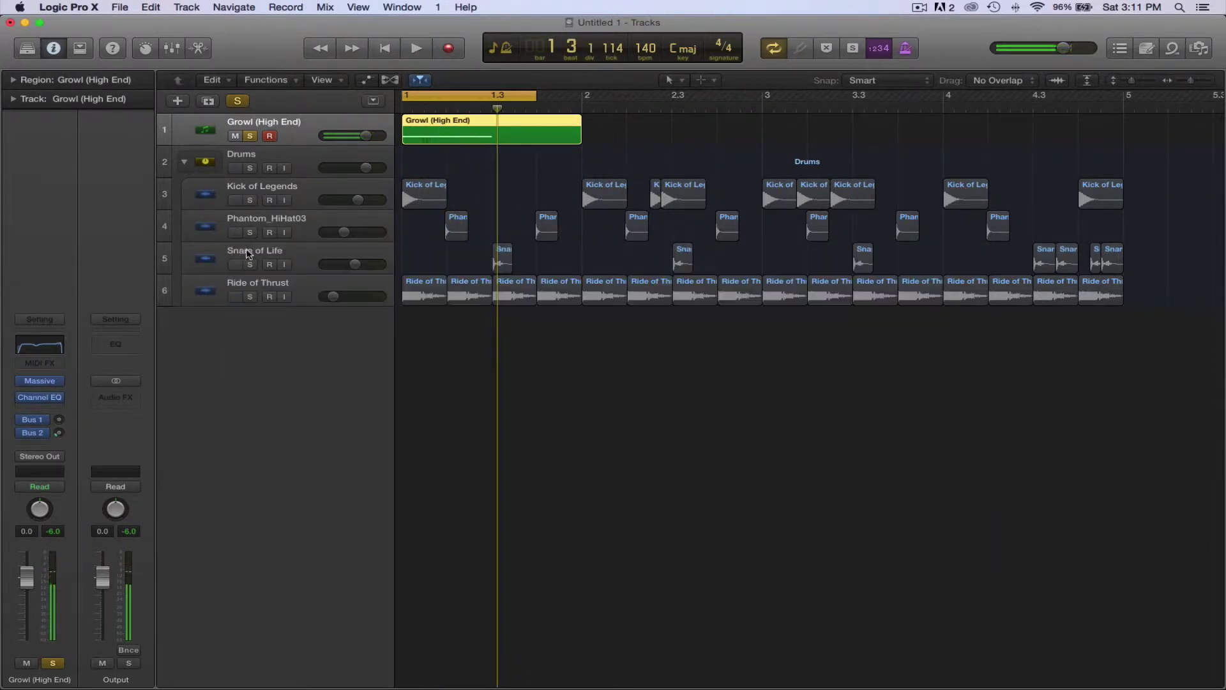
Insert CamelCrusher after the Channel EQ on the growl track, raise its compressor amount, and play the loop
click(40, 410)
mouse_move(64, 568)
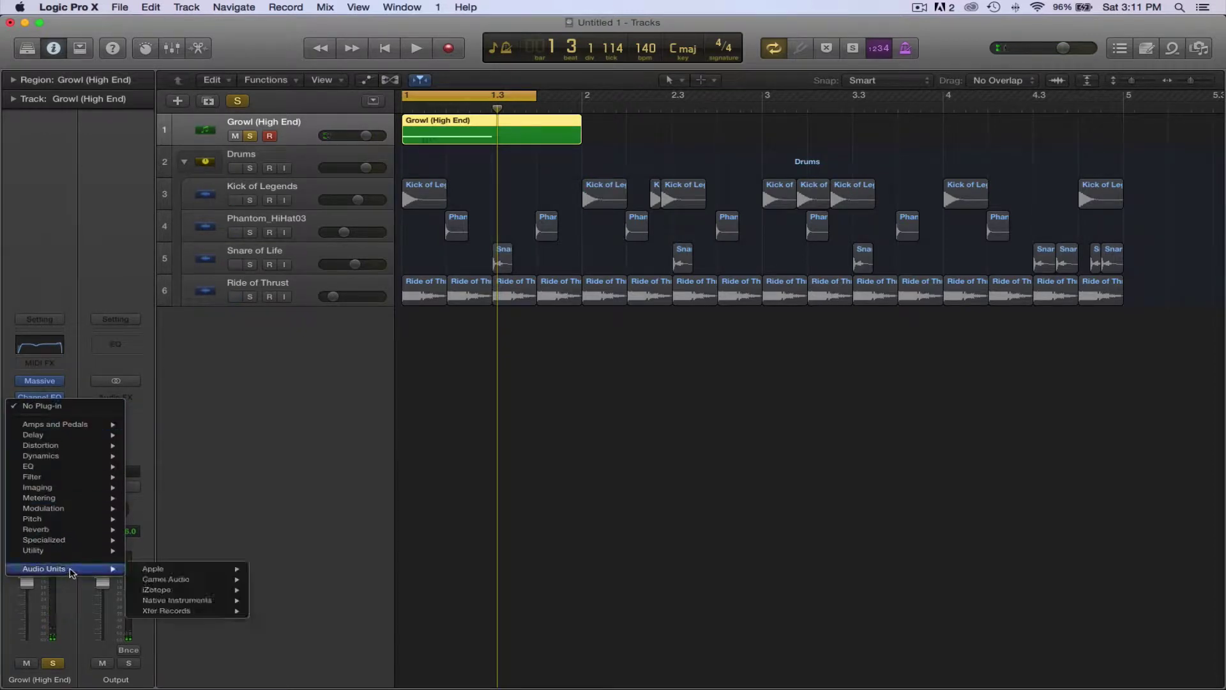
mouse_move(200, 580)
click(383, 579)
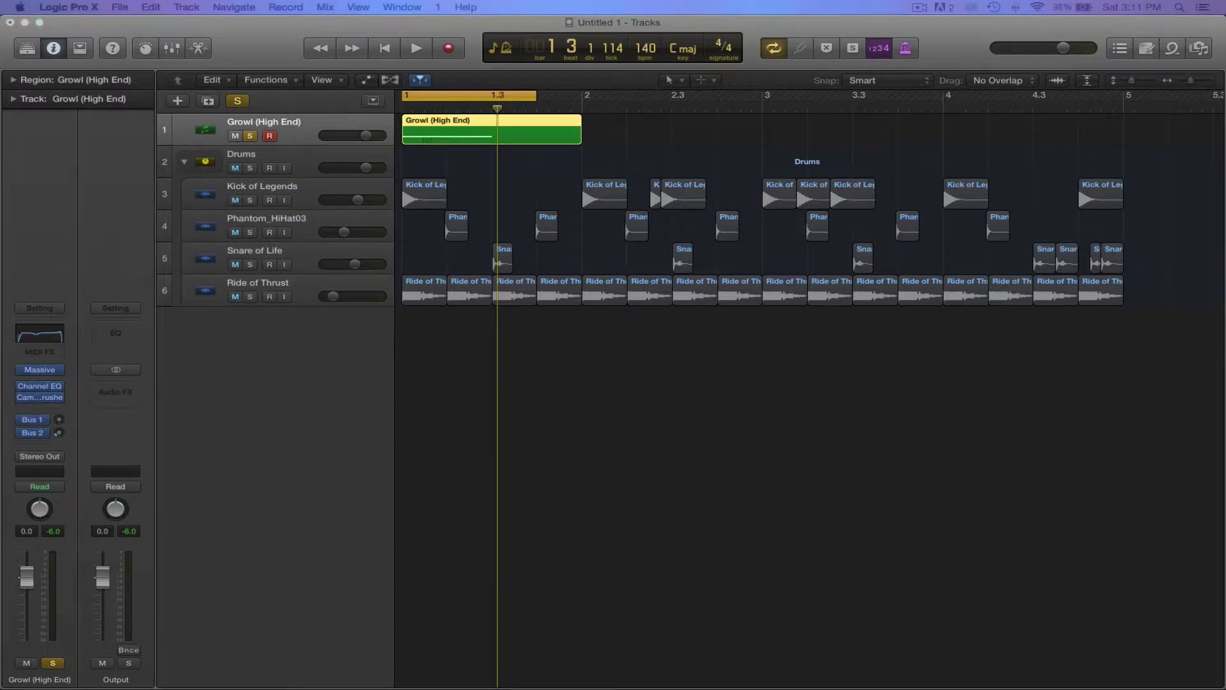
drag(333, 223, 553, 264)
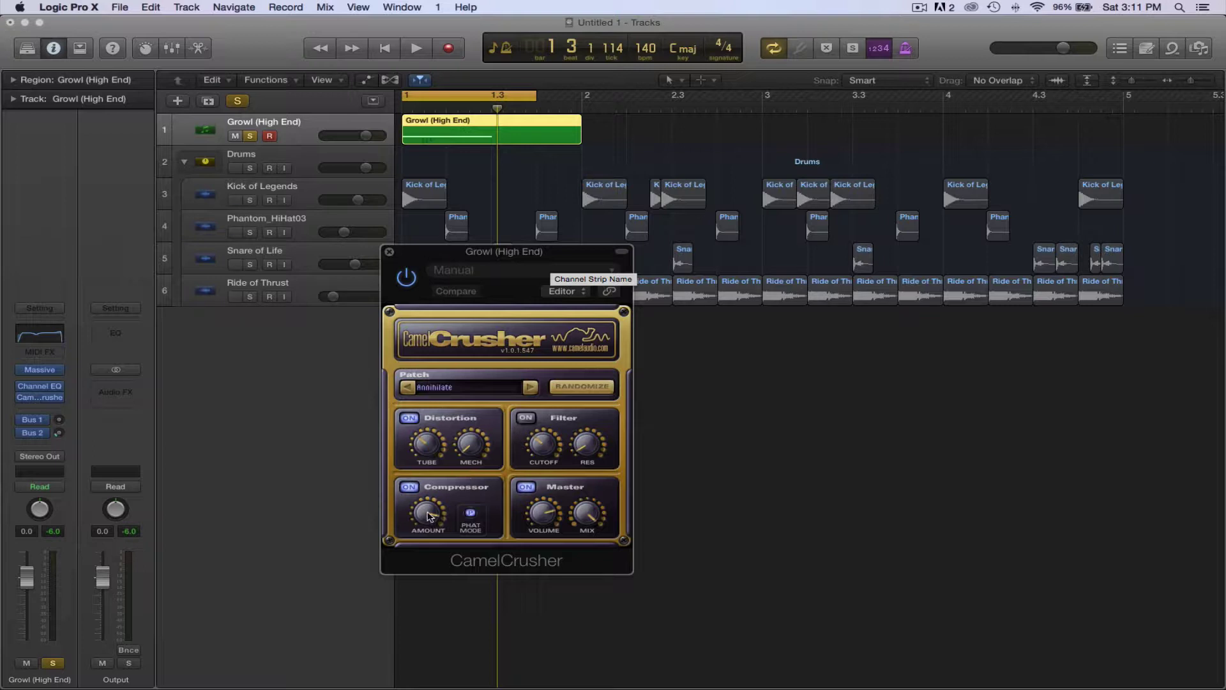
click(428, 517)
key(space)
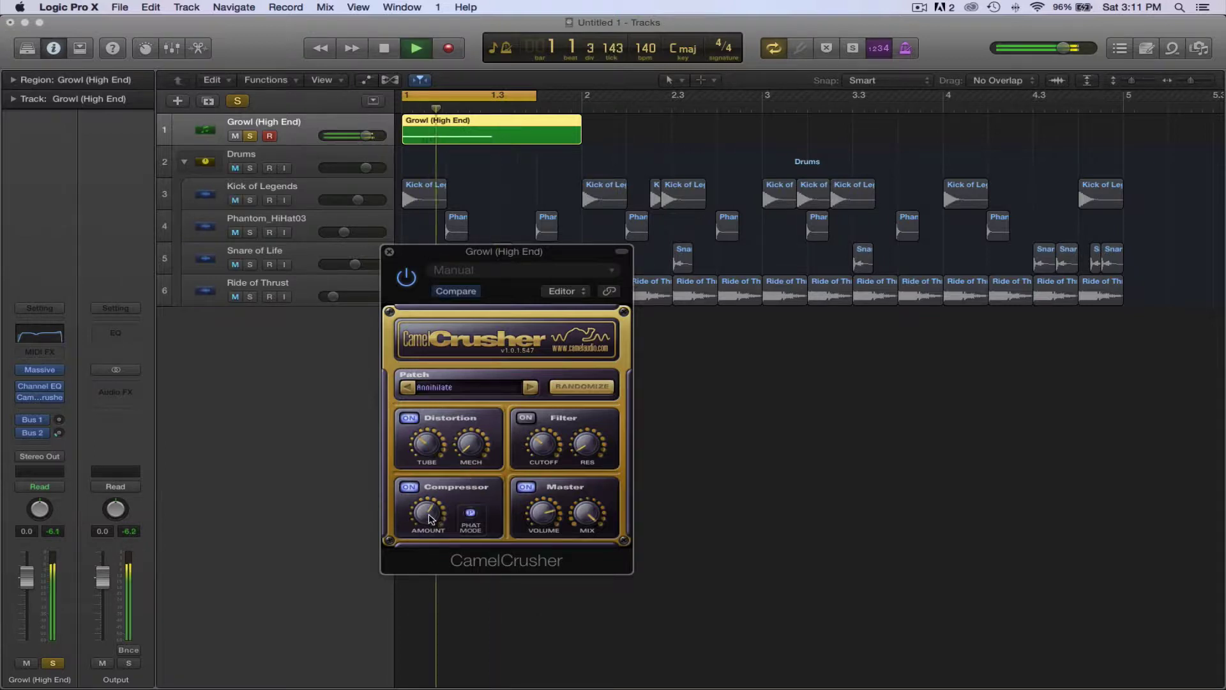
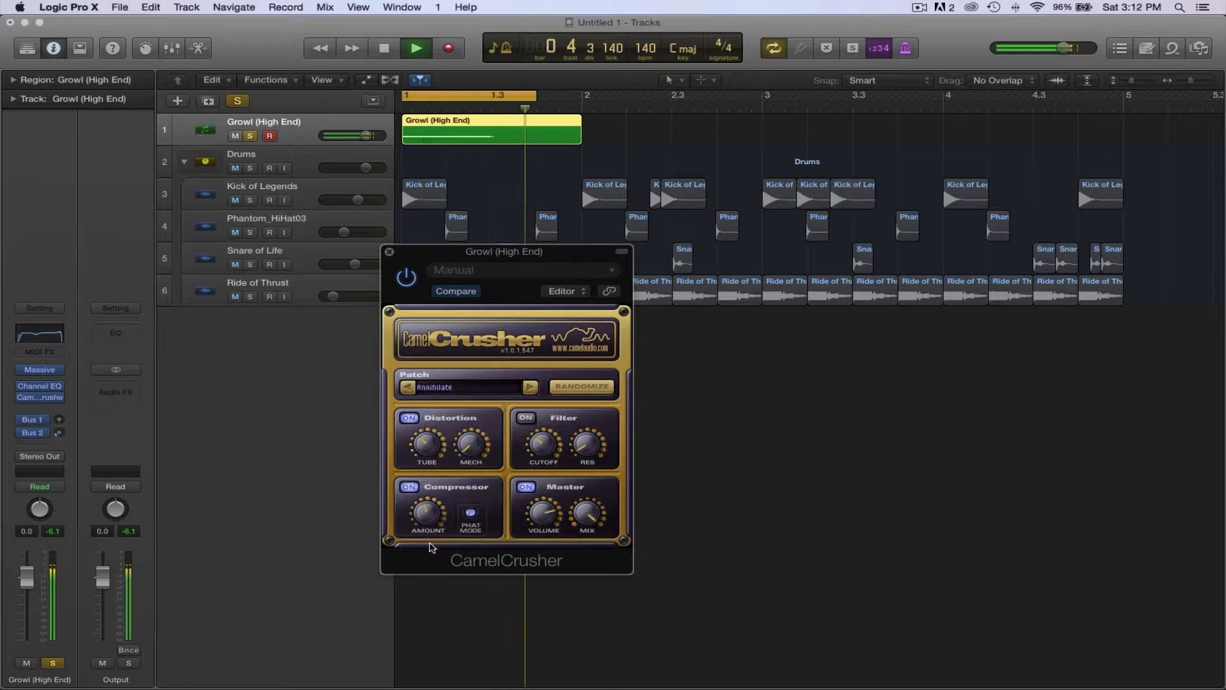
Compare the growl with CamelCrusher bypassed and enabled, close the plug-in, and stop playback
click(409, 281)
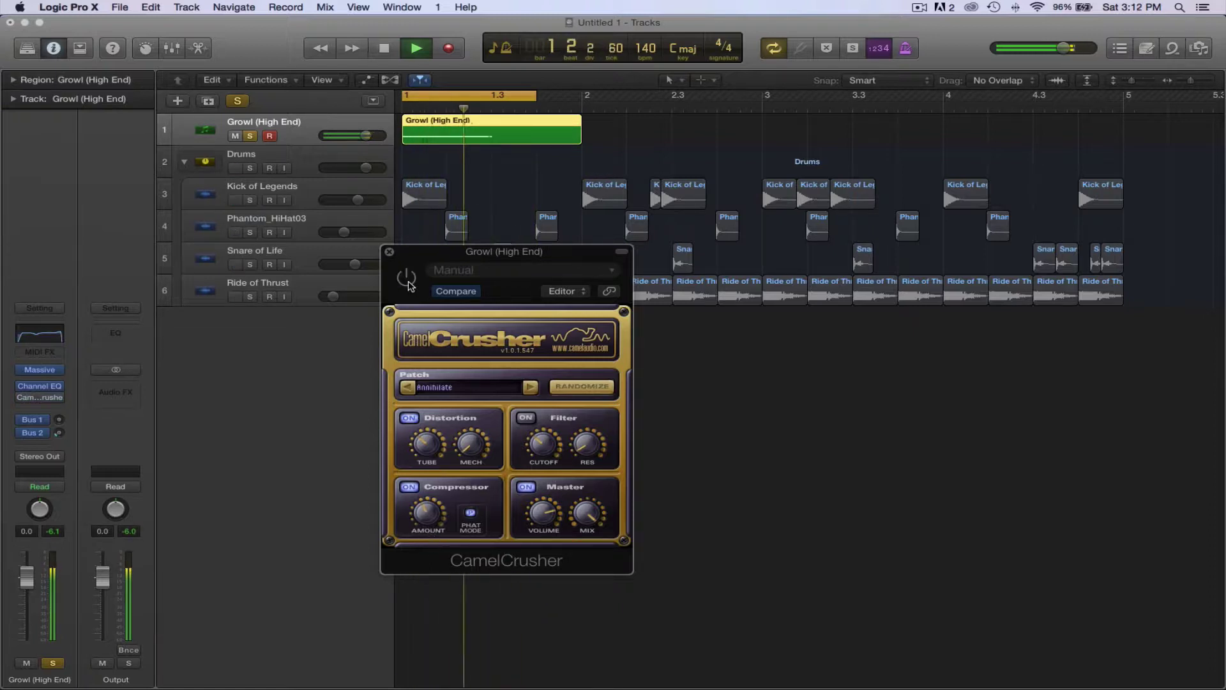
click(408, 280)
click(389, 252)
key(space)
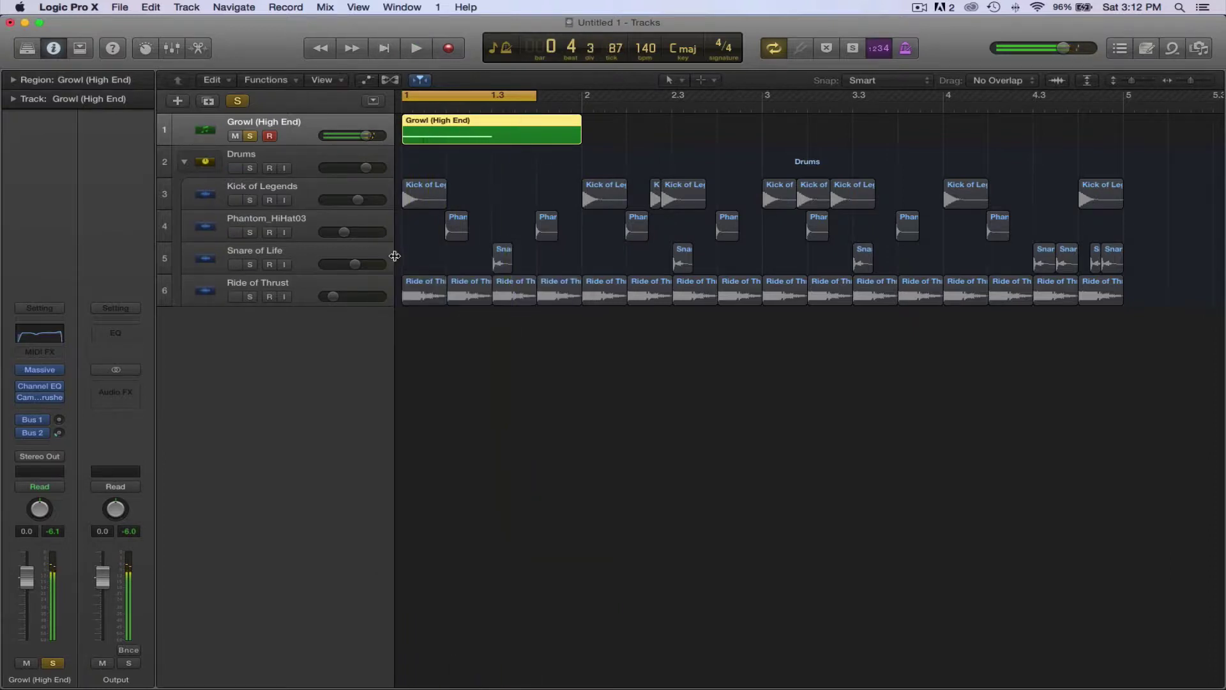
Insert a Bitcrusher after CamelCrusher on the growl track, lower its clip level to about -3.6 dB during playback, and close it
click(39, 407)
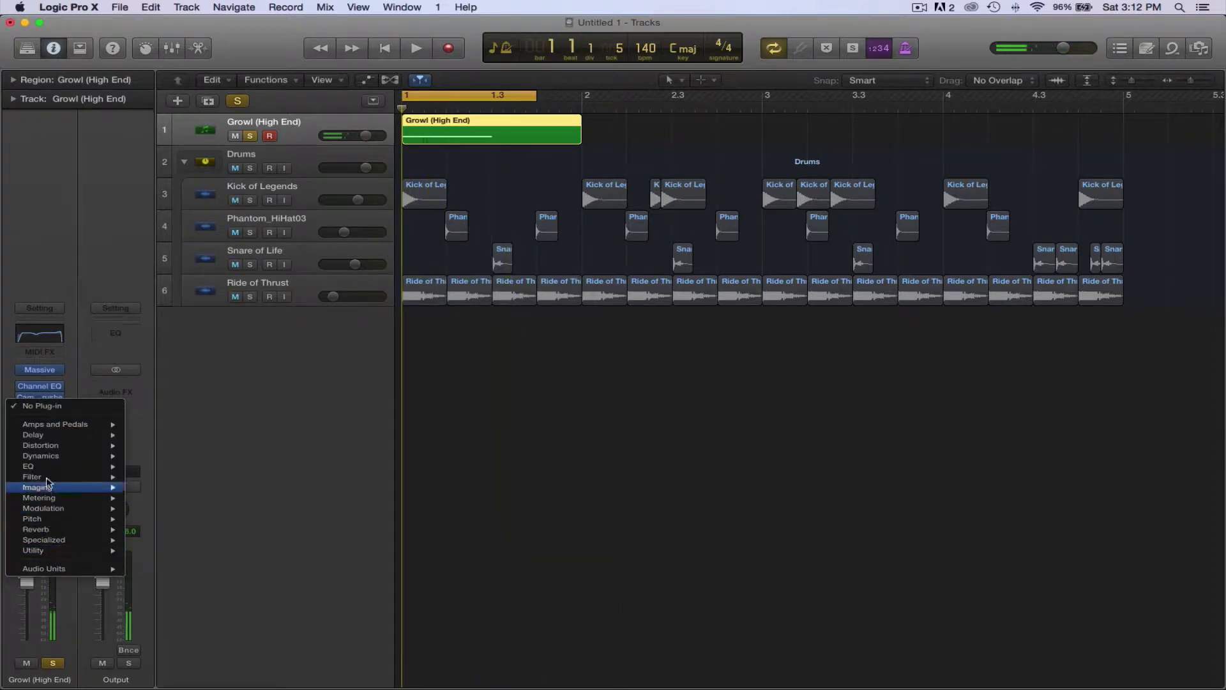
mouse_move(48, 447)
click(159, 447)
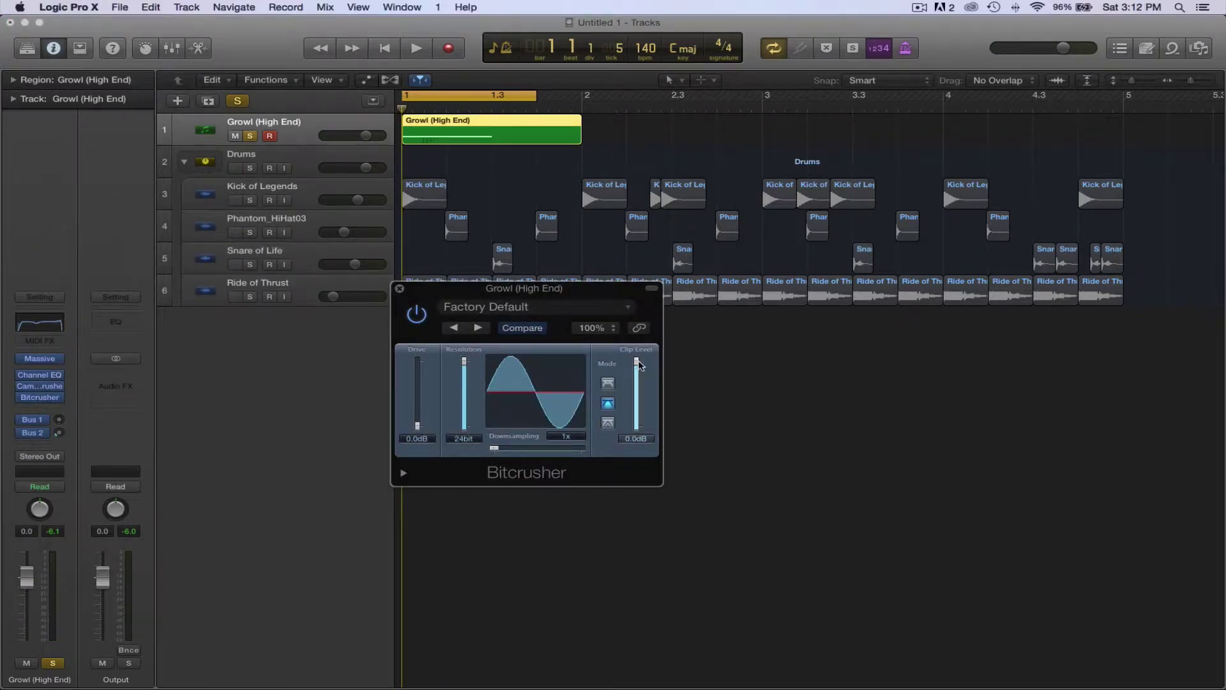
key(space)
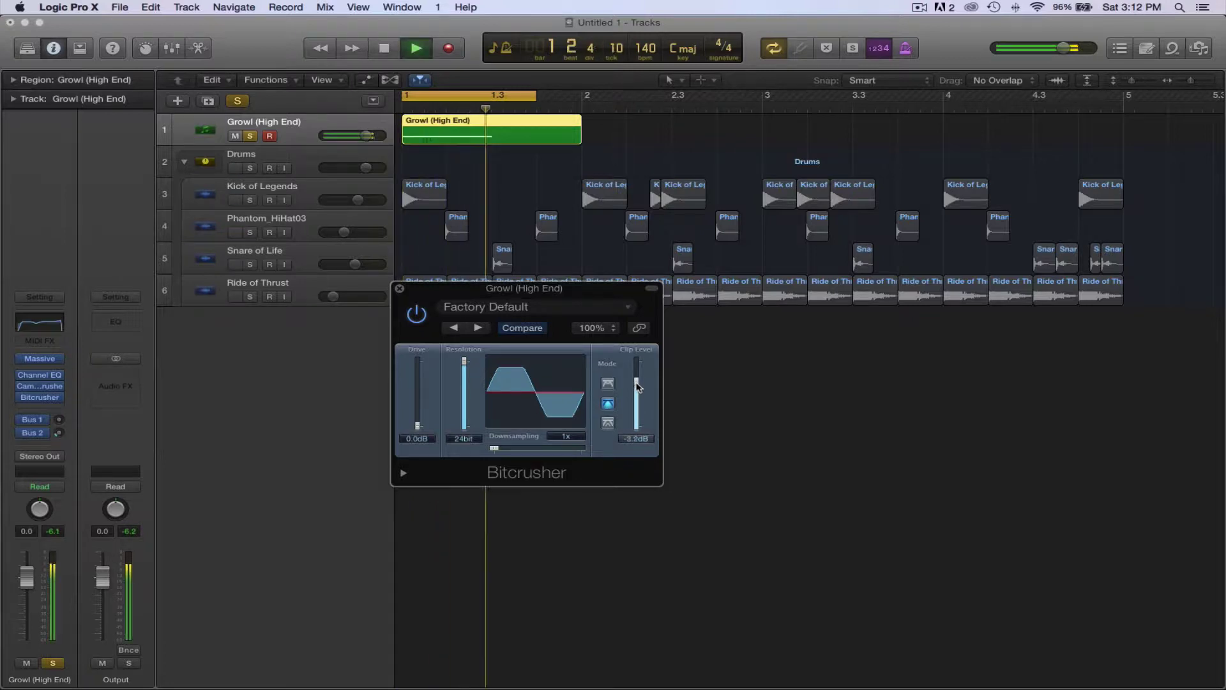
drag(637, 383, 639, 393)
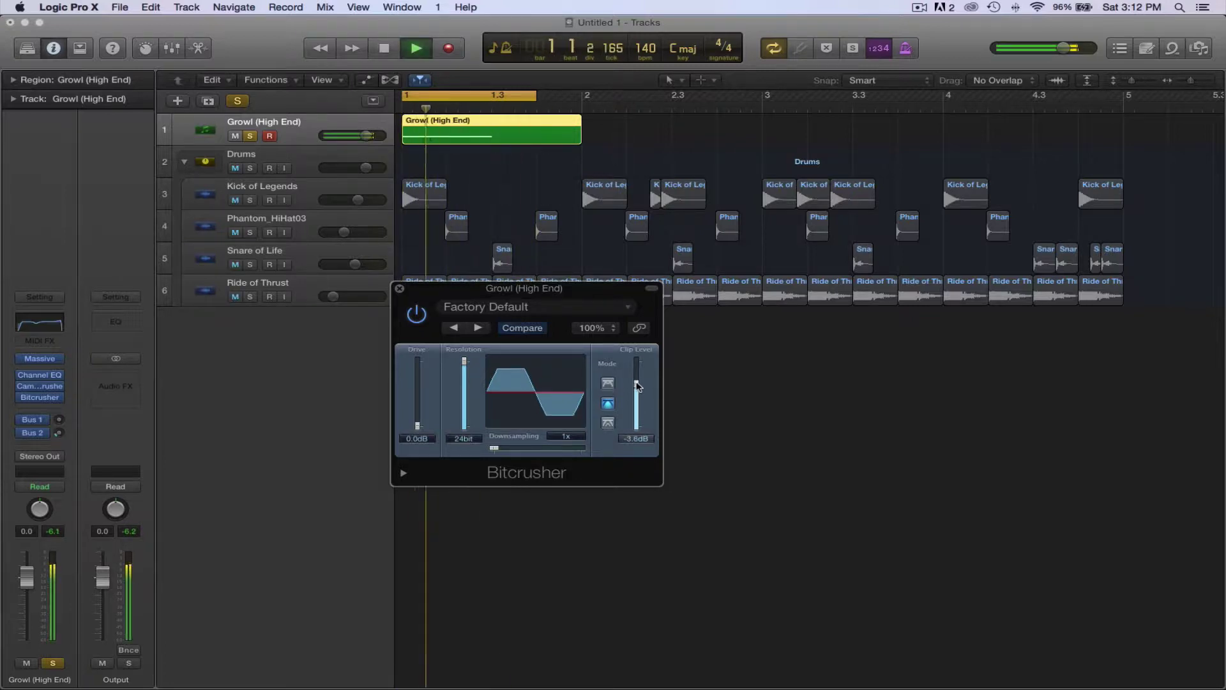
key(space)
click(399, 288)
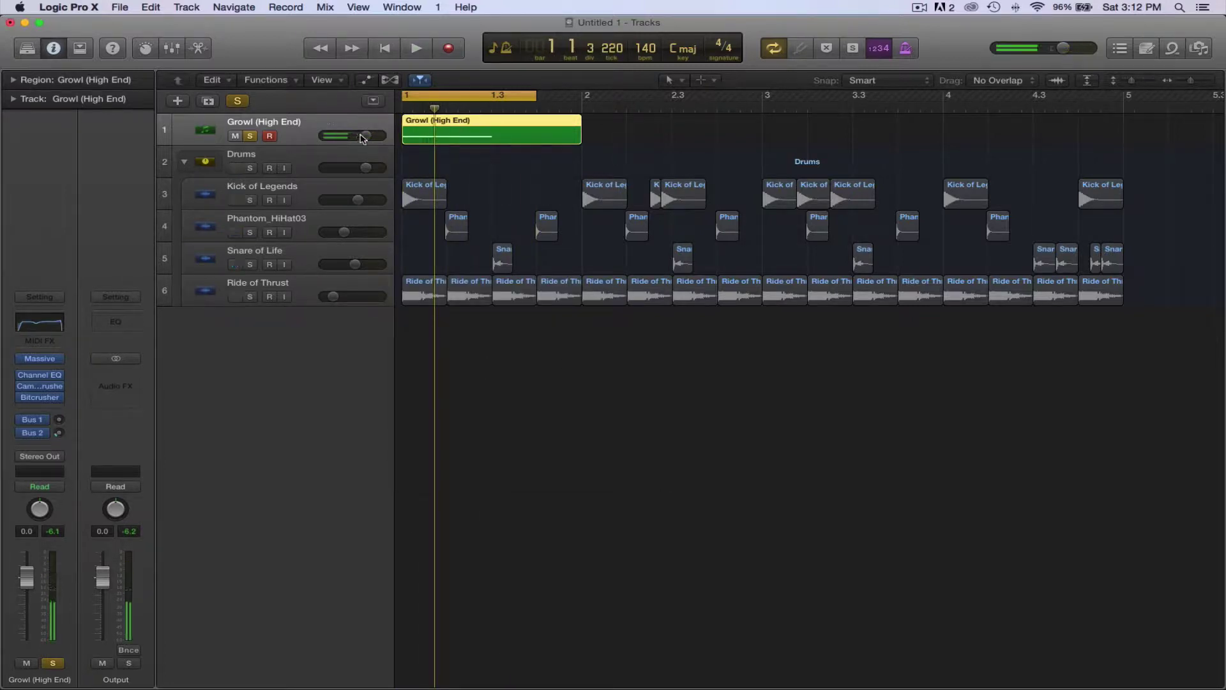
Lower the Growl (High End) track volume to -3.3 dB while checking it in playback
drag(362, 138, 362, 139)
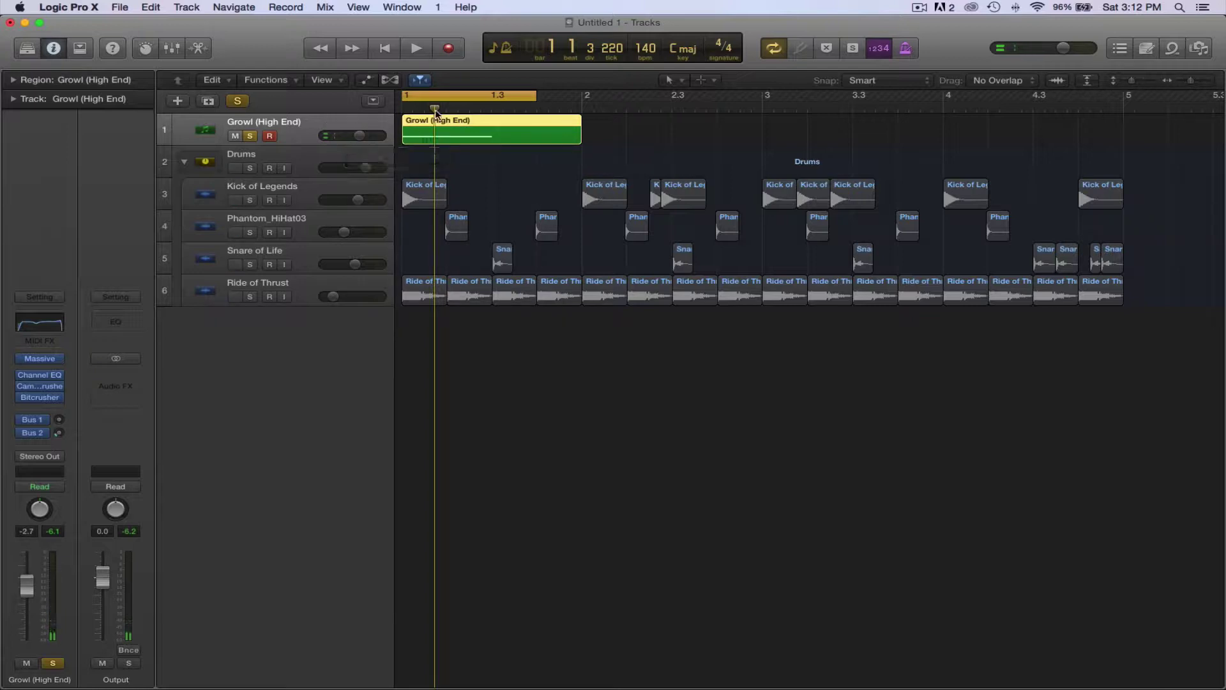
key(space)
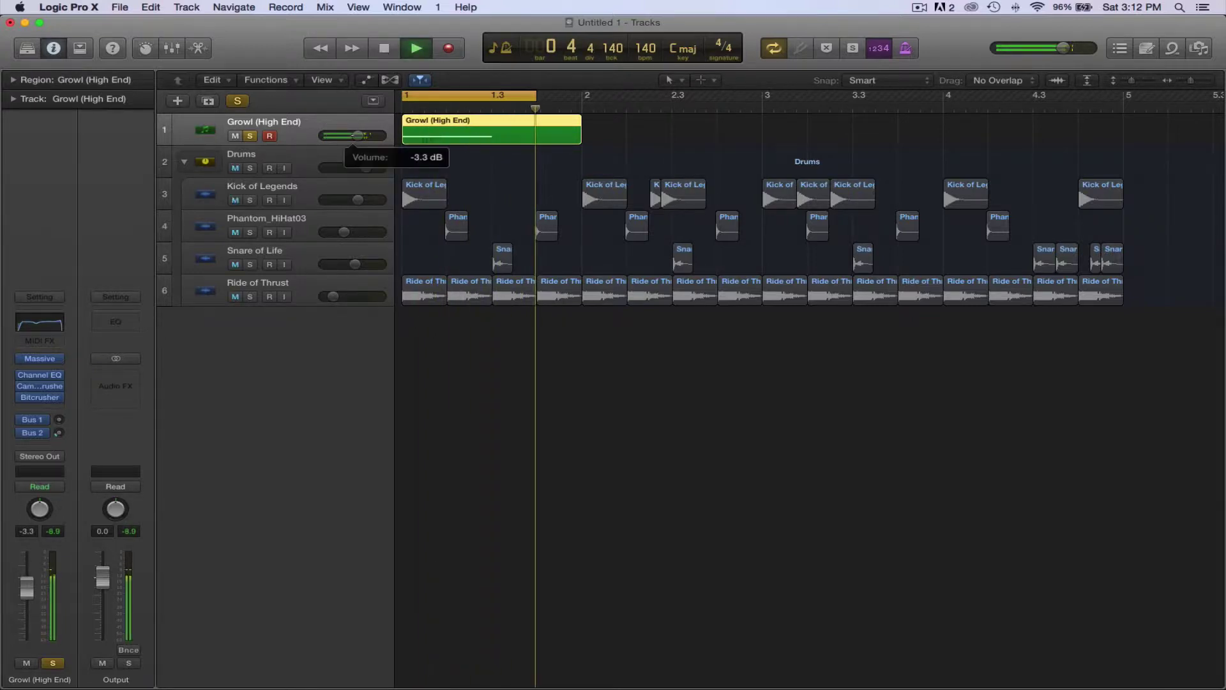
key(space)
Unsolo the growl track, extend the cycle range to bar 5, and play it together with the drums
key(s)
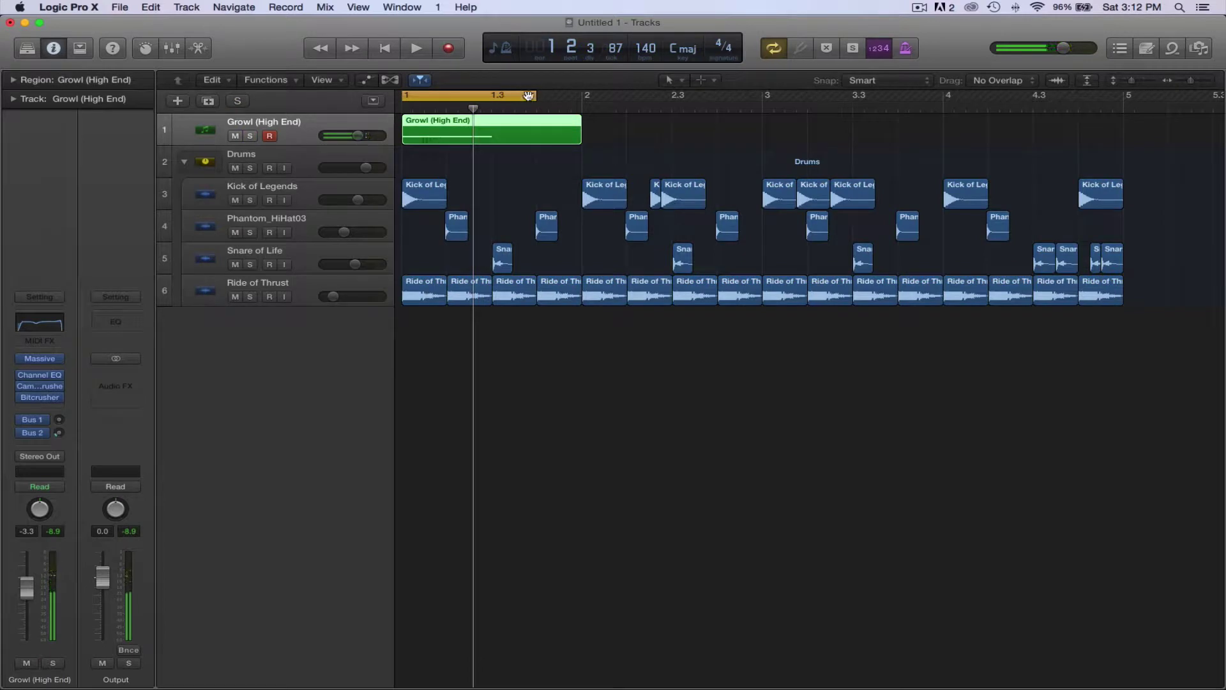
drag(534, 97, 1121, 217)
key(space)
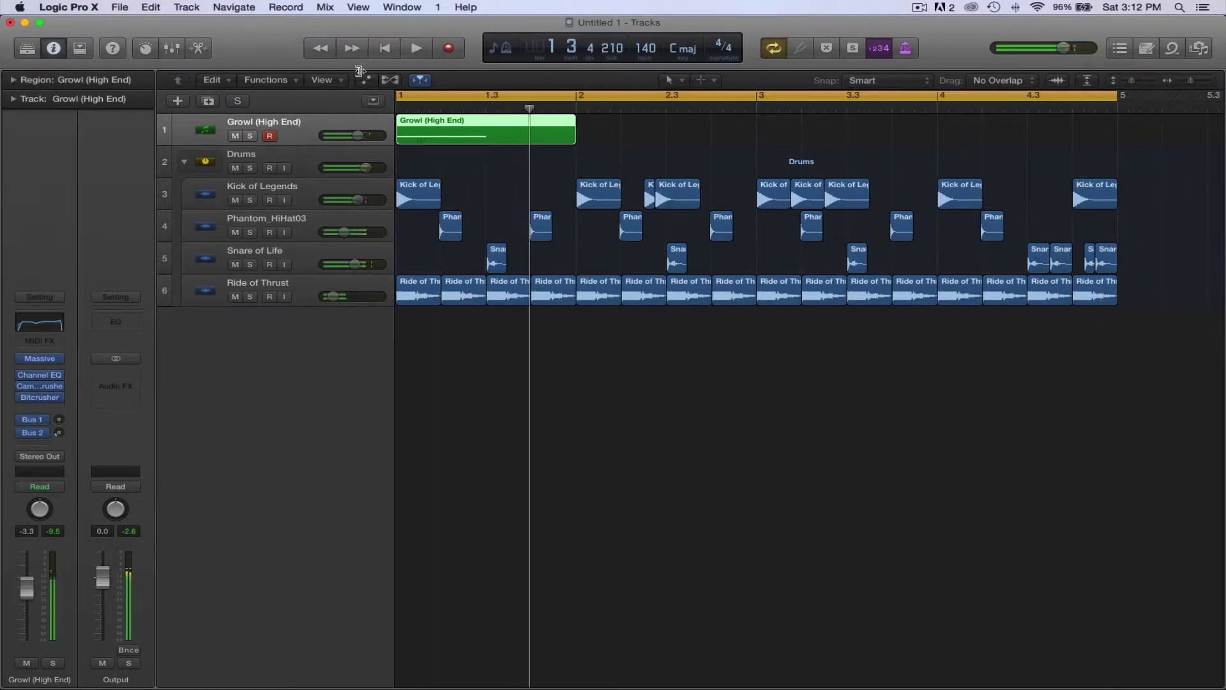
Create a new software instrument track, hide the library, and load Massive as its instrument
click(179, 101)
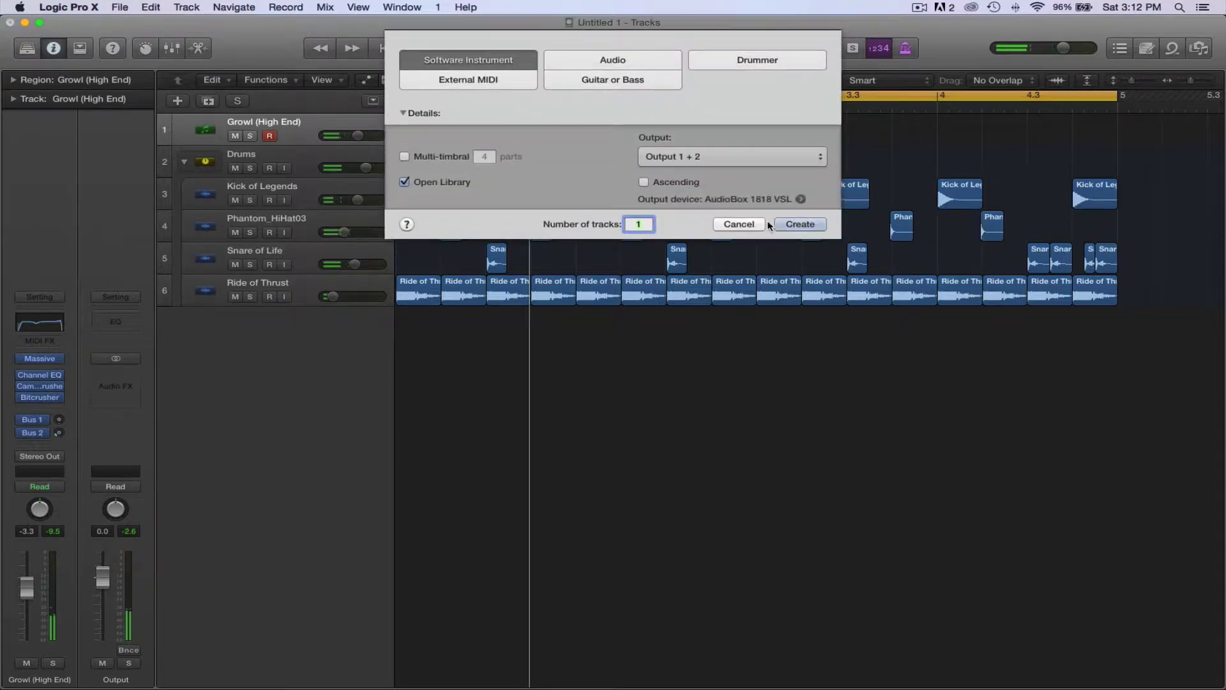
click(800, 224)
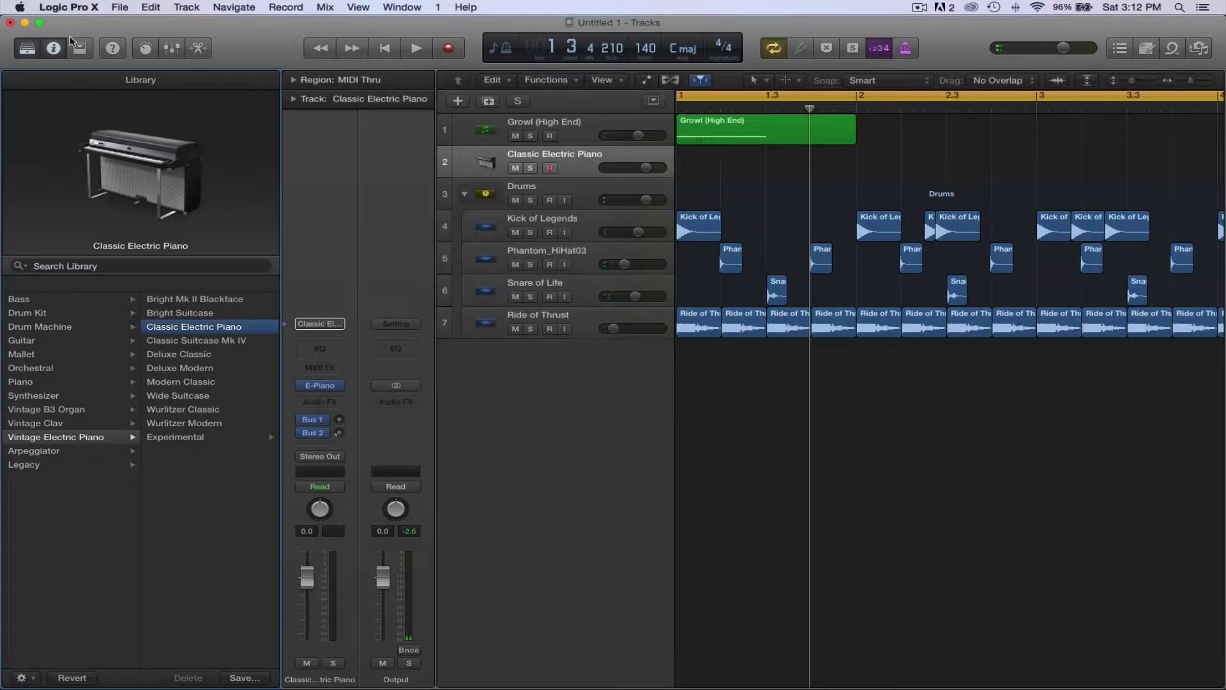
click(26, 48)
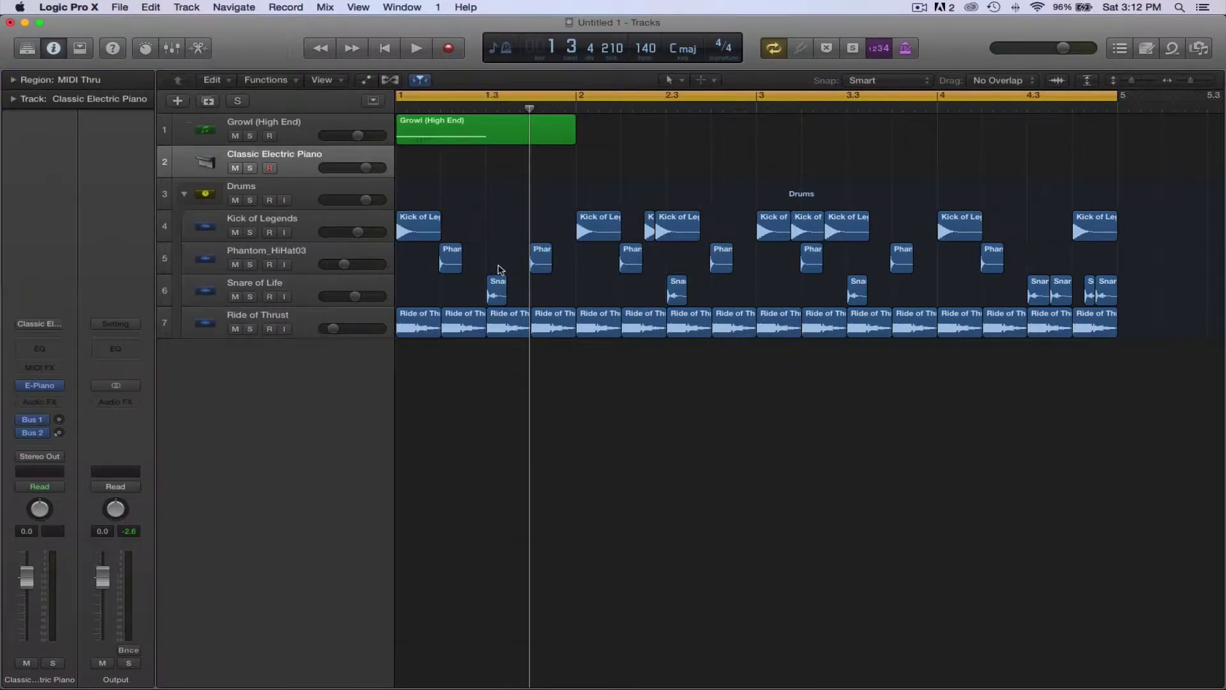
click(60, 386)
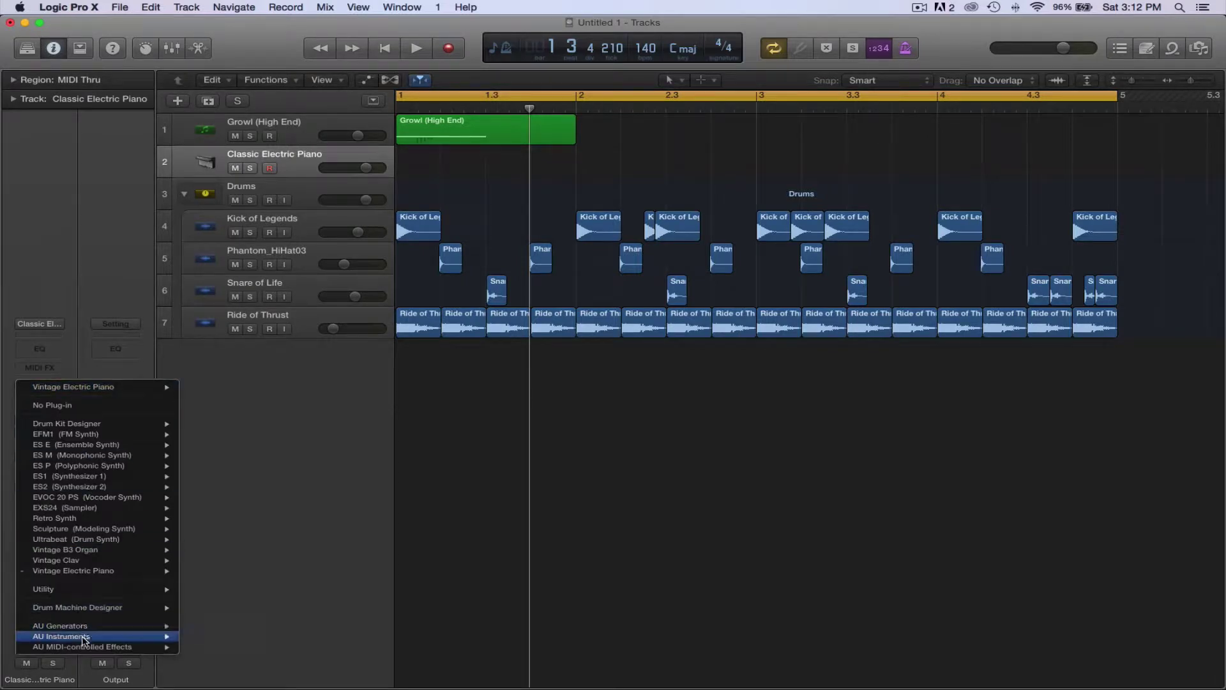
mouse_move(83, 640)
mouse_move(256, 647)
click(346, 660)
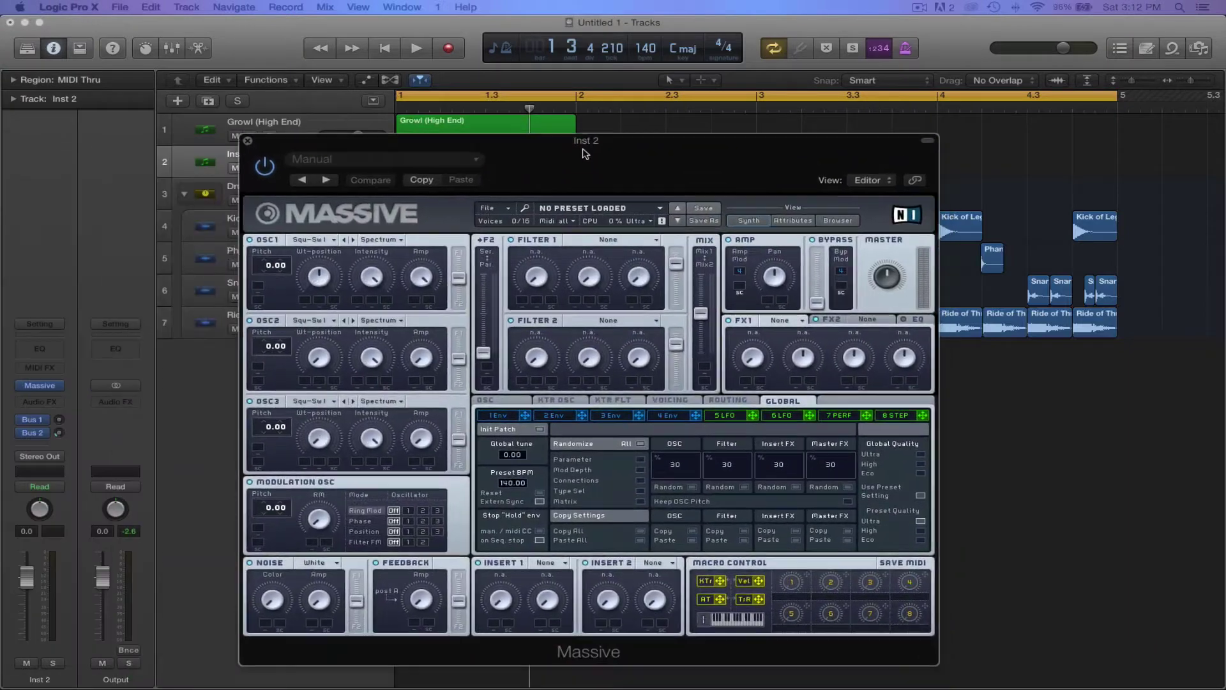
Load the Snare Hit setting in Massive on the new track and close the plug-in
click(332, 160)
scroll(370, 404, down, 5)
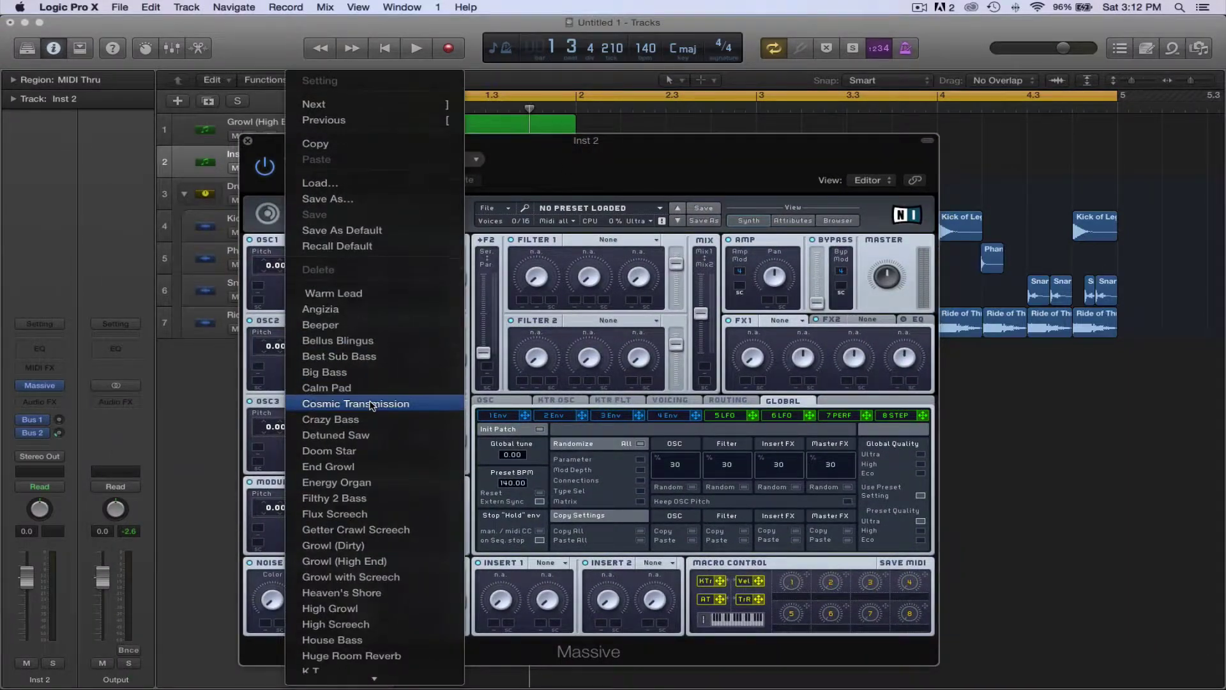
scroll(370, 403, down, 10)
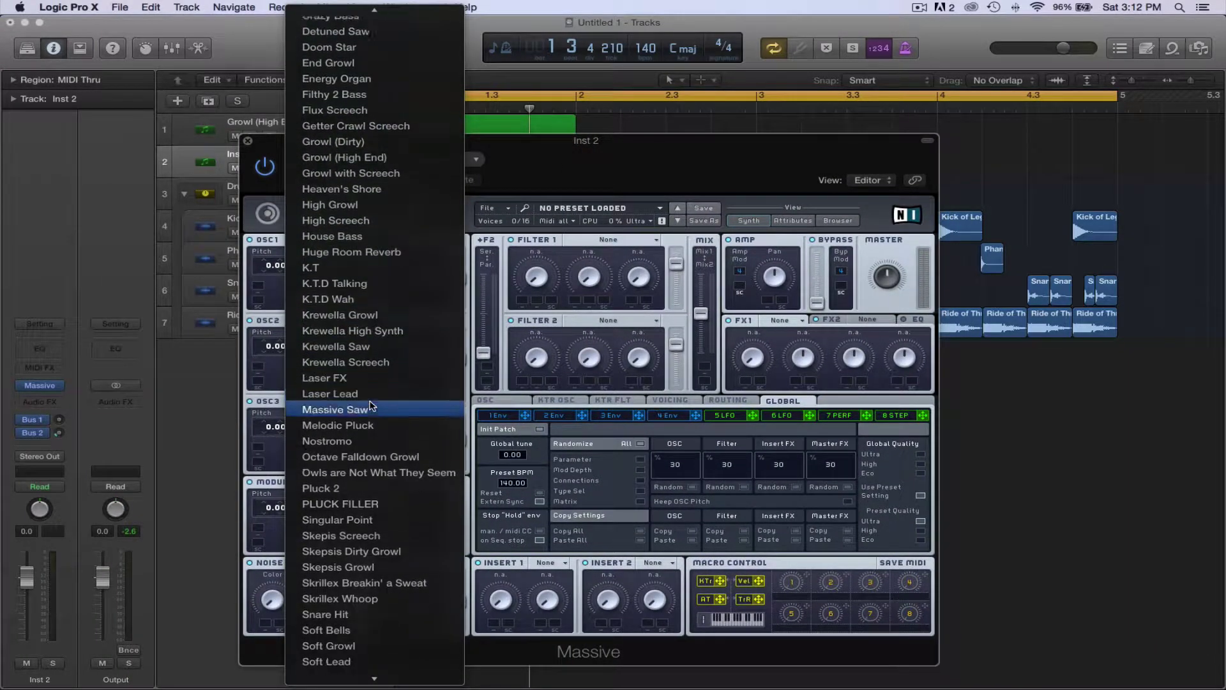
scroll(372, 405, down, 4)
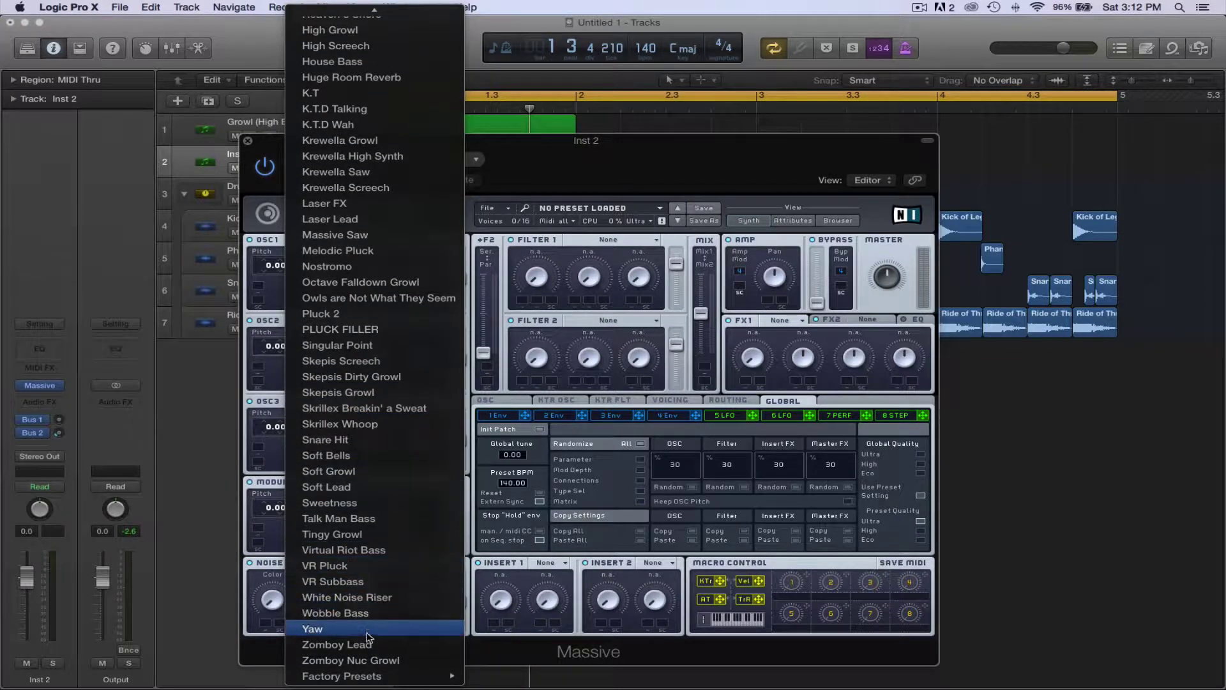
click(368, 440)
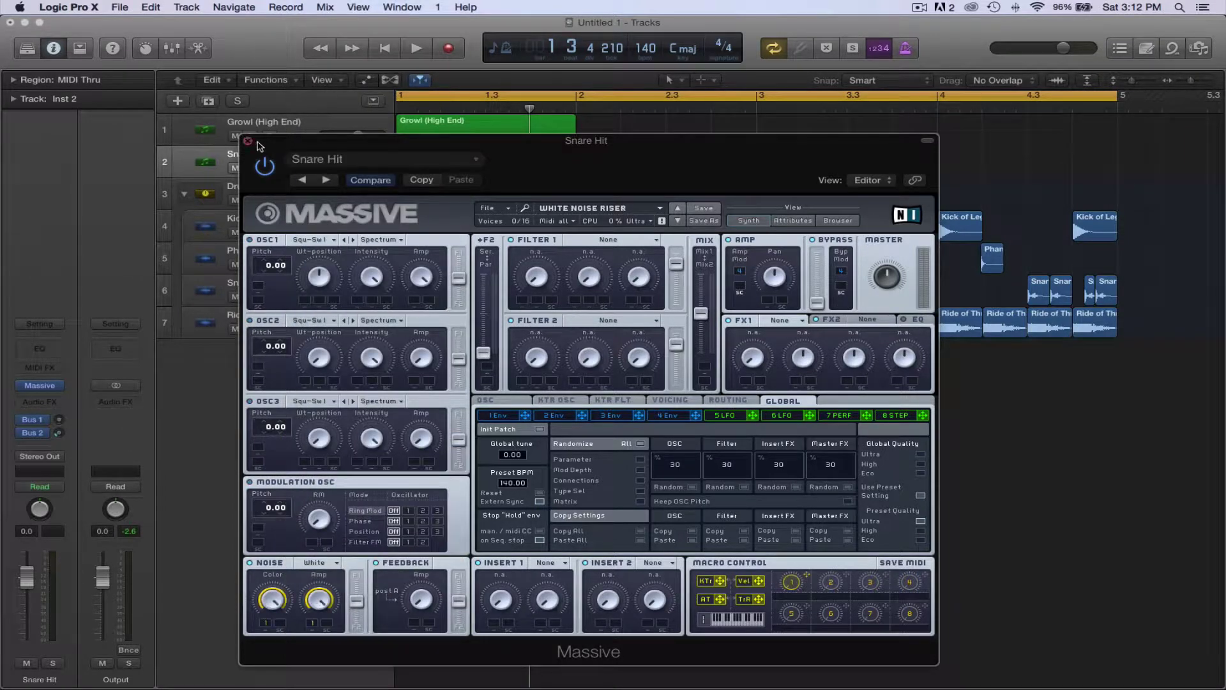
click(248, 141)
Move the Snare Hit track below Snare of Life inside Drums and create a one-beat empty MIDI region on it at 1.3
drag(295, 163, 294, 293)
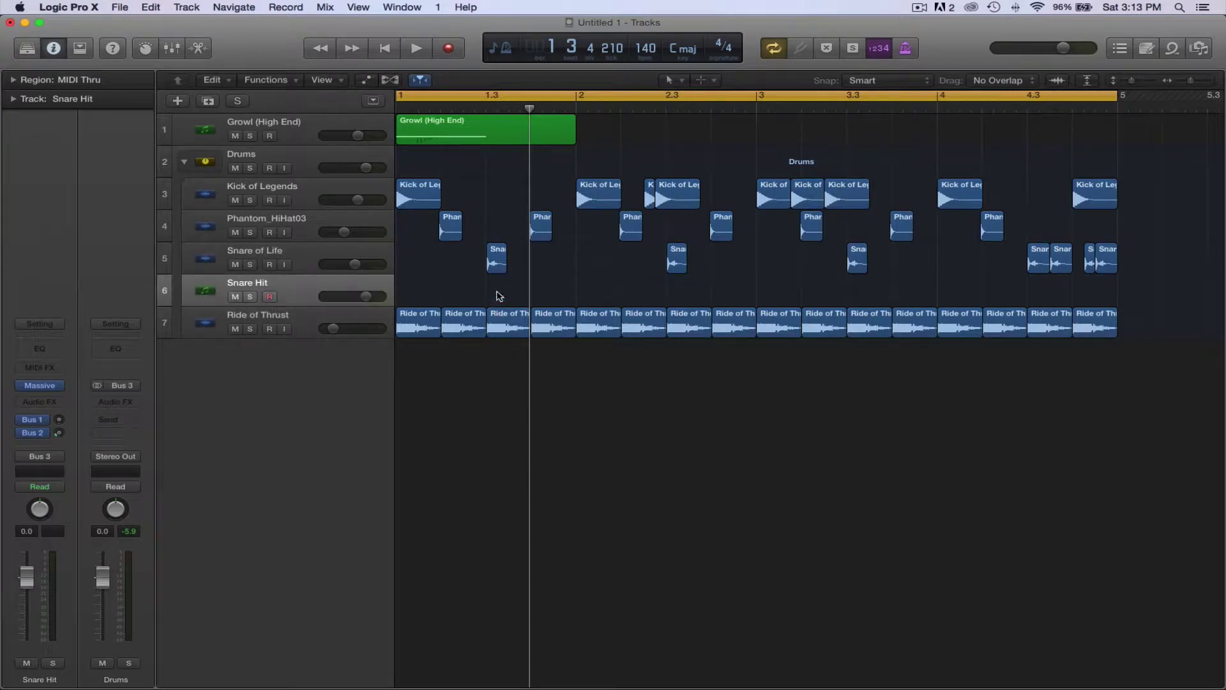
right_click(497, 294)
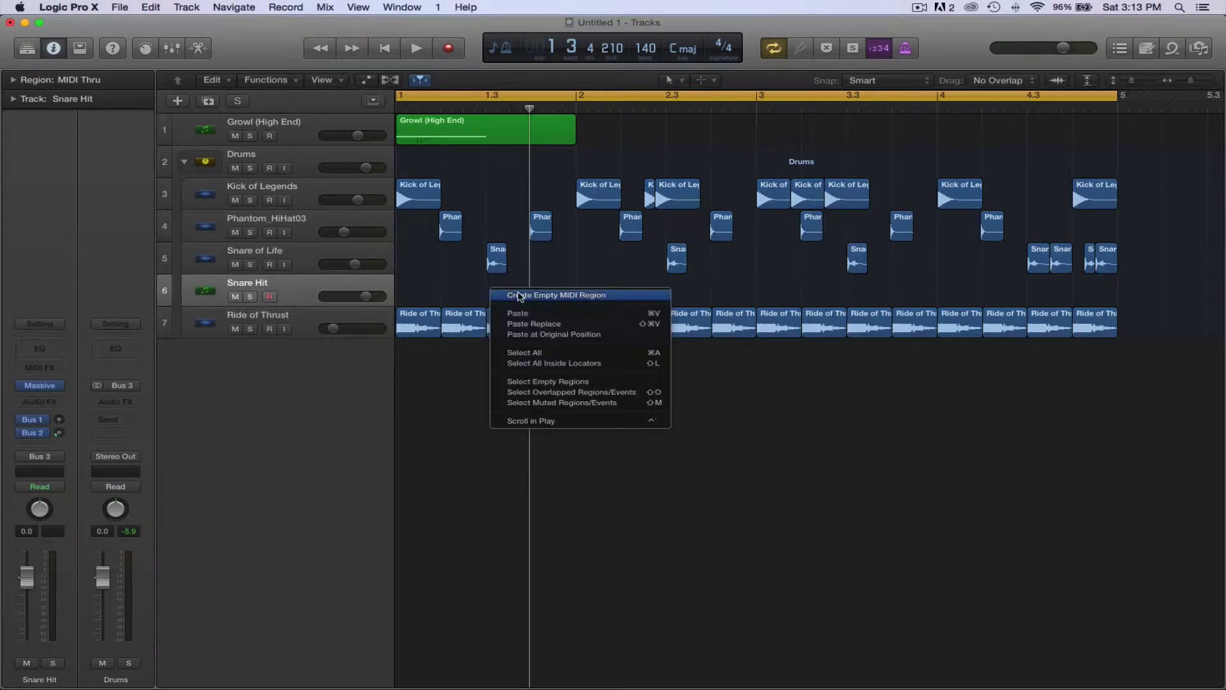
click(519, 295)
drag(429, 291, 517, 290)
drag(662, 296, 529, 296)
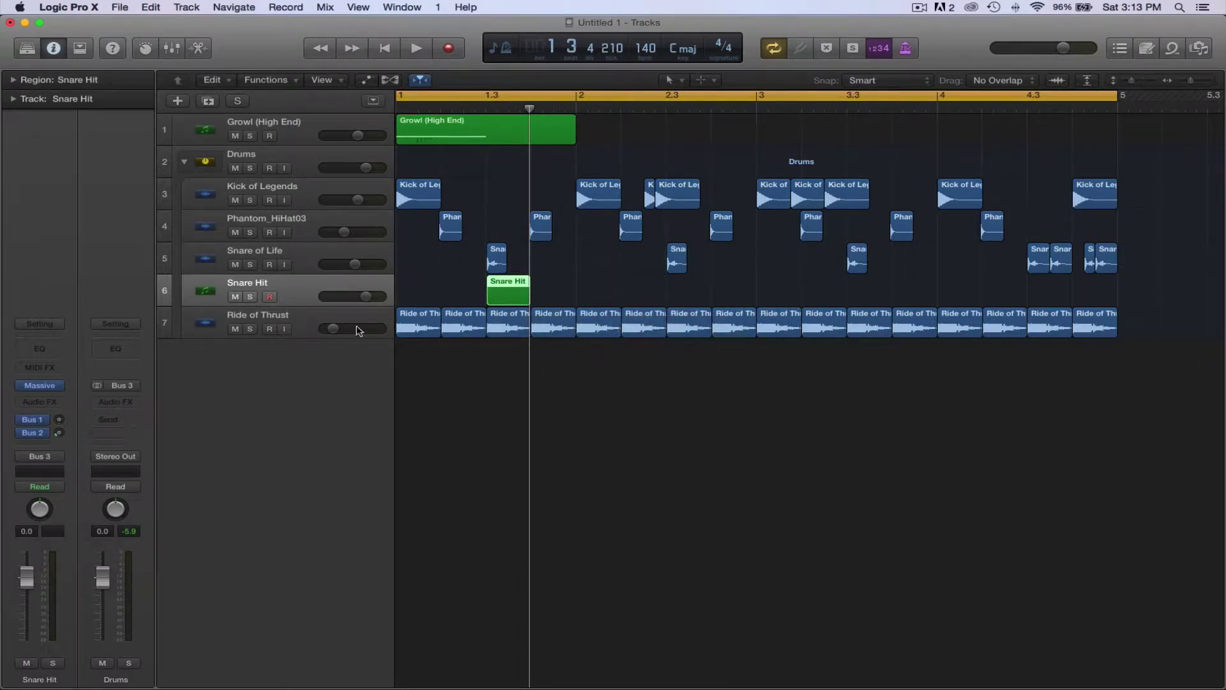
Open the Snare Hit region for note editing and add a sixteenth-note C1 at 1.3
double_click(511, 302)
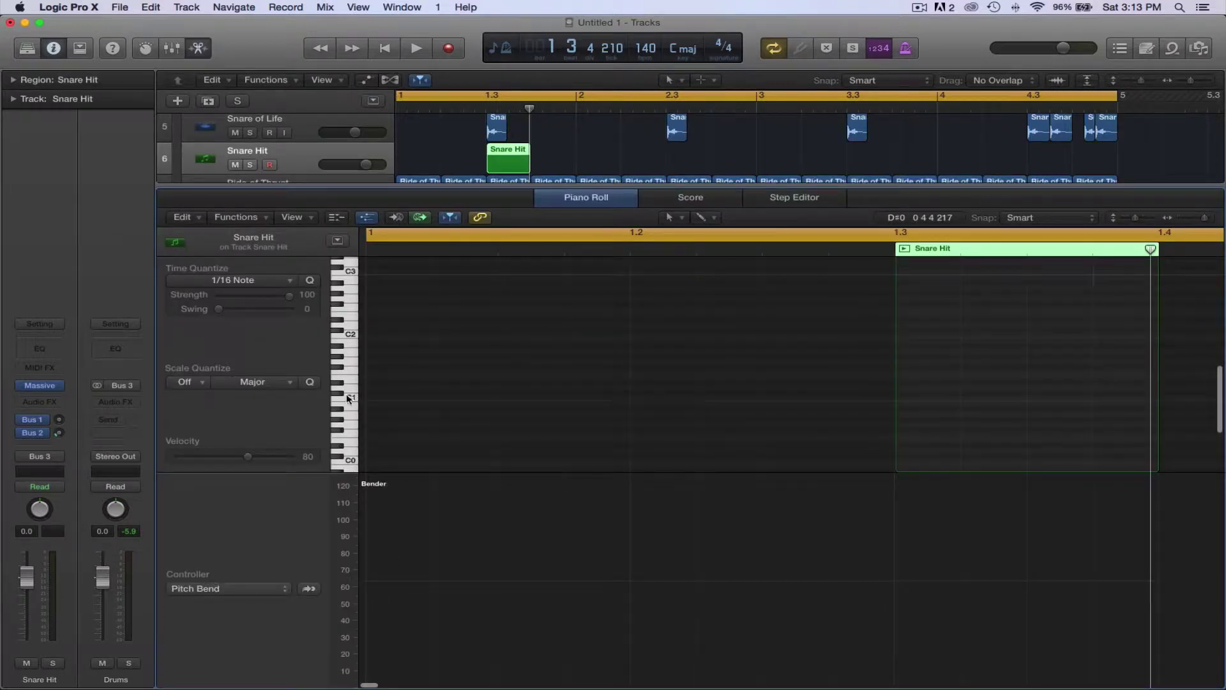
click(349, 398)
scroll(864, 417, right, 5)
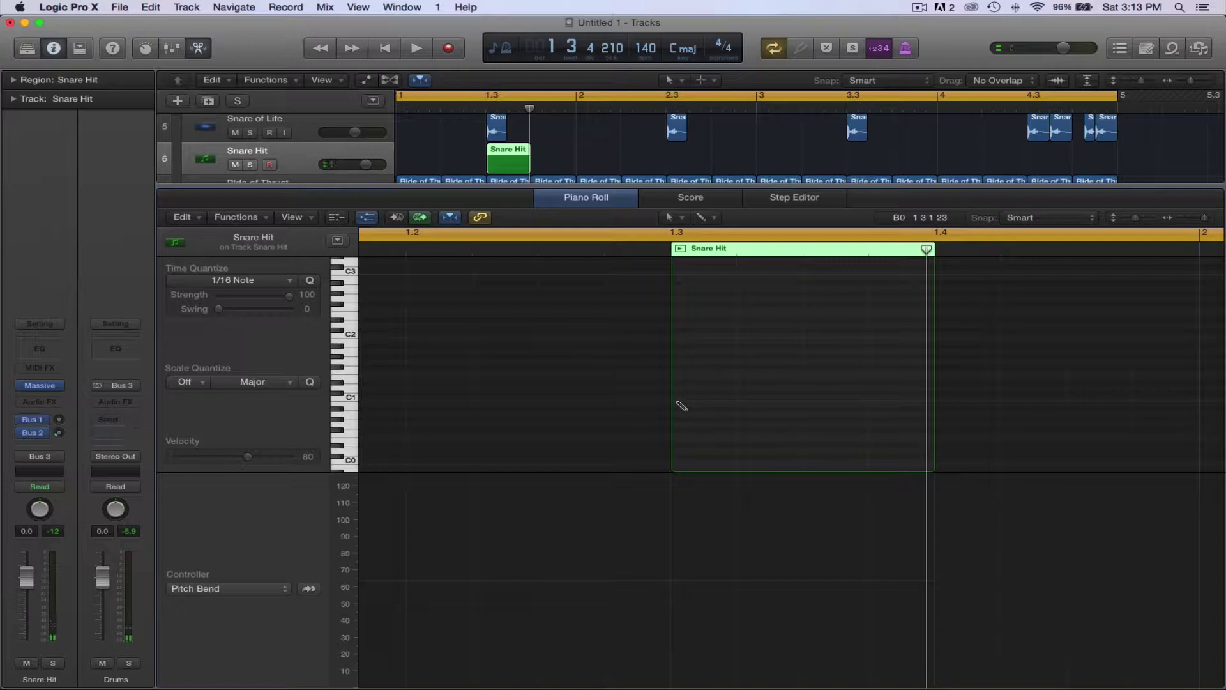
click(676, 401)
drag(1069, 401, 729, 414)
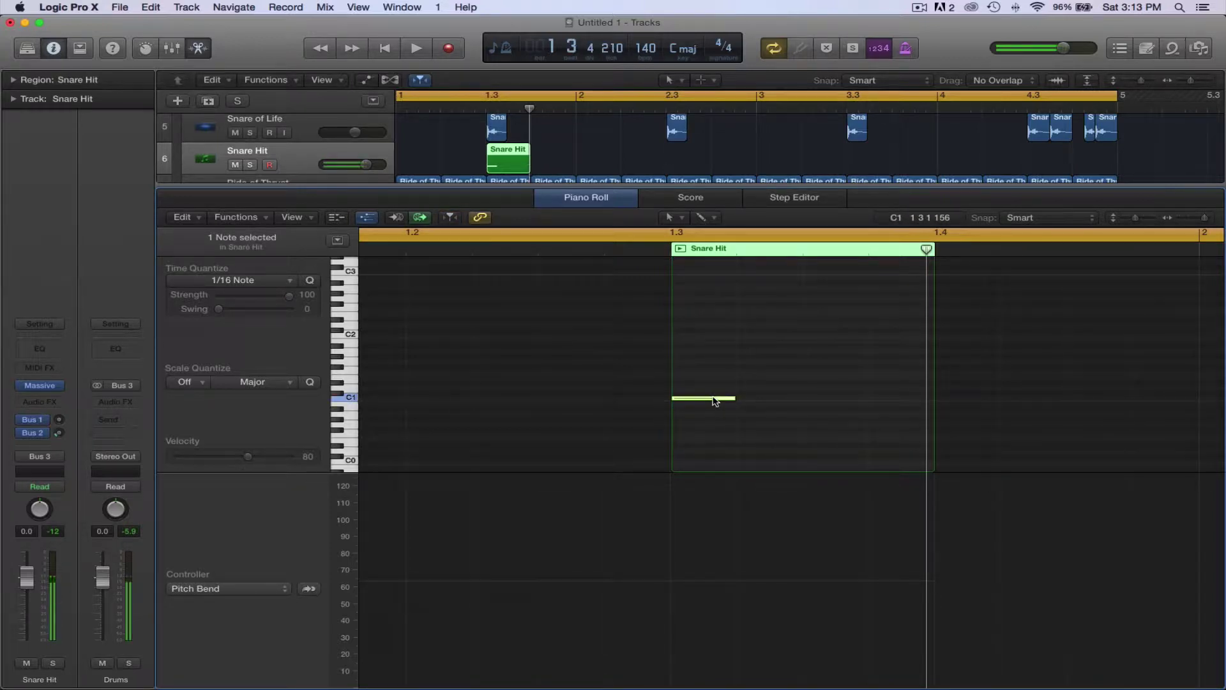
Play the loop, lower the Snare Hit track volume to -6.8 dB, and close the note editor
key(space)
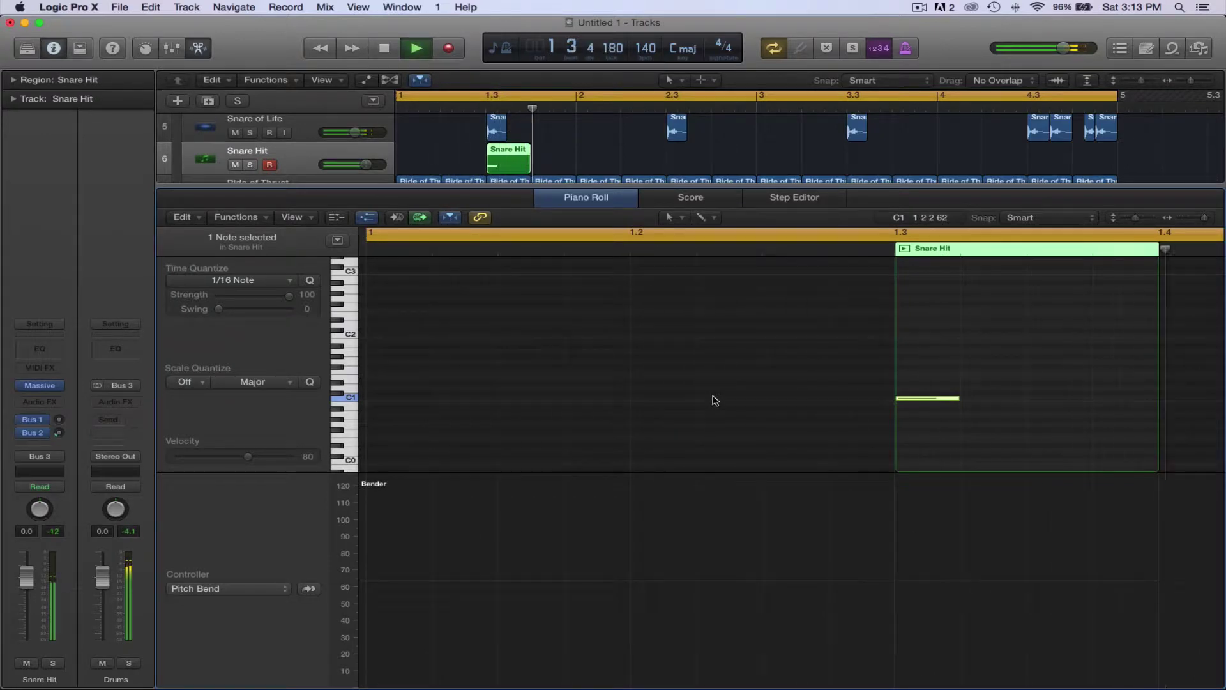
drag(366, 168, 321, 174)
key(Return)
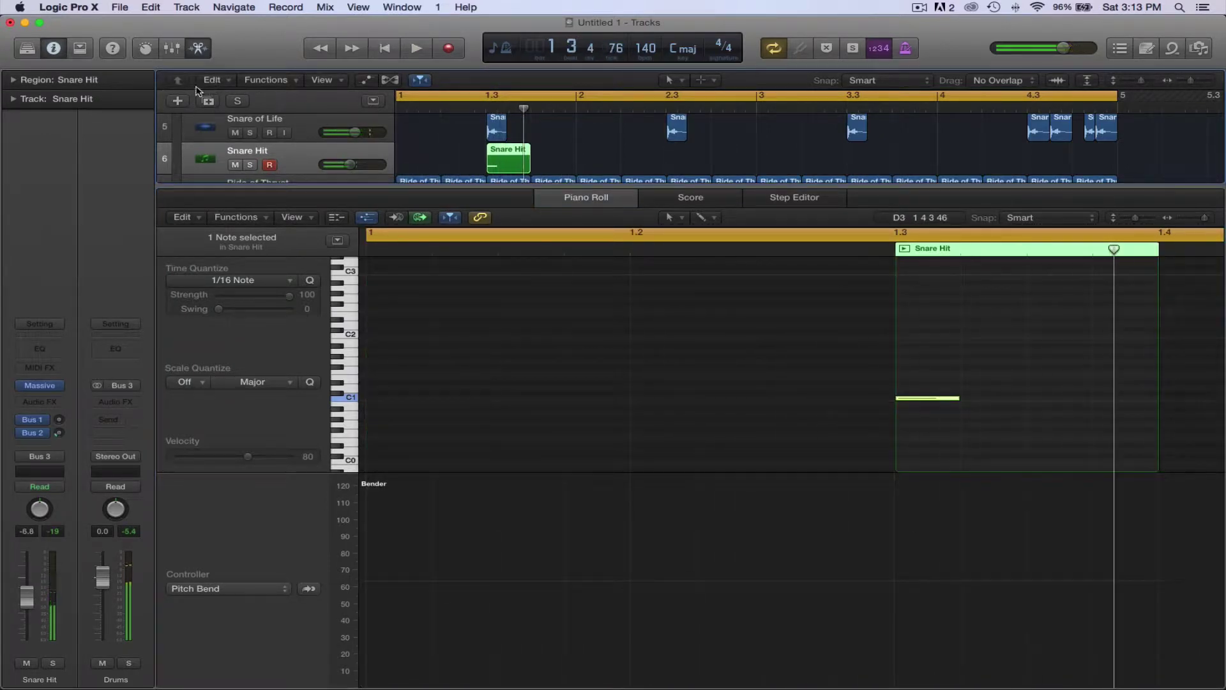
click(197, 49)
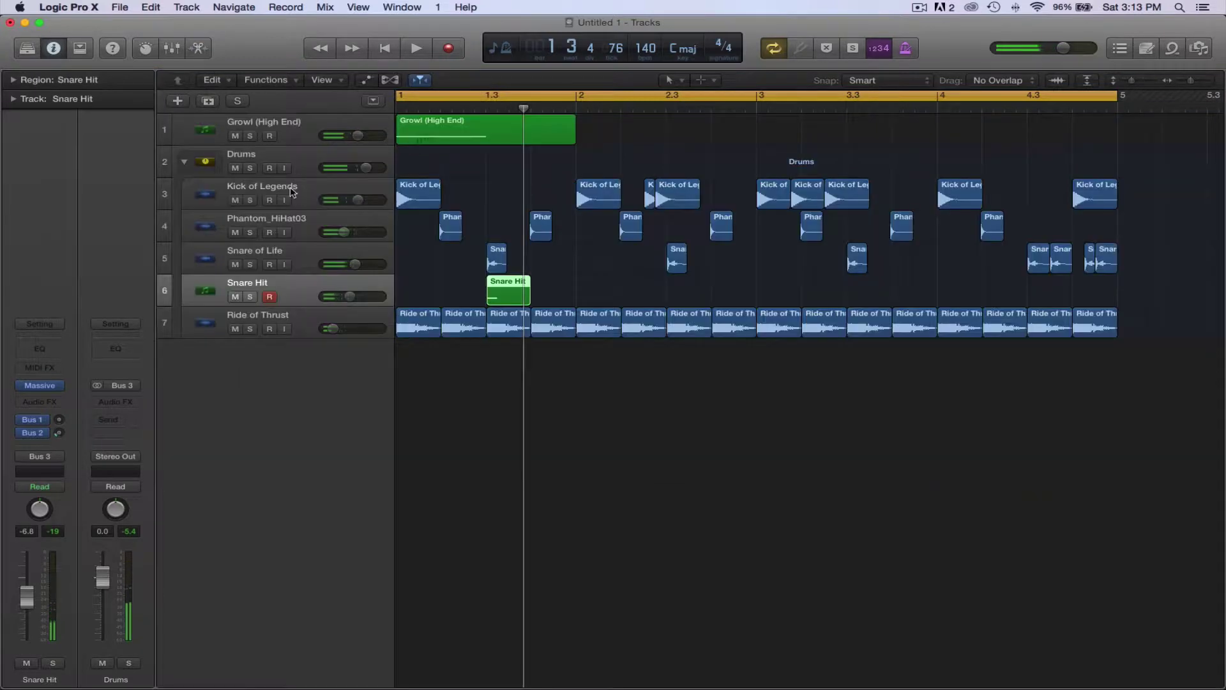
Mute the growl track, audition the drums, and copy the Snare Hit region under every remaining Snare of Life hit
click(235, 139)
key(space)
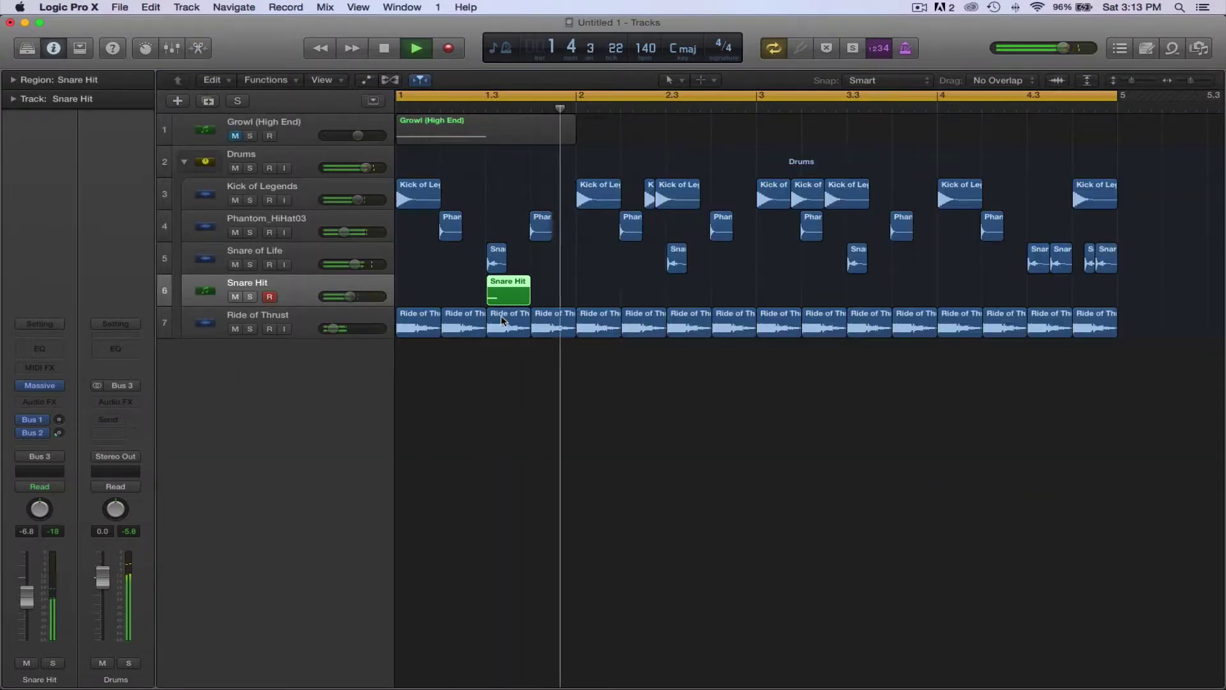
key(space)
drag(601, 300, 1118, 295)
Play the layered snares and lower the Snare Hit track volume to -10.0 dB
key(space)
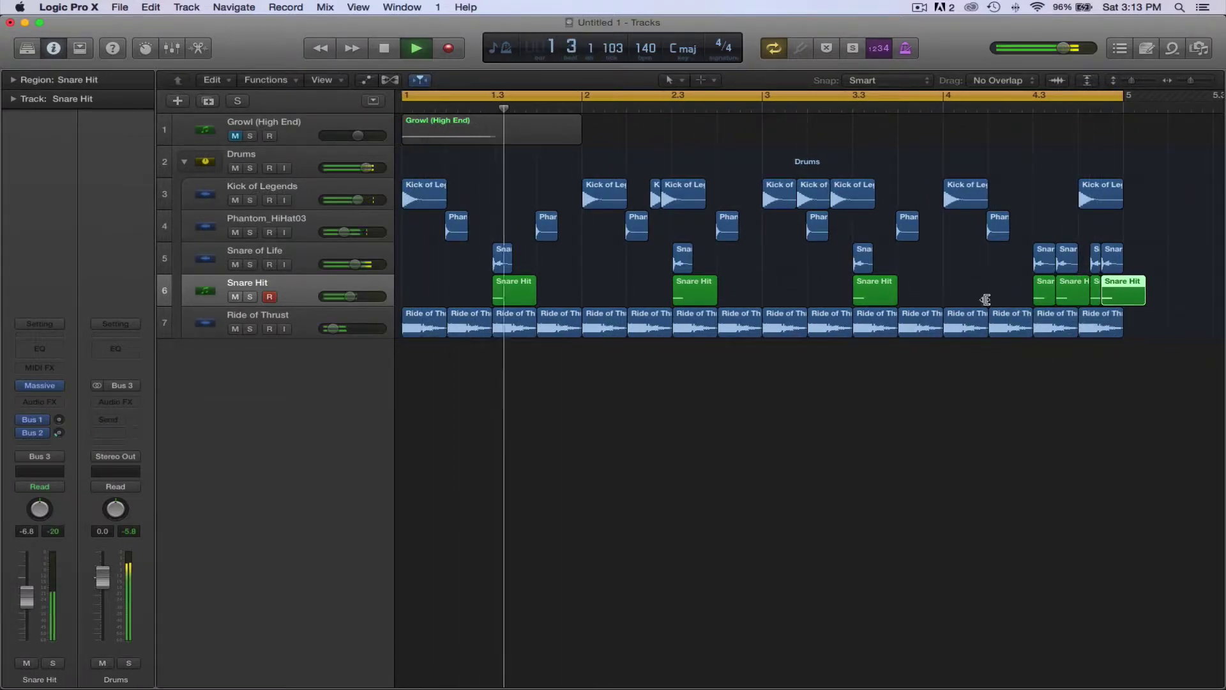
drag(350, 298, 339, 302)
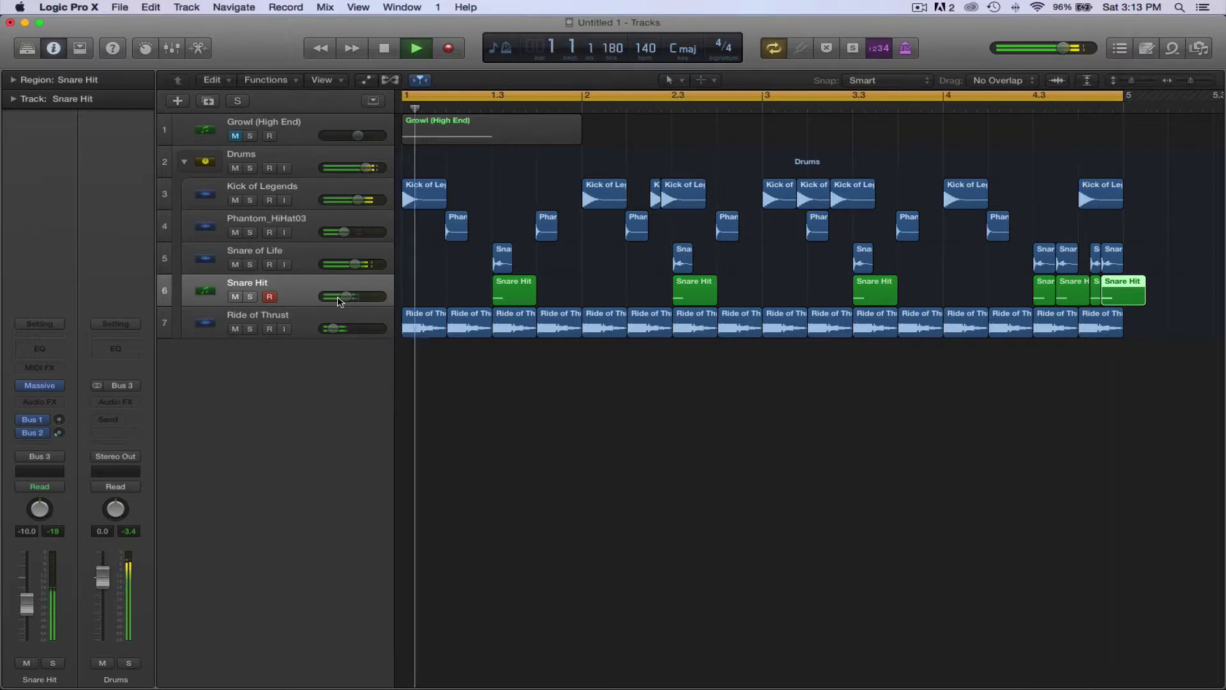
key(space)
Open the Snare of Life track's Channel EQ and move its window clear of the track list
click(281, 258)
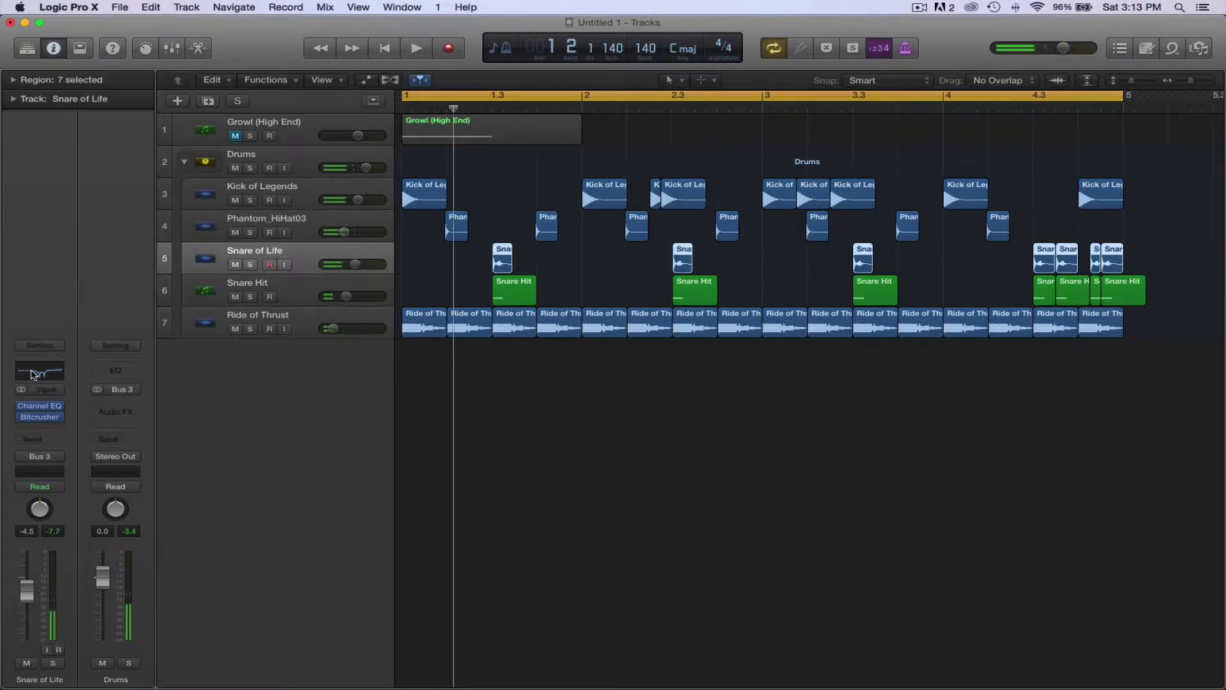
click(36, 372)
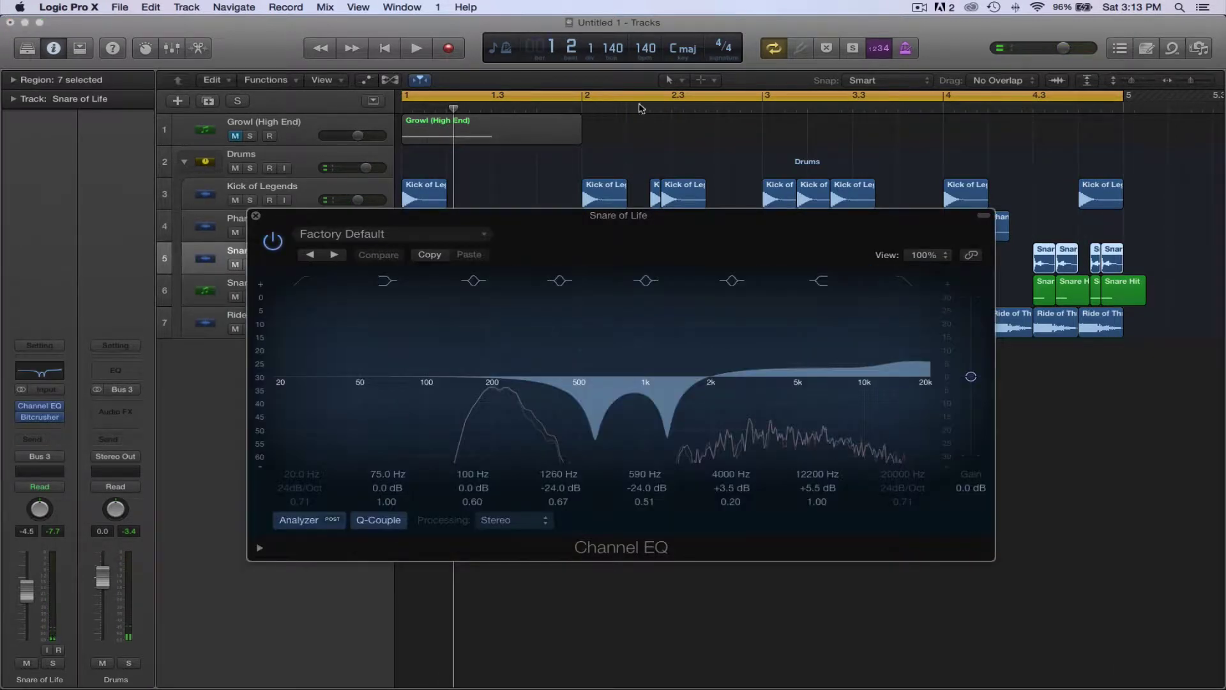
drag(625, 245, 856, 48)
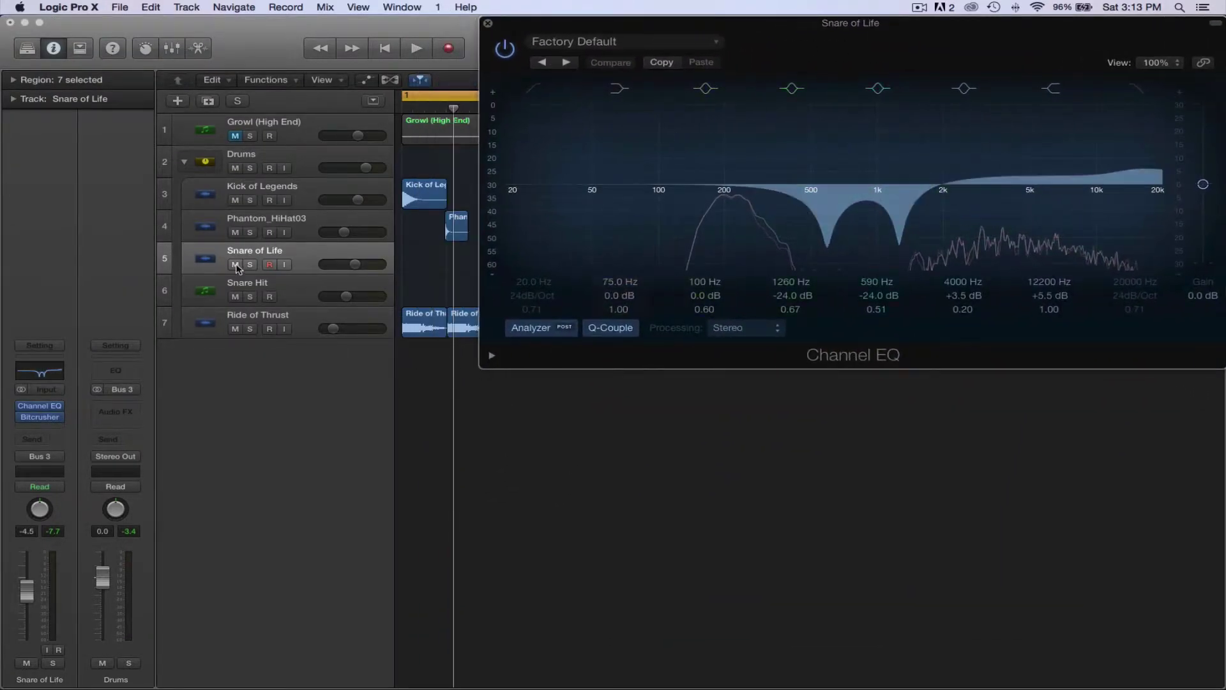
Add a Channel EQ to the Snare Hit track, place it alongside the Snare of Life EQ, and enable its analyzer
click(287, 288)
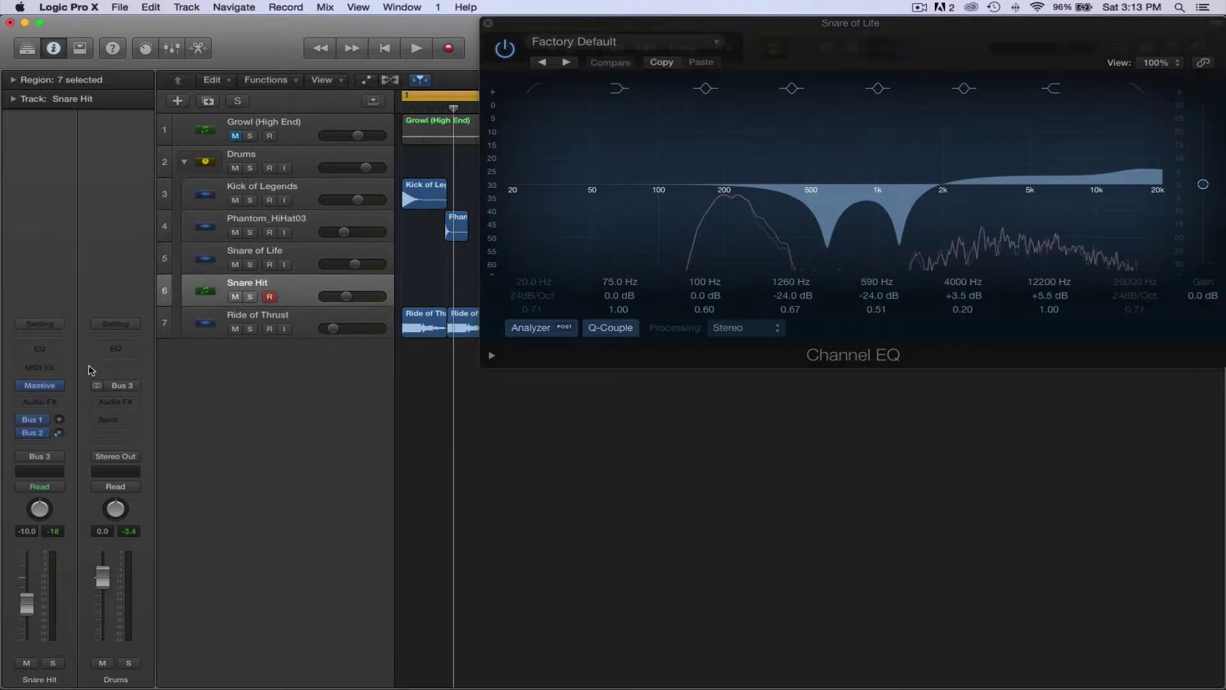
click(46, 354)
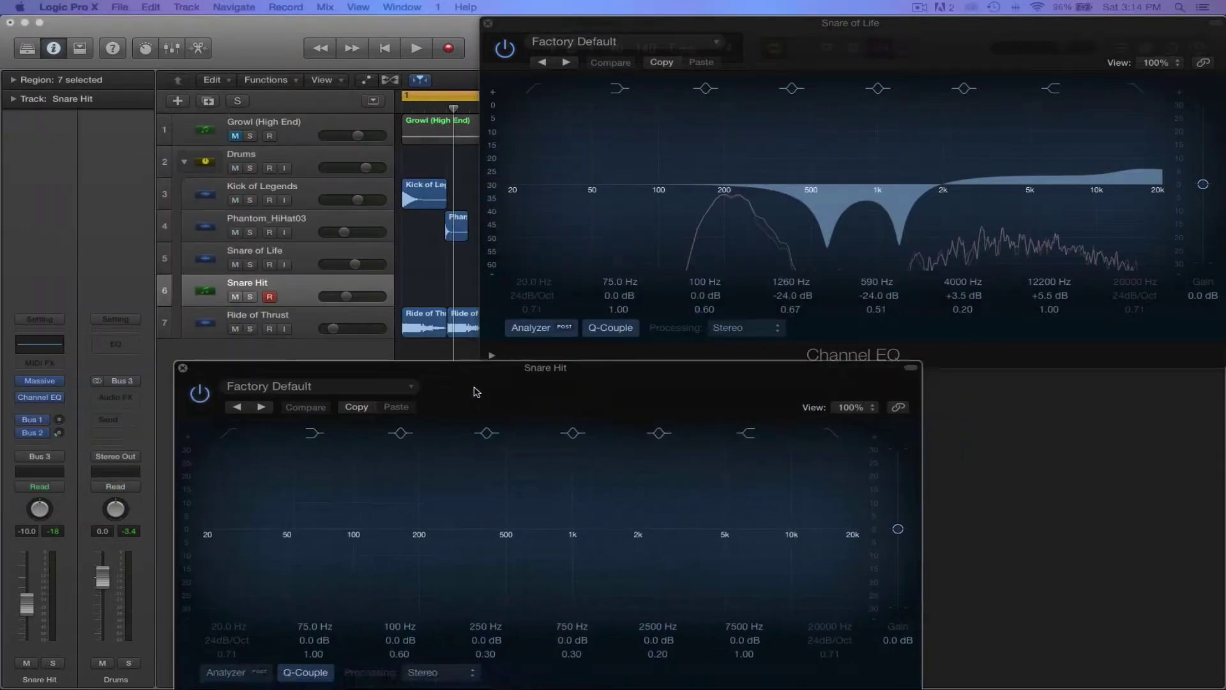
drag(471, 389, 356, 363)
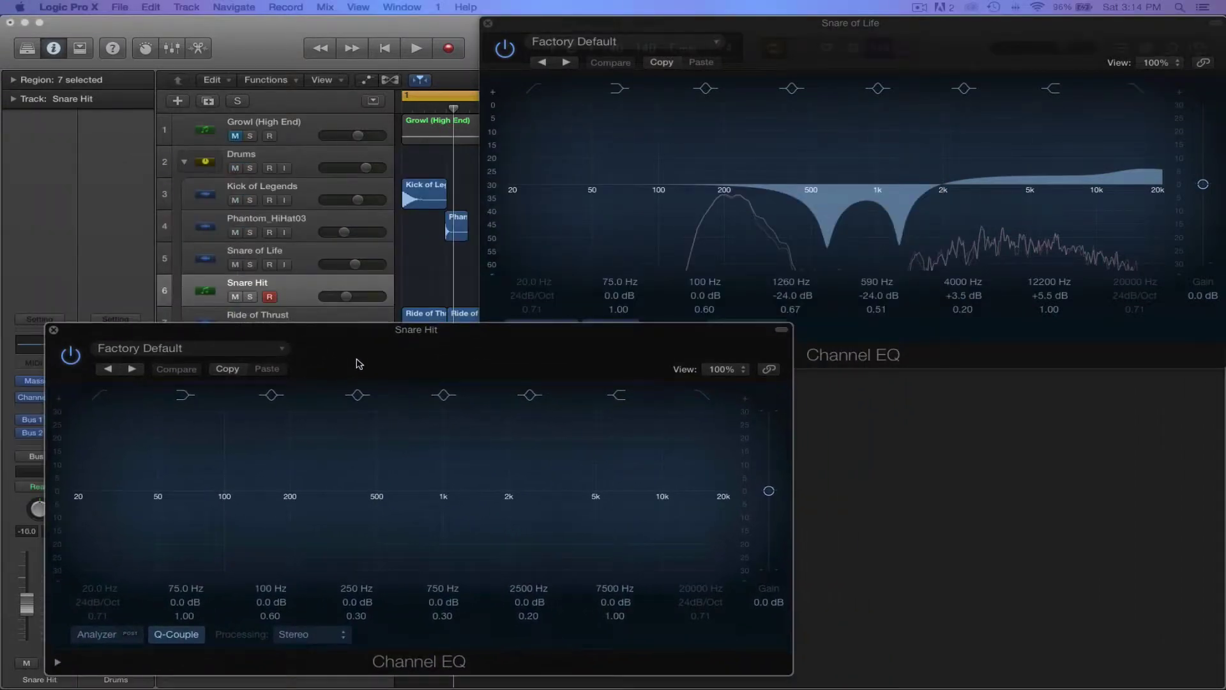
click(92, 634)
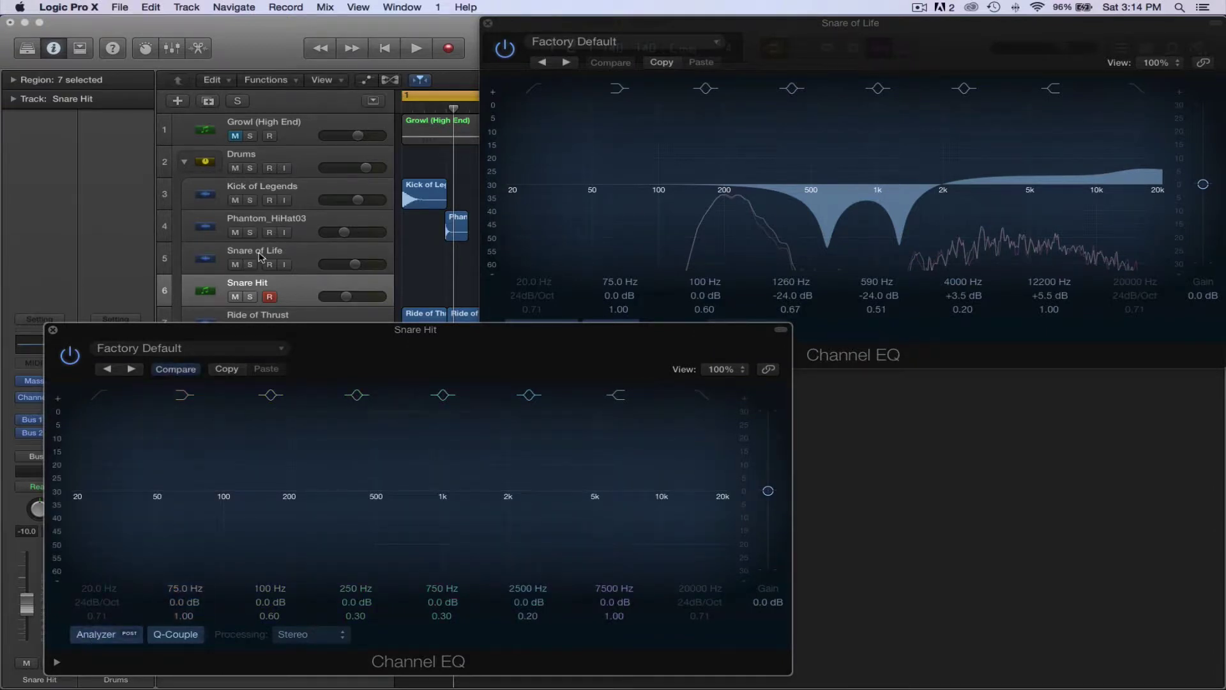
Solo the Snare of Life and Snare Hit tracks and start playback
click(251, 265)
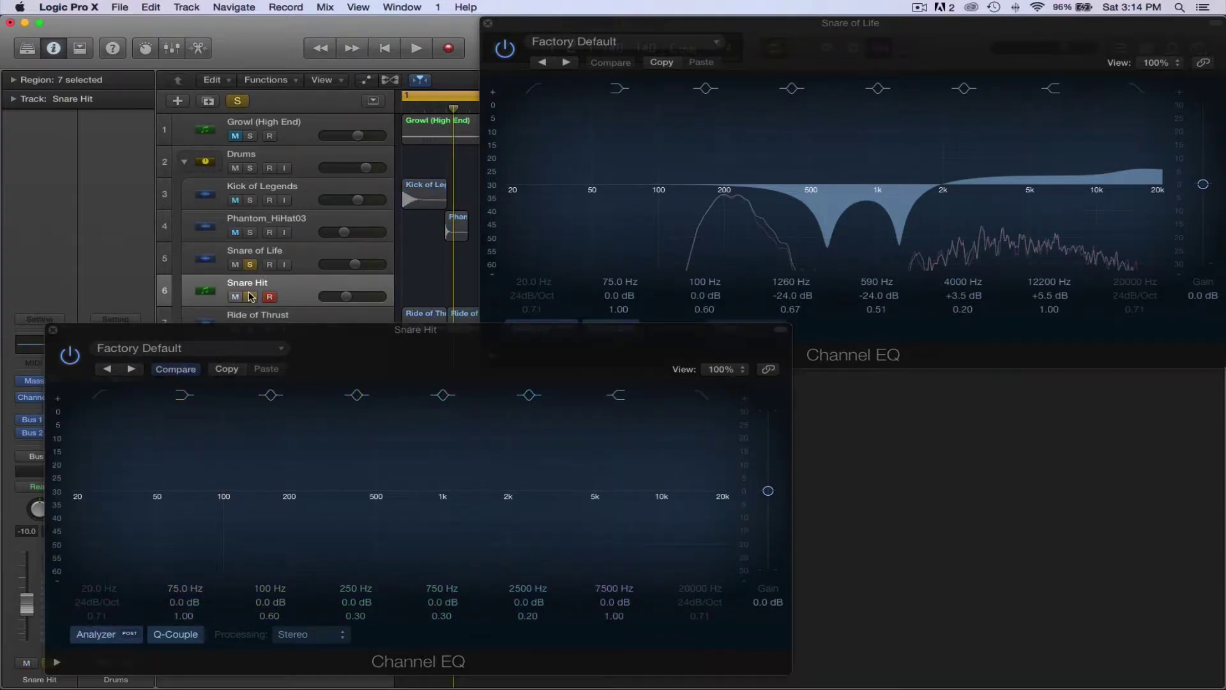
click(251, 297)
key(space)
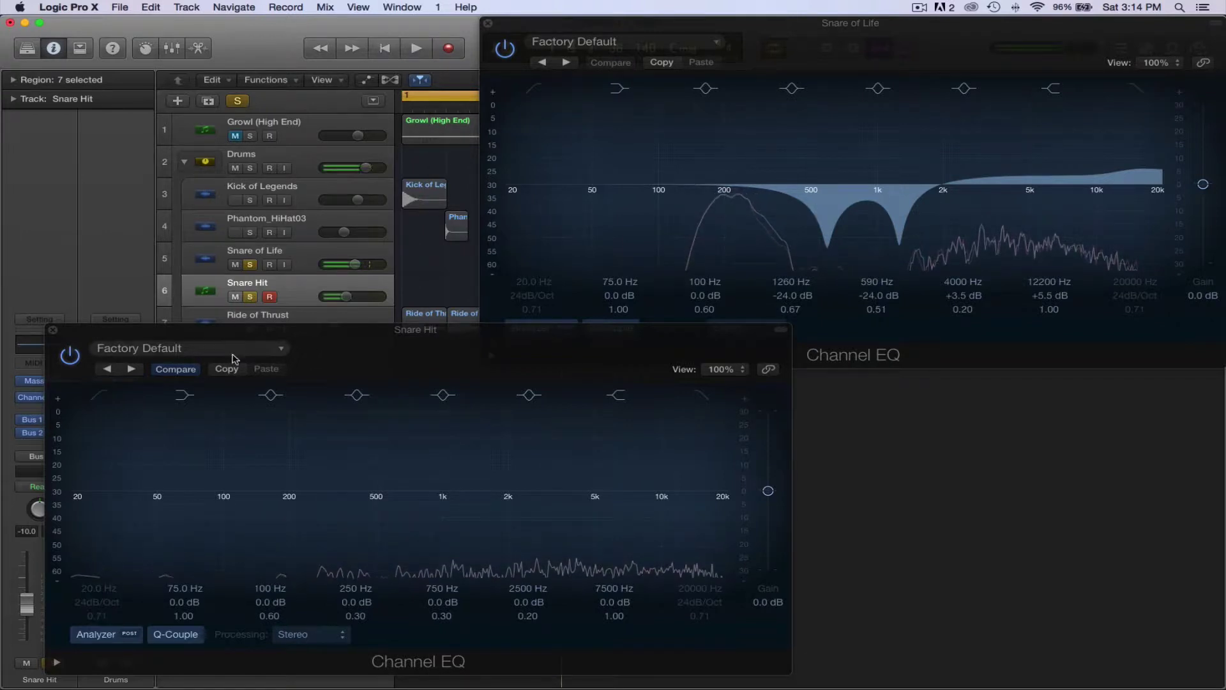
Enable a low cut on the Snare Hit EQ at 205 Hz with a 48 dB/Oct slope
click(90, 444)
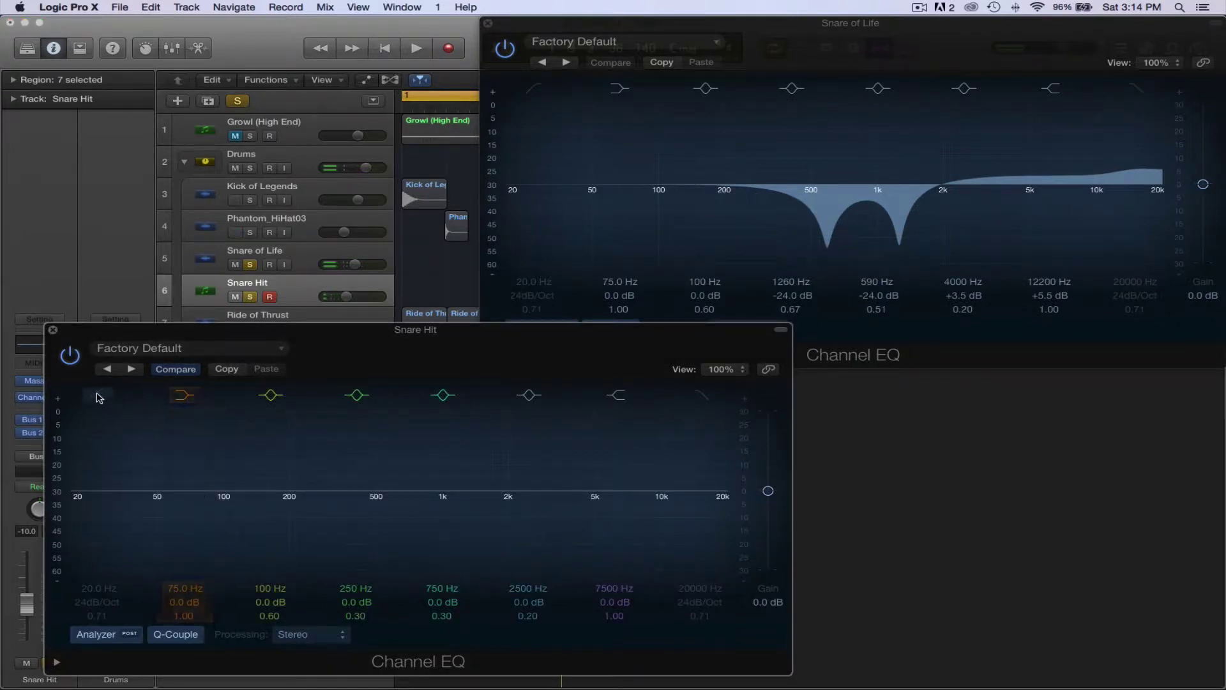
drag(75, 496, 266, 498)
drag(107, 604, 170, 574)
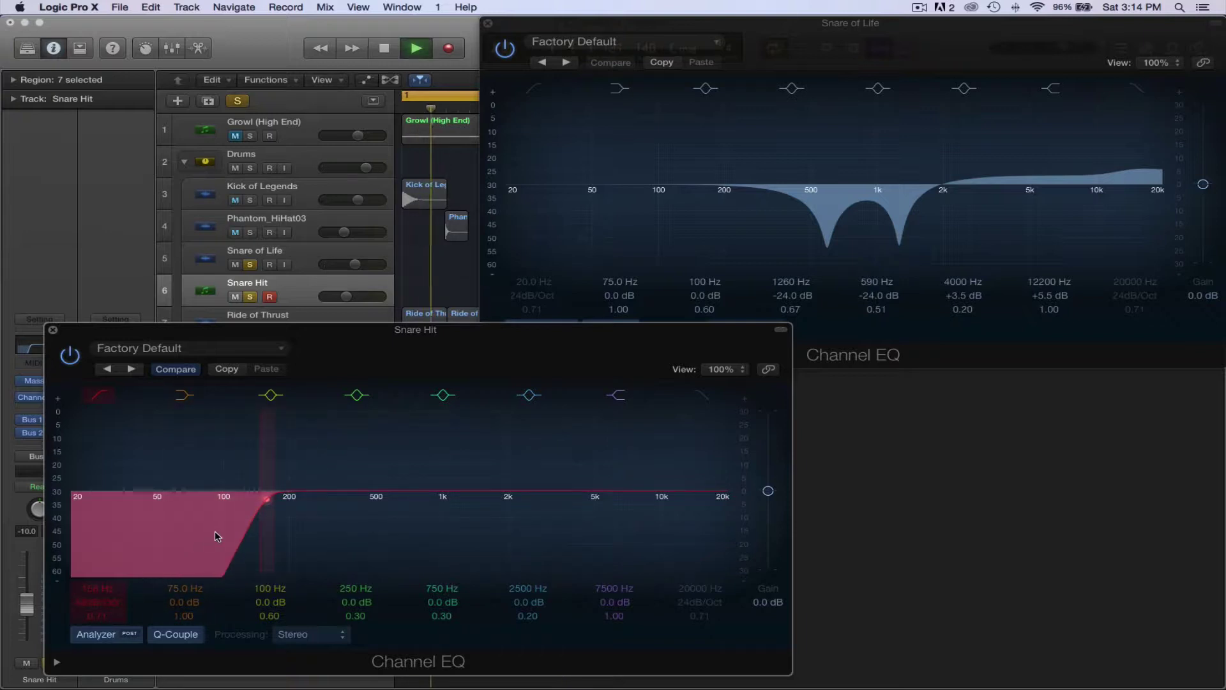
drag(217, 536, 259, 520)
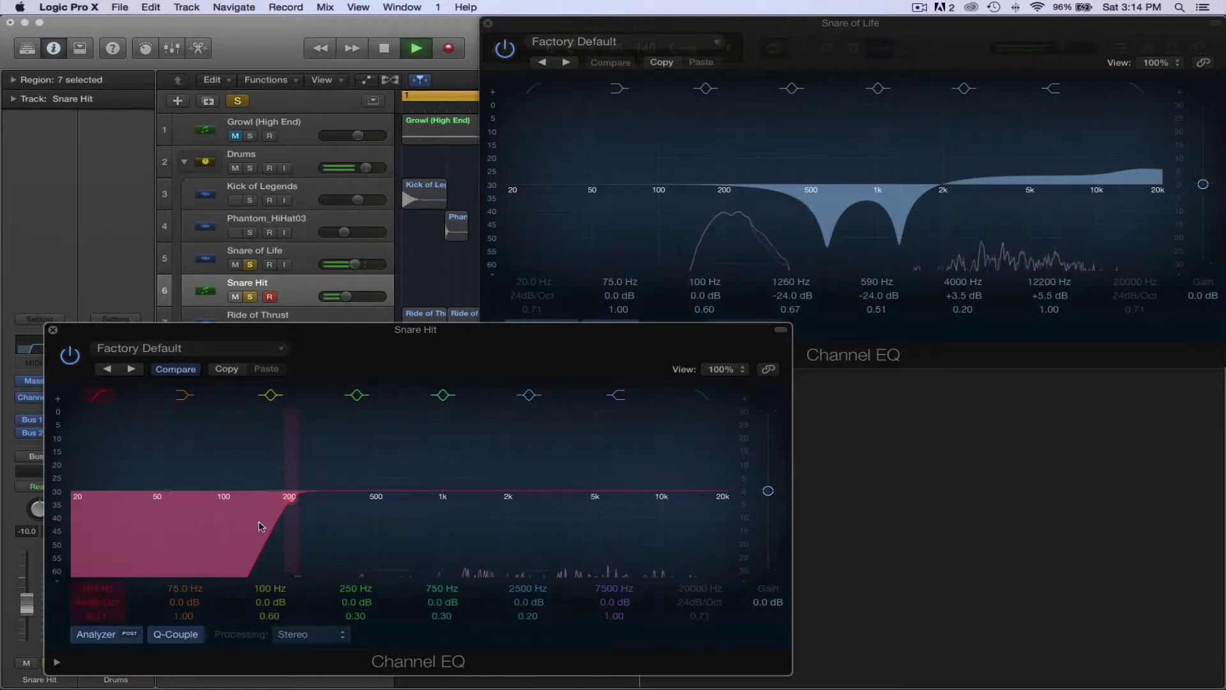
key(space)
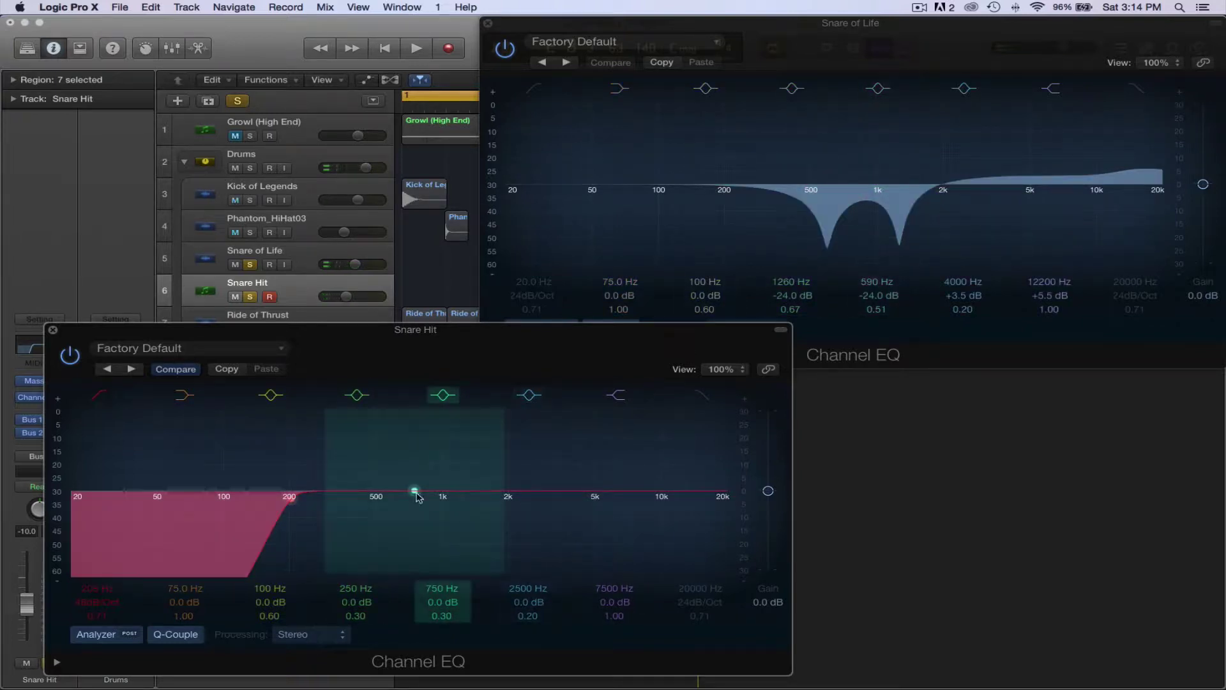
Set the Snare Hit EQ's 750 Hz peak band to 590 Hz, -24.0 dB, with a Q of 0.51
drag(414, 491, 416, 520)
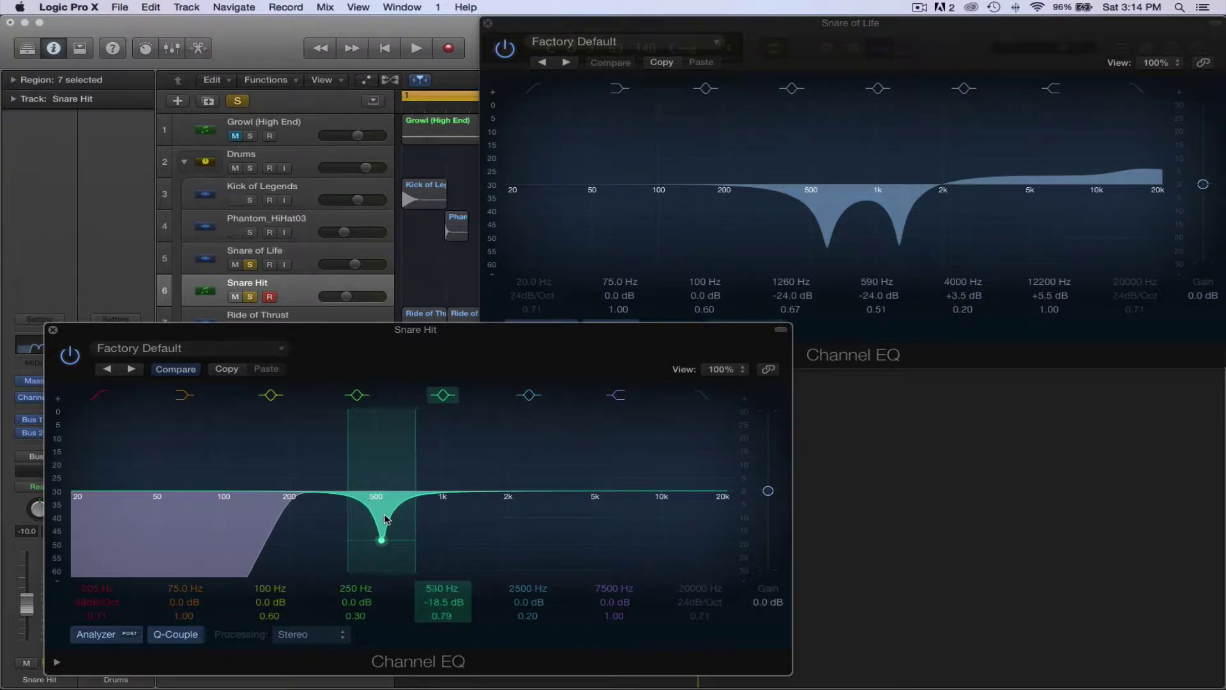
drag(385, 515, 398, 515)
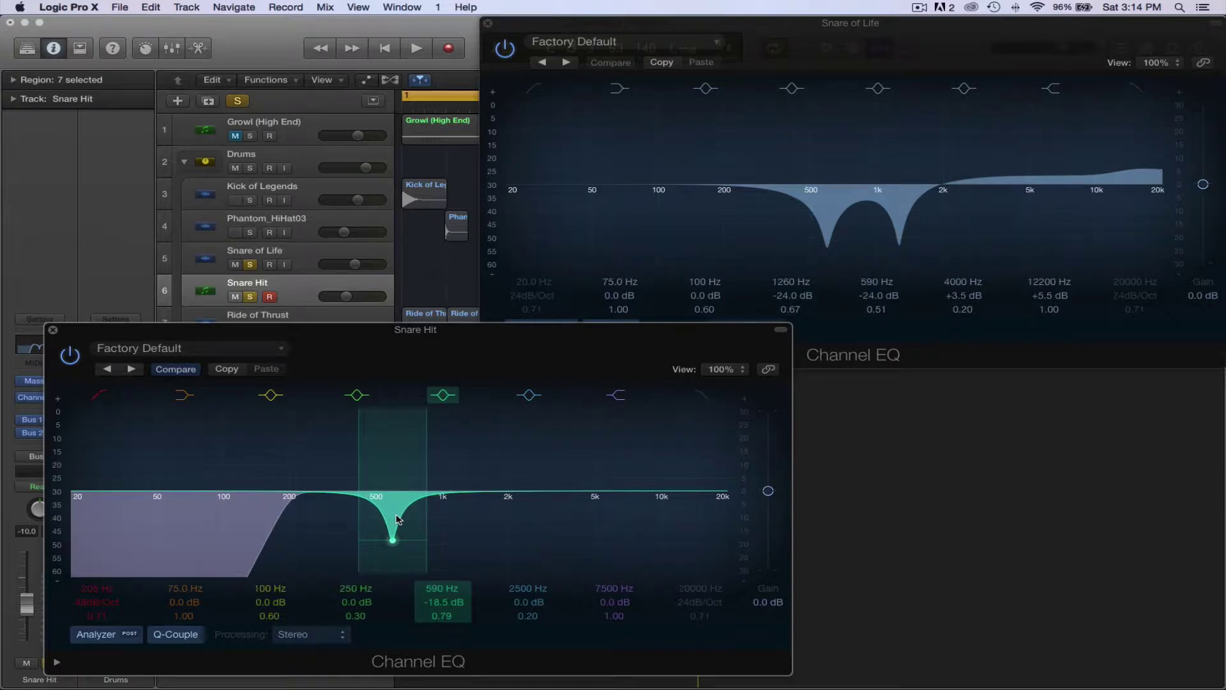
drag(398, 525, 398, 532)
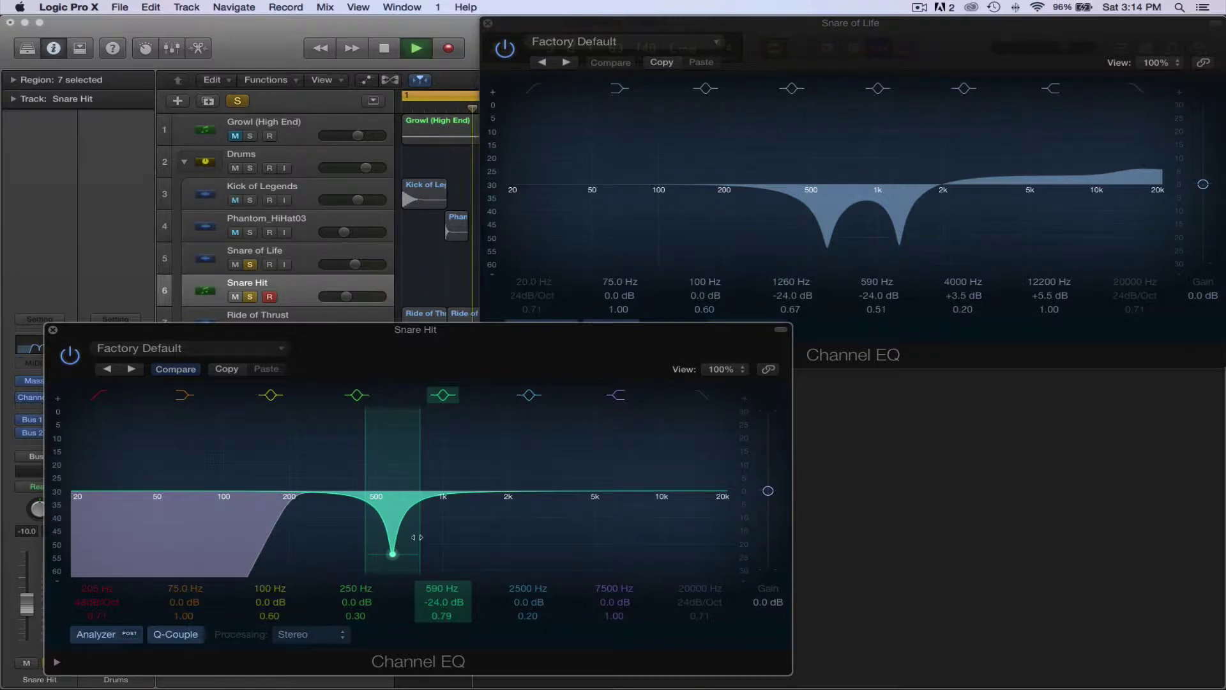
drag(417, 537, 436, 528)
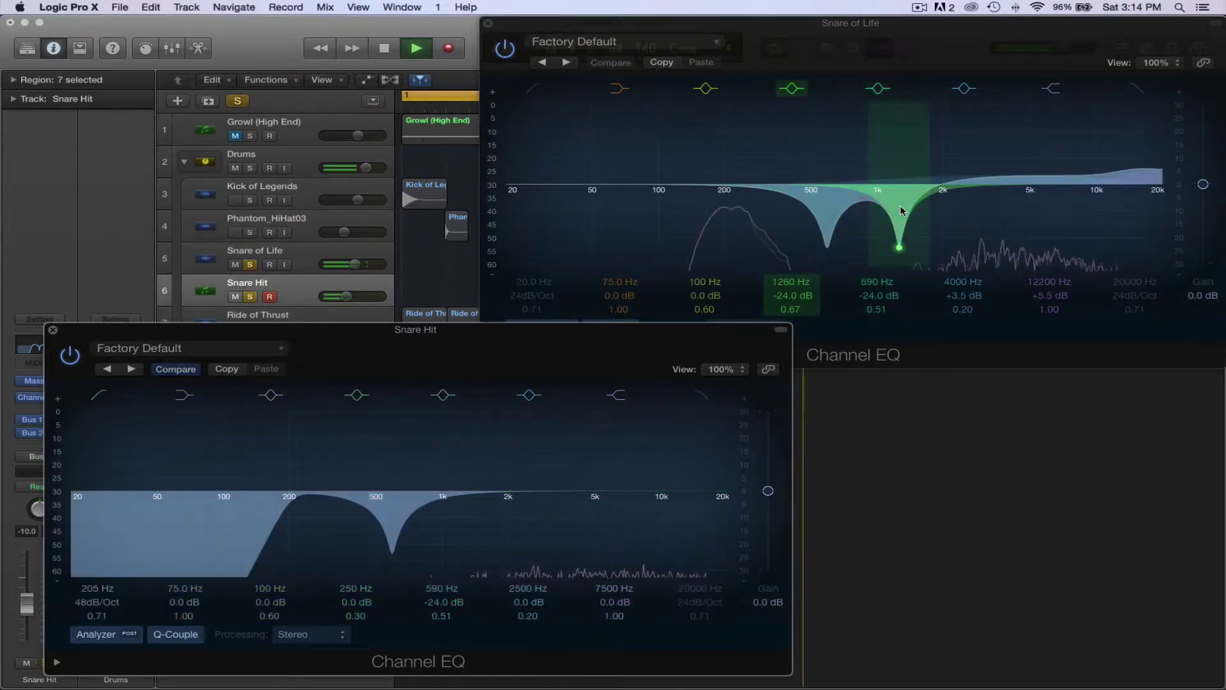
Set the Snare Hit EQ's 250 Hz peak band to 1260 Hz, -24.0 dB, with a Q of 0.67
drag(333, 489, 498, 560)
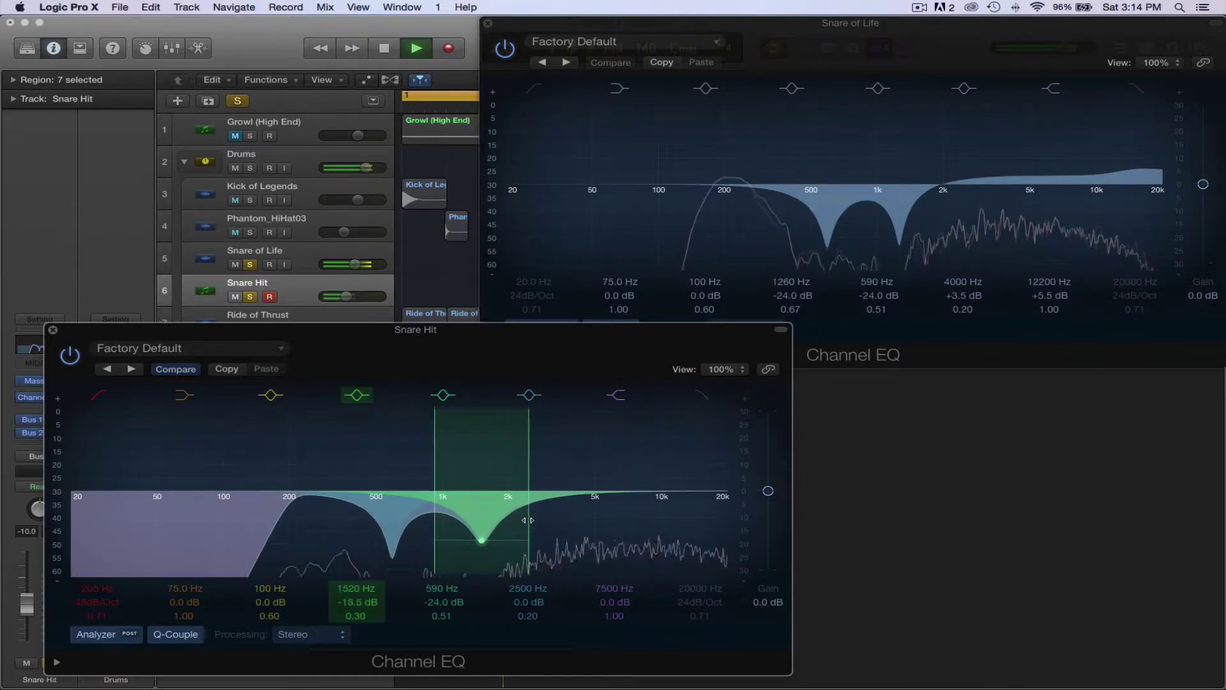
drag(527, 518, 466, 517)
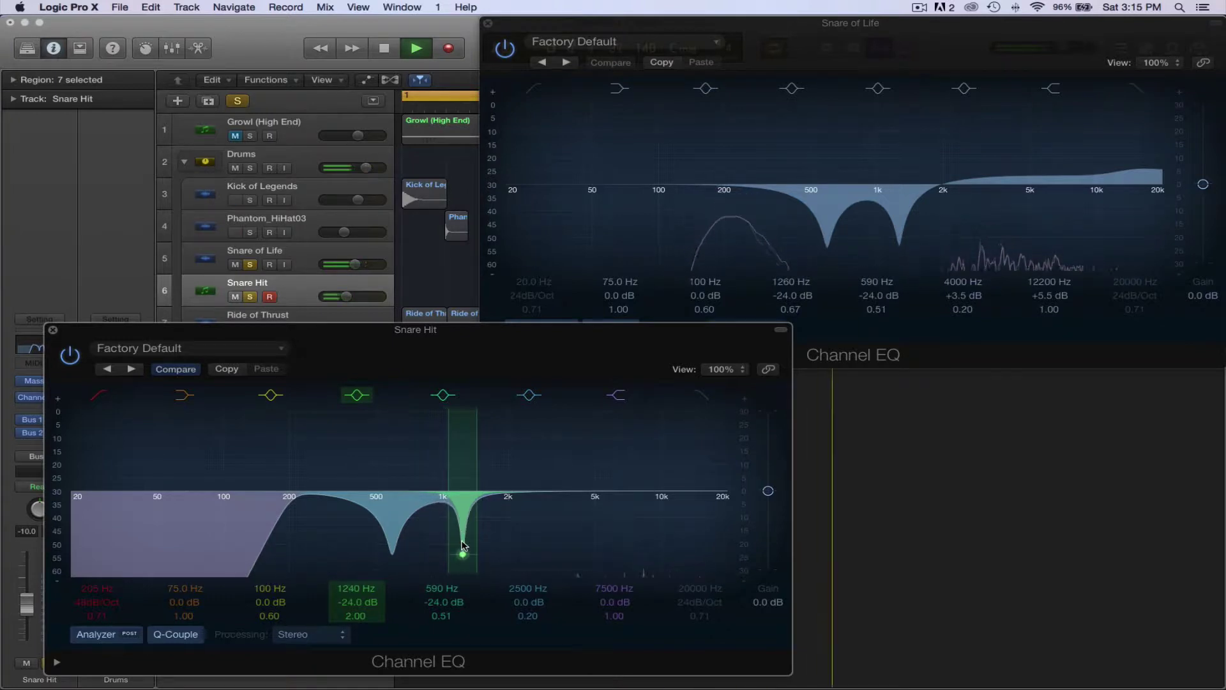
drag(462, 545, 465, 545)
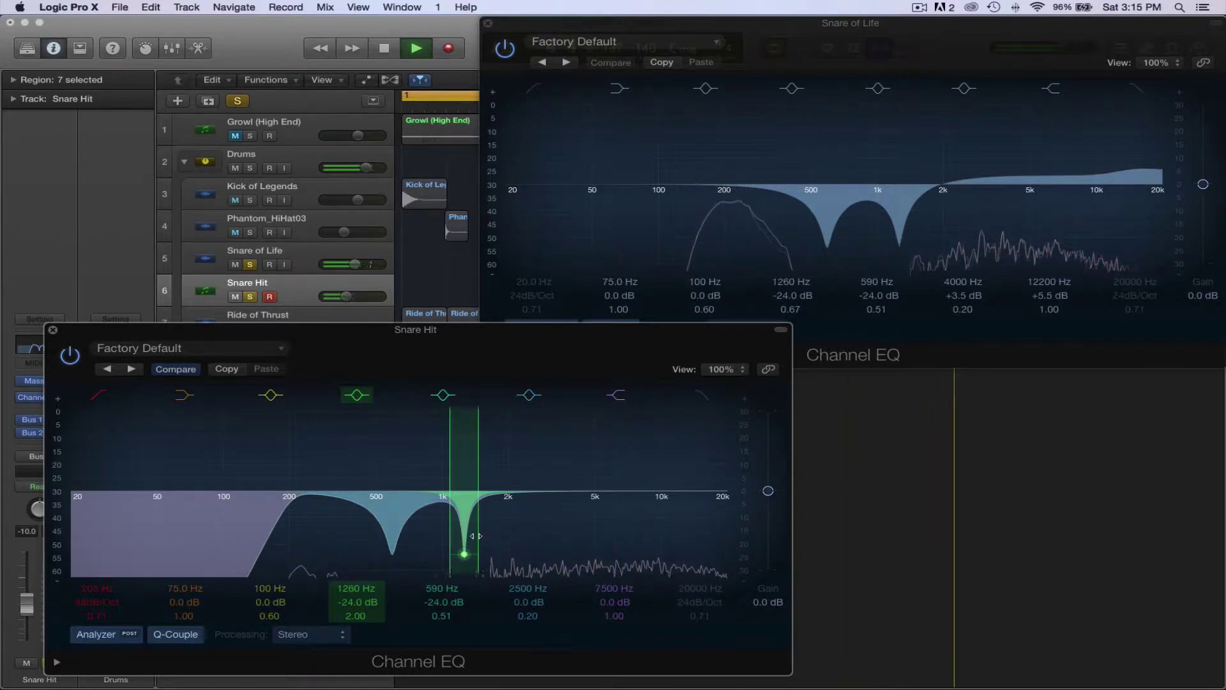
drag(478, 538, 491, 538)
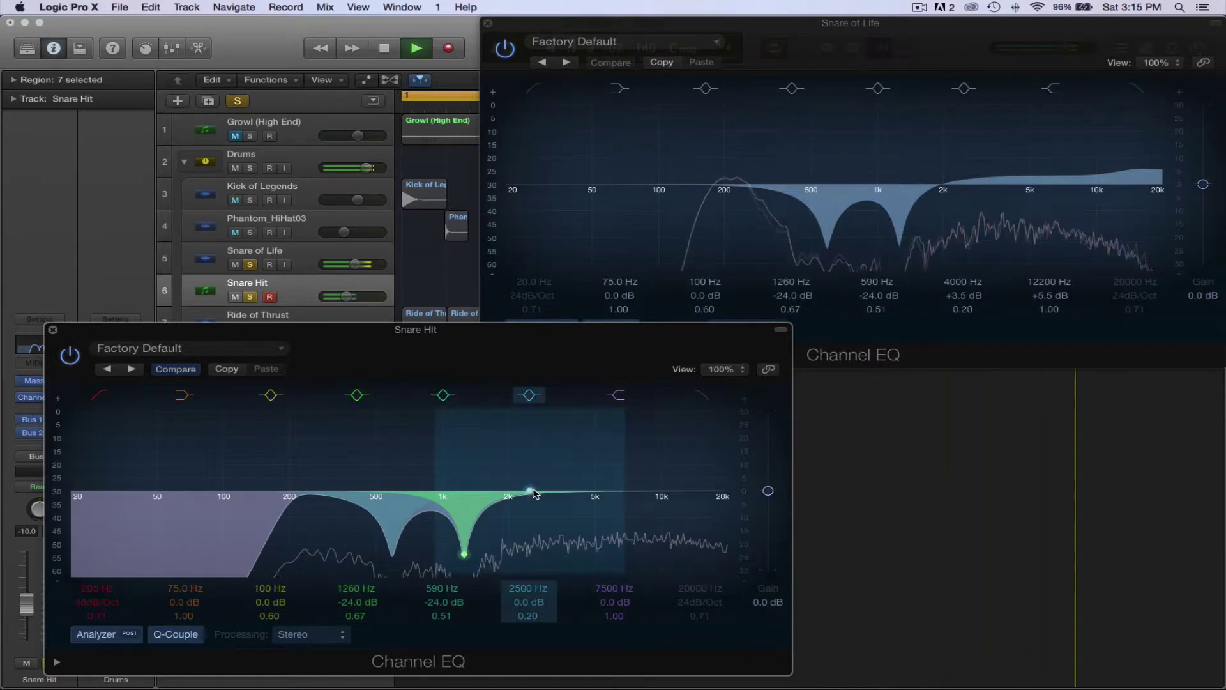
Boost the Snare Hit EQ by 2.5 dB at 3750 Hz and 5.5 dB with a 12000 Hz high shelf, closing that EQ
drag(531, 491, 573, 484)
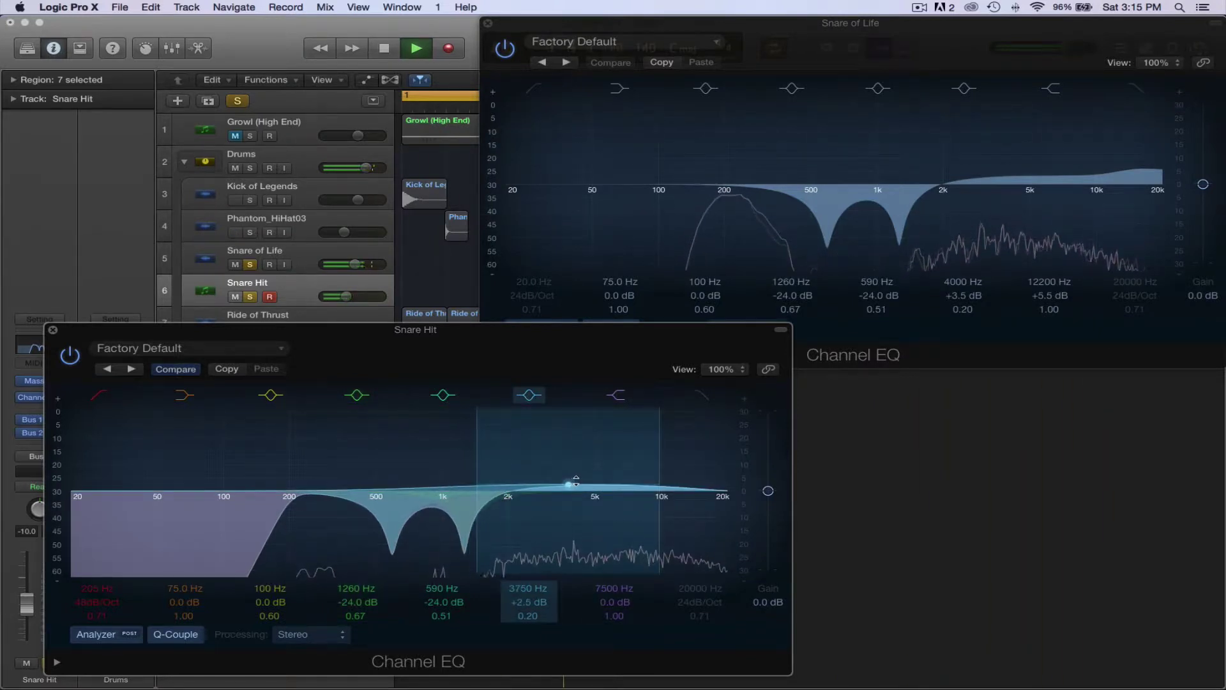
drag(650, 492, 696, 467)
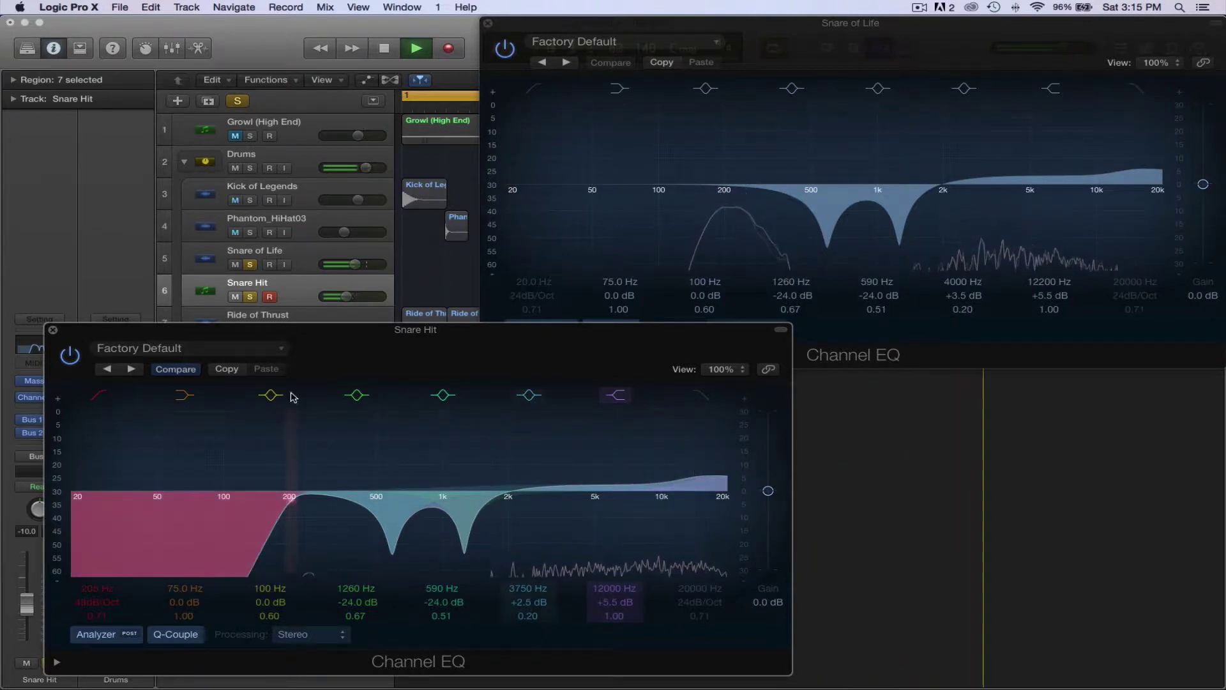
click(53, 329)
Stop playback, close the Snare of Life EQ, and restore the full mix by unsoloing both snares and unmuting the growl
key(space)
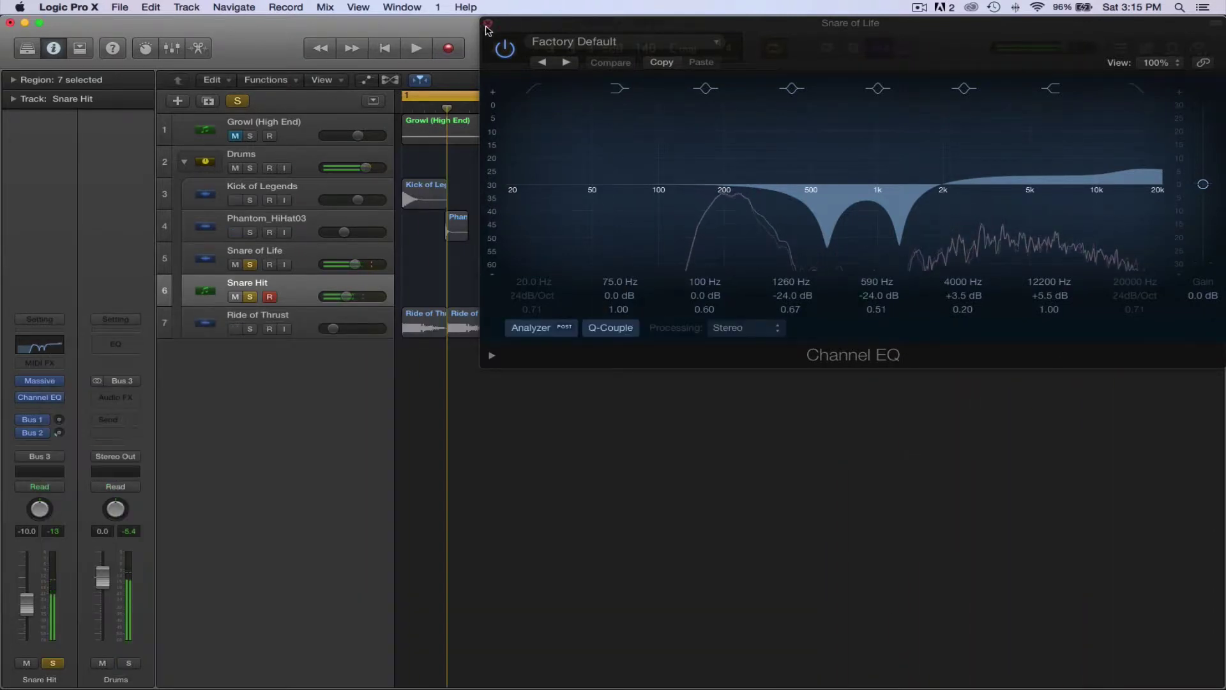
click(487, 24)
click(250, 296)
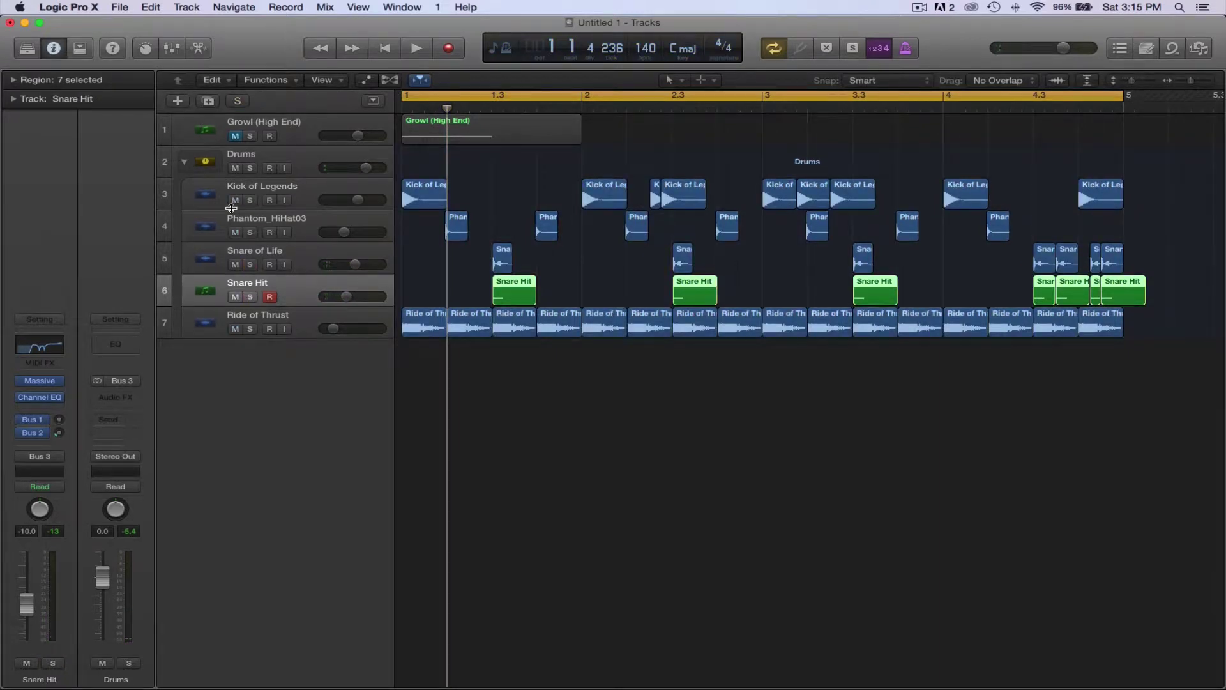
click(235, 136)
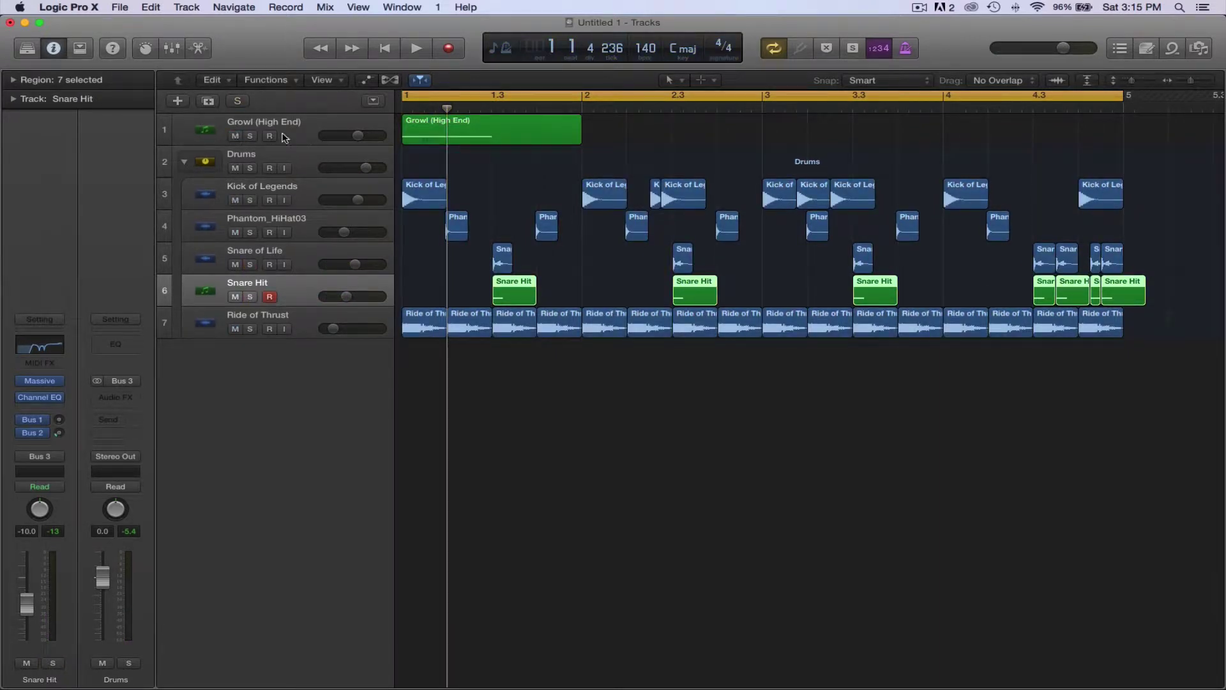
Play the full loop and raise the Snare Hit track volume to -8.8 dB
click(545, 478)
key(space)
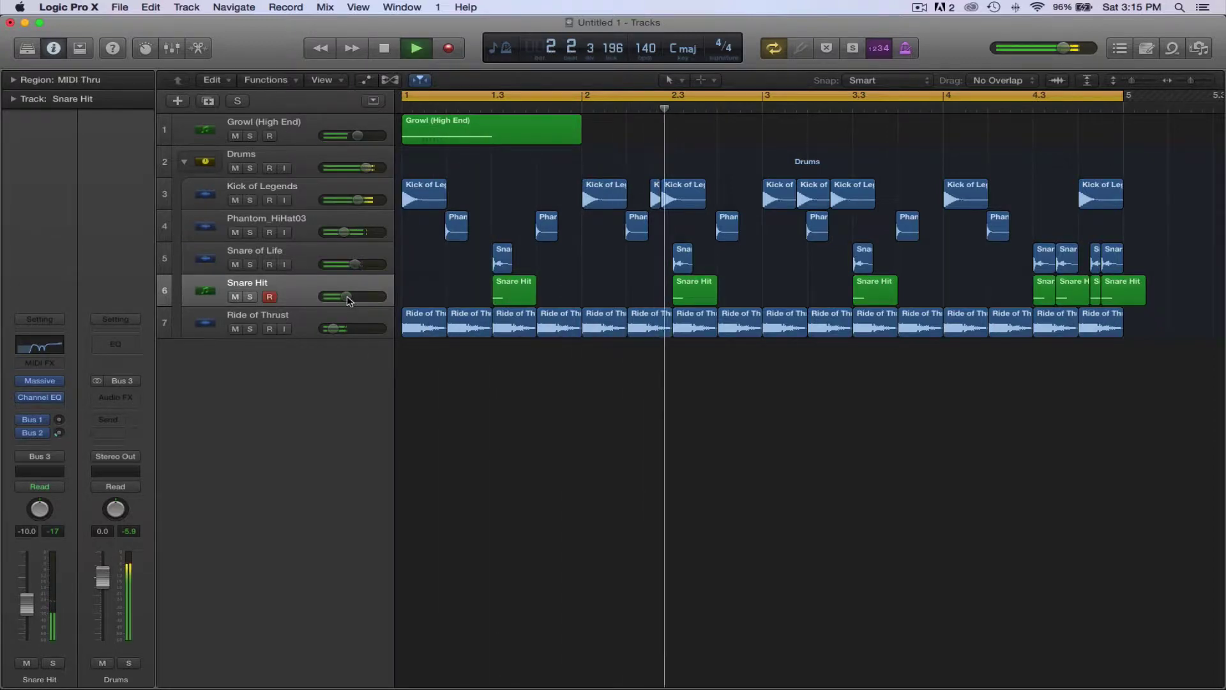
drag(346, 296, 348, 296)
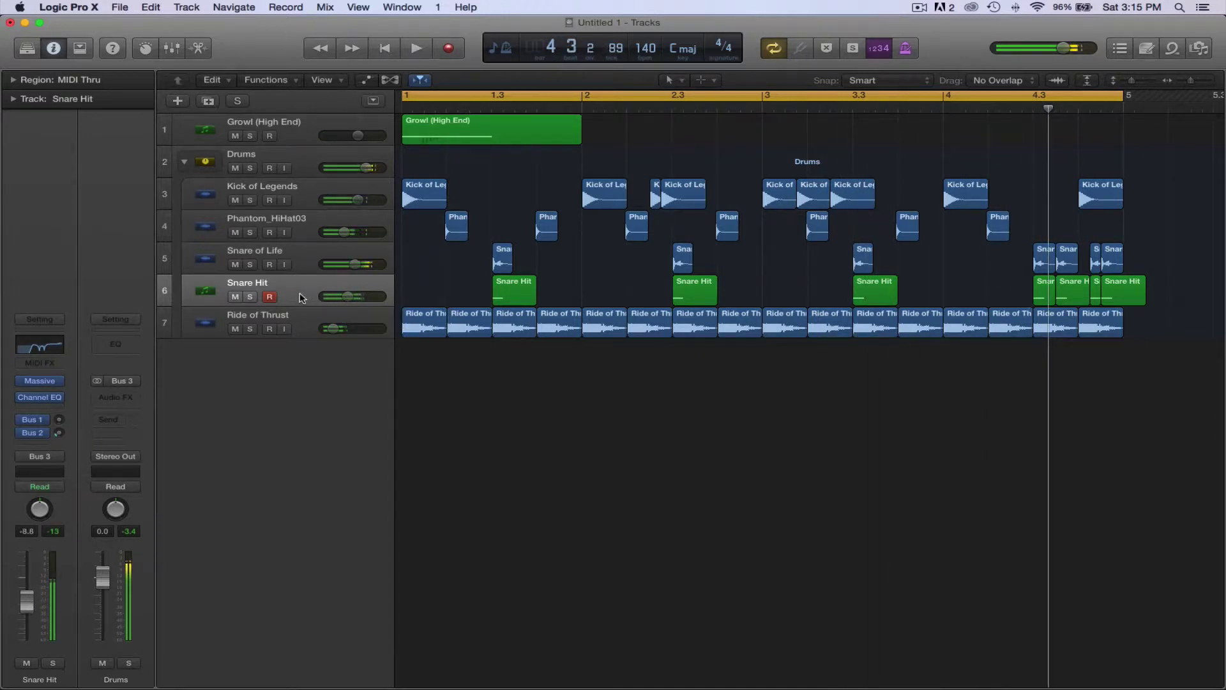
Duplicate the Snare Hit track, delete the copied regions, and load the White Noise Riser setting in the duplicate's Massive
key(super+d)
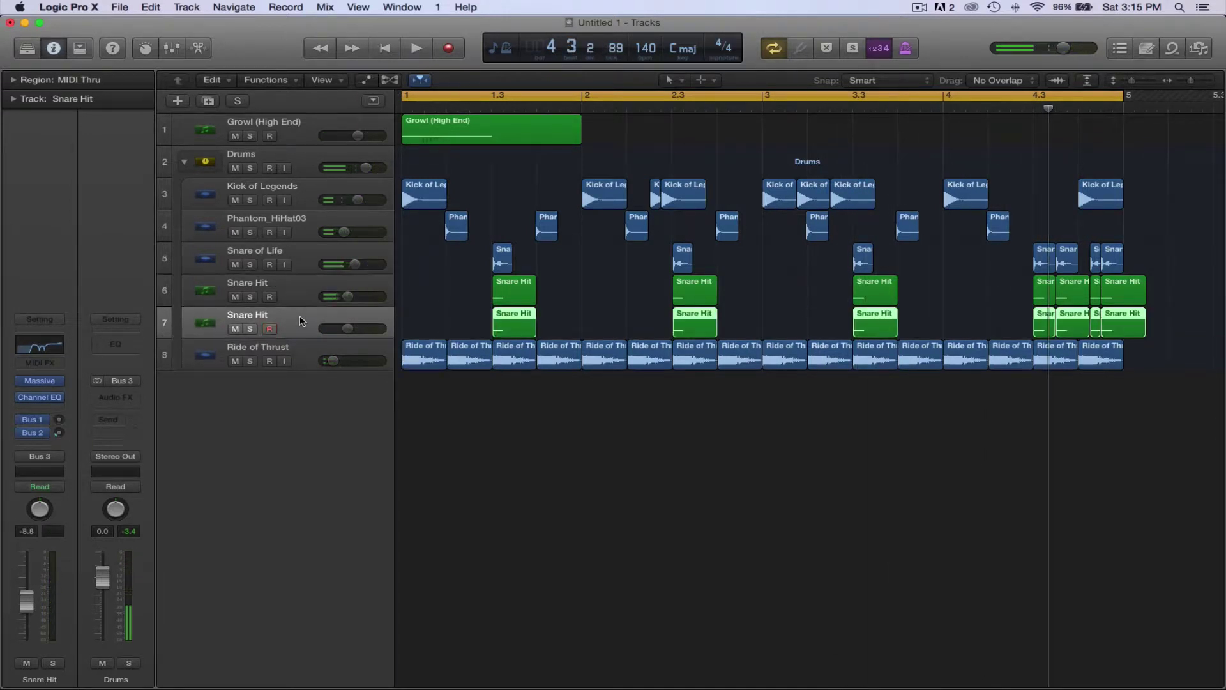
key(Delete)
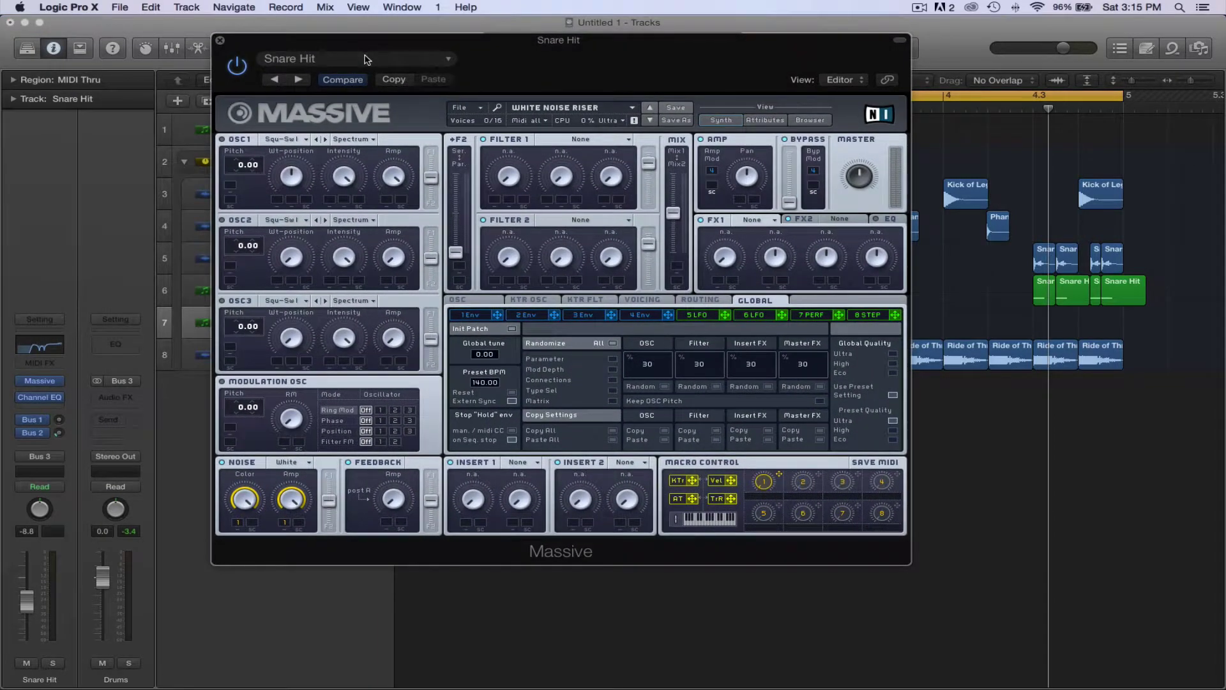
click(367, 61)
scroll(364, 505, down, 10)
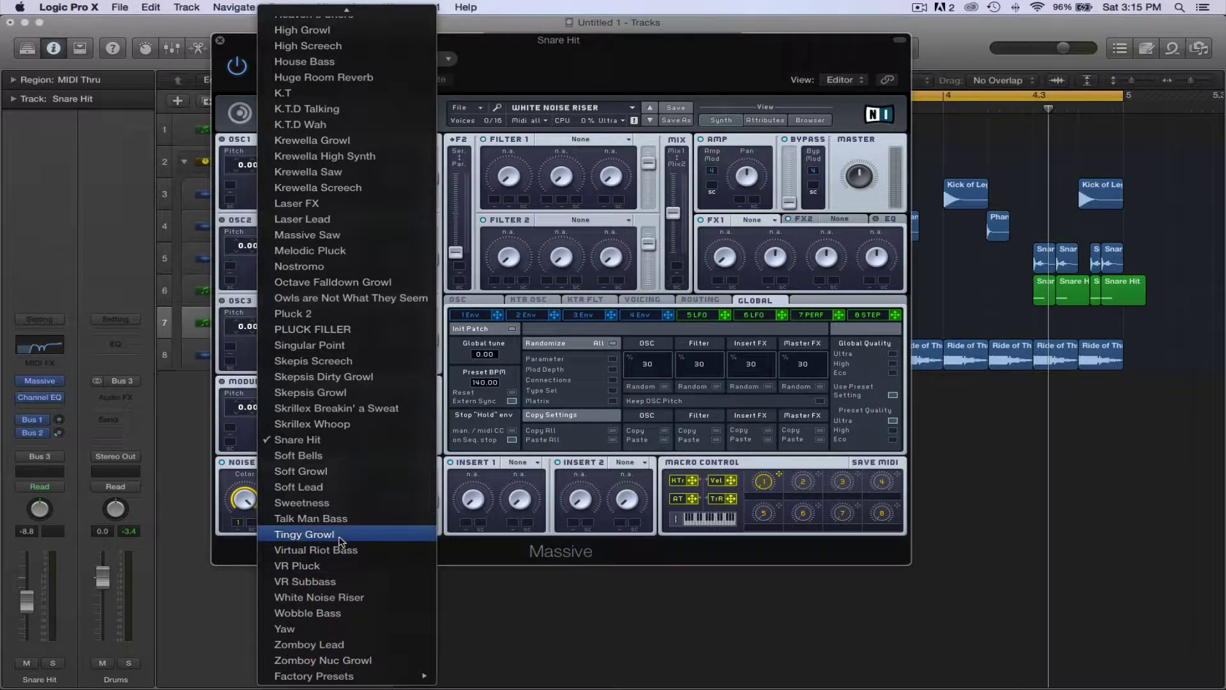
click(319, 598)
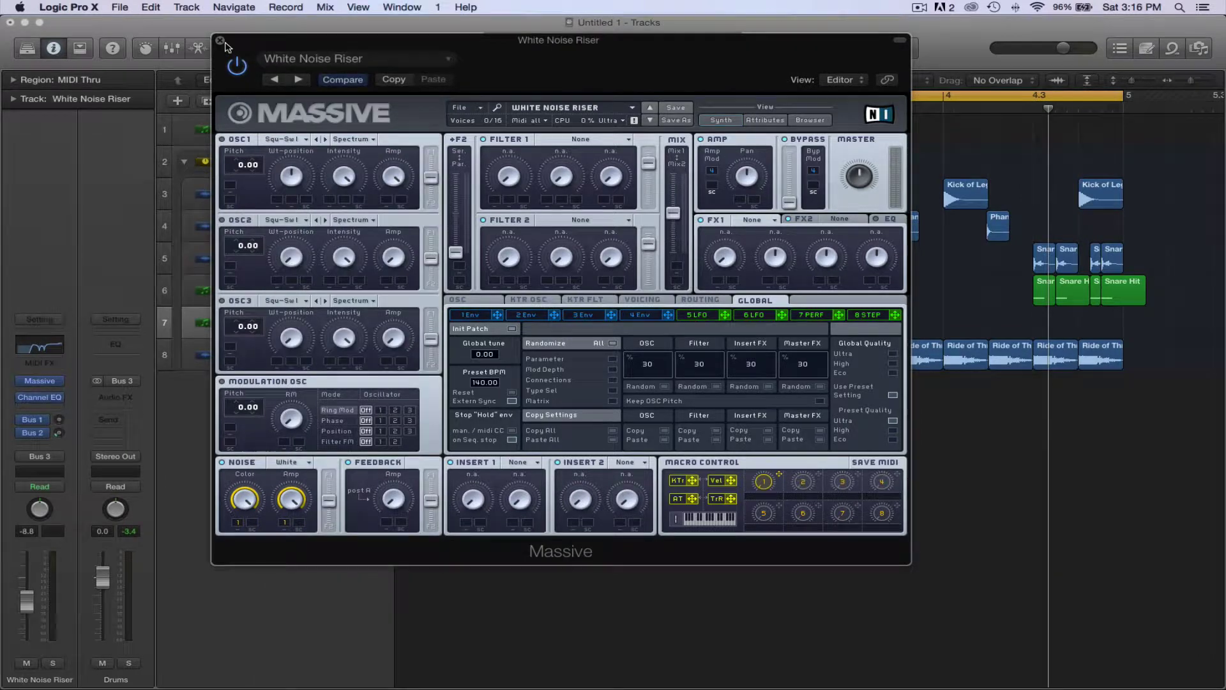
click(221, 41)
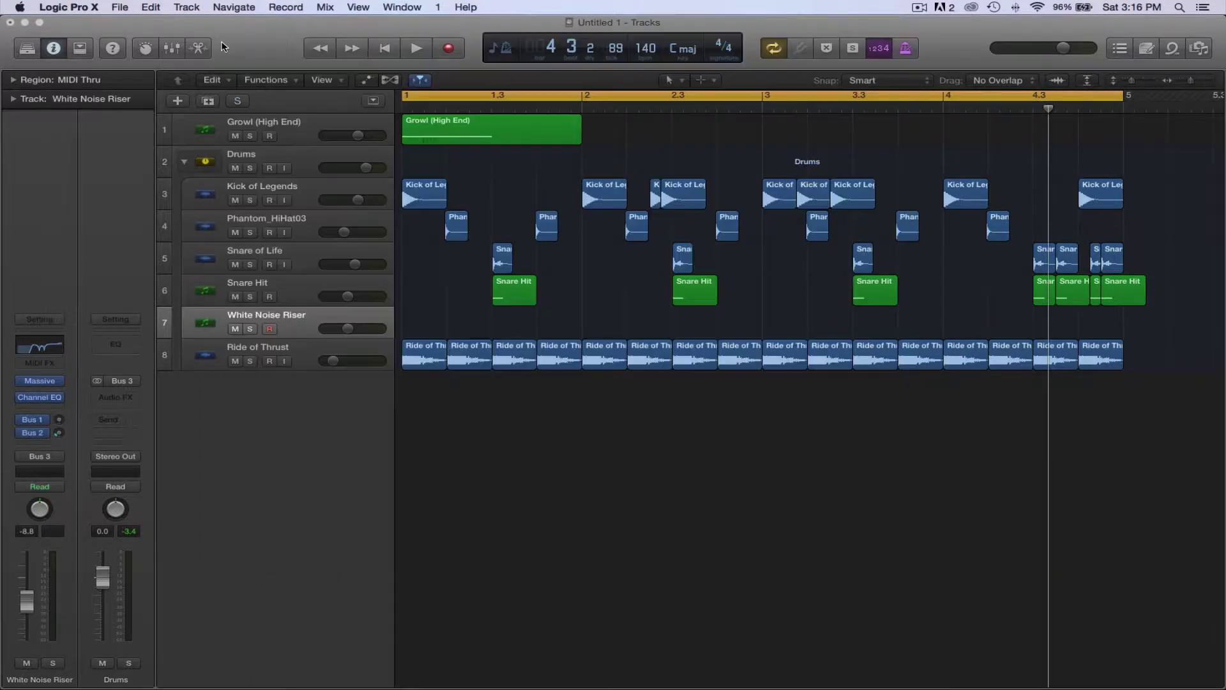
Create an empty one-bar MIDI region at bar 1 on the White Noise Riser track
right_click(489, 309)
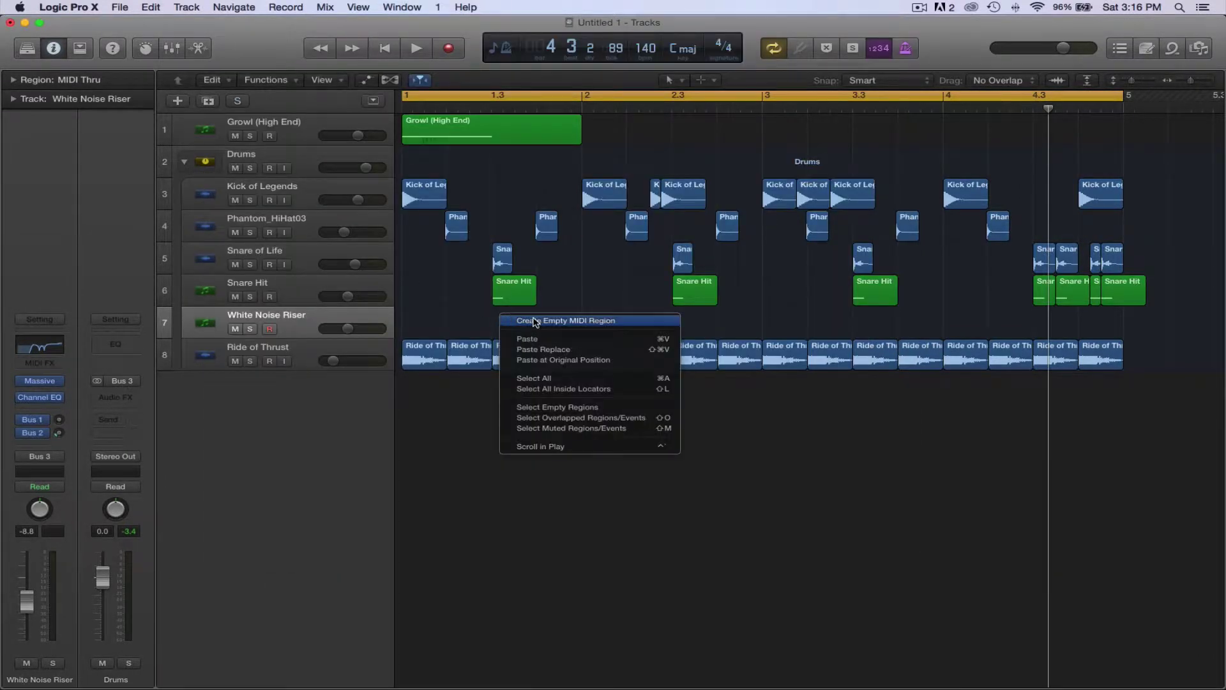
click(522, 318)
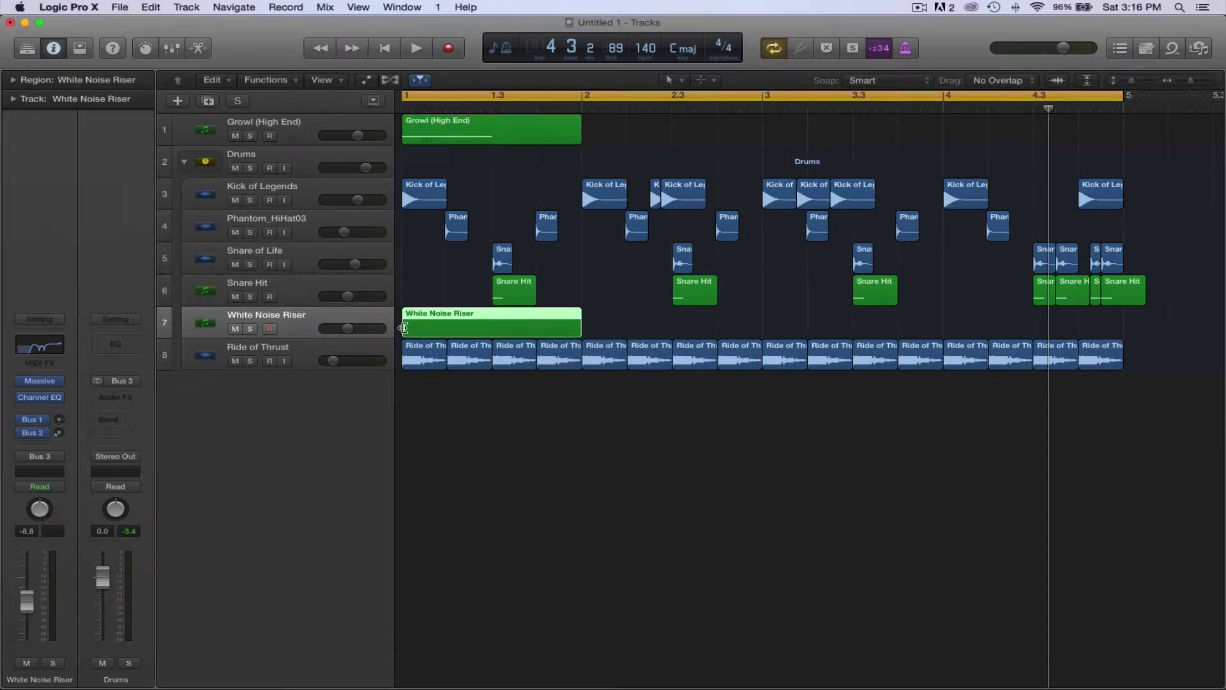
Trim the start of the White Noise Riser region to 1.3, open its note editor, and audition a low note
drag(404, 328, 493, 328)
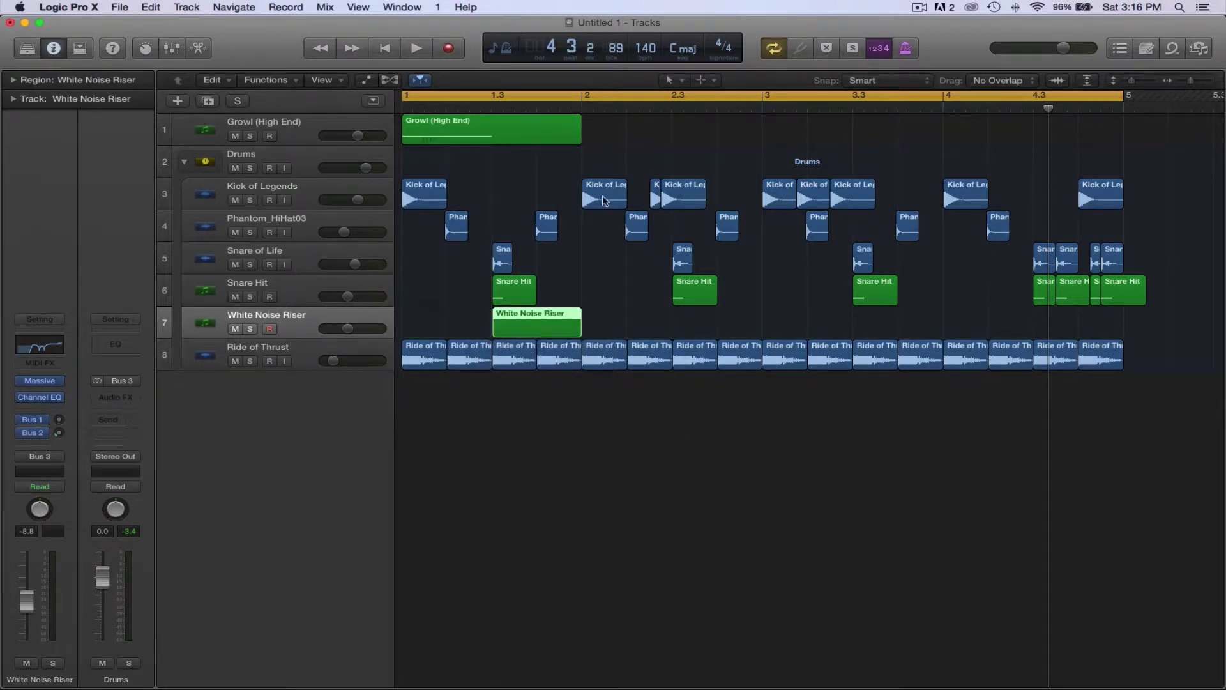
double_click(536, 327)
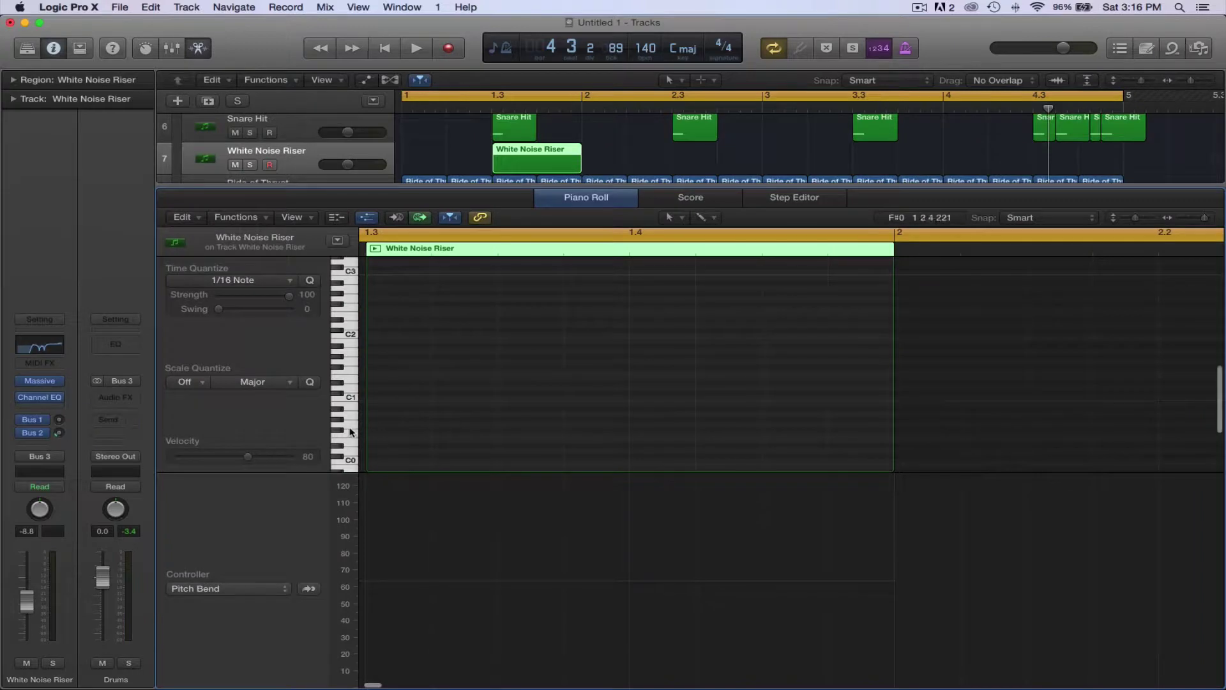
click(351, 400)
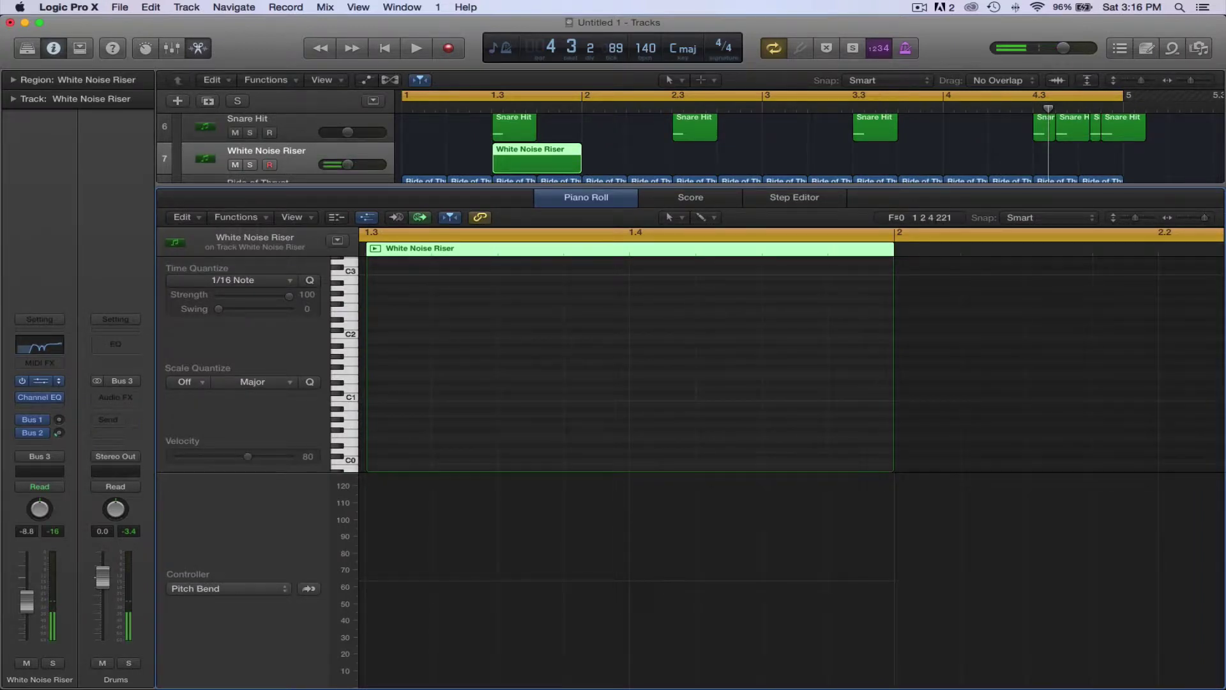
Fine-tune the attack and release of envelope 4 in the White Noise Riser's Massive, and close the plug-in
click(40, 381)
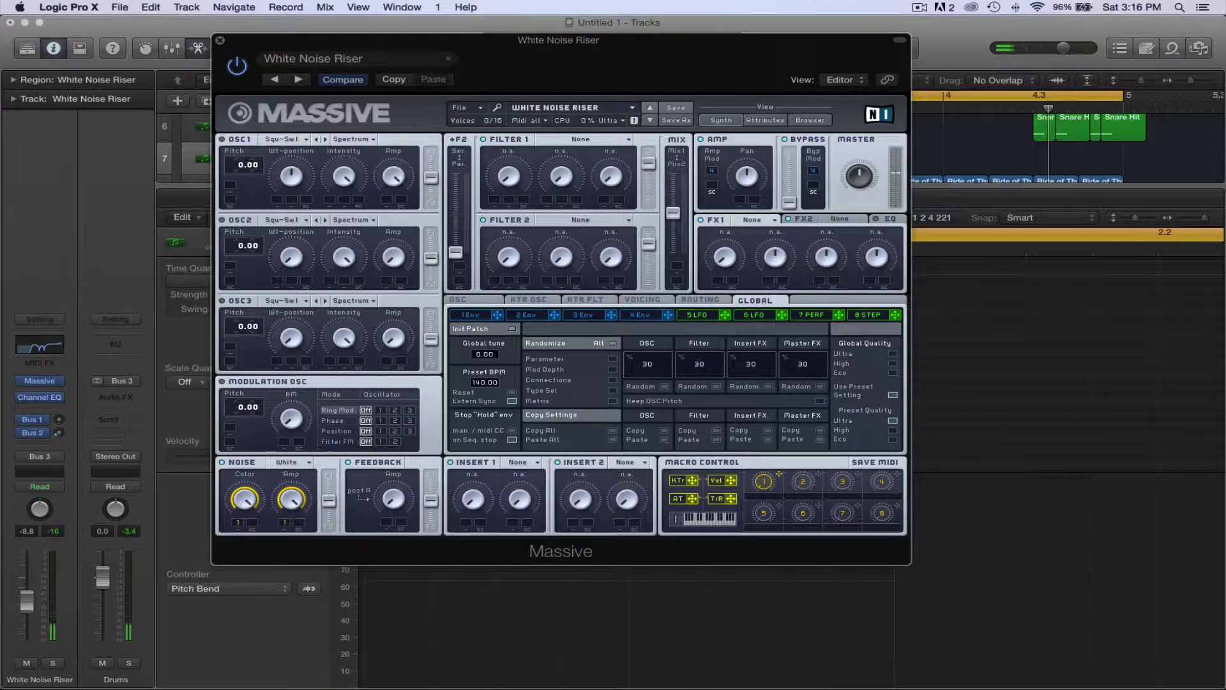
click(646, 316)
drag(529, 428, 517, 384)
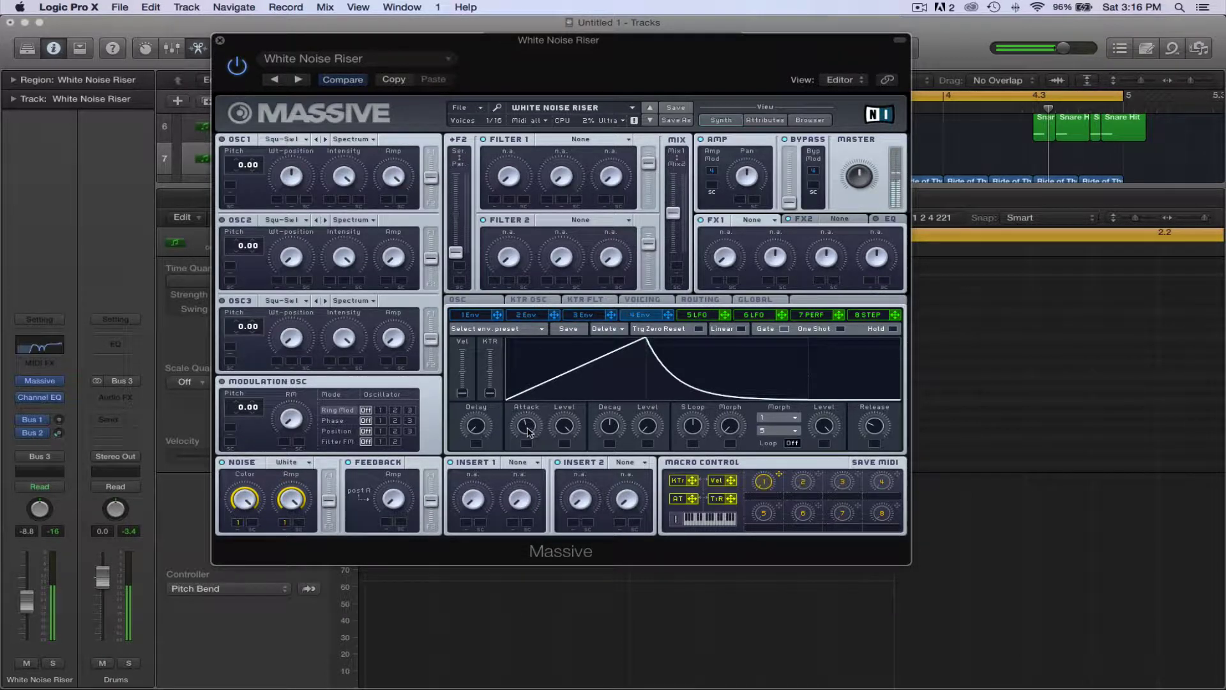
drag(526, 431, 525, 428)
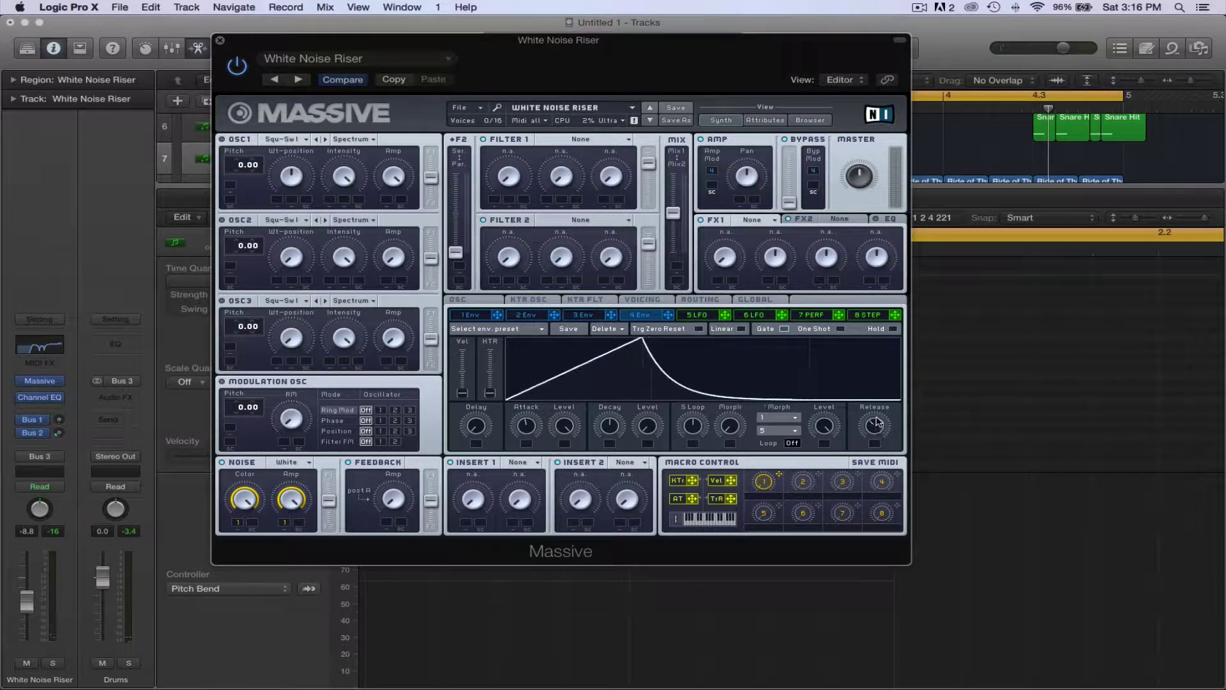
drag(876, 428, 876, 425)
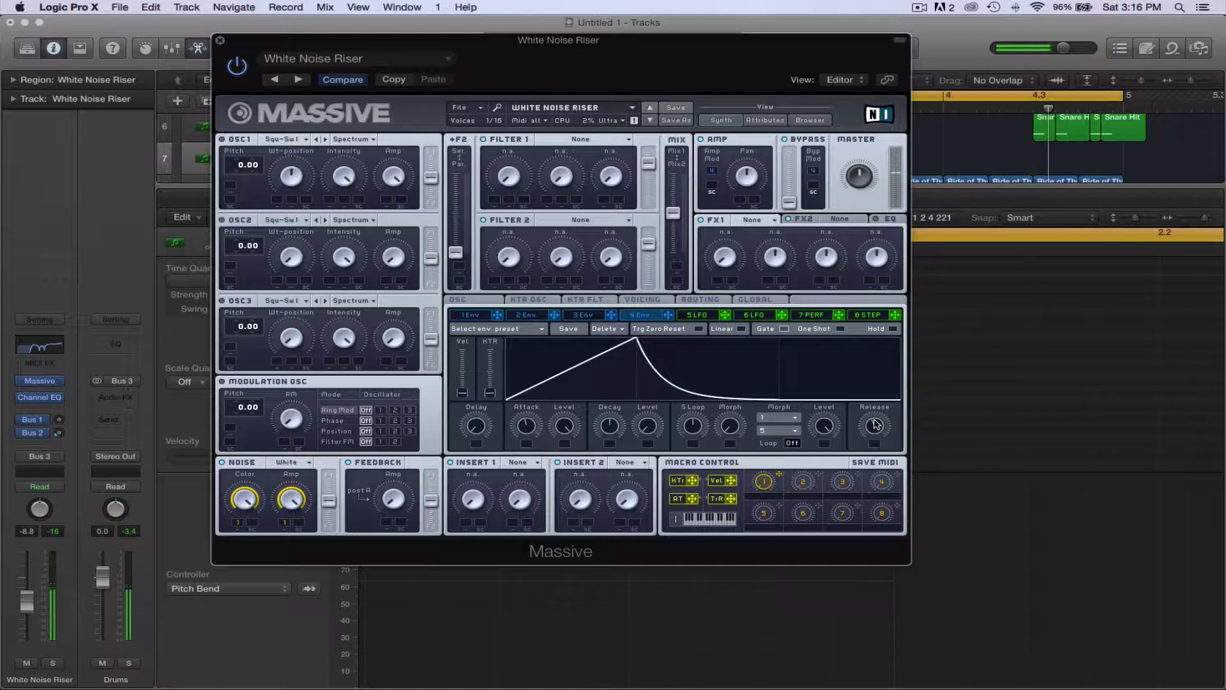
drag(875, 427, 875, 425)
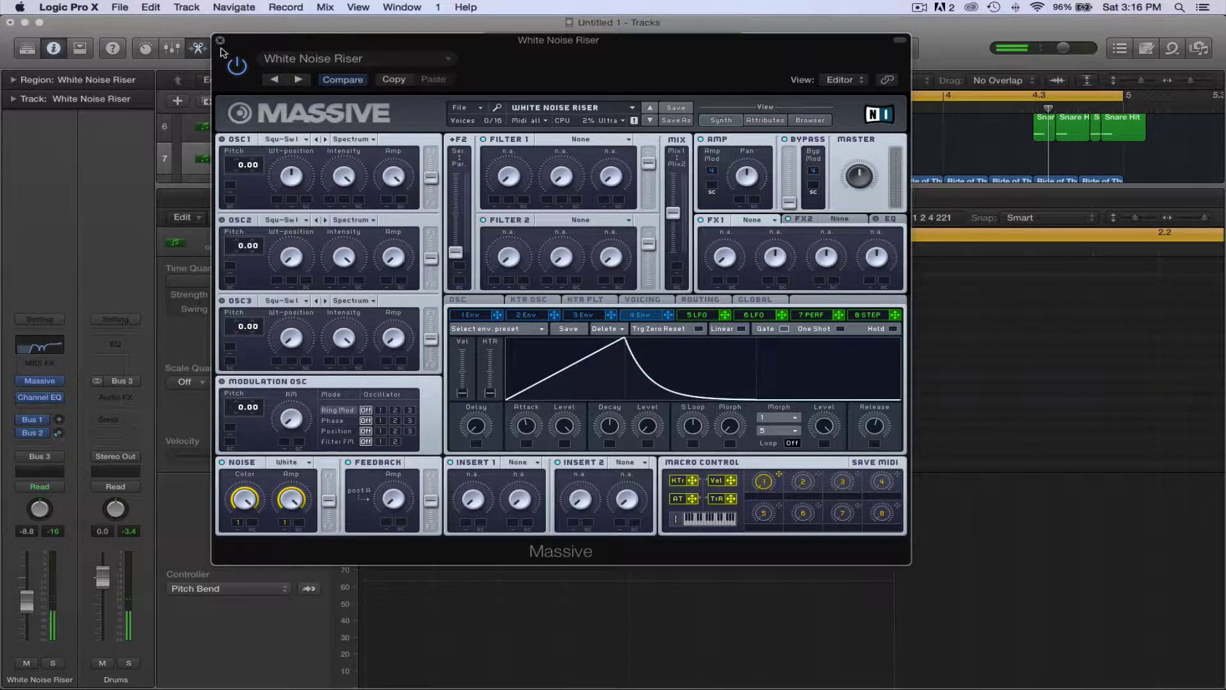
click(220, 40)
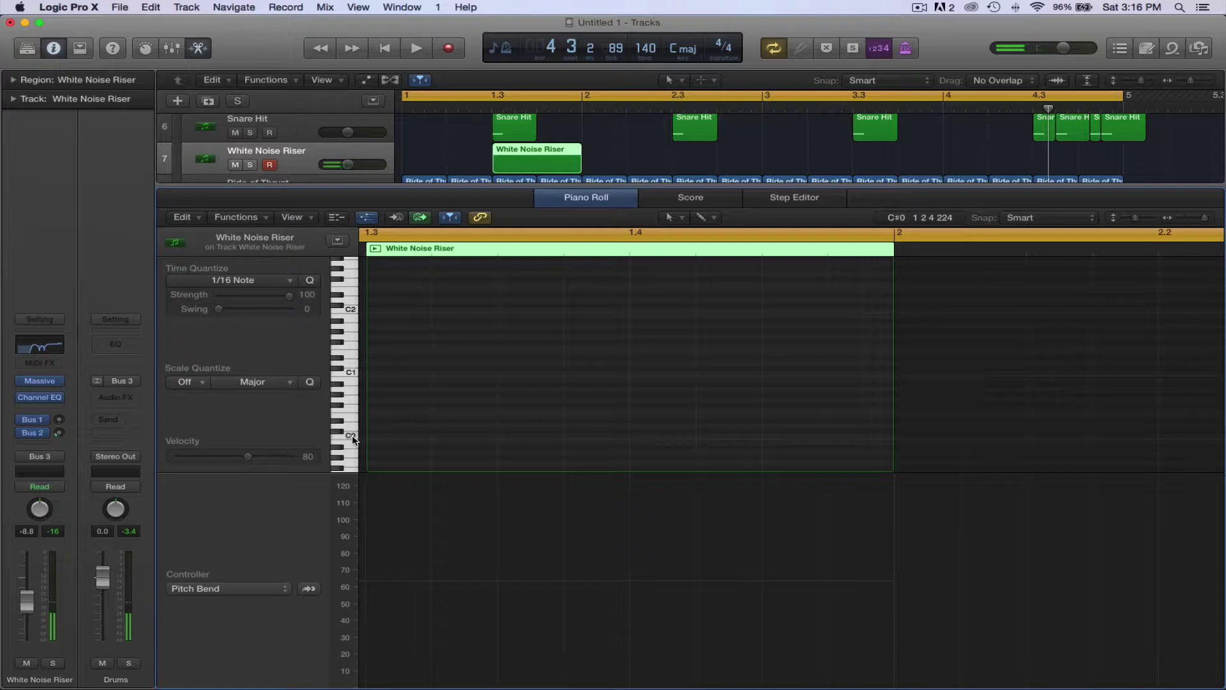
Draw a C0 note from 1.4 to the start of bar 2 in the riser region and play it back
click(634, 437)
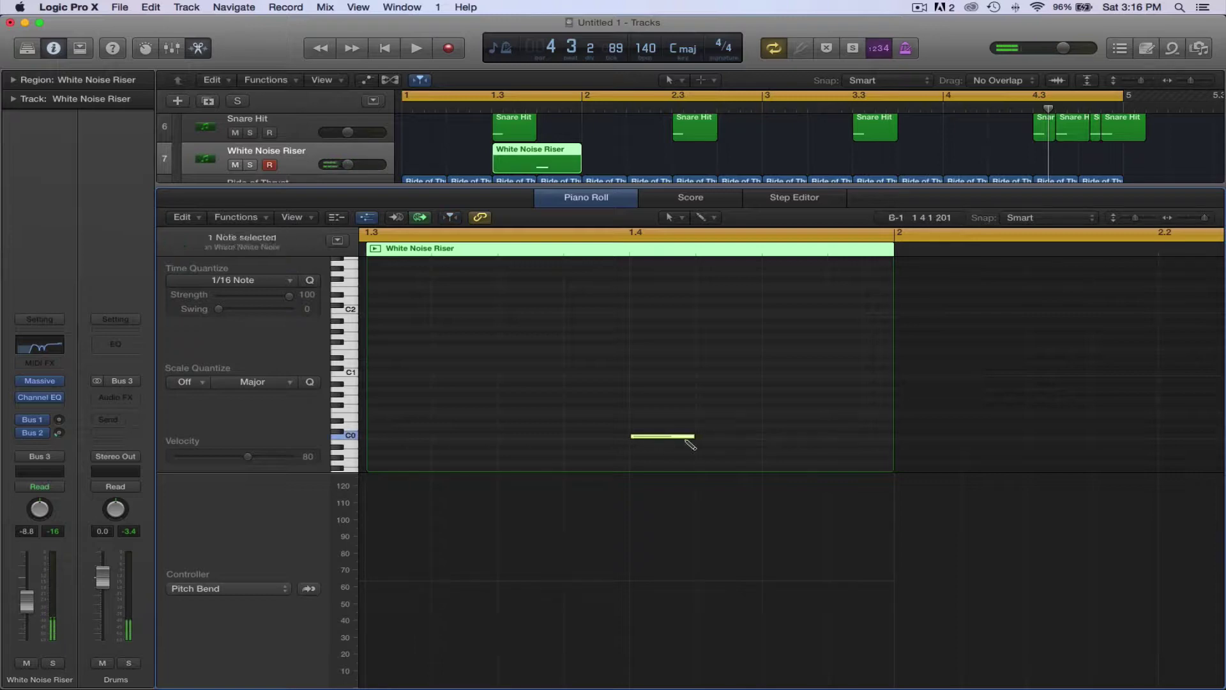
drag(691, 436, 891, 438)
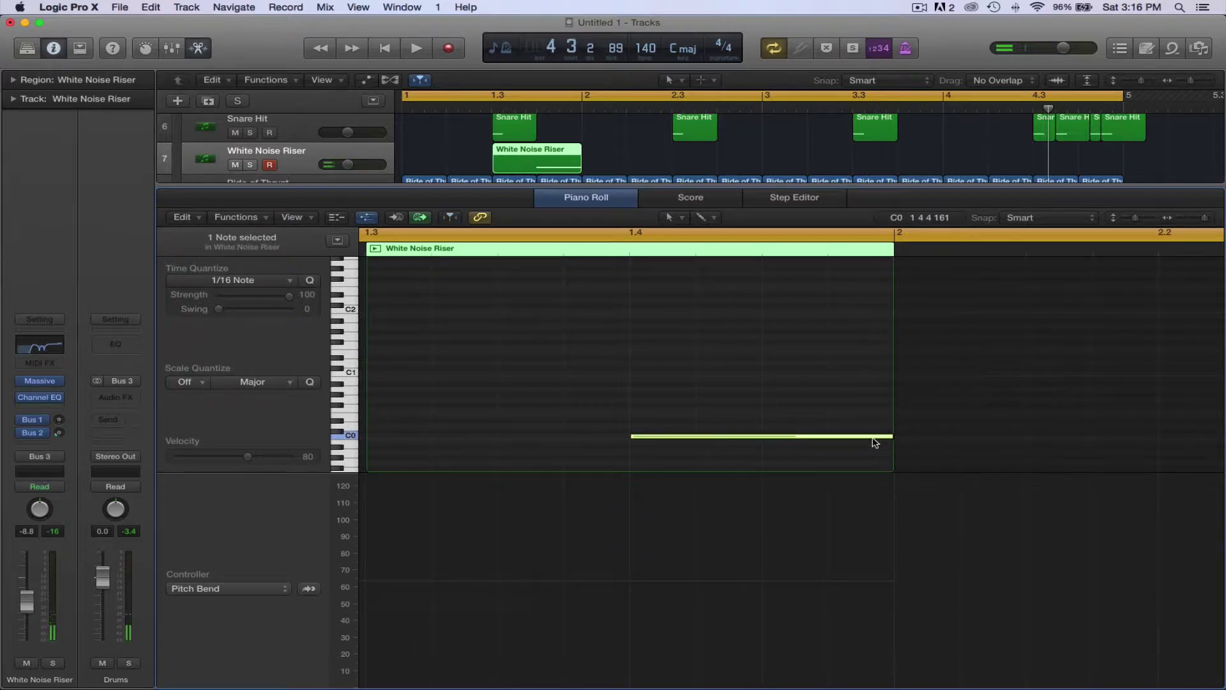
click(875, 441)
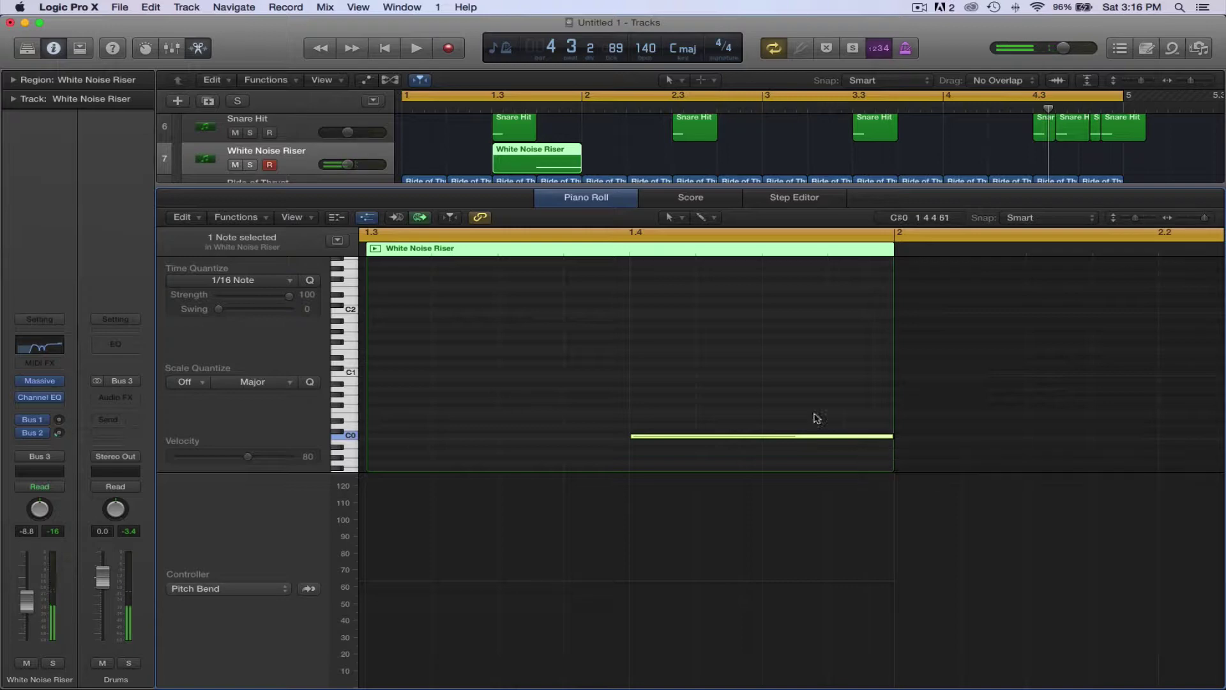
key(space)
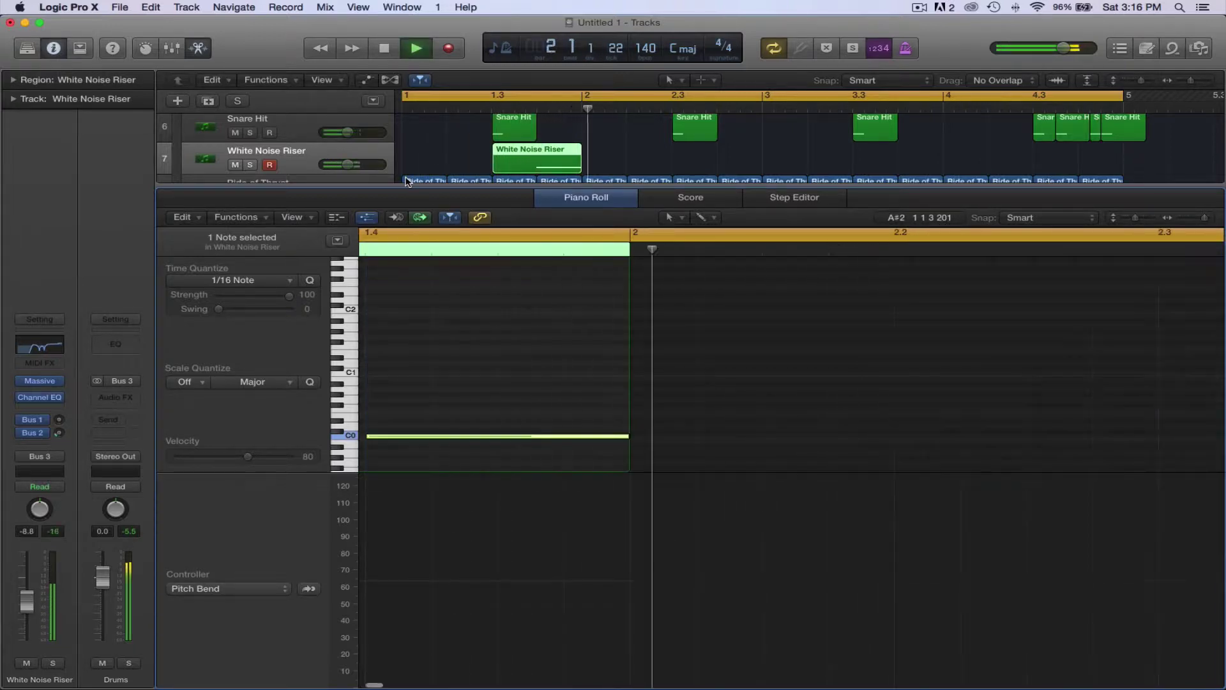
key(space)
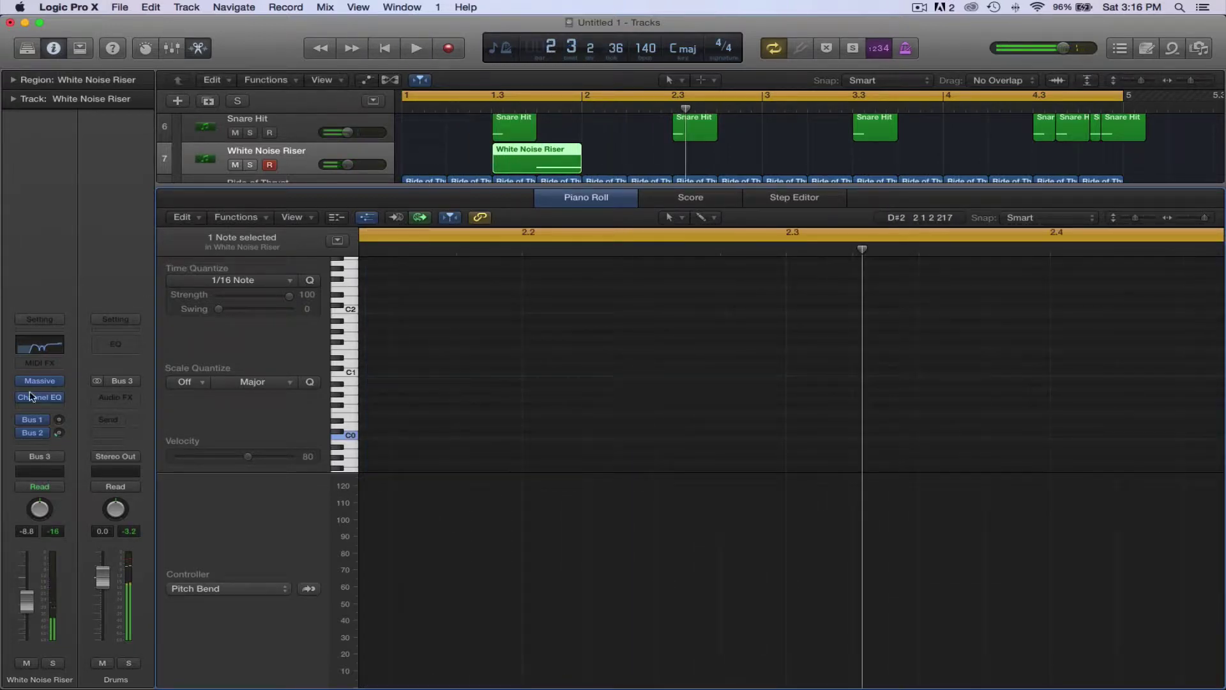
Shorten the release of envelope 4 in the White Noise Riser's Massive, closing the plug-in and the note editor
click(40, 381)
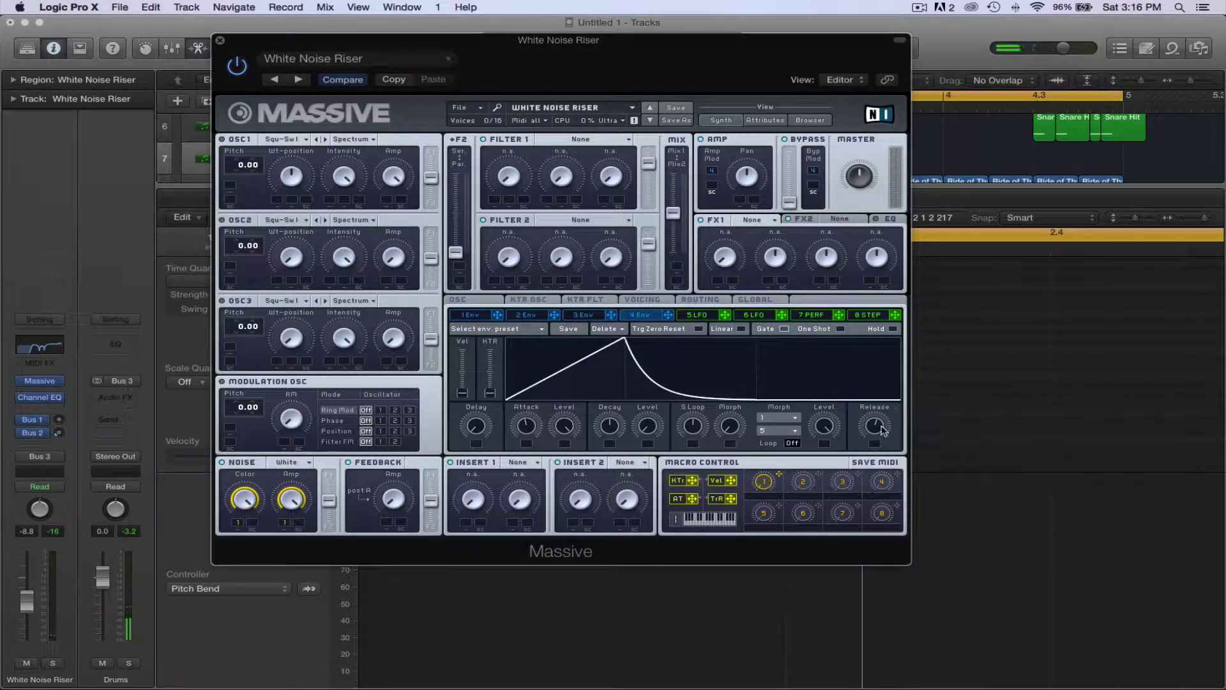
drag(882, 430, 882, 451)
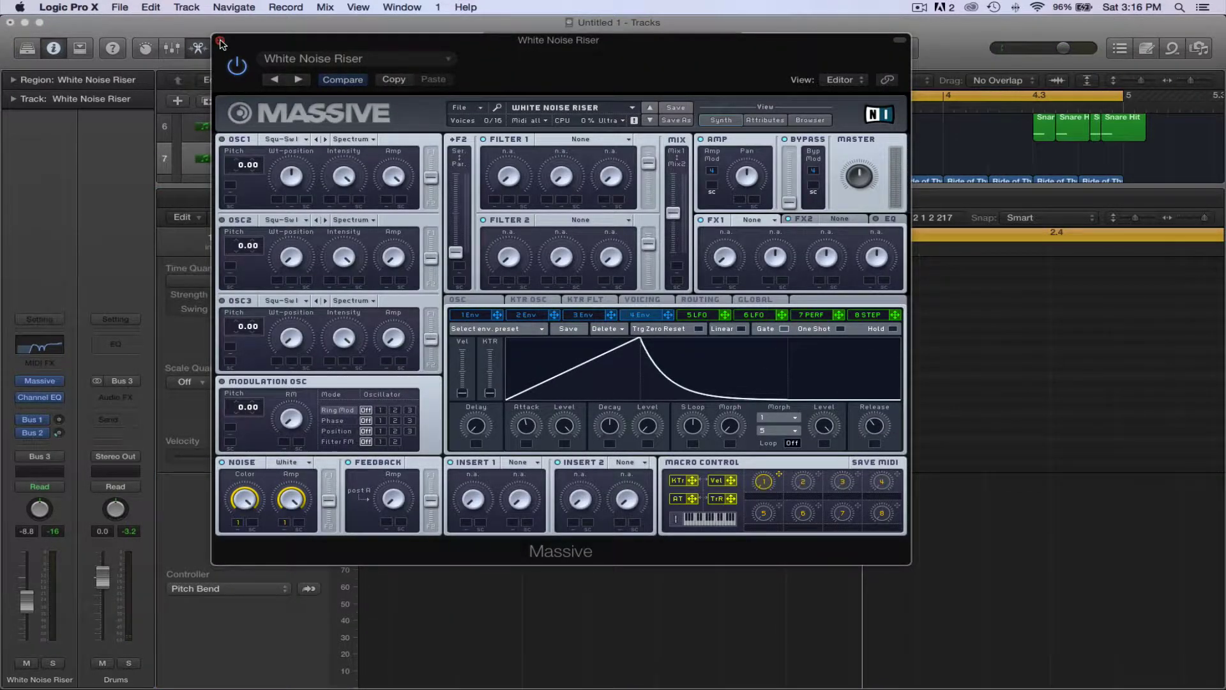
click(220, 42)
key(e)
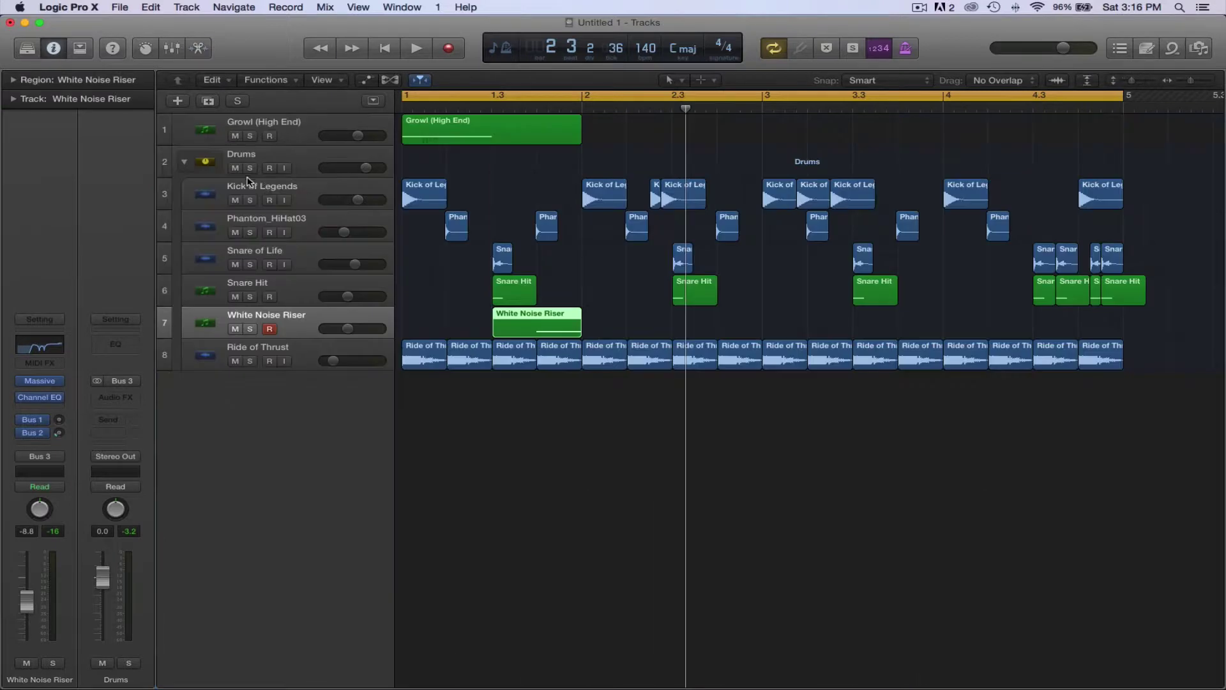
Solo the Drums stack and play the loop to audition the riser with the drums
click(250, 168)
key(space)
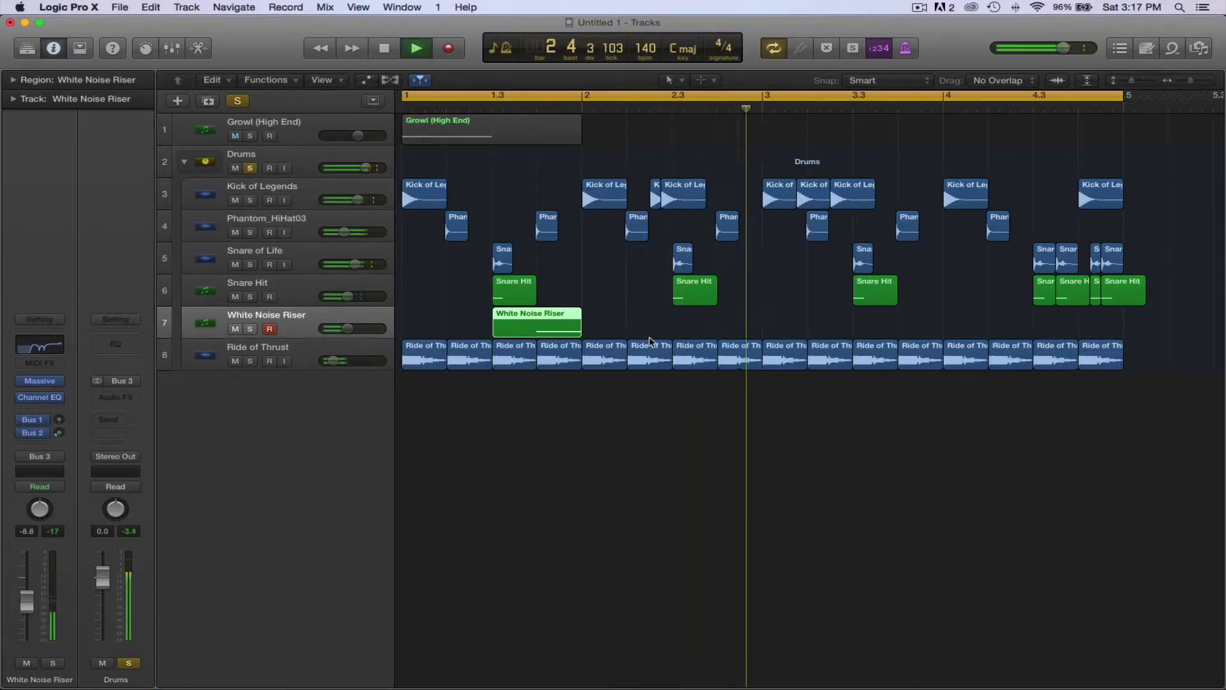
key(space)
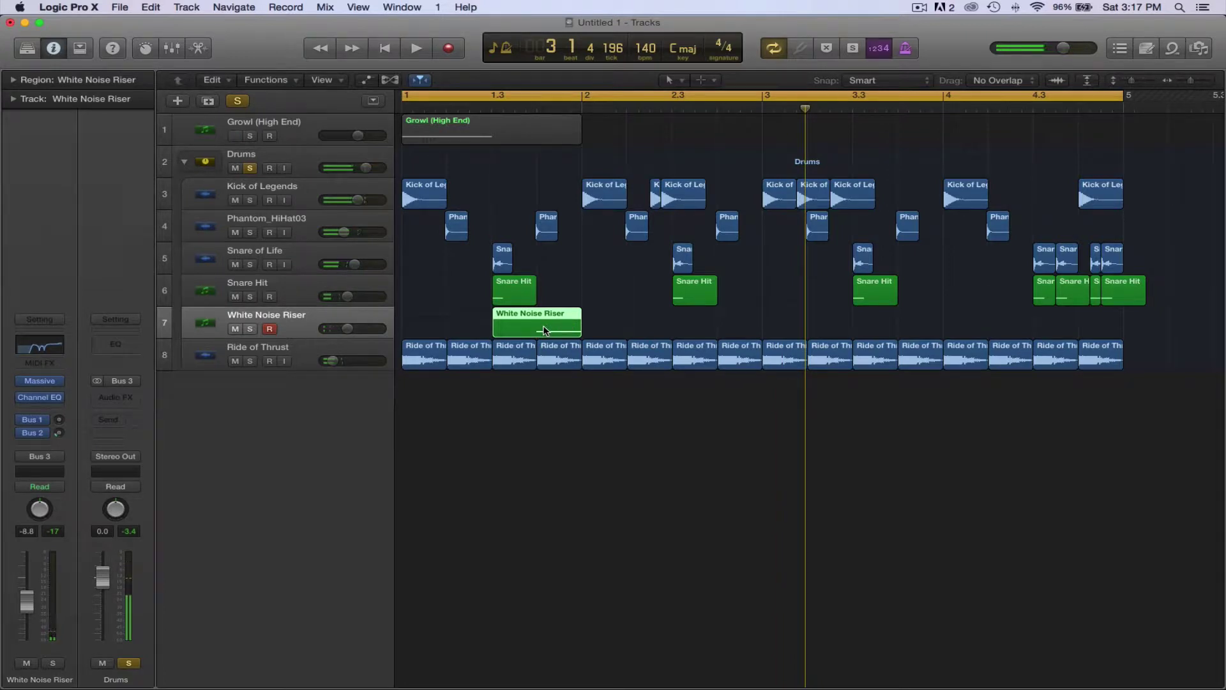
Copy the White Noise Riser region to bar 3 and to beat 2 of bar 4, auditioning each copy
drag(545, 330, 815, 339)
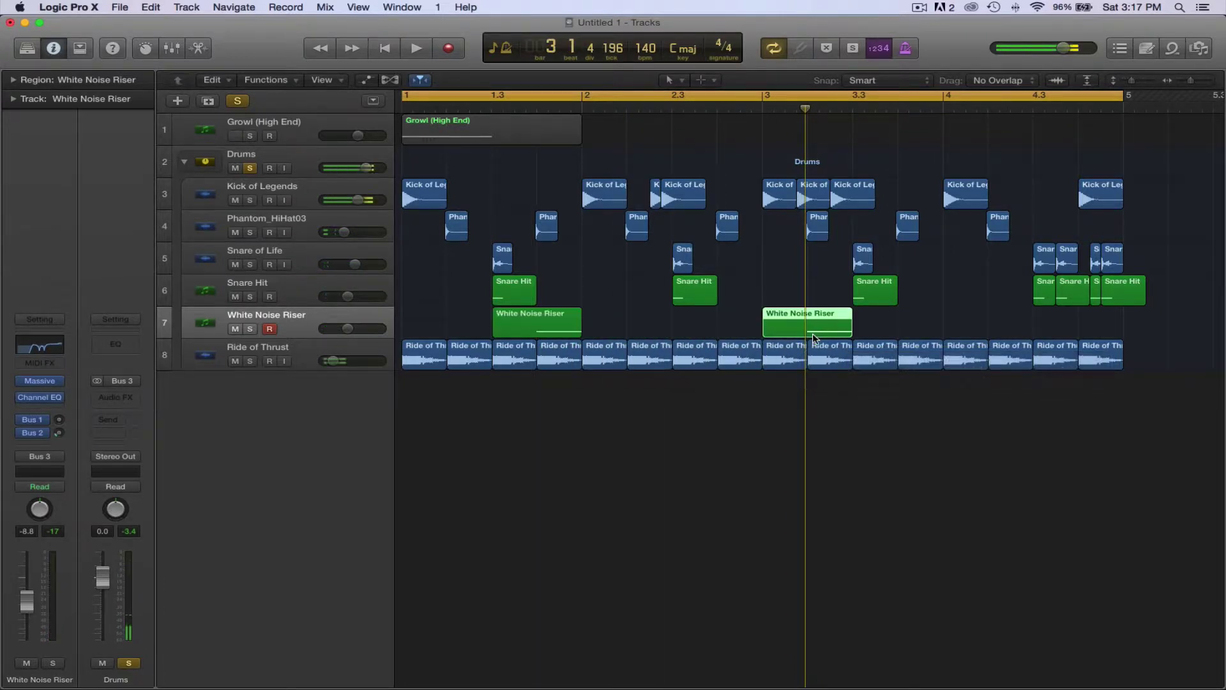
key(space)
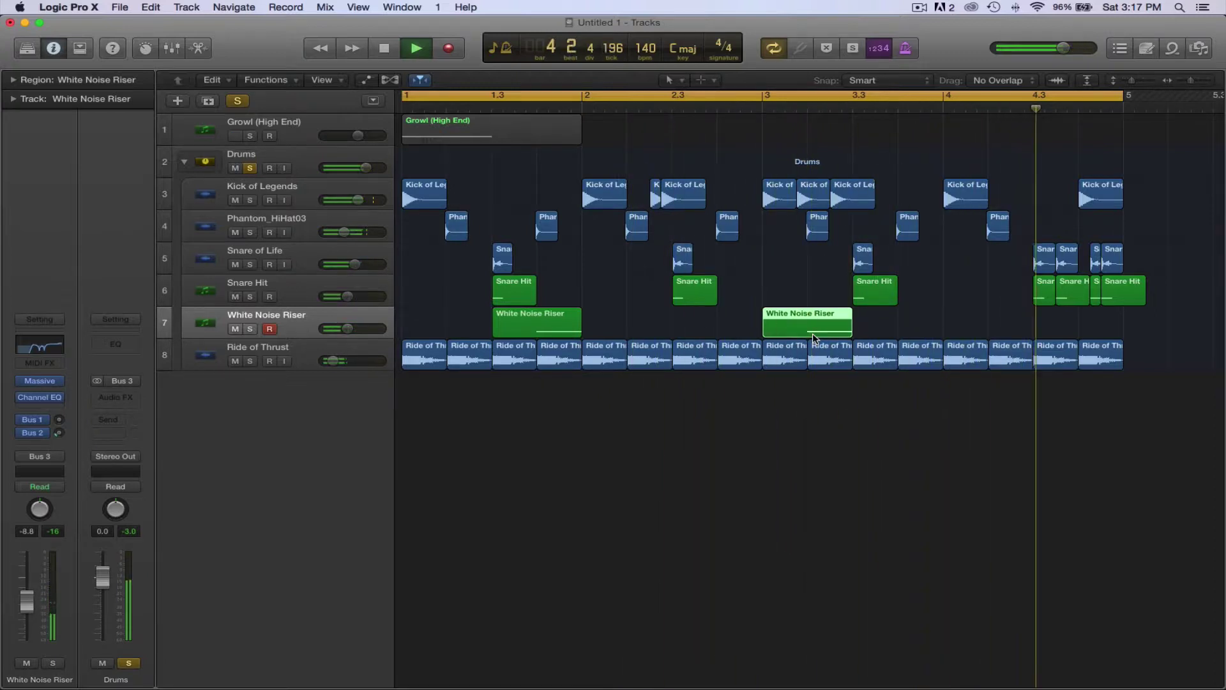
key(space)
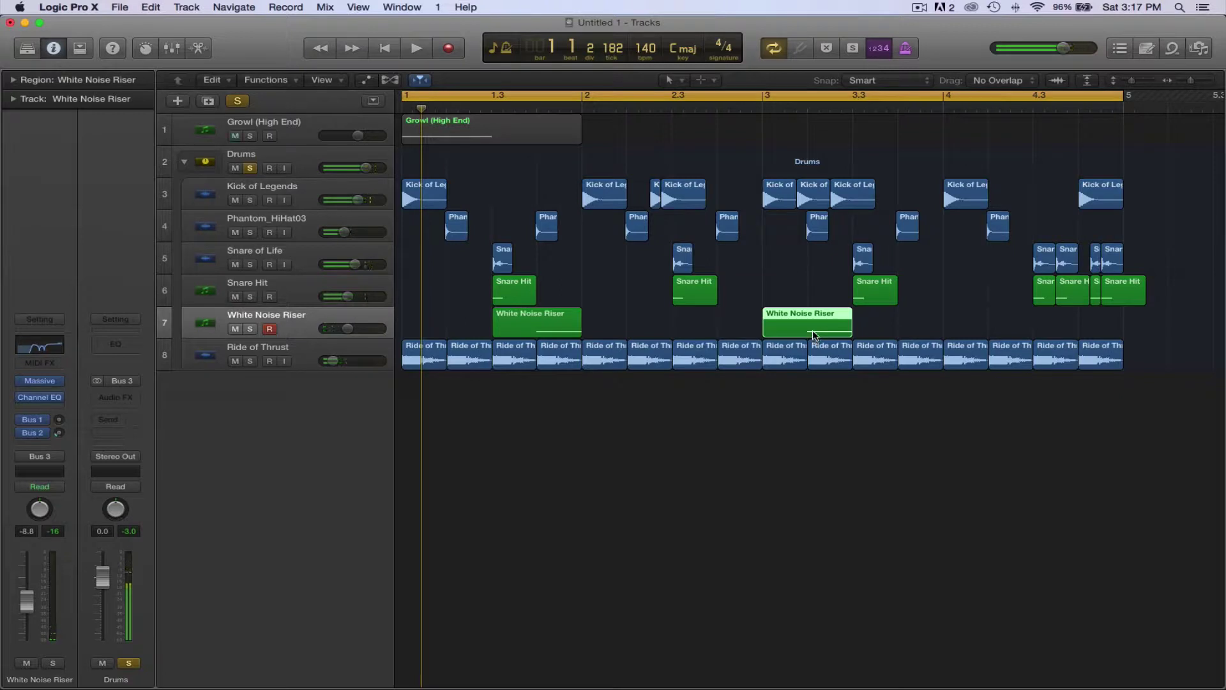
drag(814, 334, 1043, 341)
key(space)
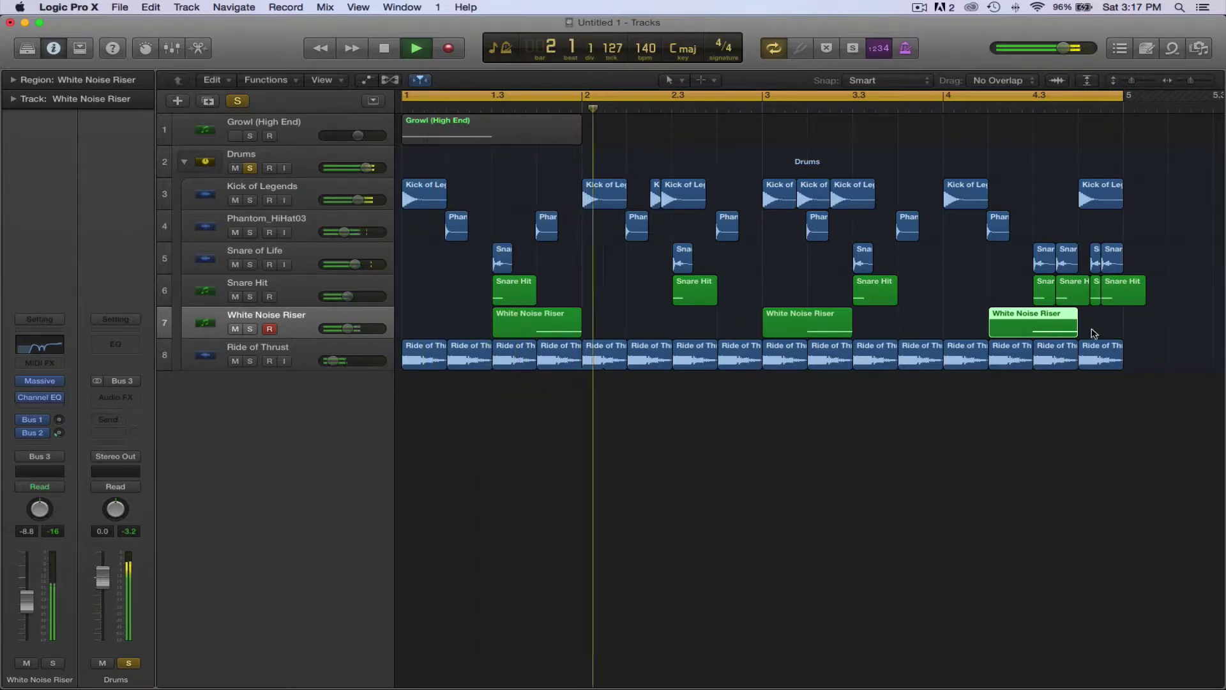
key(space)
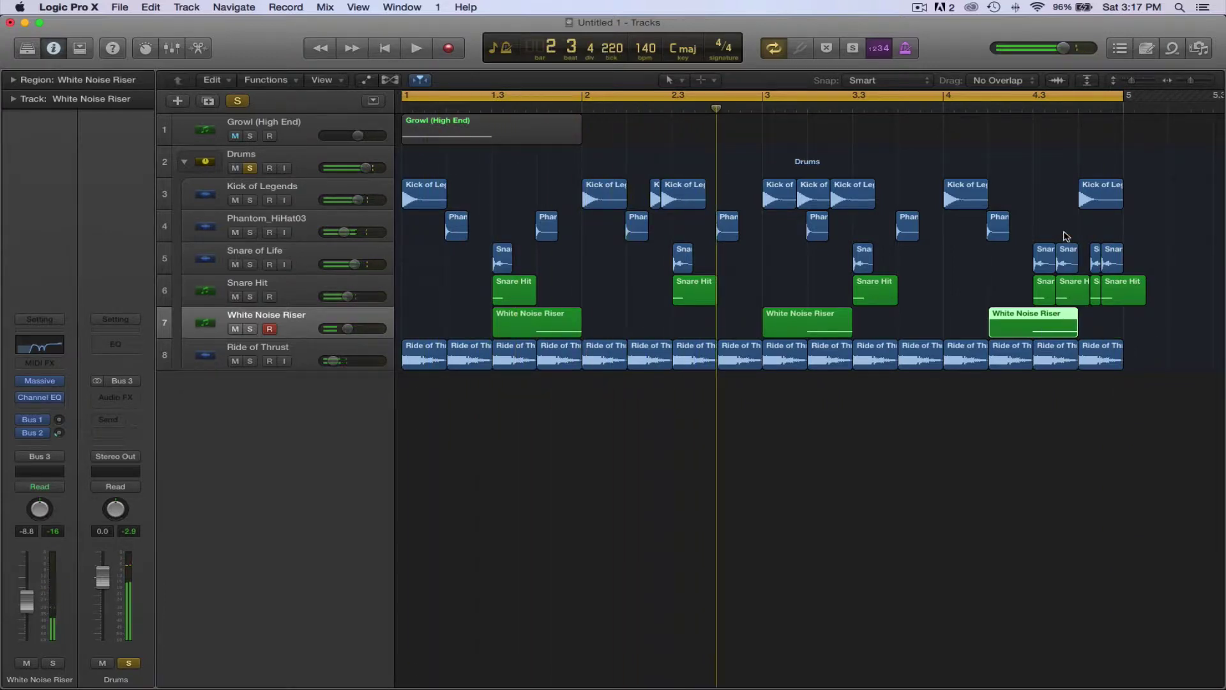
Delete the Snare of Life and Snare Hit regions halfway between beats 3 and 4 of bar 4, and play the loop
drag(1066, 236, 1073, 294)
key(Delete)
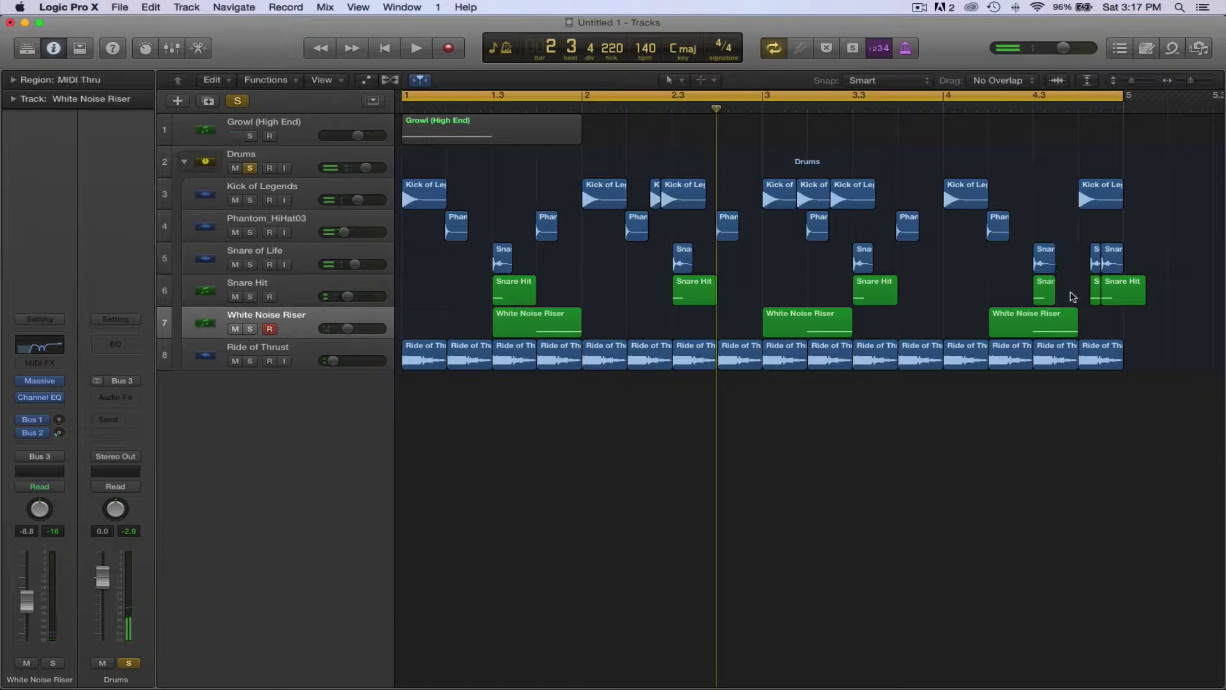
key(space)
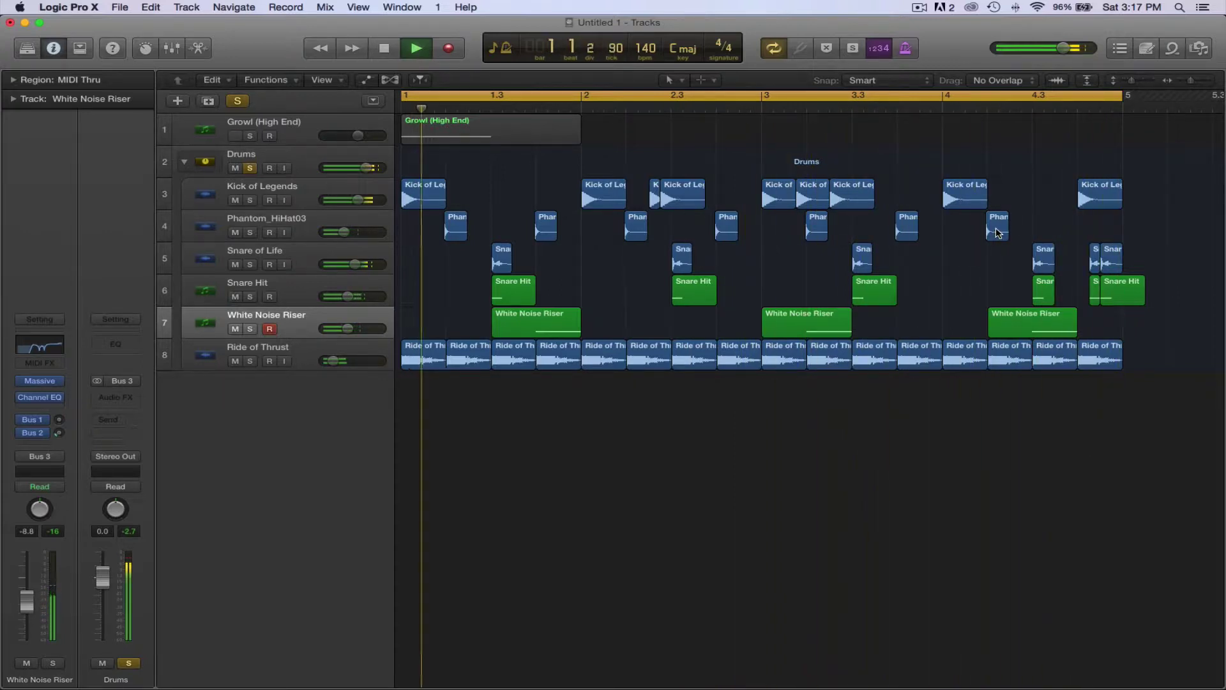
key(space)
Shorten all the Kick of Legends regions to about half a beat each and play the loop
drag(1153, 192, 851, 209)
drag(706, 202, 603, 200)
drag(444, 198, 422, 199)
key(space)
click(512, 188)
key(space)
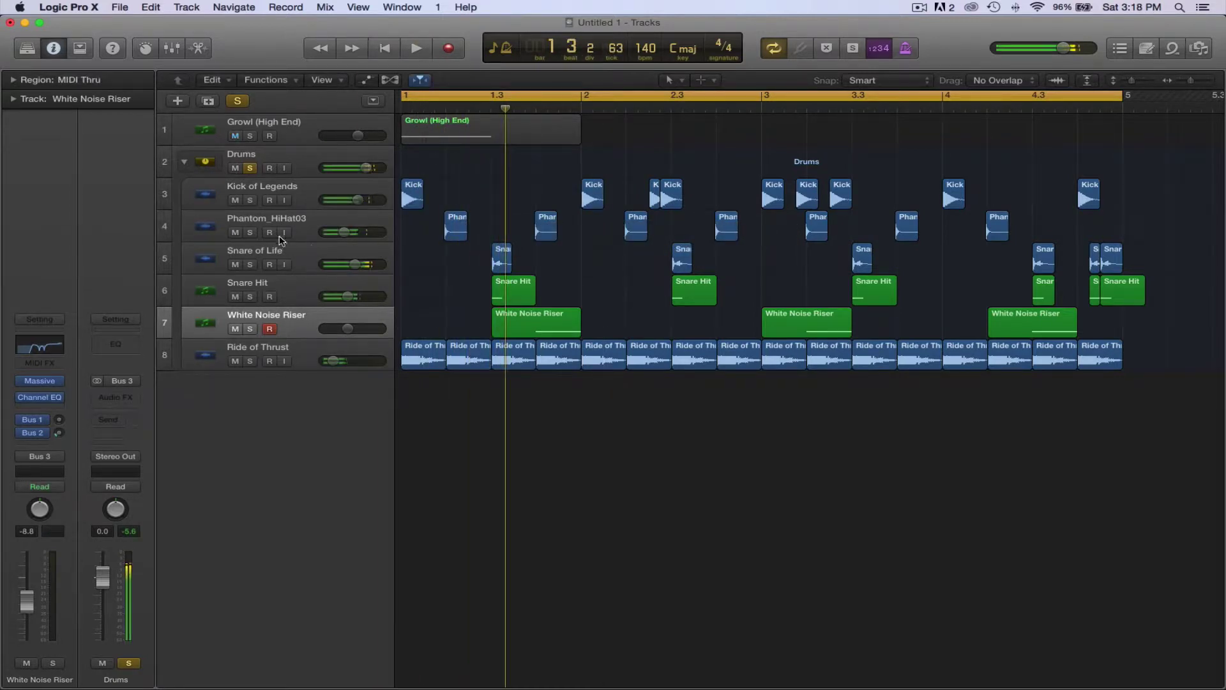
Solo the Phantom_HiHat03 track and insert the Echo delay effect after its Channel EQ
click(249, 233)
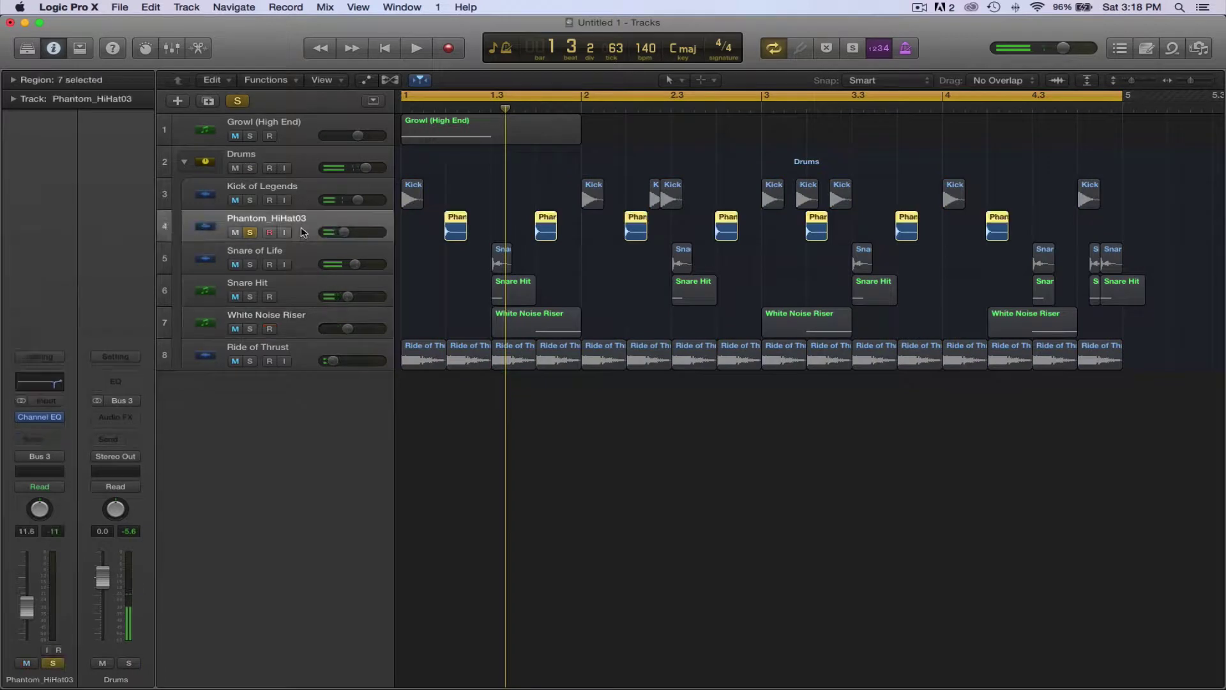
click(45, 423)
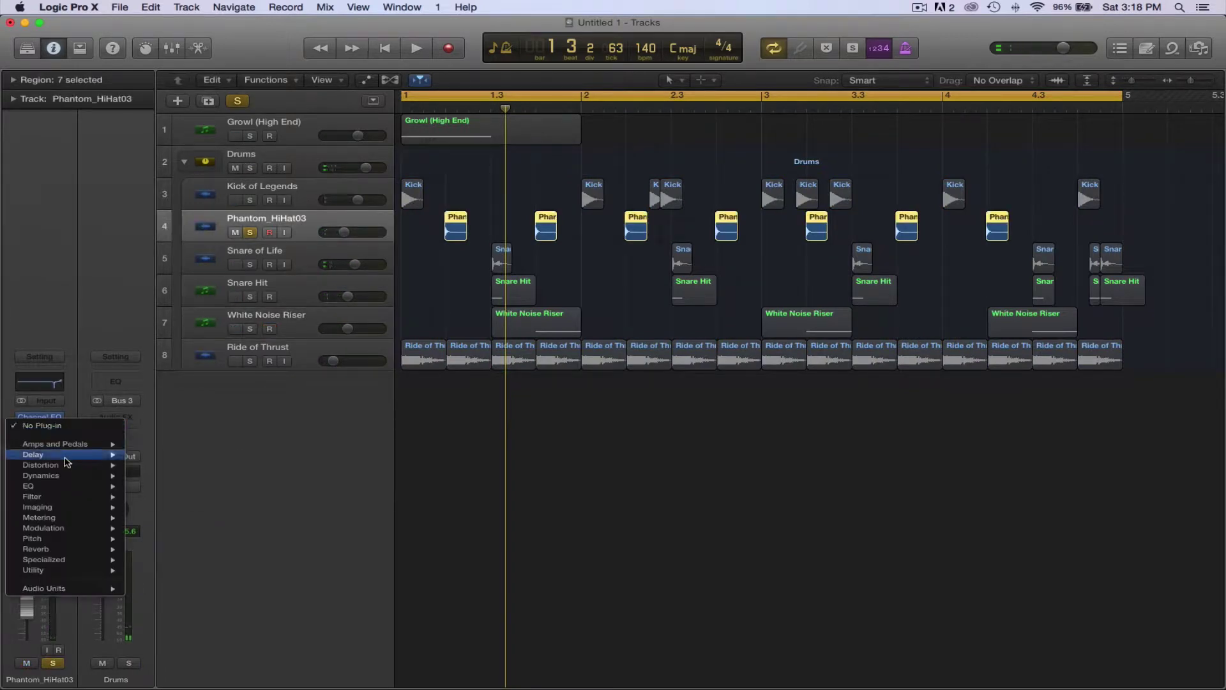
mouse_move(64, 475)
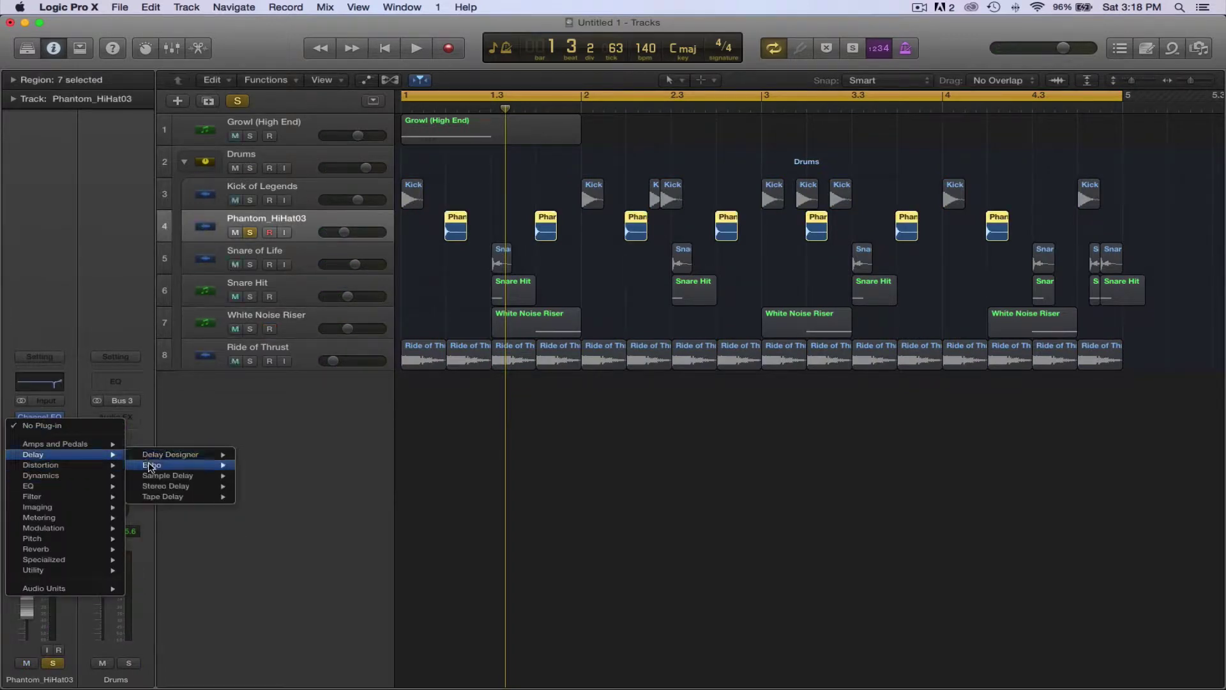
key(Escape)
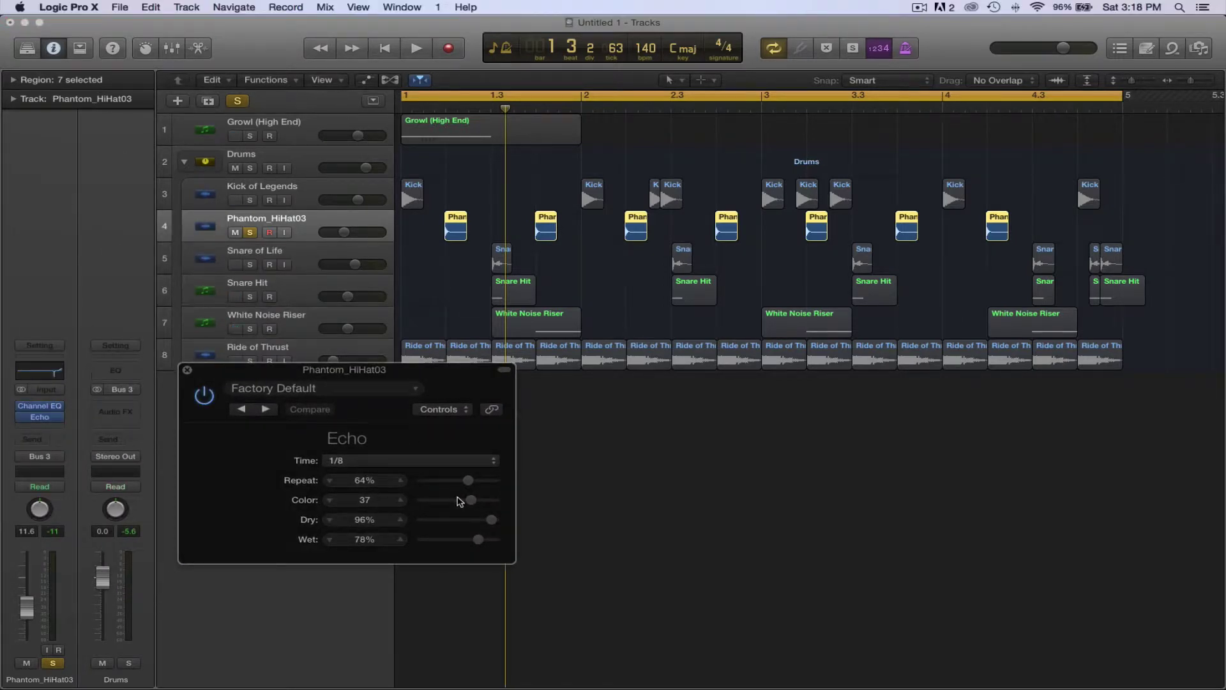
During playback, set the hi-hat Echo to dotted 1/8 time, 80% repeat, color 56 and 84% dry, and close it
key(space)
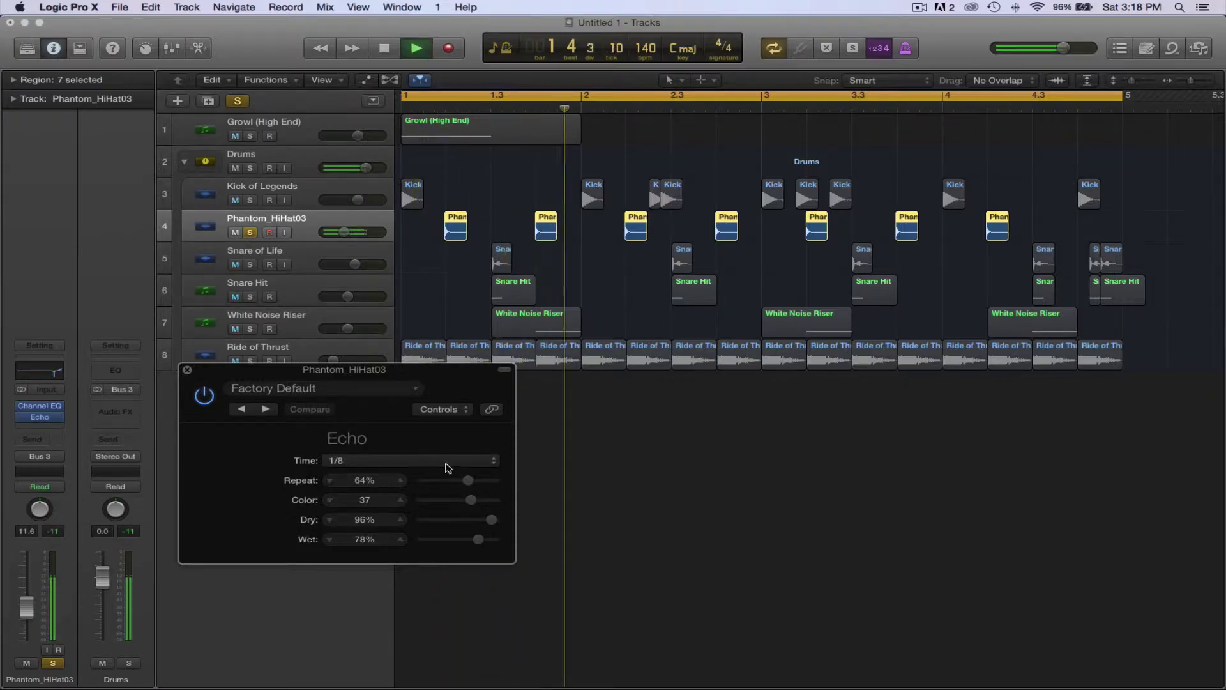
click(446, 467)
click(365, 519)
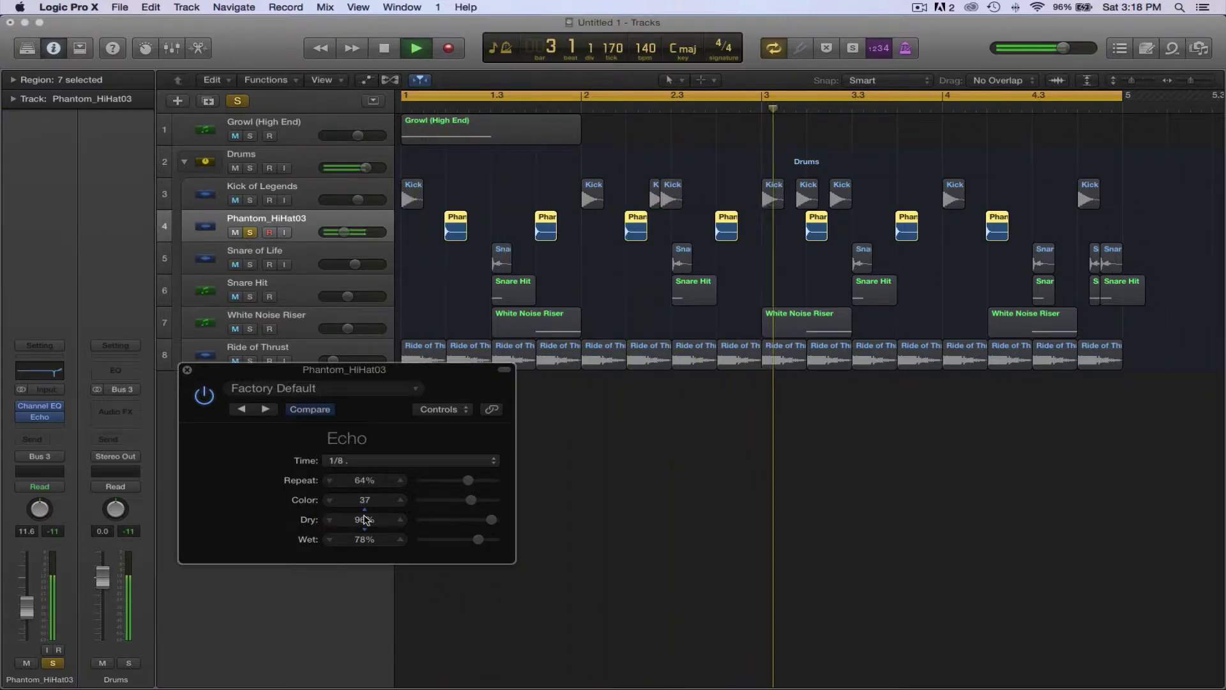
drag(468, 480, 478, 505)
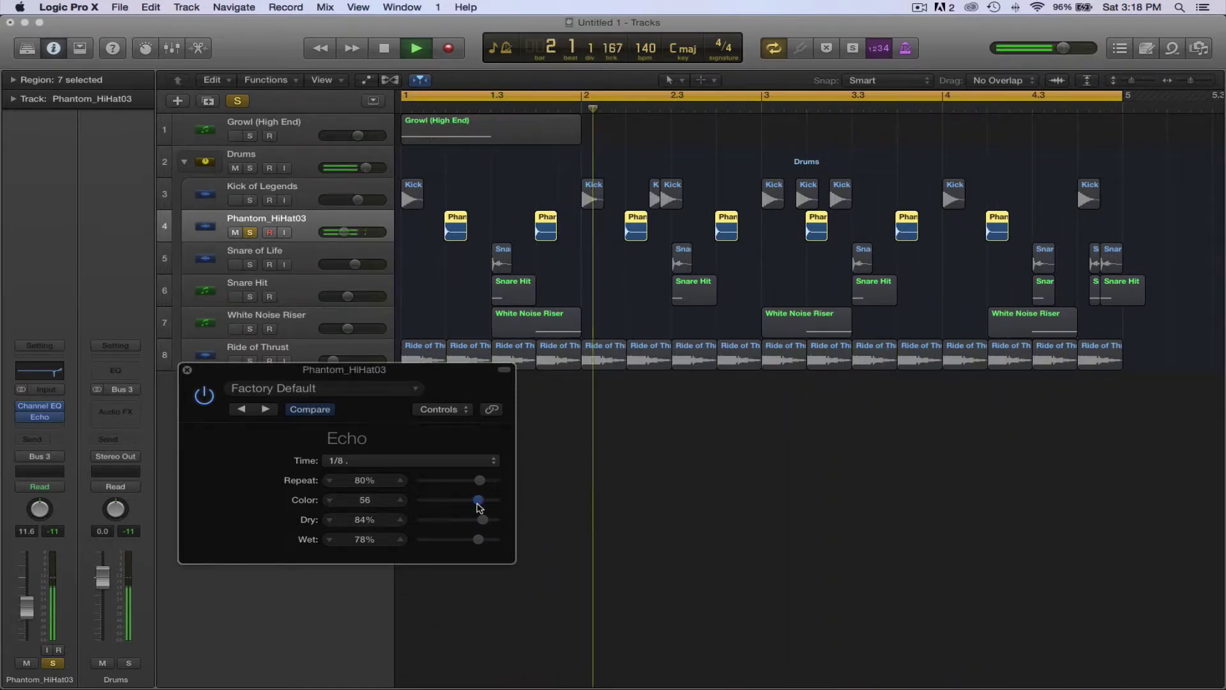
click(187, 369)
key(space)
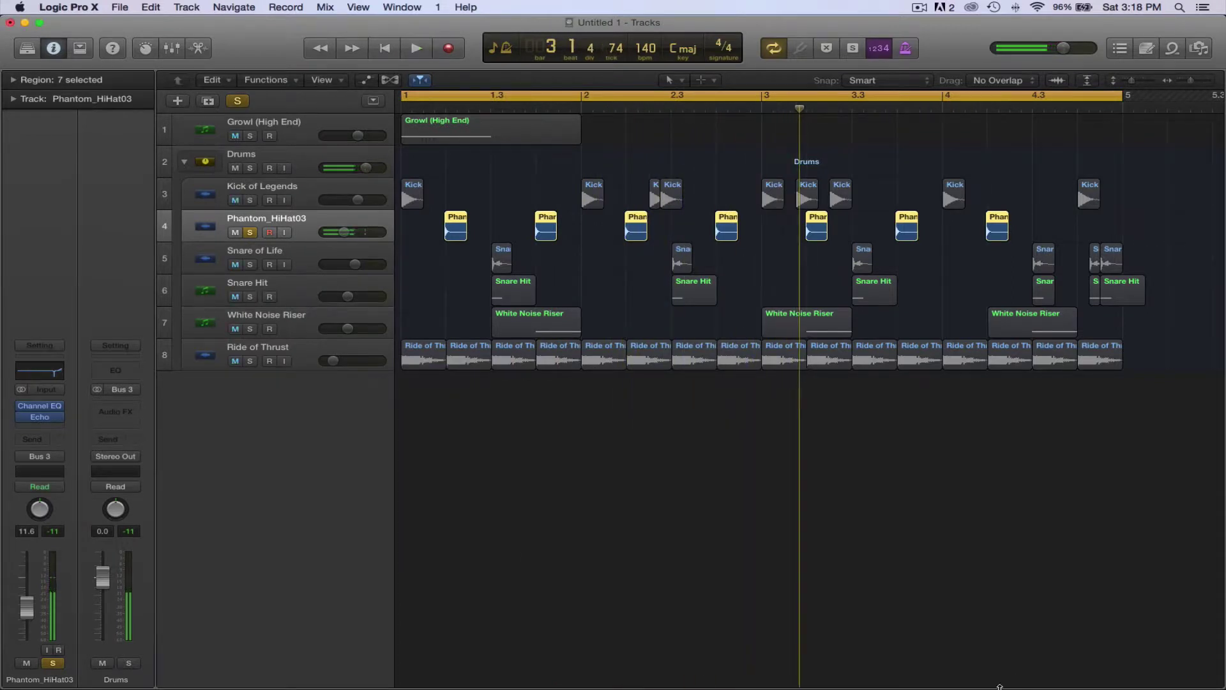
Copy the Phantom_HiHat03 region on beat 4 of bar 1 half a beat later, switch solo from the hi-hat to Drums, and play the loop
click(708, 556)
drag(546, 227, 570, 234)
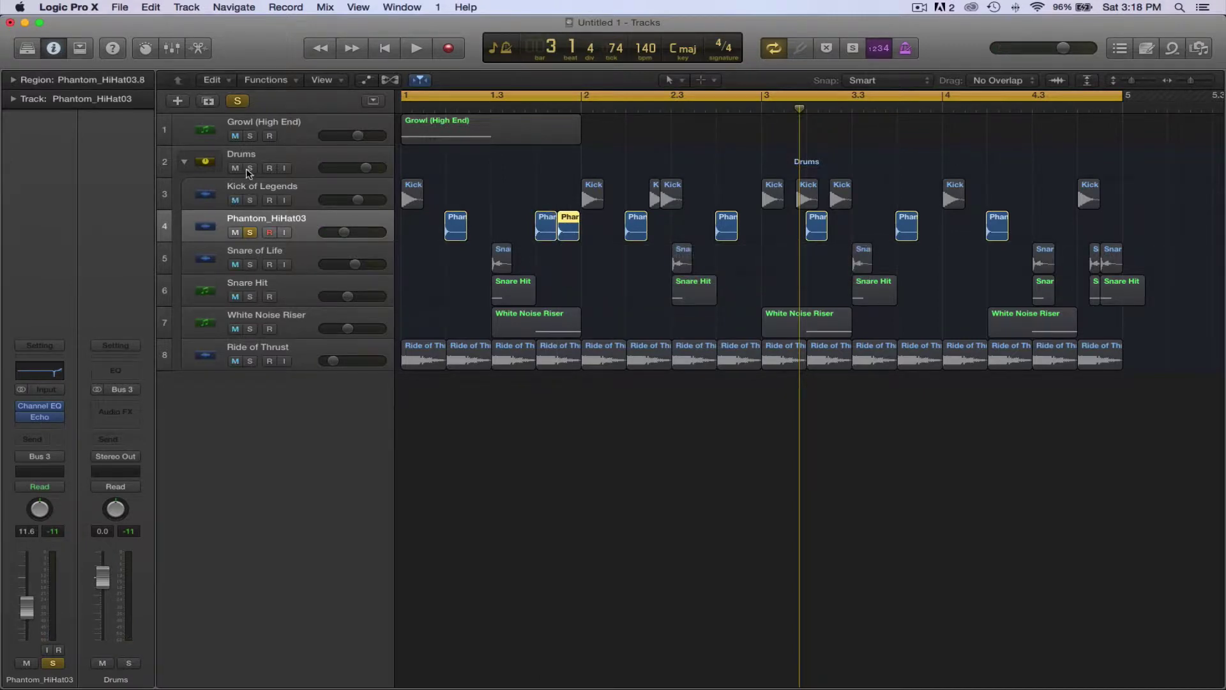
click(250, 168)
click(250, 231)
key(space)
click(617, 287)
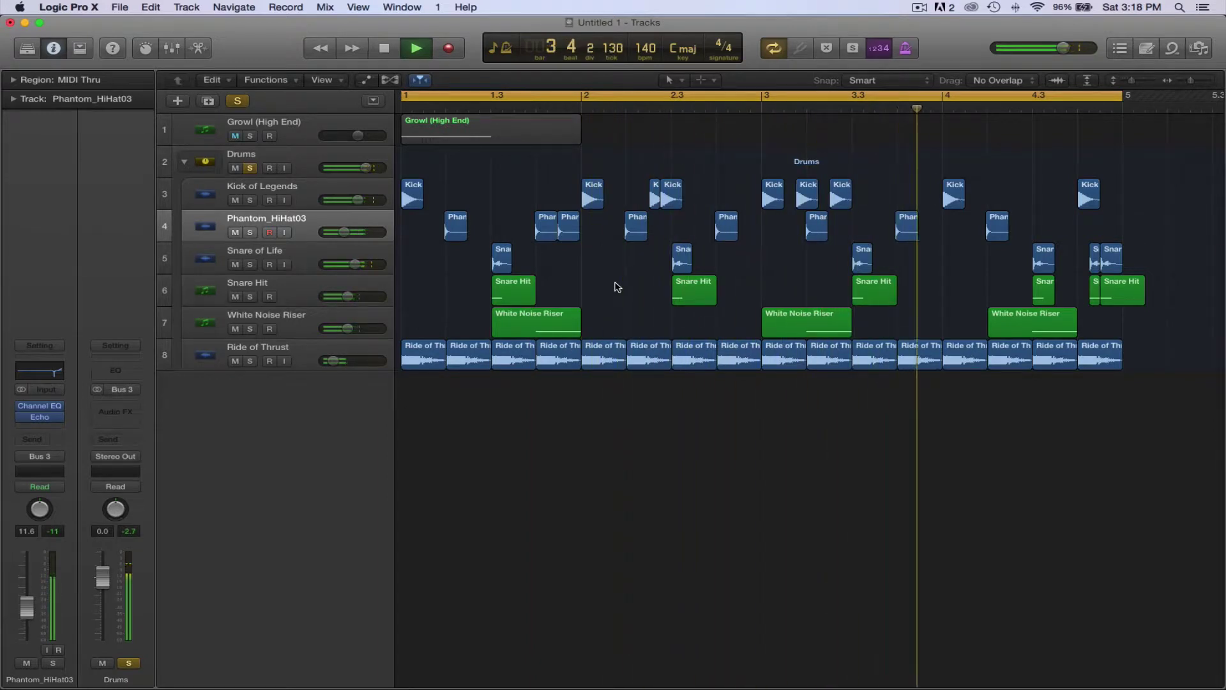
key(space)
Copy the Phantom_HiHat03 region on beat 2 of bar 3 to just before beat 4 of that bar and play the loop
click(817, 227)
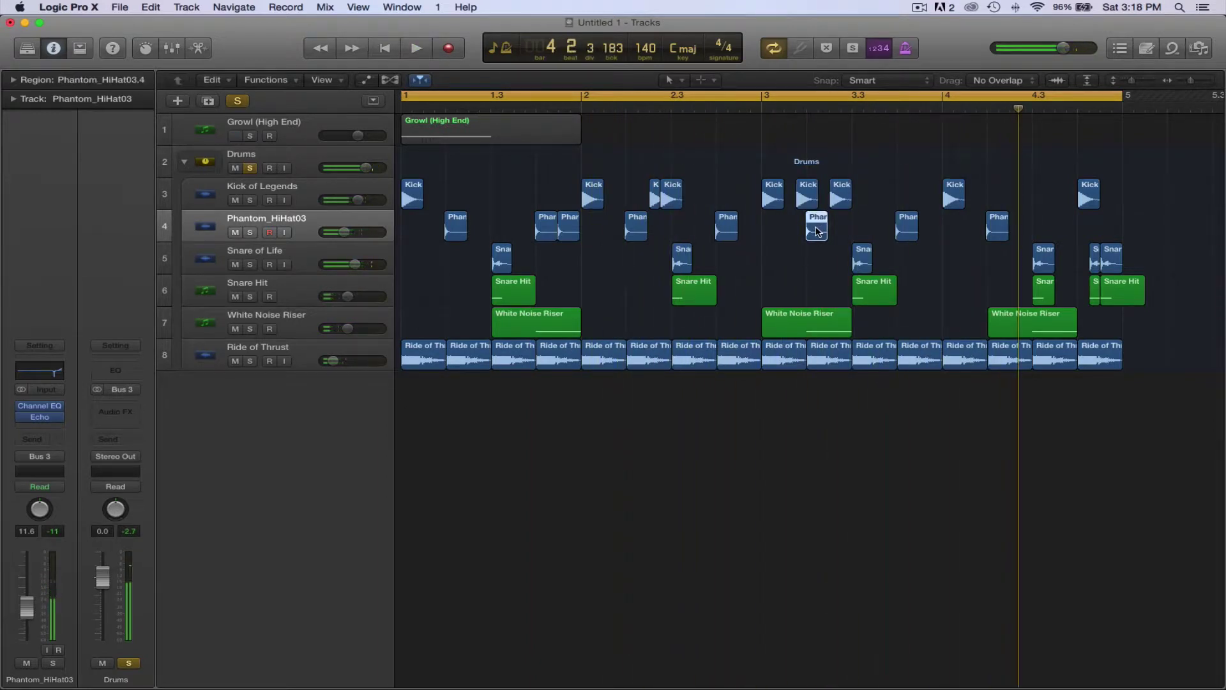
drag(834, 233, 891, 235)
click(917, 265)
key(space)
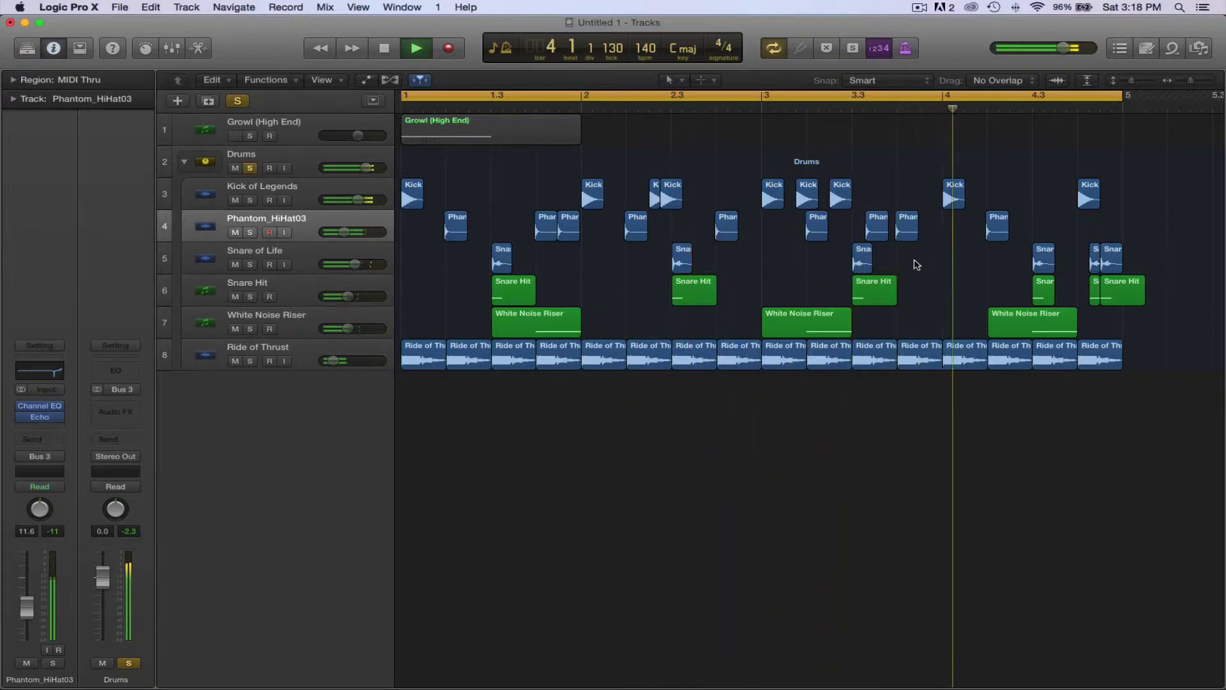
key(space)
Move the copied hi-hat region in bar 3 to just before the start of bar 4 and play the loop
drag(875, 237, 942, 240)
key(space)
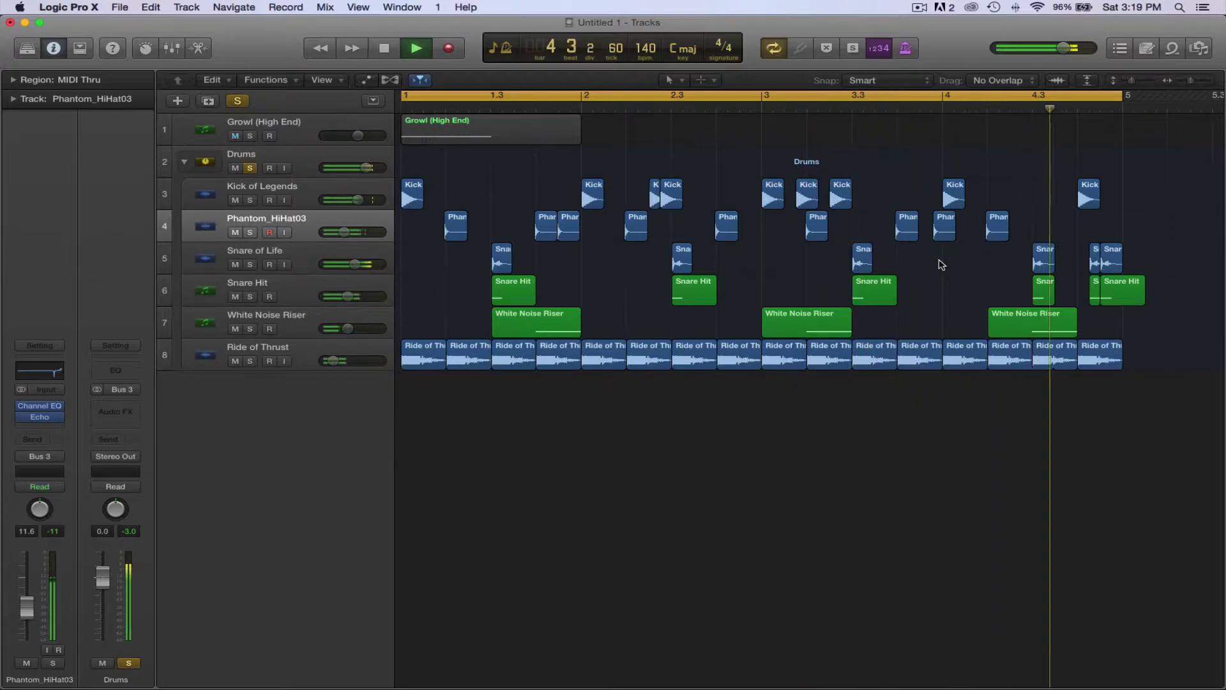
key(space)
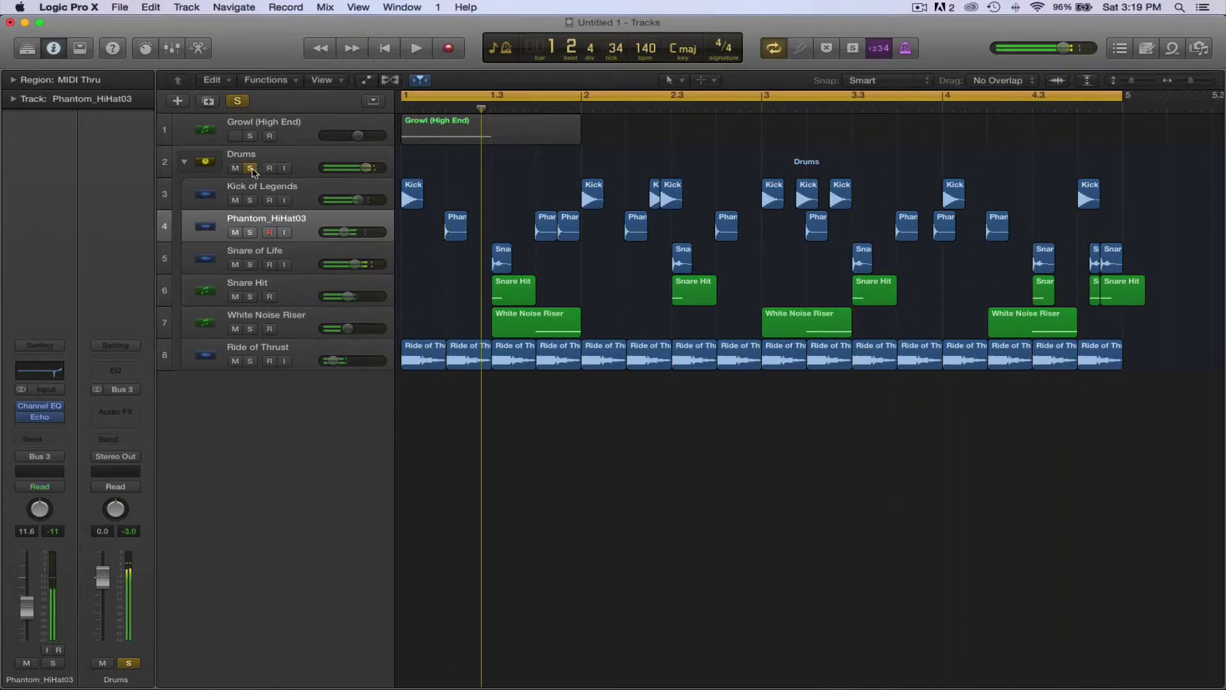
Unsolo the Drums stack and play the drums together with the Growl (High End) track
click(250, 168)
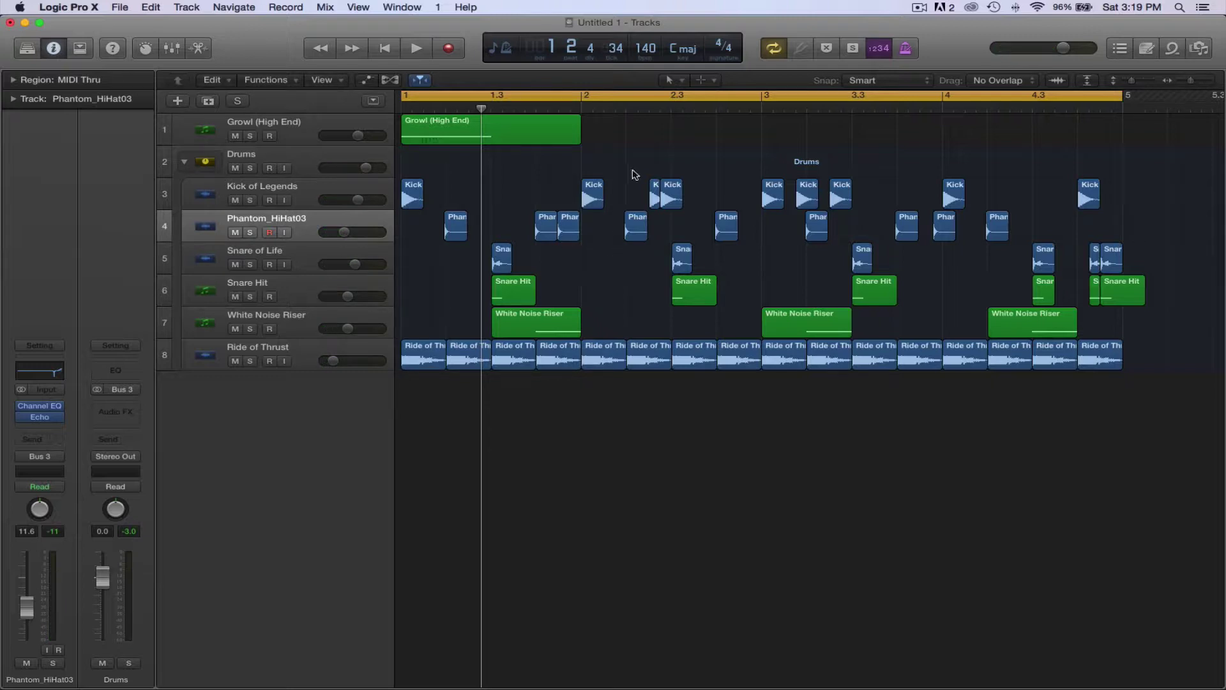
key(space)
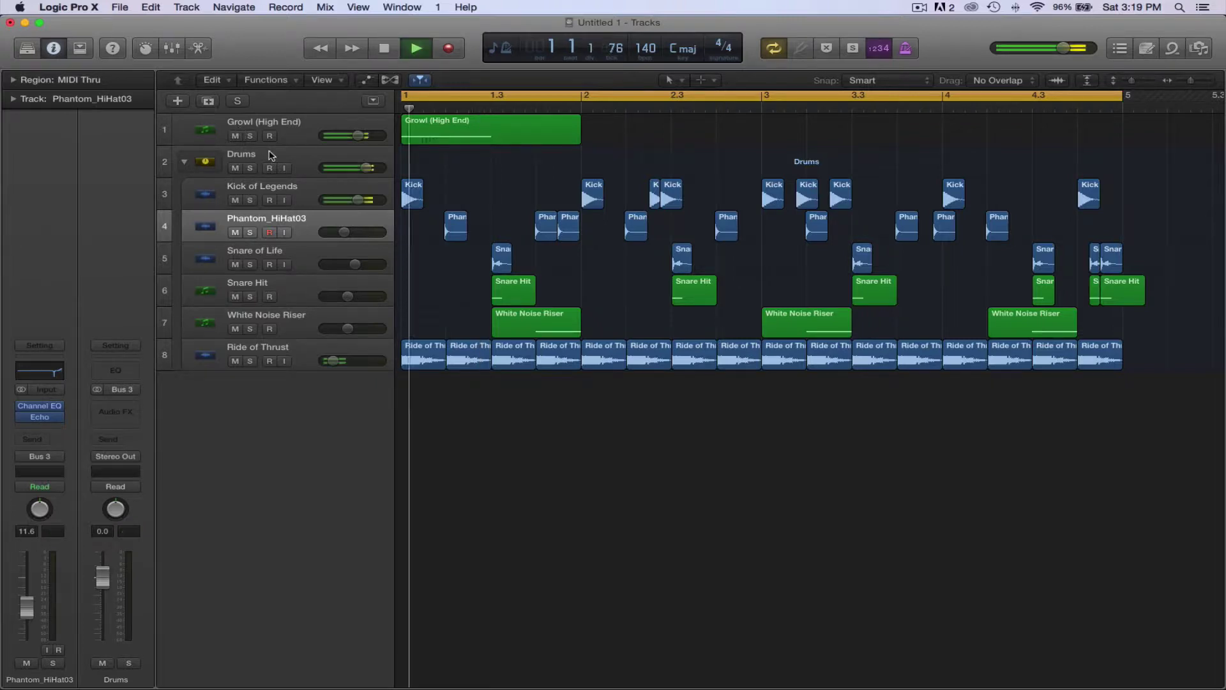
key(space)
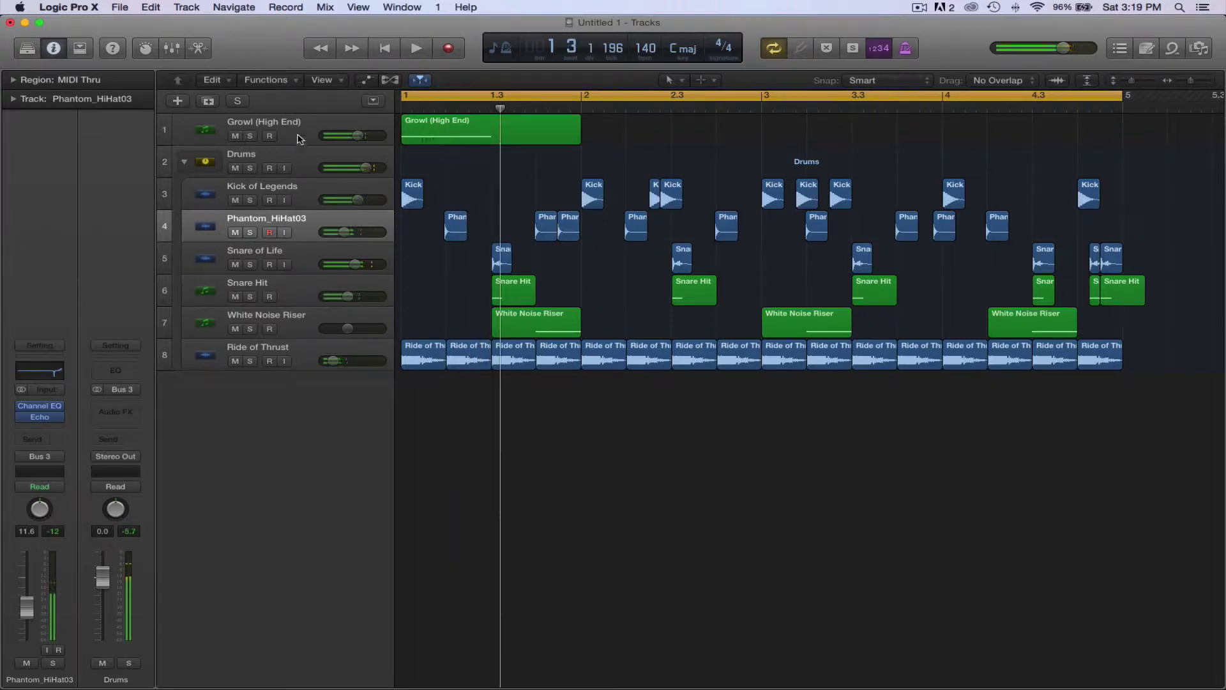
Add one software instrument track with output 1 + 2 below Ride of Thrust and hide the Library
click(179, 101)
click(801, 224)
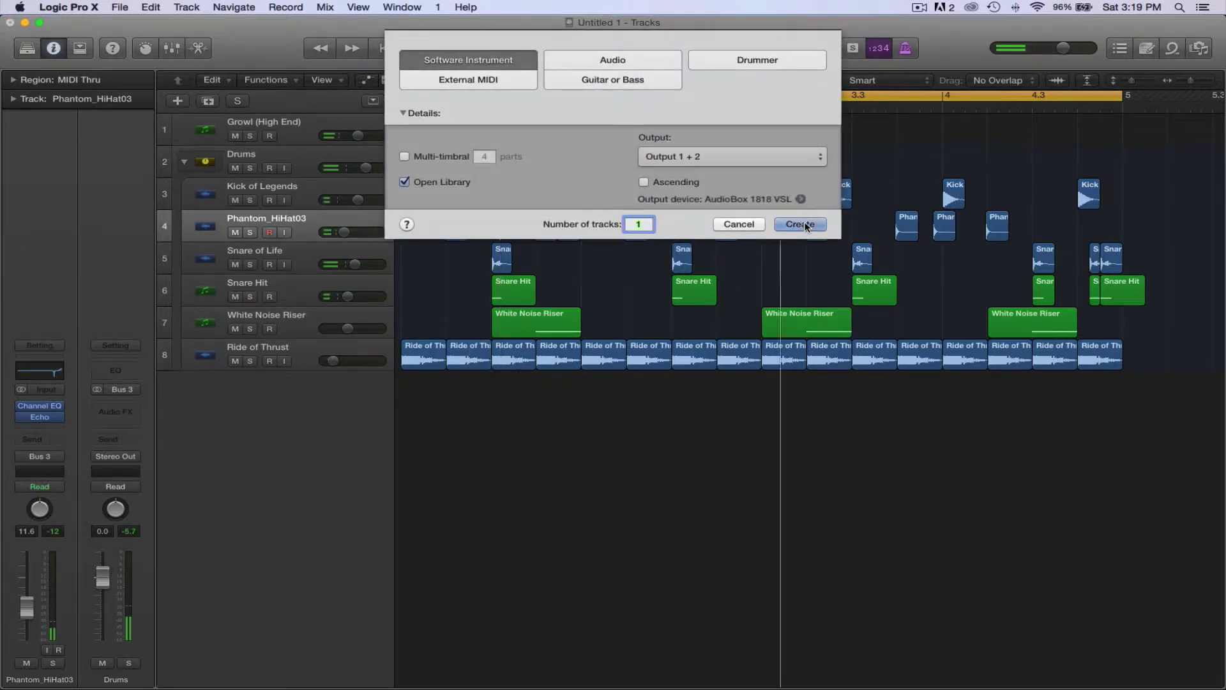
click(27, 48)
Replace the new track's Vintage Electric Piano instrument with Native Instruments Massive
click(62, 386)
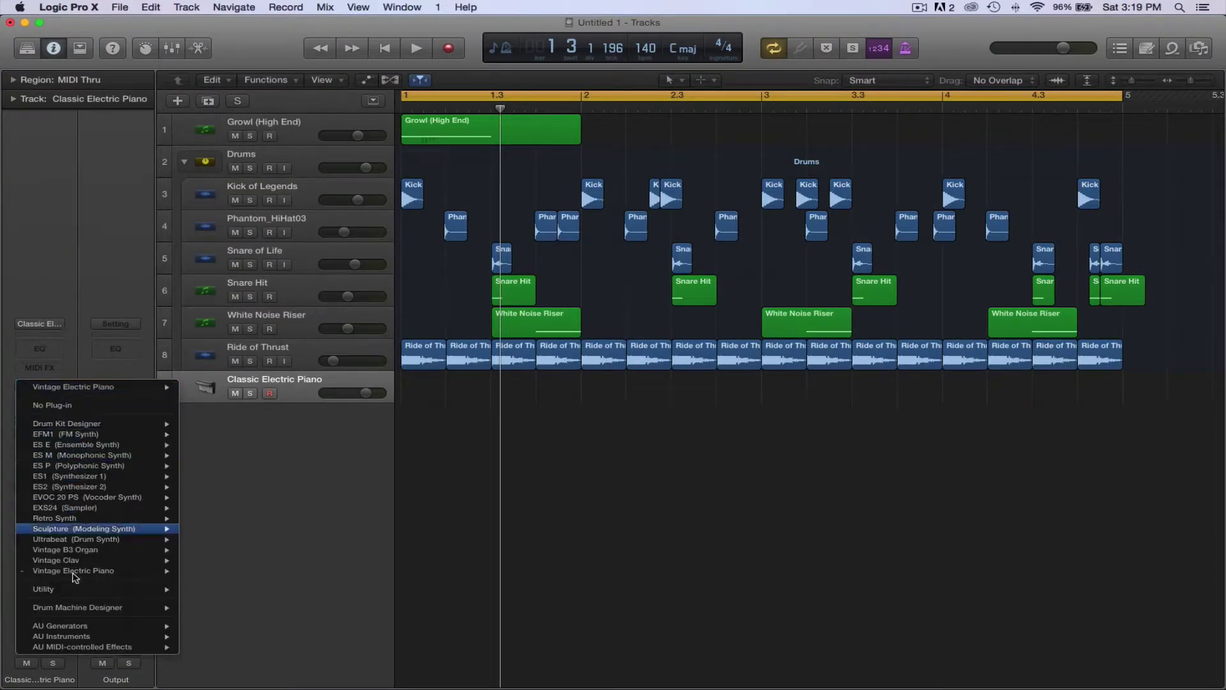
mouse_move(73, 639)
mouse_move(237, 648)
mouse_move(345, 652)
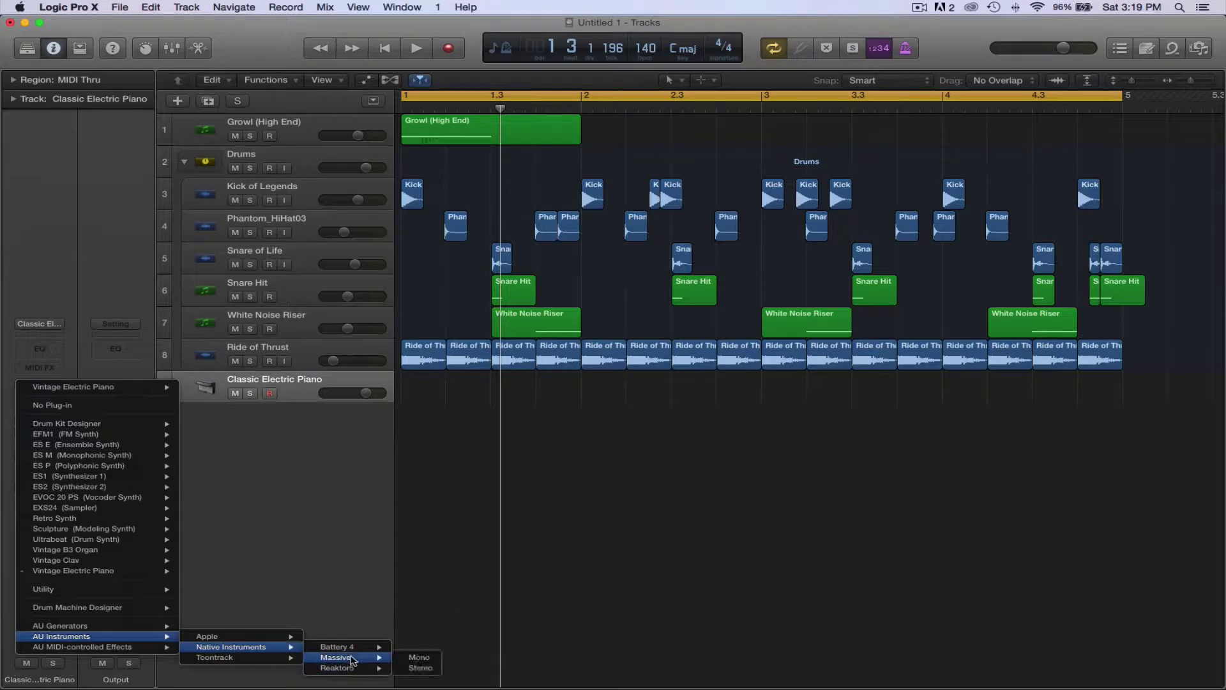
Load a mono Massive instrument on the Classic Electric Piano track and choose its Skepsis Growl setting
click(418, 652)
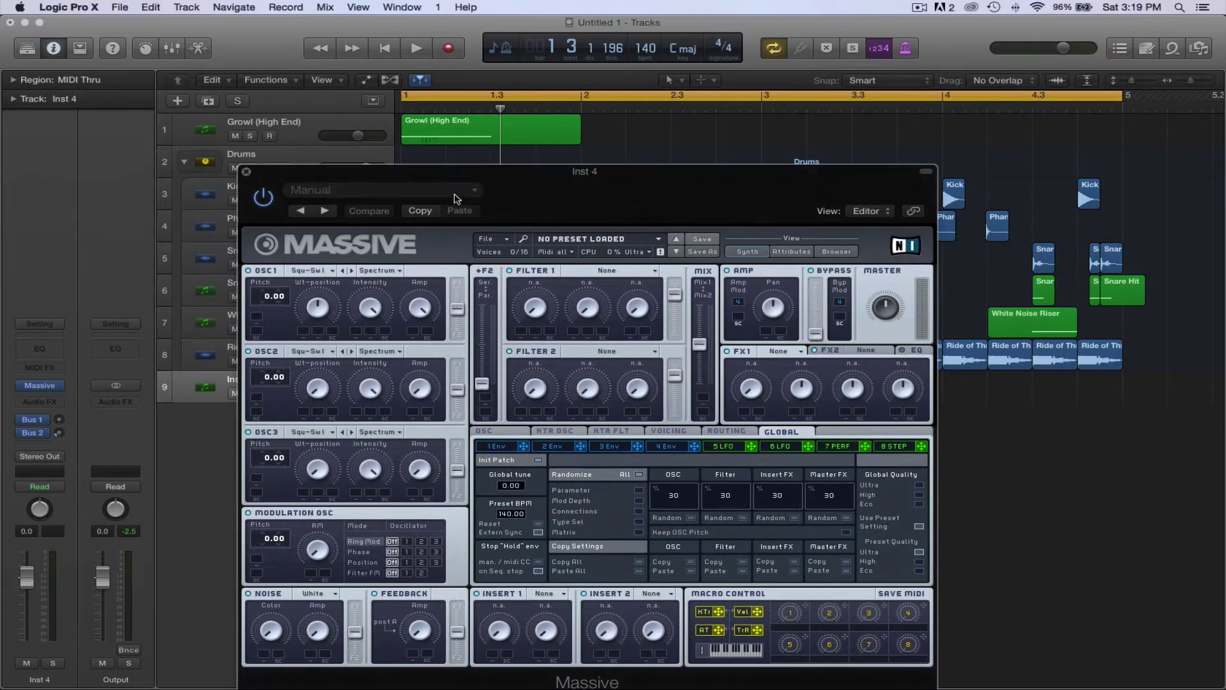
click(397, 194)
scroll(415, 484, down, 5)
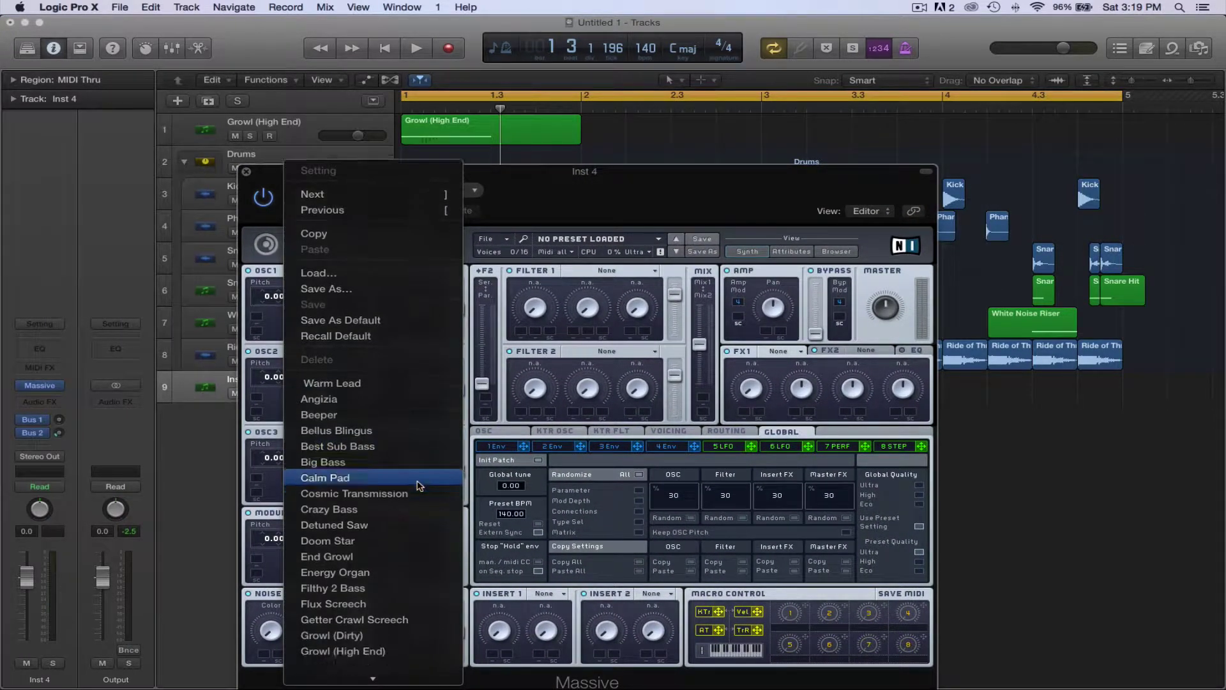
scroll(419, 486, down, 10)
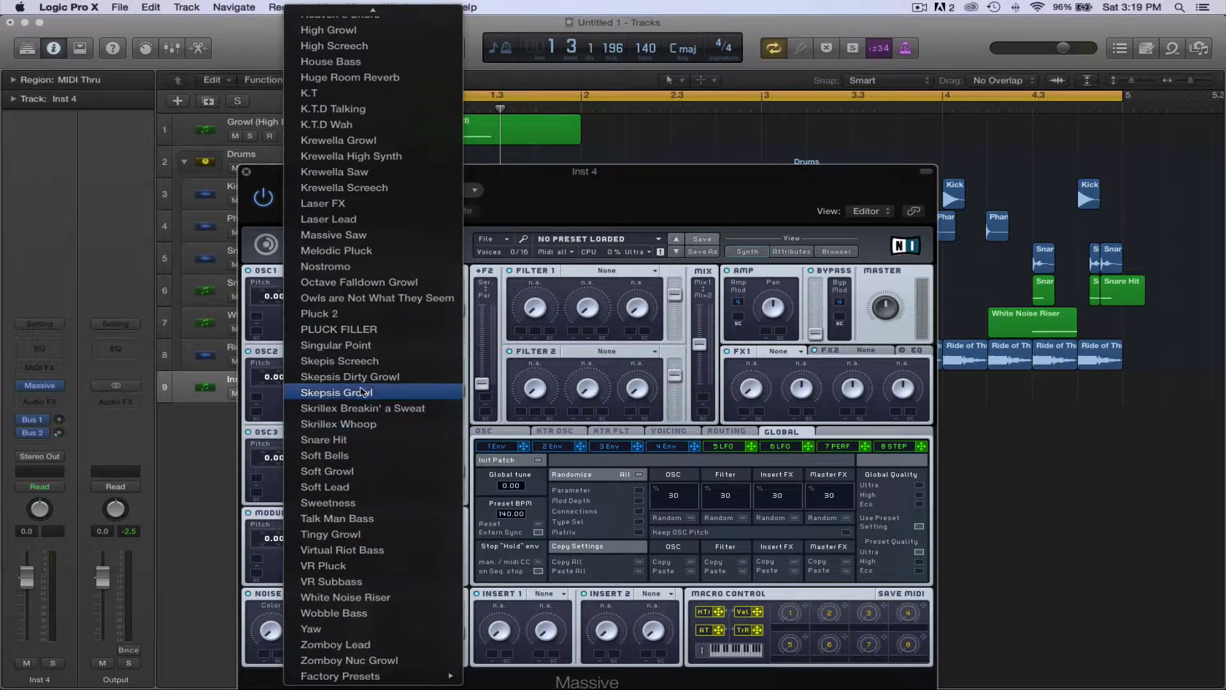
click(363, 392)
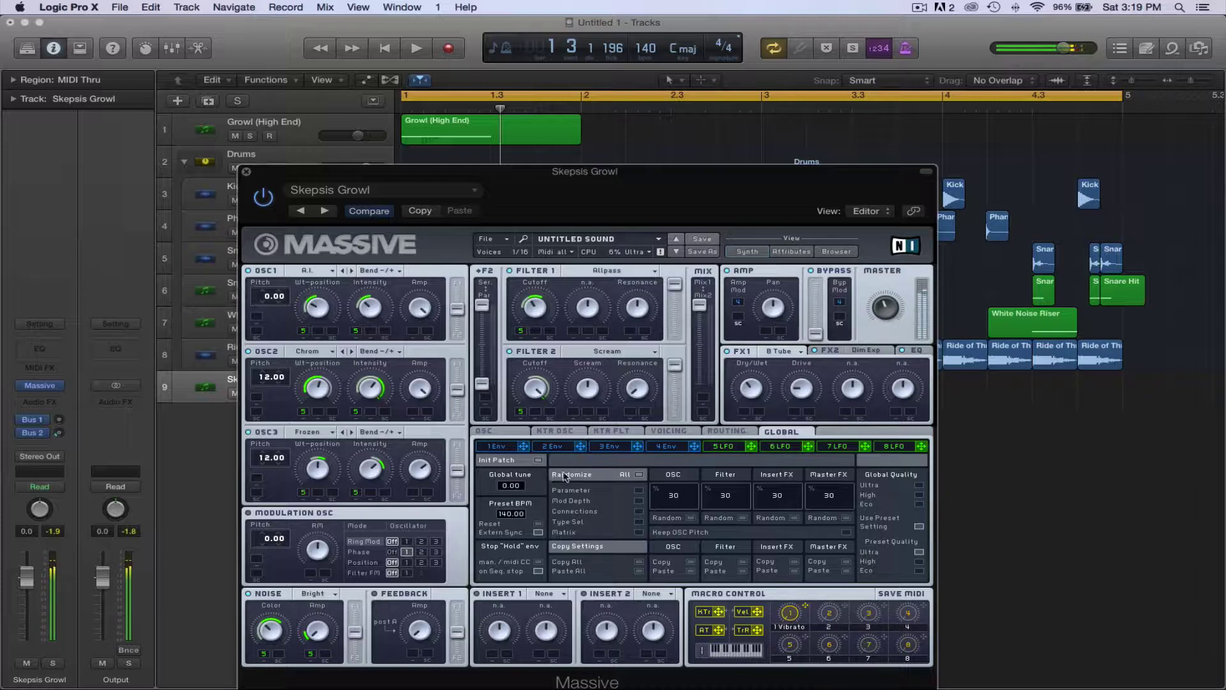
Set the upper curve of Massive's 5 LFO to Expo Down X2 with a 1/1 ratio, and close the plug-in window
click(724, 447)
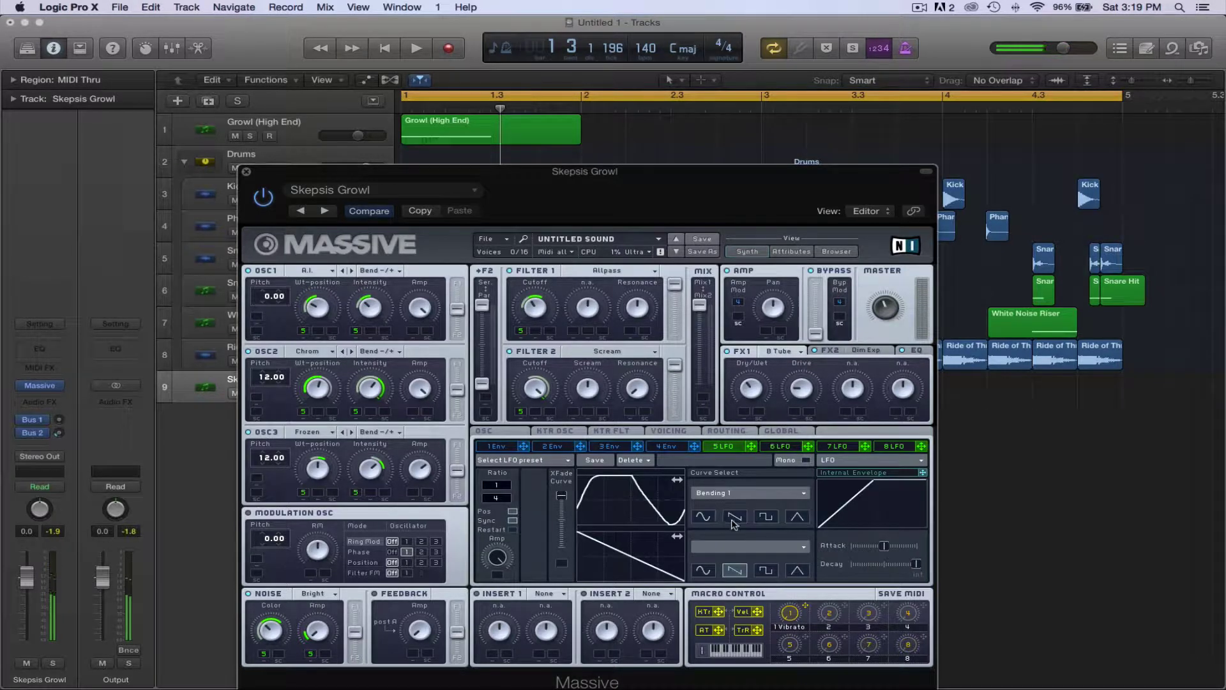
click(735, 495)
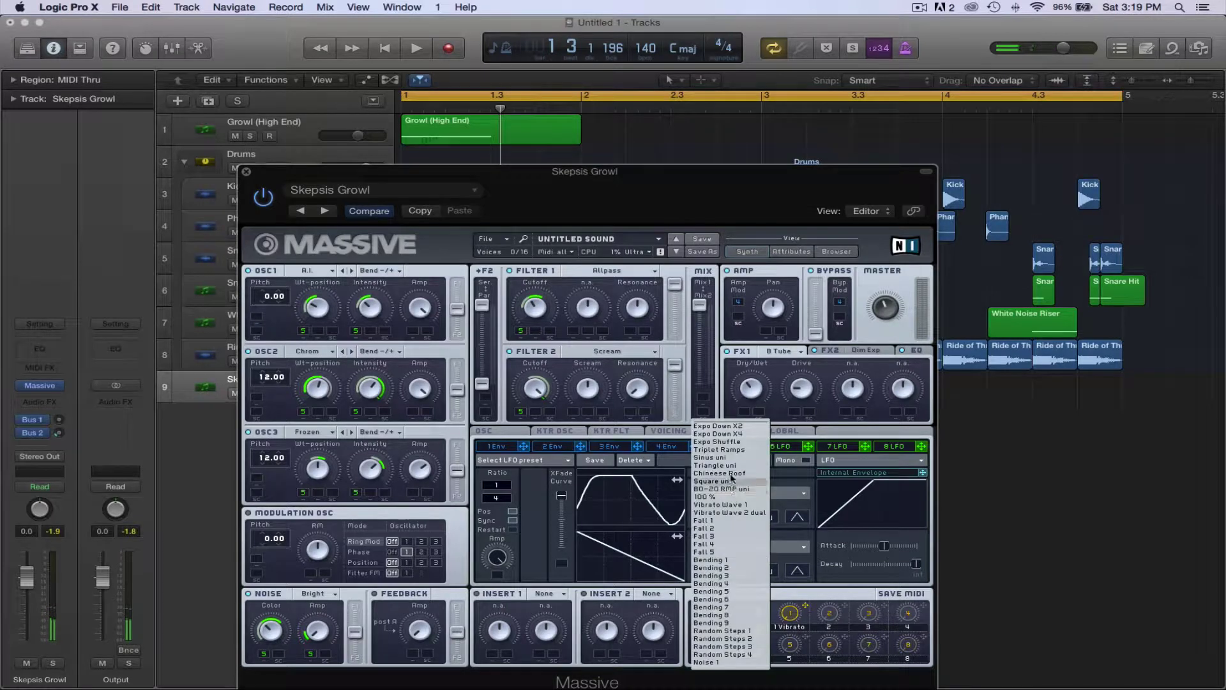
click(725, 432)
drag(674, 507, 582, 508)
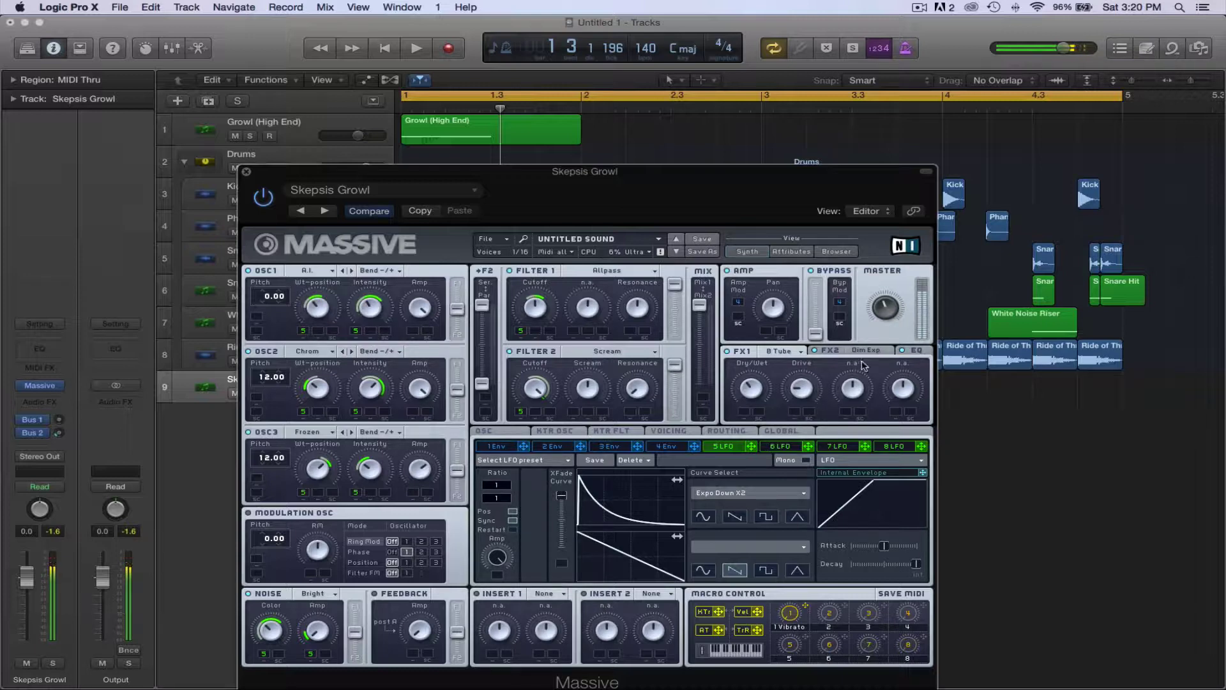
click(910, 352)
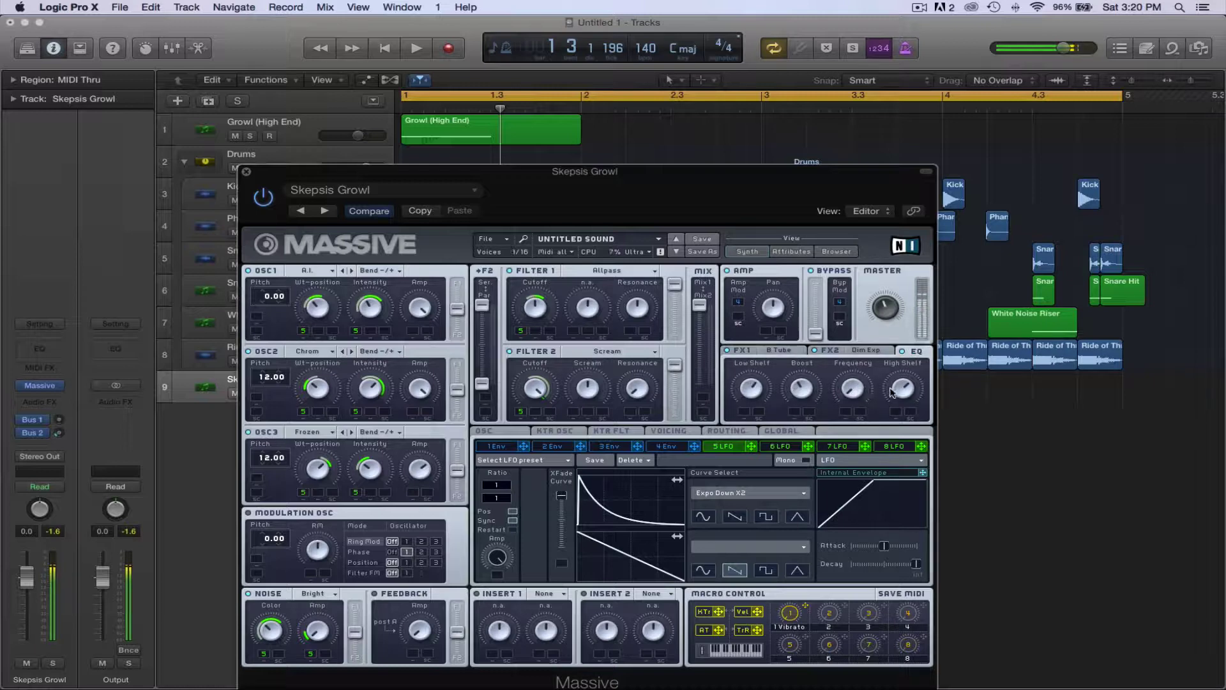
click(247, 172)
Play back the arrangement several times while auditioning the Skepsis Growl sound against the drums
key(space)
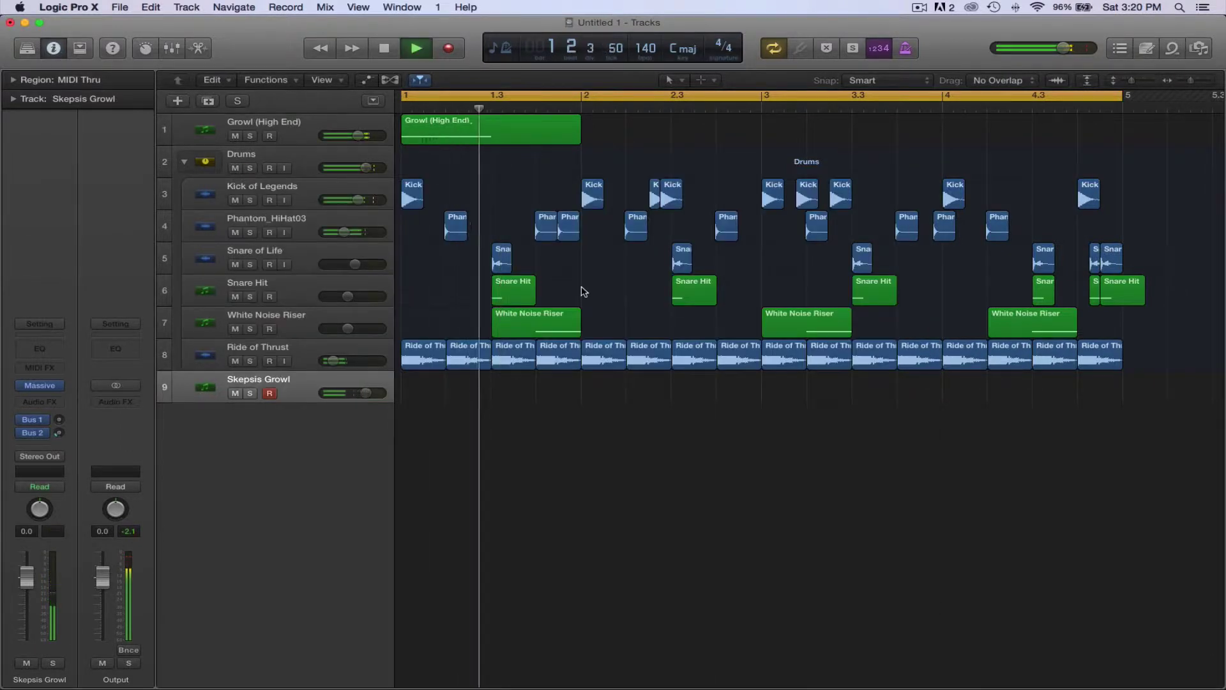
key(space)
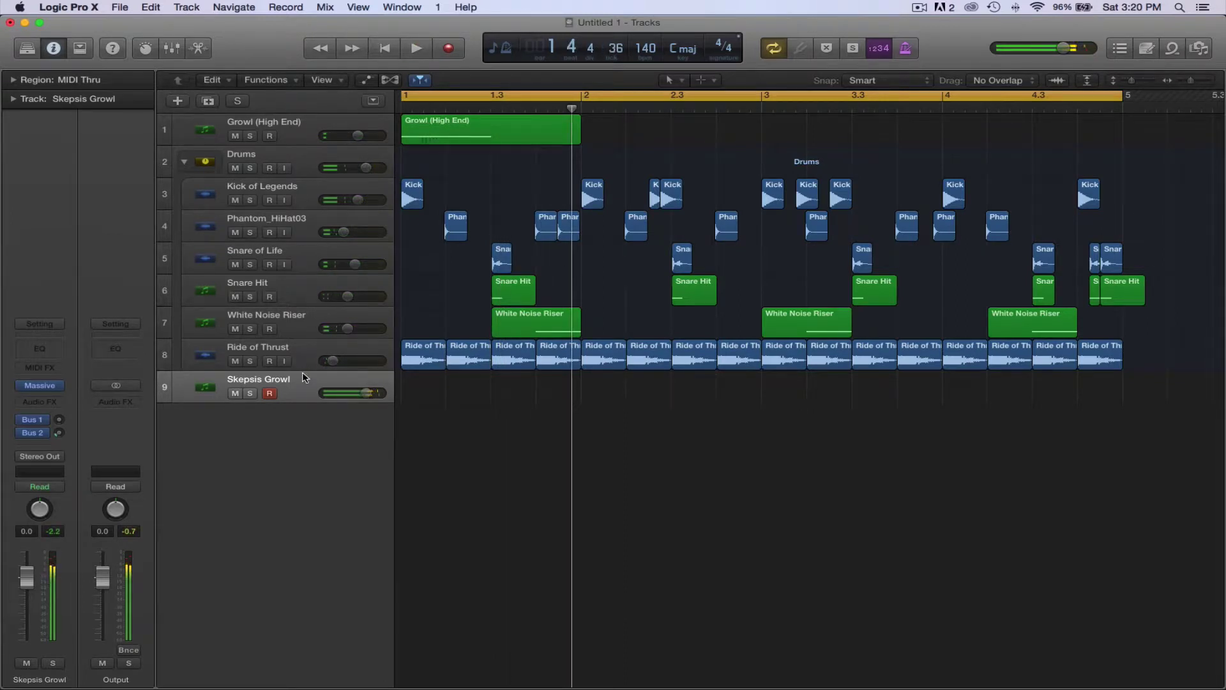
key(space)
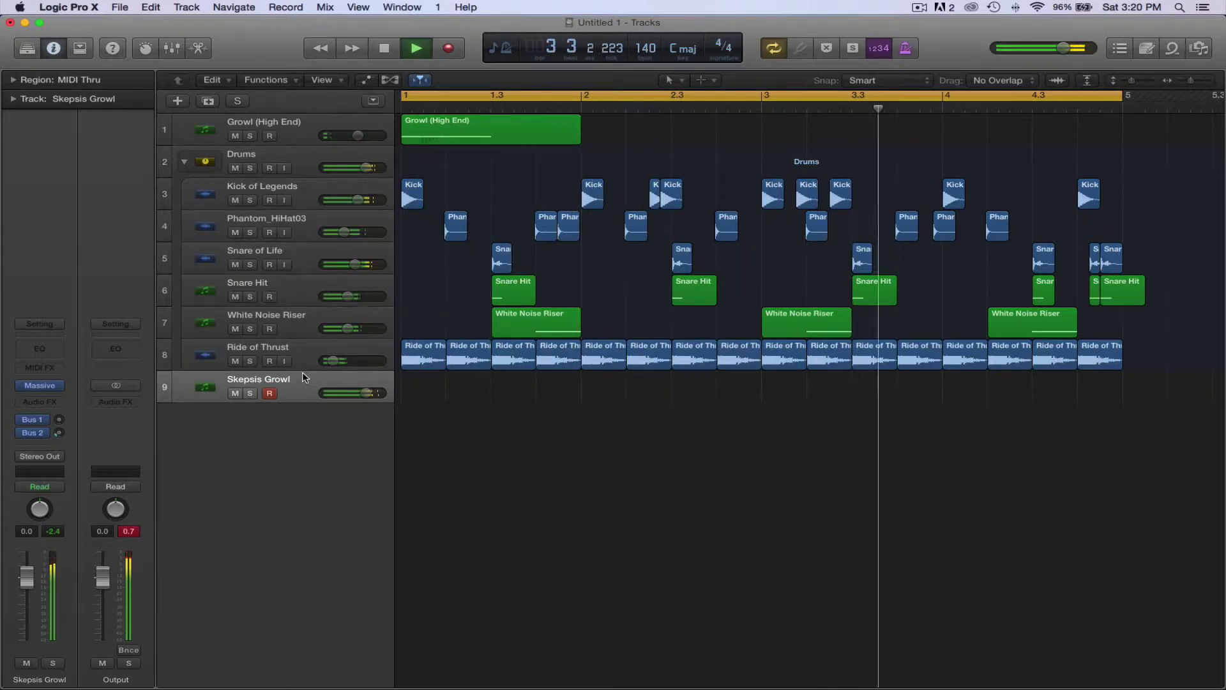
key(space)
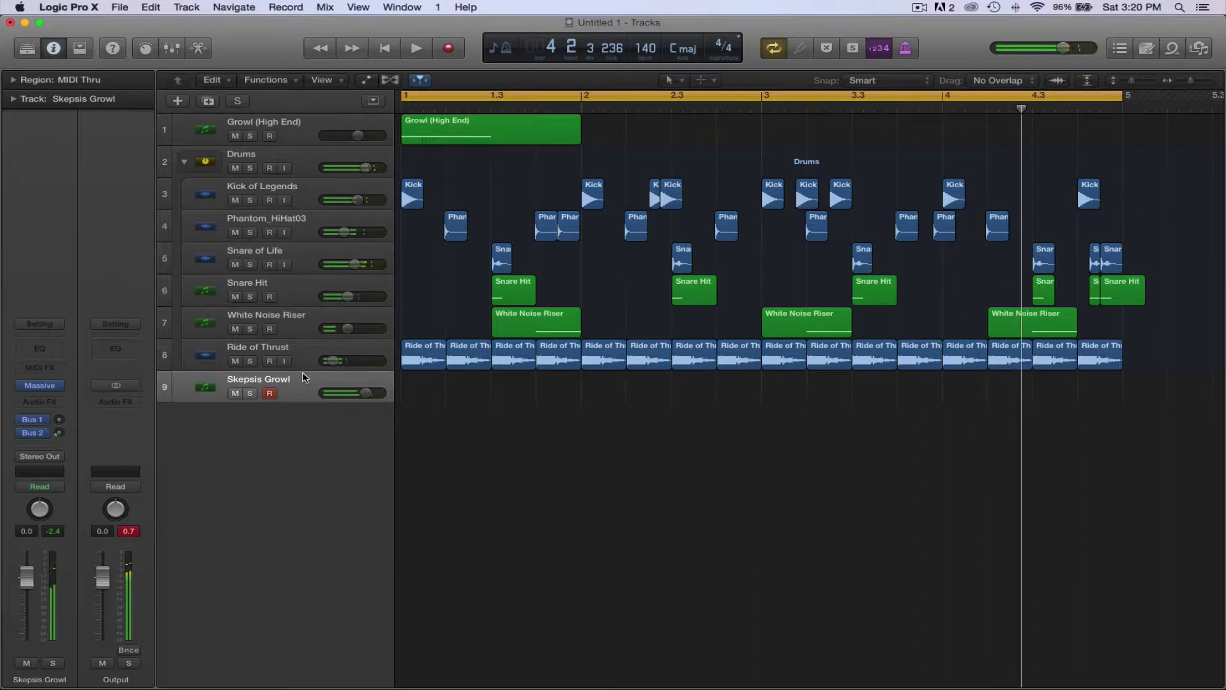
key(space)
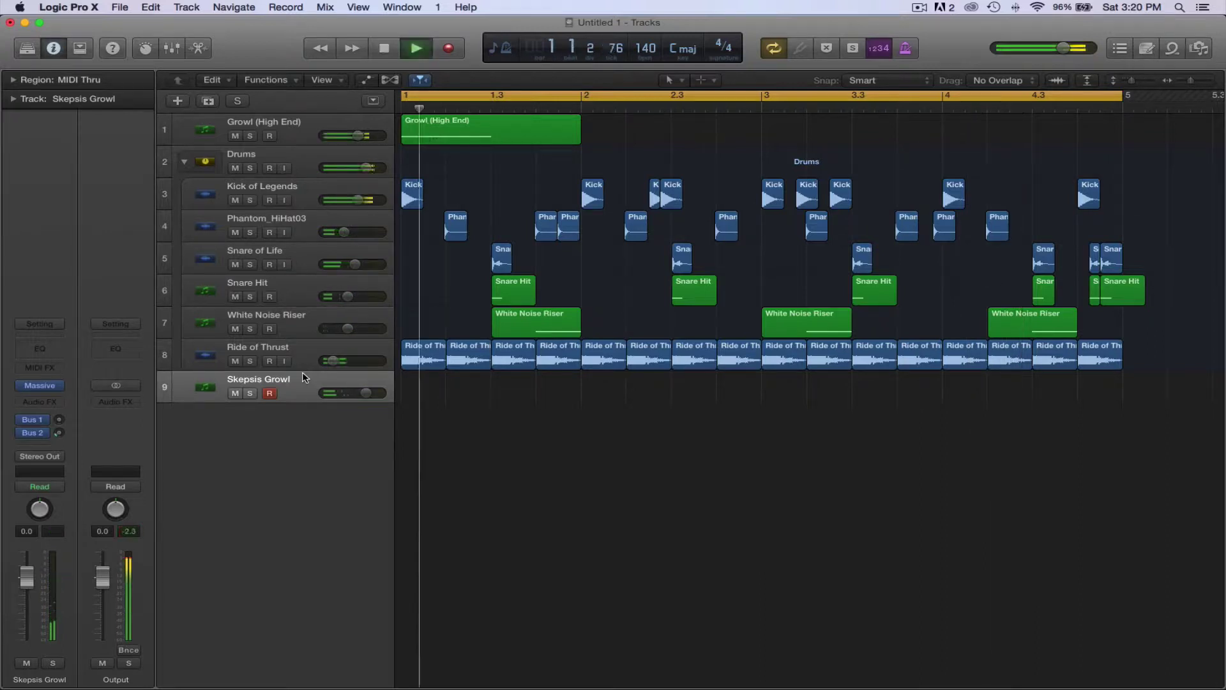
key(space)
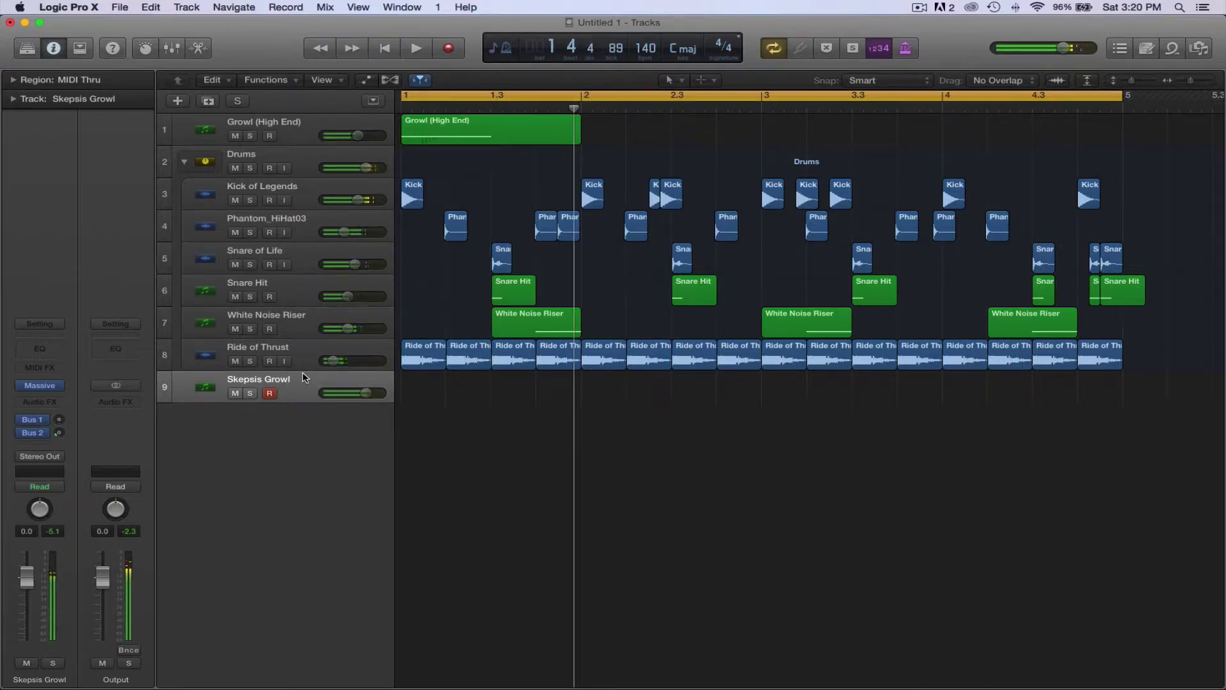
Move the Skepsis Growl track directly below Growl (High End) and create an empty MIDI region at bar 1, opened in the Piano Roll
drag(300, 396, 284, 160)
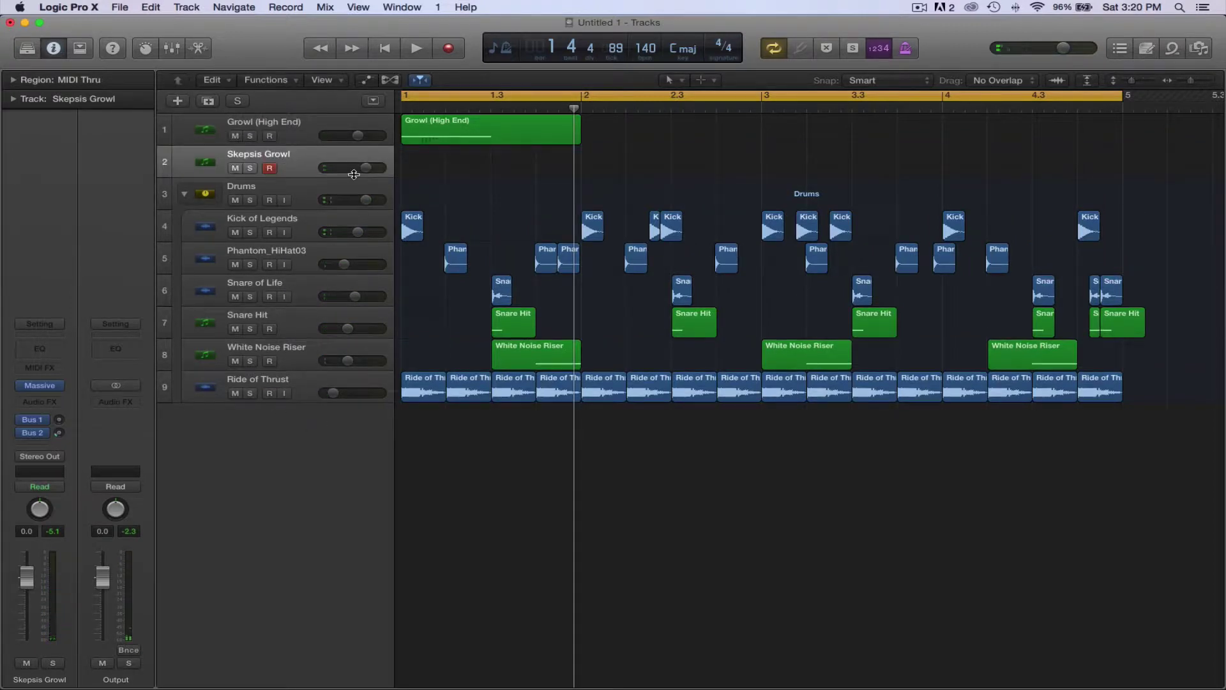
right_click(473, 172)
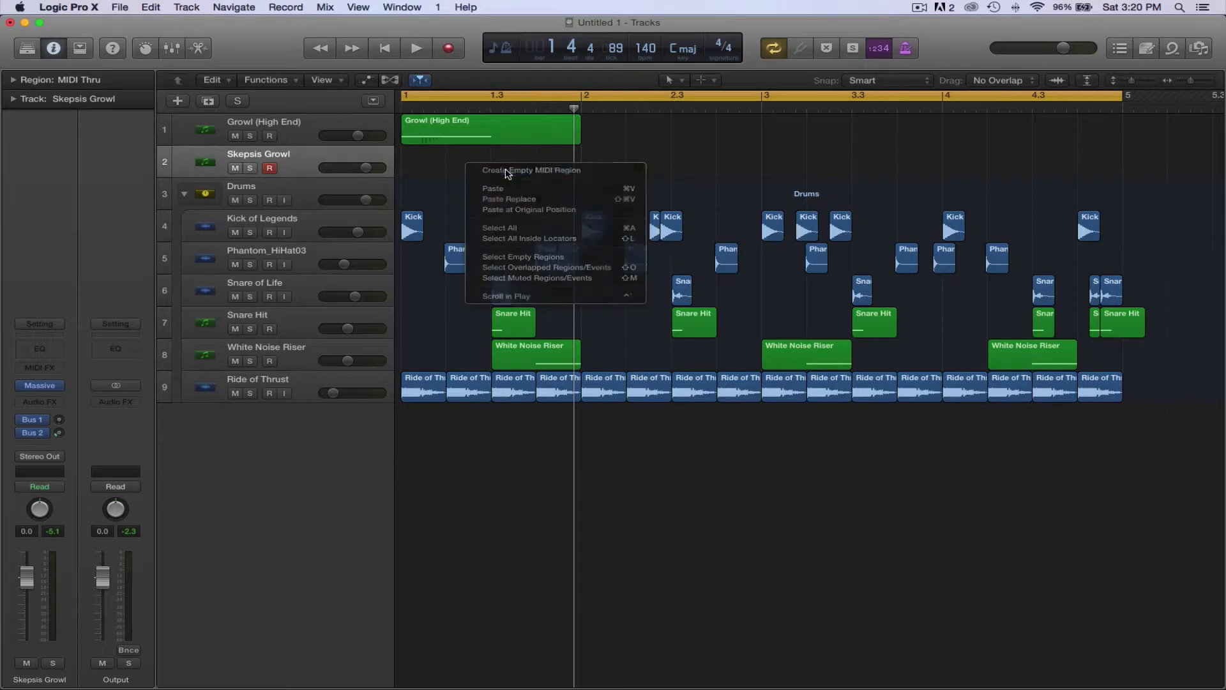
click(508, 169)
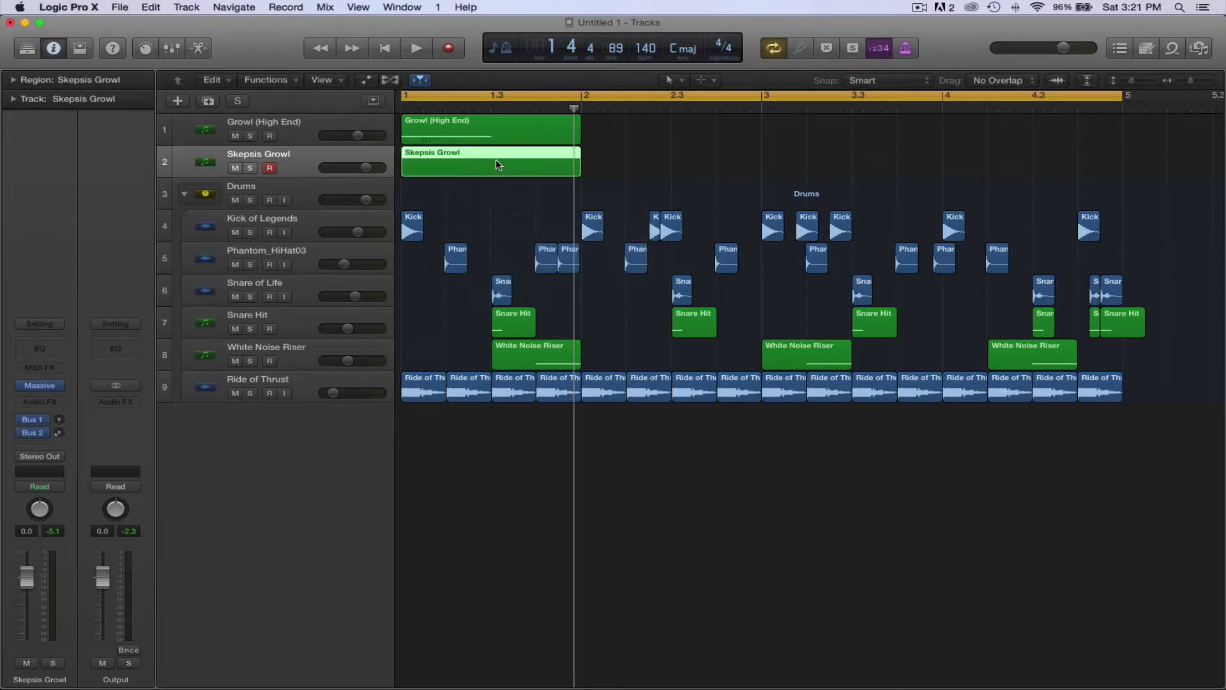
double_click(496, 161)
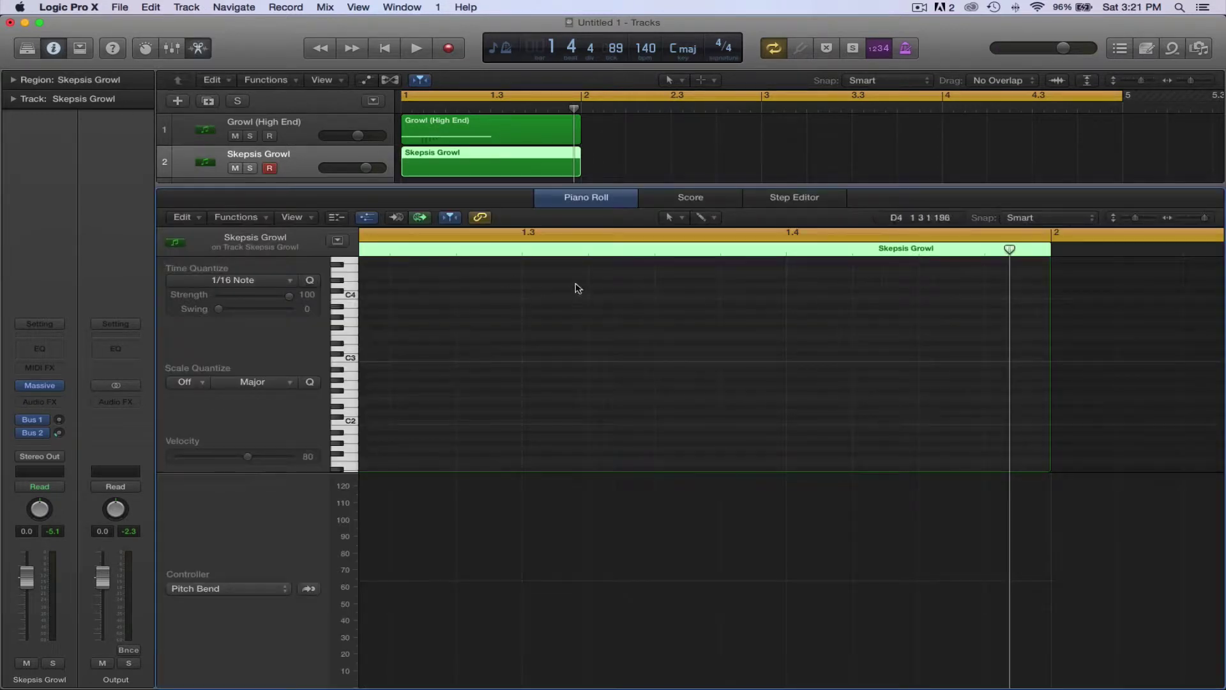
Place the playhead at 1.3, audition low pitches, and add a one-beat G0 note starting there
click(519, 248)
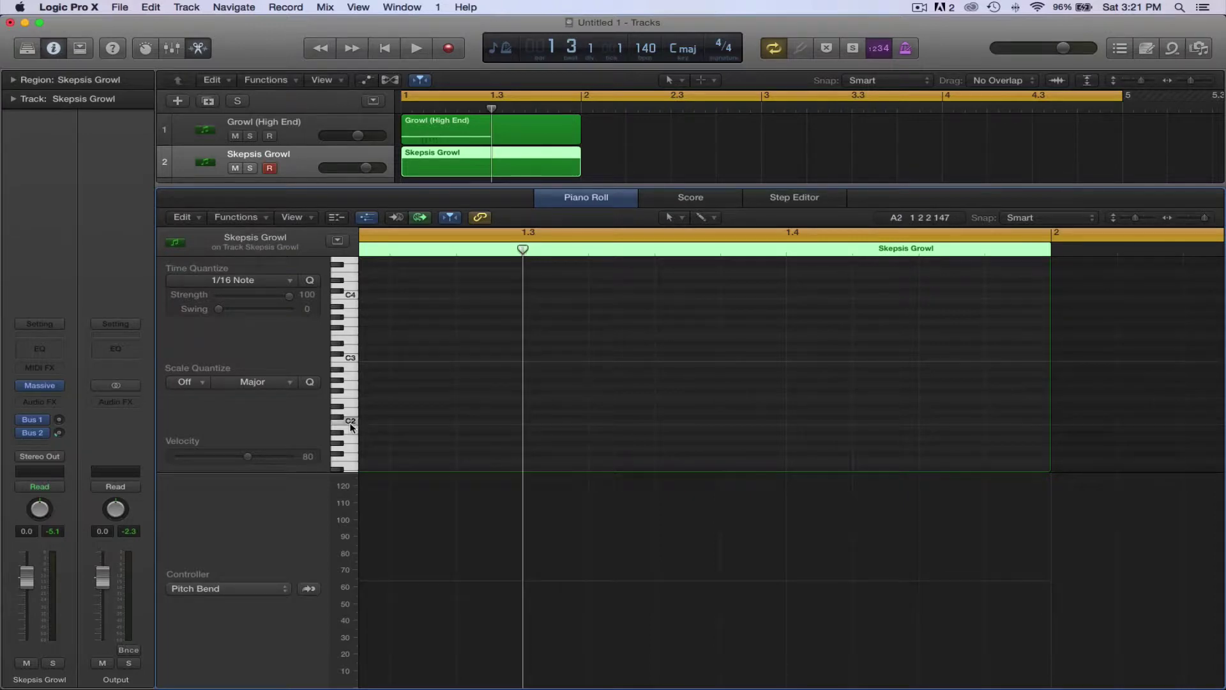
click(348, 421)
scroll(348, 420, down, 5)
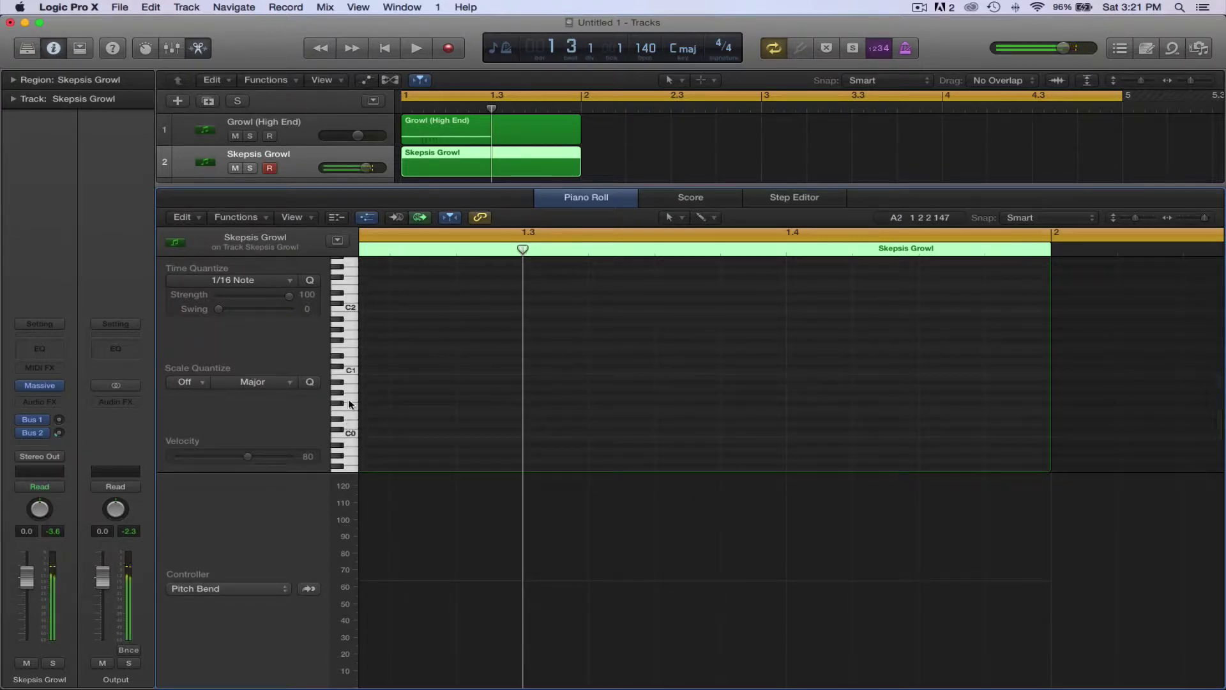
click(348, 396)
click(525, 398)
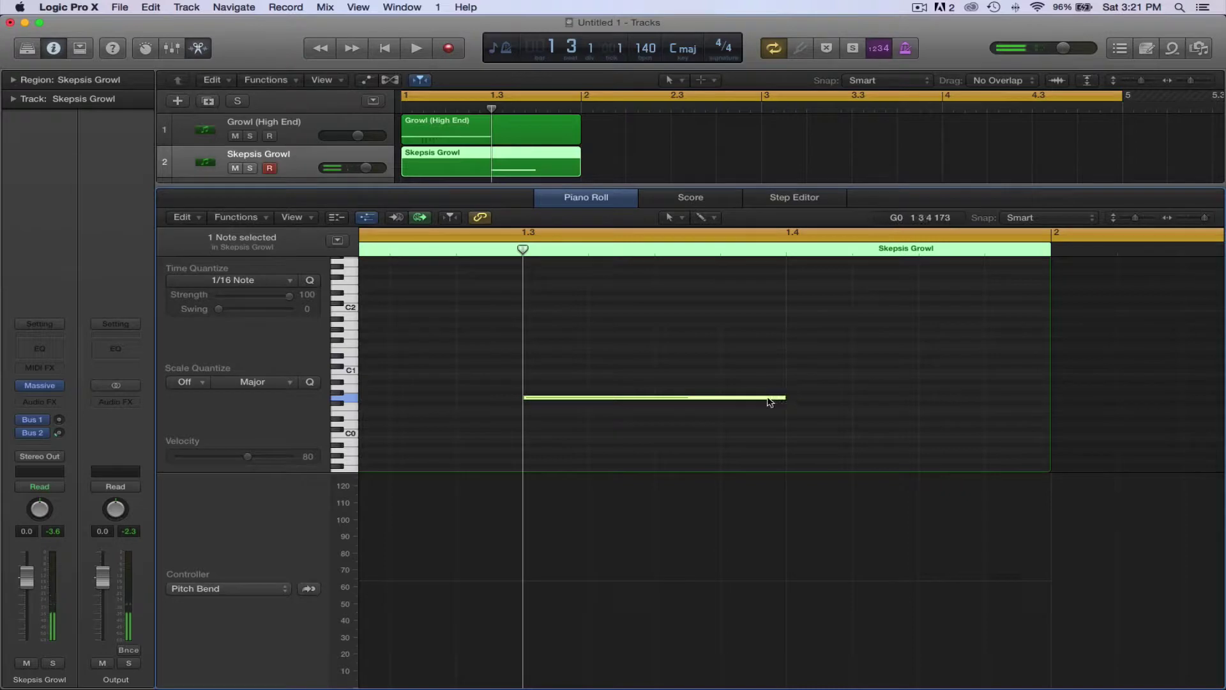
Play back the new G0 note and shorten it to half a beat
key(space)
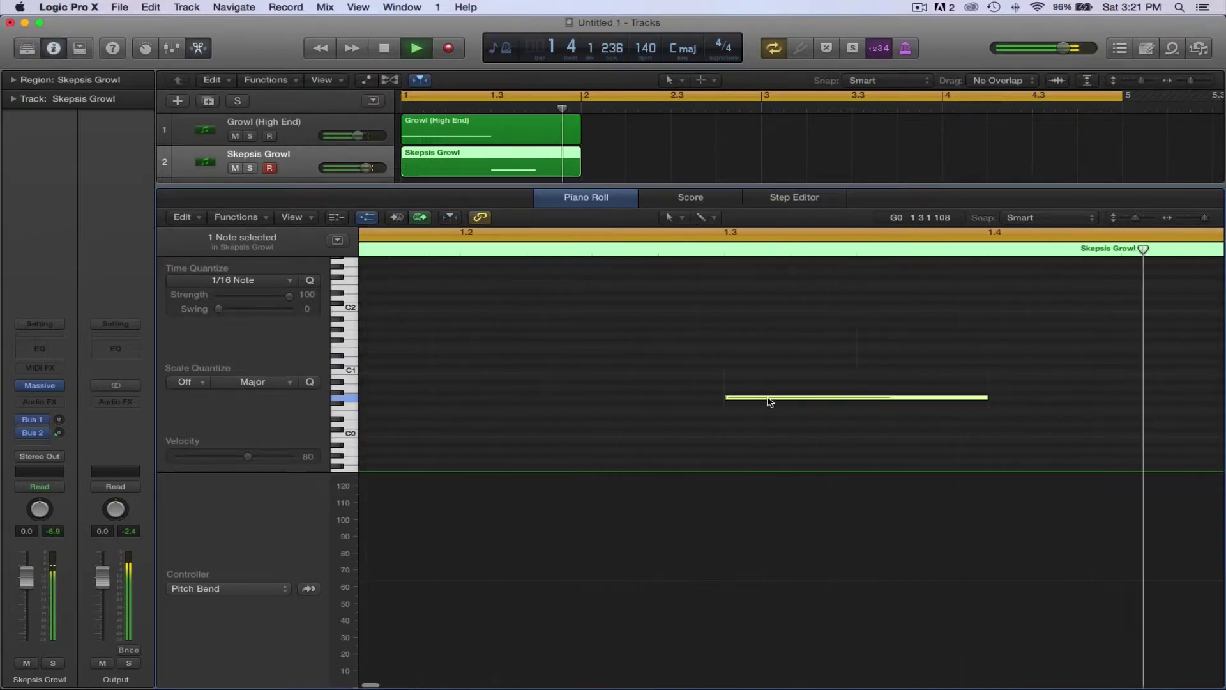
key(space)
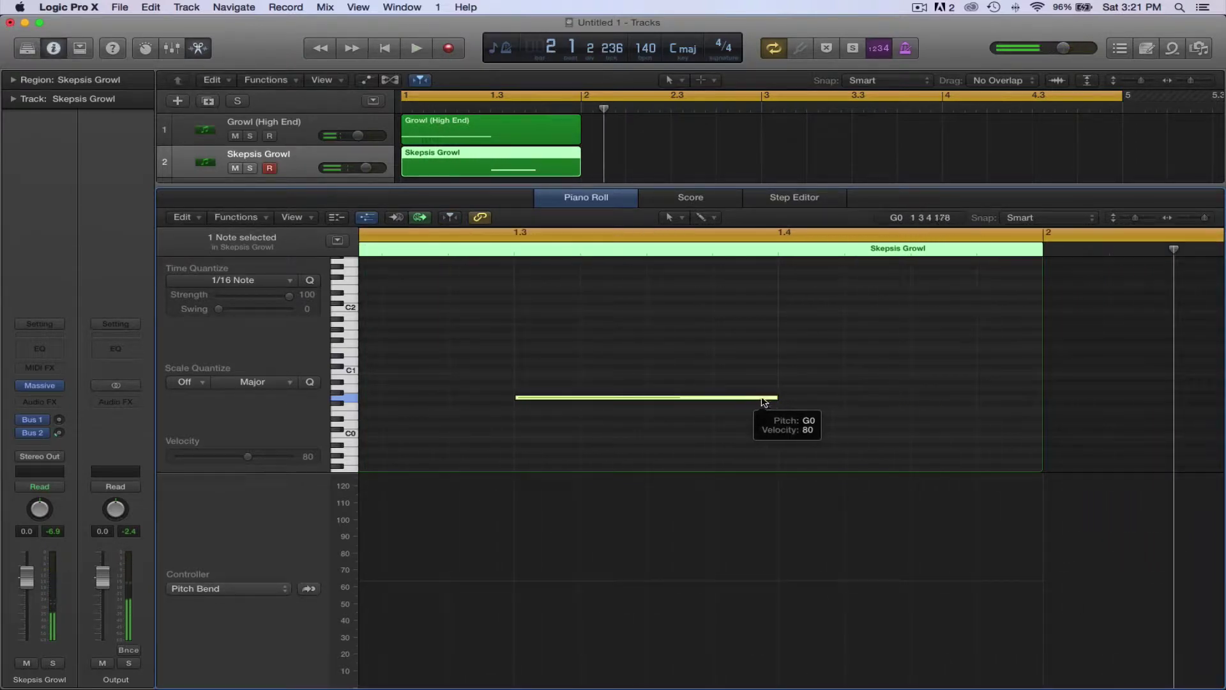
mouse_move(775, 398)
mouse_down()
mouse_move(633, 404)
mouse_move(647, 405)
mouse_up()
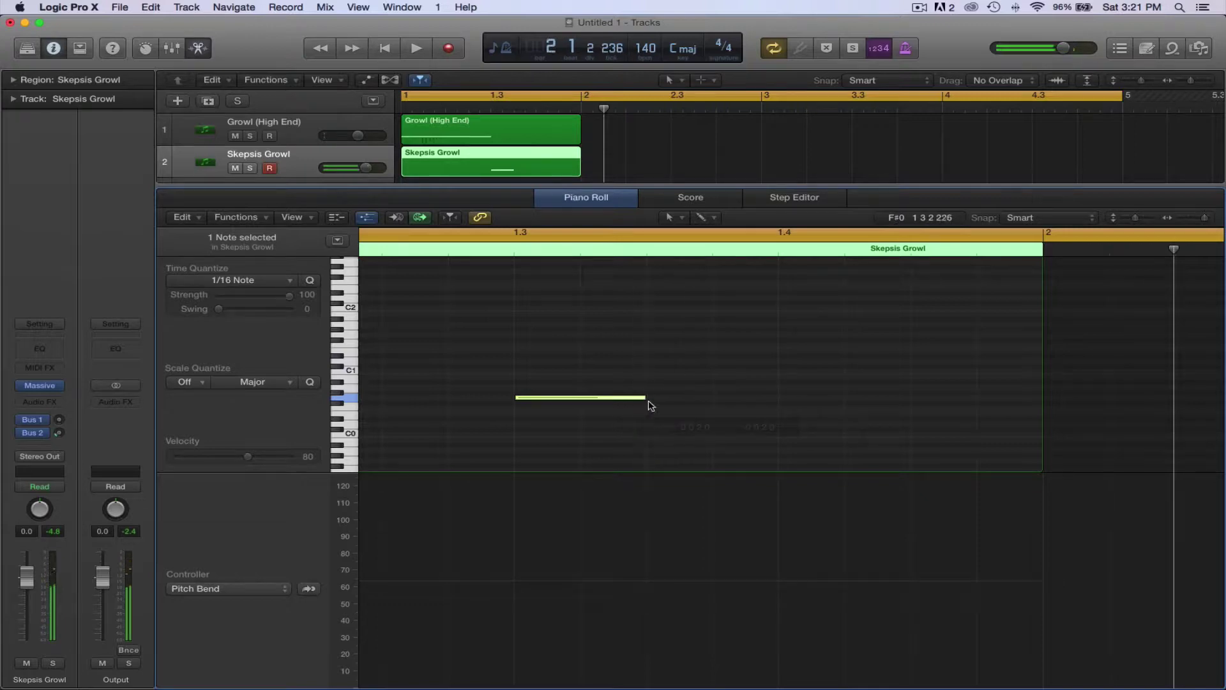
Add a sixteenth-length A#0 note right after the first note, and lower the first note two semitones to F0
super+click(653, 382)
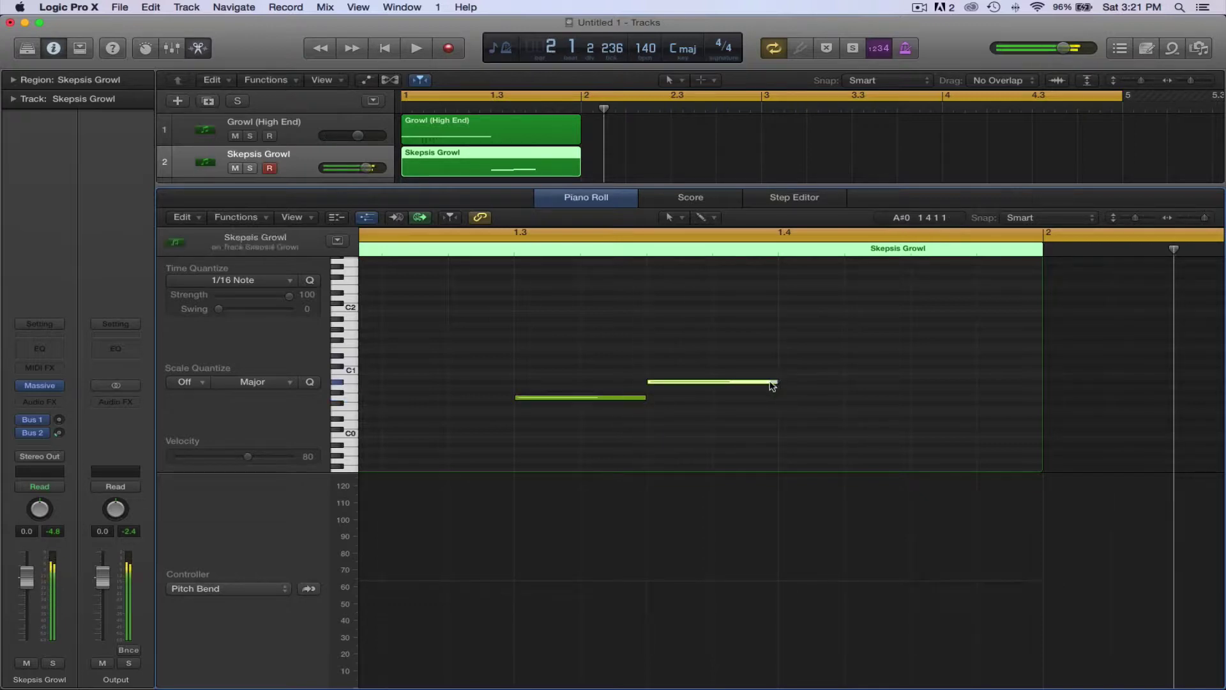
drag(774, 382, 711, 384)
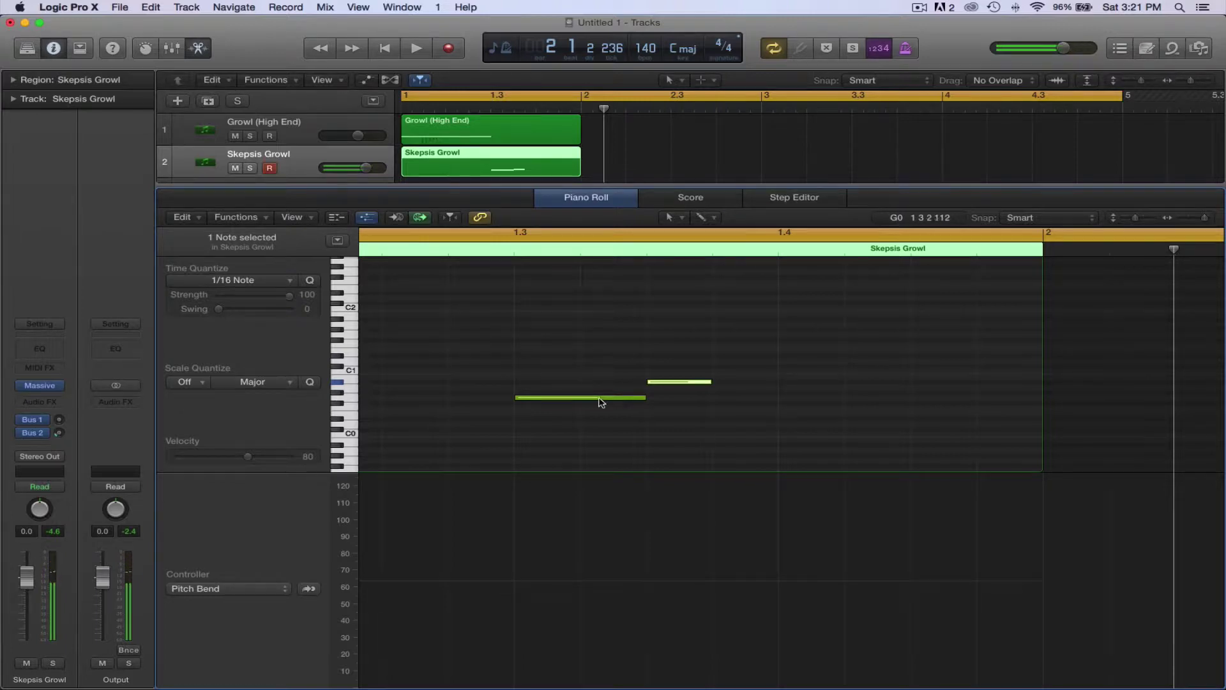
drag(583, 400, 583, 410)
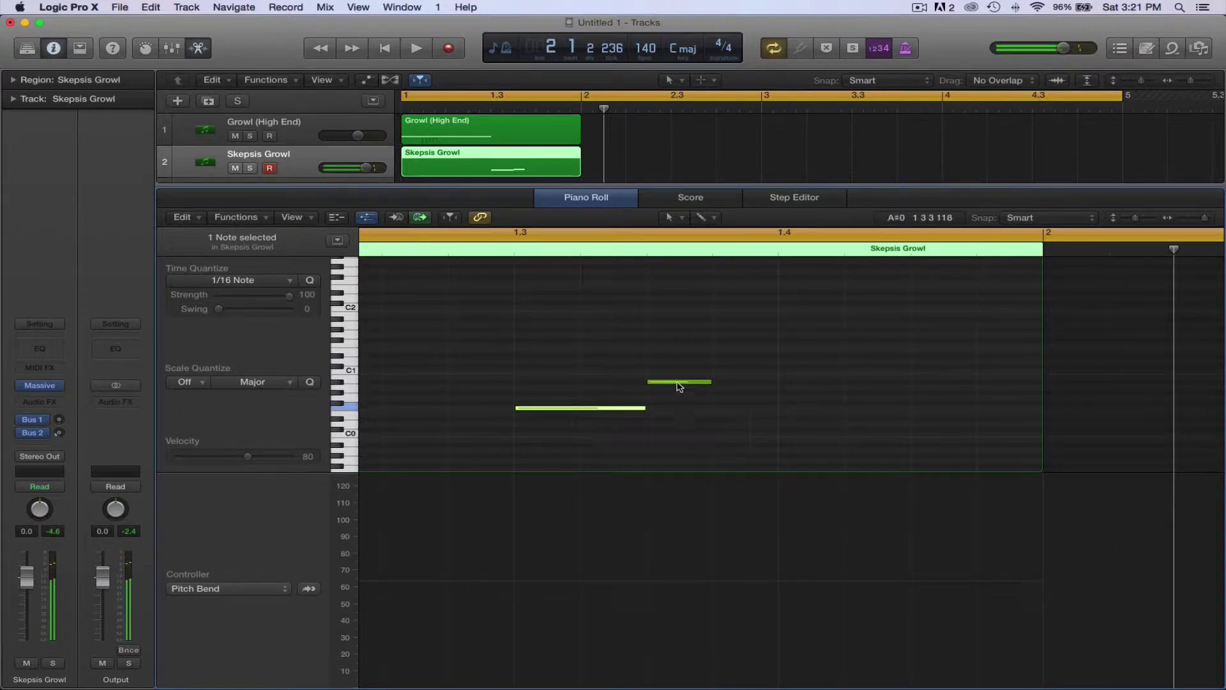
Add a G0 note directly after the A#0 note, extend it to the start of bar 2, and play back the phrase
click(723, 394)
drag(739, 396, 741, 399)
key(space)
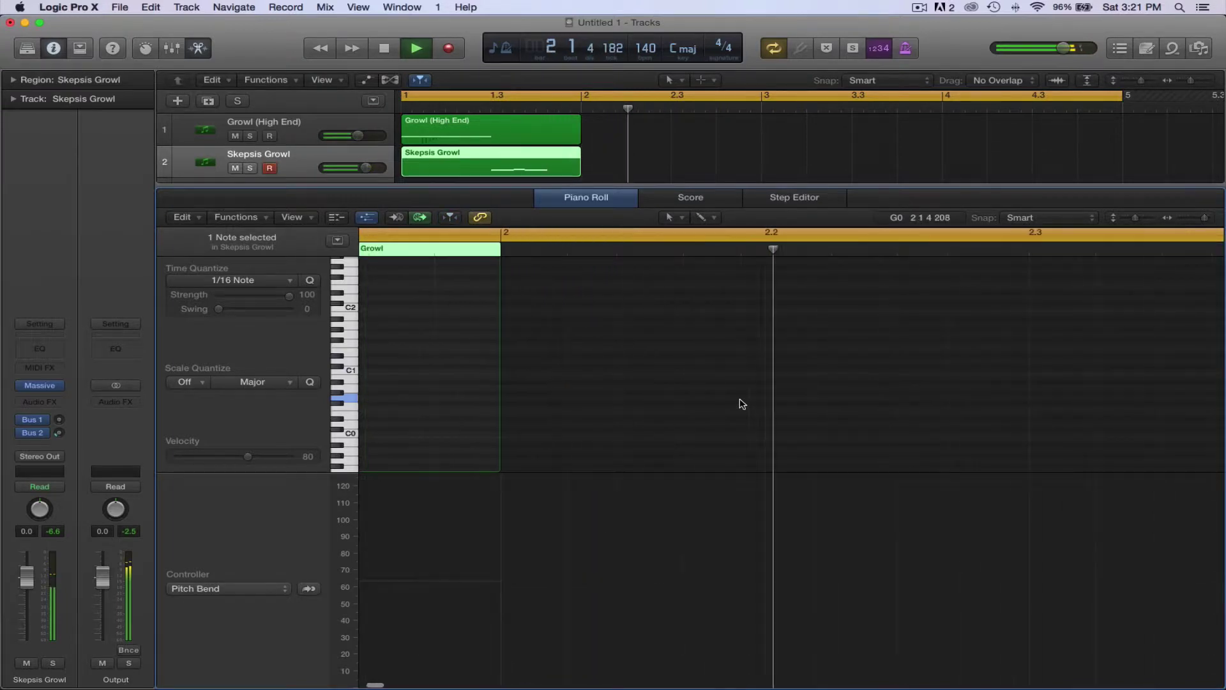
key(space)
drag(924, 399, 1124, 410)
key(space)
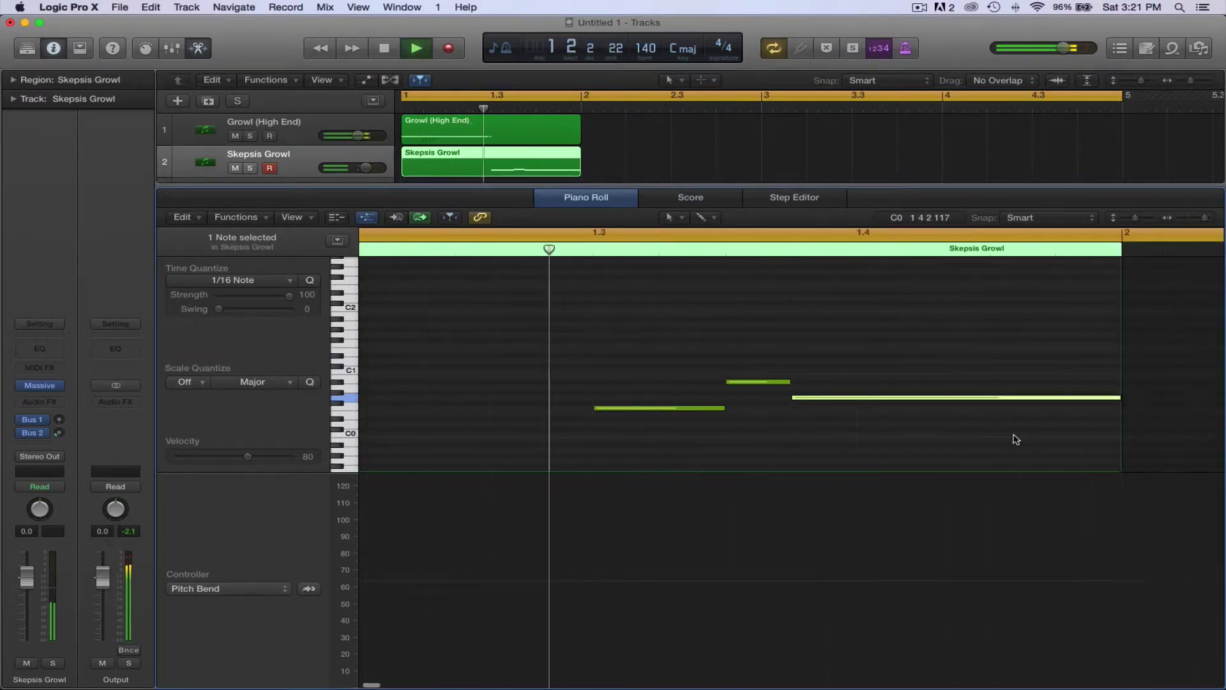
key(space)
key(space)
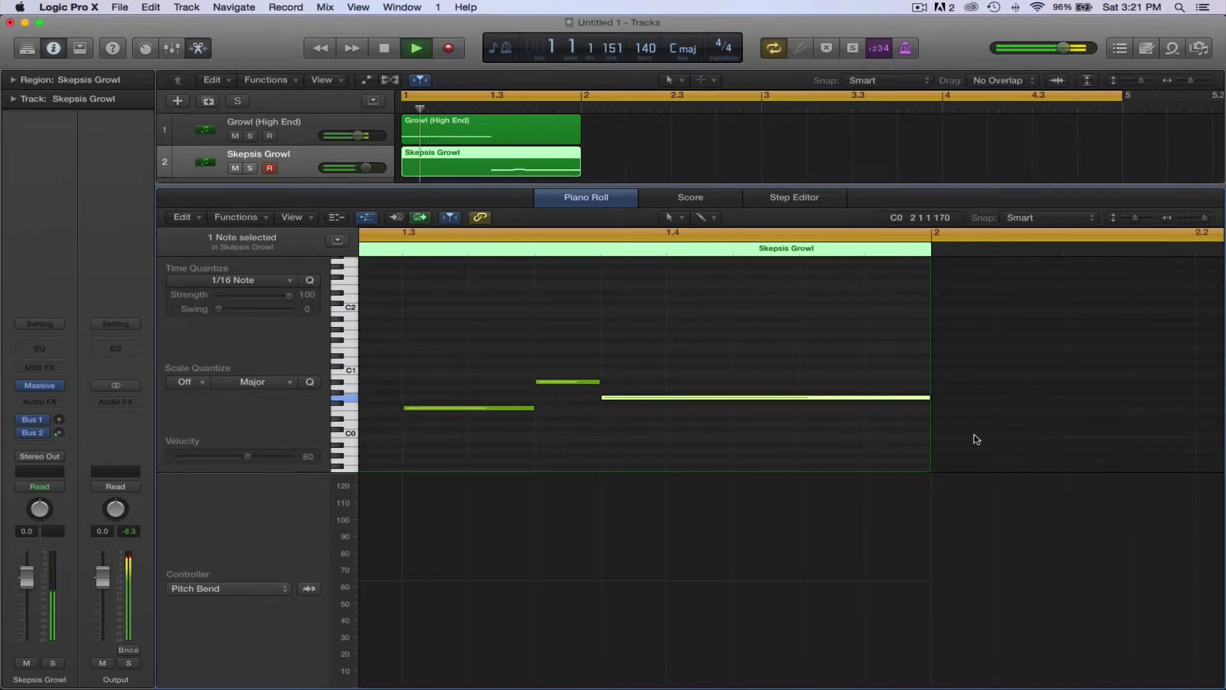
key(space)
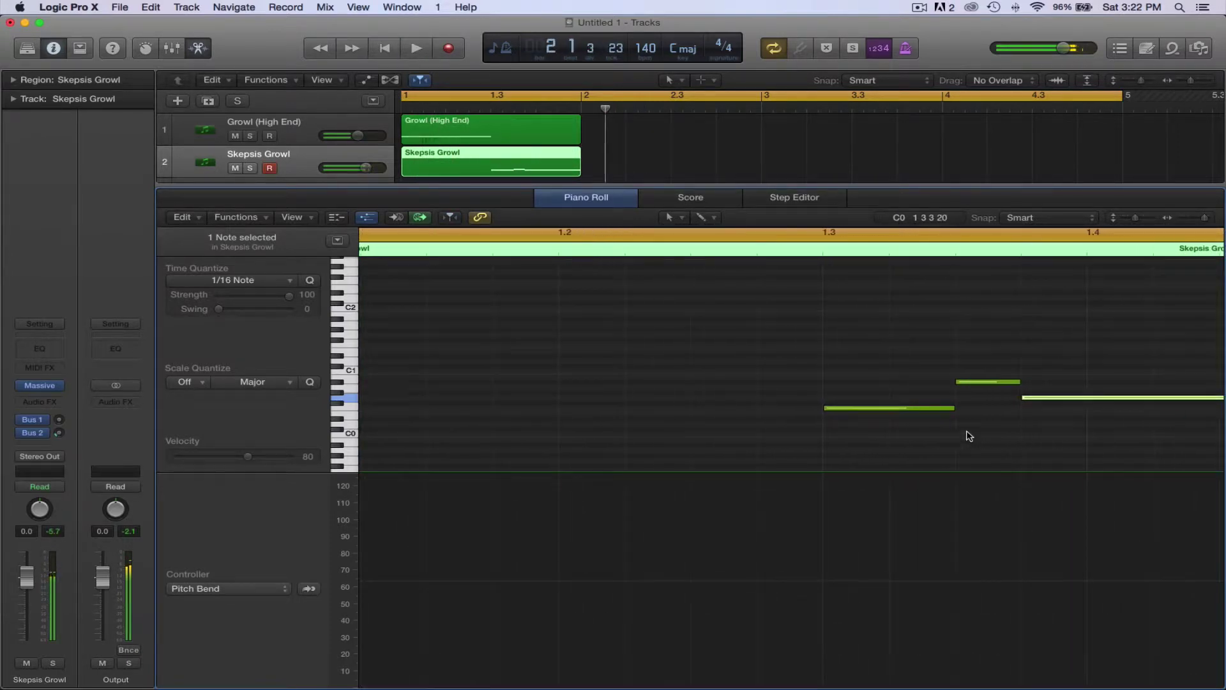
Shorten the first two notes together slightly to leave small gaps before the next notes, and play back the result
drag(944, 416, 1073, 380)
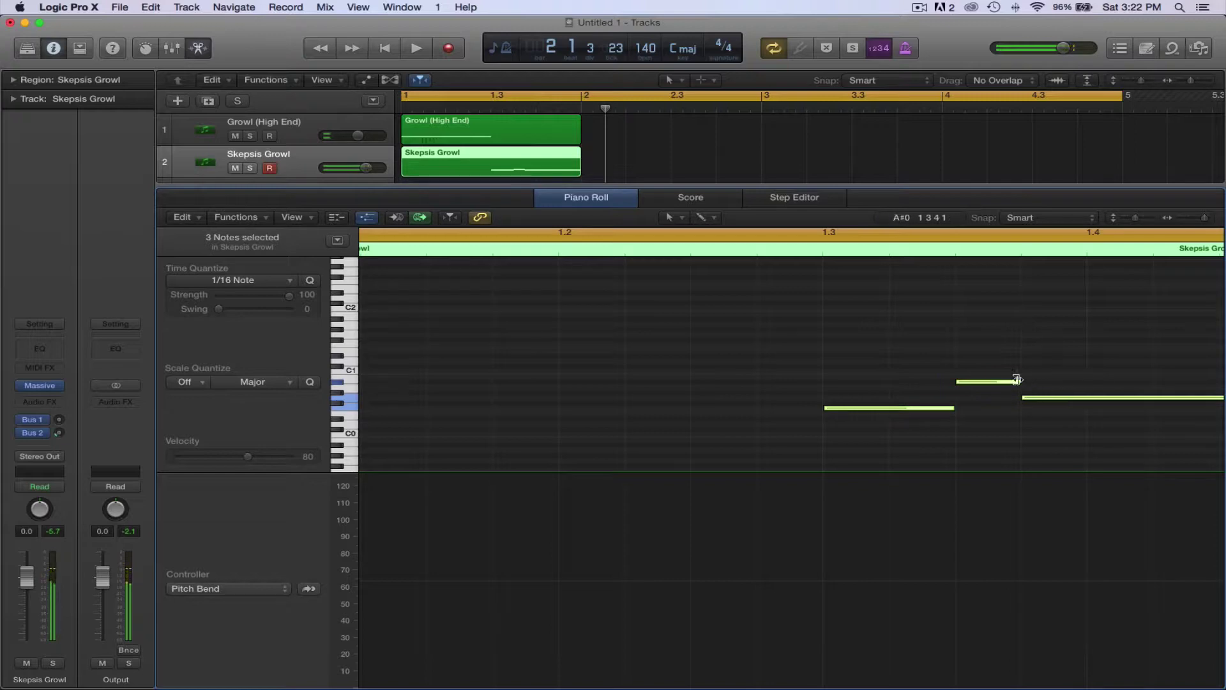
drag(976, 416, 933, 377)
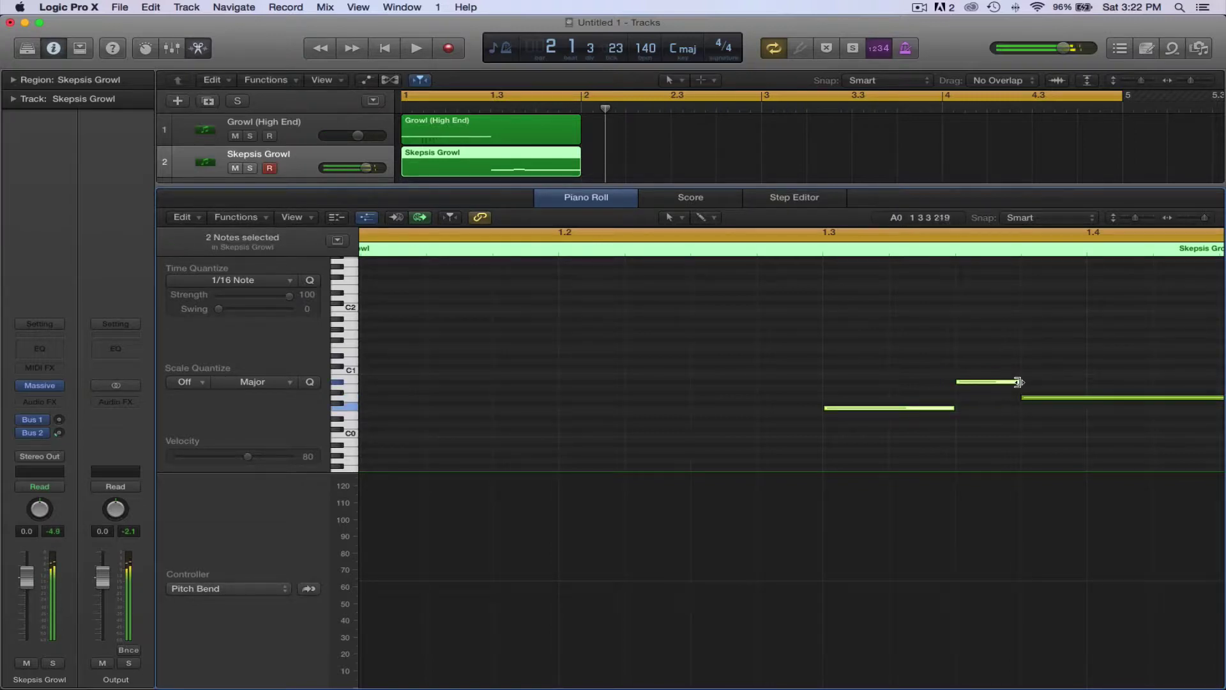
drag(1018, 382, 1015, 382)
click(1006, 419)
key(space)
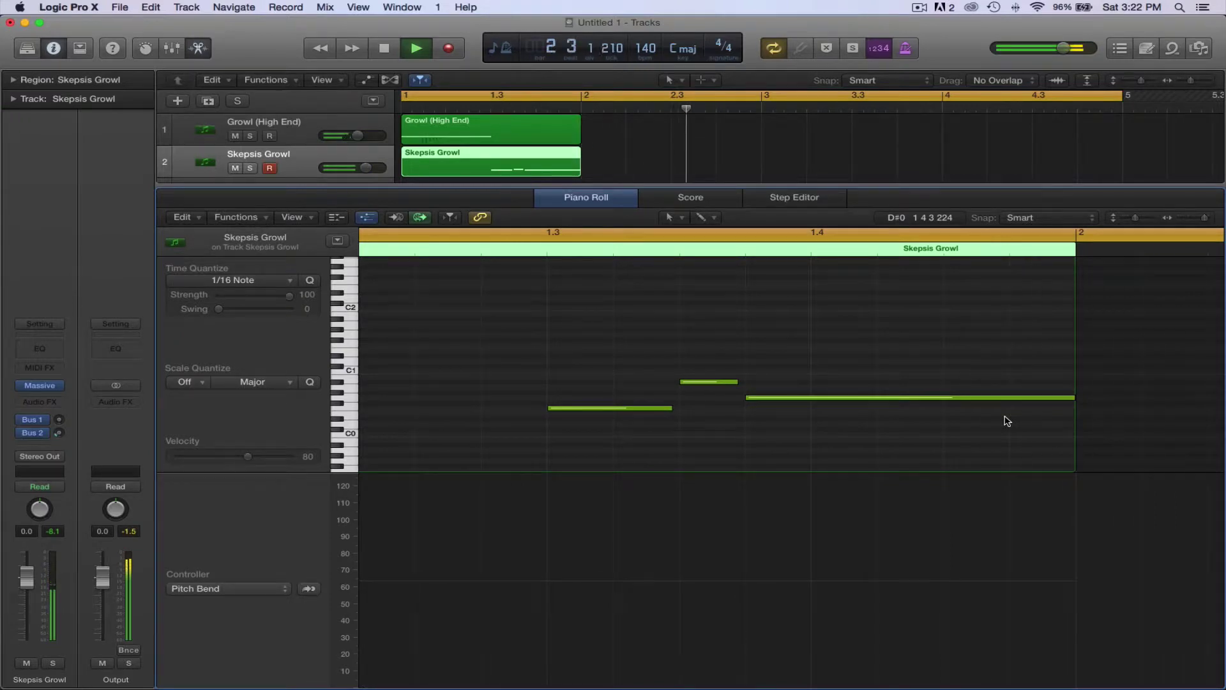
key(space)
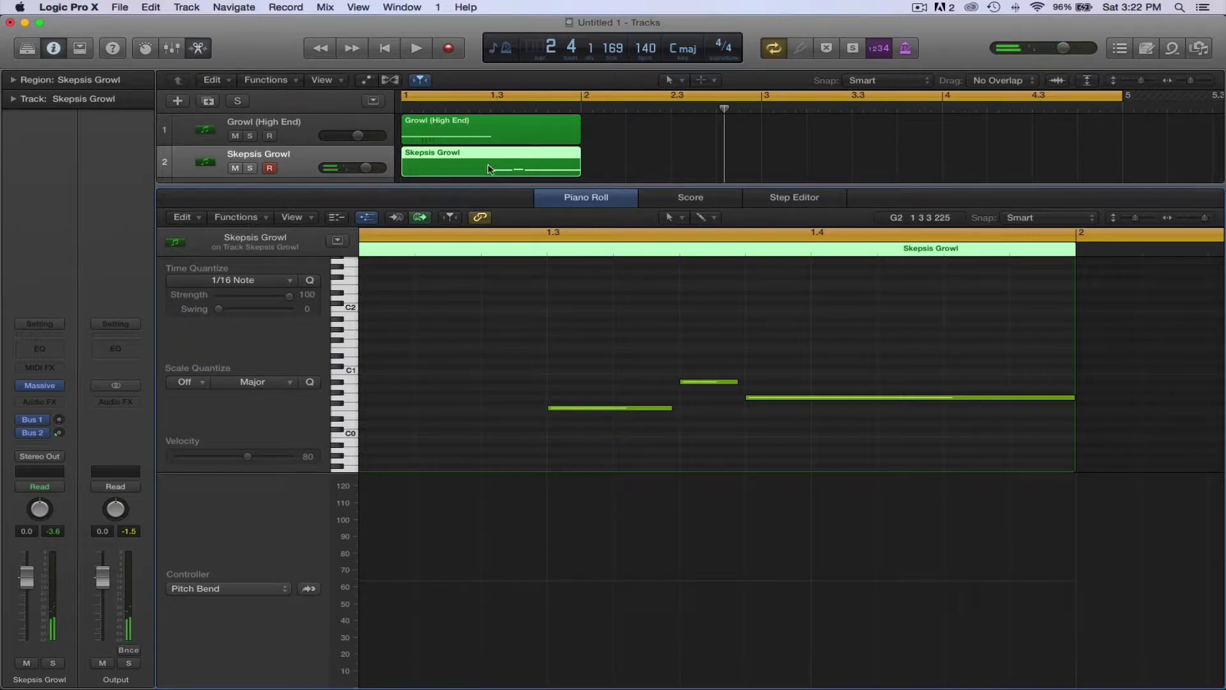
Move the Skepsis Growl region half a bar later to start at 1.3, and play back the result
drag(489, 169, 579, 169)
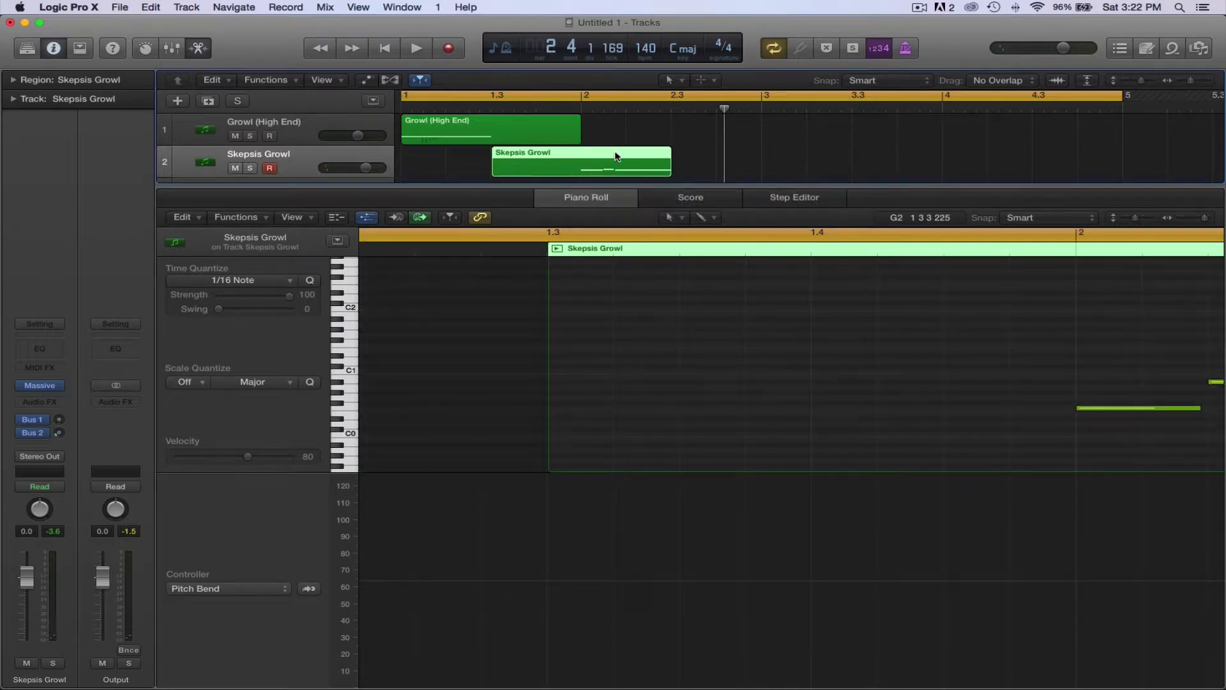
key(space)
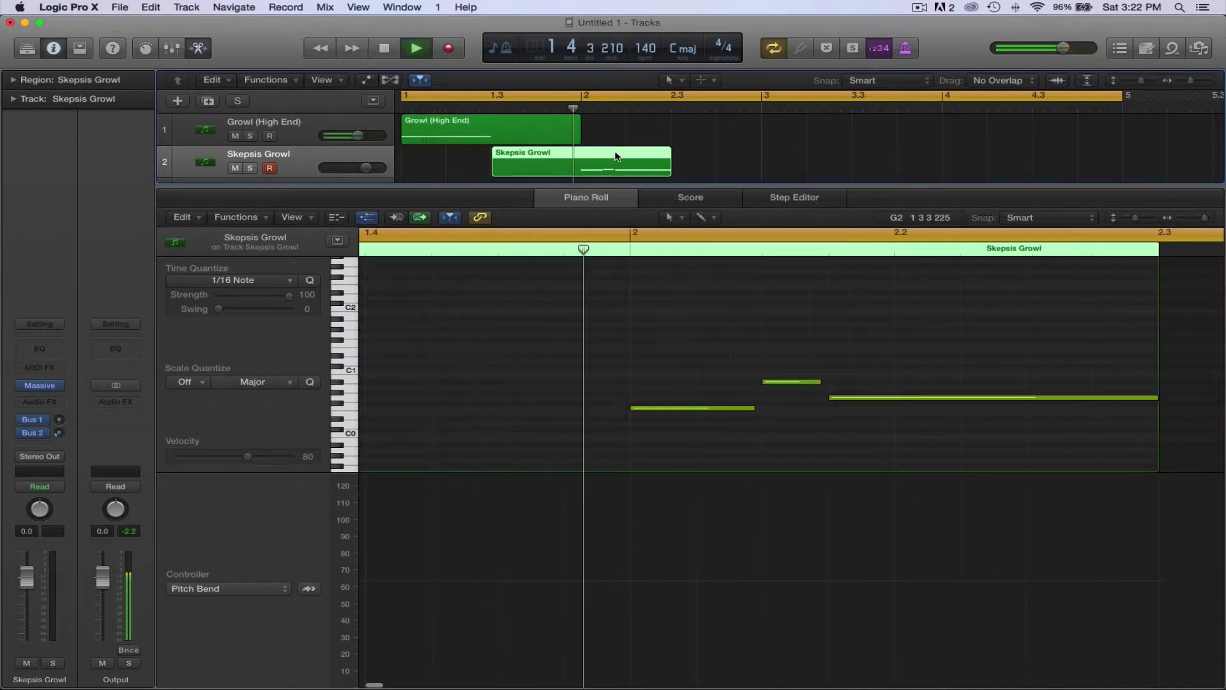
key(space)
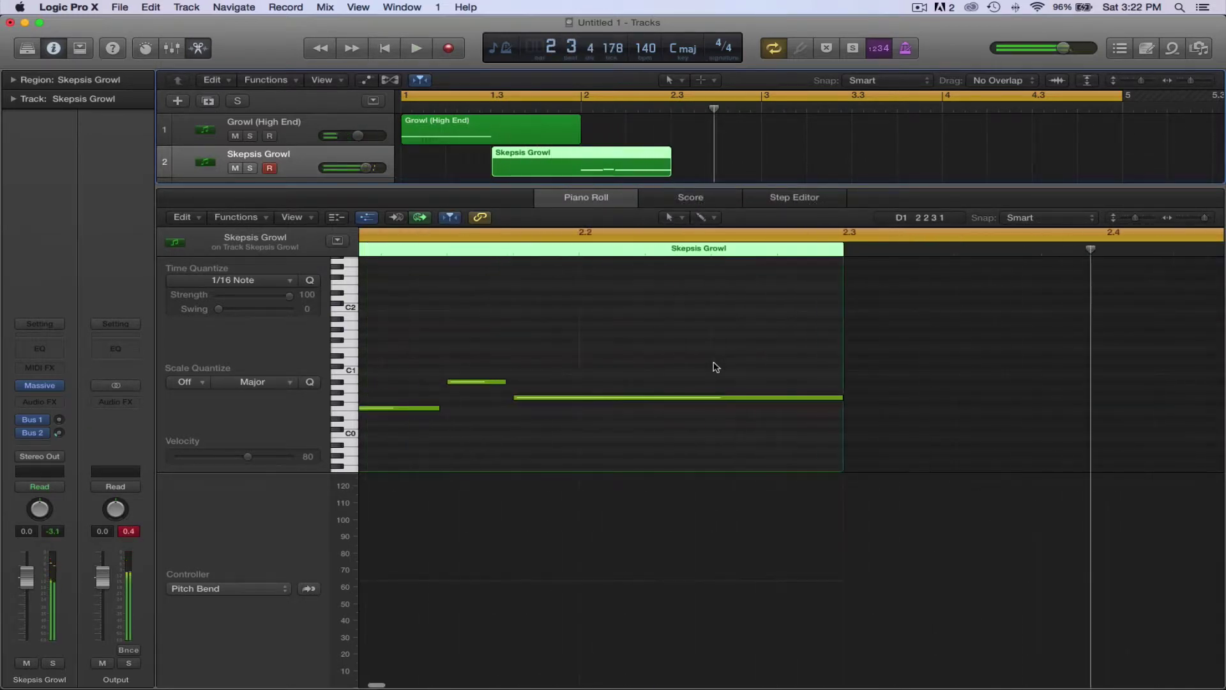
Delete the long G0 note and the A#0 note from the Skepsis Growl region, leaving only the first note
drag(515, 353, 648, 465)
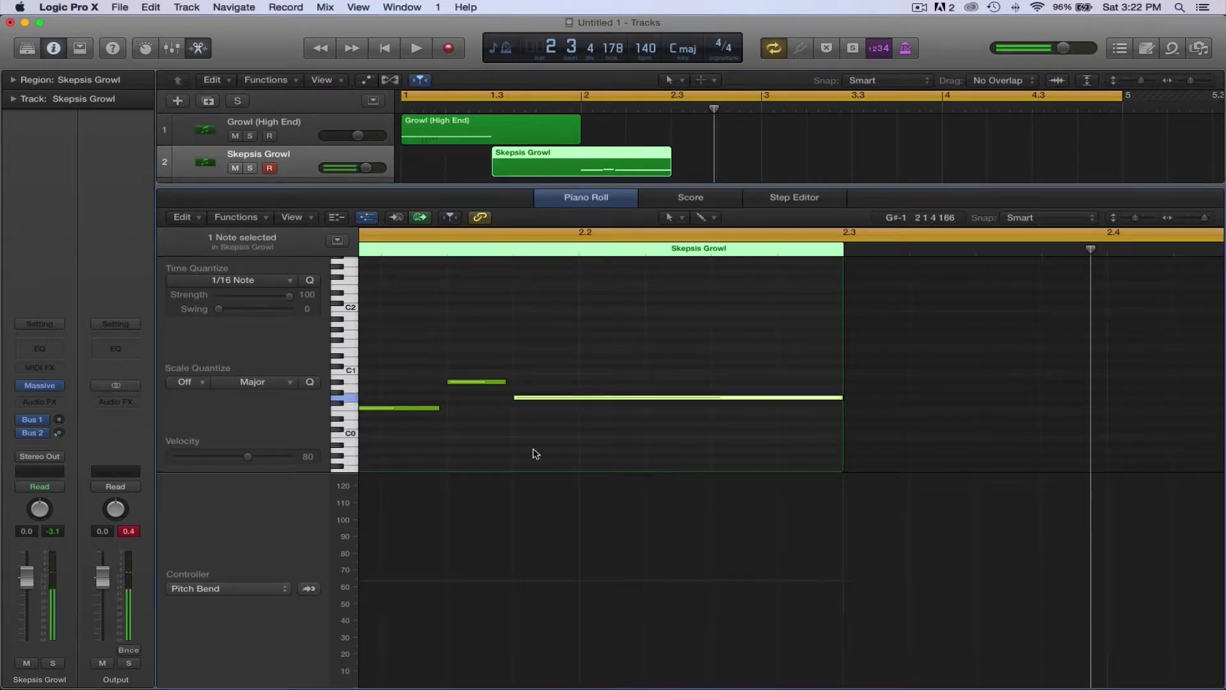
key(BackSpace)
click(423, 409)
click(481, 382)
key(BackSpace)
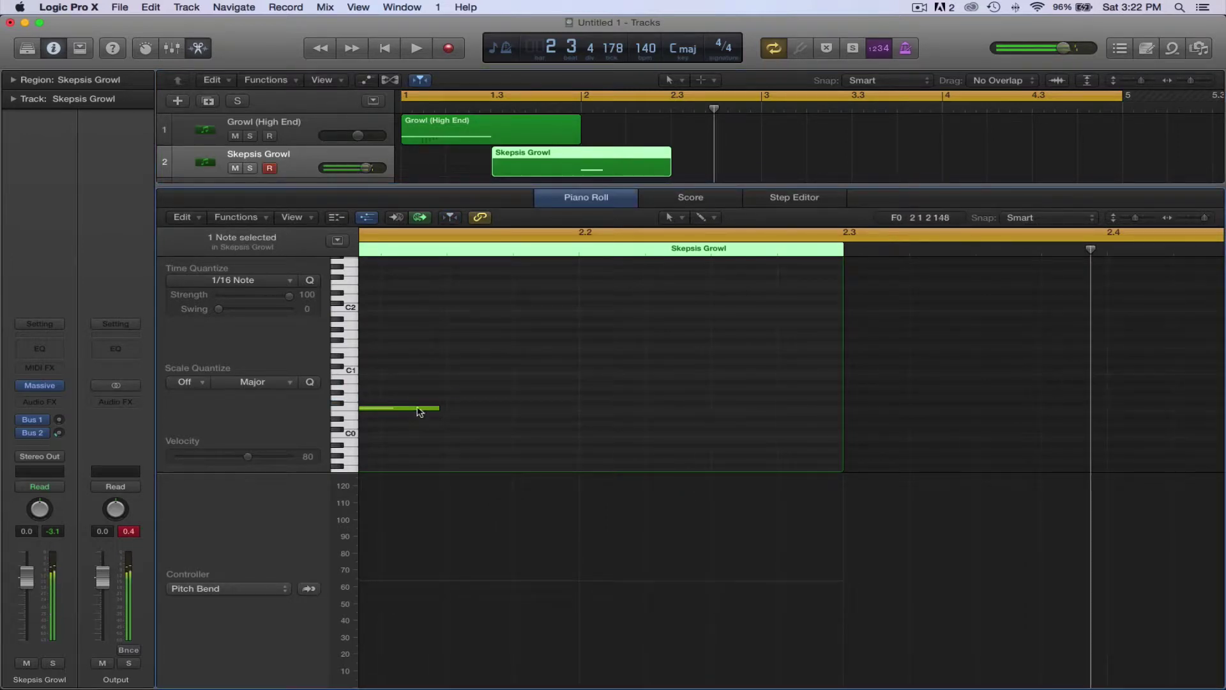
Raise the remaining note to G0, lengthen it to three sixteenths from bar 2, and play back the phrase
click(416, 406)
mouse_move(415, 406)
mouse_down()
mouse_move(452, 401)
mouse_move(398, 399)
mouse_up()
scroll(460, 403, left, 2)
drag(528, 398, 594, 399)
key(space)
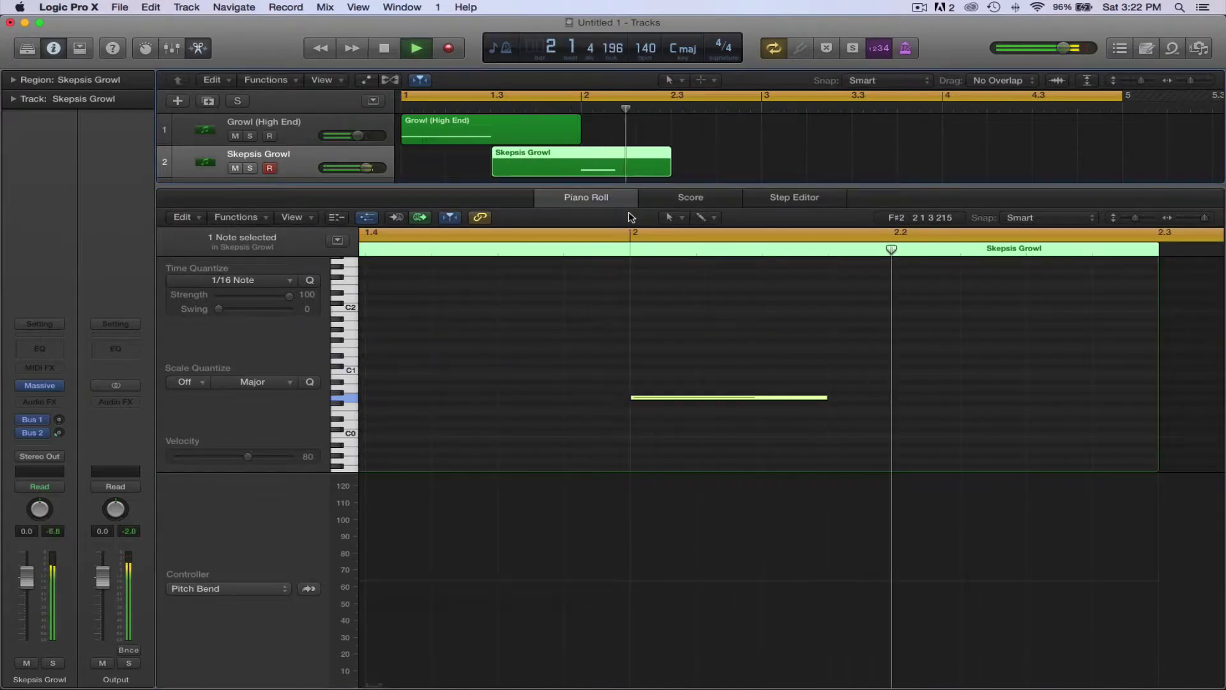
key(space)
Add an eighth-length A#0 note directly after the G0 note, followed by an F0 note of the same length
scroll(623, 409, left, 1)
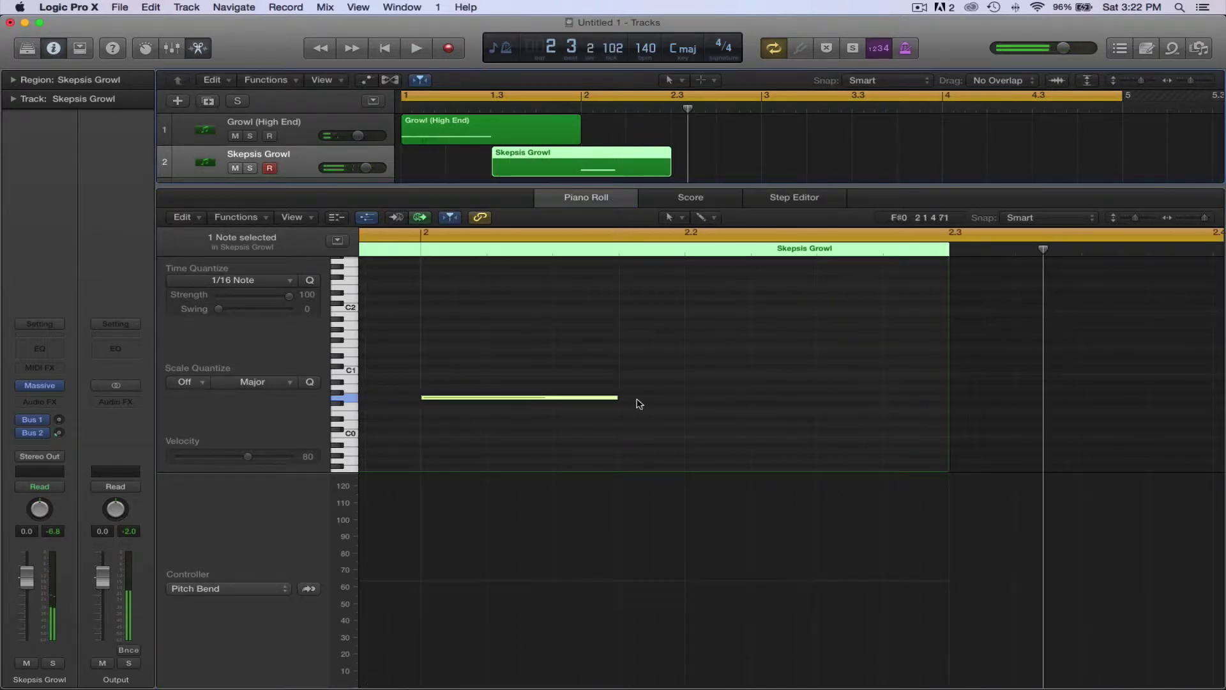
click(626, 384)
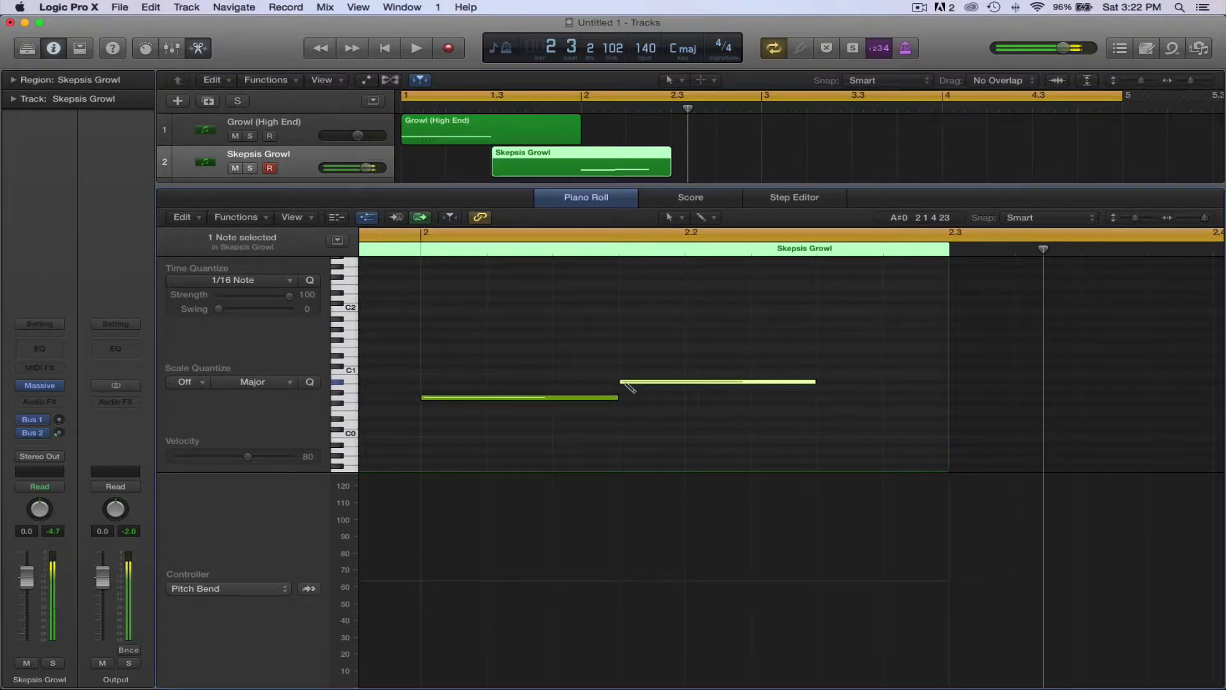
drag(814, 383, 749, 391)
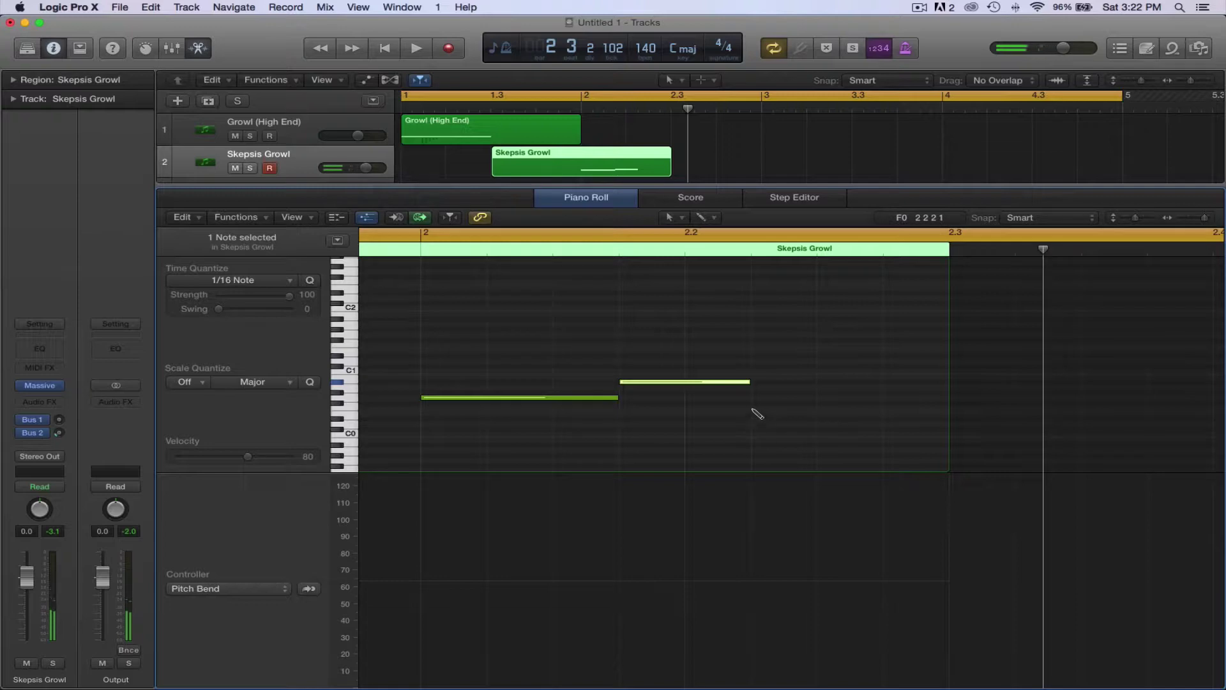
click(753, 408)
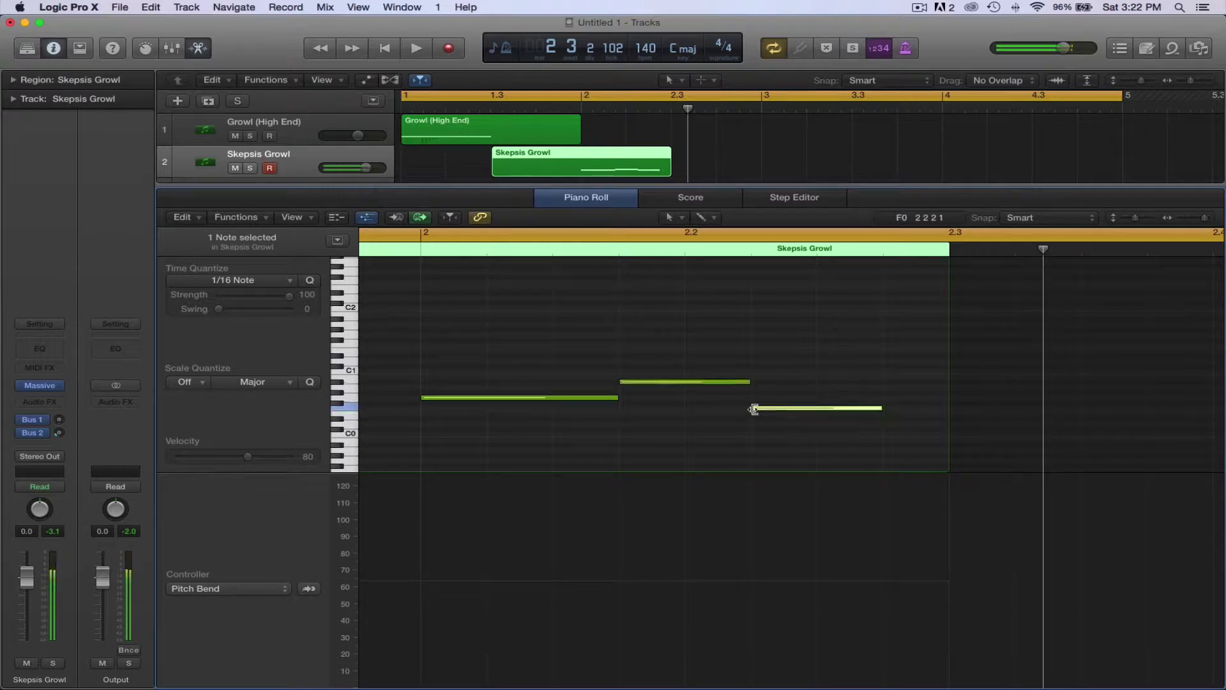
Draw a pitch bend rise from -62 at bar 2 to 0 one sixteenth into the G0 note
click(486, 581)
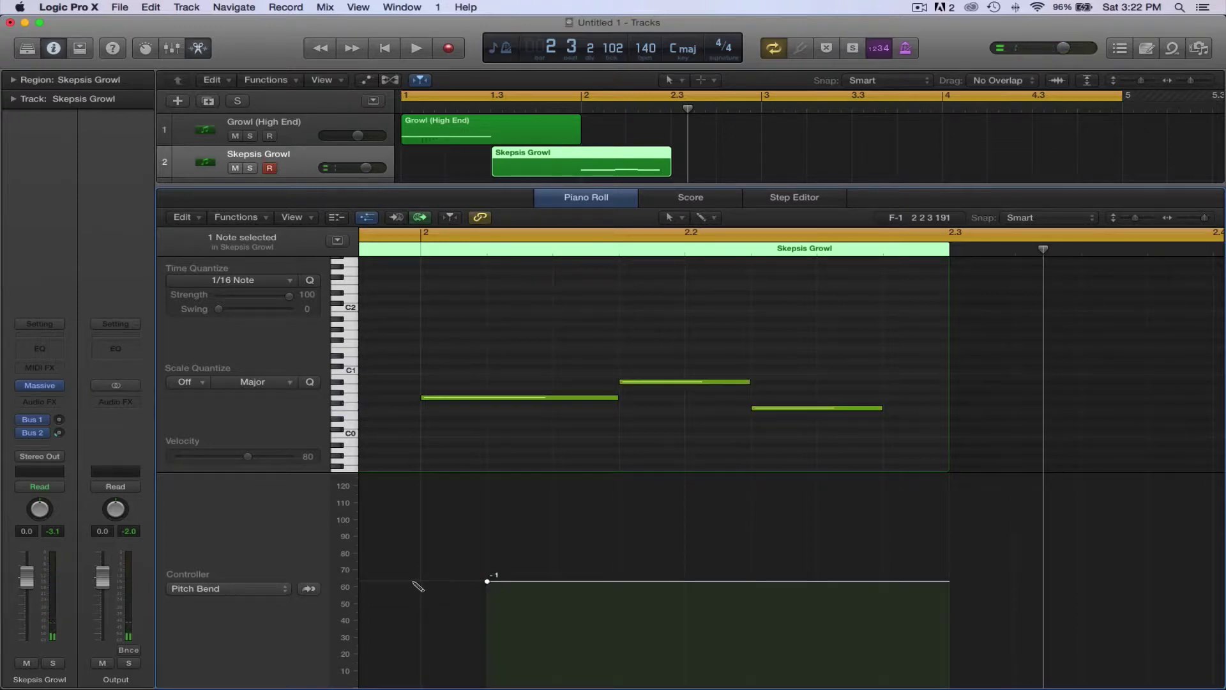
drag(420, 581, 420, 682)
drag(488, 582, 488, 580)
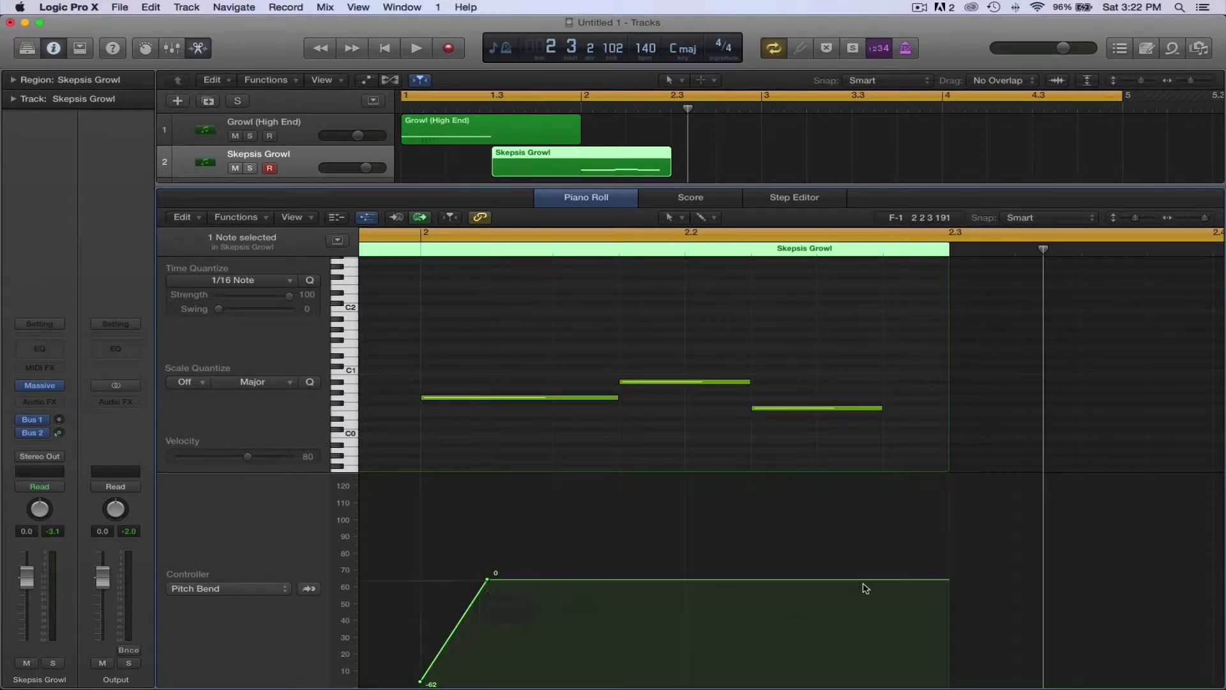
Draw a pitch bend fall from 0 to -63 over the final sixteenth of the F0 note
click(817, 578)
drag(884, 579, 885, 684)
drag(818, 580, 818, 580)
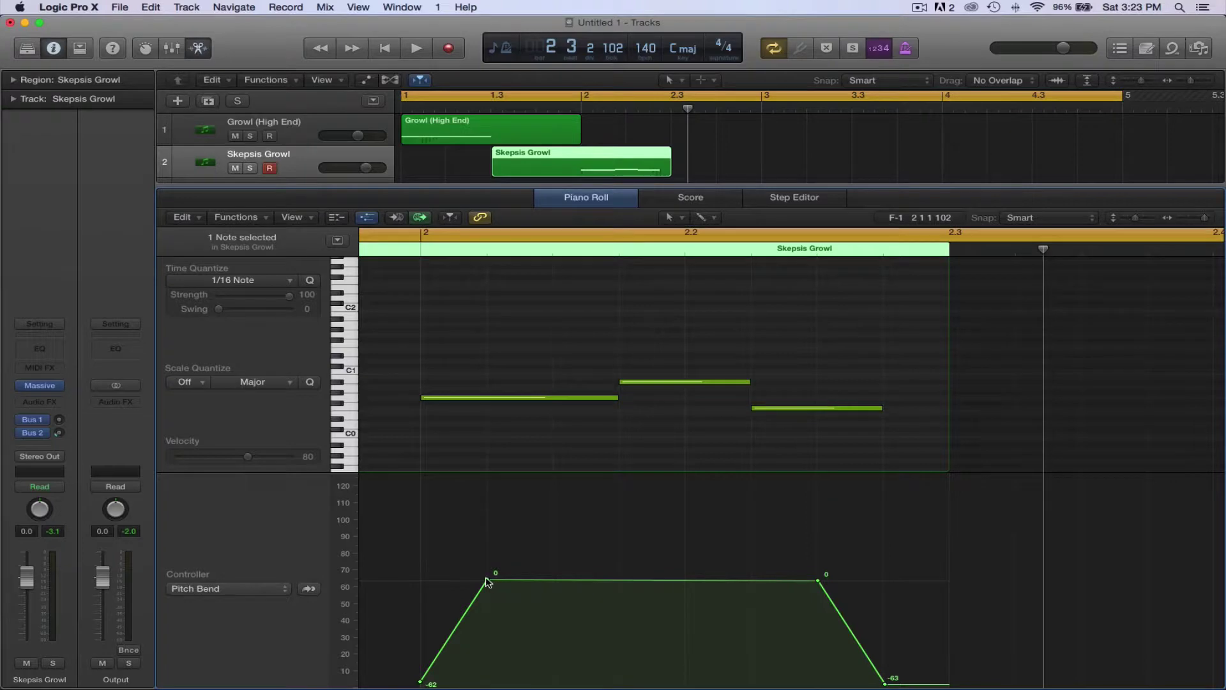
Stretch the opening pitch bend rise to an eighth note long, and play back the phrase with the drums in view
drag(487, 581, 553, 580)
key(space)
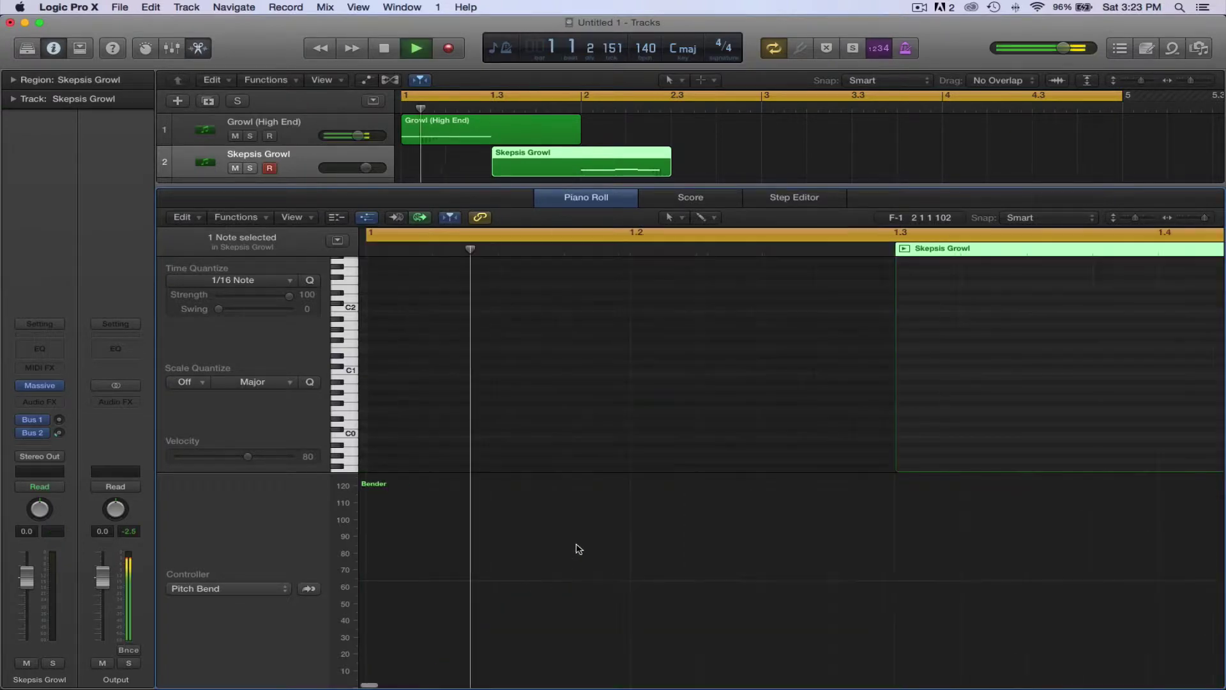
key(p)
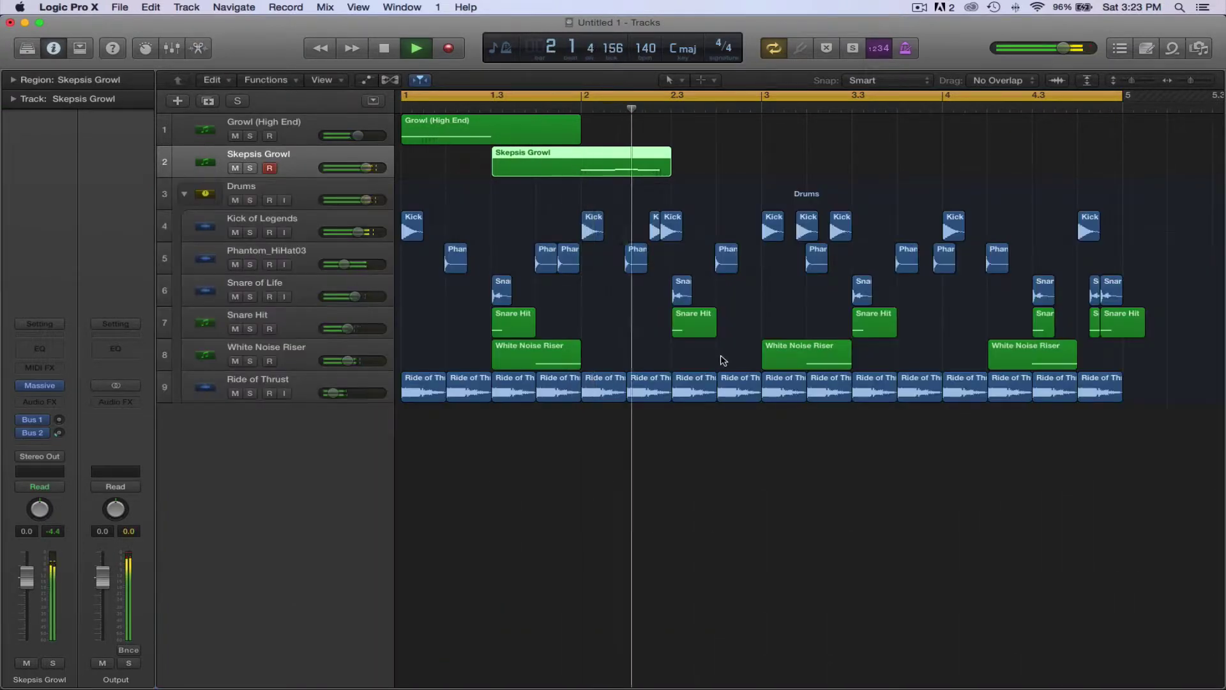
key(space)
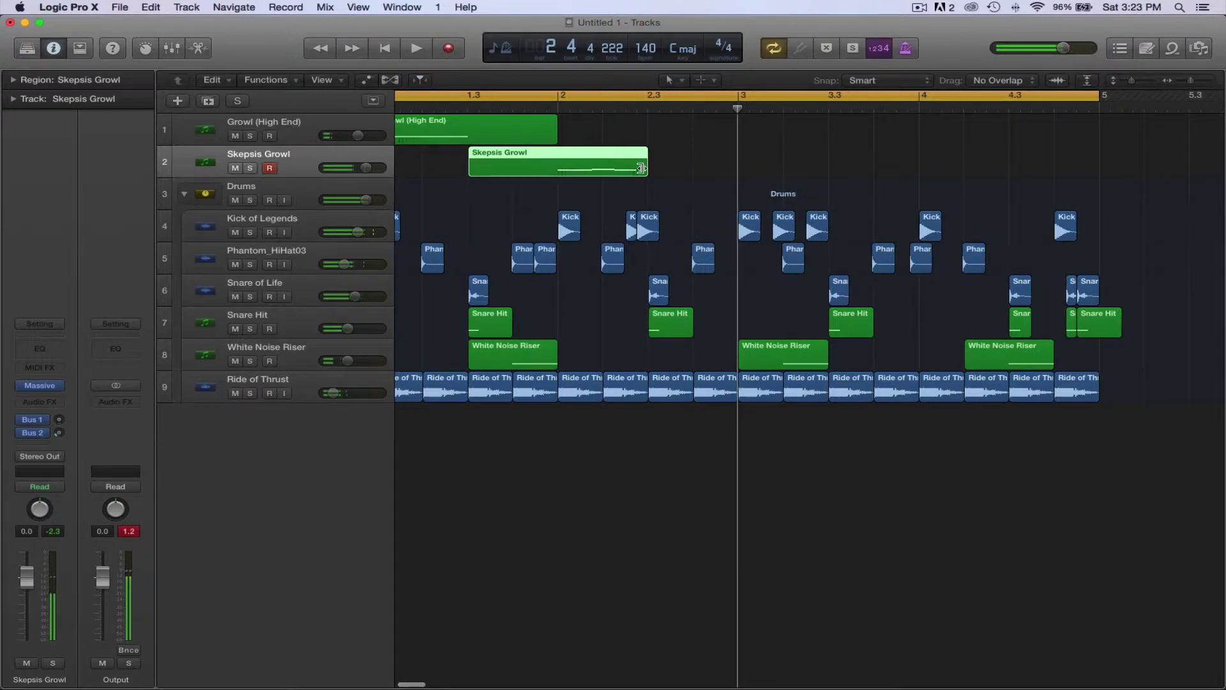
Extend the last F0 note to the region's end at 2.3, and play back the result
key(p)
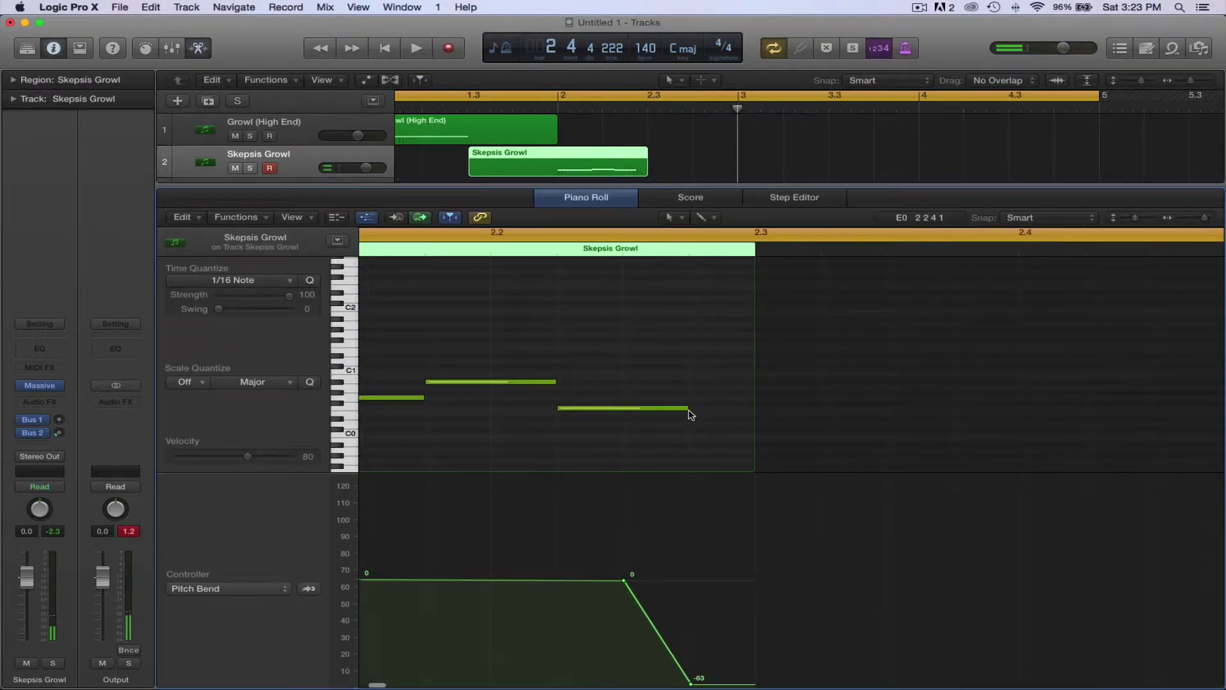
drag(690, 414, 752, 414)
key(space)
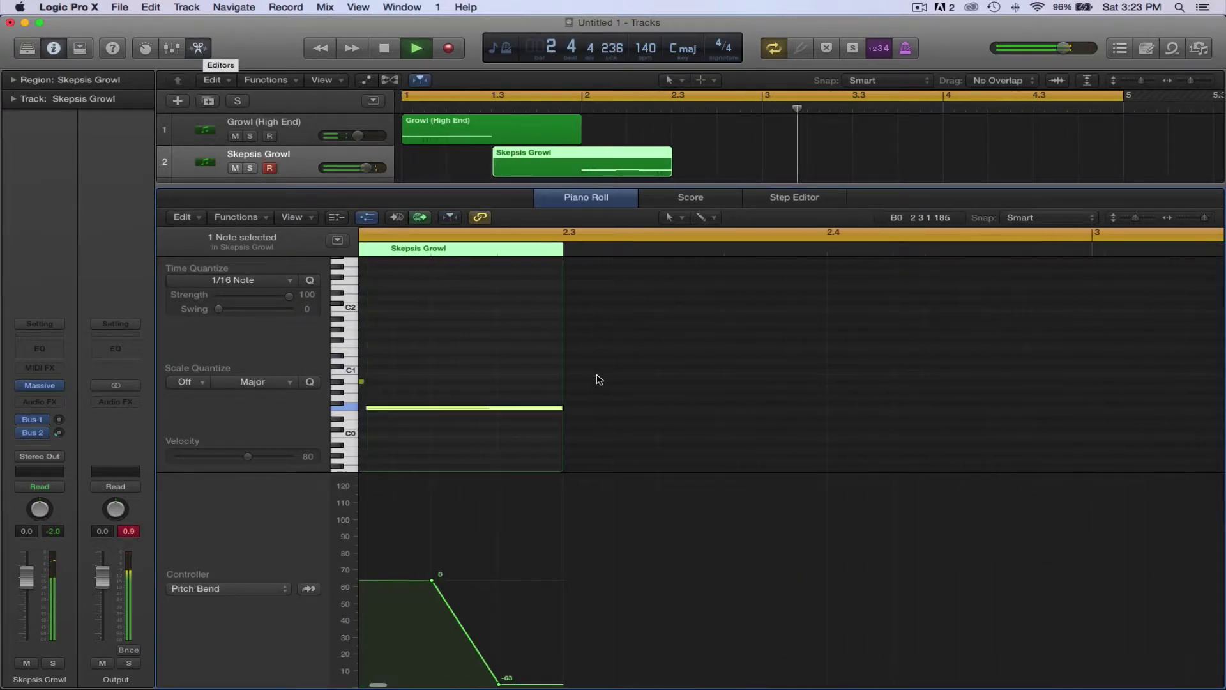
key(space)
Delete the middle A#0 note, extend the G0 note to the start of the F0 note, and play back the result
click(677, 382)
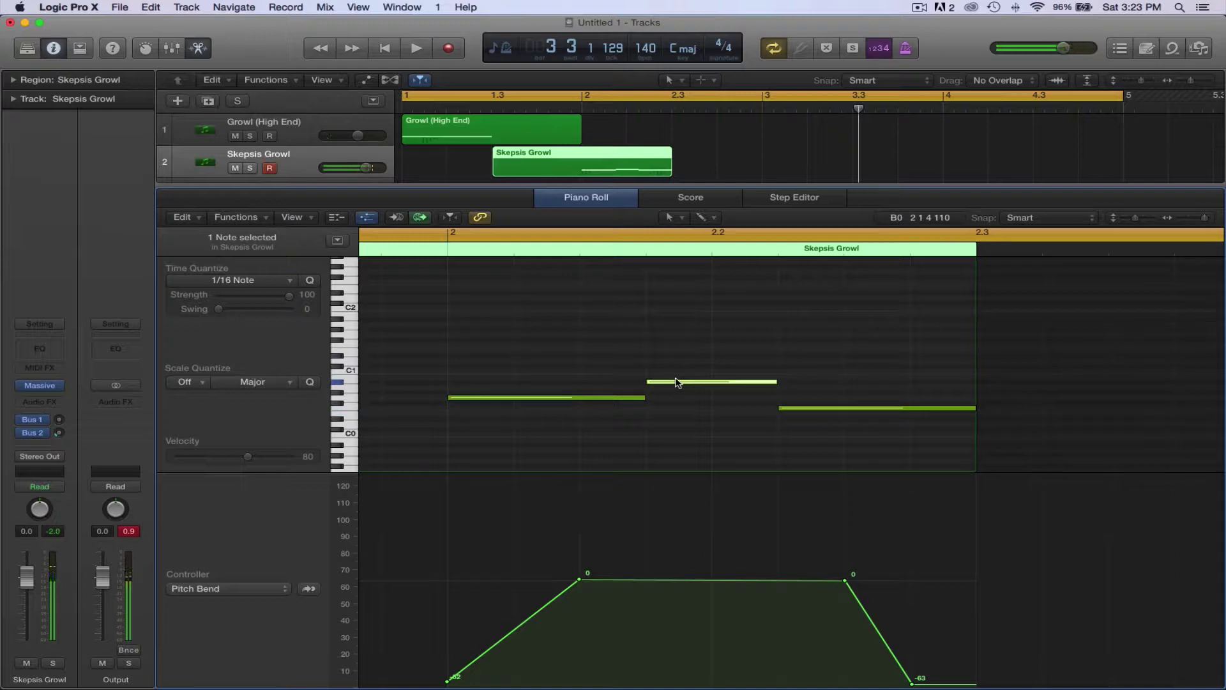
key(Delete)
drag(643, 397, 774, 404)
key(space)
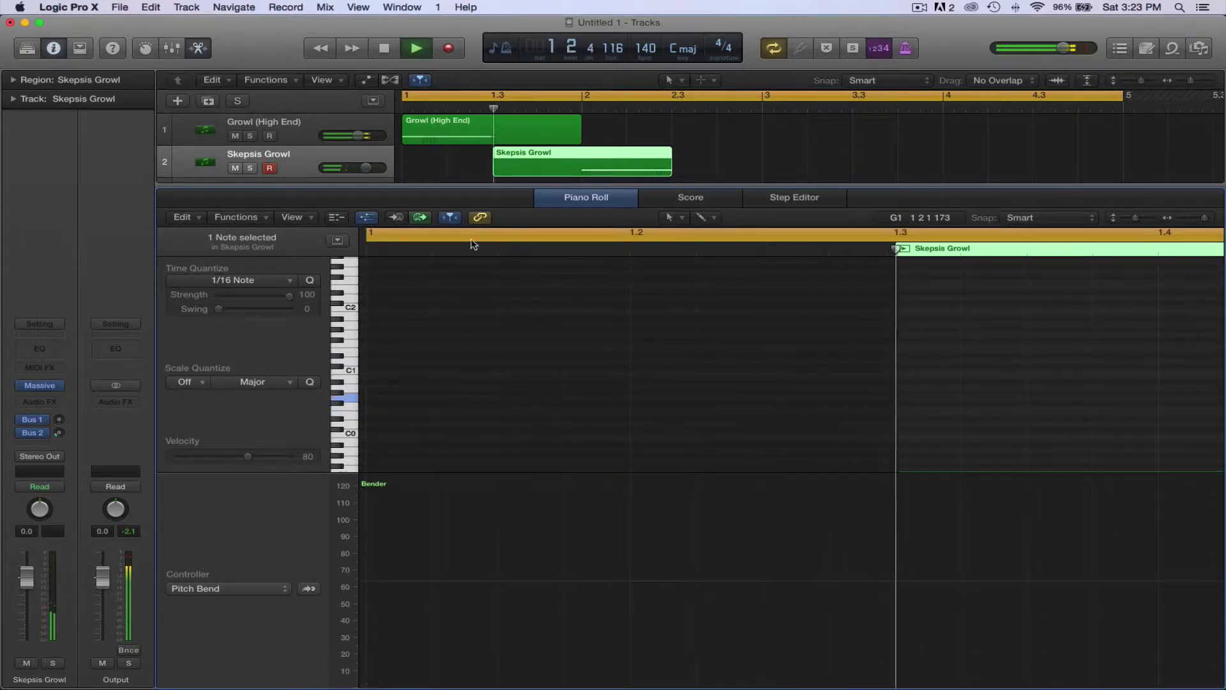
key(p)
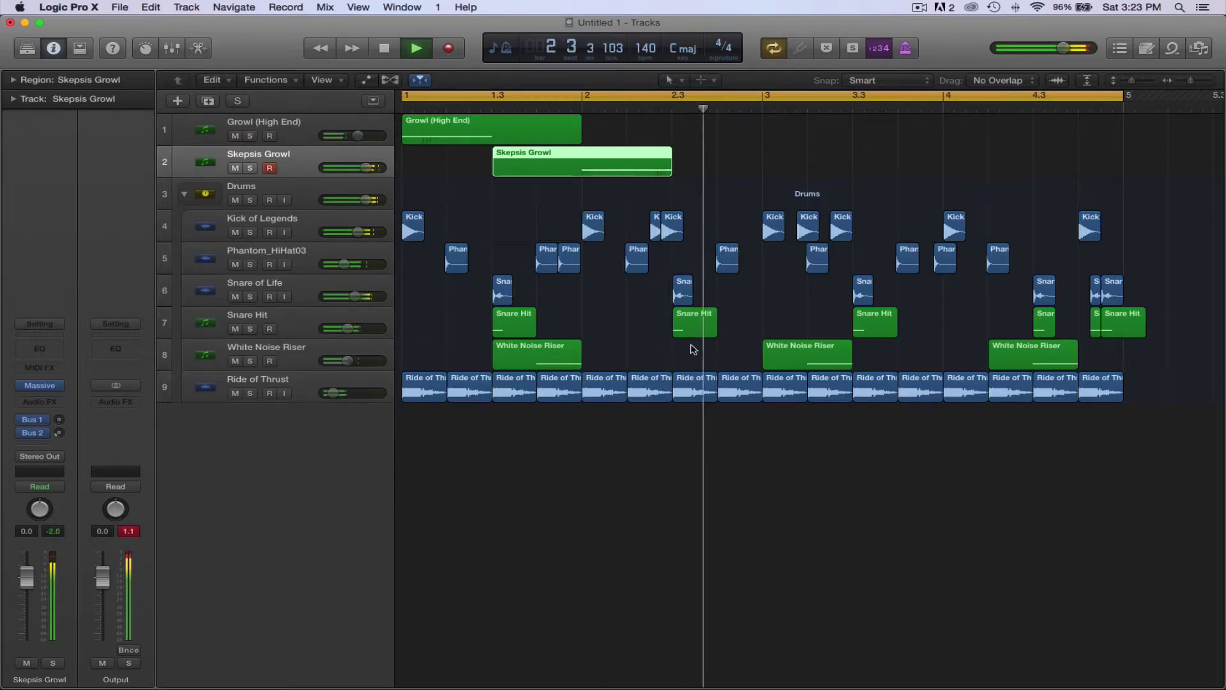
key(space)
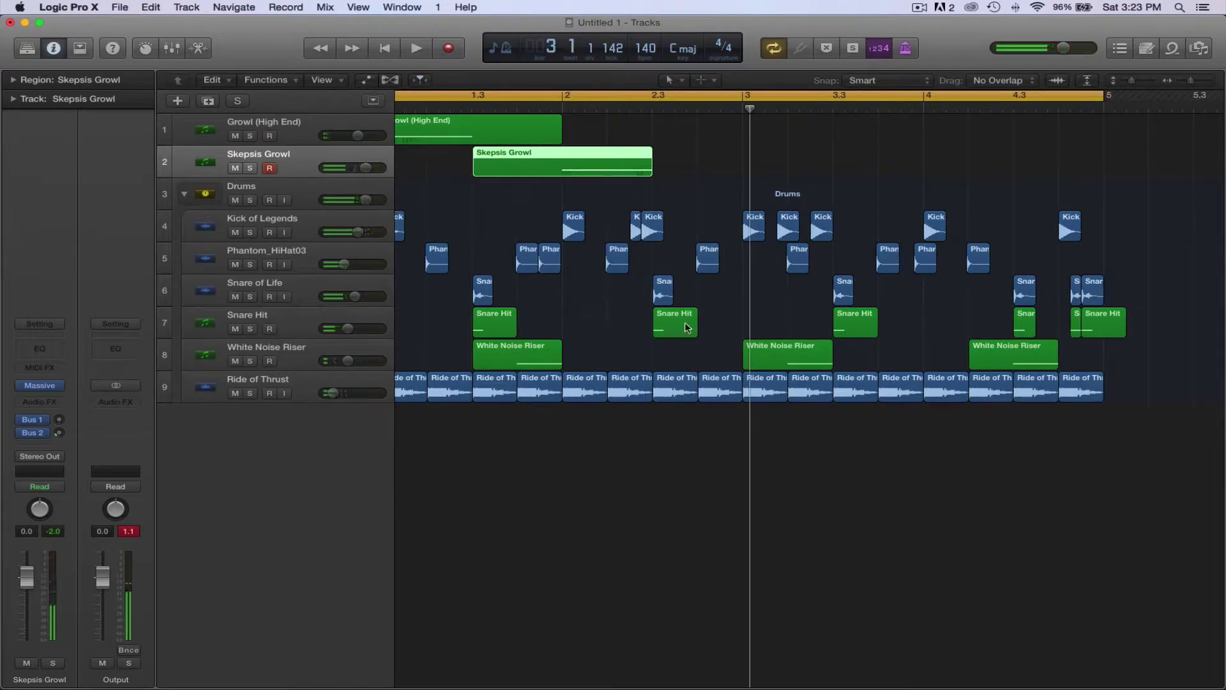
Create a new software instrument track below Skepsis Growl and load Native Instruments Massive on it
scroll(511, 160, left, 2)
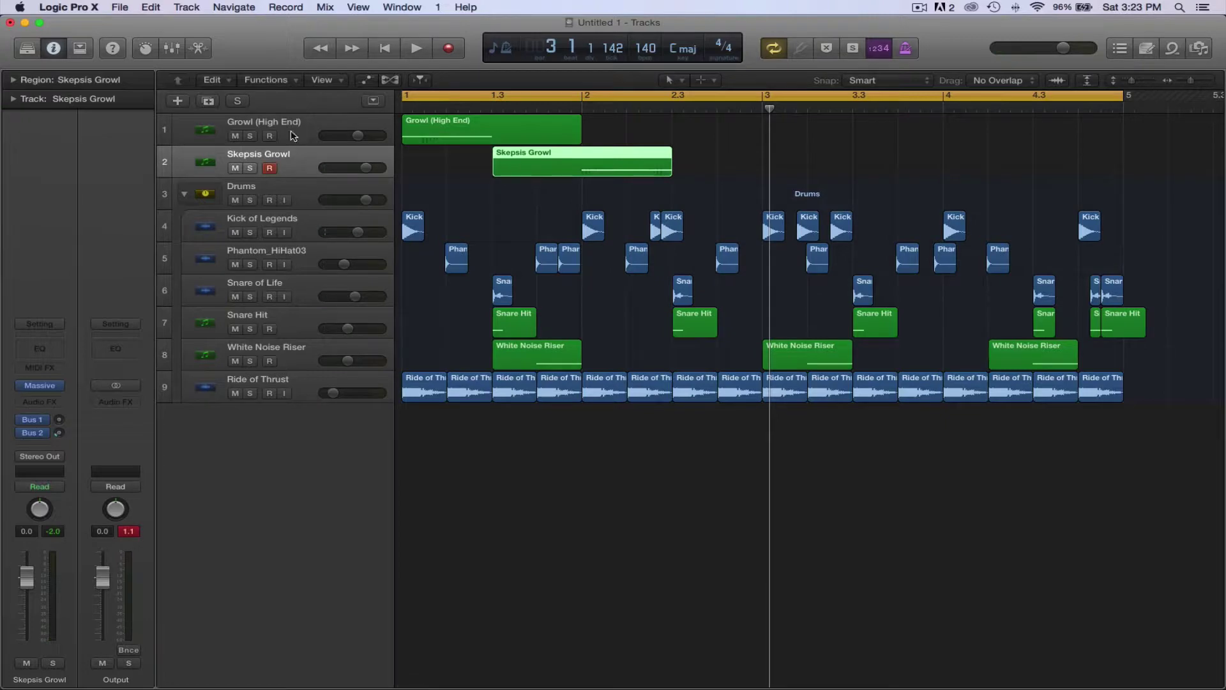
click(177, 100)
click(800, 223)
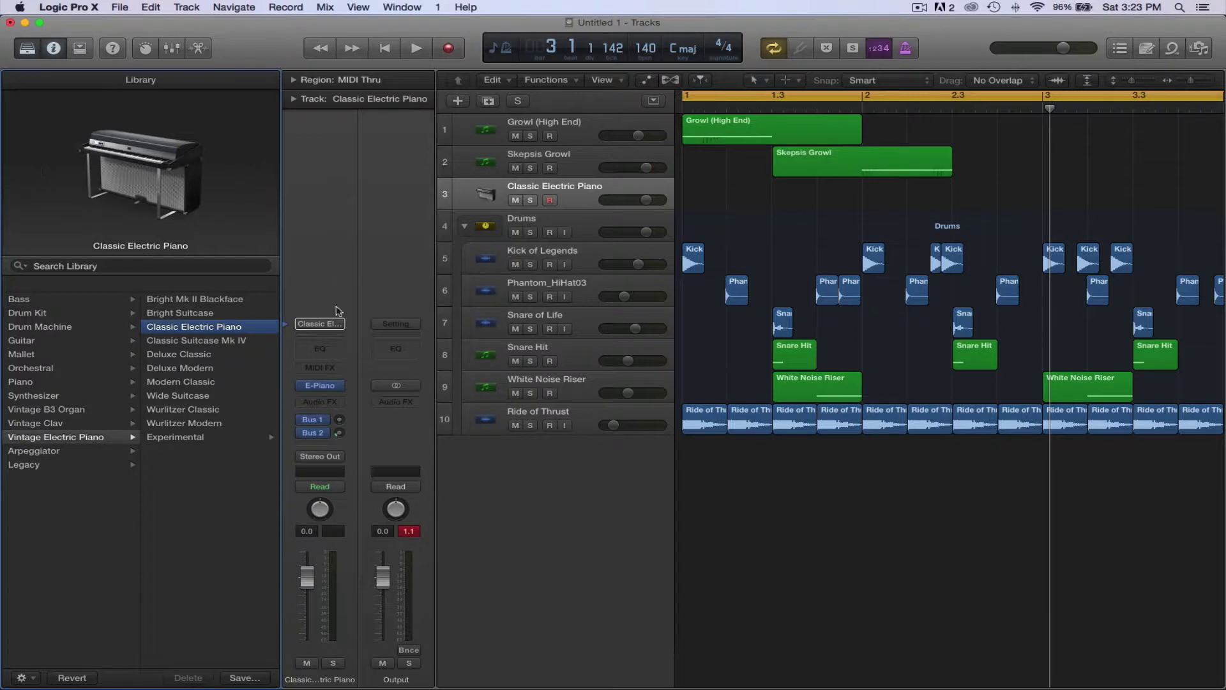
click(26, 48)
click(59, 388)
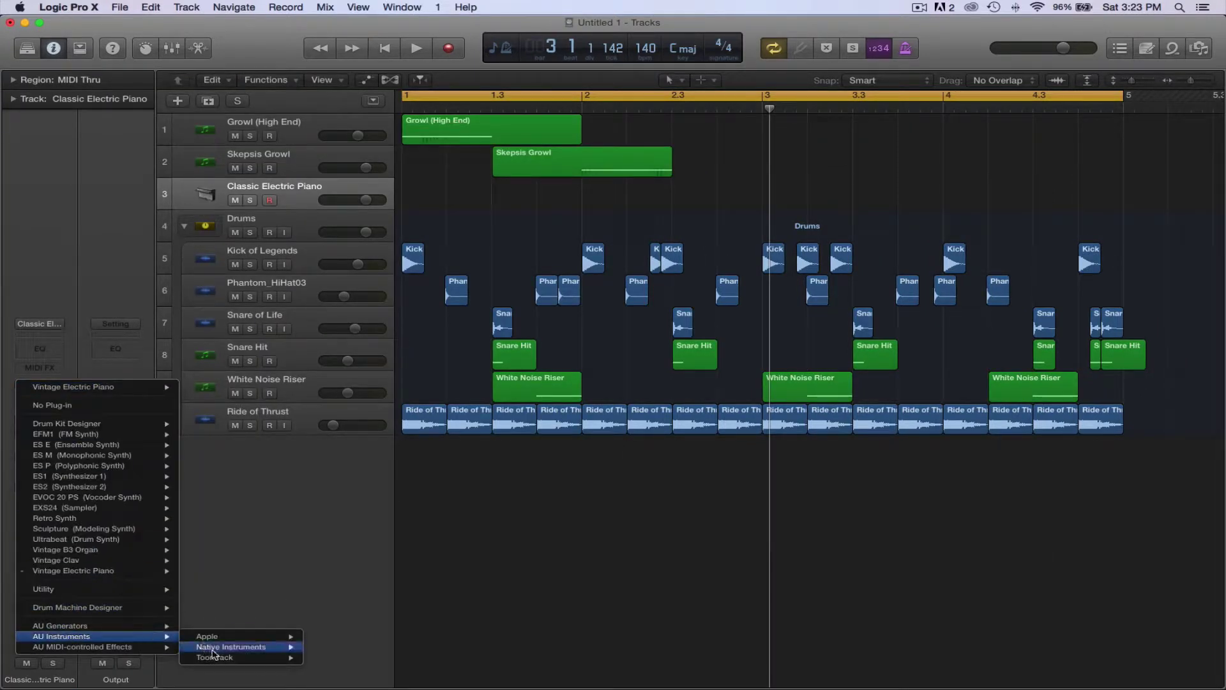
click(412, 658)
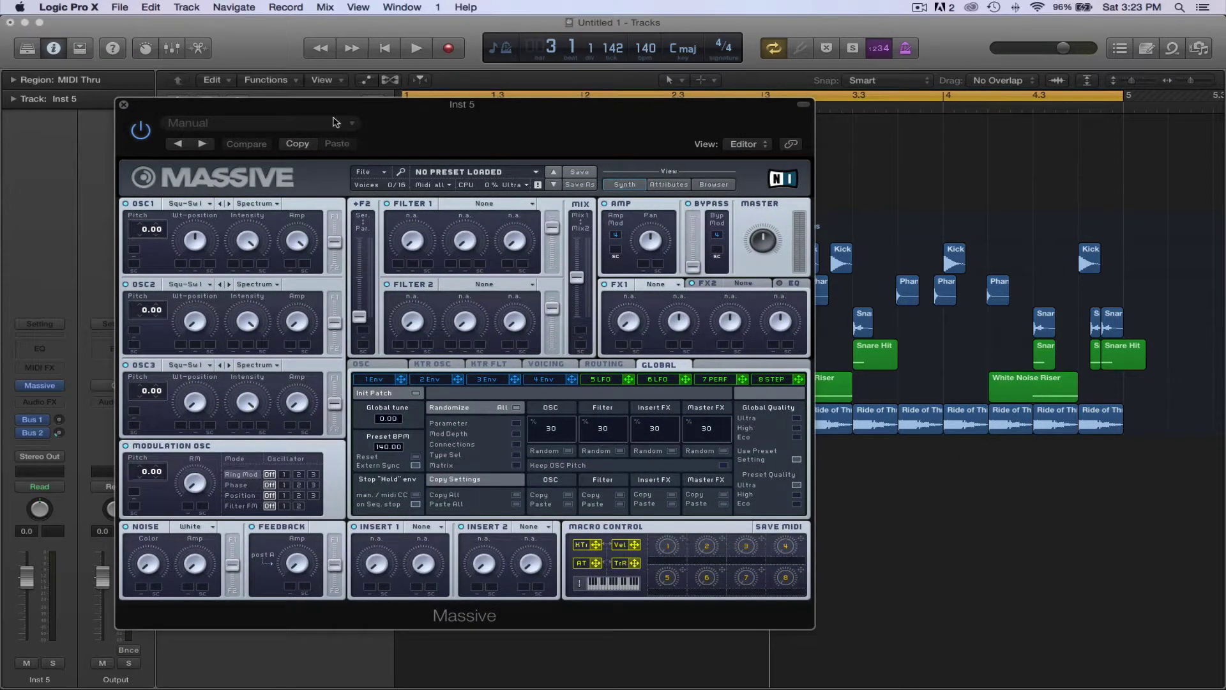
Load the Virtual Riot Bass setting in Massive
click(336, 122)
scroll(283, 498, down, 10)
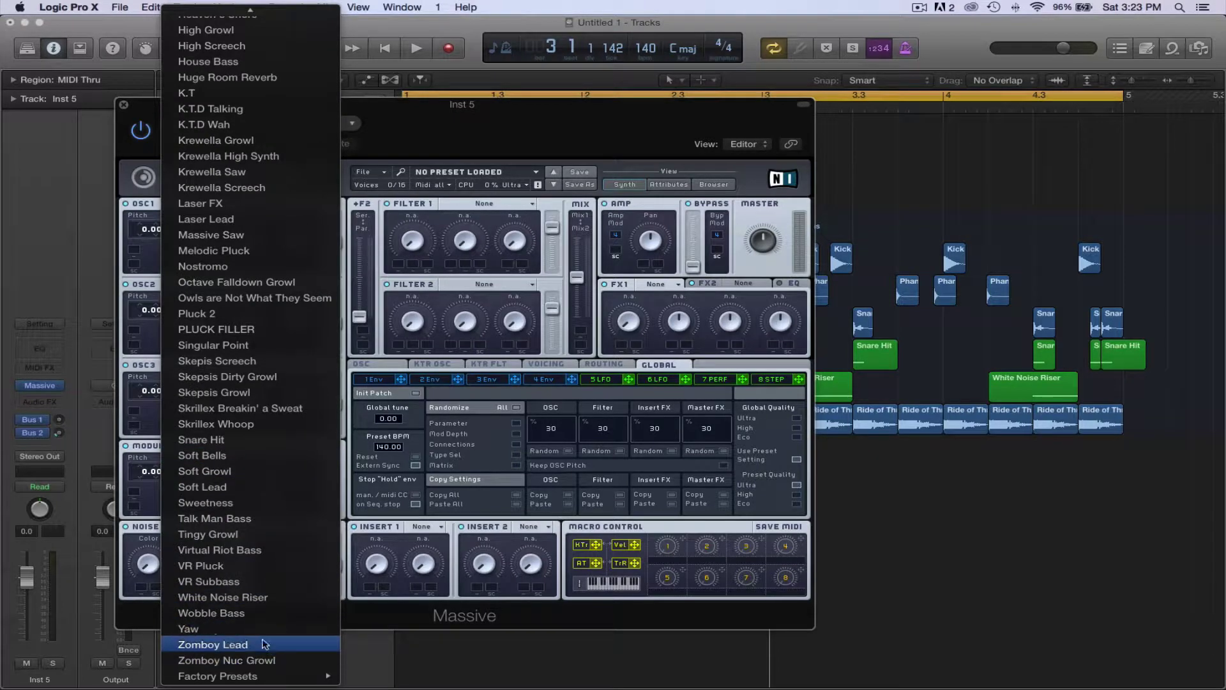
click(256, 550)
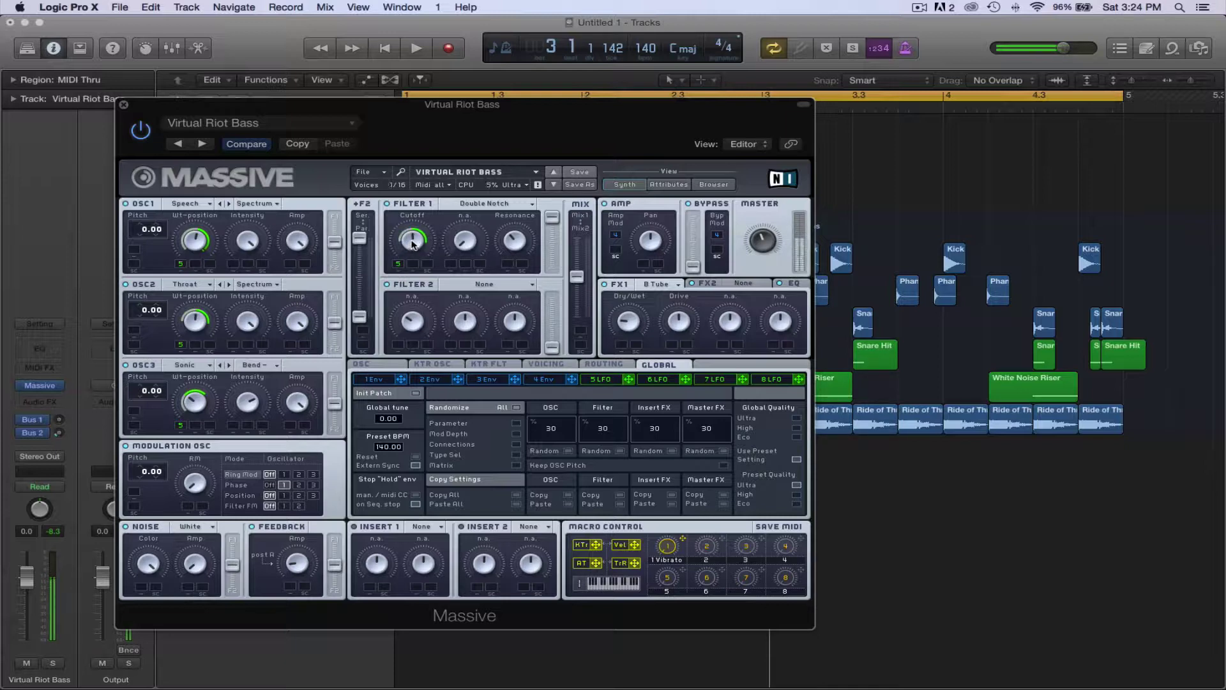
Set LFO 5's upper curve to a falling sawtooth and its ratio to 1/8, and close Massive
click(601, 381)
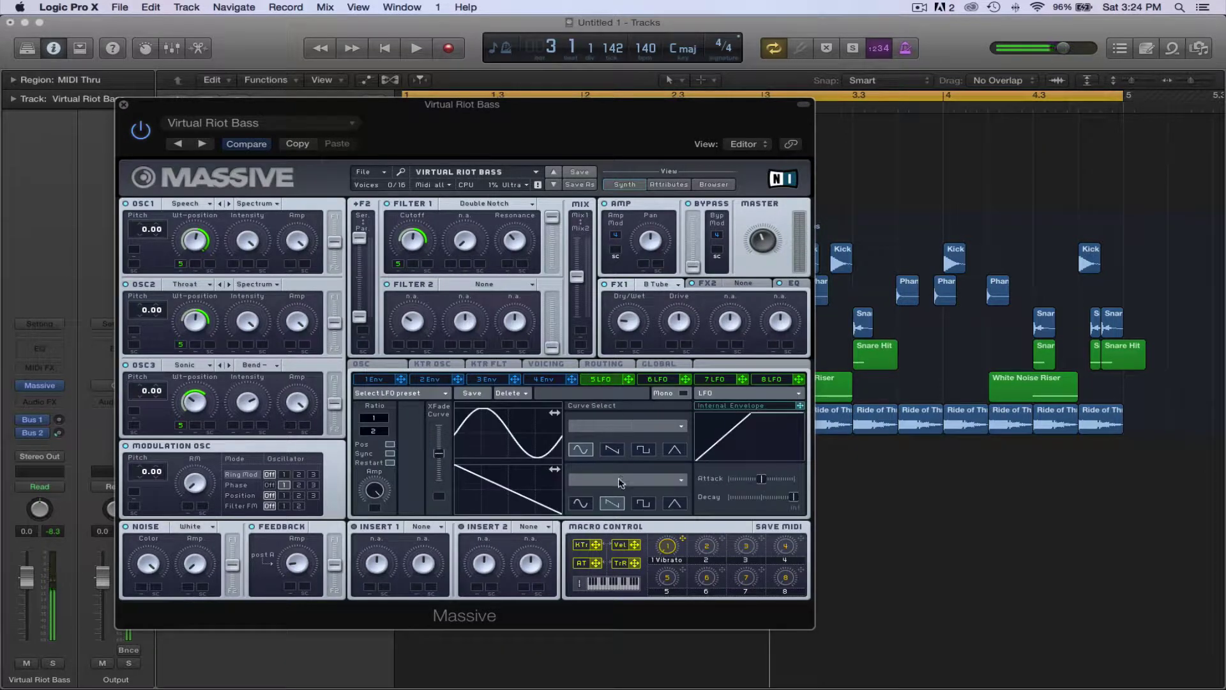
click(612, 449)
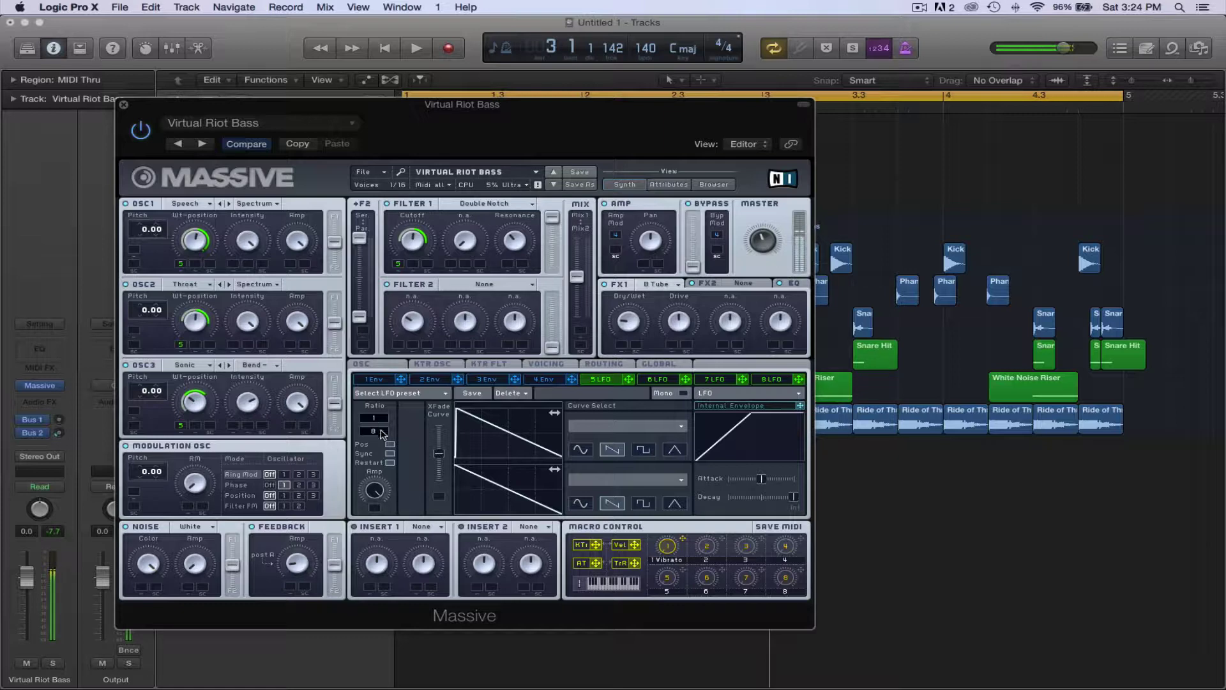
click(125, 107)
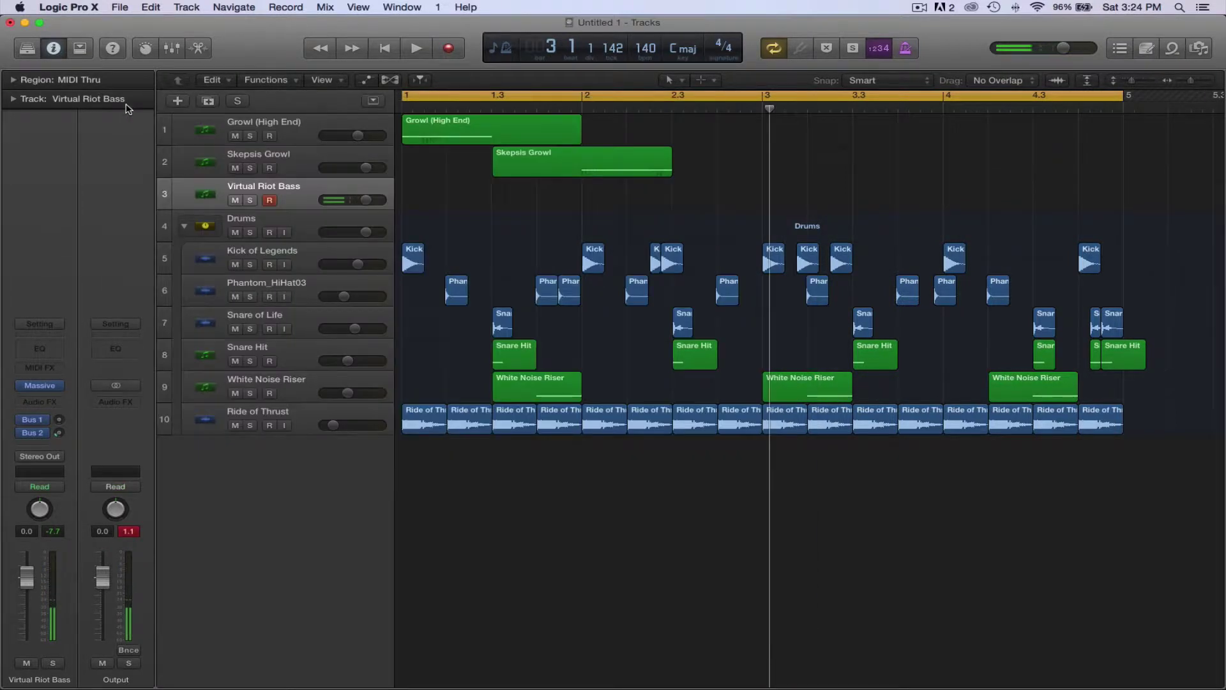
Play back the loop, and move the Virtual Riot Bass track directly above Skepsis Growl
key(space)
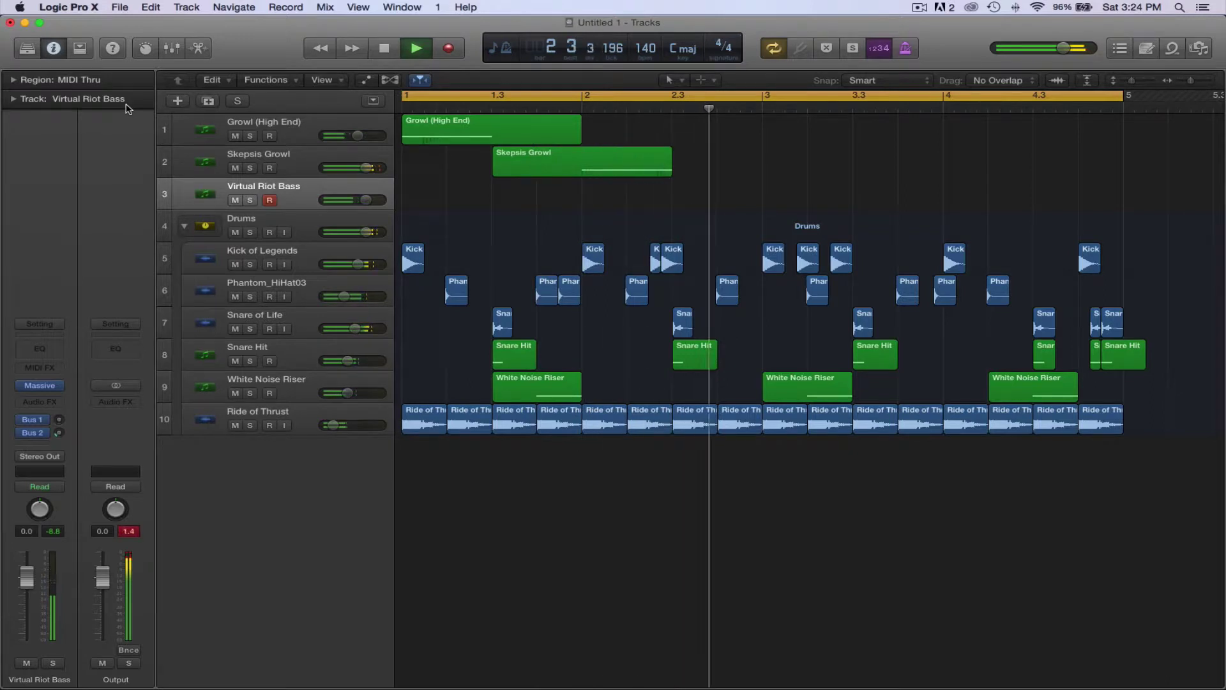
key(space)
drag(295, 200, 295, 158)
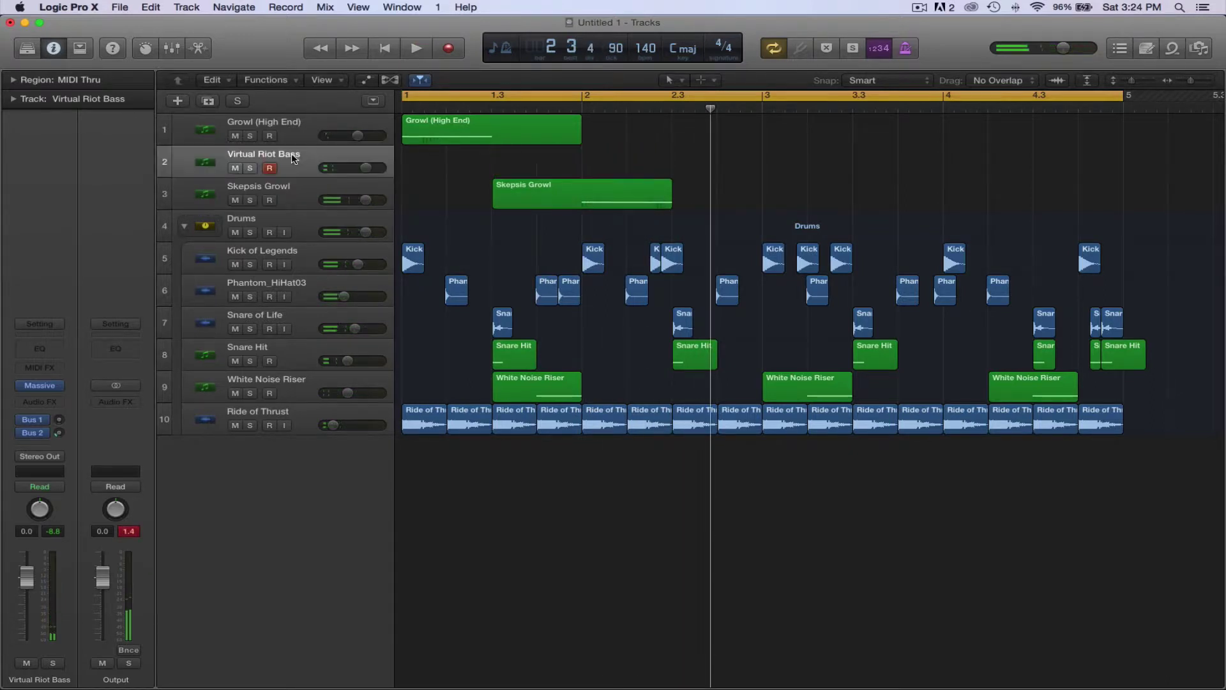
Create an empty MIDI region in bar 1 of the Virtual Riot Bass track, and open it for note editing with the playhead at 1.3
right_click(480, 160)
click(517, 165)
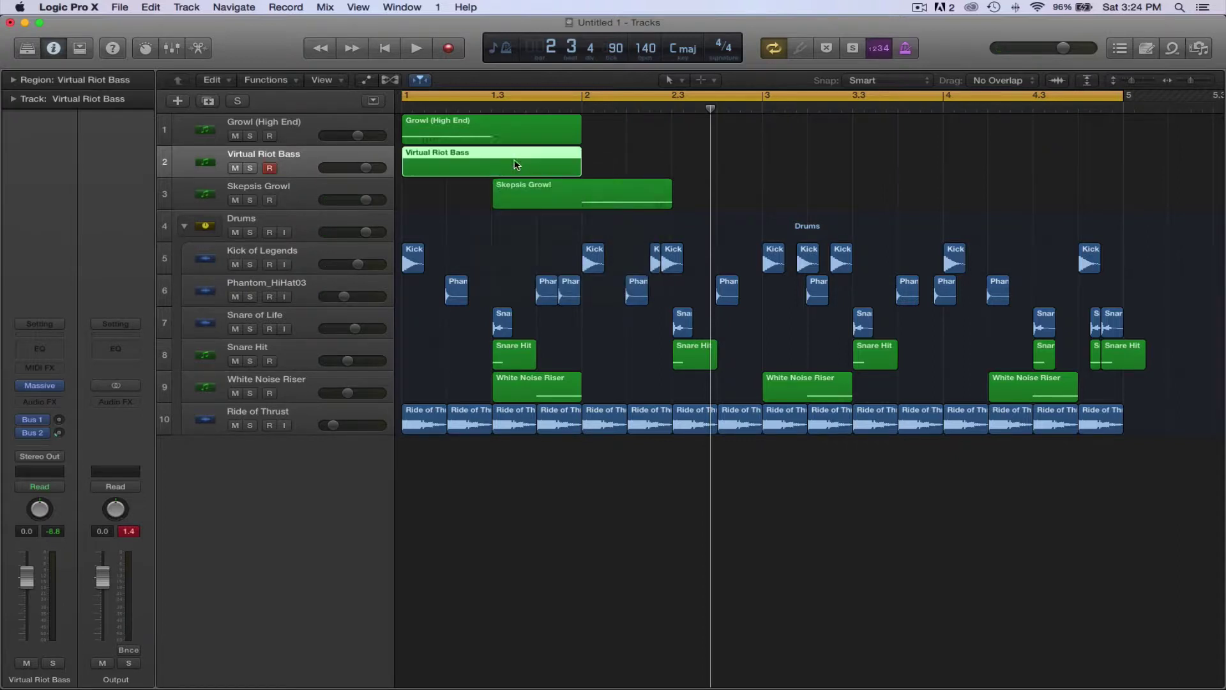
click(492, 113)
double_click(497, 160)
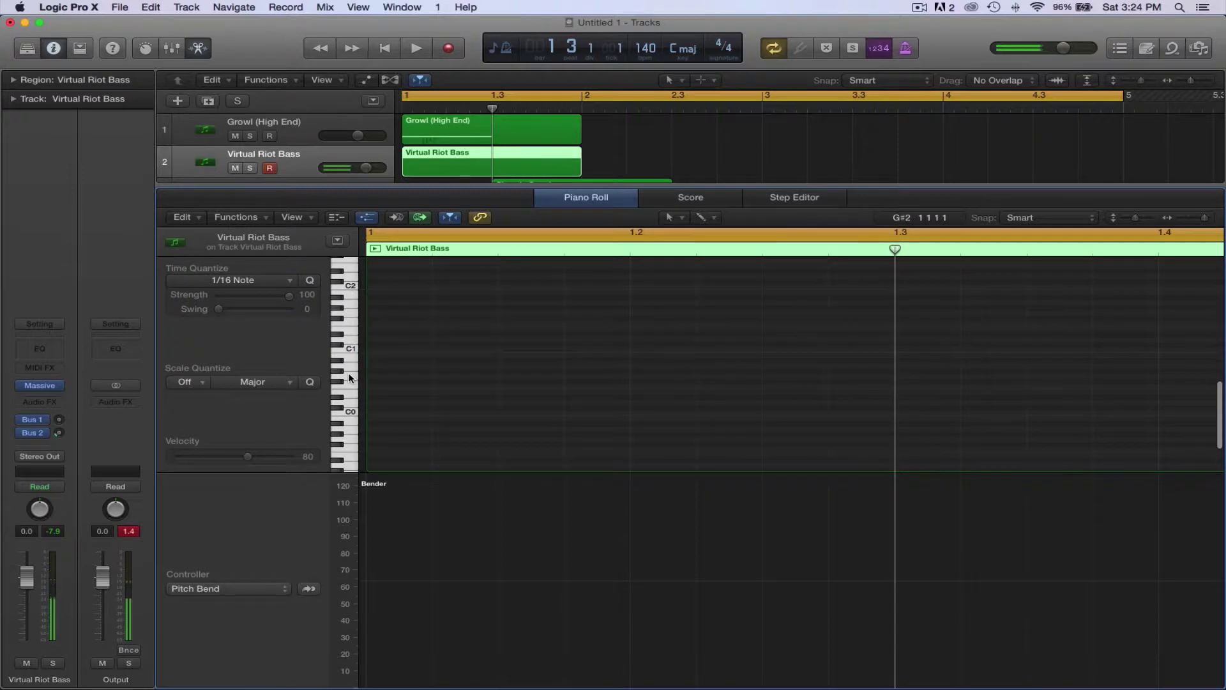
Add a note between C0 and C1 at 1.3 in the Virtual Riot Bass region, and extend it to bar 2
scroll(347, 373, right, 5)
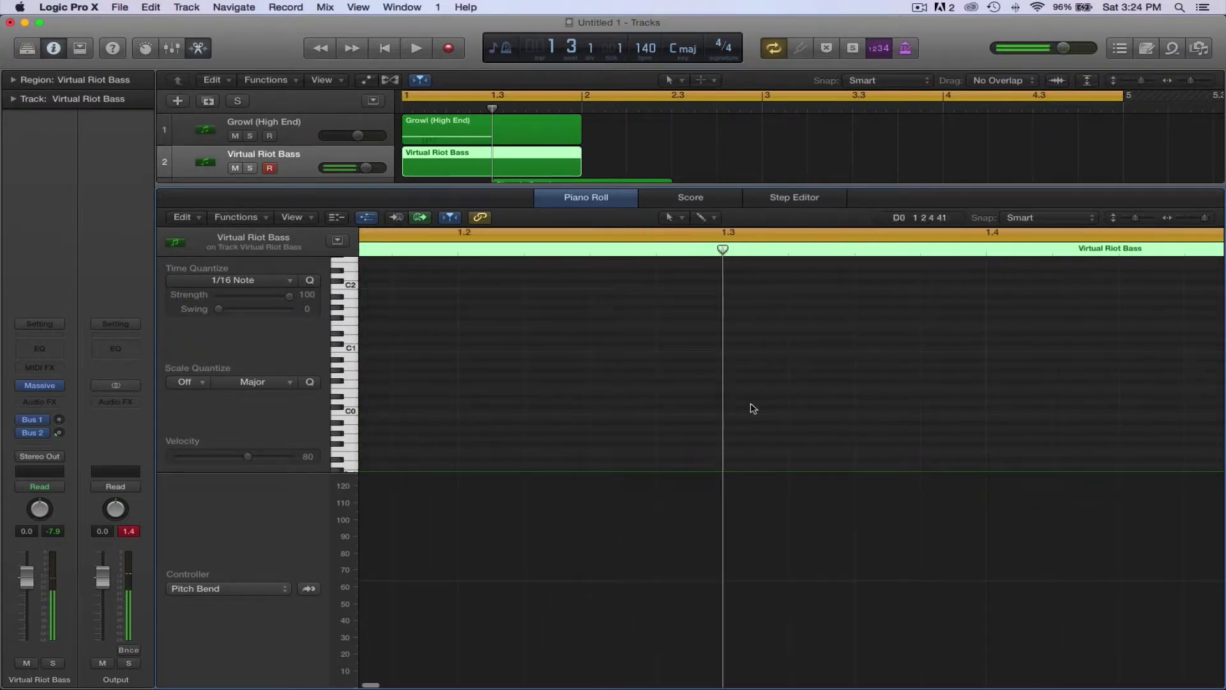
super+click(726, 376)
scroll(748, 378, left, 6)
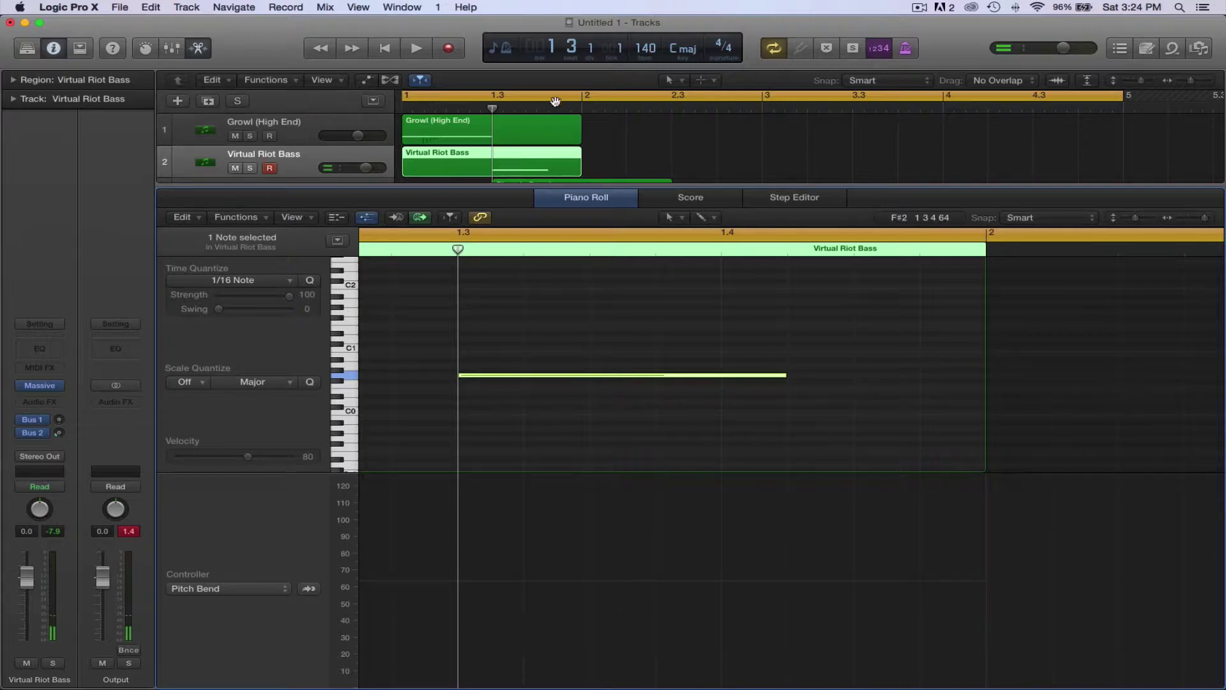
scroll(557, 127, down, 2)
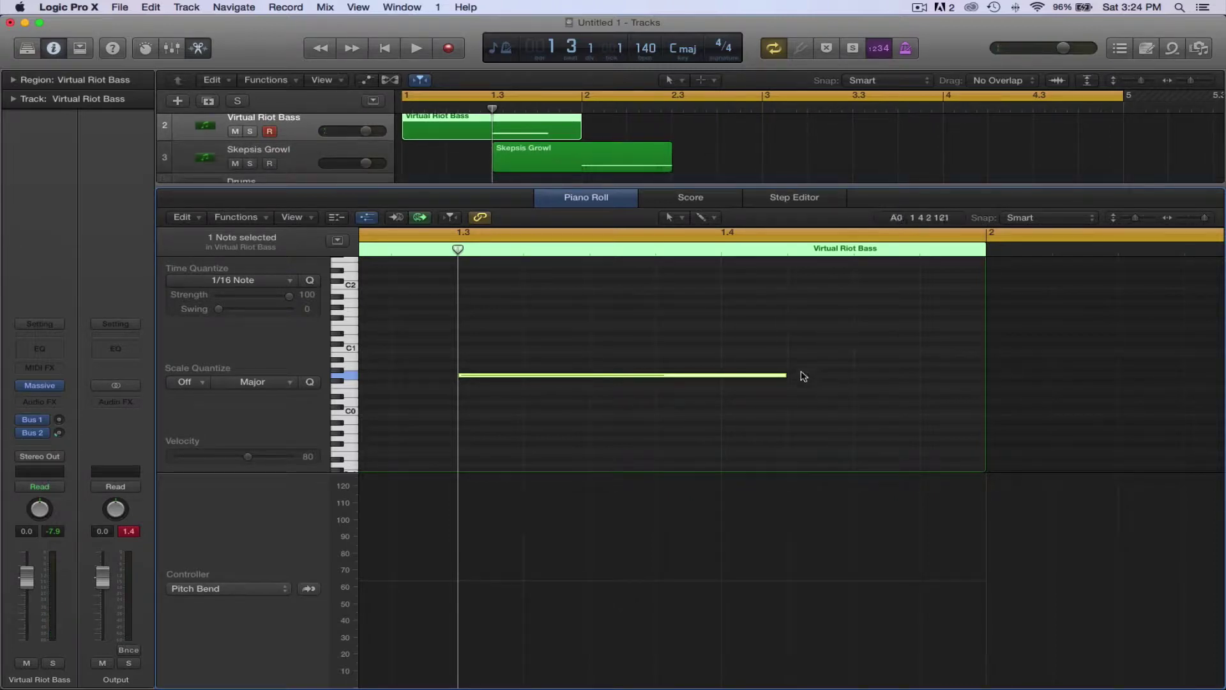
drag(786, 375, 986, 375)
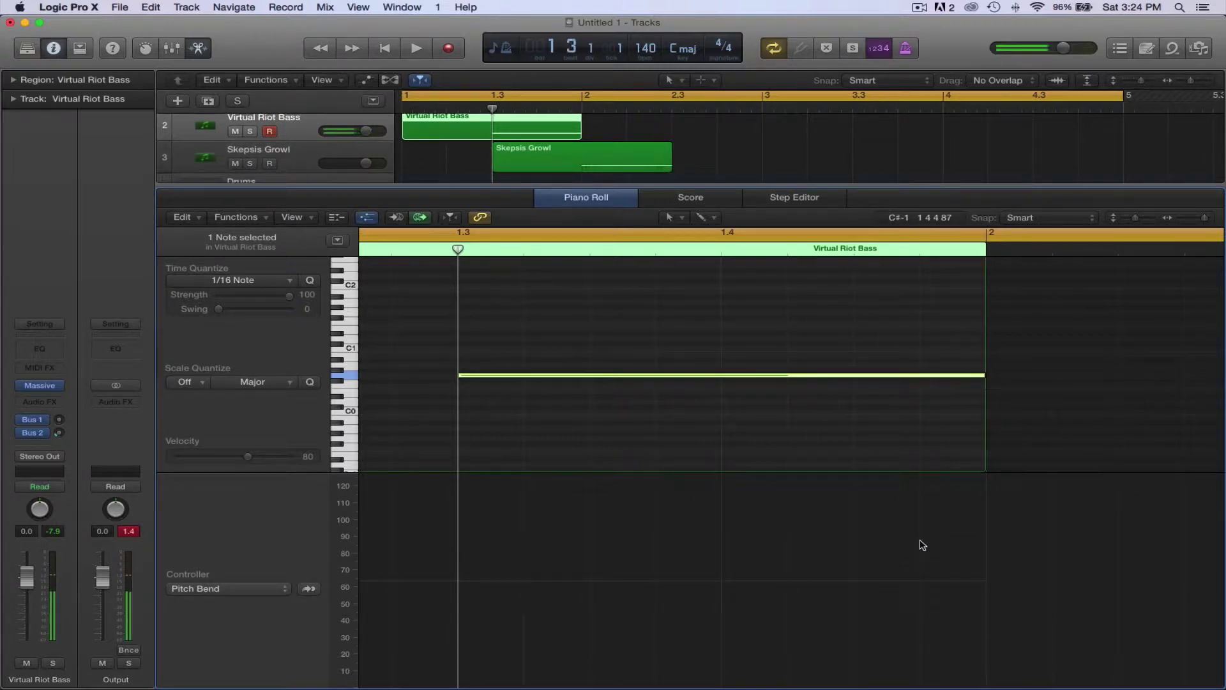
Draw a pitch bend ramp falling from 0 at 1.4.3 to the minimum at bar 2, and play back the loop
click(856, 581)
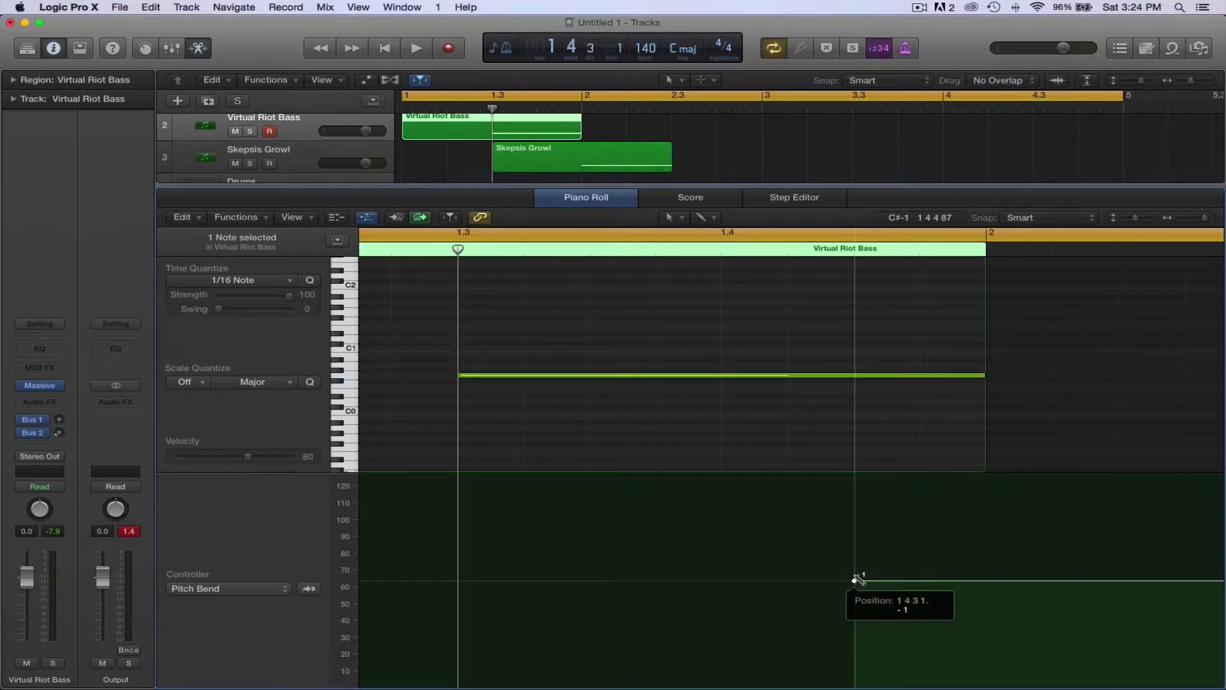
drag(856, 581, 978, 686)
key(space)
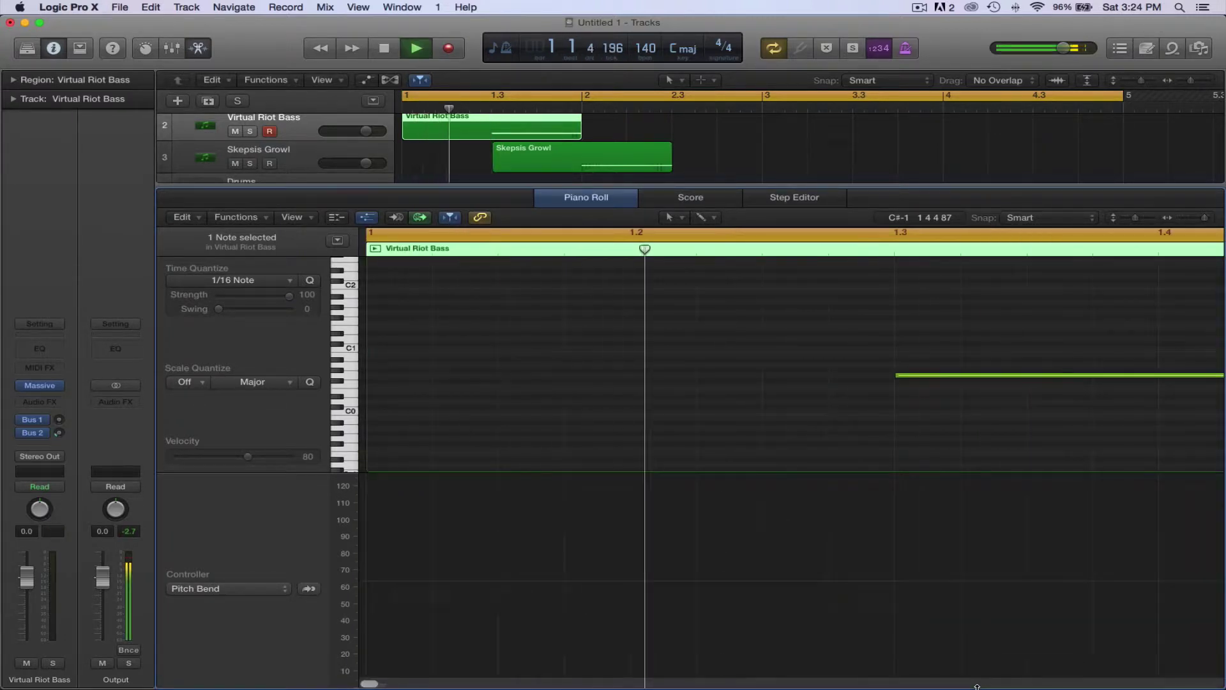
scroll(933, 644, left, 5)
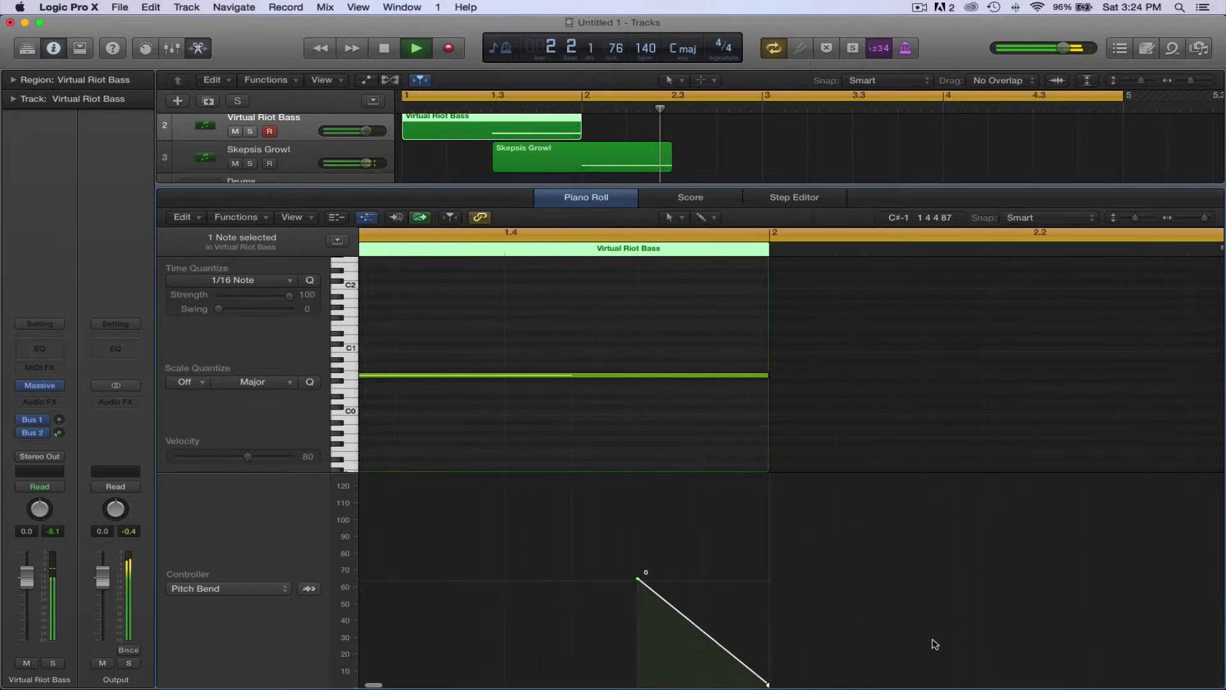
Solo Virtual Riot Bass, and audition it while moving the start of the pitch bend ramp to 1.4.2
click(249, 132)
key(space)
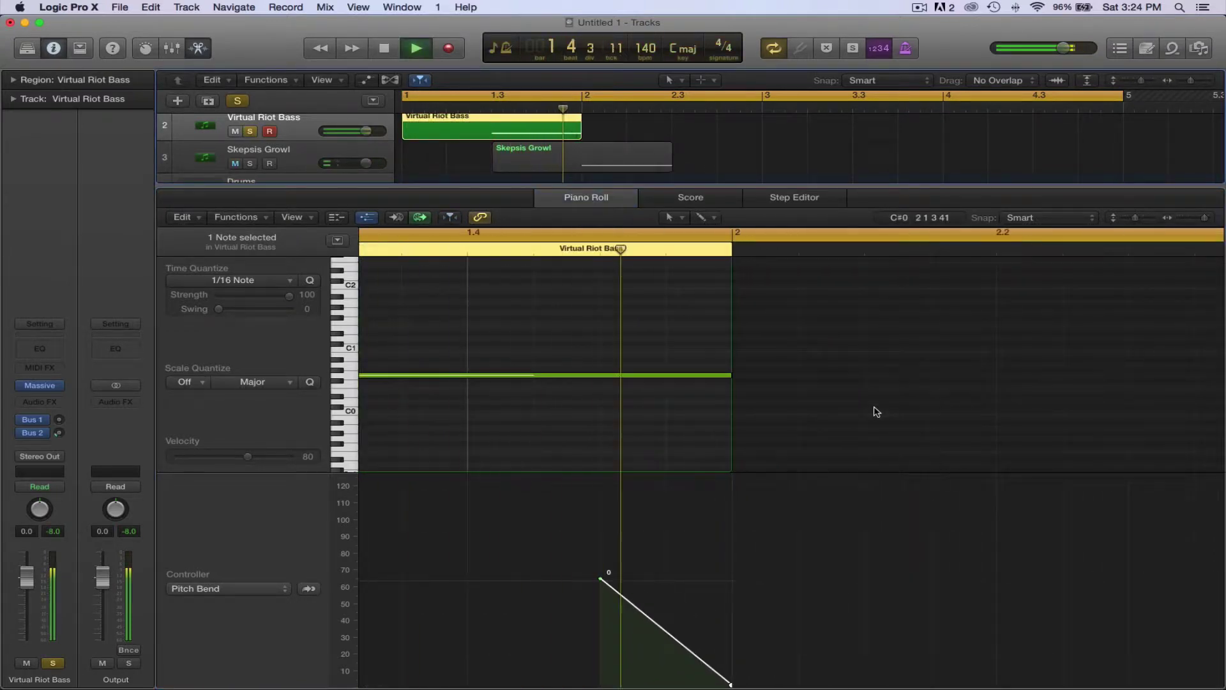
key(space)
drag(600, 581, 534, 581)
key(space)
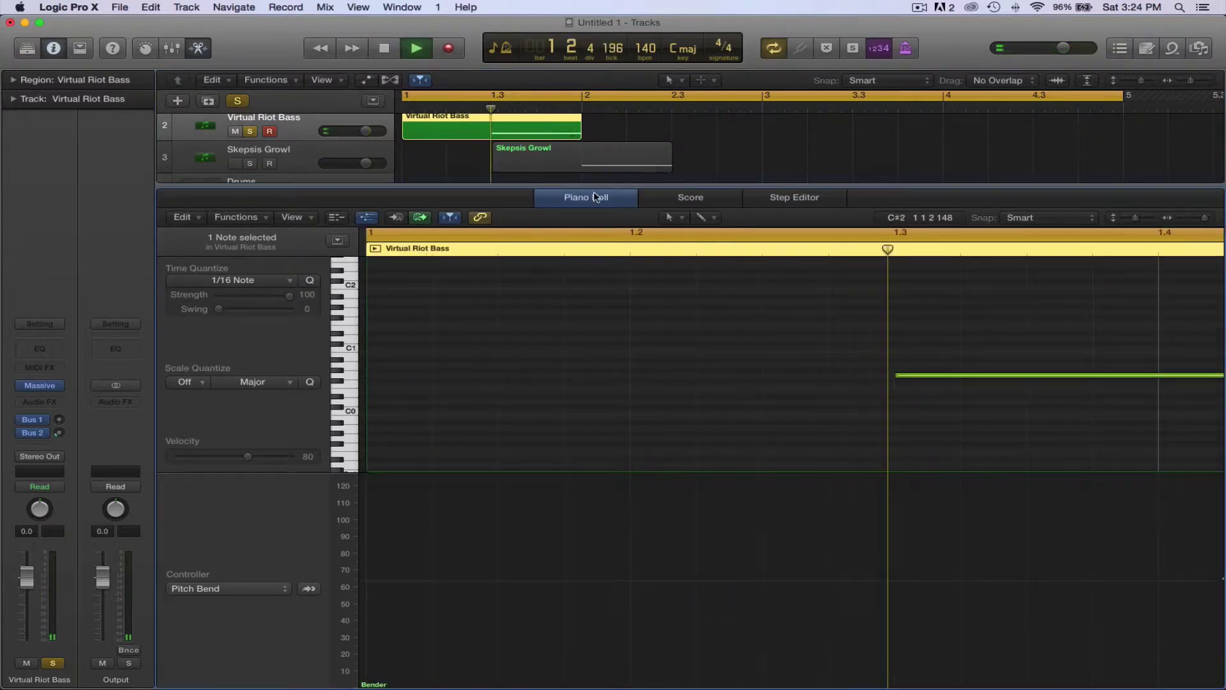
key(space)
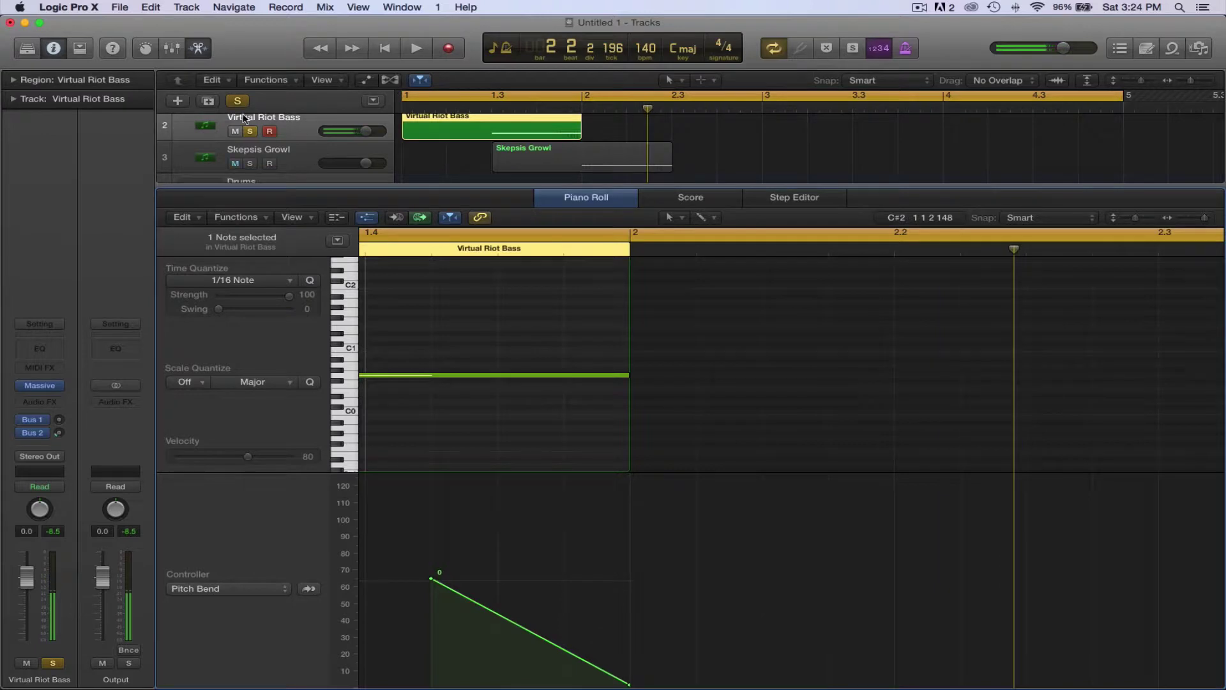
Unsolo Virtual Riot Bass, and play back the full loop with the note editor closed
click(250, 131)
click(197, 48)
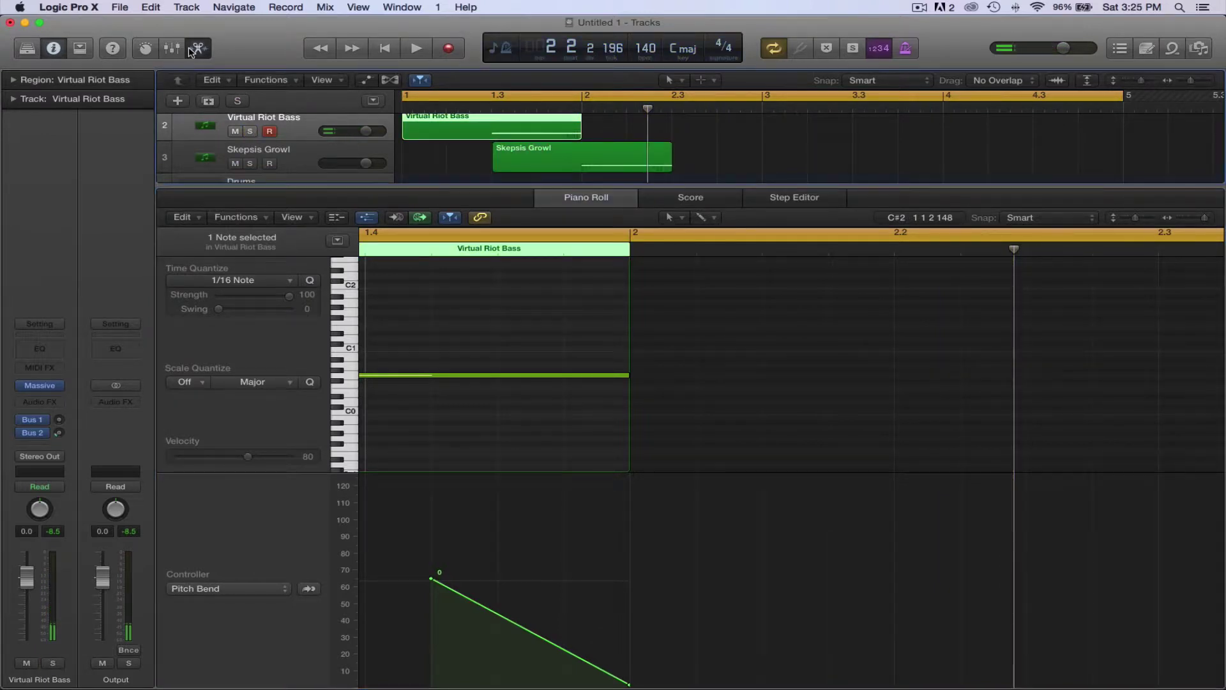
key(space)
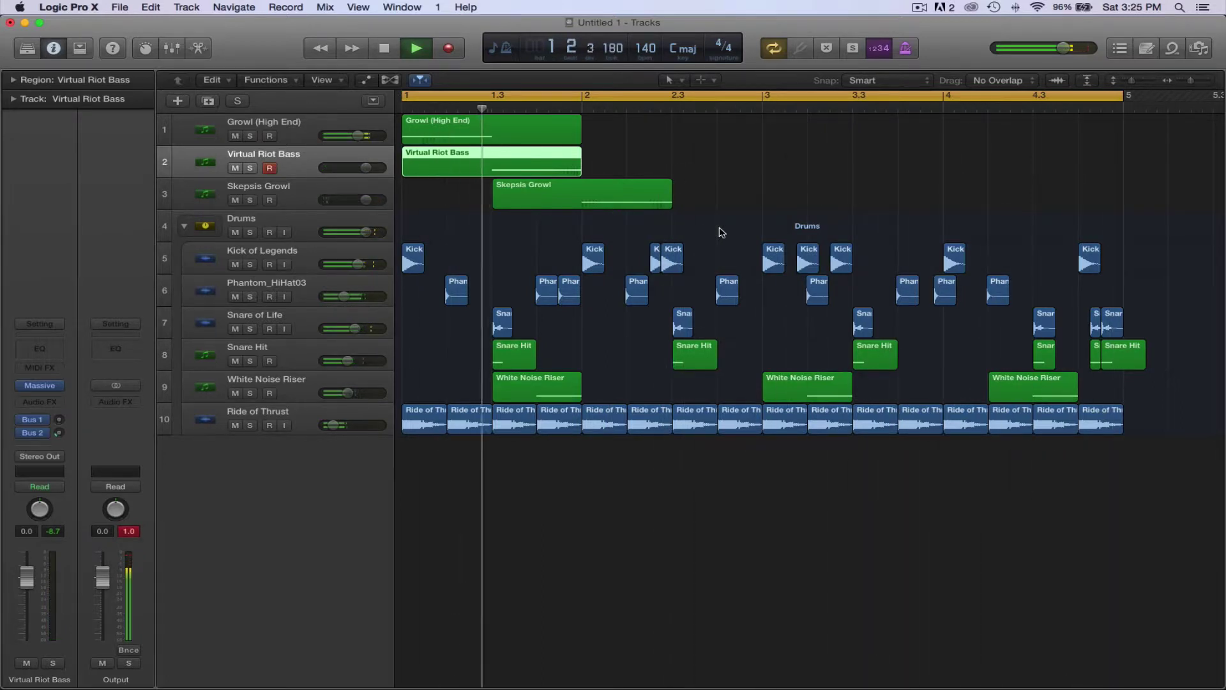
key(space)
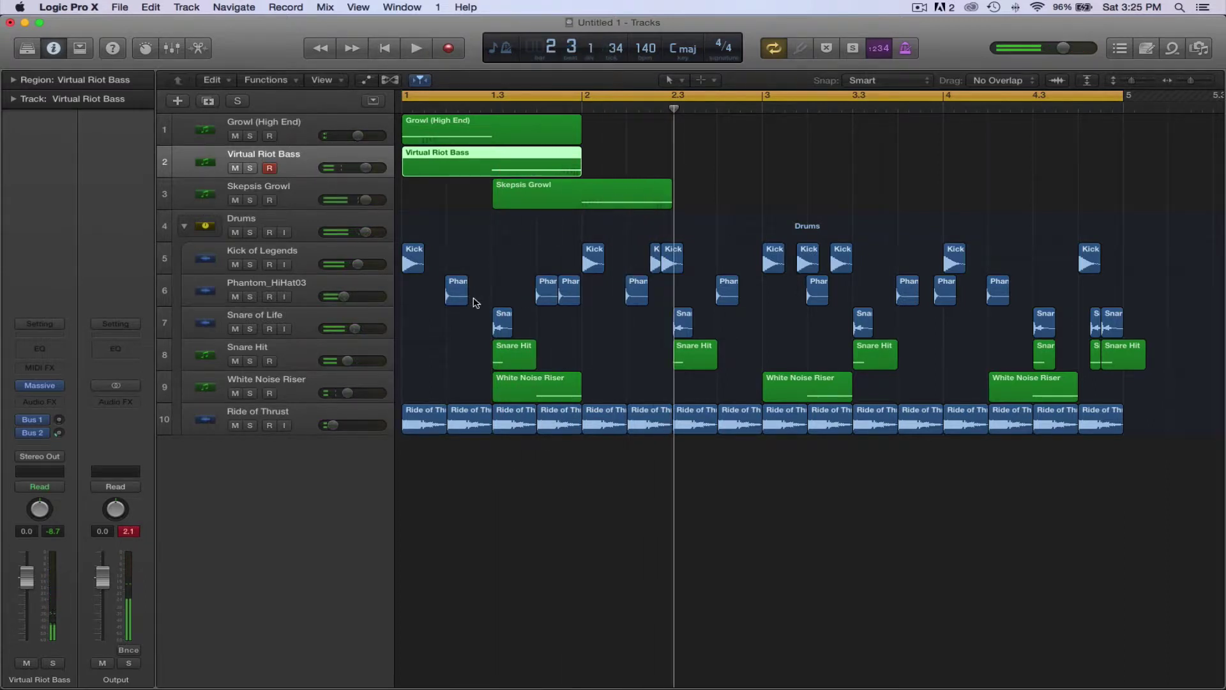
key(space)
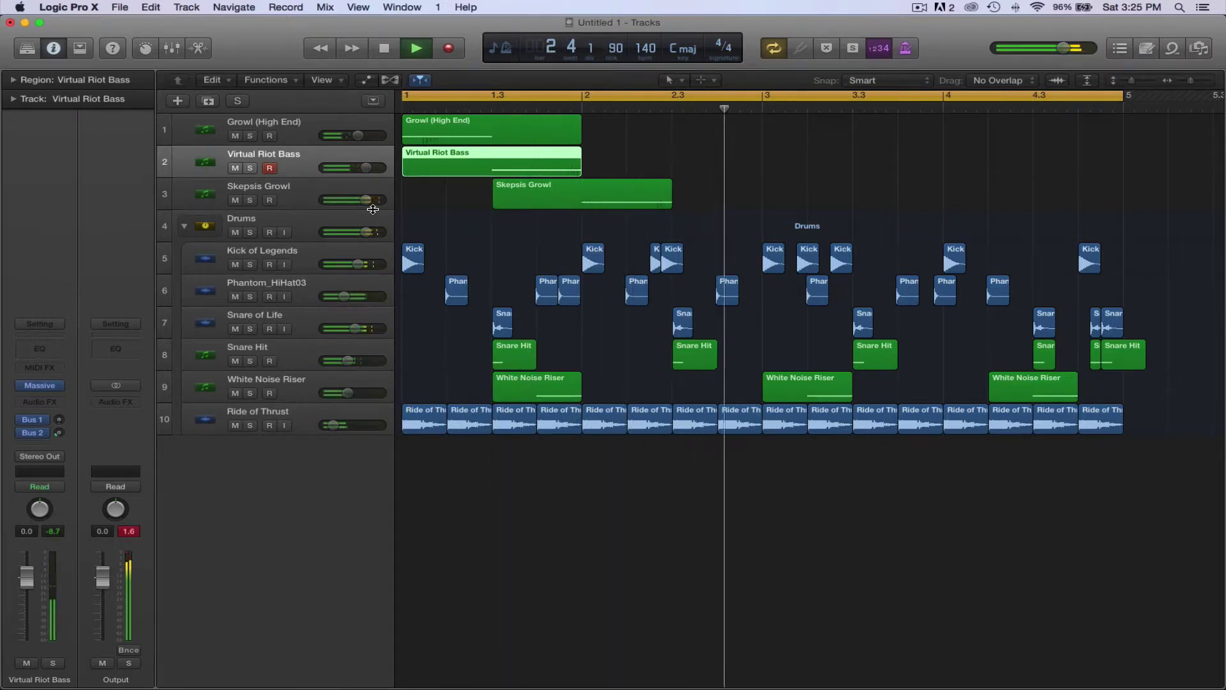
key(space)
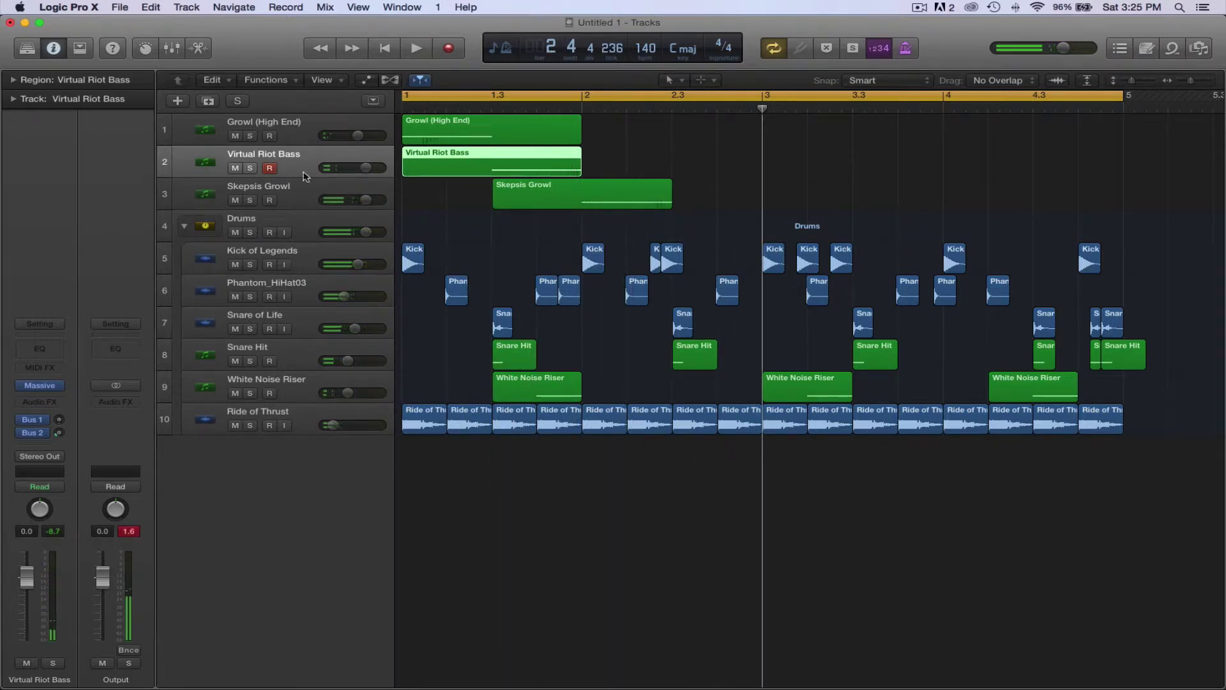
Add a software instrument track below Virtual Riot Bass with Massive as its instrument, hiding the Library
click(174, 100)
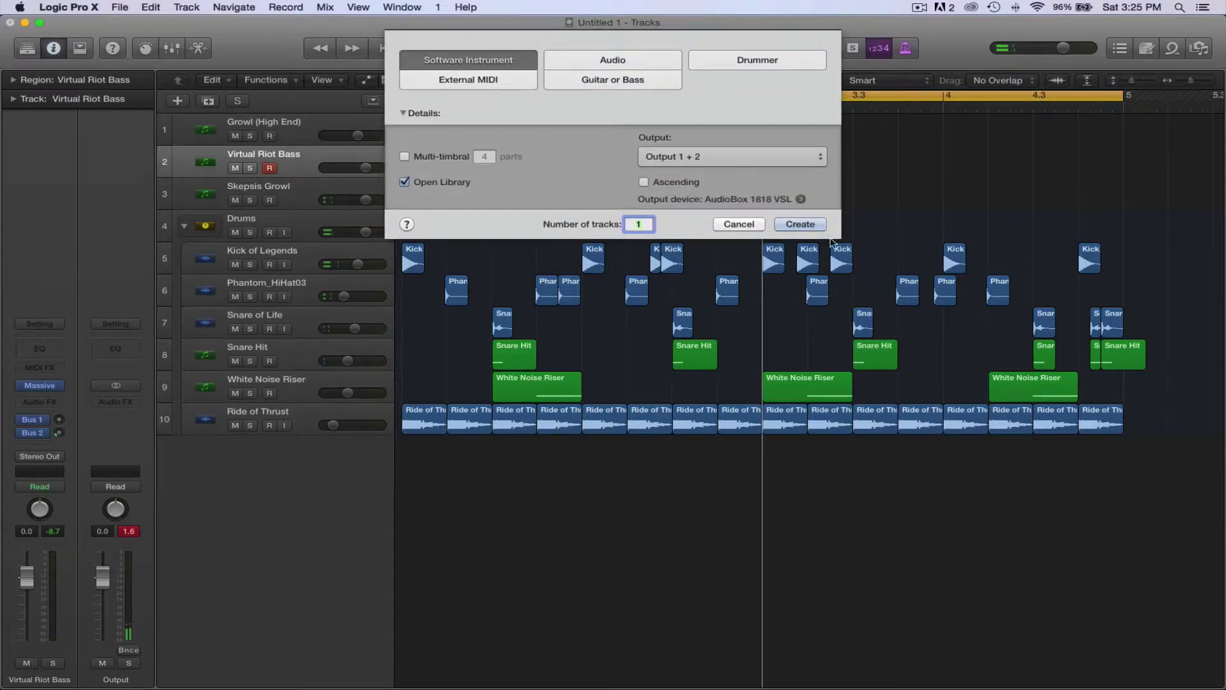
click(801, 224)
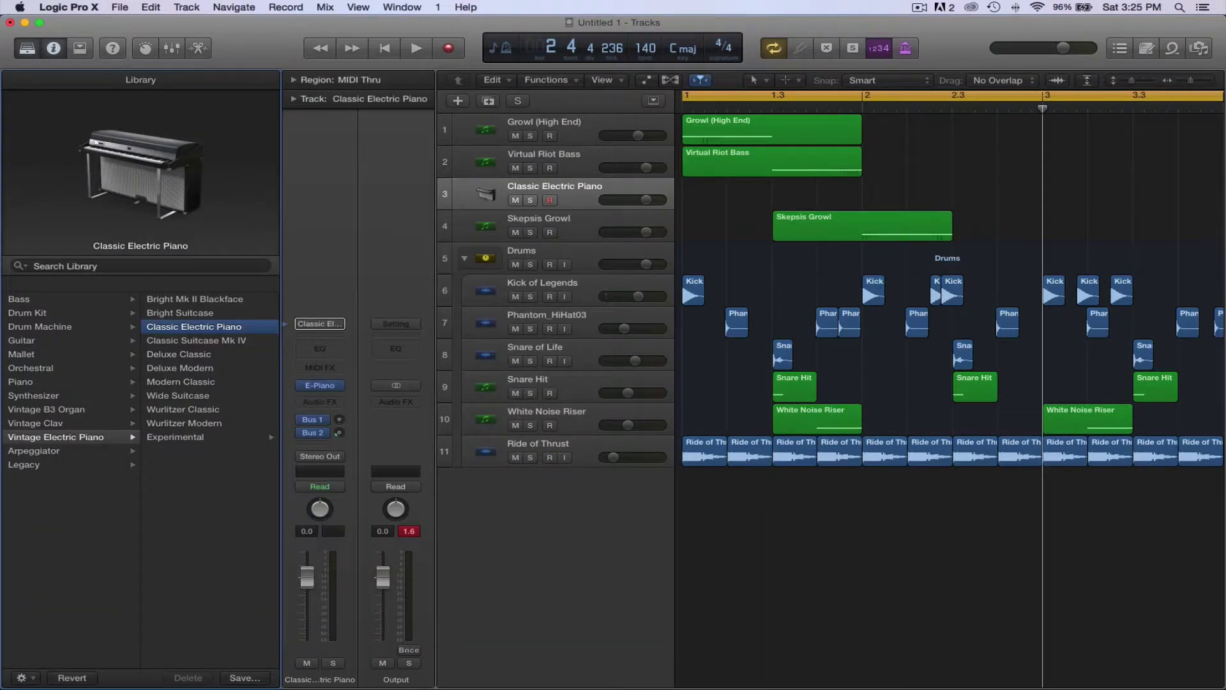
click(25, 48)
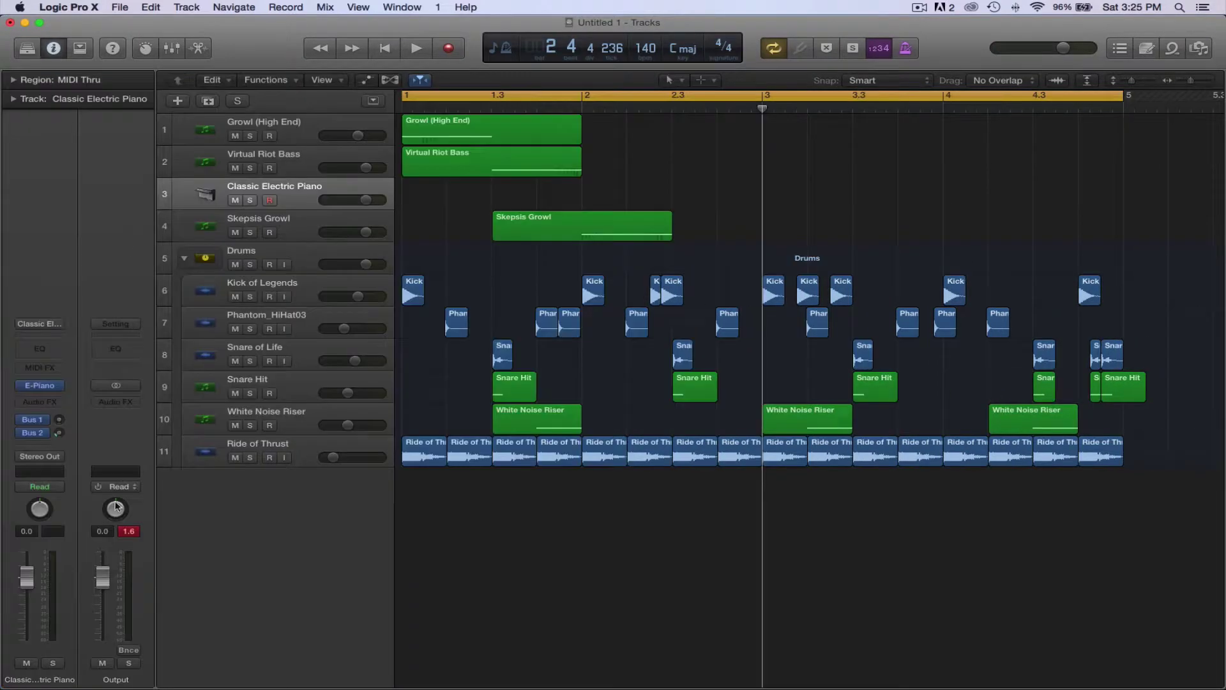
click(59, 386)
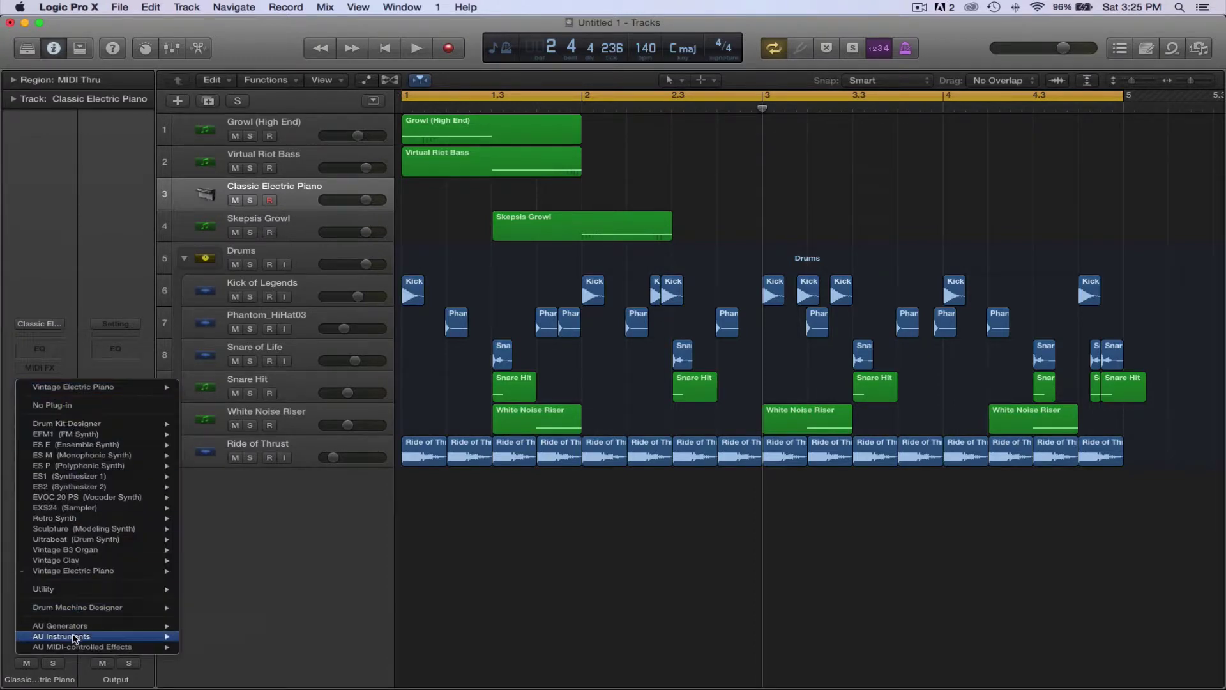
mouse_move(128, 636)
click(414, 658)
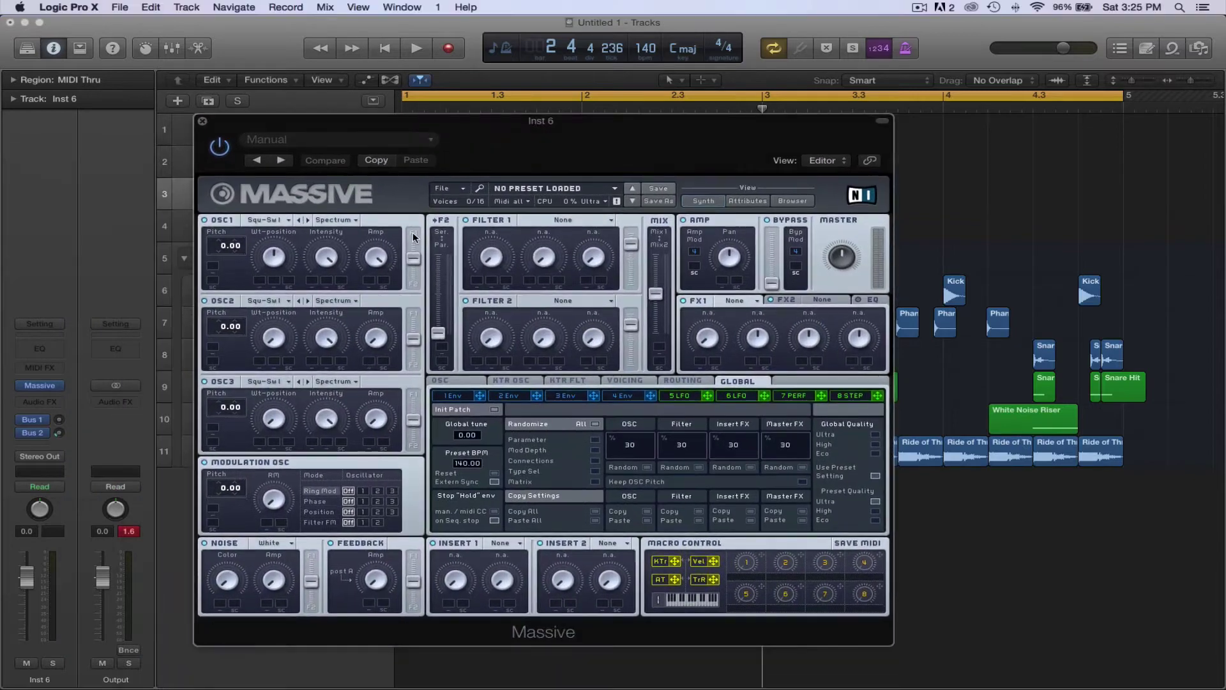
Load the Yaw setting in Massive
click(314, 141)
scroll(335, 408, down, 10)
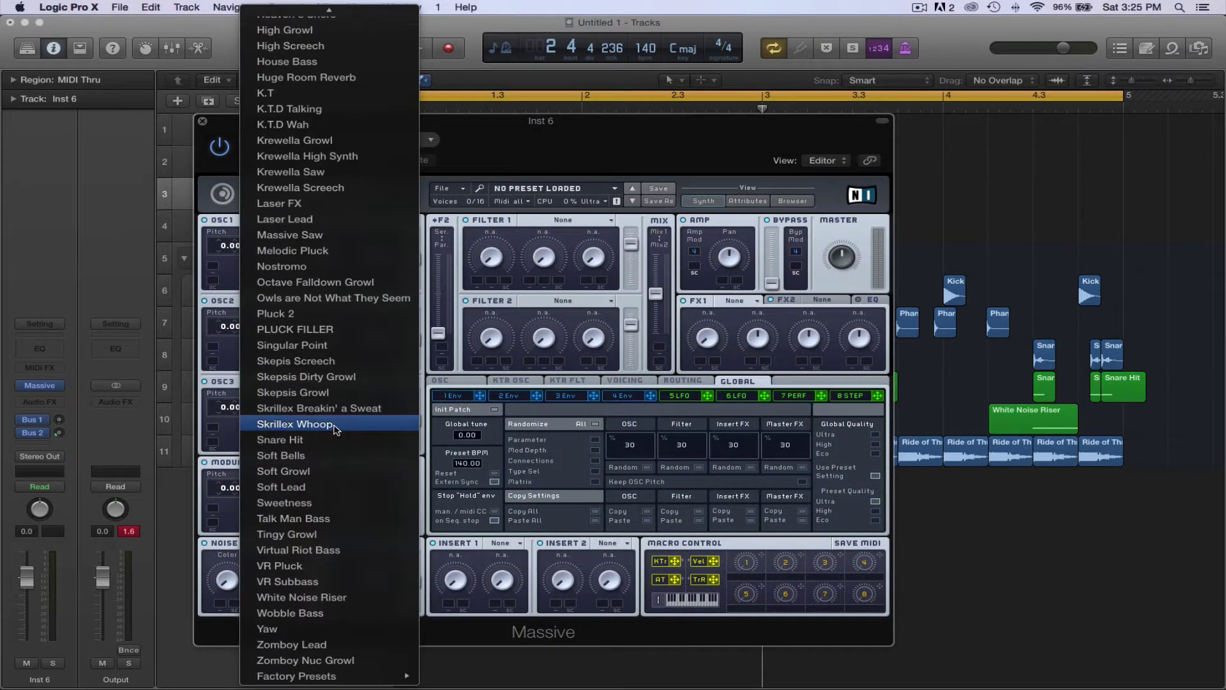
click(286, 630)
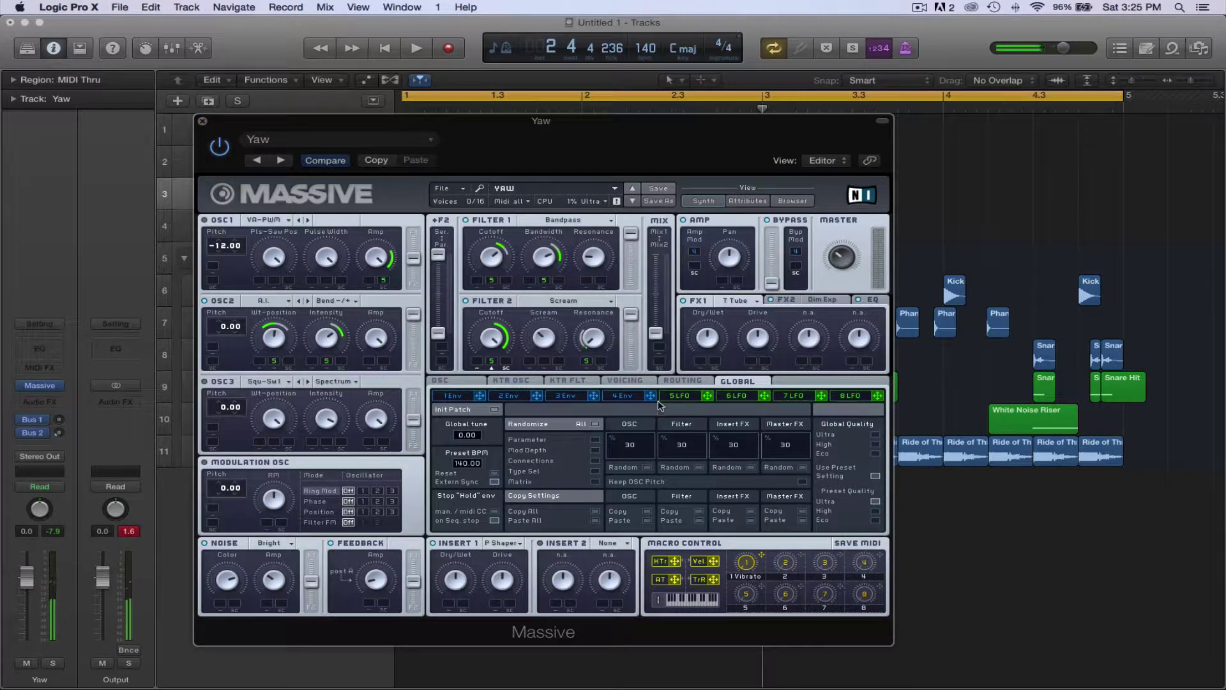
drag(490, 262, 541, 290)
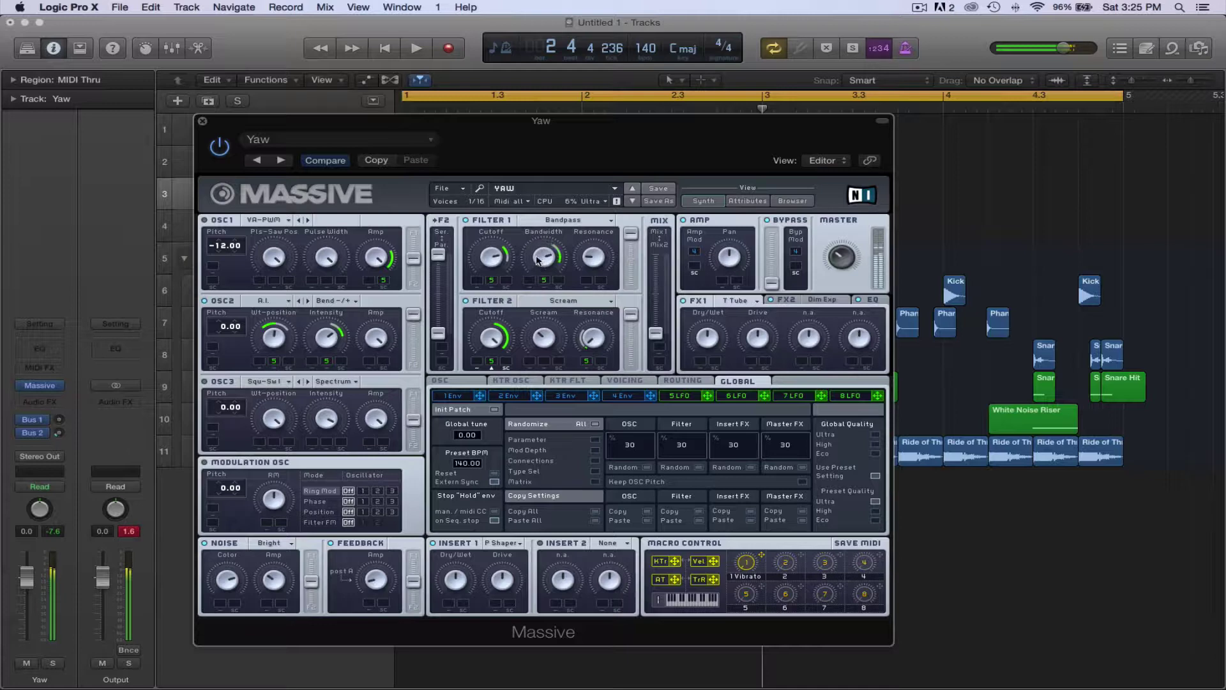
drag(376, 257, 370, 277)
Try the upper curve shapes of LFO 5, keep the falling sawtooth with the ratio at 1/12, and close Massive
click(682, 396)
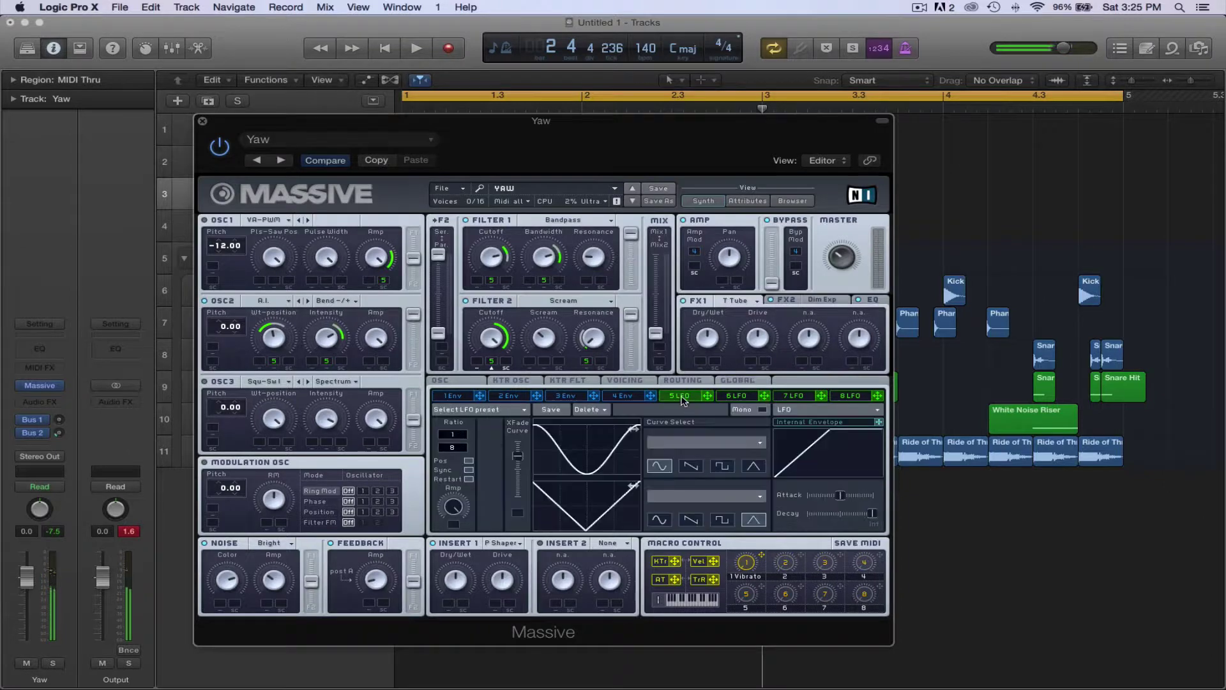
click(690, 467)
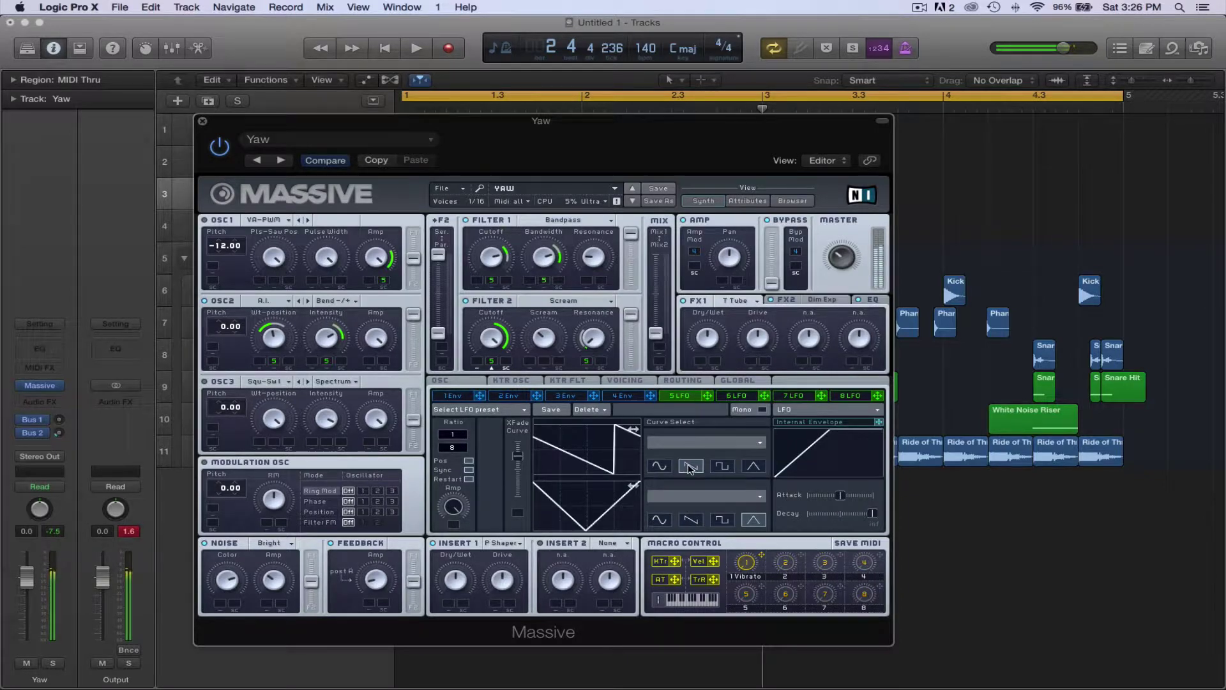
click(721, 466)
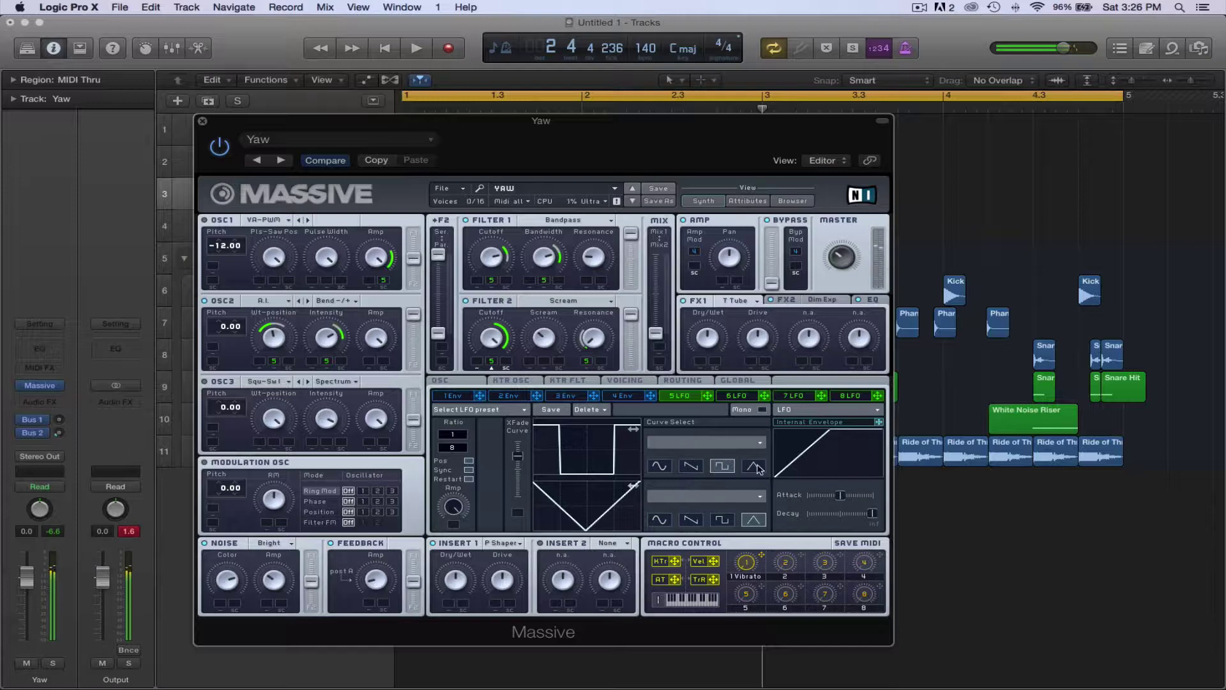
click(757, 467)
click(688, 468)
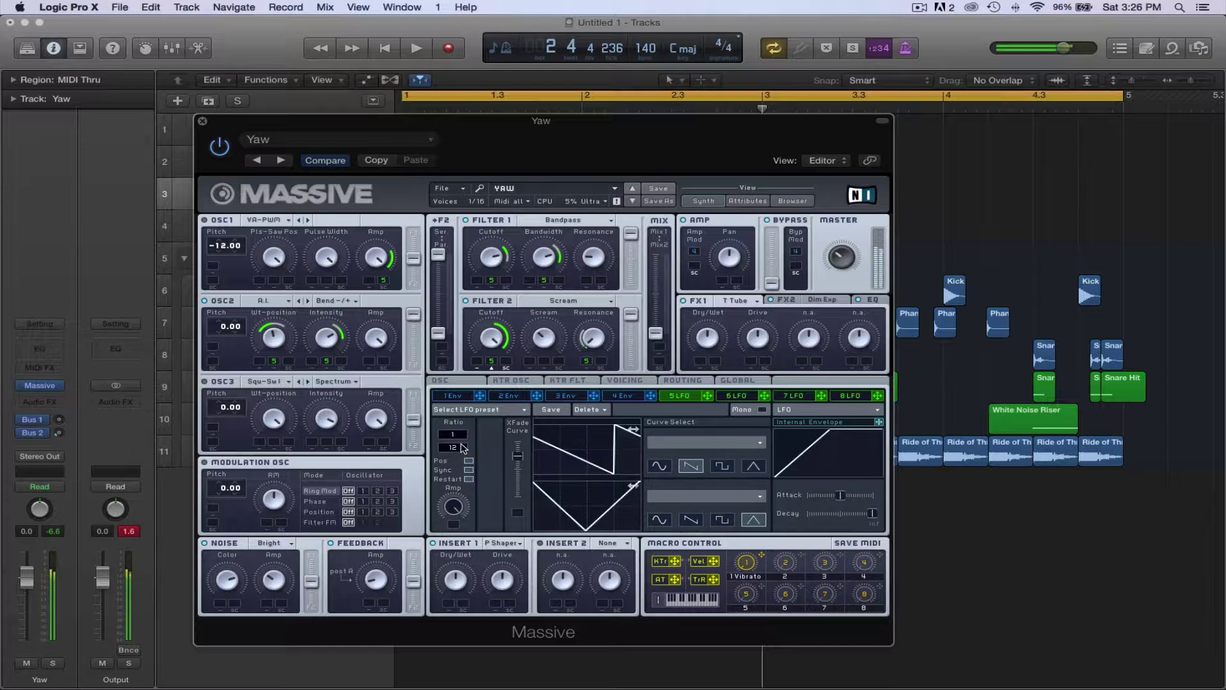
click(202, 122)
Play back the loop to audition the Yaw sound, and set its LFO 5 ratio to 1/4 in Massive
key(space)
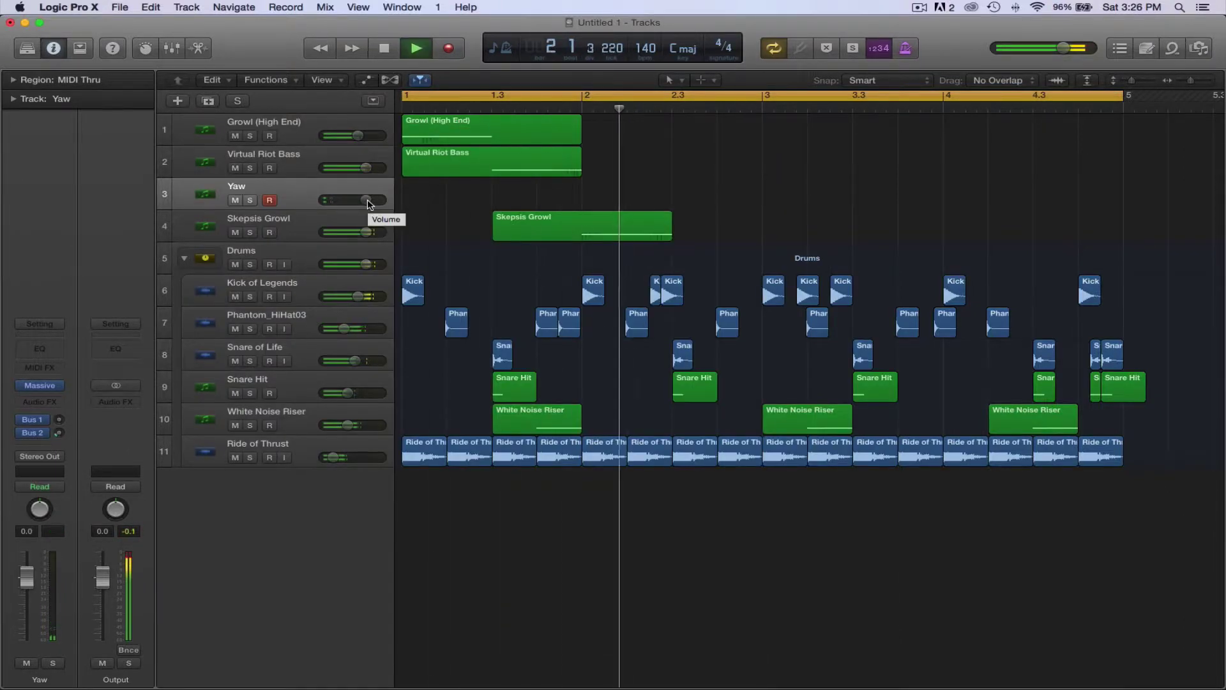
key(space)
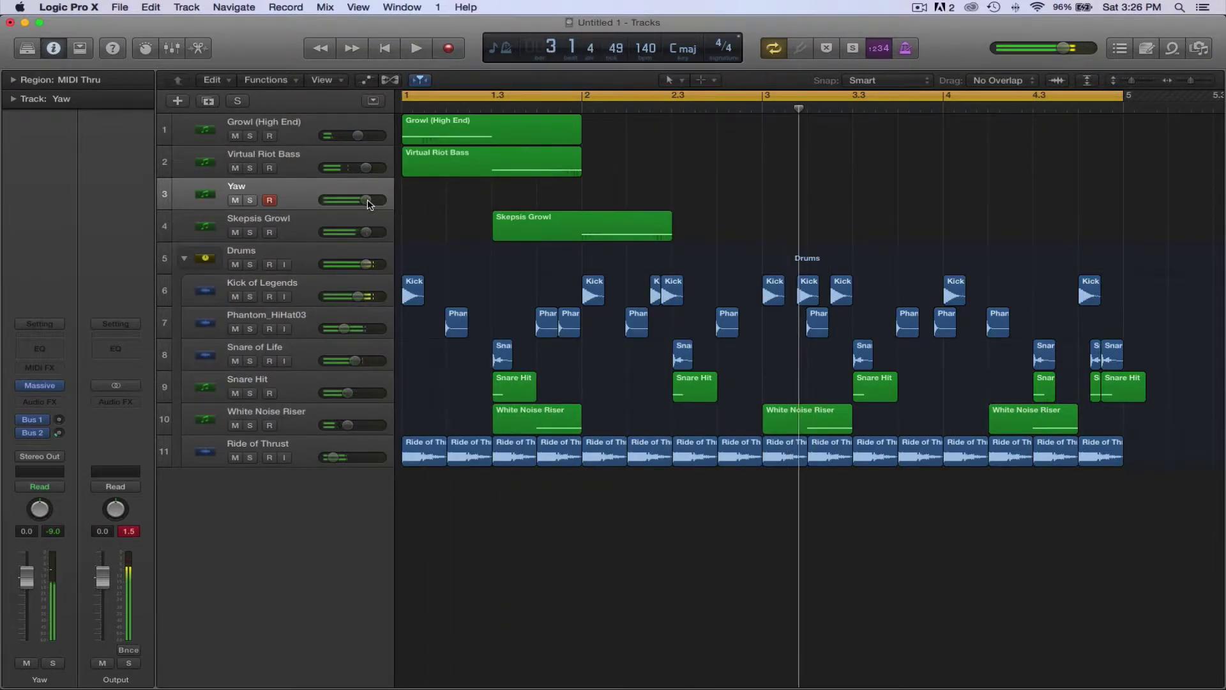
key(space)
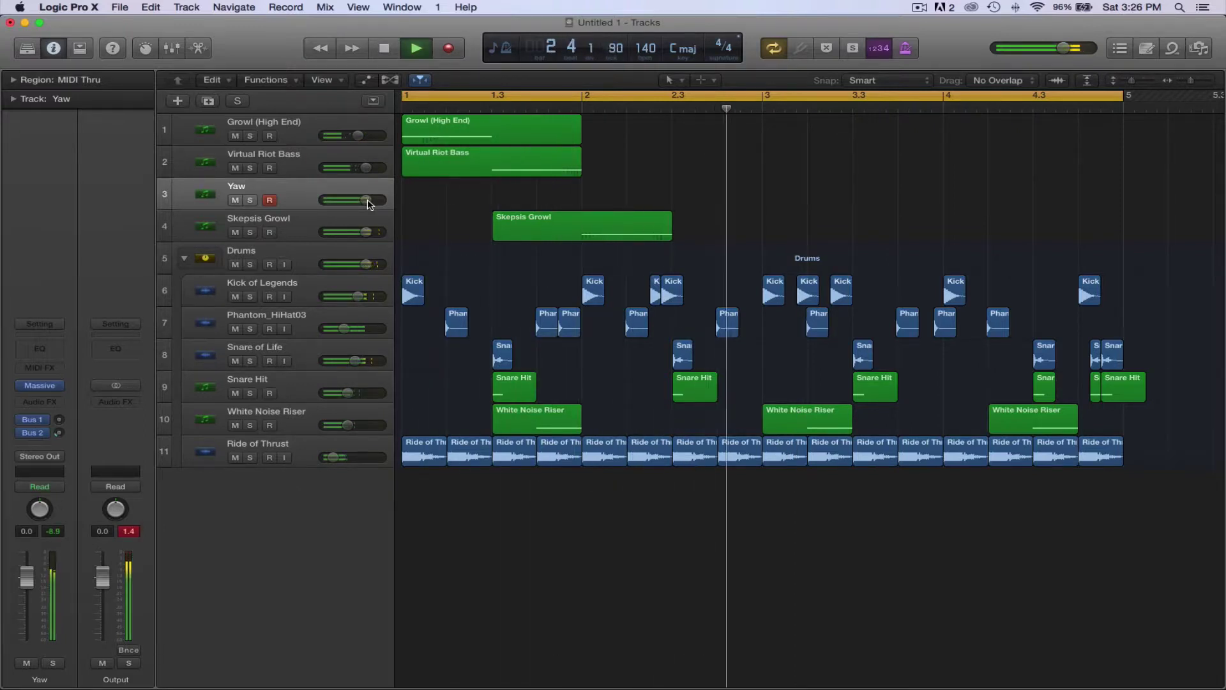
key(space)
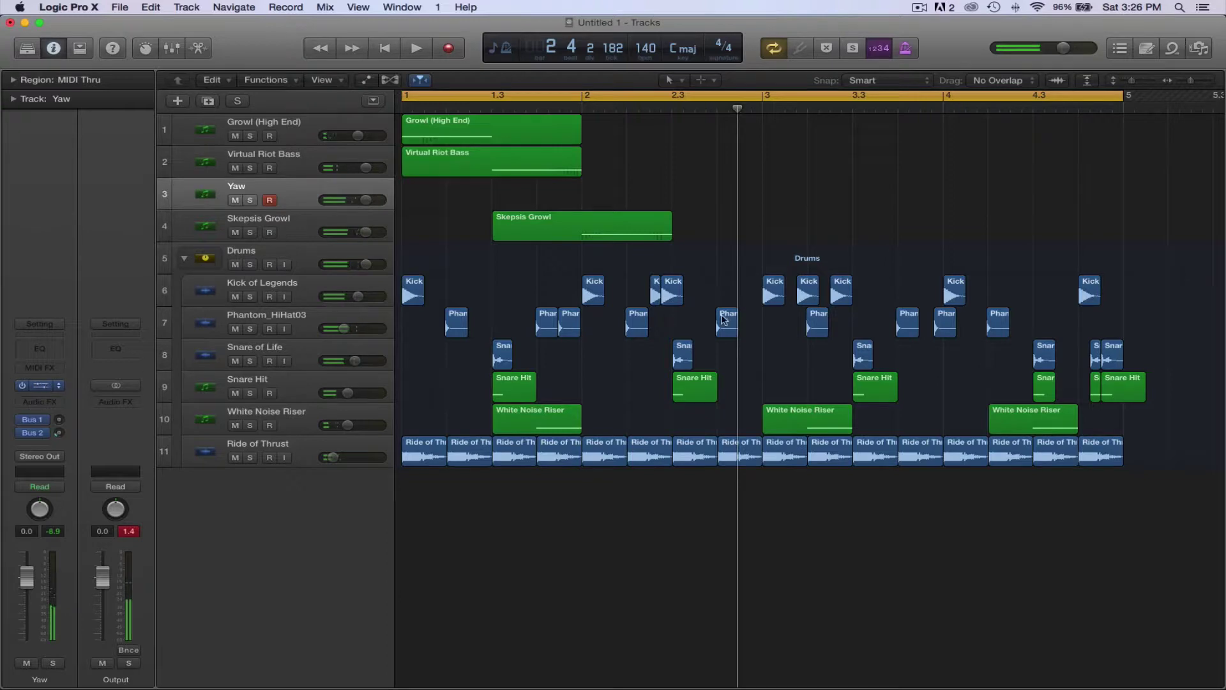
key(v)
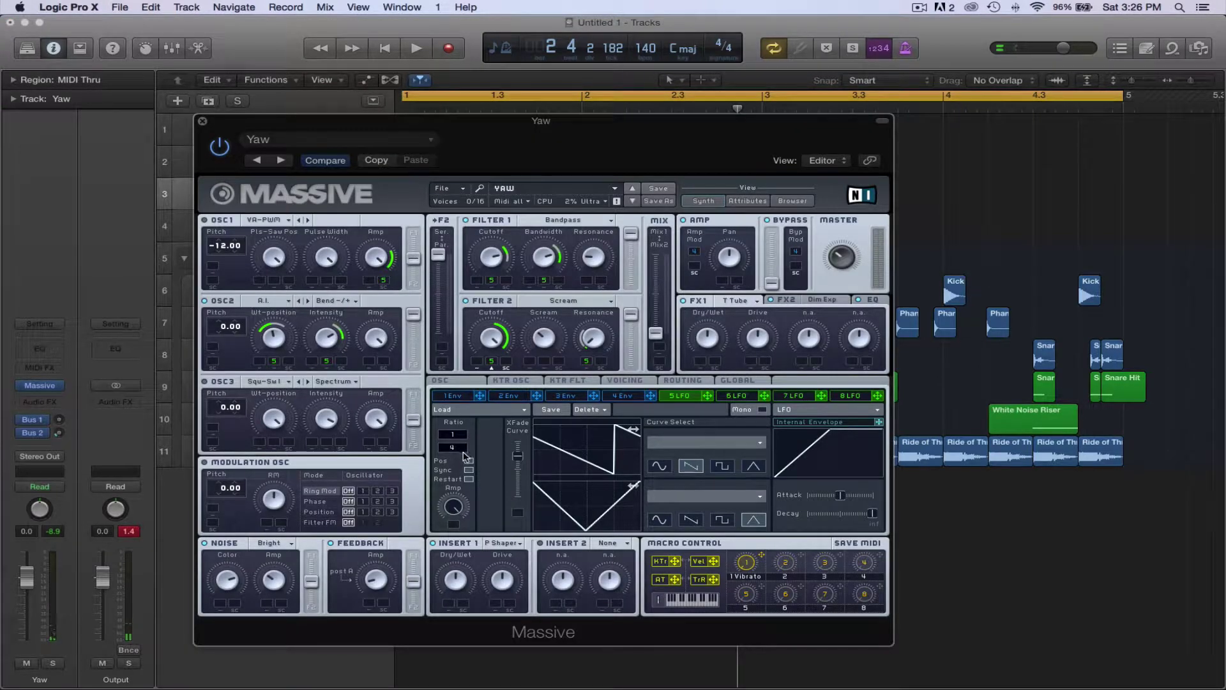
click(203, 122)
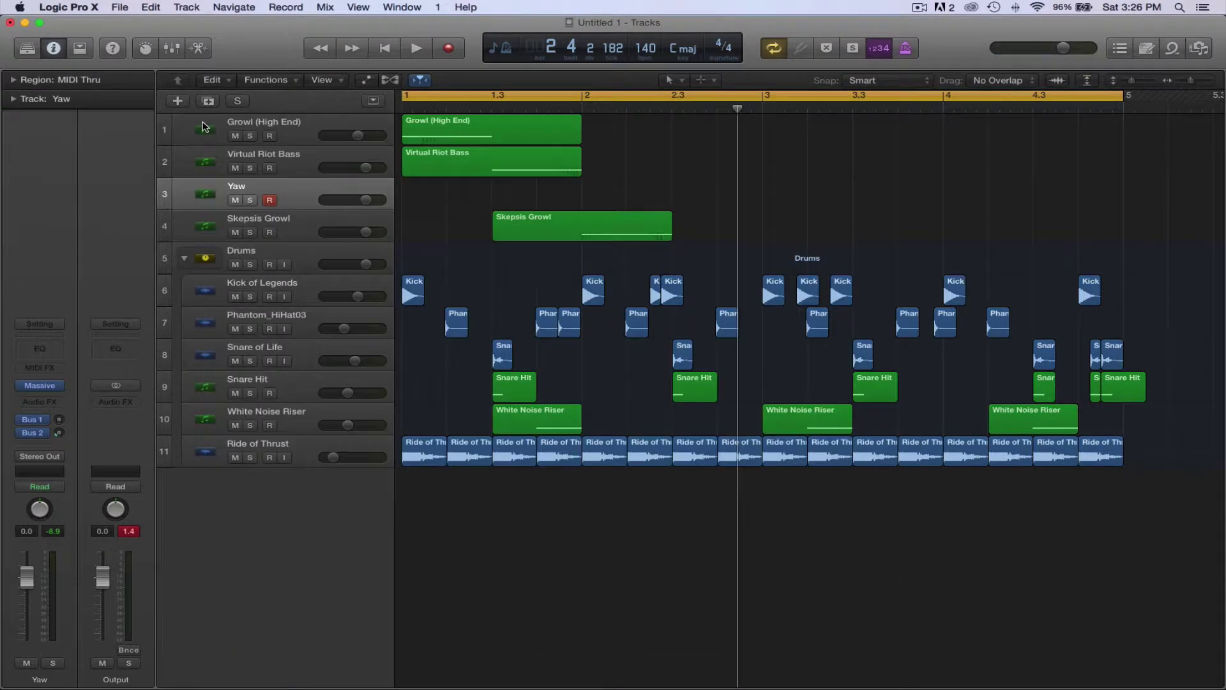
key(space)
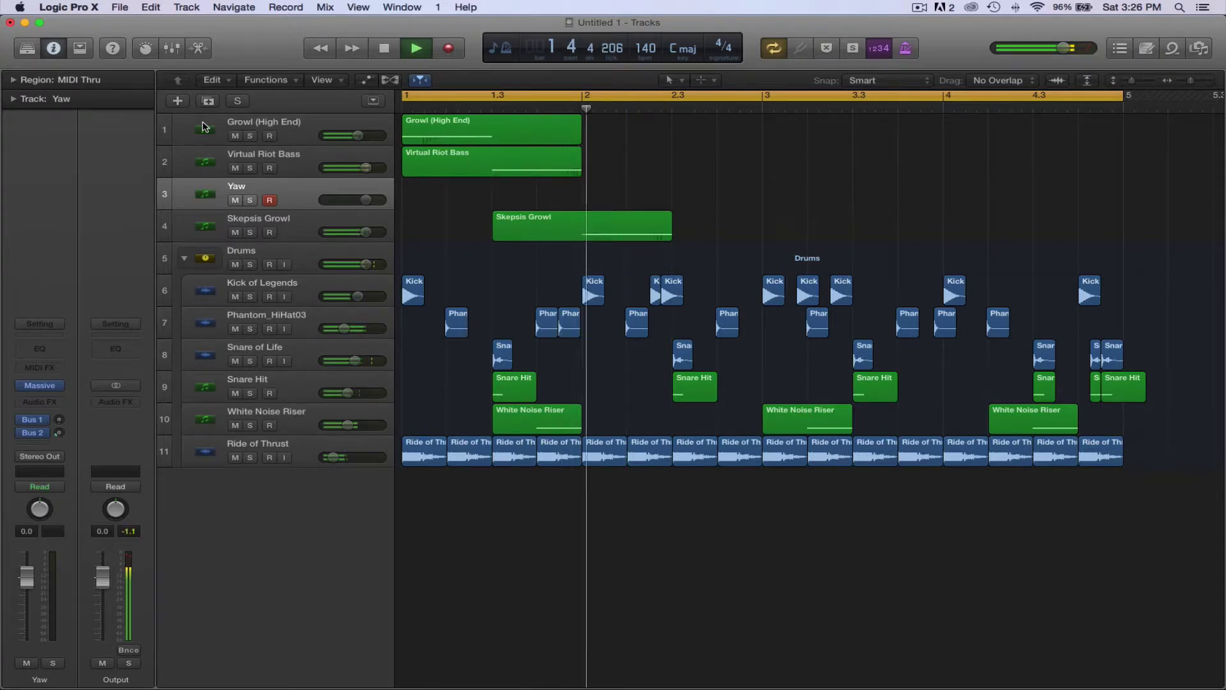
key(space)
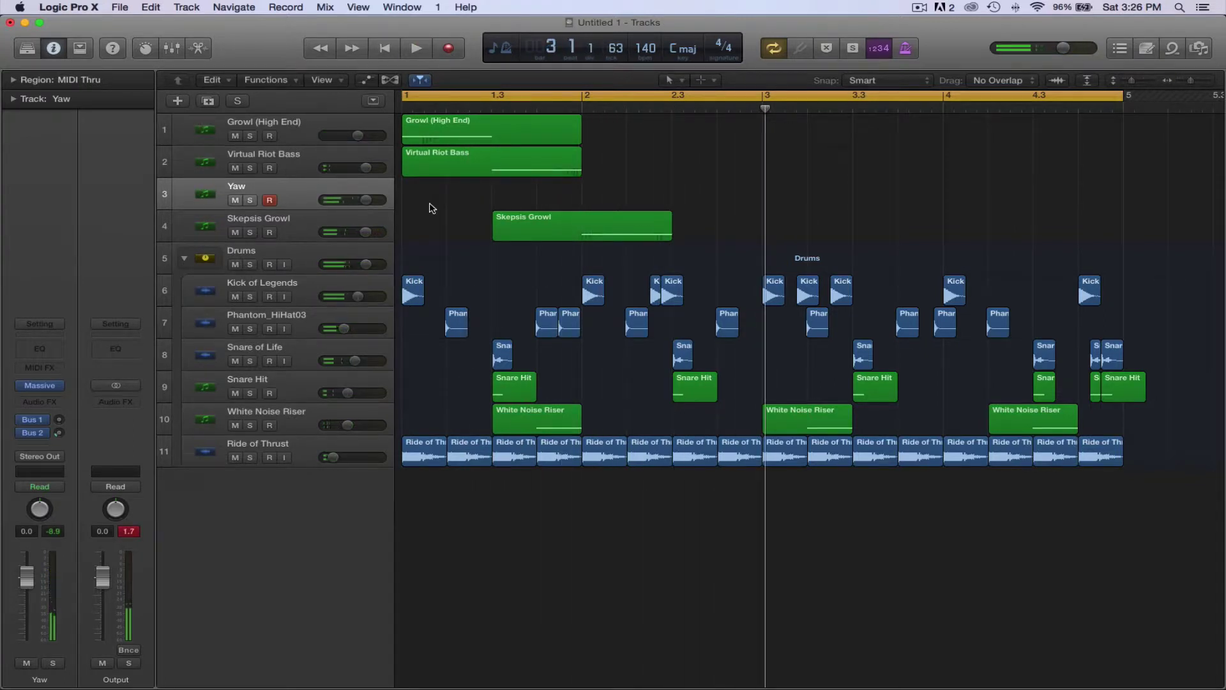
Create an empty MIDI region on the Yaw track and trim it to span 2.3 to bar 3
right_click(678, 202)
click(697, 203)
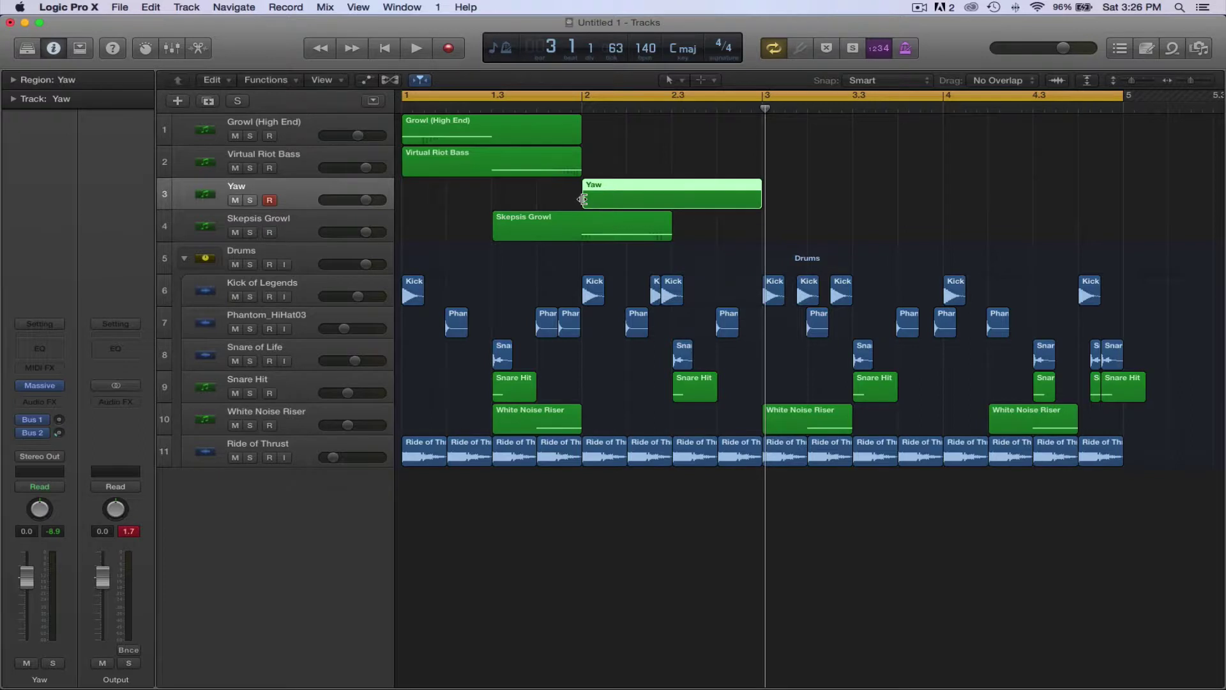
drag(652, 203, 673, 204)
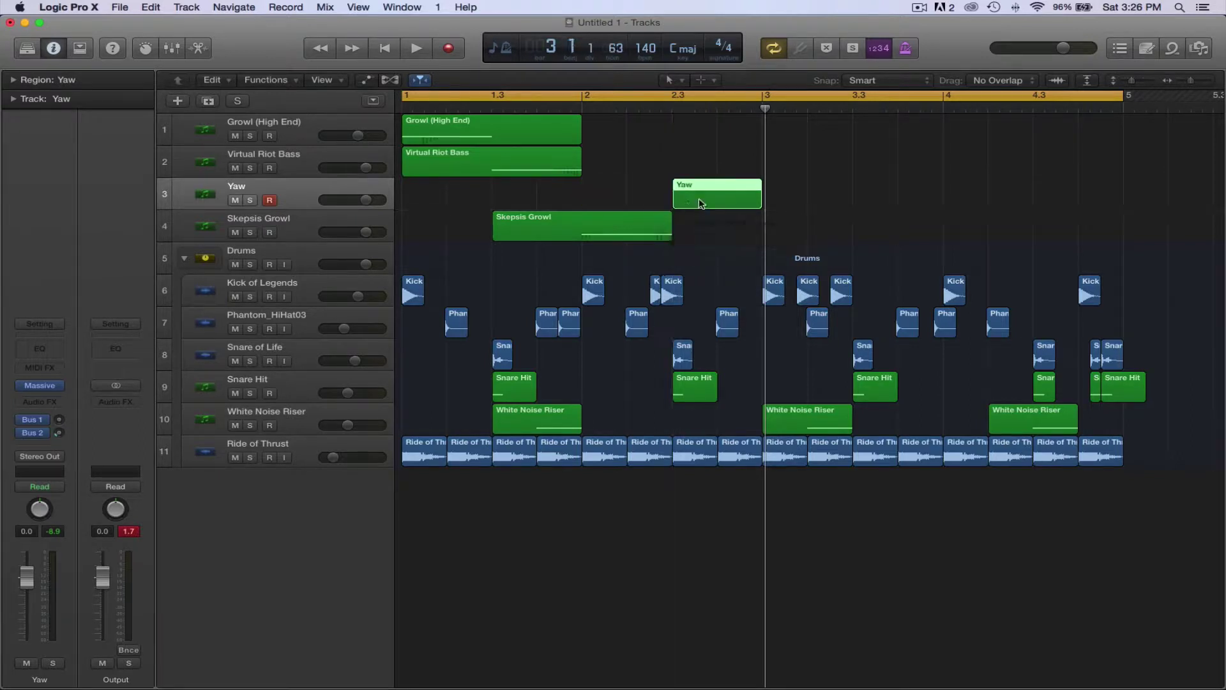
Add a G0 note at the start of the Yaw region, shorten it to about three sixteenths, and play back the loop
double_click(701, 202)
scroll(350, 409, down, 8)
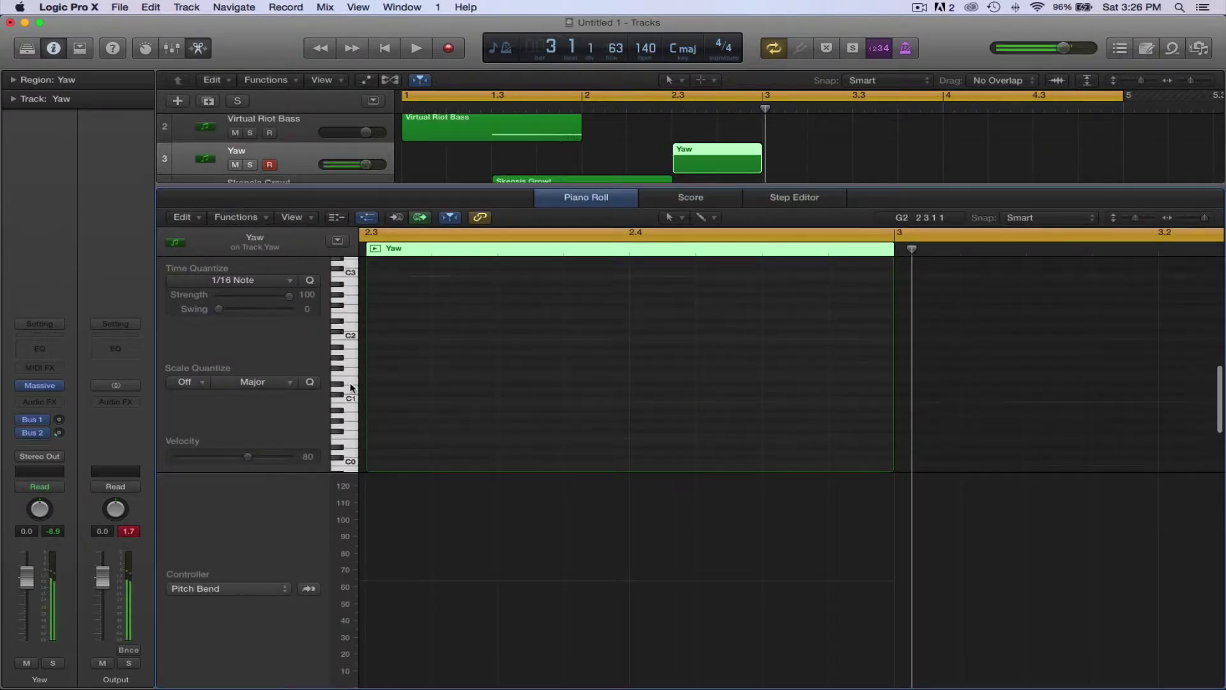
scroll(358, 412, up, 1)
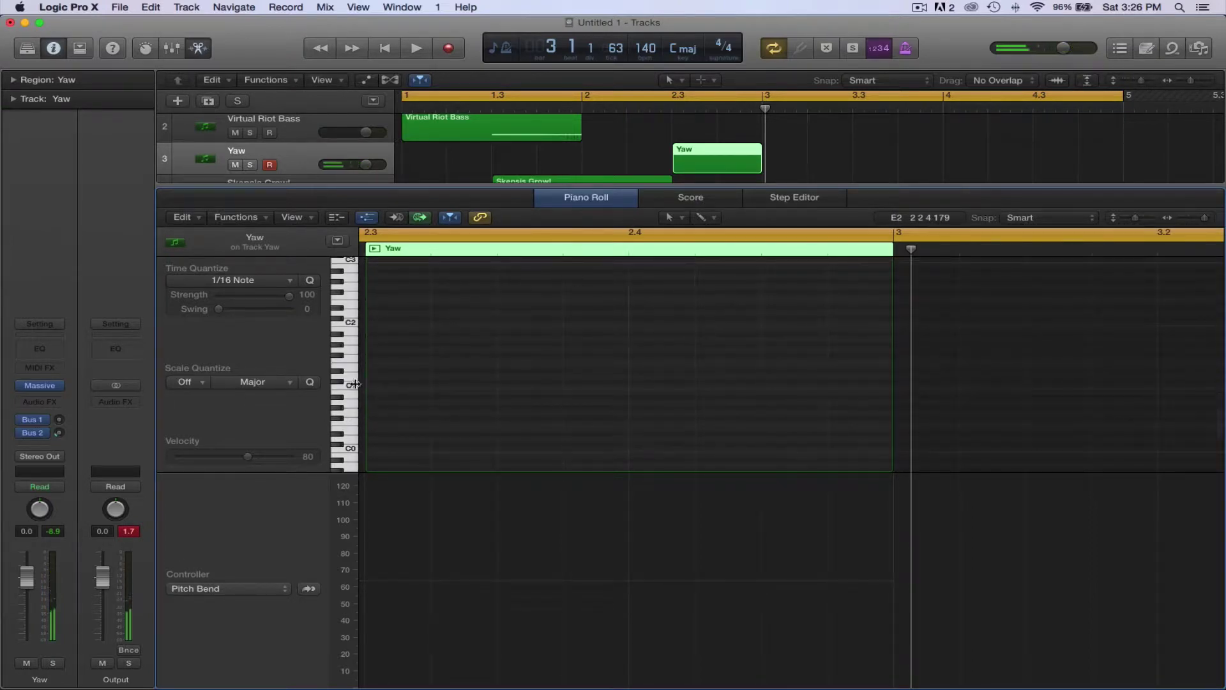
click(371, 413)
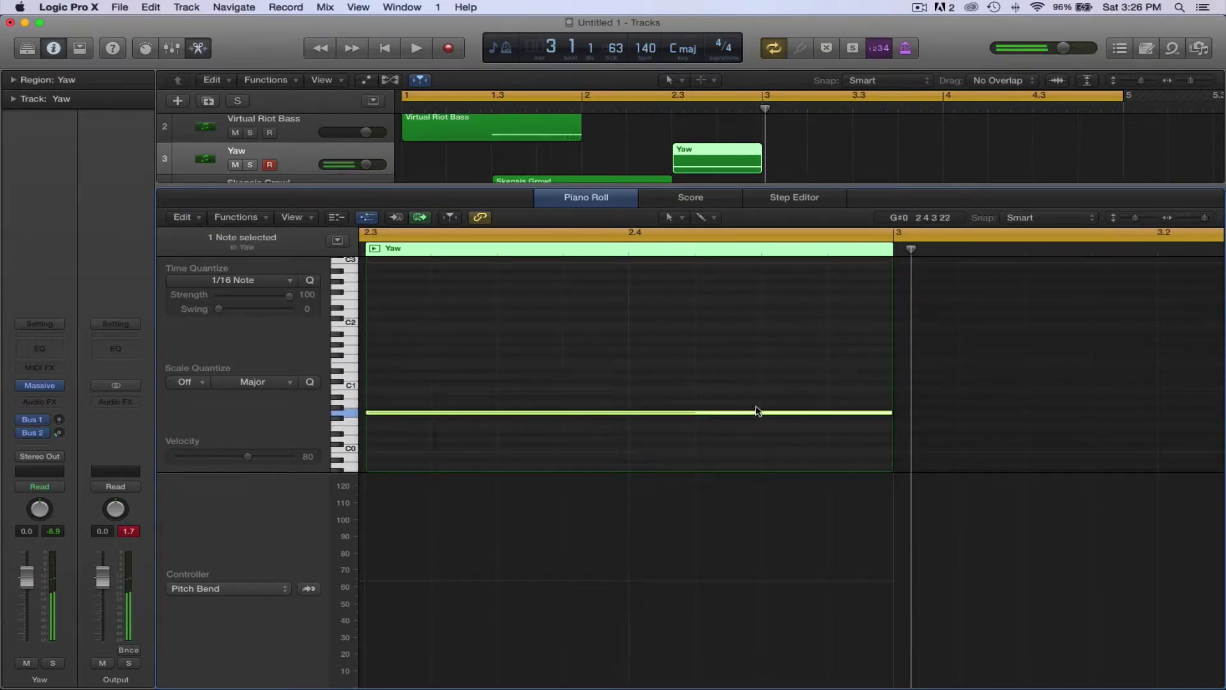
drag(893, 413, 556, 419)
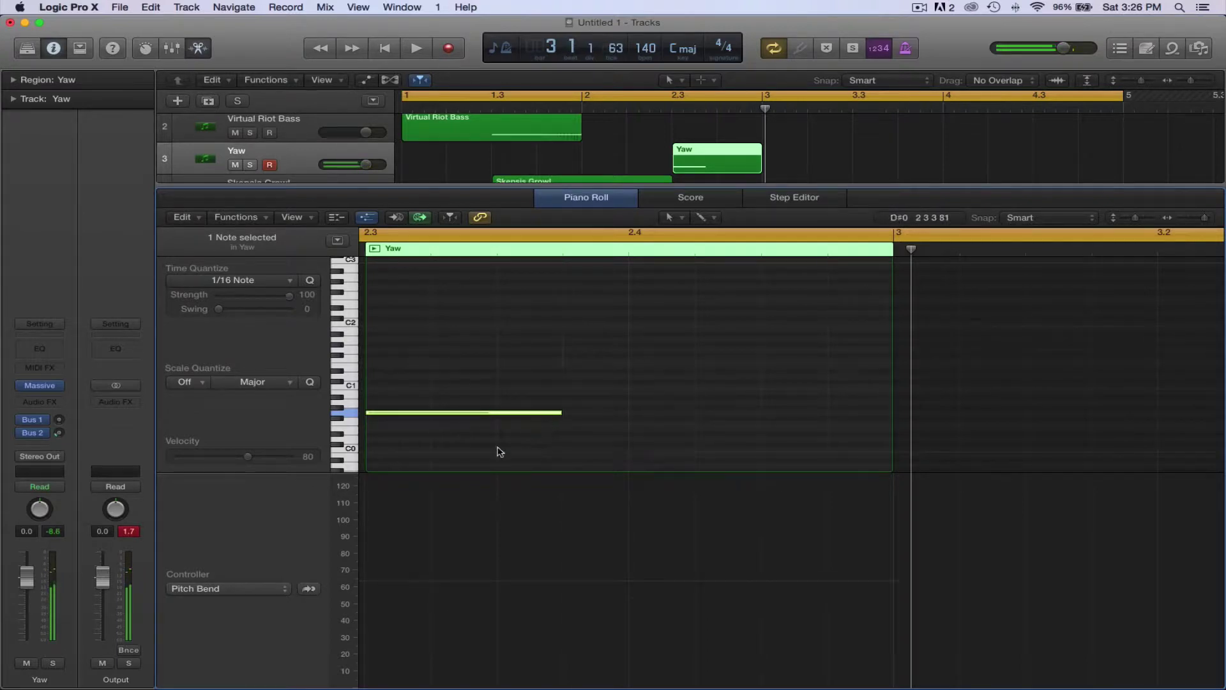
key(space)
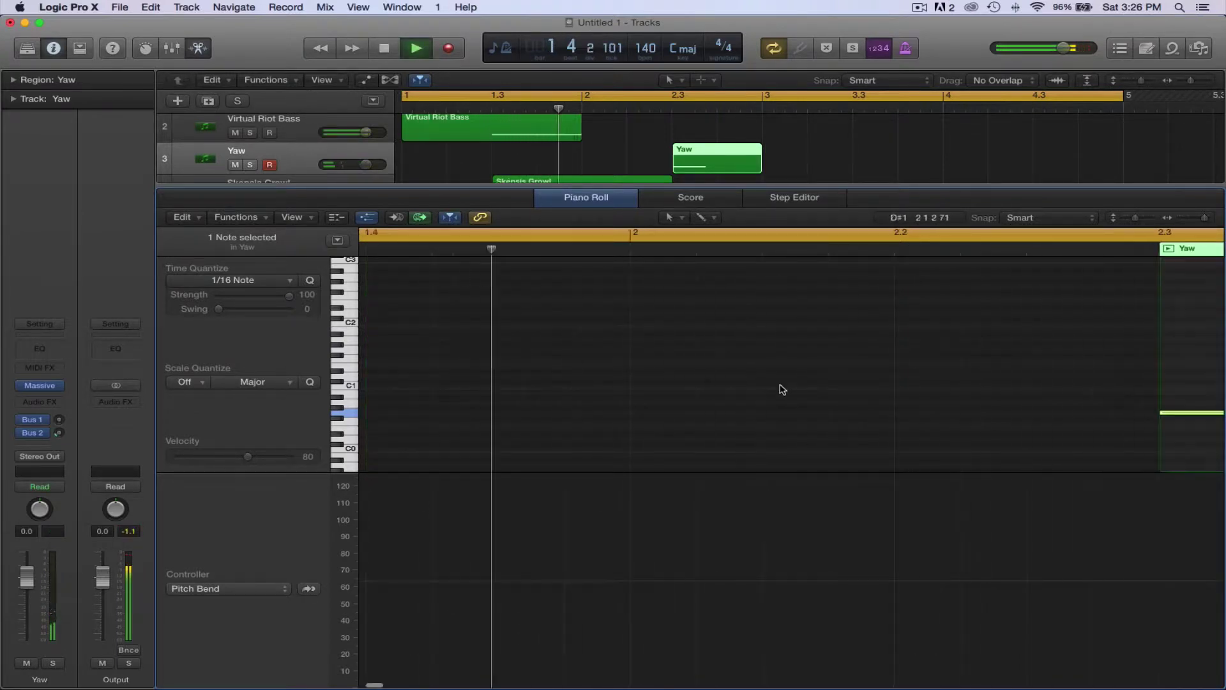
key(space)
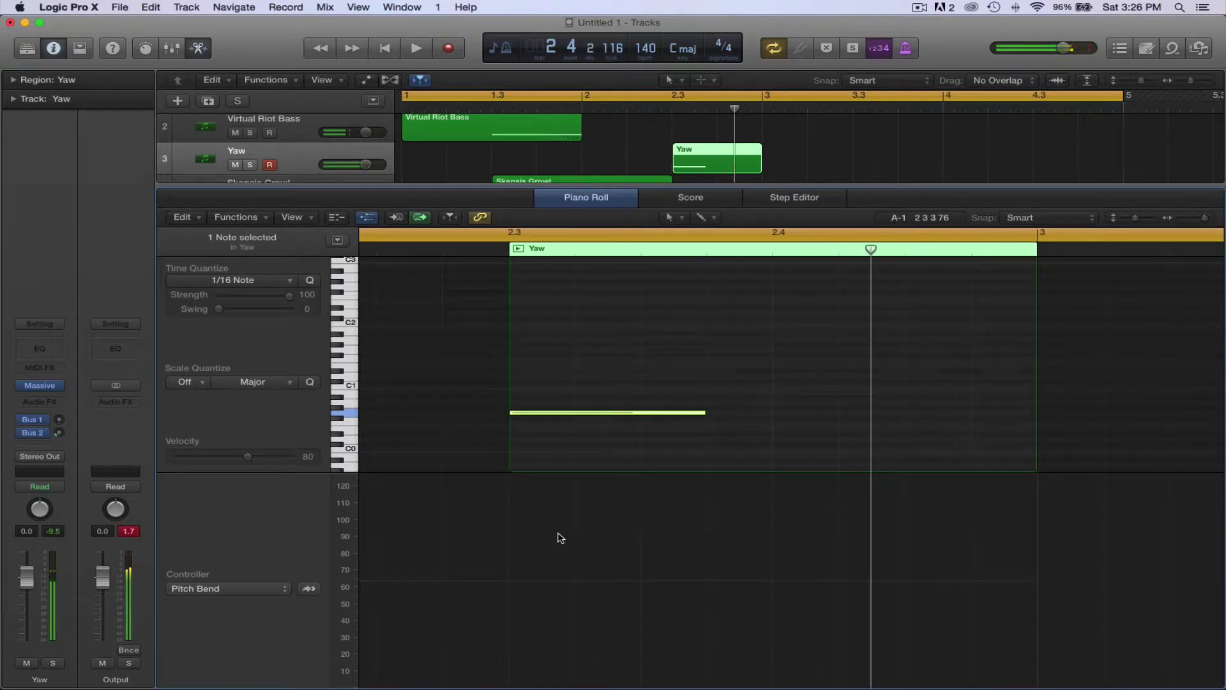
Draw a pitch bend in the Yaw region falling from 62 at 2.3 to 0 half a beat on, and audition it from the start
click(511, 478)
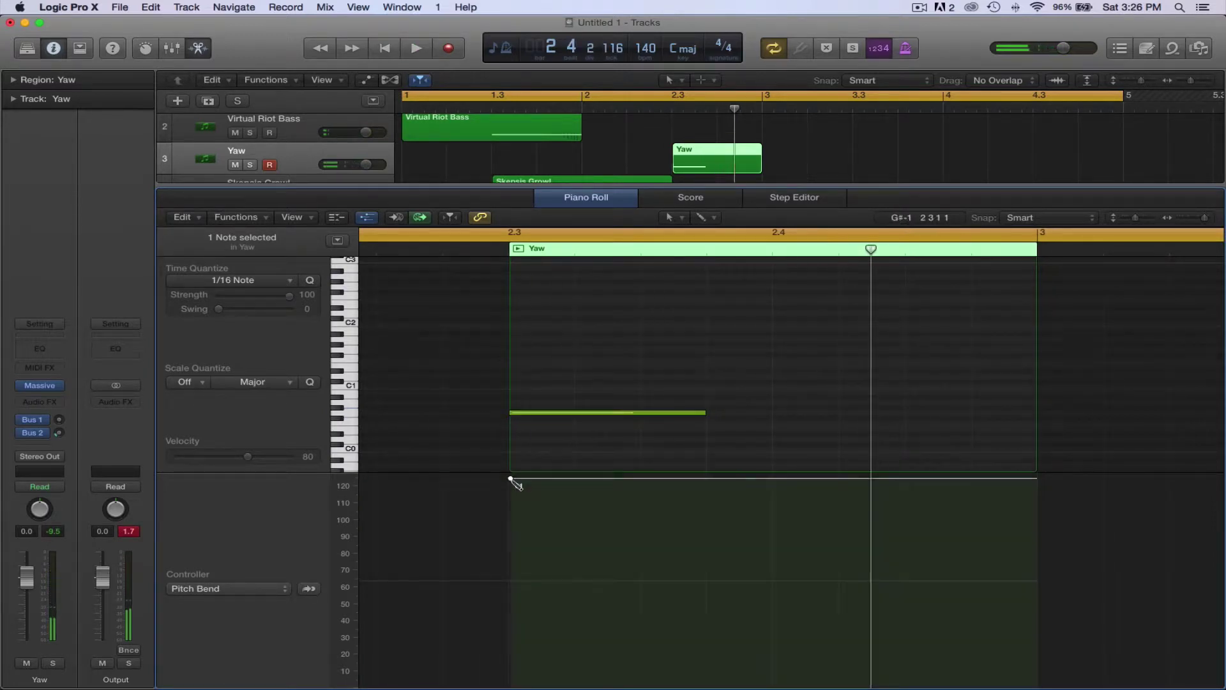
drag(511, 478, 511, 477)
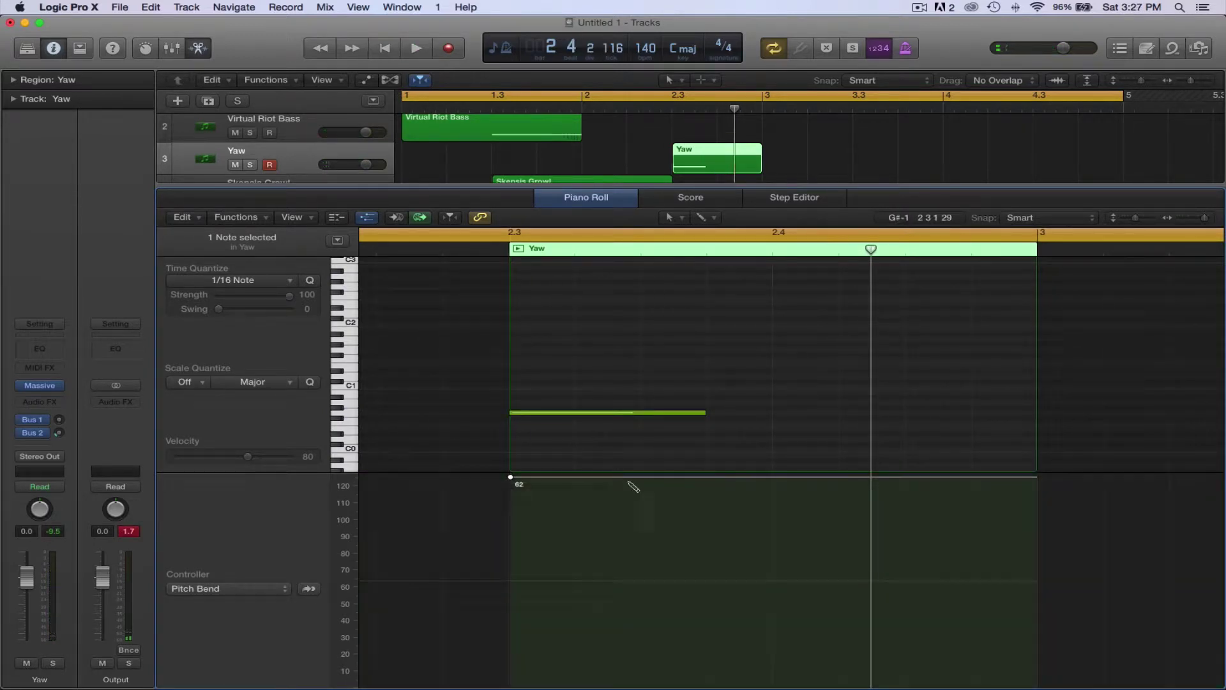
click(639, 479)
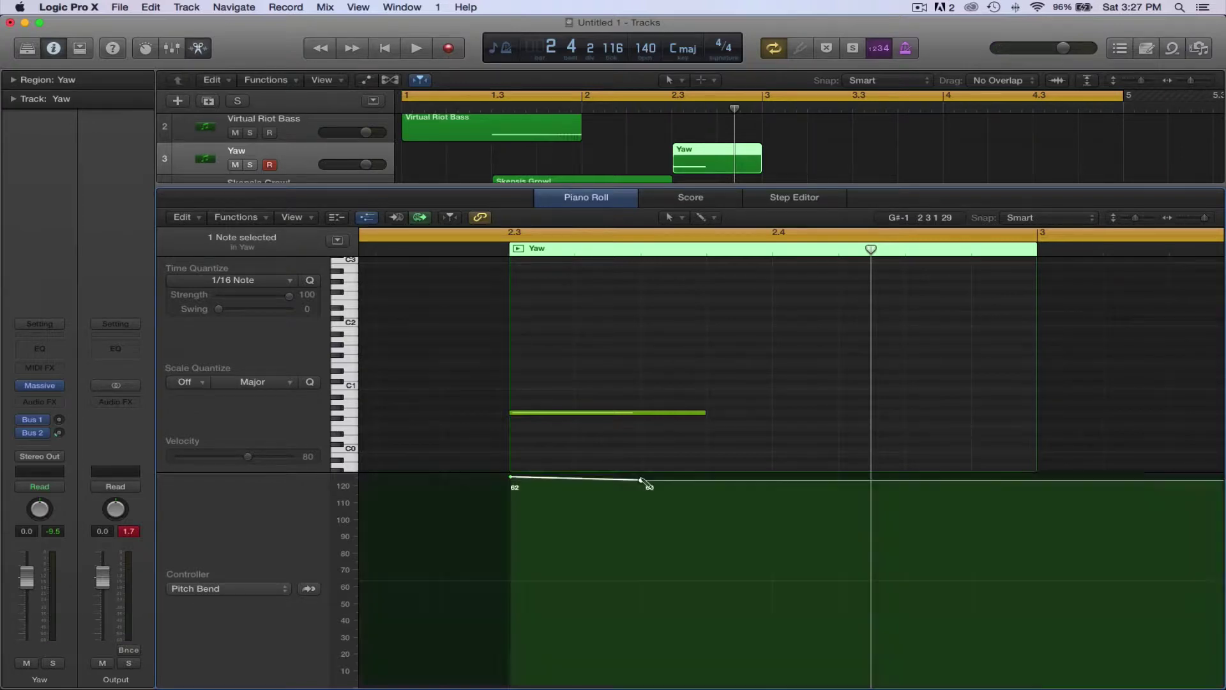
drag(641, 481, 642, 583)
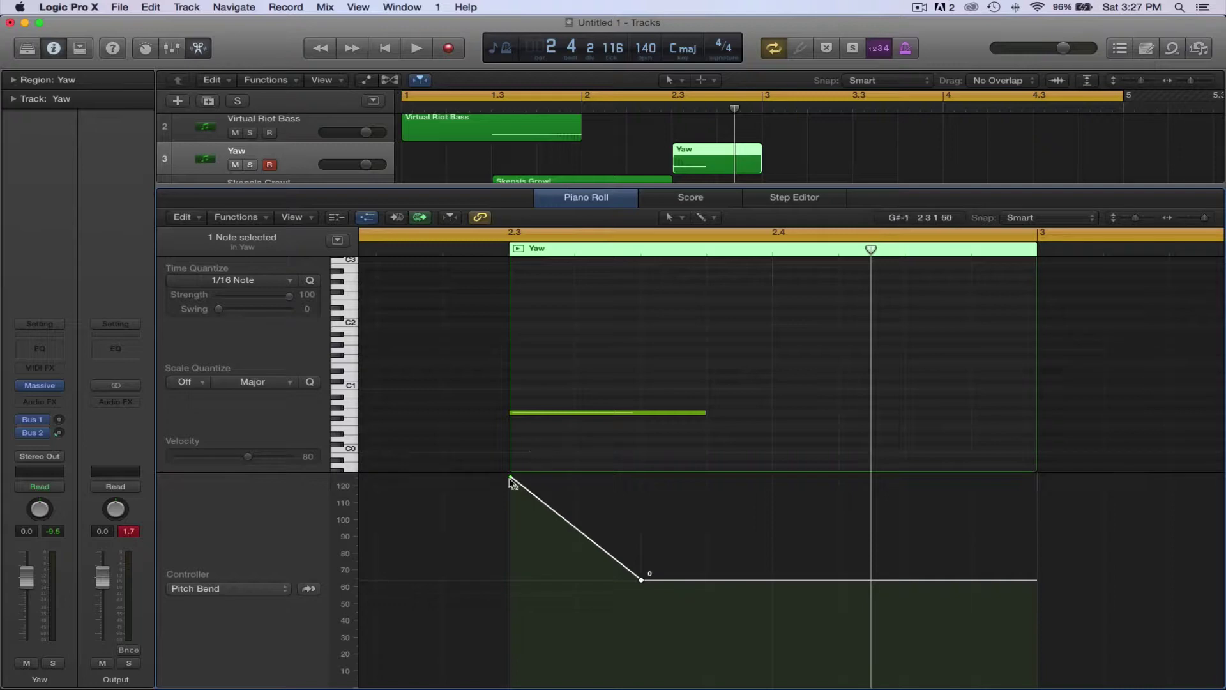
click(511, 478)
key(Return)
key(space)
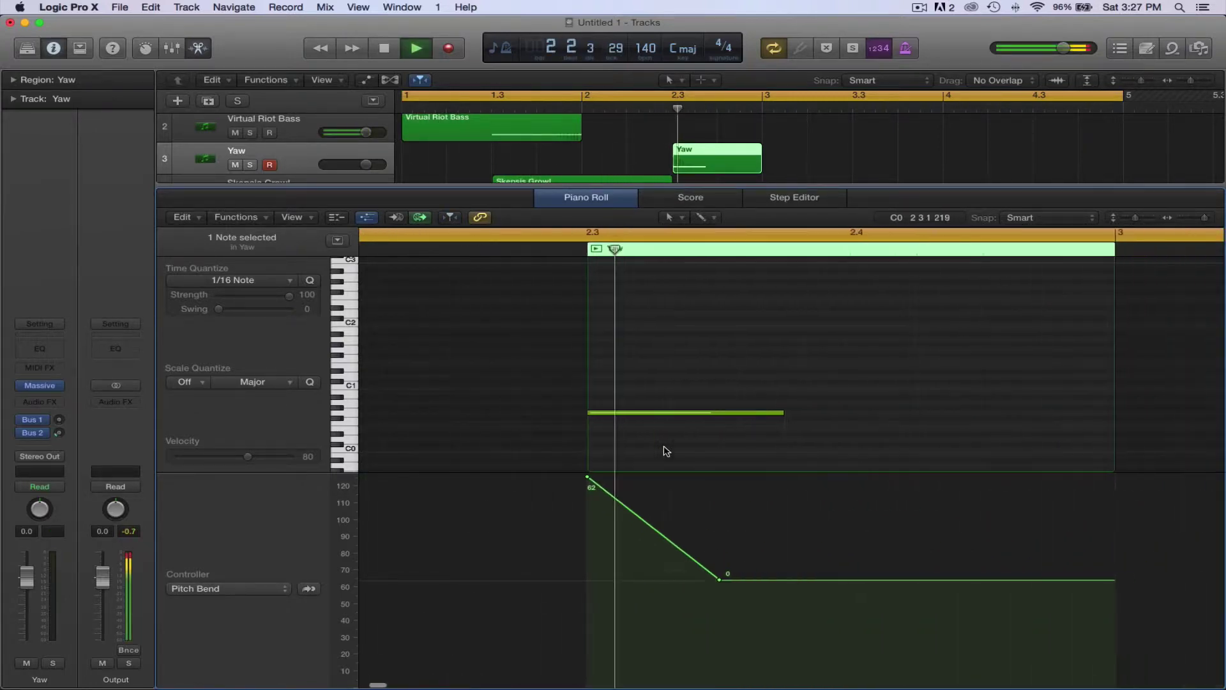
key(space)
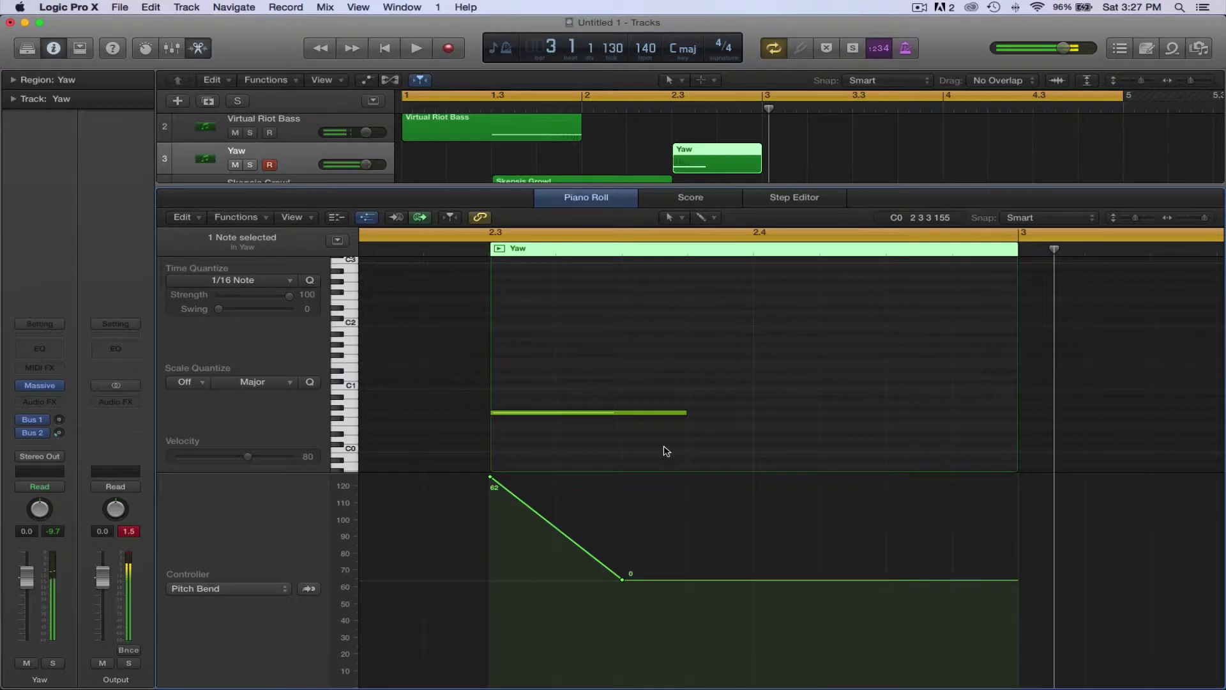
Play the loop from the start with the editor closed, adjust the Yaw sound's LFO 5 ratio in Massive, and close the plug-in
click(199, 49)
key(Return)
key(space)
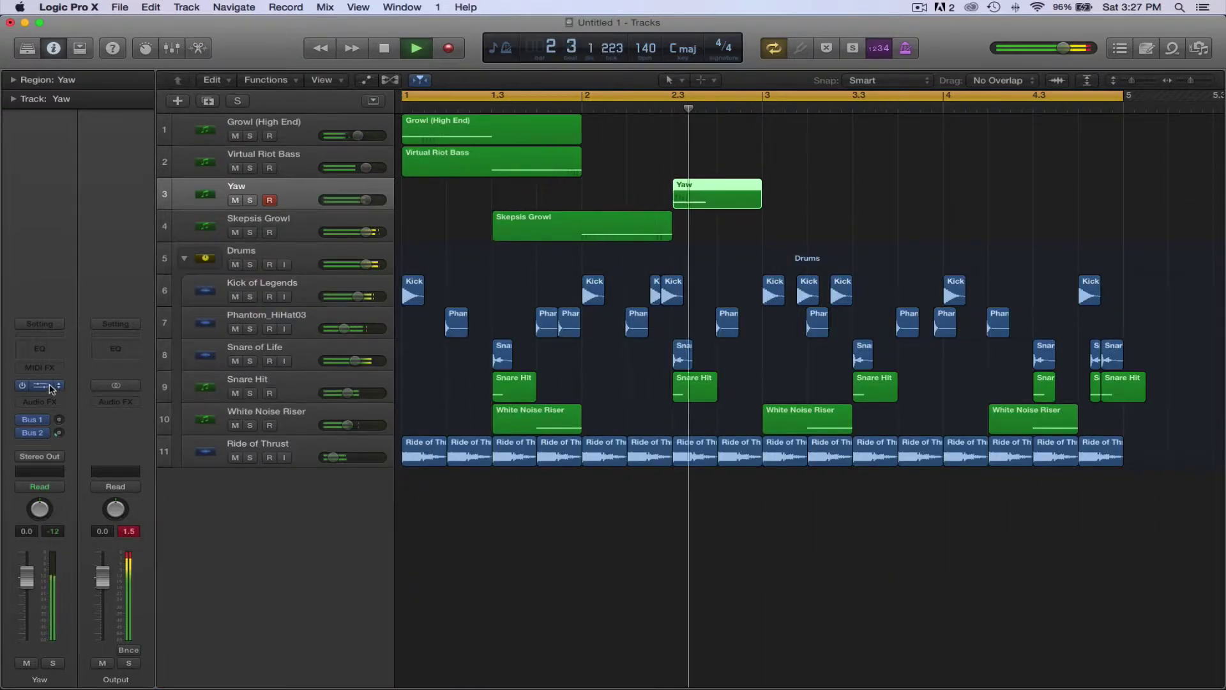
key(v)
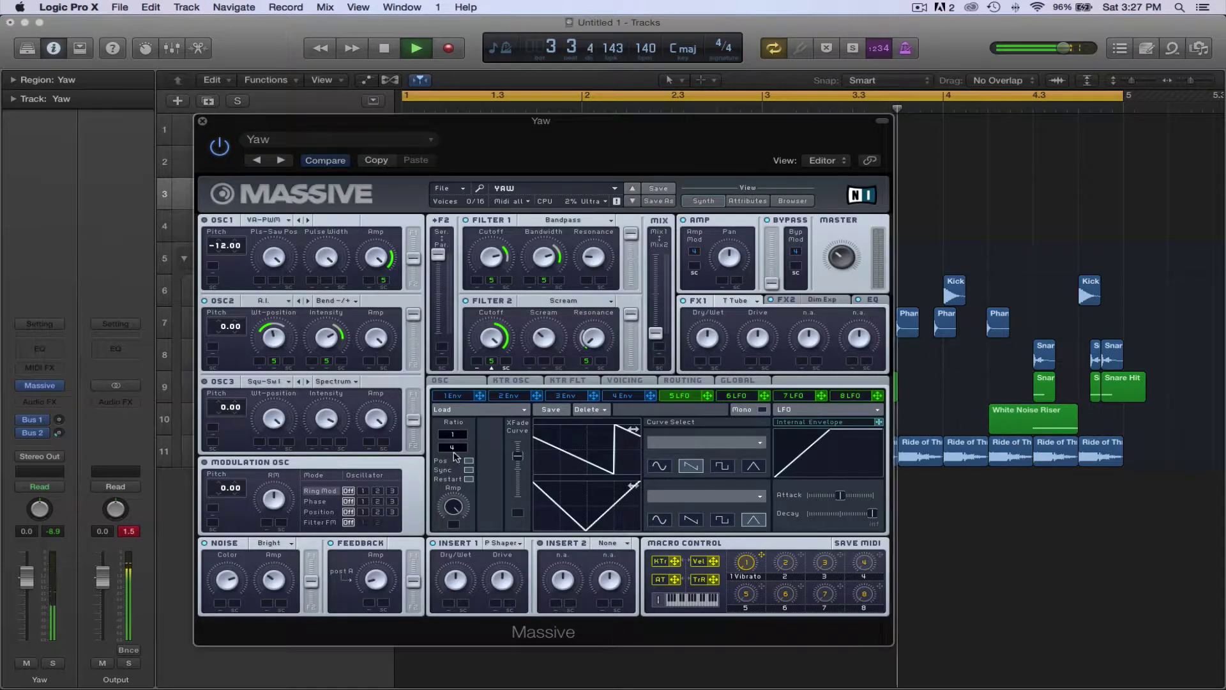
drag(458, 450, 458, 463)
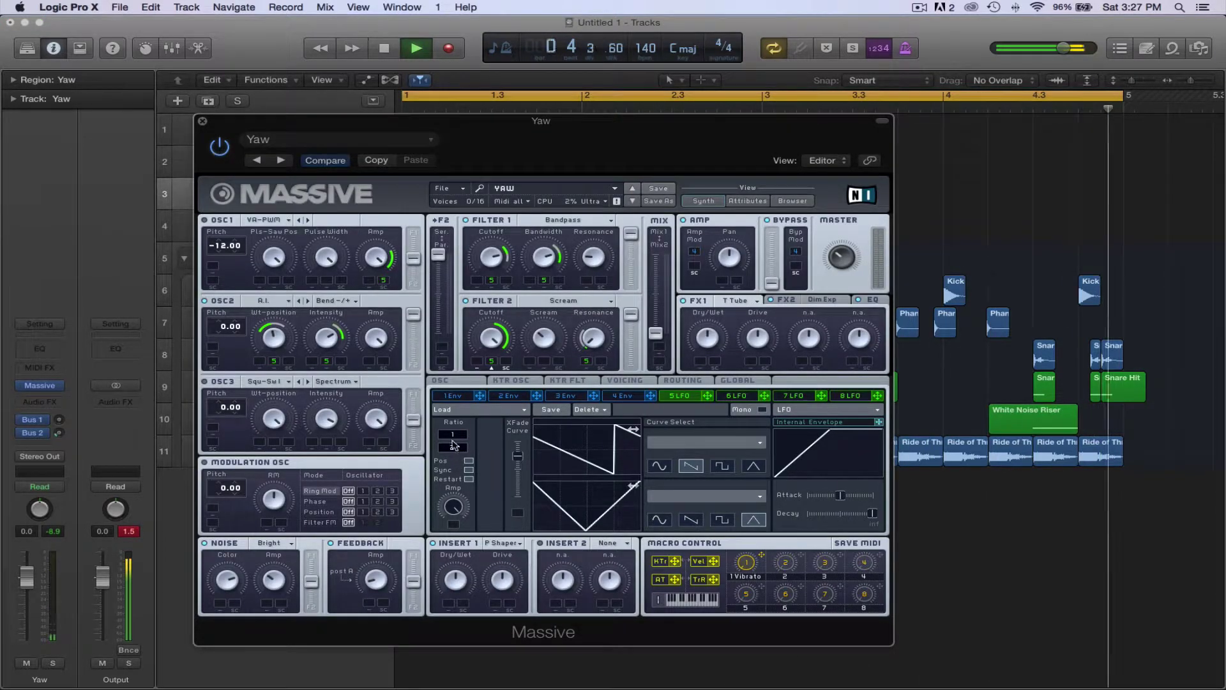
click(203, 121)
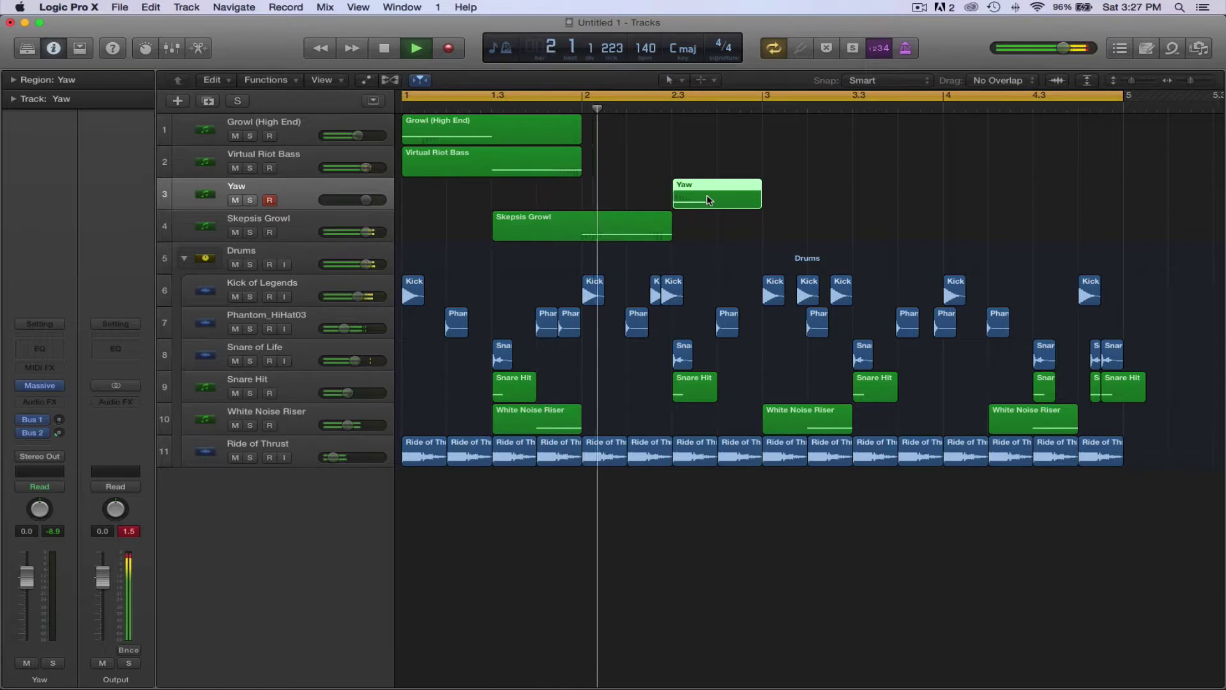
Lengthen the Yaw region's note to end at 2.4.2, play back the loop, and close the Piano Roll
key(p)
key(space)
drag(686, 413, 818, 413)
key(space)
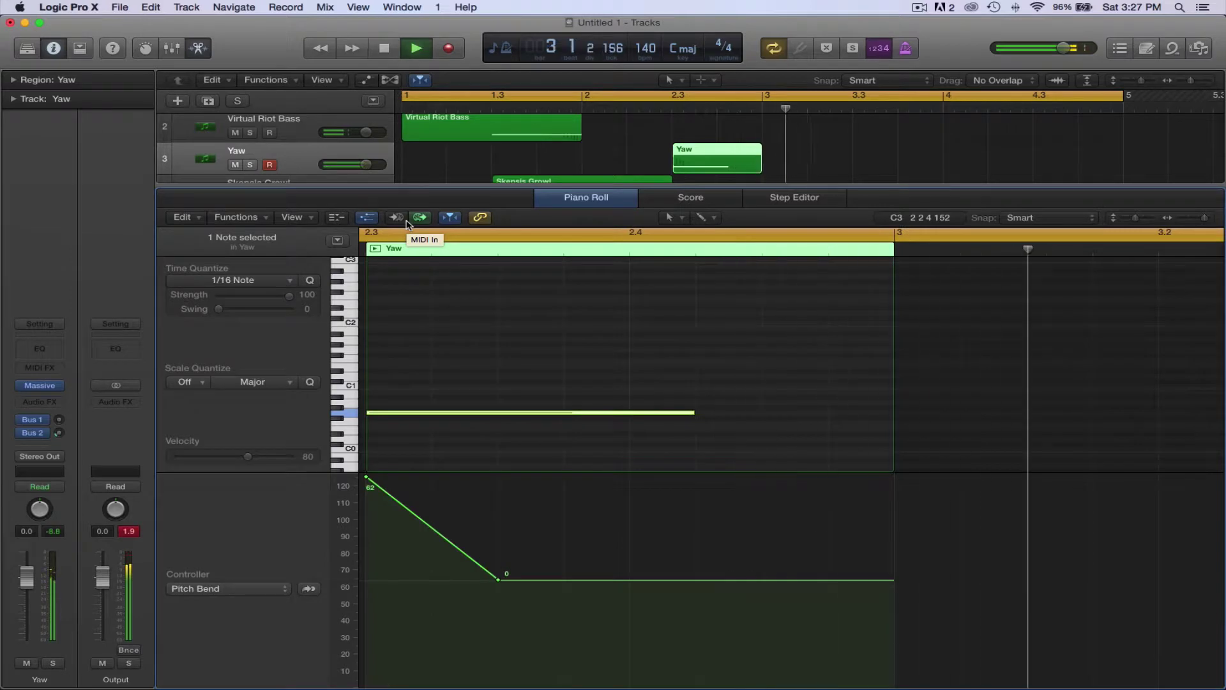
key(space)
key(e)
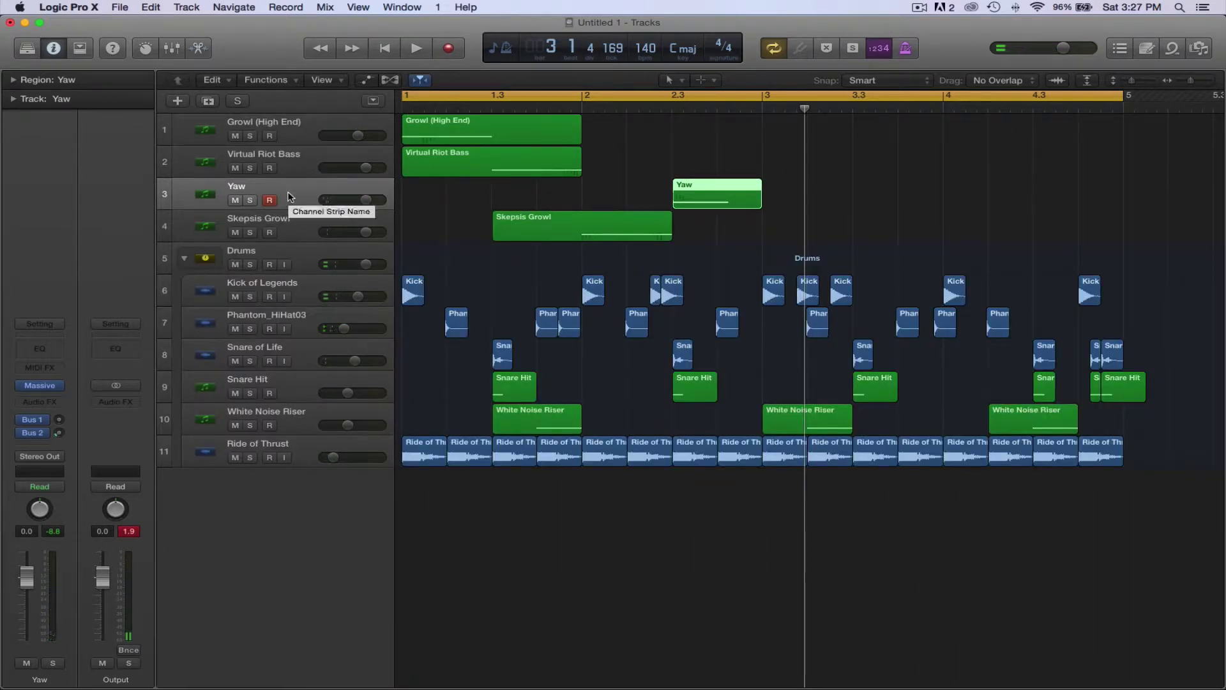
Duplicate the Yaw track with its region, and delete the starting pitch bend point of 62 in the copy
key(super+d)
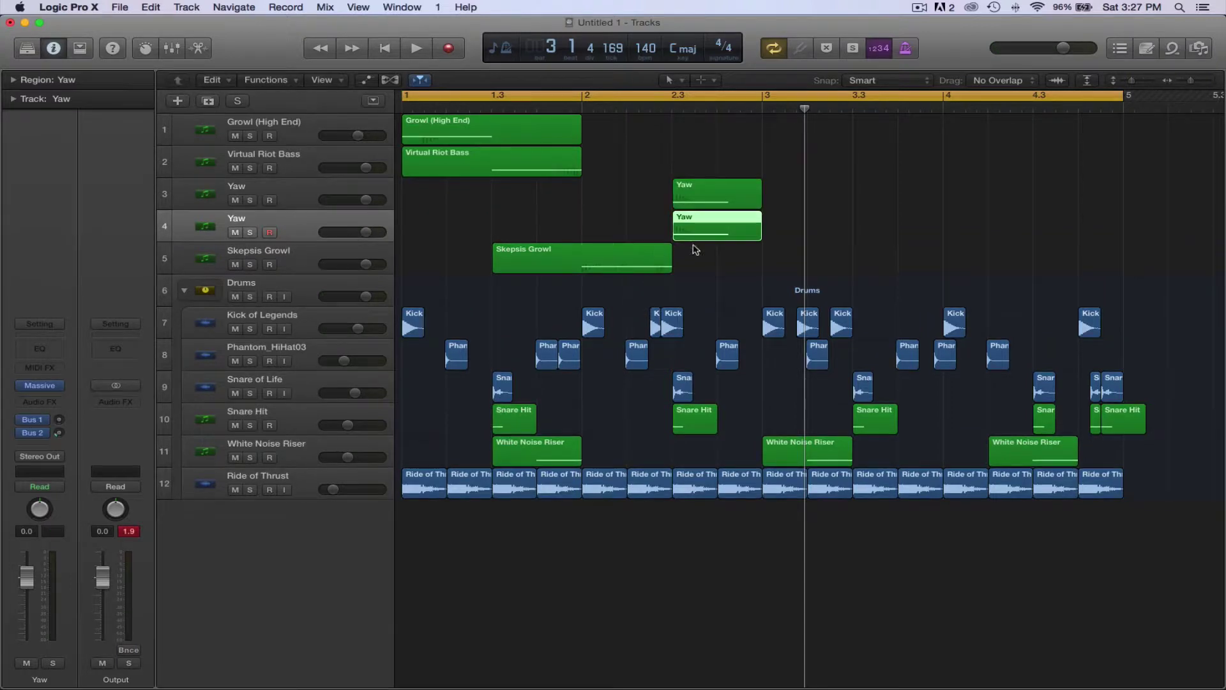
double_click(705, 231)
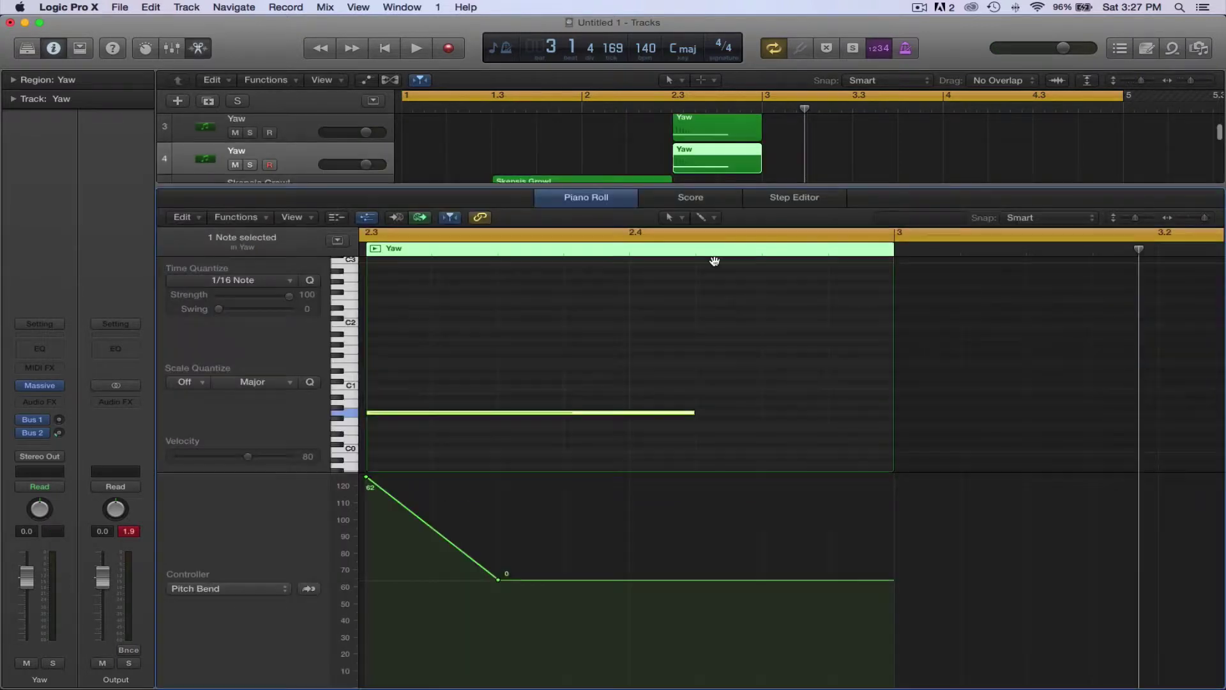
double_click(368, 484)
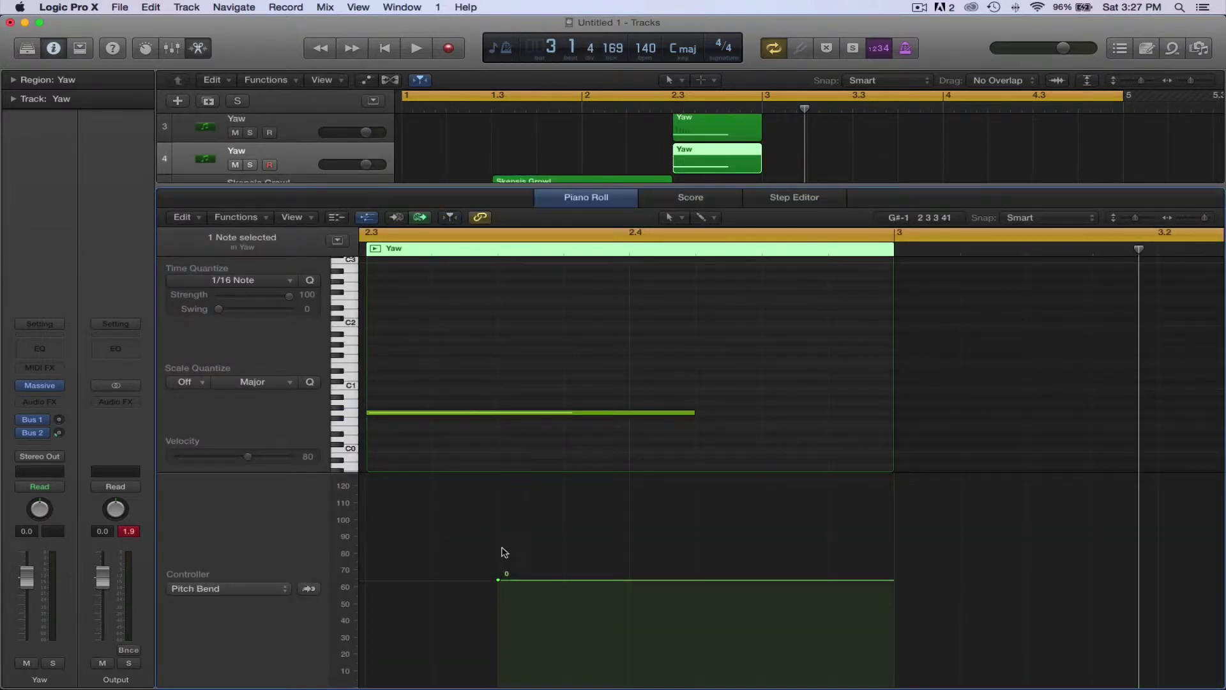
Replace the note in the copied Yaw region with a G0 note running from 2.4.2 to bar 3
click(370, 415)
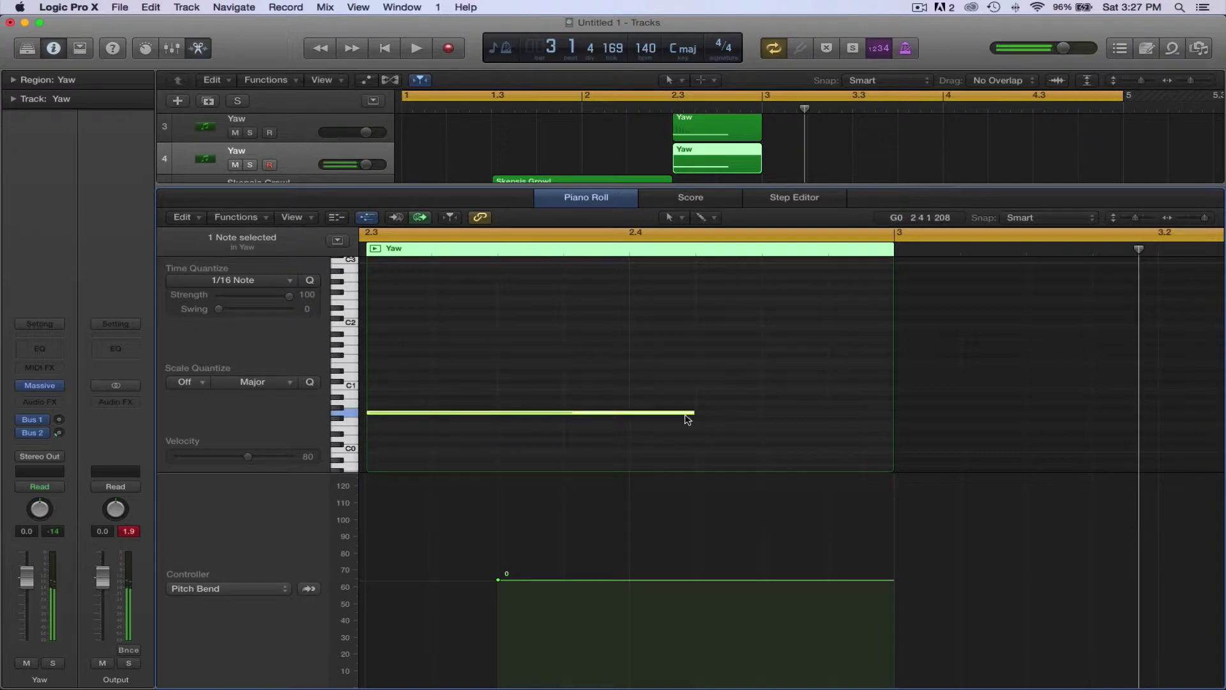
click(689, 413)
key(Delete)
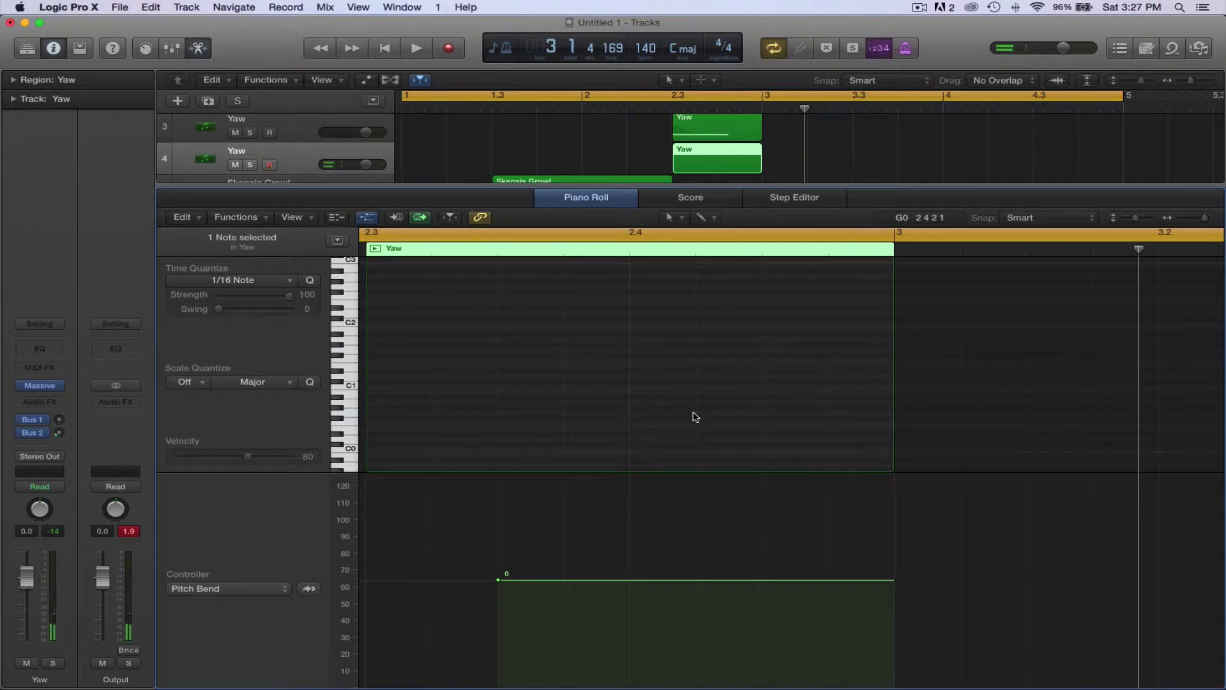
mouse_move(698, 412)
mouse_down()
mouse_move(1024, 414)
mouse_move(858, 429)
mouse_move(883, 430)
mouse_up()
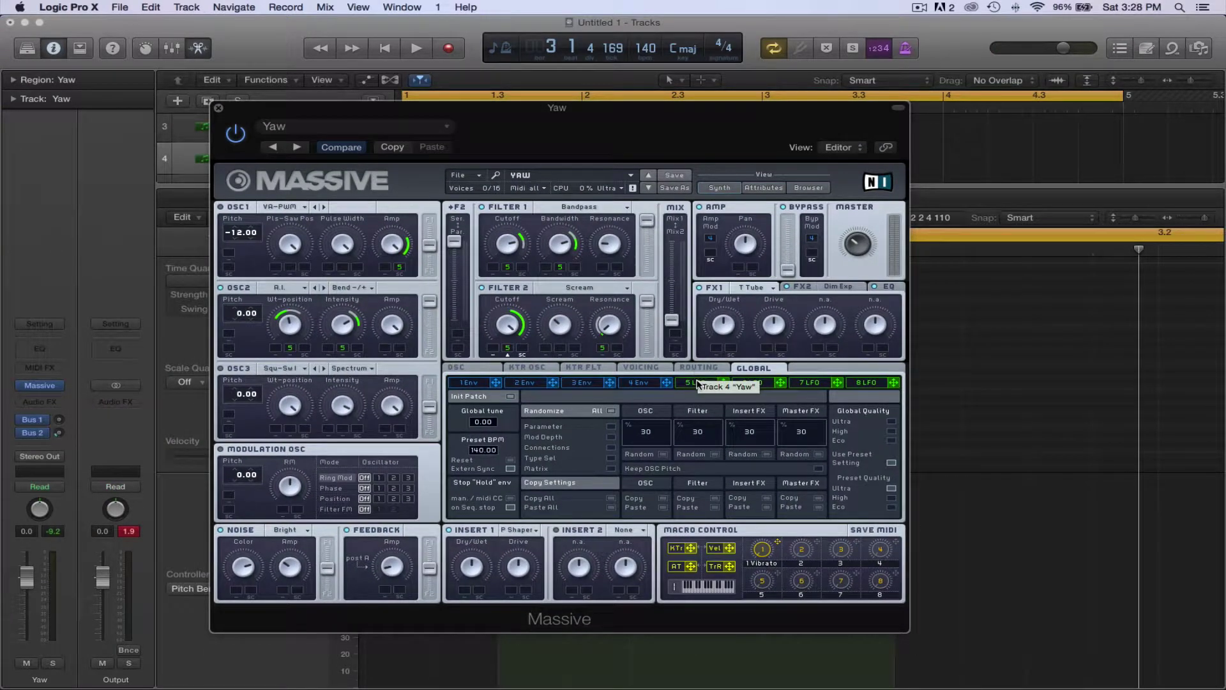
Check the LFO 5 settings of the second Yaw sound in Massive, close the plug-in, and play back the loop
click(695, 382)
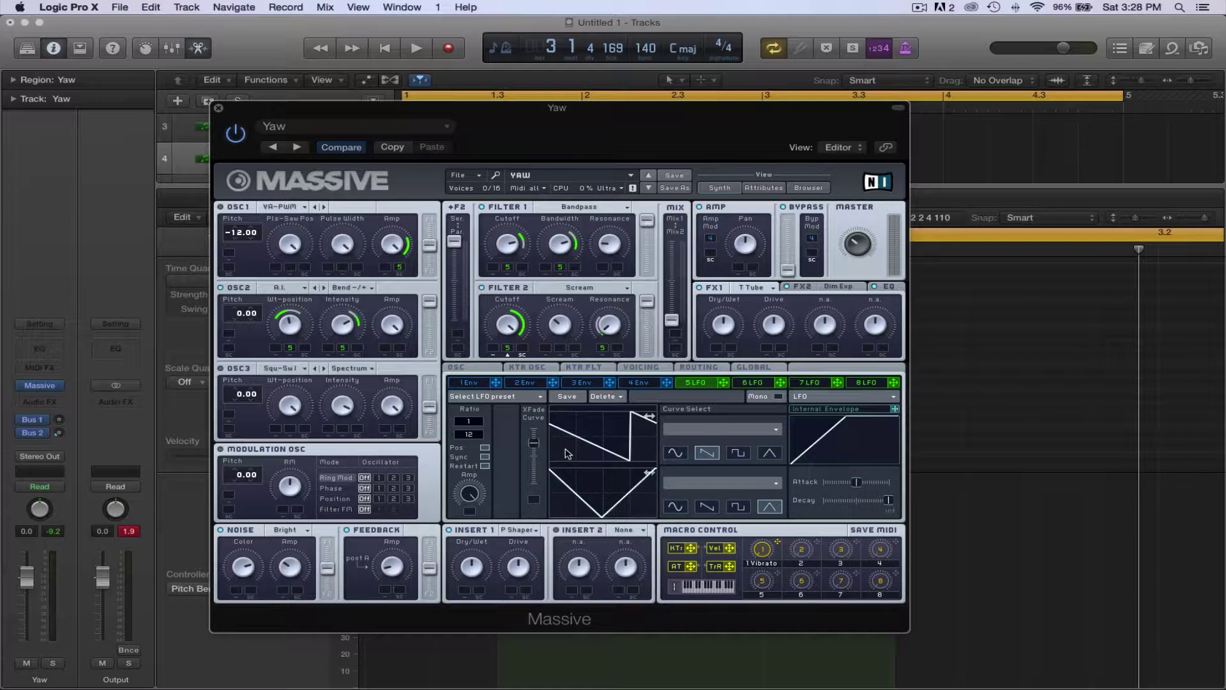
click(216, 109)
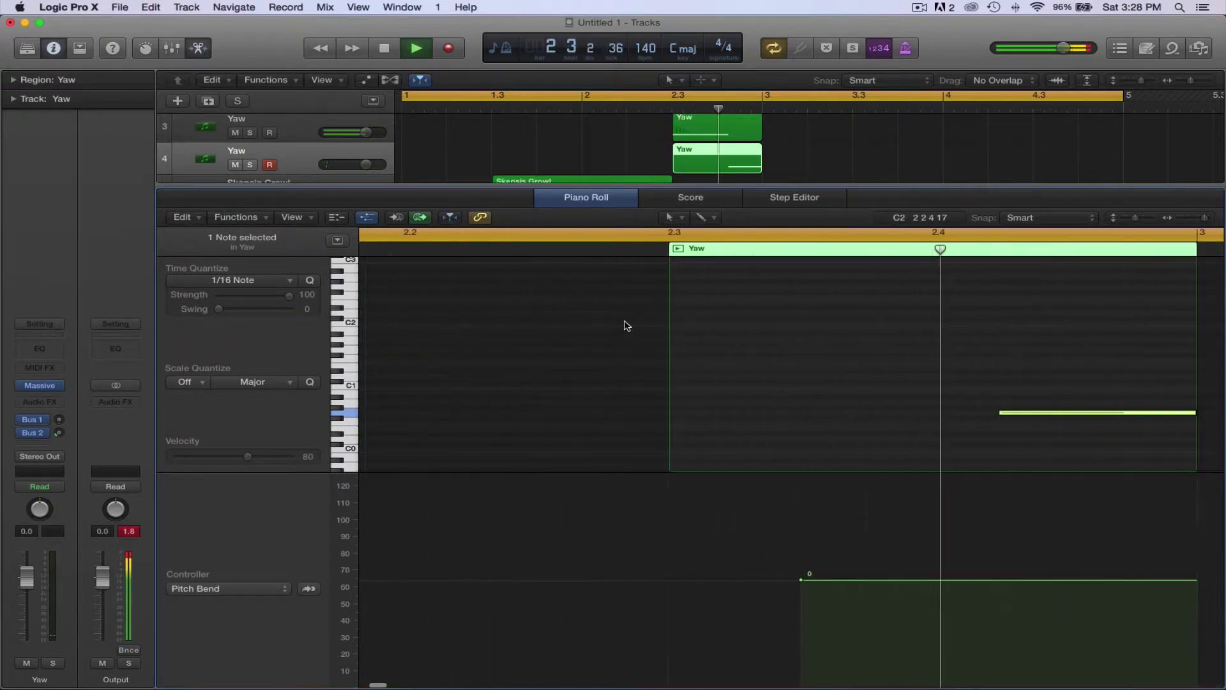
key(space)
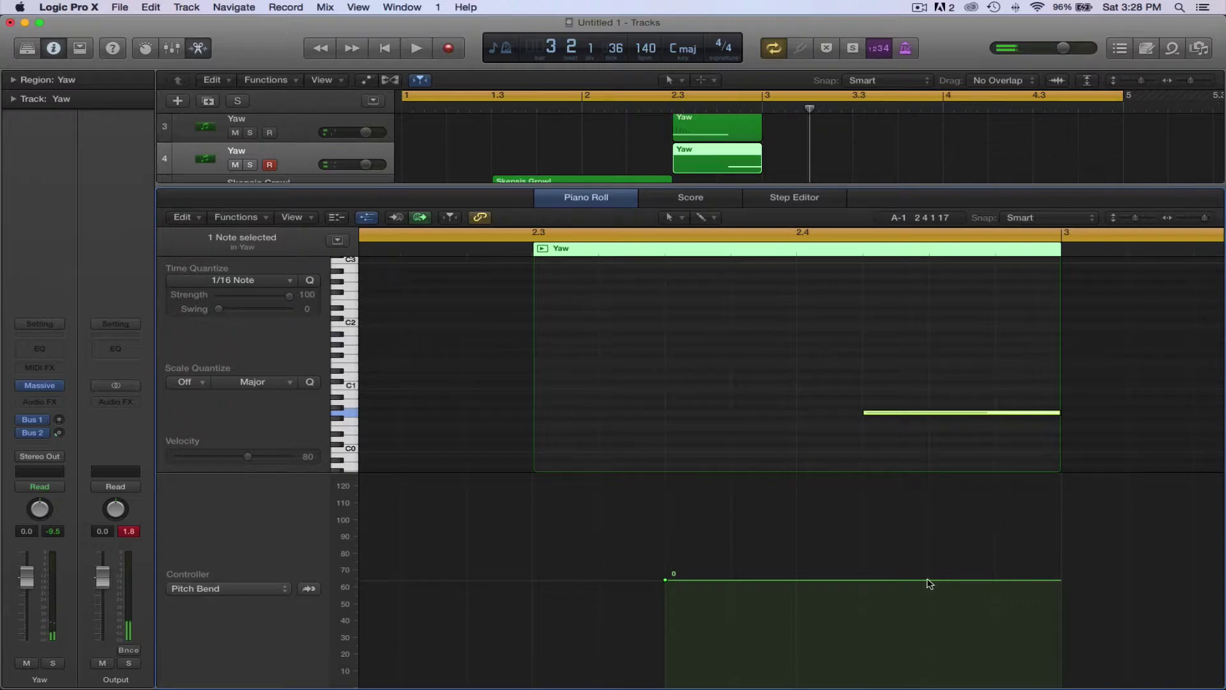
Shape the second Yaw region's pitch bend to rise from -63 at 2.4.2 to about zero near 2.4.3
drag(666, 582, 863, 580)
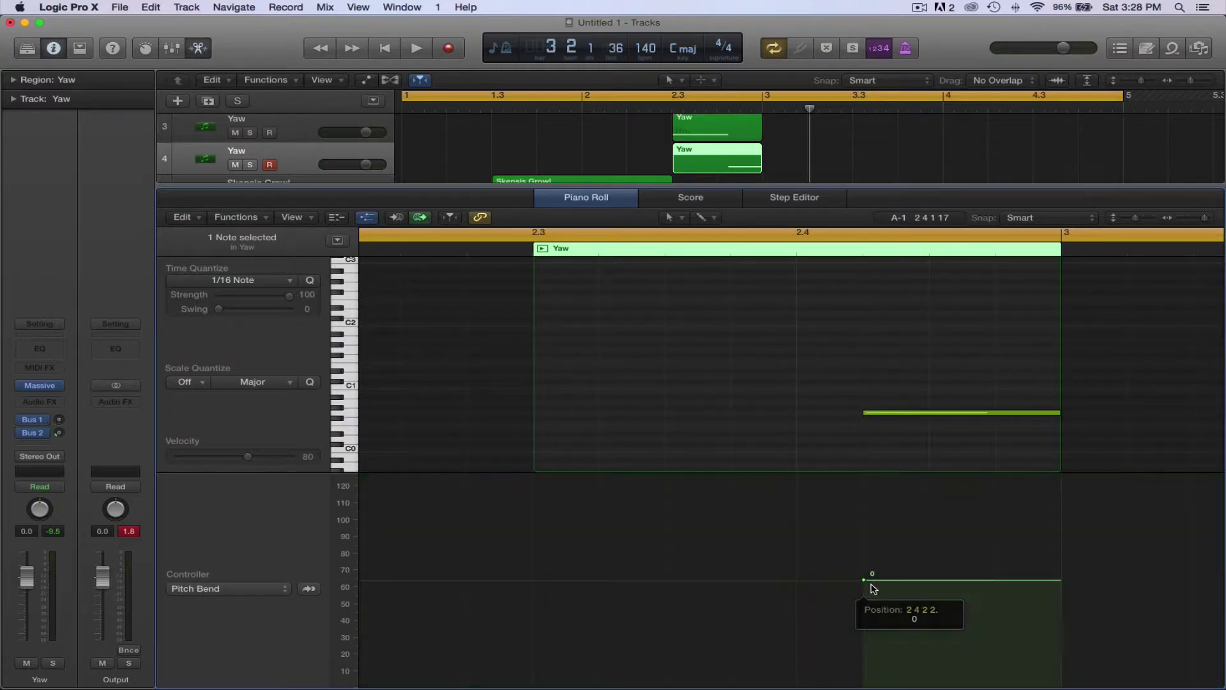
click(930, 580)
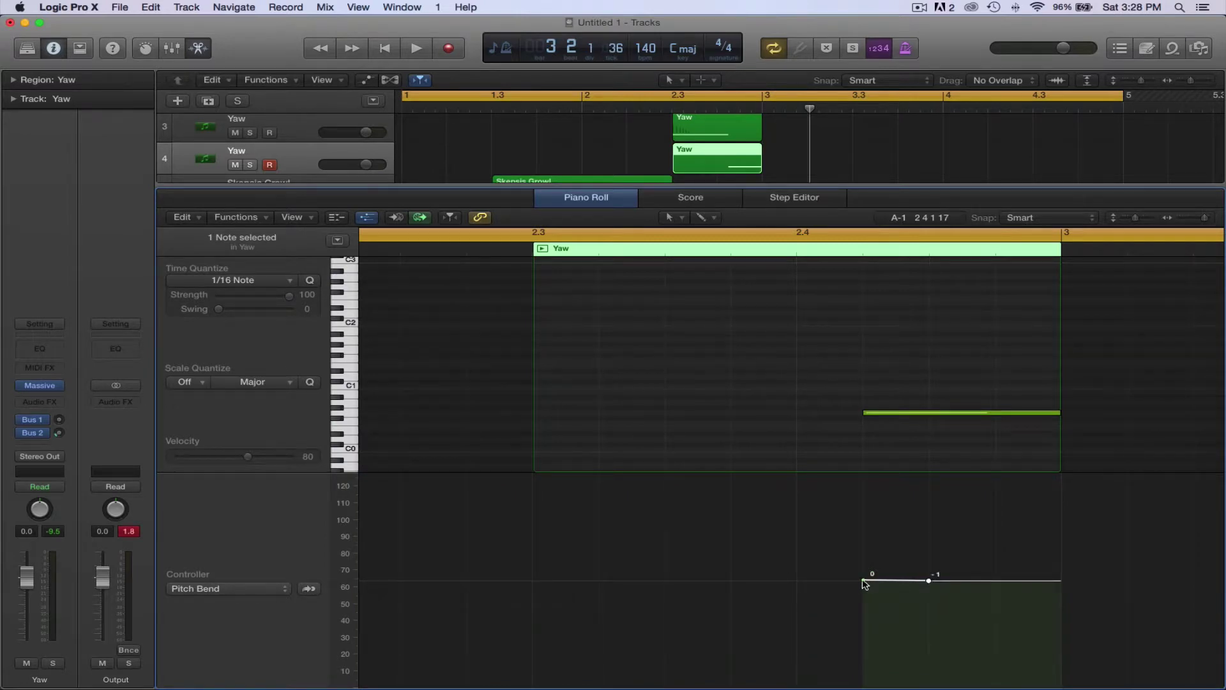
drag(865, 581, 865, 683)
click(930, 582)
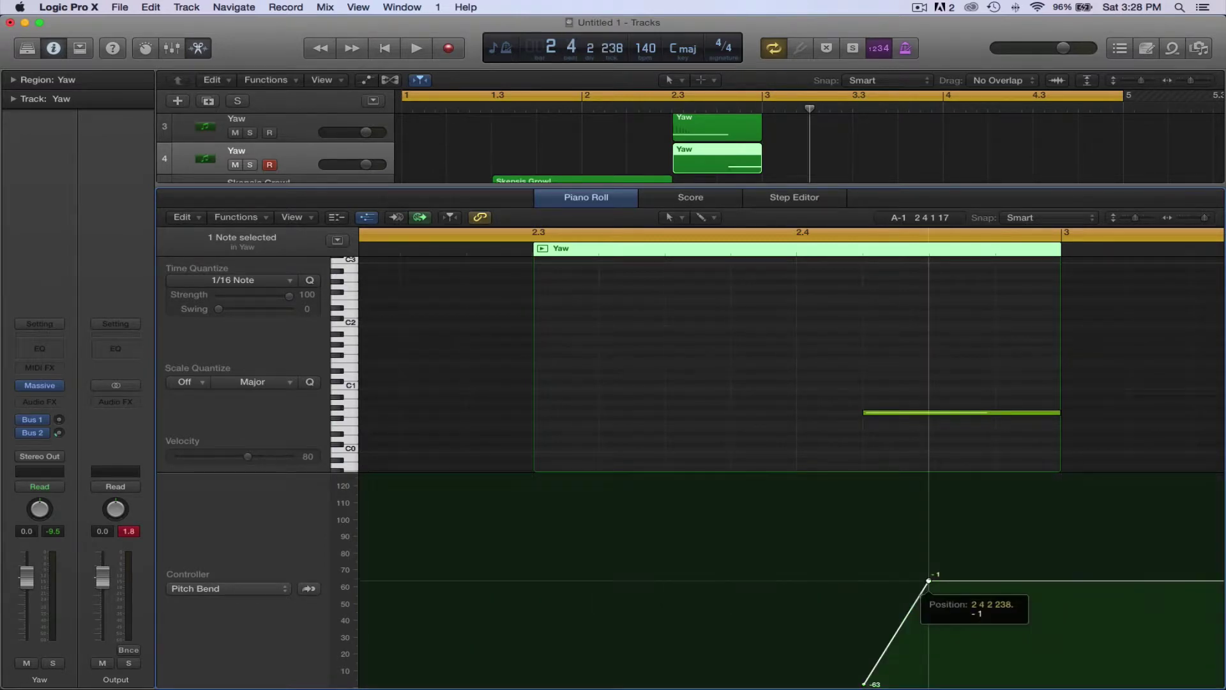
Play back the loop with the rising Yaw bend, and reopen the second Yaw region in the Piano Roll
key(space)
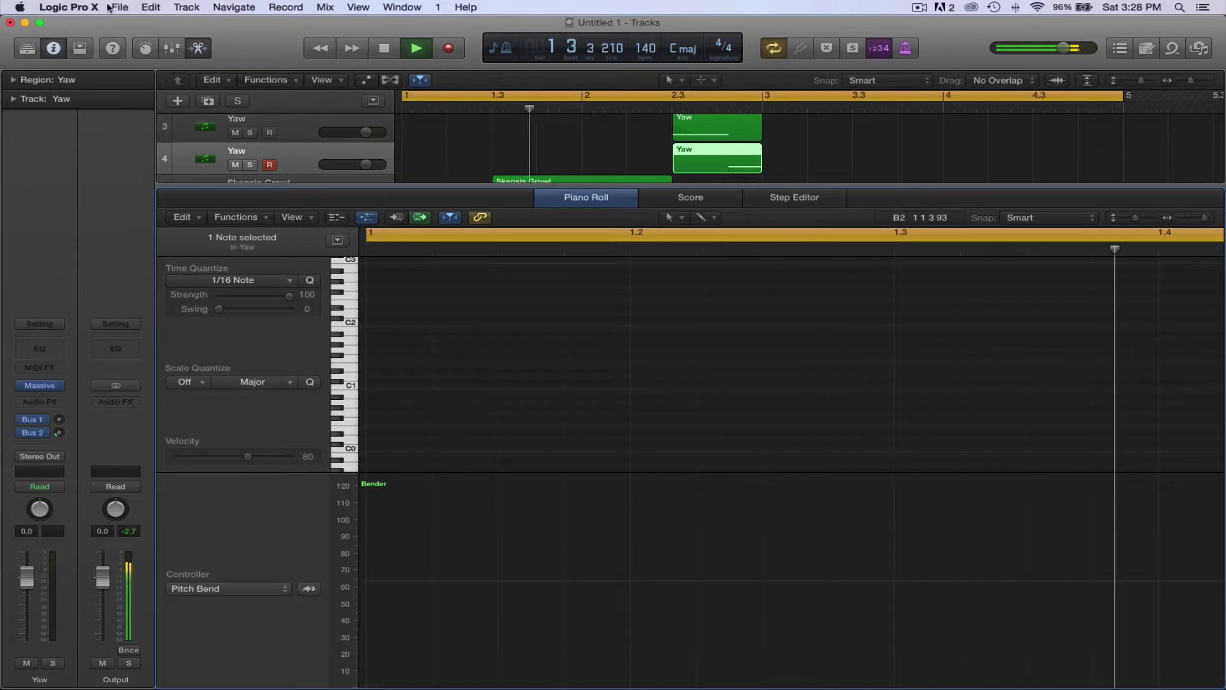
key(e)
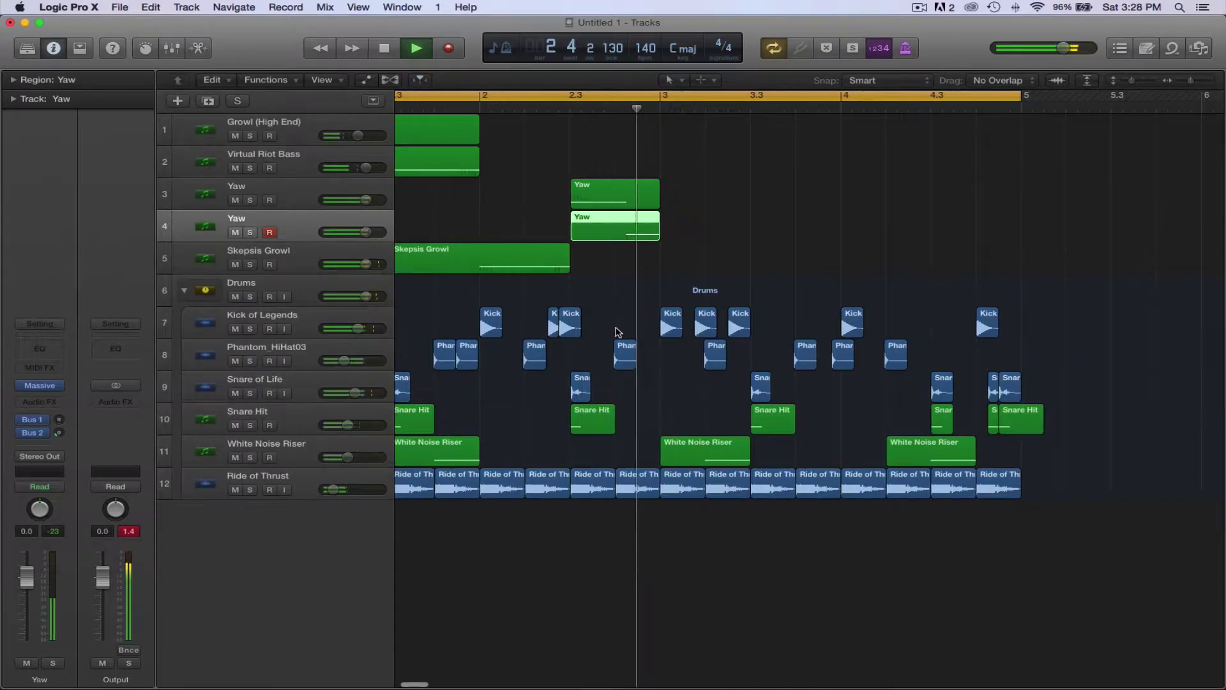
key(space)
double_click(639, 229)
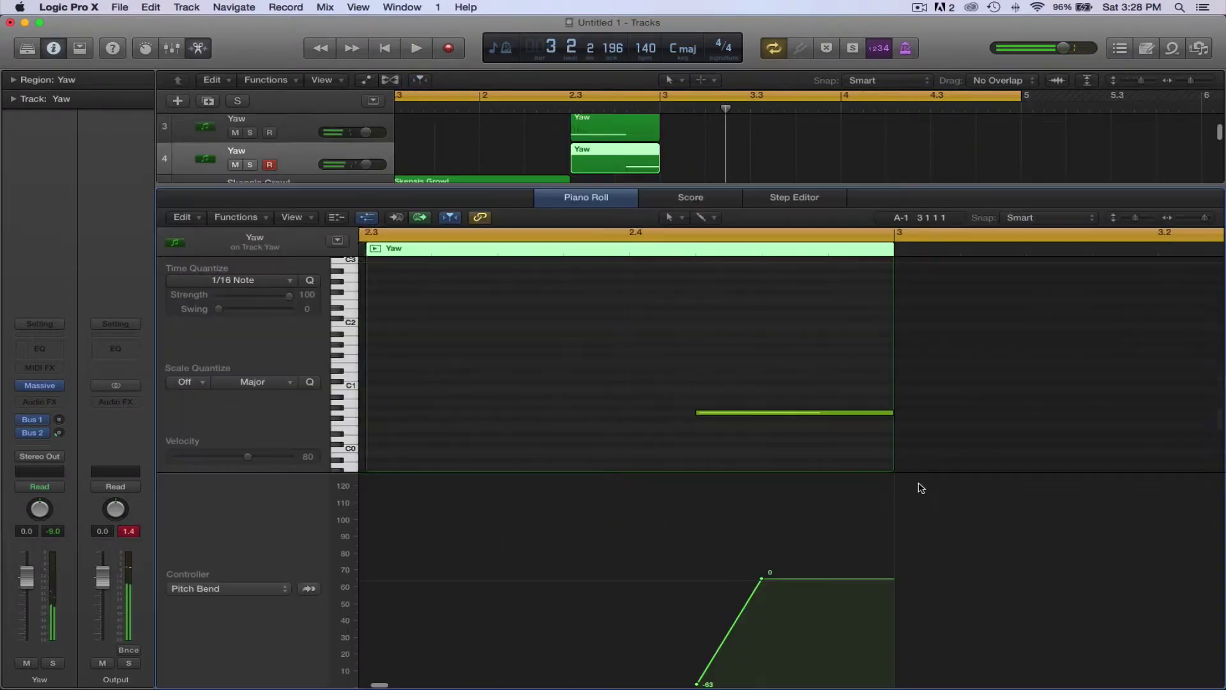
Extend the second Yaw's pitch bend rise to reach 0 at the region's end, close the Piano Roll, and play back the loop
drag(569, 579, 702, 579)
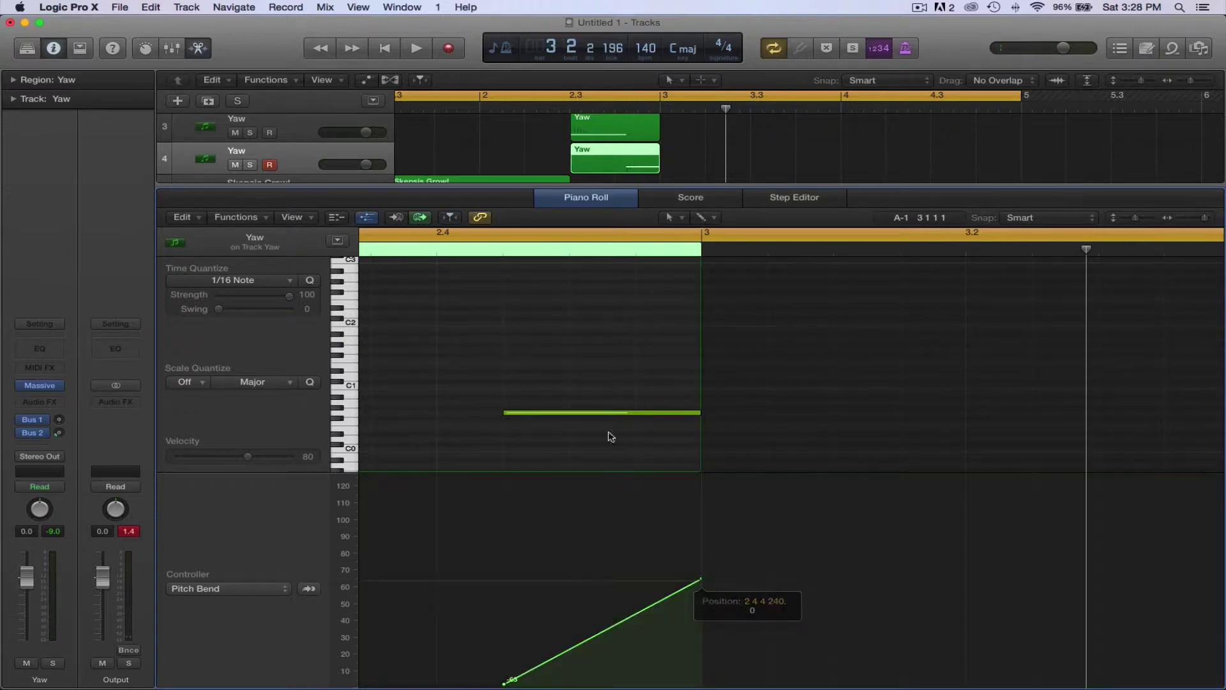
scroll(447, 268, left, 2)
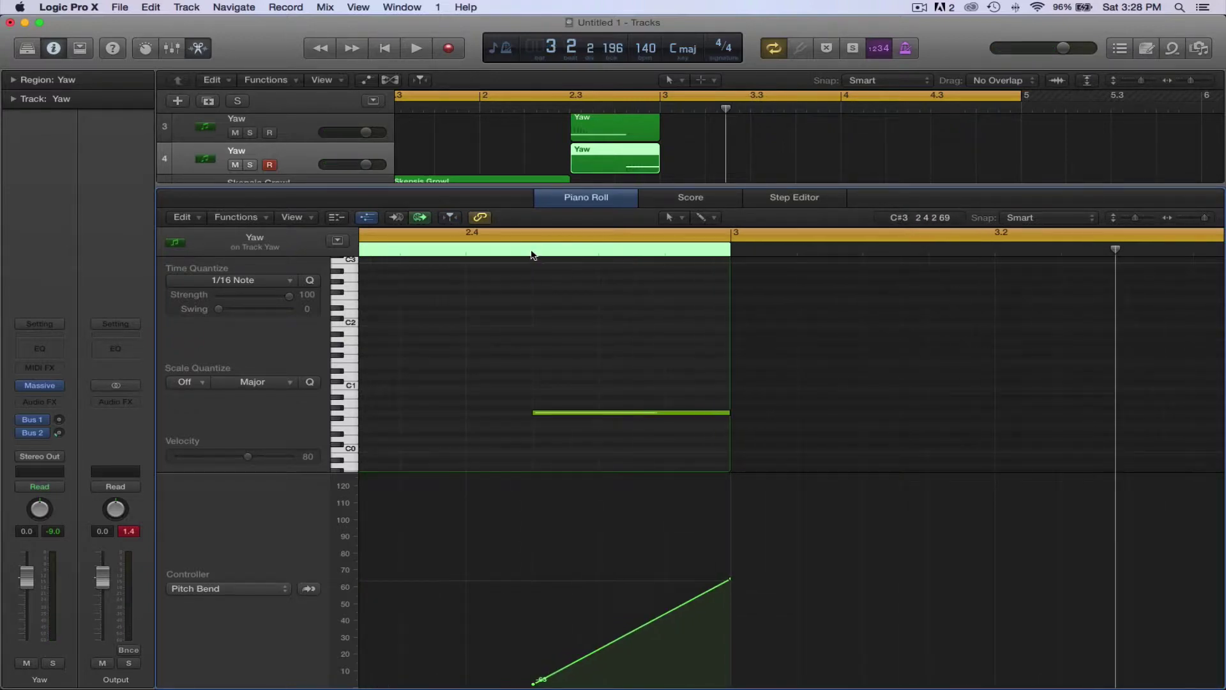
double_click(534, 255)
key(space)
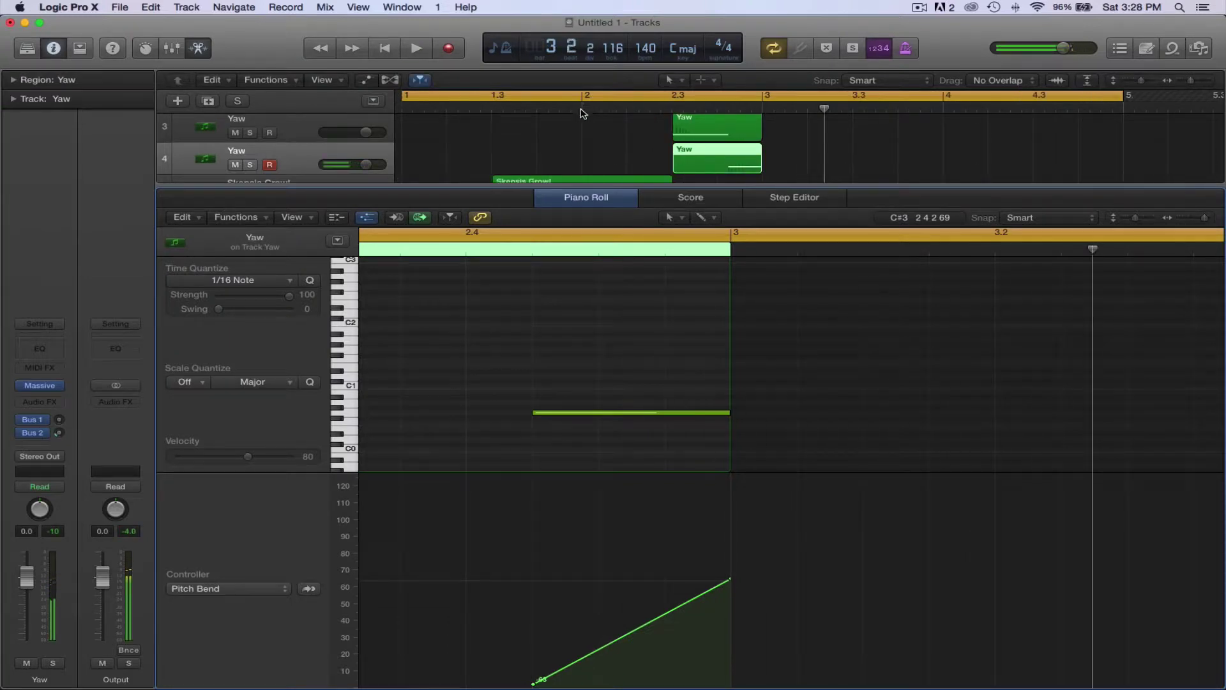
key(space)
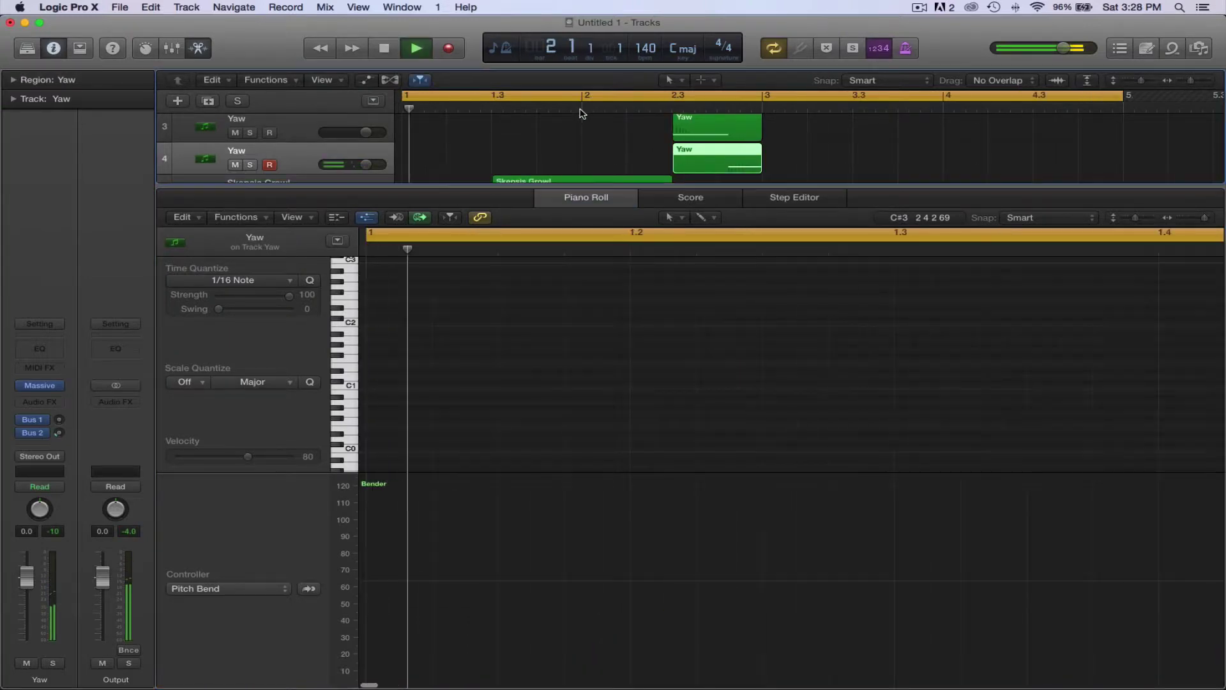
click(207, 51)
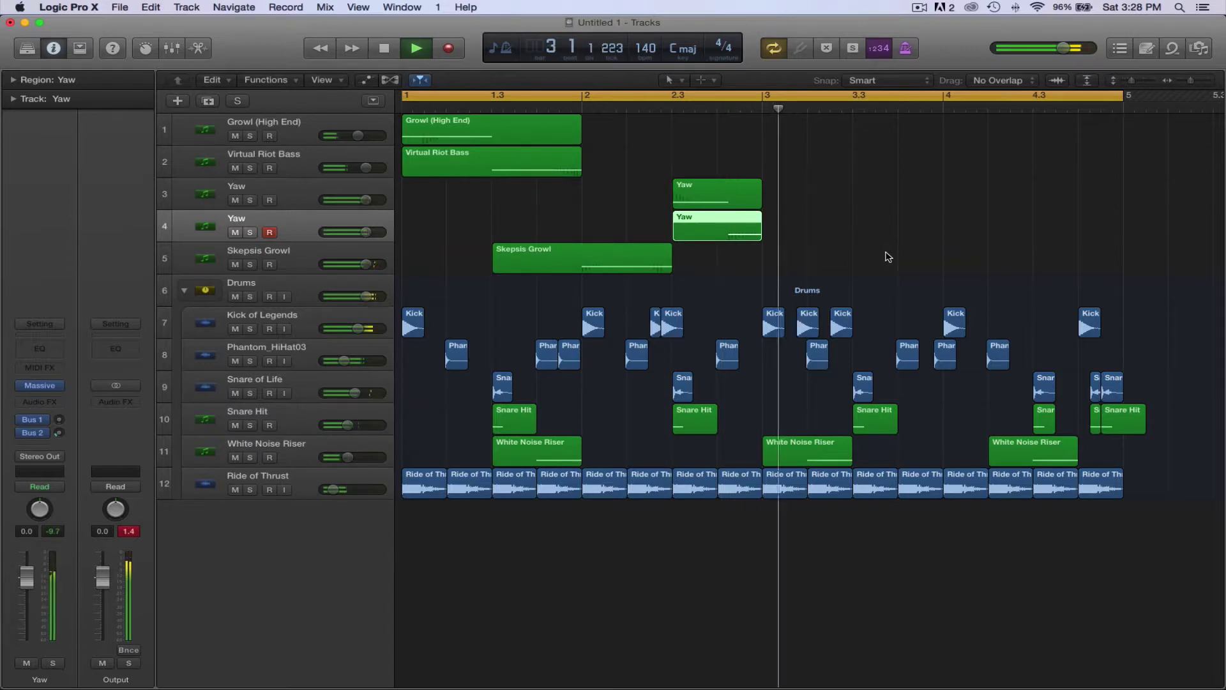
key(space)
Try starting the second Yaw's pitch bend at 62 so it falls across the note, and play back the loop
double_click(746, 231)
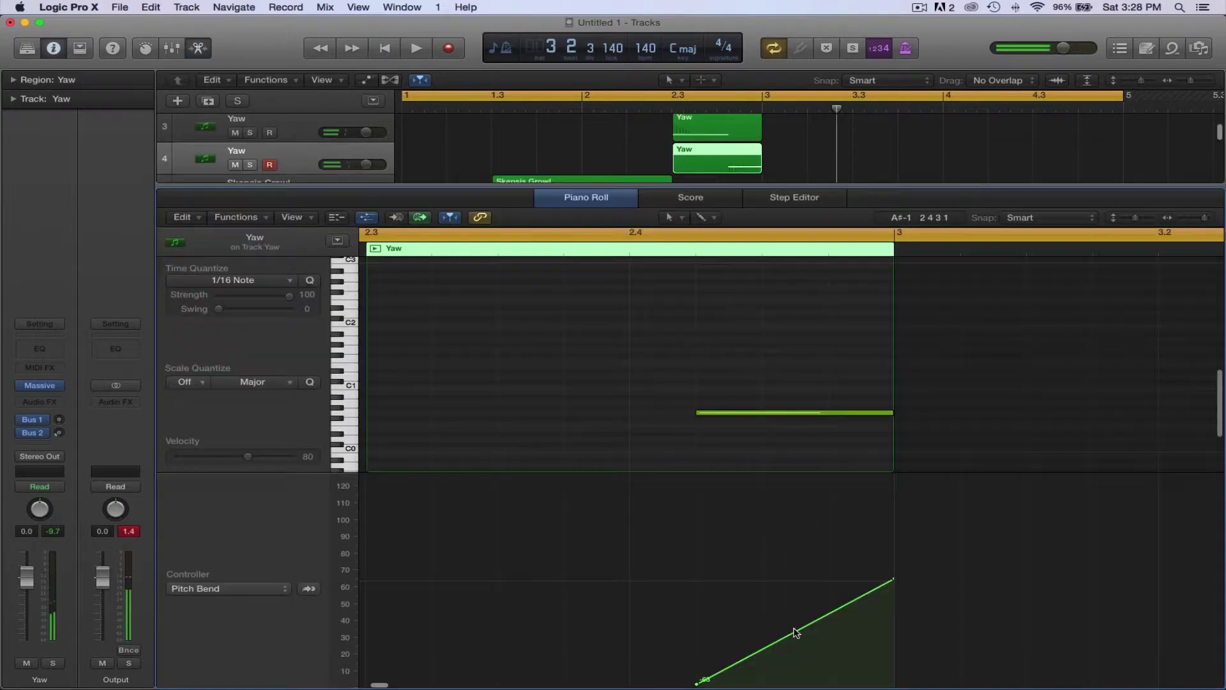
drag(698, 685, 696, 476)
key(space)
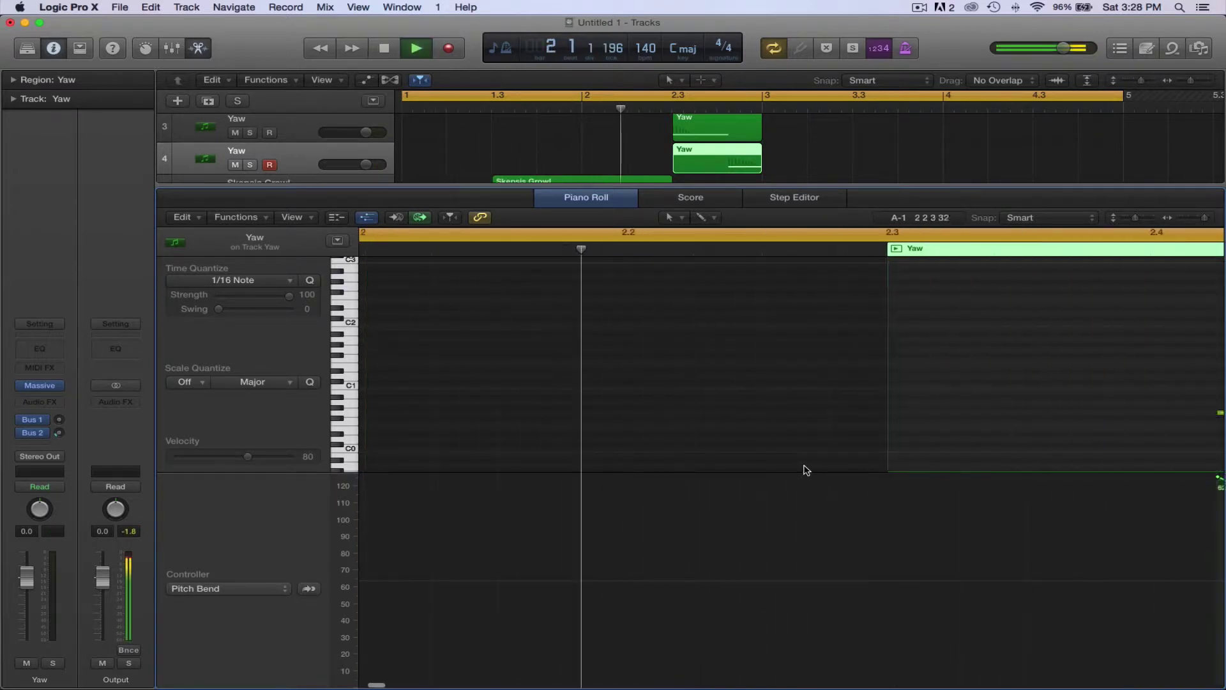
key(space)
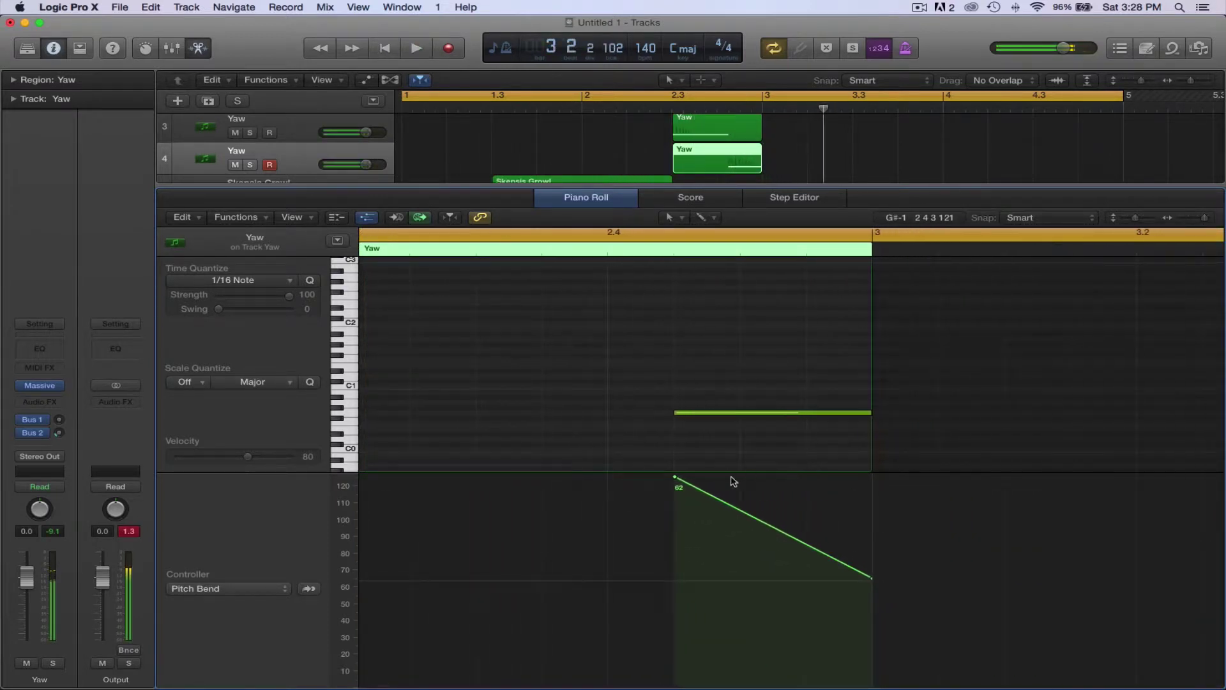
Set the start of the second Yaw's pitch bend to 0, close the Piano Roll, and play back the loop from bar 1
drag(676, 479, 676, 580)
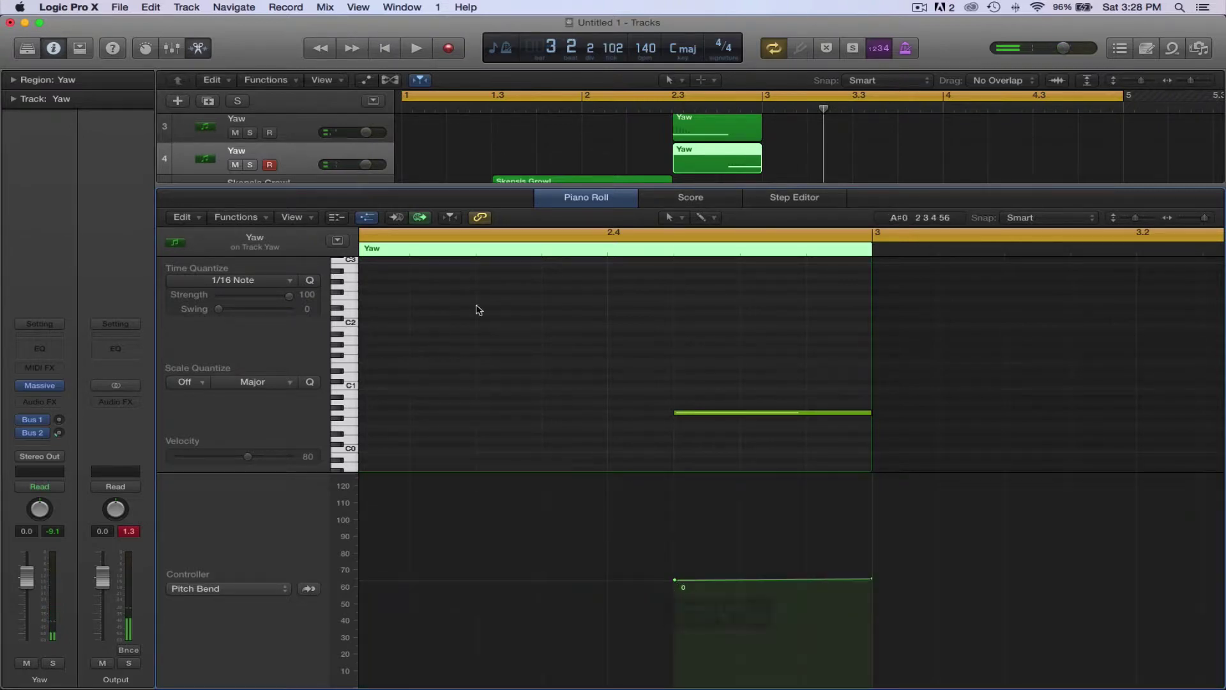
click(198, 48)
key(Return)
key(space)
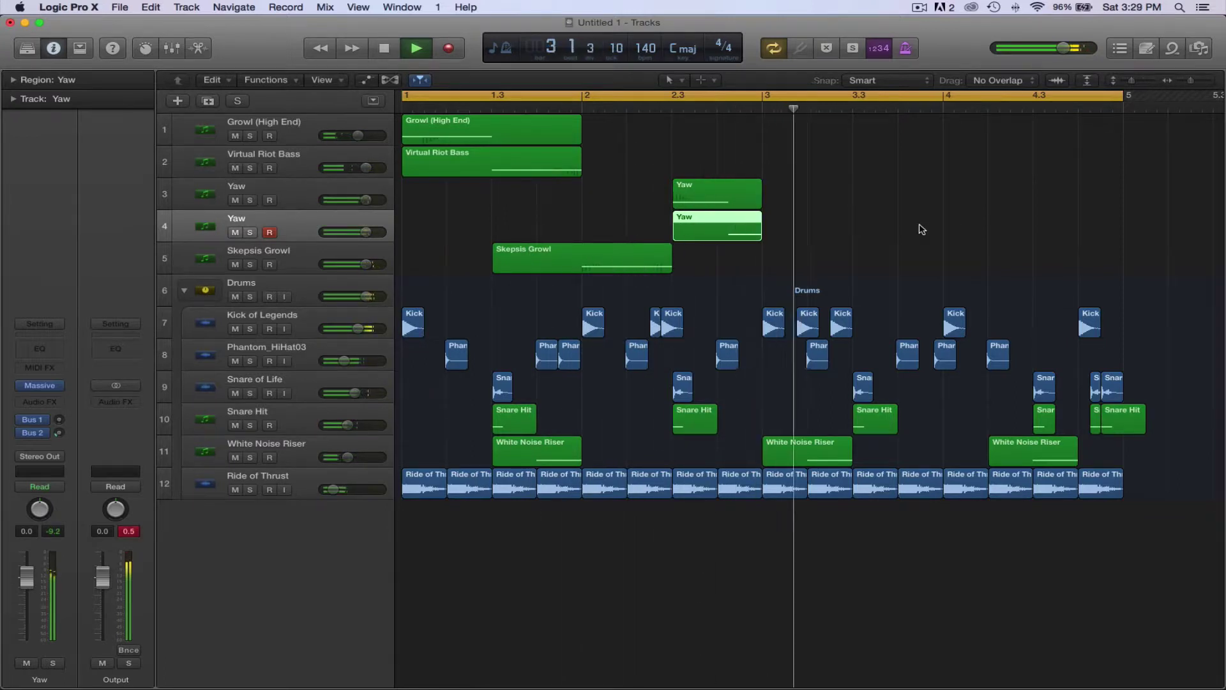
key(space)
key(space)
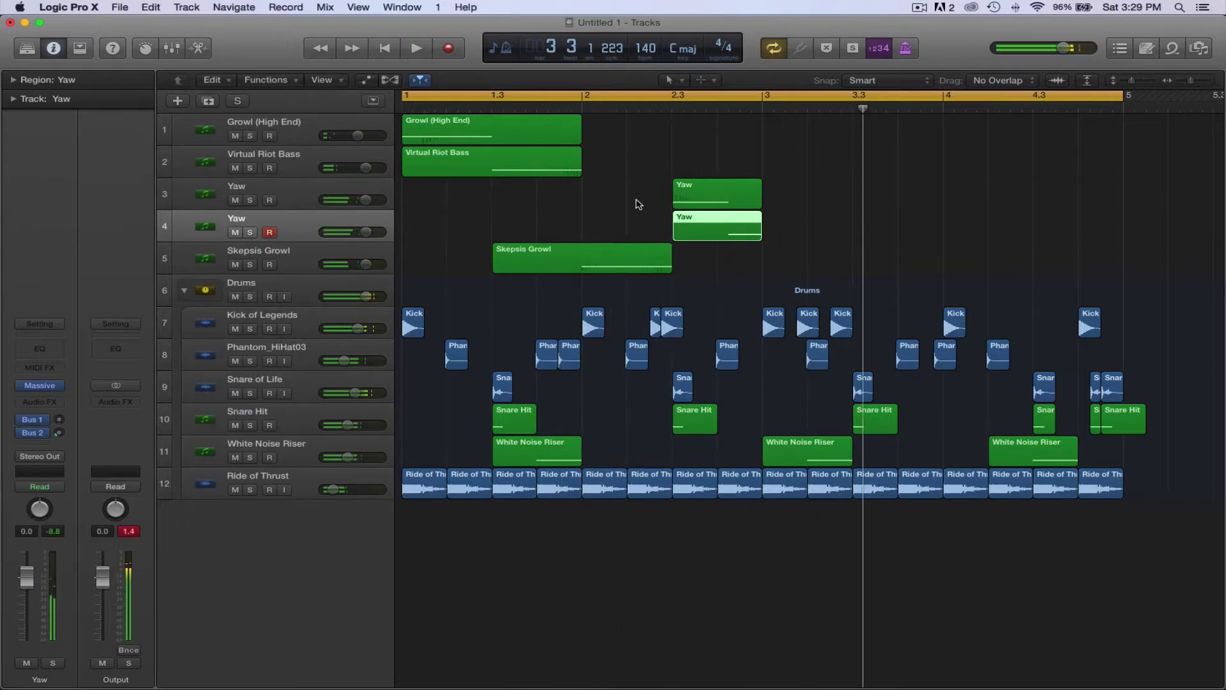
key(Return)
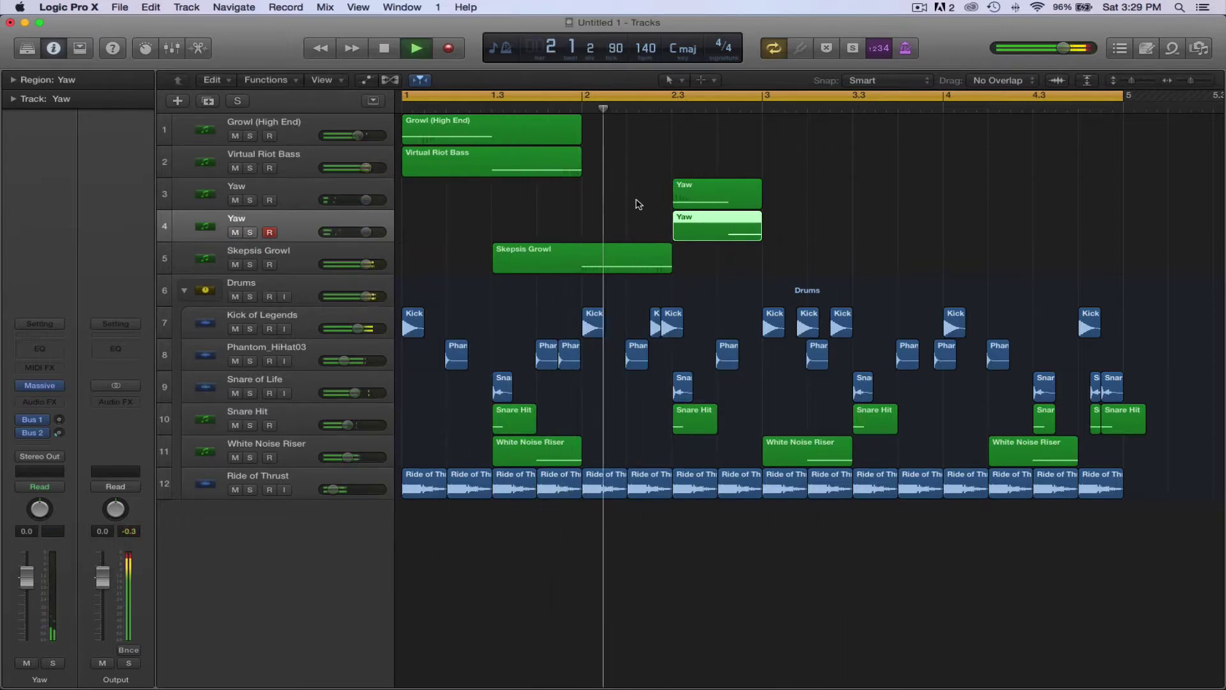
key(space)
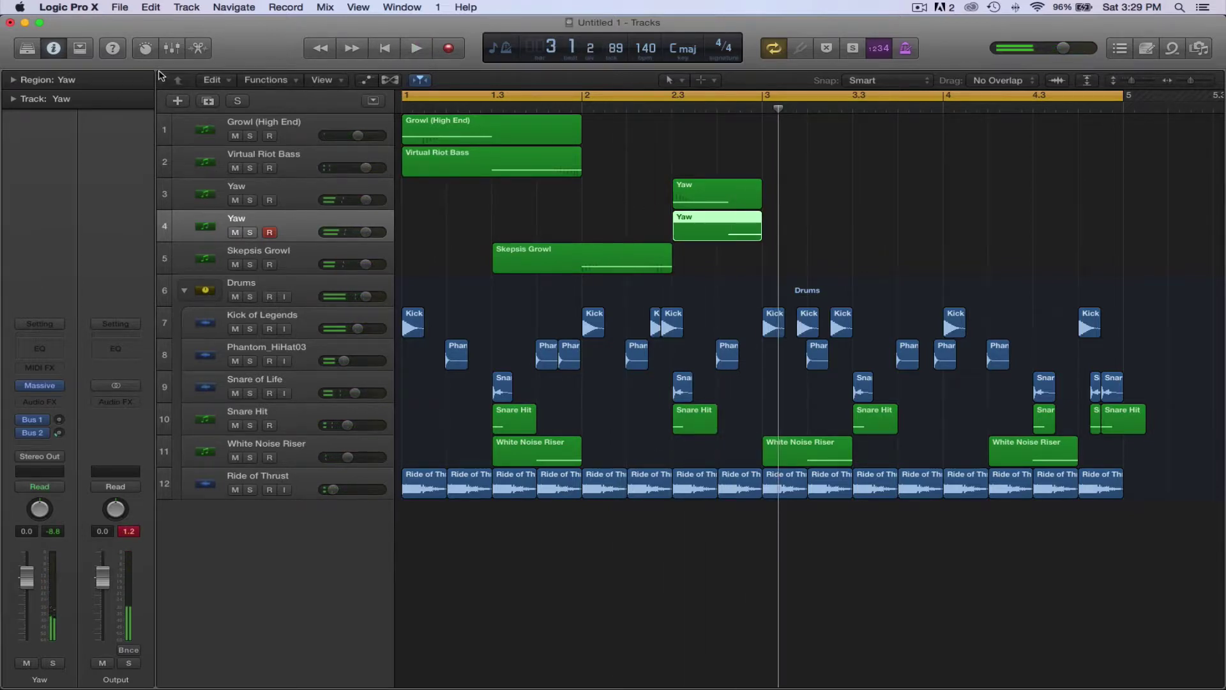
Add a software instrument track below the second Yaw track and load Native Instruments Massive on it
click(178, 100)
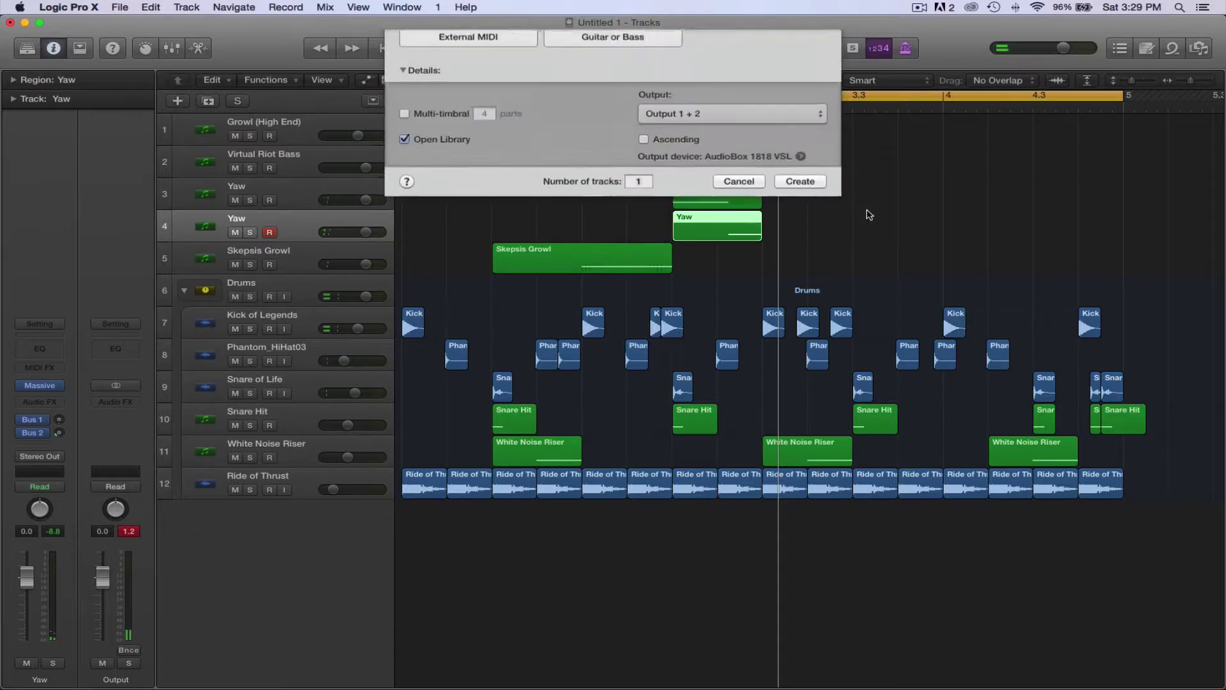
key(Return)
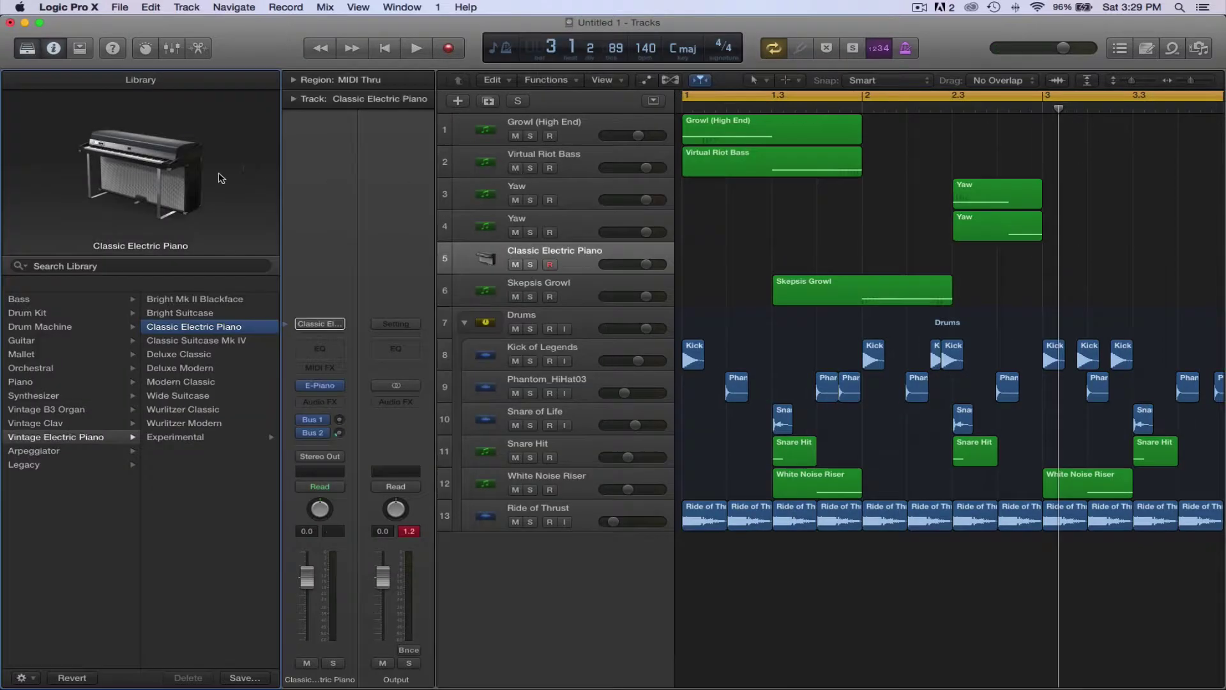
click(28, 48)
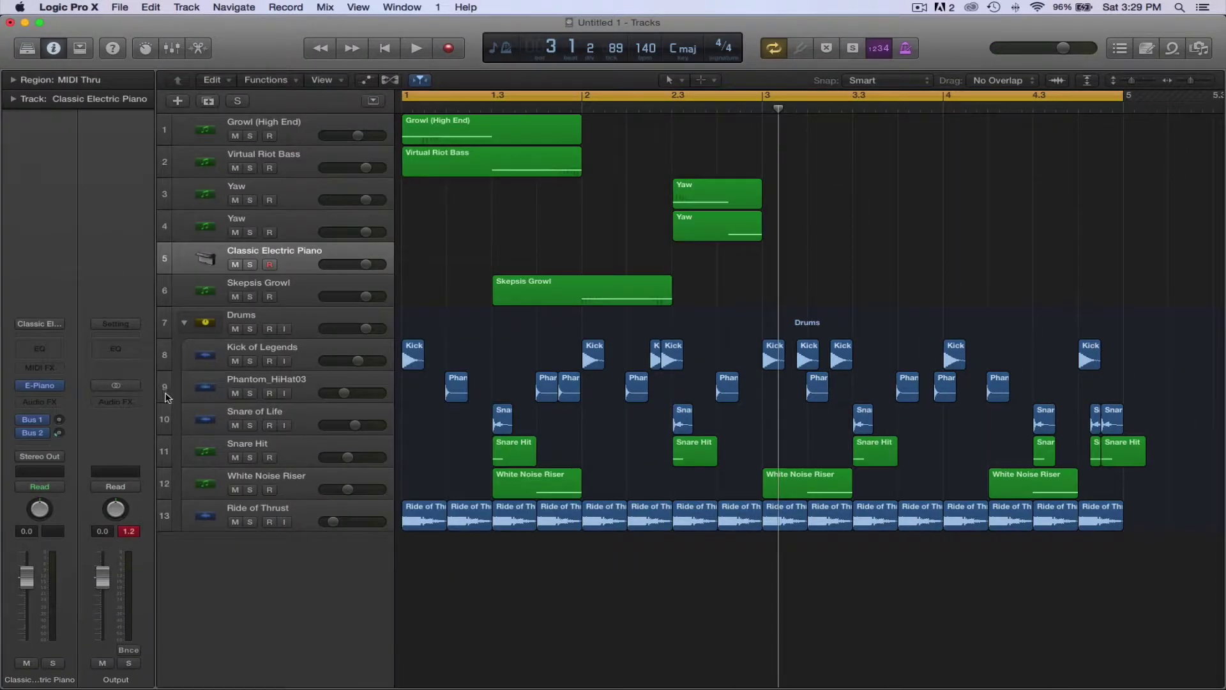
click(57, 385)
mouse_move(128, 636)
mouse_move(196, 650)
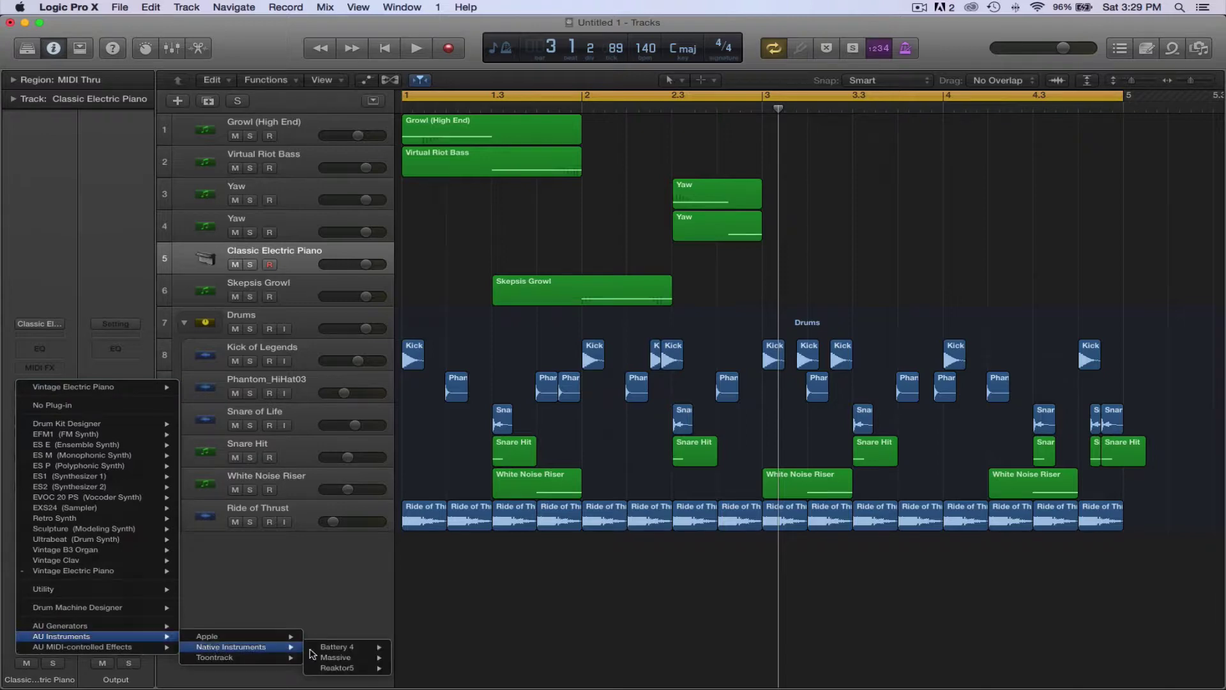
mouse_move(332, 658)
click(416, 661)
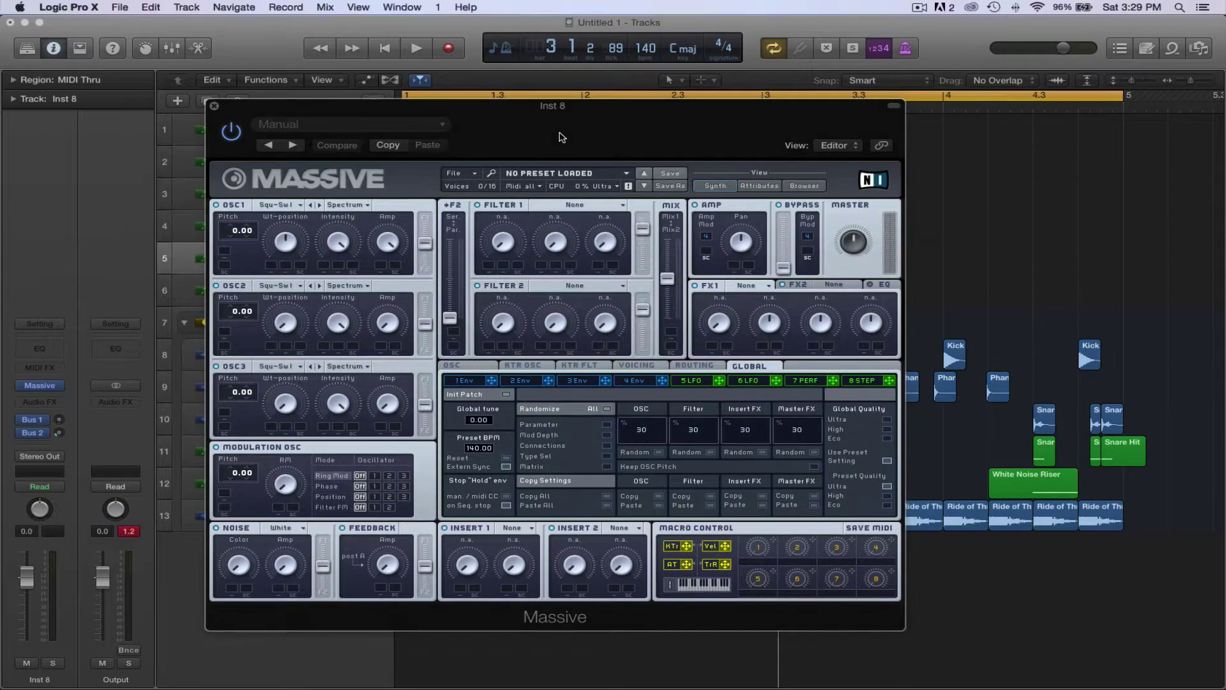
Browse the saved settings in Massive, load Skrillex Whoop on the new track, and close the plug-in
click(353, 131)
scroll(369, 478, down, 3)
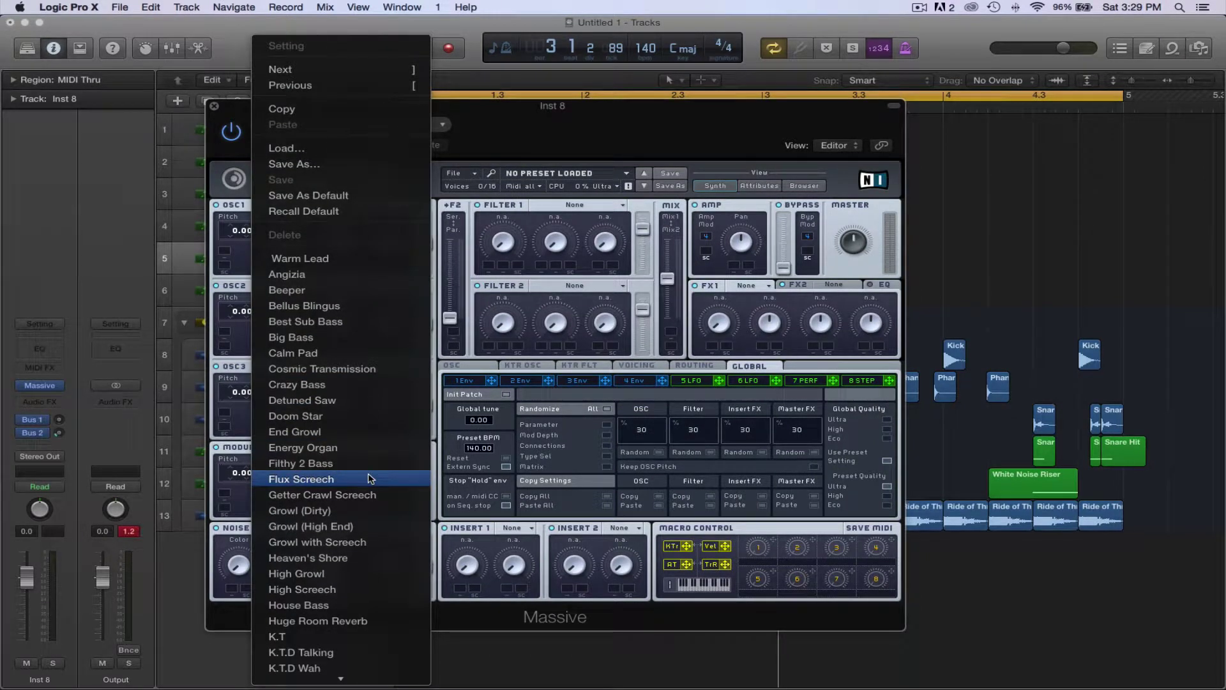
scroll(369, 479, down, 10)
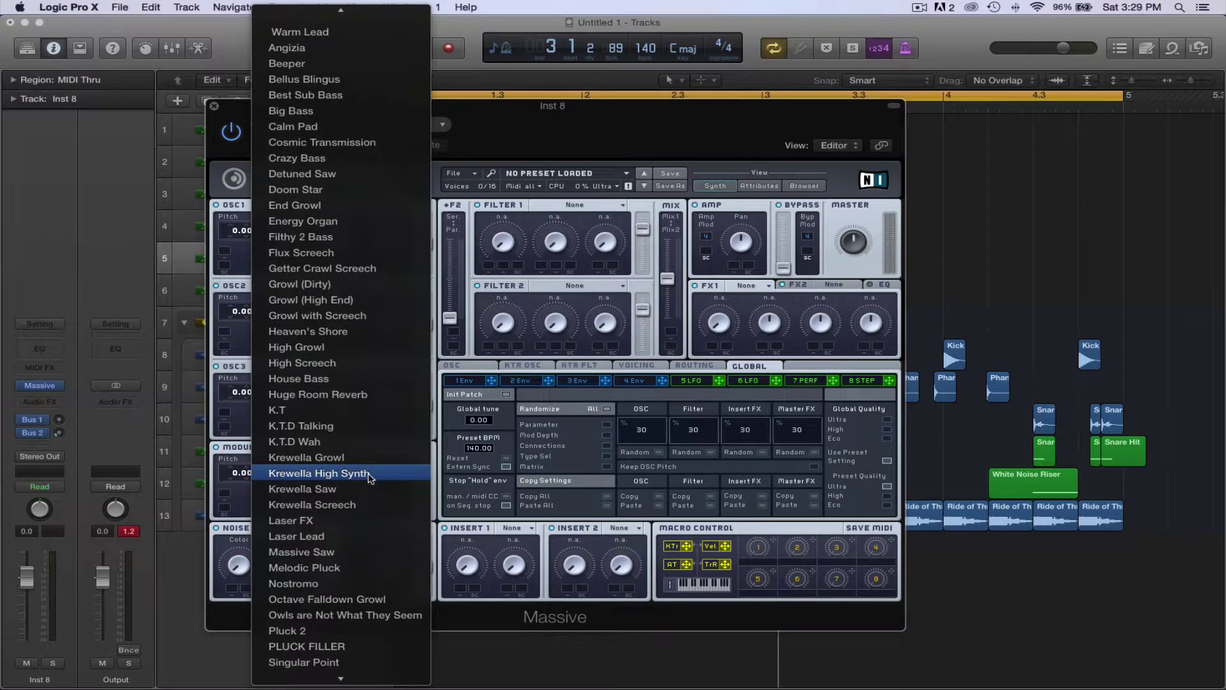
scroll(370, 479, down, 11)
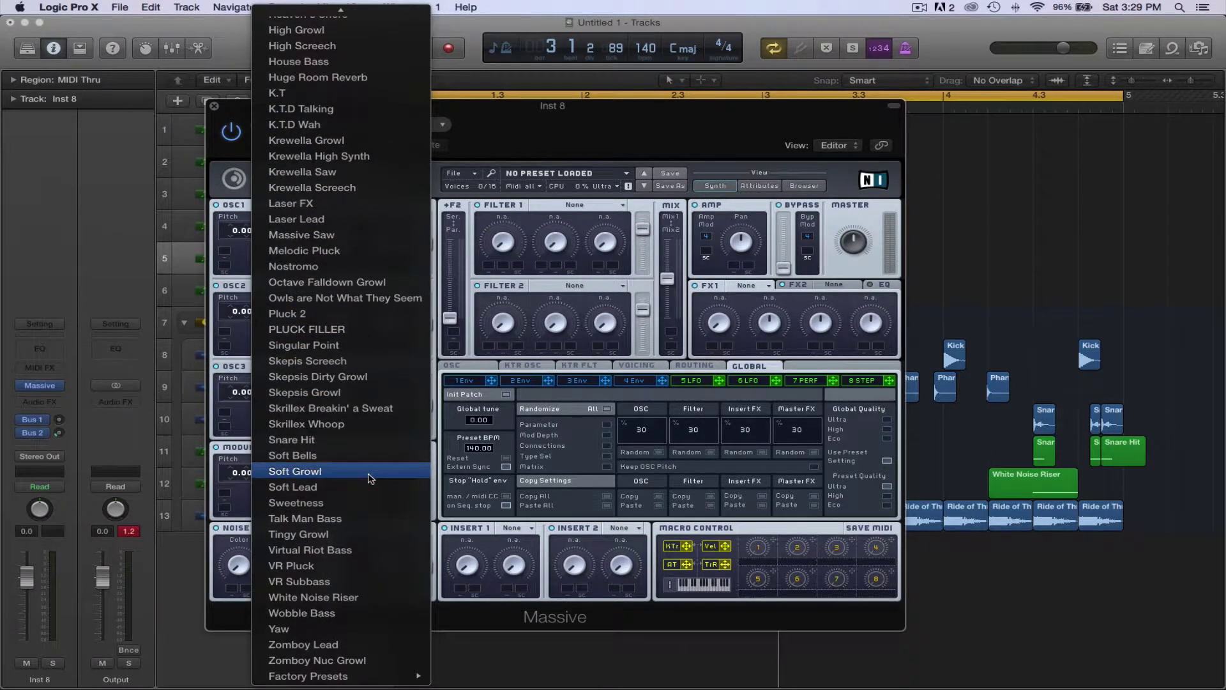
scroll(370, 478, up, 10)
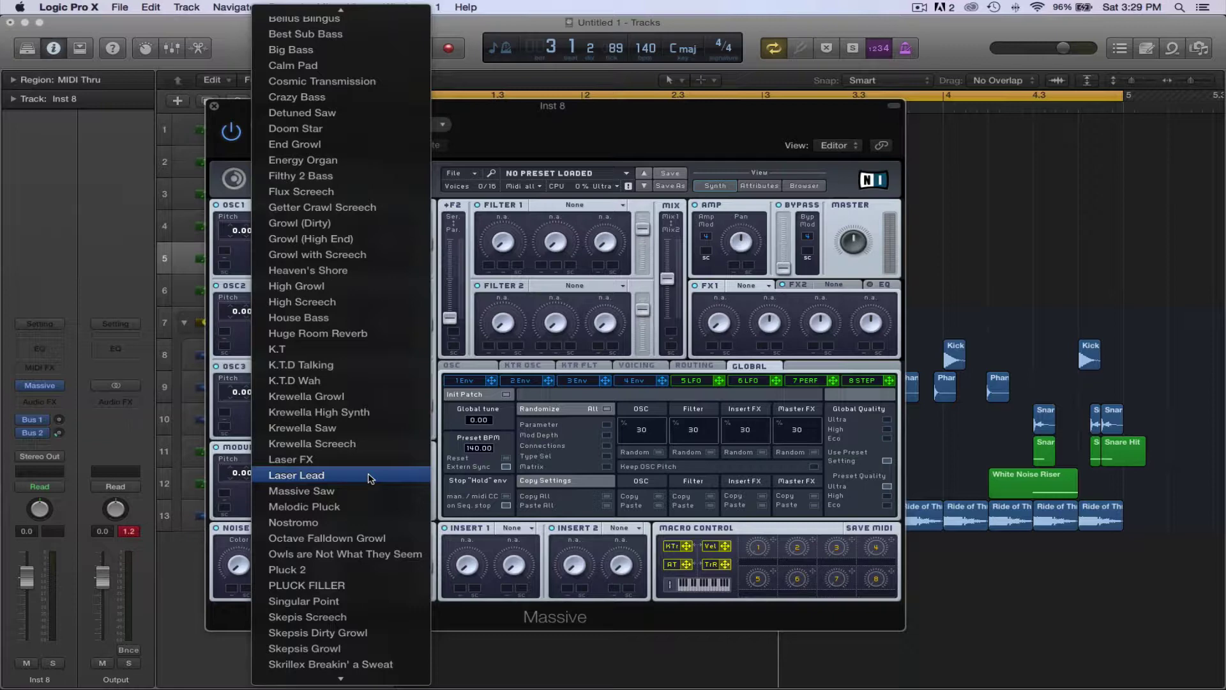
scroll(370, 479, down, 5)
scroll(369, 478, up, 12)
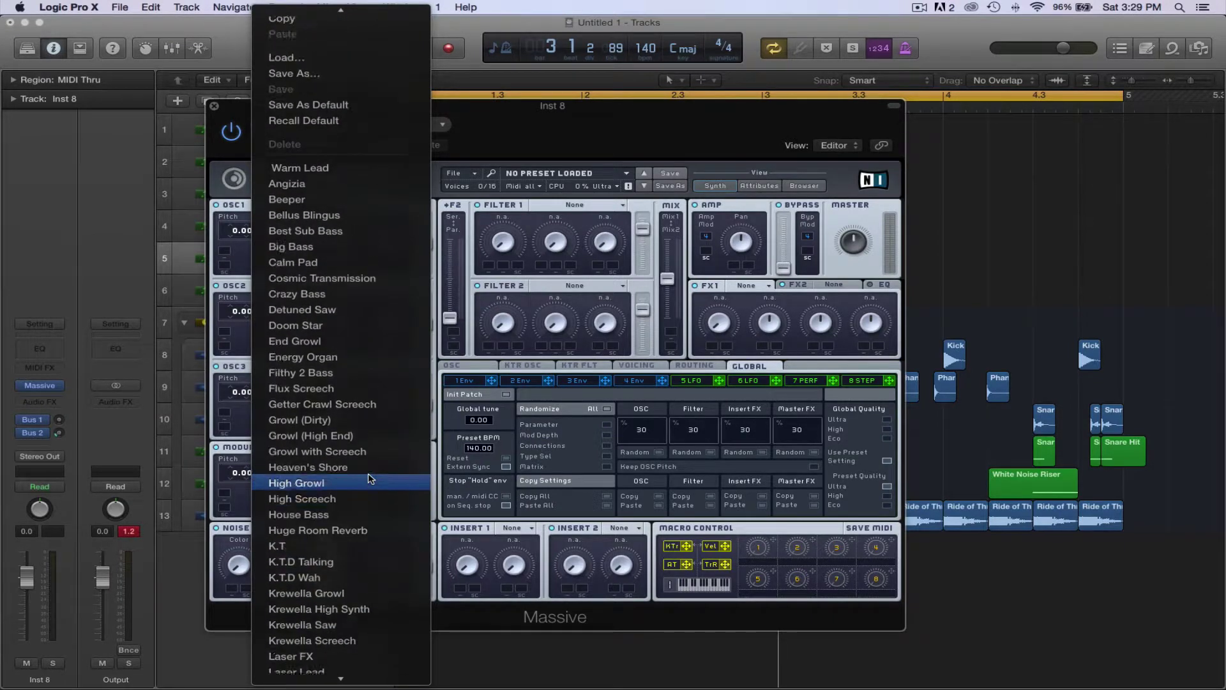
scroll(369, 478, up, 3)
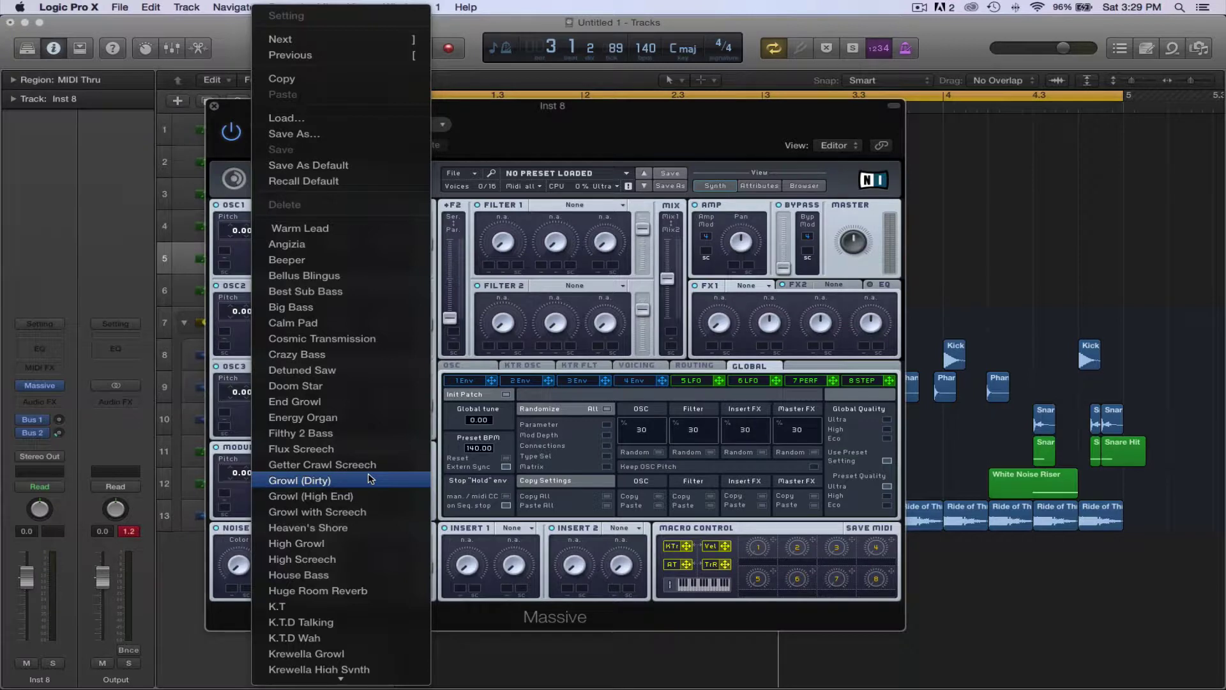
scroll(369, 479, down, 12)
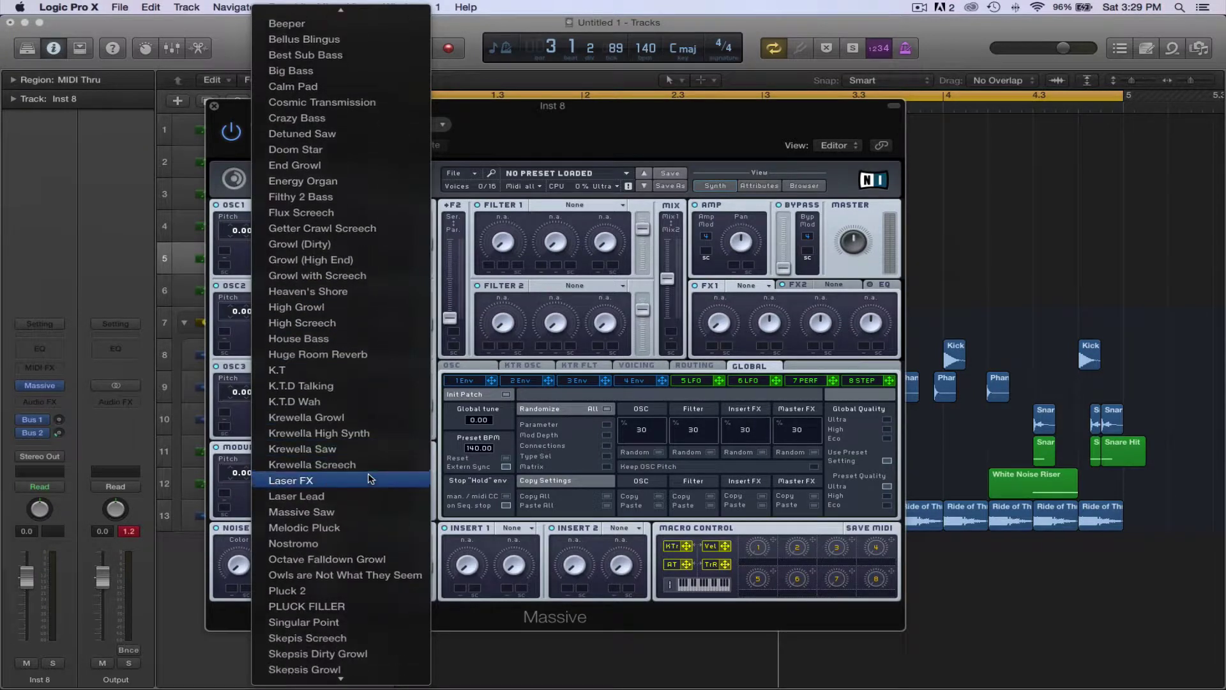
scroll(369, 478, down, 3)
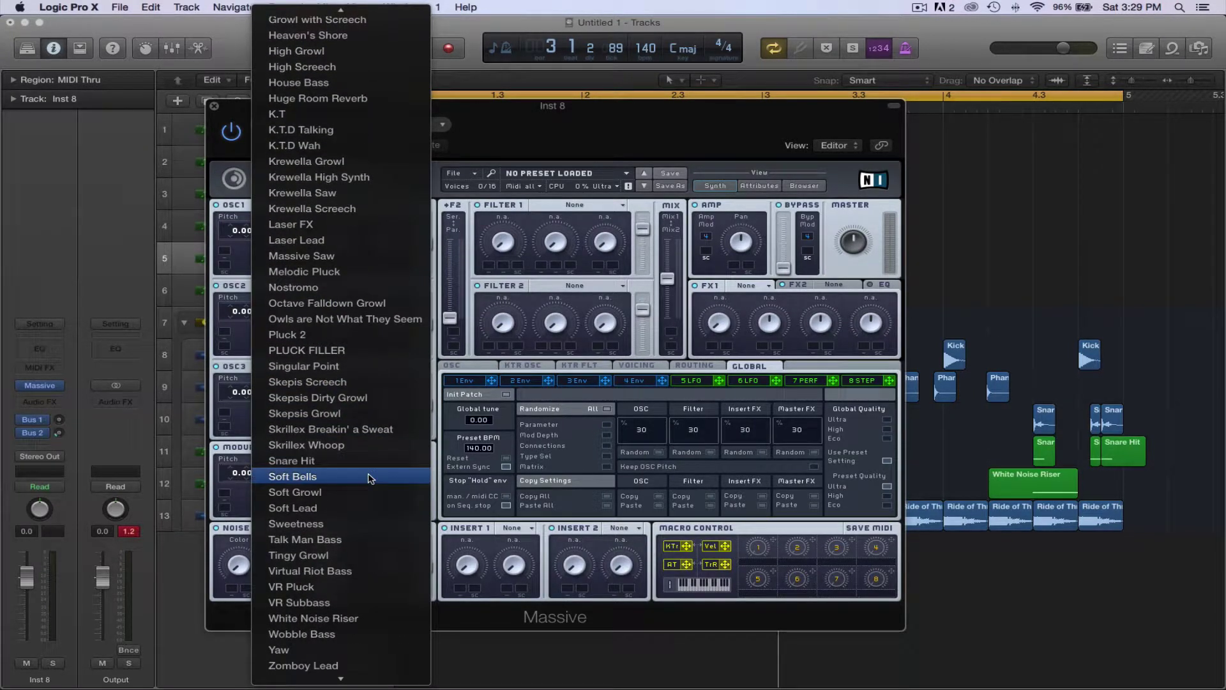
scroll(369, 479, down, 1)
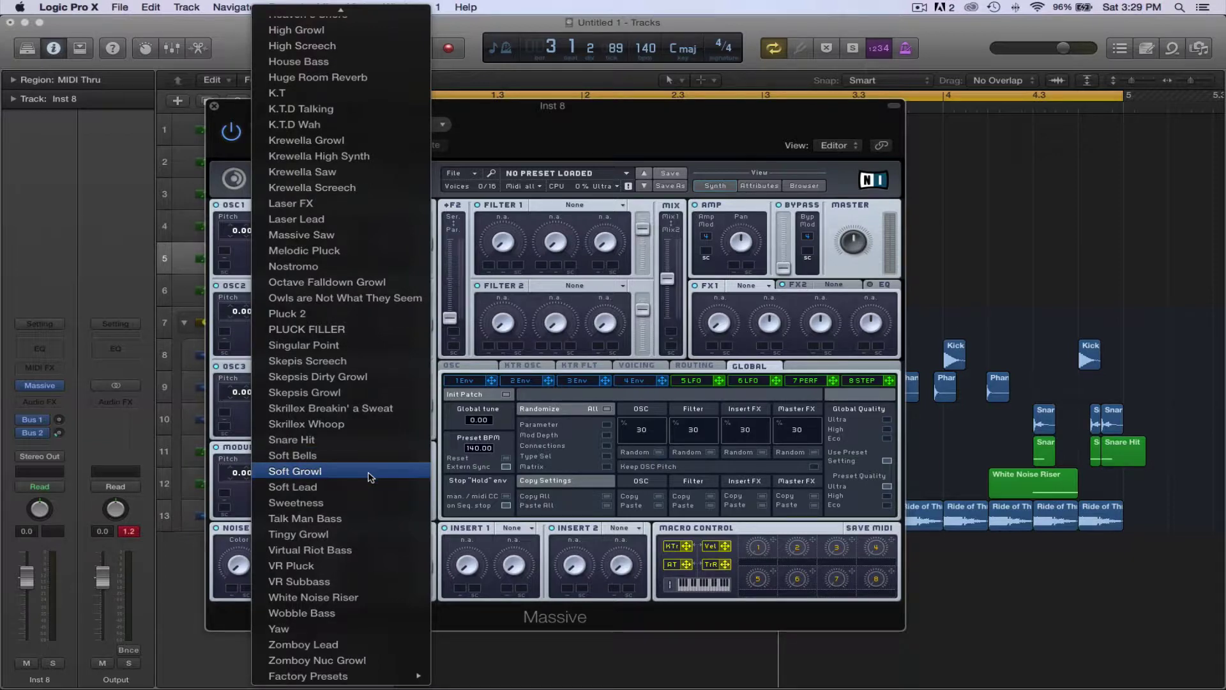
scroll(369, 479, up, 12)
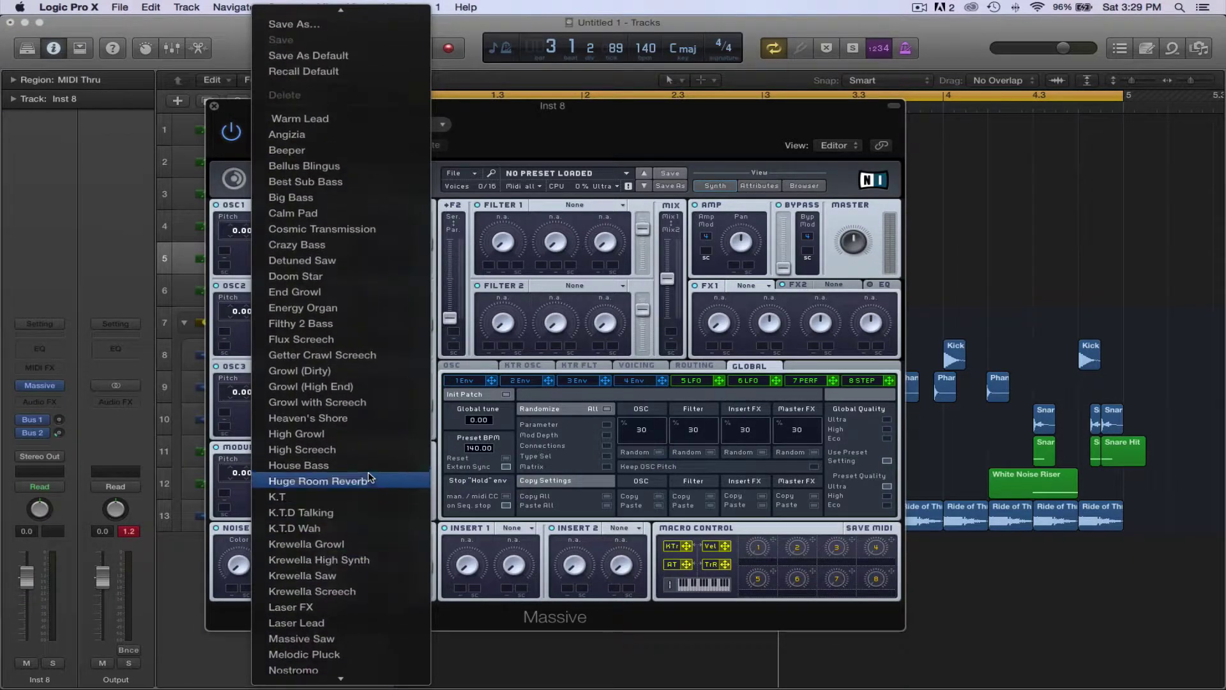
scroll(370, 478, up, 3)
scroll(369, 479, down, 12)
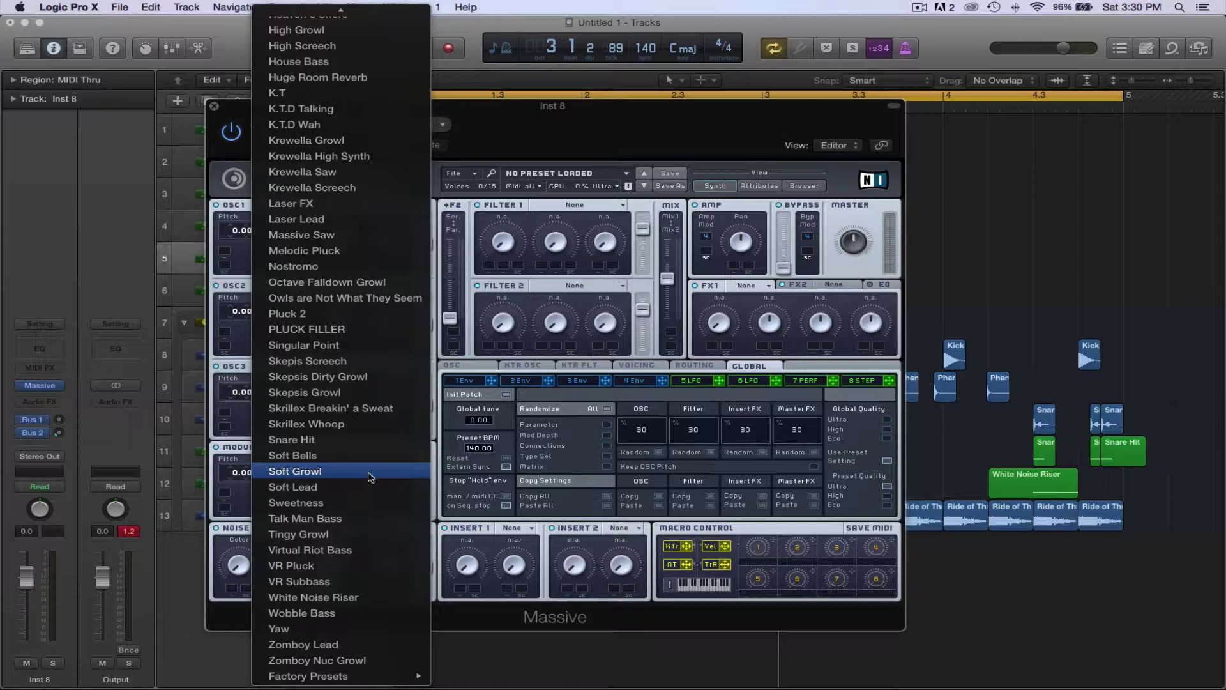
click(326, 424)
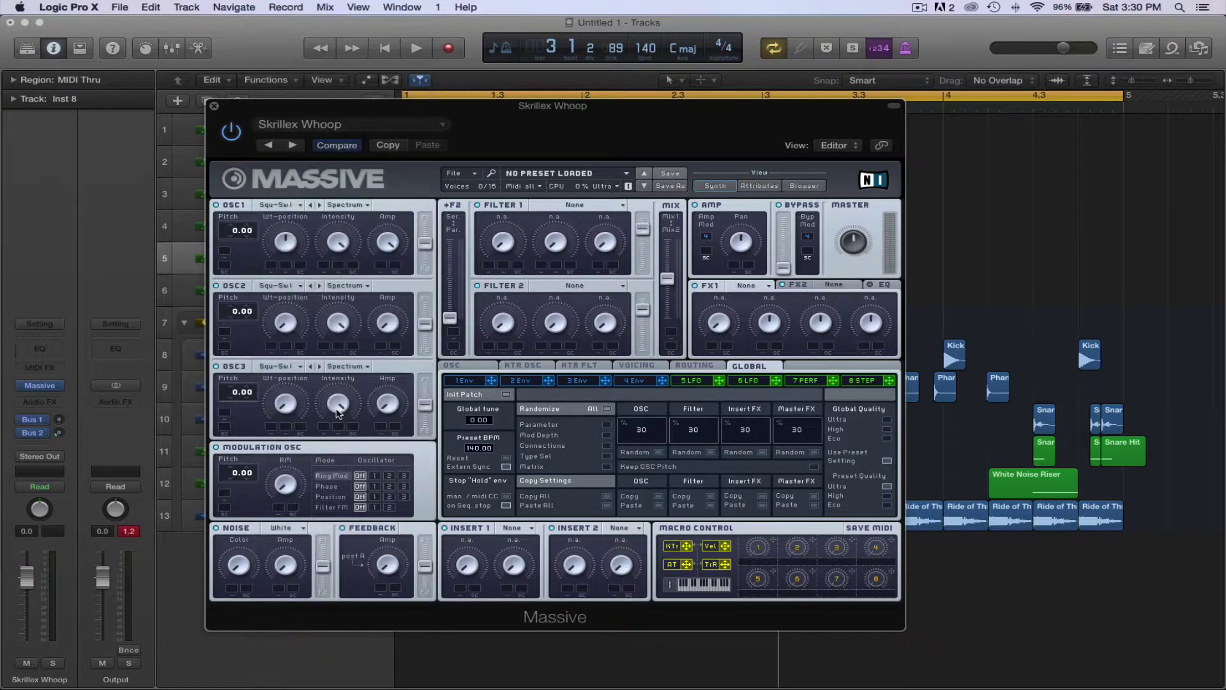
click(215, 108)
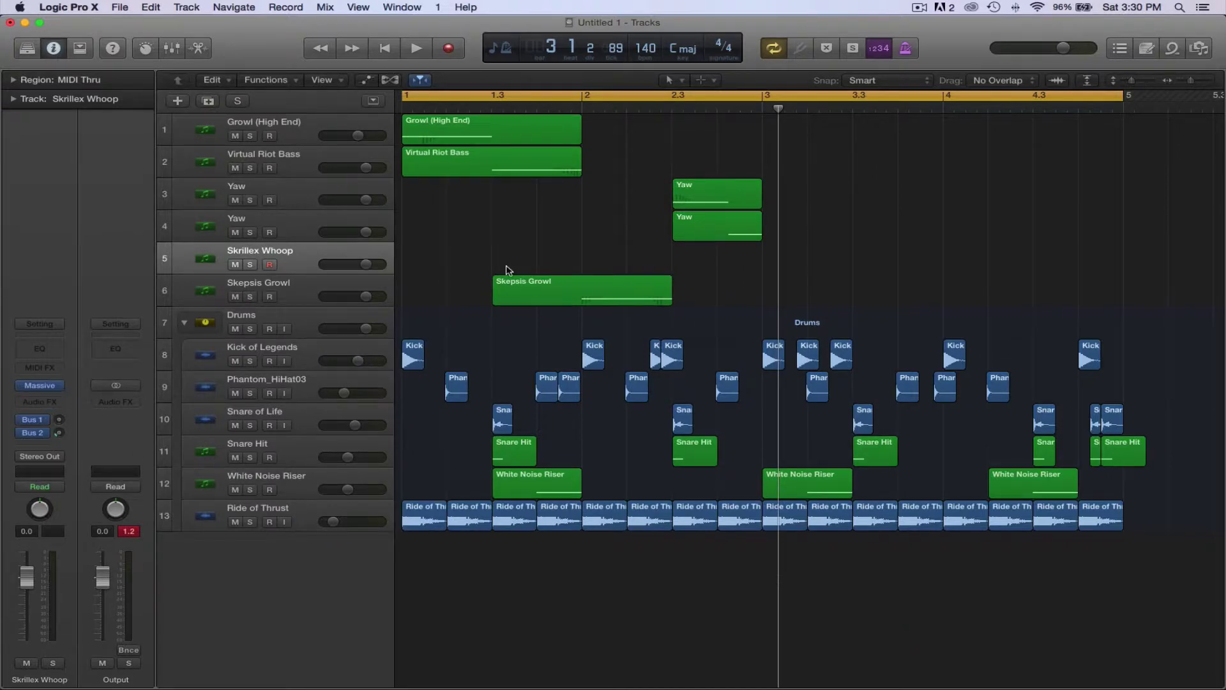
Move the Skrillex Whoop track below Skepsis Growl and create an empty MIDI region on it at bar 3
drag(294, 266, 300, 299)
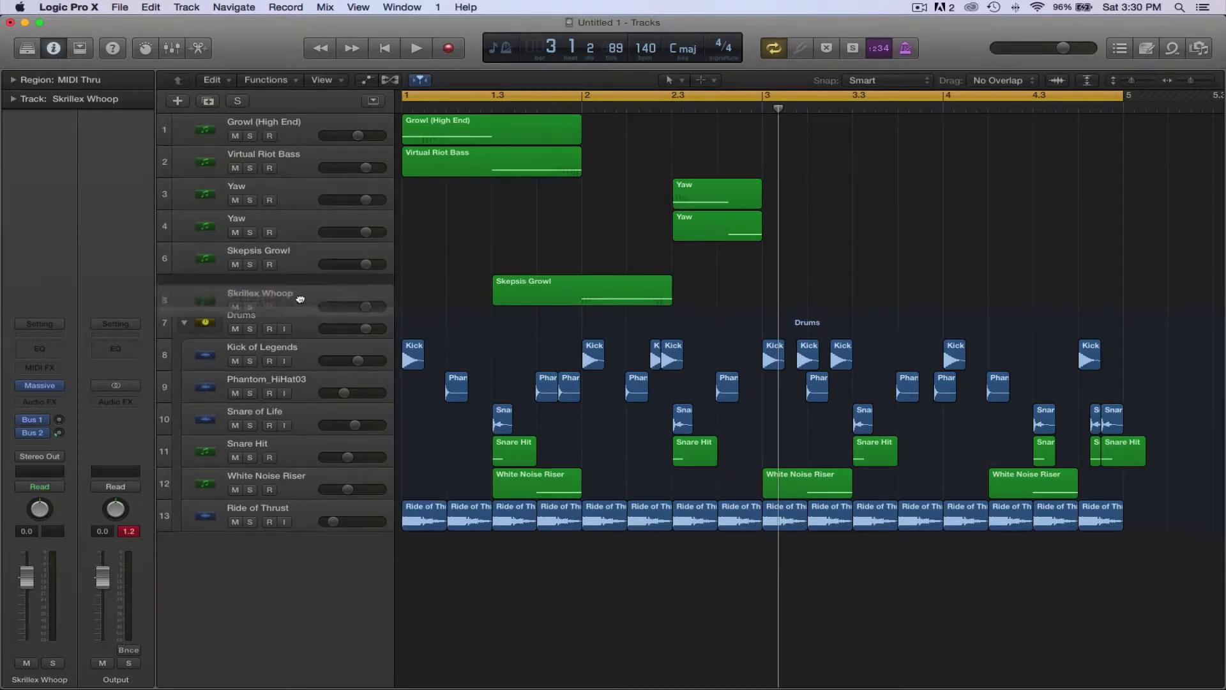
drag(776, 102, 762, 109)
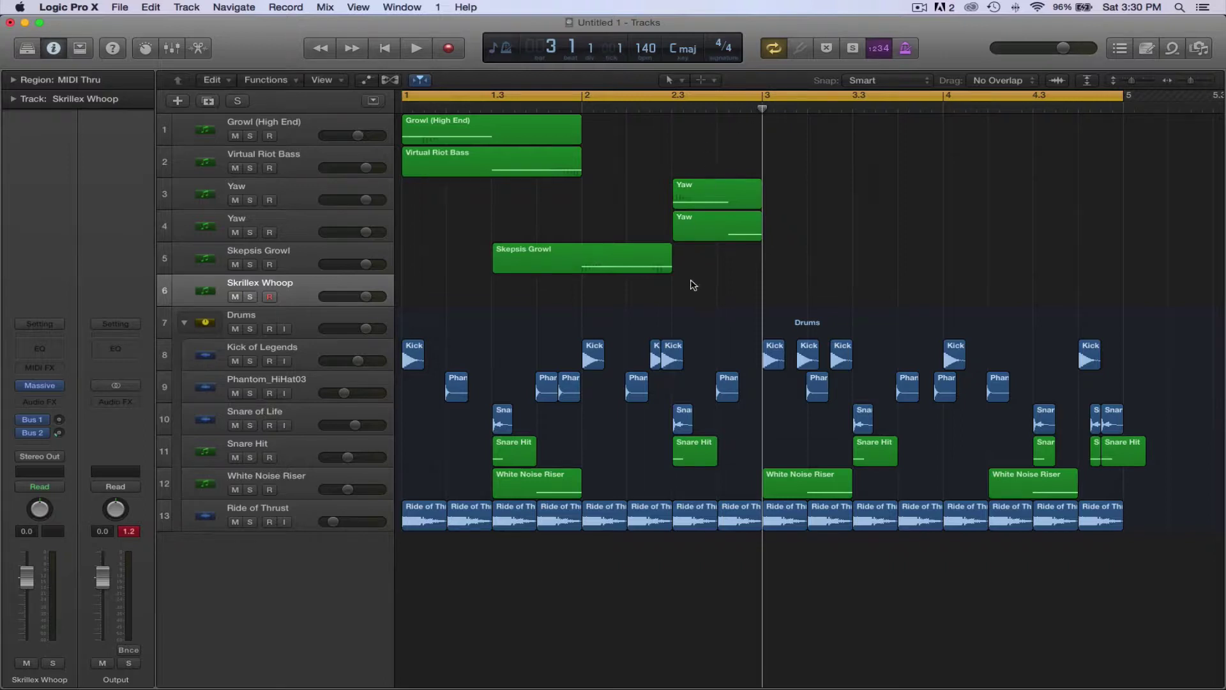
right_click(771, 297)
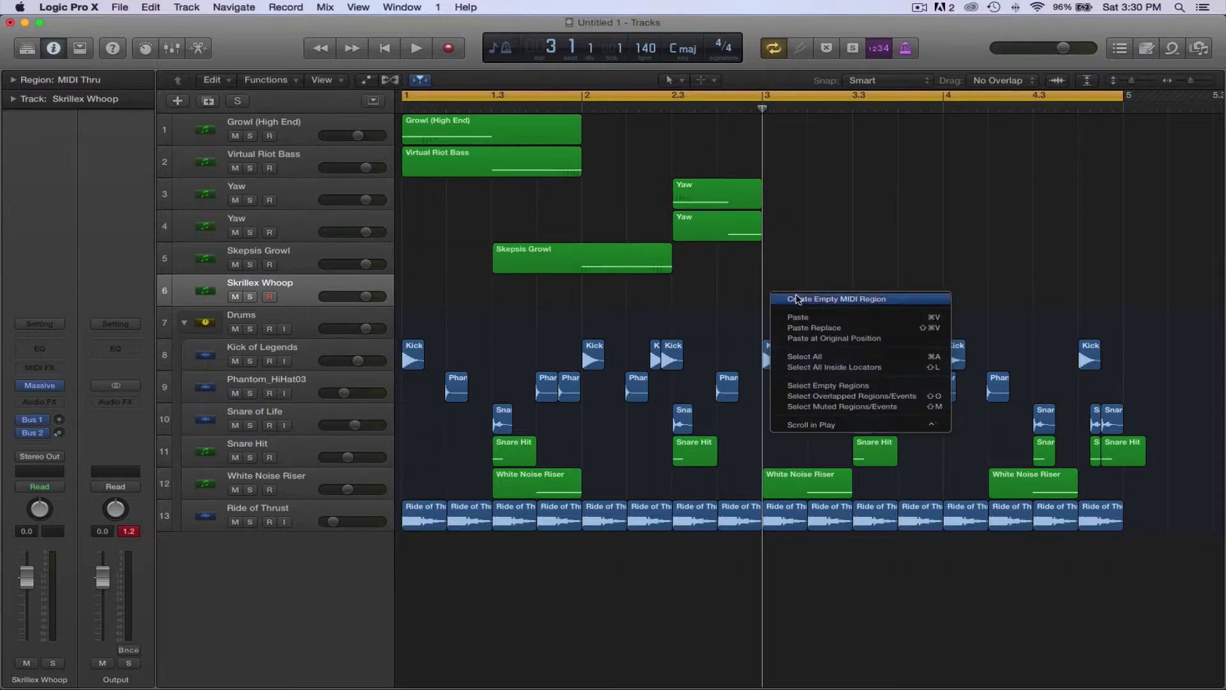
click(797, 300)
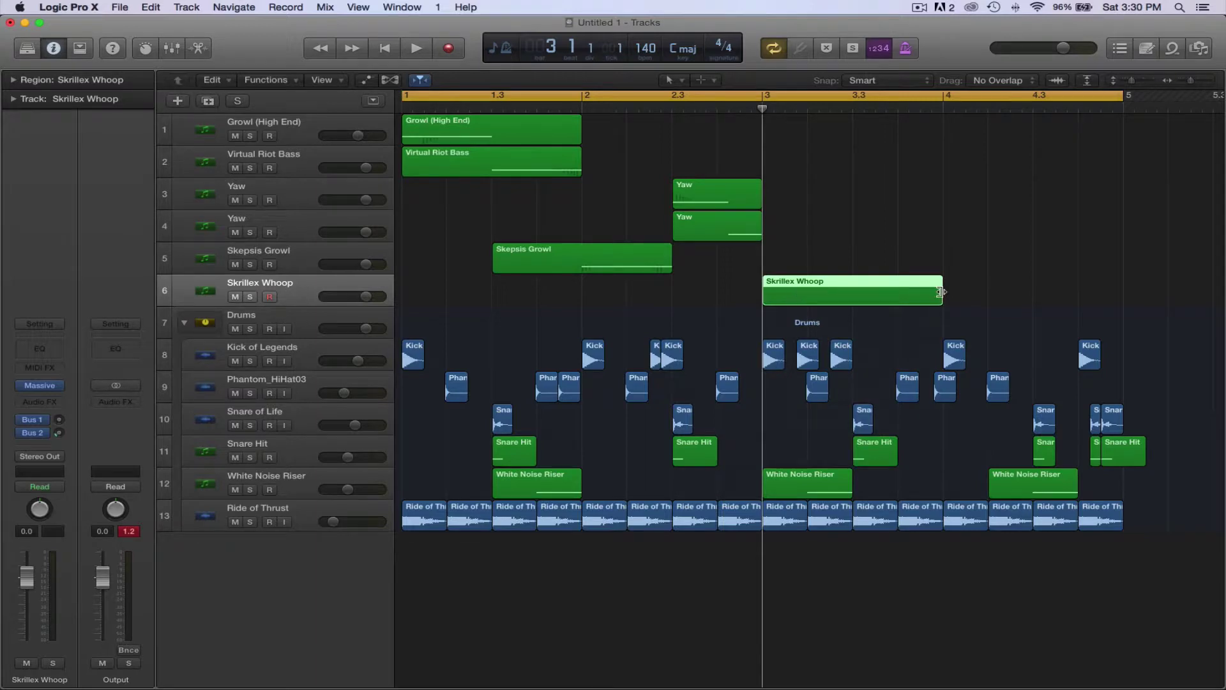
Shorten the Skrillex Whoop region so it ends at 3.3, and open it in the Piano Roll
drag(941, 292, 853, 293)
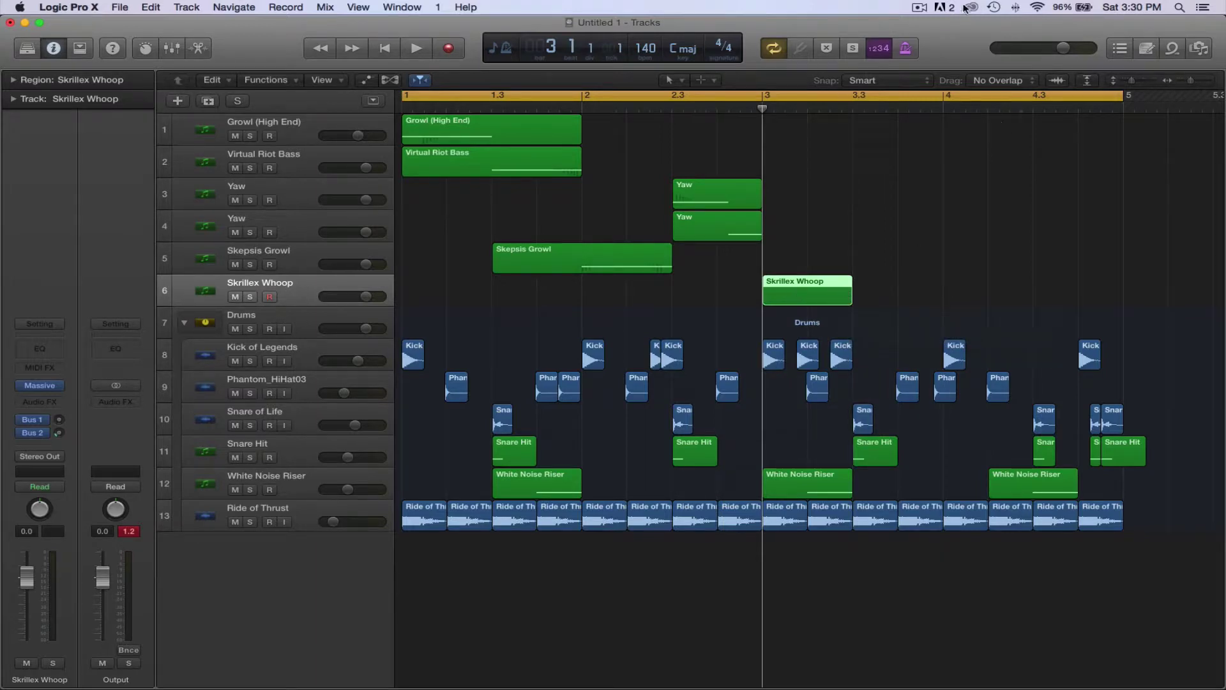
click(920, 8)
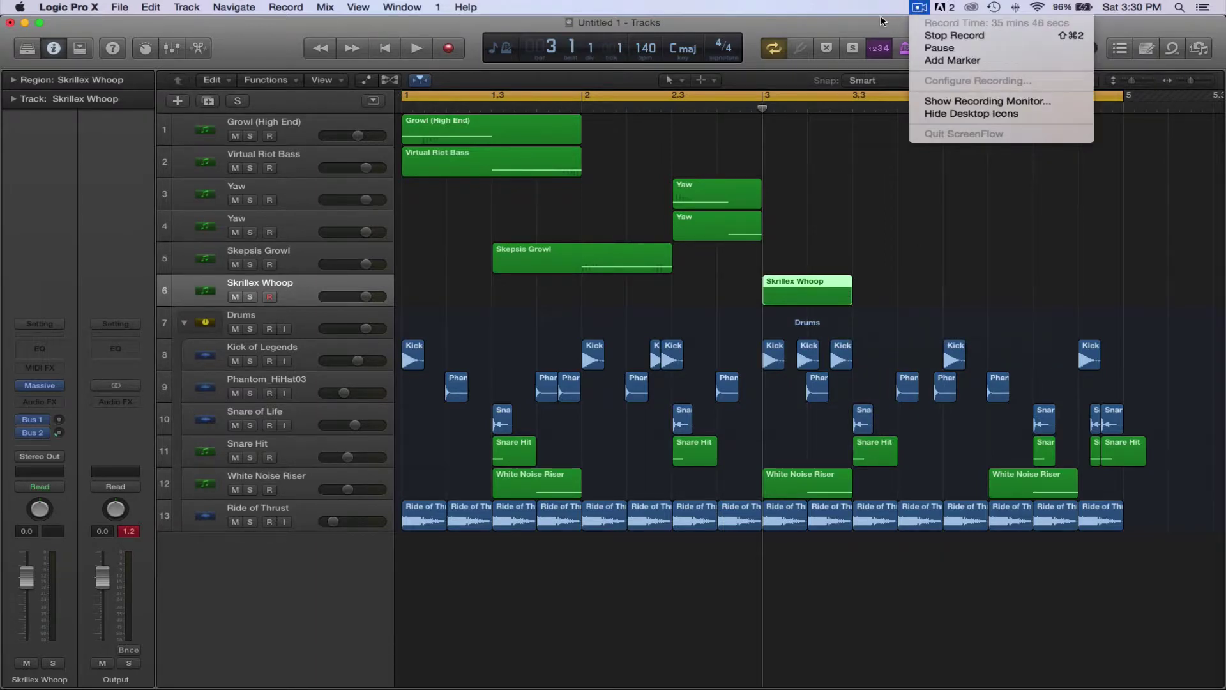
click(882, 21)
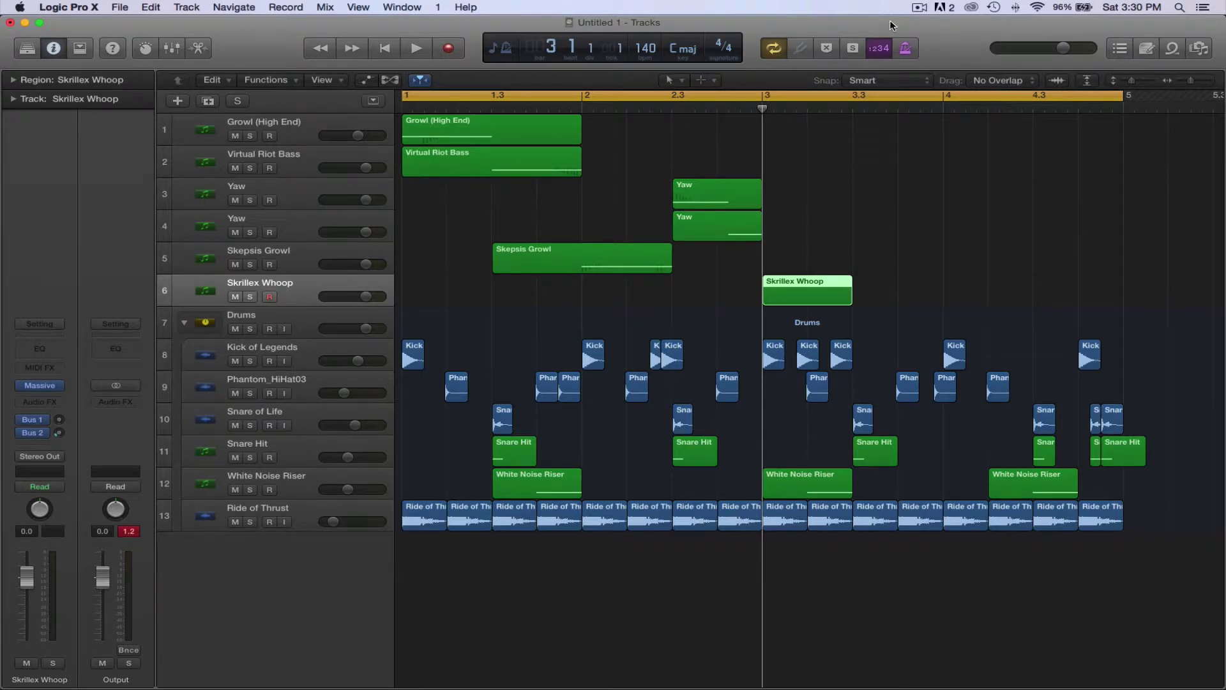
double_click(779, 291)
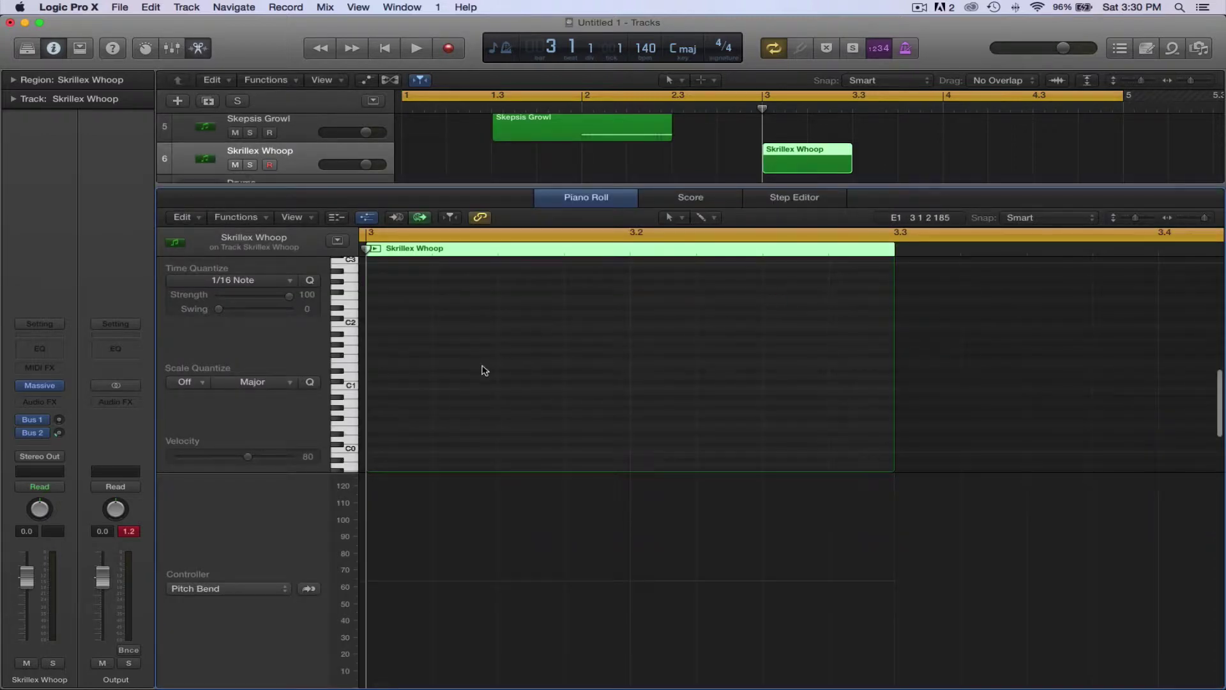
Lower the Skrillex Whoop track's volume to -7.0 dB while auditioning notes on the Piano Roll keyboard, and open its Massive plug-in
click(351, 391)
scroll(356, 404, down, 1)
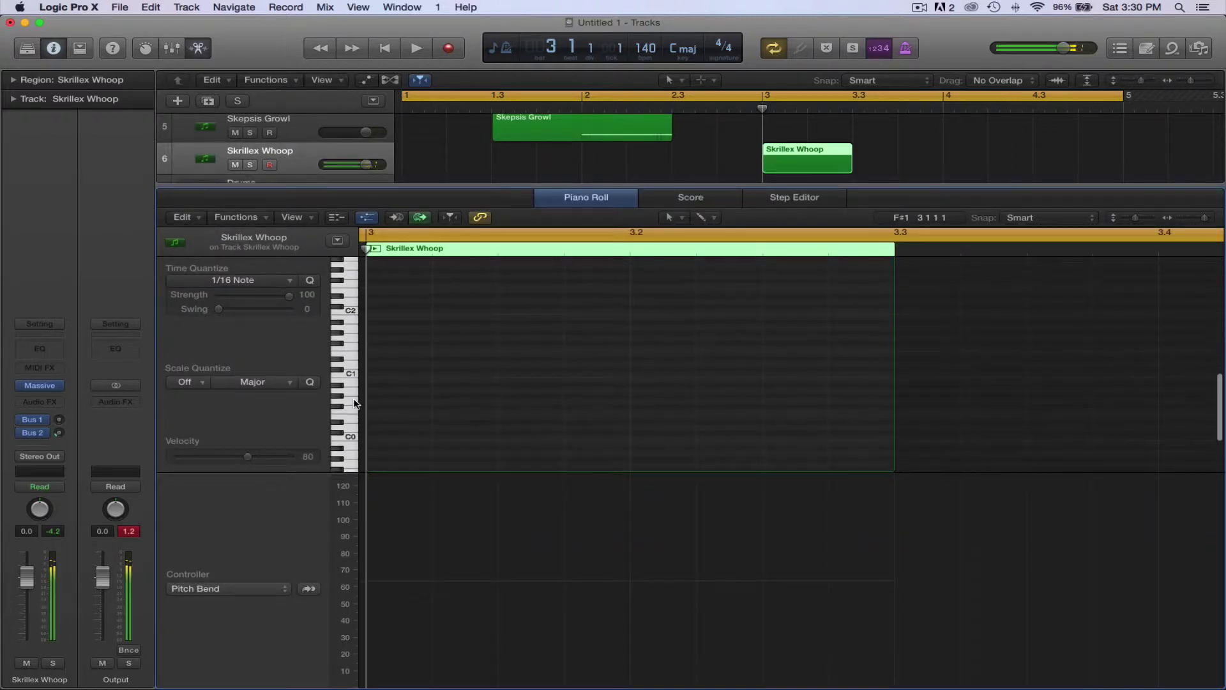
scroll(356, 404, down, 1)
drag(367, 164, 348, 165)
click(345, 353)
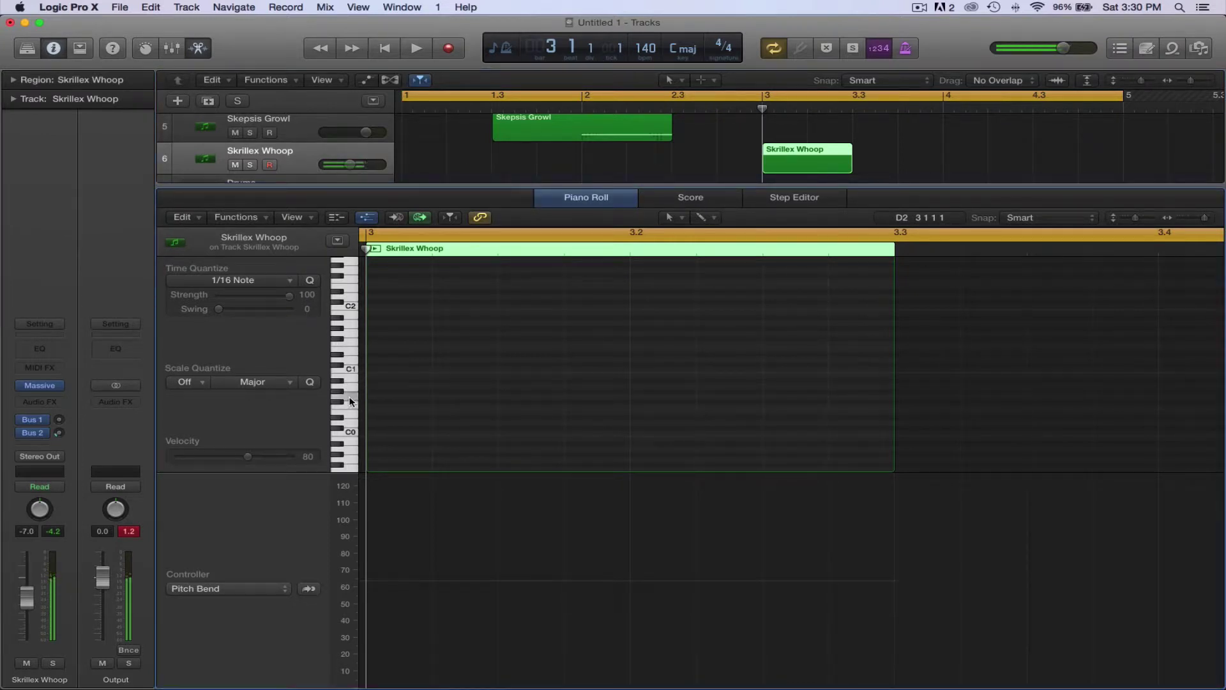
click(351, 390)
click(352, 329)
click(351, 390)
click(347, 391)
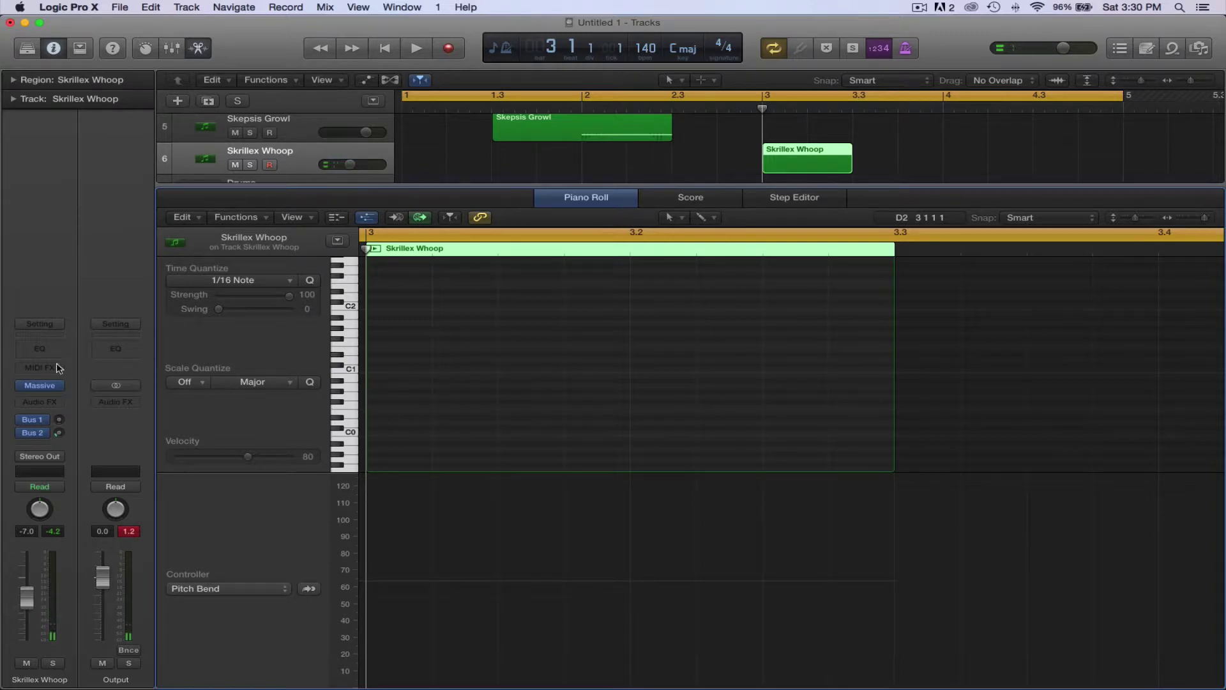
click(39, 385)
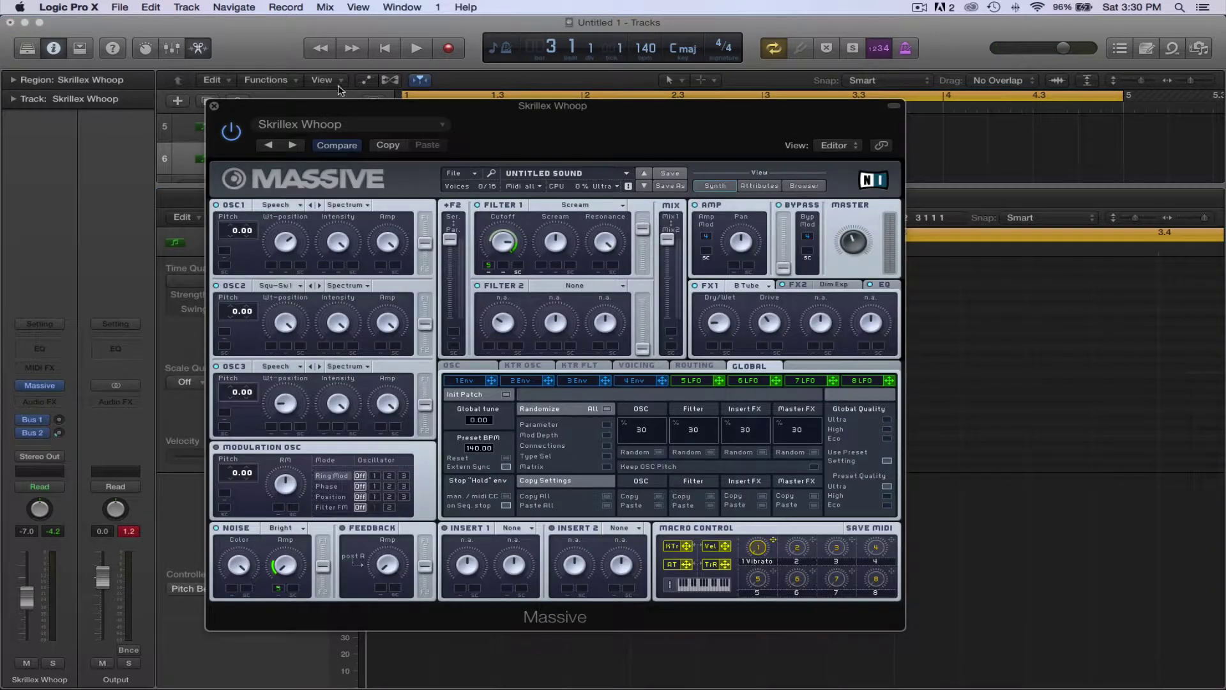
Browse the saved settings in Massive and load Skepsis Growl to try it out
click(369, 125)
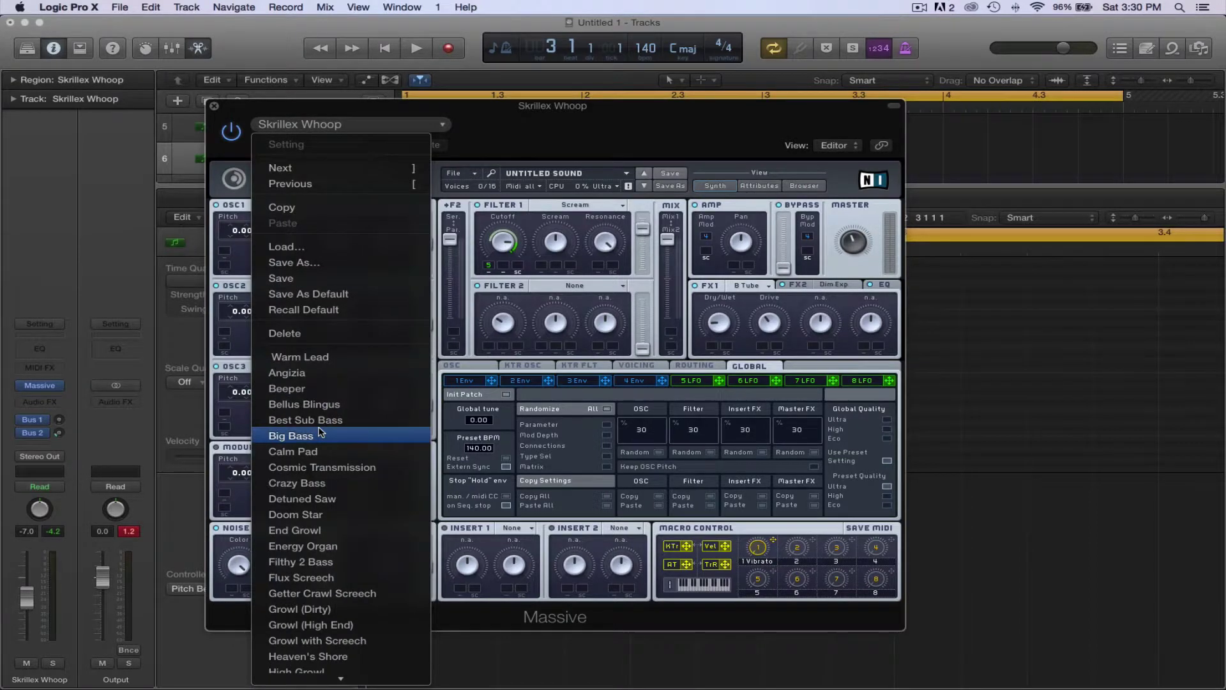
scroll(321, 433, down, 8)
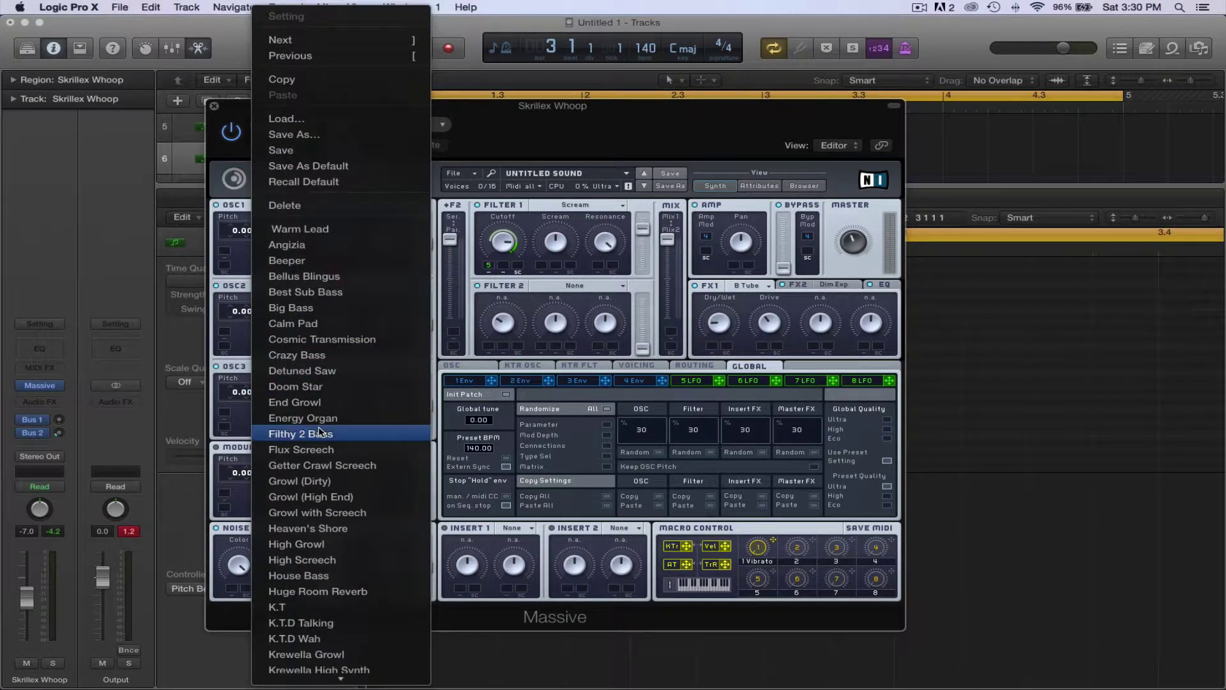
scroll(320, 433, down, 6)
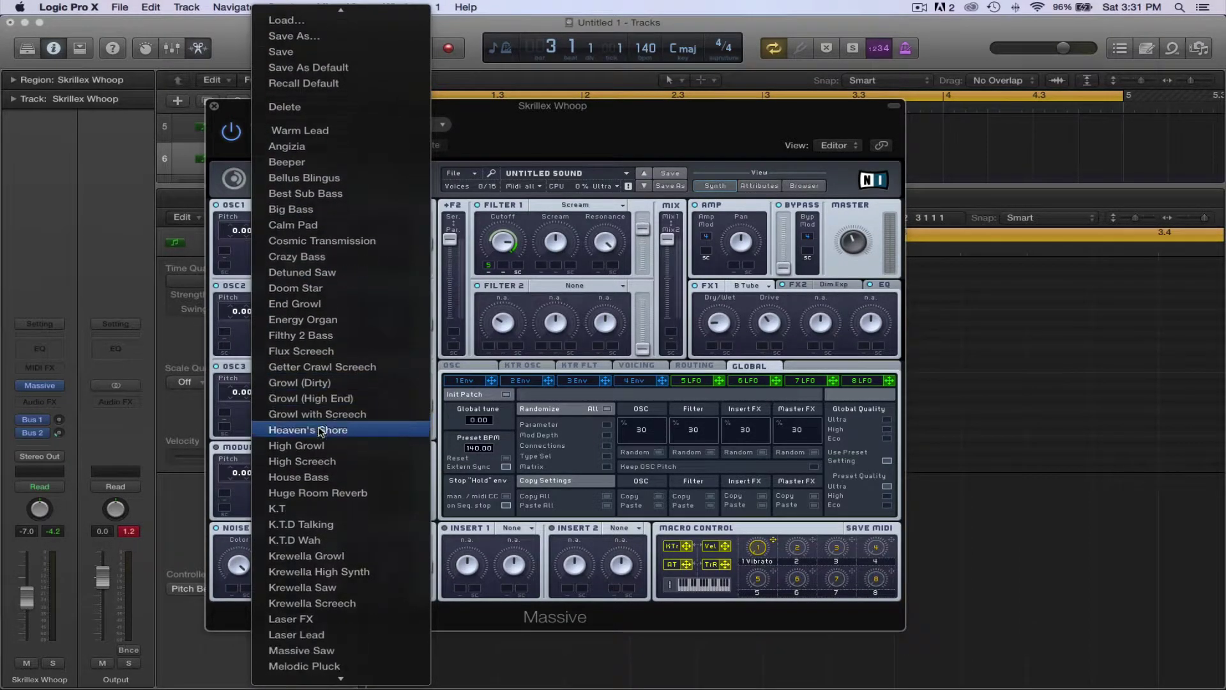
scroll(321, 433, down, 3)
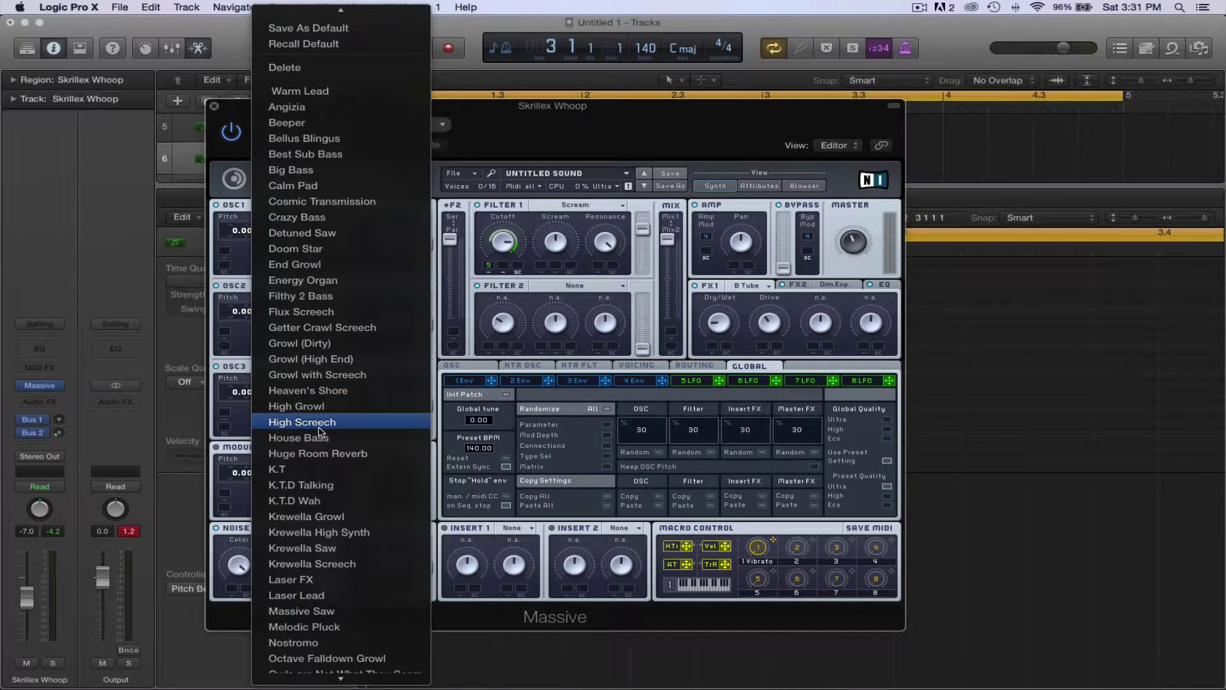
scroll(321, 434, down, 2)
scroll(321, 433, down, 9)
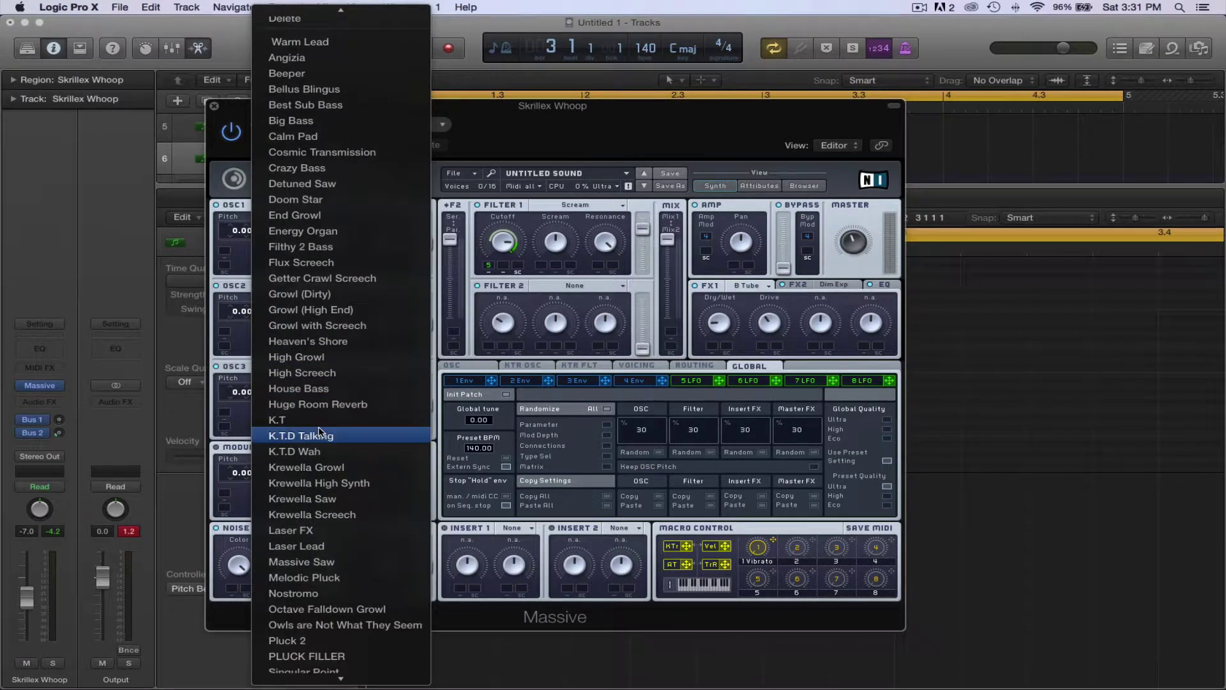
scroll(321, 433, down, 8)
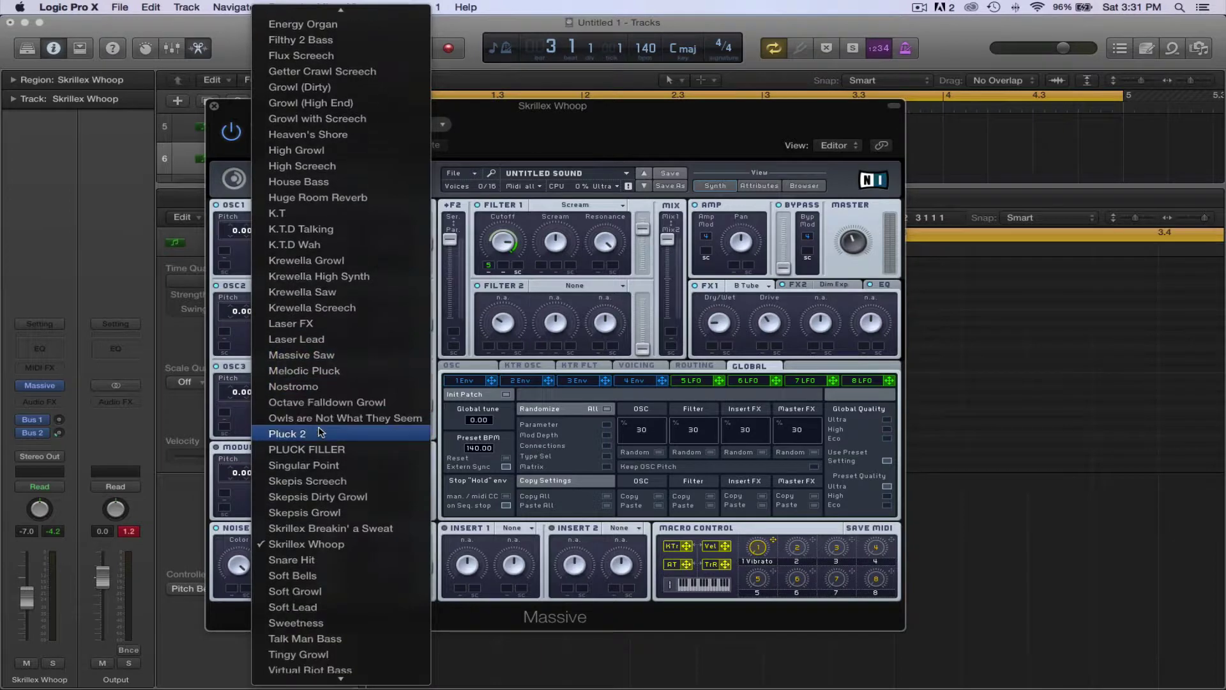
scroll(321, 433, down, 3)
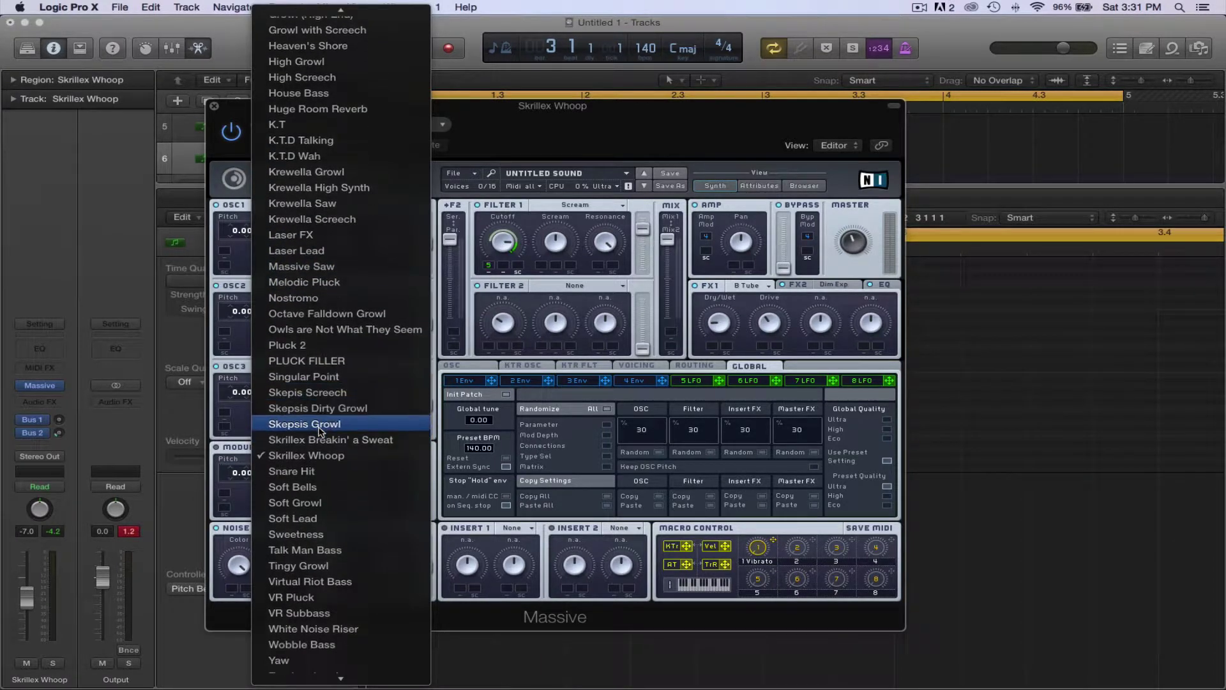
click(319, 424)
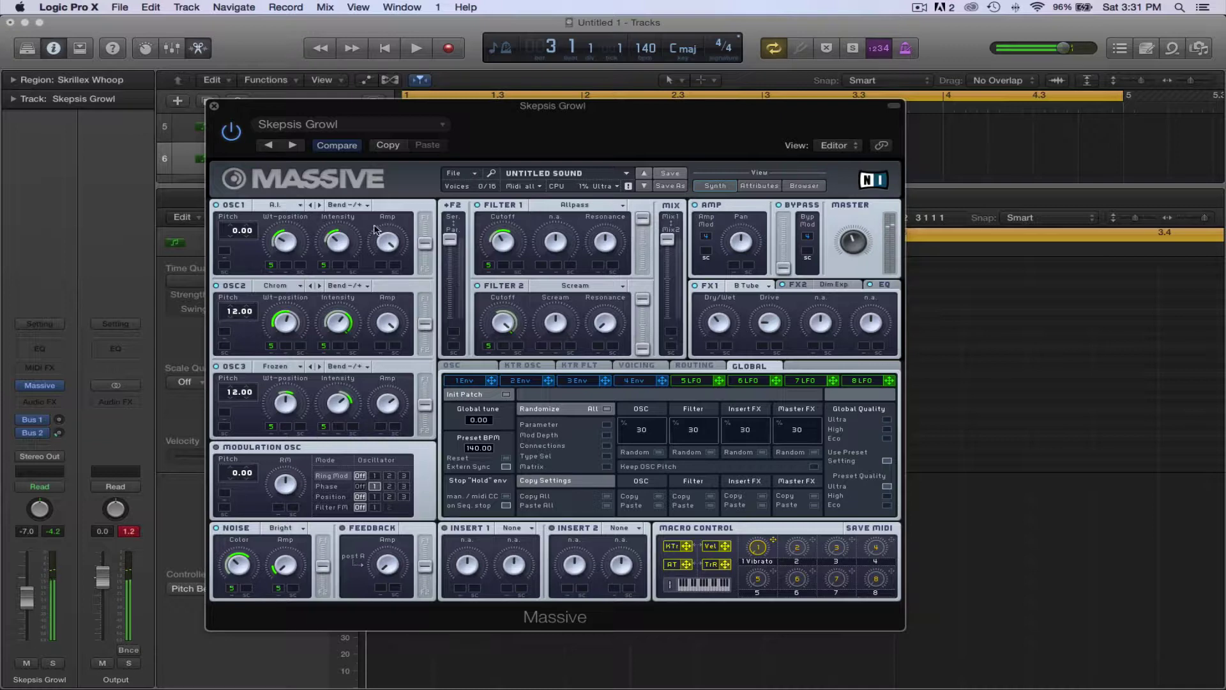
Load the Octave Falldown Growl setting in Massive
click(349, 123)
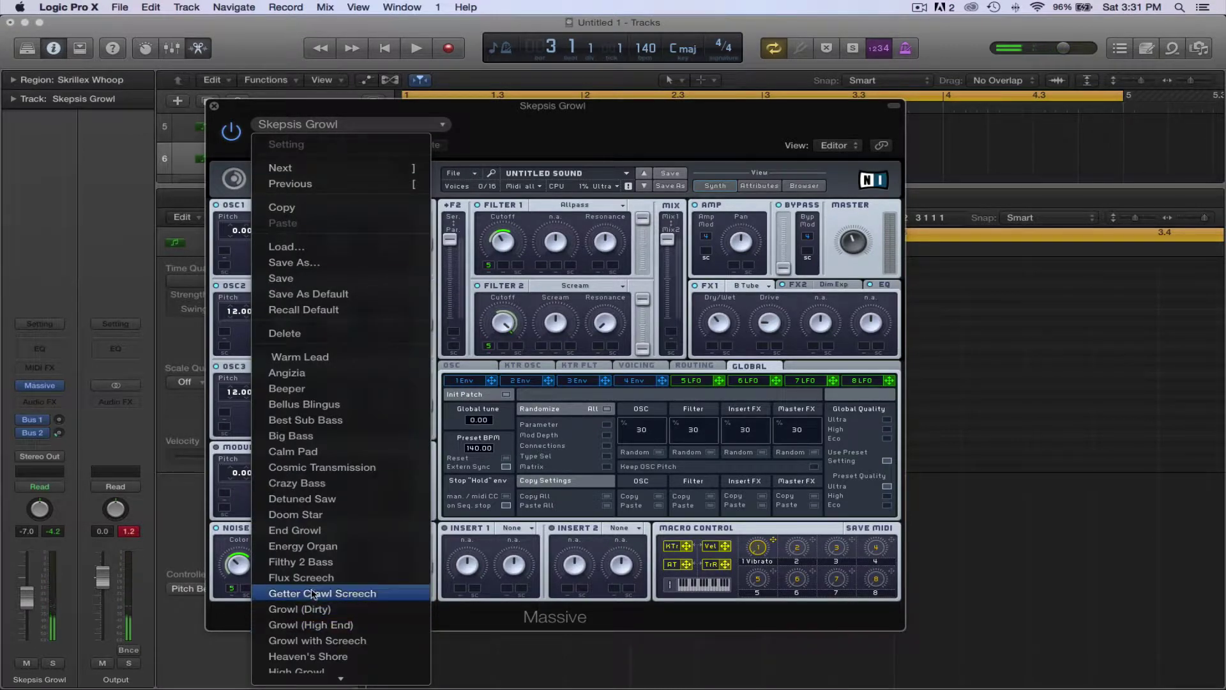
scroll(318, 578, down, 6)
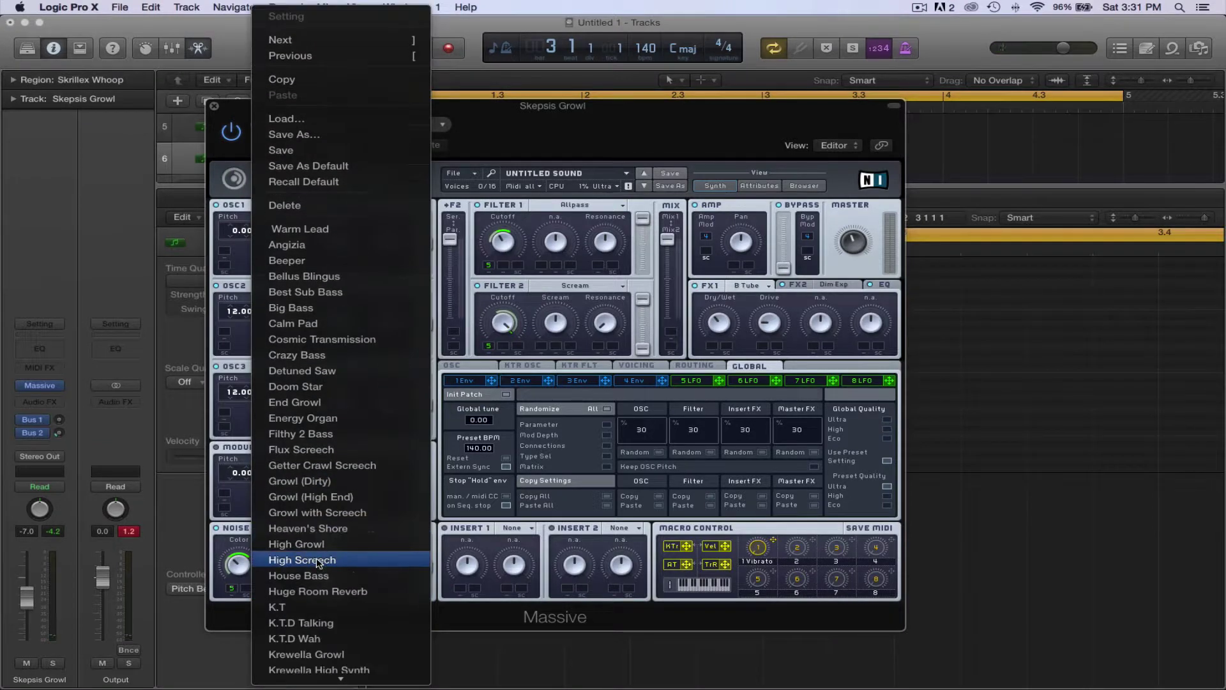
scroll(317, 563, down, 12)
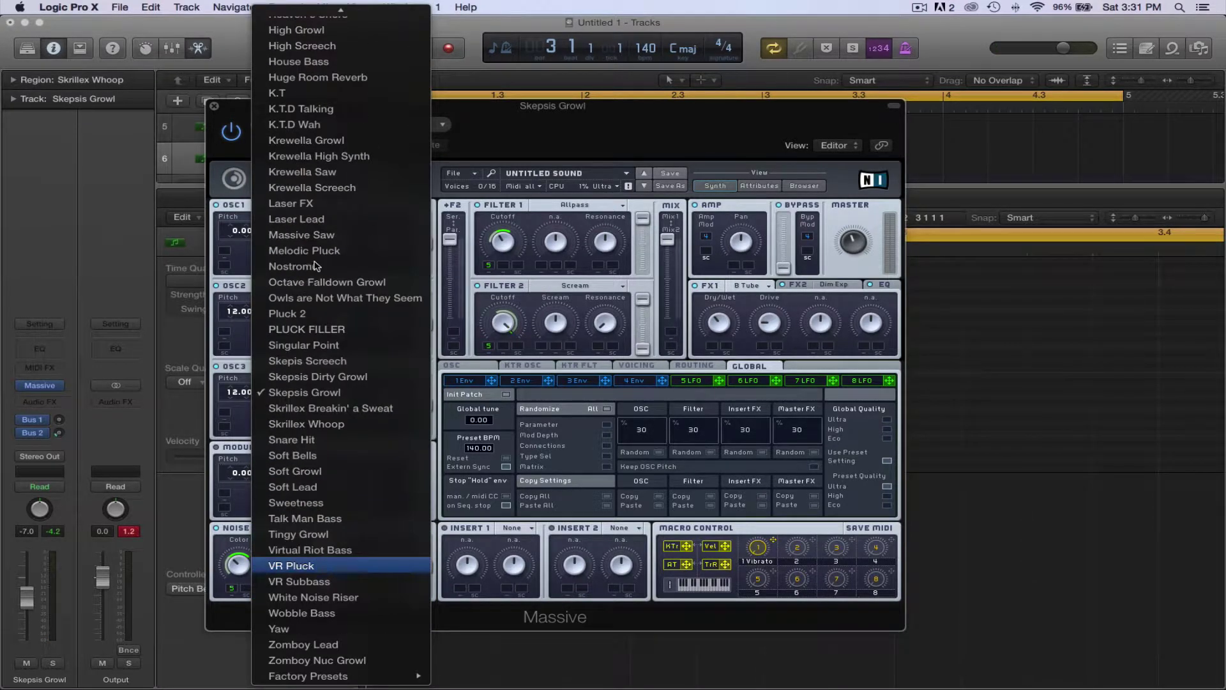
click(319, 282)
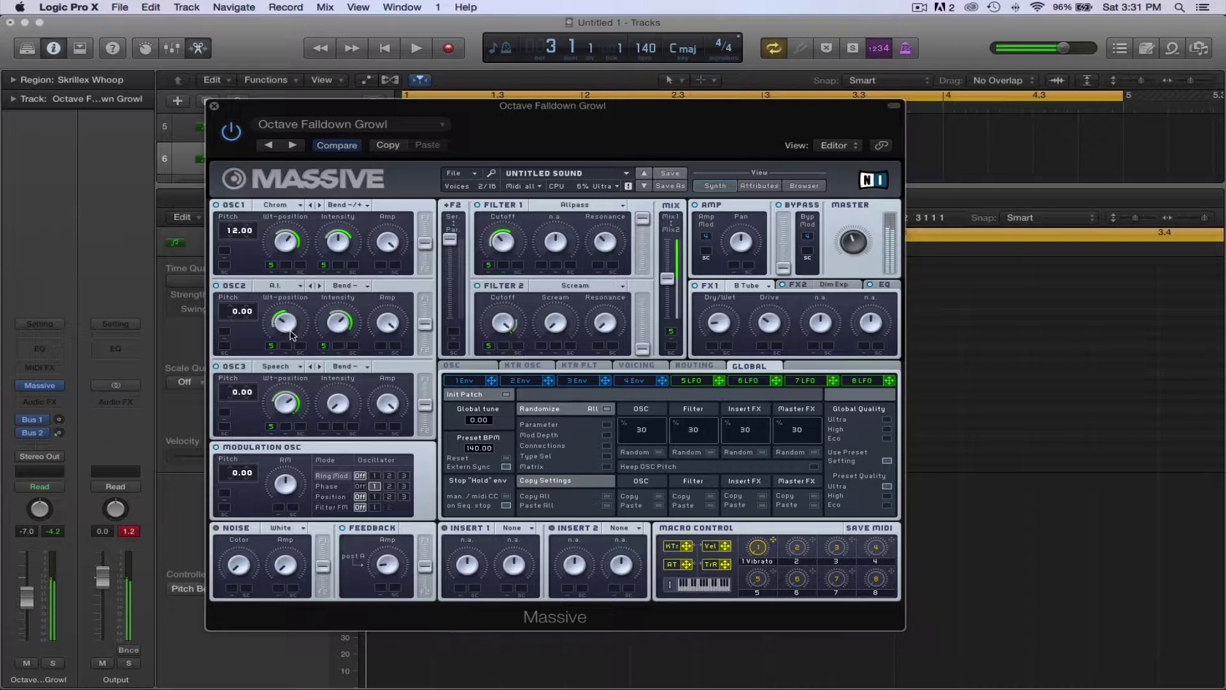
Switch oscillator 3 to the Sonic wavetable and turn down its wavetable position
click(293, 368)
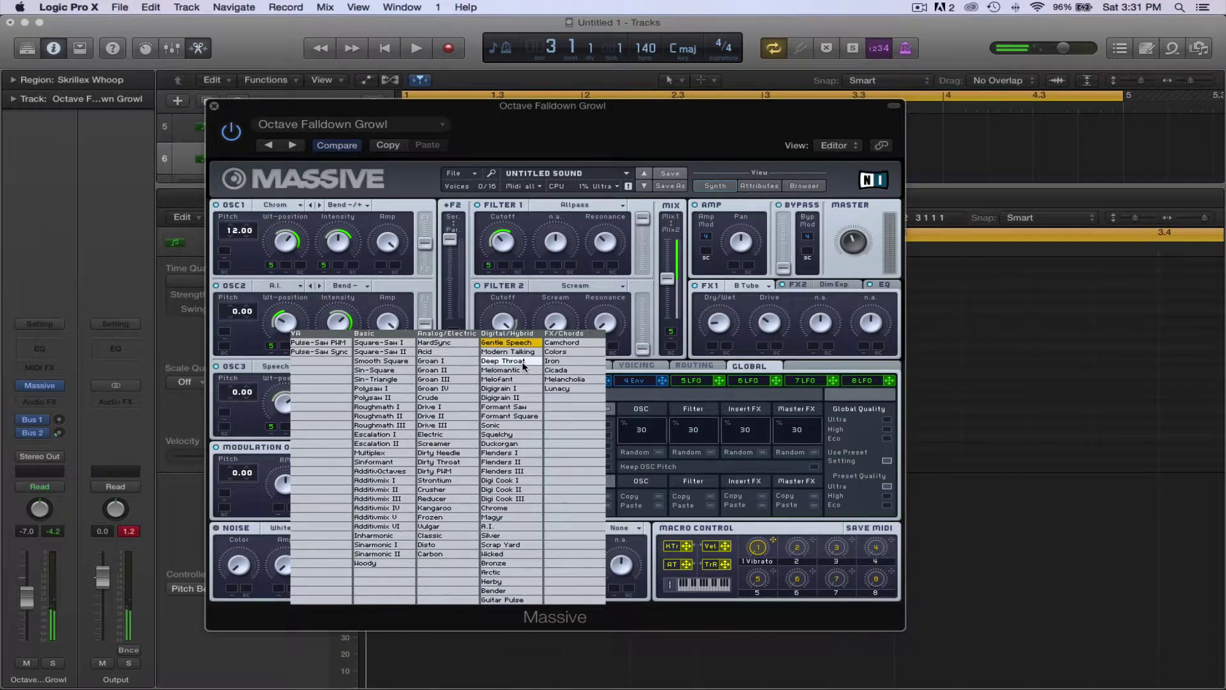
click(491, 426)
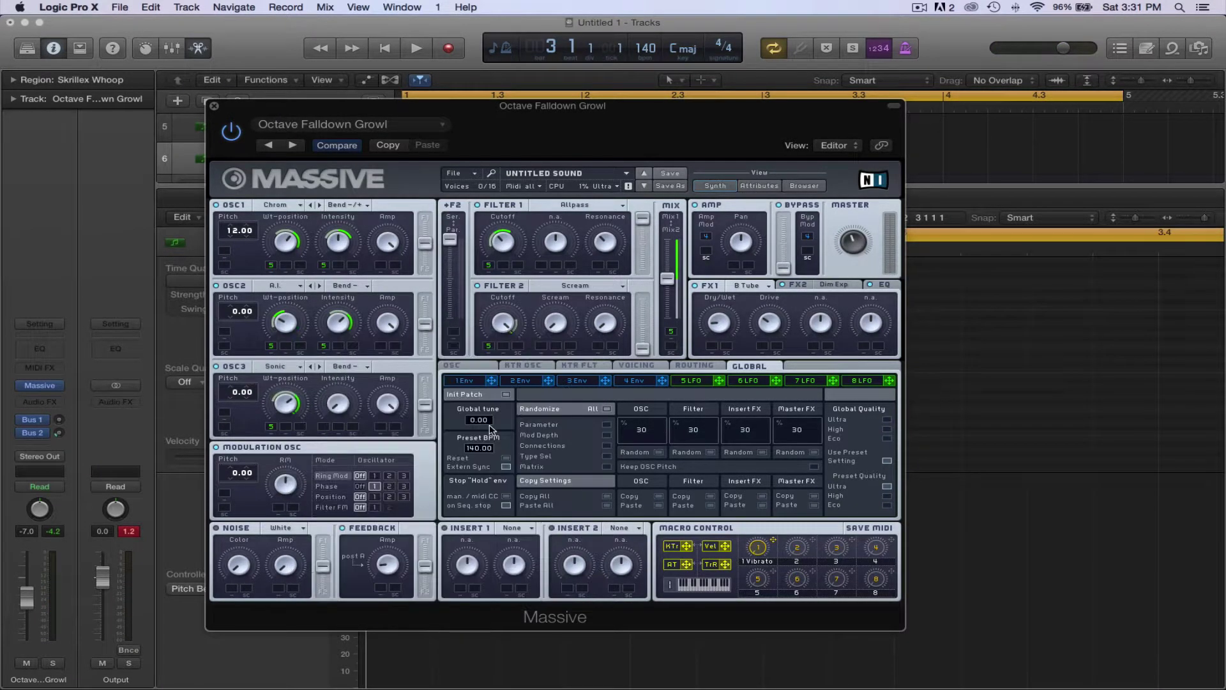
drag(285, 409, 287, 447)
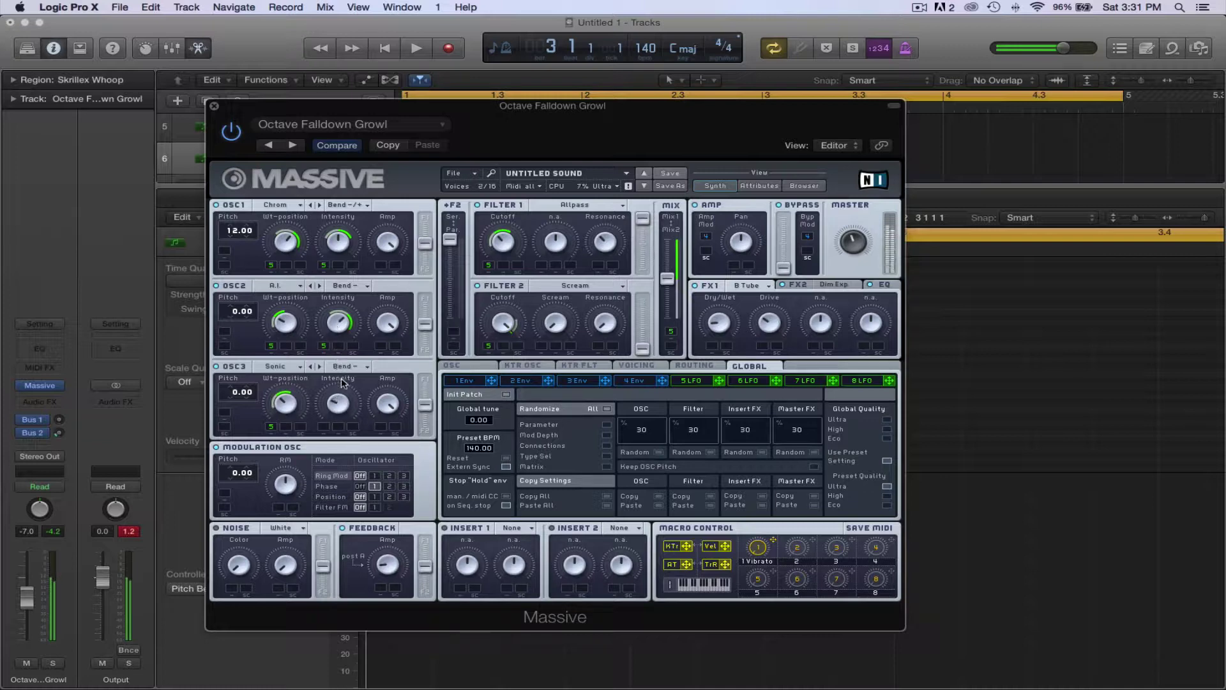
Set oscillator 3's pitch to 12.00 and raise its intensity in Bend- mode
mouse_move(223, 384)
mouse_down()
mouse_move(236, 412)
mouse_move(224, 401)
mouse_move(251, 403)
mouse_move(233, 369)
mouse_up()
click(351, 368)
click(358, 384)
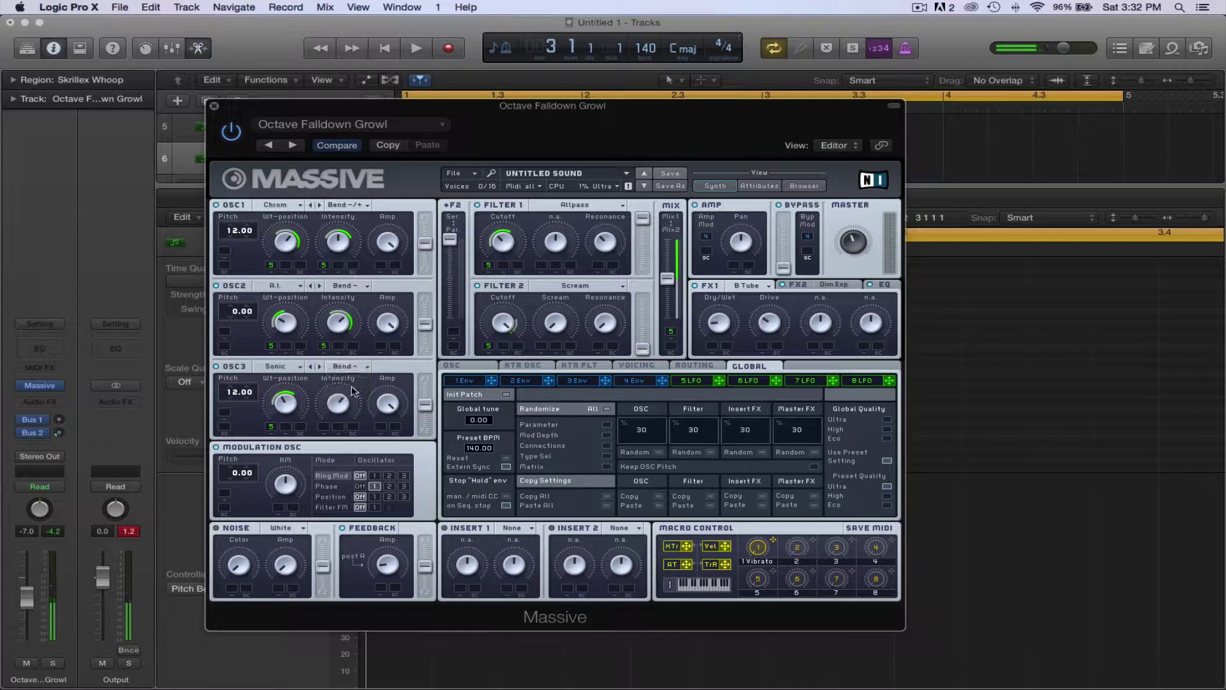
click(351, 390)
Change Filter 1 to Bandpass and show the EQ controls
click(565, 205)
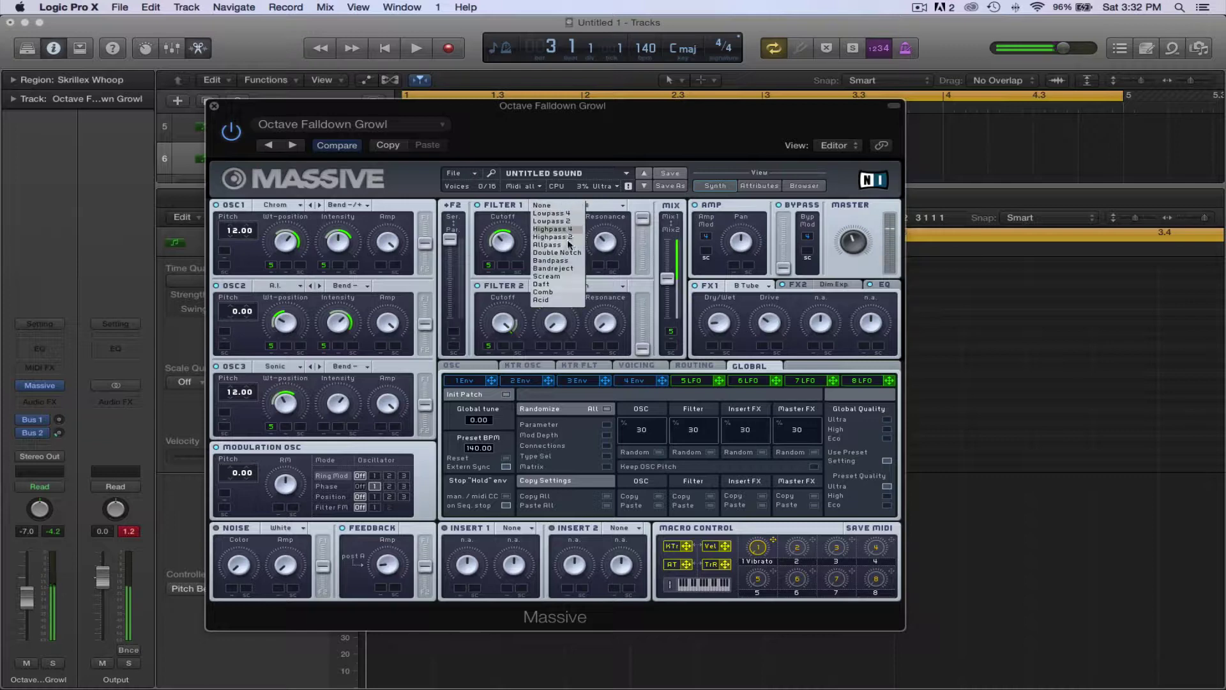
click(568, 261)
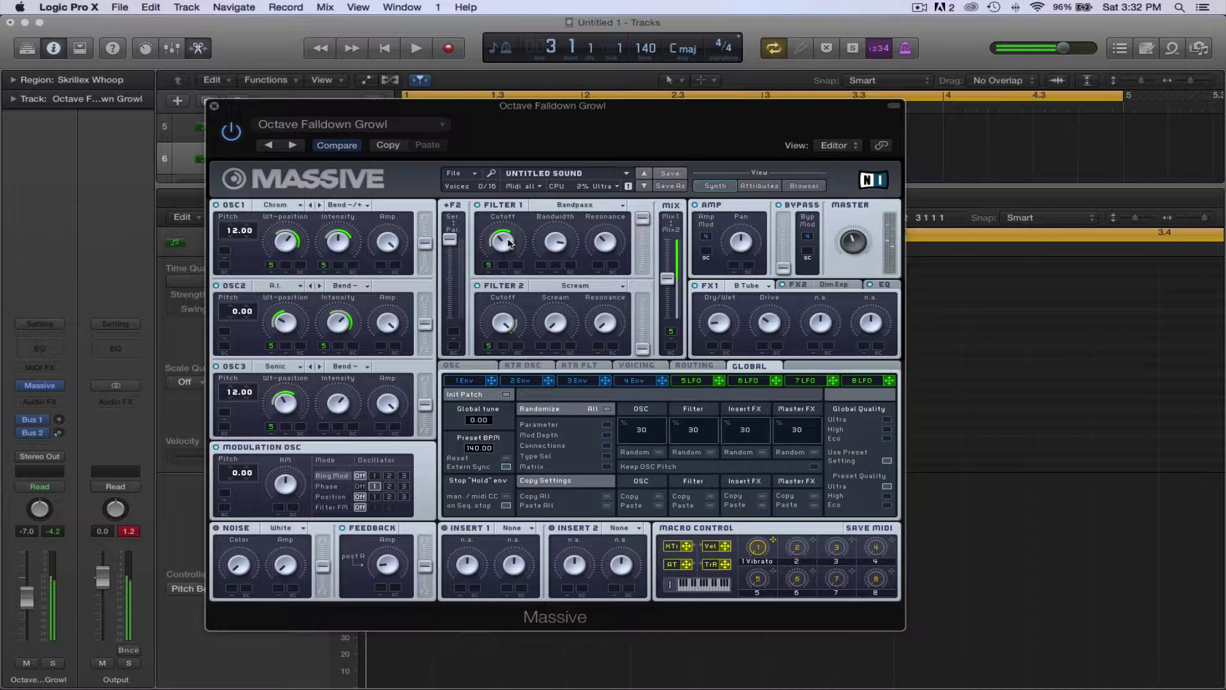
click(884, 285)
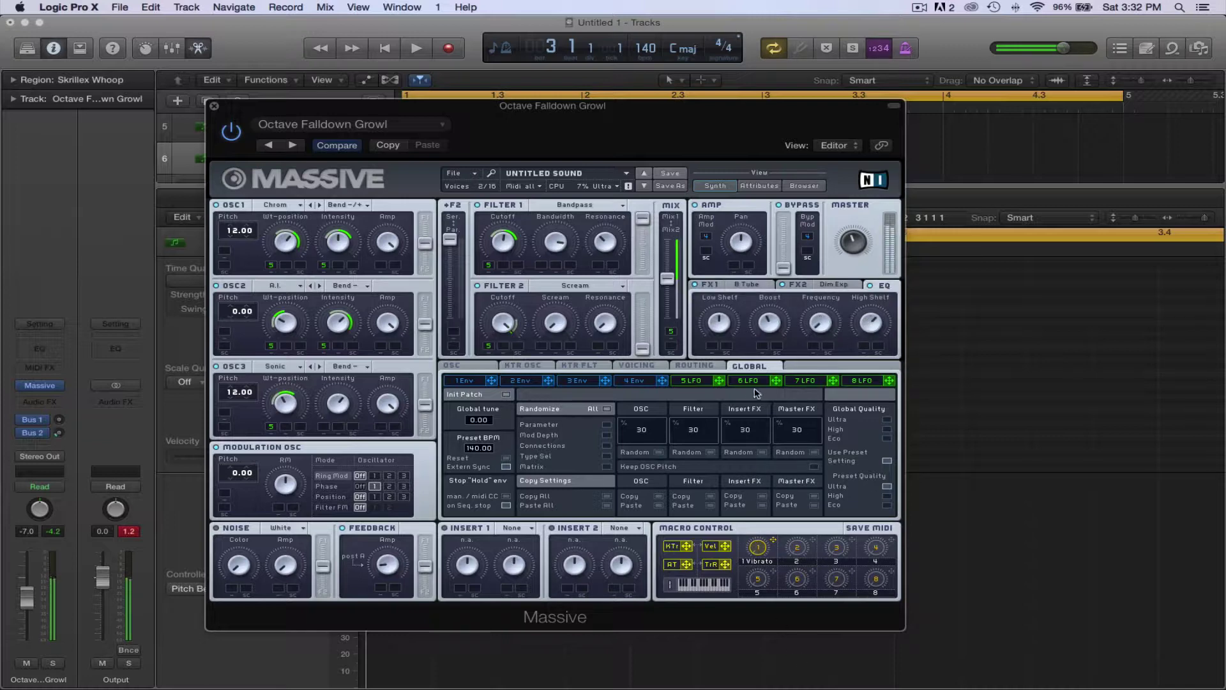
On LFO 5, try a sawtooth as the first curve, restore the sine, and set the ratio to 1/4
click(698, 382)
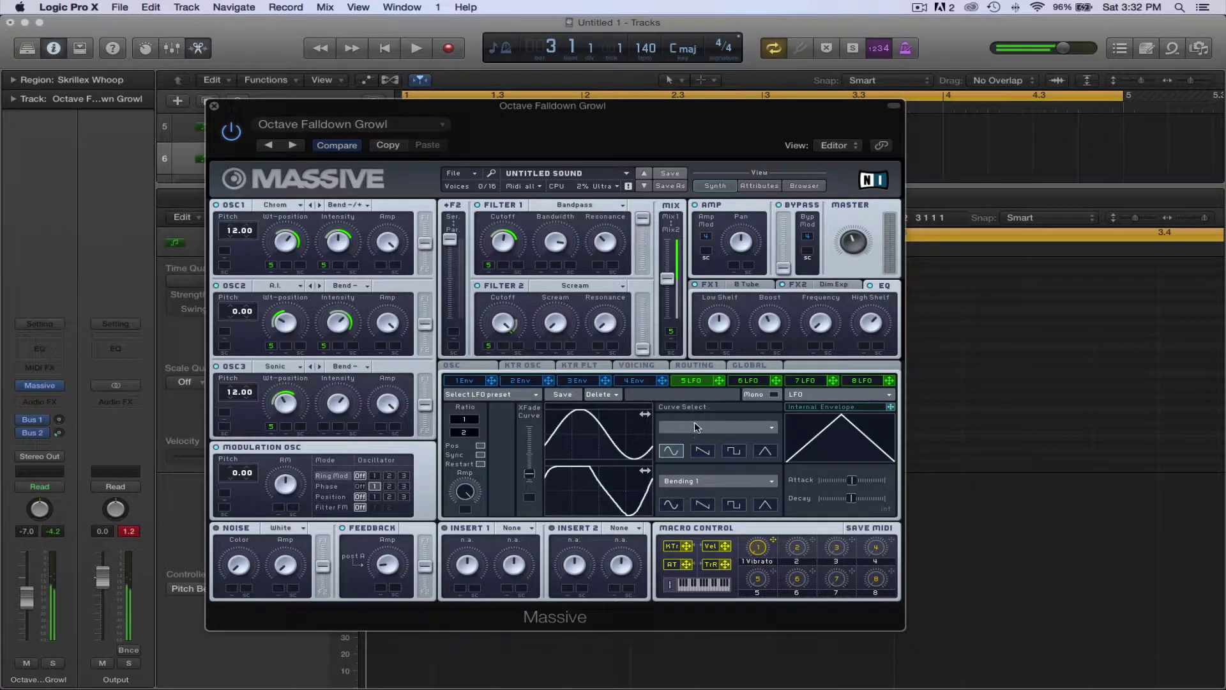
click(694, 453)
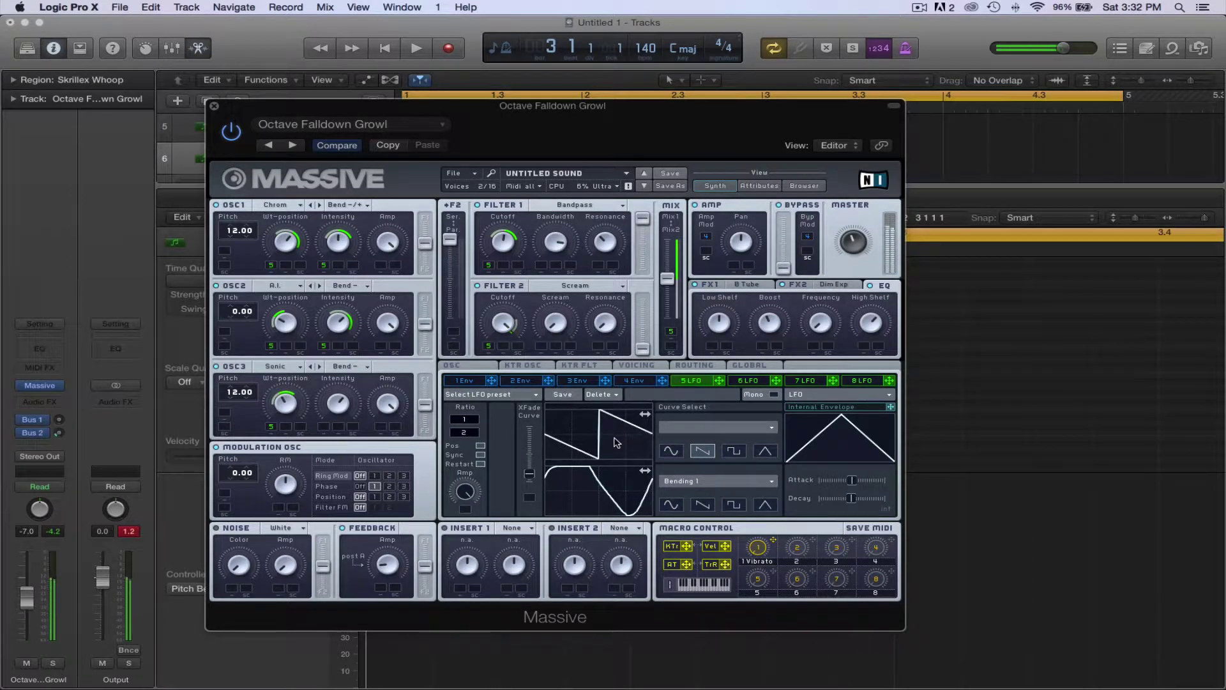
click(670, 451)
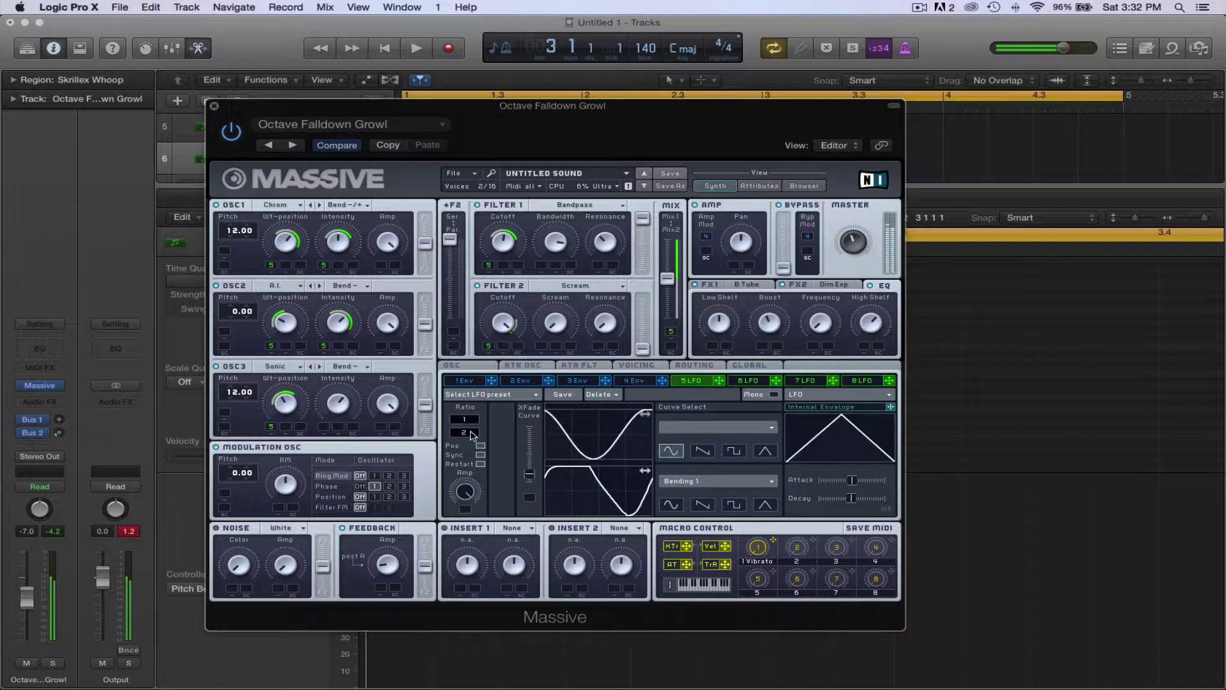
drag(474, 437, 473, 432)
mouse_move(529, 476)
mouse_down()
mouse_move(532, 429)
mouse_move(531, 482)
mouse_up()
Shift the phase of LFO 5's second curve while trying sawtooth, square and sine shapes for it
click(702, 504)
drag(633, 492, 548, 492)
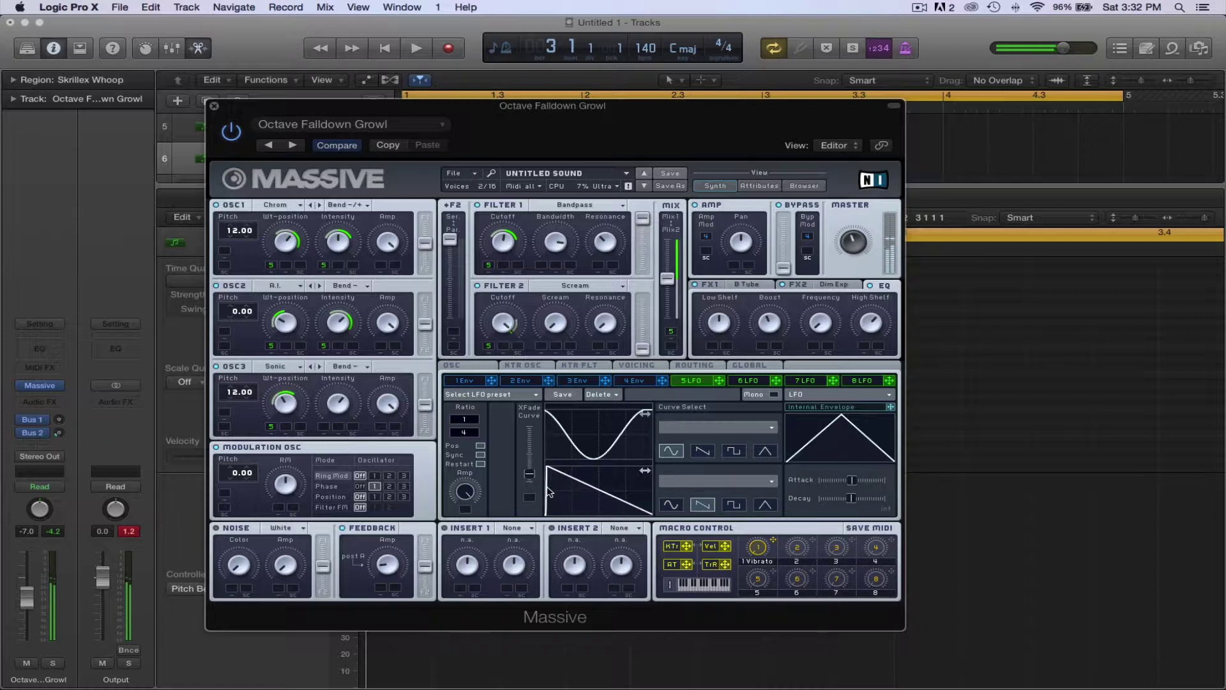
click(734, 505)
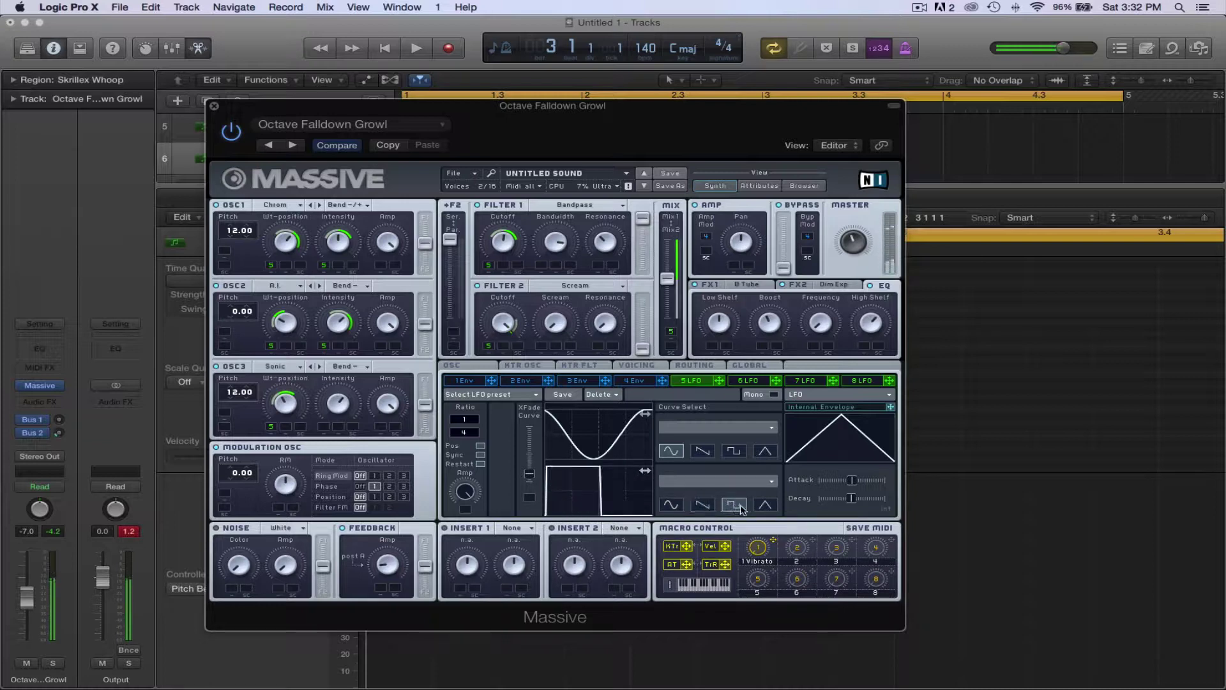
click(673, 506)
Lengthen the release of envelope 4 and set LFO 5's second curve to sawtooth
click(628, 381)
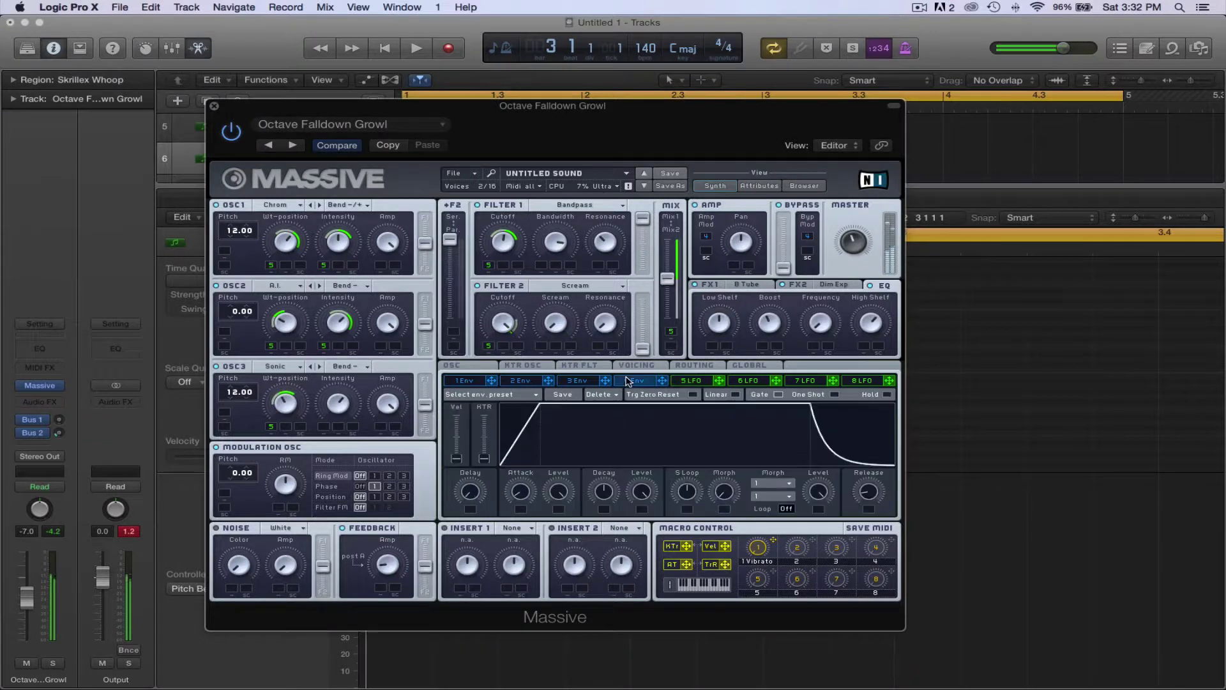
mouse_move(867, 493)
mouse_down()
mouse_move(868, 472)
mouse_move(870, 517)
mouse_up()
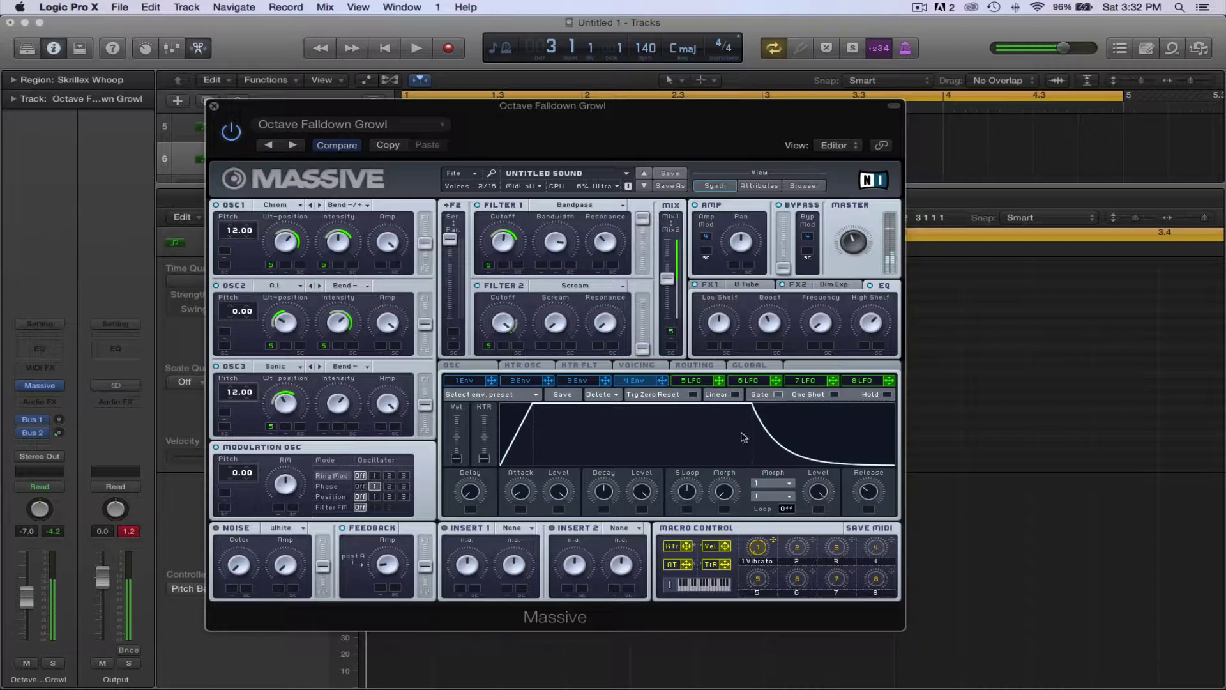
click(692, 381)
click(703, 504)
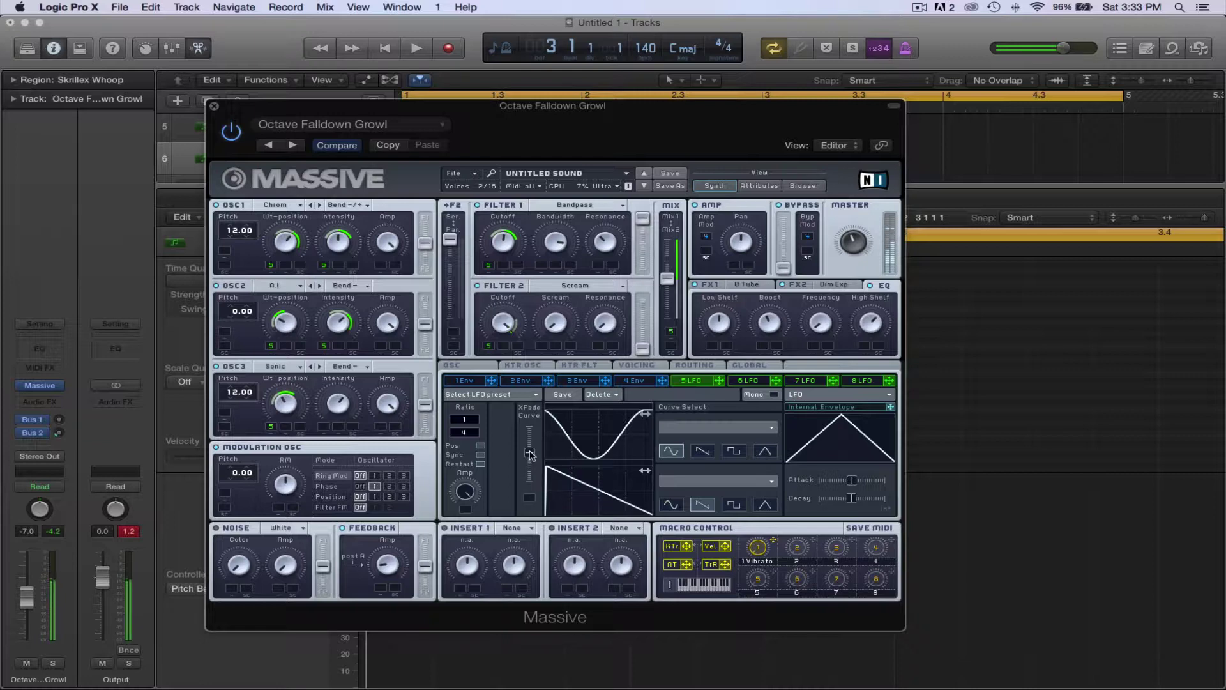
Try Bending 1, sine and triangle shapes for LFO 5's second curve, shifting its phase and moving the crossfade towards it
mouse_move(530, 454)
mouse_down()
mouse_move(533, 435)
mouse_move(535, 468)
mouse_up()
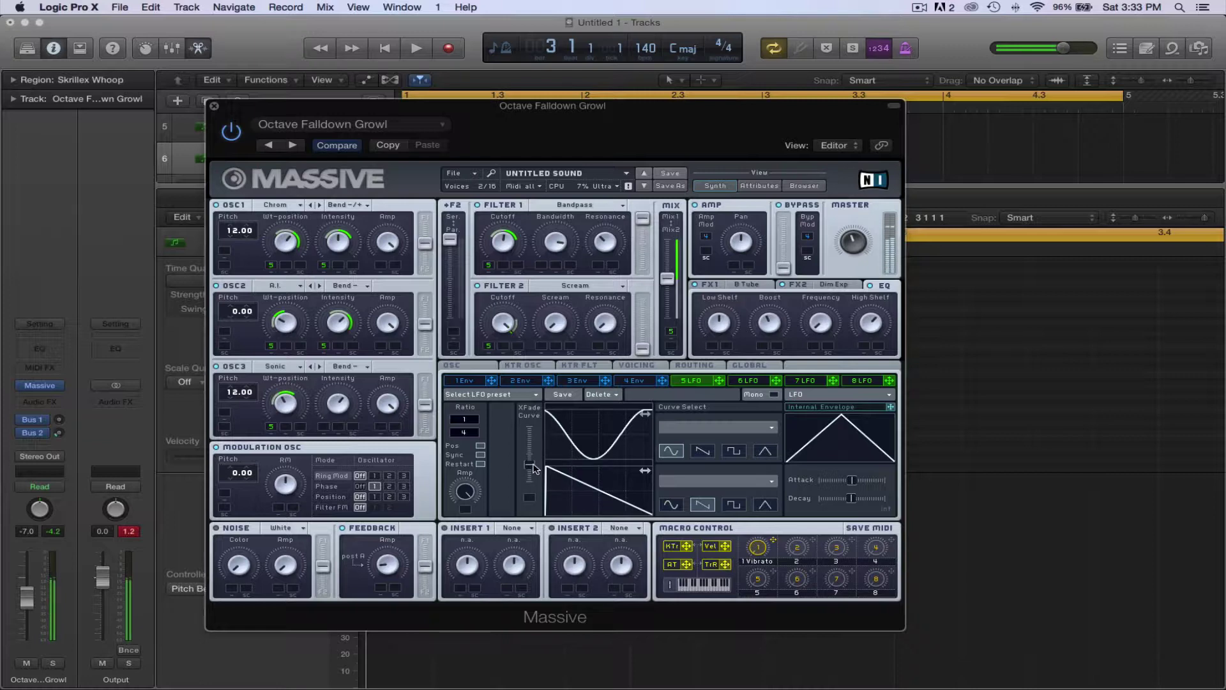
click(704, 490)
click(690, 491)
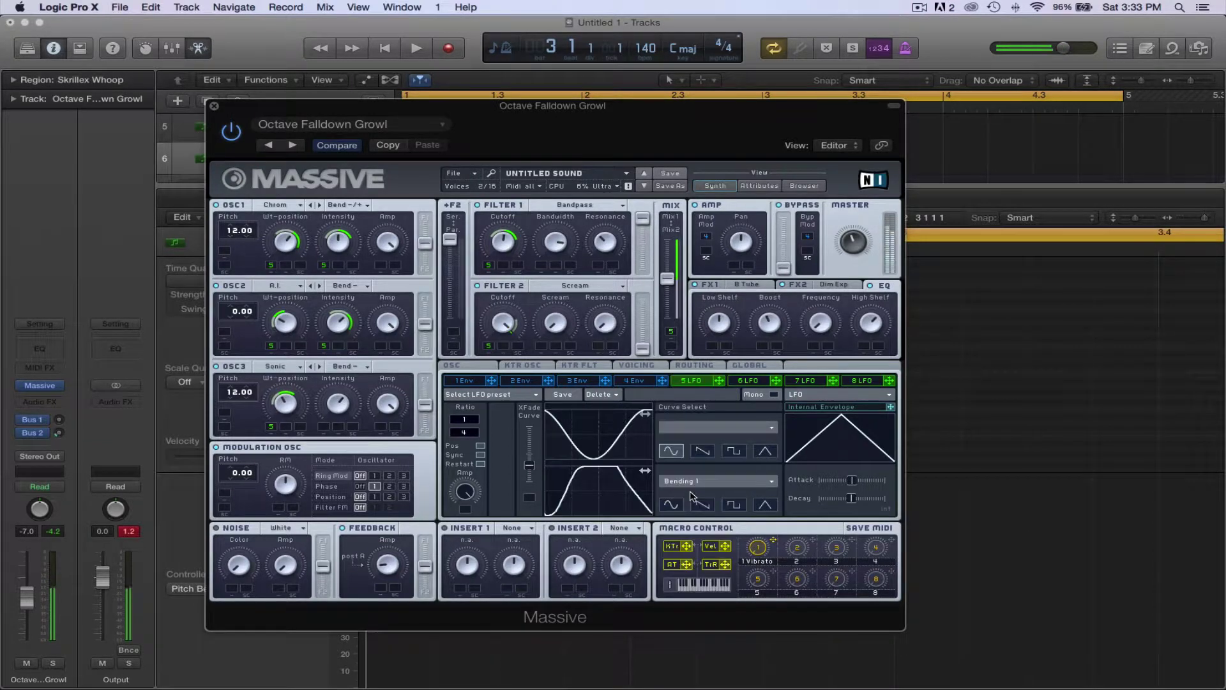
drag(629, 493, 607, 494)
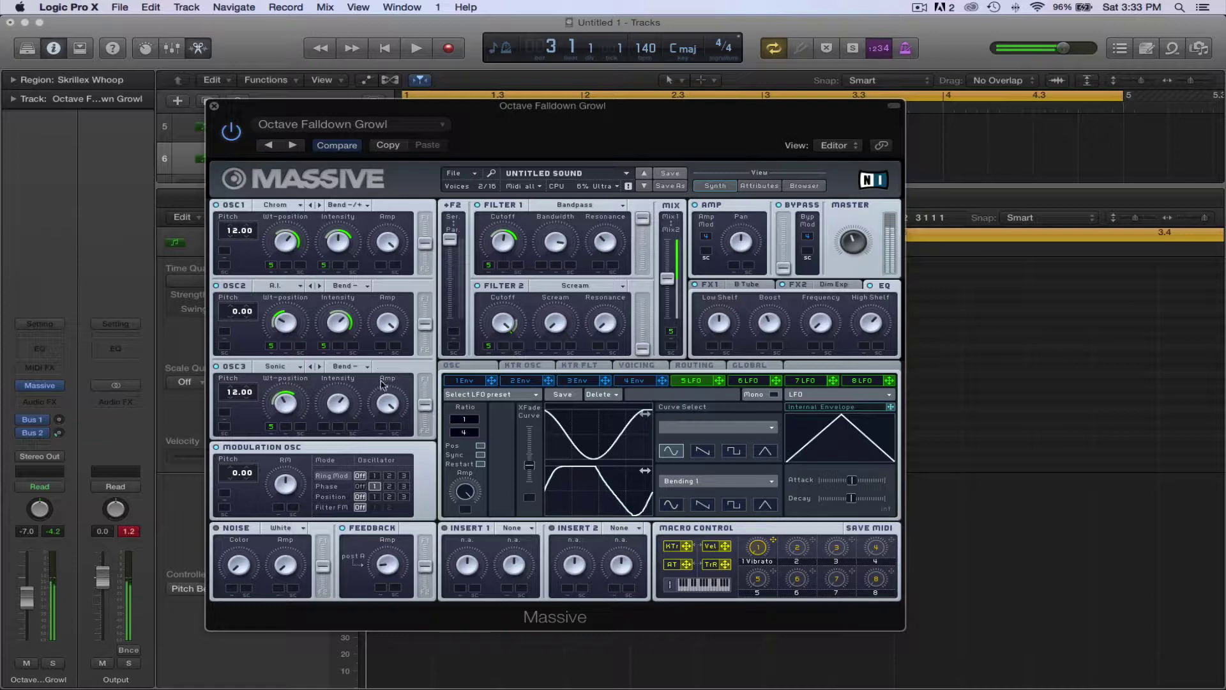
click(671, 505)
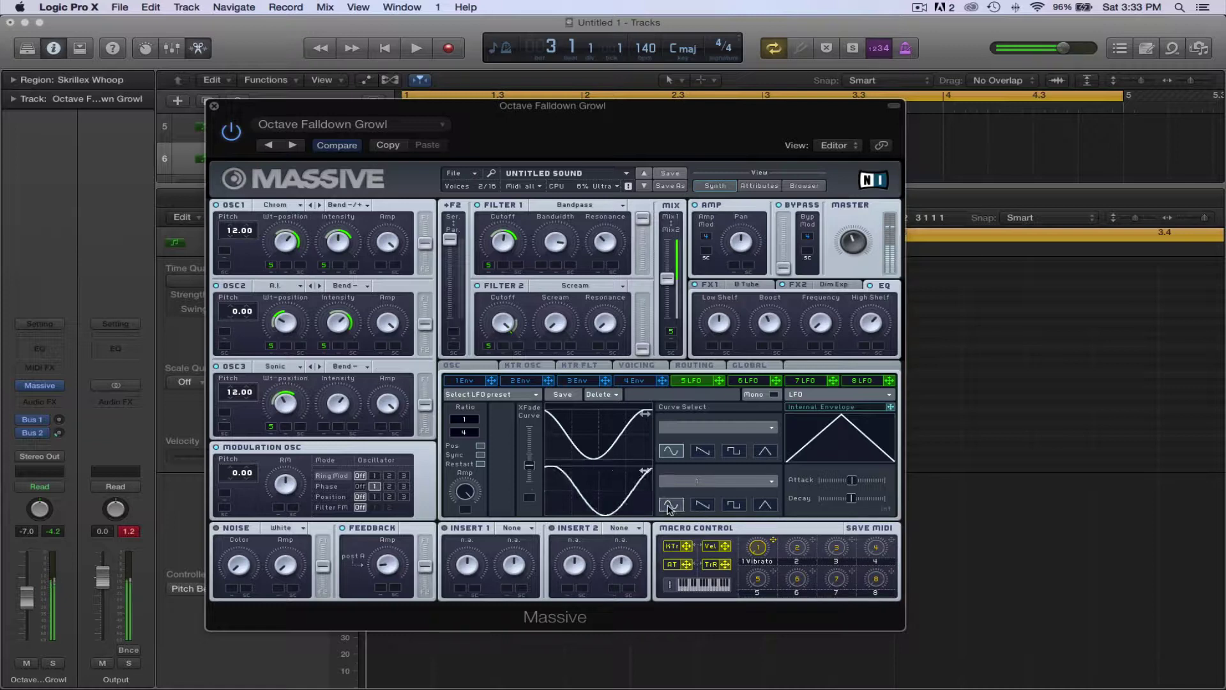
click(764, 505)
drag(599, 496, 564, 497)
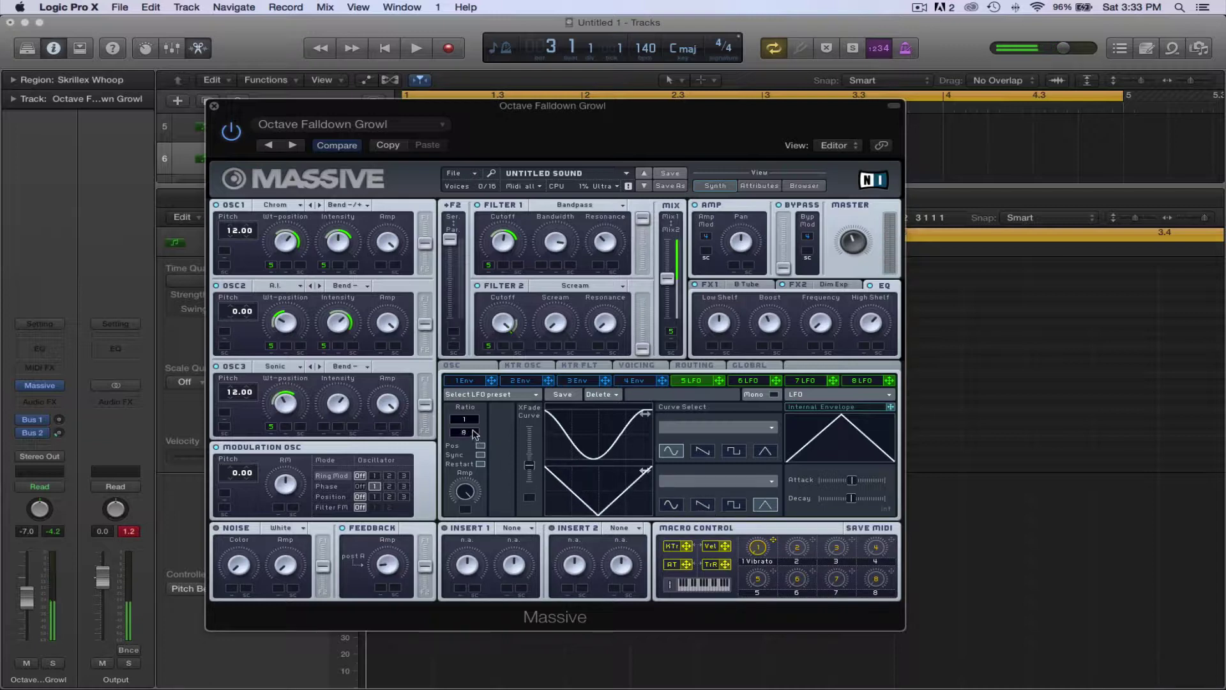
Set LFO 5's ratio to 1/2, bring its crossfade back towards the middle, and make the second curve a phase-shifted sine
drag(476, 436, 476, 434)
drag(532, 470, 533, 460)
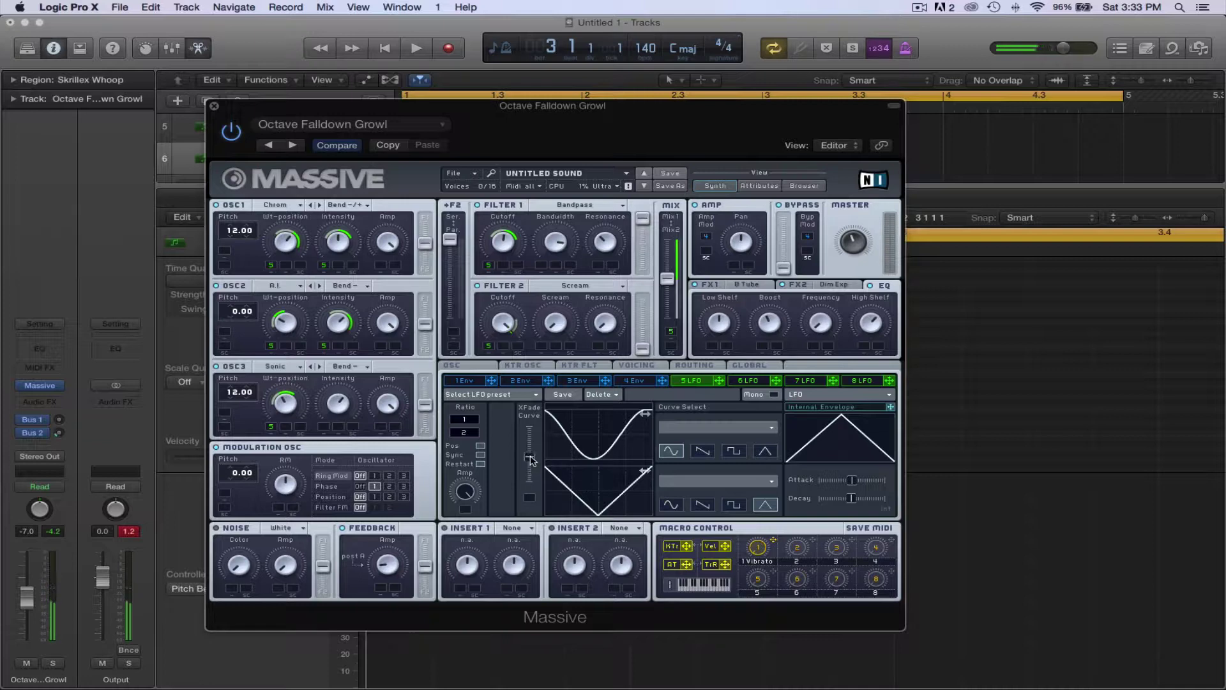
click(678, 509)
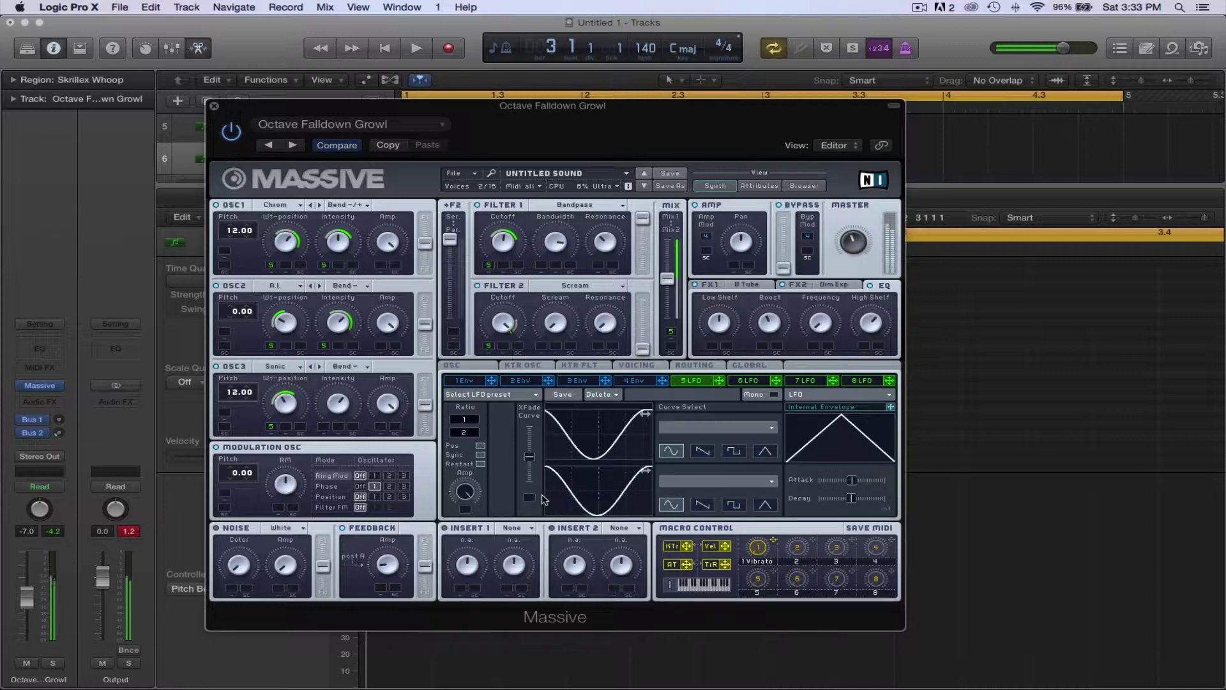
drag(544, 499, 579, 500)
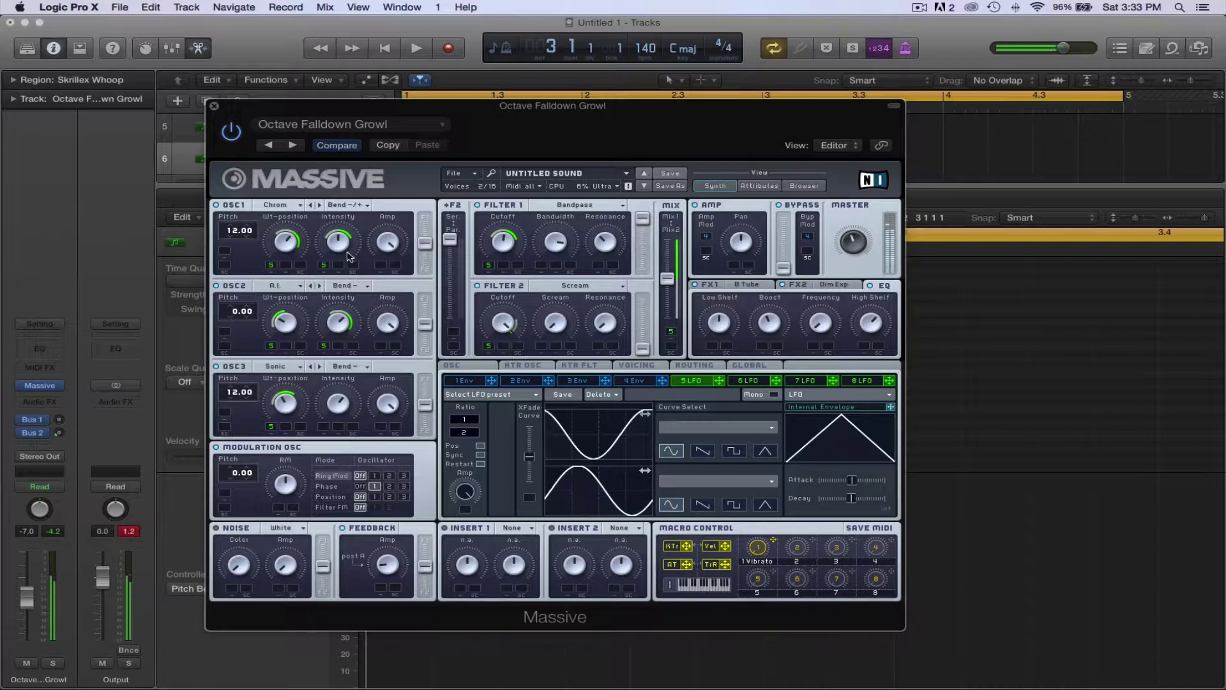
click(215, 108)
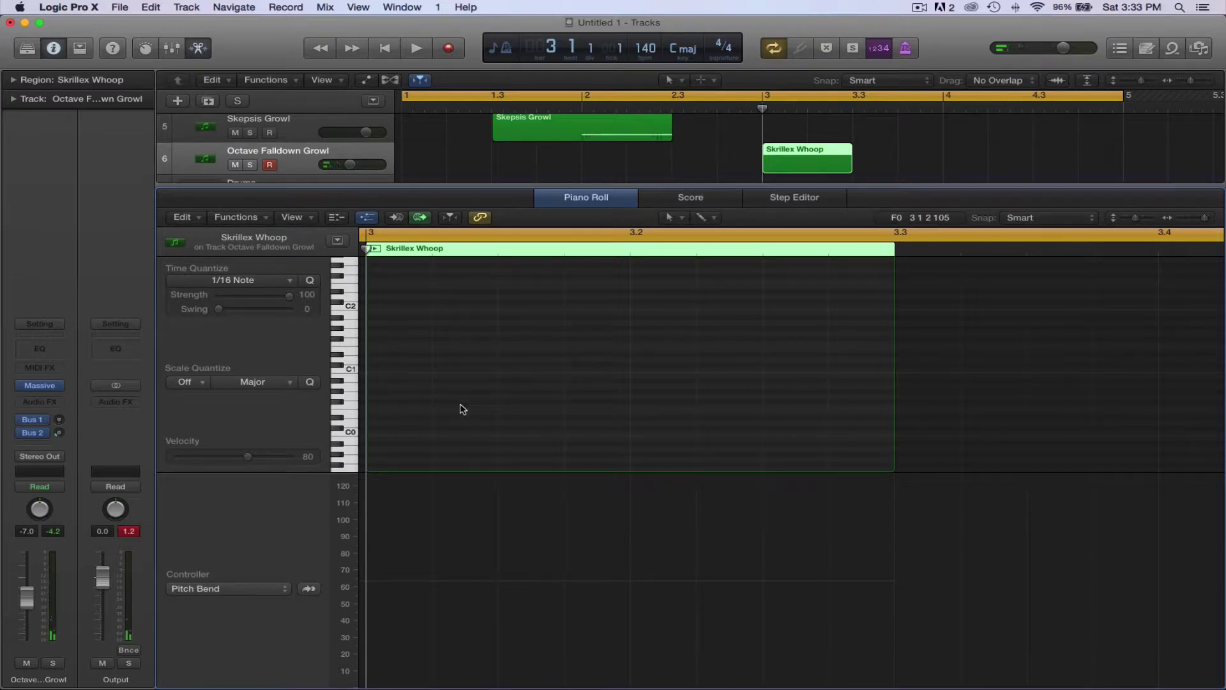
Draw F0 and G0 notes from the start of bar 3 and raise Octave Falldown Growl's volume to -4.1 dB during playback
super+click(373, 406)
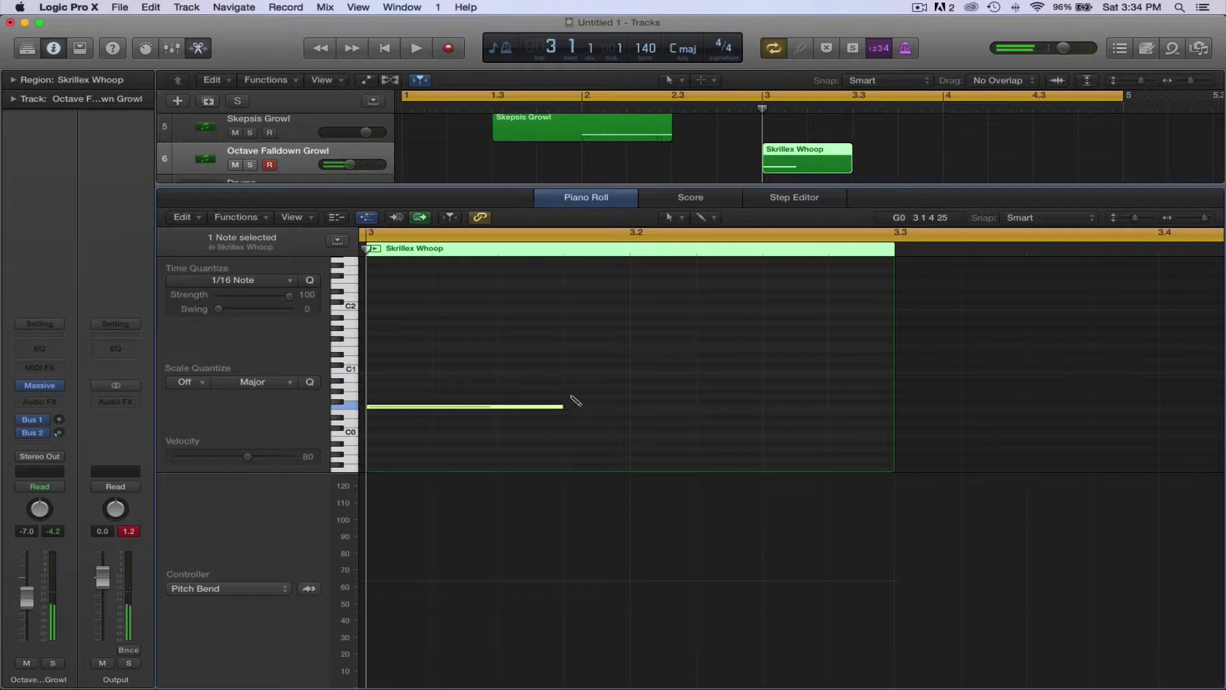
click(569, 396)
key(space)
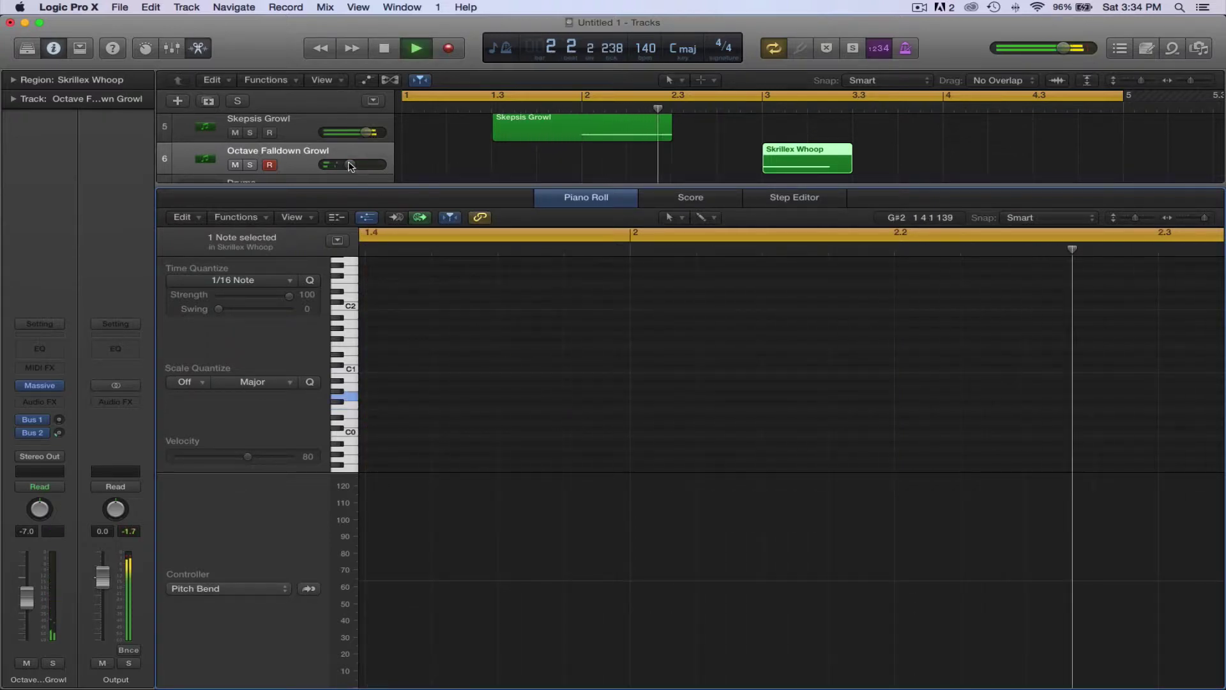
drag(350, 165, 356, 164)
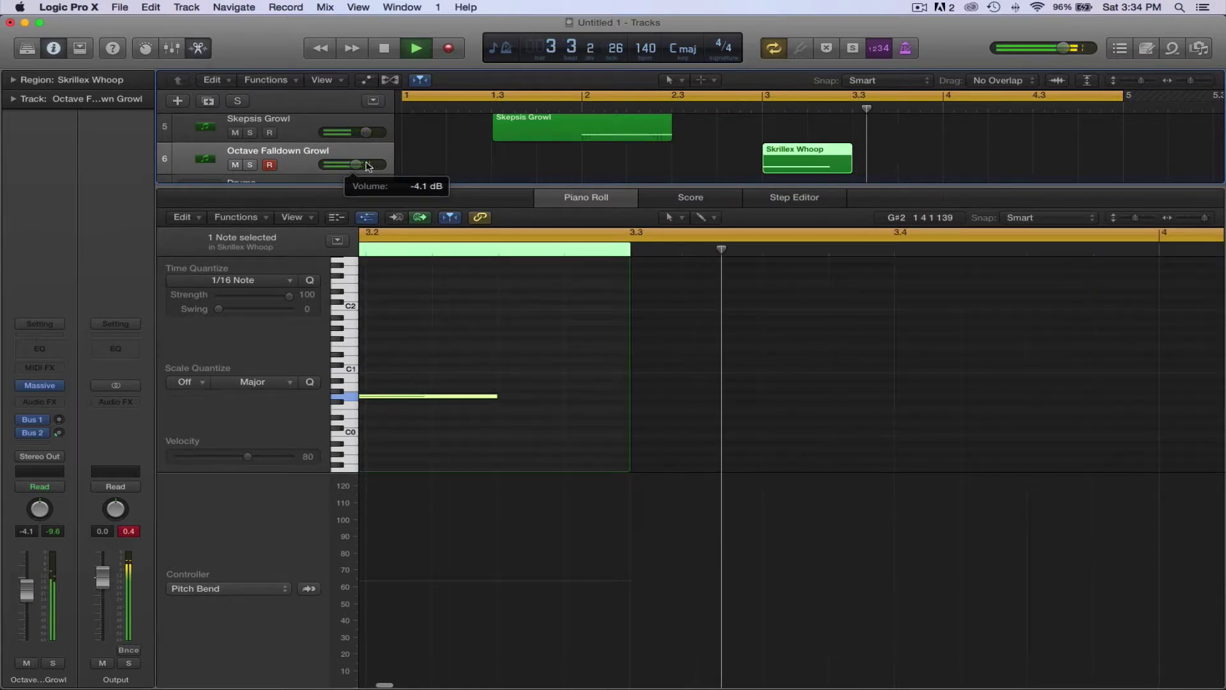
key(space)
Resize the two notes so that F0 fills the first beat of the region and G0 fills the second
drag(507, 406, 615, 397)
drag(769, 397, 837, 400)
scroll(709, 495, left, 3)
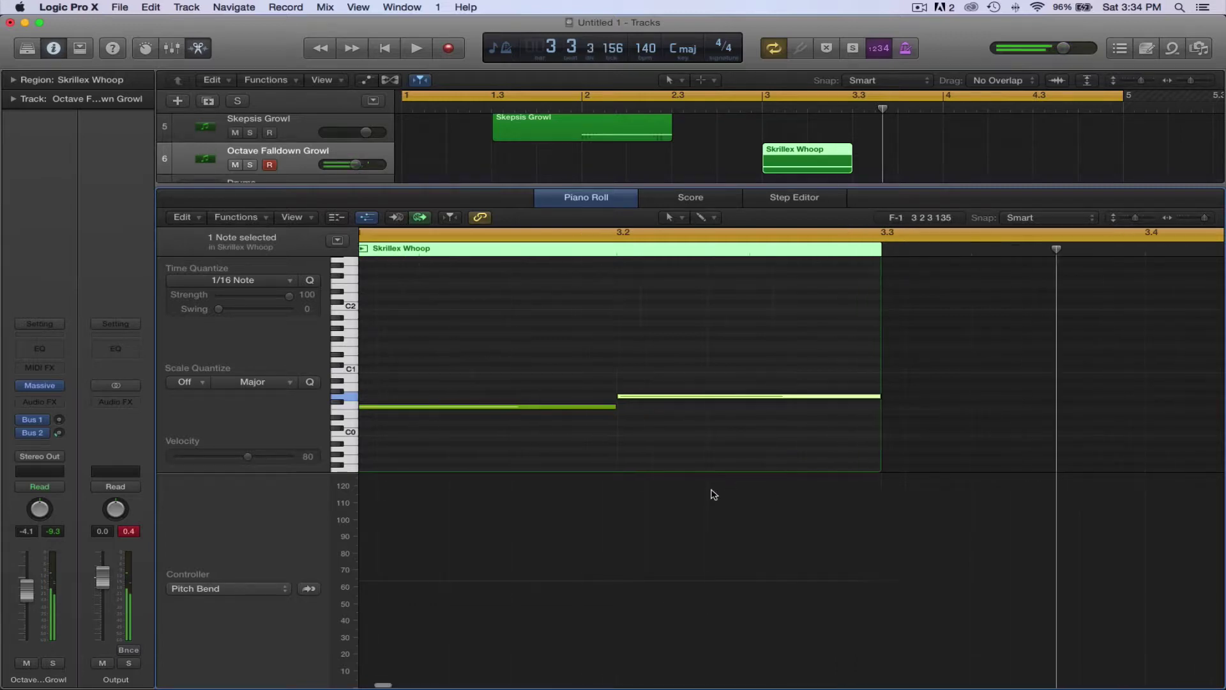
Draw a pitch bend ramp from -64 at bar 3 up to 0 one sixteenth later and audition it
click(463, 581)
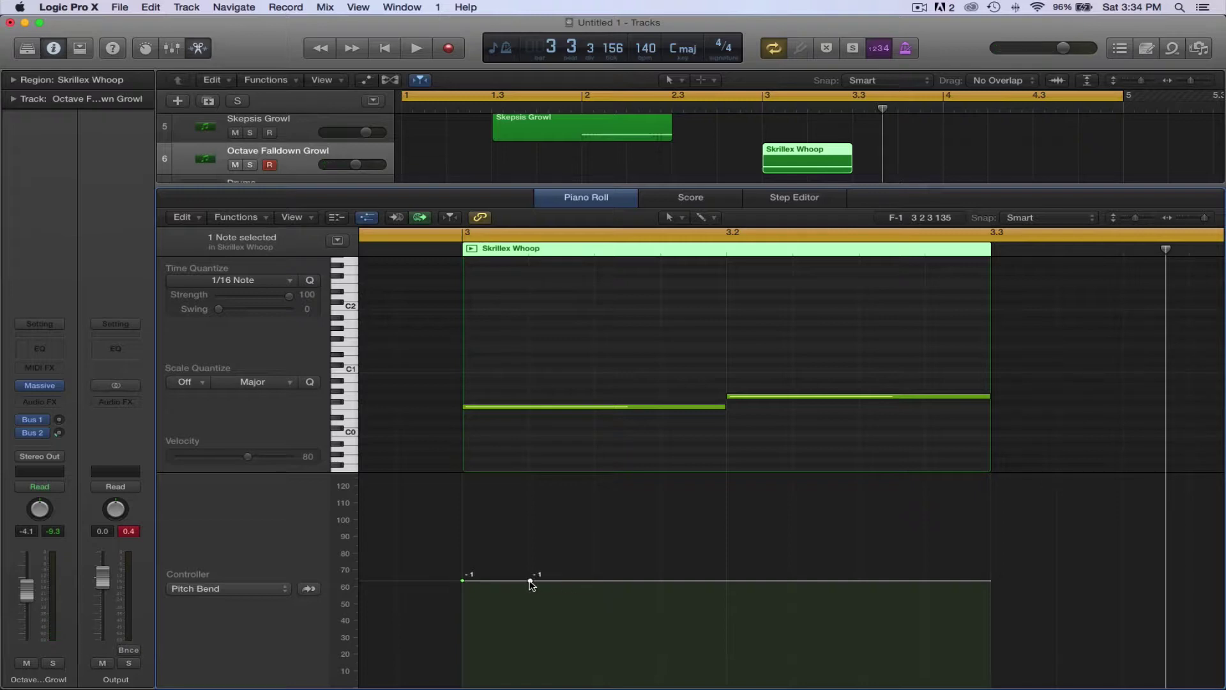
drag(530, 582, 466, 659)
key(space)
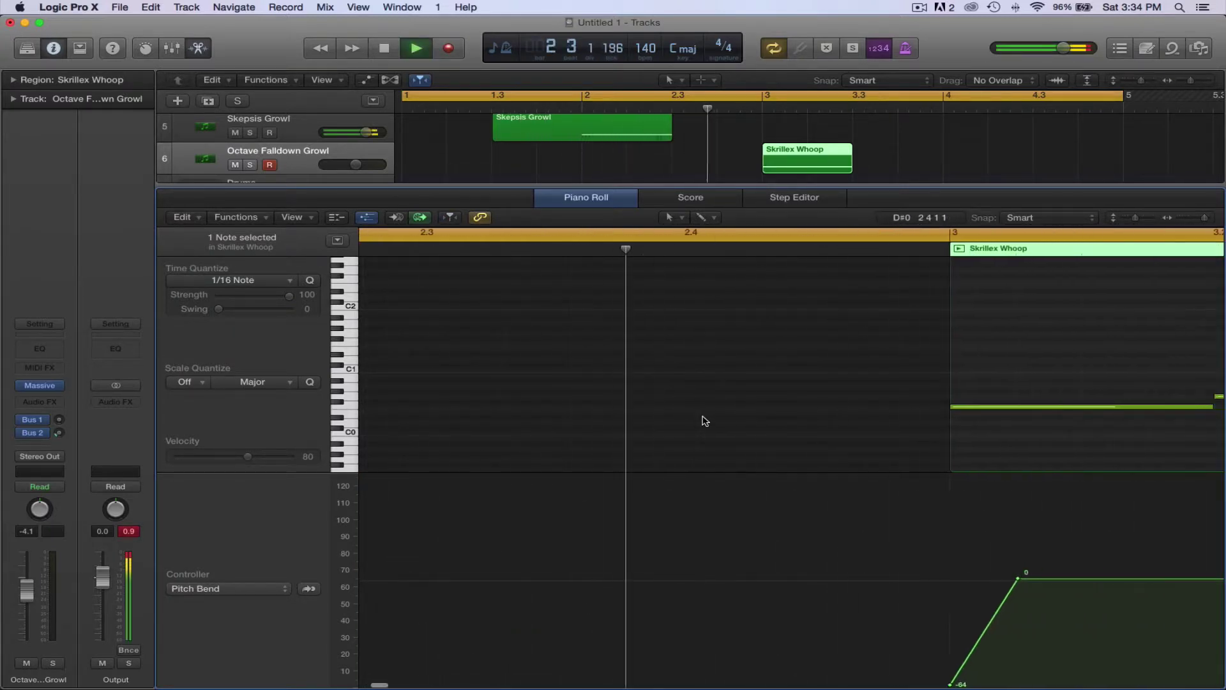
key(space)
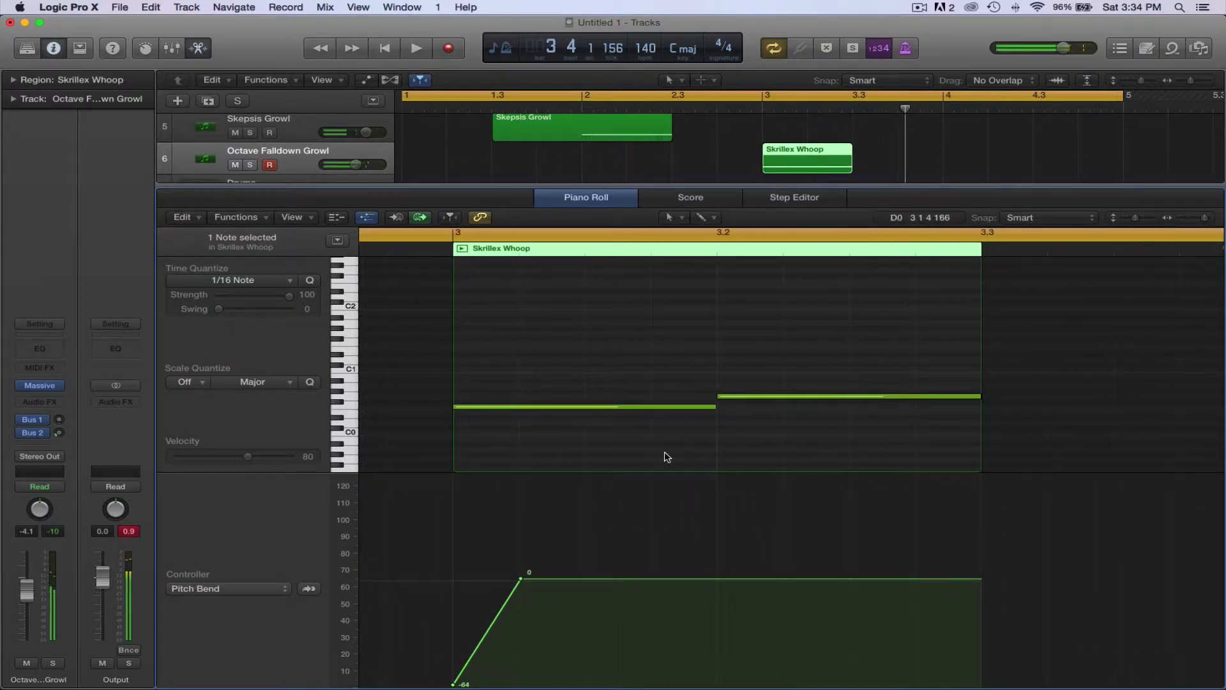
Stretch the rising pitch bend ramp so it reaches 0 halfway through the first beat, and play it back
drag(521, 579, 586, 579)
key(space)
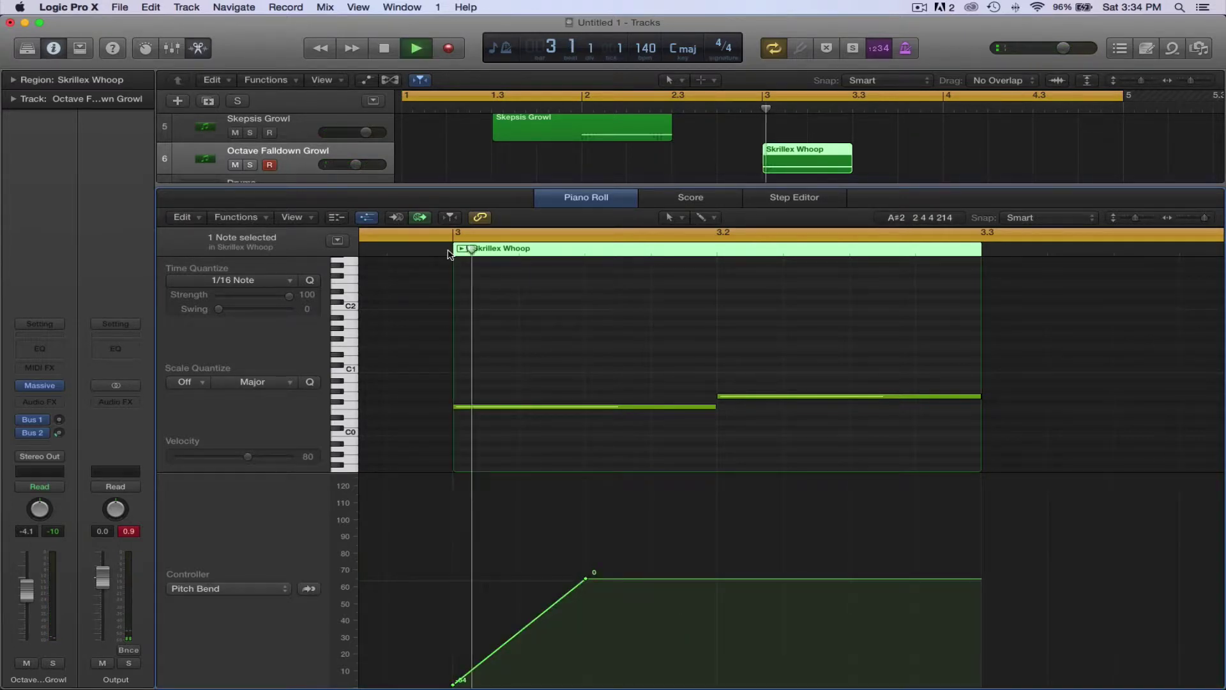
key(space)
key(space)
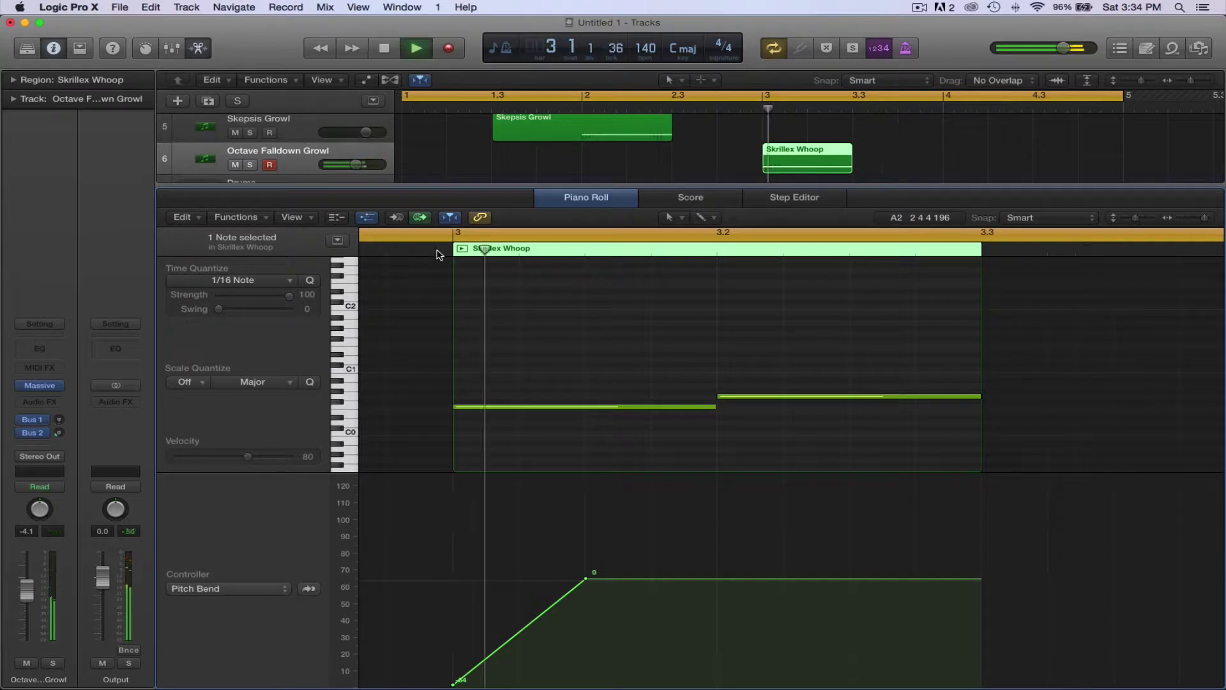
key(space)
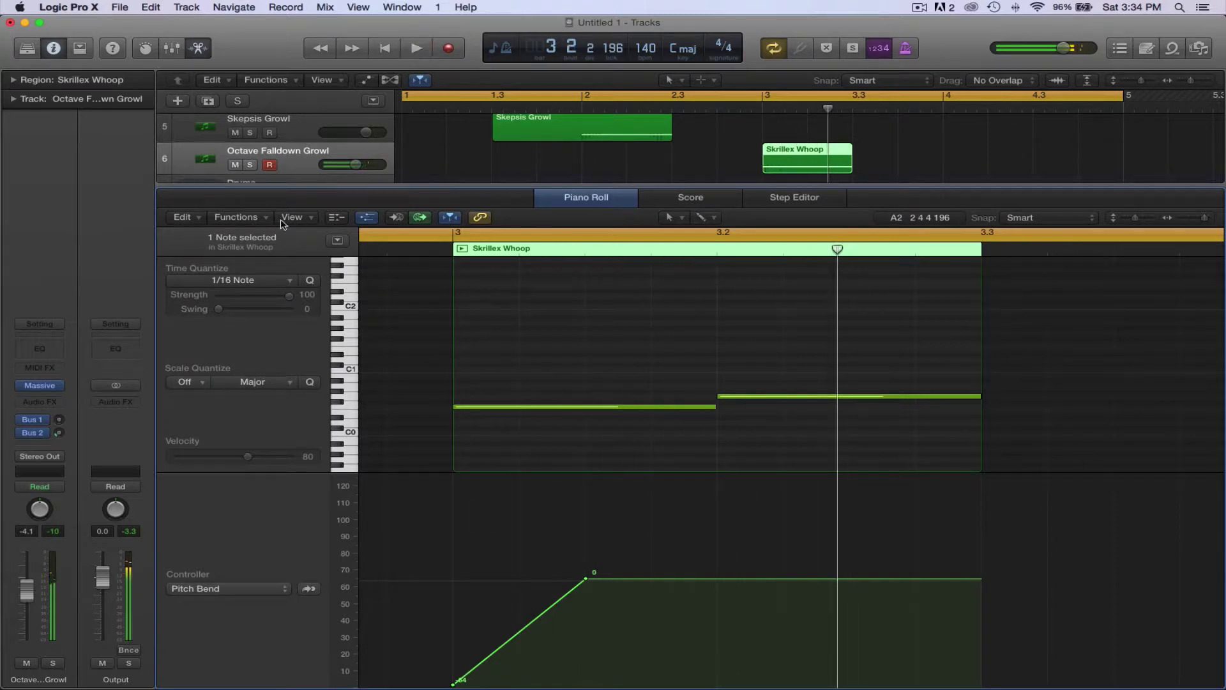
click(40, 385)
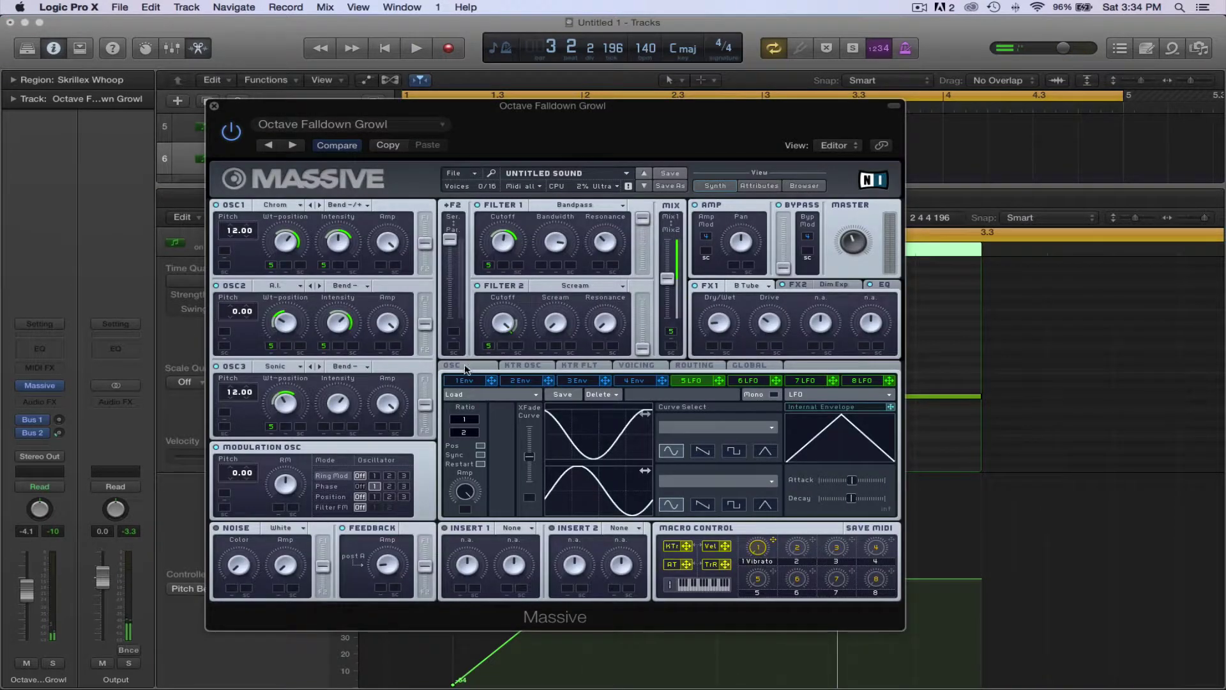
click(211, 106)
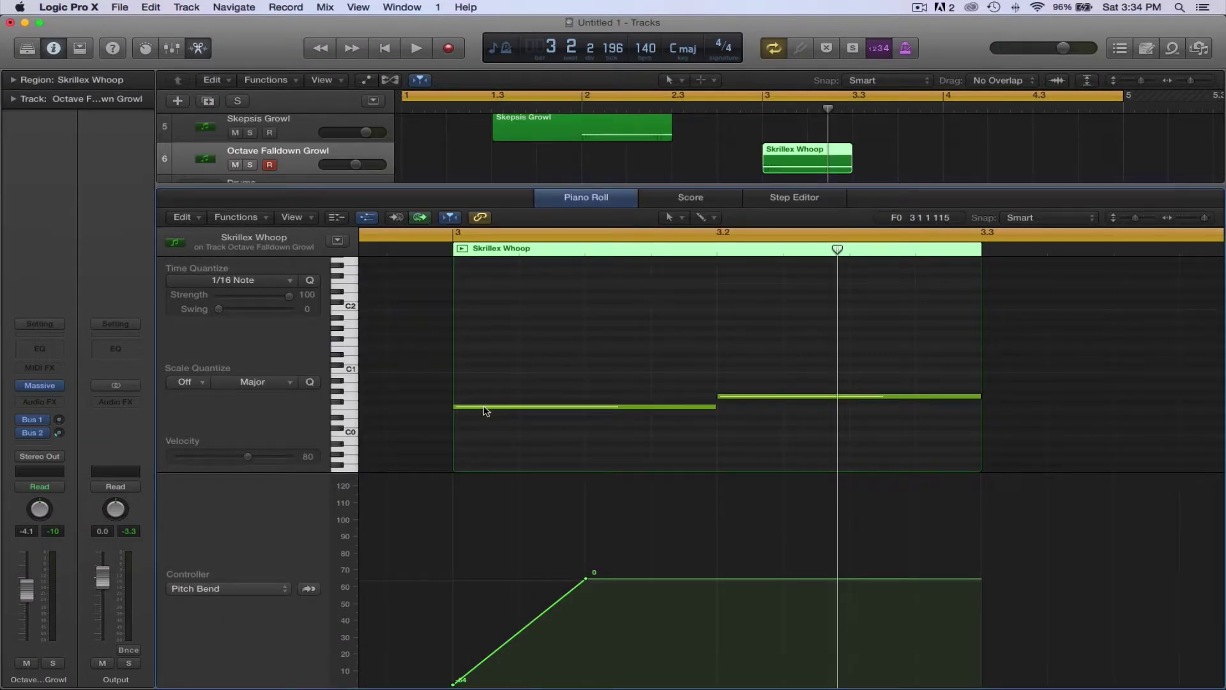
Solo Octave Falldown Growl, enlarge the arrangement area, and loop playback from bar 3 to bar 5
key(space)
key(s)
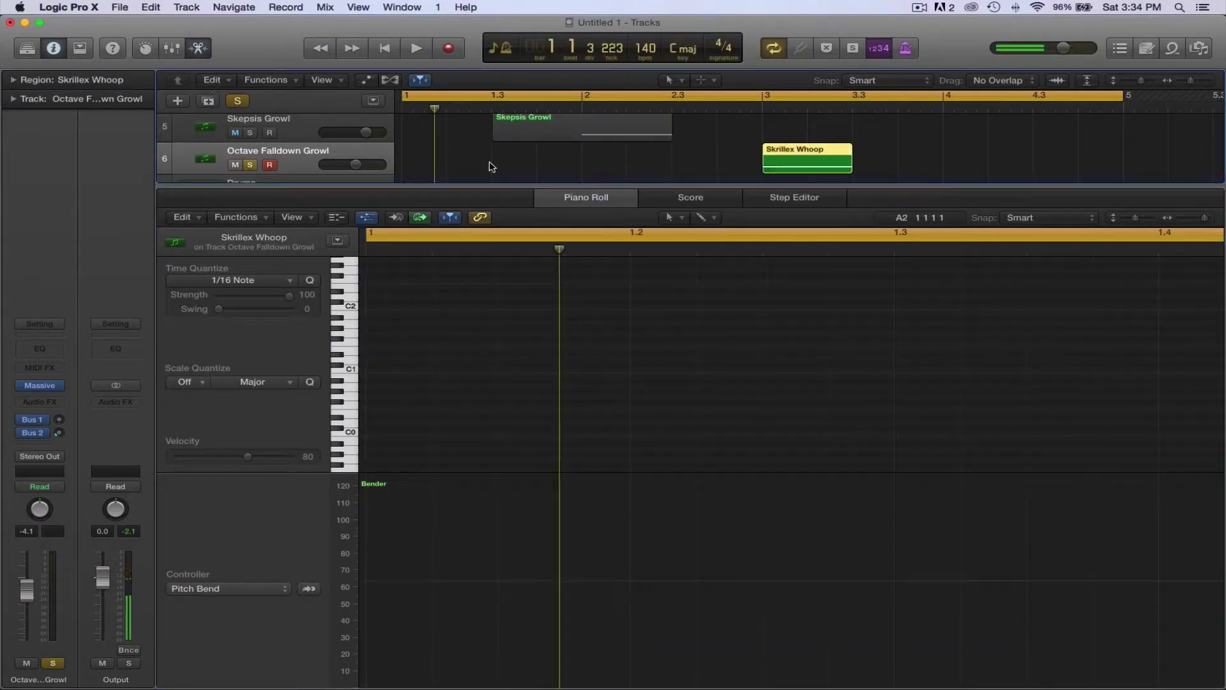
drag(616, 184, 632, 289)
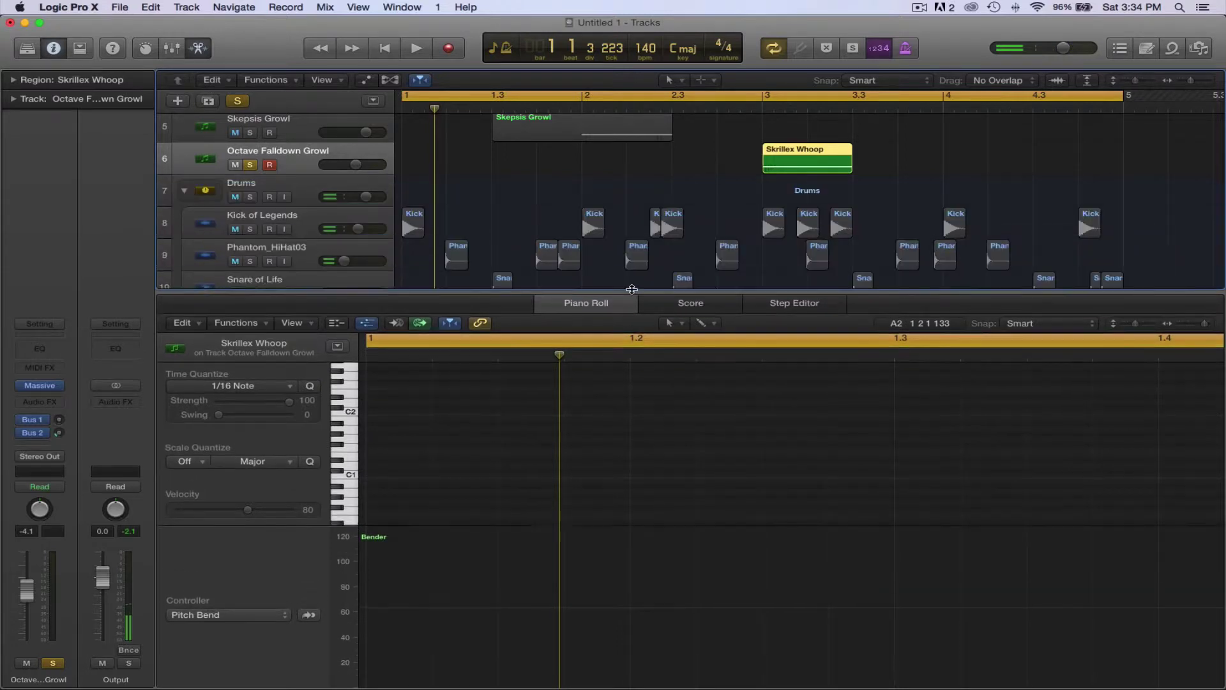
drag(763, 96, 1109, 126)
key(space)
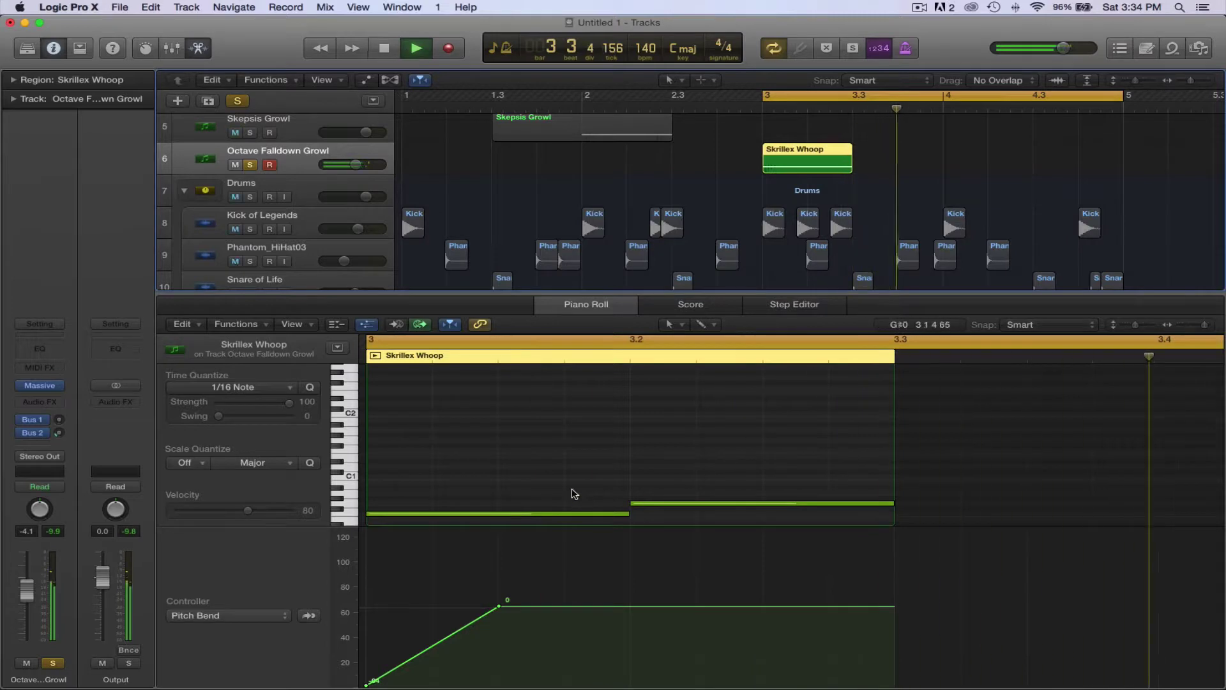
Add a pitch bend fall from 0 to -64 over the last sixteenth of the Skrillex Whoop region and audition it
scroll(569, 496, down, 1)
key(Return)
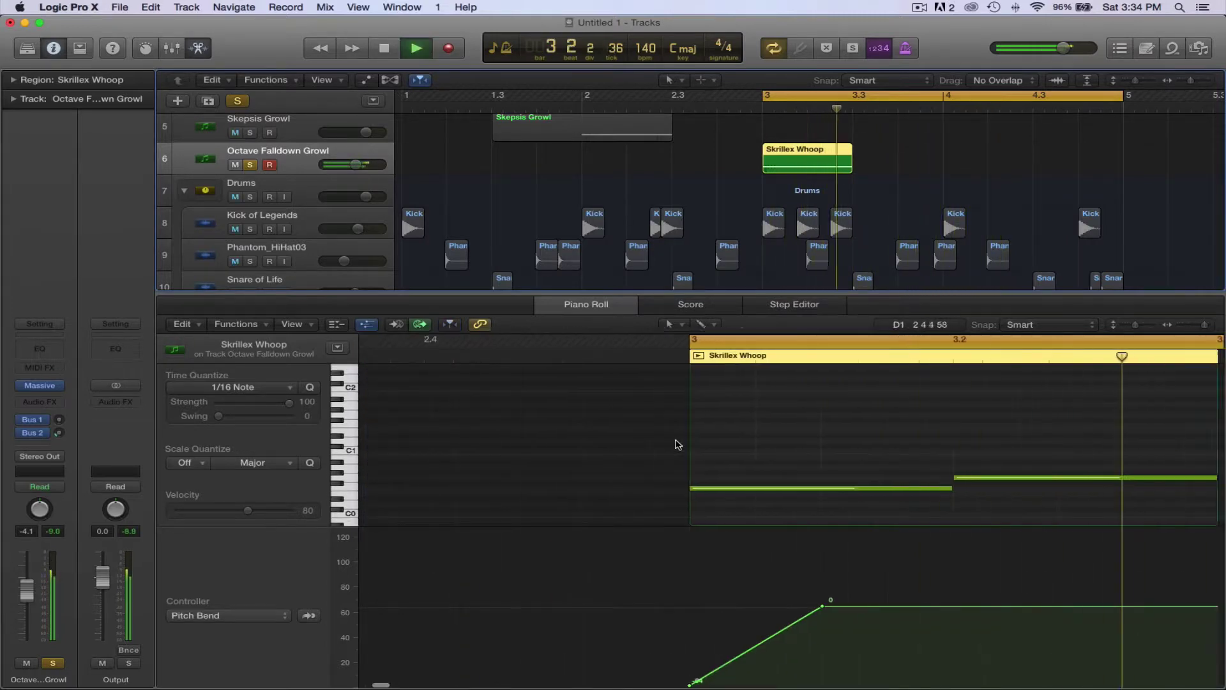
scroll(679, 444, right, 3)
scroll(678, 444, down, 2)
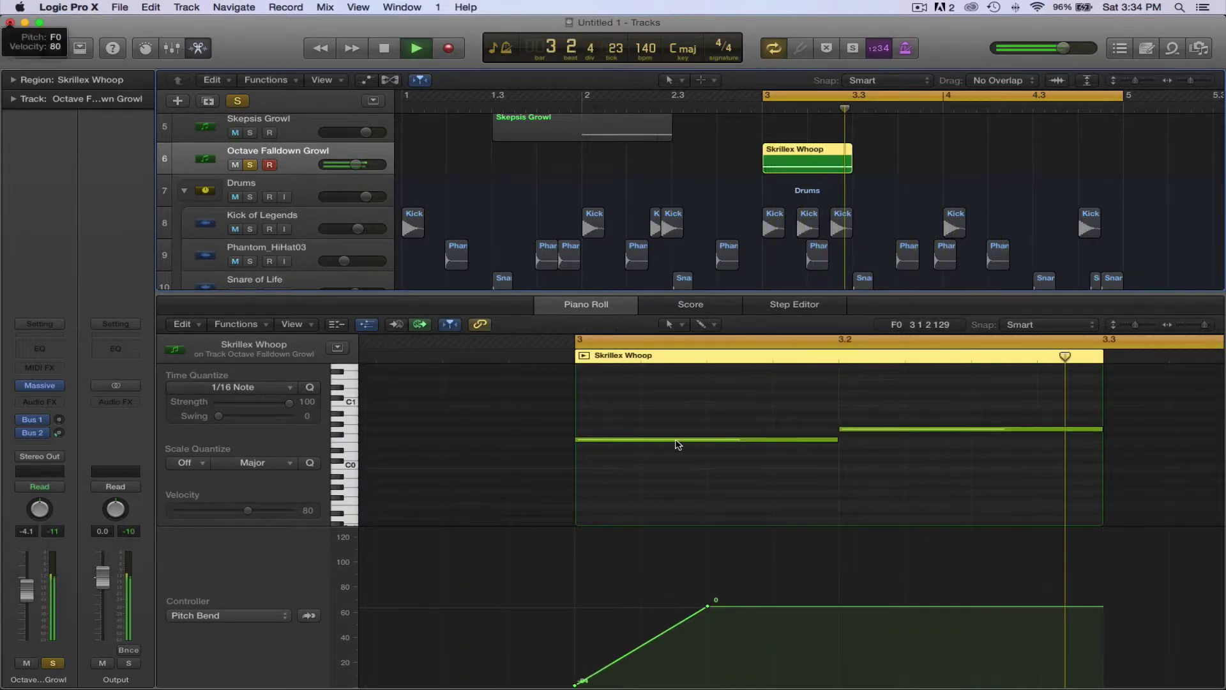
scroll(679, 445, right, 3)
key(space)
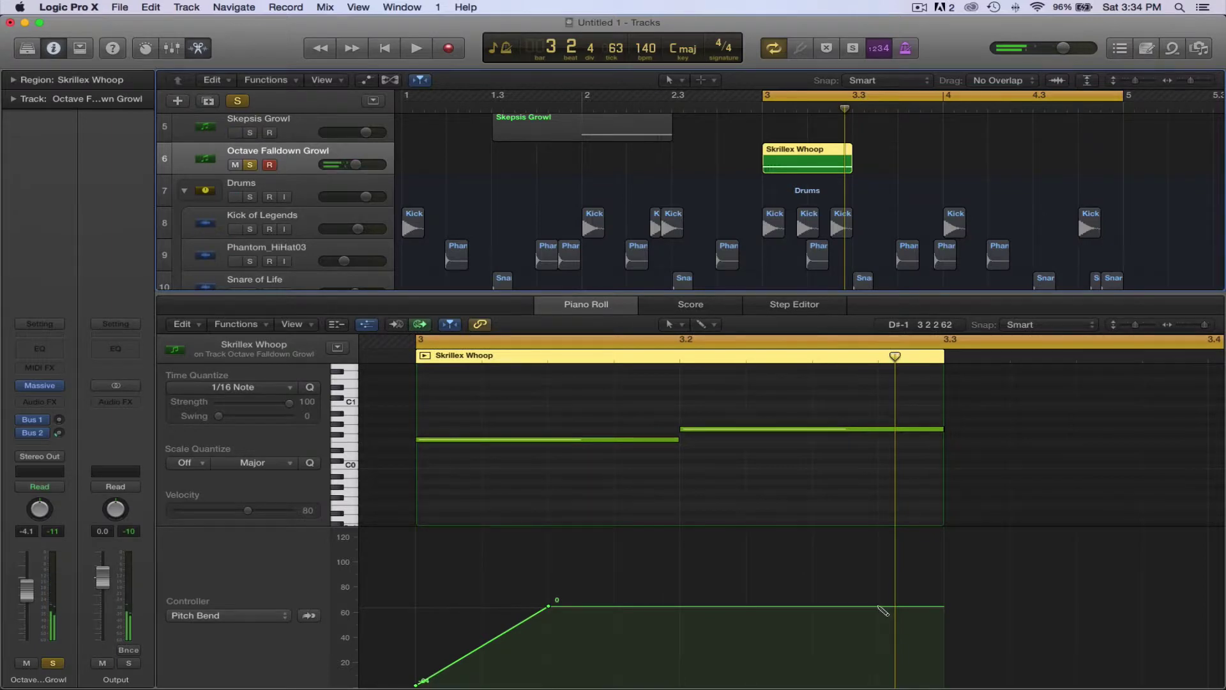
drag(947, 608, 943, 684)
key(space)
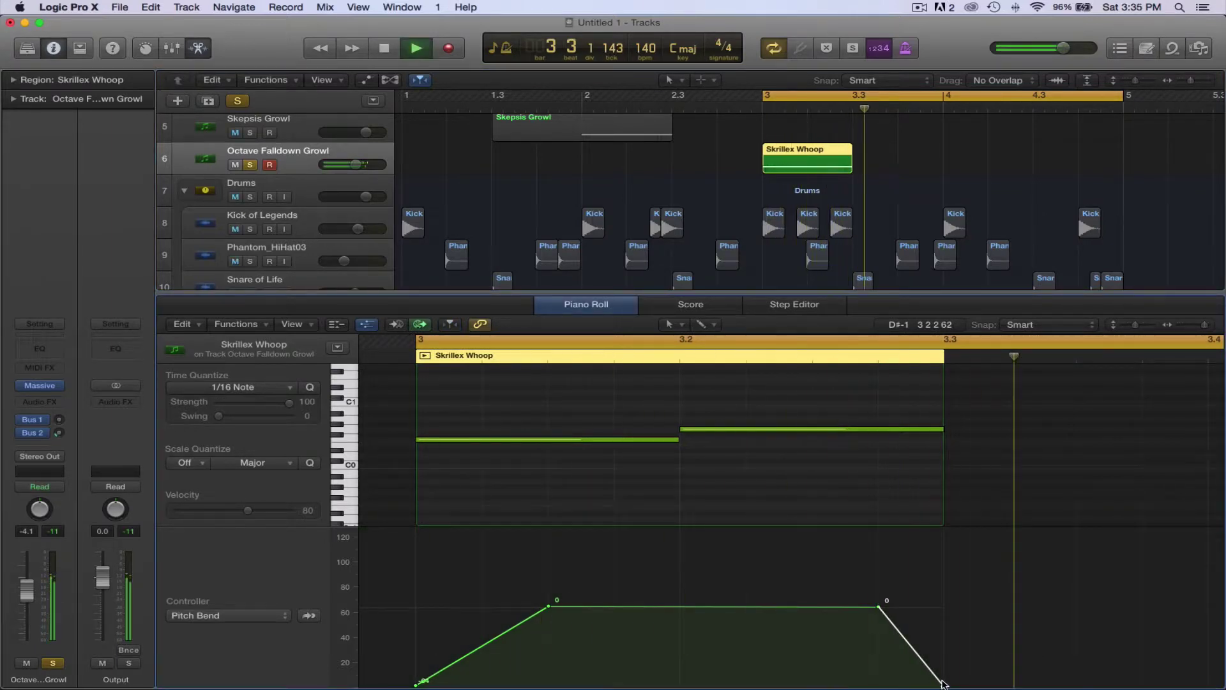
key(space)
scroll(745, 569, left, 5)
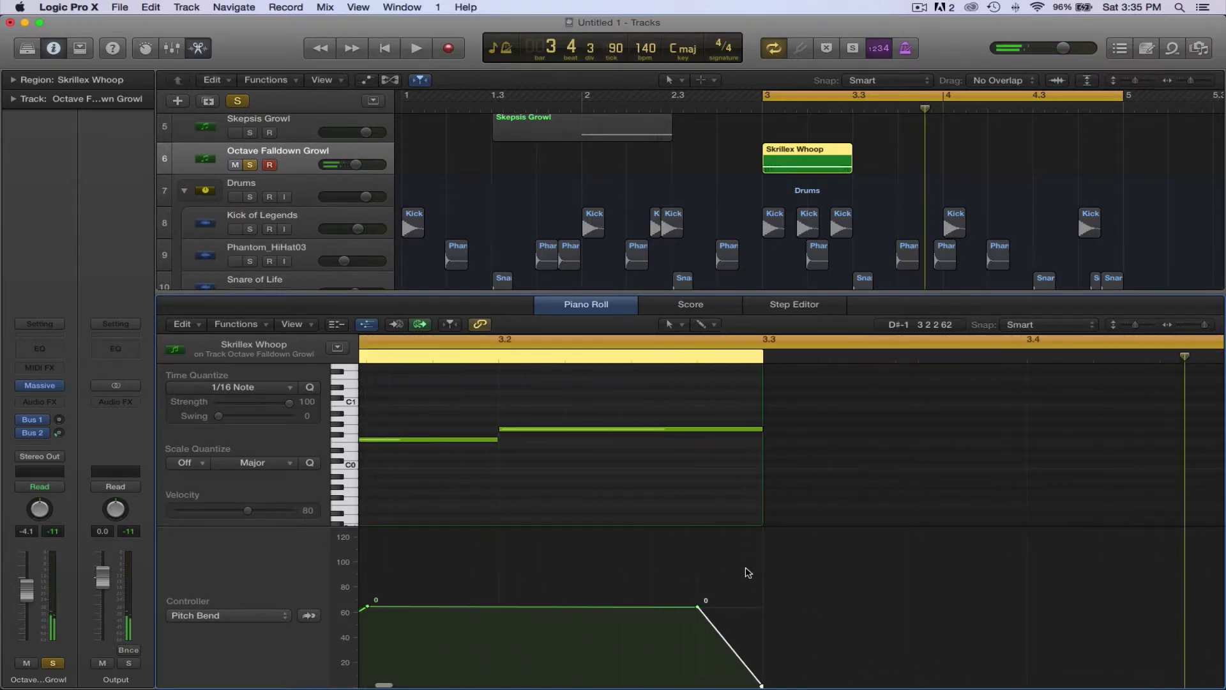
key(space)
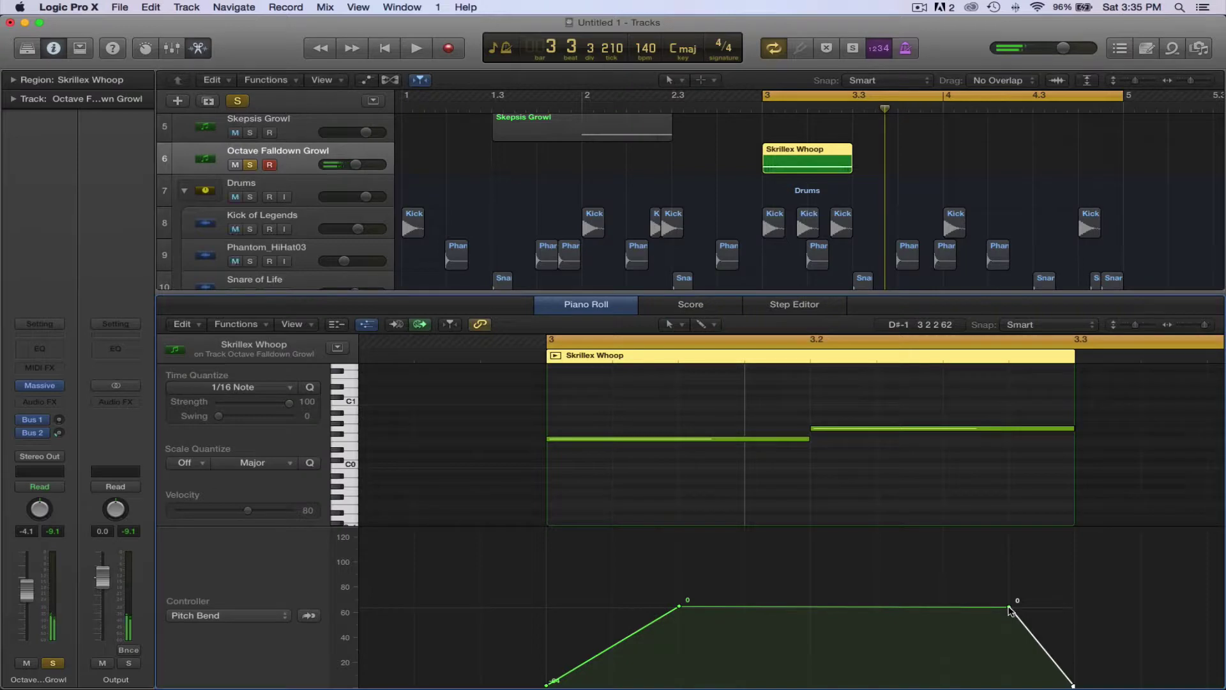
Move the pitch bend fall earlier so it runs from 3.2.2 to 3.2.3, and add a quick return to 0
drag(1009, 607, 877, 606)
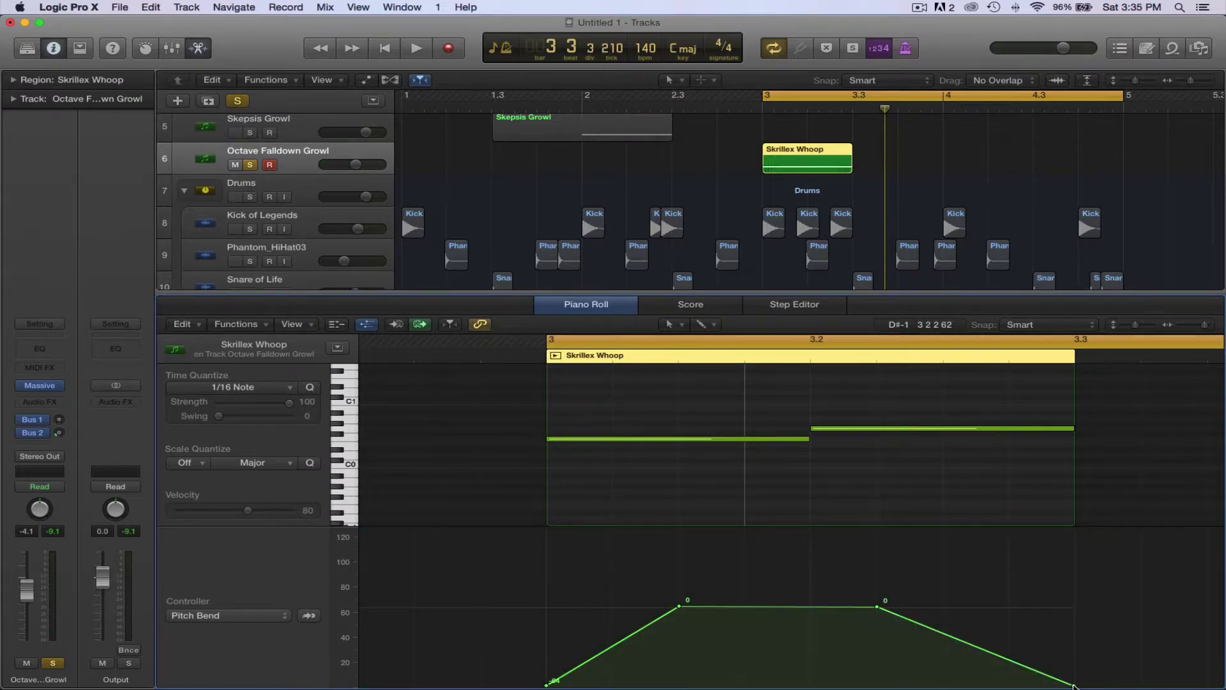
drag(1073, 686, 943, 687)
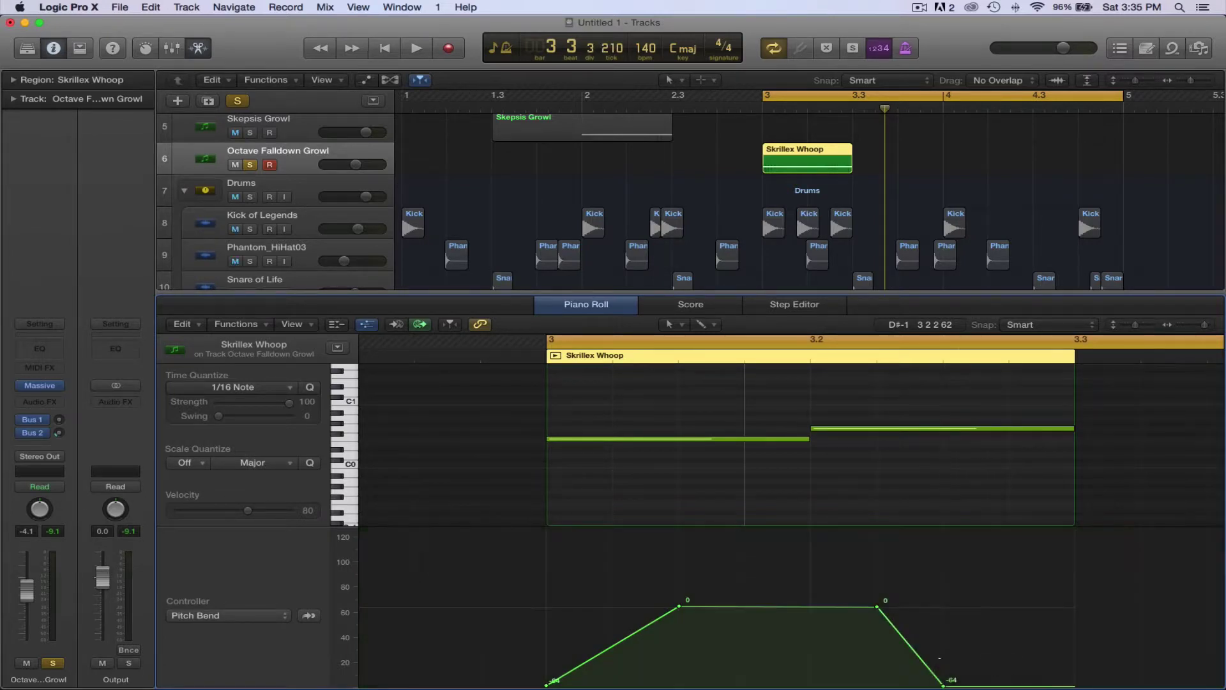
click(960, 608)
drag(961, 608, 962, 609)
key(space)
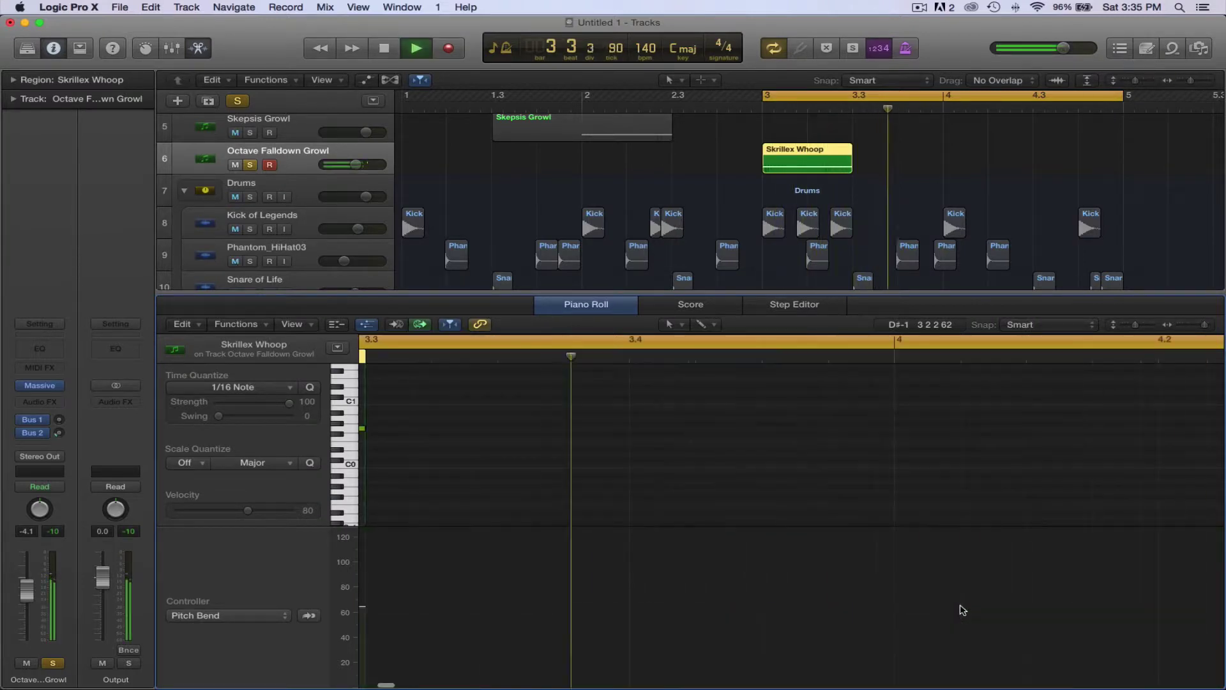
key(space)
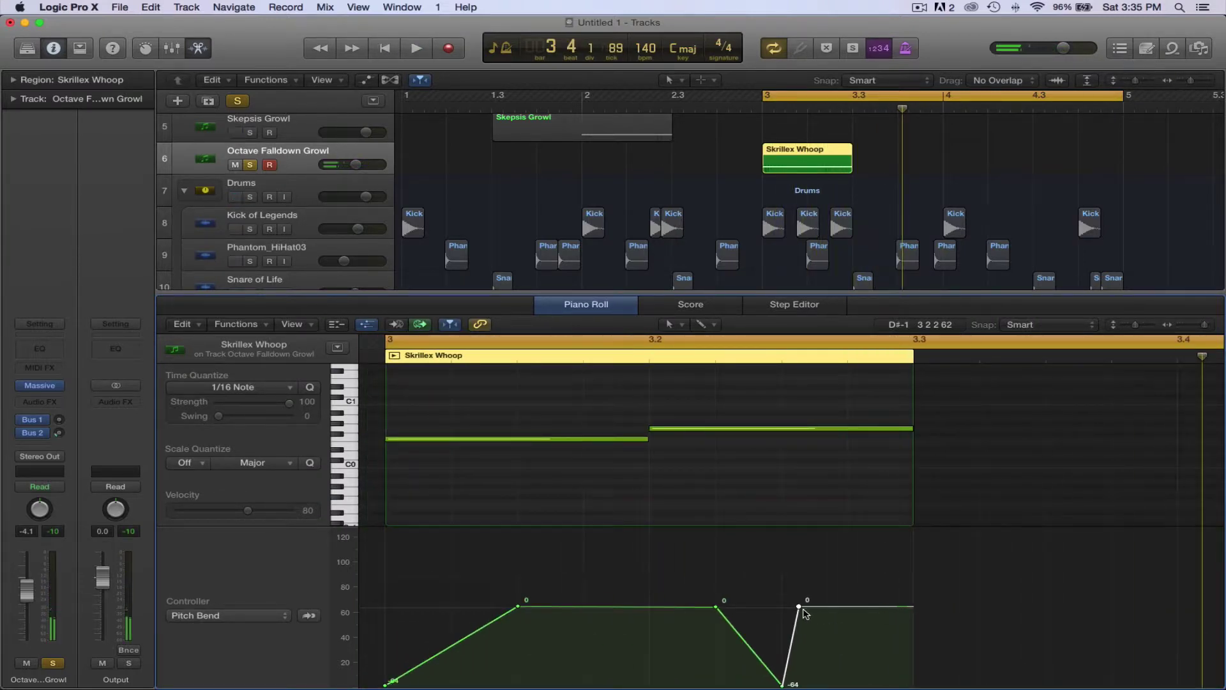
Delay the final pitch bend return to 0 until 3.2.4 and play the region
drag(799, 606, 847, 606)
key(space)
key(space)
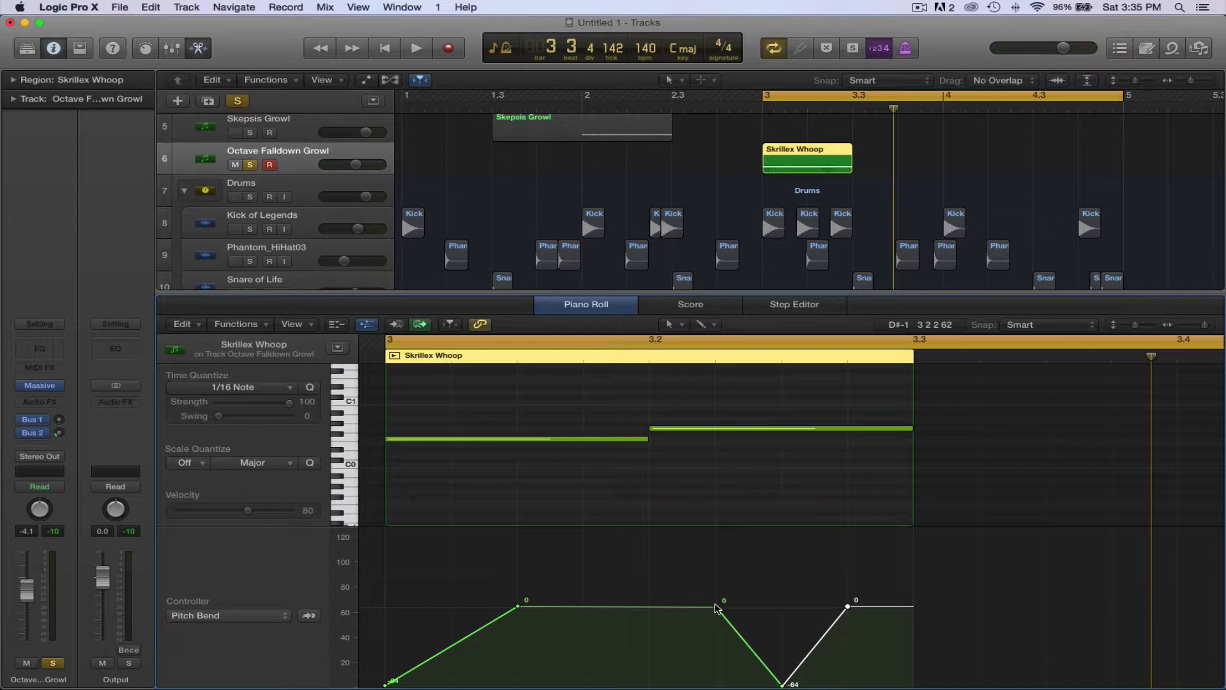
Move the pitch bend fall earlier so it runs from 3.2 to 3.2.2, return it to 0 at 3.2.3, and audition it
drag(715, 607, 651, 607)
drag(783, 685, 716, 686)
key(space)
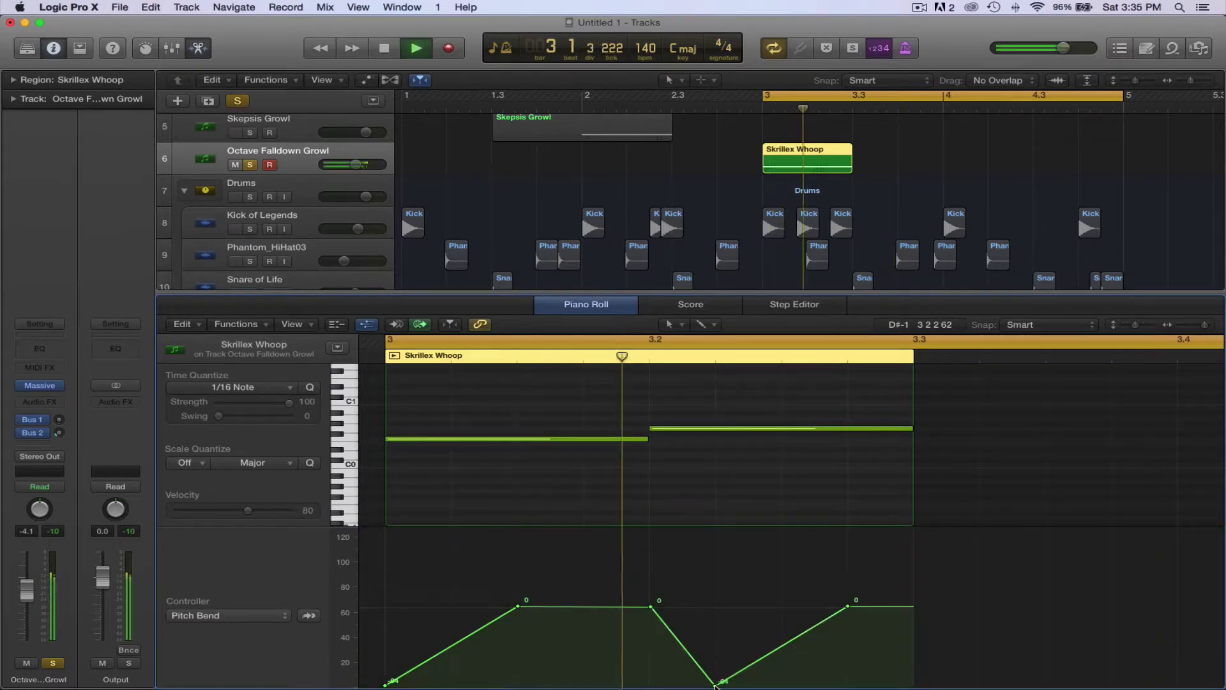
key(space)
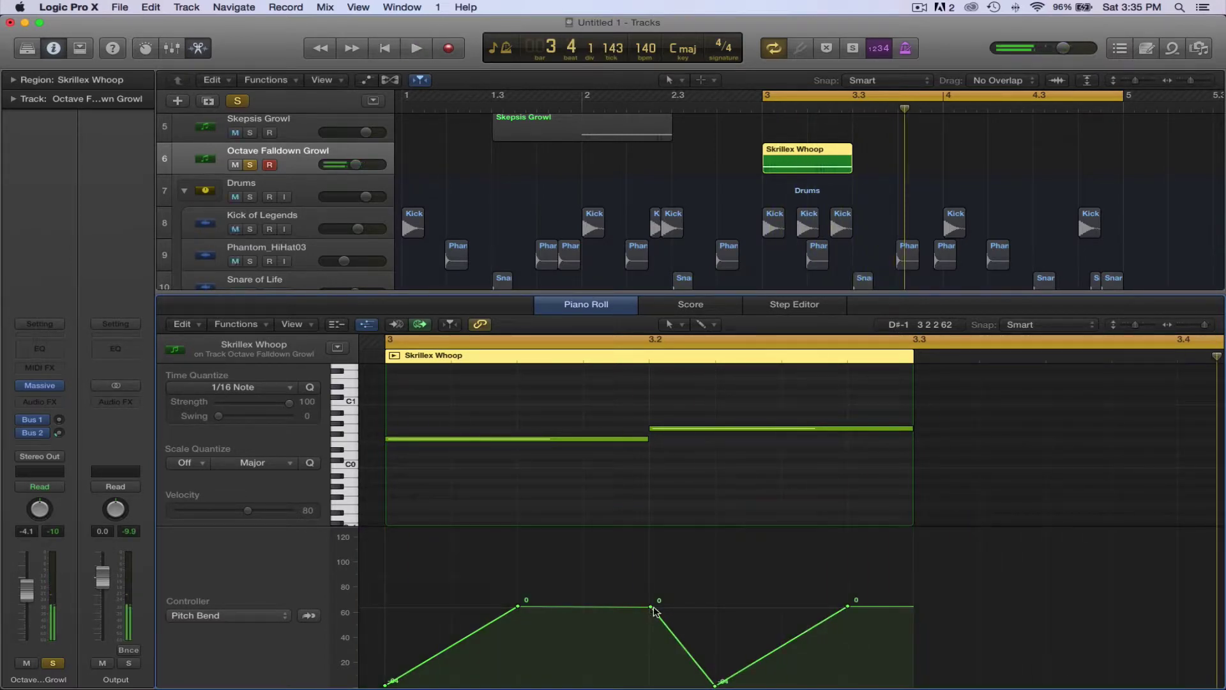
drag(850, 607, 783, 606)
key(space)
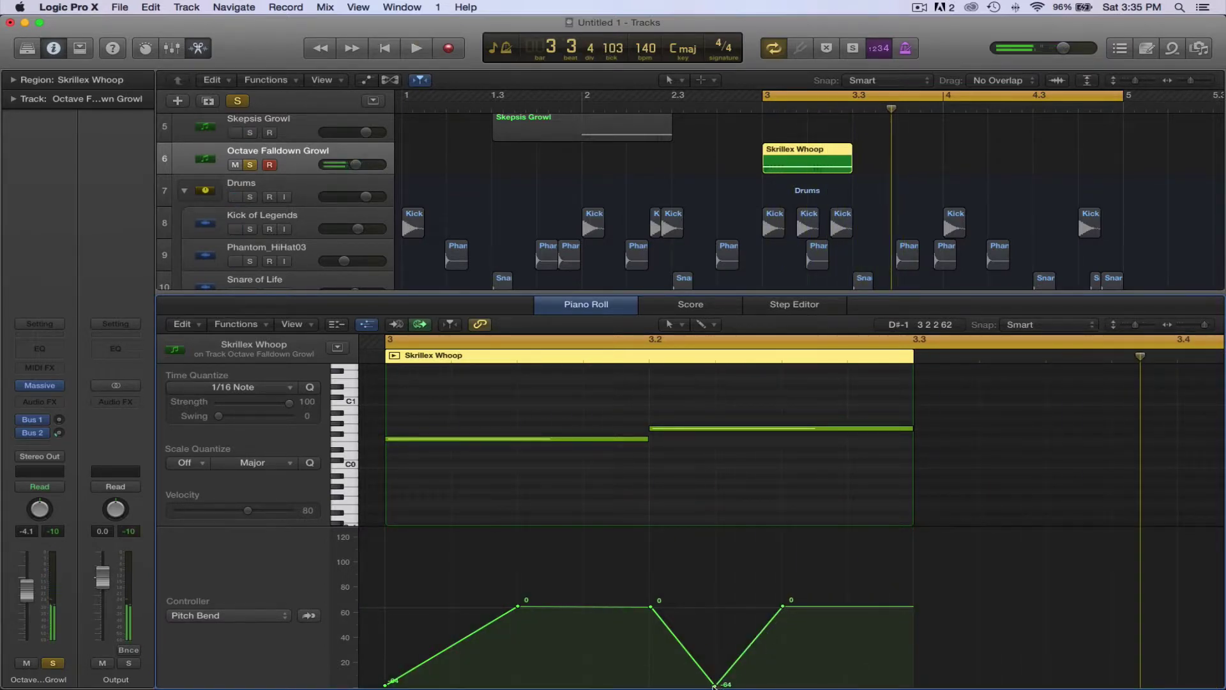
Delay the -64 pitch bend point to 3.2.3 for a slow fall with an instant return, and audition it
drag(715, 685, 780, 686)
key(space)
key(space)
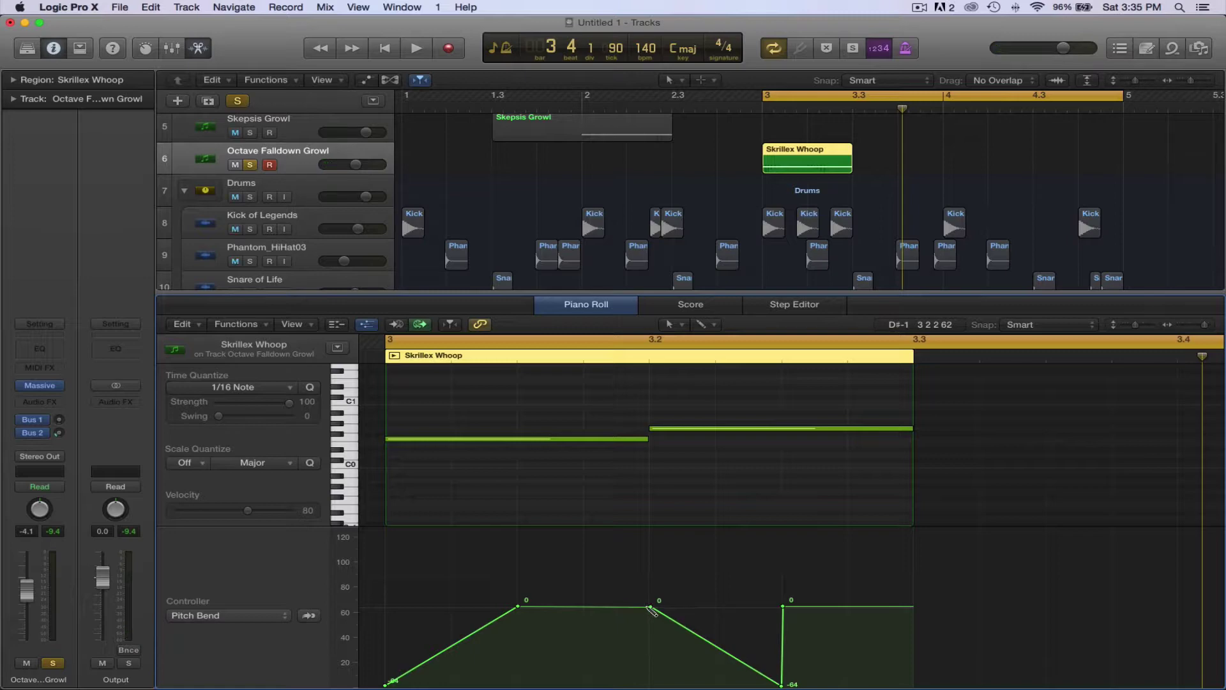
Make the pitch bend drop instantly from 0 to -64 at 3.2, remove the -64 point at 3.2.3, and audition the region
drag(647, 608, 647, 608)
click(648, 608)
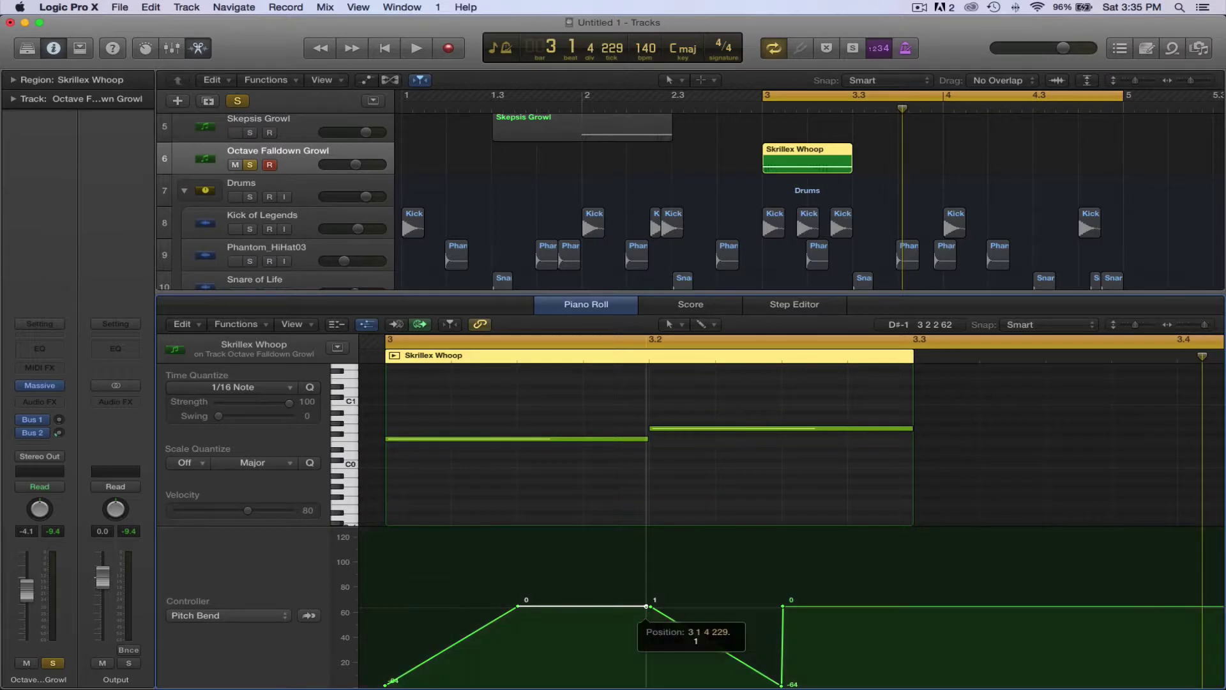
click(651, 655)
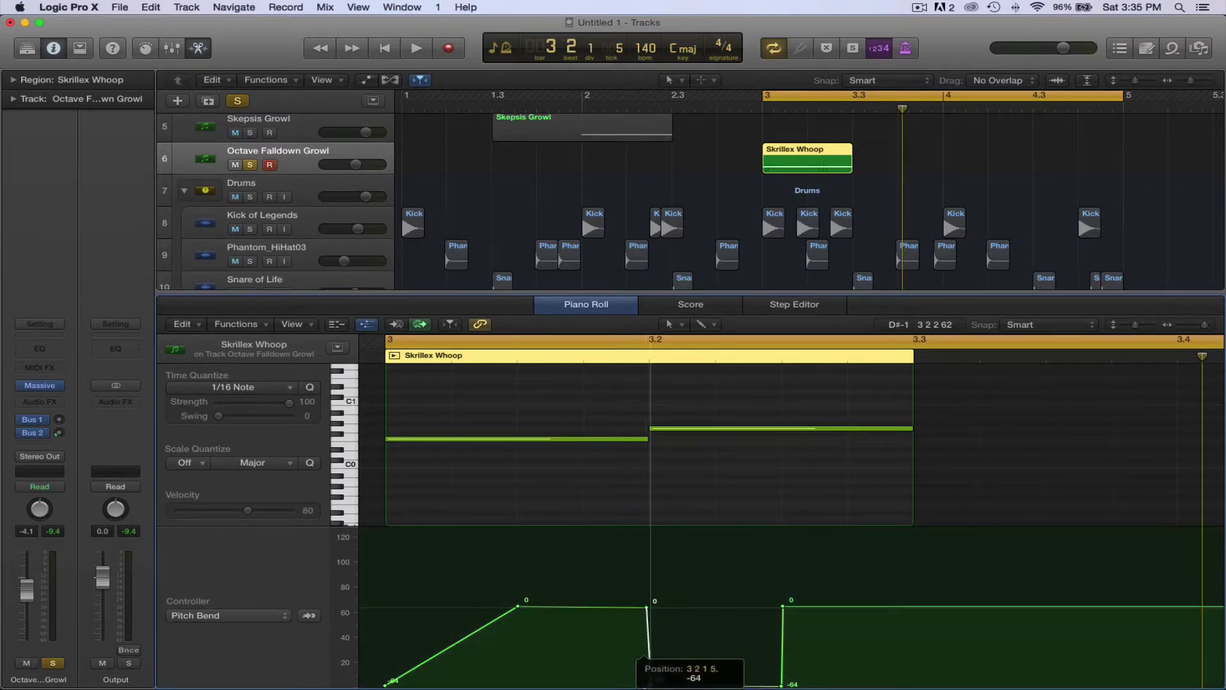
click(774, 687)
click(782, 685)
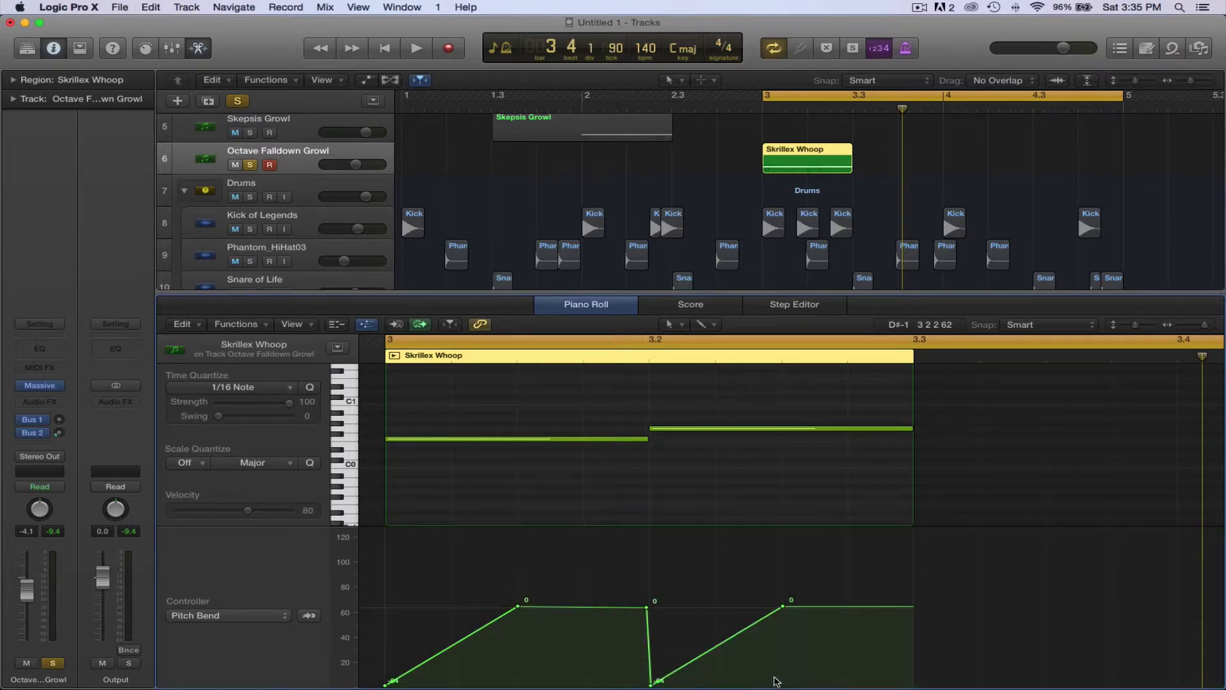
key(space)
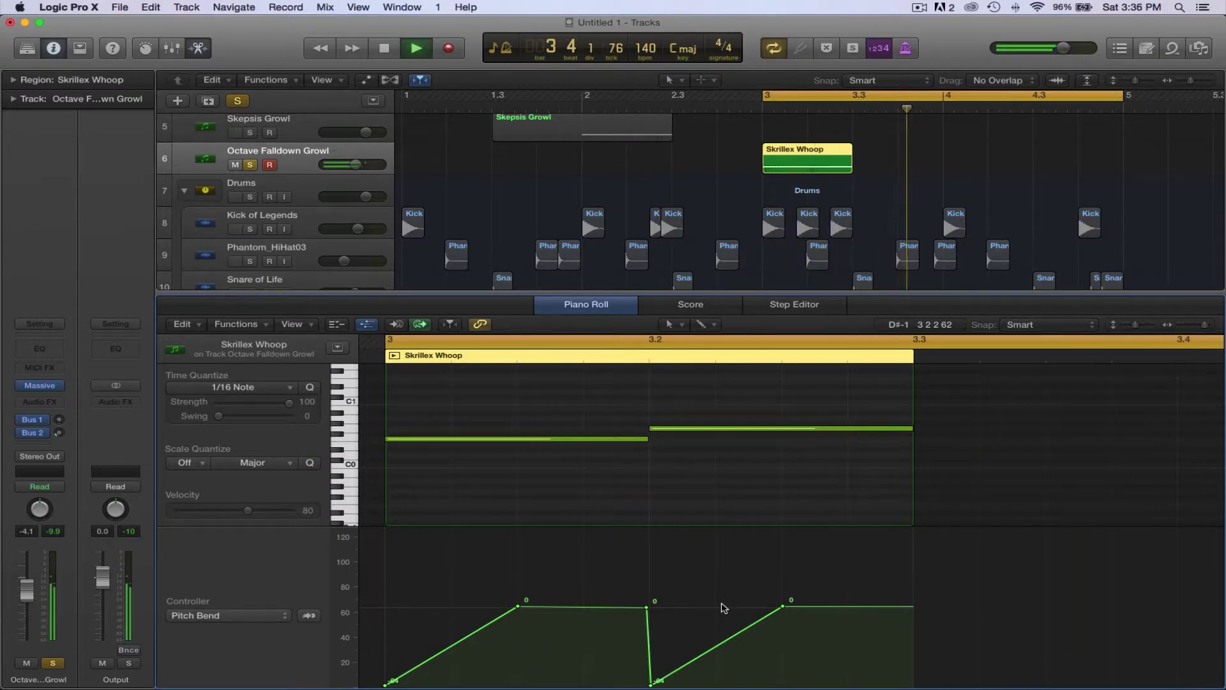
key(space)
Try delaying the second -64 pitch bend point to 3.2.1.45 and slightly beyond, auditioning each position
scroll(784, 611, left, 3)
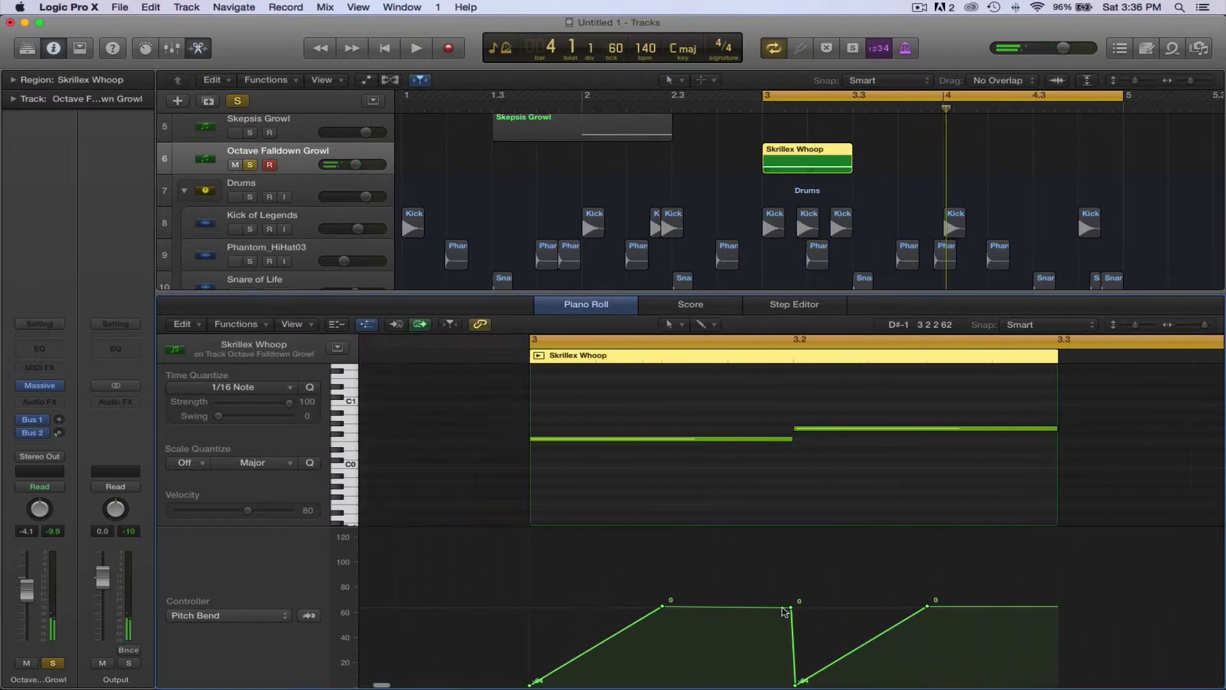
drag(796, 686, 809, 686)
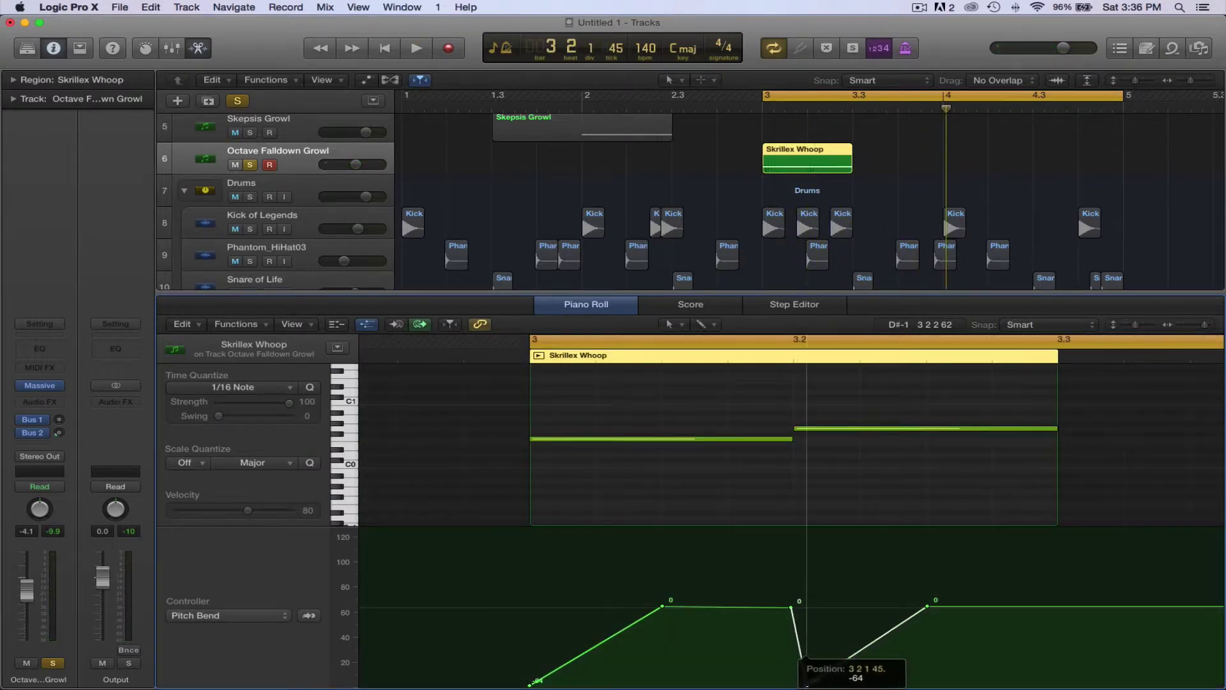
key(space)
scroll(827, 651, right, 2)
scroll(827, 652, right, 1)
key(space)
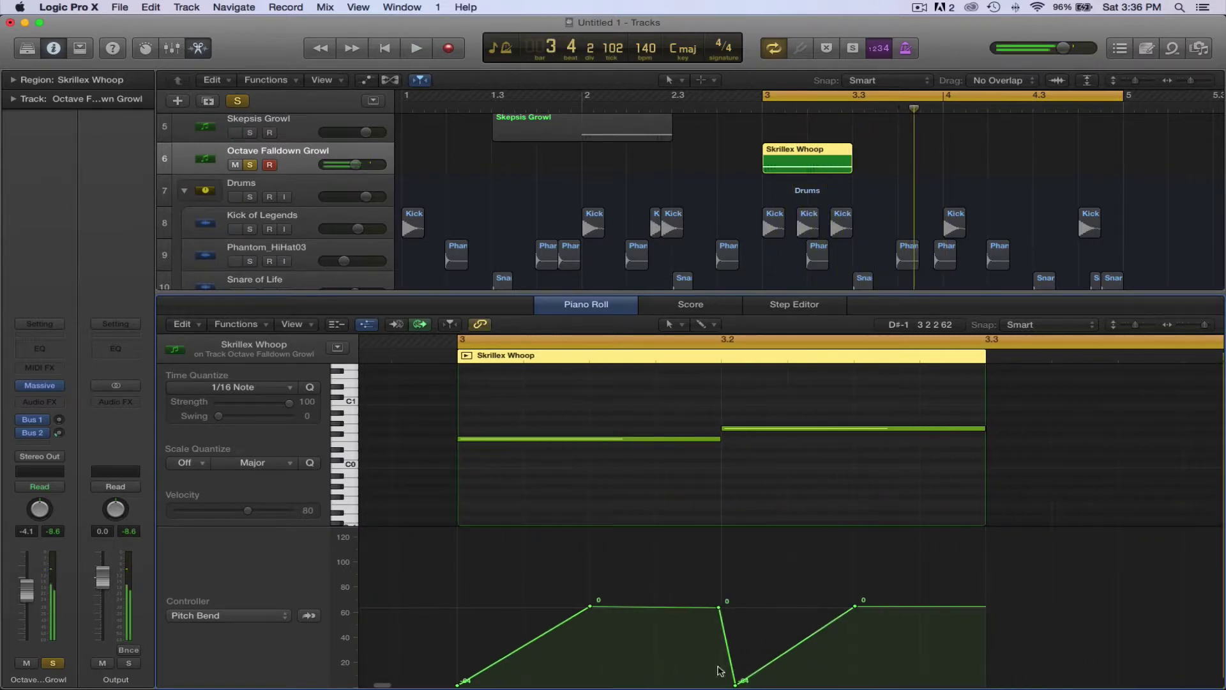
drag(736, 685, 754, 686)
key(space)
key(space)
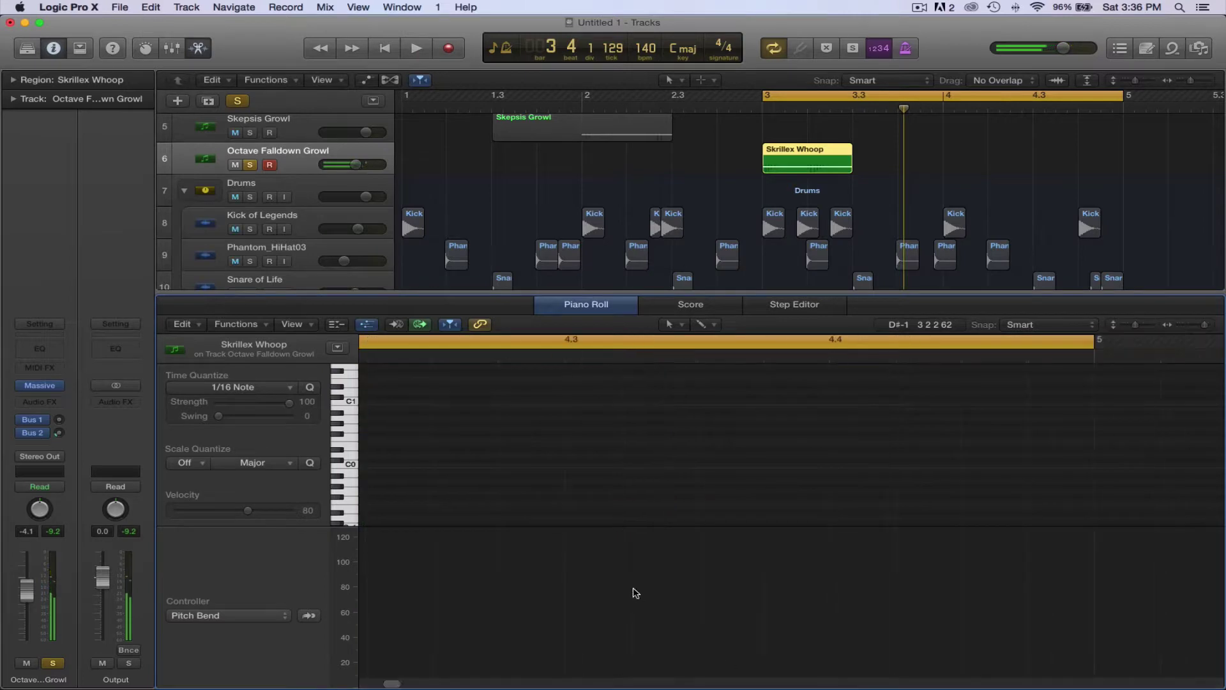
Move the second -64 pitch bend point back to the start of beat 3.2 and play the region
scroll(636, 592, left, 10)
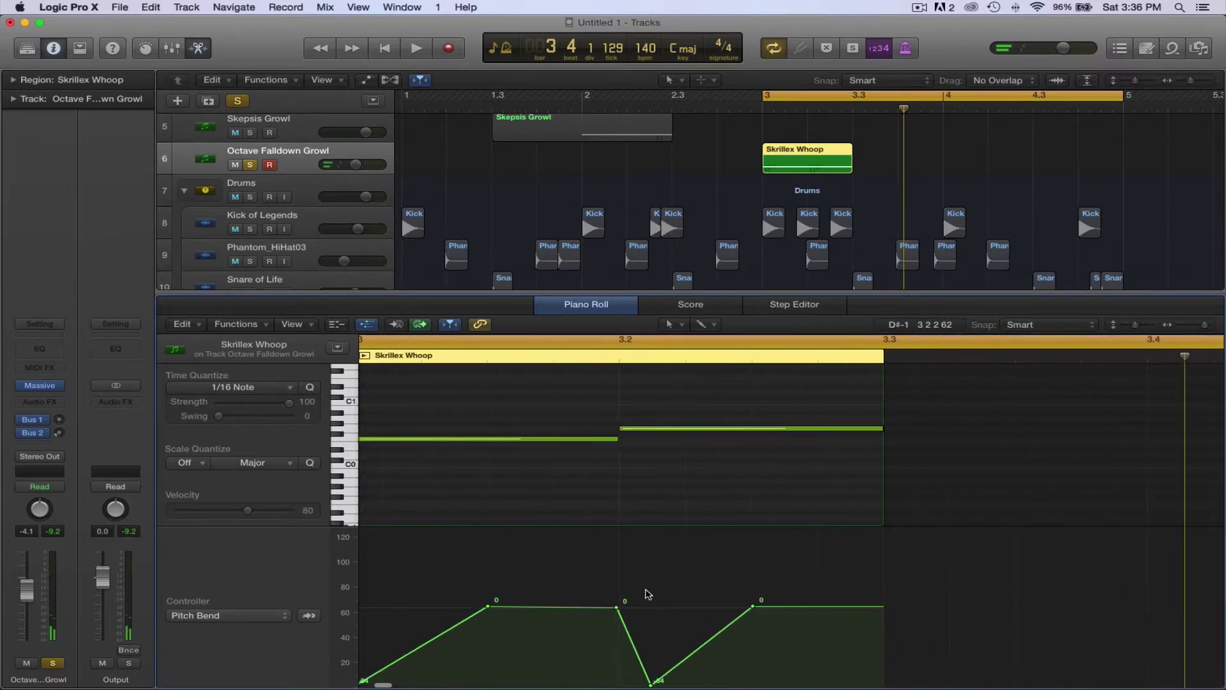
drag(648, 685, 620, 685)
key(space)
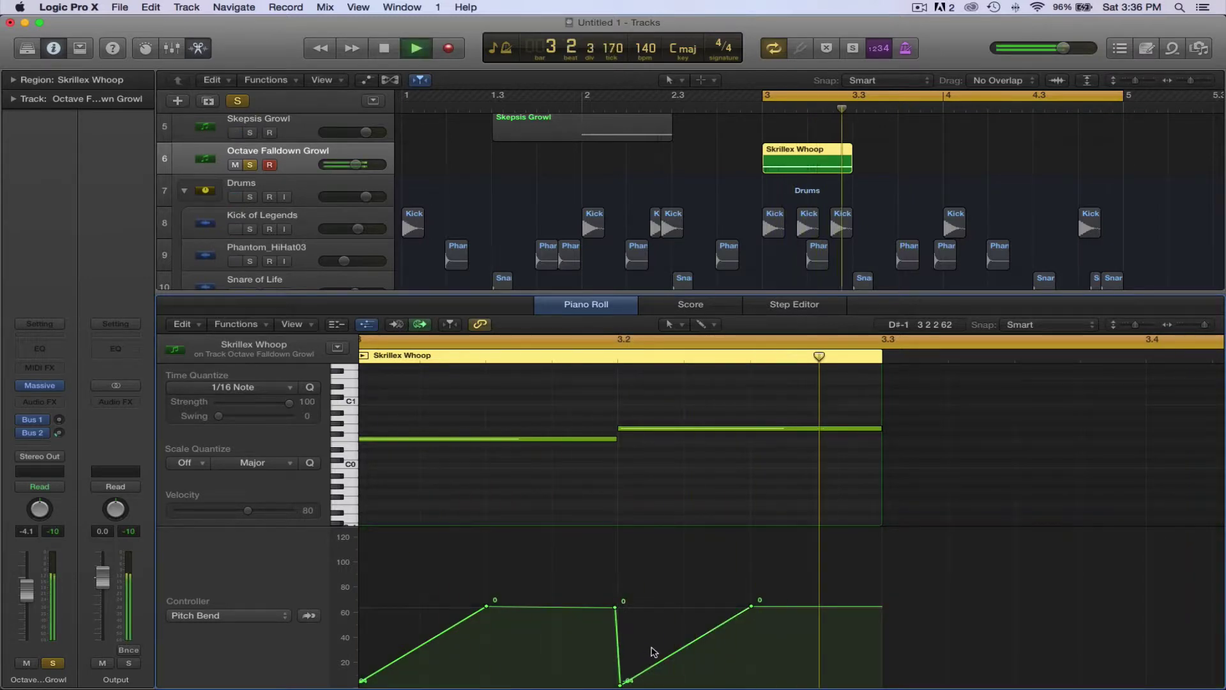
Close the piano roll, unsolo Octave Falldown Growl, and set the cycle range from bar 1 to bar 5
click(193, 50)
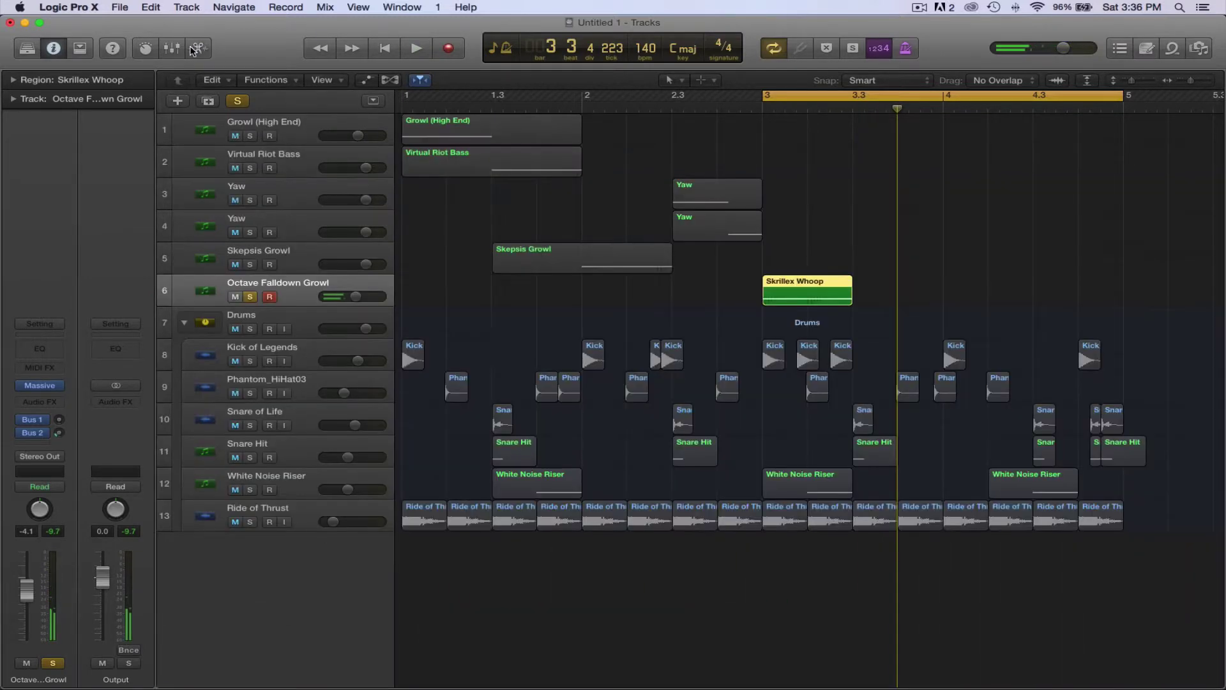
click(251, 297)
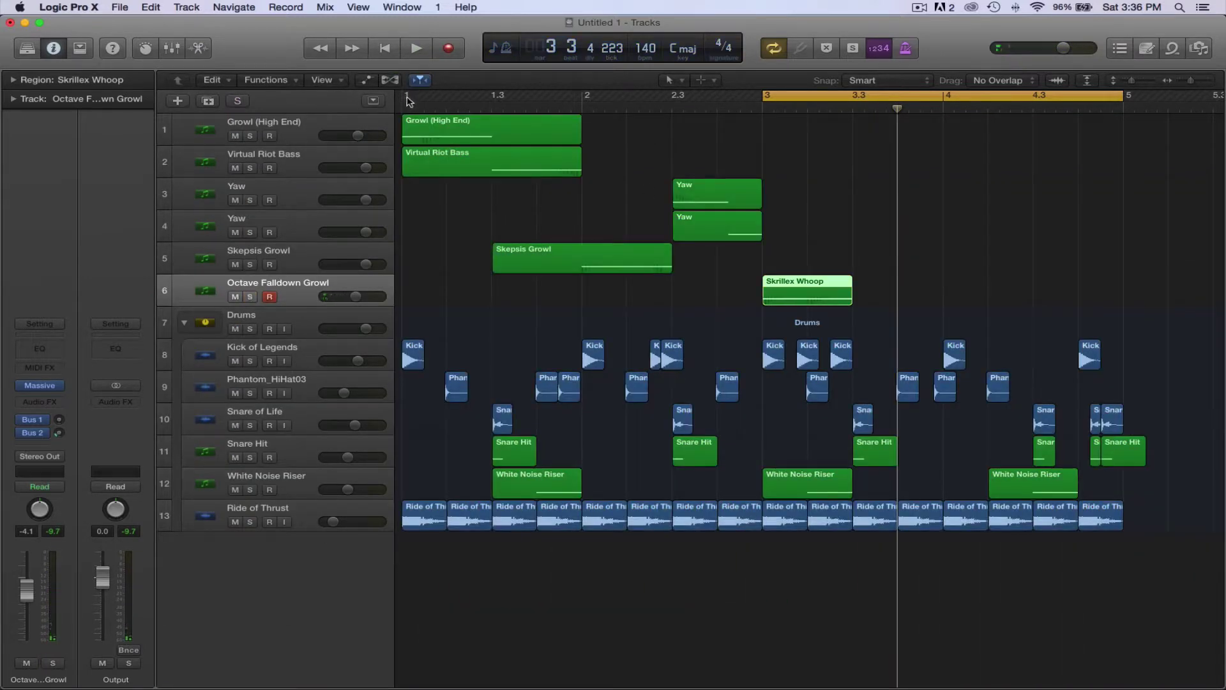
drag(409, 102, 1111, 131)
Play the full bassline with the drums from bar 1 several times to judge the Skrillex Whoop region in context
key(space)
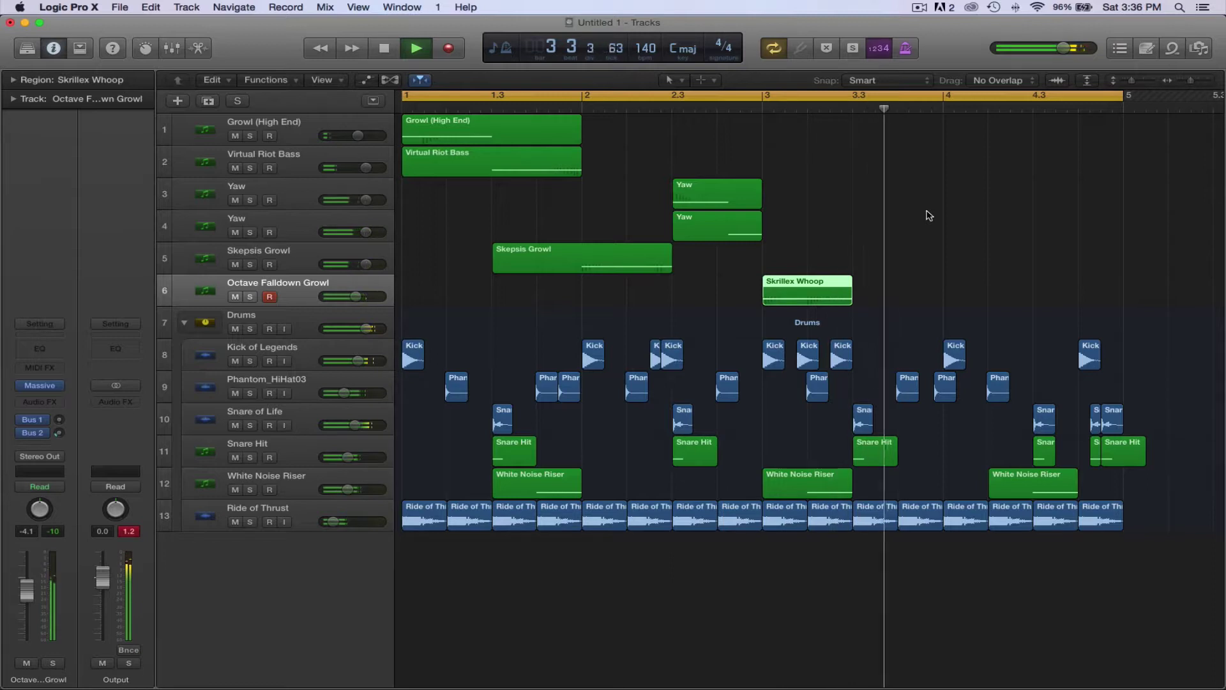
key(space)
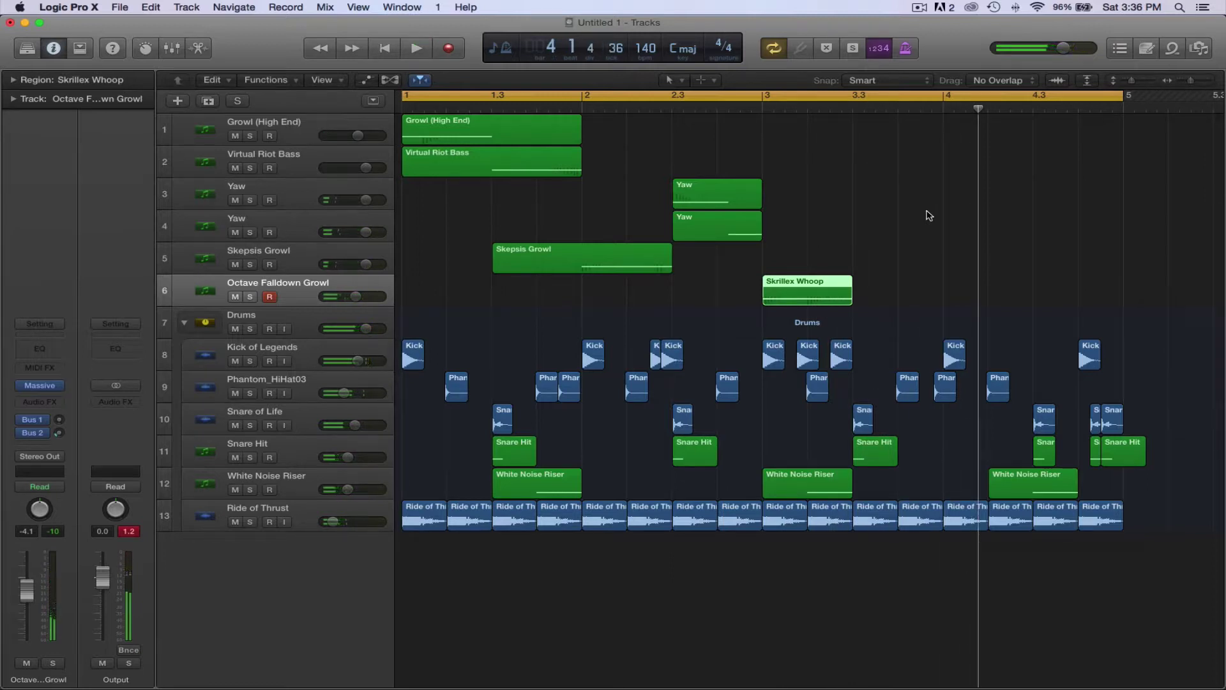
key(space)
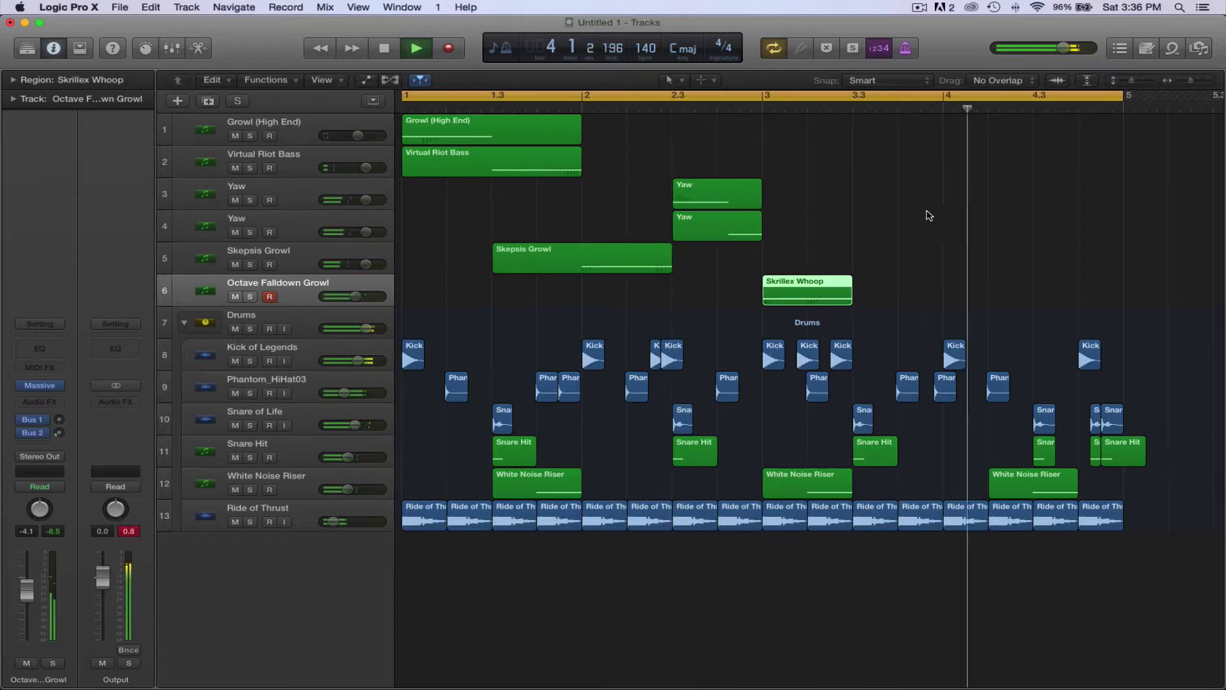
key(Return)
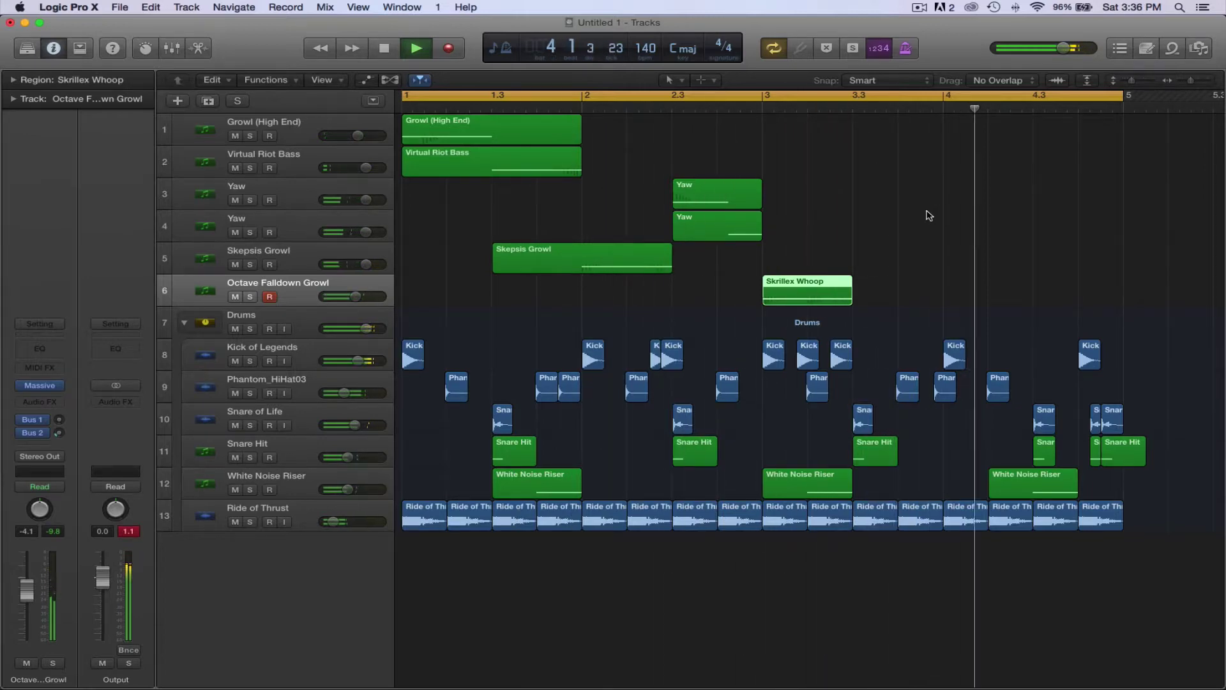
key(Return)
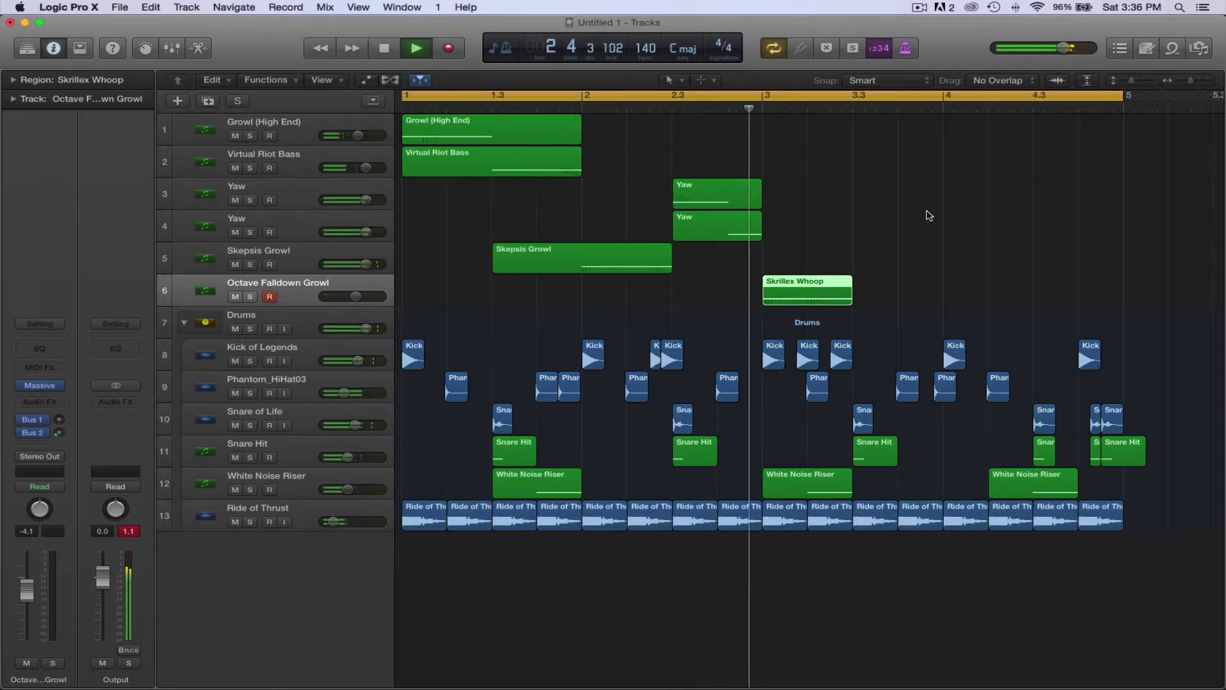
key(space)
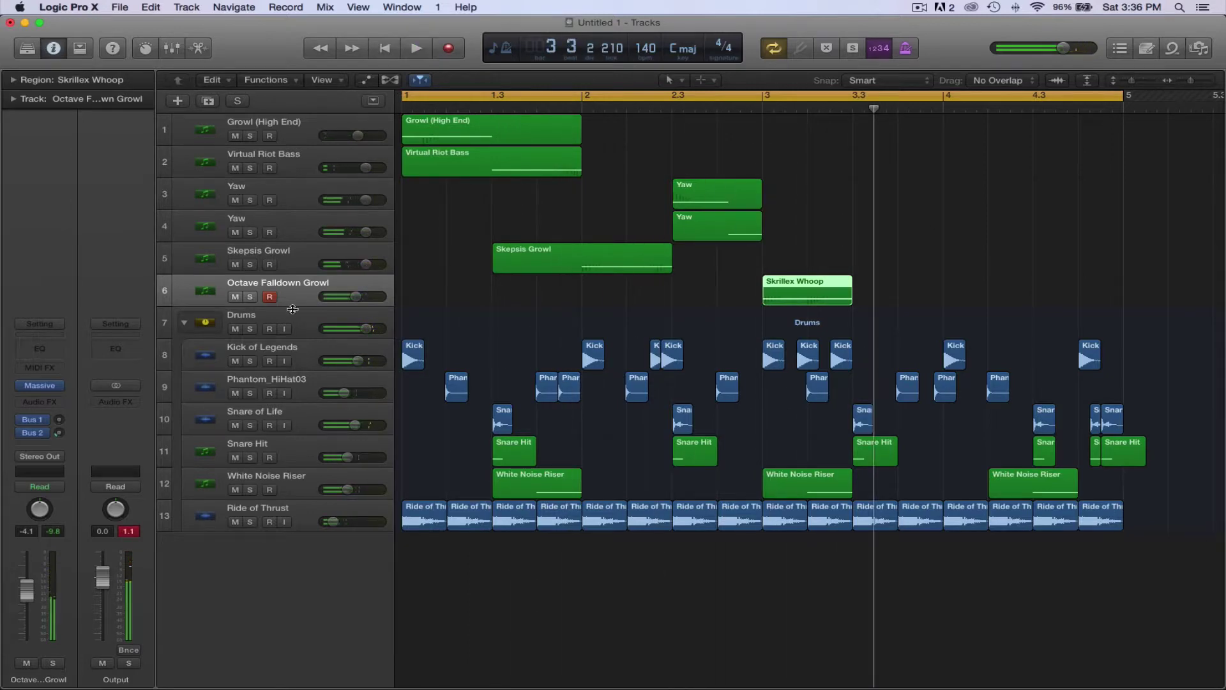
Solo Octave Falldown Growl and loop playback from bar 3 to 3.4
click(250, 297)
drag(805, 96, 901, 108)
key(space)
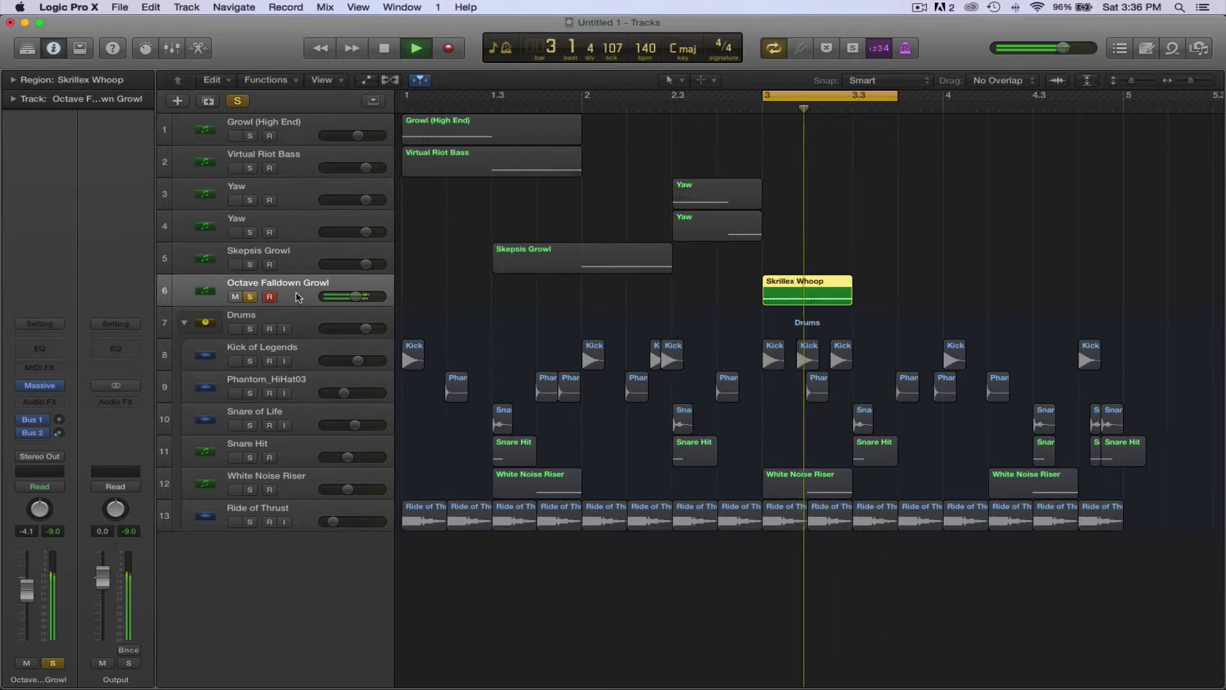
Add a Channel EQ to Octave Falldown Growl and turn on its analyzer
double_click(40, 348)
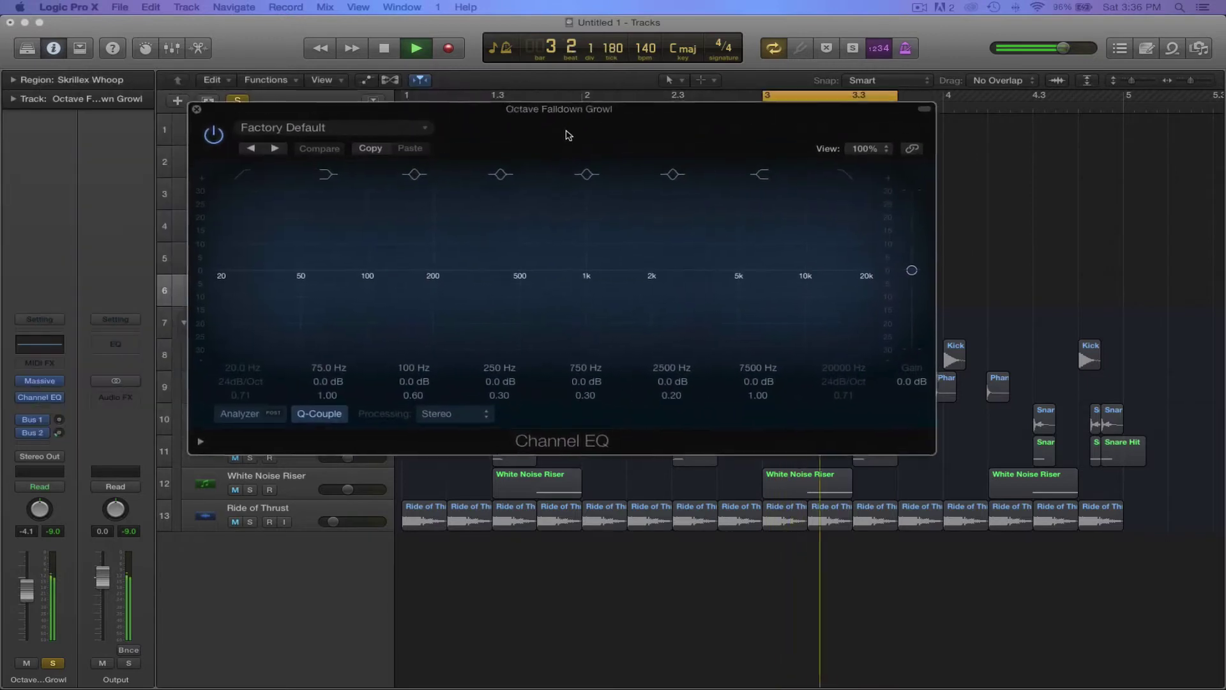
click(245, 420)
drag(561, 135, 579, 197)
key(space)
Boost the EQ's high shelf by 9 dB at 9700 Hz and cut 8 dB at 174 Hz while auditioning
drag(797, 341, 853, 318)
key(space)
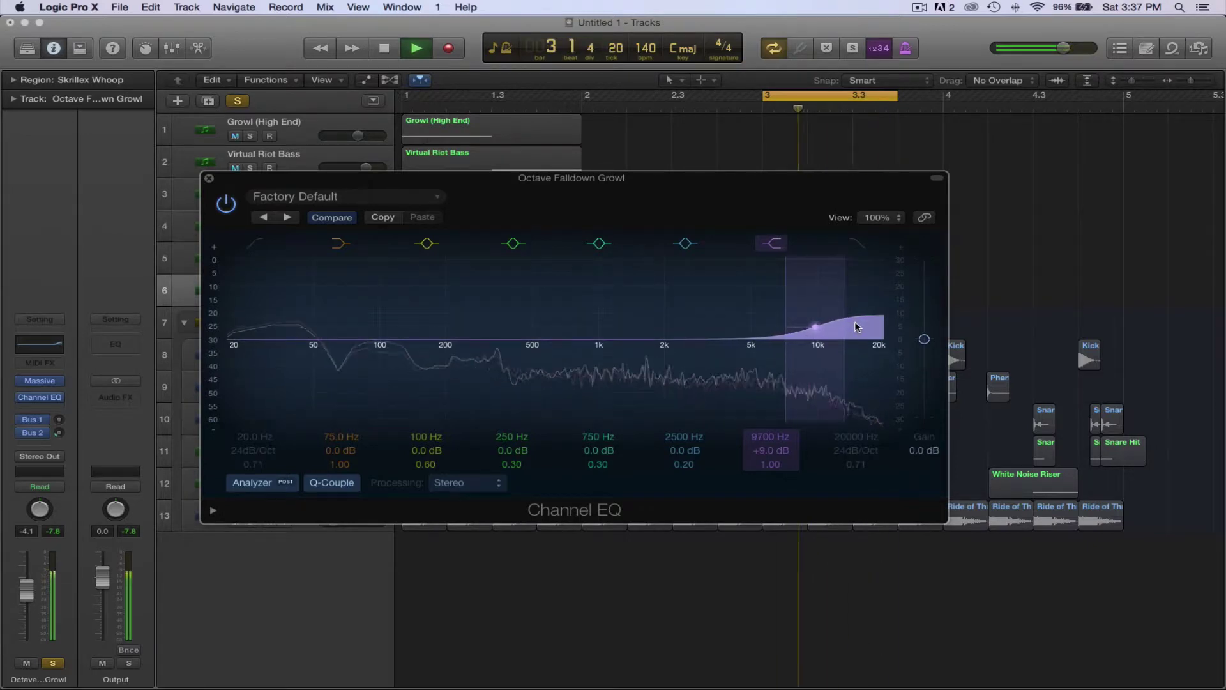
key(space)
drag(466, 337, 434, 352)
key(space)
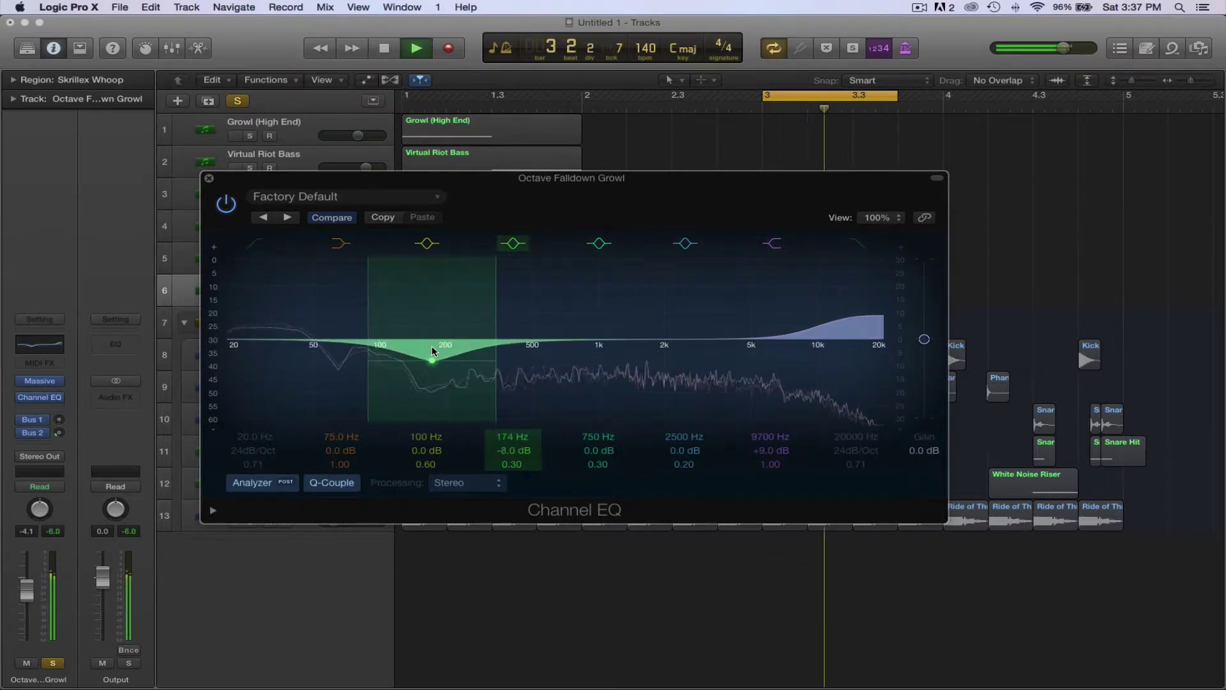
Set the EQ to -3.5 dB at 900 Hz, +3 dB at 2950 Hz and a -3.5 dB low shelf at 86 Hz, and close it
drag(571, 339, 598, 353)
drag(685, 340, 714, 330)
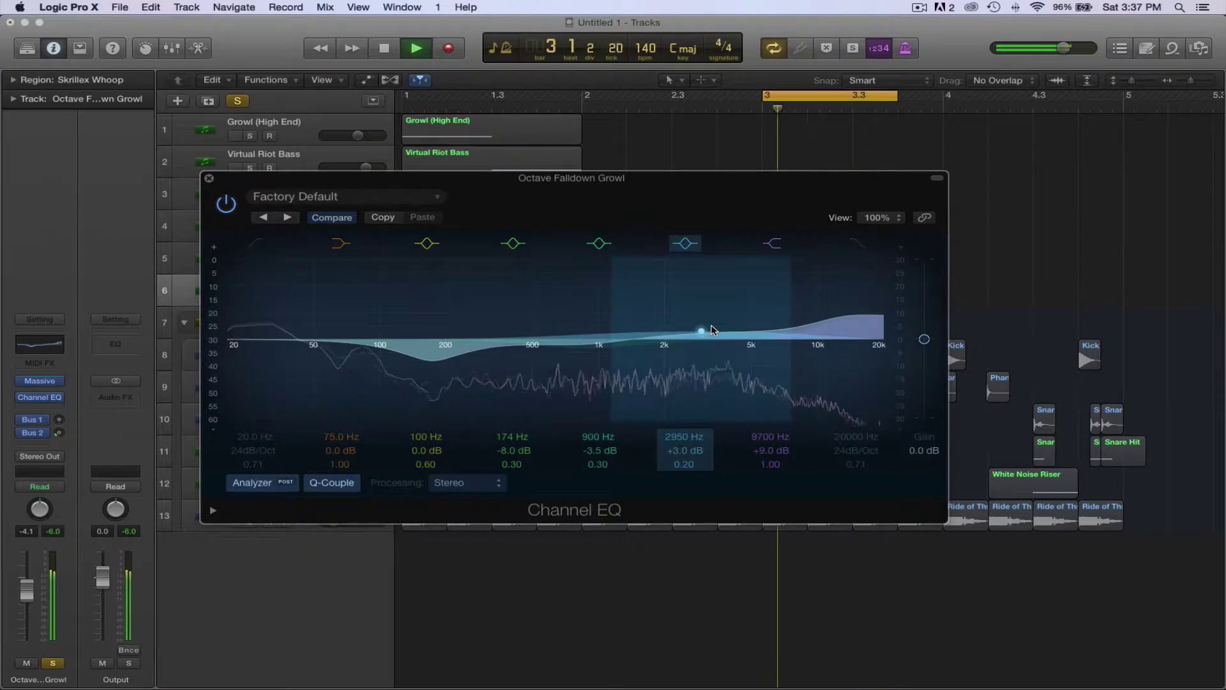
drag(340, 339, 368, 346)
key(space)
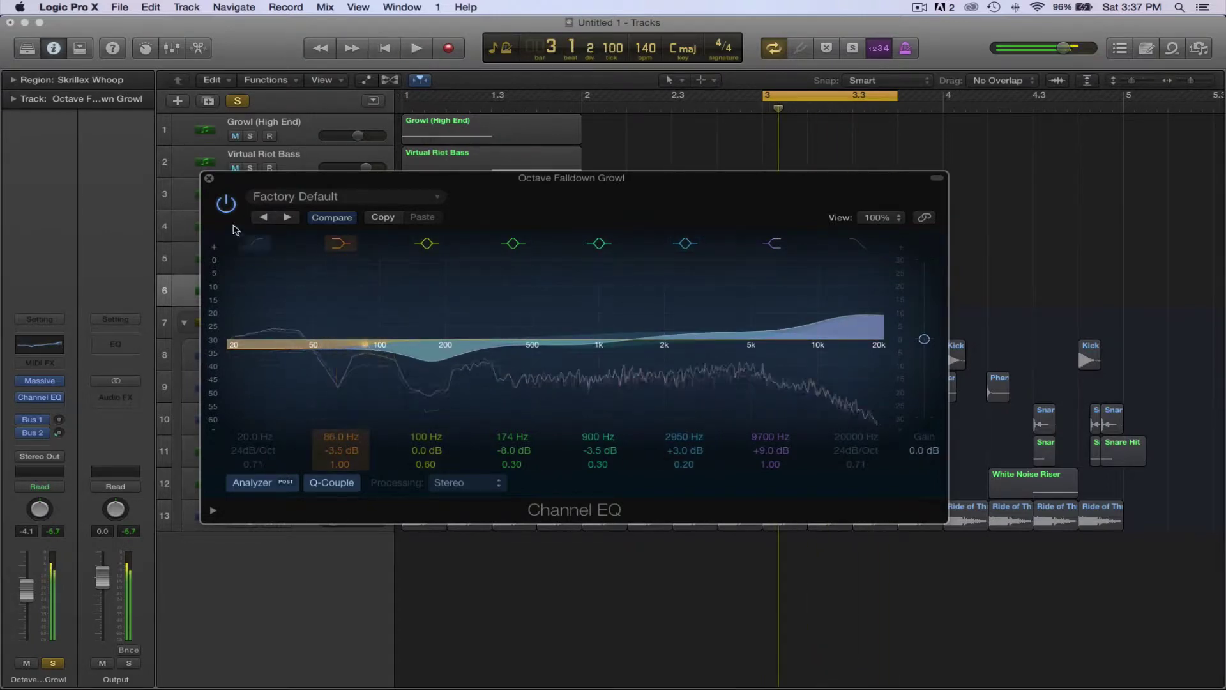
click(209, 179)
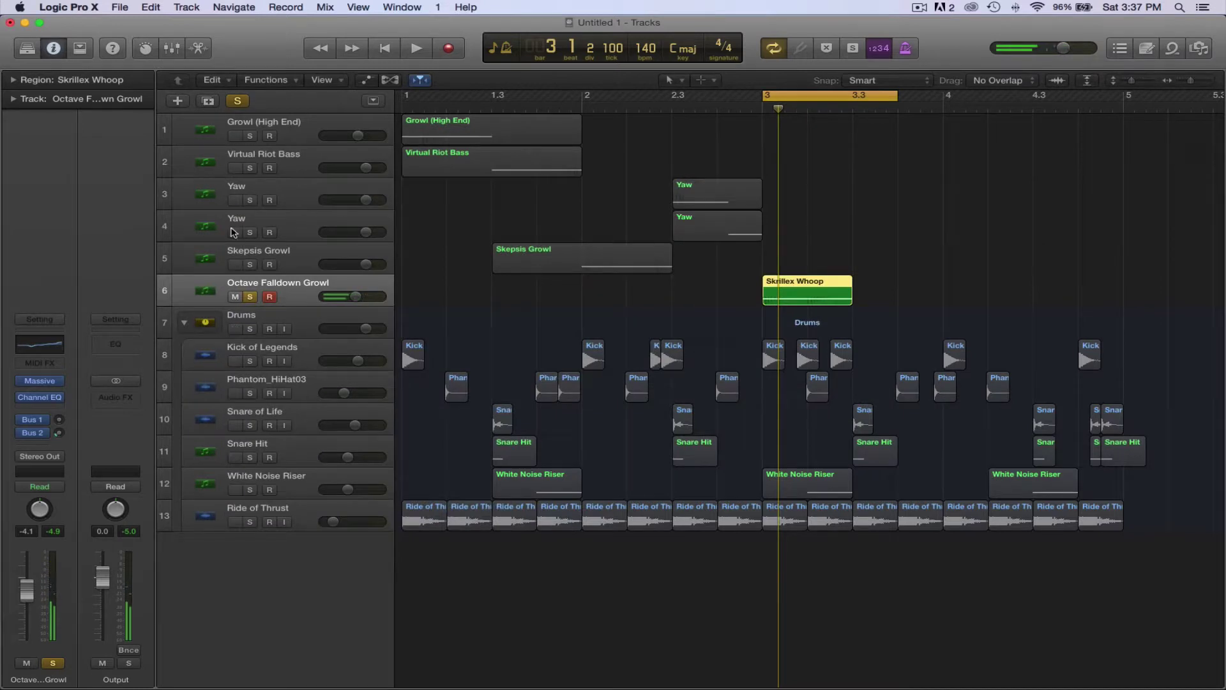
Unsolo Octave Falldown Growl and extend the cycle range to cover bar 1 to bar 5
click(250, 297)
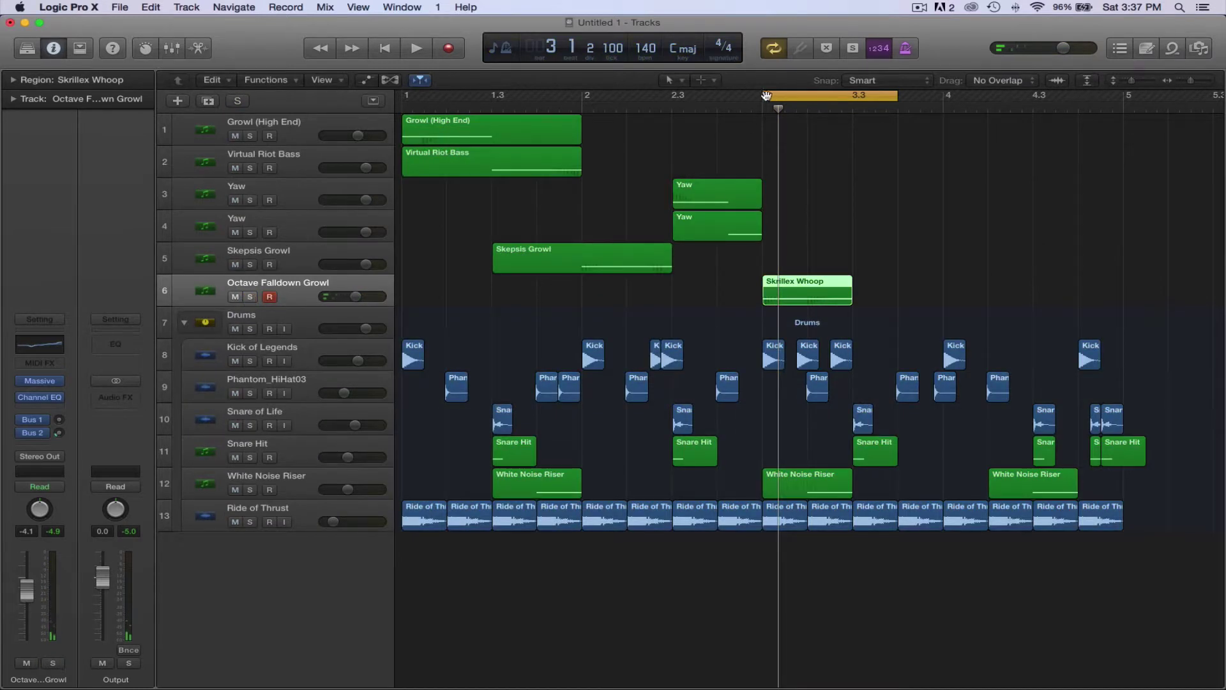
drag(764, 96, 396, 96)
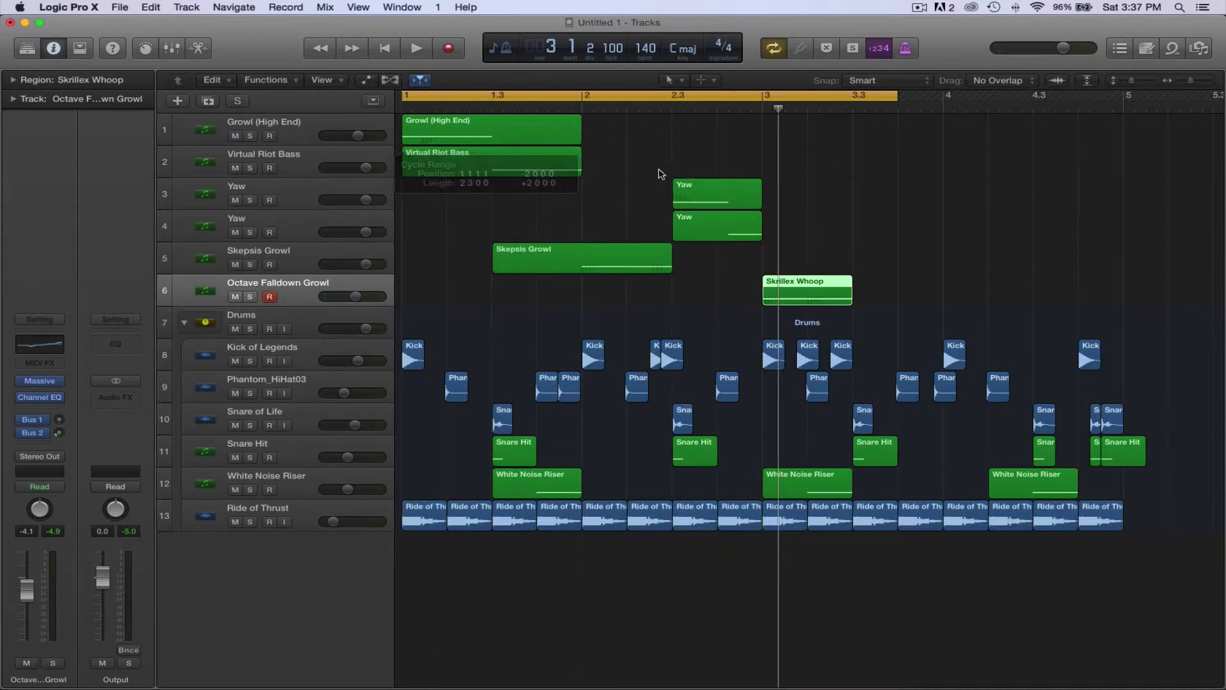
scroll(671, 179, right, 3)
scroll(670, 179, right, 1)
drag(690, 95, 902, 126)
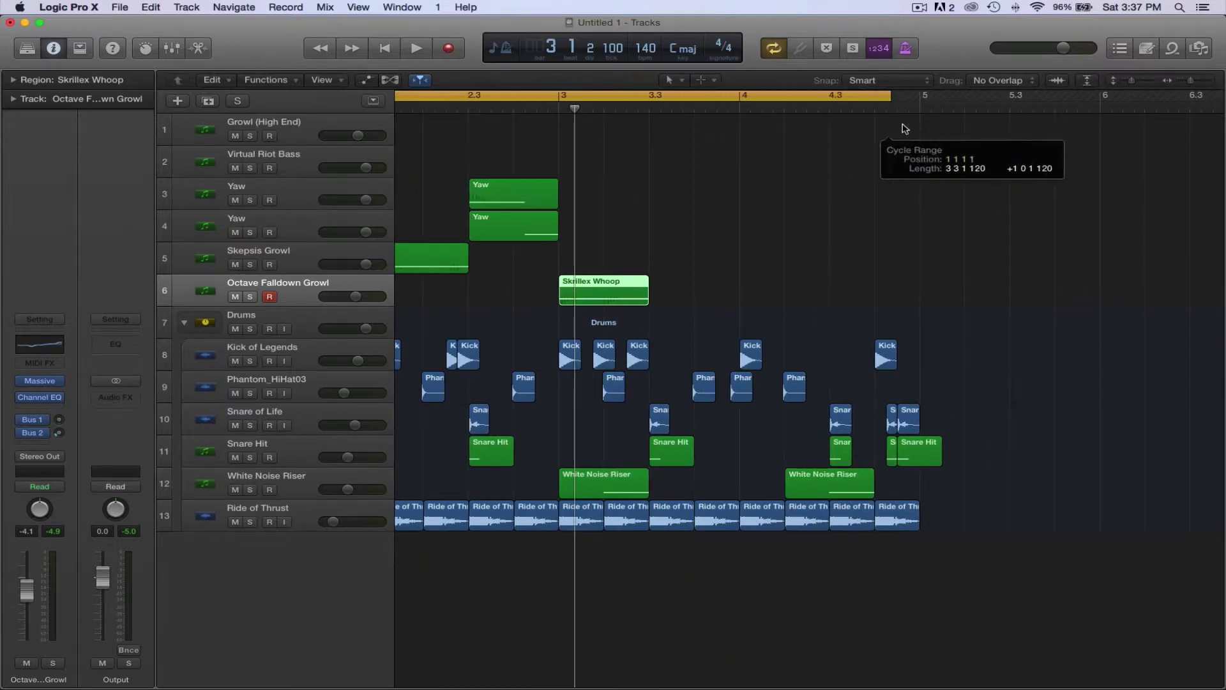
scroll(703, 197, left, 6)
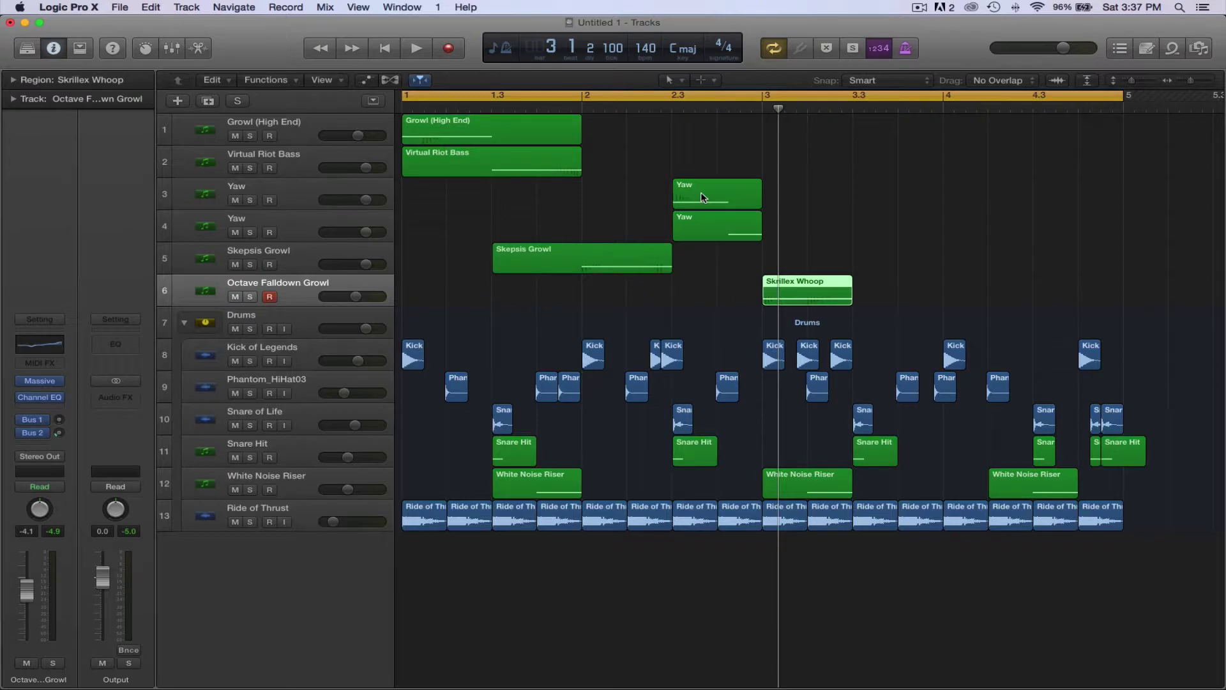
Lower Octave Falldown Growl to -4.7 dB during playback and insert CamelCrusher after its Channel EQ
key(space)
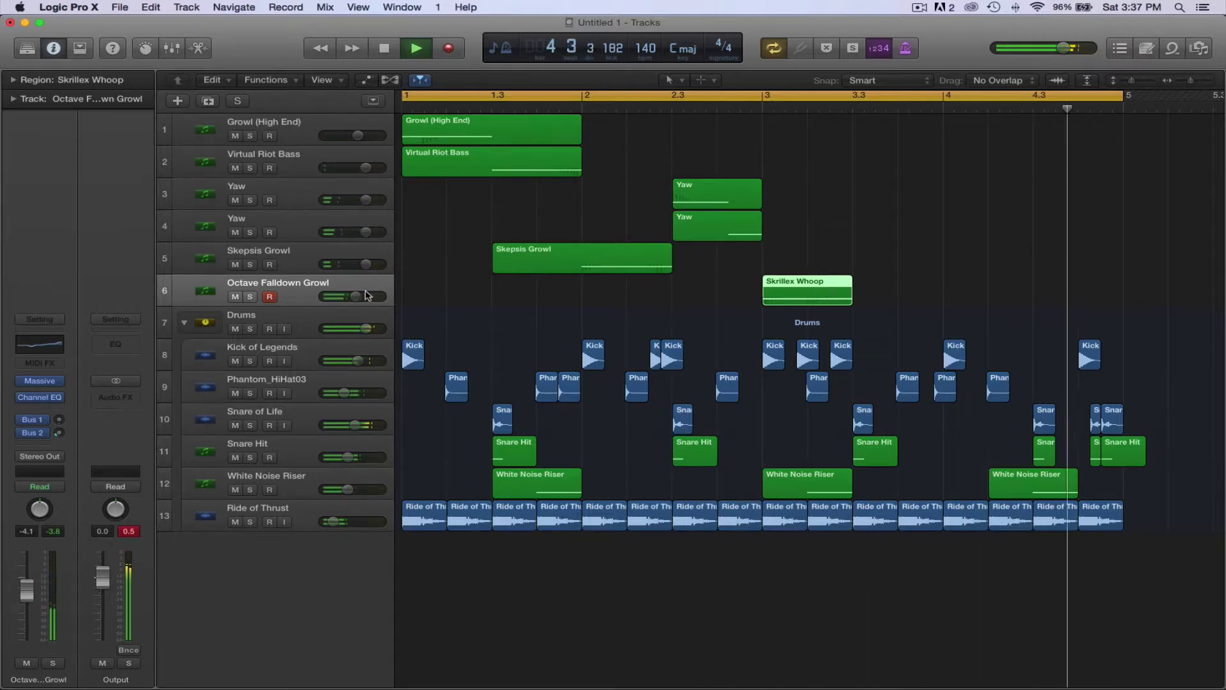
drag(356, 297, 354, 297)
click(46, 405)
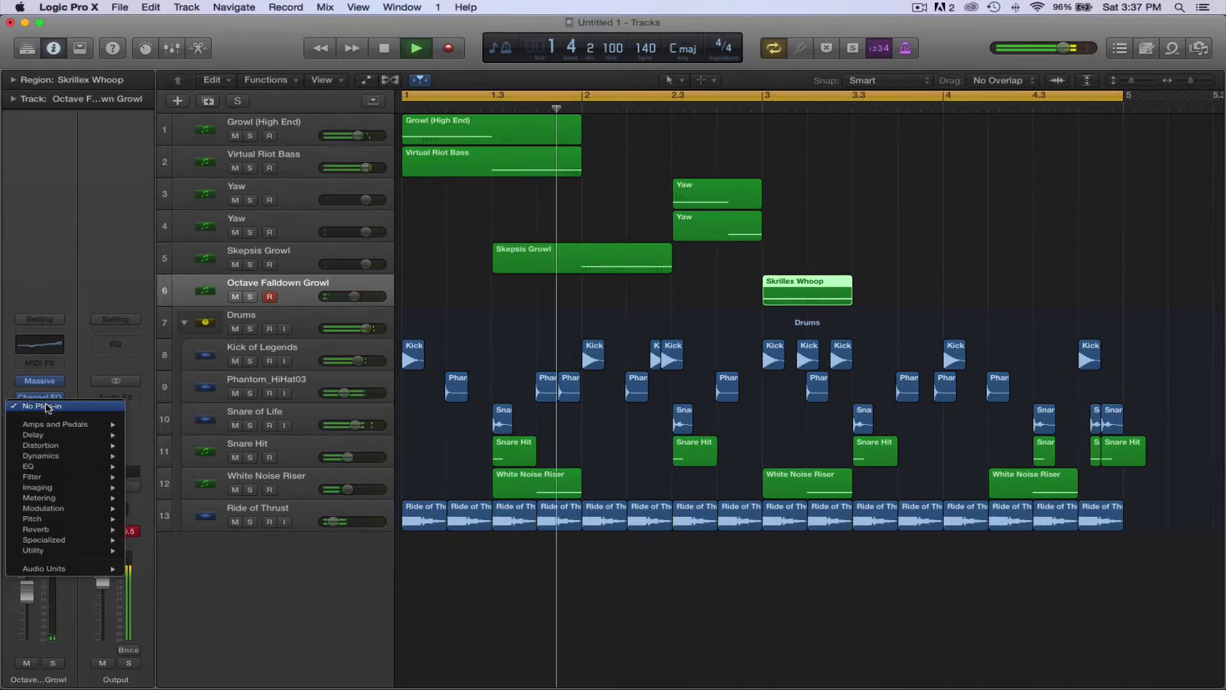
mouse_move(65, 570)
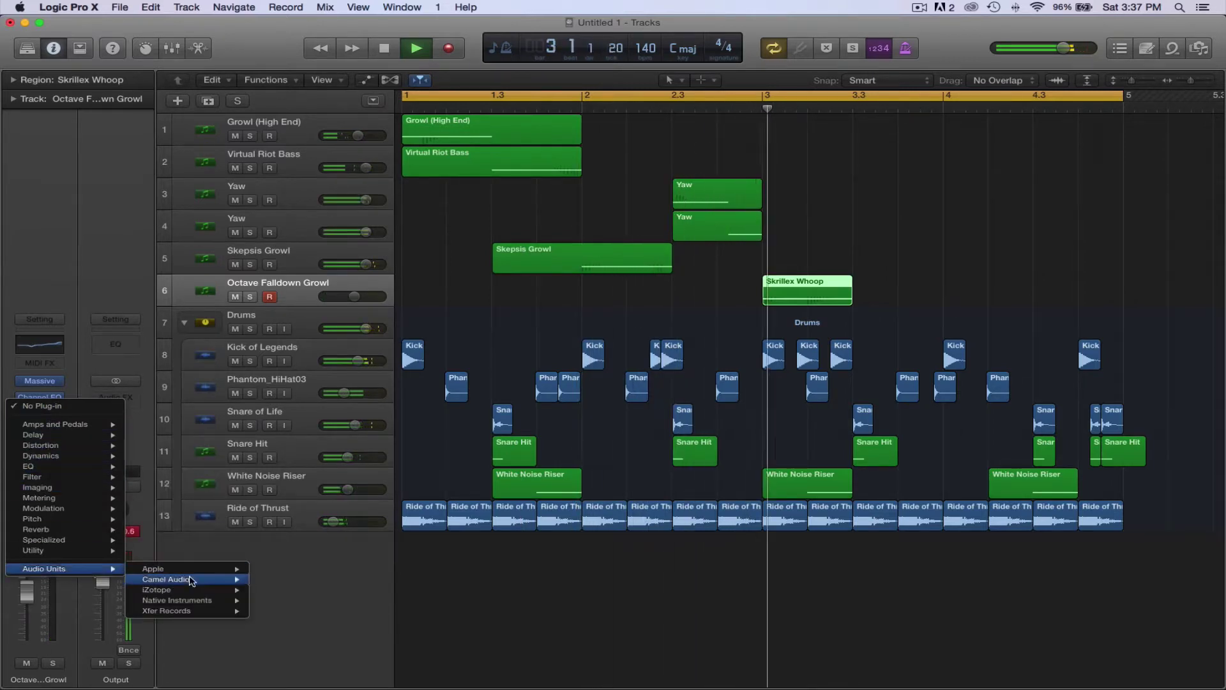
mouse_move(185, 579)
mouse_move(296, 580)
click(386, 579)
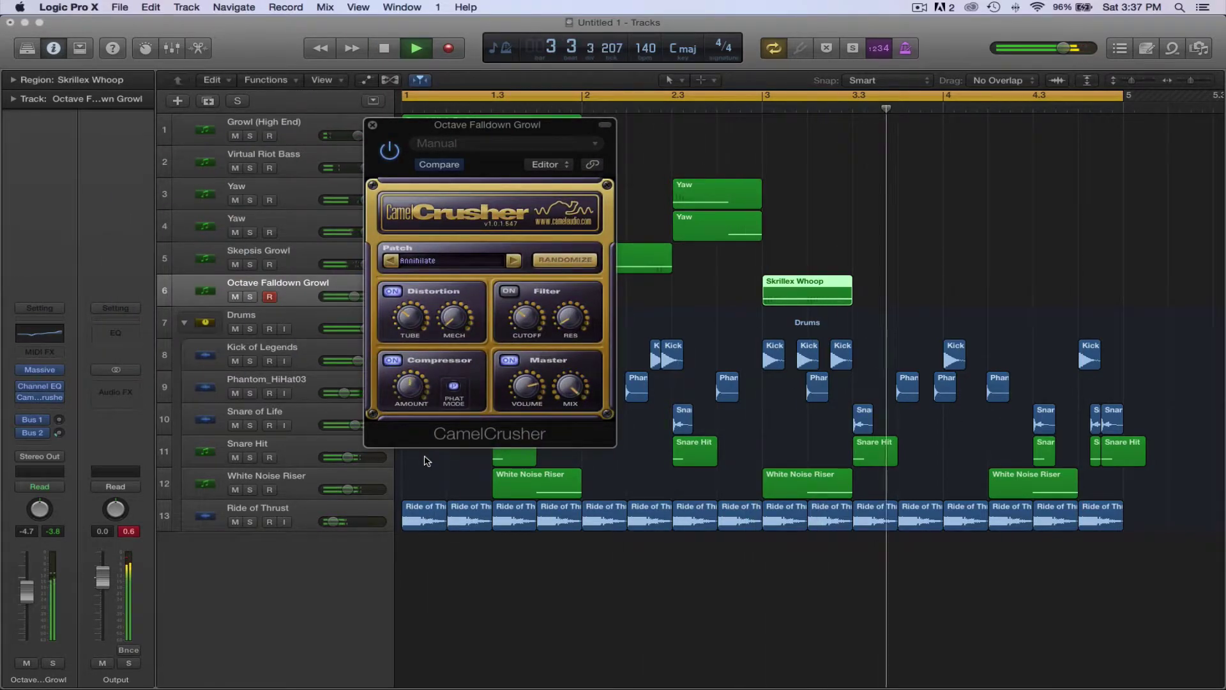
drag(447, 125, 576, 302)
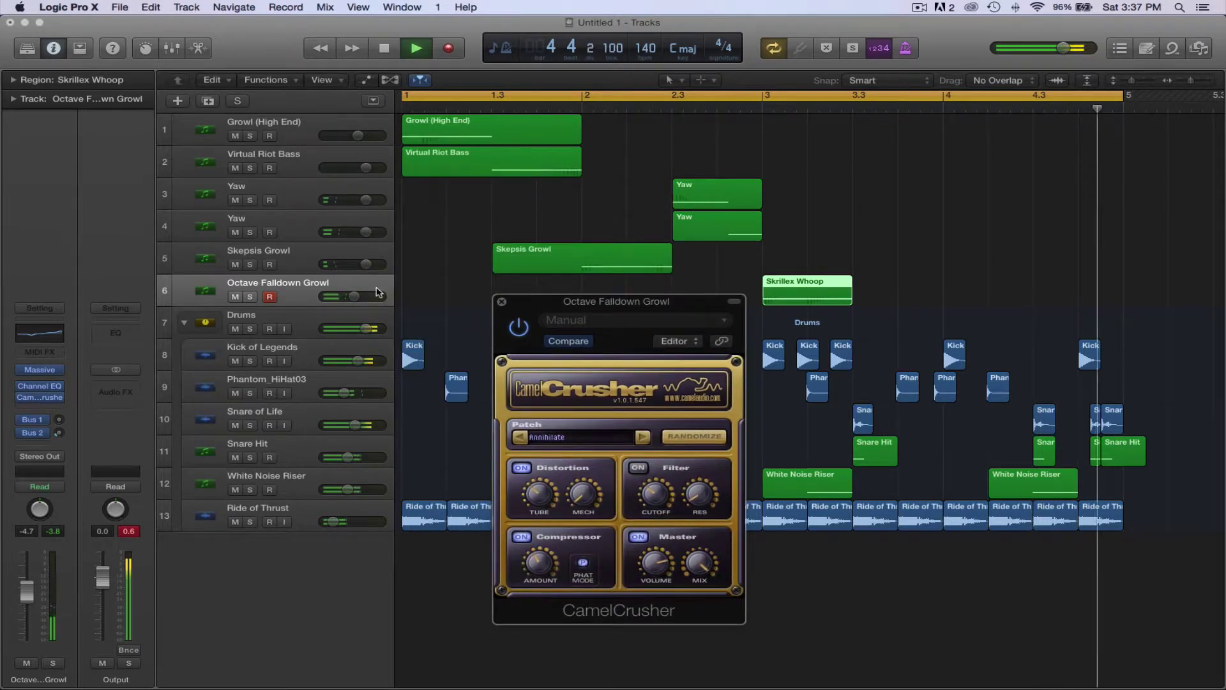
Set Octave Falldown Growl's volume to -7.6 dB while auditioning, close CamelCrusher and stop playback
drag(355, 297, 348, 296)
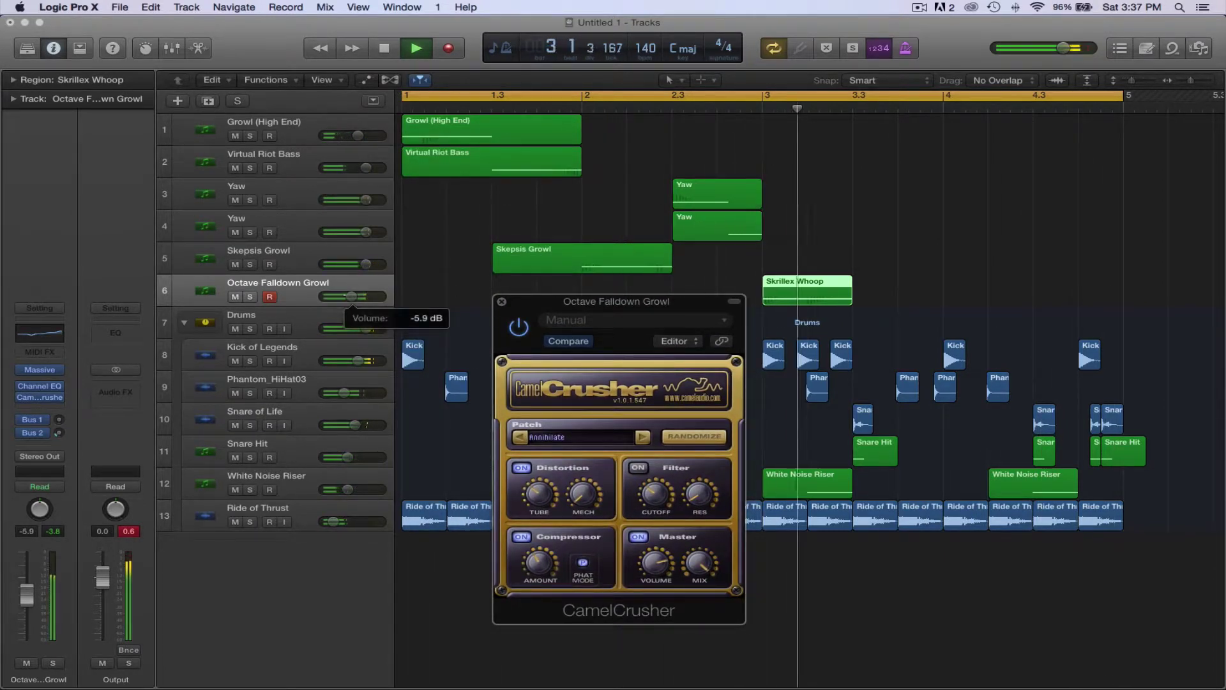
drag(351, 296, 348, 296)
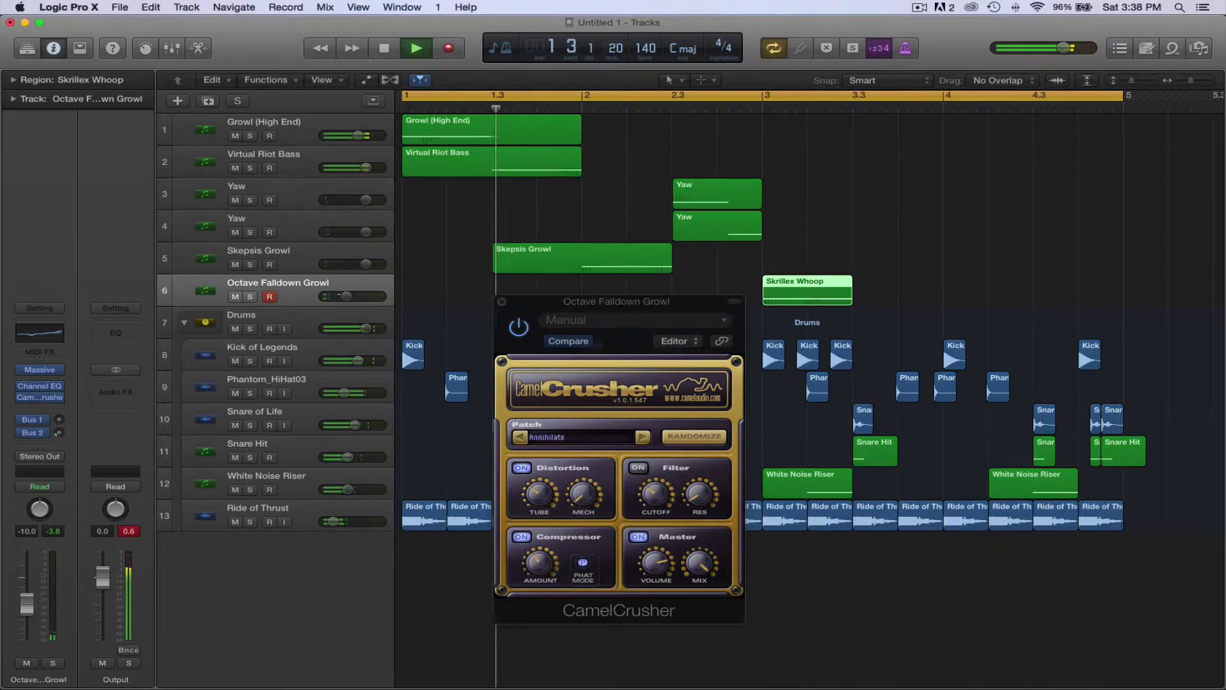
click(501, 302)
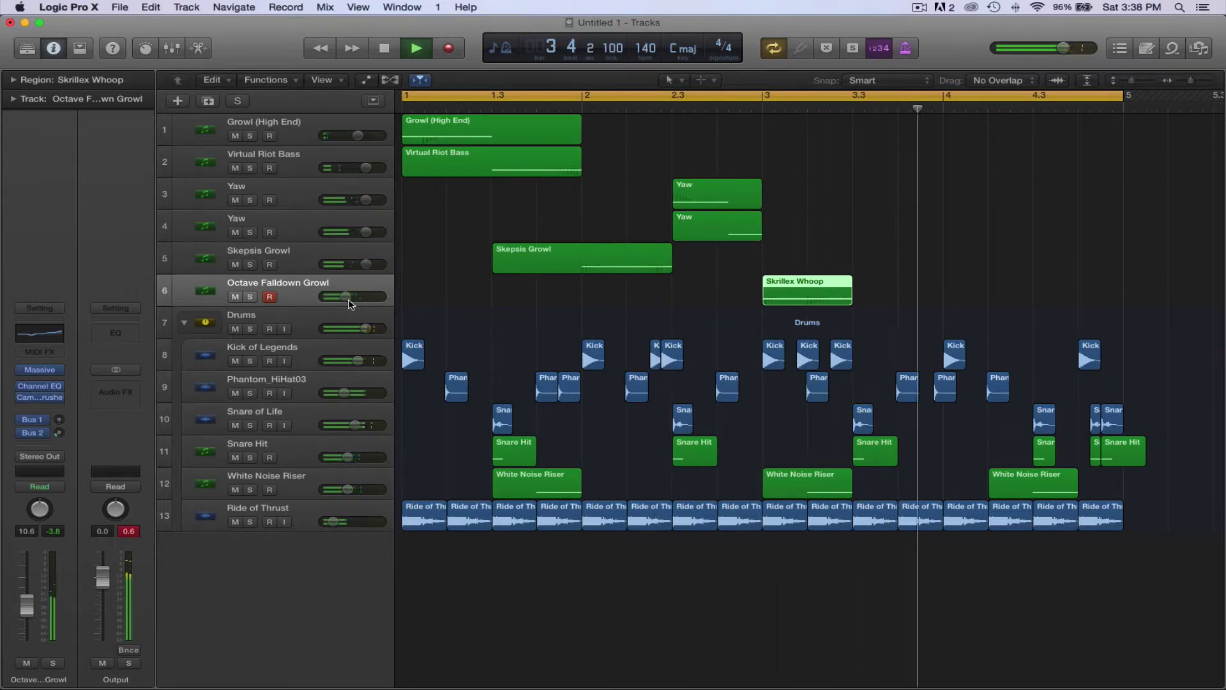
drag(348, 297, 321, 273)
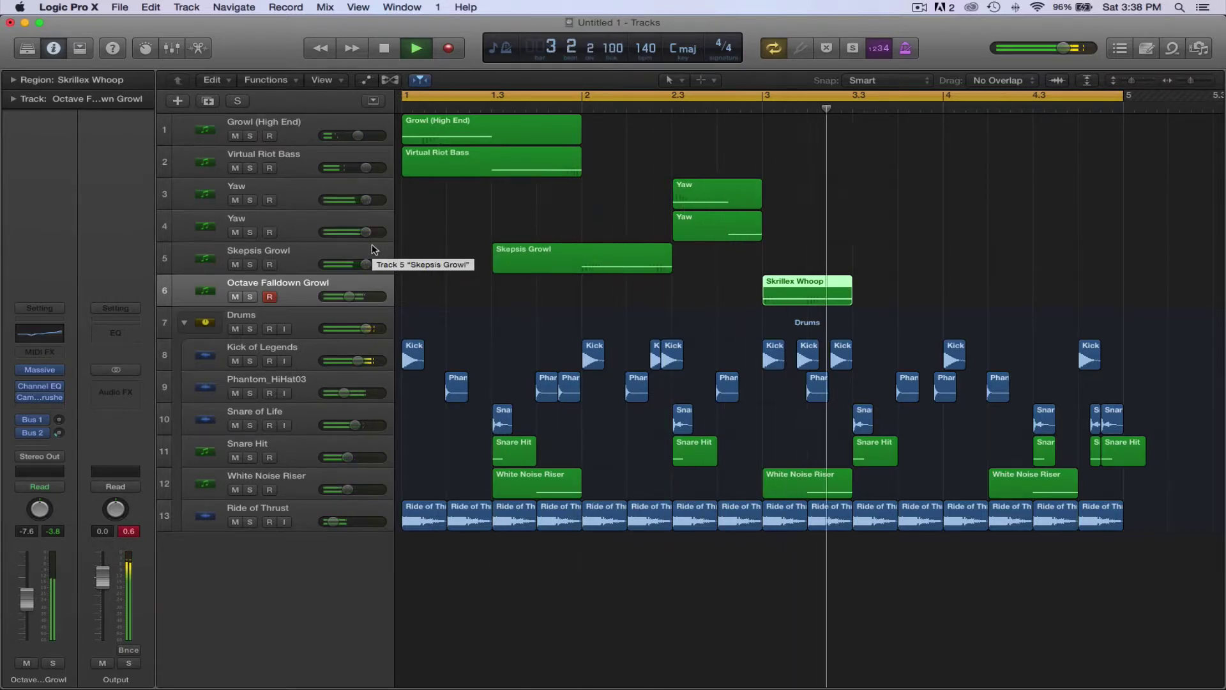
key(space)
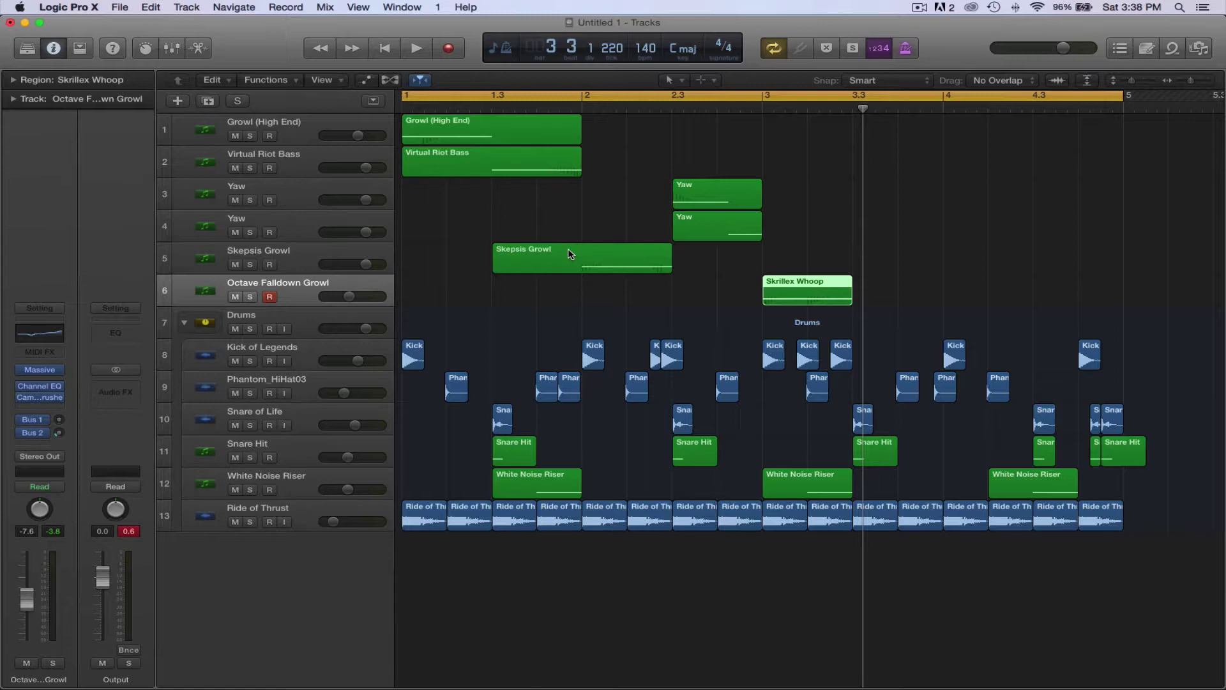
Play back the cycle to check how Octave Falldown Growl sits in the mix
click(919, 8)
click(856, 21)
key(space)
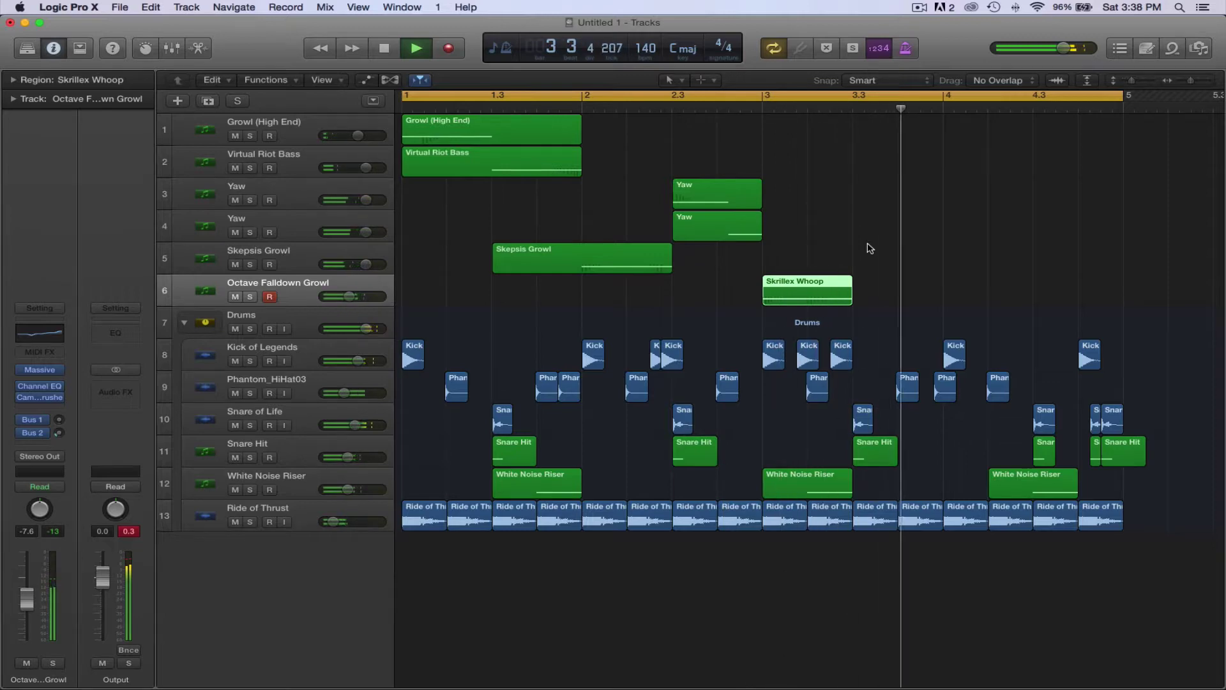
key(space)
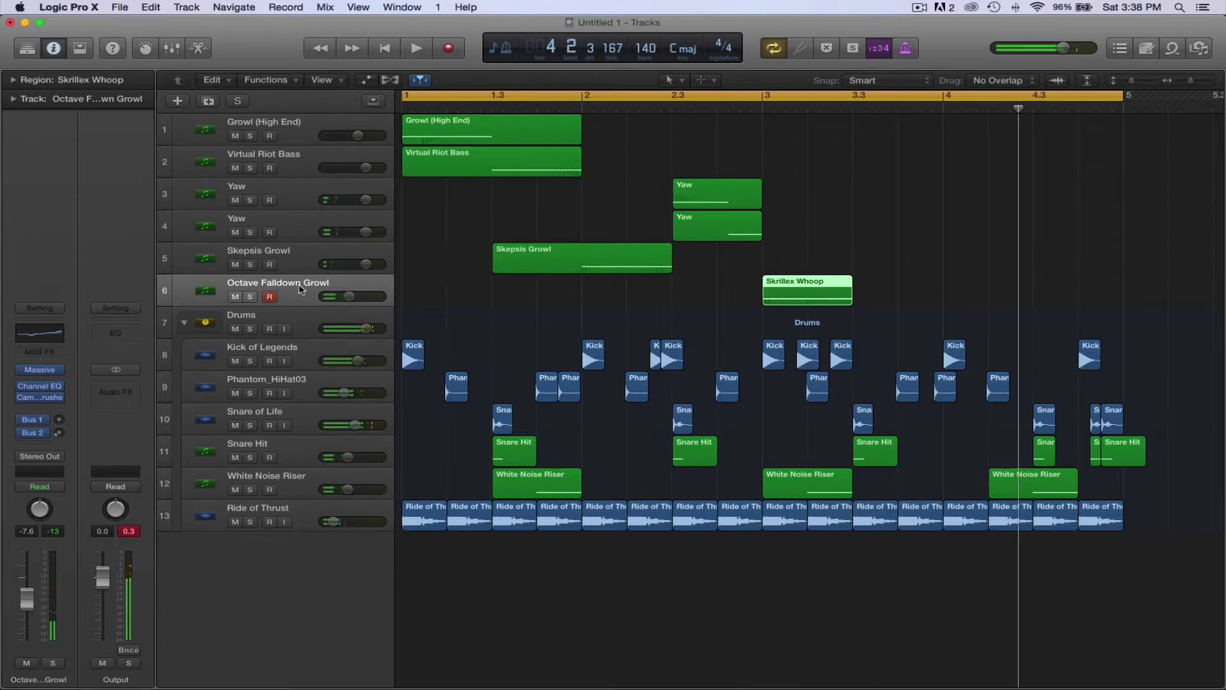
Create a software instrument track below Octave Falldown Growl, hide the Library and load Massive as its instrument
click(177, 101)
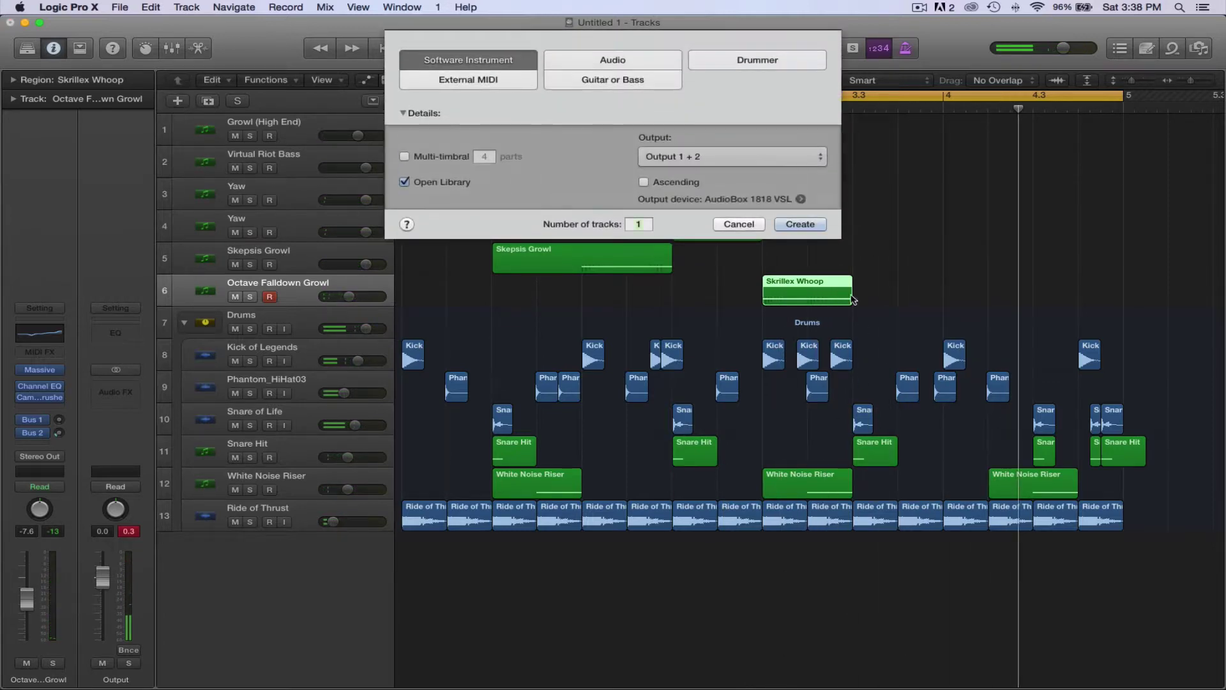
click(800, 224)
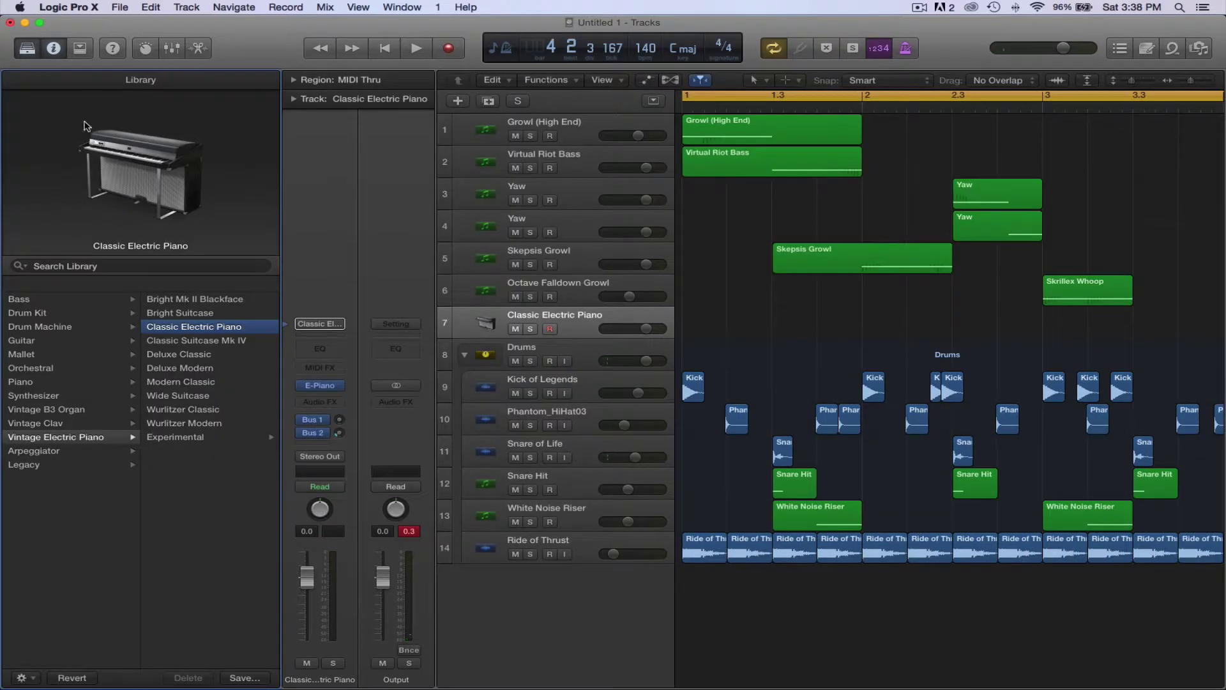
click(27, 48)
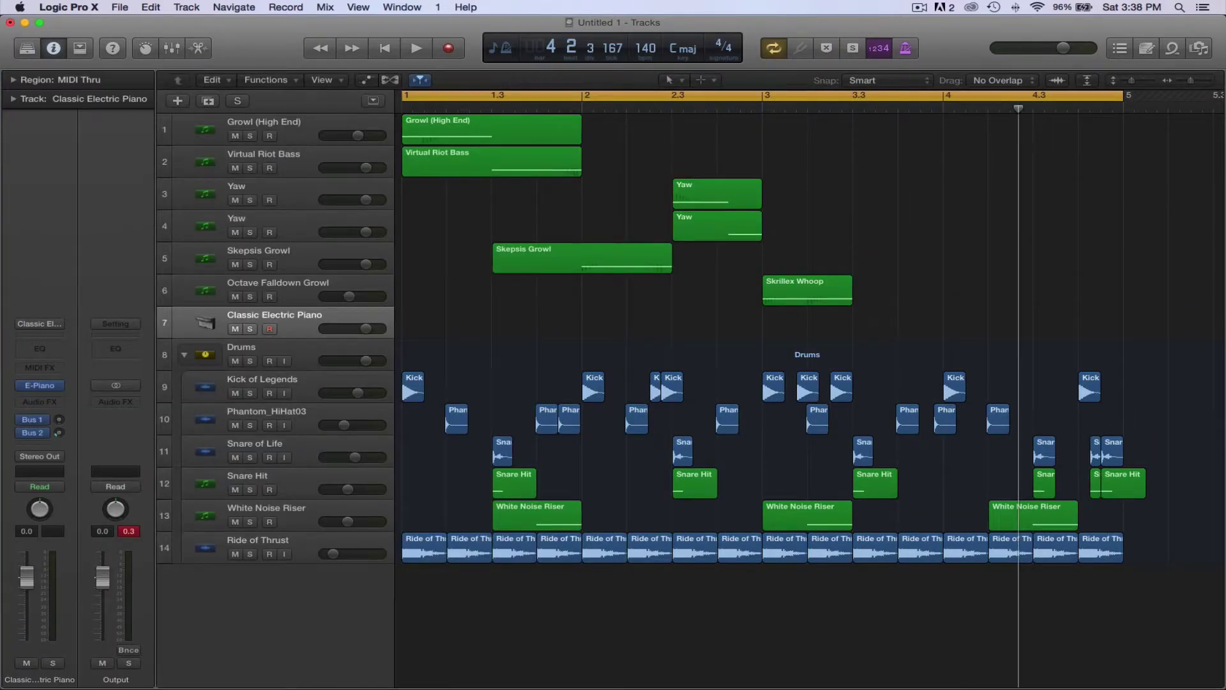
click(64, 386)
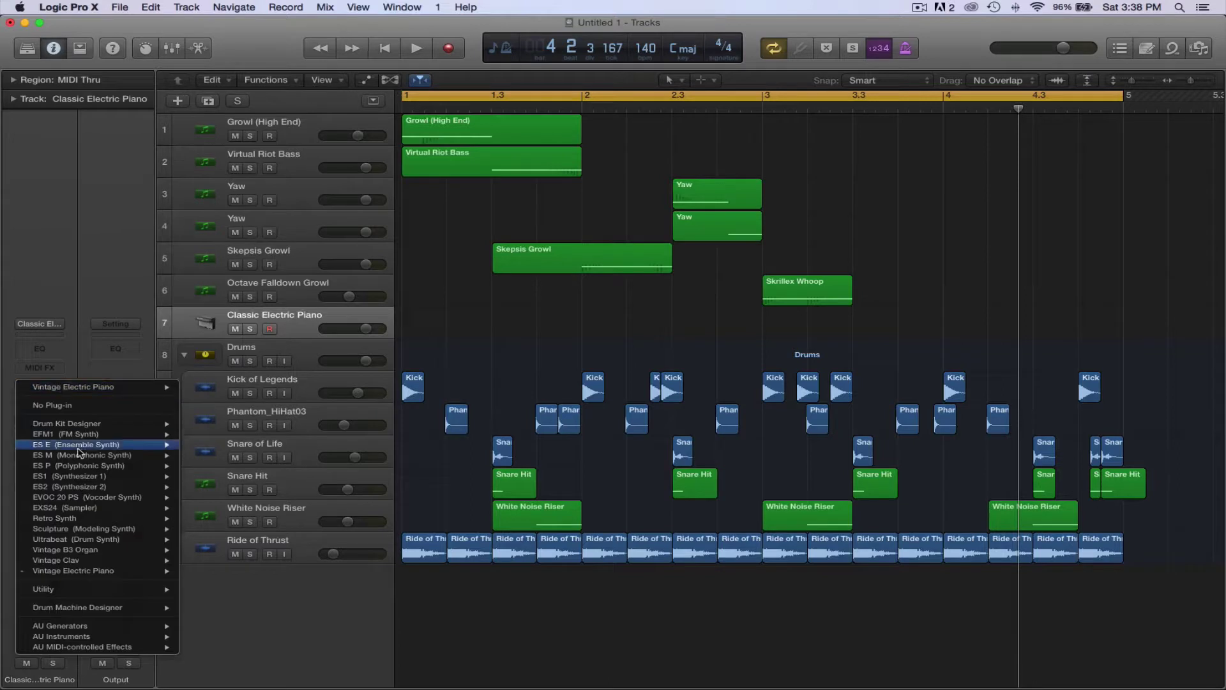
mouse_move(81, 458)
mouse_move(95, 637)
mouse_move(286, 648)
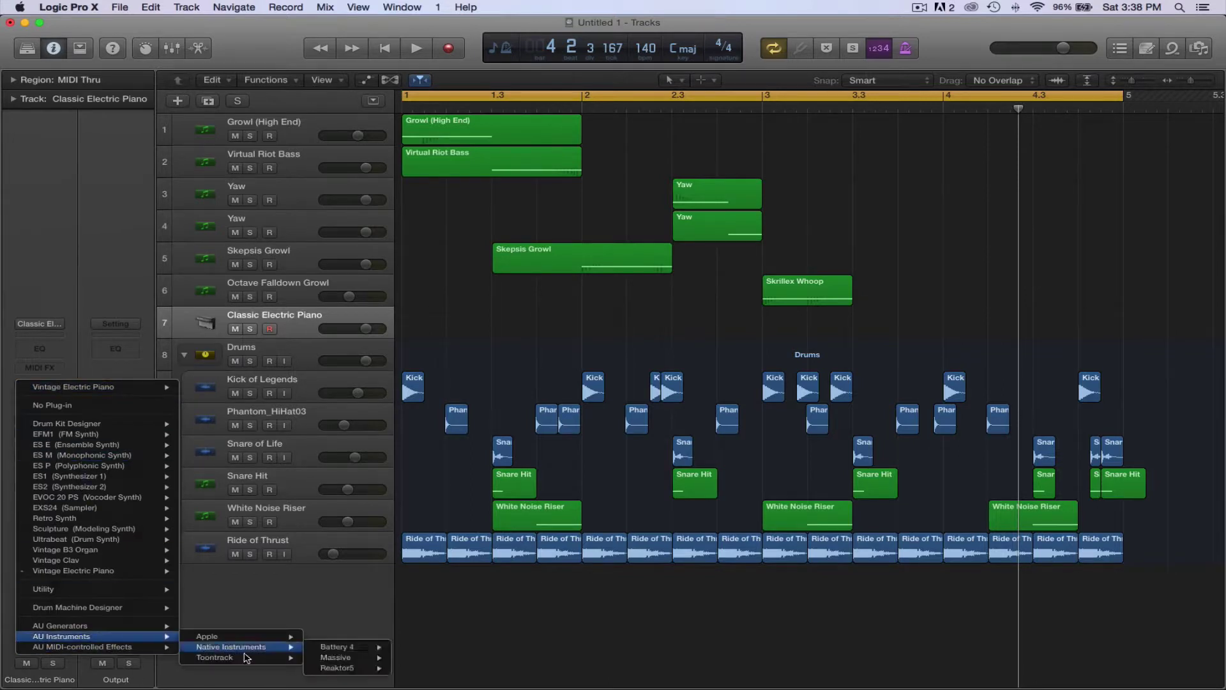
click(342, 659)
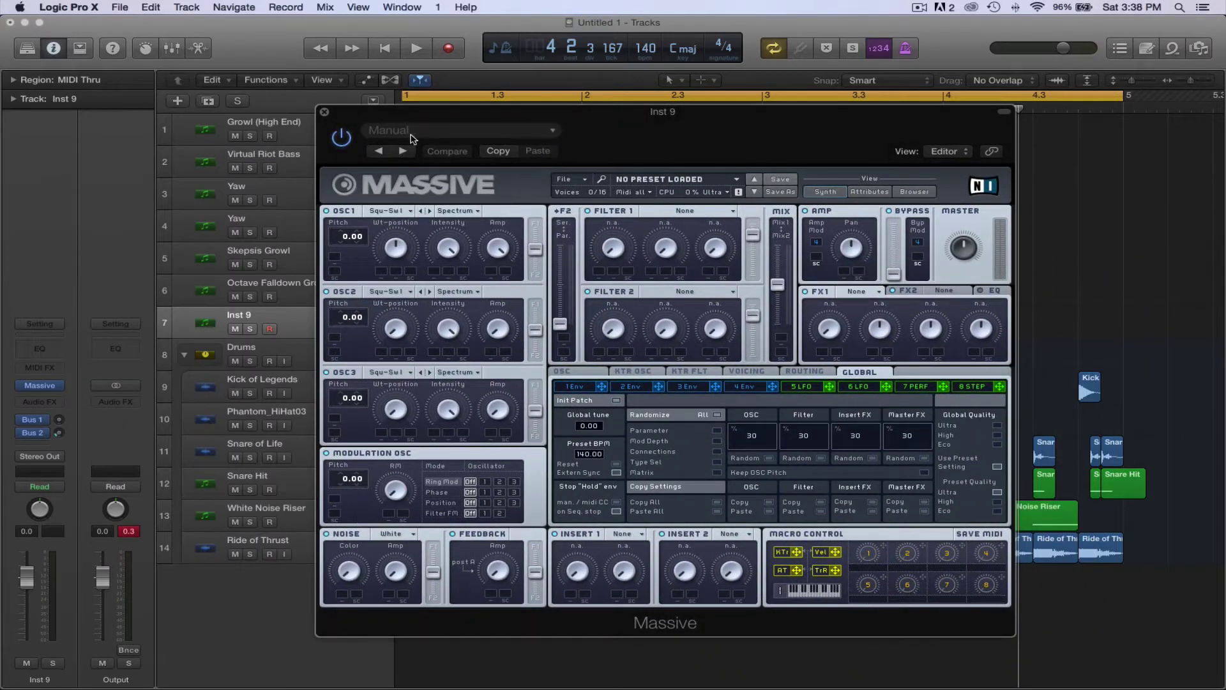
Load the High Growl preset in the new track's Massive, audition it and close the plug-in window
click(412, 135)
scroll(415, 486, down, 5)
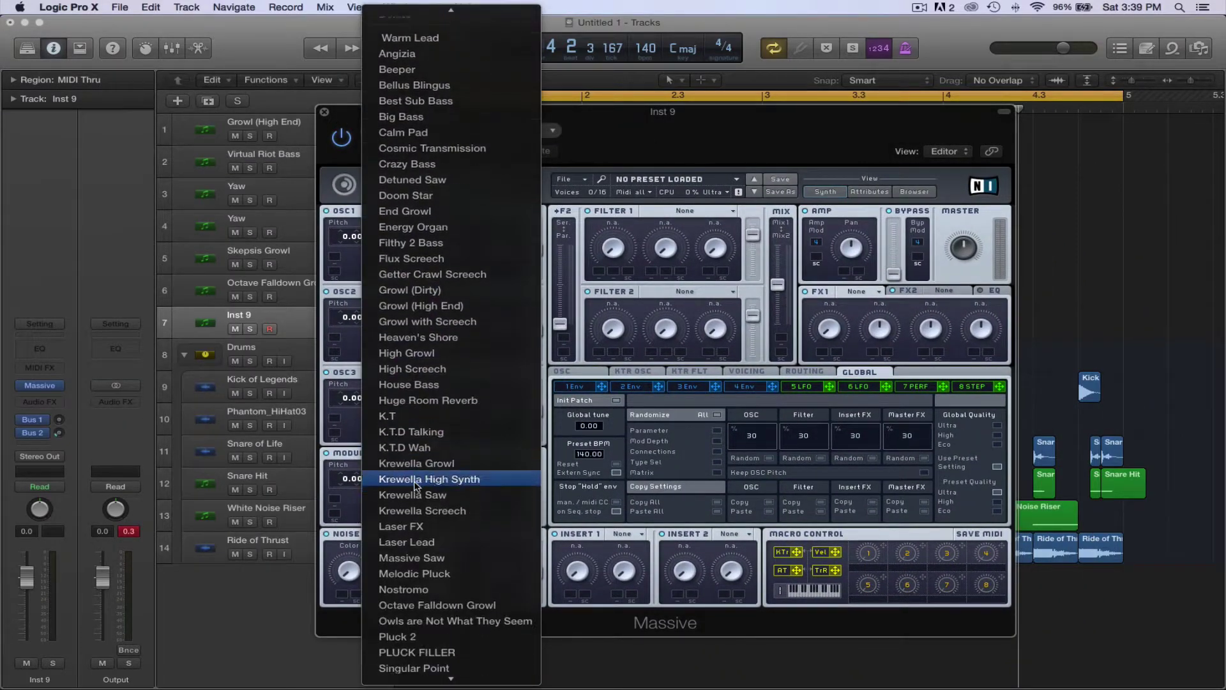
scroll(416, 485, down, 4)
scroll(416, 486, up, 10)
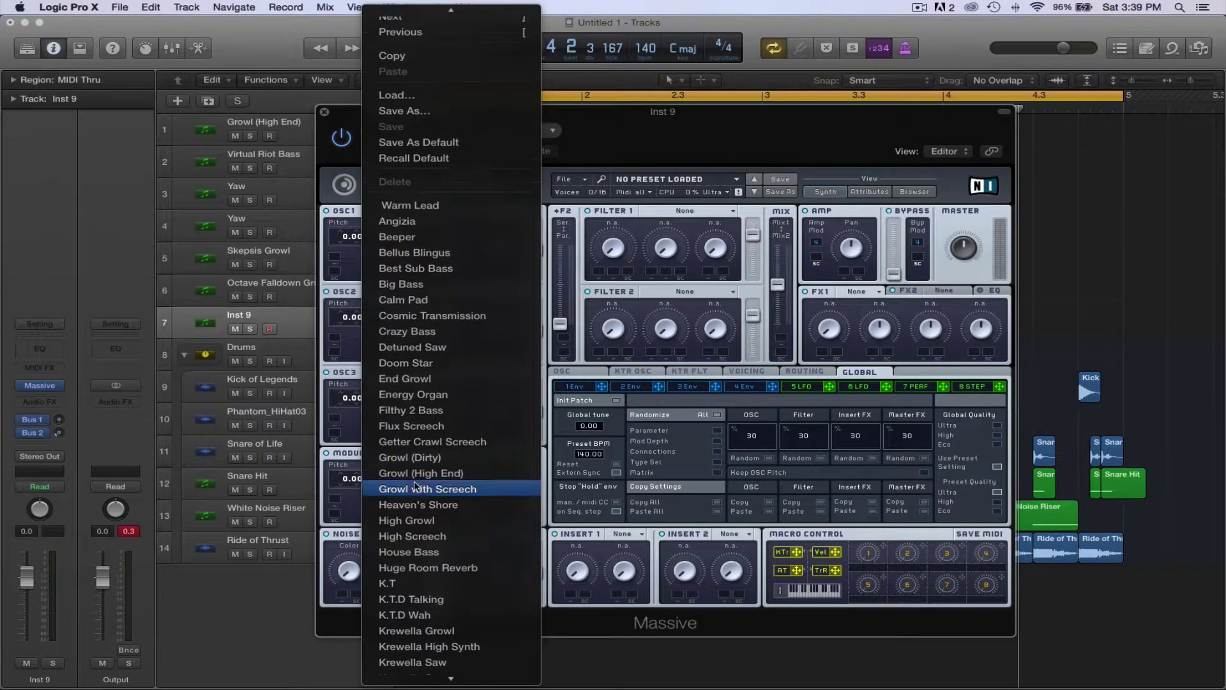
scroll(416, 485, down, 2)
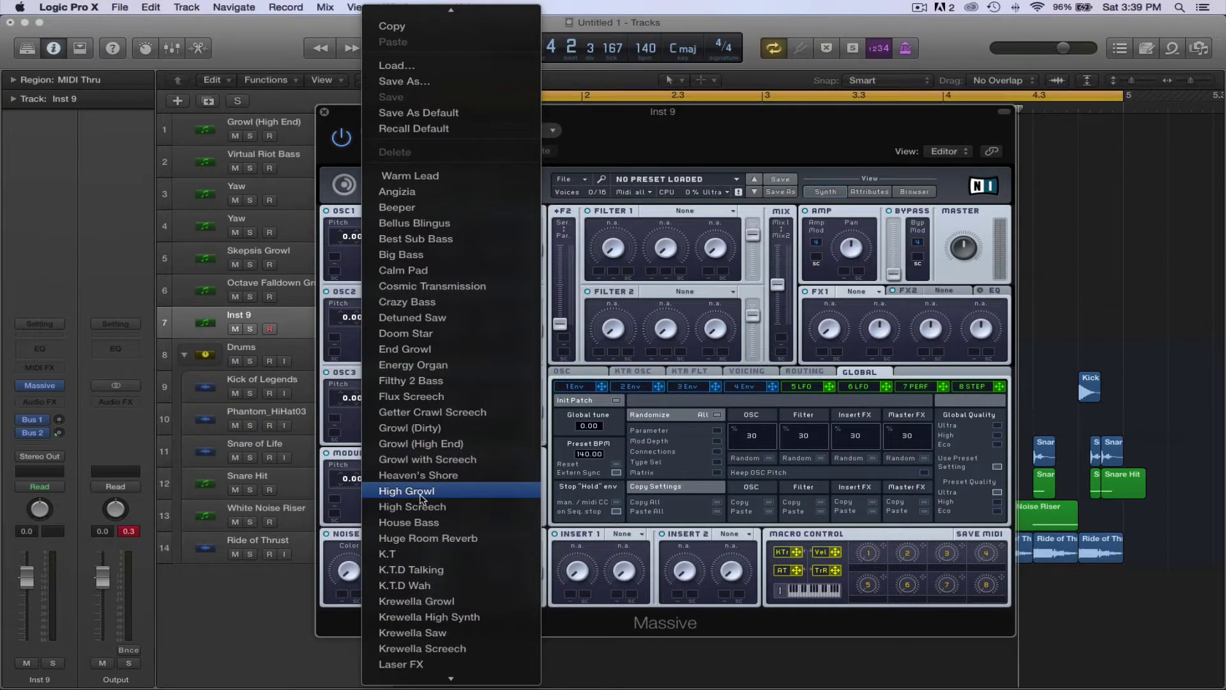
click(421, 492)
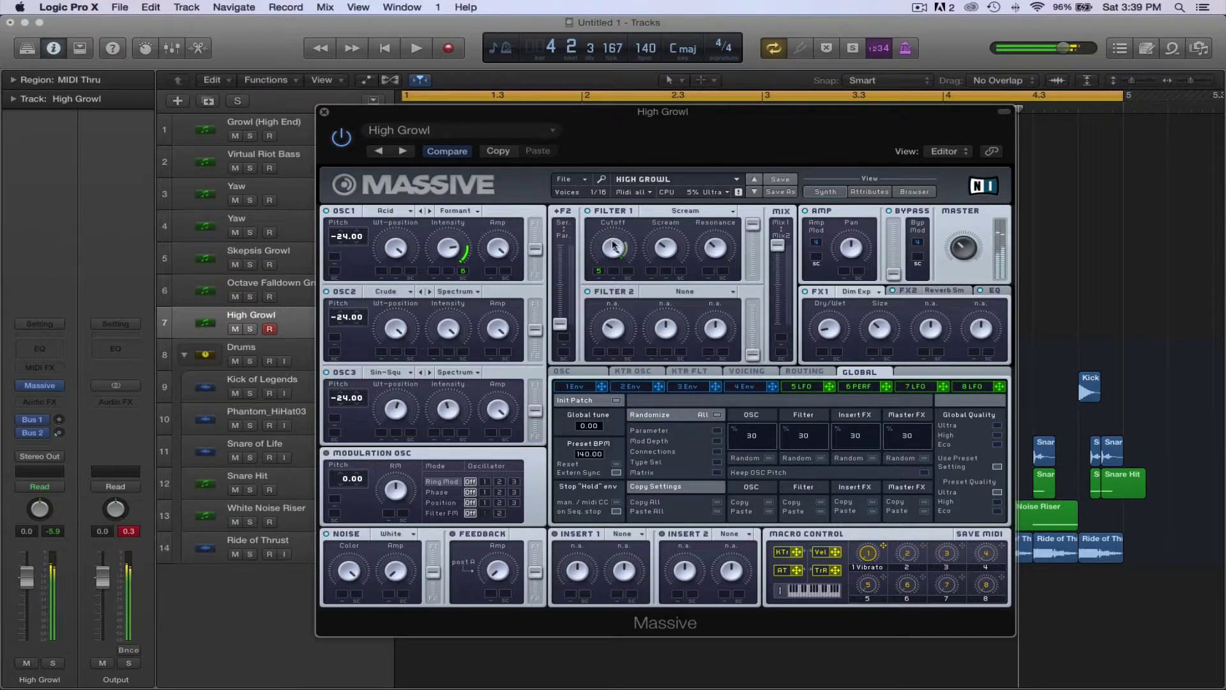
click(326, 113)
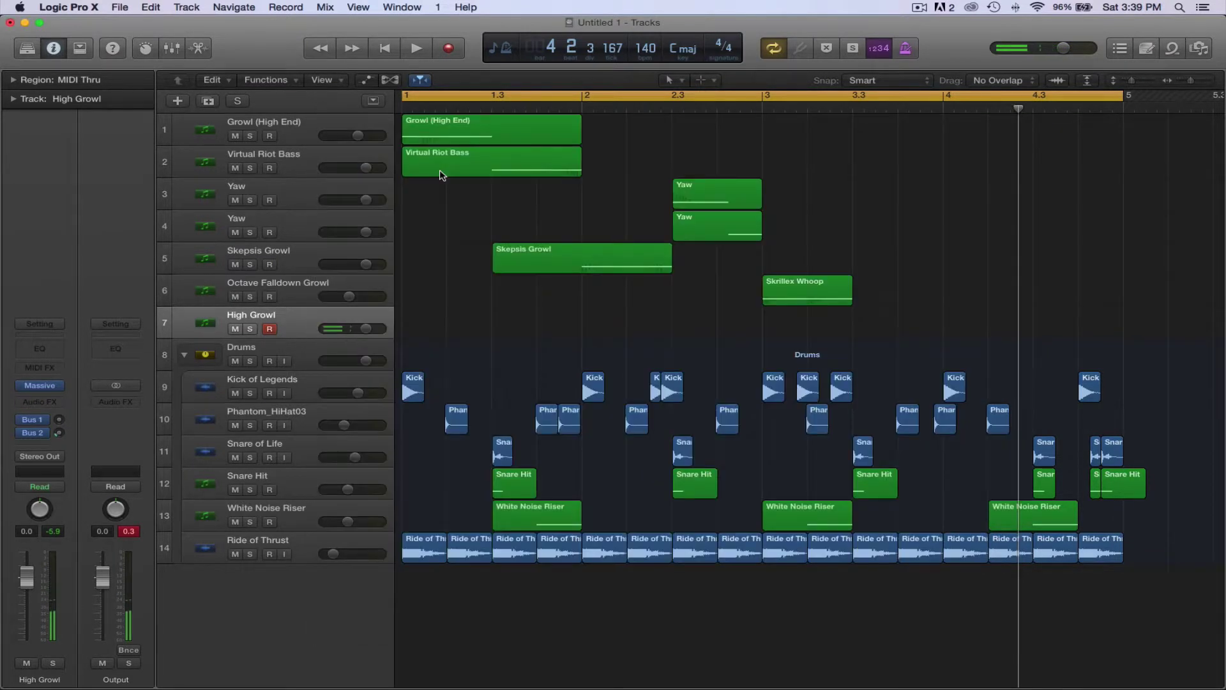
Create an empty MIDI region in bar 3 of the High Growl track and trim its start to 3.2
click(852, 110)
drag(854, 111, 809, 109)
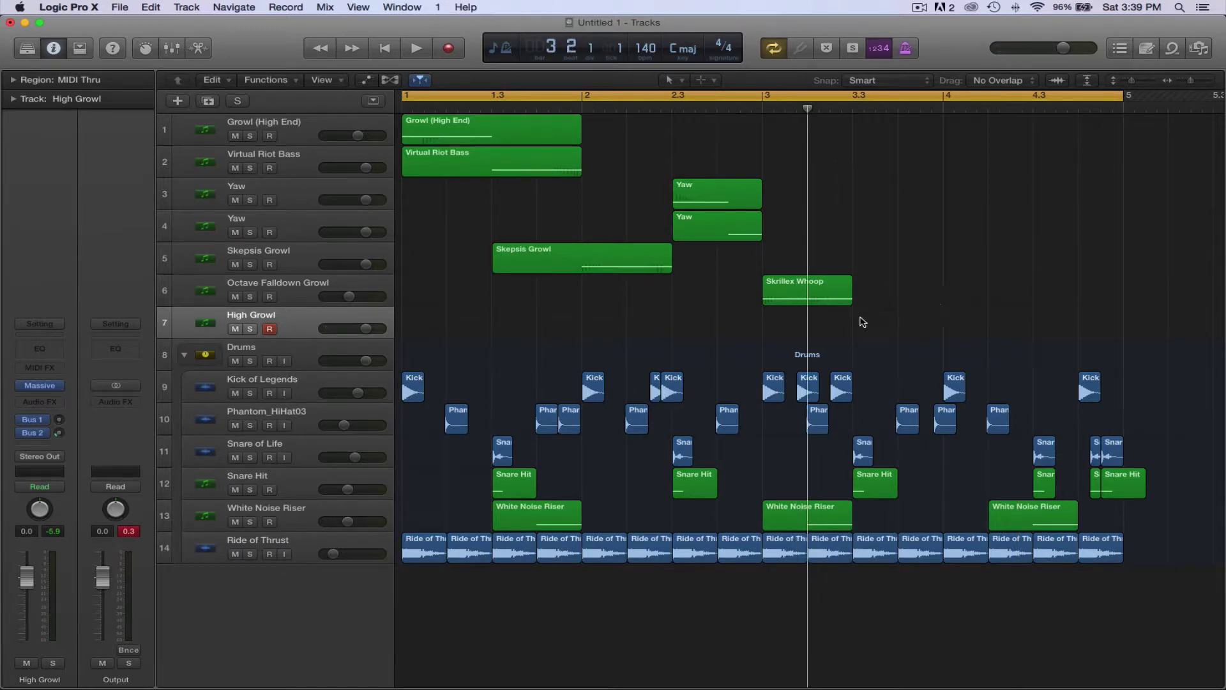
right_click(830, 319)
click(848, 321)
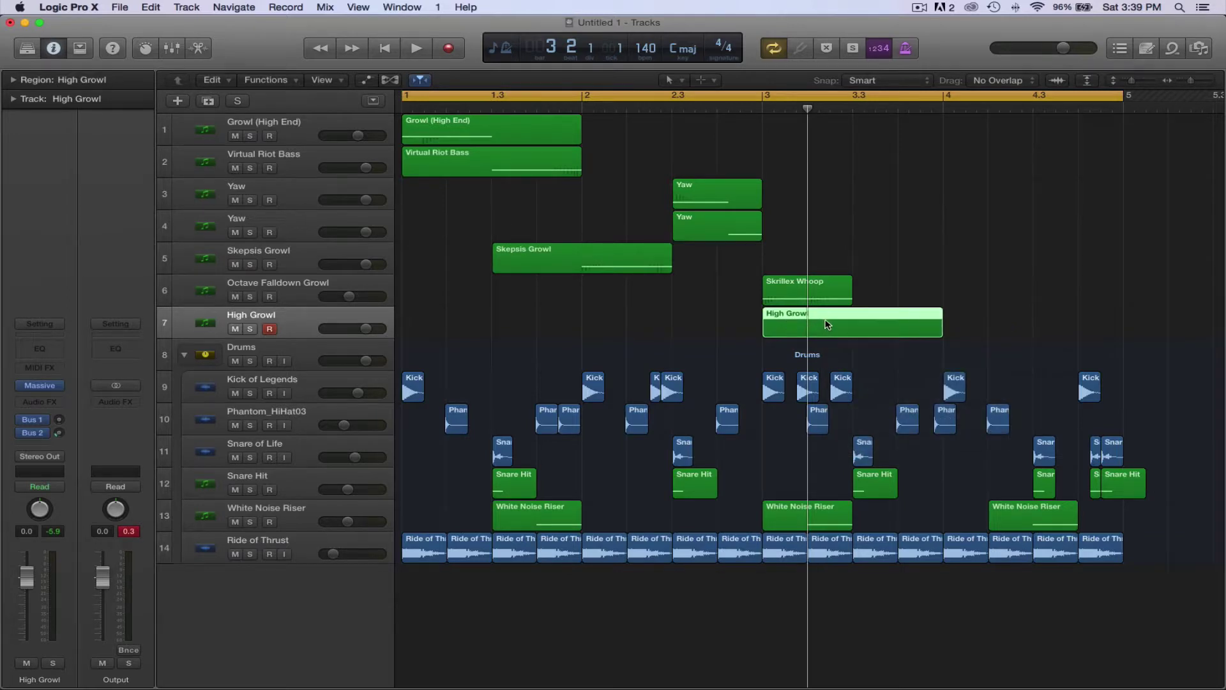
drag(764, 327, 808, 327)
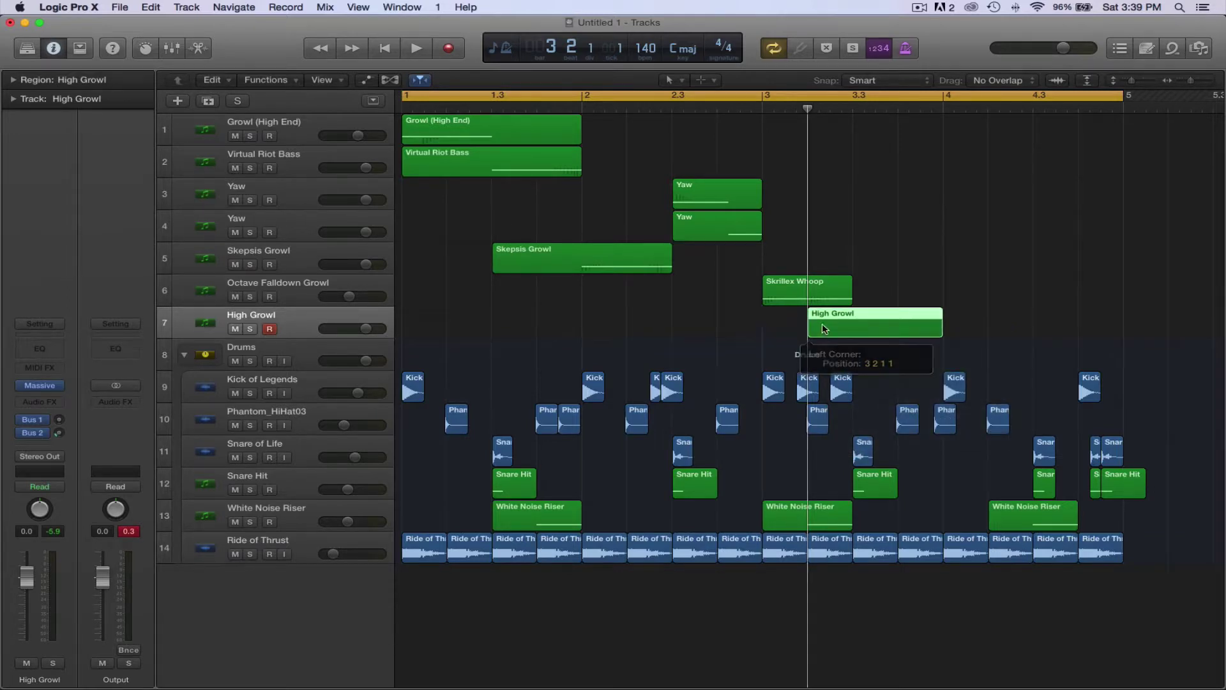
Open the High Growl region in the Piano Roll and audition notes around C3
key(p)
click(352, 446)
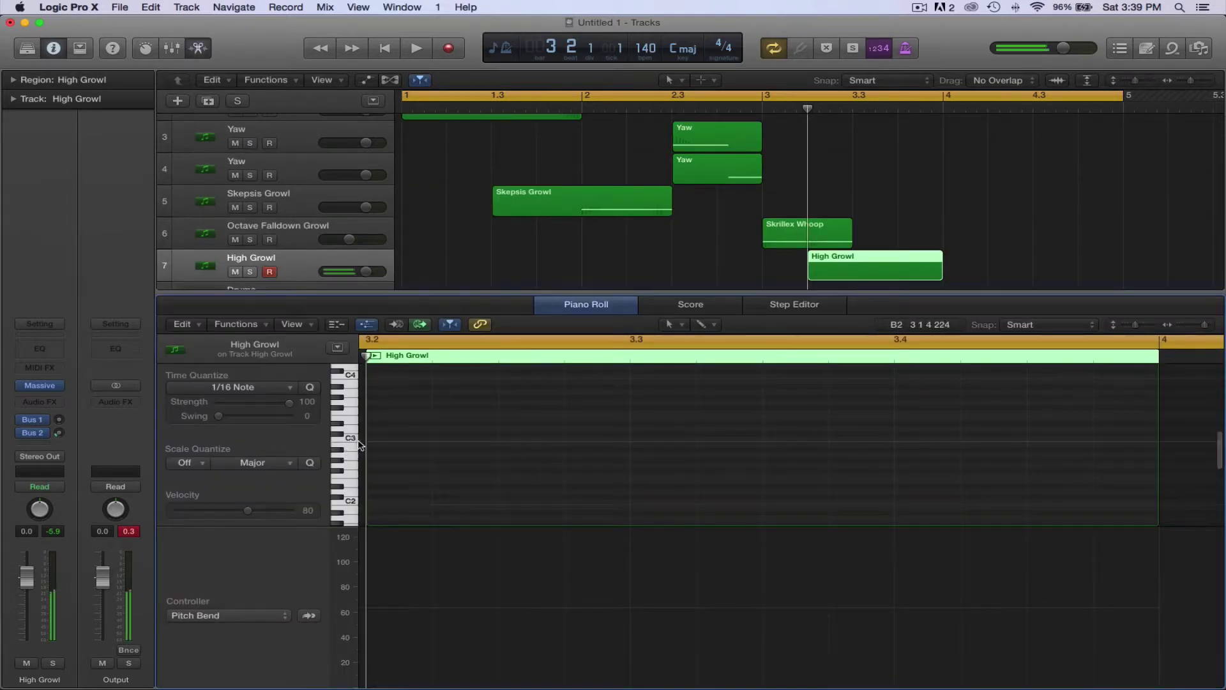
click(351, 426)
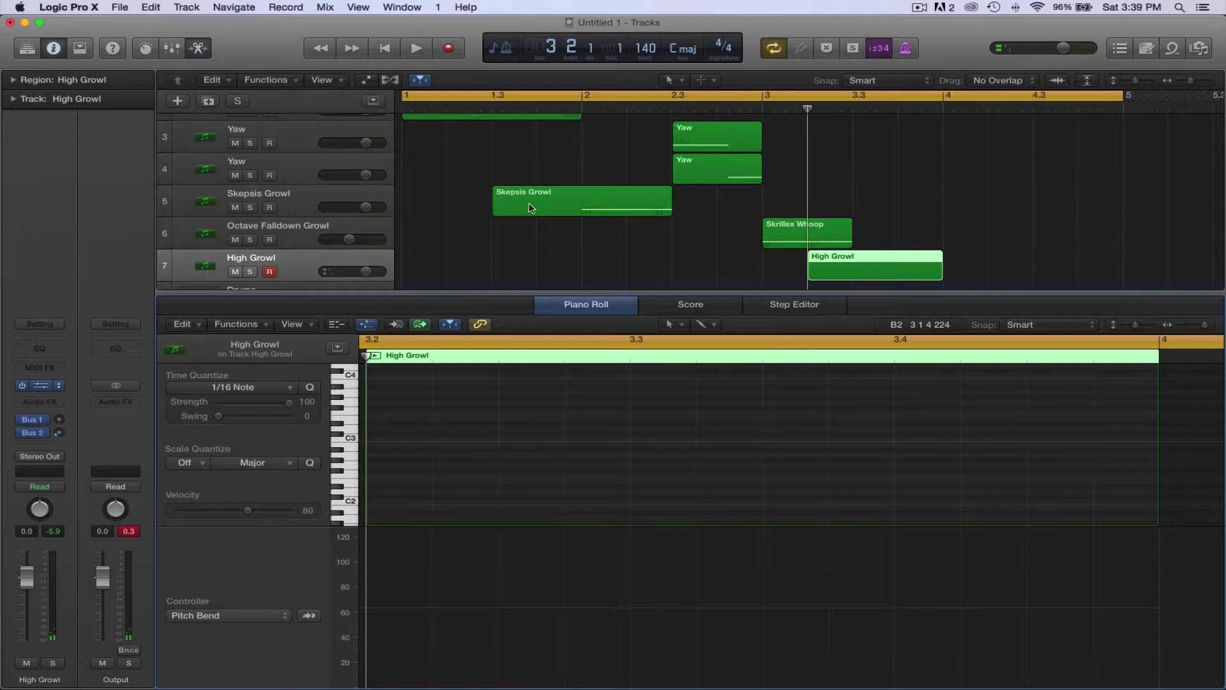
Examine the ratio setting of LFO 5 in High Growl's Massive while auditioning, and close the plug-in window
click(39, 385)
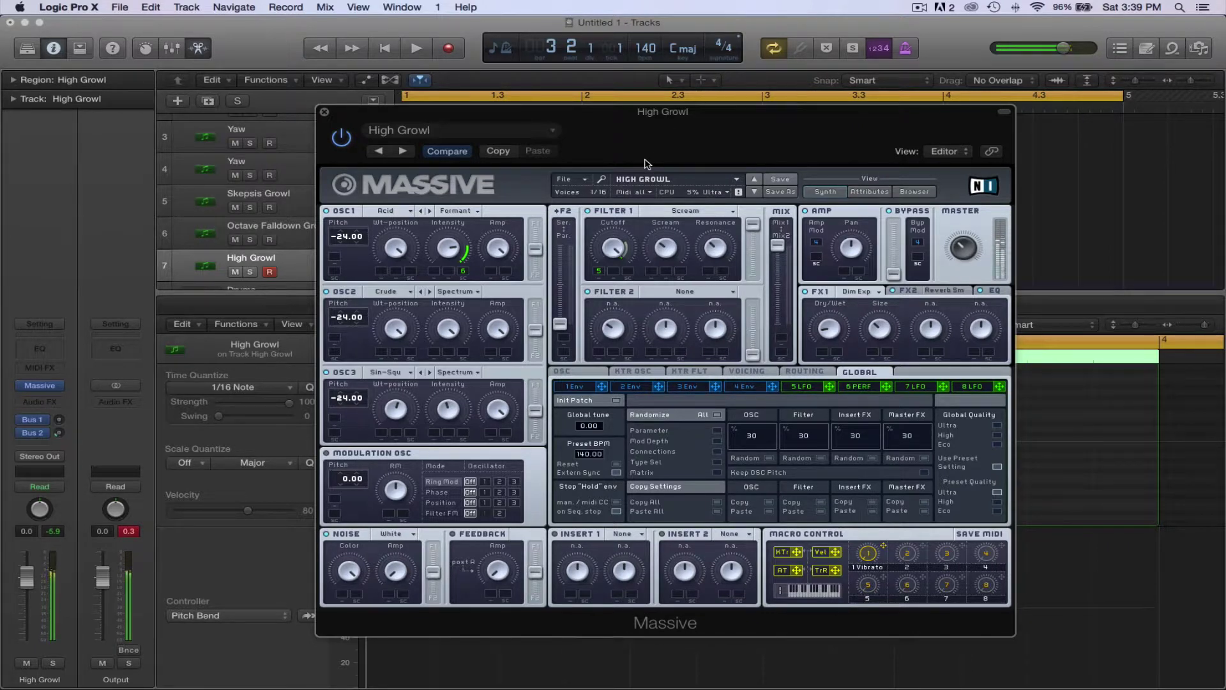
click(798, 387)
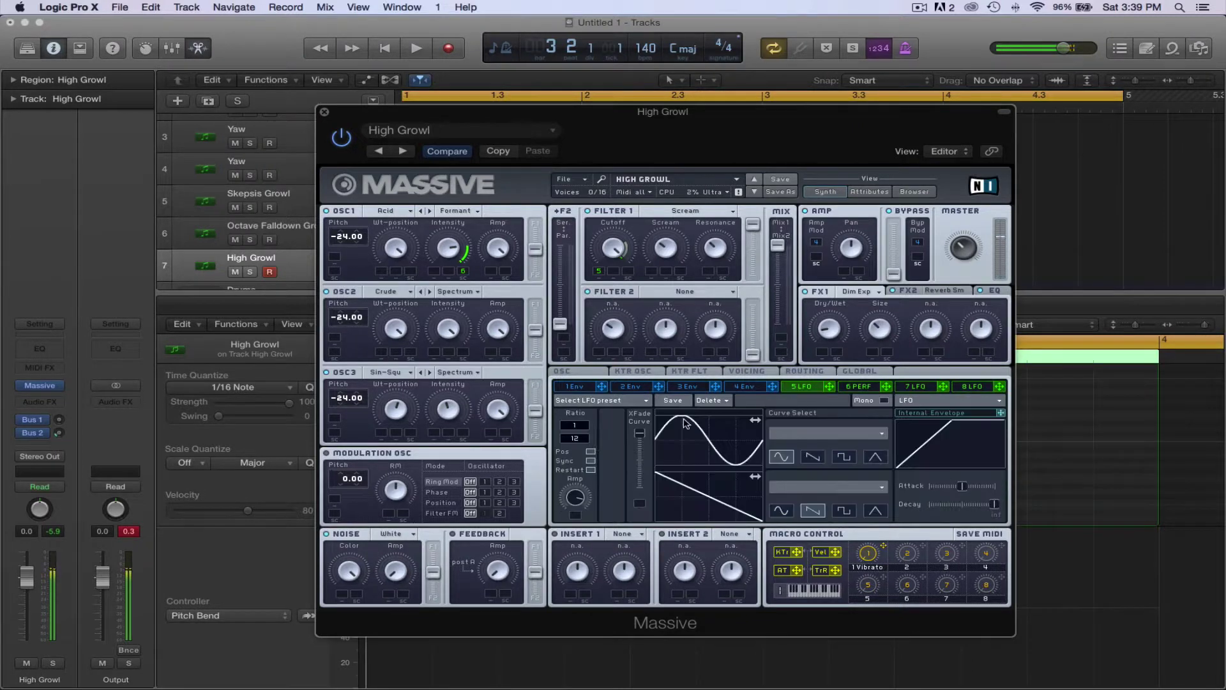
drag(585, 442, 587, 444)
drag(588, 441, 588, 442)
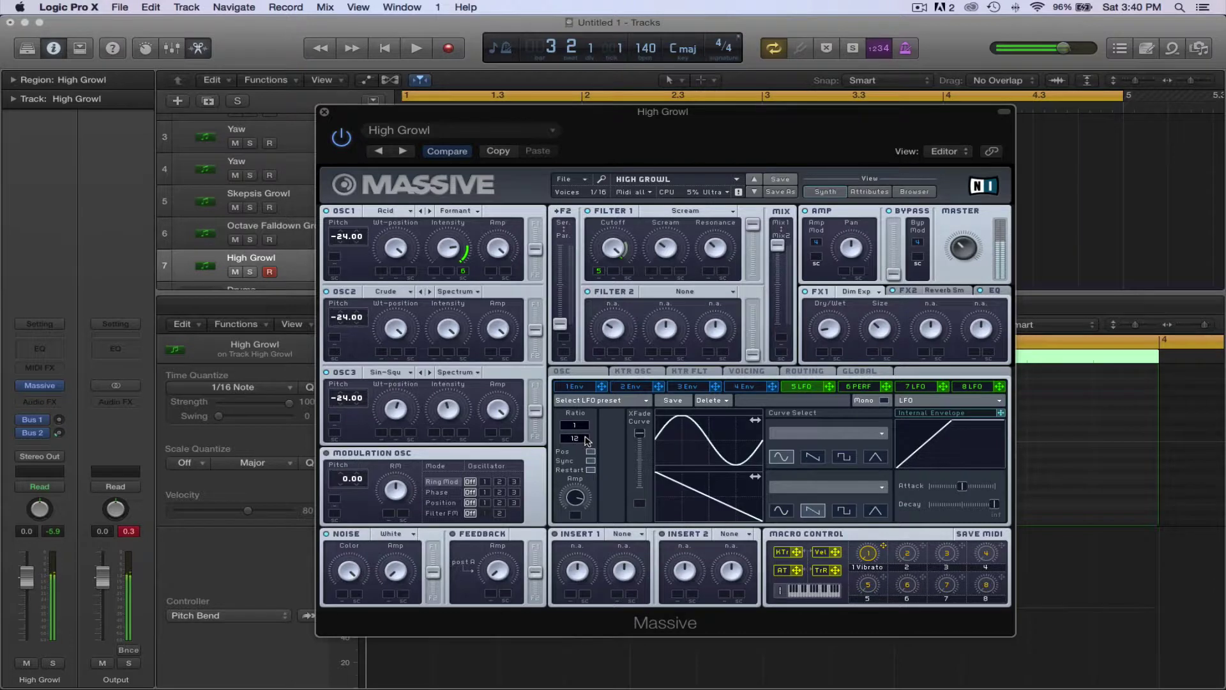
scroll(588, 441, up, 4)
click(324, 113)
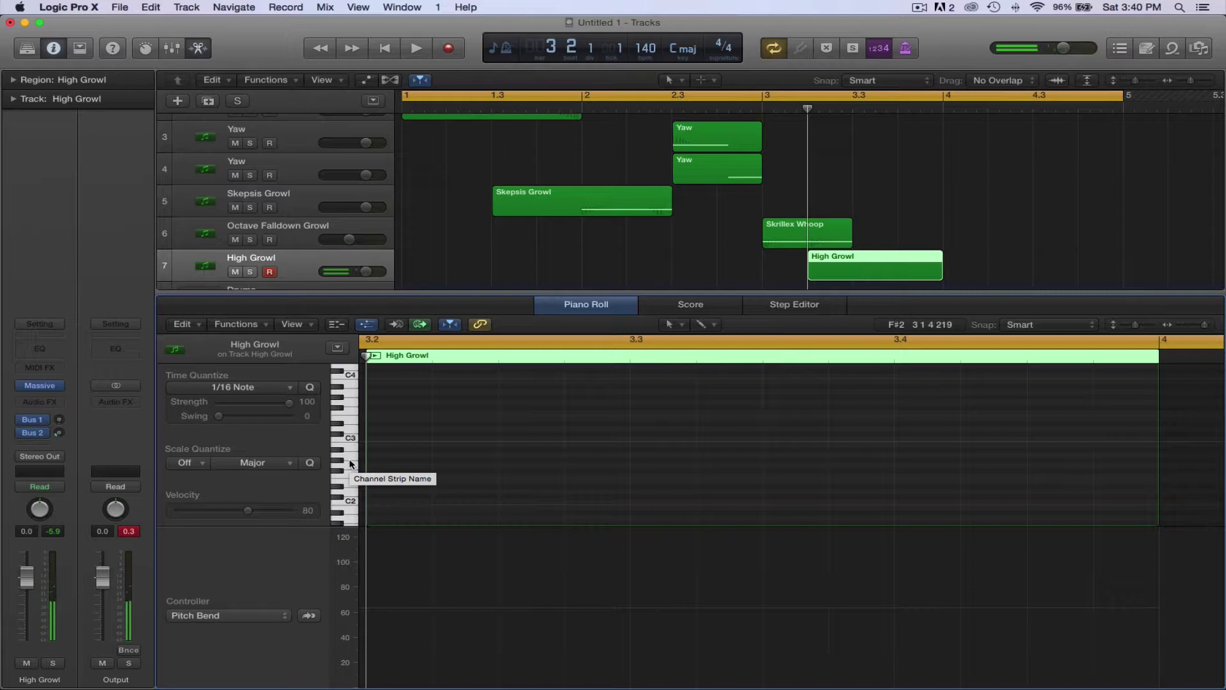
Audition G2 and draw a G2 note from 3.2 to 3.4 in the High Growl region
click(350, 465)
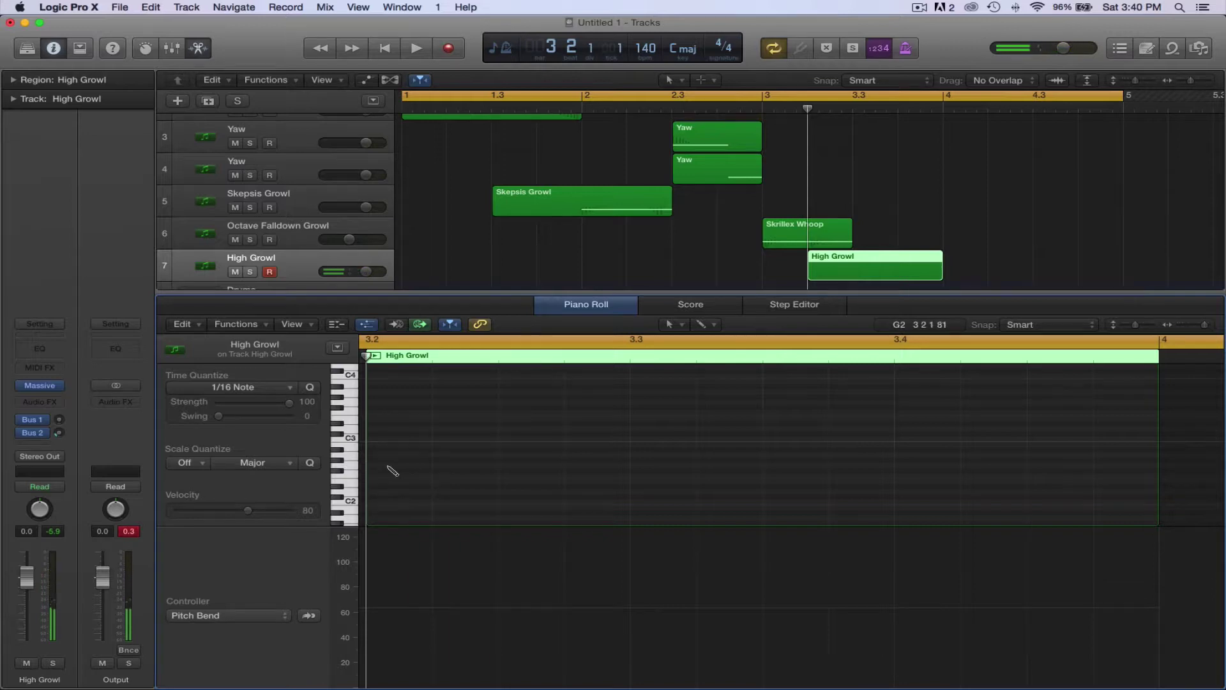
super+click(370, 465)
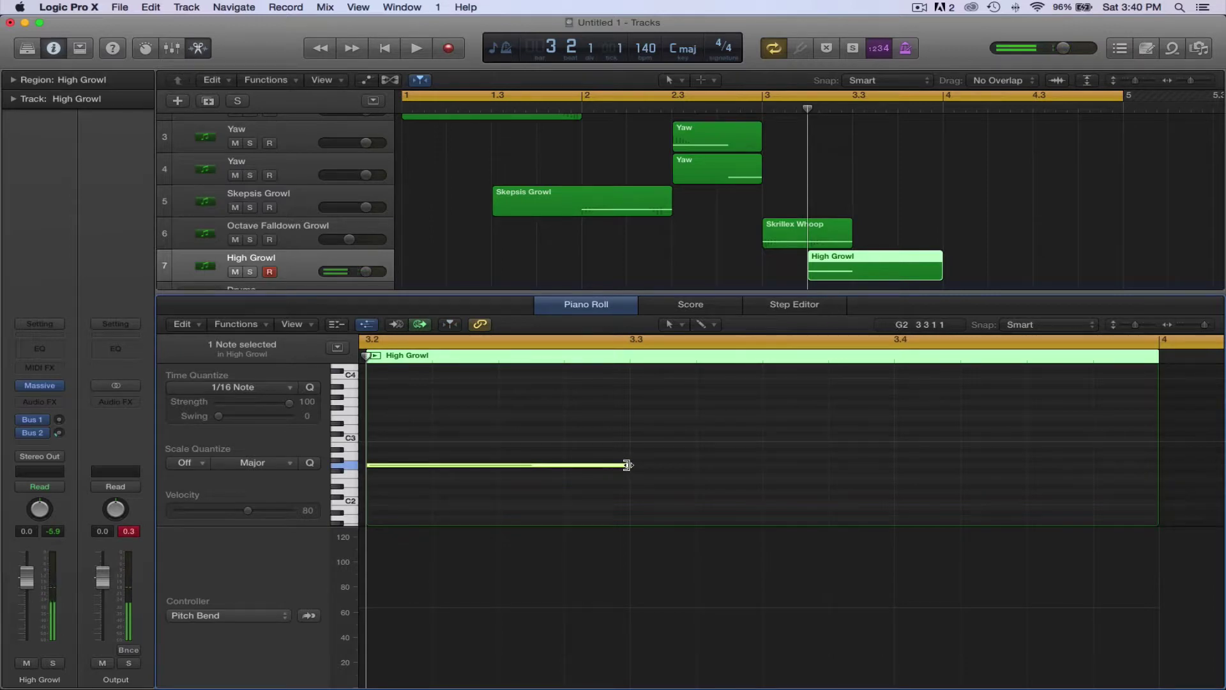
drag(627, 465, 893, 470)
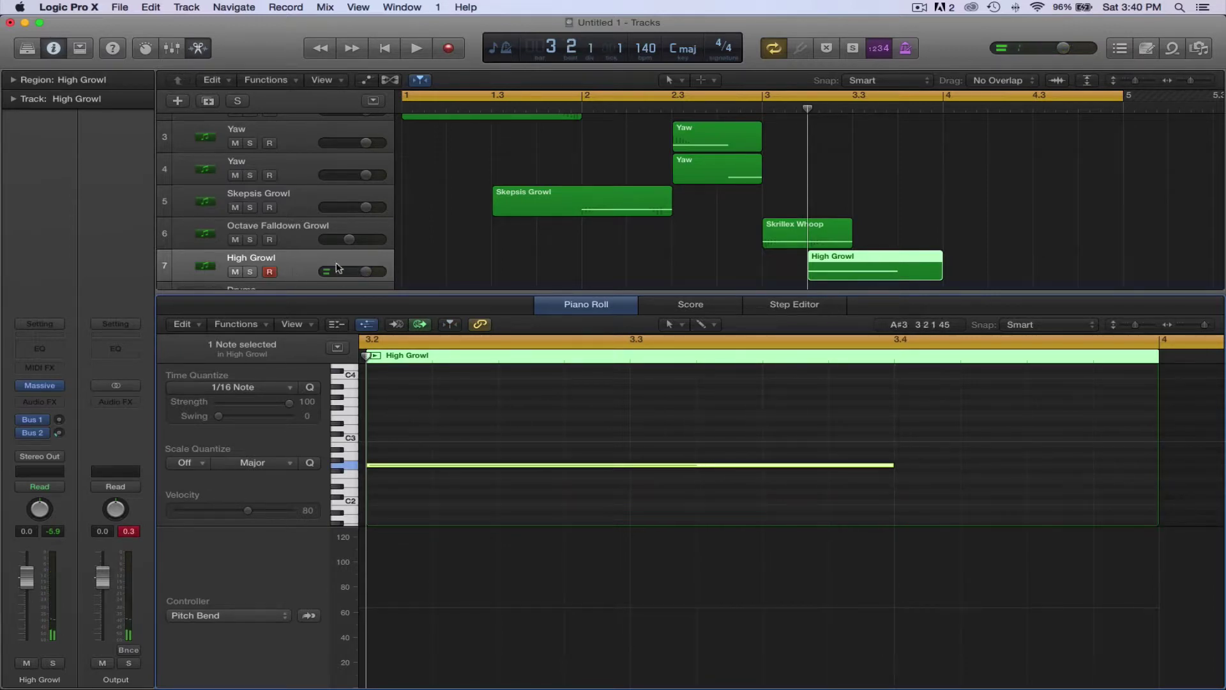
Show track automation and select Massive's FILTER1-CUT/PRM.1 as the automation parameter for the High Growl track
click(199, 51)
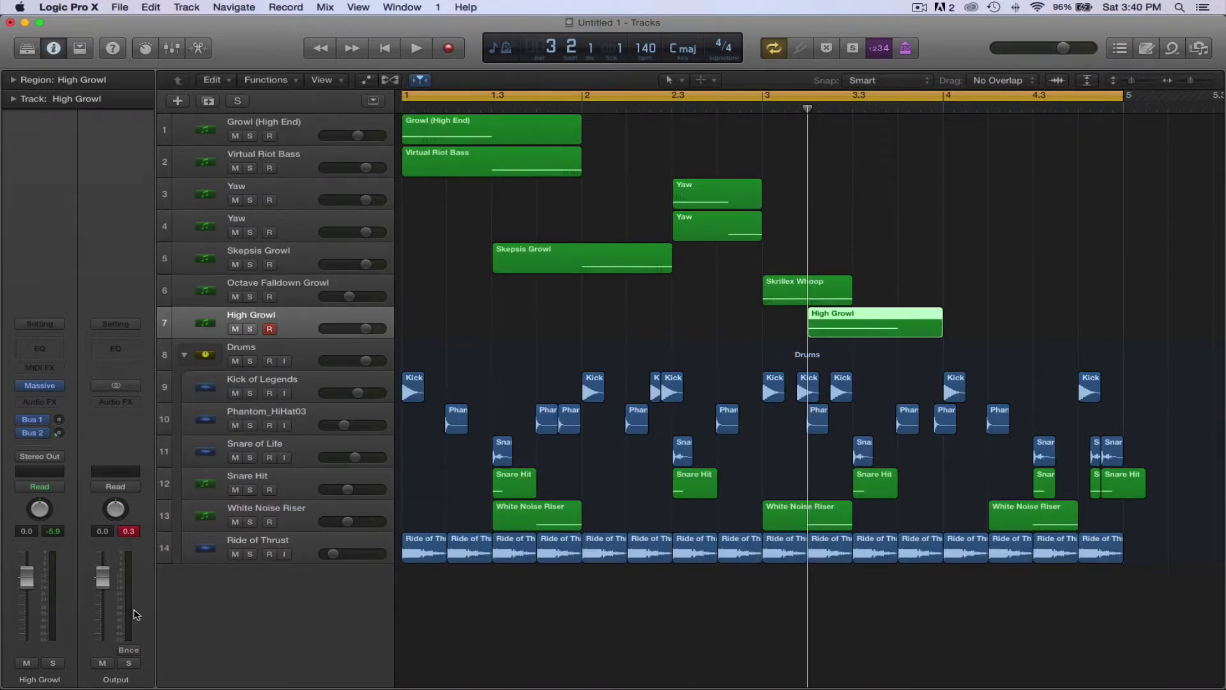
key(a)
click(319, 353)
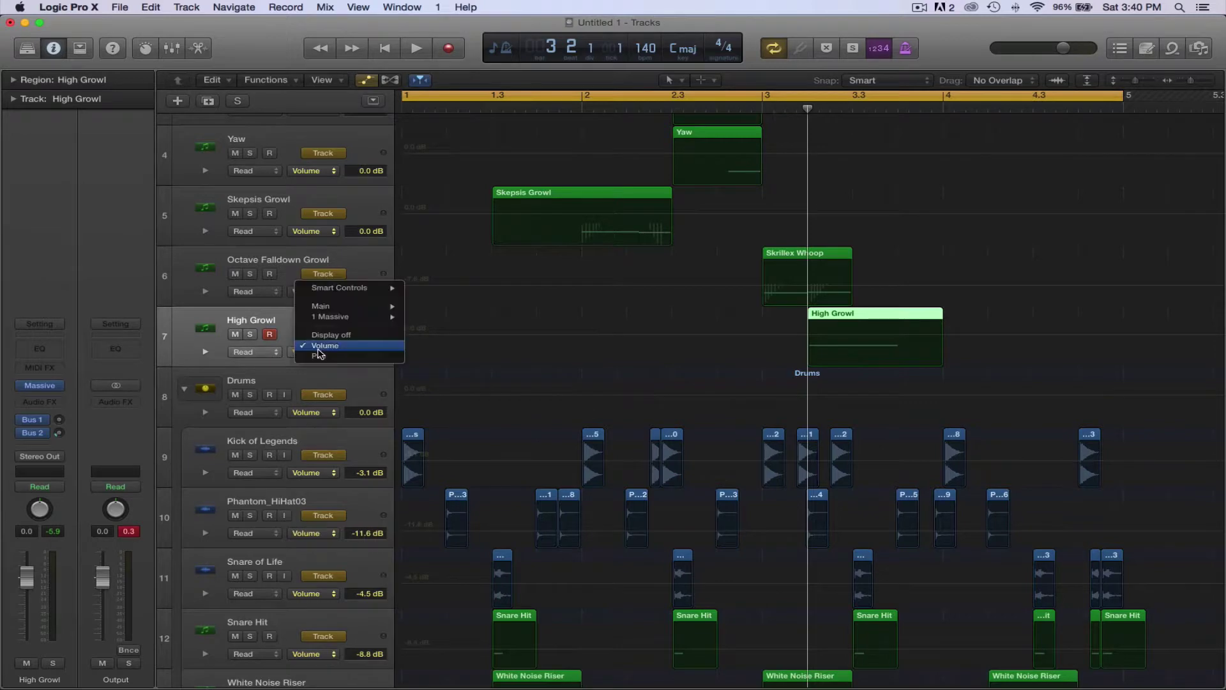
mouse_move(334, 293)
mouse_move(332, 317)
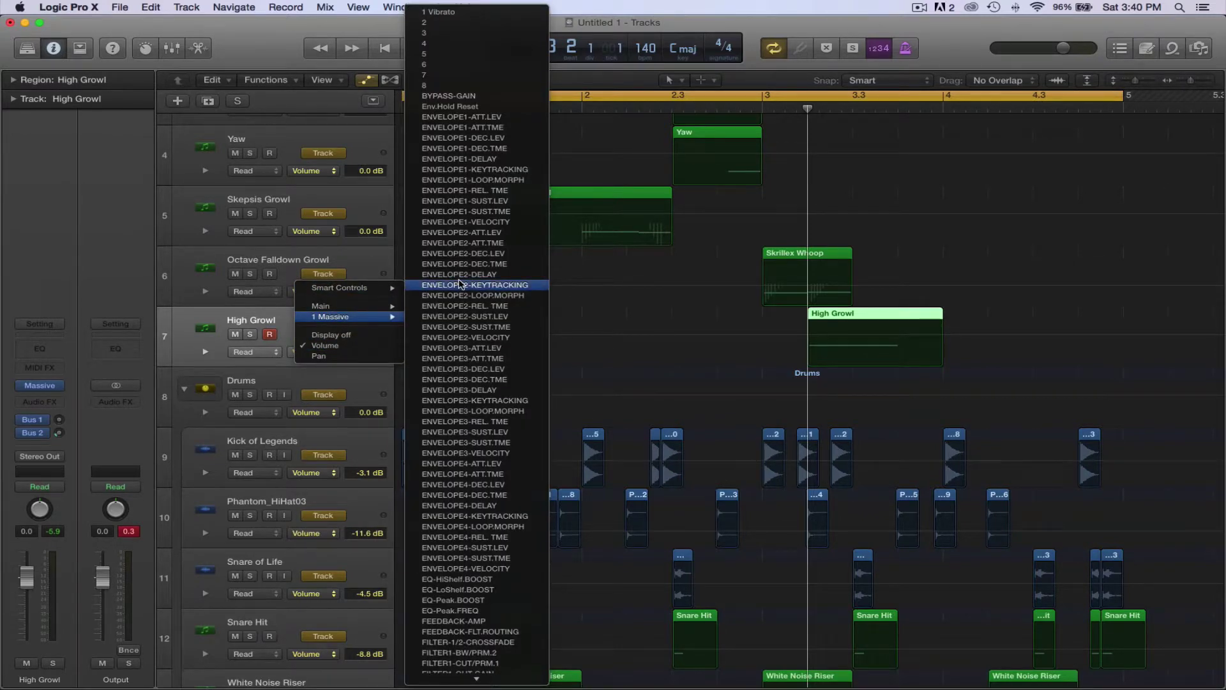
scroll(460, 284, down, 5)
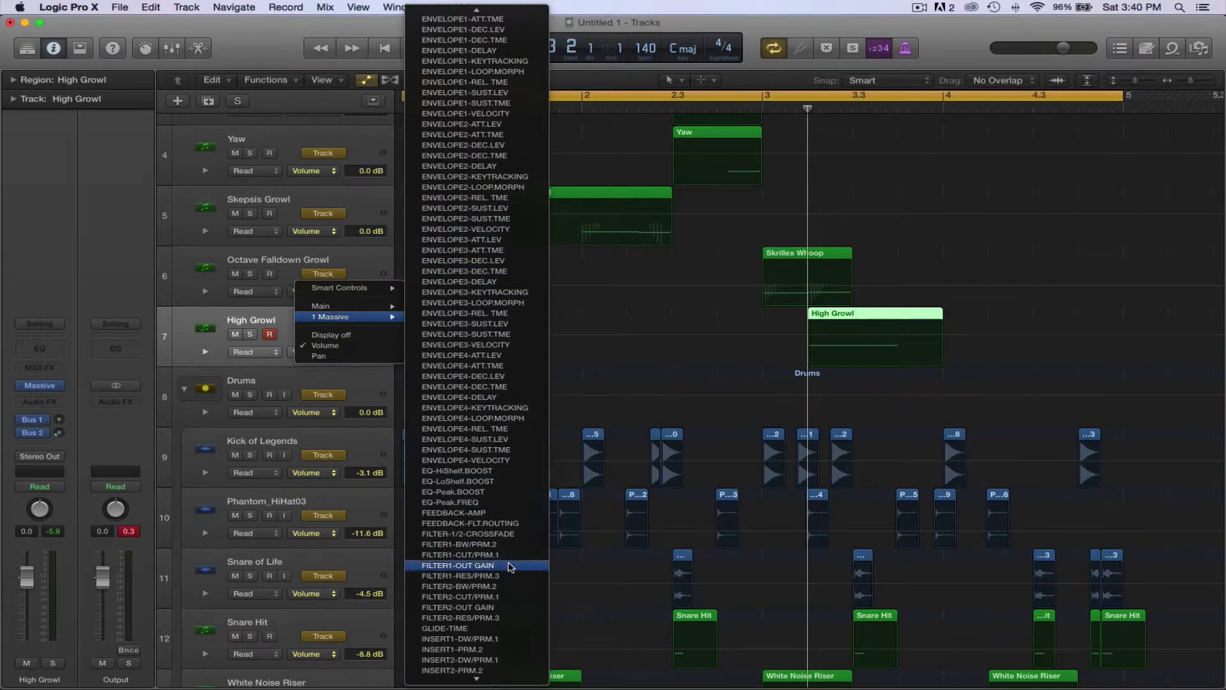
click(501, 556)
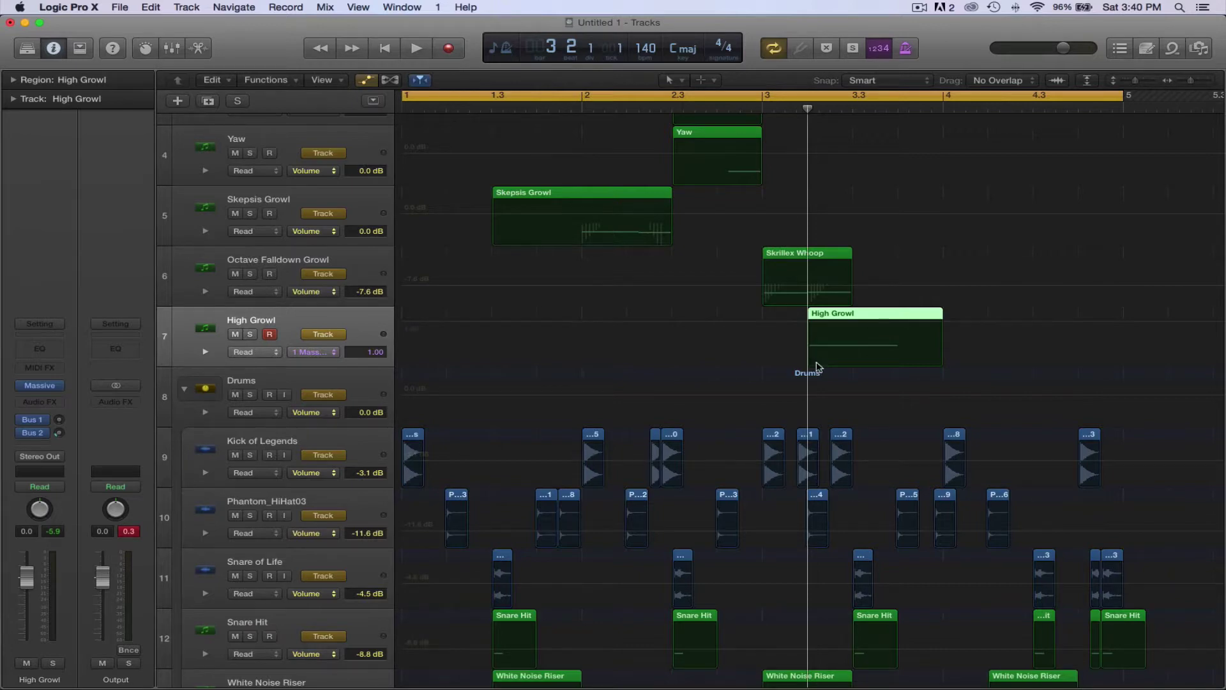
Draw a filter cutoff ramp on High Growl from 0.00 at 3.2 to 1.00 at 3.4, and play it from bar 3
click(1186, 82)
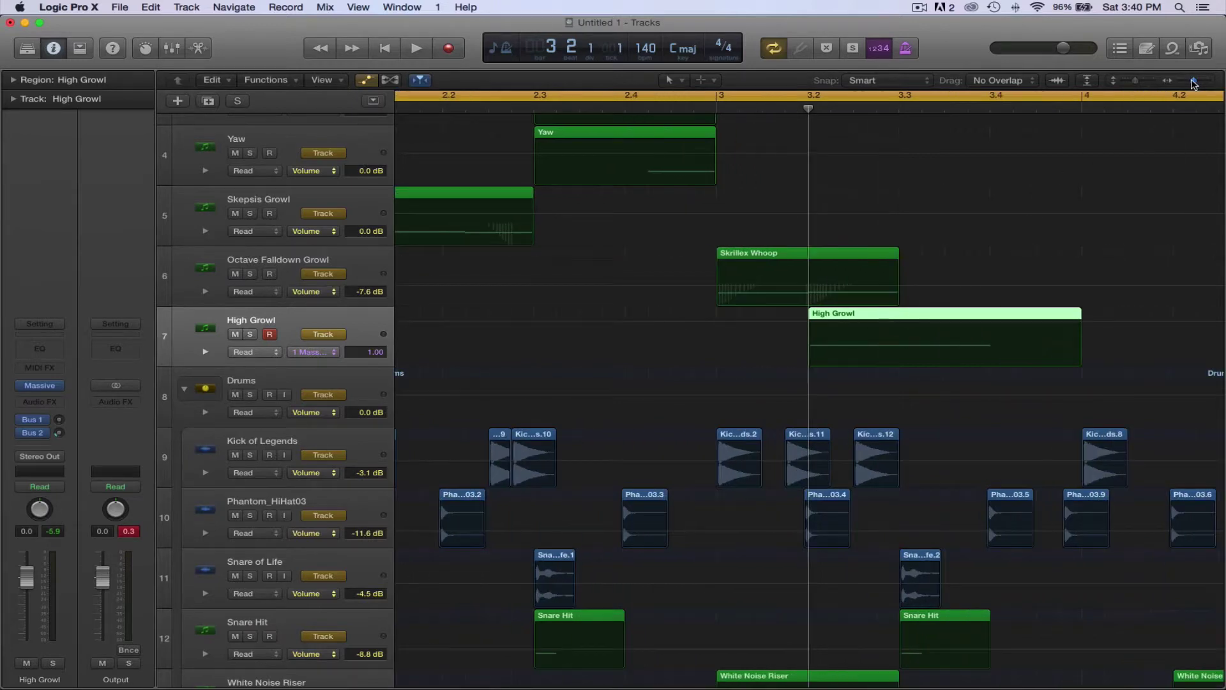
click(807, 334)
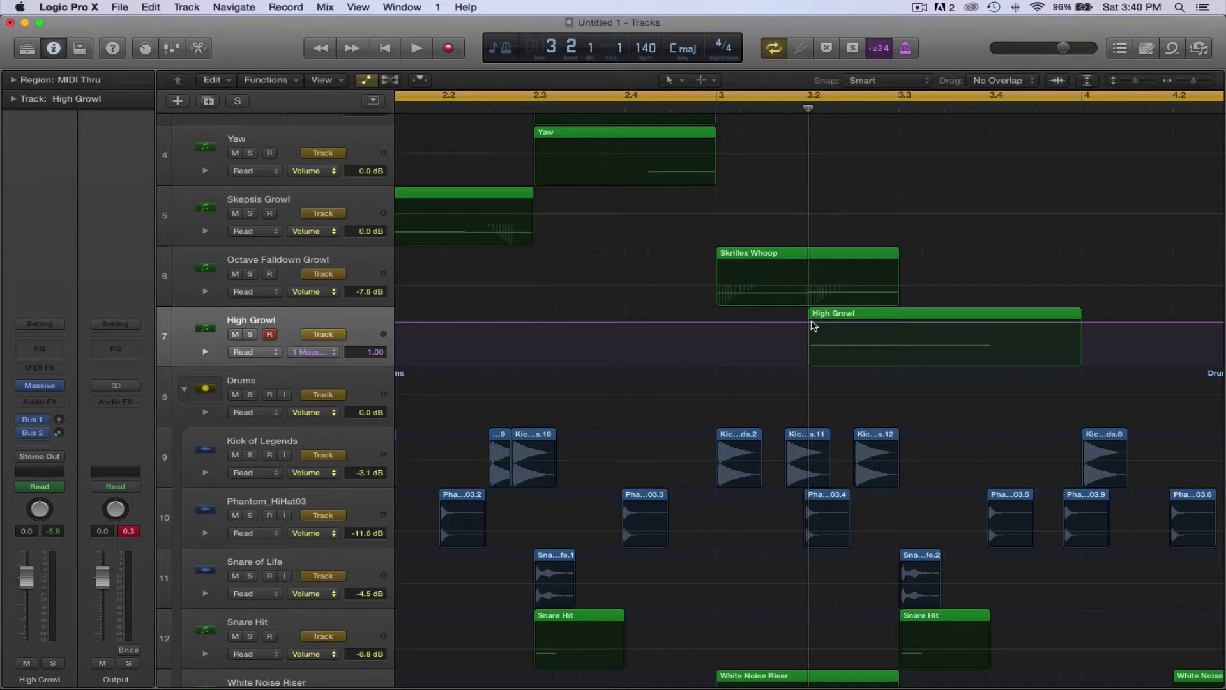
click(810, 323)
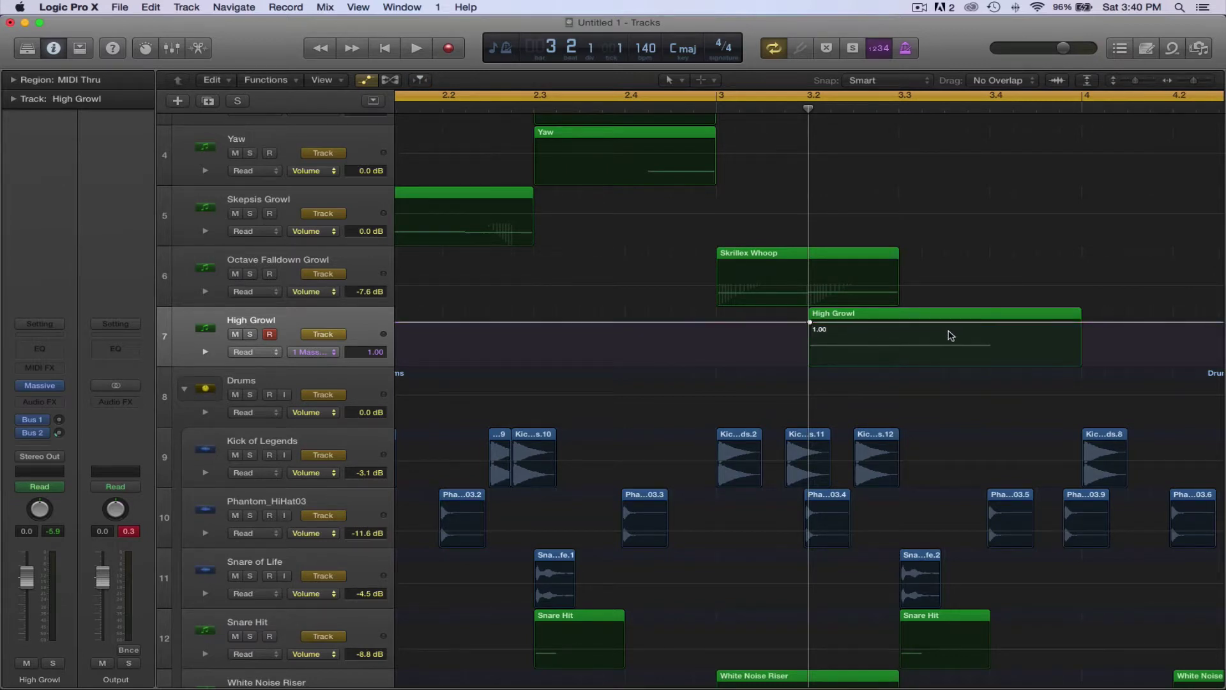
click(995, 323)
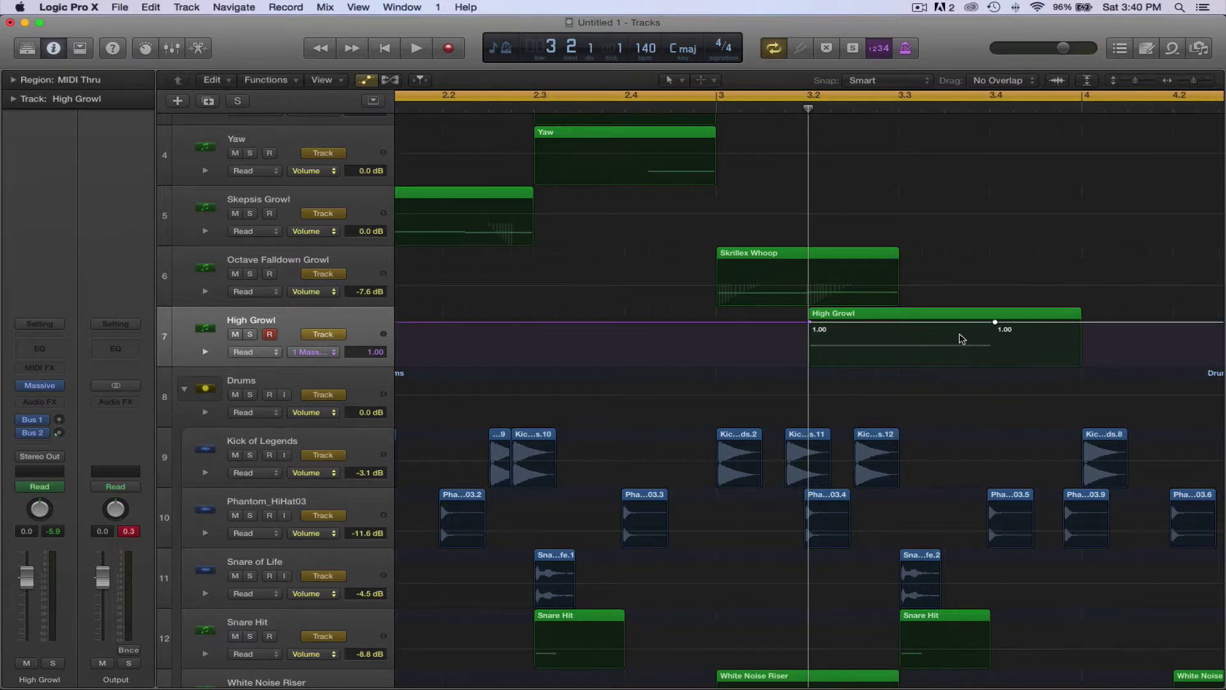
drag(810, 323, 810, 386)
double_click(721, 116)
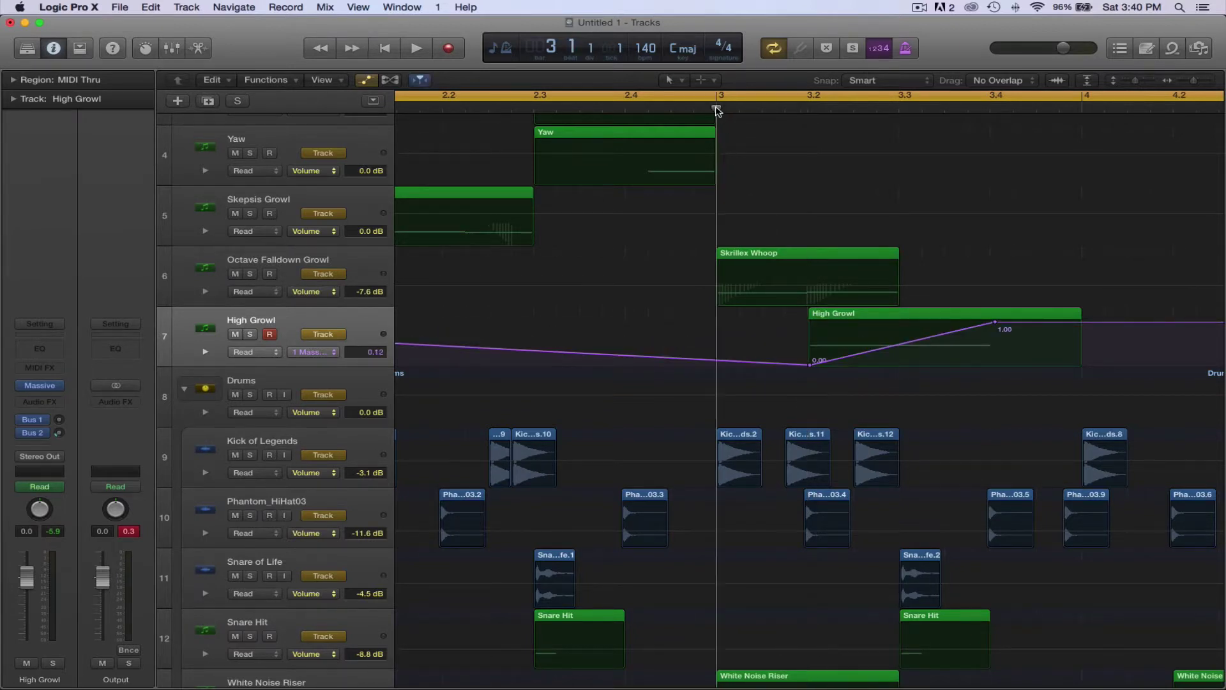
key(space)
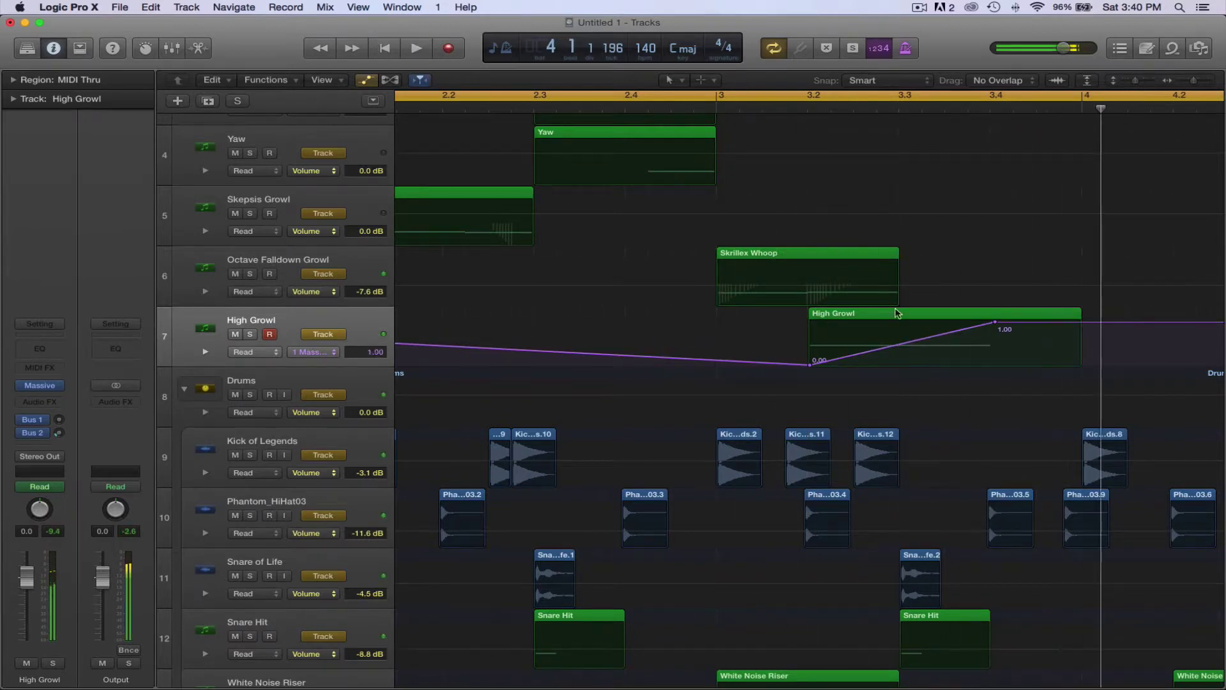
Extend the High Growl note and the end of its filter cutoff ramp to bar 4, and play from bar 3
double_click(980, 316)
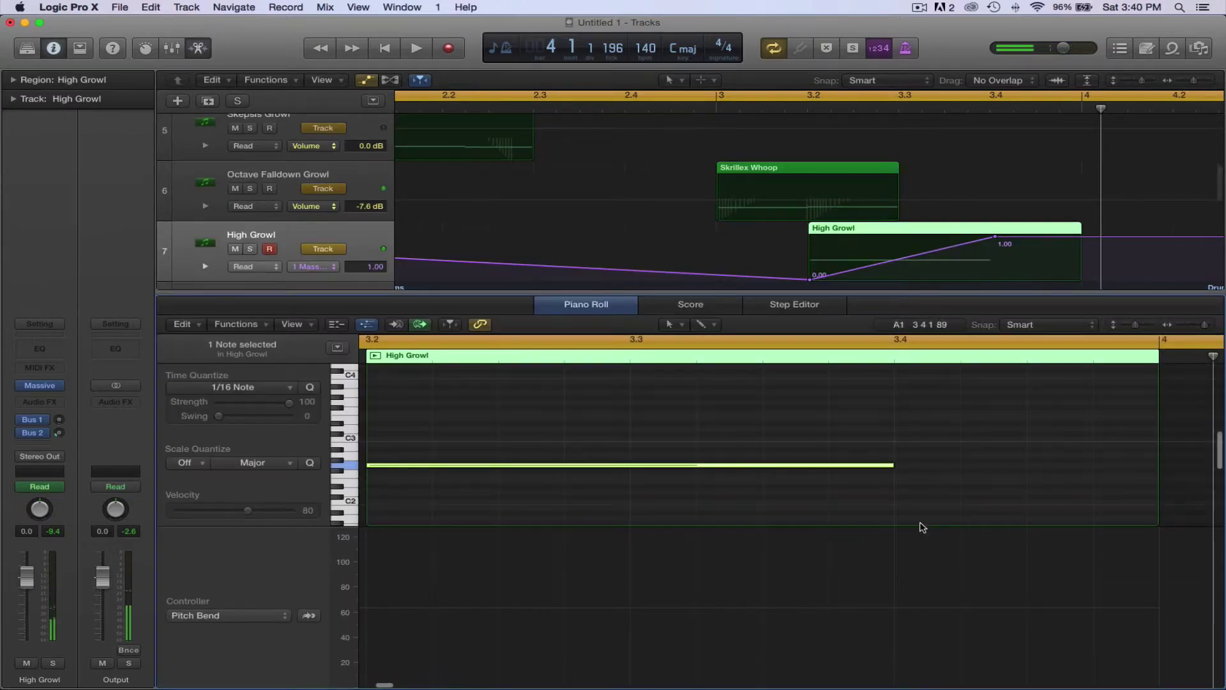
drag(892, 465, 1158, 472)
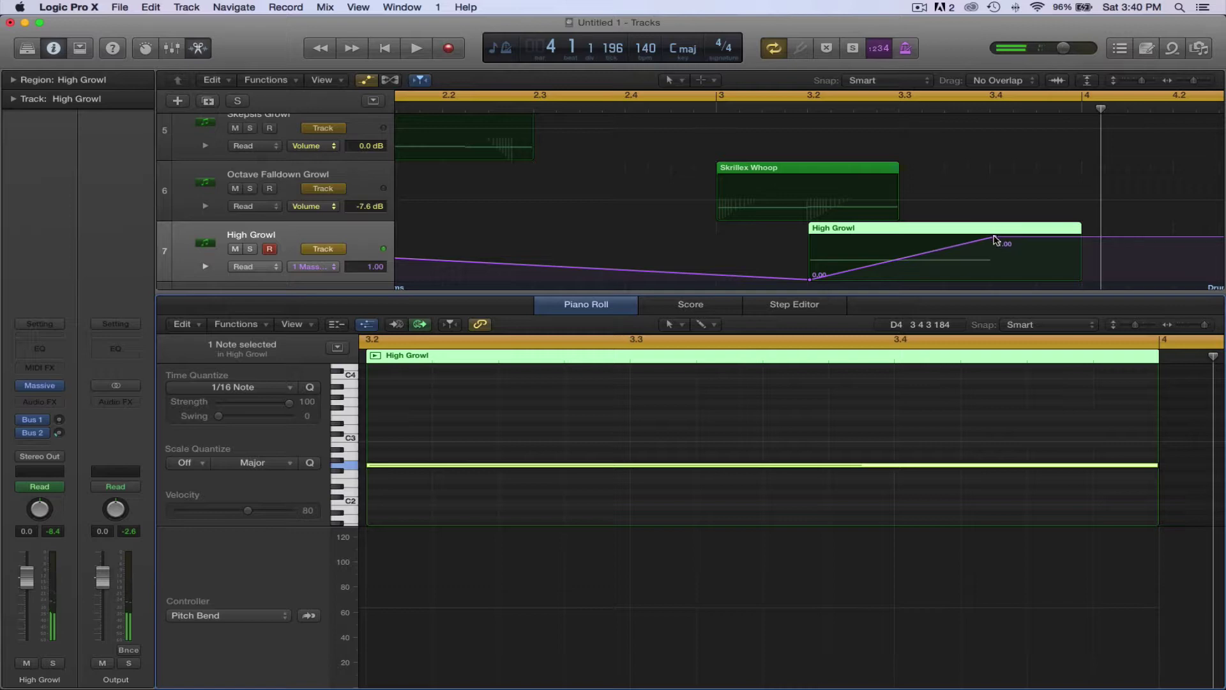
drag(995, 240, 1082, 238)
click(714, 114)
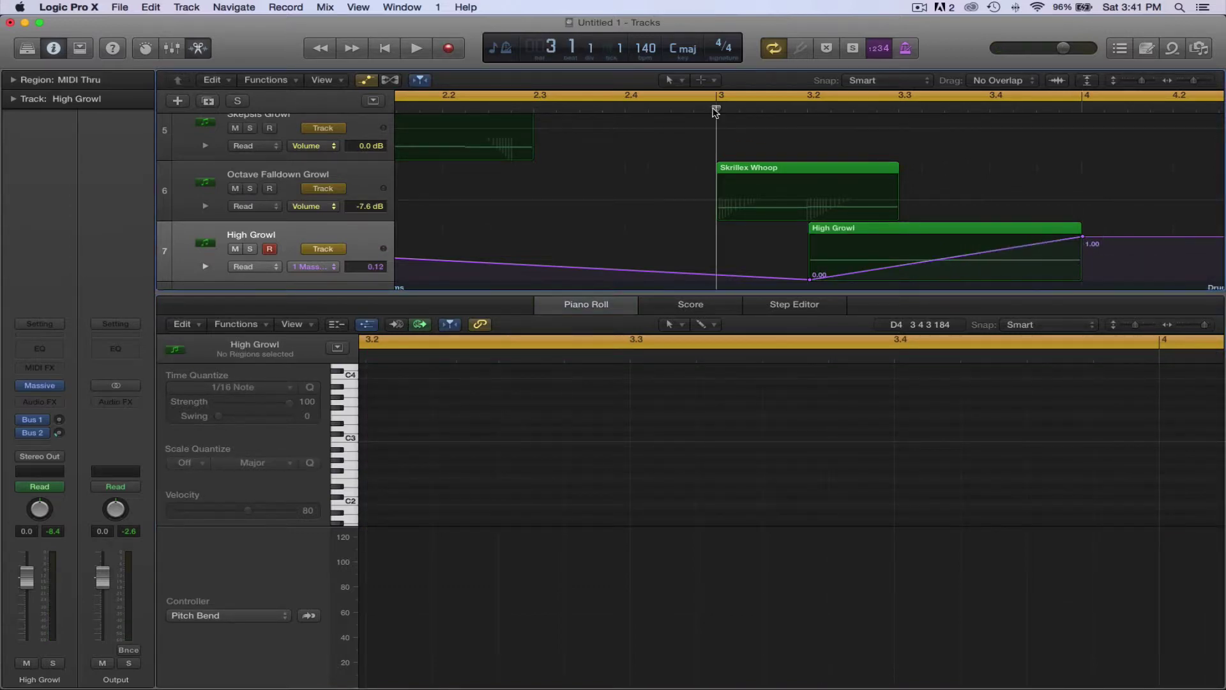
key(space)
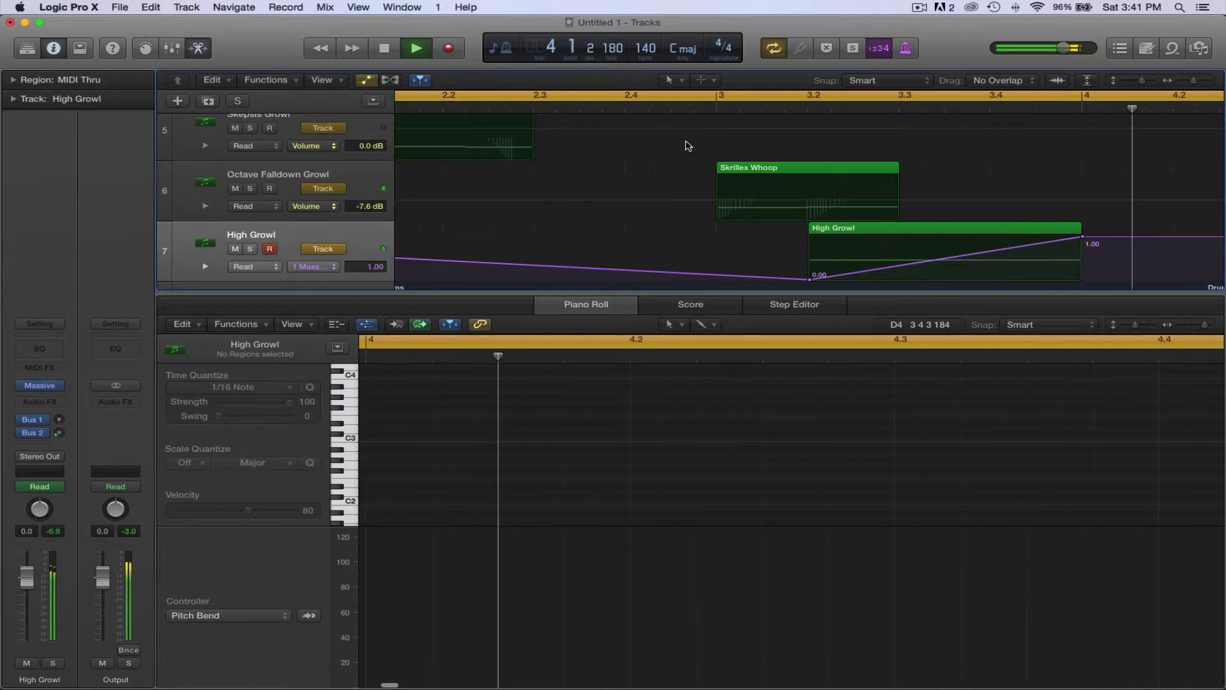
key(space)
Lengthen the High Growl region by an eighth note past bar 4 and extend its note to the new region end
click(199, 48)
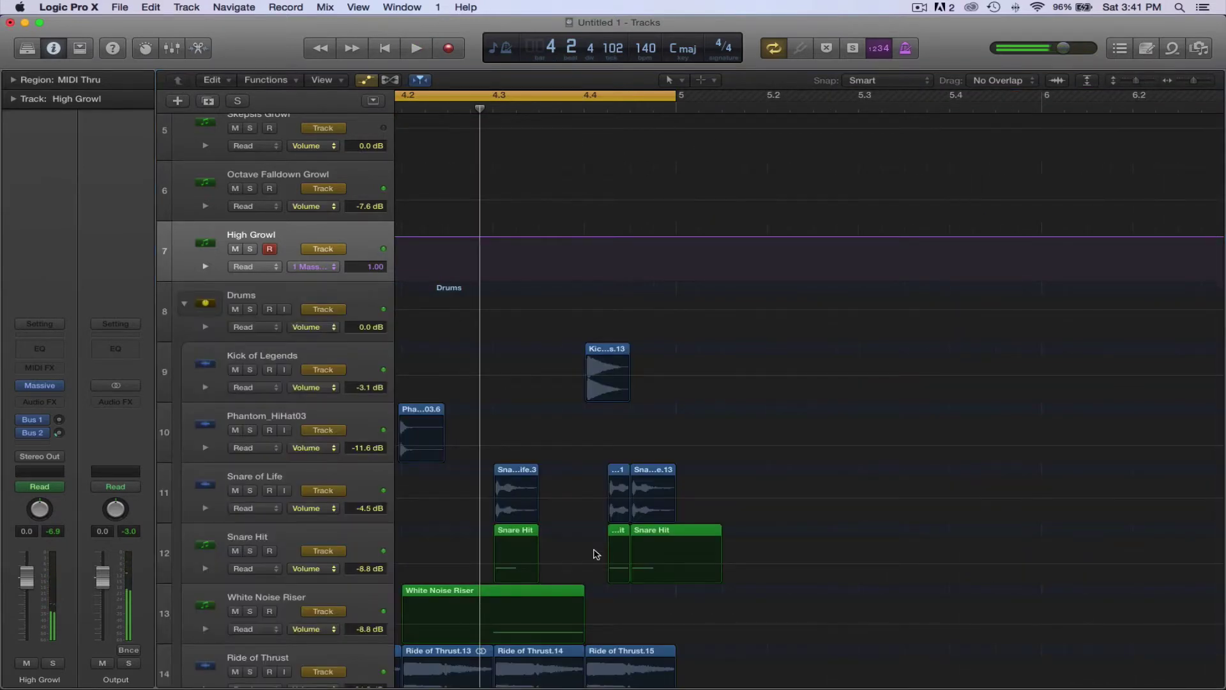
scroll(597, 520, down, 2)
key(super+Up)
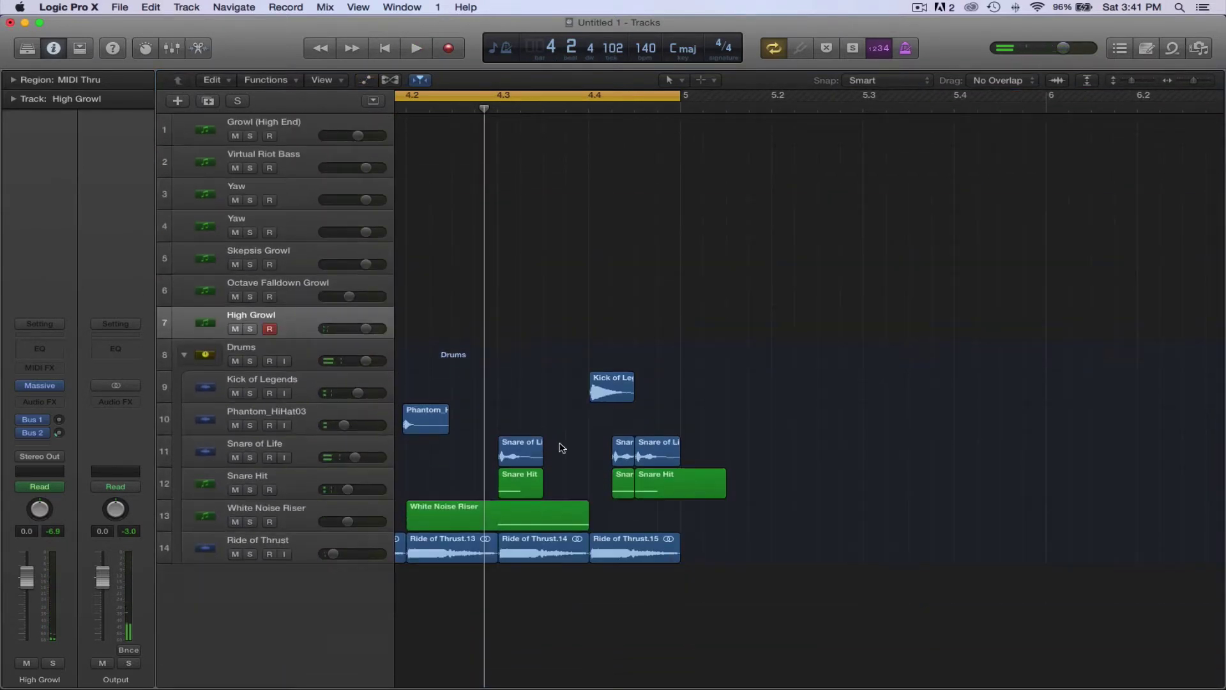
scroll(665, 490, left, 5)
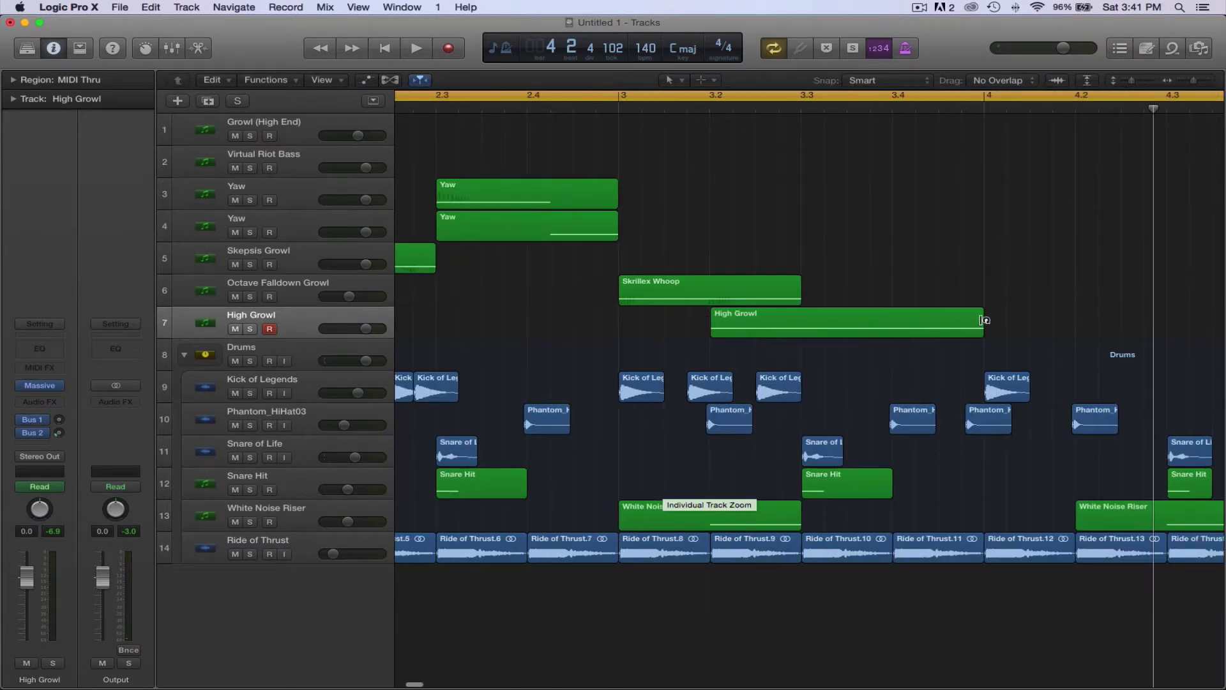
scroll(975, 351, right, 5)
click(1193, 83)
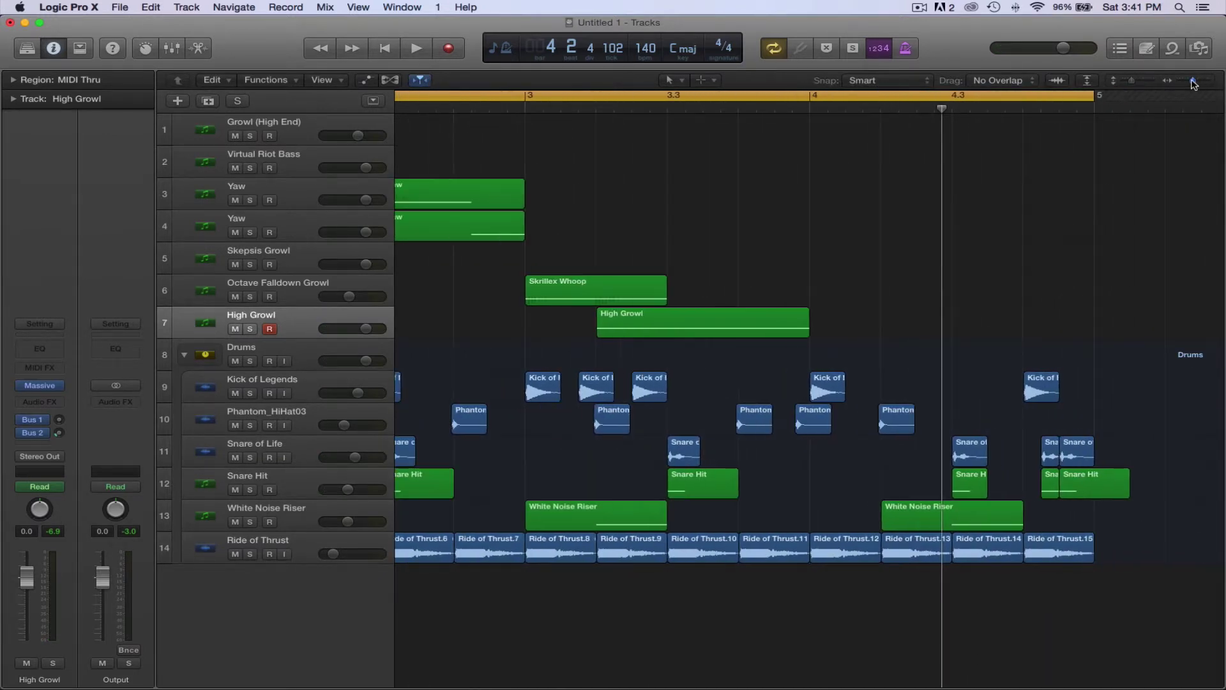
drag(807, 333, 846, 333)
double_click(831, 329)
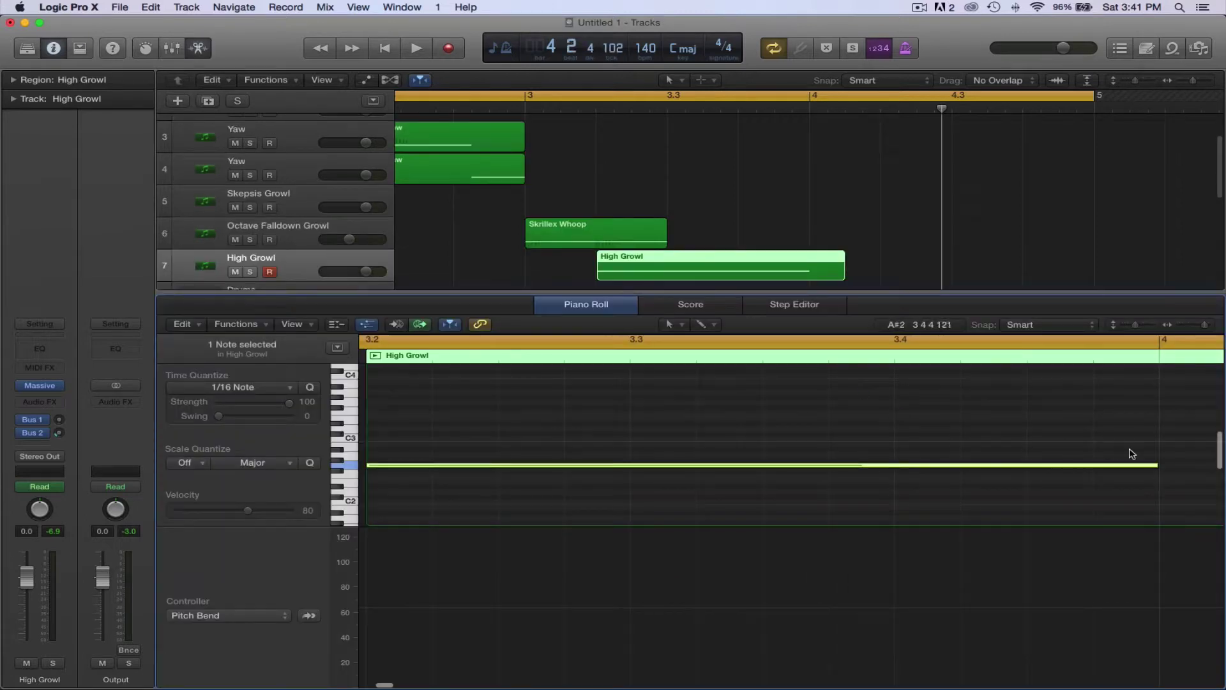
scroll(1128, 454, right, 6)
drag(738, 465, 873, 465)
click(198, 49)
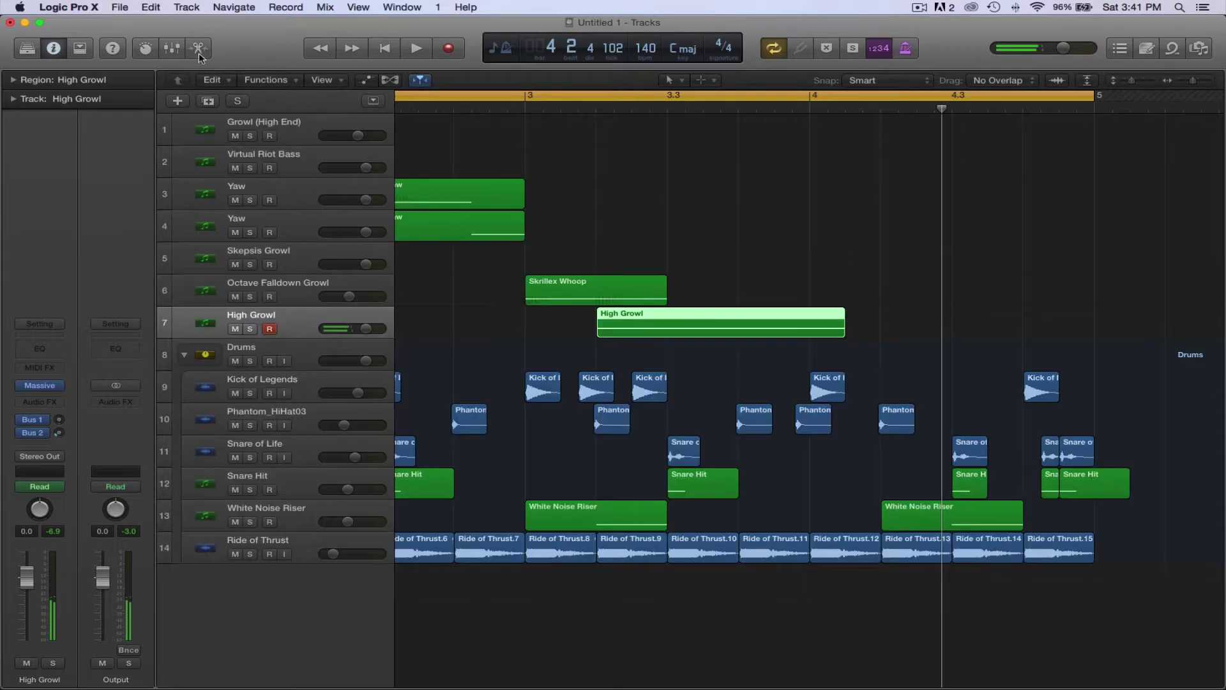
Move the end point of High Growl's filter cutoff ramp to the end of the region and play from bar 3
key(a)
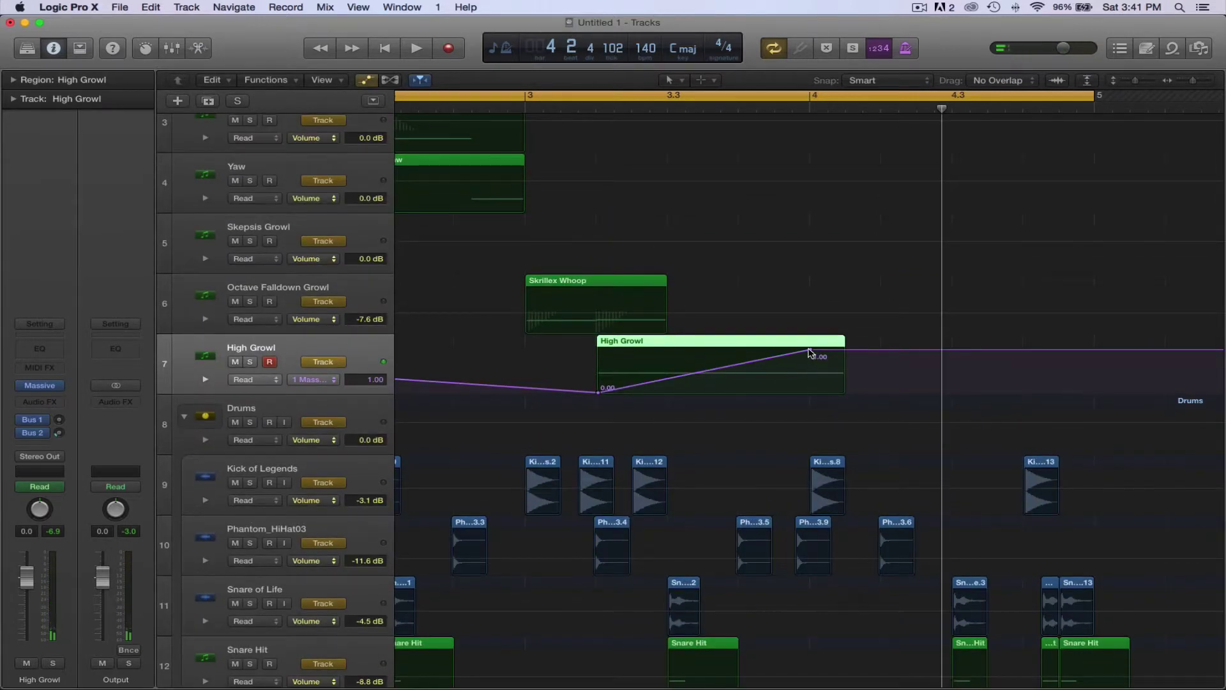
drag(811, 349, 845, 349)
click(523, 109)
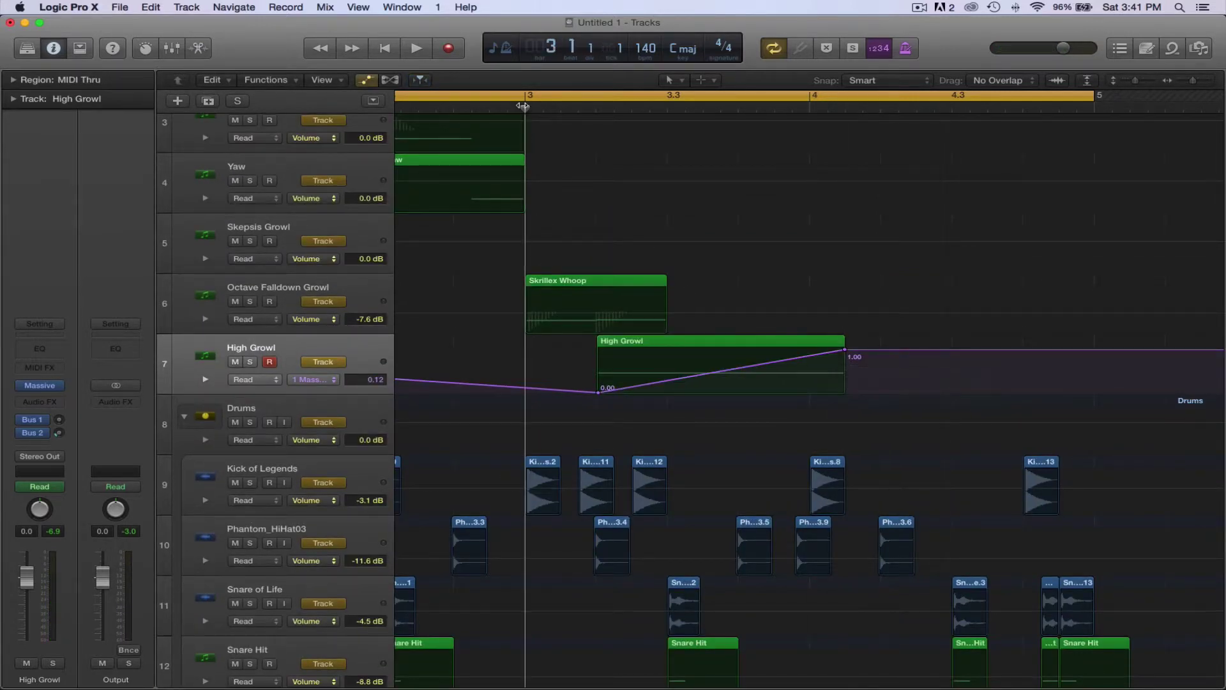
key(space)
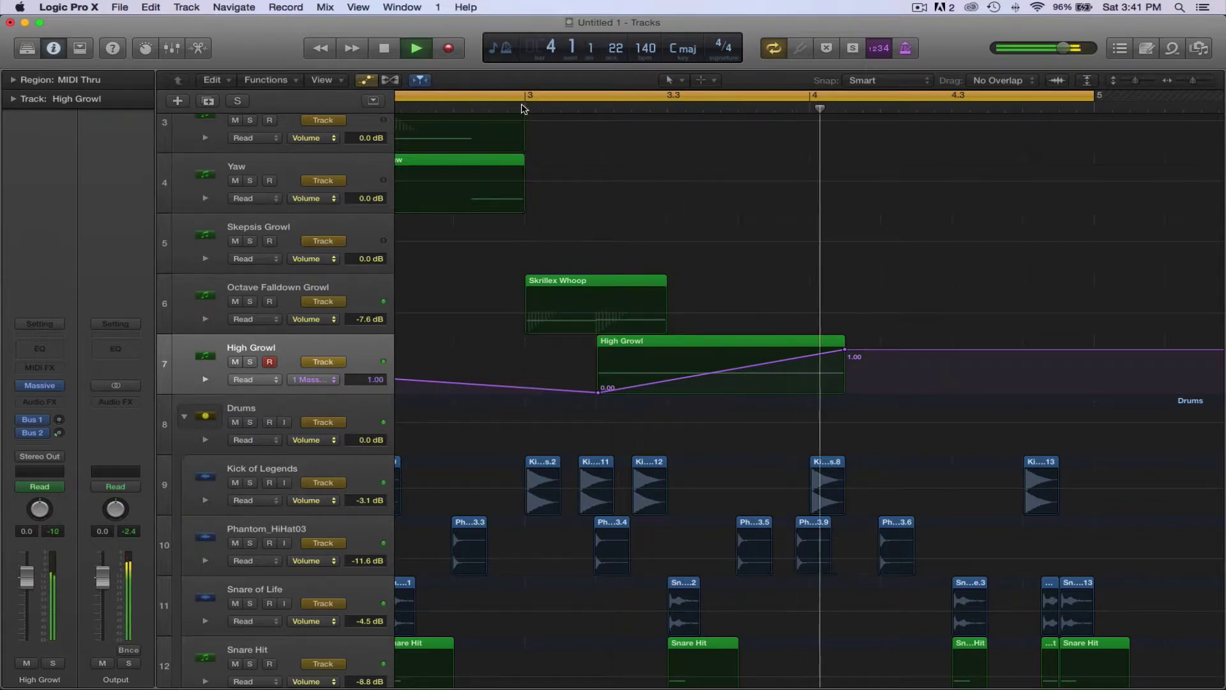
key(space)
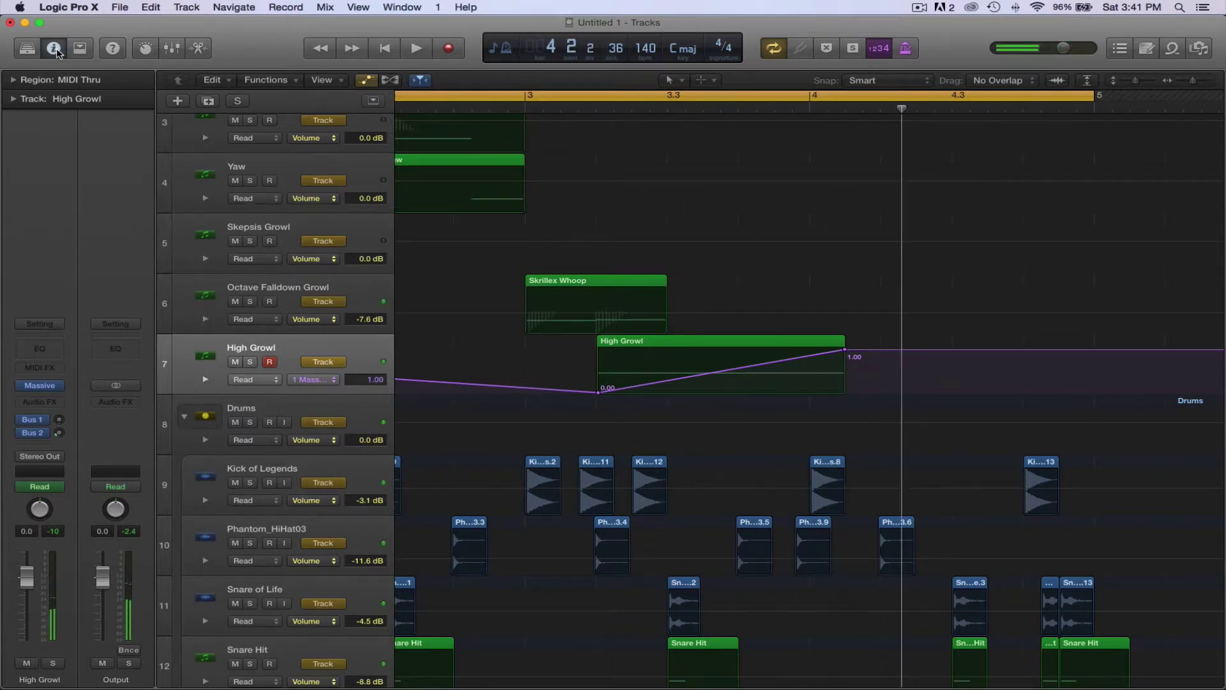
Lengthen the High Growl region to 4.2 and extend its note to the region end
key(a)
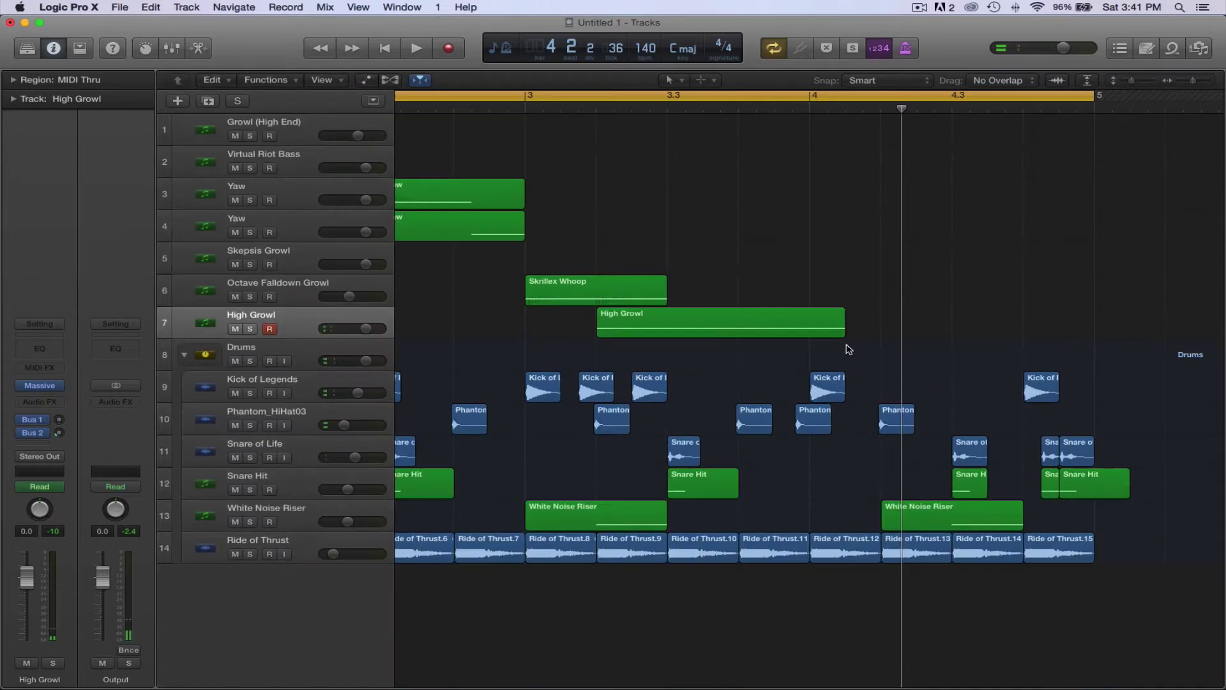
drag(845, 335, 882, 332)
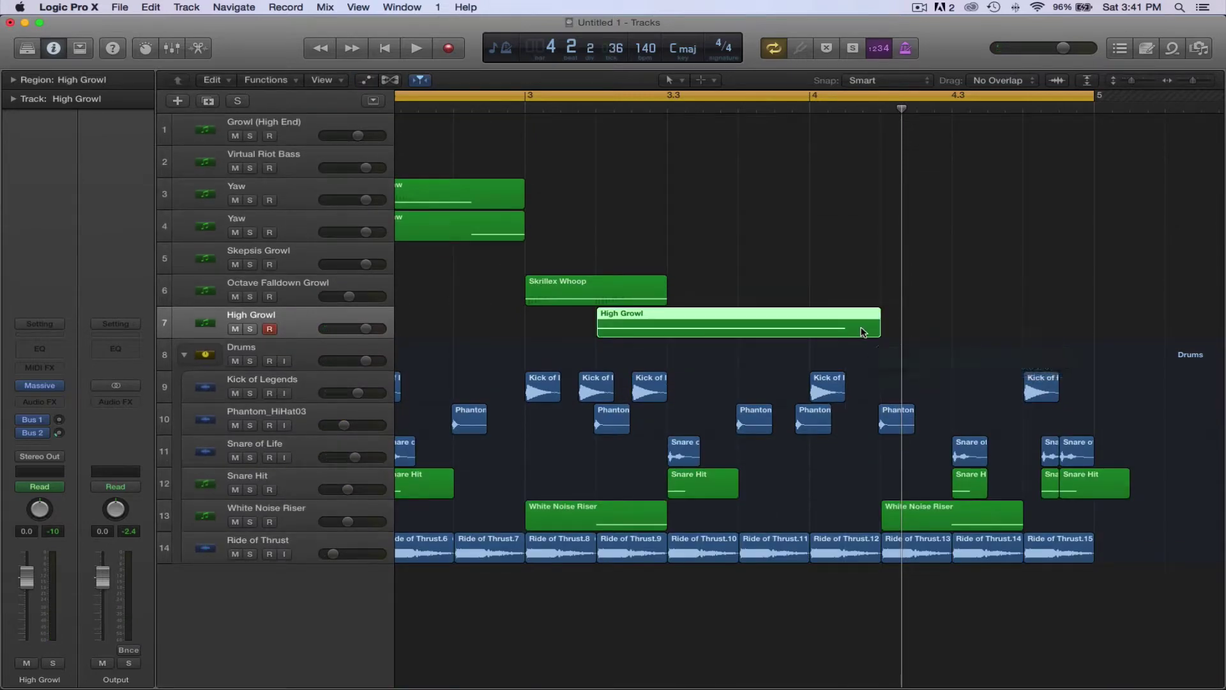
double_click(866, 329)
drag(871, 465, 1001, 479)
click(202, 51)
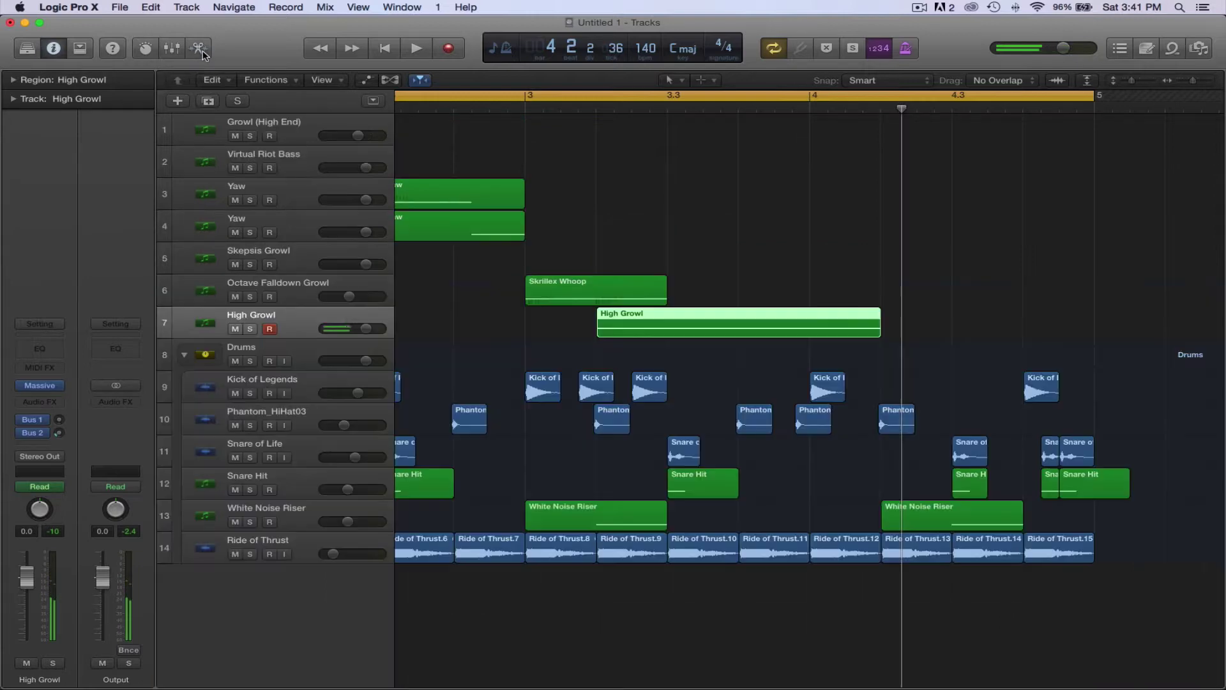
Move the 1.00 end point of High Growl's filter cutoff ramp to 4.2 and hide the track automation
key(a)
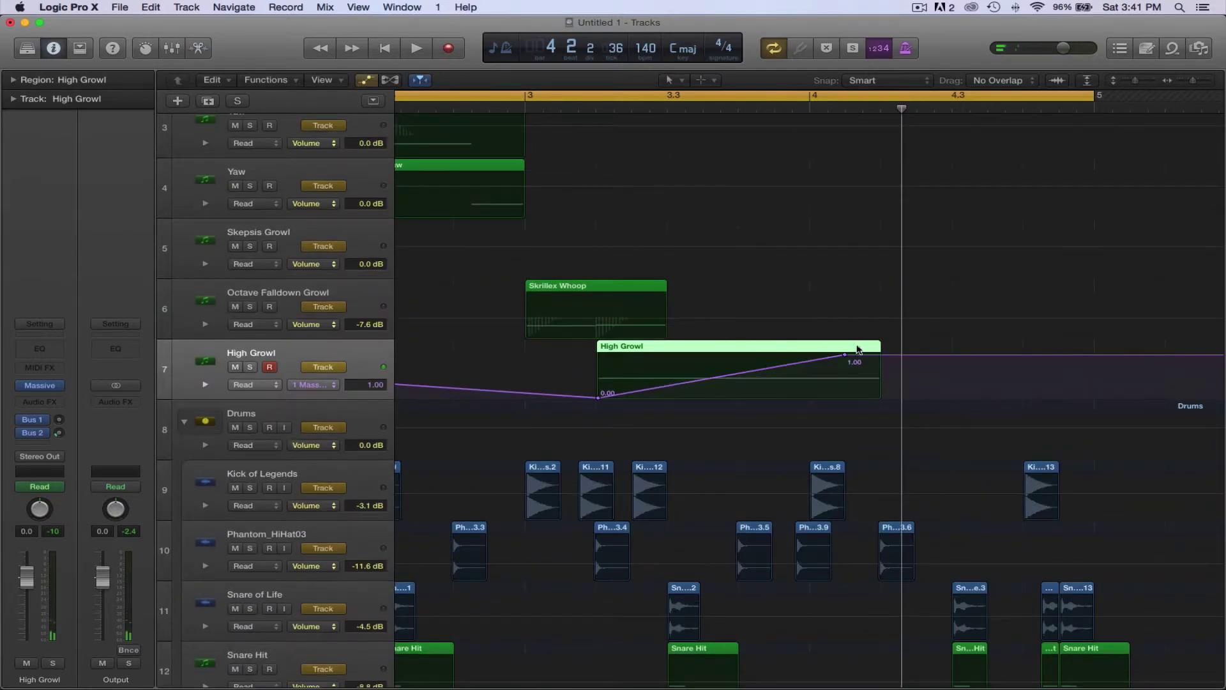
drag(845, 359, 880, 355)
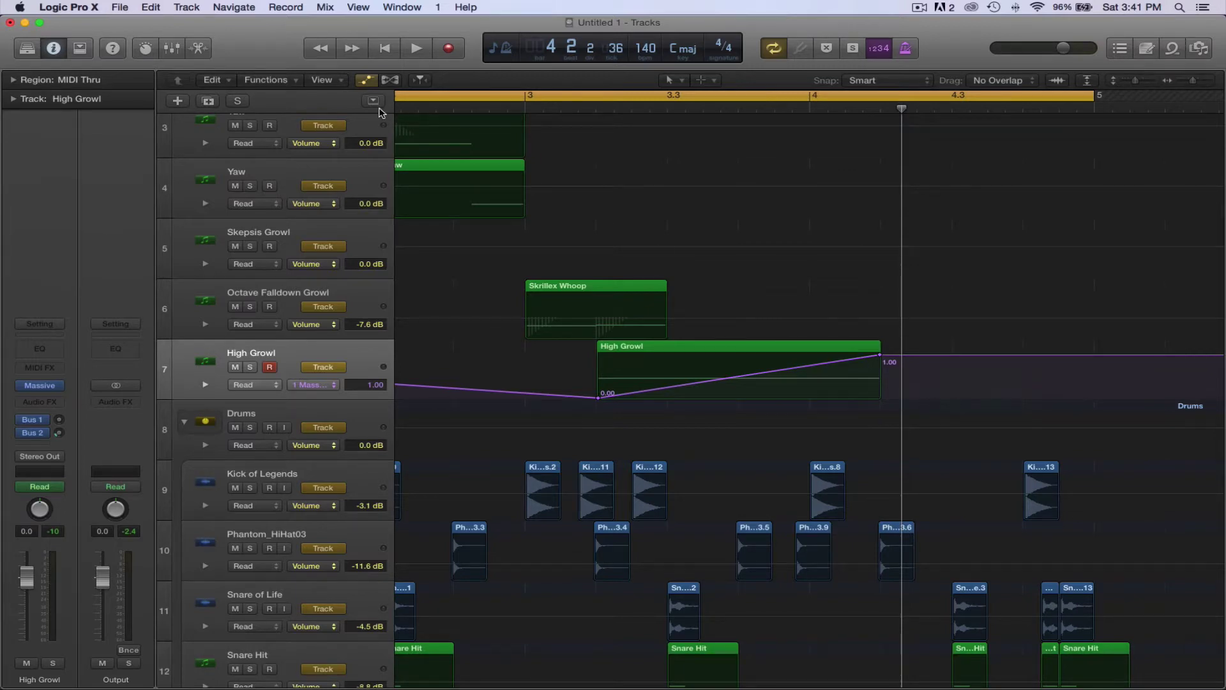
key(a)
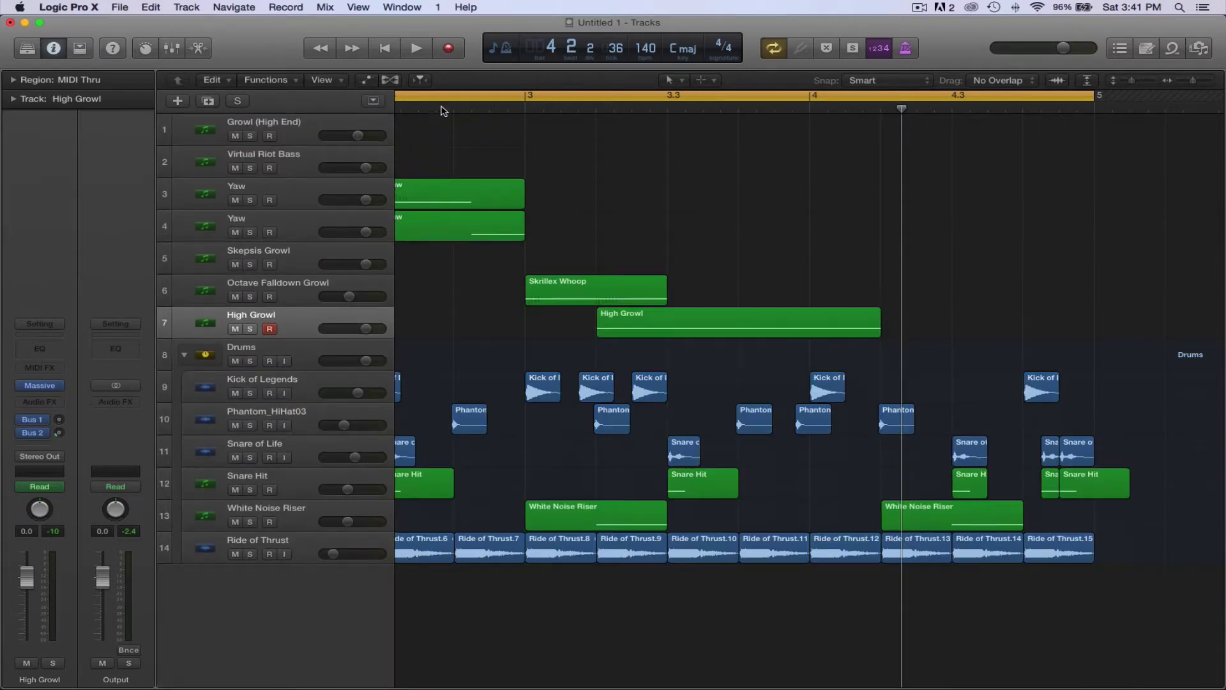
Play the arrangement from bar 1 to review the bassline with all four bars and tracks in view
click(528, 114)
key(space)
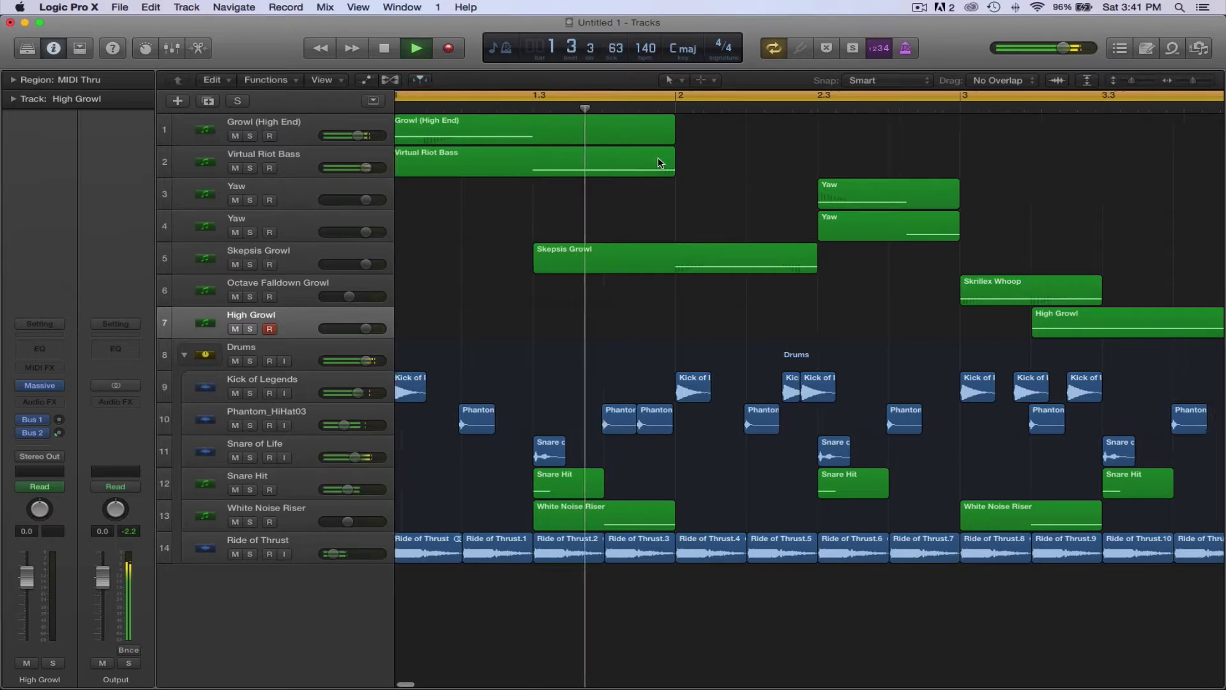
drag(1193, 81, 1190, 83)
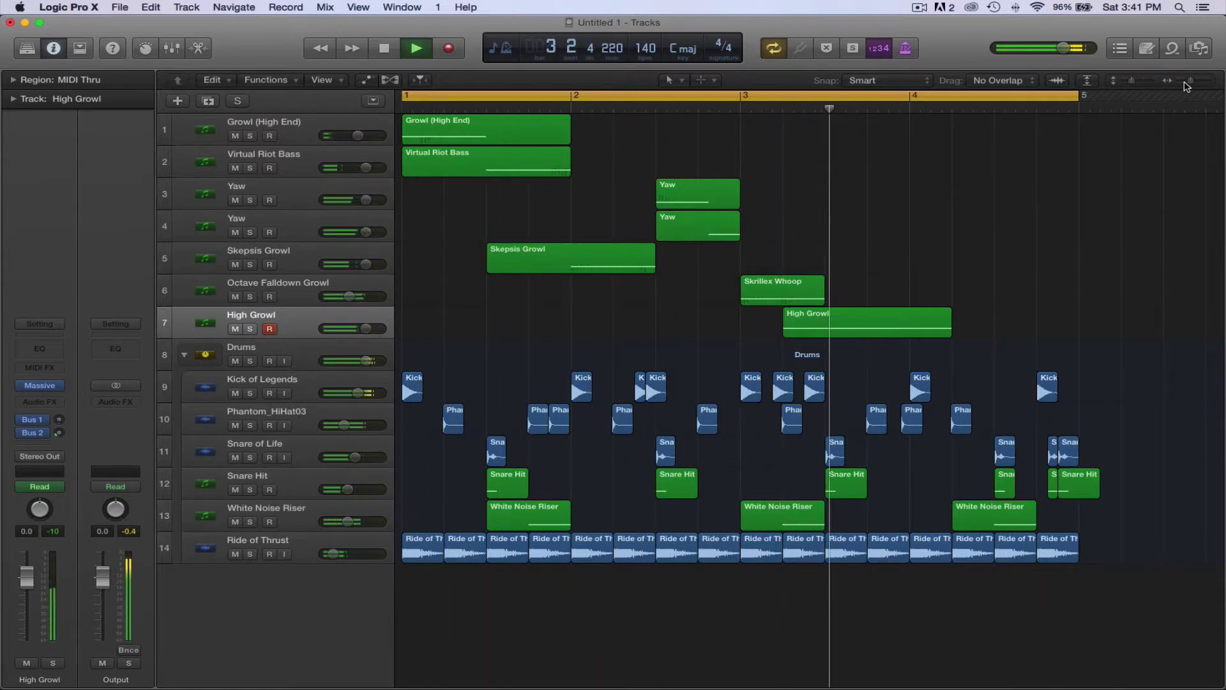
key(space)
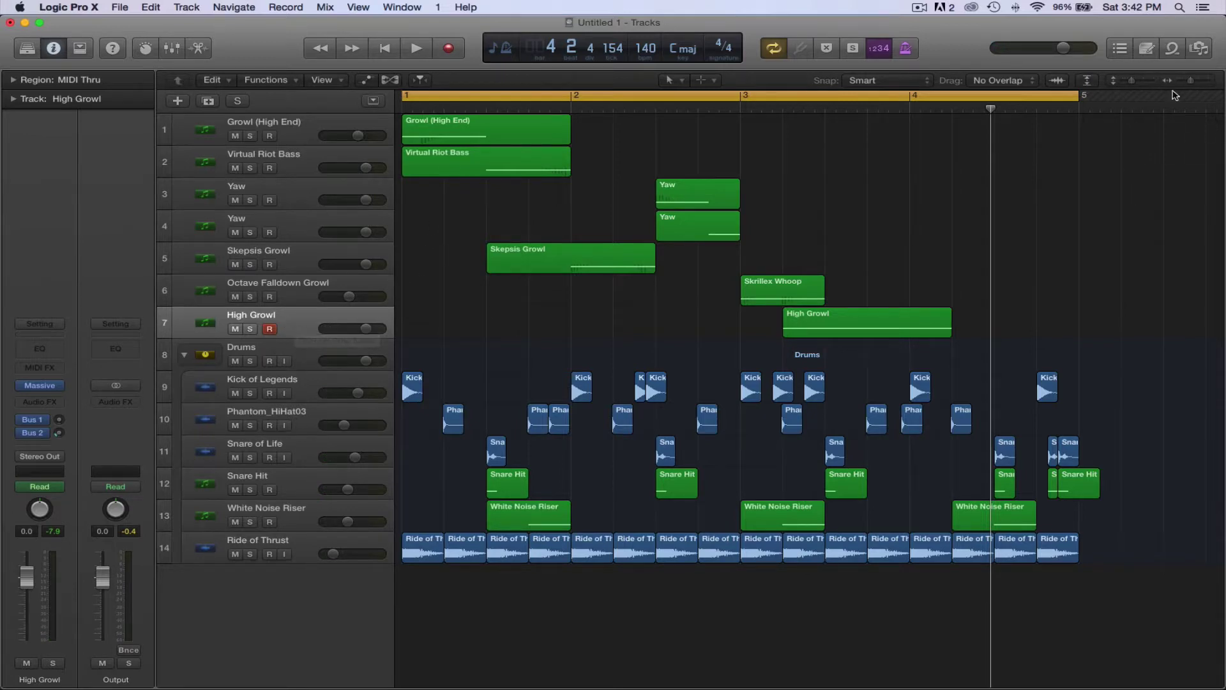
drag(1132, 82, 1130, 85)
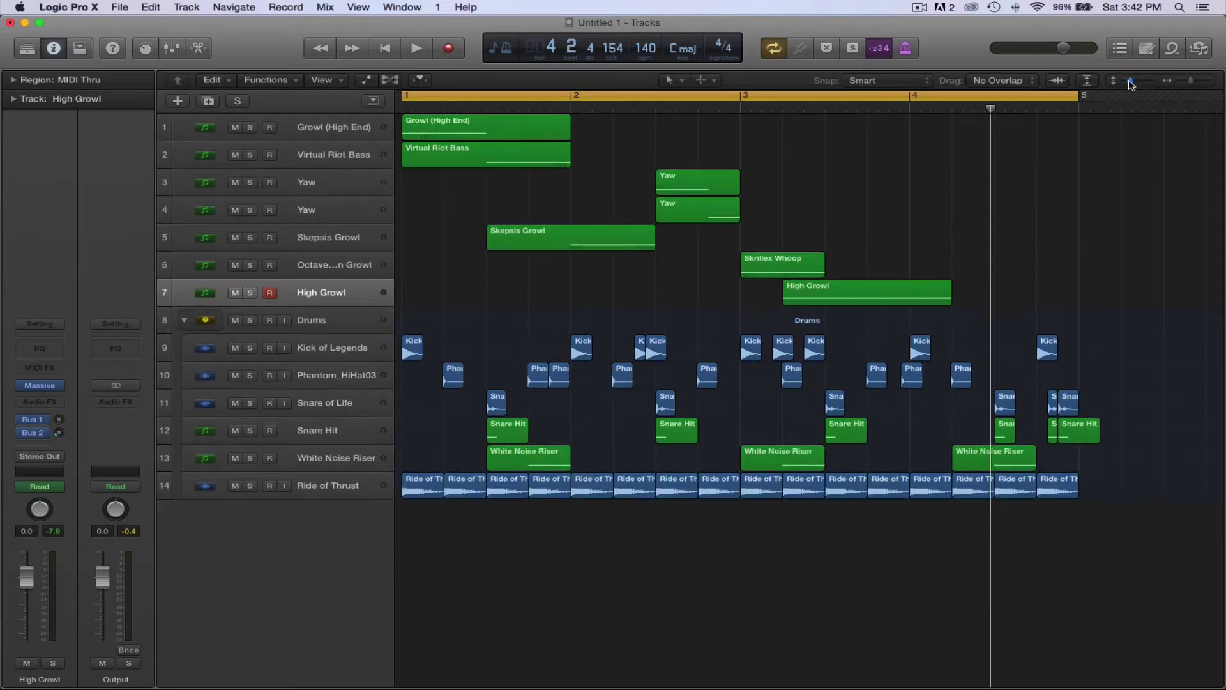
Add a new software instrument track directly below High Growl and hide the sound library
click(178, 101)
click(801, 224)
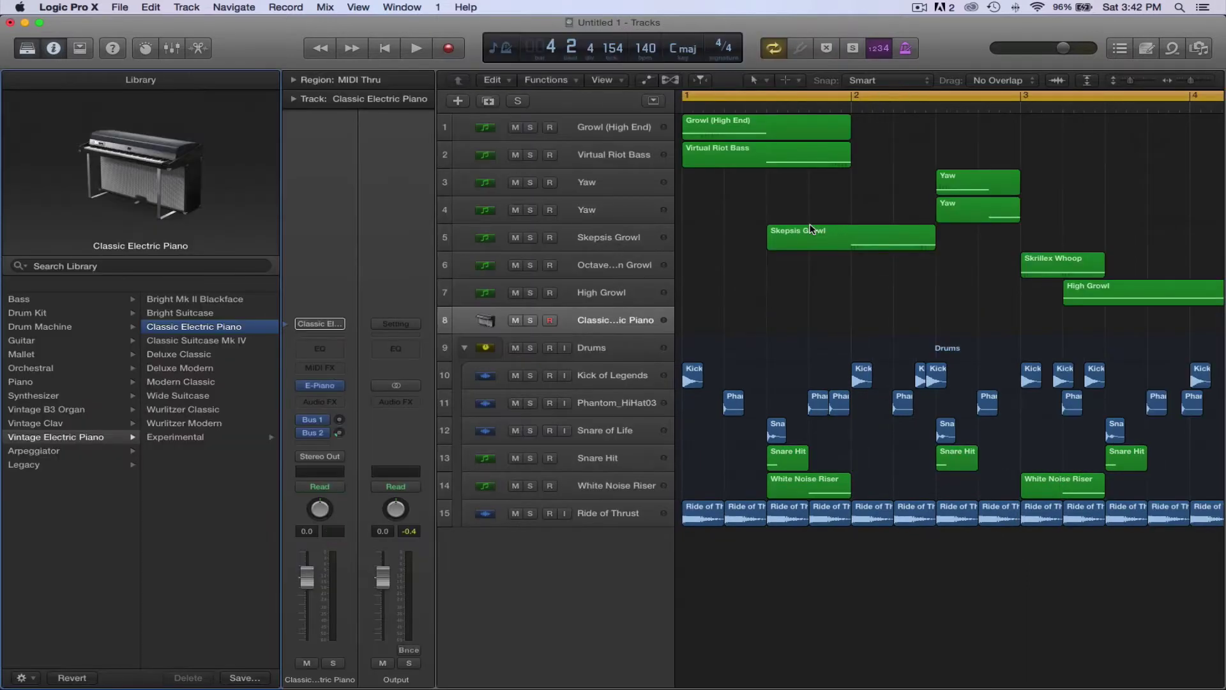
click(27, 48)
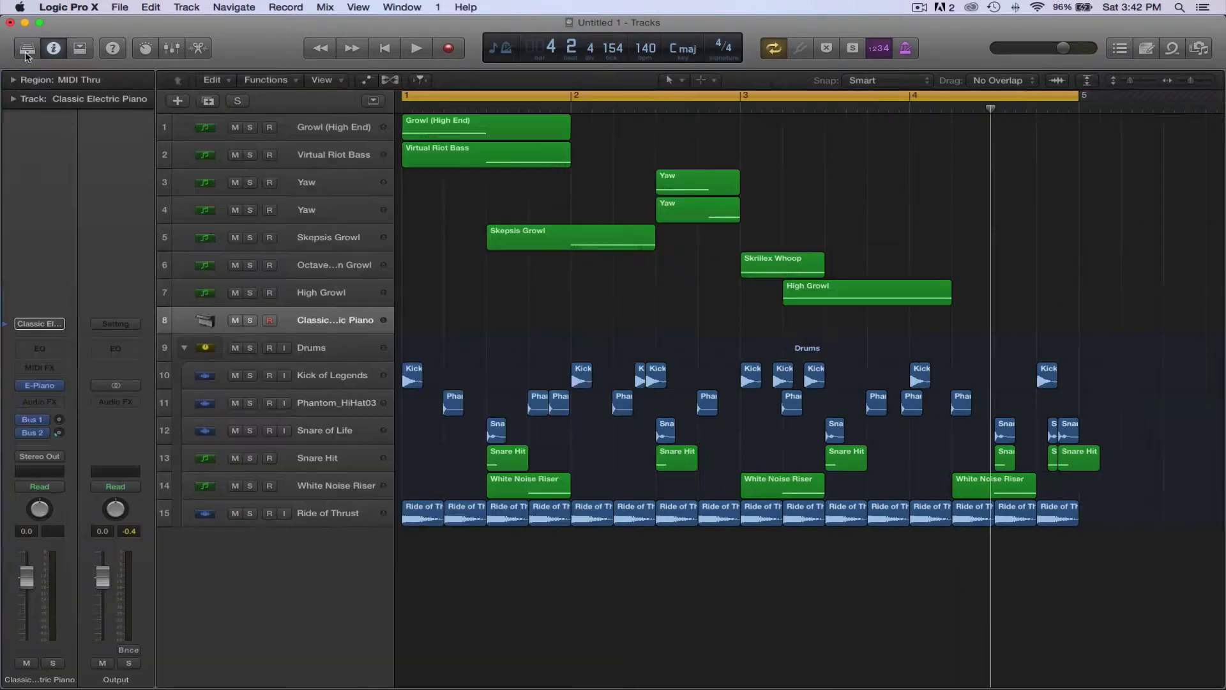
Replace the new track's electric piano instrument with Massive and load the End Growl setting
click(58, 387)
mouse_move(83, 637)
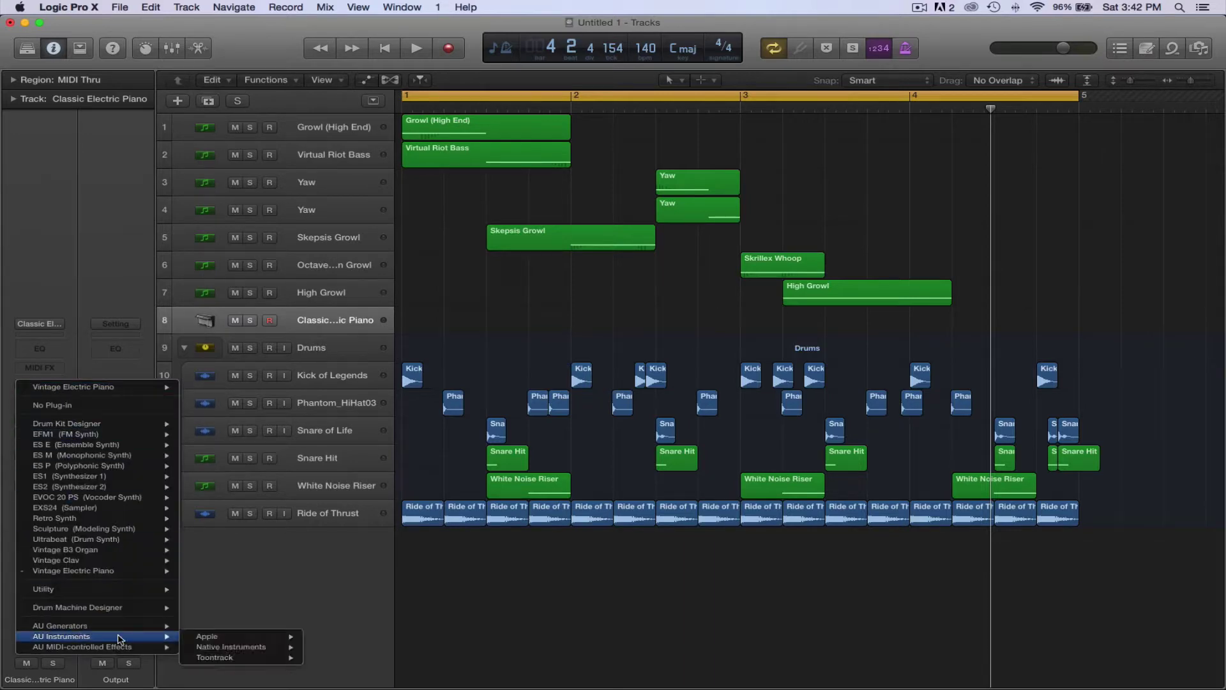
mouse_move(217, 647)
click(336, 657)
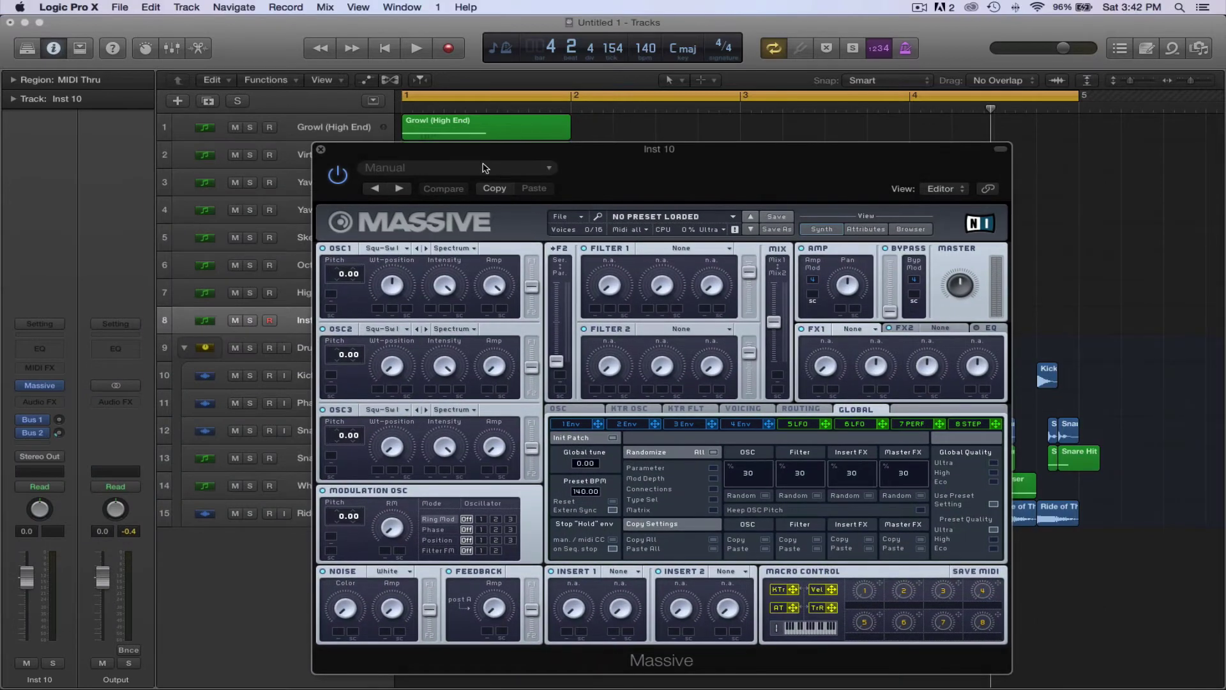
click(485, 168)
click(419, 579)
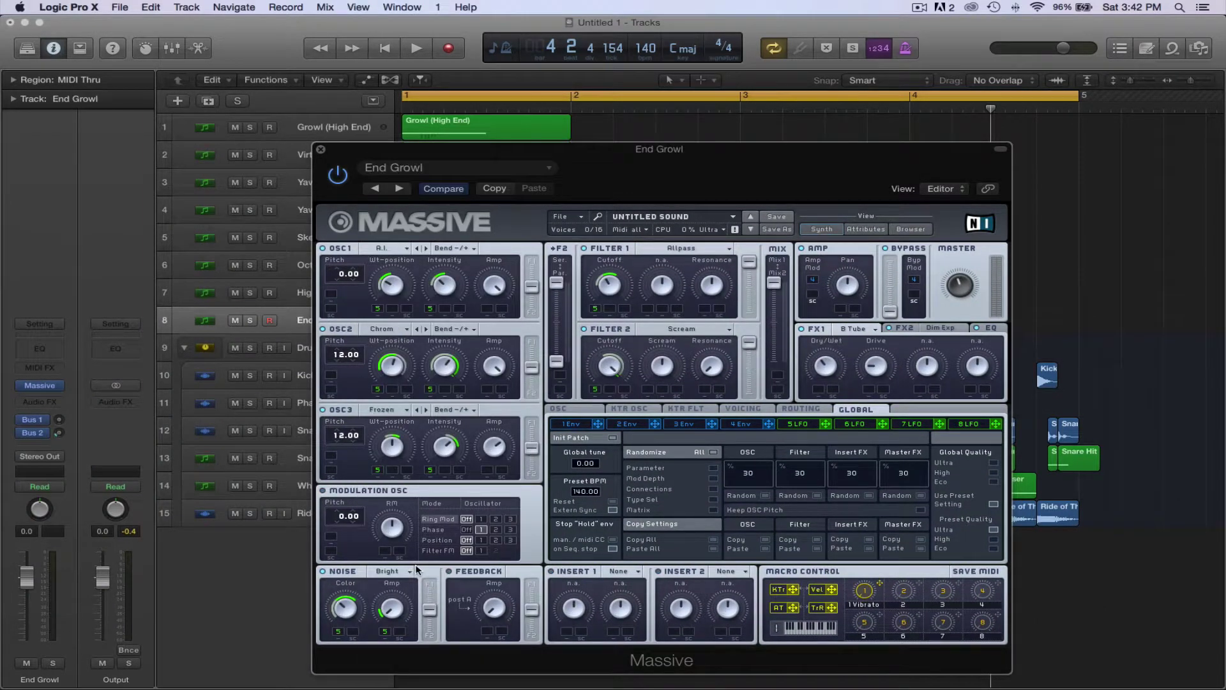
key(f)
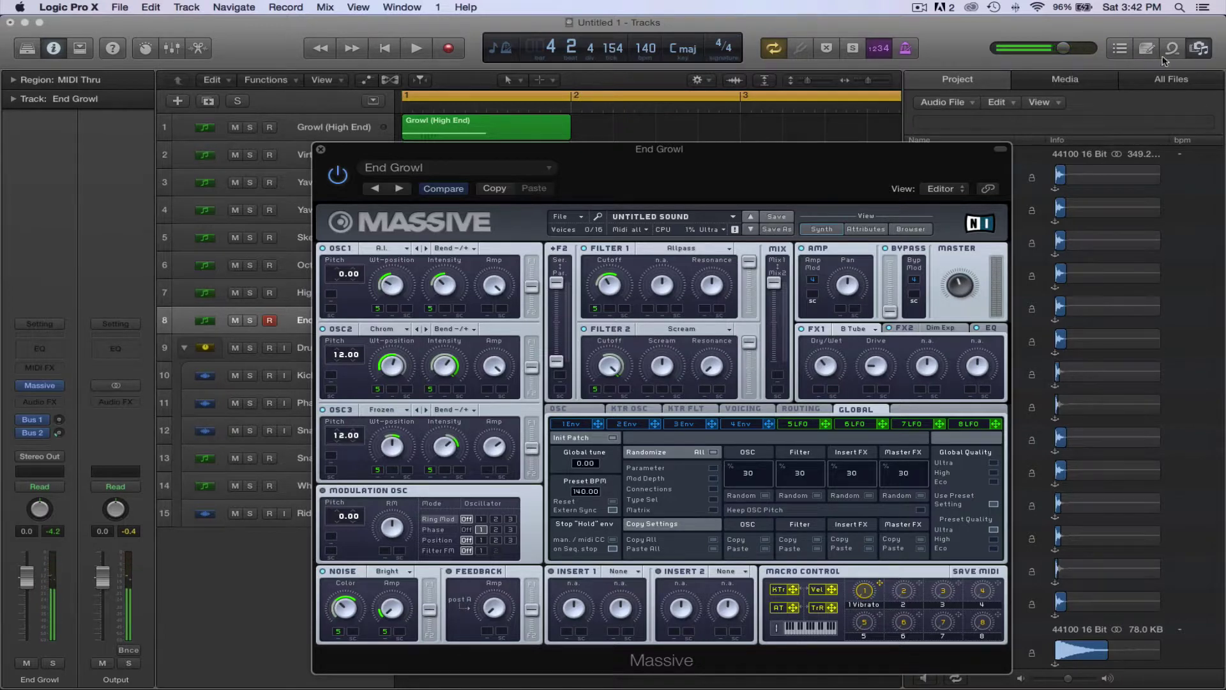
click(1199, 48)
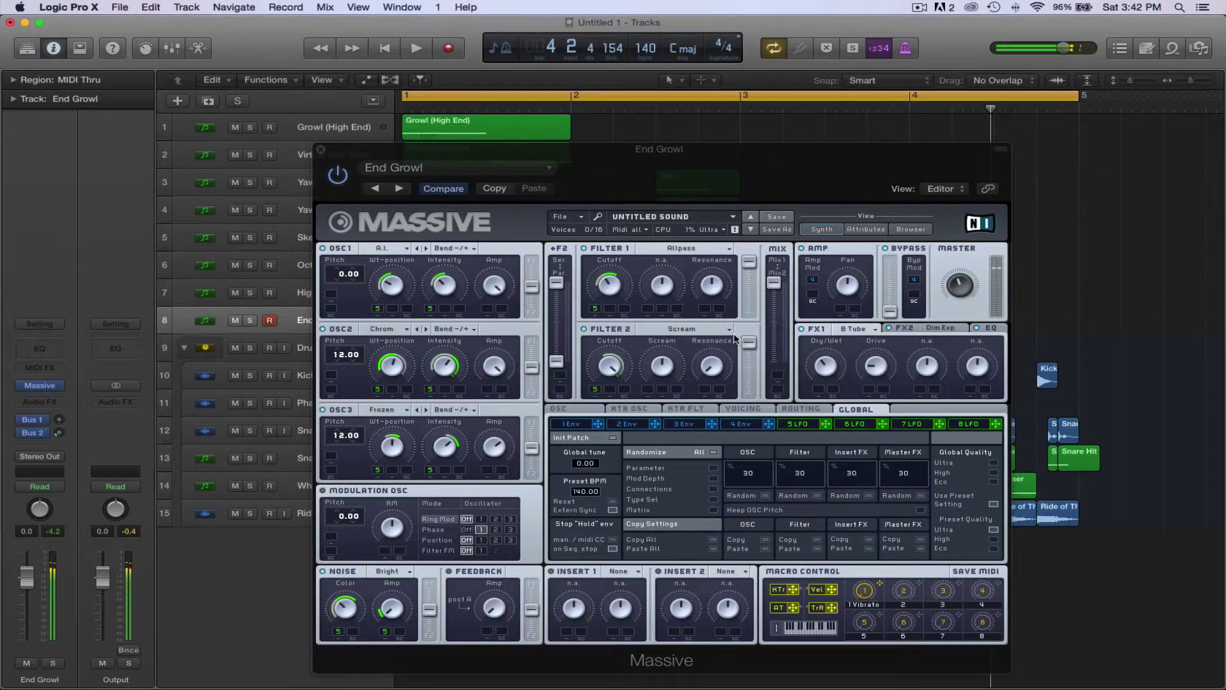
Set the upper curve of Massive's LFO 5 to Expo Down X2 and shift its phase so the cycle starts at the peak
click(798, 425)
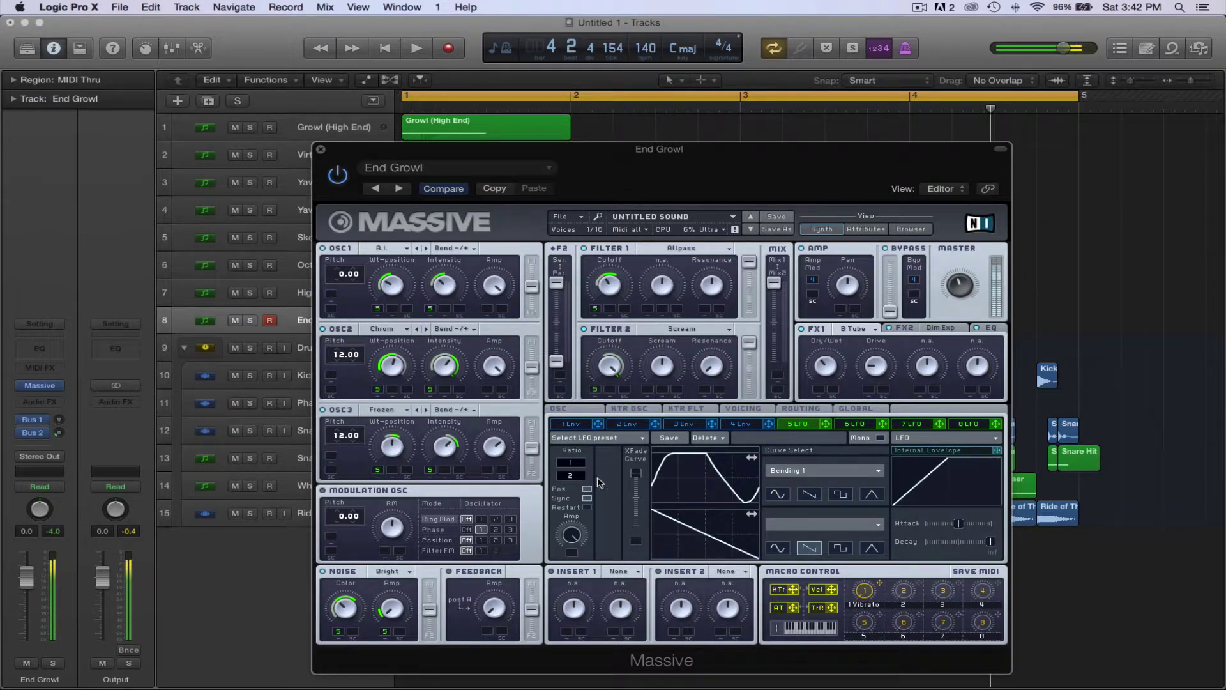
click(808, 474)
click(792, 404)
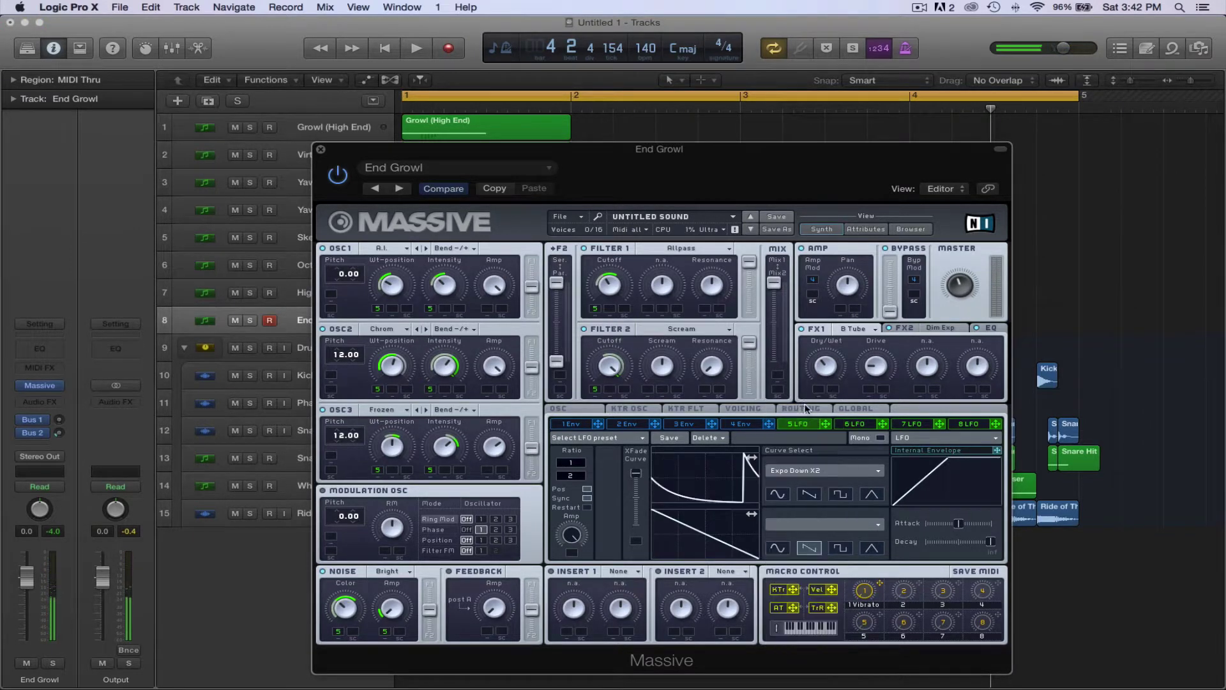
drag(749, 488, 660, 491)
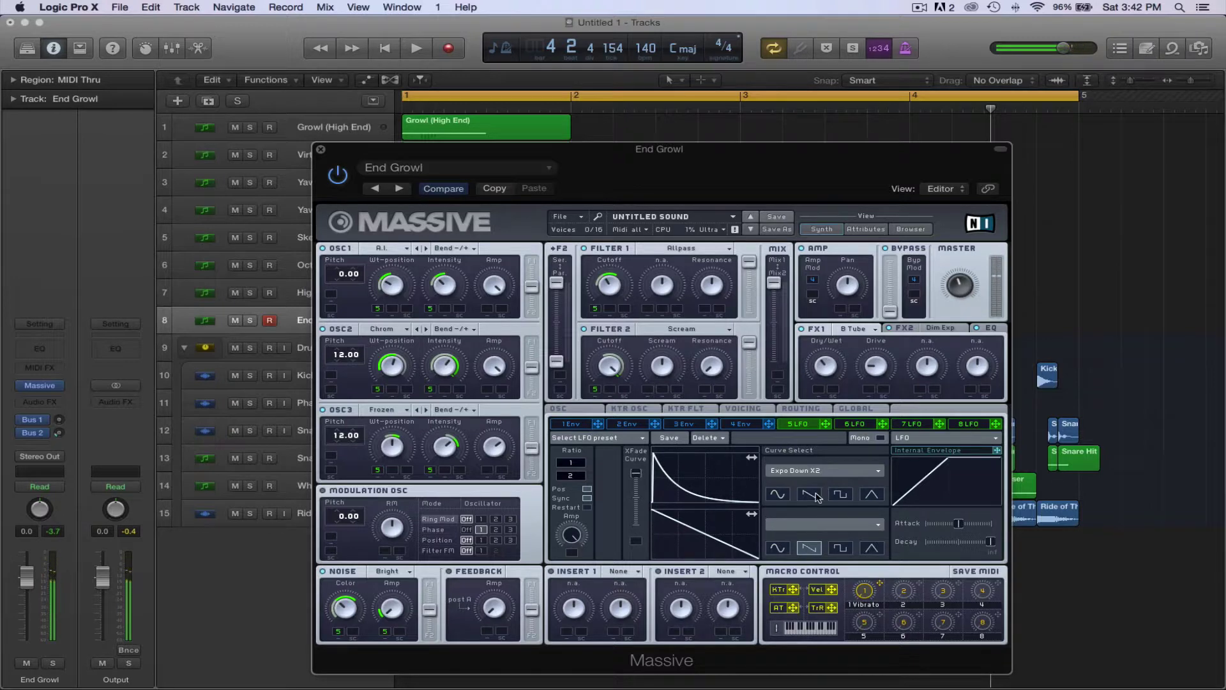
Try several waveforms for LFO 5's upper curve, settling on a sine wave, and set the LFO ratio to 1/1
click(813, 498)
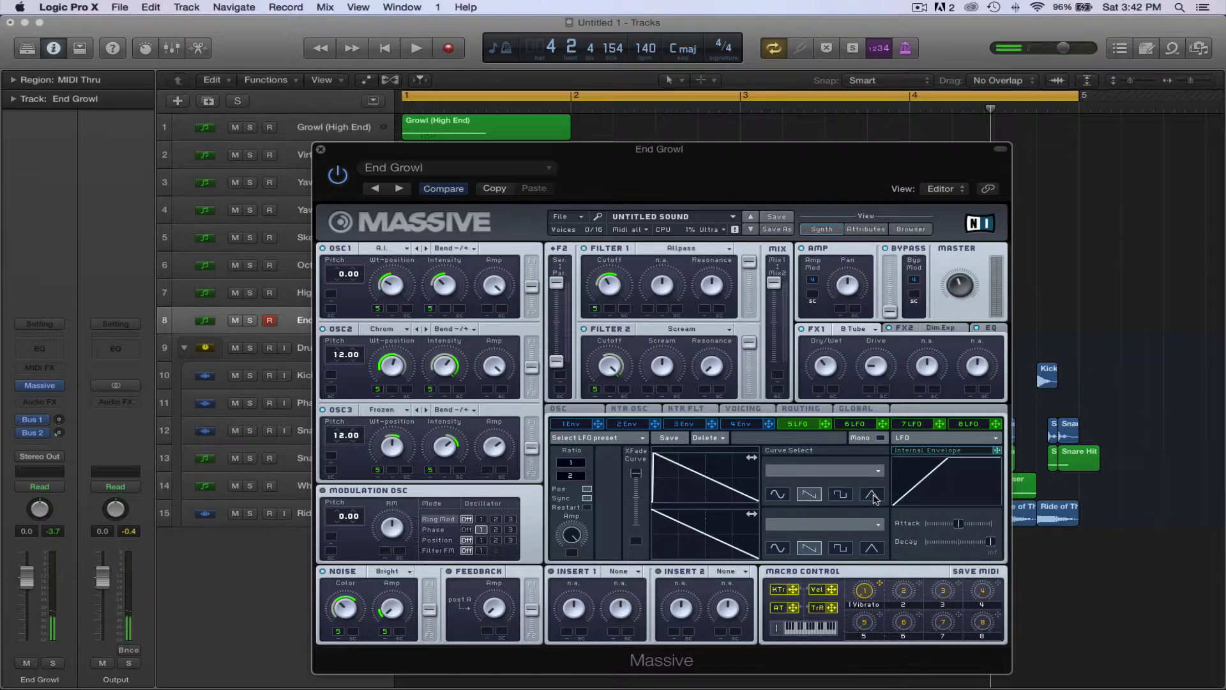
click(873, 496)
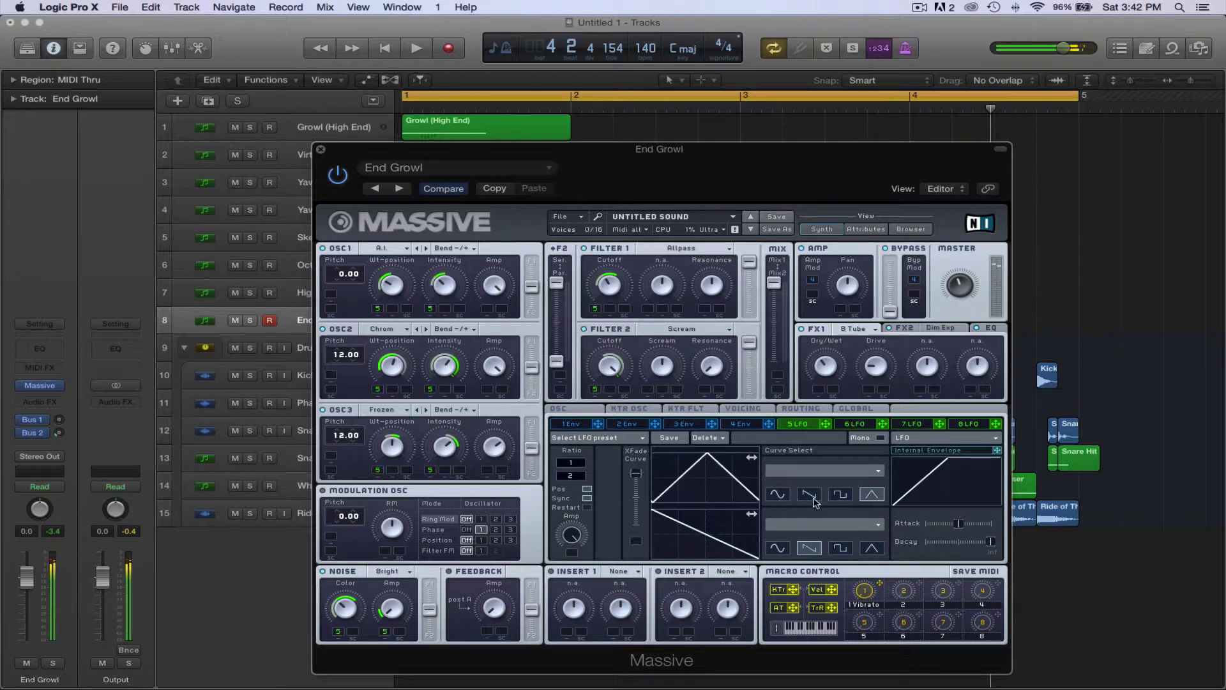
click(778, 496)
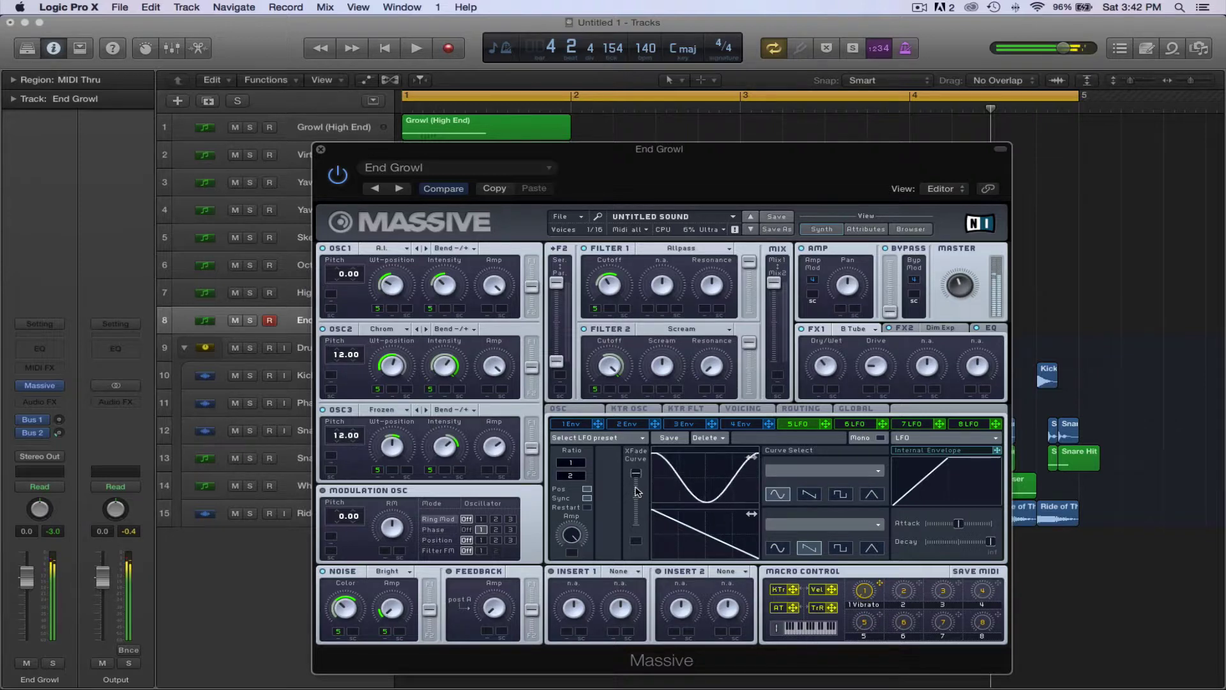
drag(582, 475, 578, 479)
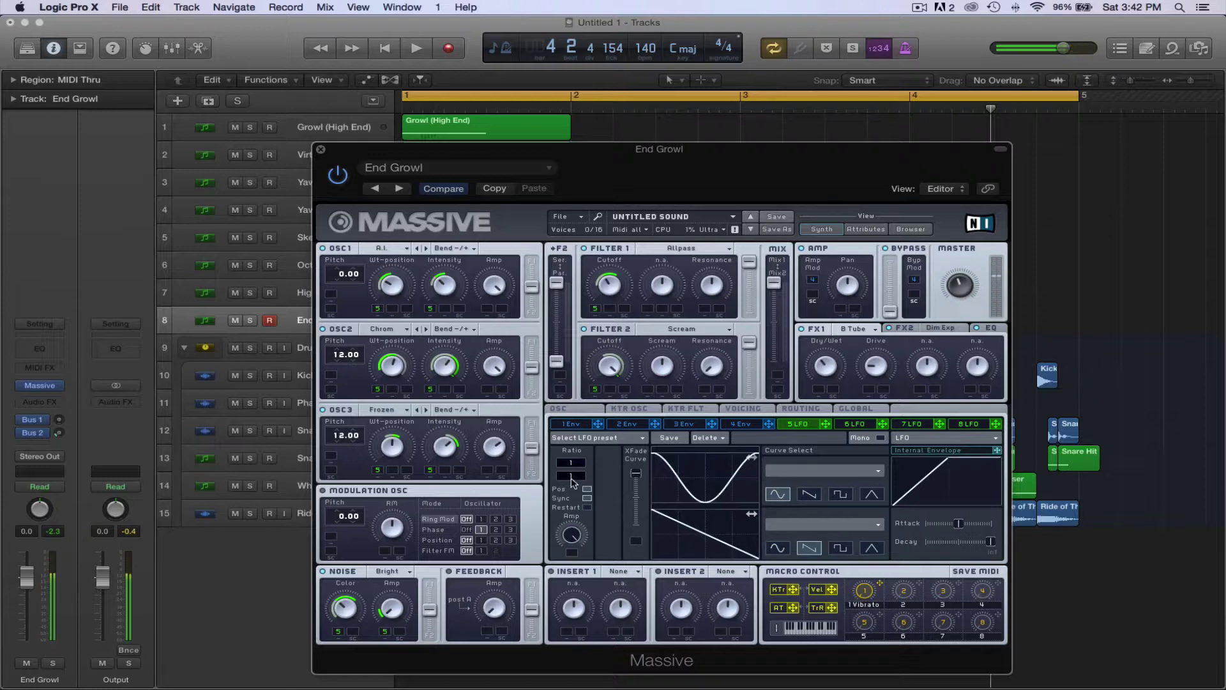
drag(577, 479, 578, 481)
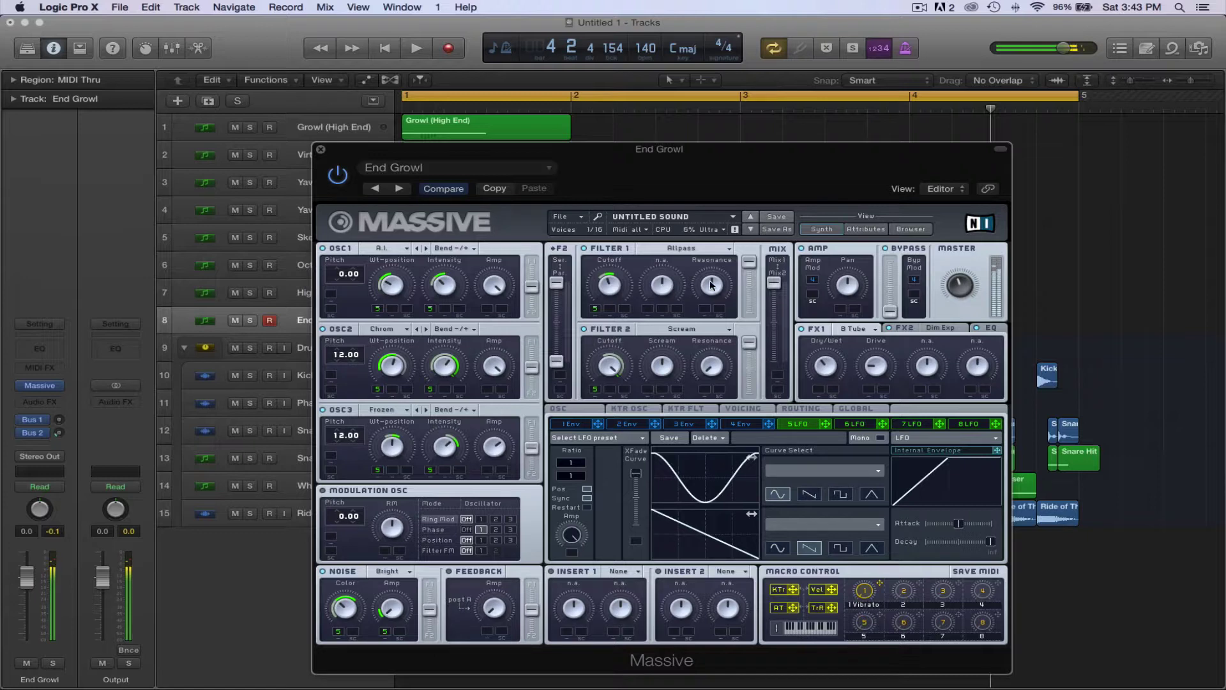
Reselect Allpass for Filter 1 and fine-tune the wavetable position and intensity of oscillators 2 and 3
click(677, 249)
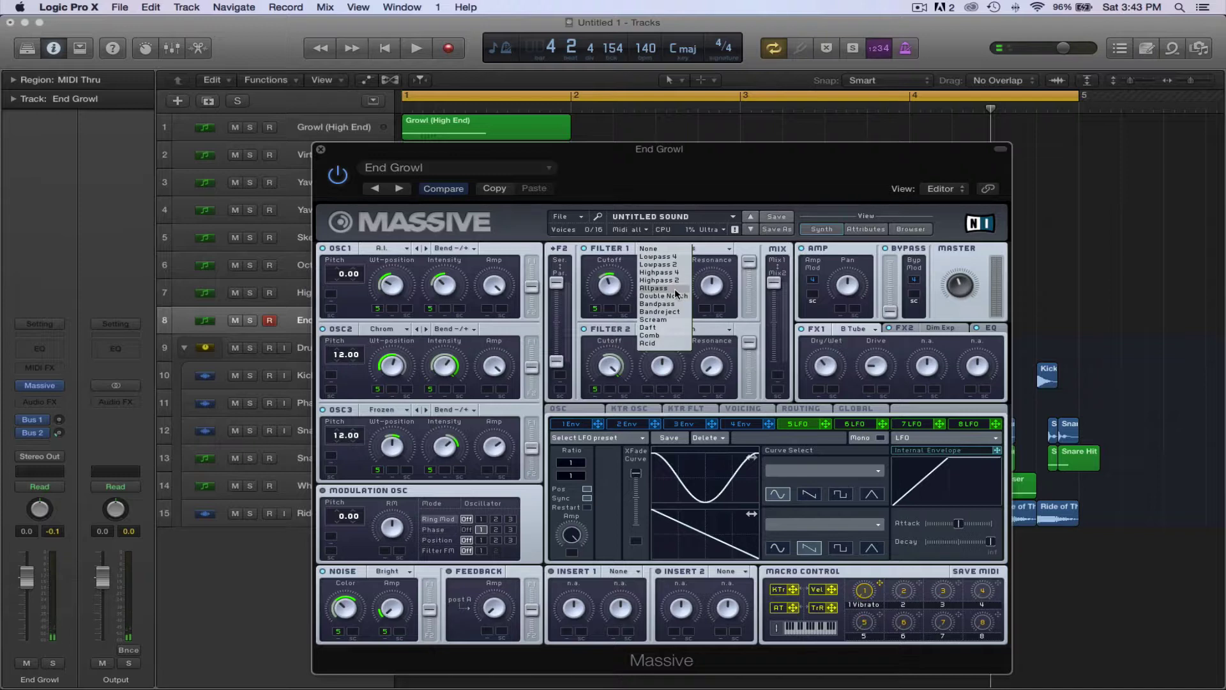
click(675, 288)
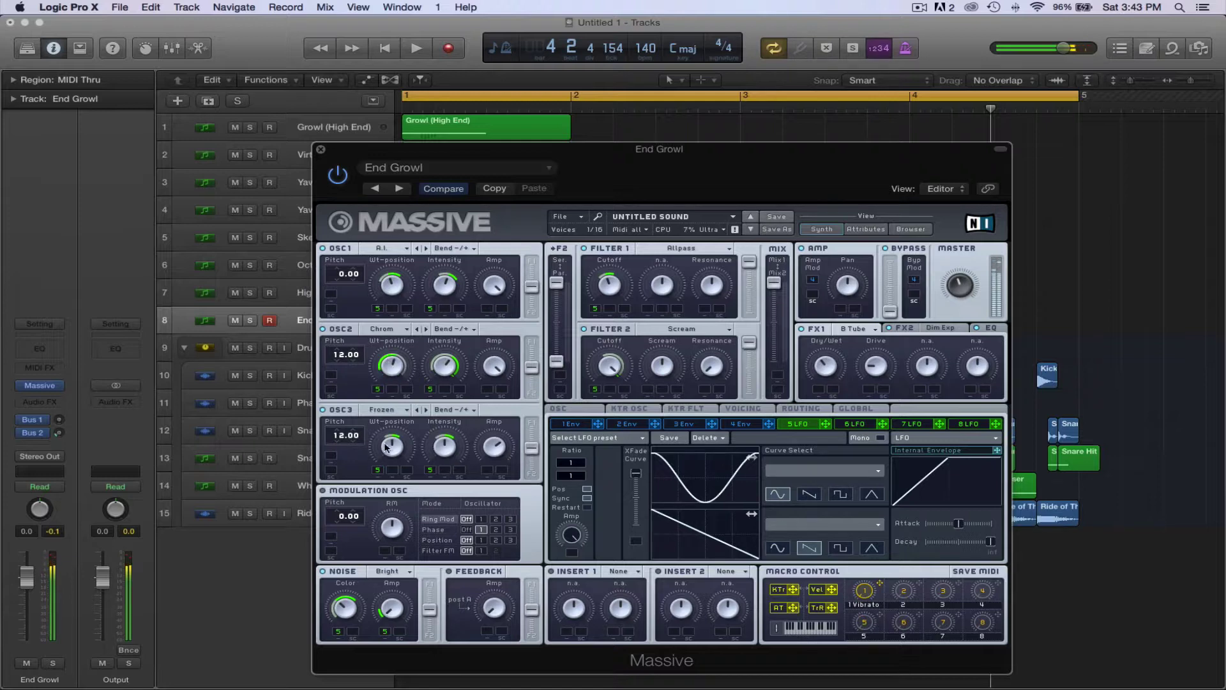
drag(388, 461, 449, 451)
click(988, 331)
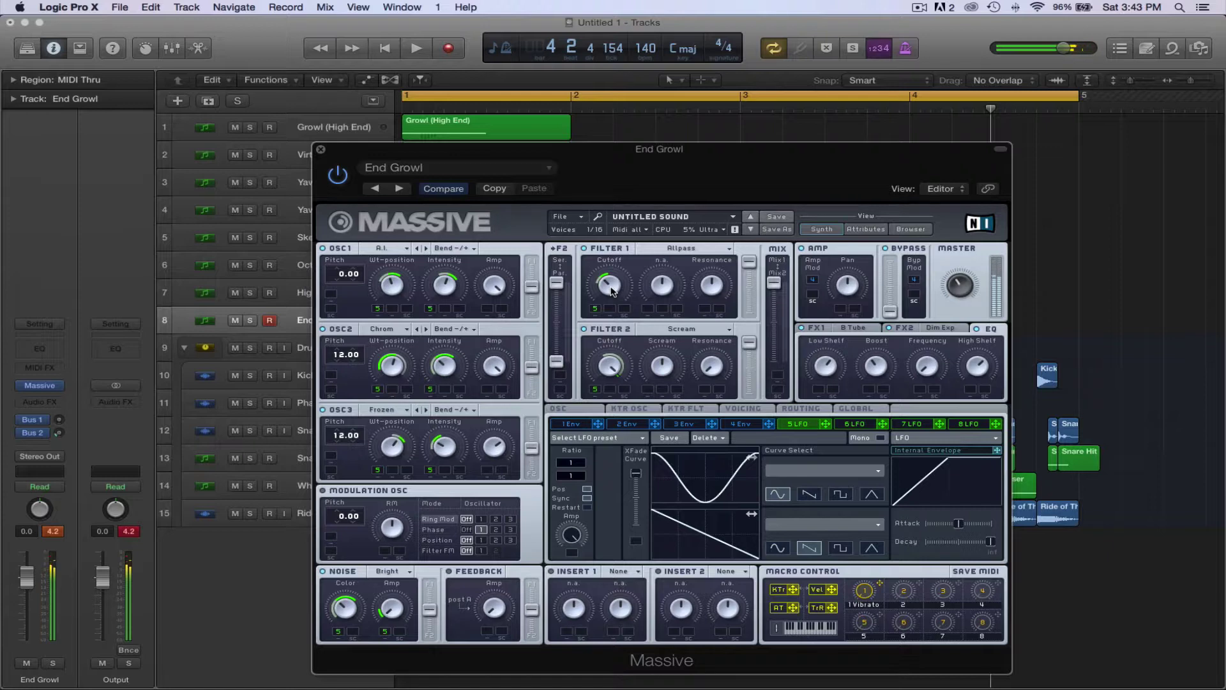
drag(452, 371, 440, 349)
drag(450, 373, 438, 357)
Close the synth window and play through the arrangement
click(320, 148)
key(space)
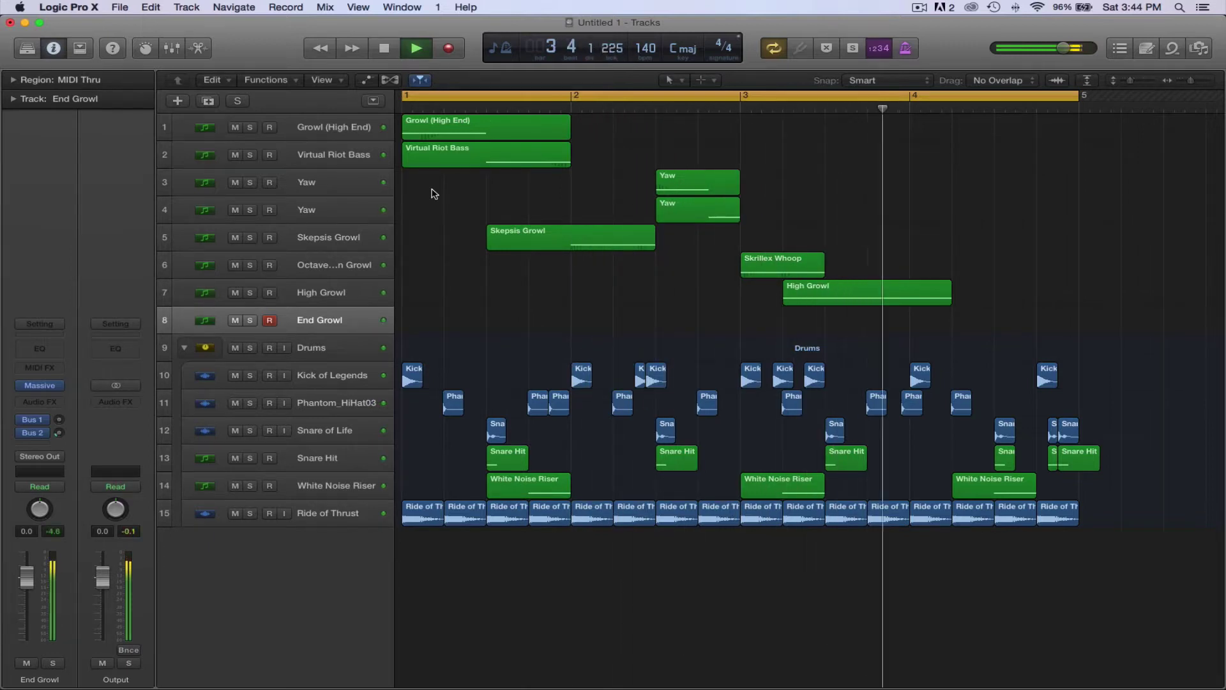
key(space)
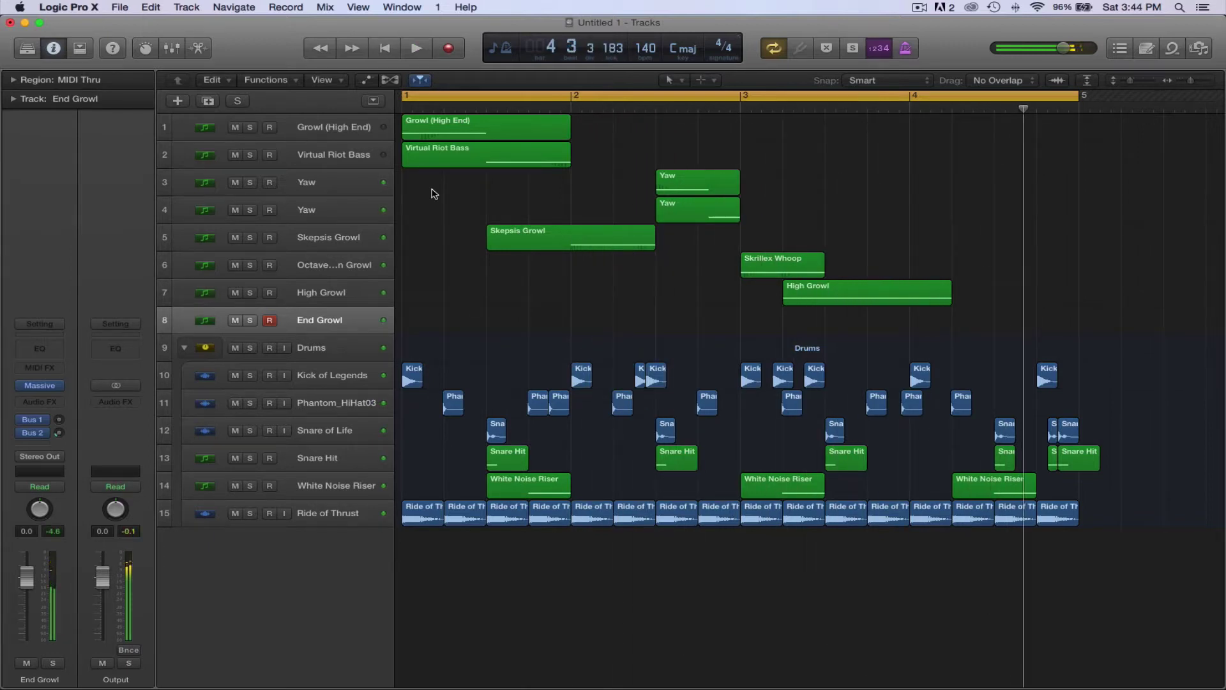
Create an empty one-bar MIDI region on the End Growl track starting at 3.2 and open it in the Piano Roll
right_click(794, 317)
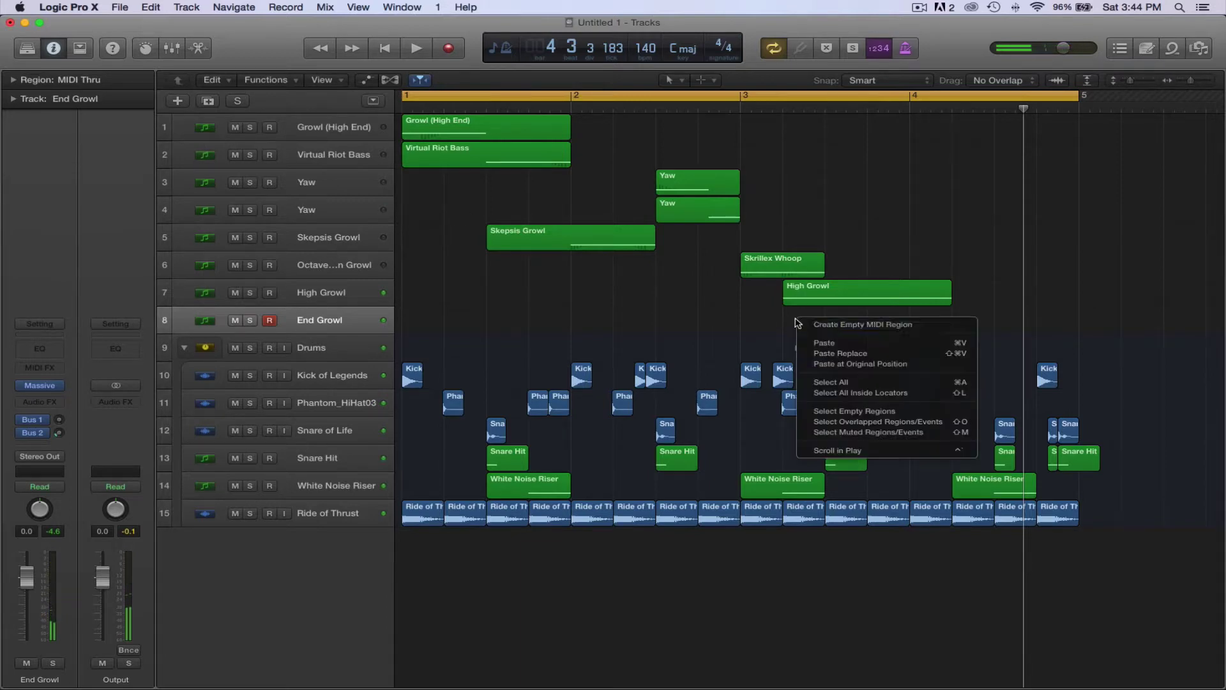
click(806, 324)
drag(768, 325, 811, 324)
key(p)
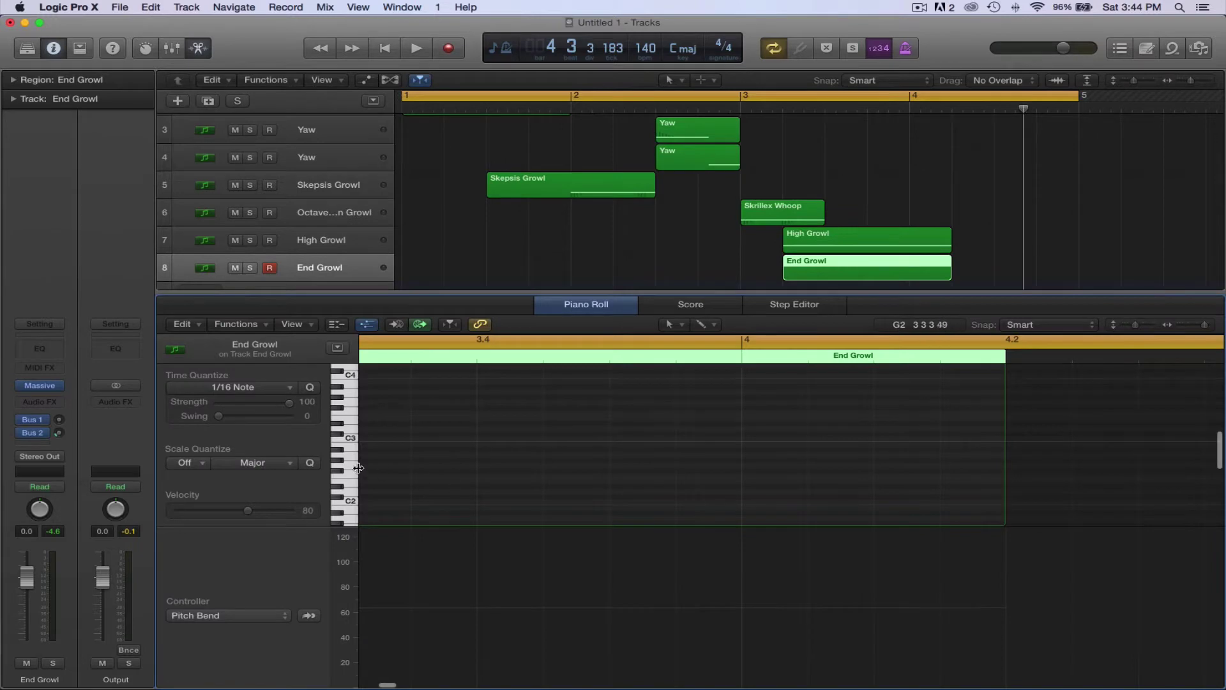
Audition low pitches in the Piano Roll and draw a long G0 note in the End Growl region
scroll(353, 469, down, 3)
click(350, 493)
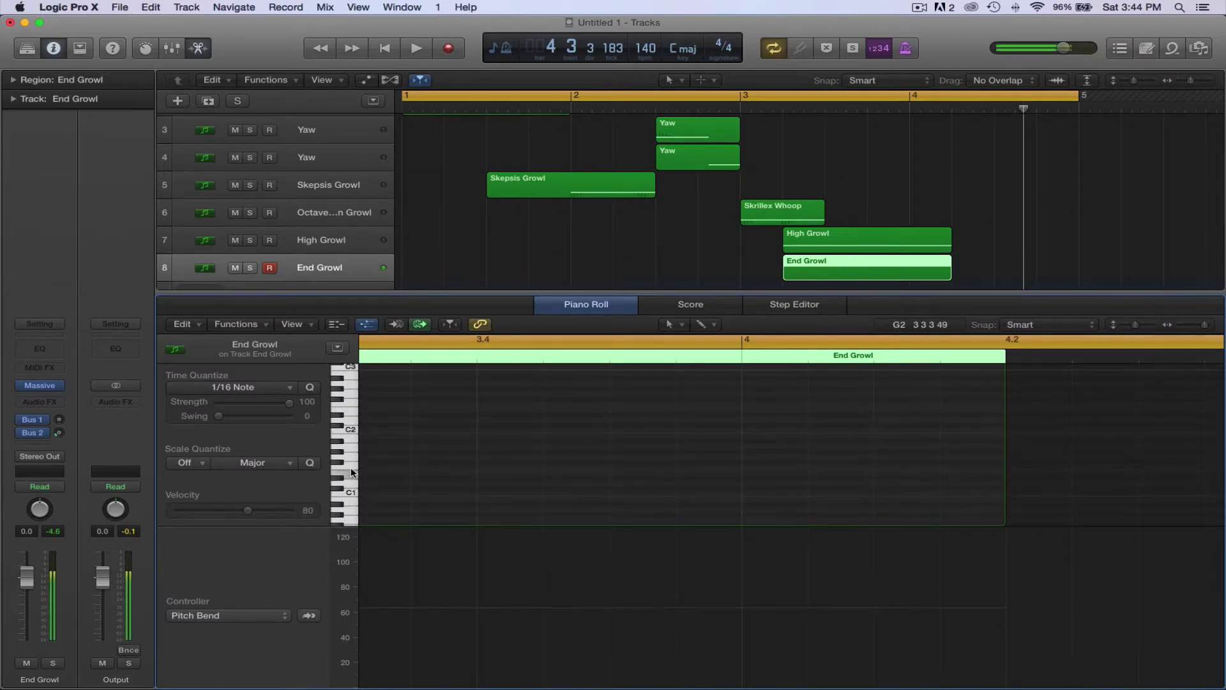
click(353, 460)
click(356, 520)
scroll(411, 503, down, 2)
scroll(409, 501, down, 2)
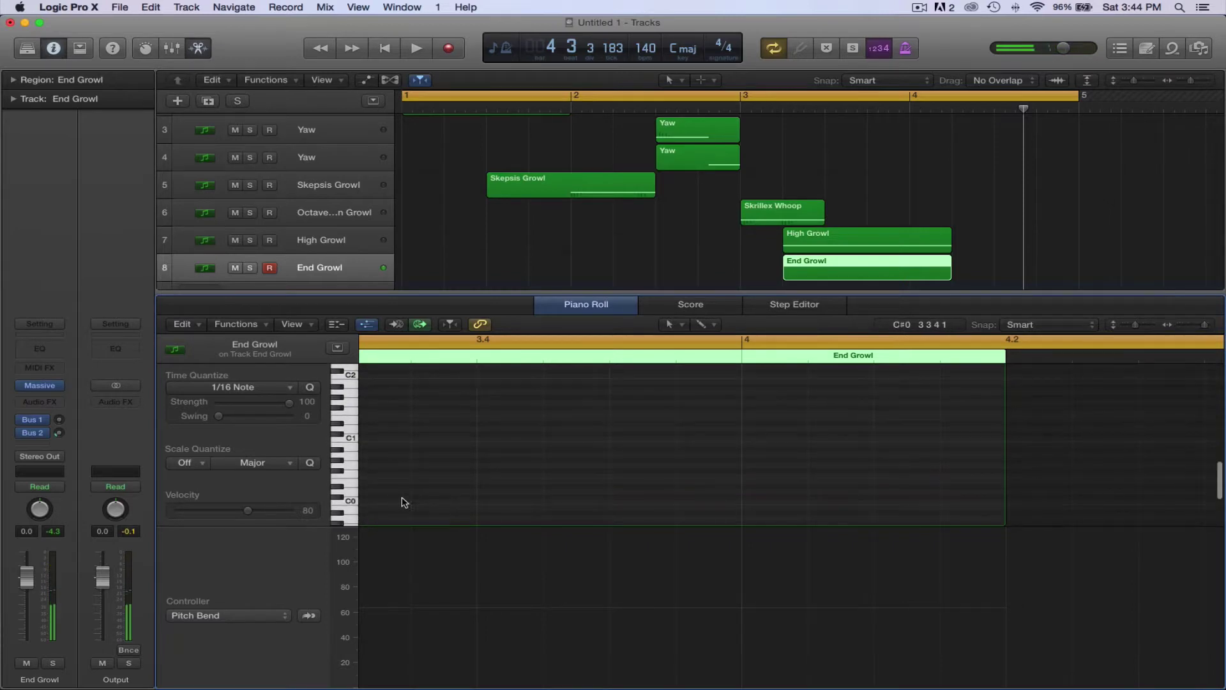
drag(364, 471, 367, 470)
Move the G0 note to start at 3.3 and trim its end to bar 4
scroll(932, 467, right, 10)
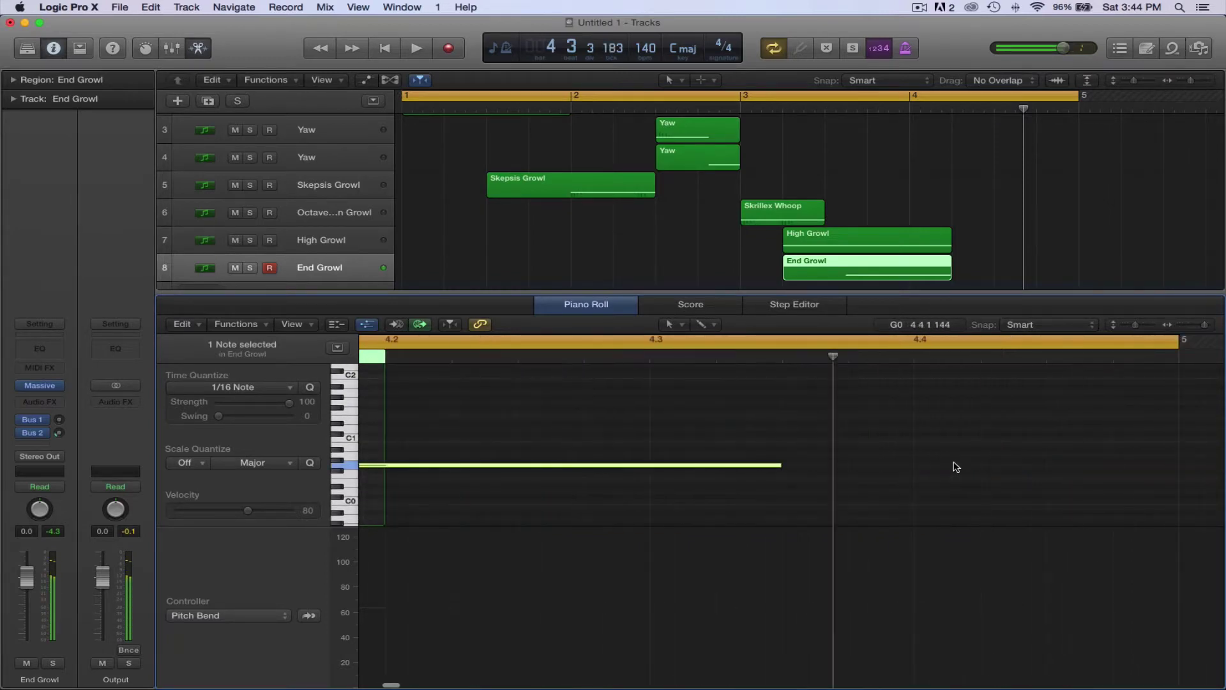
drag(780, 465, 457, 486)
scroll(555, 479, left, 10)
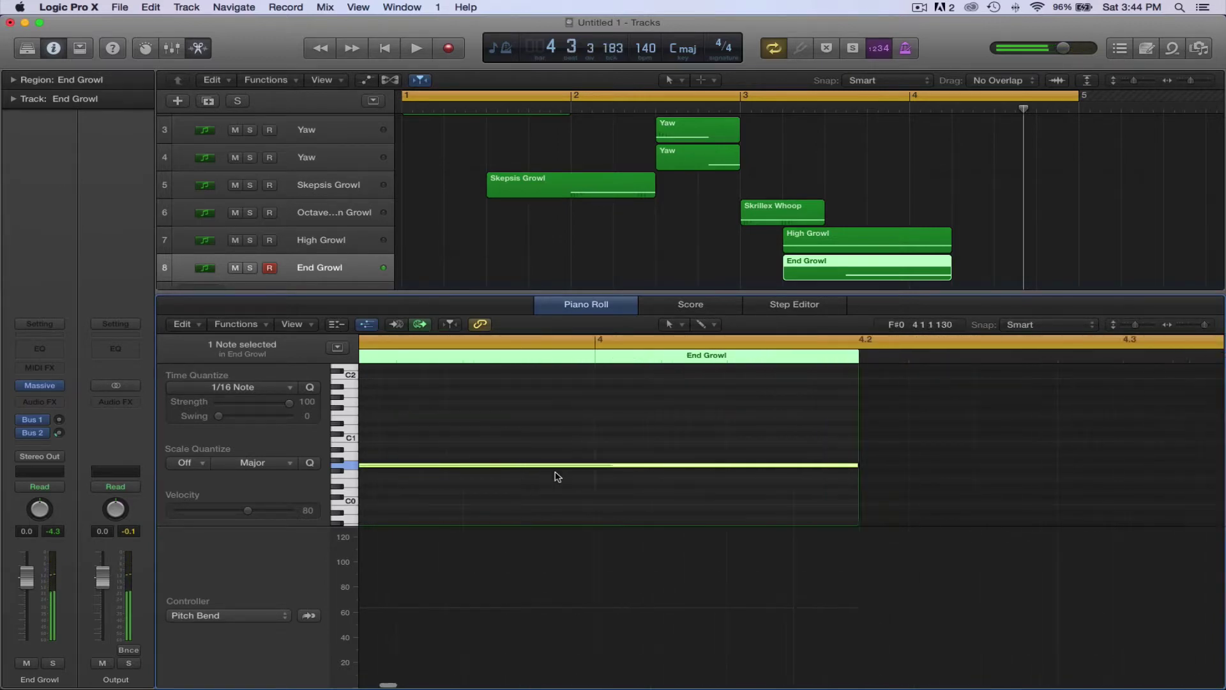
scroll(704, 492, left, 3)
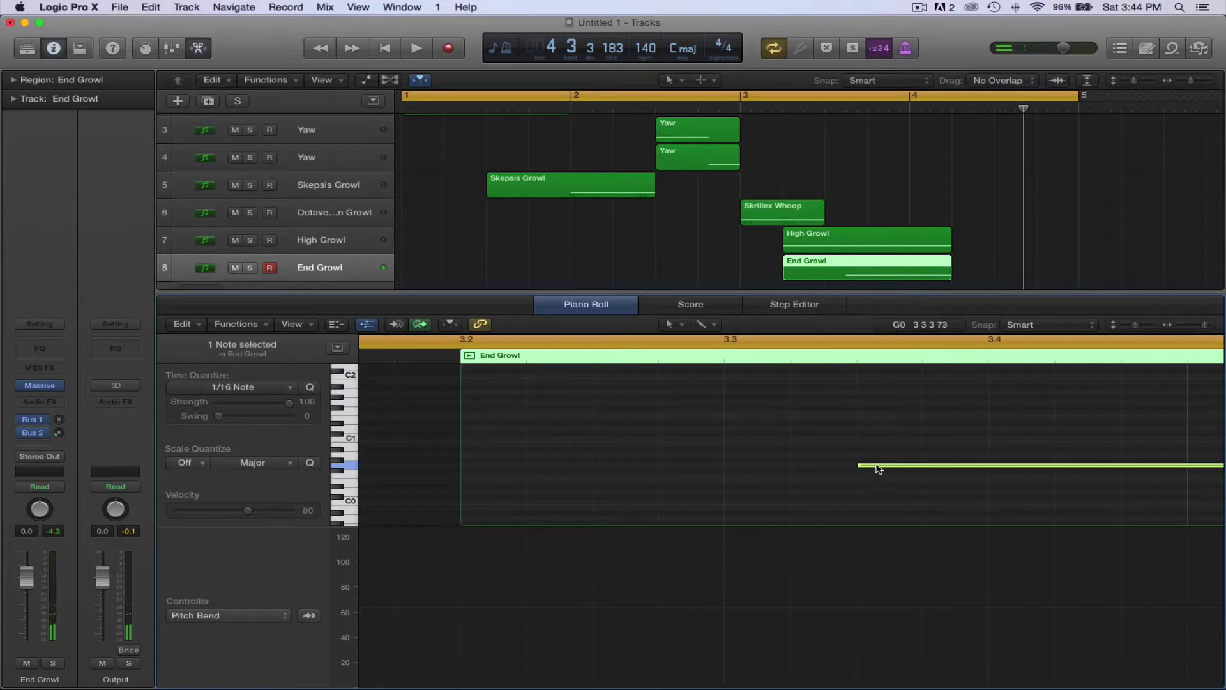
drag(859, 465, 750, 470)
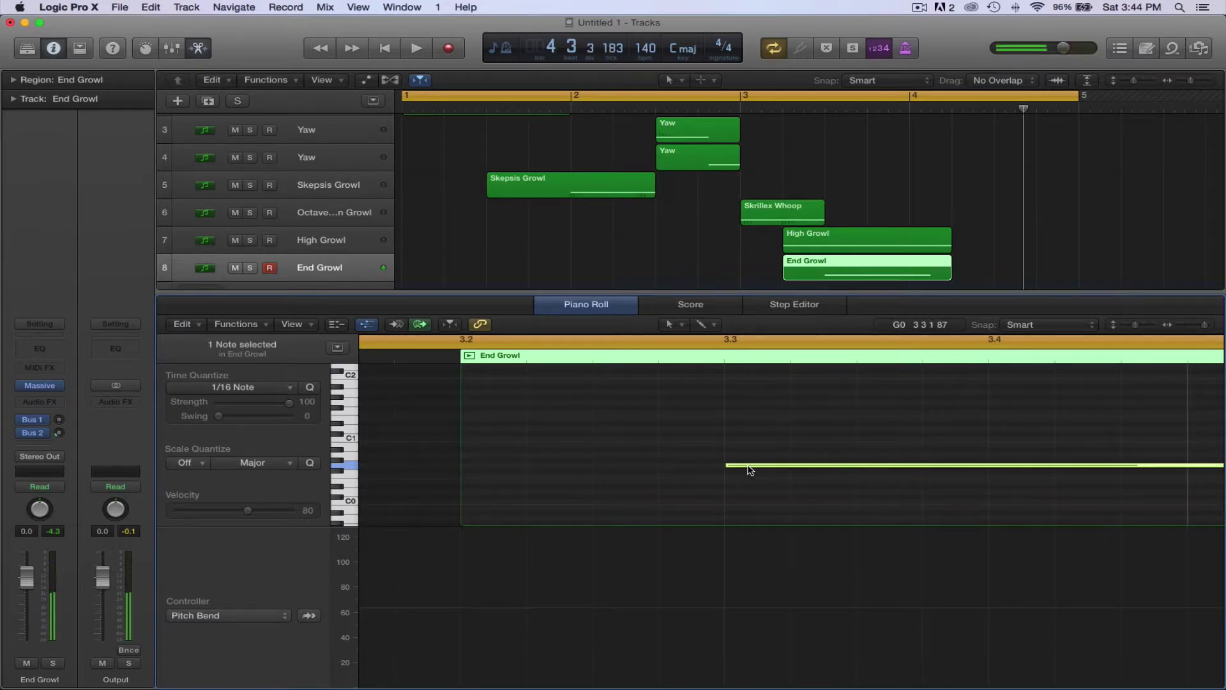
scroll(748, 470, right, 5)
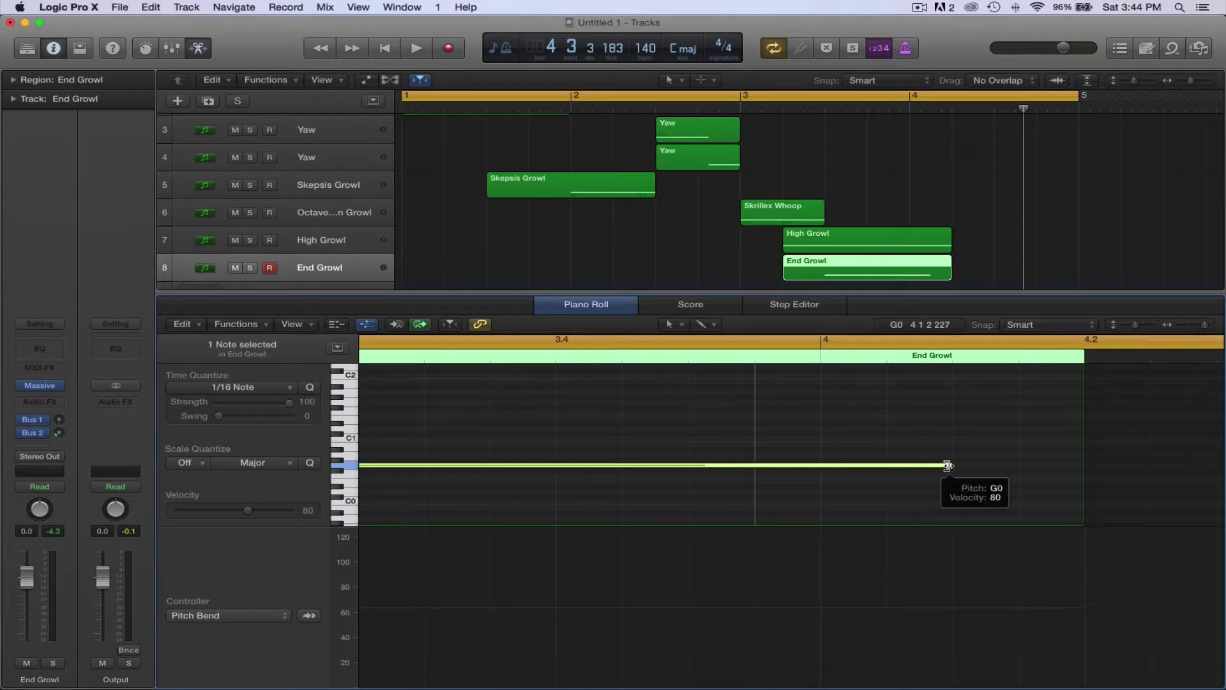
drag(948, 466, 820, 472)
Play the loop to hear the End Growl note in context and hide the Piano Roll
key(space)
click(198, 48)
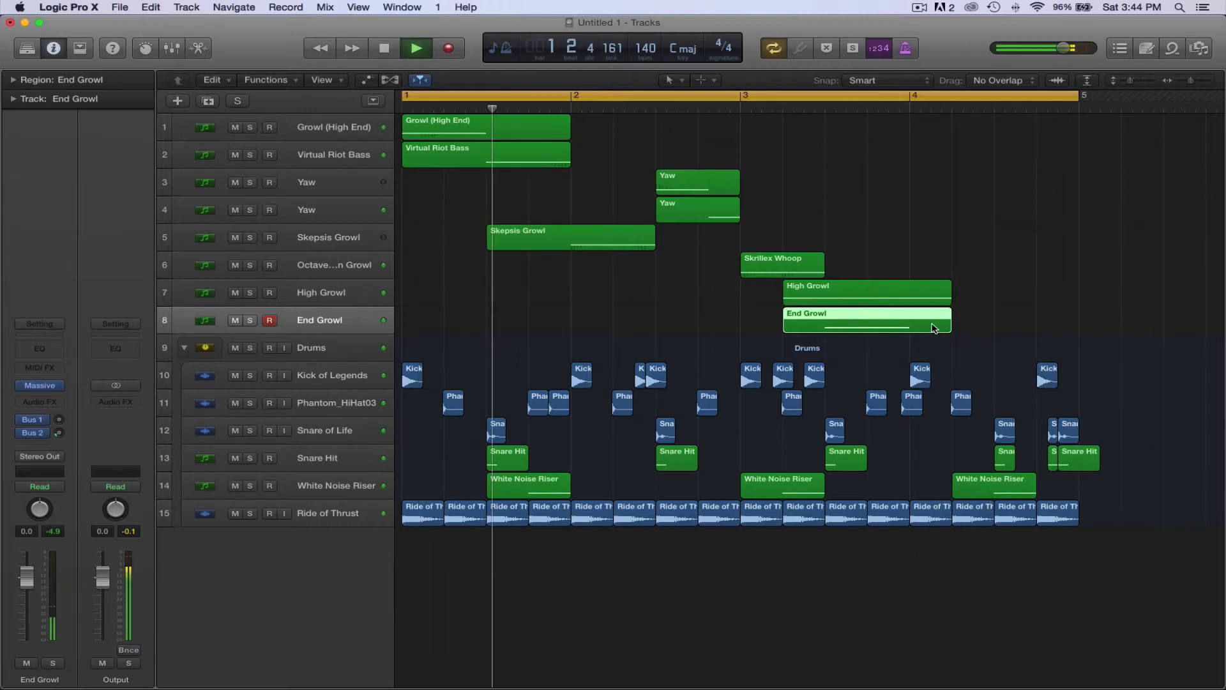
key(e)
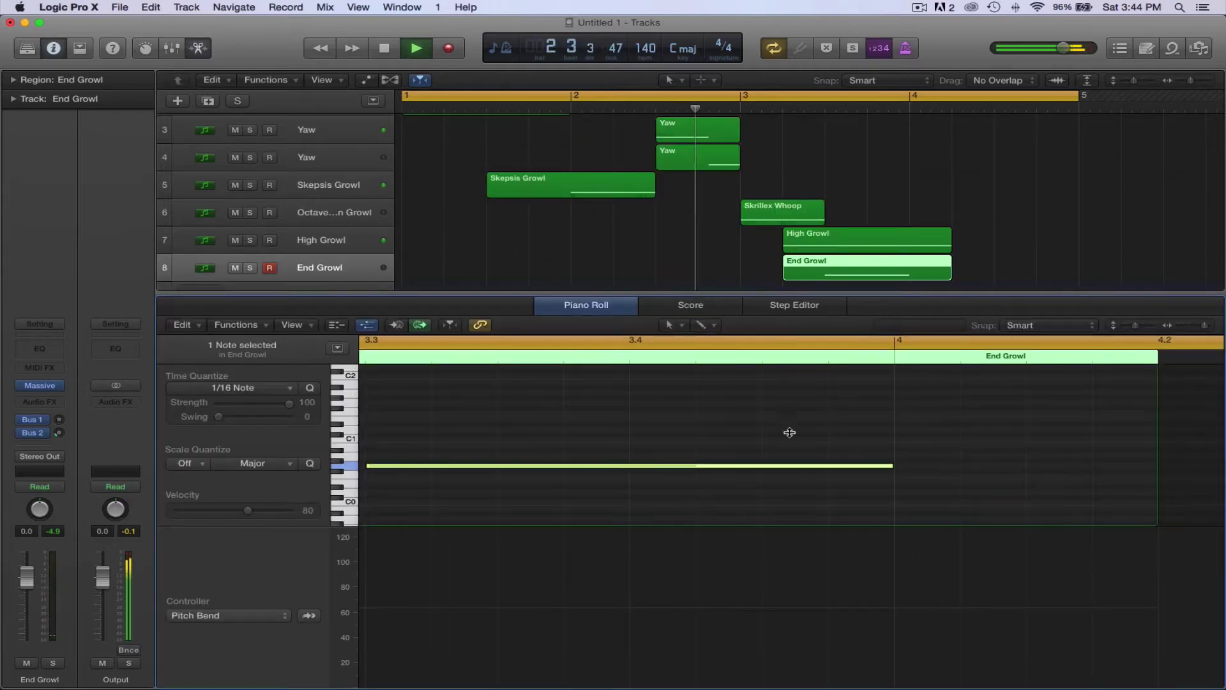
drag(805, 297, 830, 689)
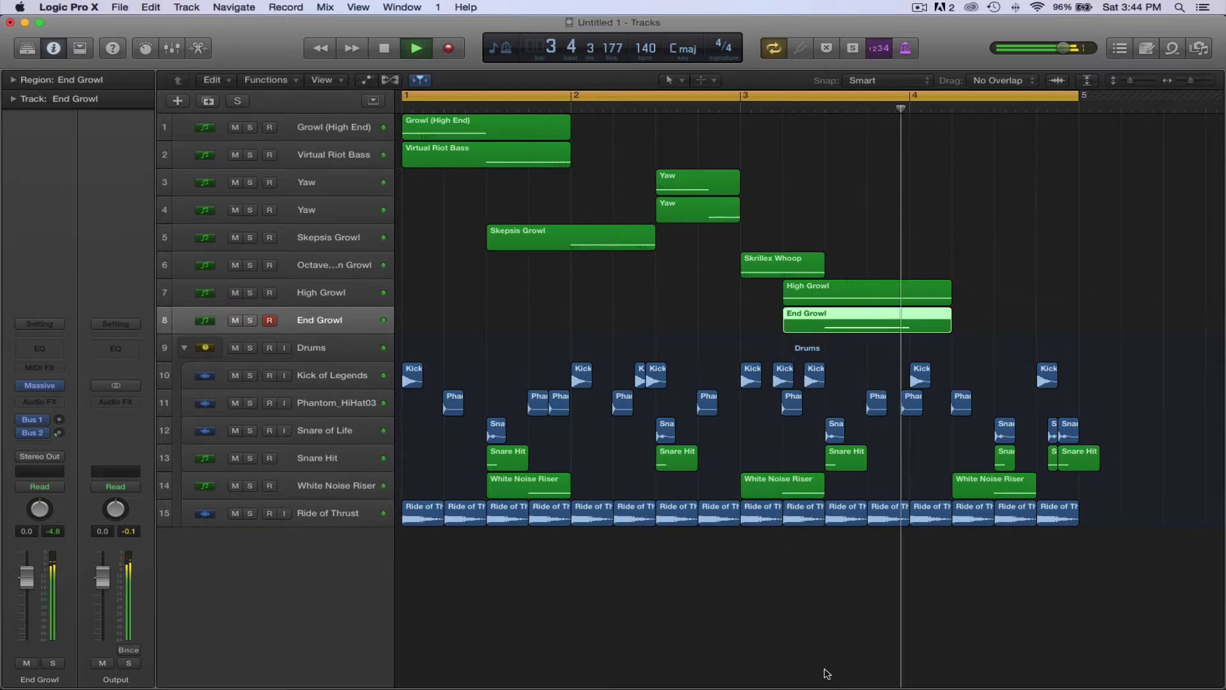
key(space)
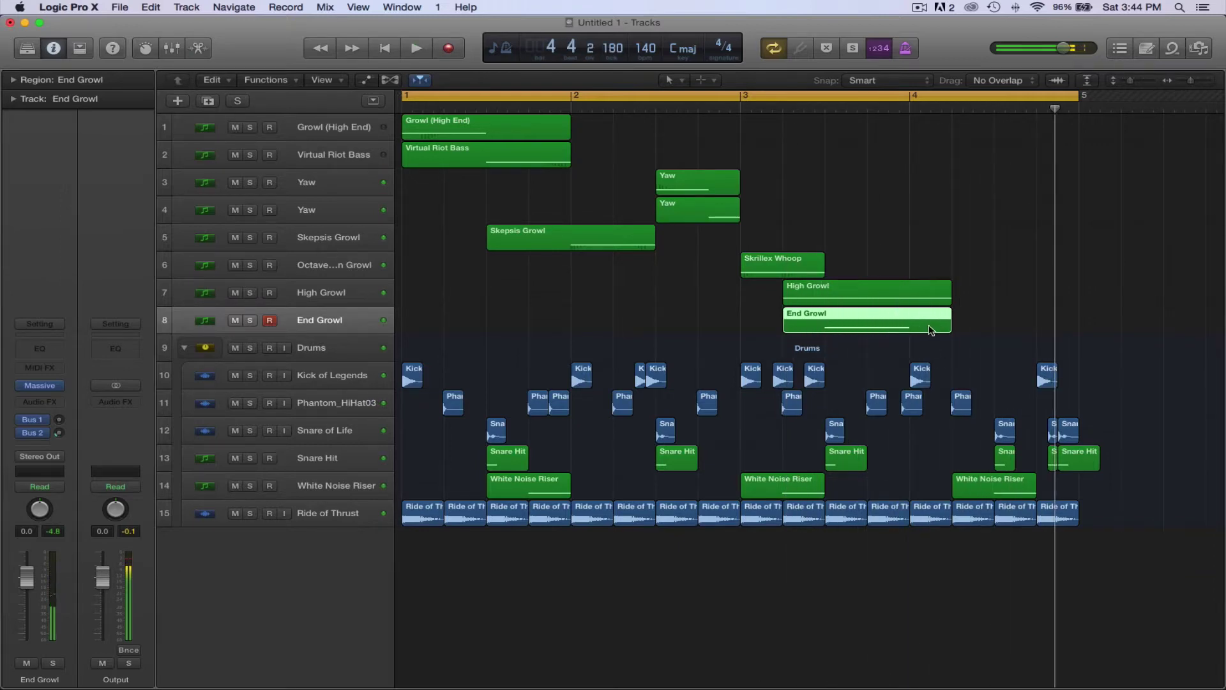
Copy the Yaw region on track 4 to start at 3.4 and play the loop with it
click(719, 222)
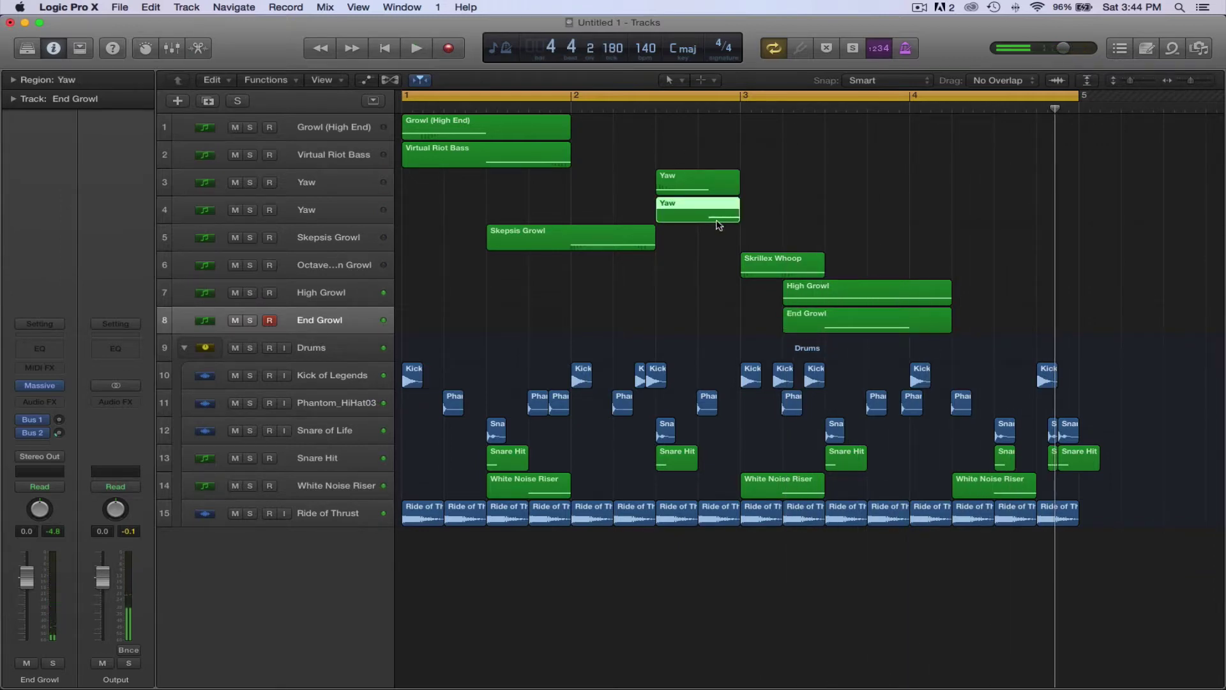
double_click(658, 112)
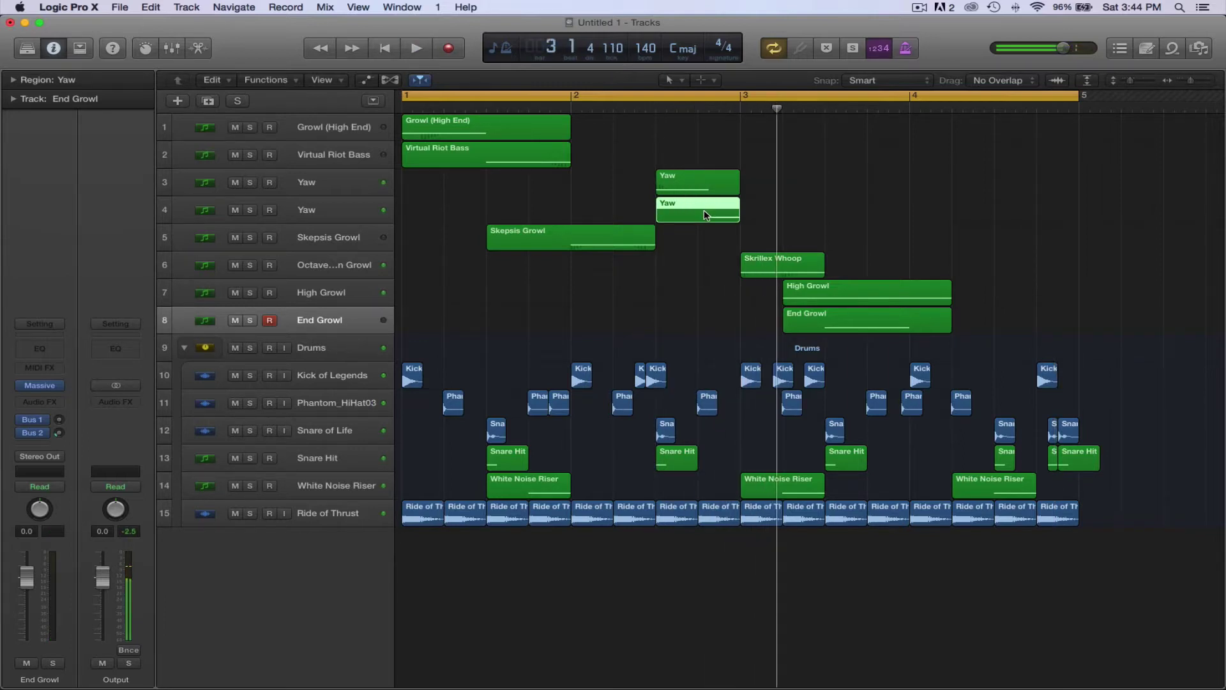
drag(704, 211, 920, 218)
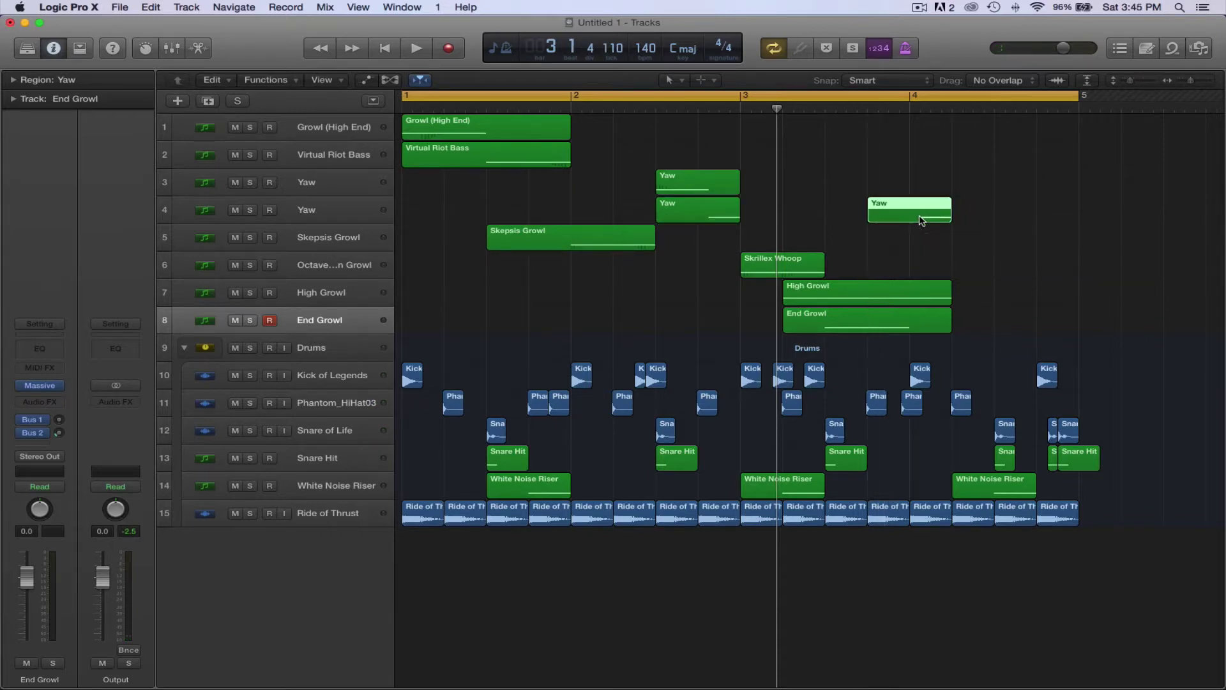
key(space)
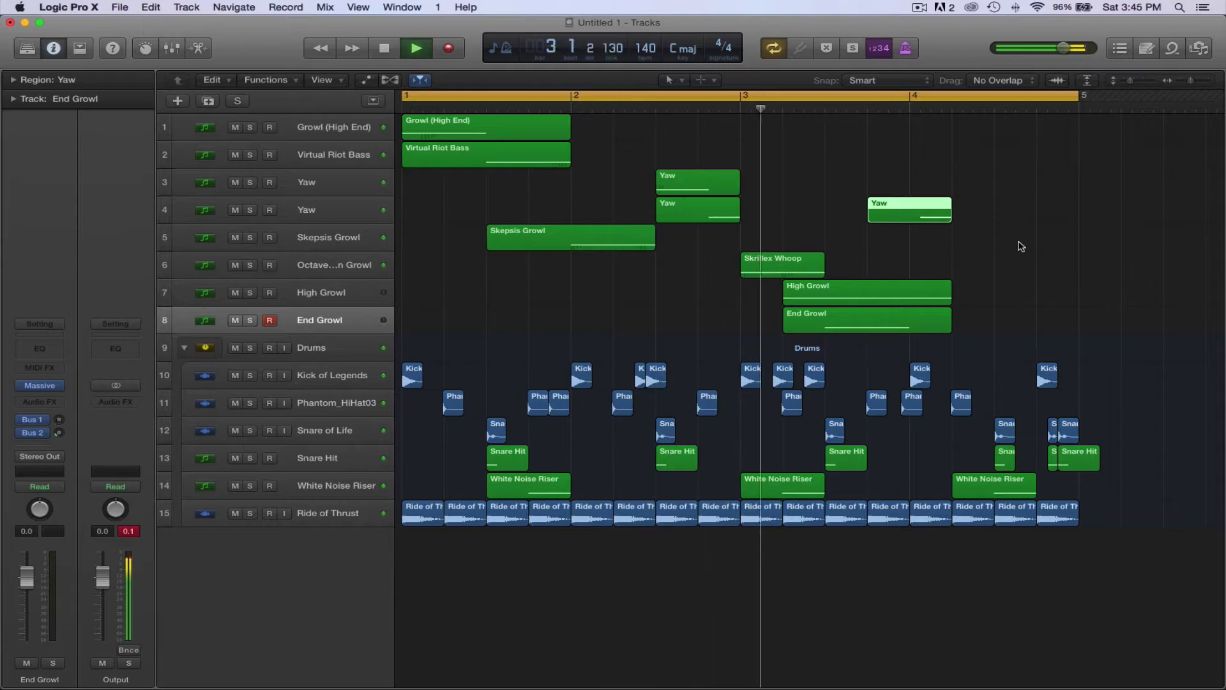
click(350, 265)
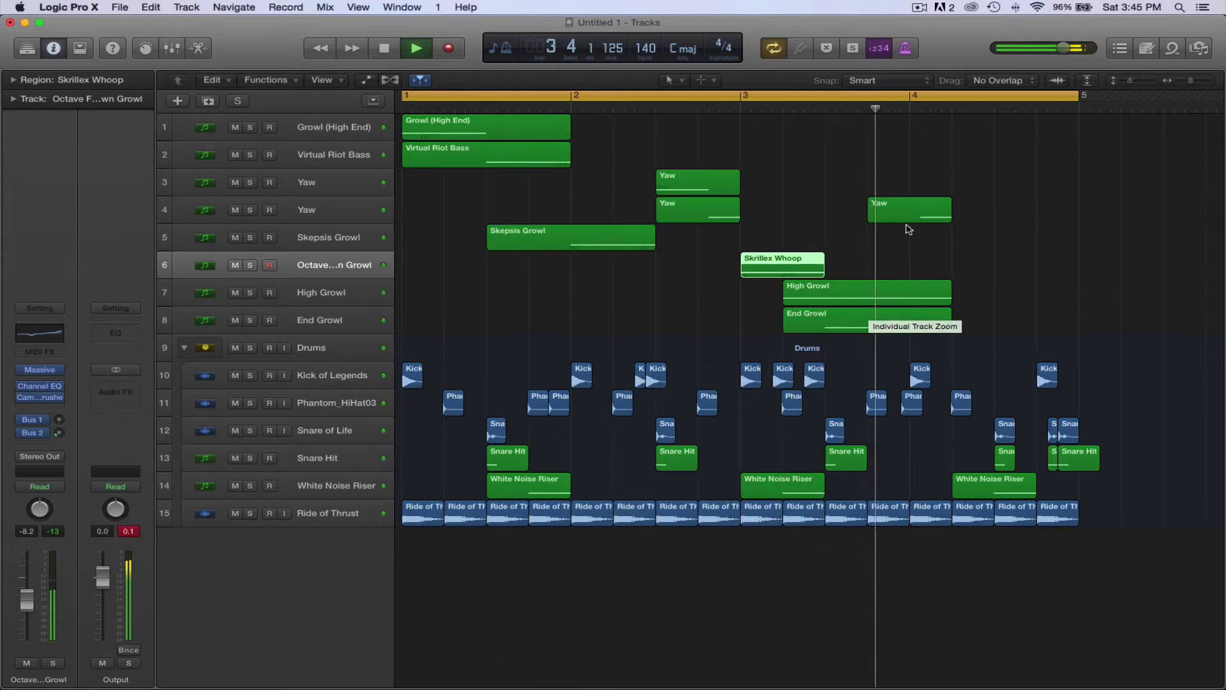
key(space)
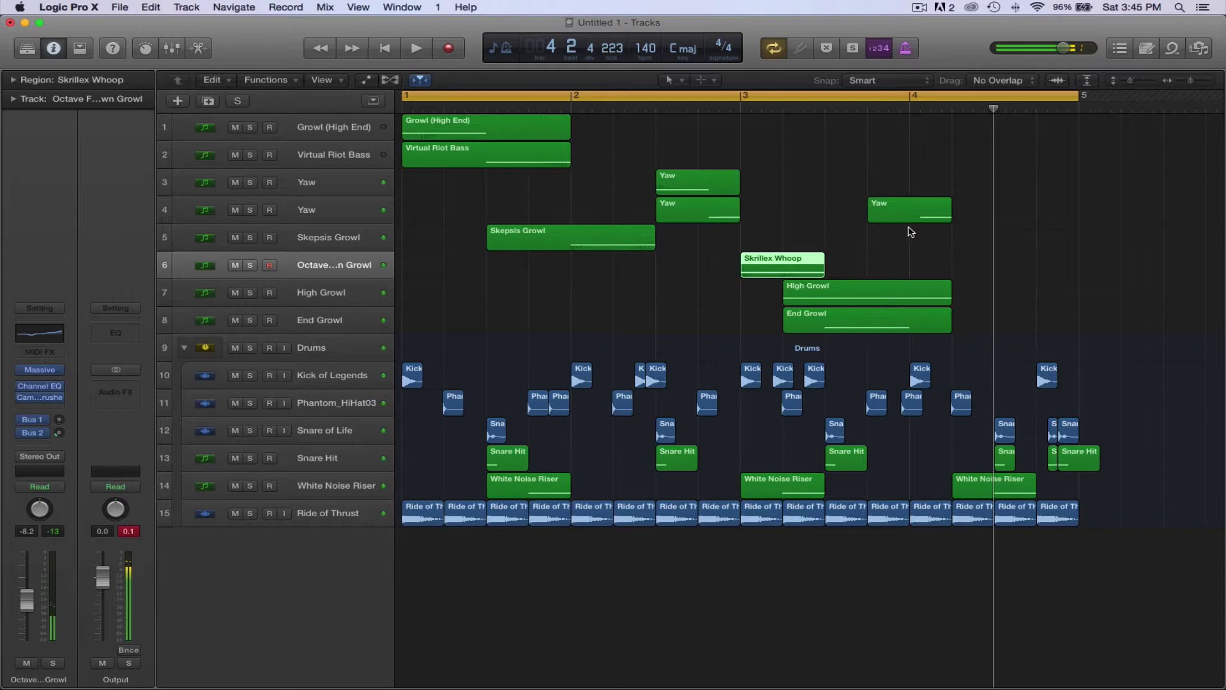
Shorten the High Growl and End Growl regions by one beat to end at bar 4 while auditioning the loop
click(948, 295)
drag(940, 300, 910, 301)
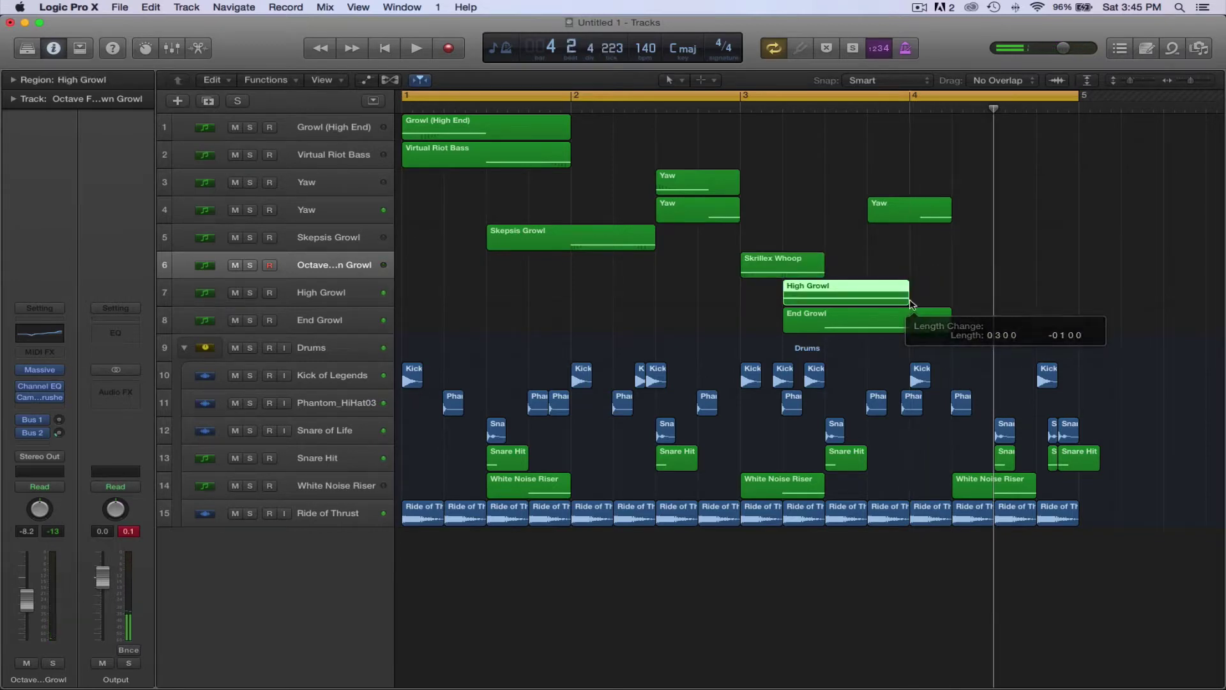
click(988, 306)
key(space)
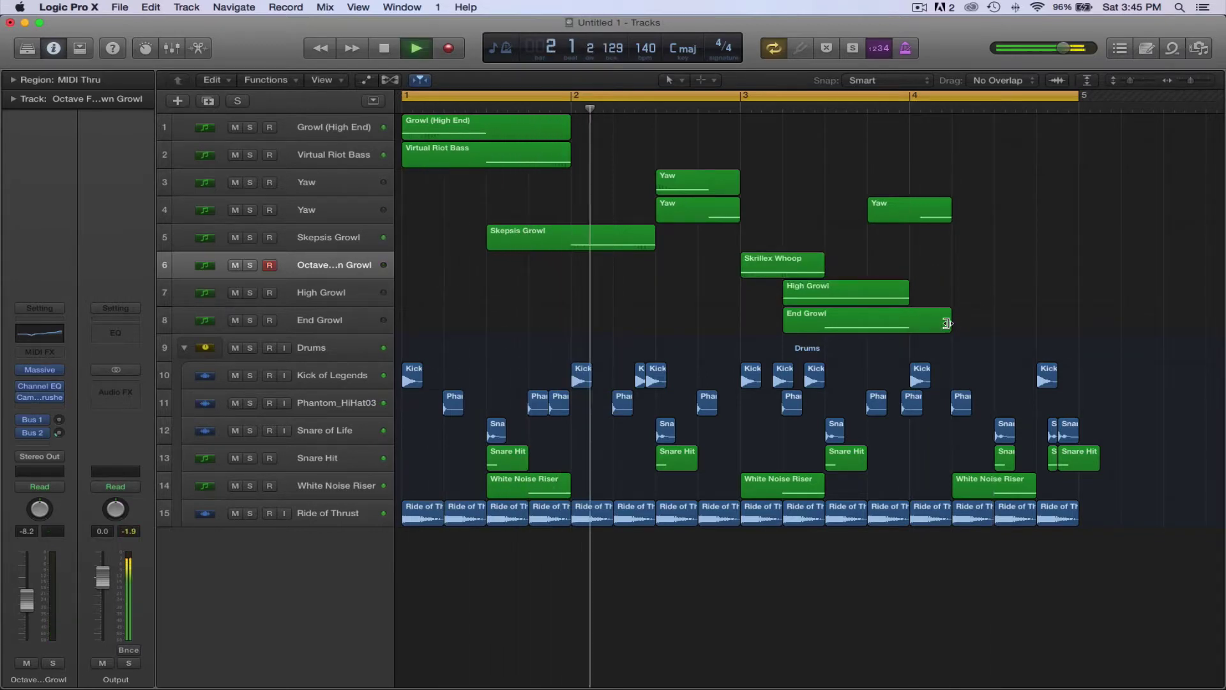
drag(950, 328, 909, 332)
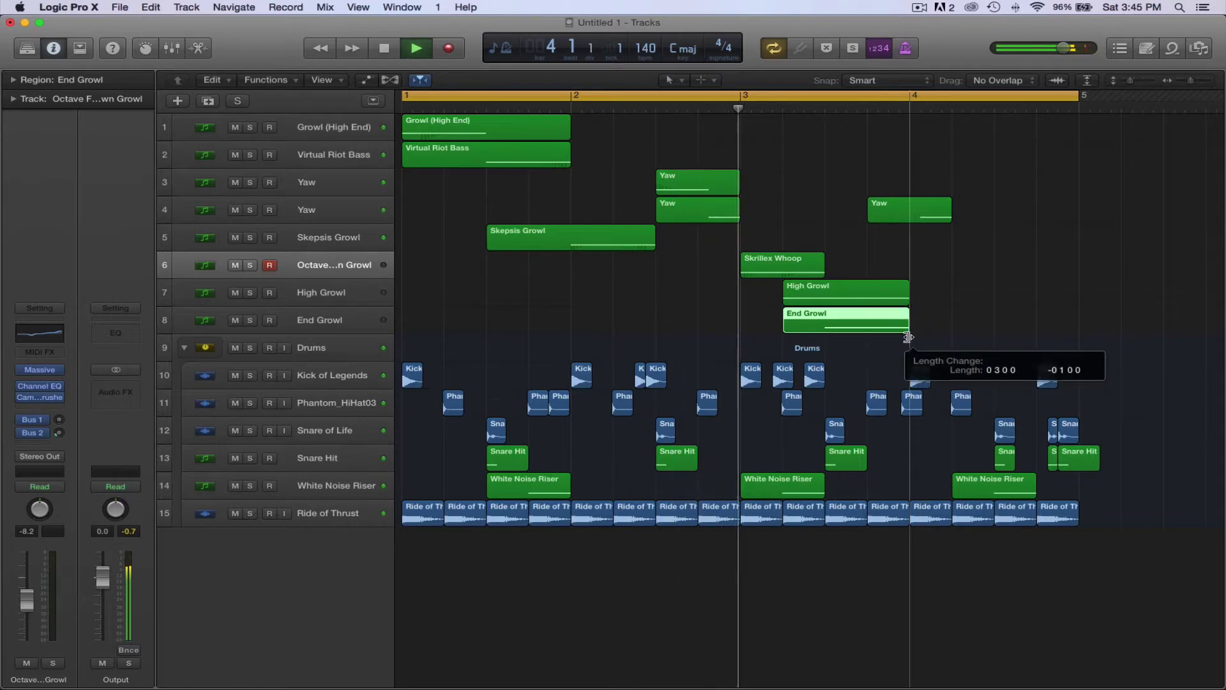
click(944, 319)
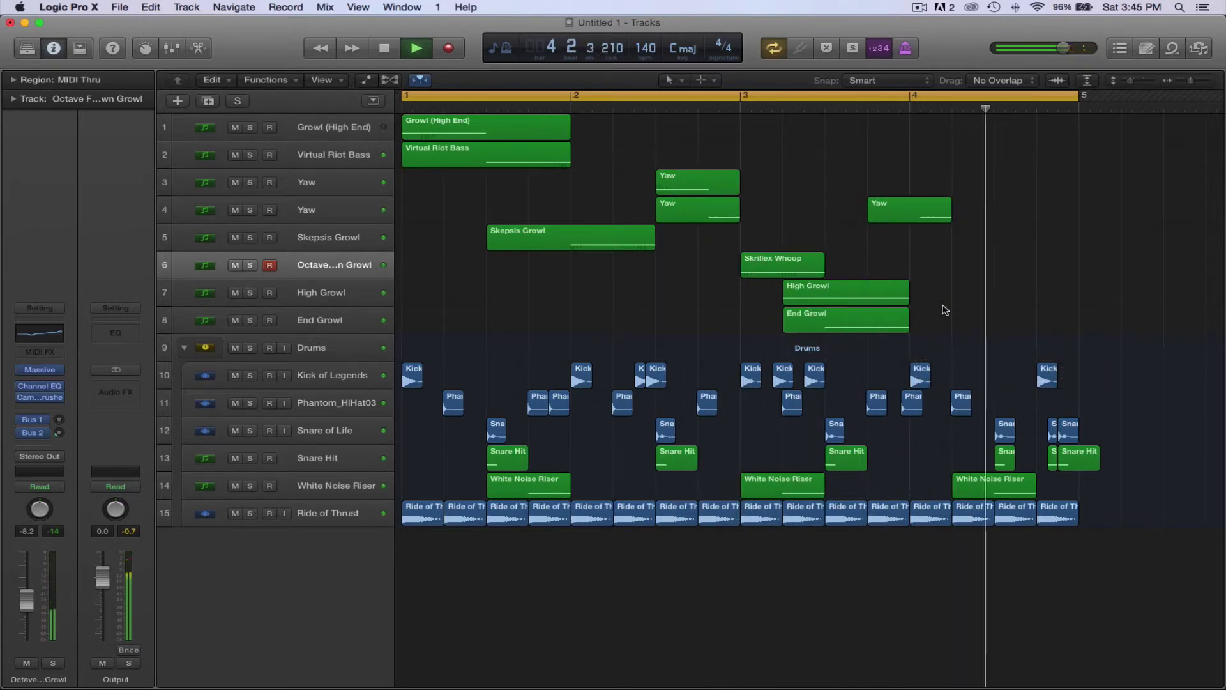
key(space)
Move the Yaw region on track 4 one sixteenth earlier to start at 3.3.4 and play the loop with it
drag(932, 213, 930, 206)
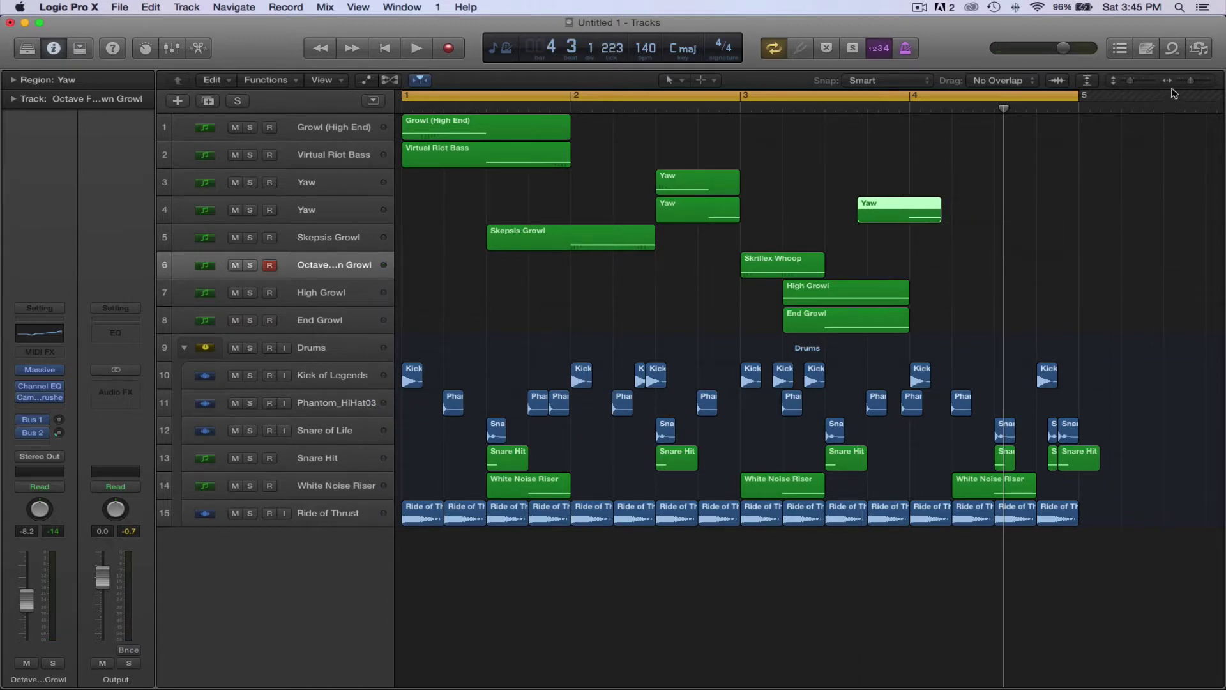
drag(1190, 83, 1197, 82)
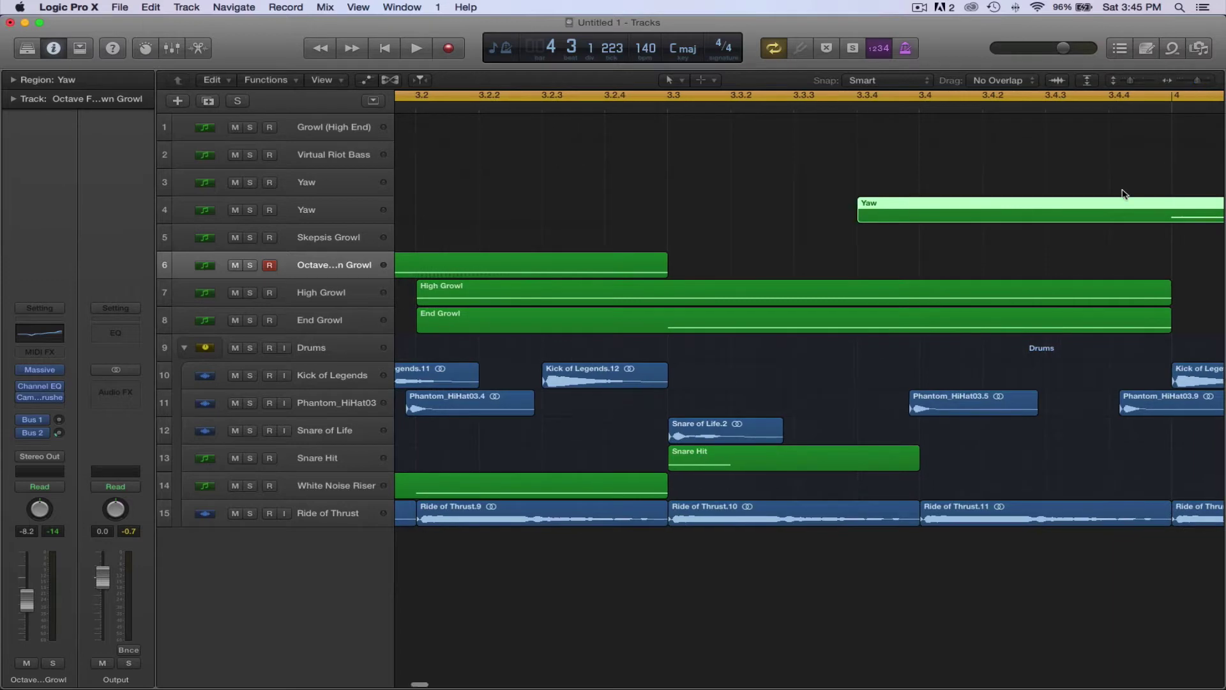
drag(784, 210, 776, 210)
key(space)
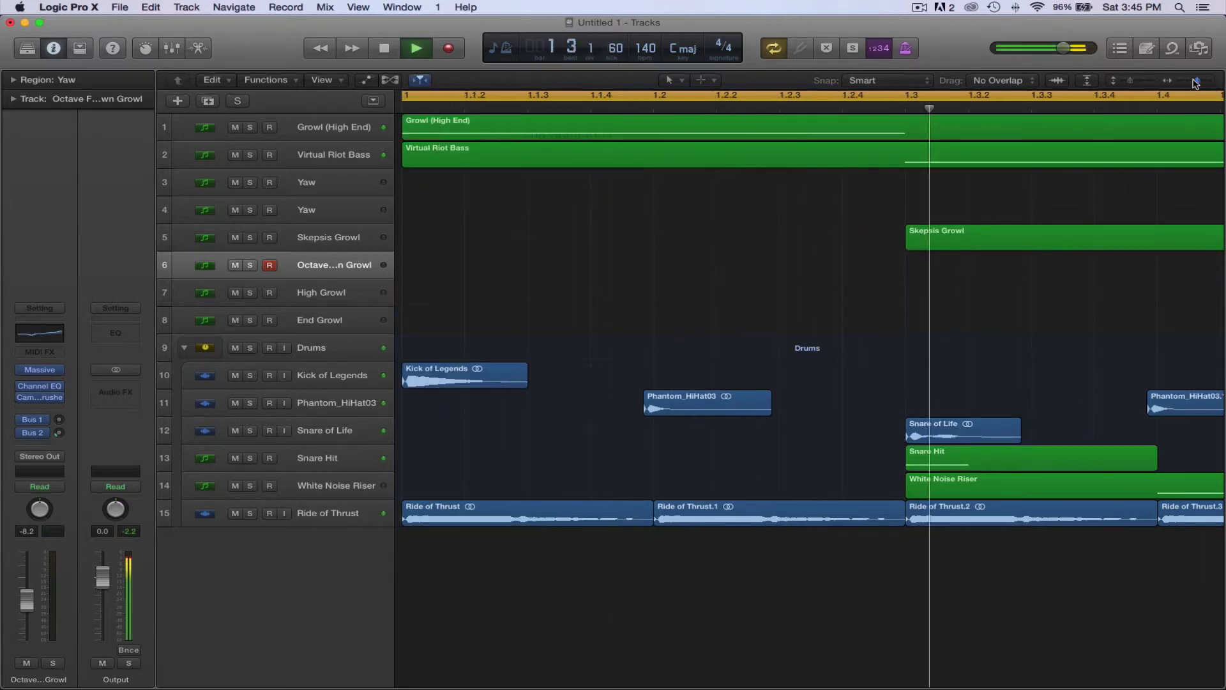
drag(1198, 80, 1191, 81)
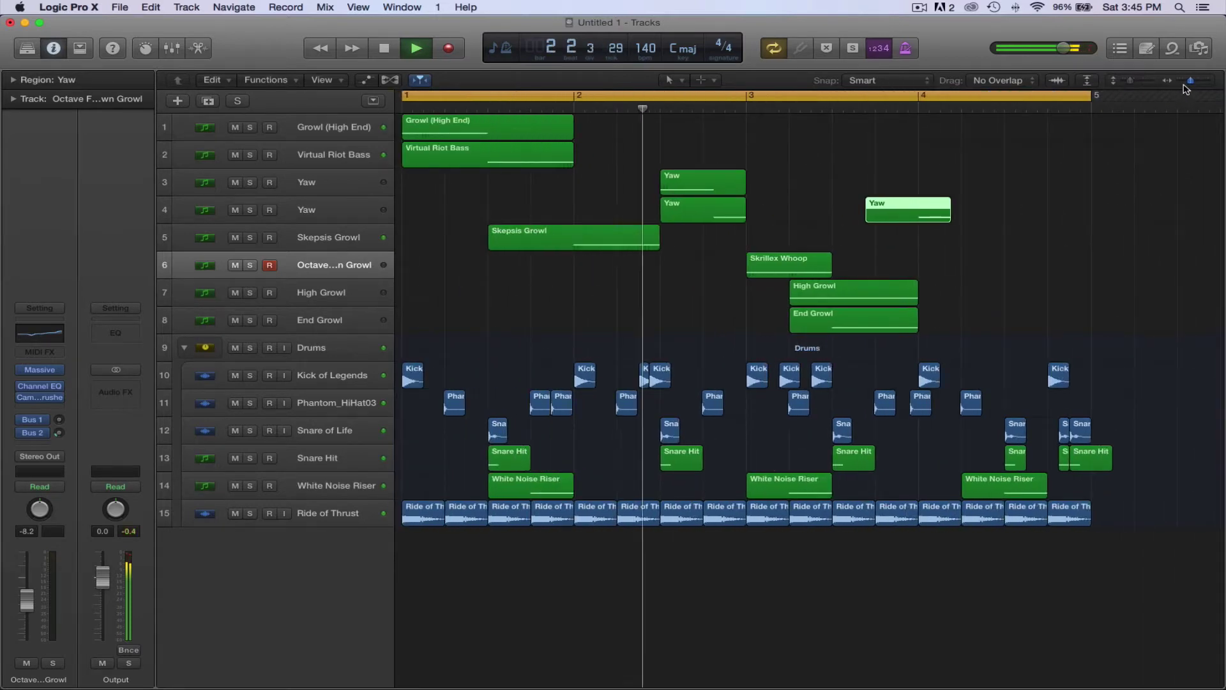
click(1025, 249)
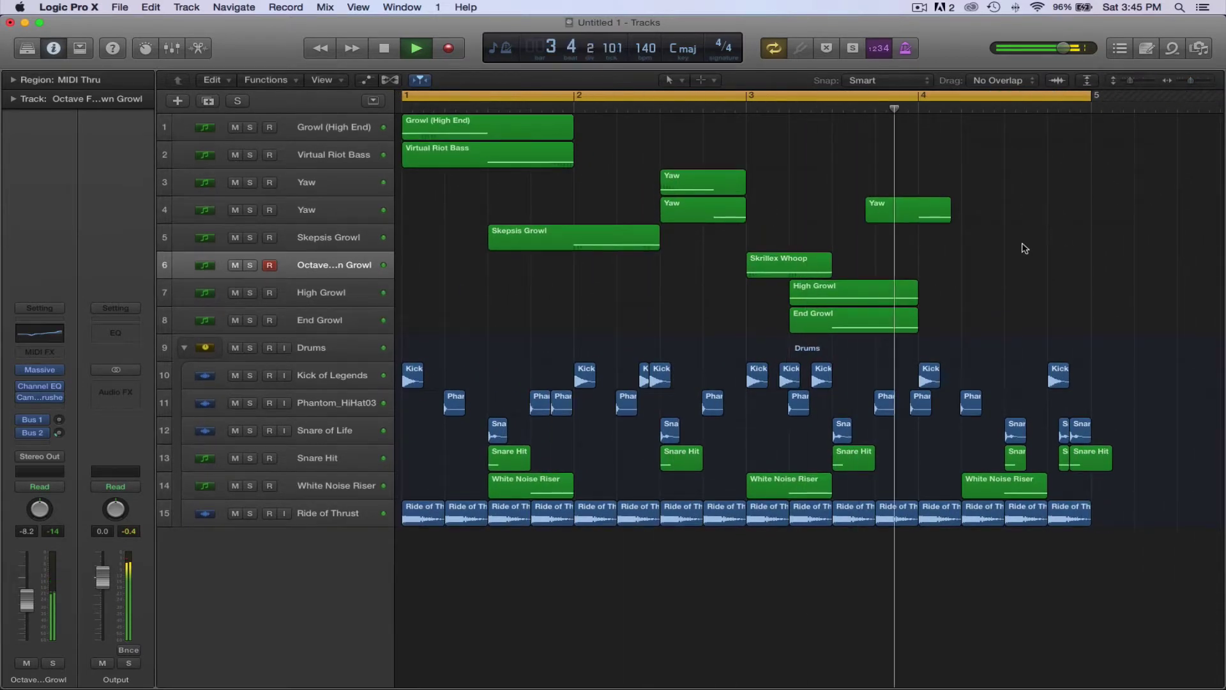
key(space)
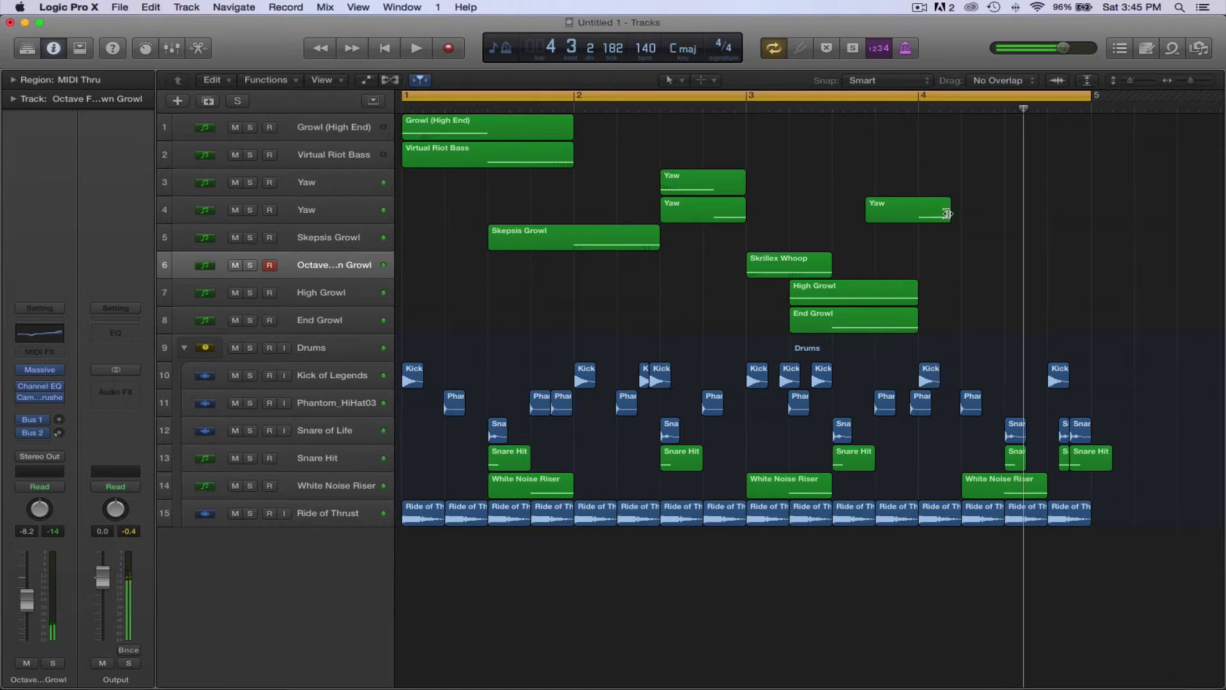
Extend the later Yaw region on track 4 and its note to end at 4.2, and audition the loop
drag(947, 213, 961, 214)
double_click(945, 211)
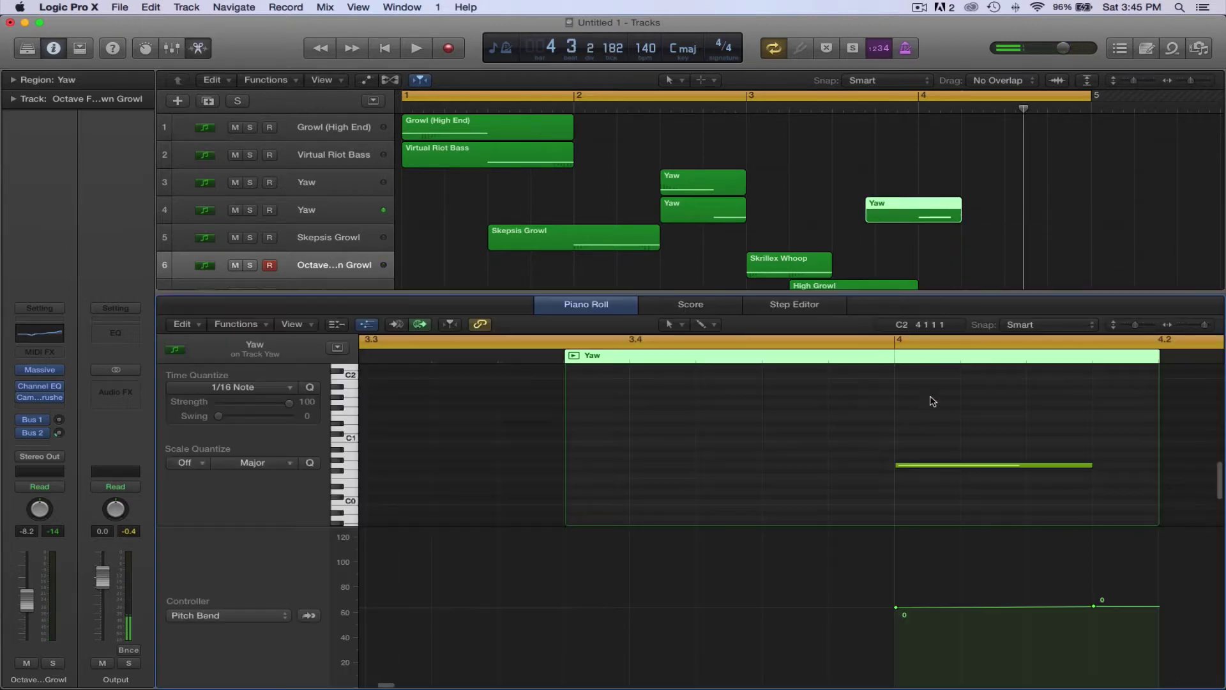
scroll(932, 401, right, 4)
drag(881, 465, 947, 465)
click(203, 50)
key(space)
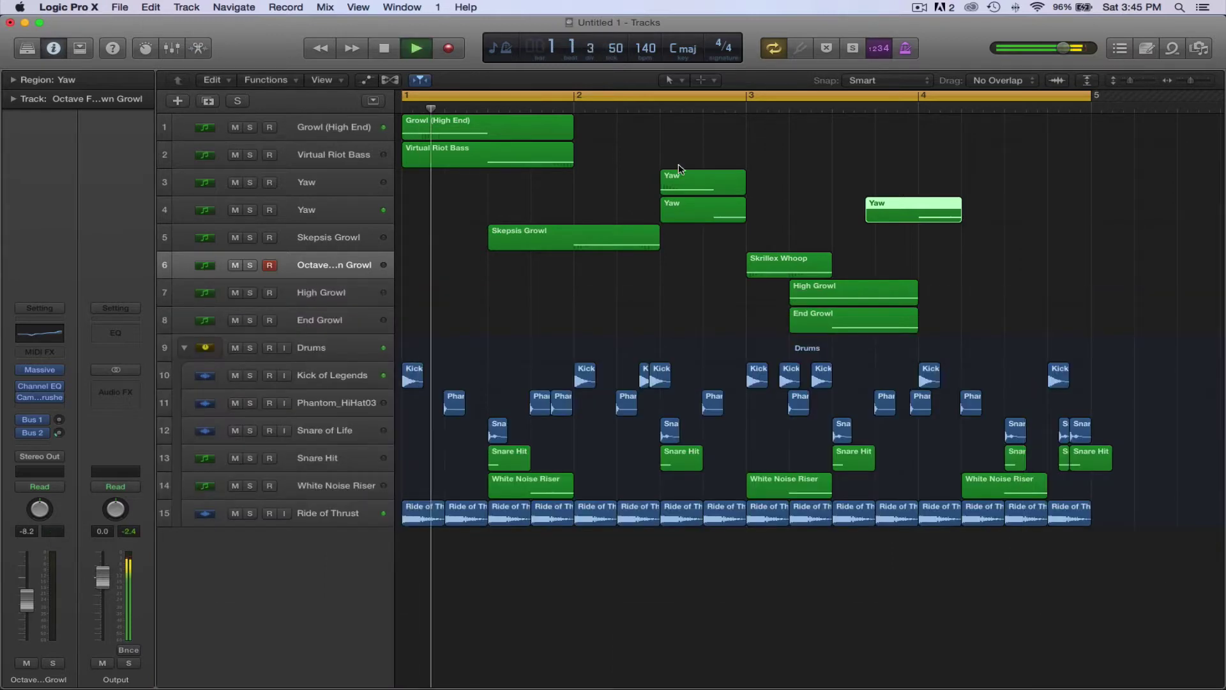
scroll(772, 169, right, 5)
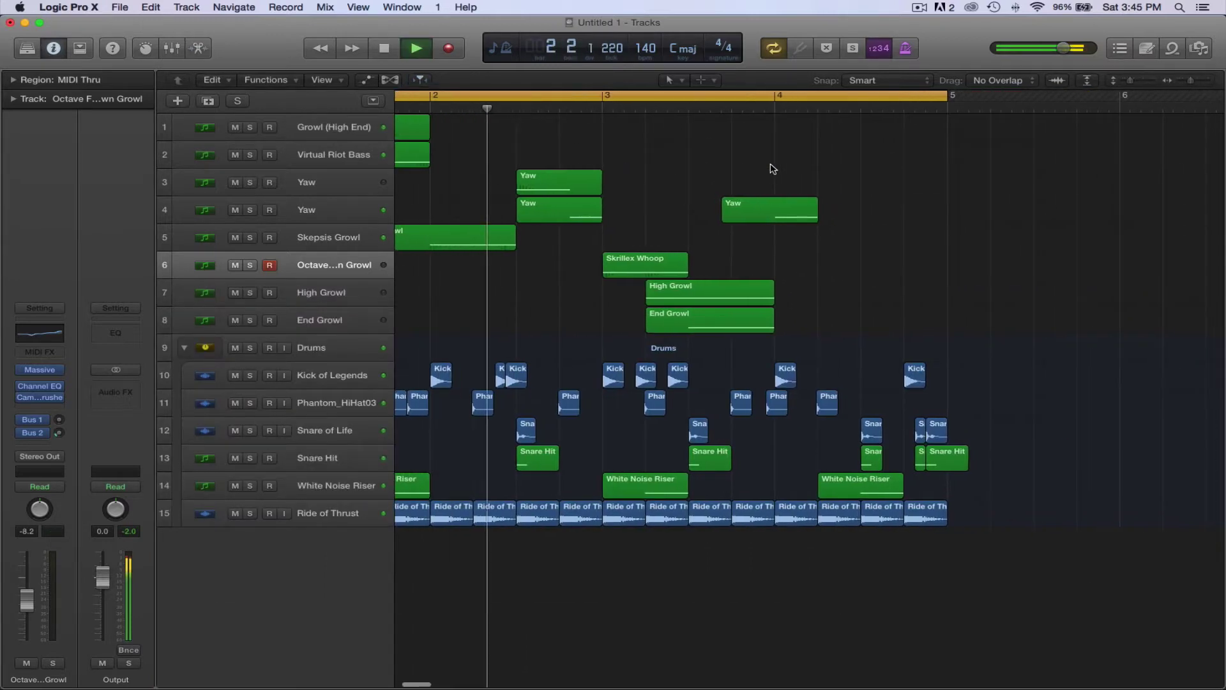
scroll(772, 169, left, 2)
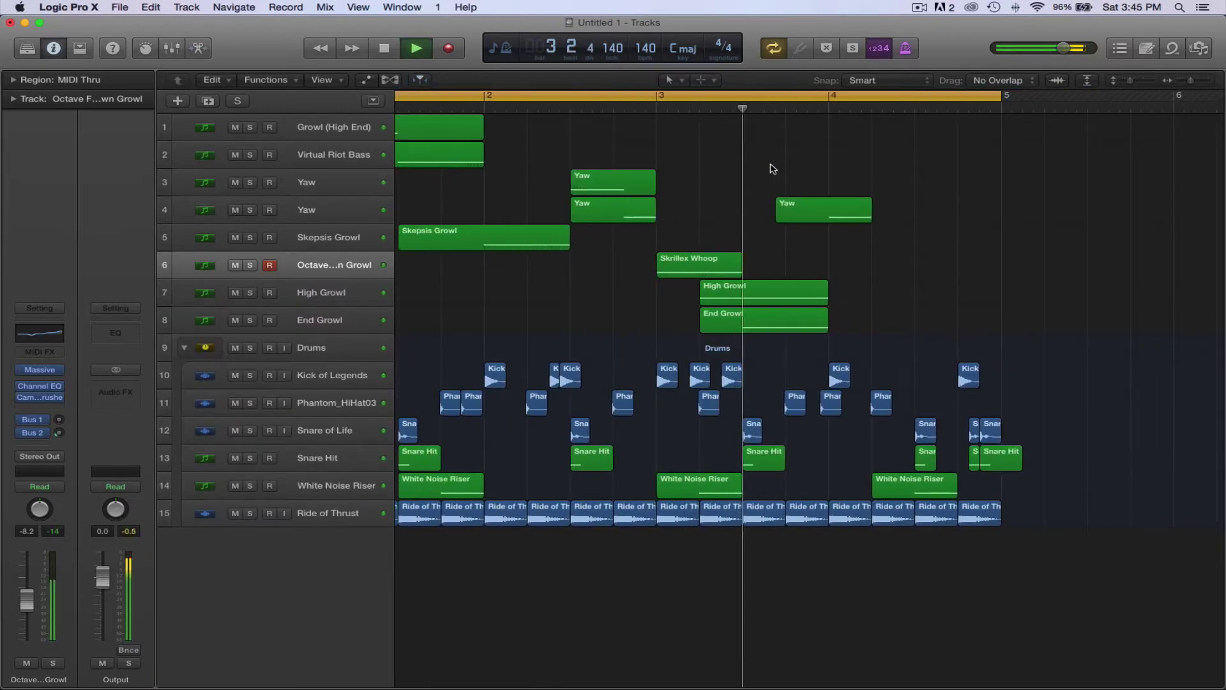
scroll(703, 175, right, 1)
key(space)
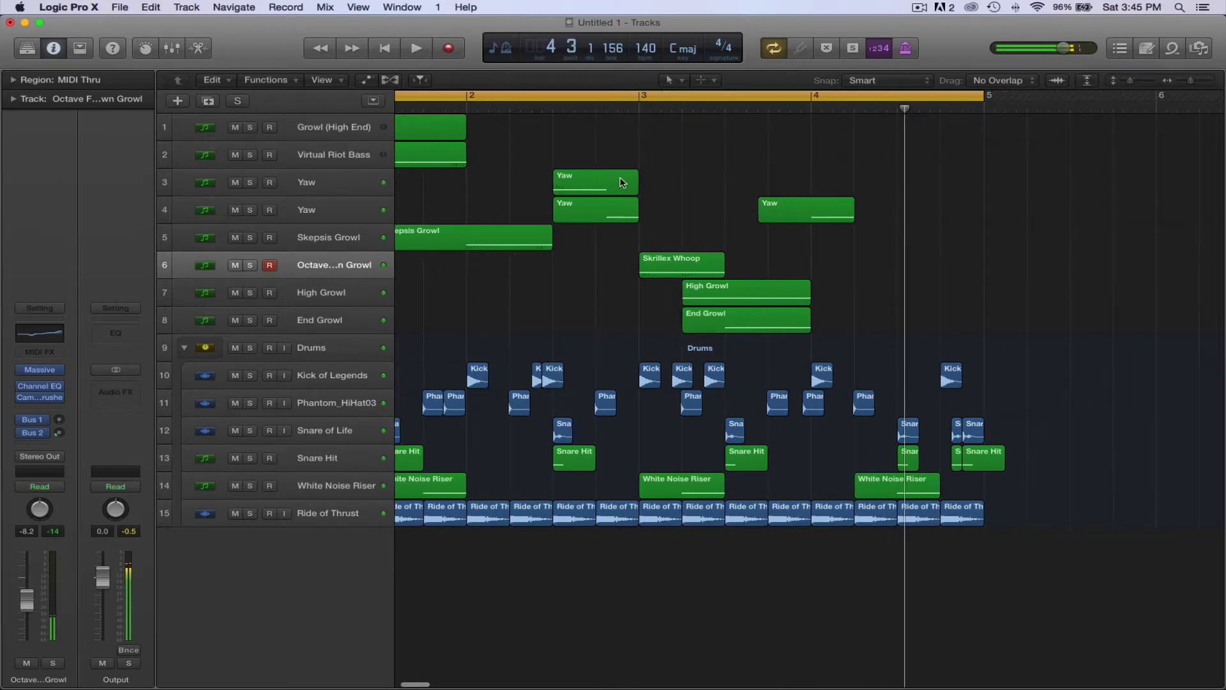
Copy the Yaw region on track 3 to start at 4.2 and play the loop
drag(597, 187, 898, 191)
key(space)
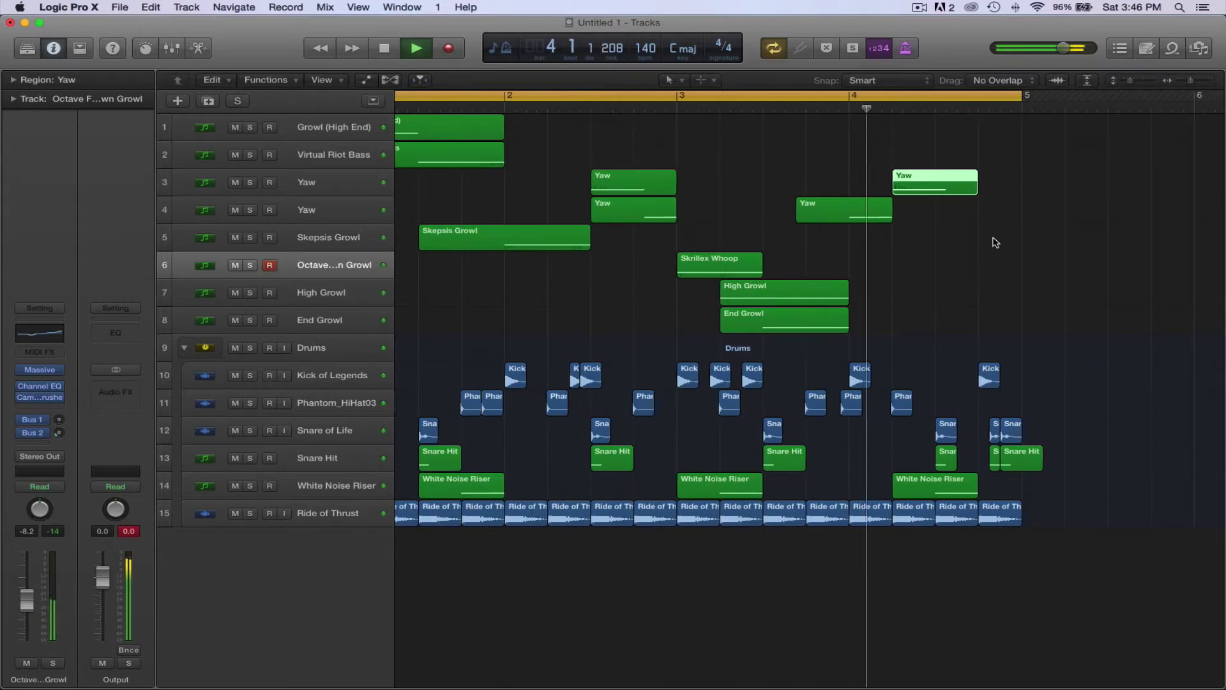
key(space)
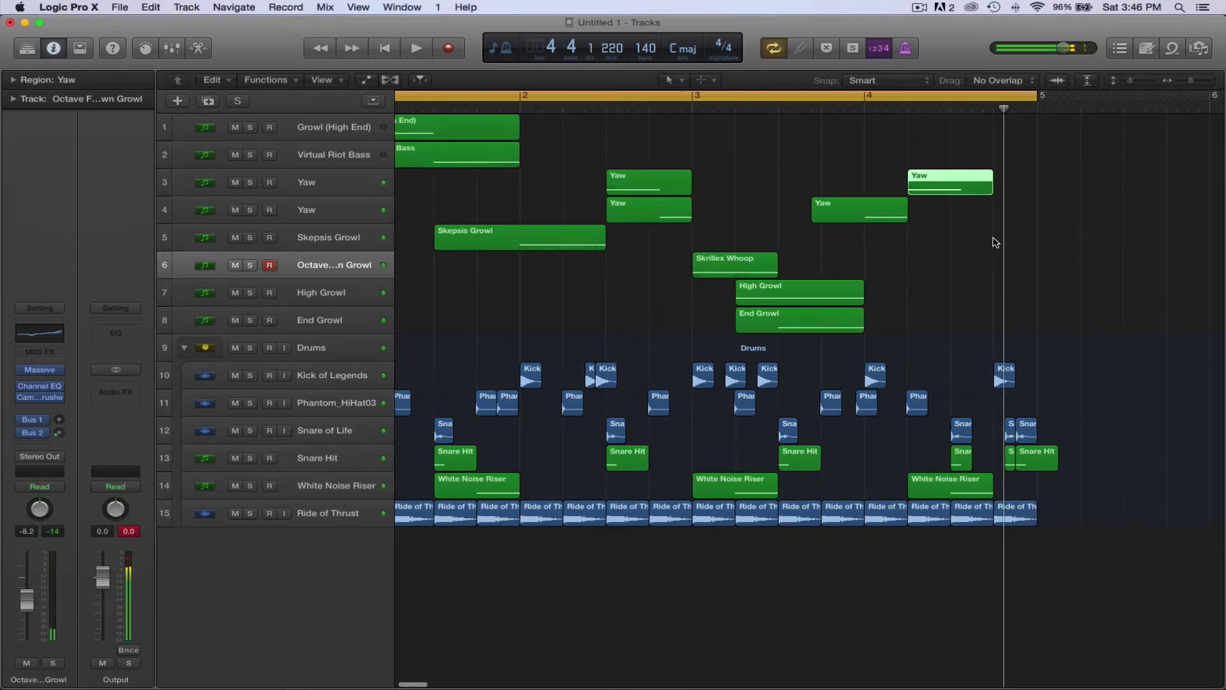
Copy the Skepsis Growl region on track 5 to start at bar 4 and play the loop from the beginning
click(541, 246)
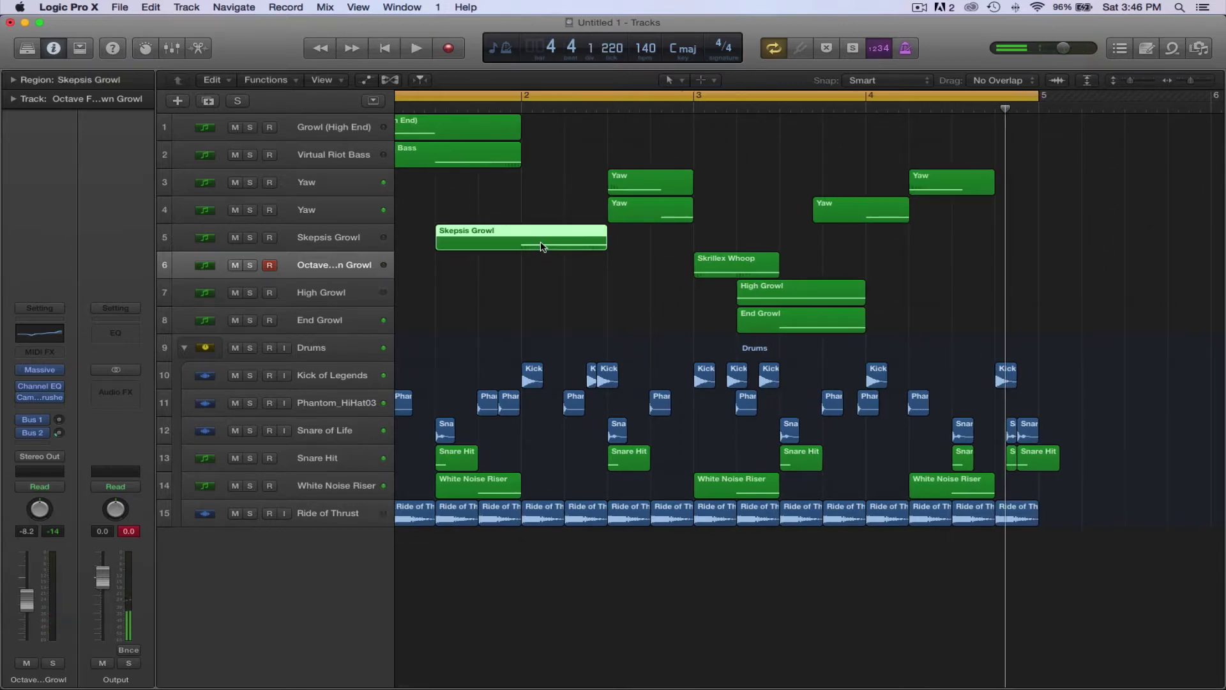
drag(542, 246, 974, 251)
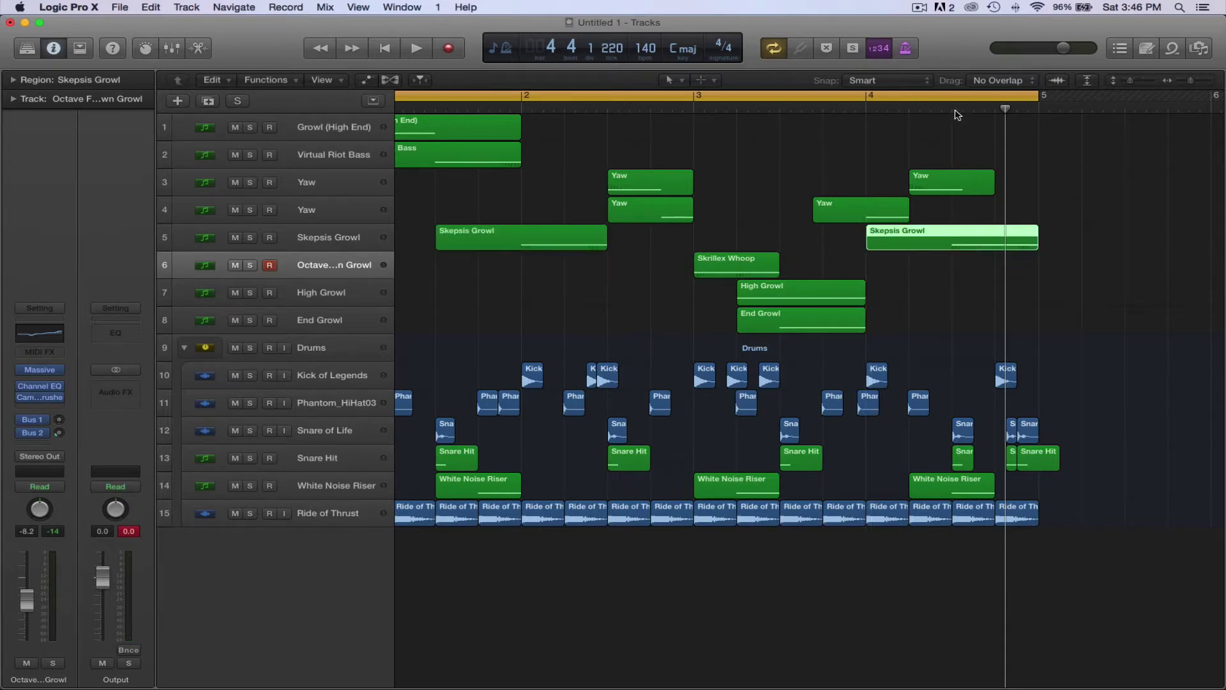
scroll(956, 112, left, 2)
click(1120, 205)
key(Return)
key(space)
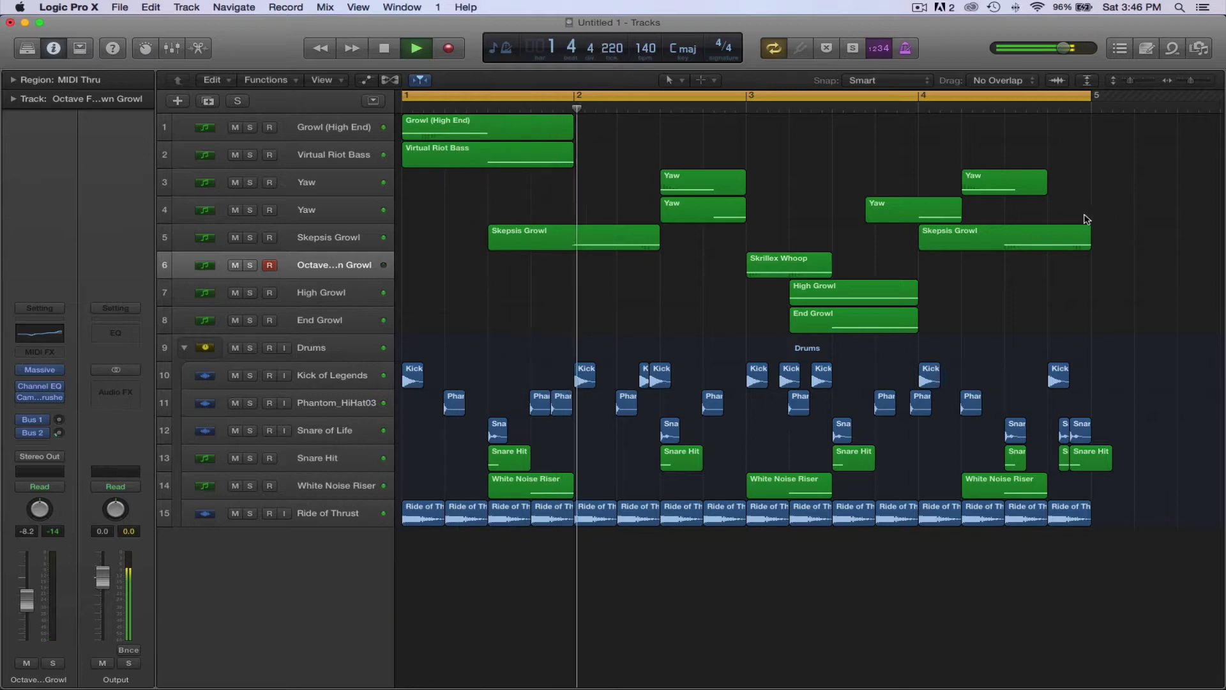
In the copied Skepsis Growl region, move the F0 note to 4.3 and trim the G0 note's start to 4.3.4
double_click(1035, 233)
scroll(667, 470, left, 5)
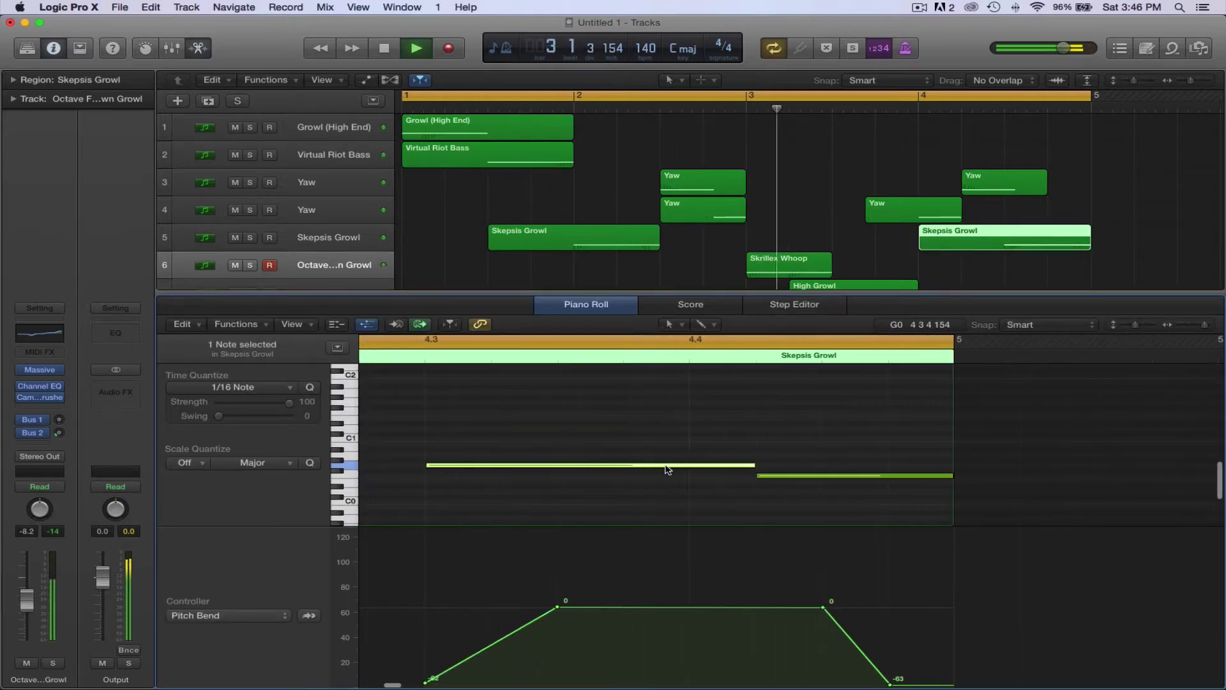
scroll(668, 469, right, 3)
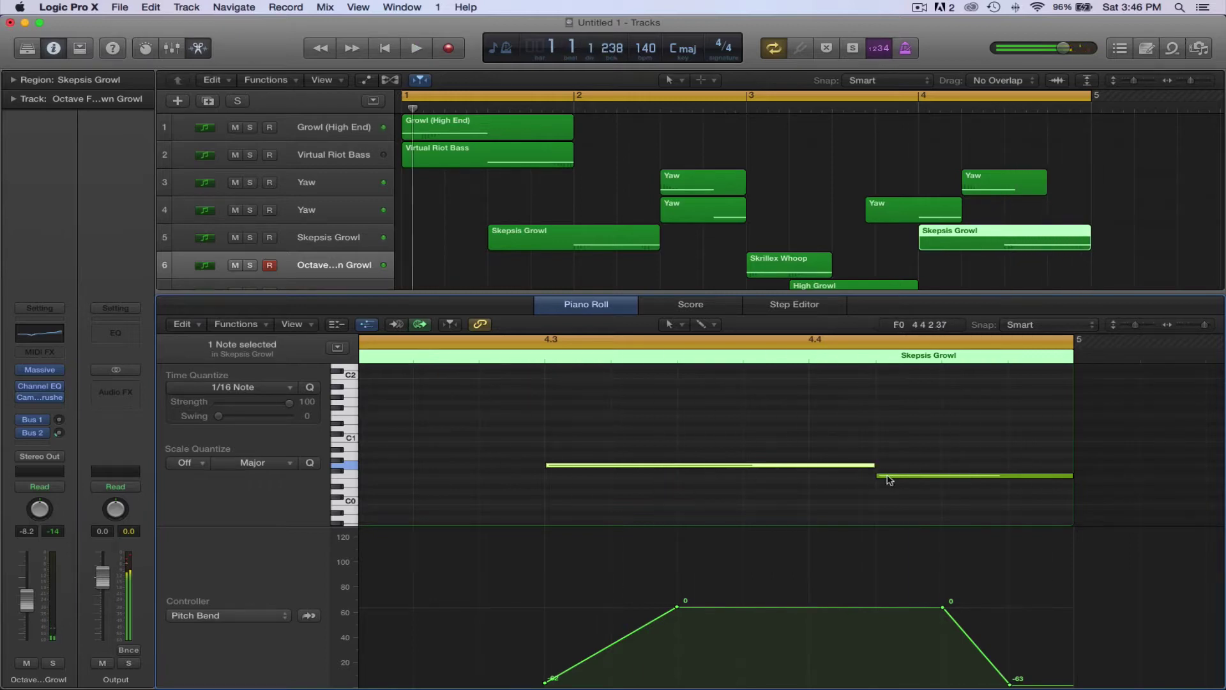
drag(888, 479, 556, 481)
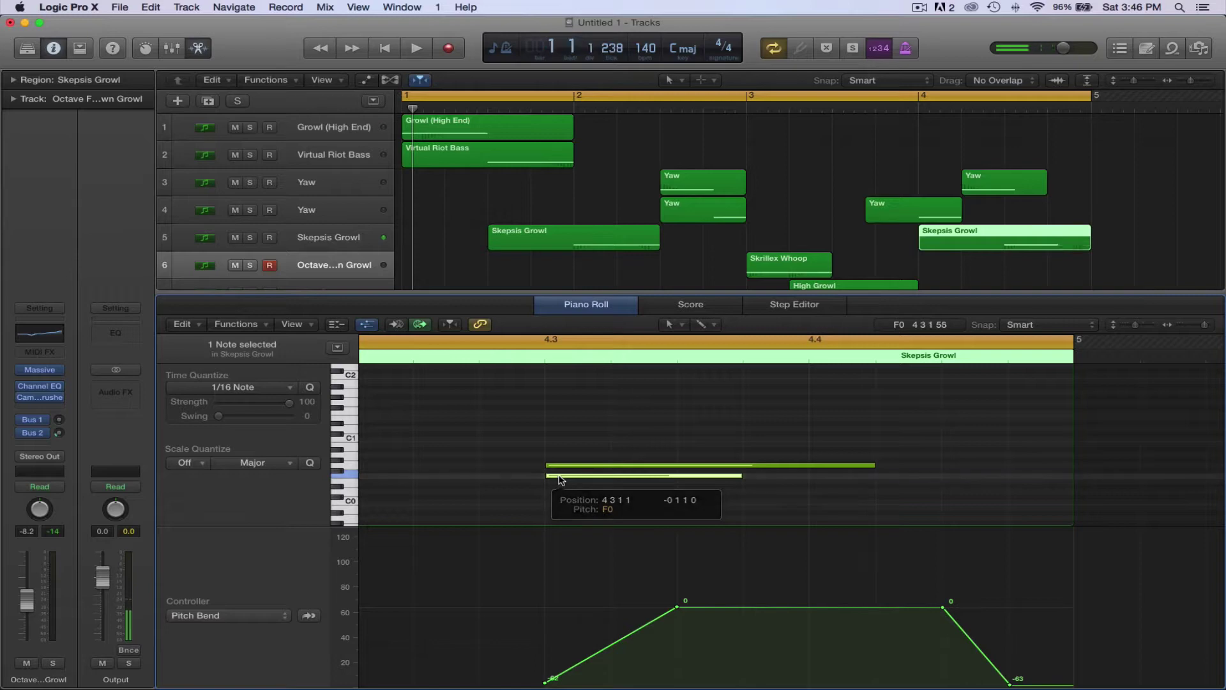
drag(548, 466, 797, 475)
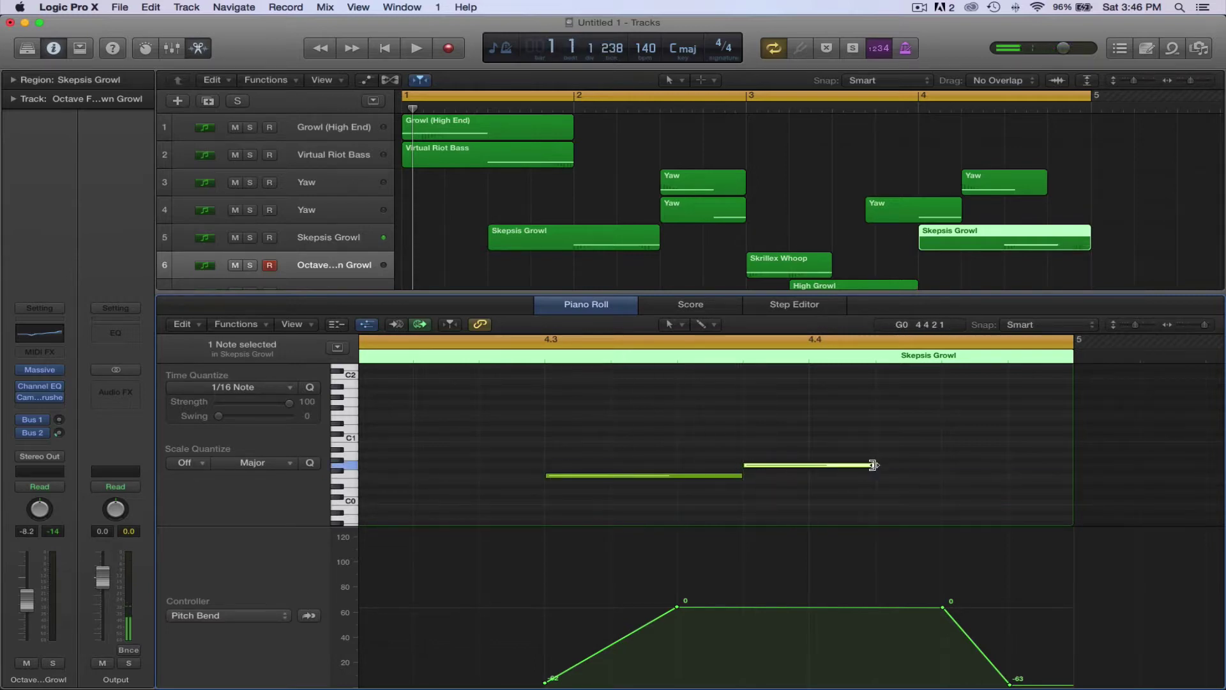
Add an A#0 note spanning 4.3.4 to 4.4.2, place the G0 note after it up to bar 5, and audition the loop
click(885, 449)
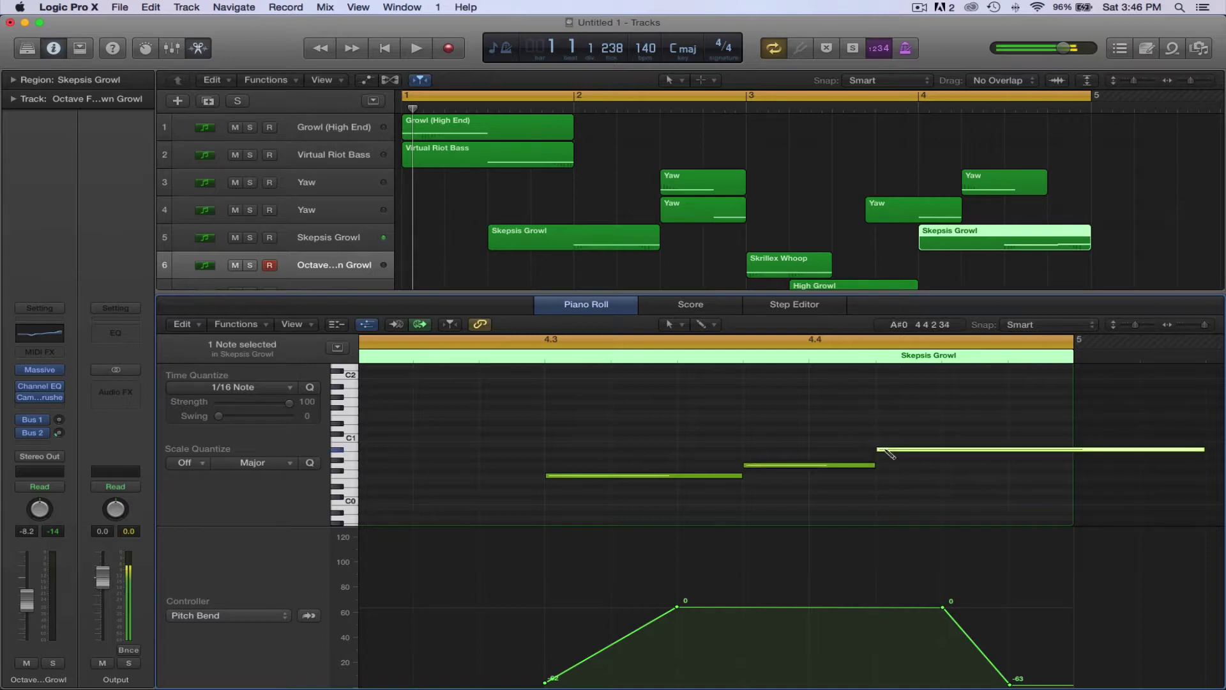
drag(1197, 452, 1072, 487)
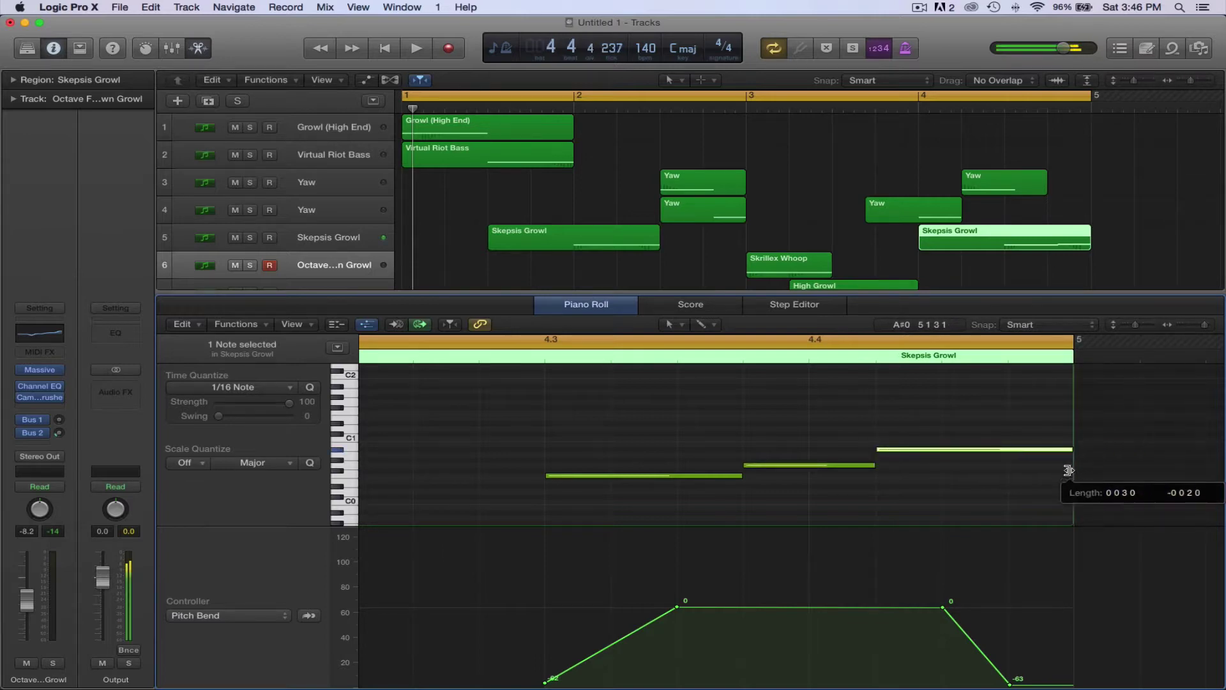
drag(824, 466, 899, 468)
key(space)
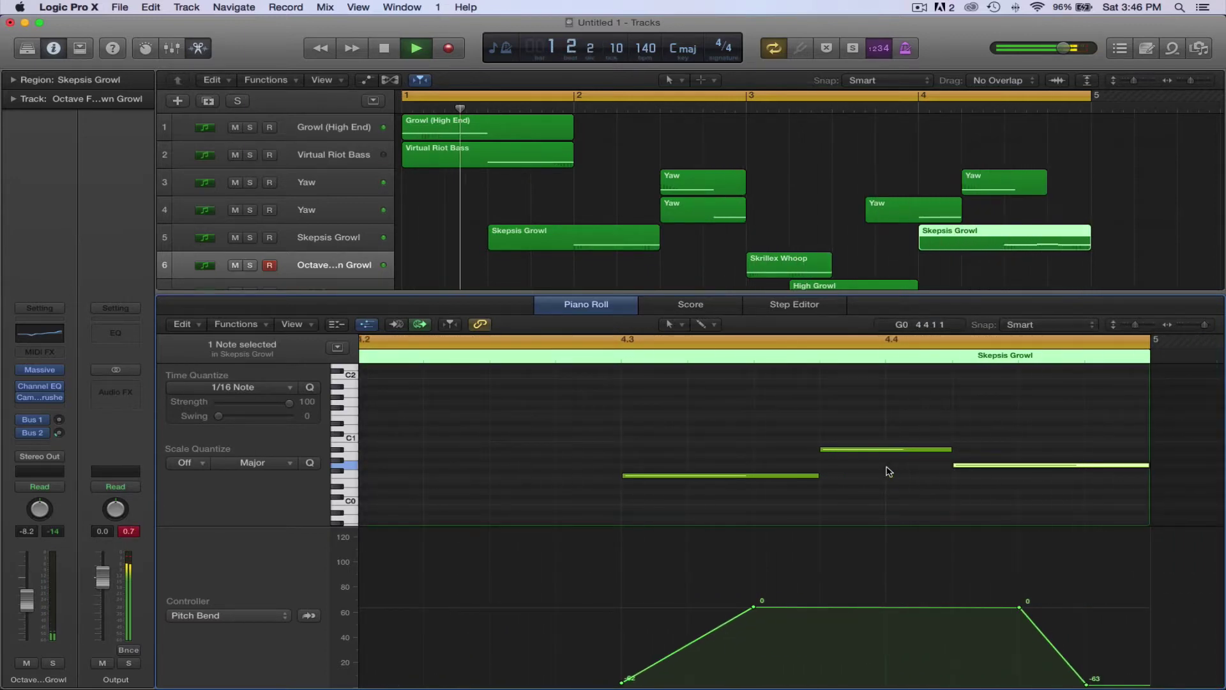
click(200, 51)
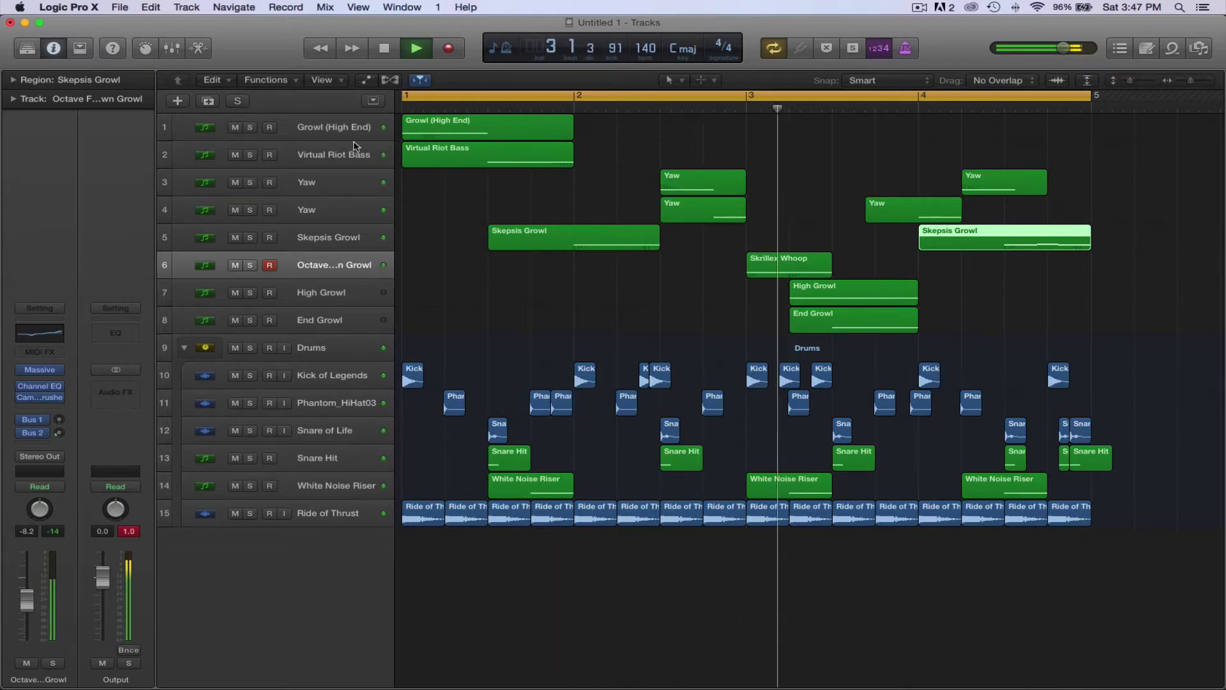
click(525, 155)
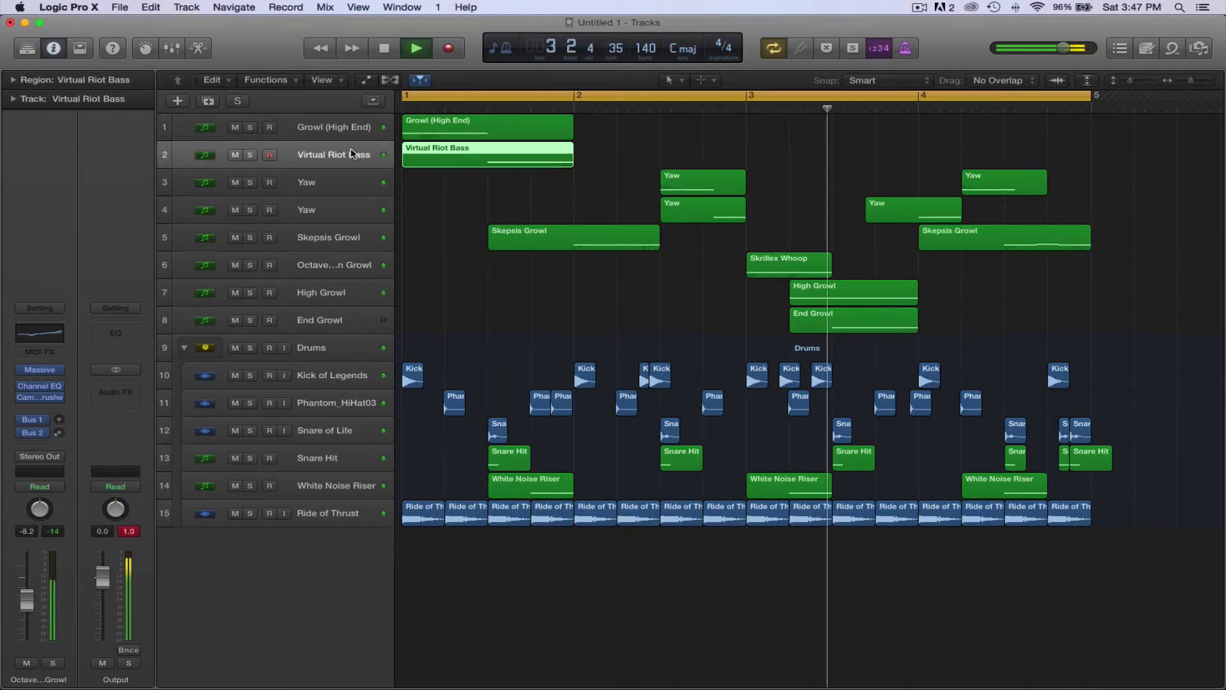
key(space)
drag(491, 95, 575, 109)
click(521, 95)
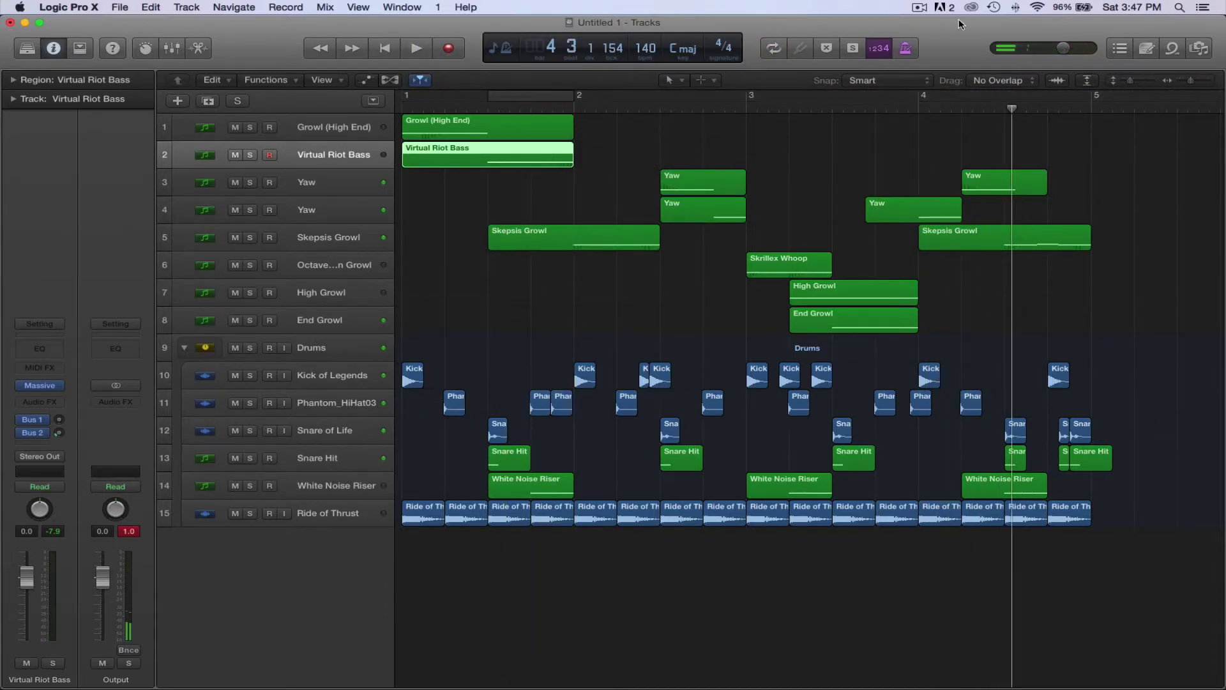
click(924, 11)
click(946, 50)
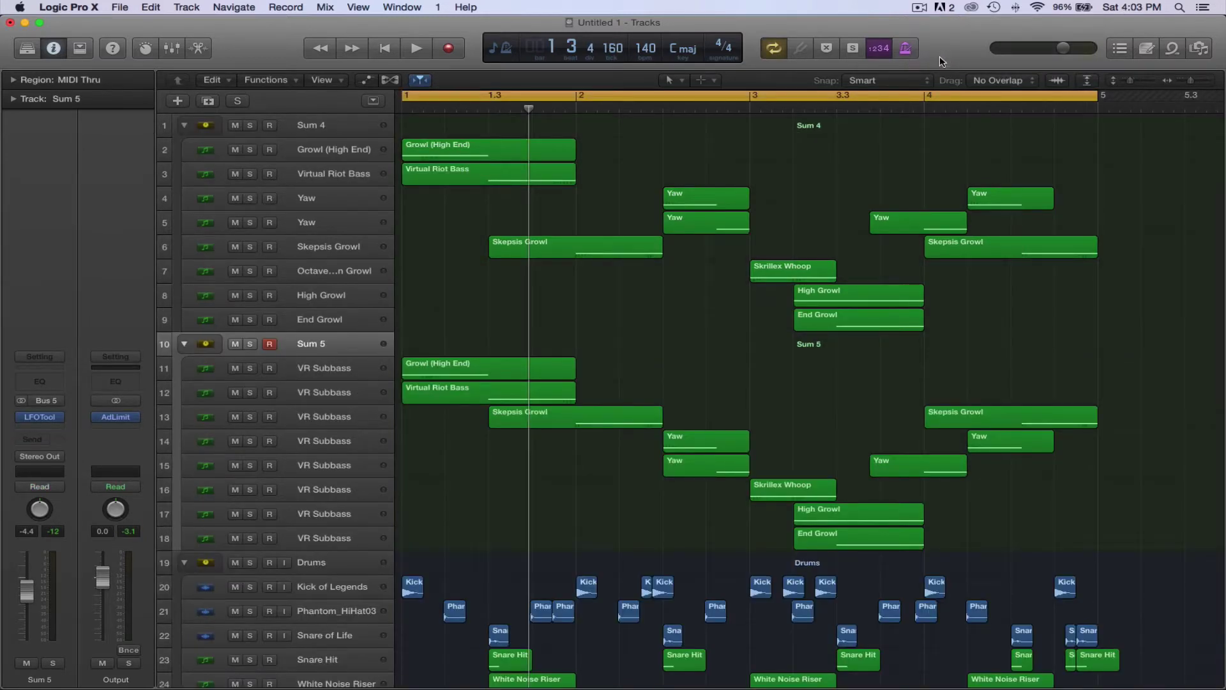
Play the loop to hear the Sum 4 growl stack together with the Sum 5 VR Subbass stack
scroll(592, 409, down, 1)
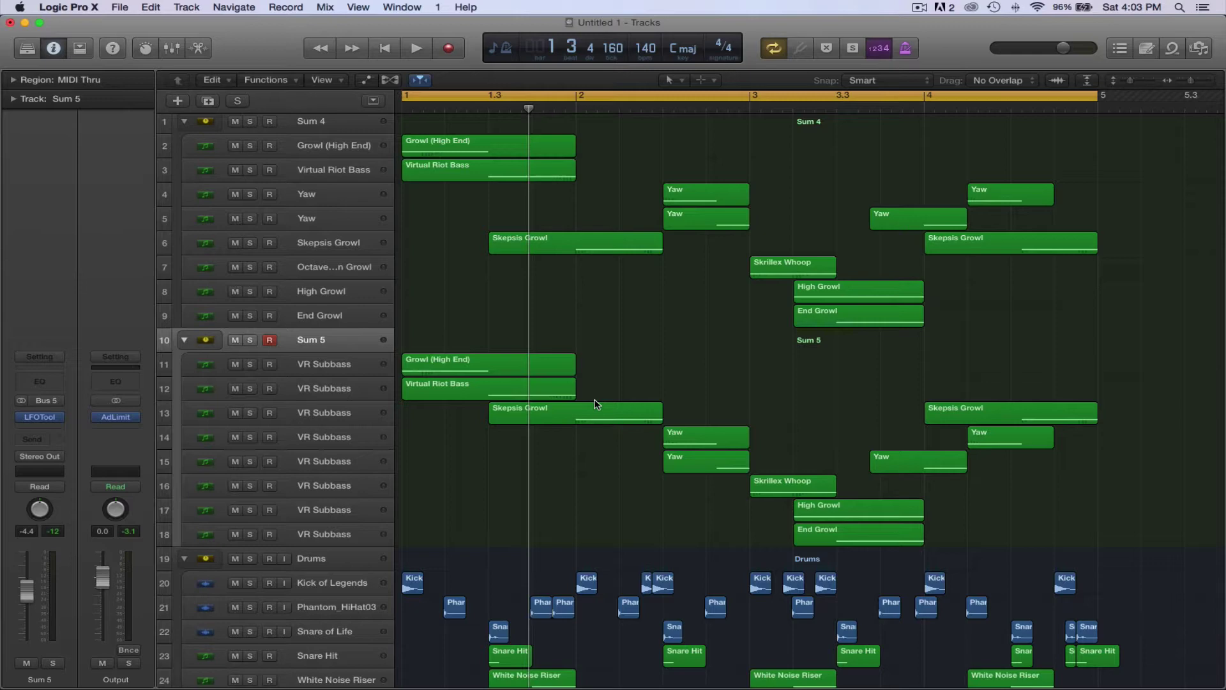
key(space)
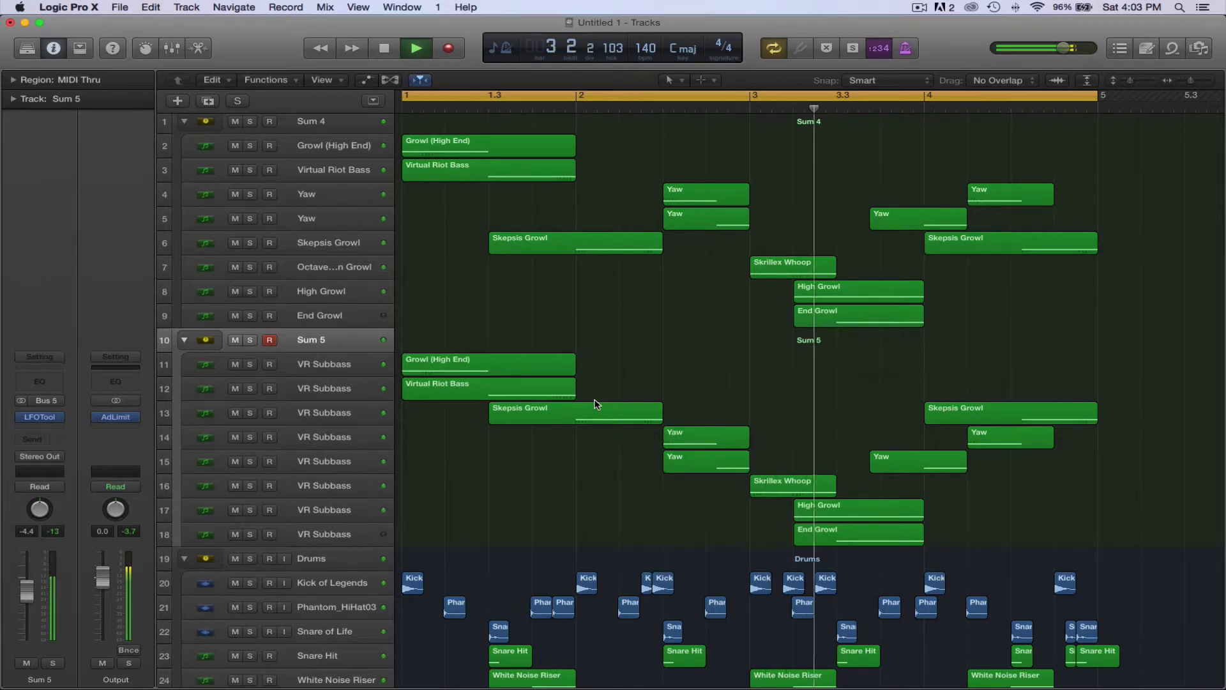
click(920, 7)
click(832, 21)
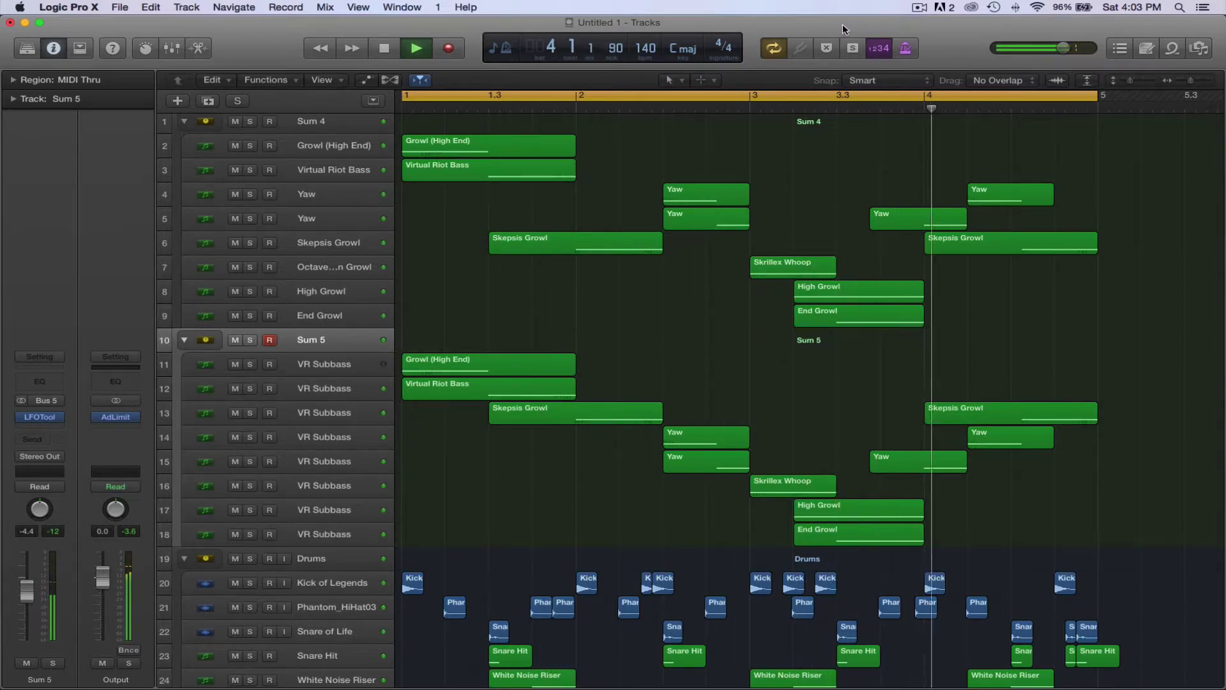
scroll(881, 173, down, 1)
key(space)
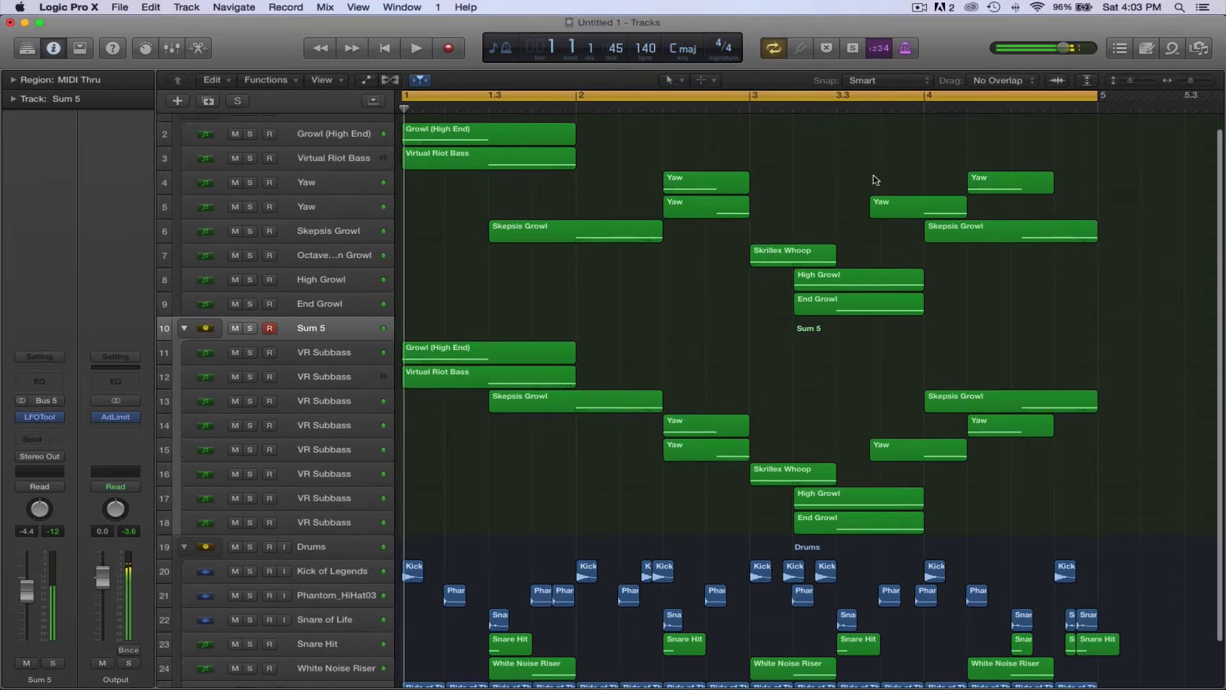
Create one new software instrument track above the Drums stack and hide the Library
scroll(726, 266, down, 3)
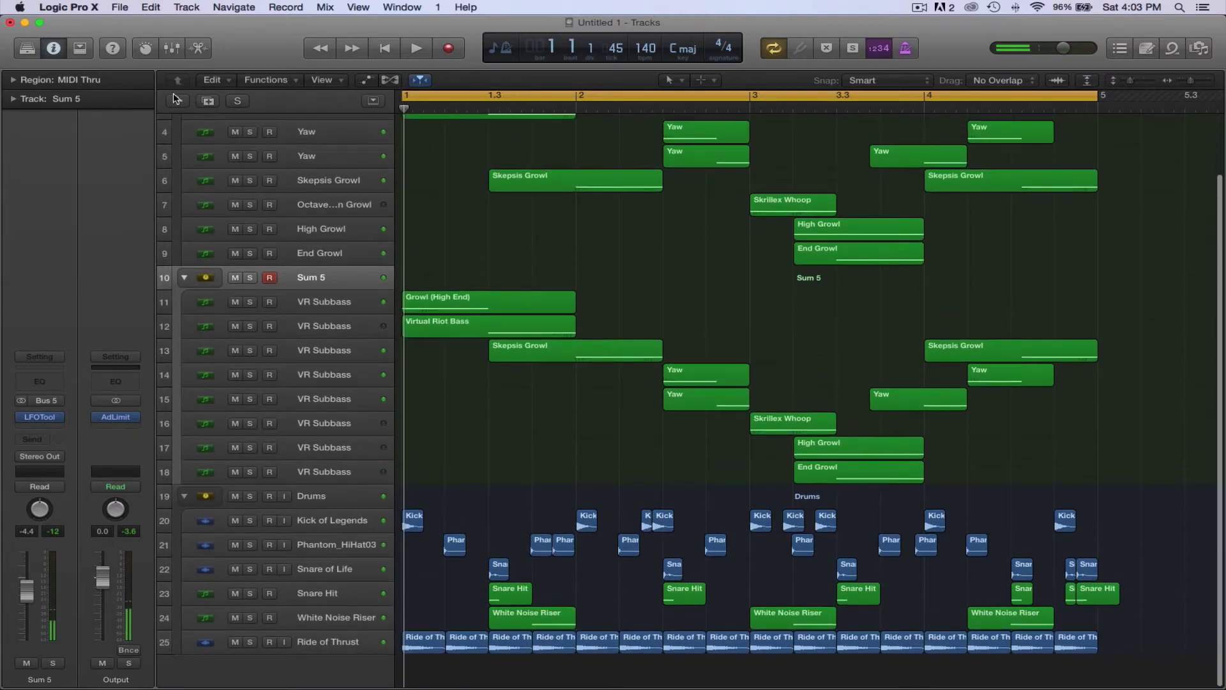
click(177, 102)
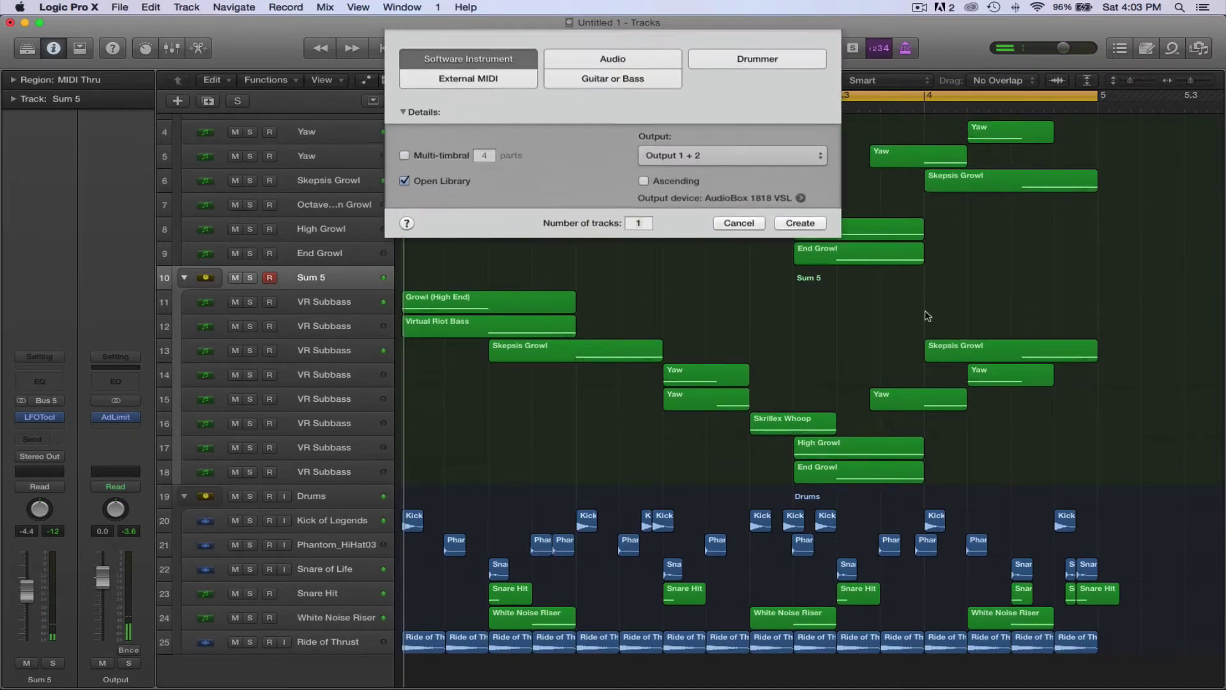
click(798, 225)
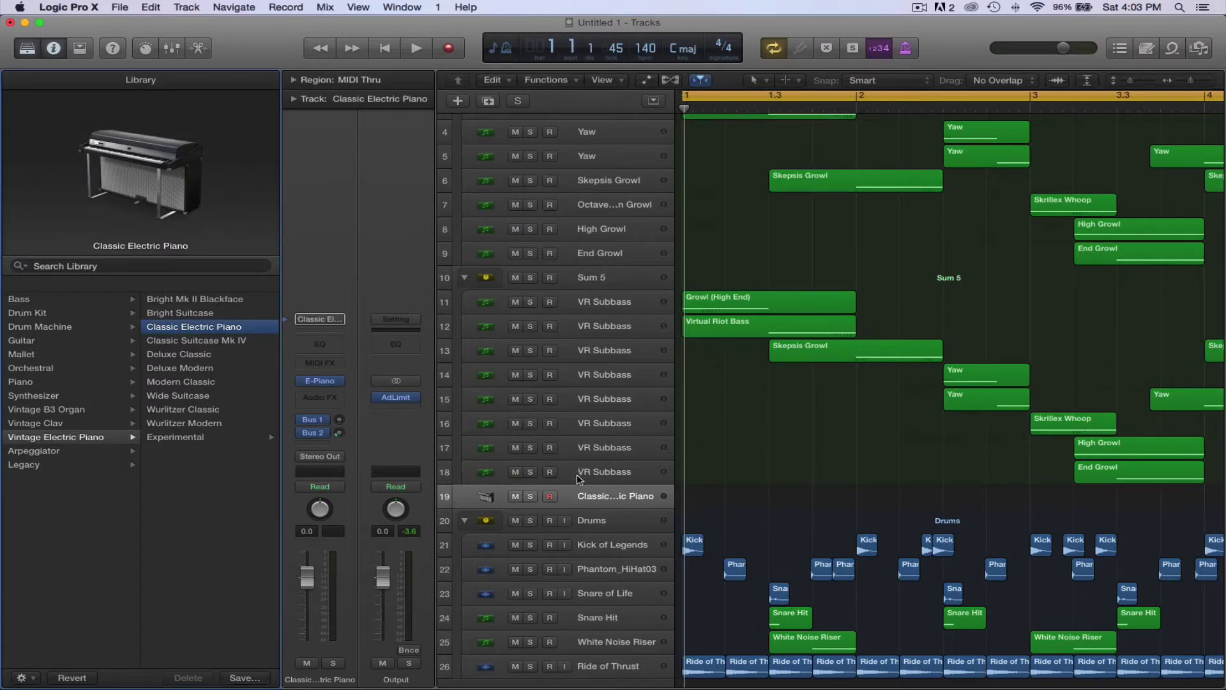
click(25, 48)
scroll(542, 309, down, 5)
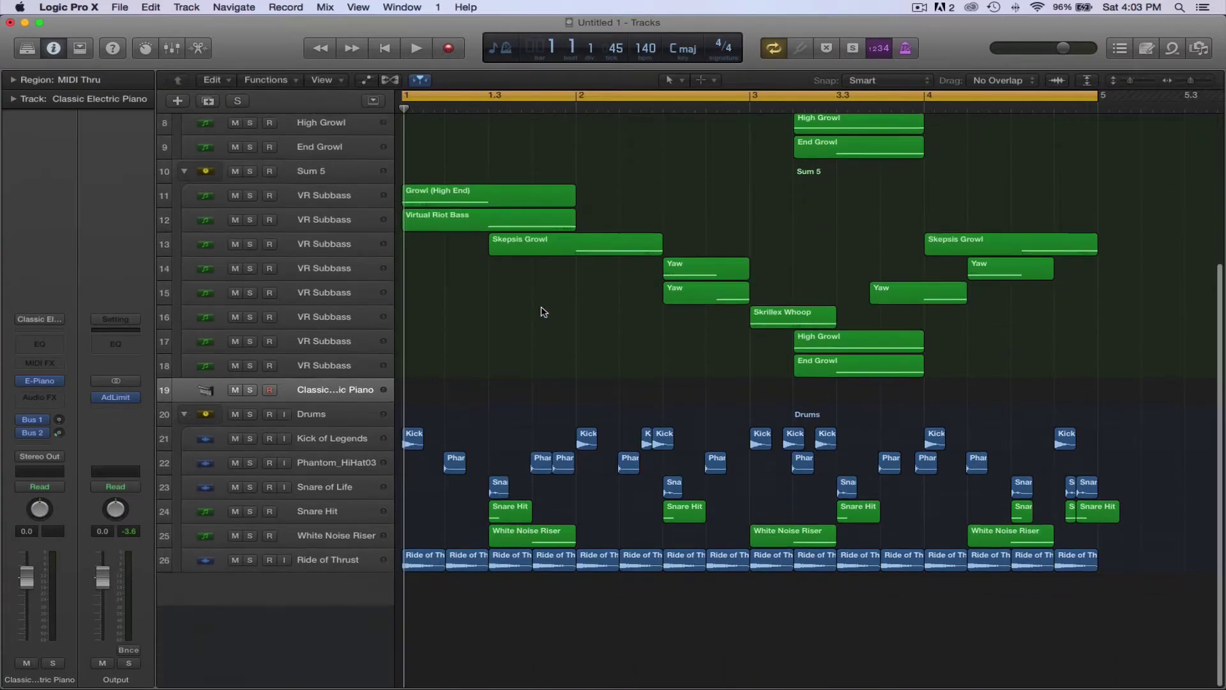
Move the Classic Electric Piano track below Ride of Thrust and replace its instrument with Massive
scroll(448, 383, up, 4)
drag(323, 506, 322, 642)
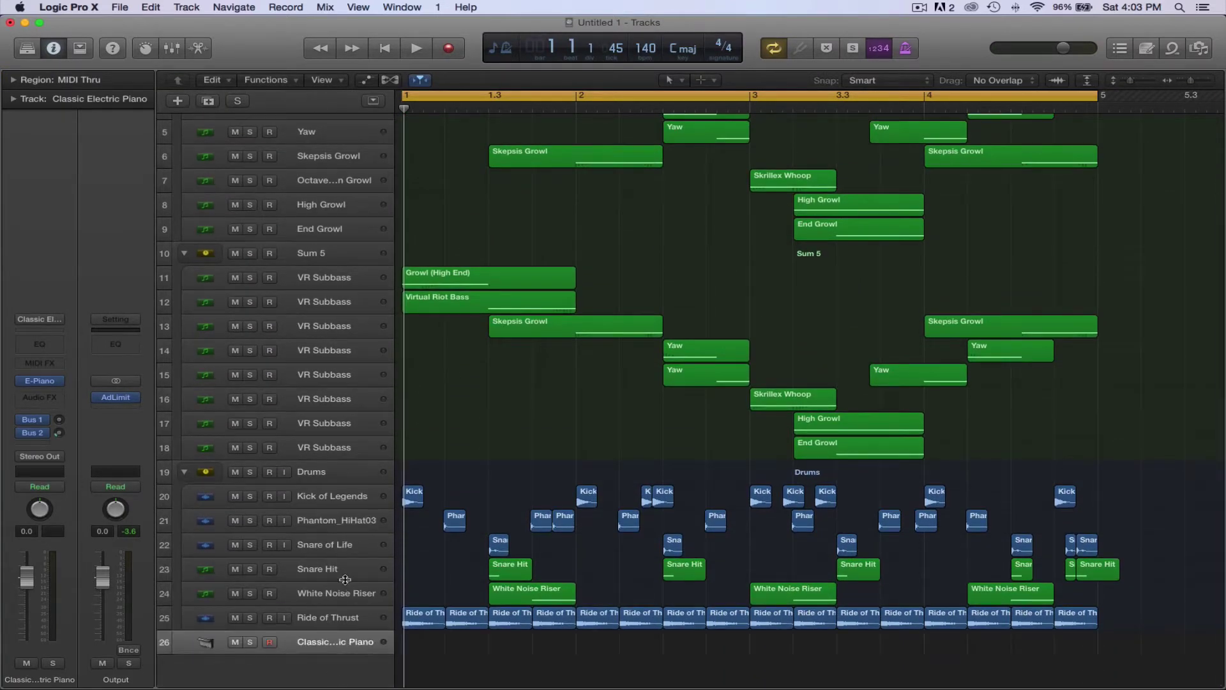
click(60, 381)
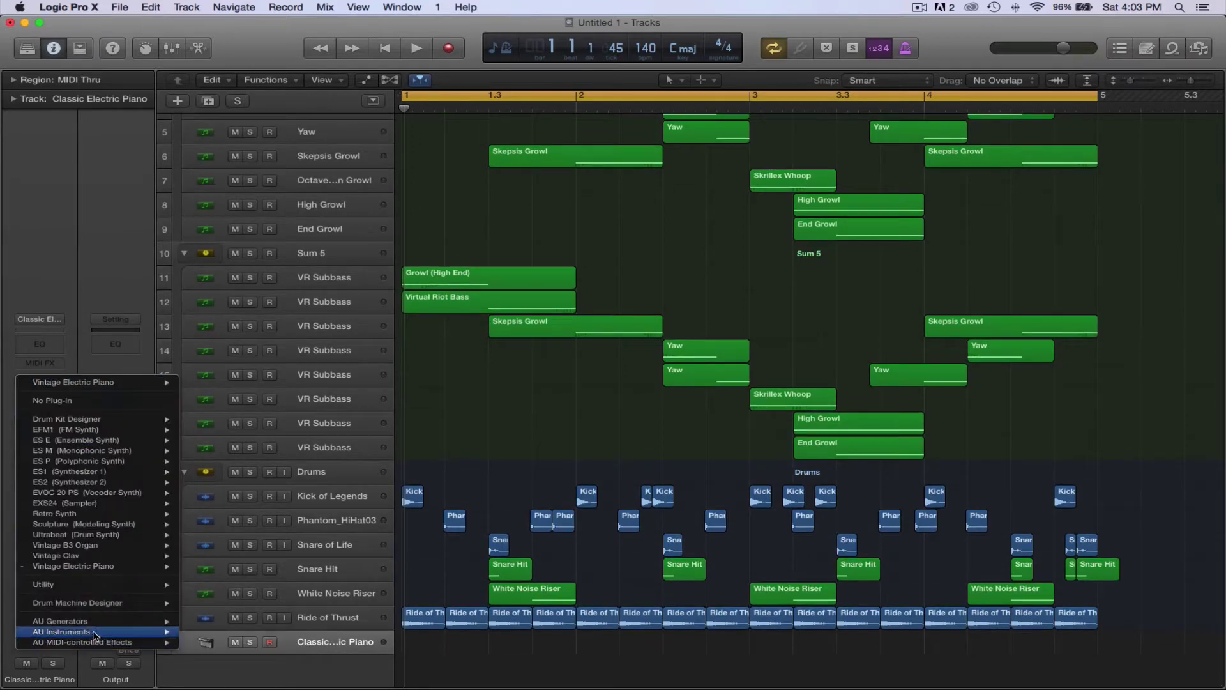
mouse_move(96, 632)
mouse_move(255, 642)
click(332, 653)
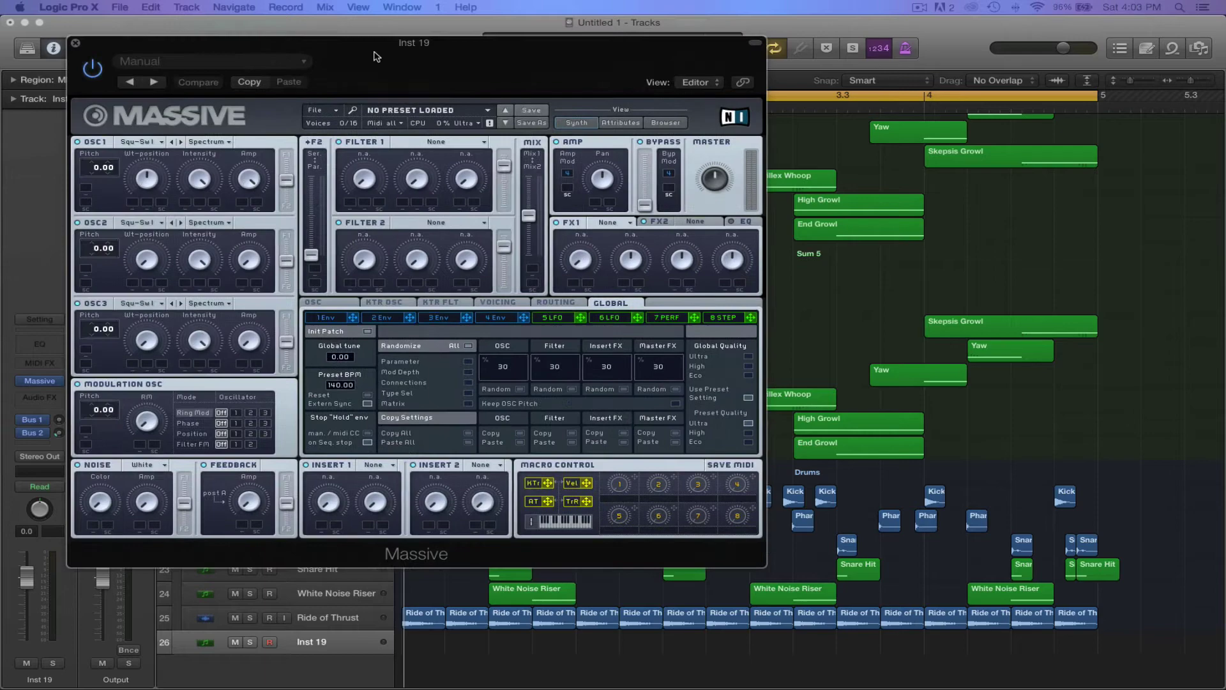
drag(408, 27, 488, 70)
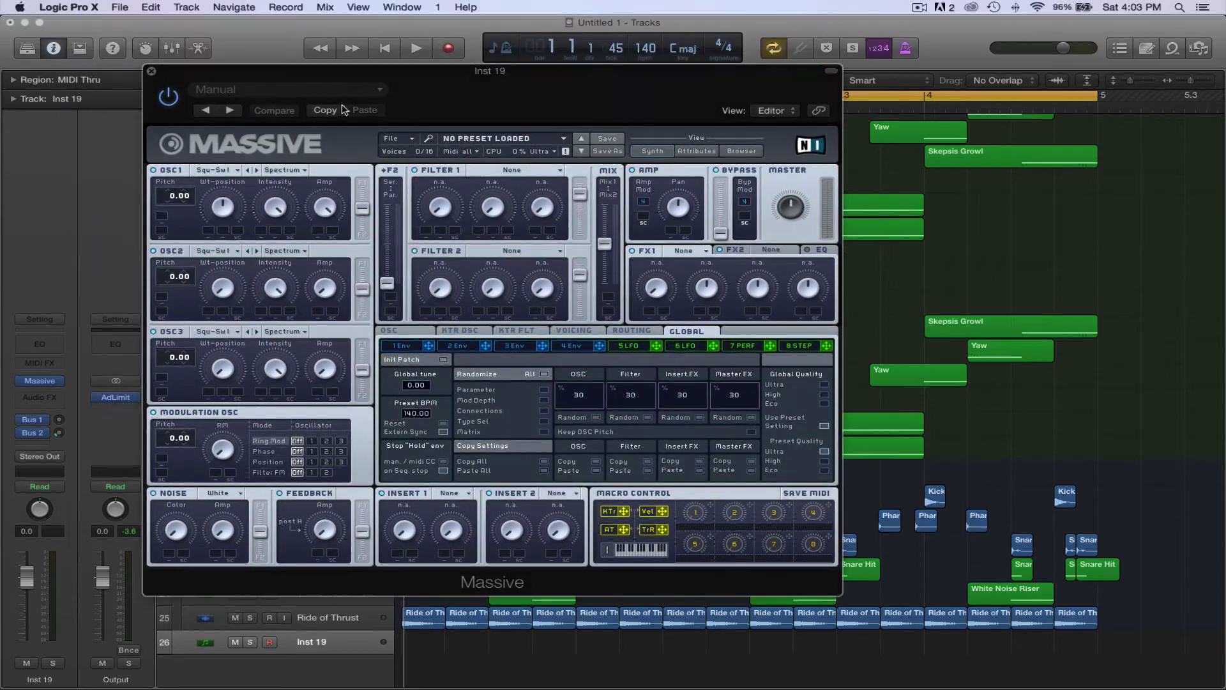
Load the Pluck 2 preset in Massive and close the plug-in window
click(281, 89)
scroll(295, 449, down, 10)
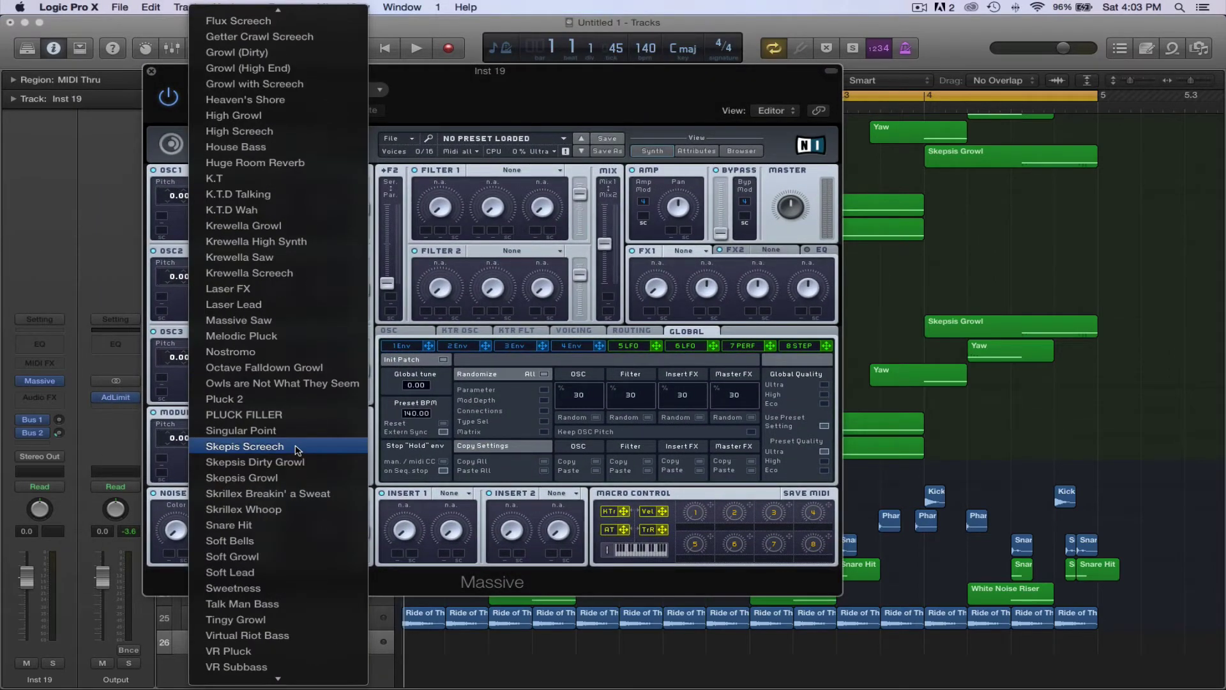
click(256, 397)
click(152, 72)
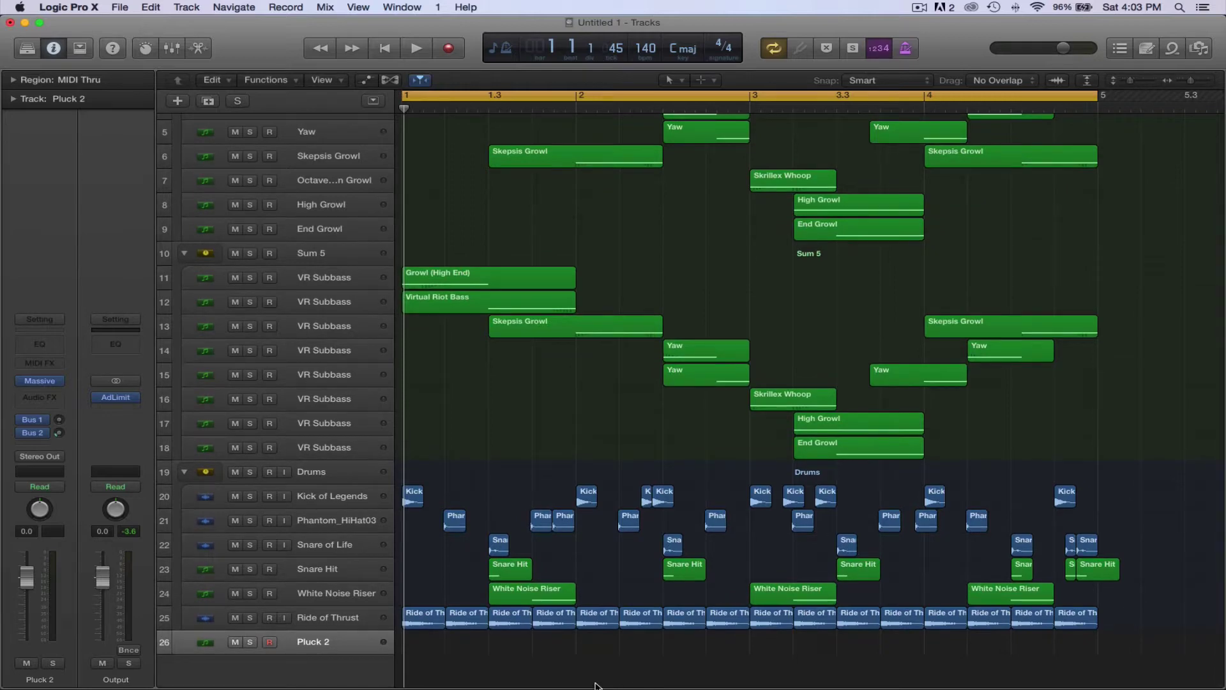
Create an empty MIDI region on the Pluck 2 track spanning bar 1 to bar 5 and open it in the Piano Roll
right_click(425, 648)
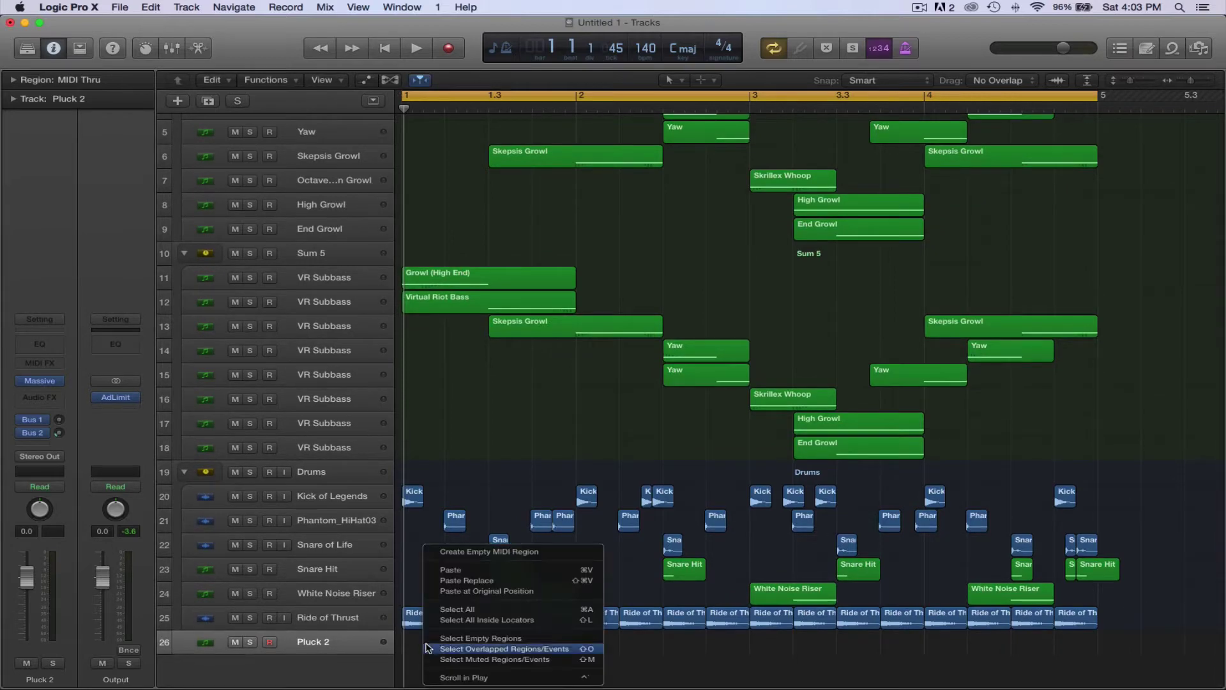
click(443, 553)
drag(573, 647, 1095, 678)
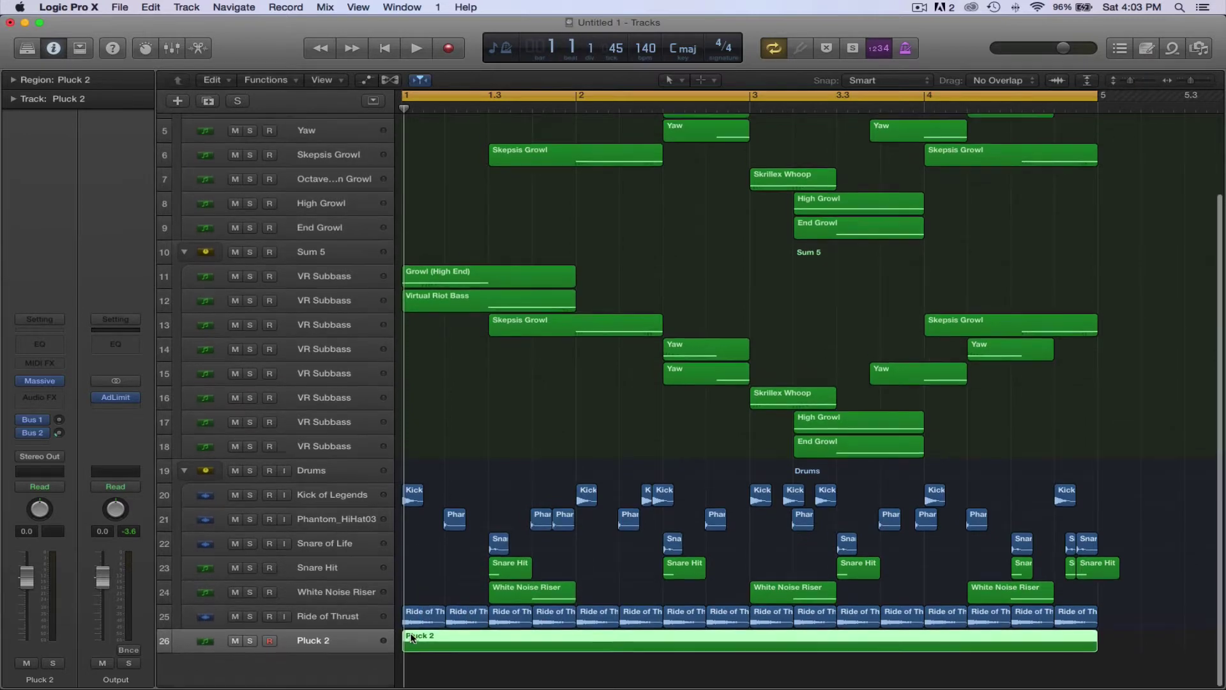
double_click(434, 644)
scroll(454, 423, up, 3)
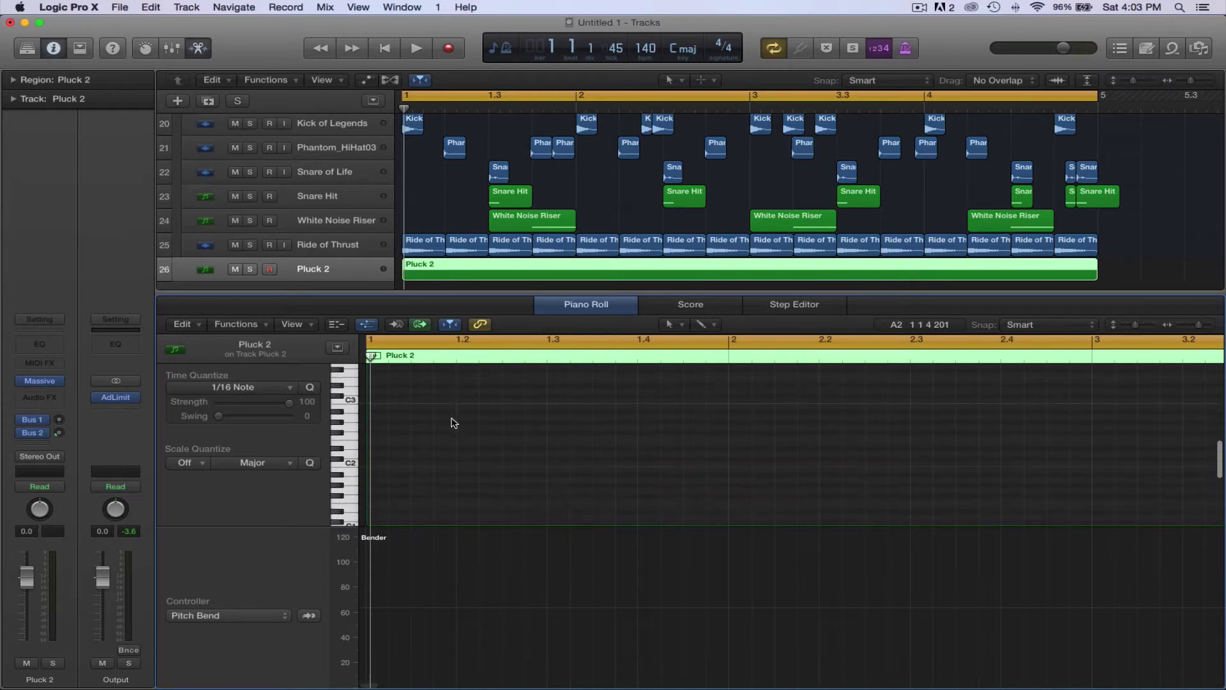
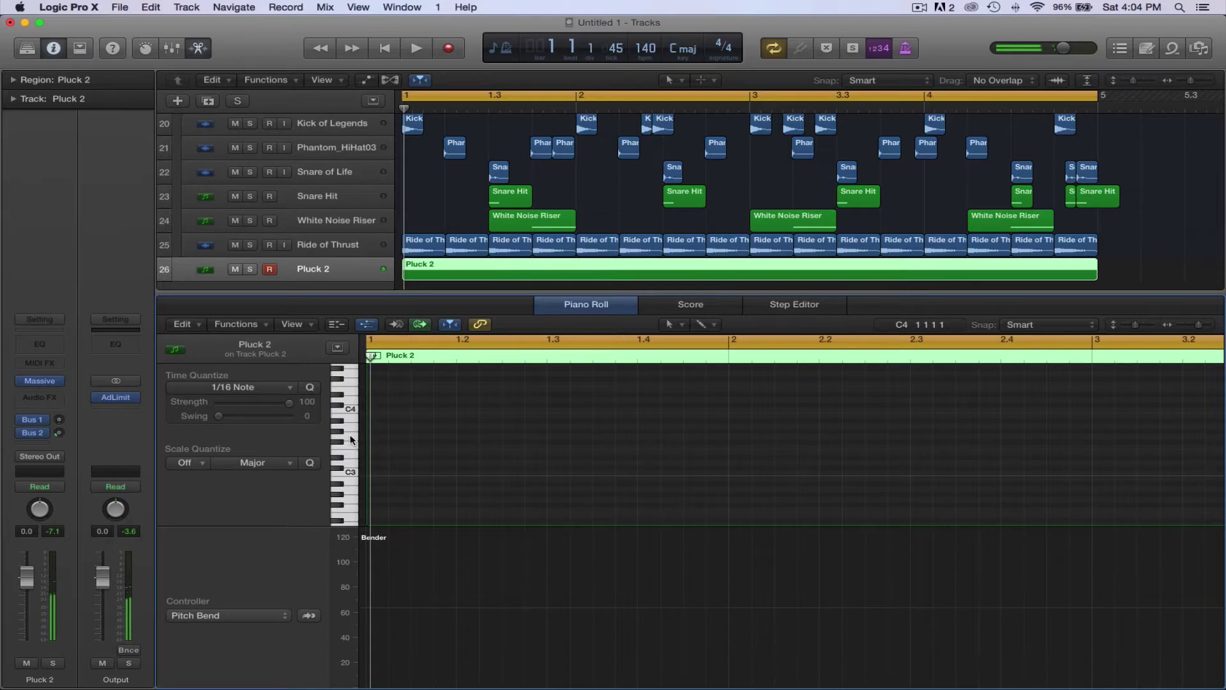
Enter a short G minor chord of G3, A#3 and D4 at 1.2, each note about a sixteenth long, and play it
click(466, 436)
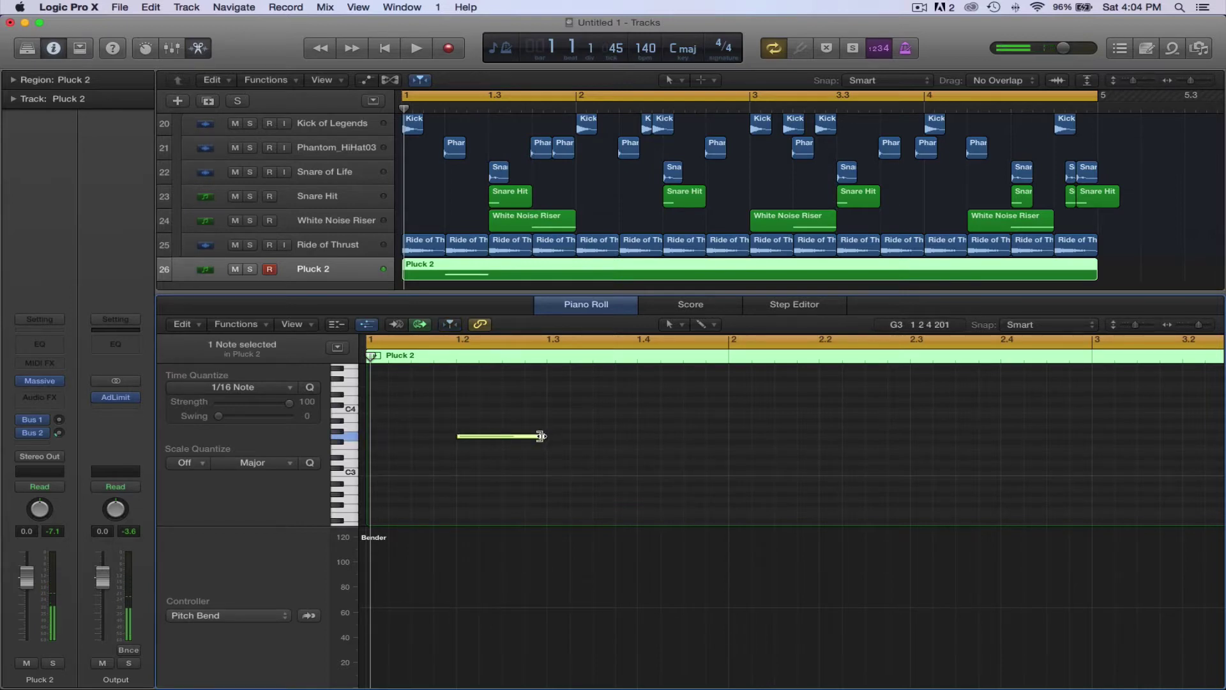
drag(540, 436, 476, 448)
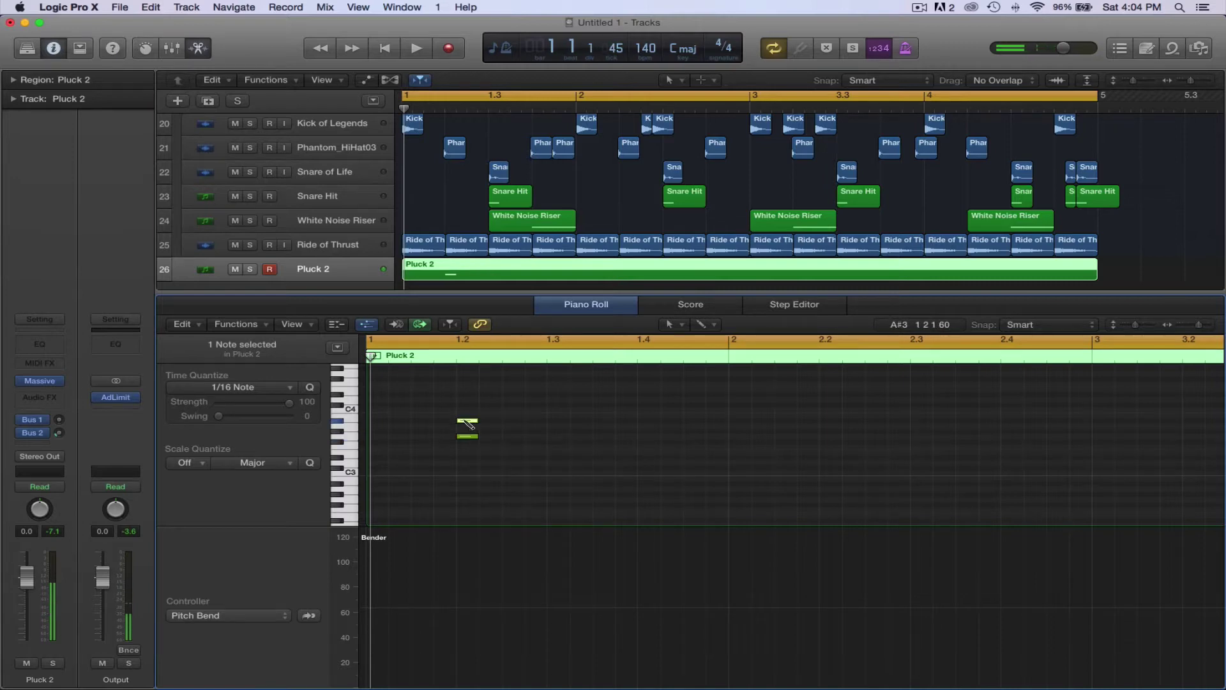
key(space)
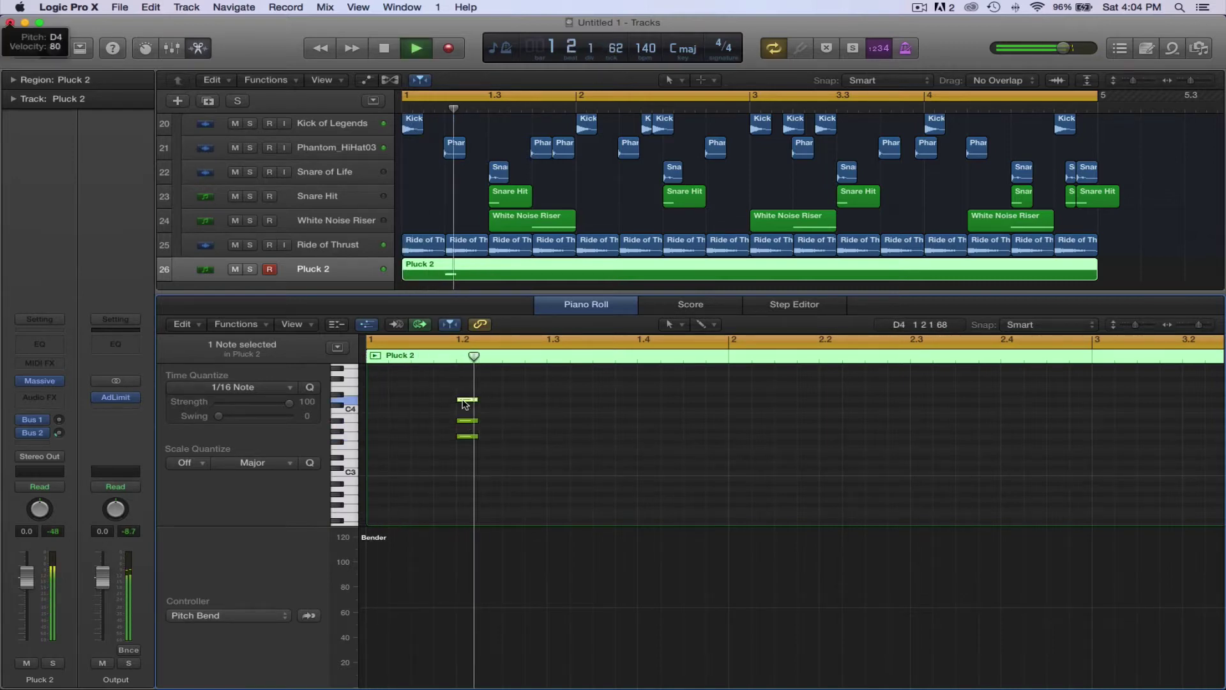
Copy the G minor chord to 1.3.2 and 1.3.4 and audition the rhythm
scroll(473, 425, up, 2)
drag(466, 435, 628, 418)
key(space)
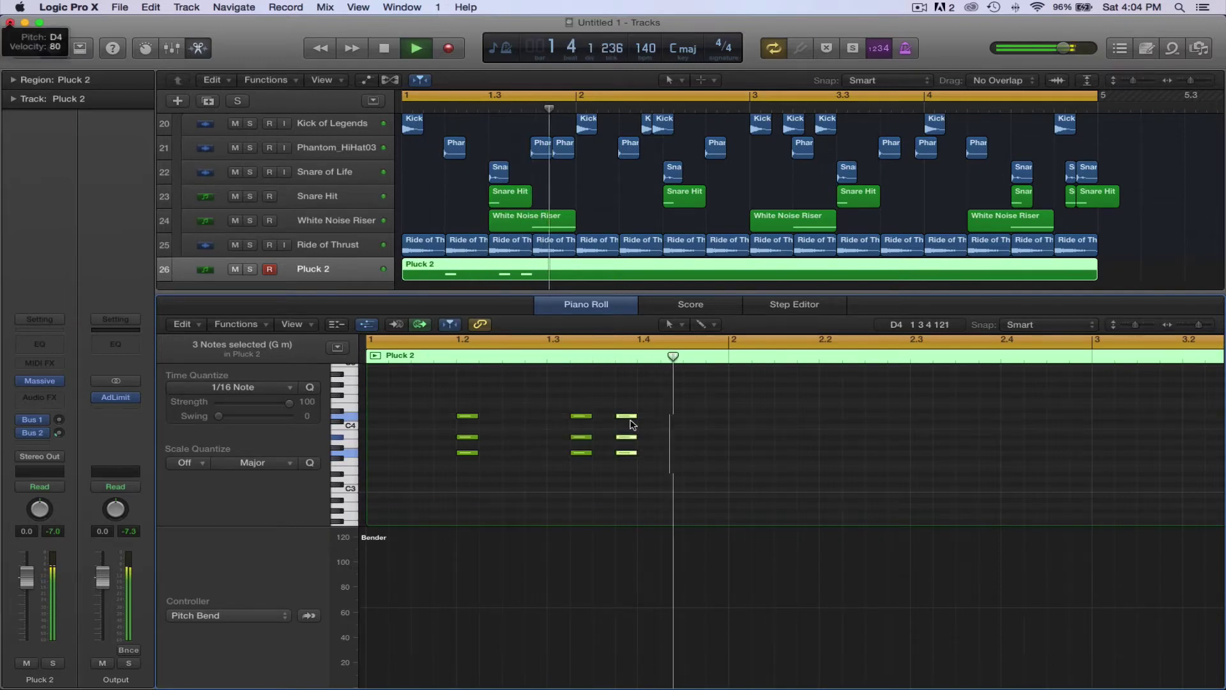
key(space)
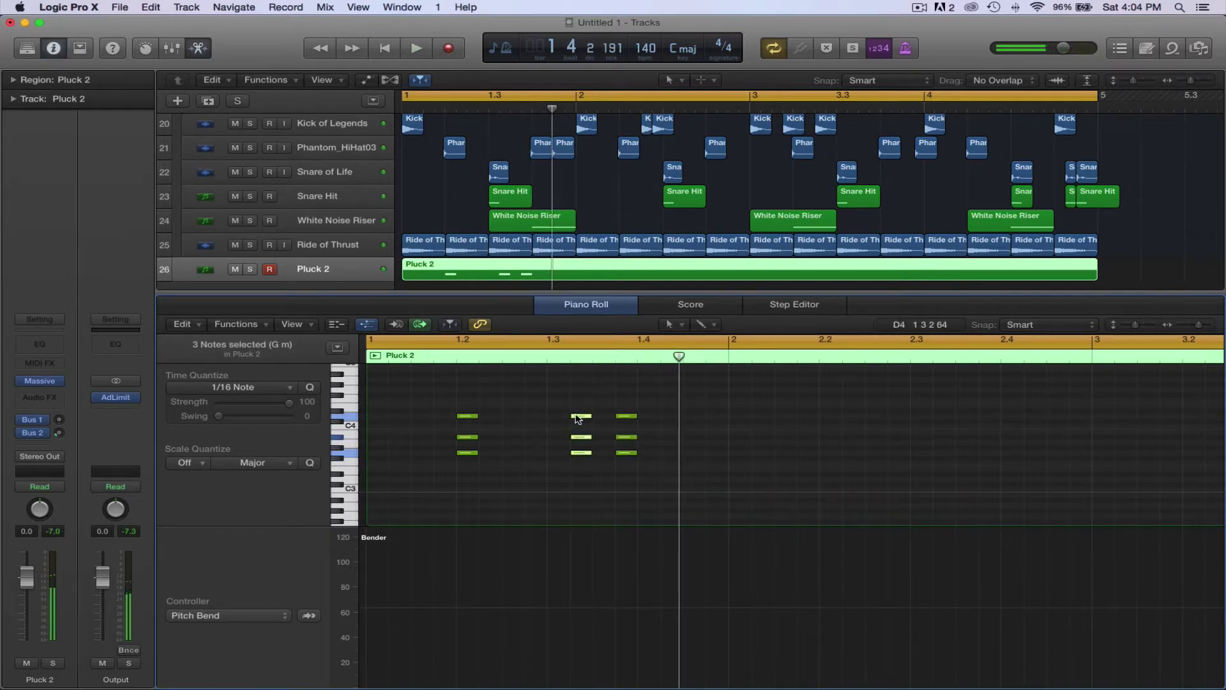
Try the two copied G minor chords at 1.4.2 and 1.4.4, auditioning each placement
drag(580, 417, 670, 420)
key(space)
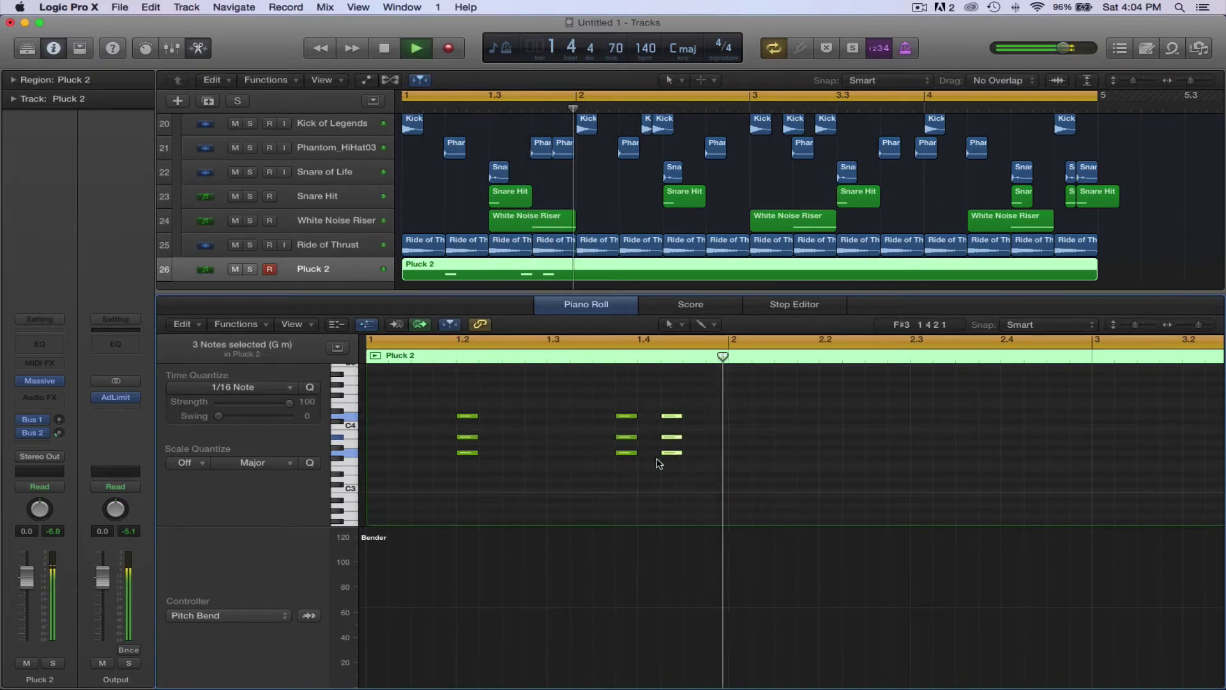
key(space)
drag(628, 419, 718, 419)
key(space)
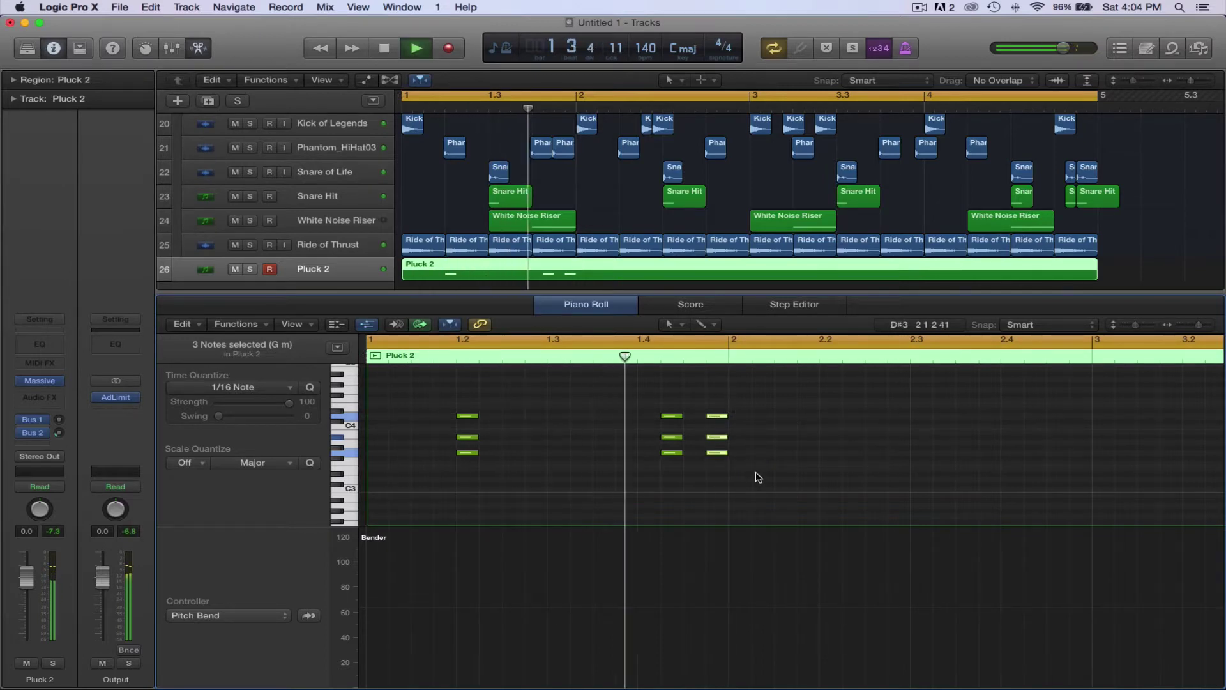
key(space)
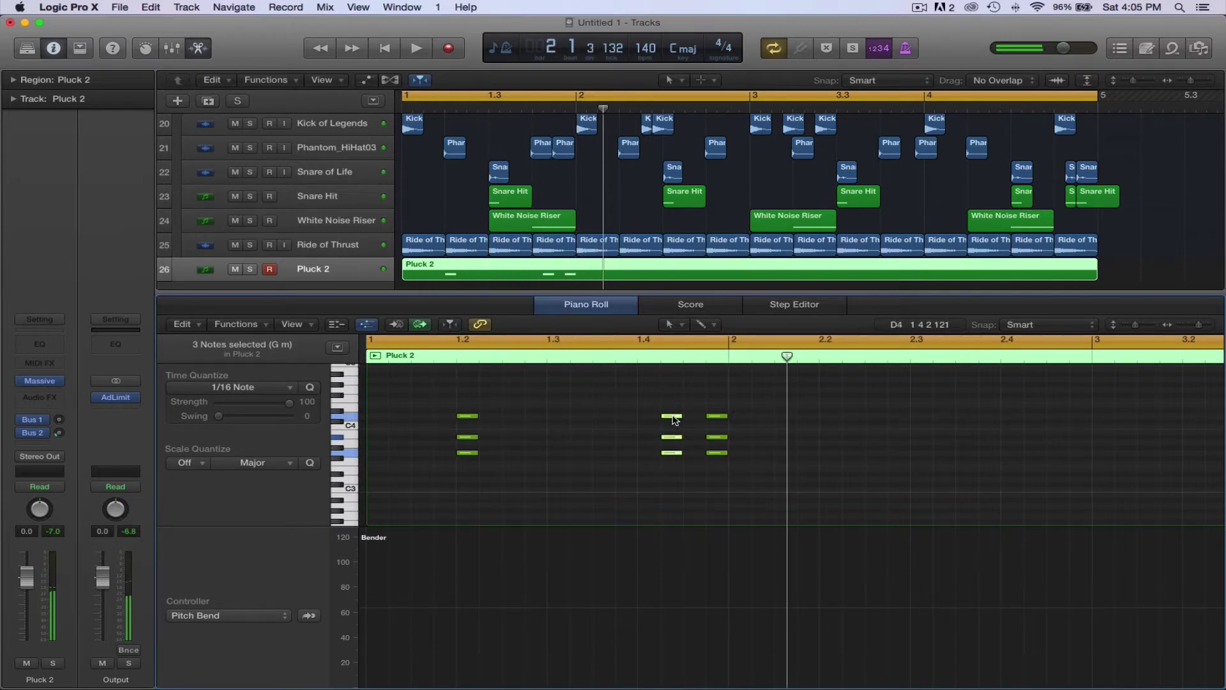
Move the two copied chords to 1.4 and 1.4.3 and audition the new timing
mouse_move(675, 420)
mouse_down()
mouse_move(639, 420)
mouse_move(653, 420)
mouse_up()
drag(724, 472, 695, 420)
click(758, 423)
key(space)
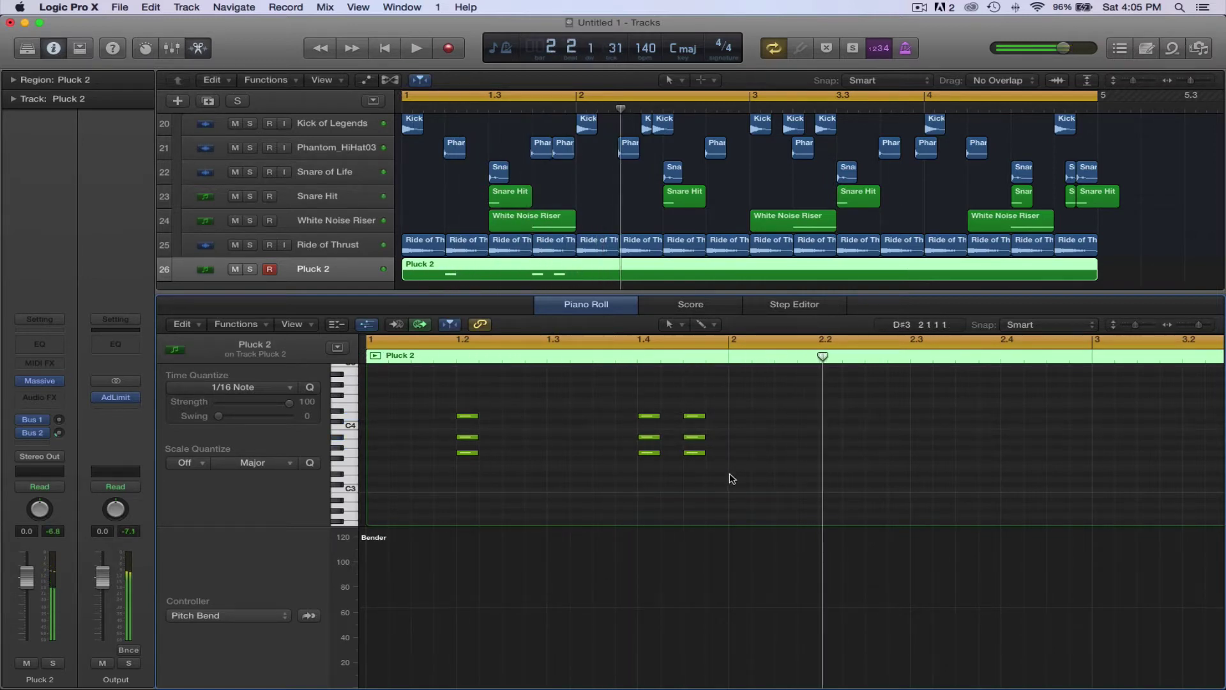
Copy the three chords of bar 1 to the same beats in bar 2 and play the result
drag(732, 478, 573, 406)
drag(738, 470, 828, 422)
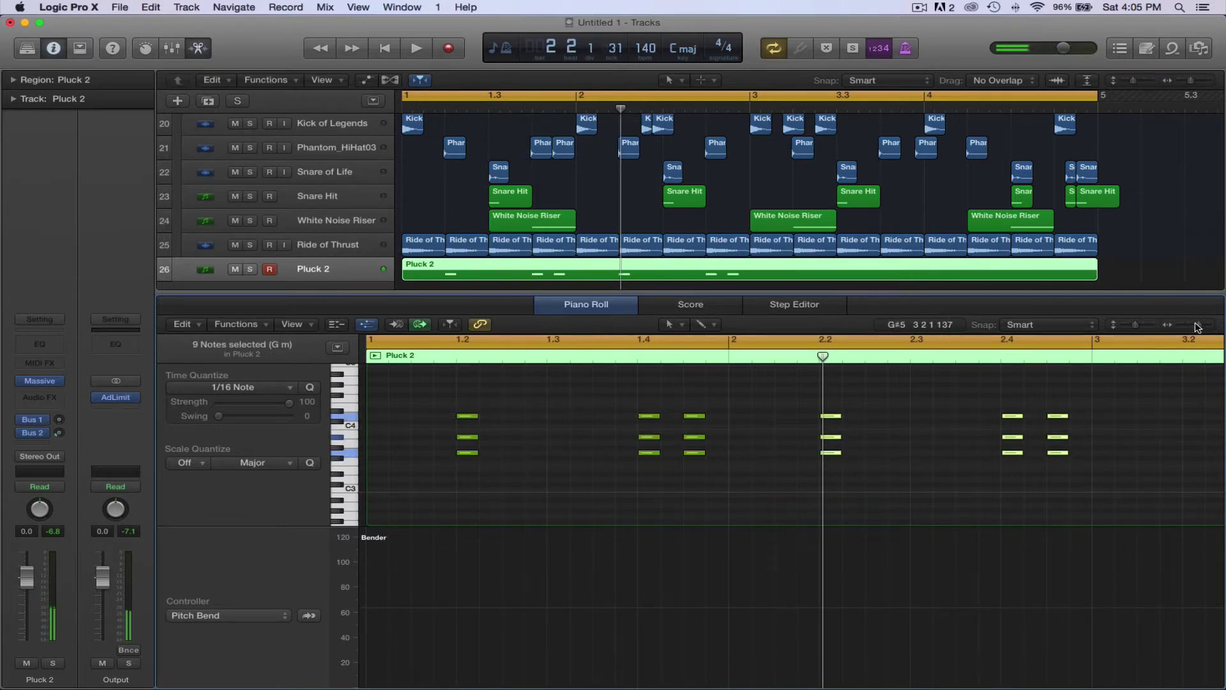
key(super+Left)
key(space)
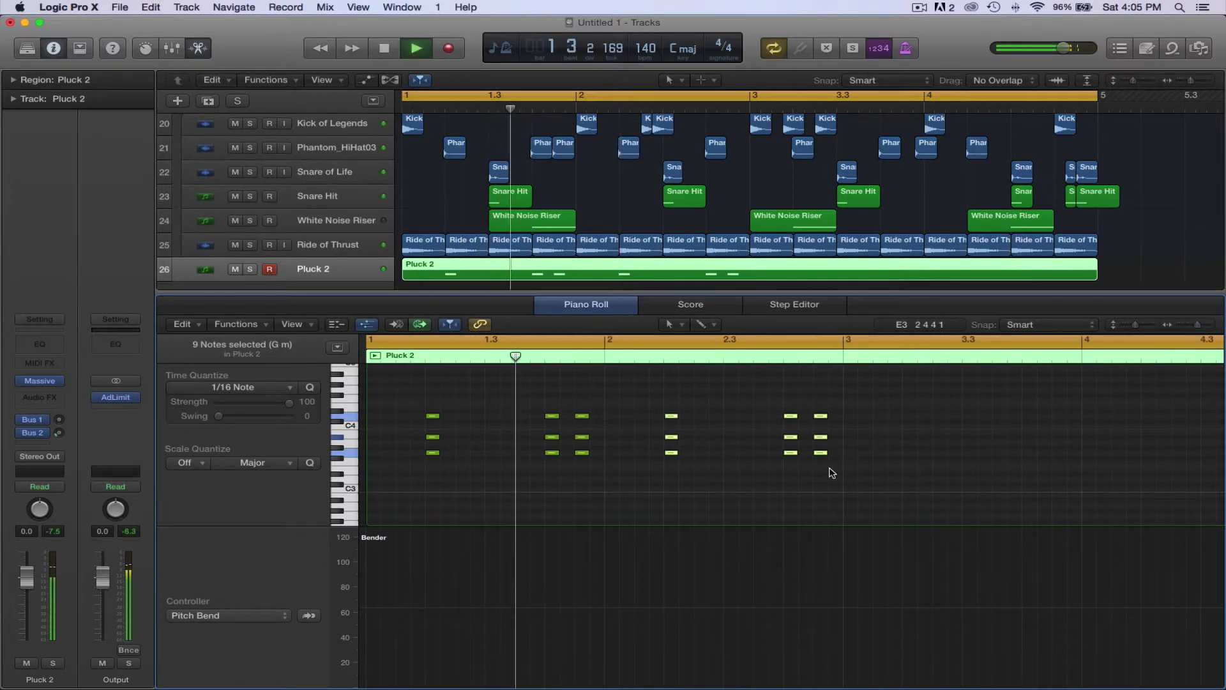
scroll(832, 472, up, 1)
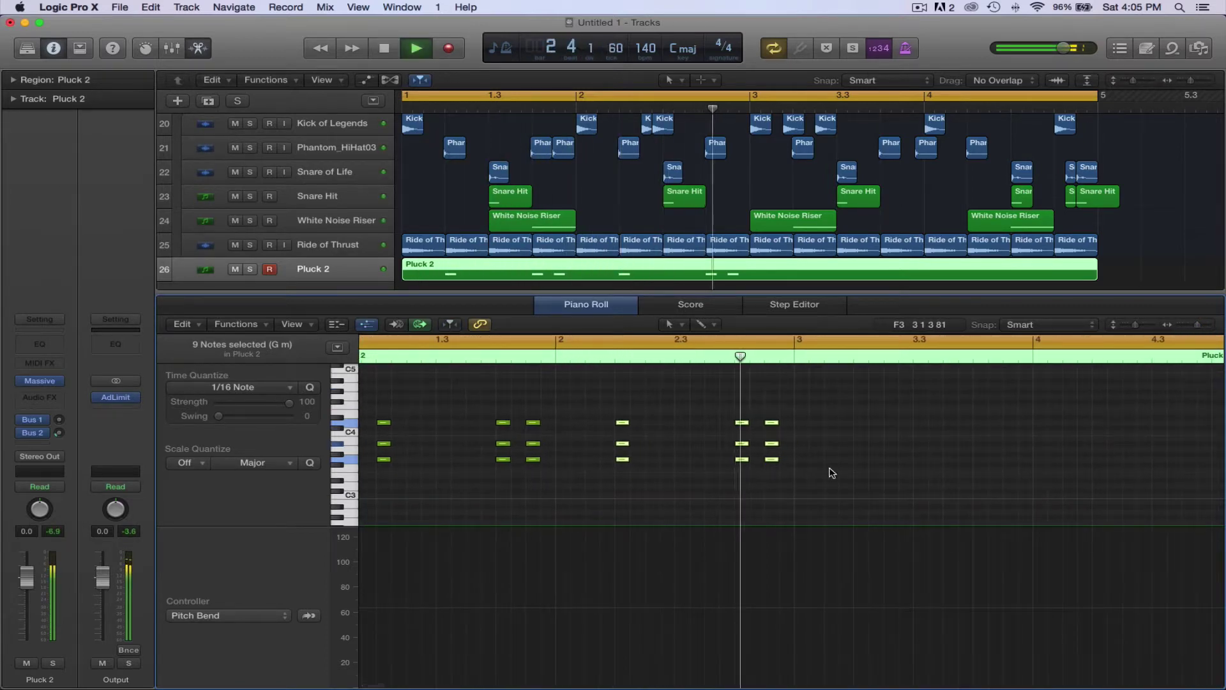
key(space)
Copy the chord pattern of bars 1 and 2 into bars 3 and 4 and play the loop
drag(843, 469, 910, 425)
key(space)
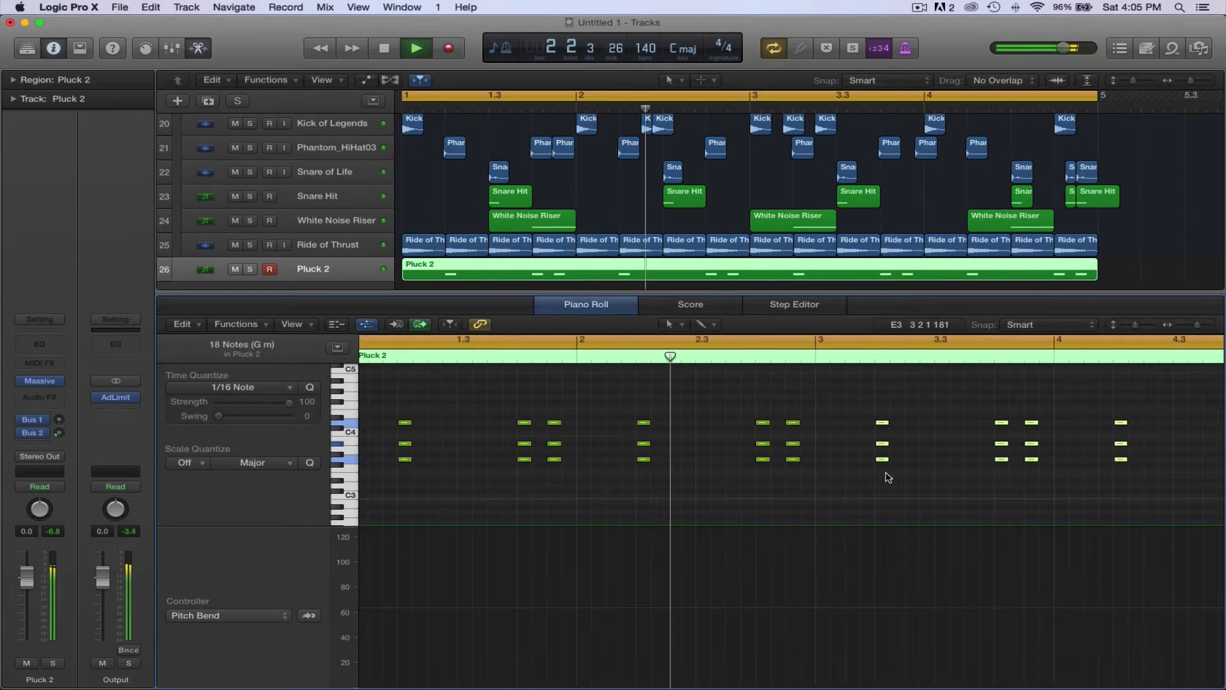
key(space)
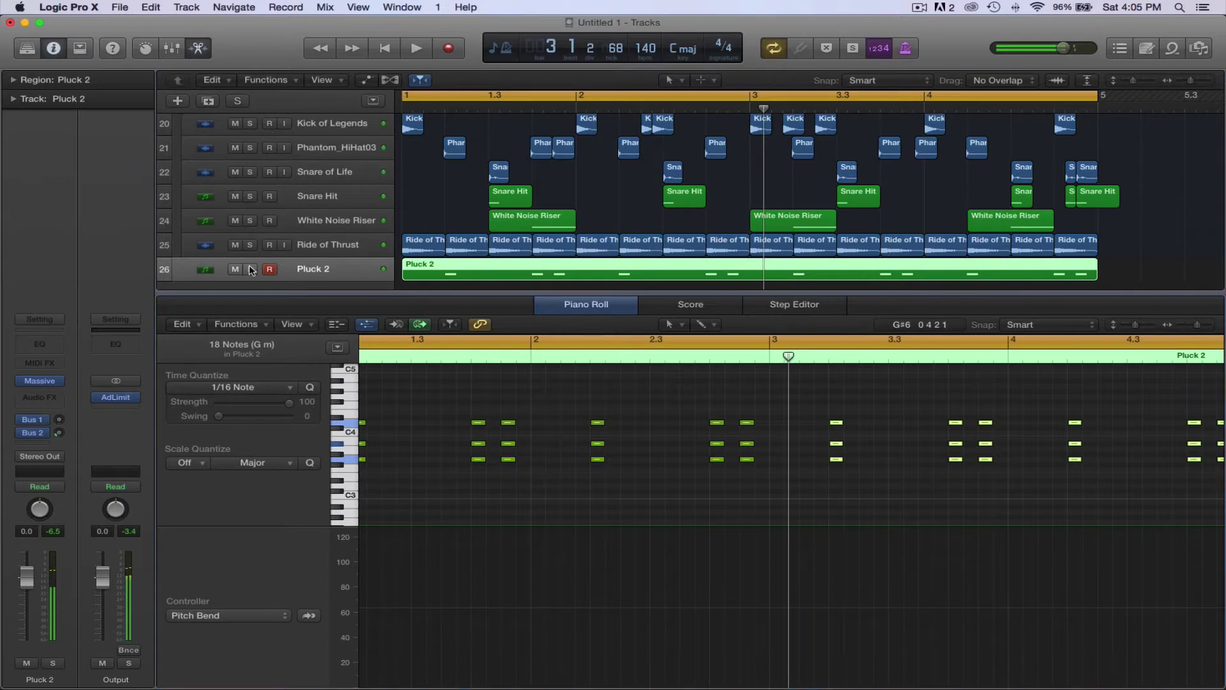
Solo the Pluck 2 track and lower its volume to about -4.8 dB during playback
click(251, 269)
key(space)
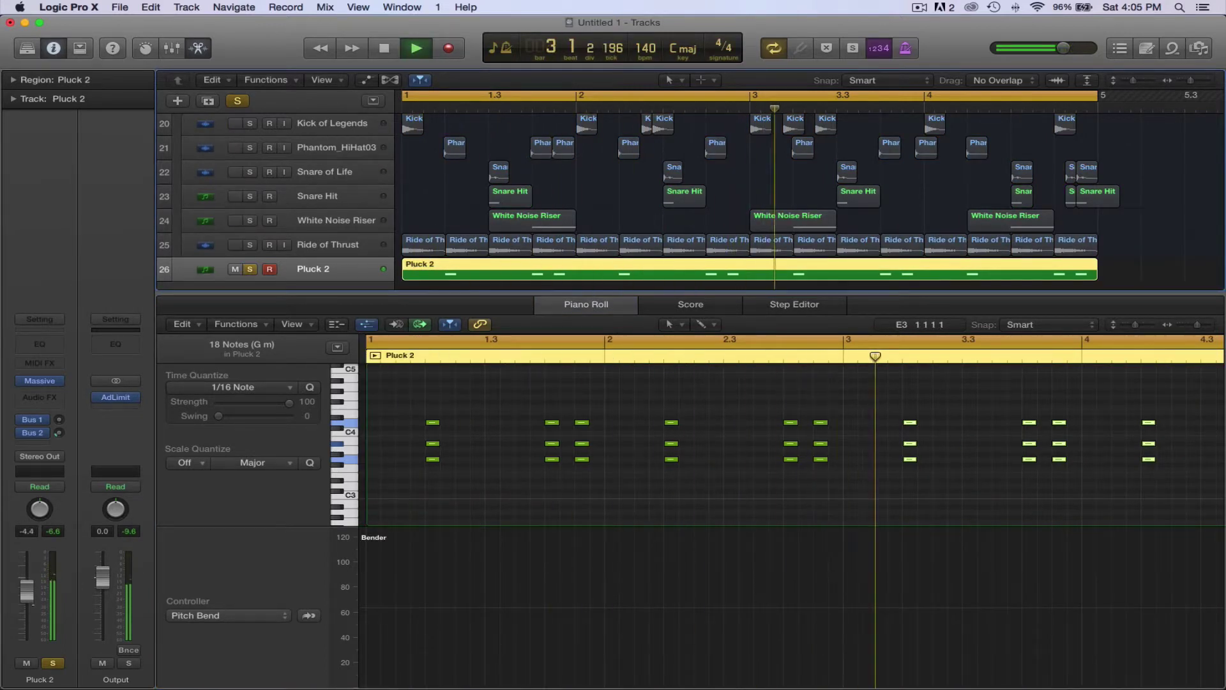
key(space)
Replace the last G minor chord at 4.4.3 with an F chord of F3, A3 and C4, and audition it
click(905, 514)
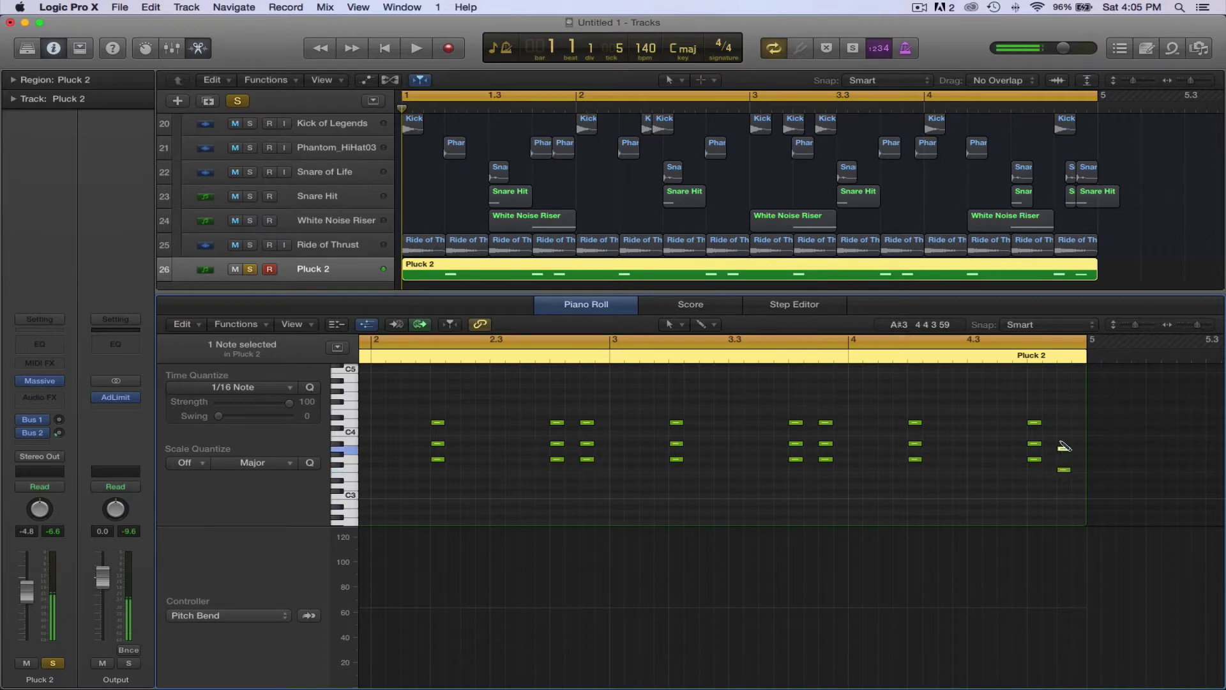
click(1027, 363)
key(space)
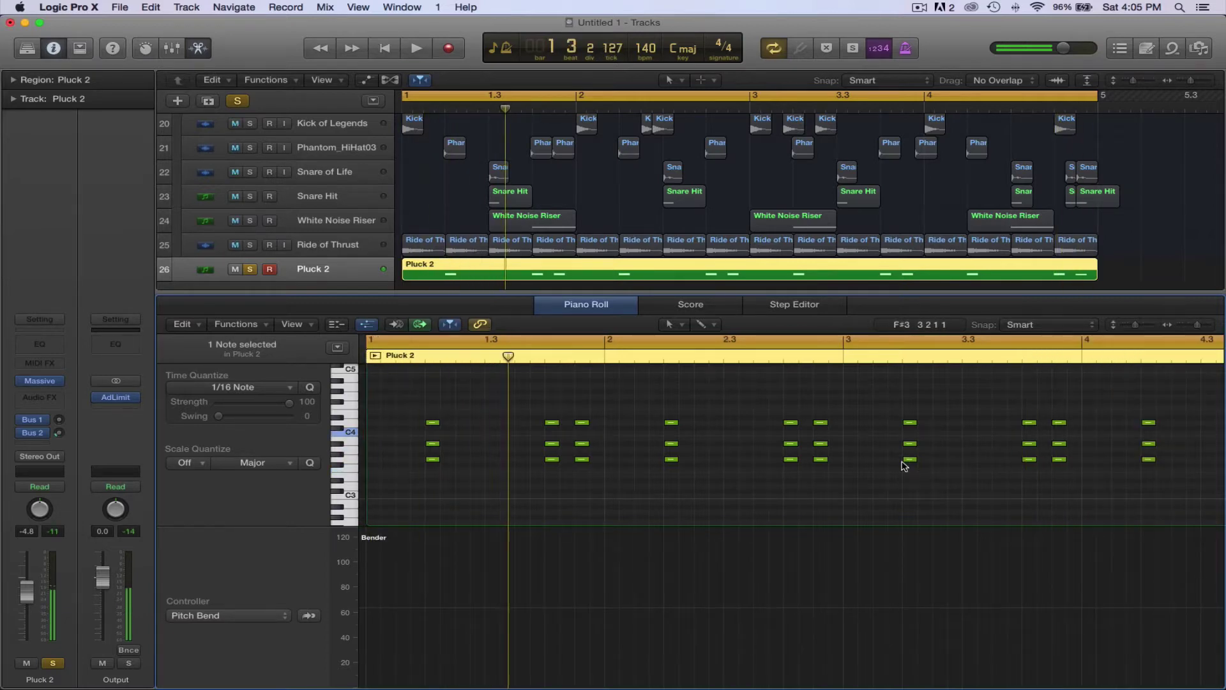
key(space)
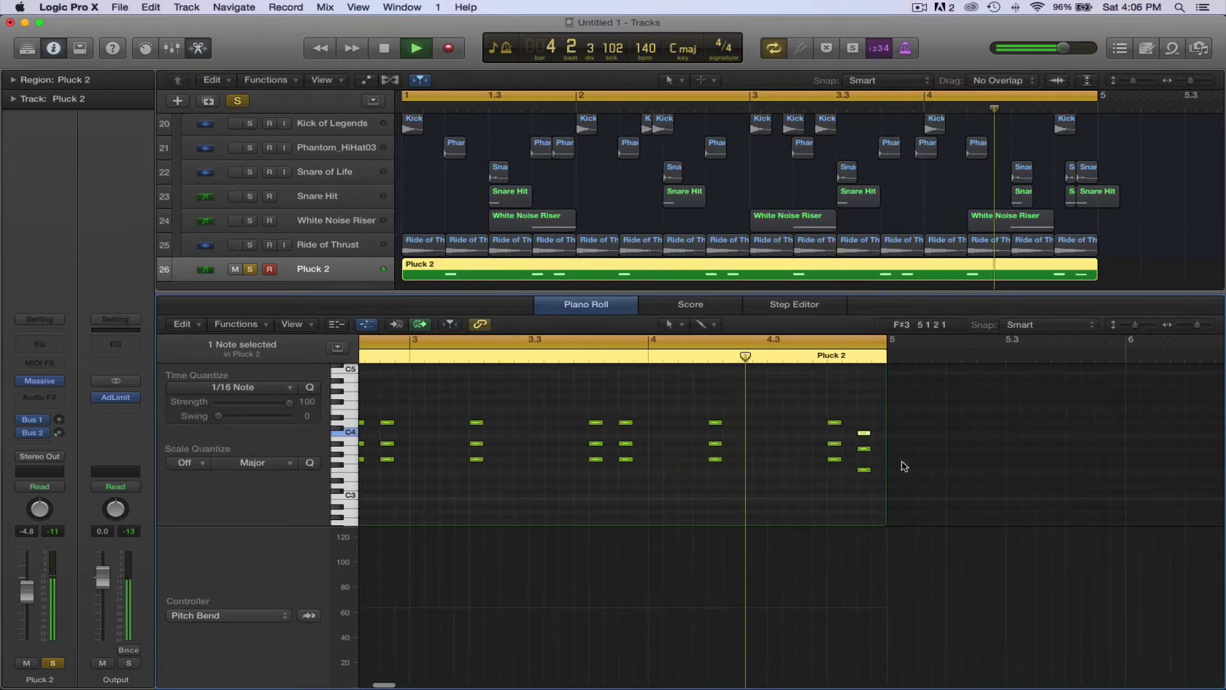
key(space)
Lengthen the last two chords so the G minor runs from 4.4 to 4.4.3 and the F to bar 5, and play the loop
drag(874, 490, 858, 422)
click(812, 399)
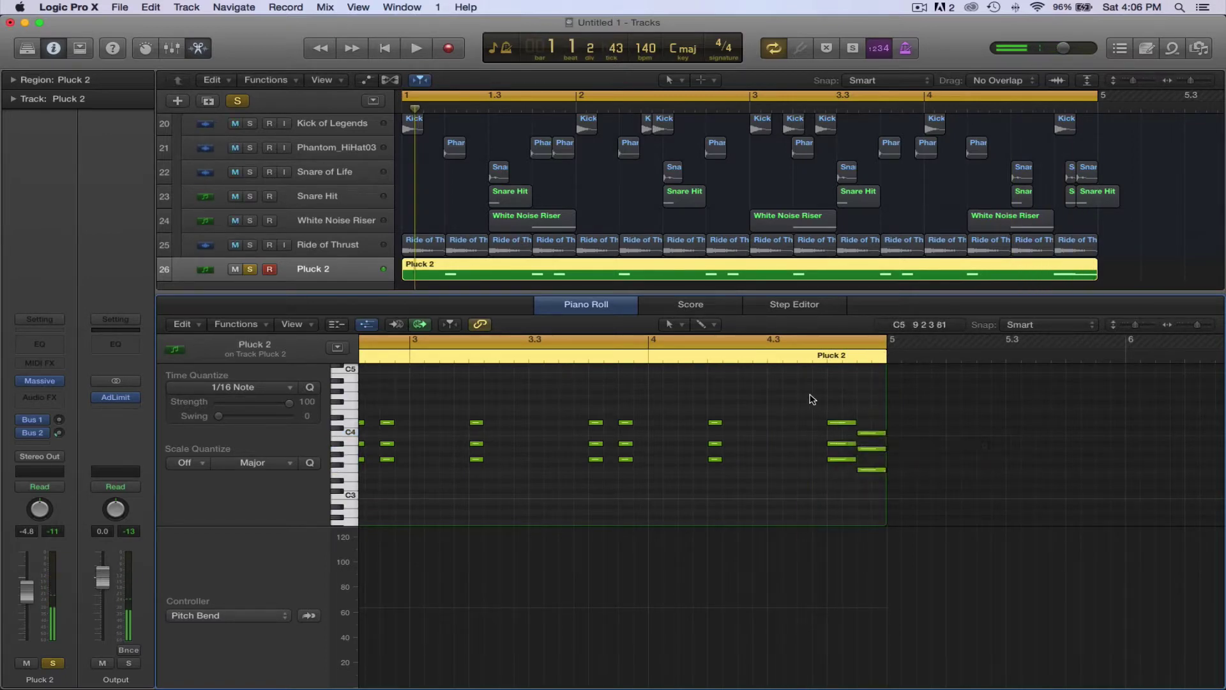
key(space)
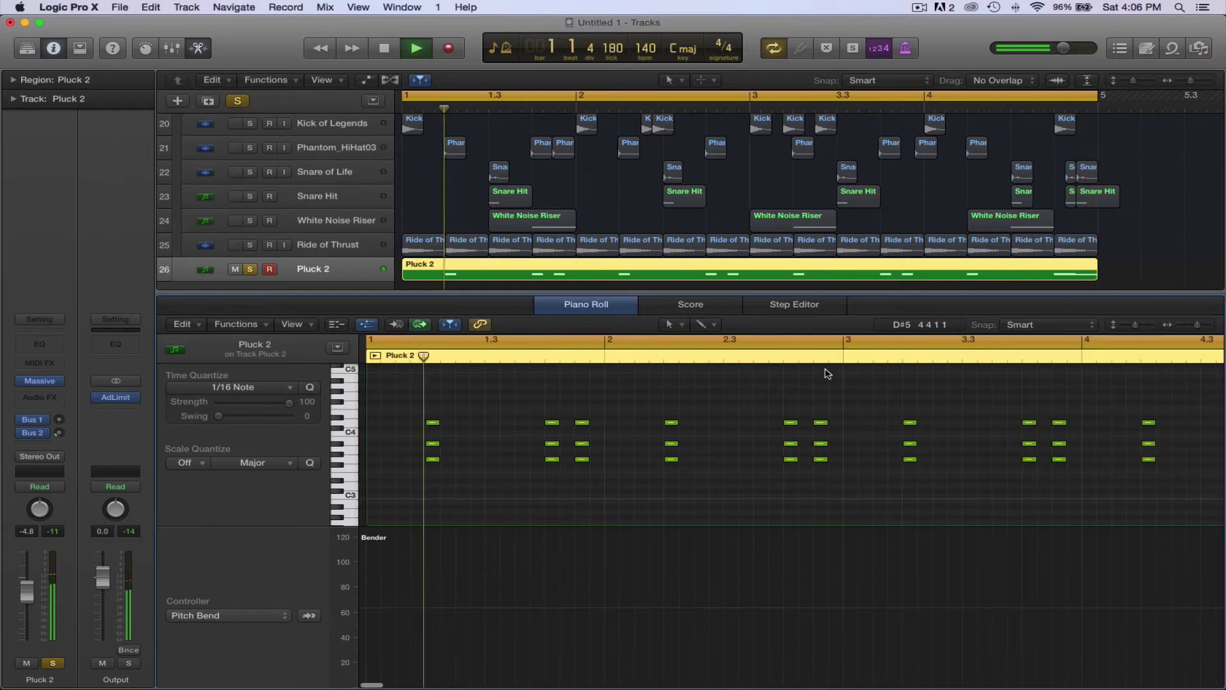
mouse_move(817, 446)
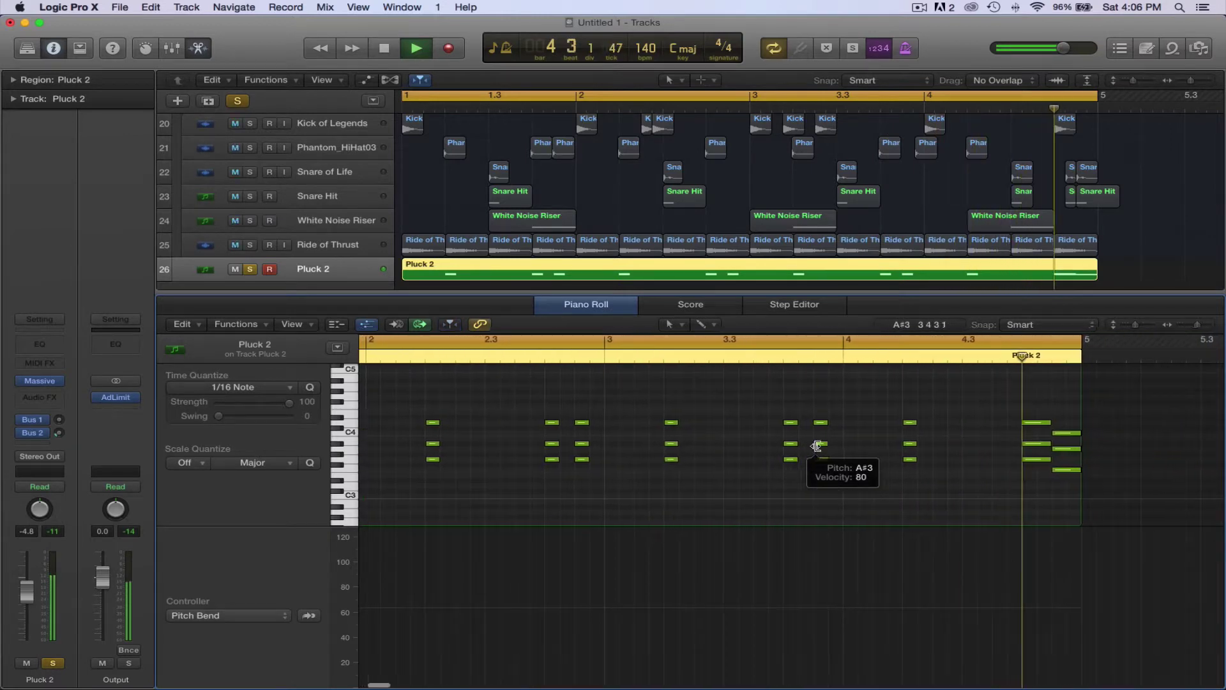
key(space)
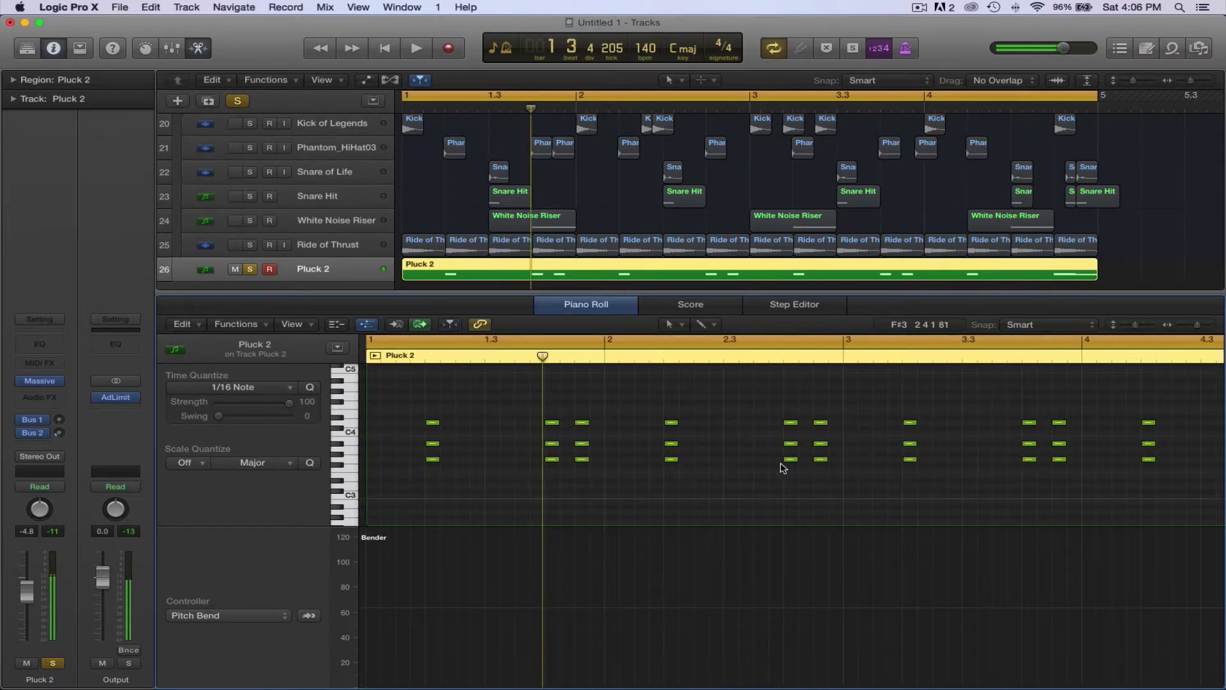
Copy the three-note F chord from the end of the region to 1.3.3, just before the 1.4 chord
scroll(709, 486, right, 5)
drag(995, 490, 992, 407)
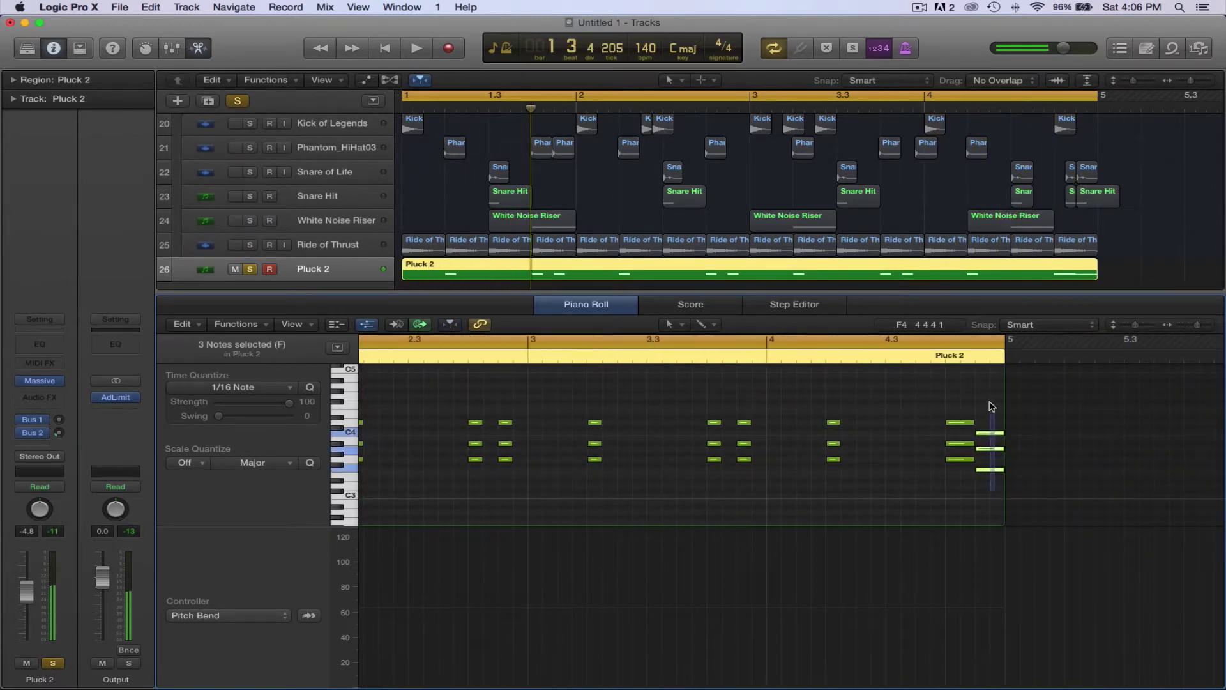
scroll(839, 451, left, 3)
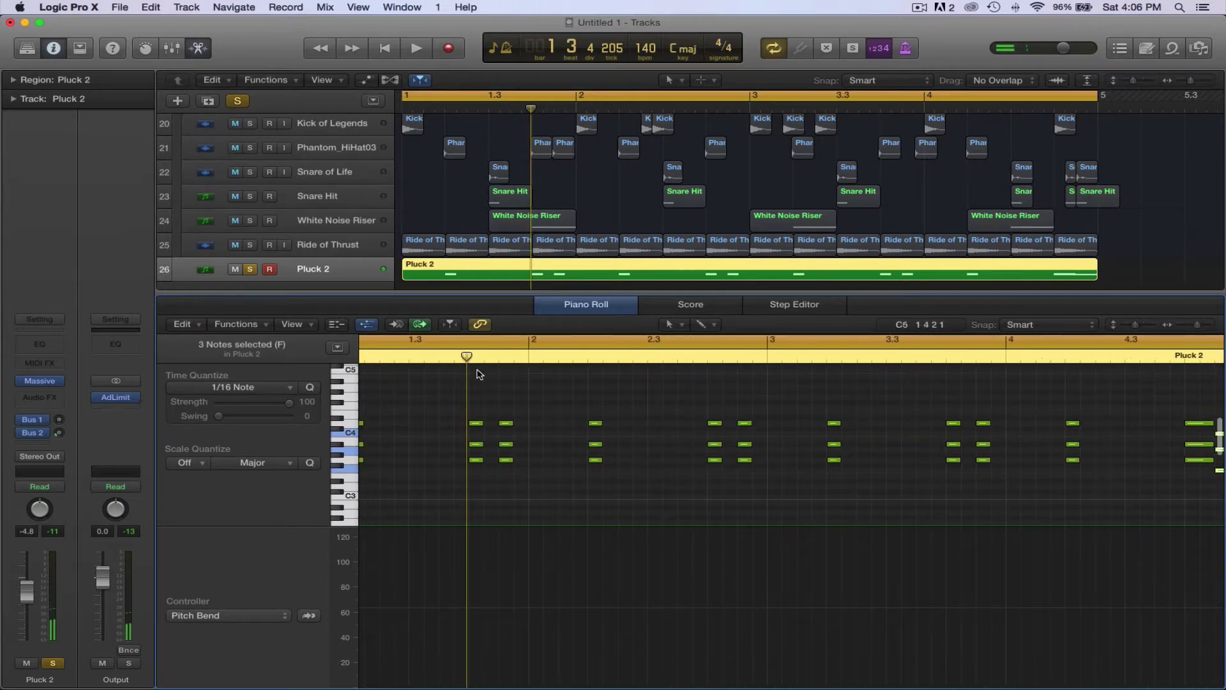
click(439, 357)
key(super+v)
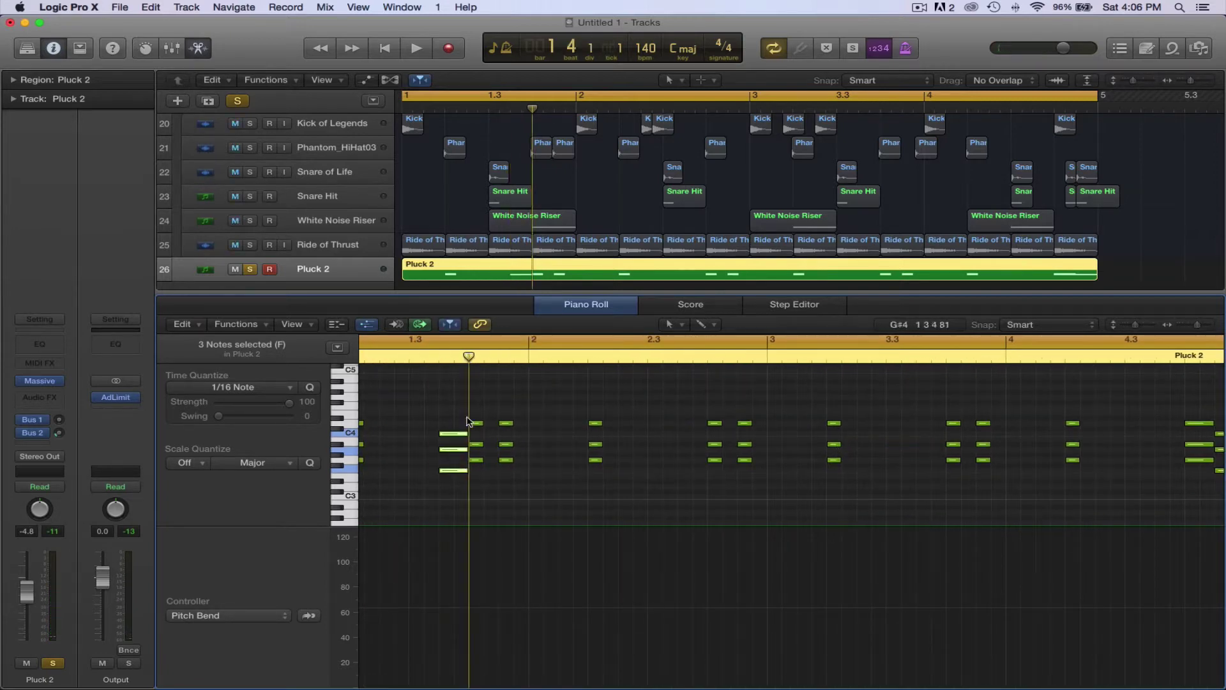
Set the F chord just before 1.4 to start at 1.3.3 with a length of 0 0 2 0, and audition it in the loop
drag(464, 434, 463, 436)
key(space)
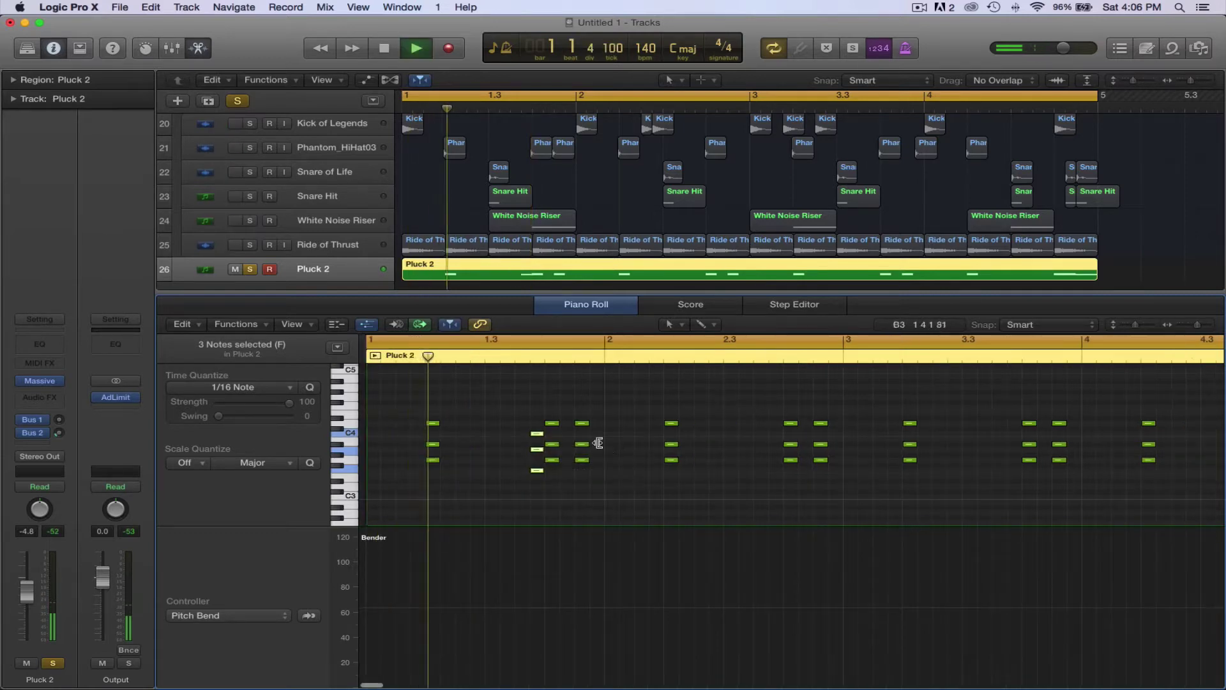
key(space)
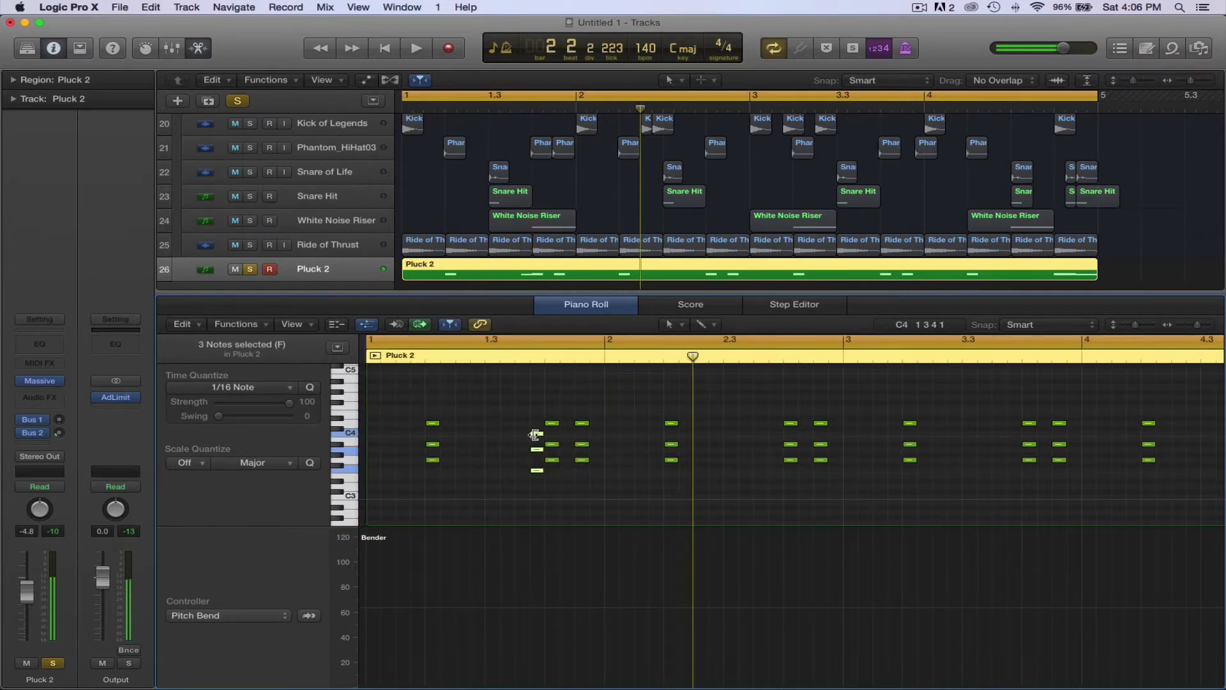
drag(536, 437, 517, 437)
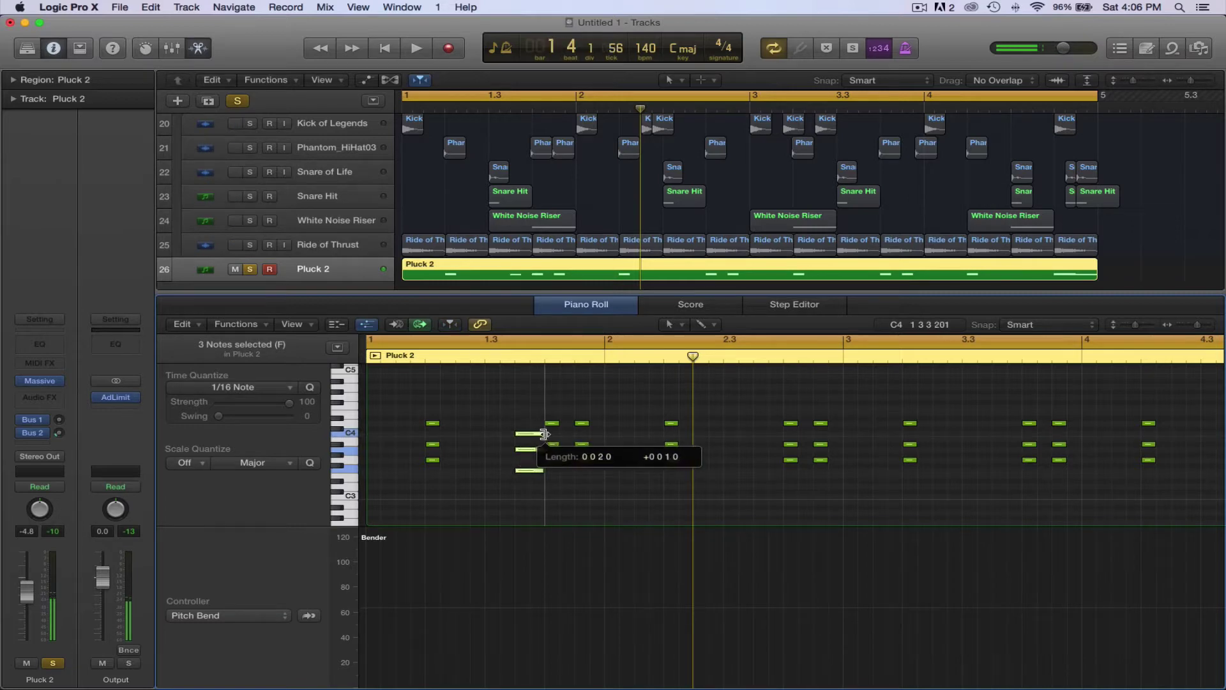
key(space)
click(607, 498)
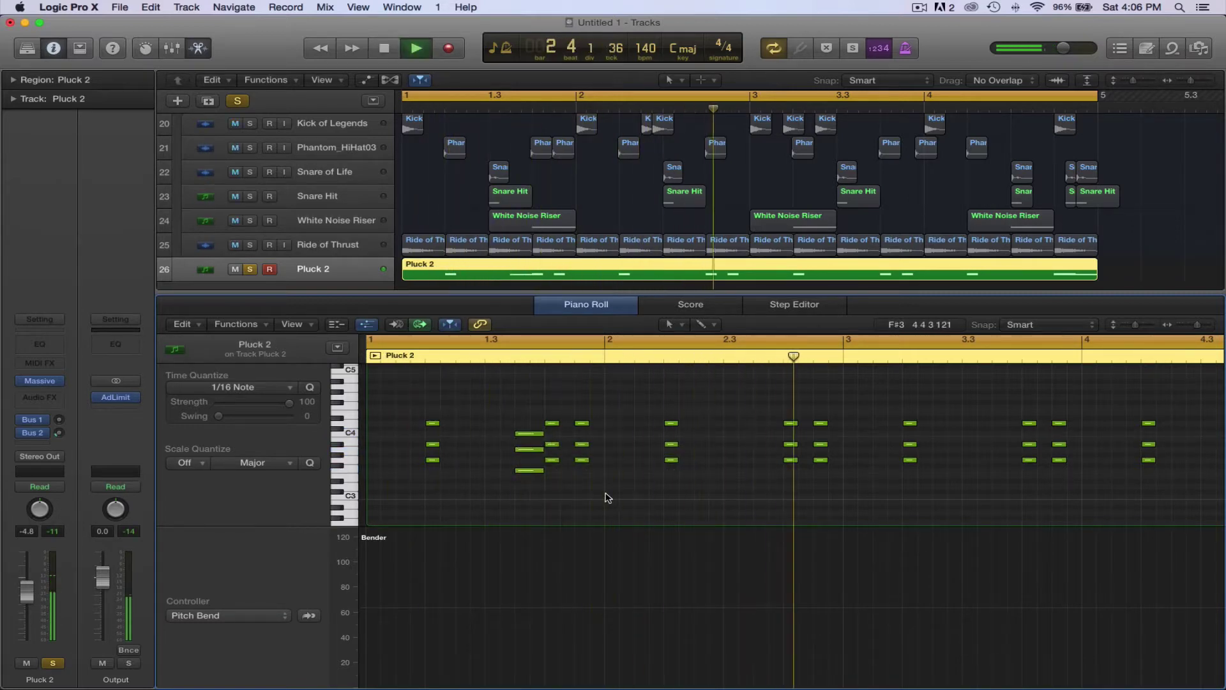
key(space)
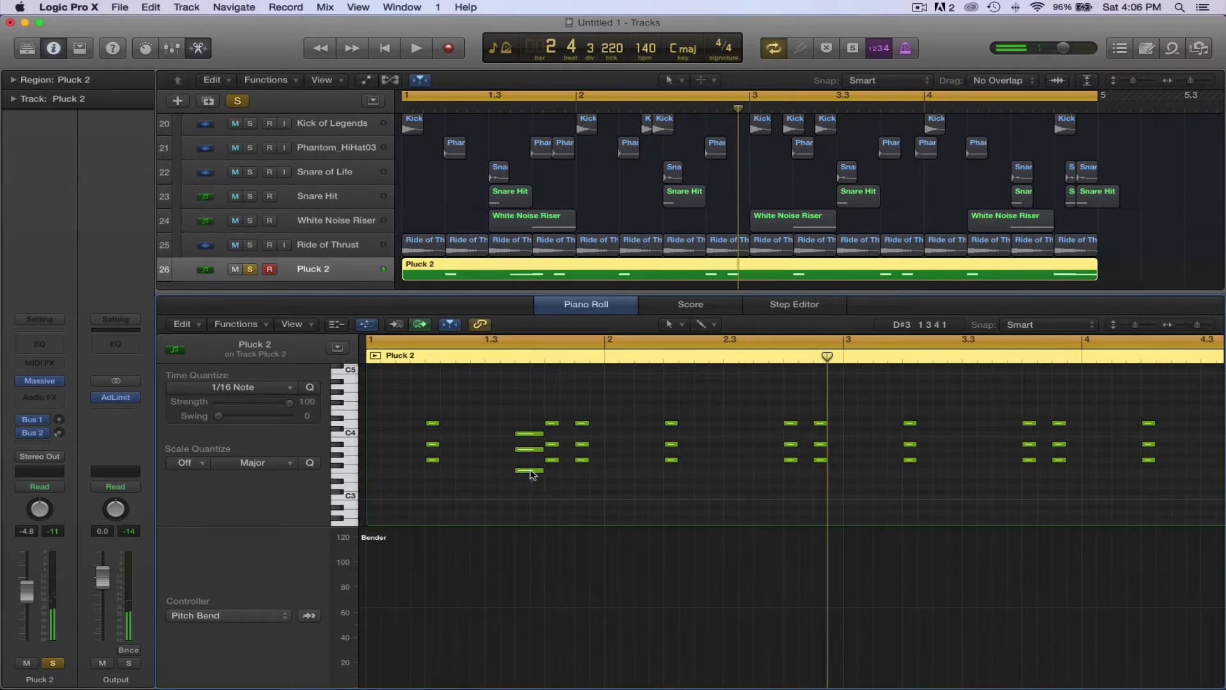
Copy the three-note F chord from 1.3.3 to 2.4.4, align the copy with the grid, and play the loop
drag(528, 436, 839, 436)
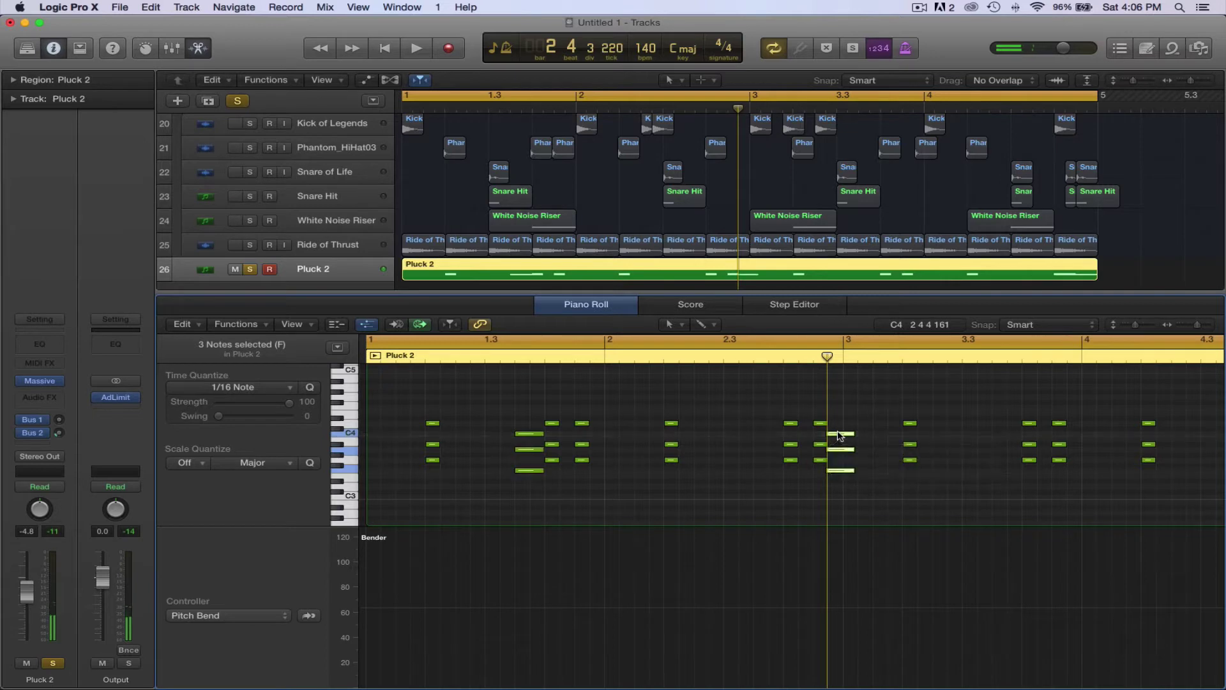
key(space)
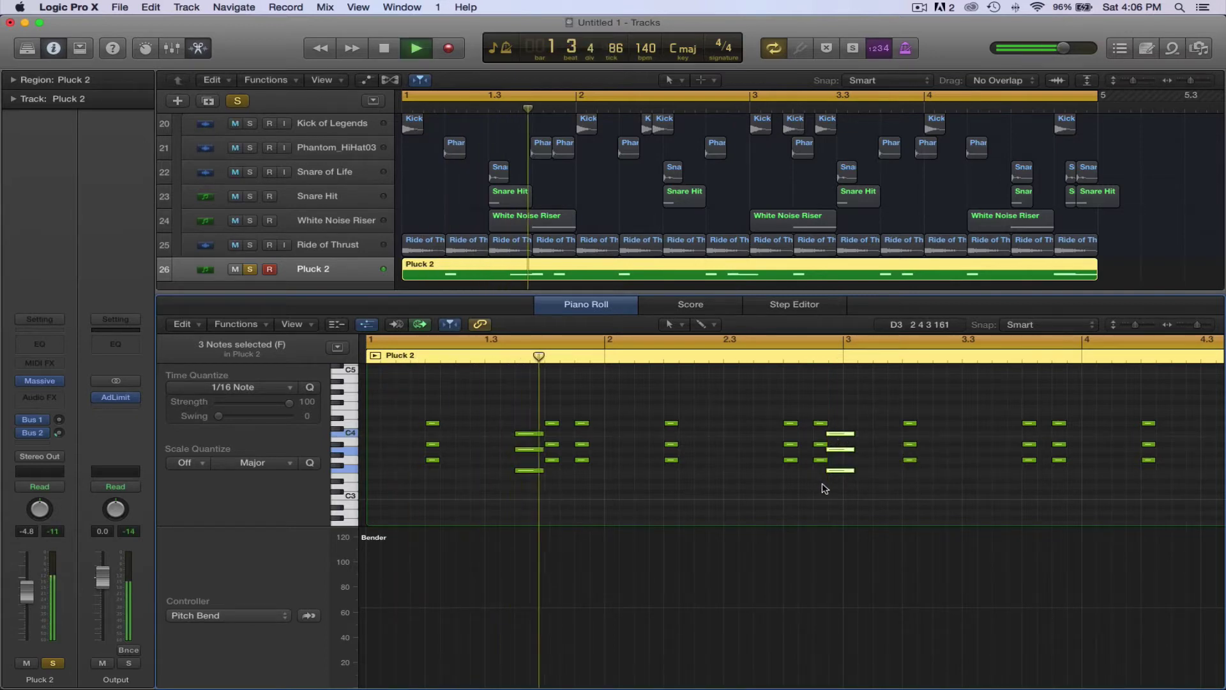
key(space)
drag(839, 435, 842, 437)
drag(1196, 329, 1204, 325)
scroll(1114, 386, right, 10)
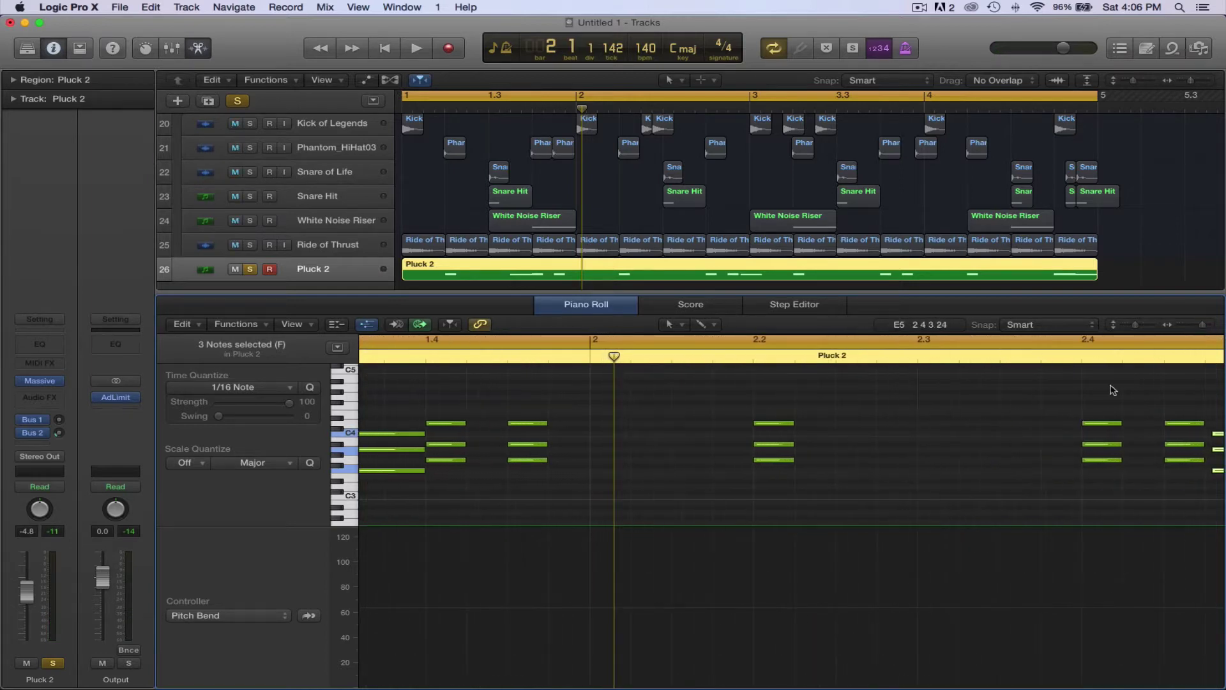
drag(580, 436, 574, 437)
key(space)
drag(1203, 324, 1196, 324)
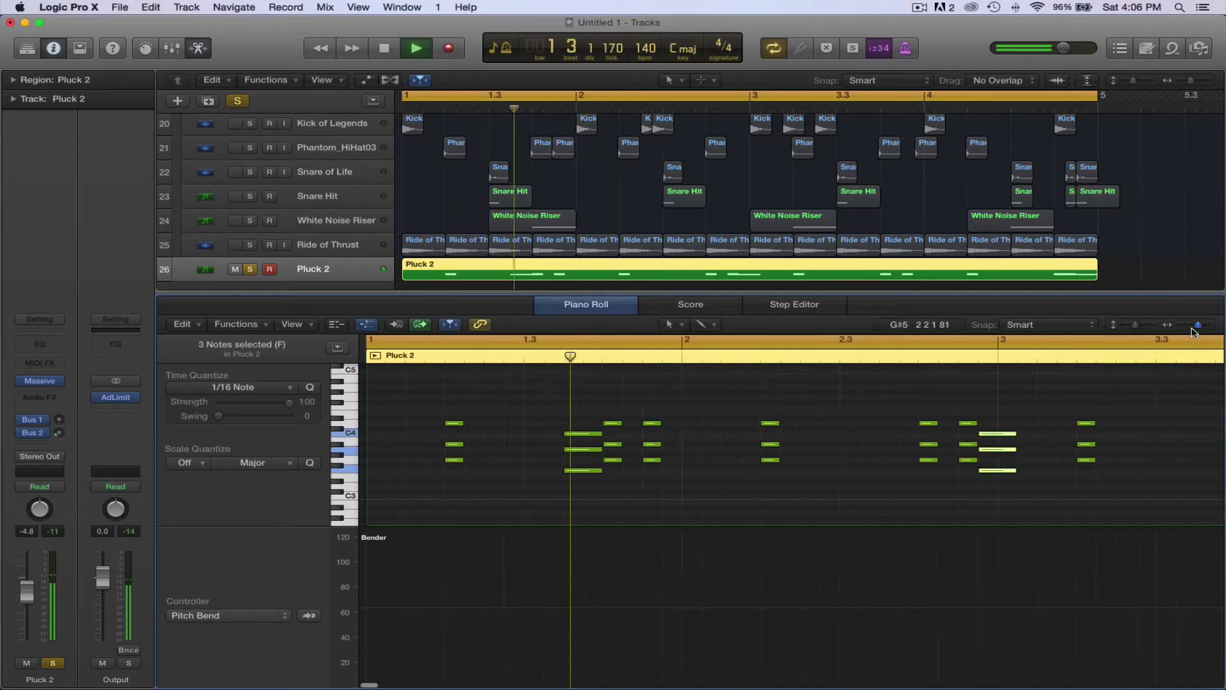
click(920, 492)
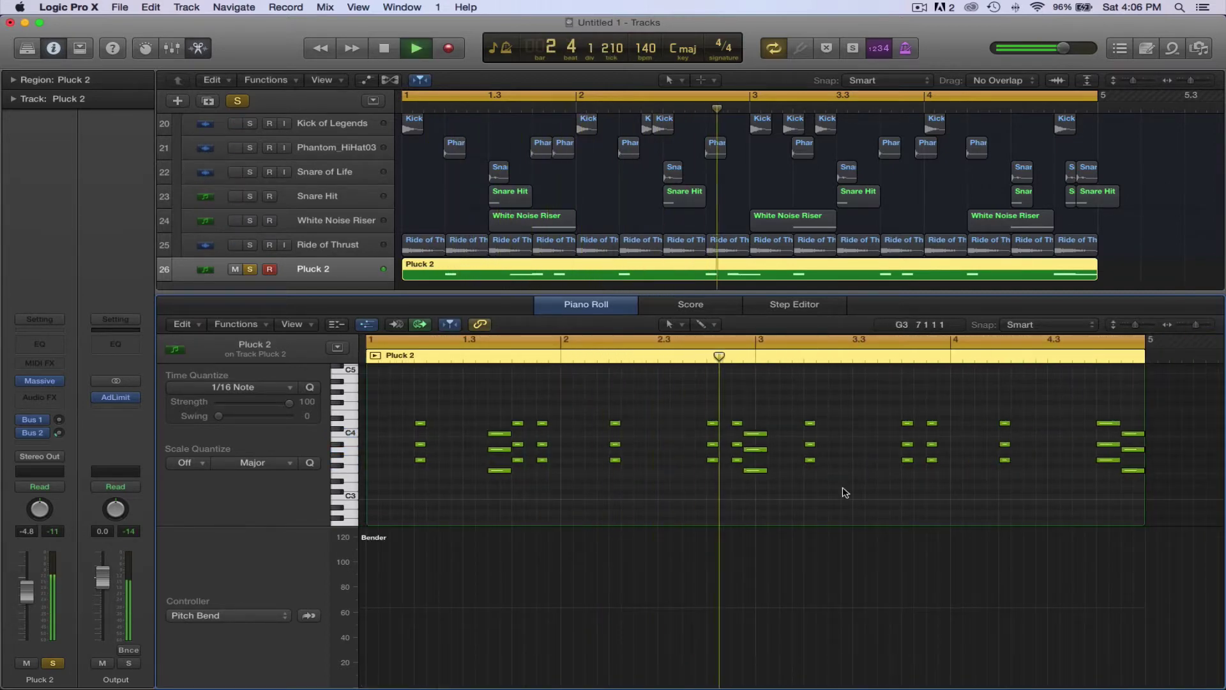
key(space)
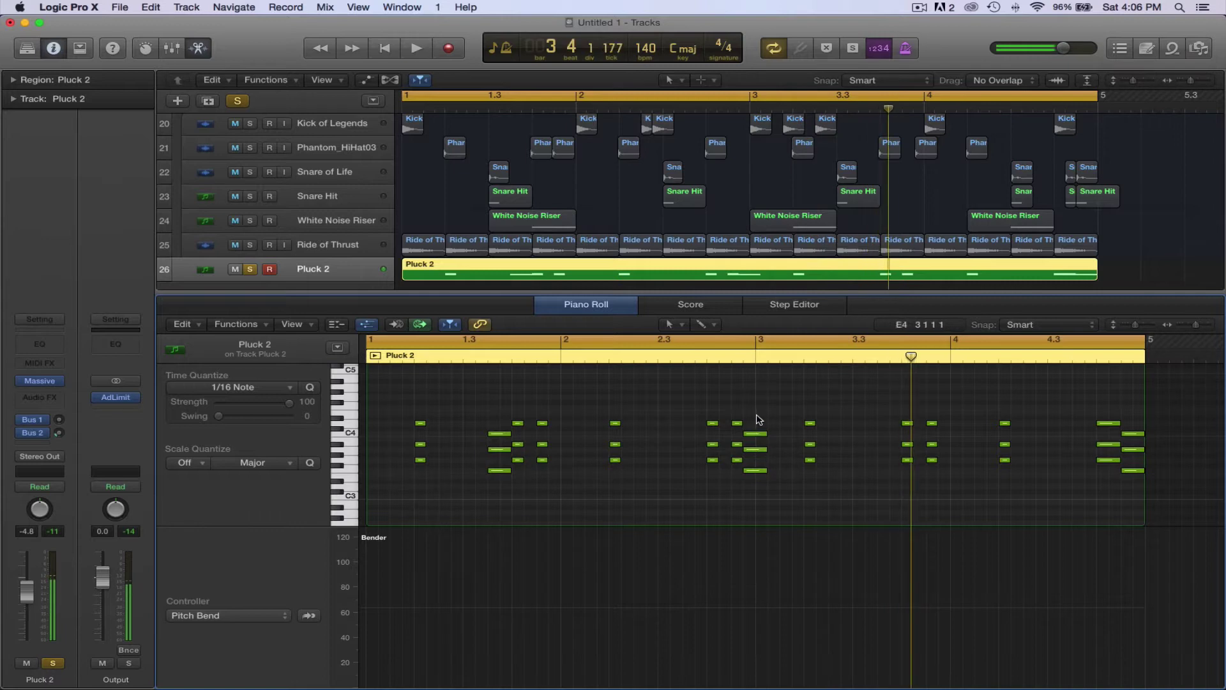
Move the F chord from 2.4.4 to the start of bar 3 and listen to the loop
drag(757, 436, 767, 437)
key(space)
click(896, 496)
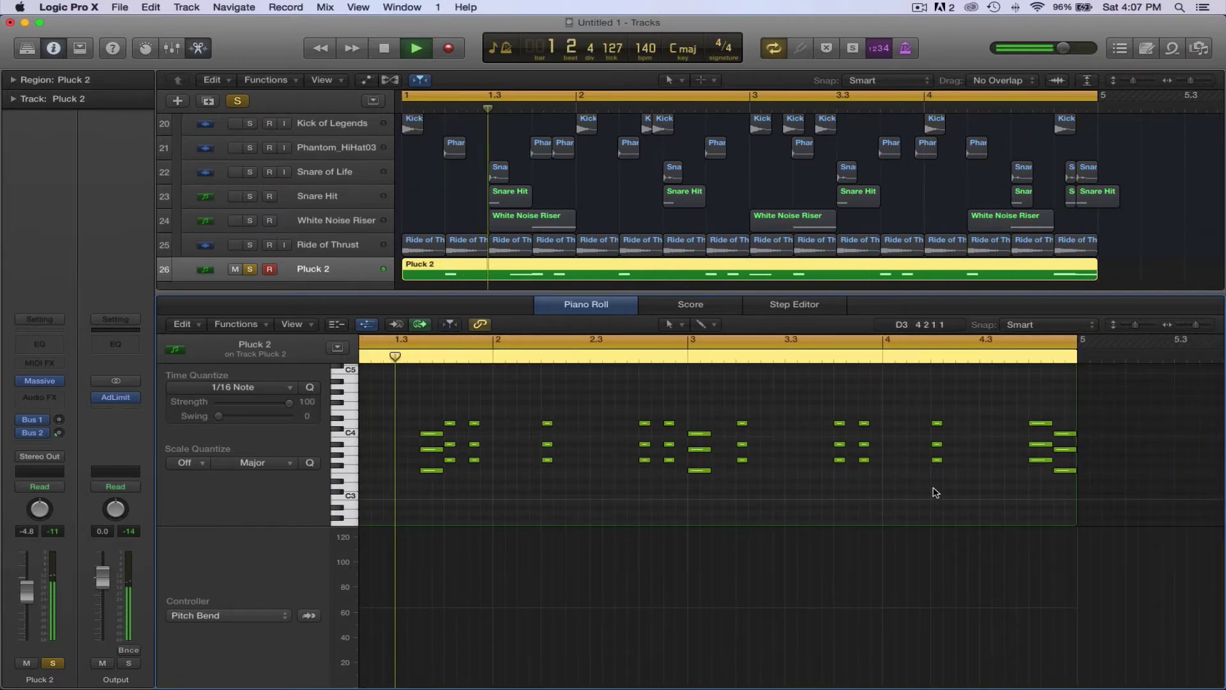
click(586, 239)
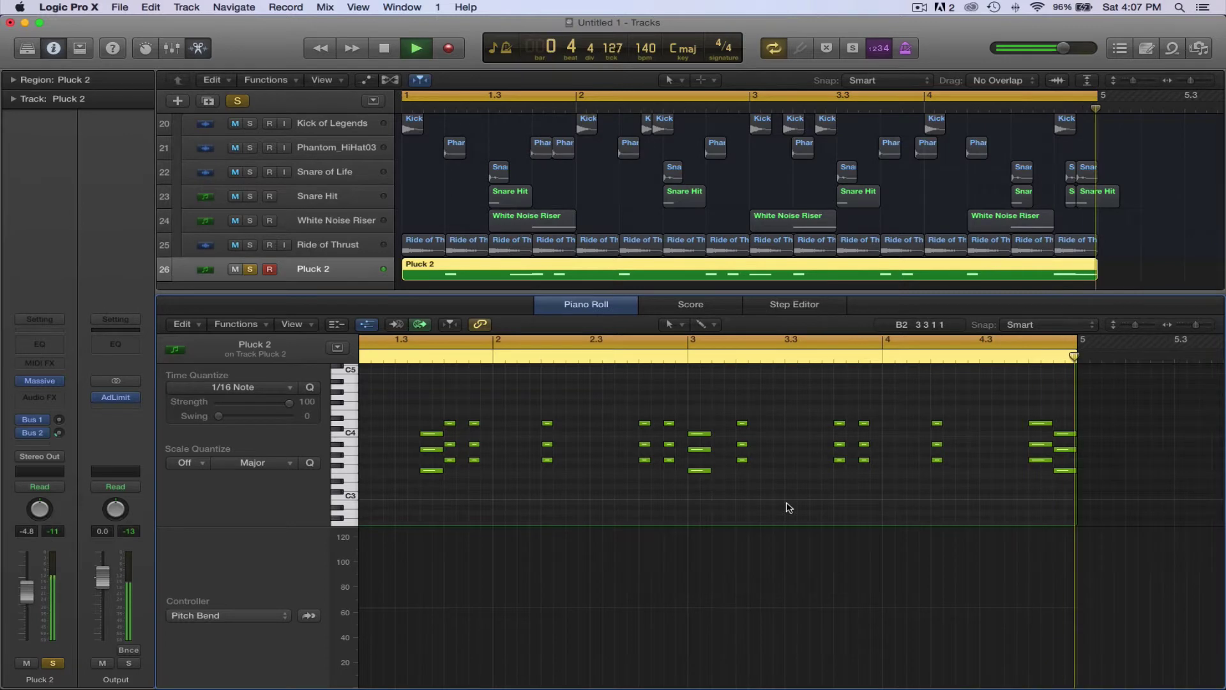
key(space)
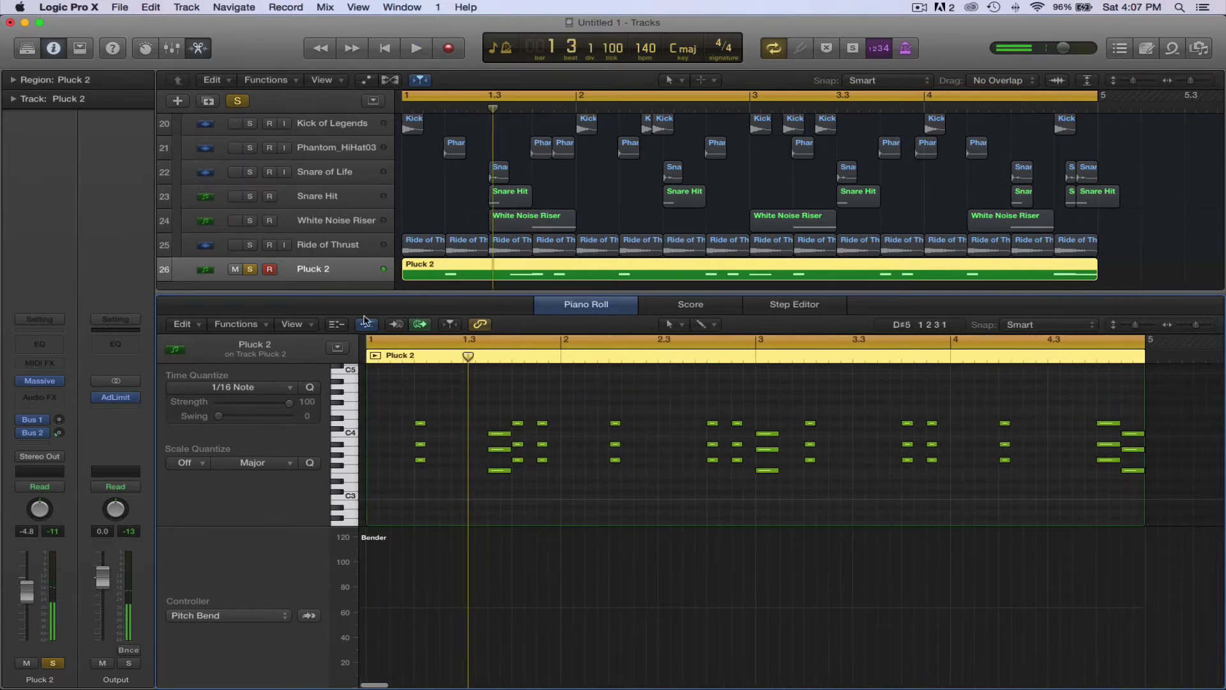
Close the note editor, duplicate the Pluck 2 track, and load the Steinway Grand Piano patch on the duplicate
click(197, 55)
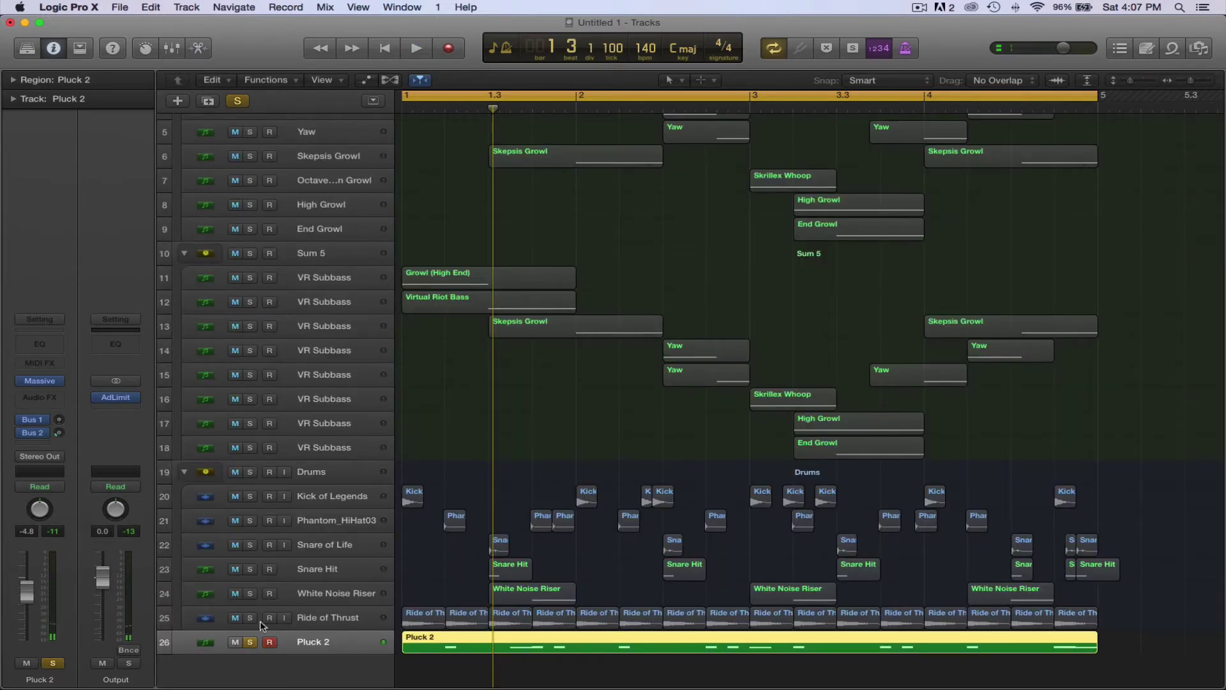
key(super+d)
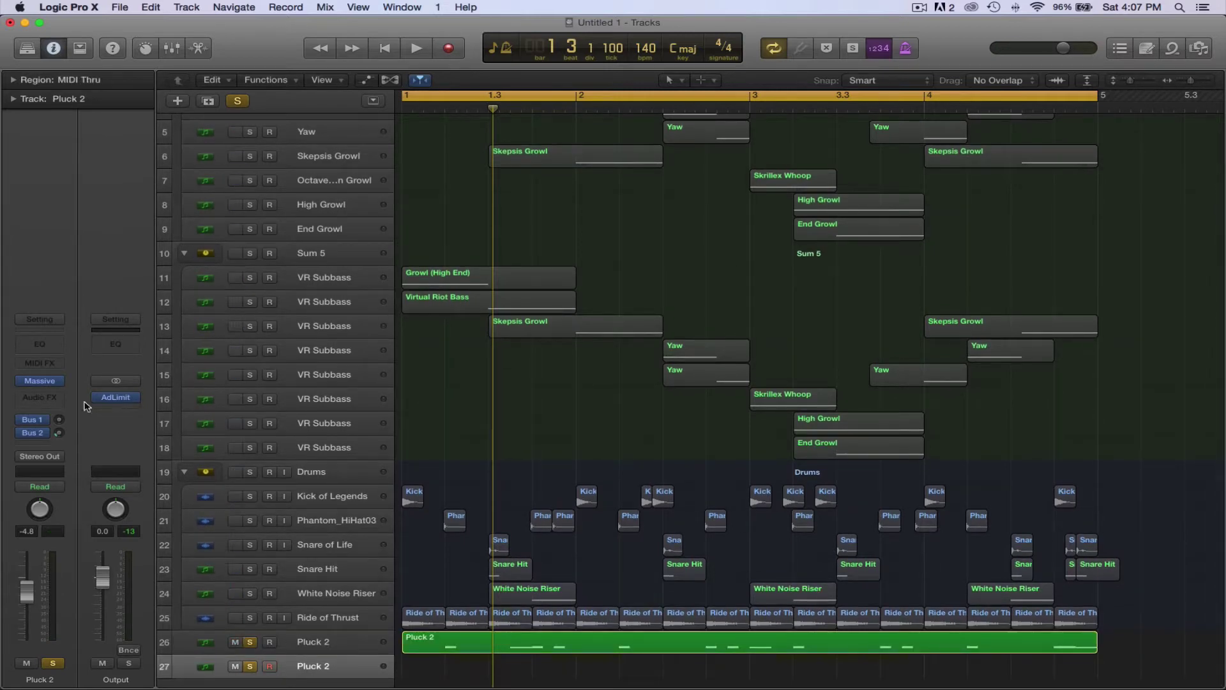
click(28, 49)
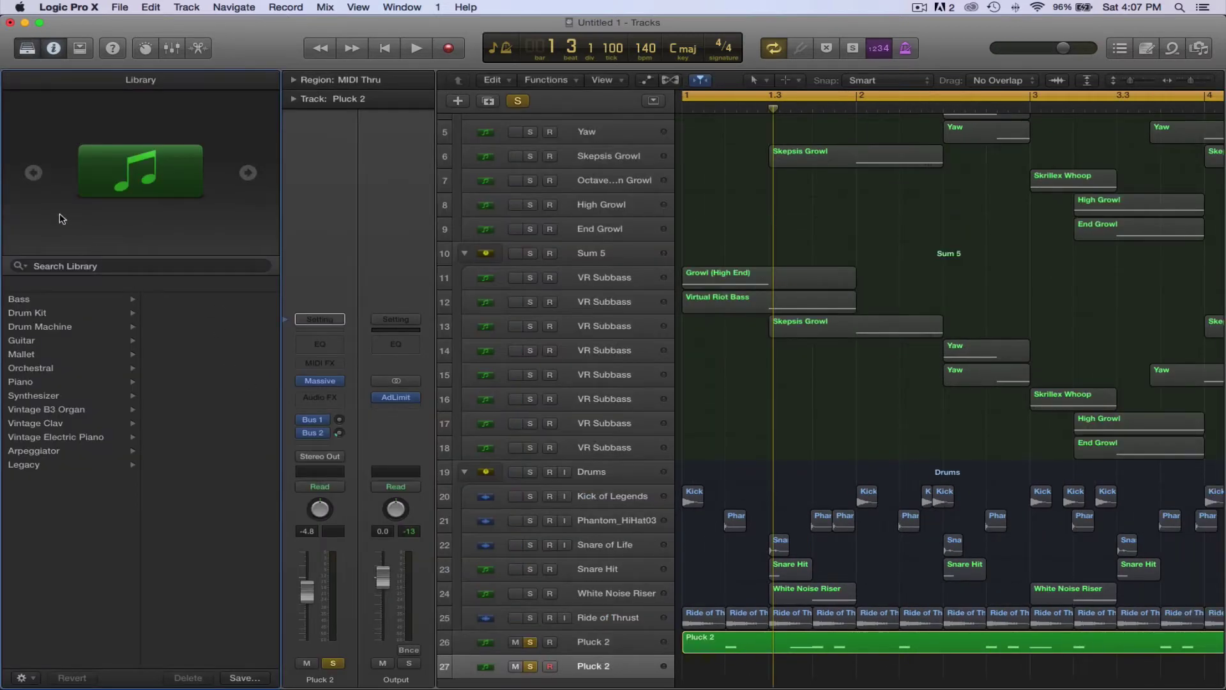
click(36, 384)
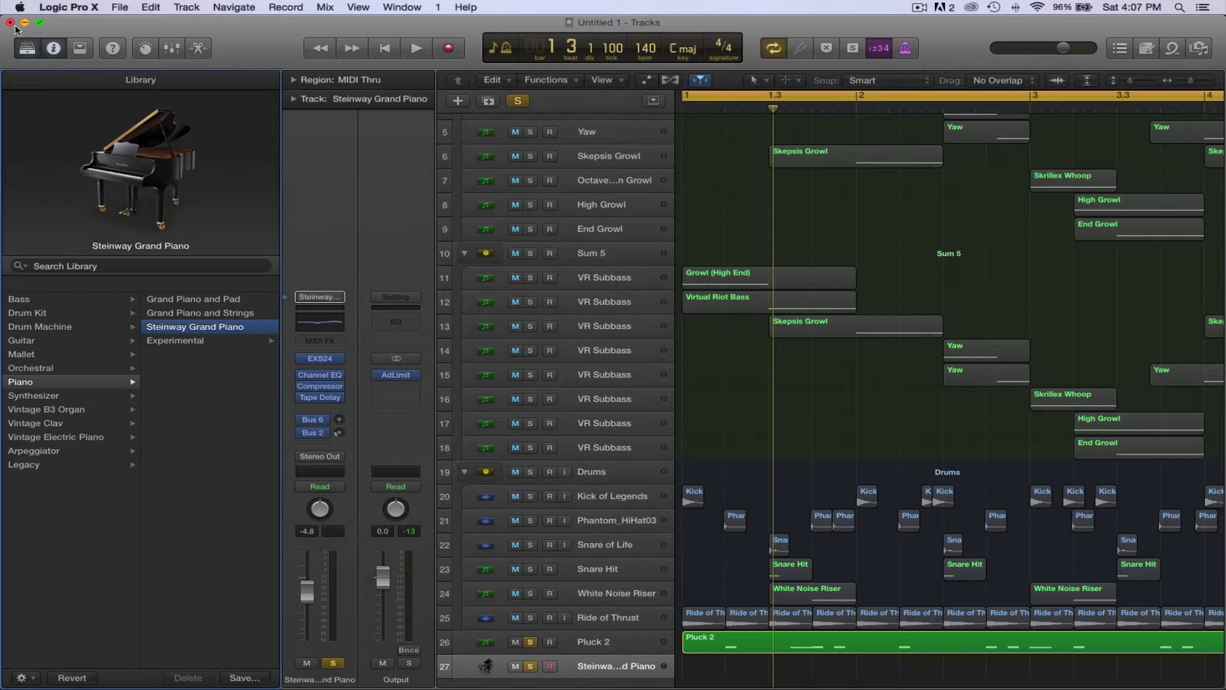
click(27, 49)
Copy the Pluck 2 region onto the Steinway Grand Piano track and lower the piano's volume to about -11.6 dB during playback
click(529, 646)
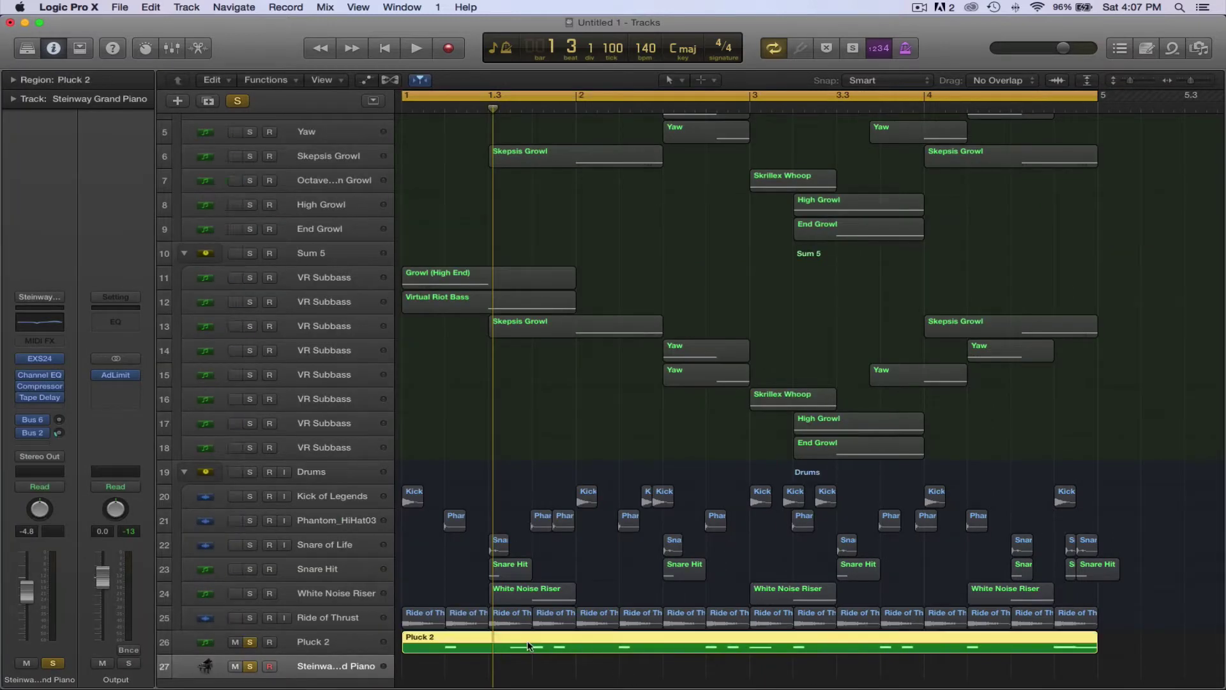
drag(529, 647, 530, 670)
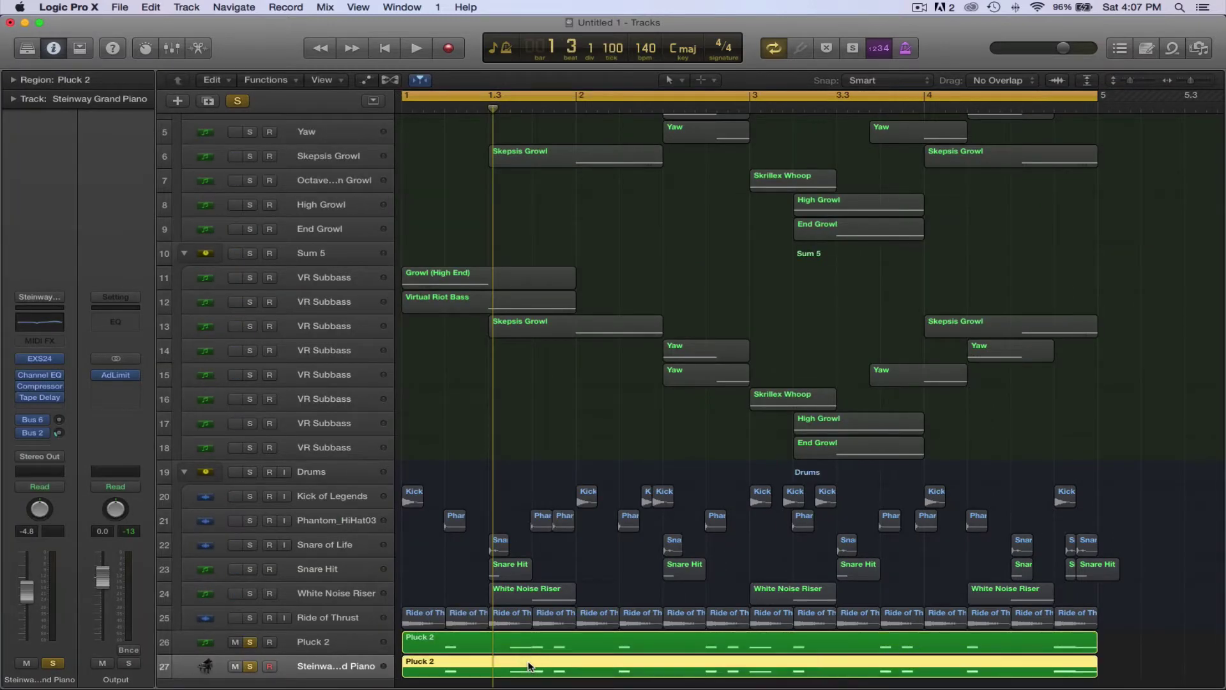
key(space)
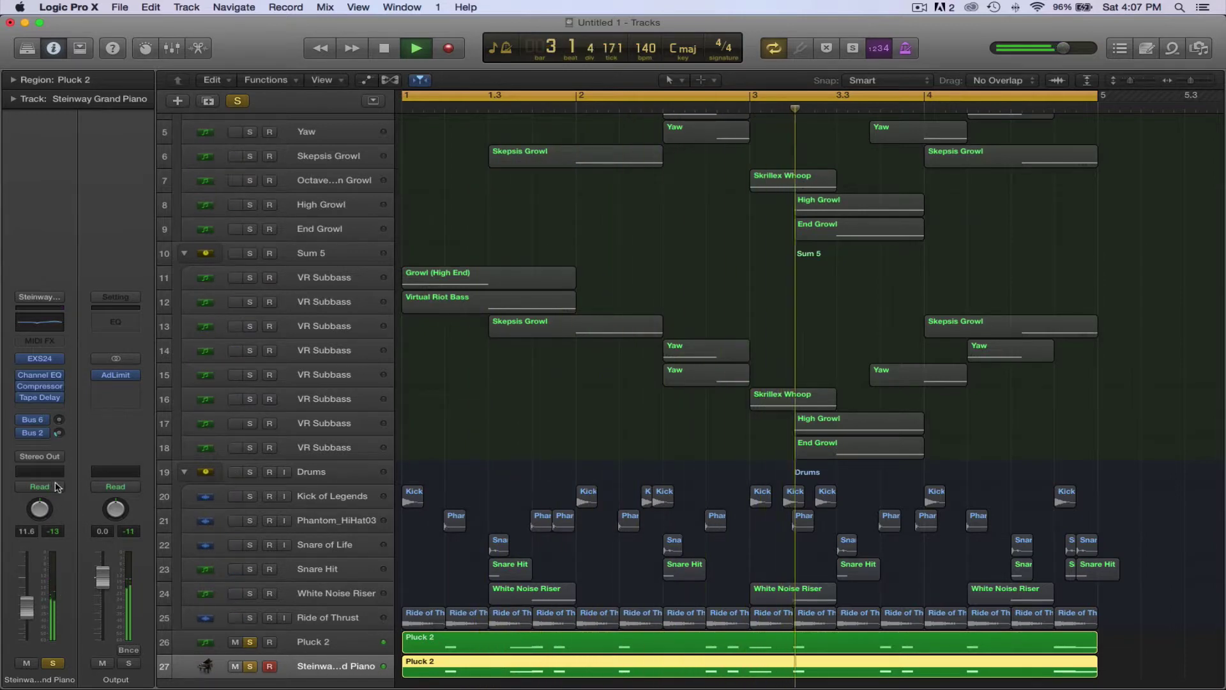
key(space)
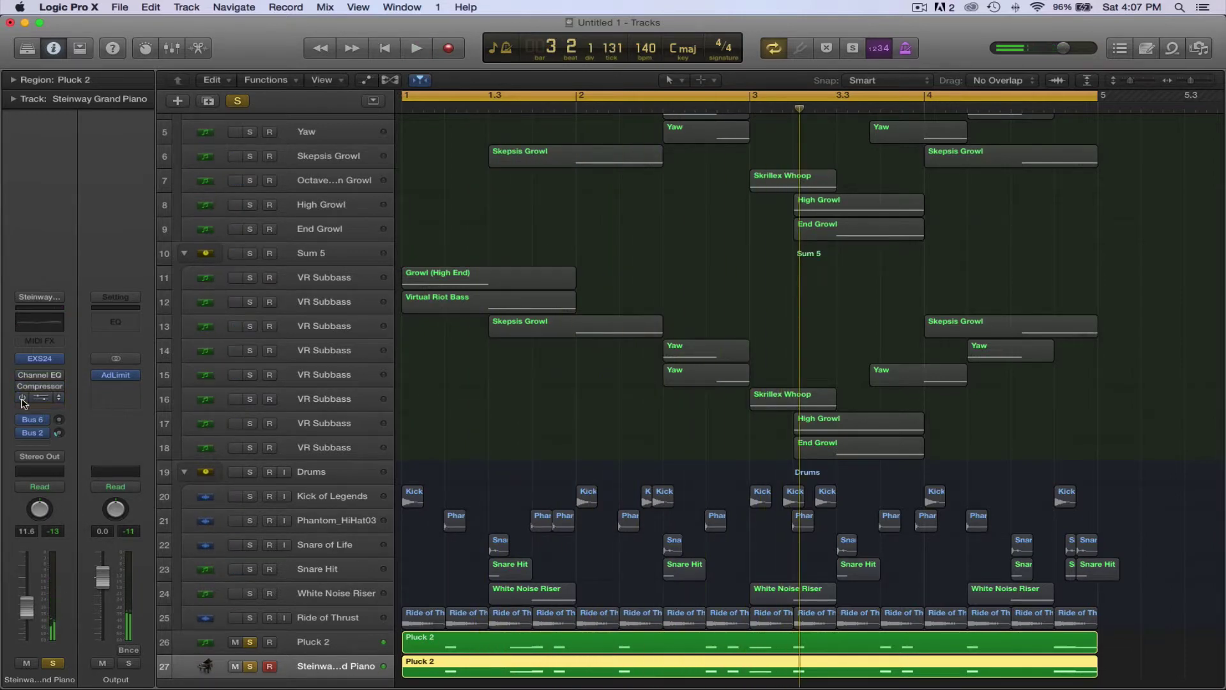
Unsolo the Pluck 2 track and play the loop with only the Steinway Grand Piano soloed
key(space)
key(space)
click(250, 642)
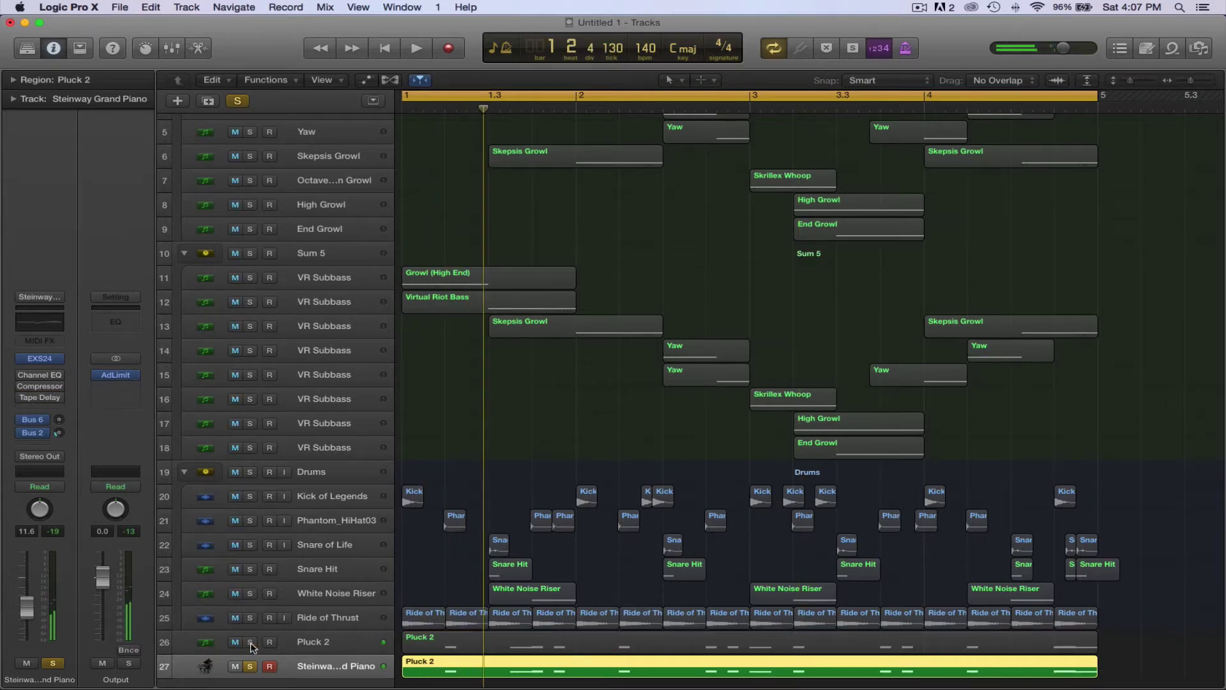
key(space)
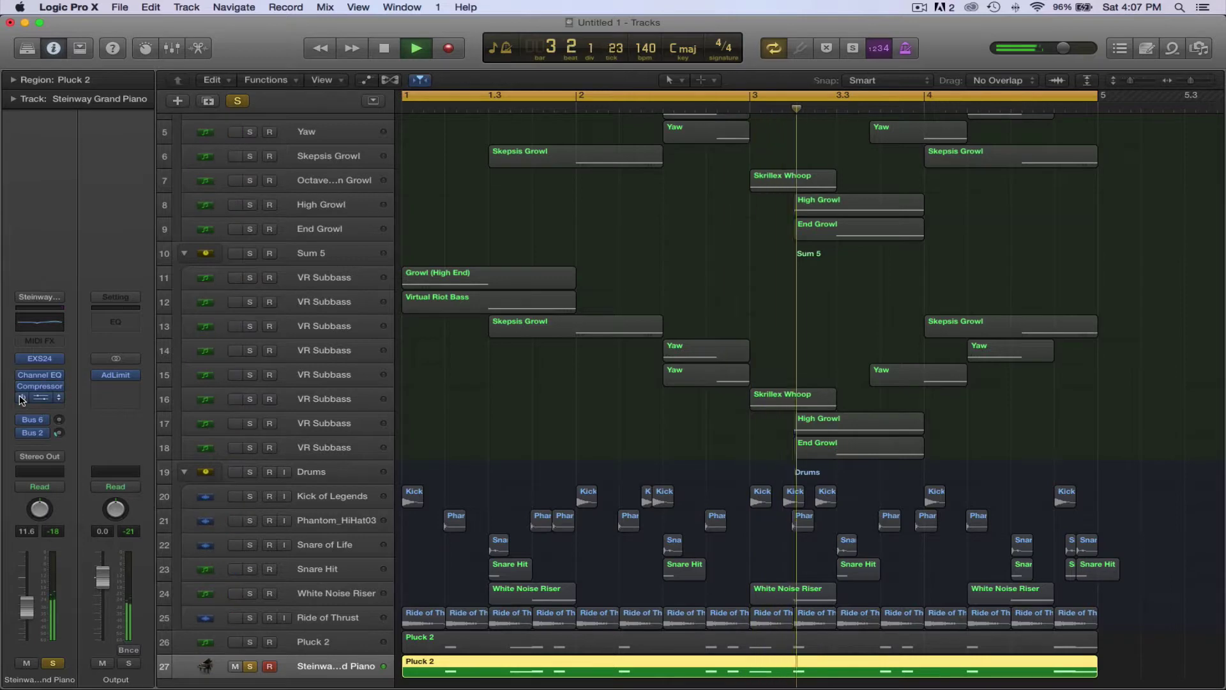
Remove the Tape Delay and Compressor from the Steinway Grand Piano channel, keeping only the Channel EQ
click(58, 398)
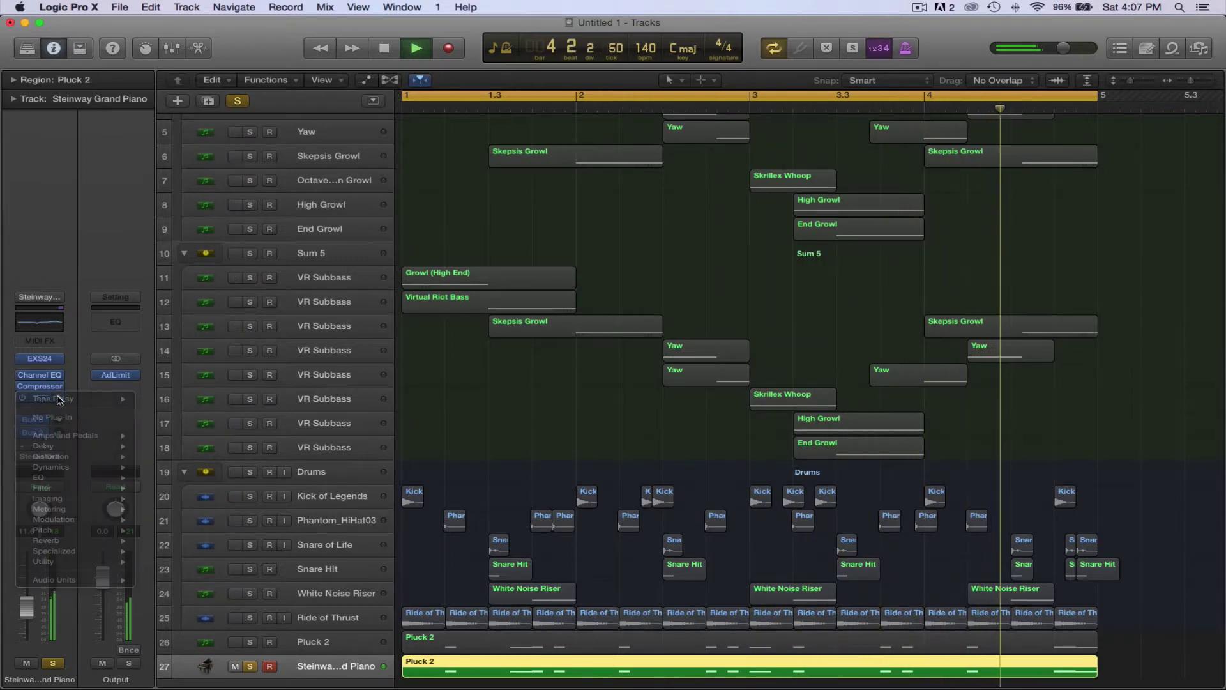
click(53, 416)
click(40, 386)
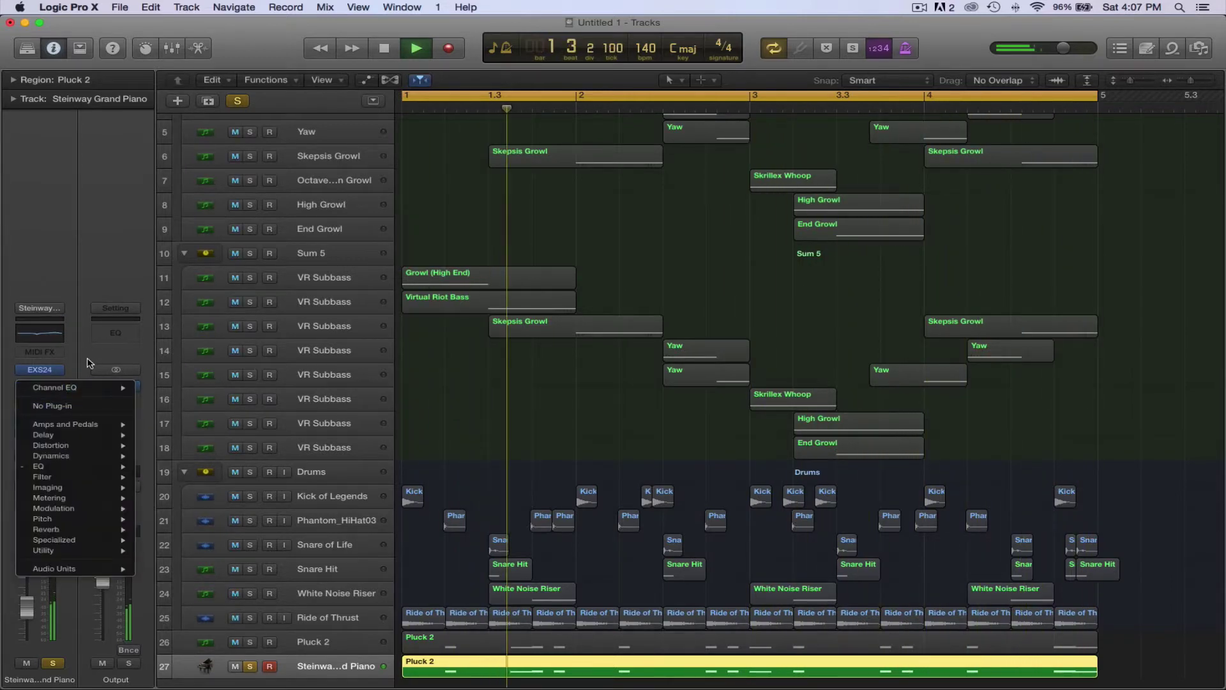
click(88, 363)
click(39, 386)
click(36, 391)
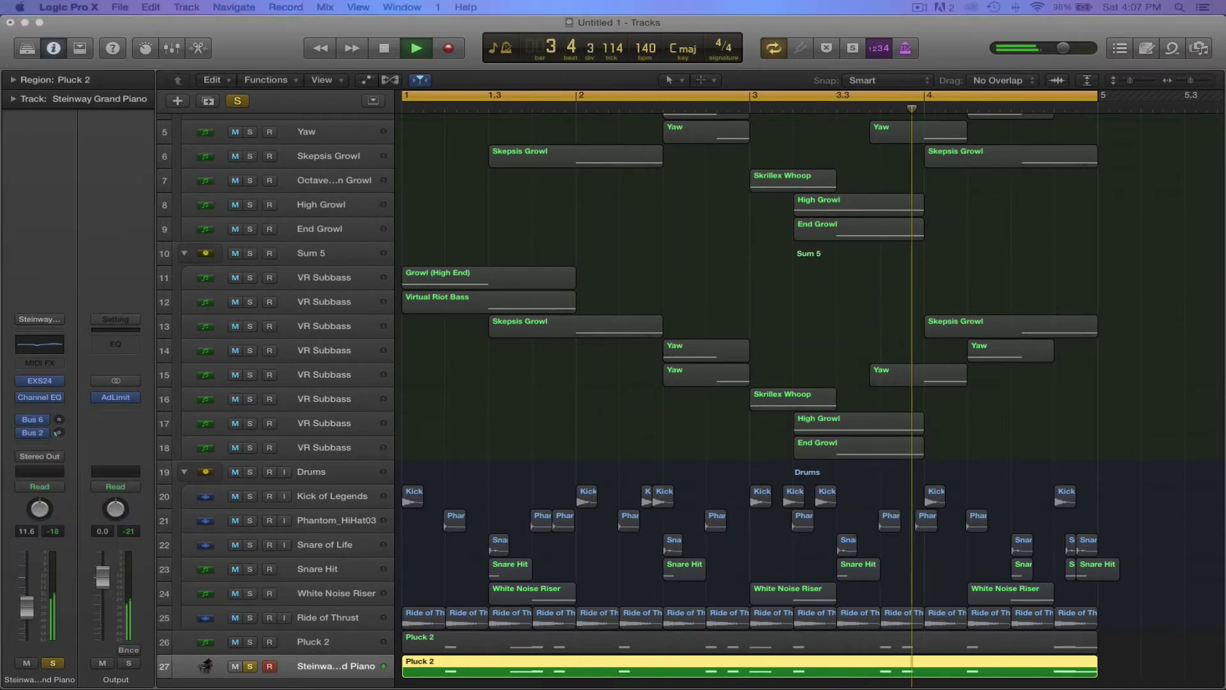
In the piano's Channel EQ, set the high shelf to 11400 Hz at +11.0 dB, and bands to 2350 Hz at +3.5 dB and 365 Hz at -0.5 dB
click(40, 397)
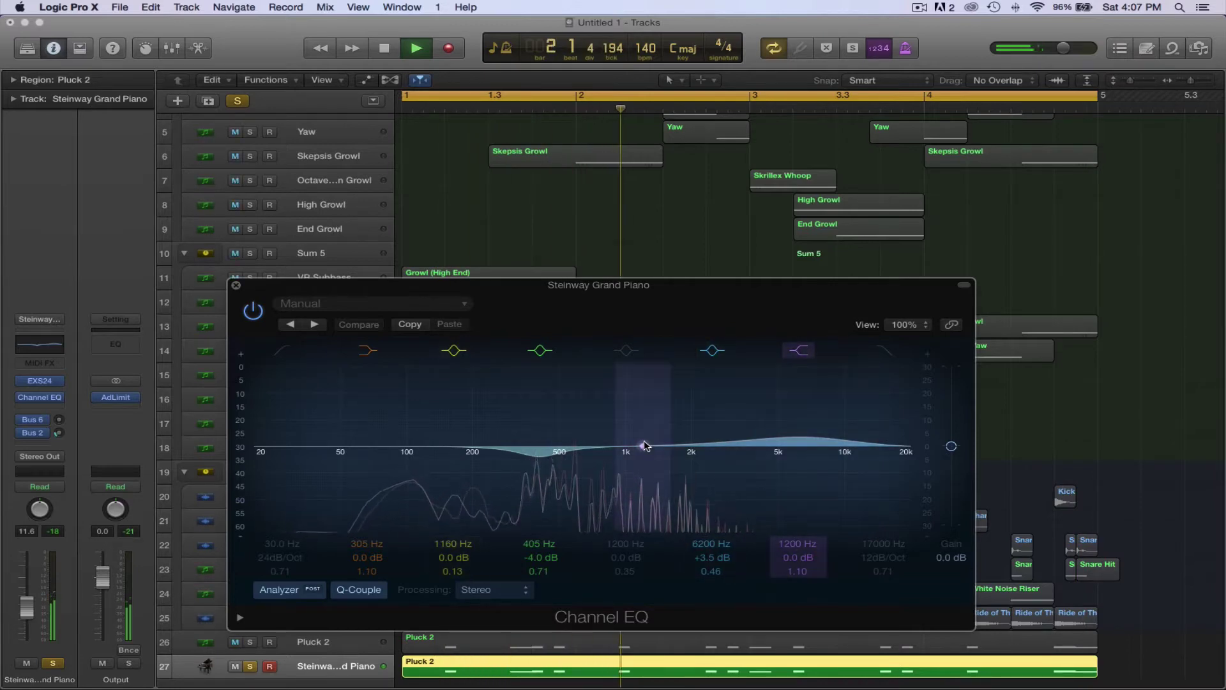
drag(658, 412, 896, 401)
drag(685, 448, 727, 433)
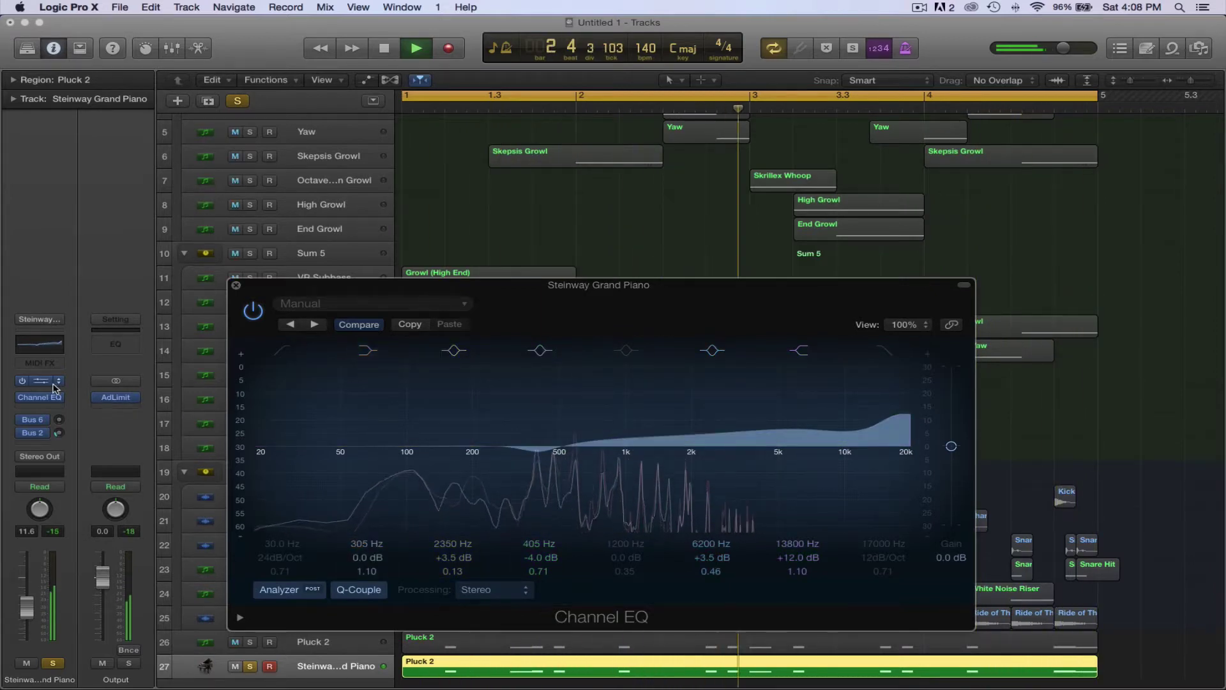
drag(539, 452, 534, 440)
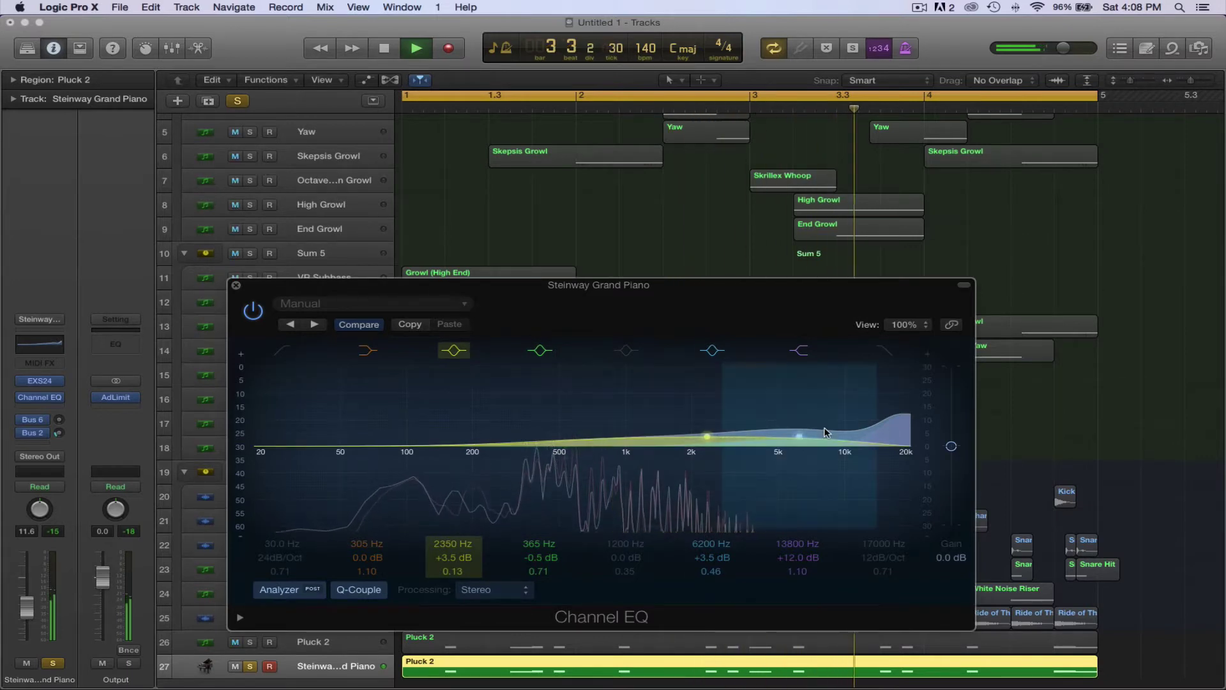
drag(893, 432, 856, 433)
key(space)
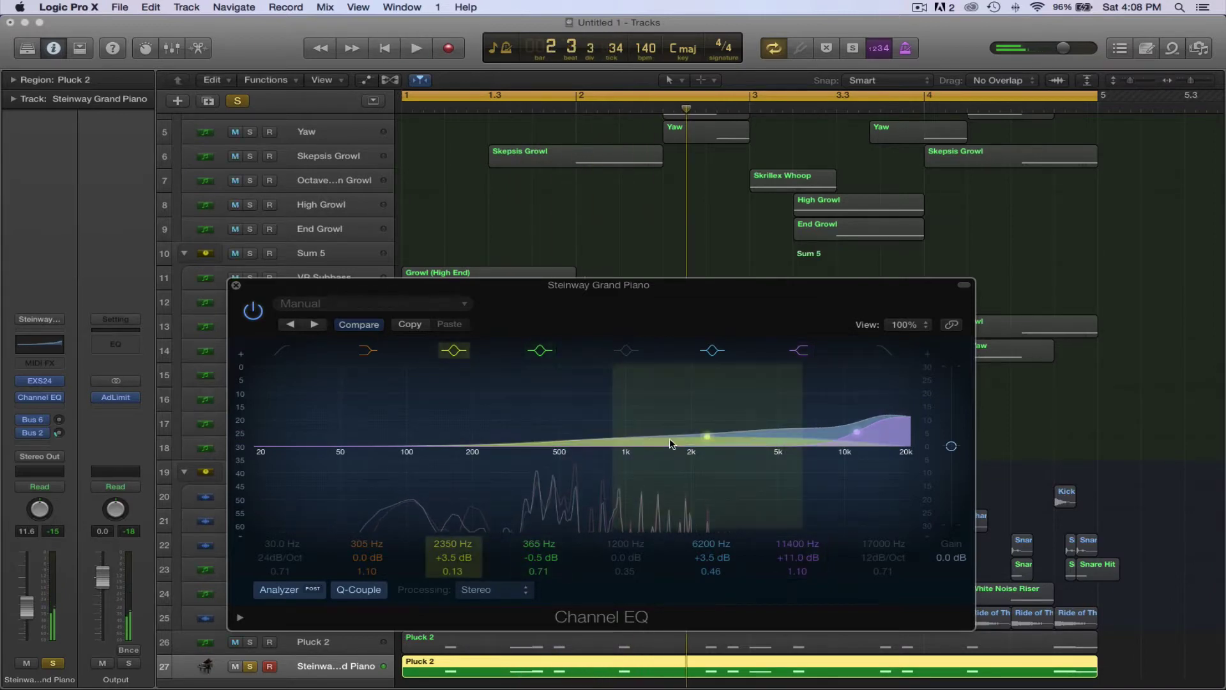
Turn the 2350 Hz band into a notch at 550 Hz, -17.0 dB, Q 3.40, and move the 365 Hz band to 20.5 Hz at 0.0 dB
drag(659, 436, 537, 548)
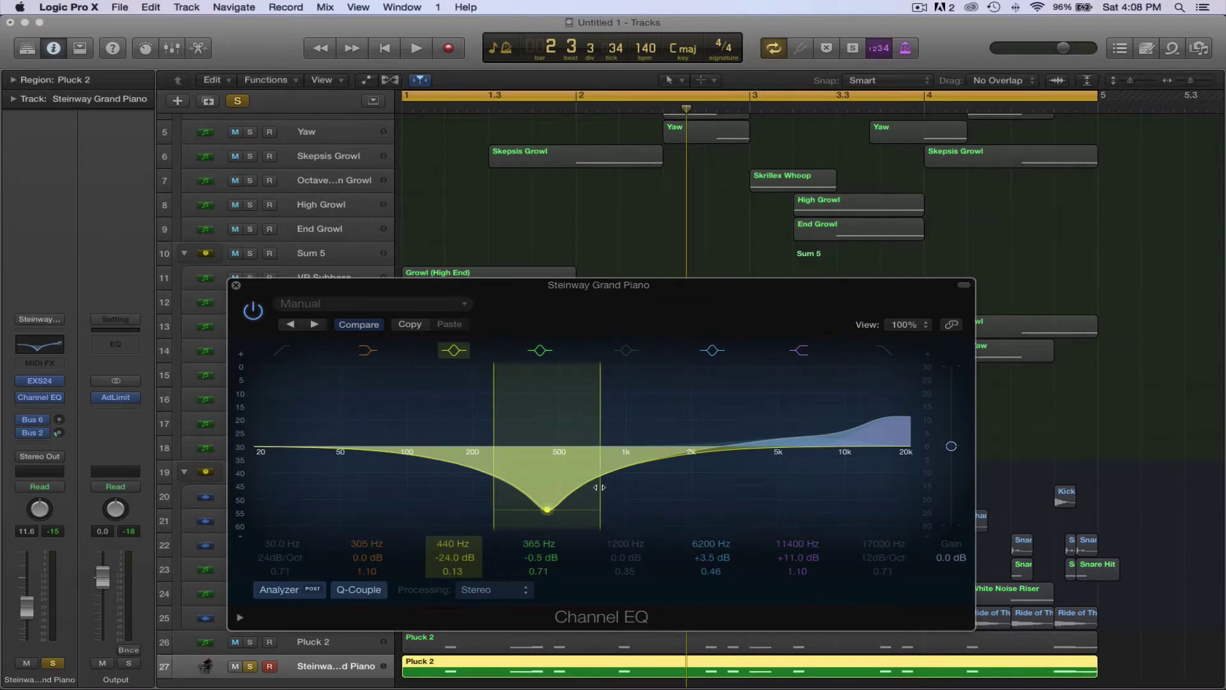
drag(599, 488, 549, 485)
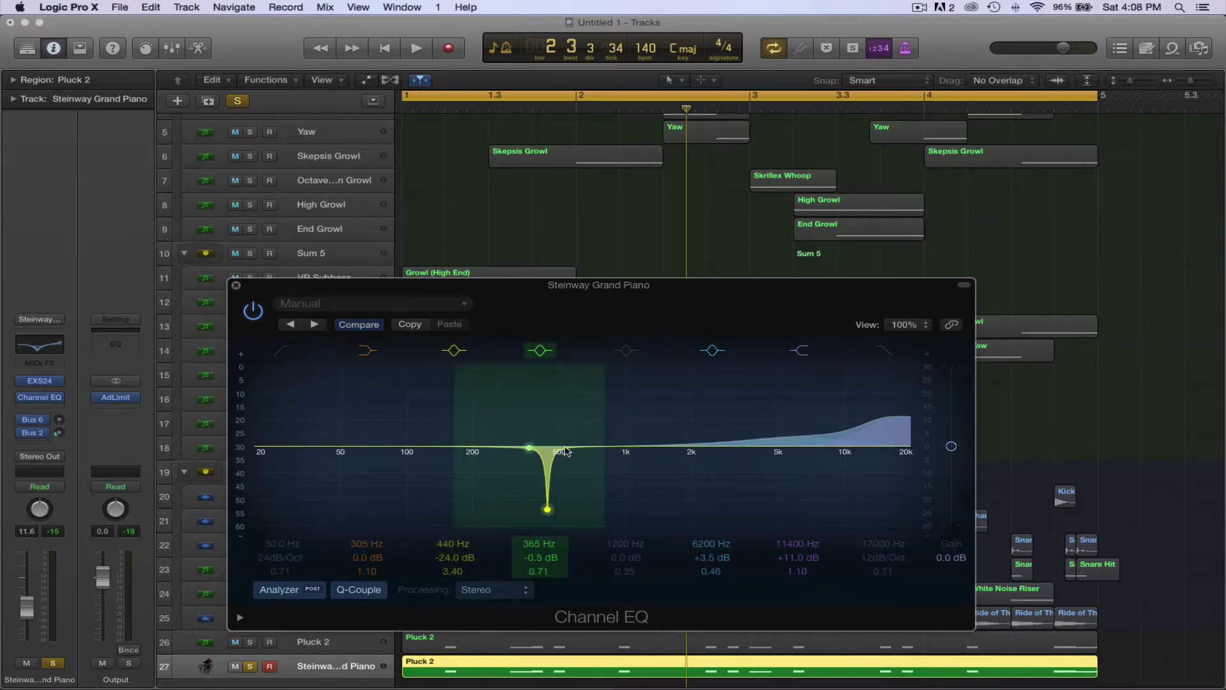
drag(559, 458, 271, 477)
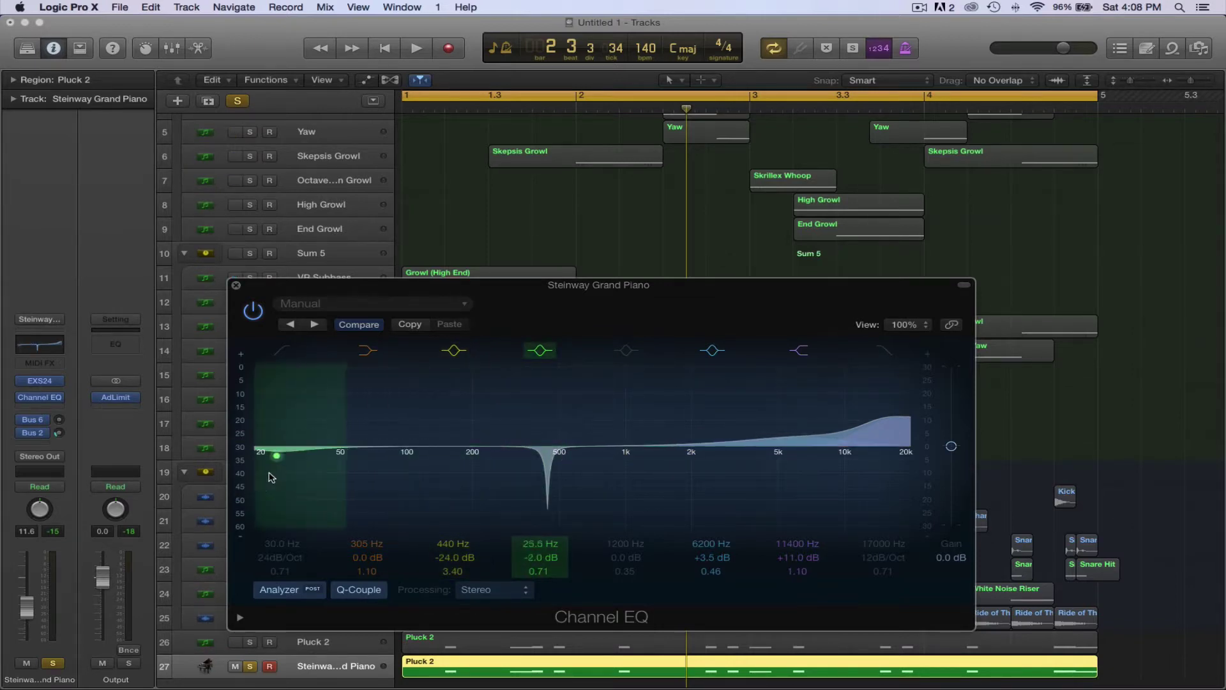
key(space)
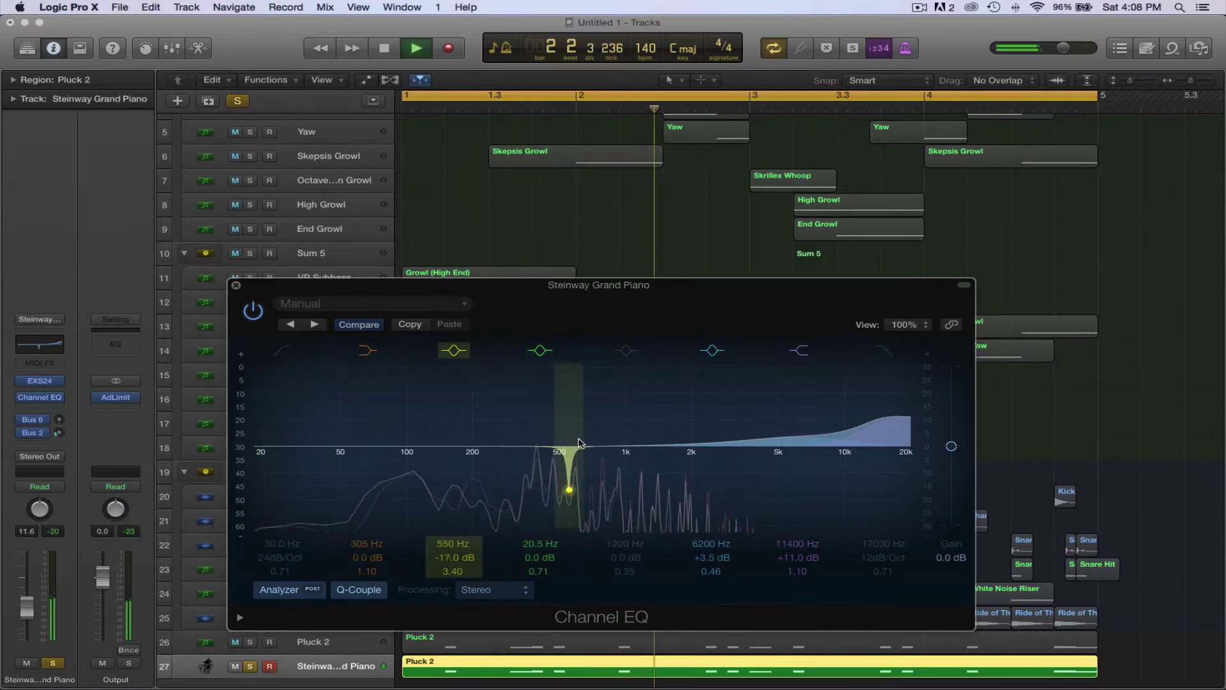
In the piano's Channel EQ, move the 550 Hz notch to 580 Hz at -24.0 dB and widen it to Q 2.00 while auditioning the loop
drag(587, 427, 588, 285)
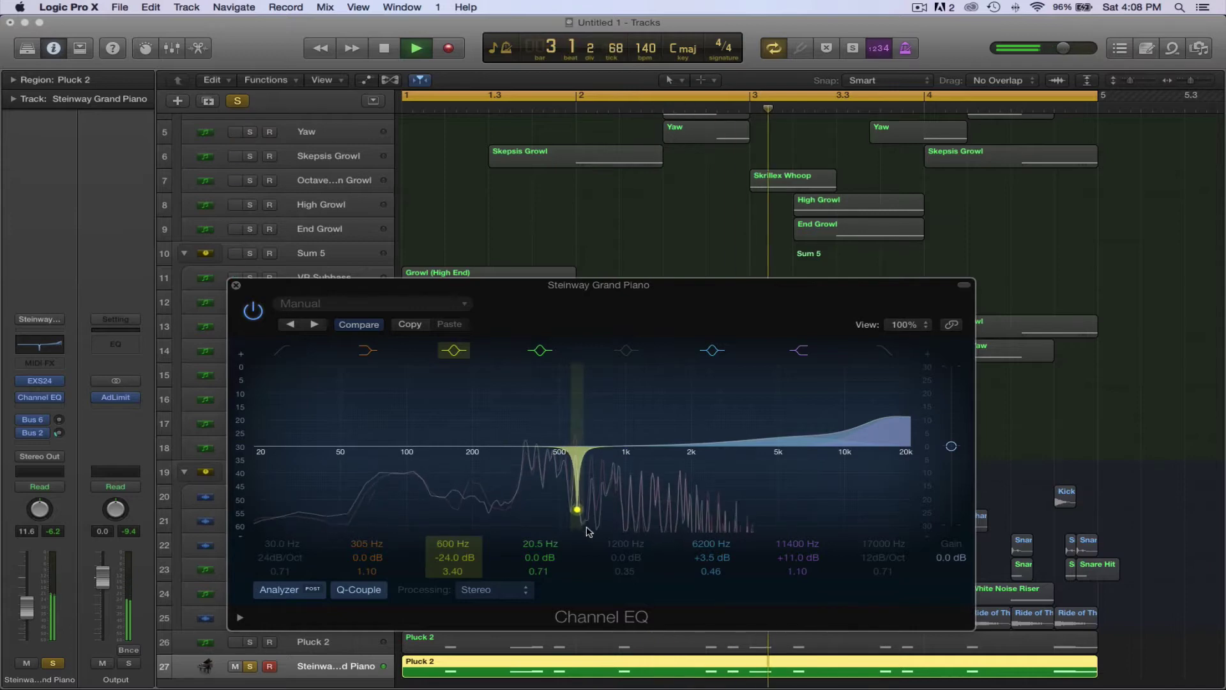
key(space)
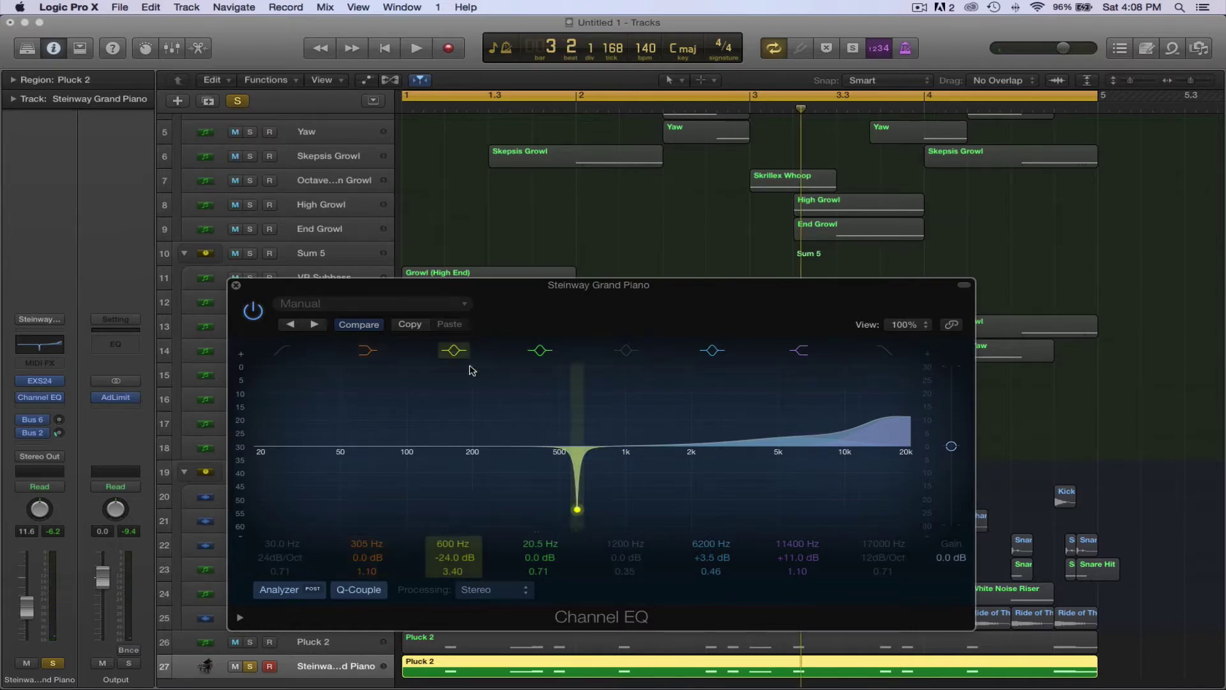
drag(585, 460, 578, 507)
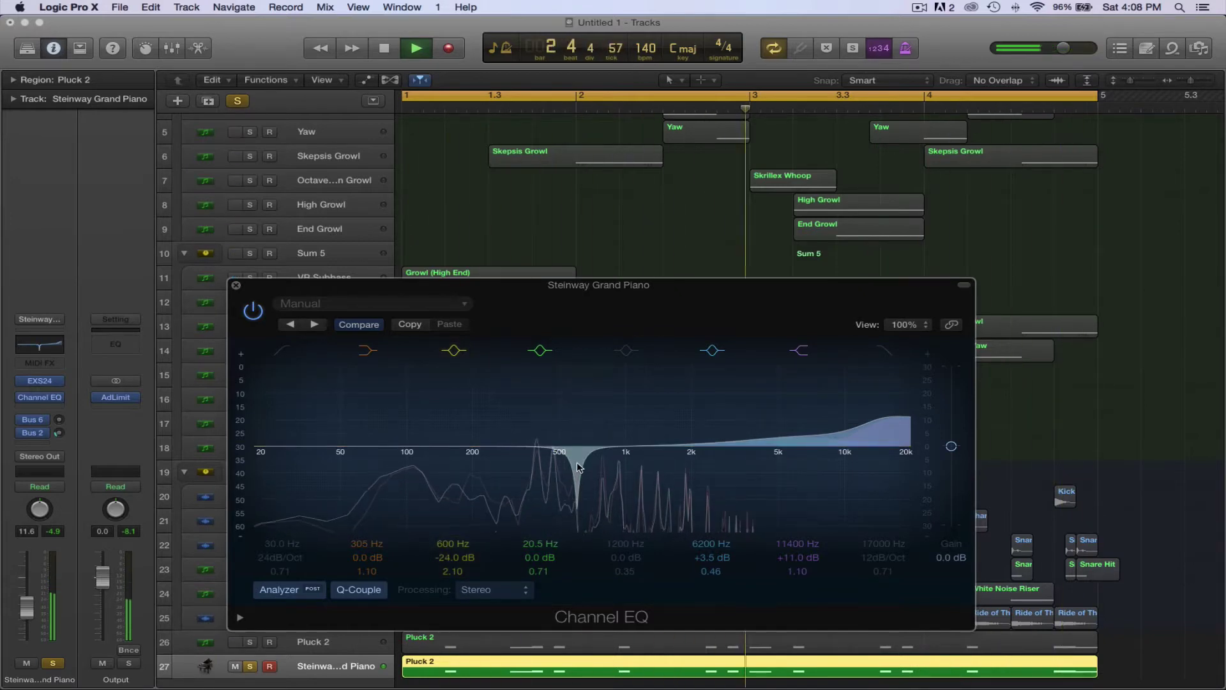
drag(583, 457, 582, 460)
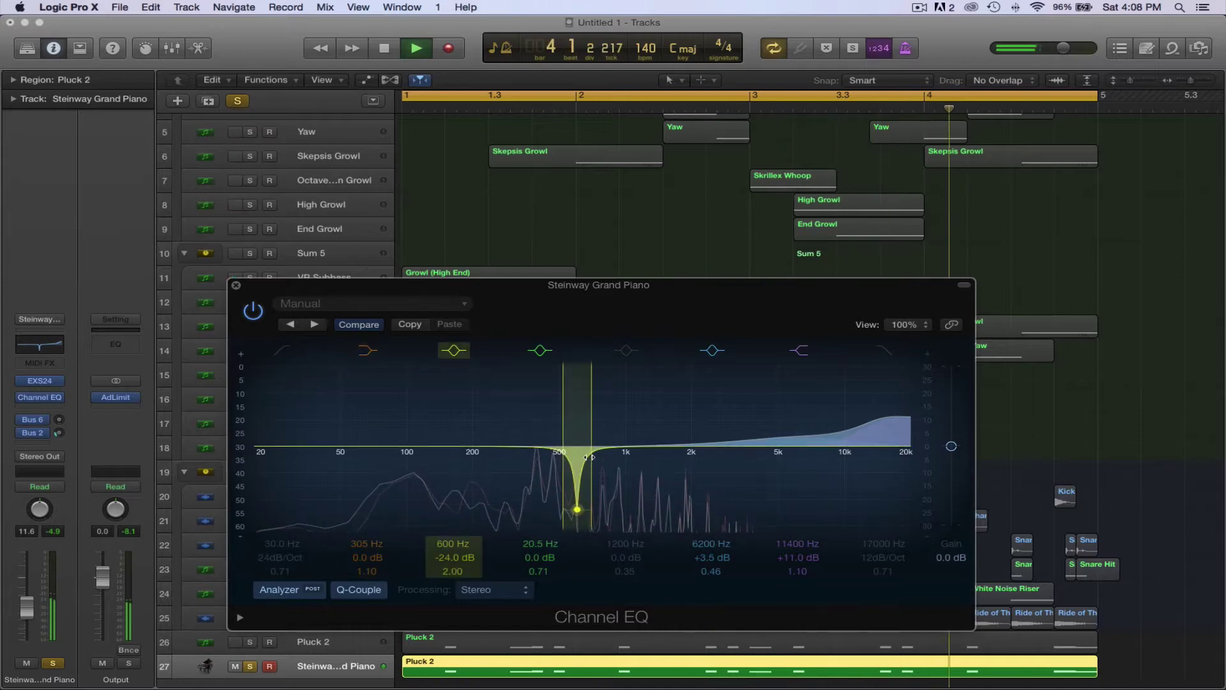
key(space)
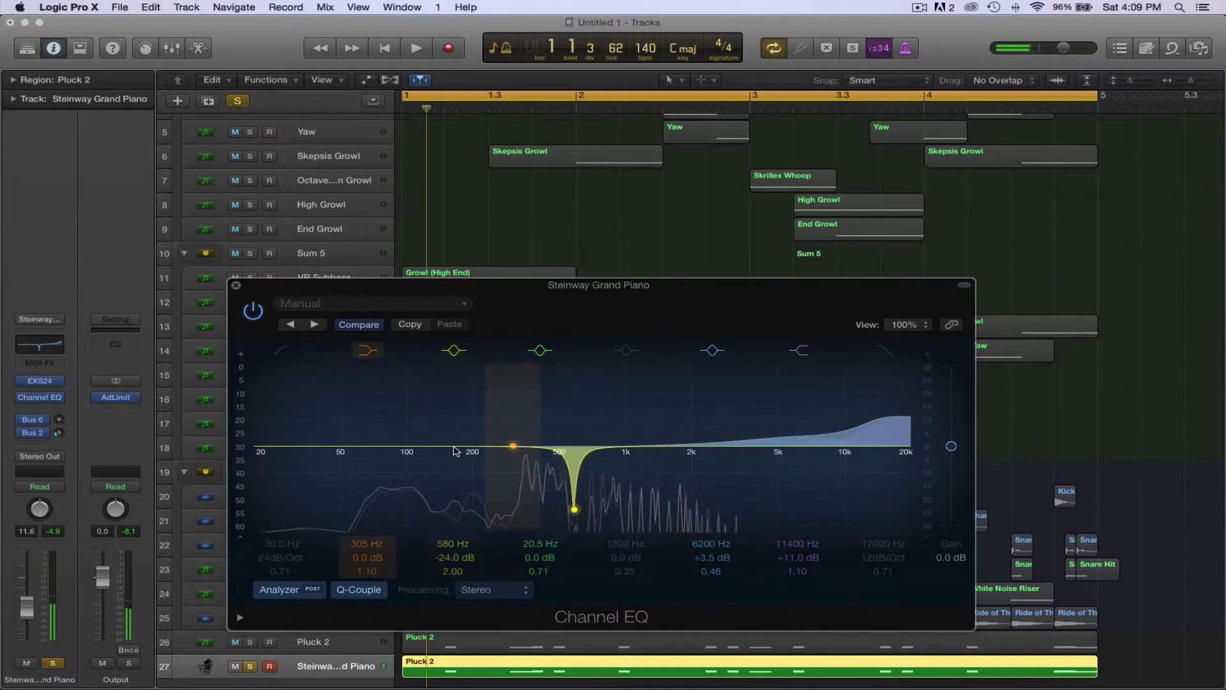
Turn the 20.5 Hz band of the piano's Channel EQ into a second notch at 910 Hz, -24.0 dB, Q 2.00
drag(257, 446, 638, 385)
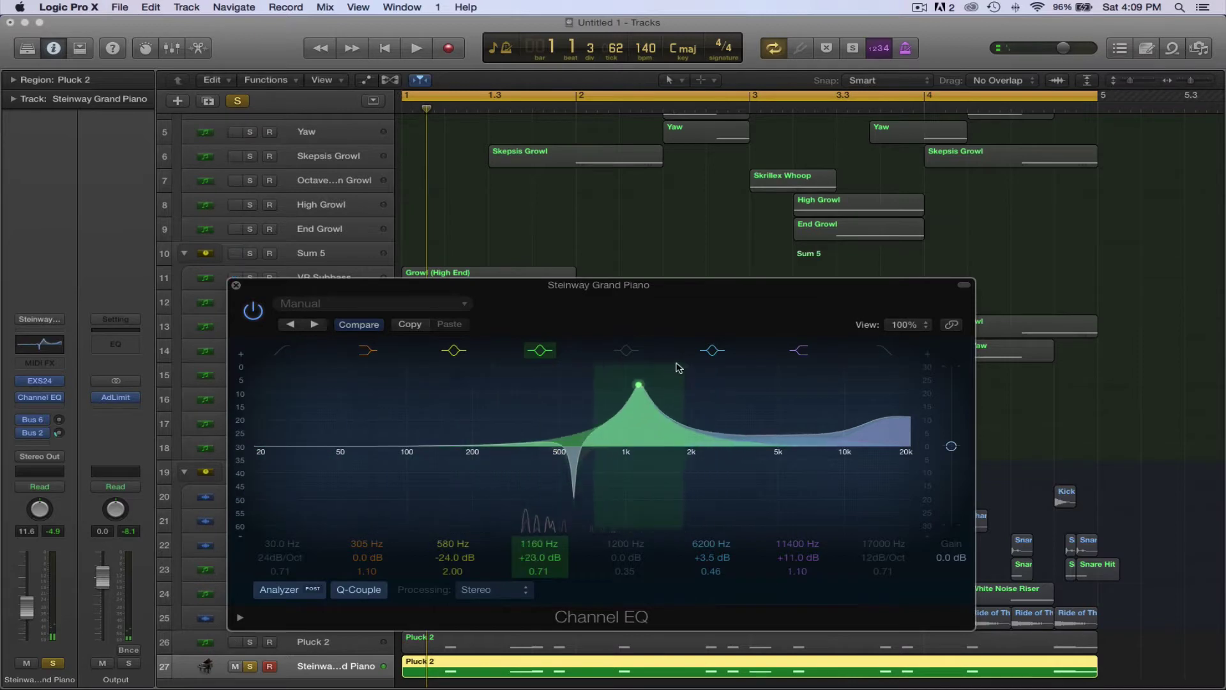
drag(687, 422, 620, 606)
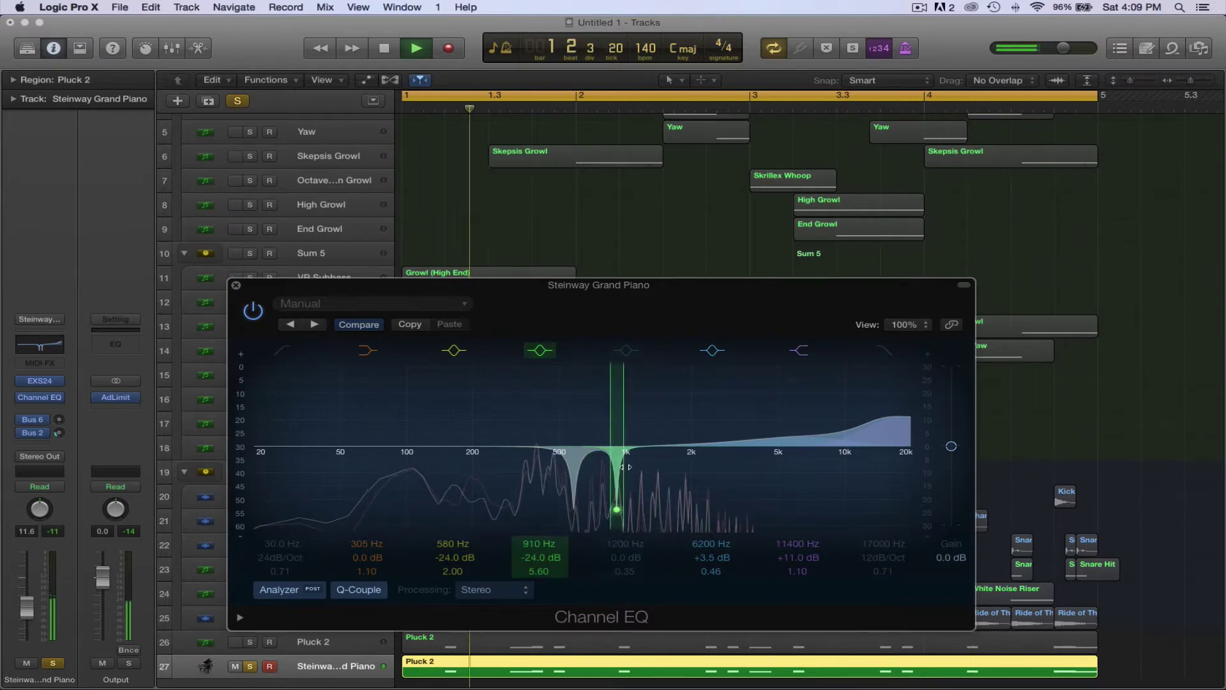
drag(618, 509, 617, 485)
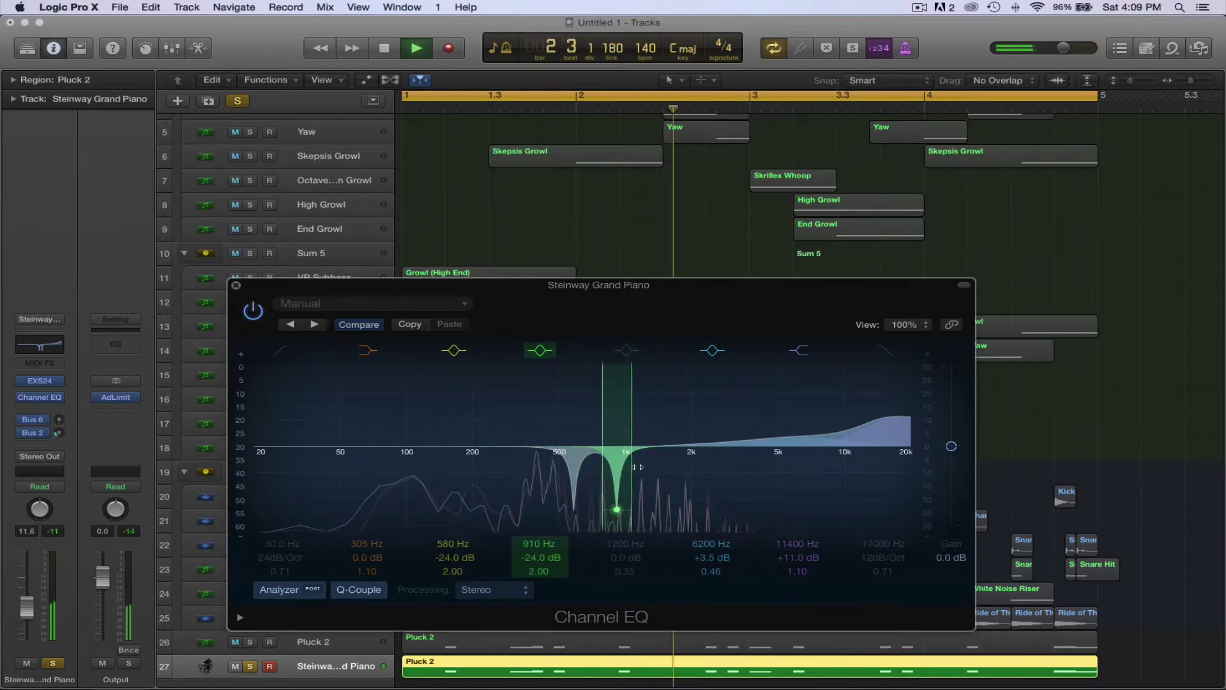
Turn the 6200 Hz band into a notch at 1800 Hz, -24.0 dB, Q 2.10, set the high shelf to 3250 Hz at +4.5 dB, and close the EQ
drag(769, 443, 664, 370)
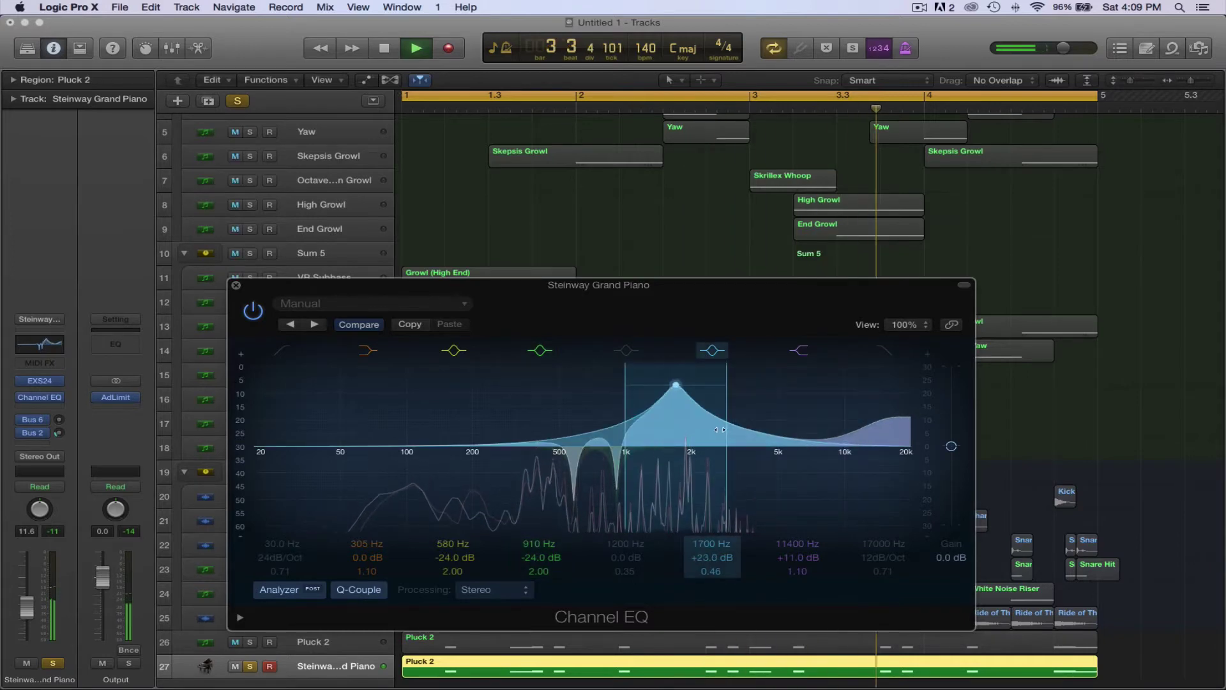
drag(720, 429, 687, 478)
drag(856, 433, 754, 456)
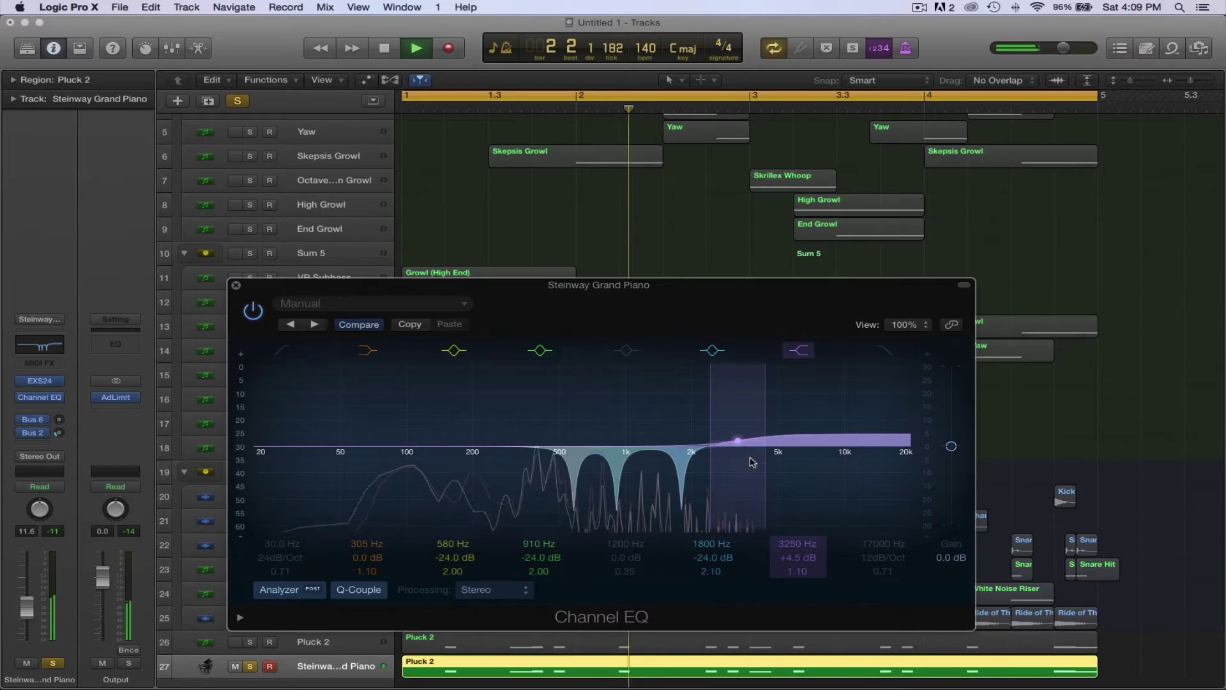
key(space)
click(236, 285)
Insert Apple's AUGraphicEQ after the Channel EQ on the Steinway Grand Piano channel and move its window clear of the track list
scroll(449, 580, down, 1)
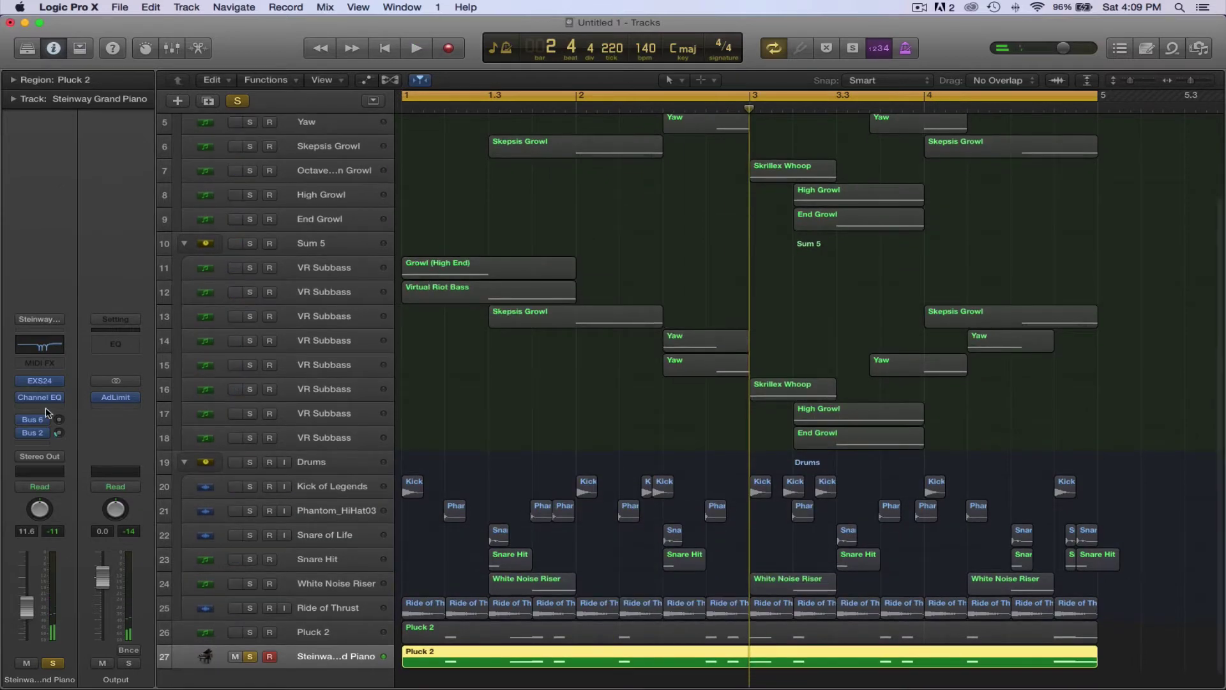
click(47, 409)
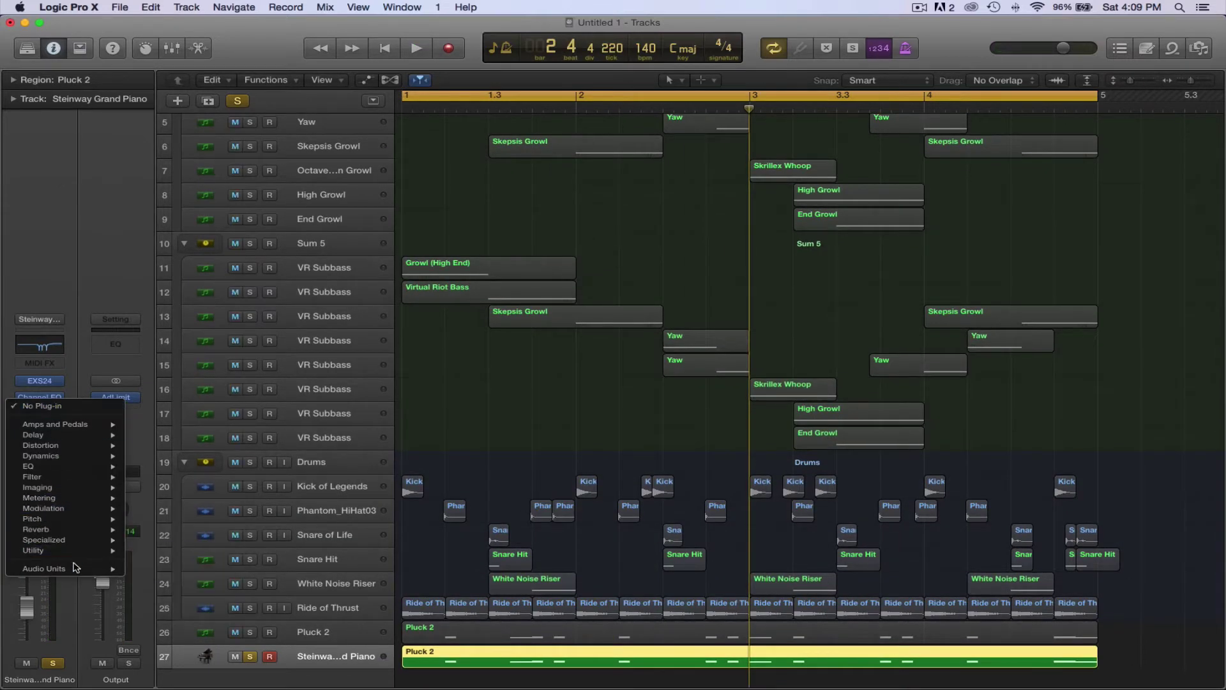
mouse_move(76, 569)
mouse_move(172, 569)
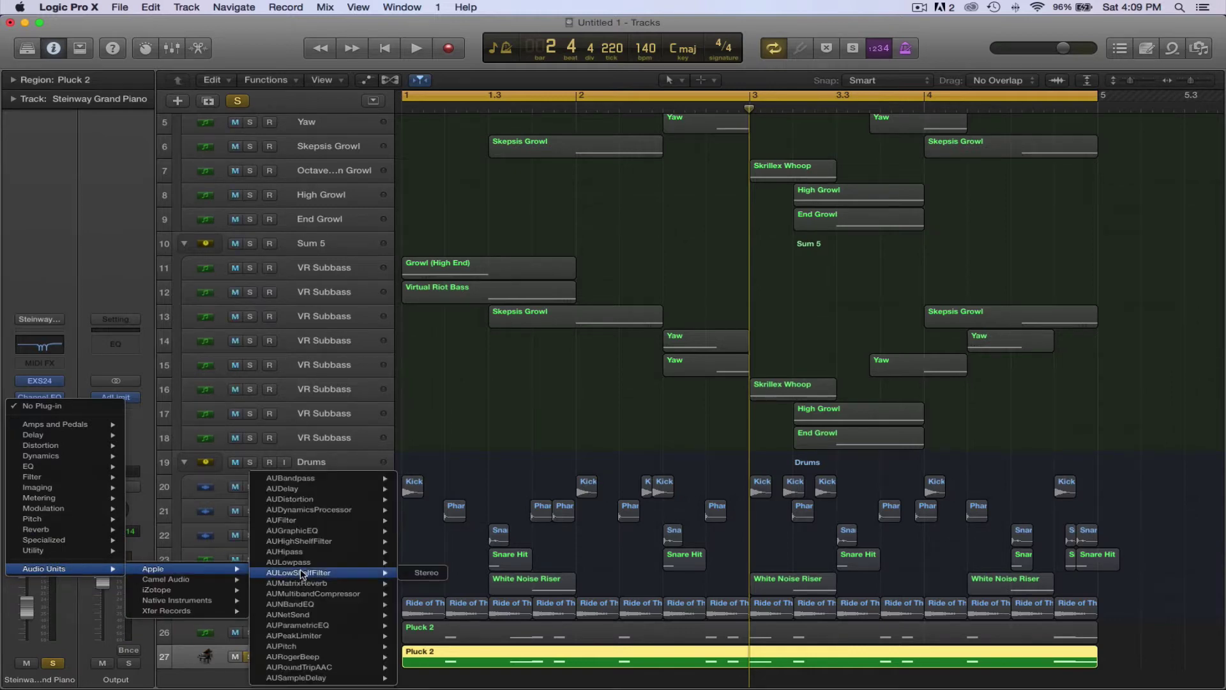
click(301, 532)
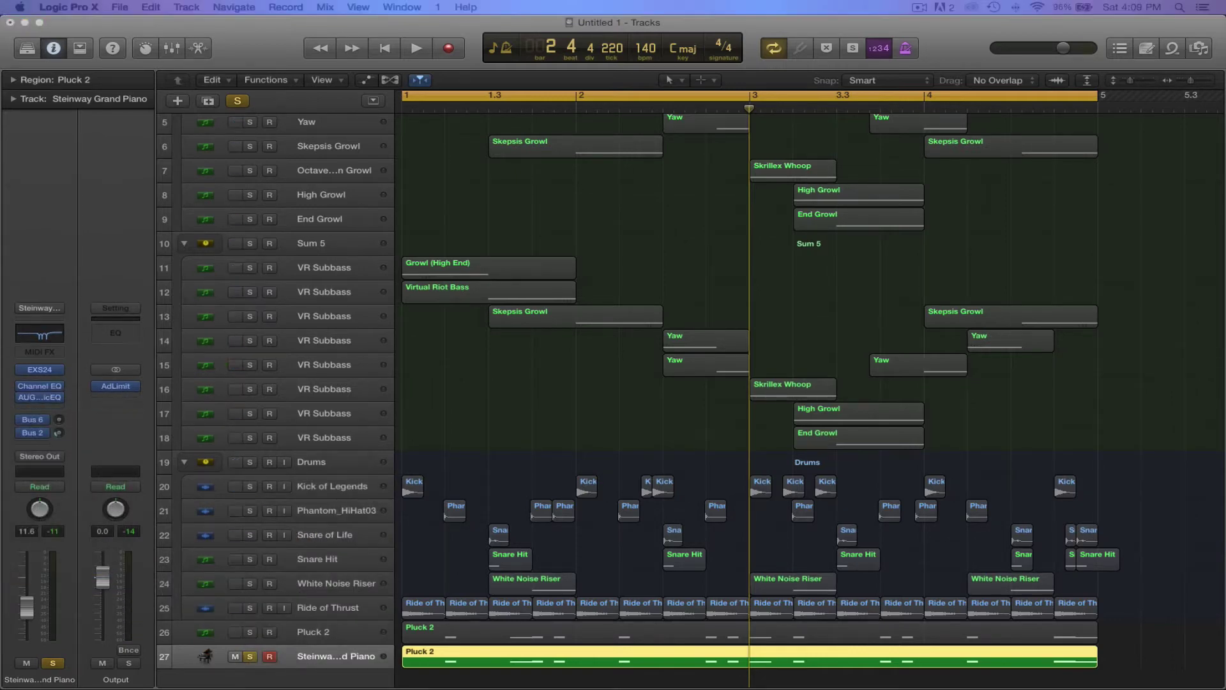
drag(561, 153, 1094, 43)
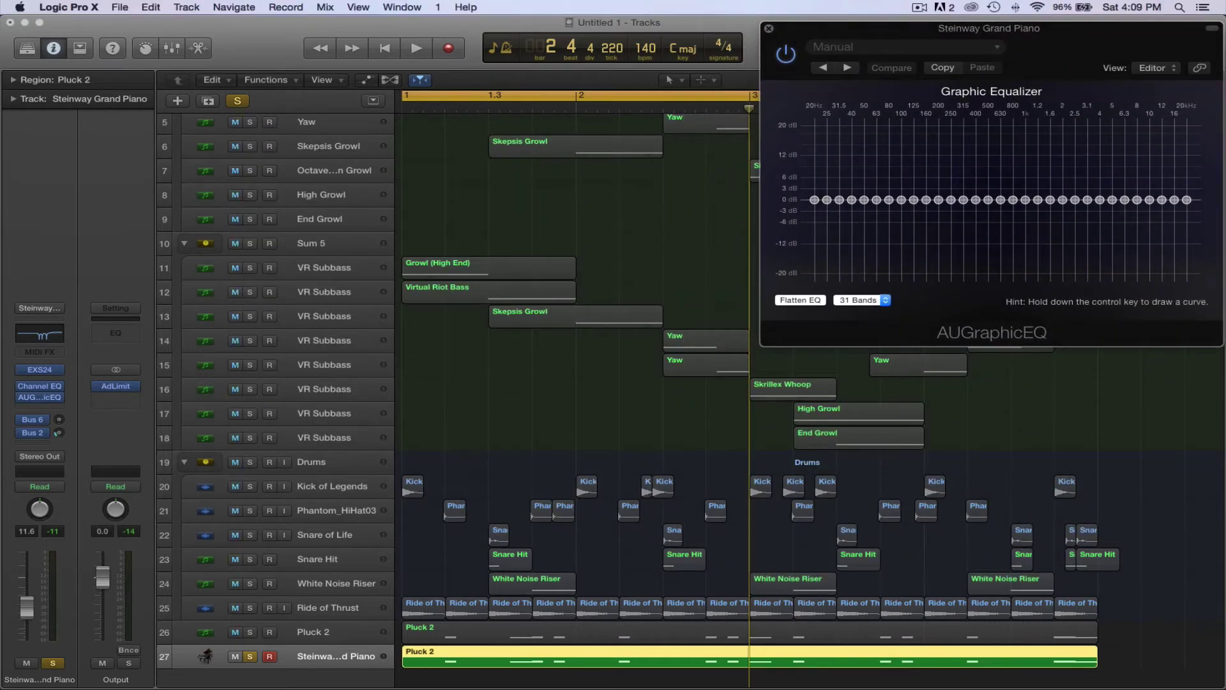
Open the piano's Channel EQ again and arrange its window so both it and the AUGraphicEQ can be seen together
click(48, 332)
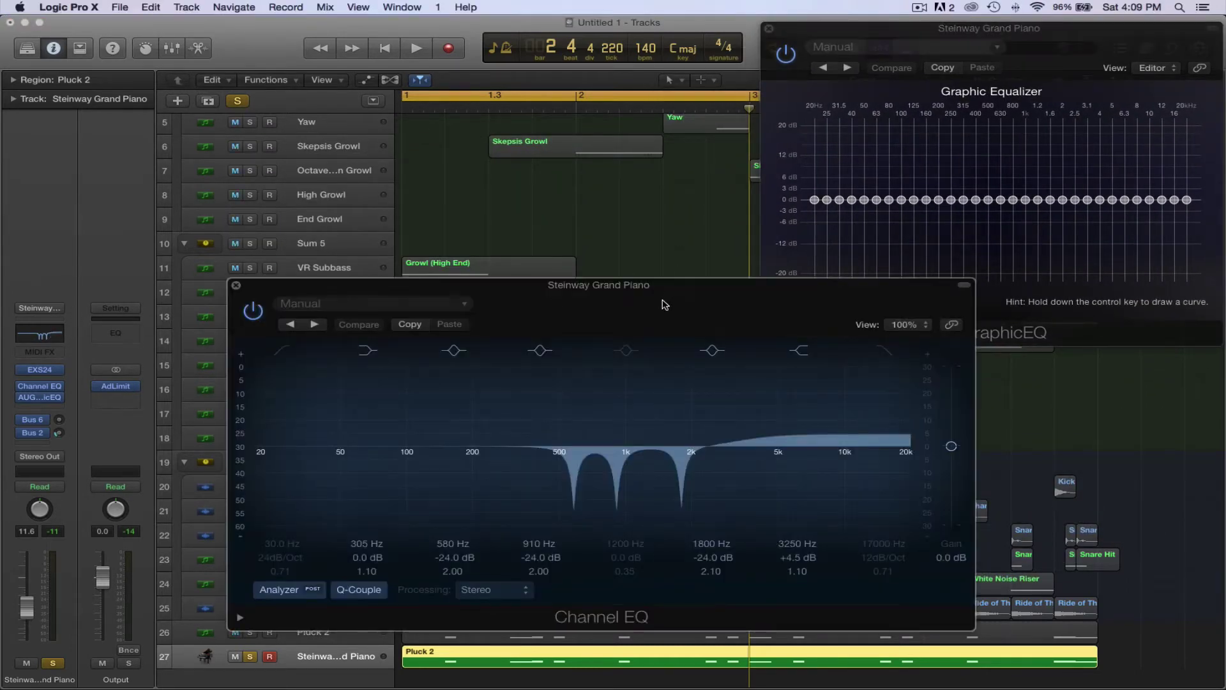
drag(664, 305, 442, 43)
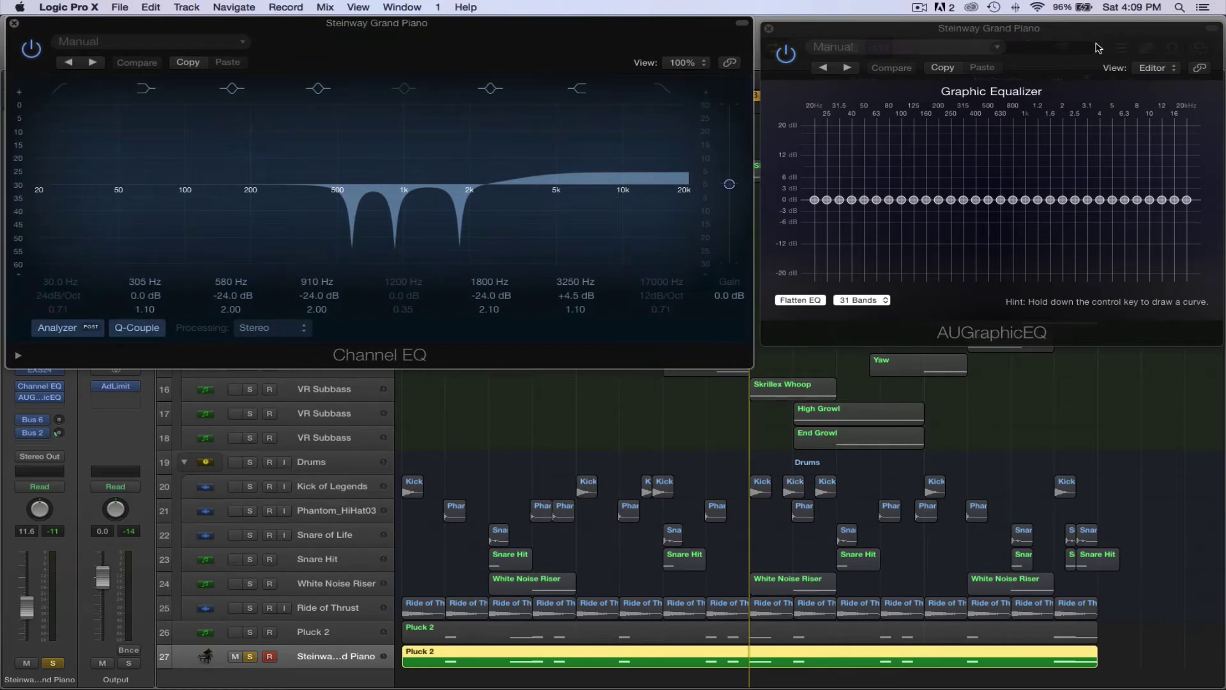
drag(1096, 48, 766, 335)
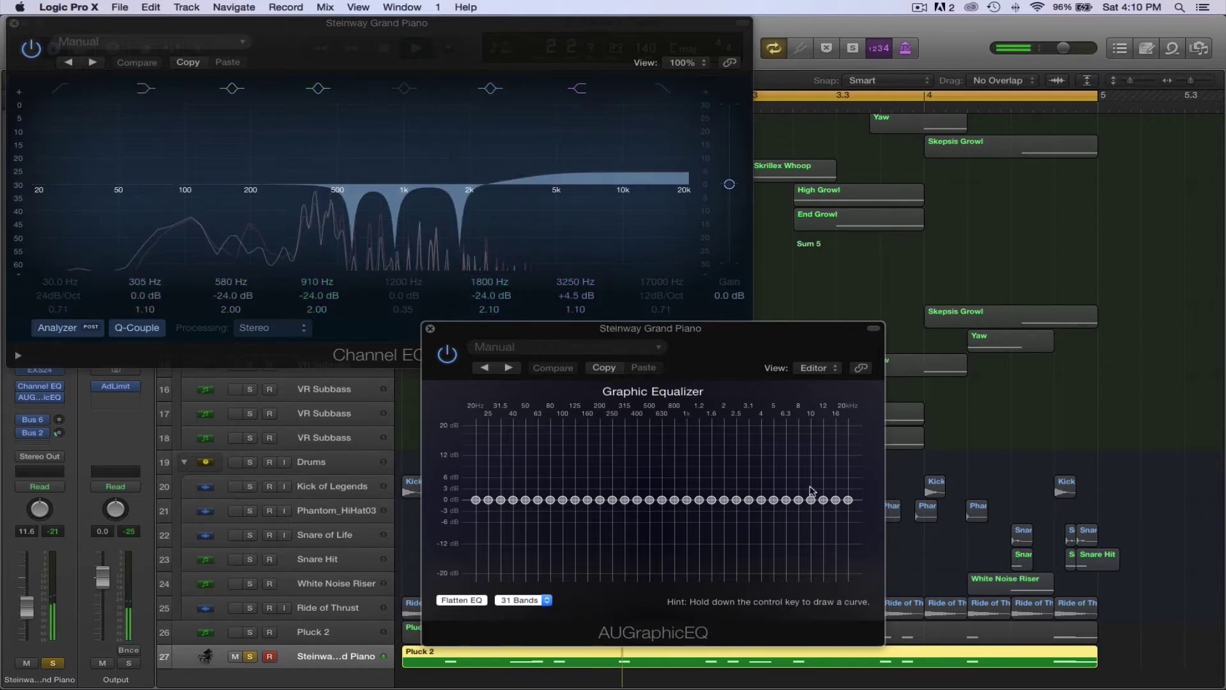
In the AUGraphicEQ, boost 5 kHz by about 10 dB and 6.3, 8, 10 and 16 kHz more gently, and cut 100, 125, 315 and 400 Hz
click(774, 501)
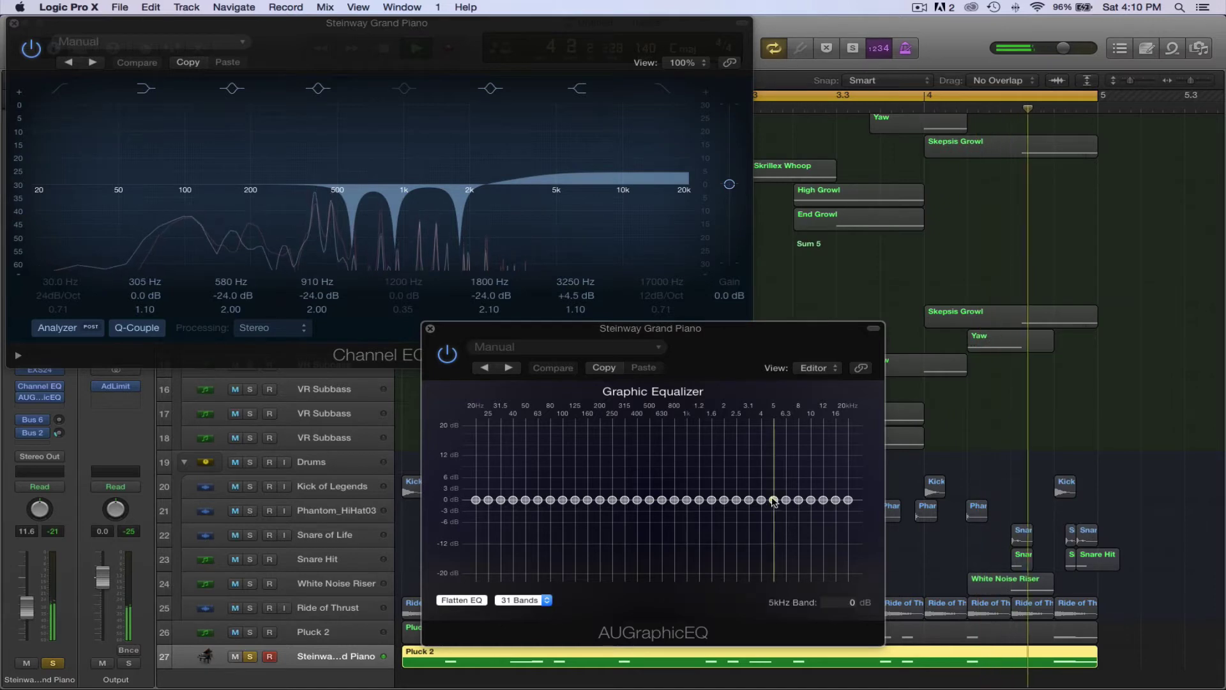
drag(774, 467, 773, 465)
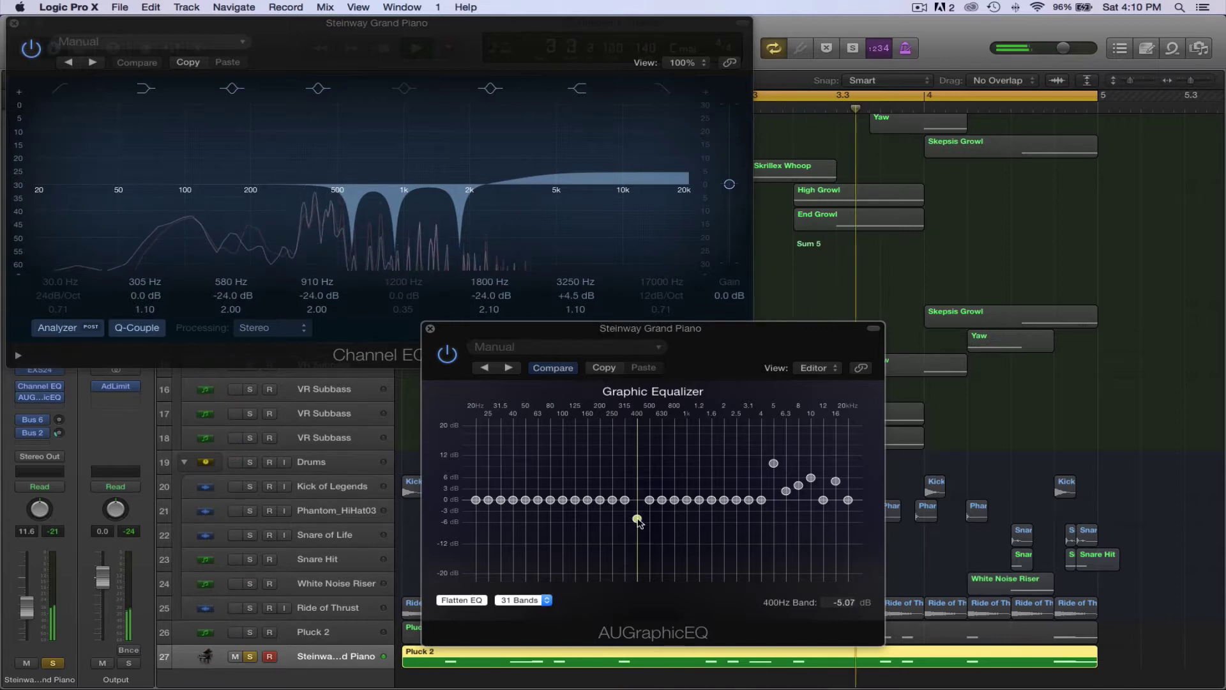
drag(639, 520, 638, 510)
drag(564, 502, 564, 533)
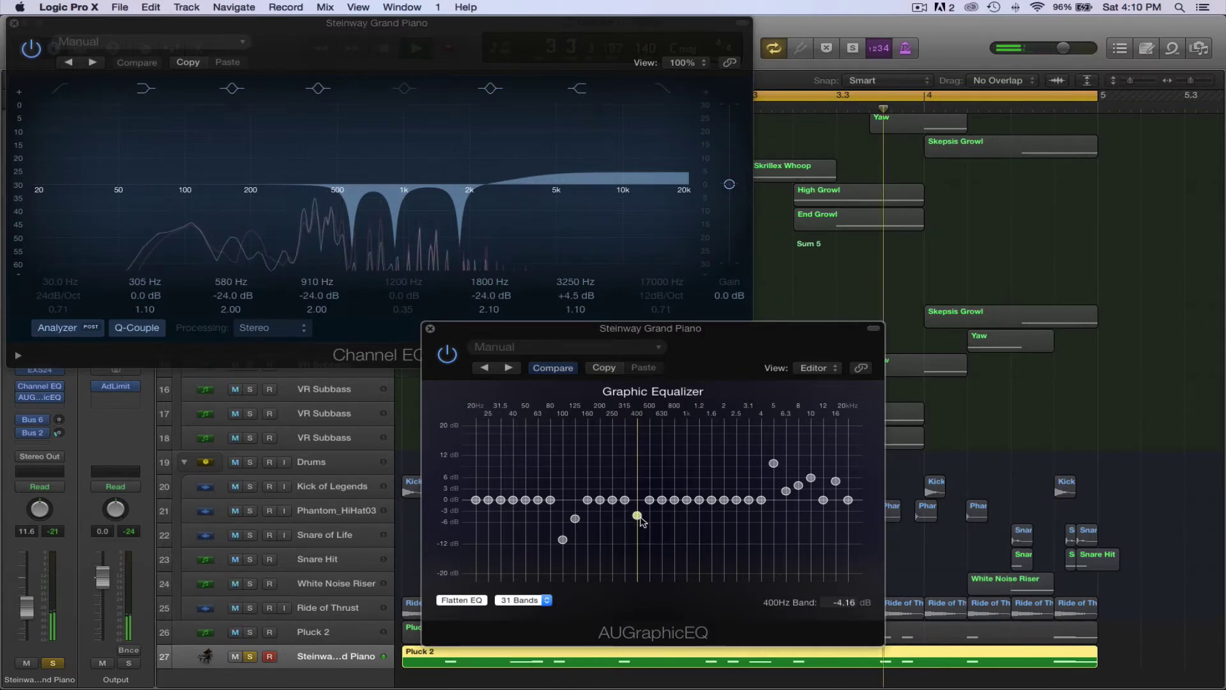
drag(625, 500, 625, 507)
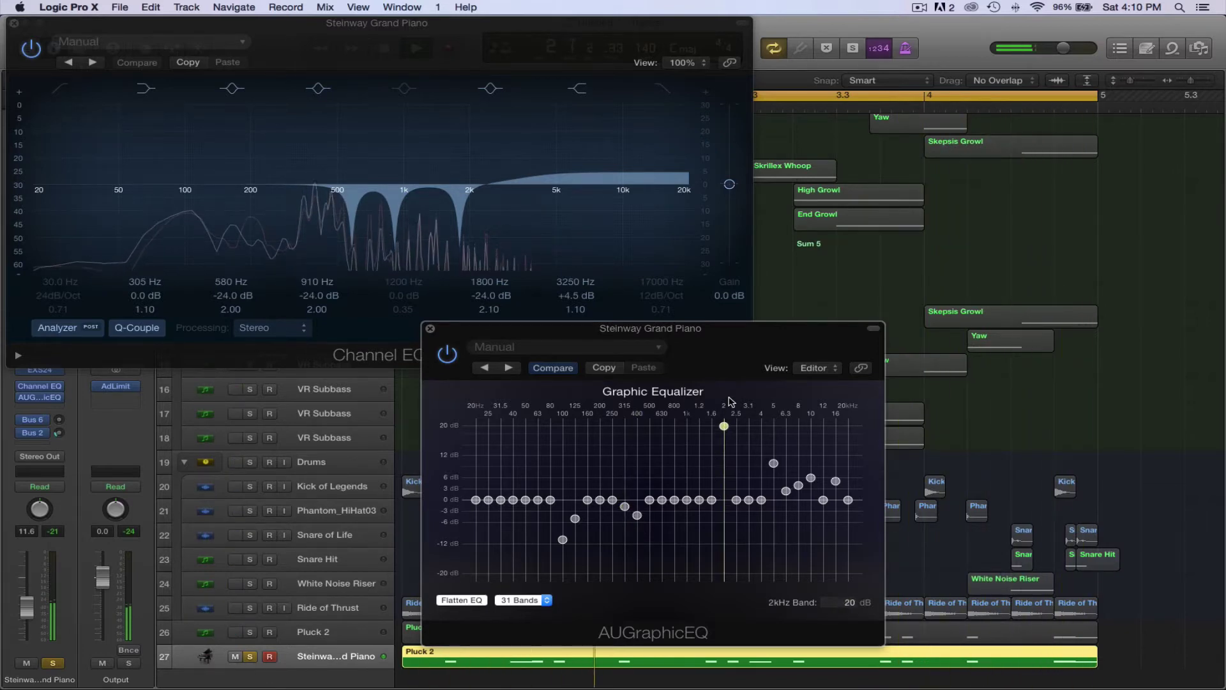
Set the AUGraphicEQ's 2 kHz band to about -3 dB, 3.1 kHz to 2.07 dB and 10 kHz to 5.16 dB, and close both EQ windows
mouse_move(731, 502)
mouse_down()
mouse_move(725, 513)
mouse_move(749, 492)
mouse_up()
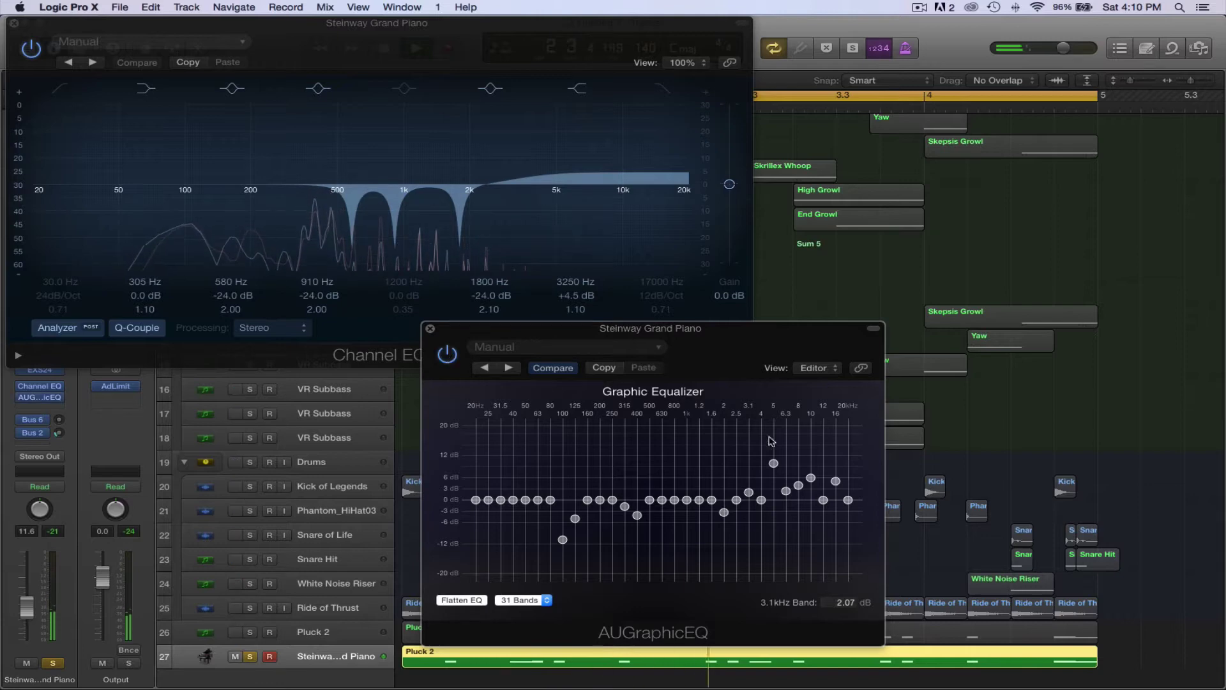
drag(811, 478, 811, 480)
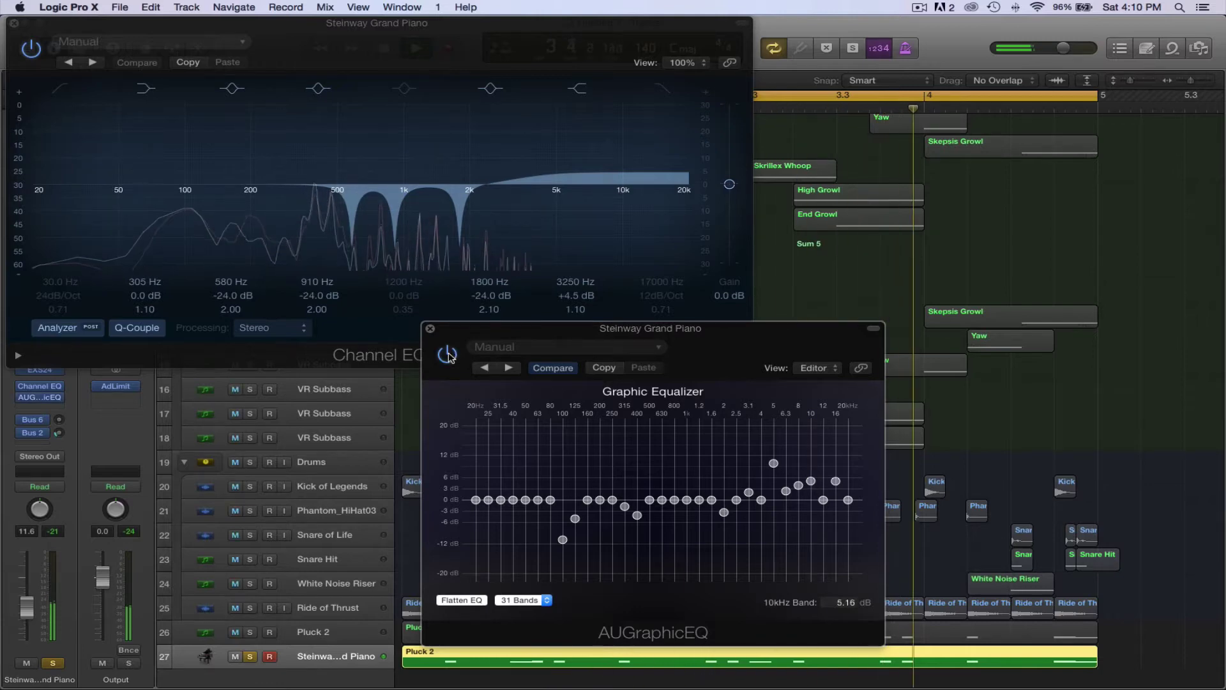
click(430, 329)
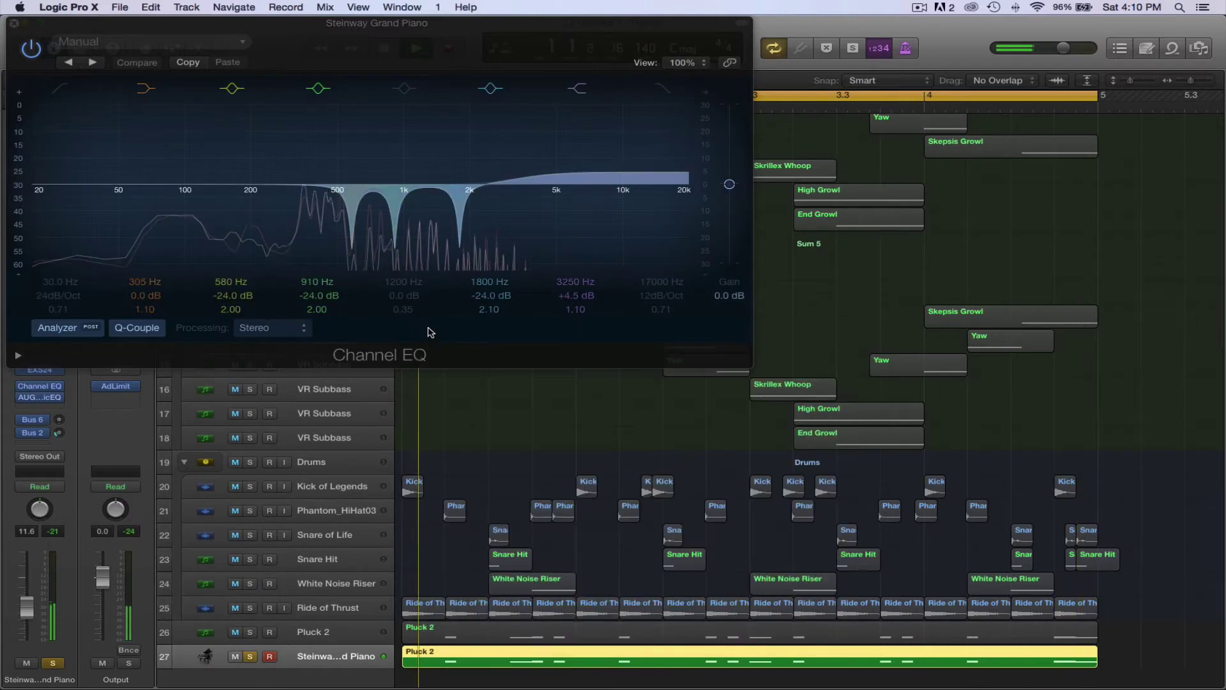
click(14, 23)
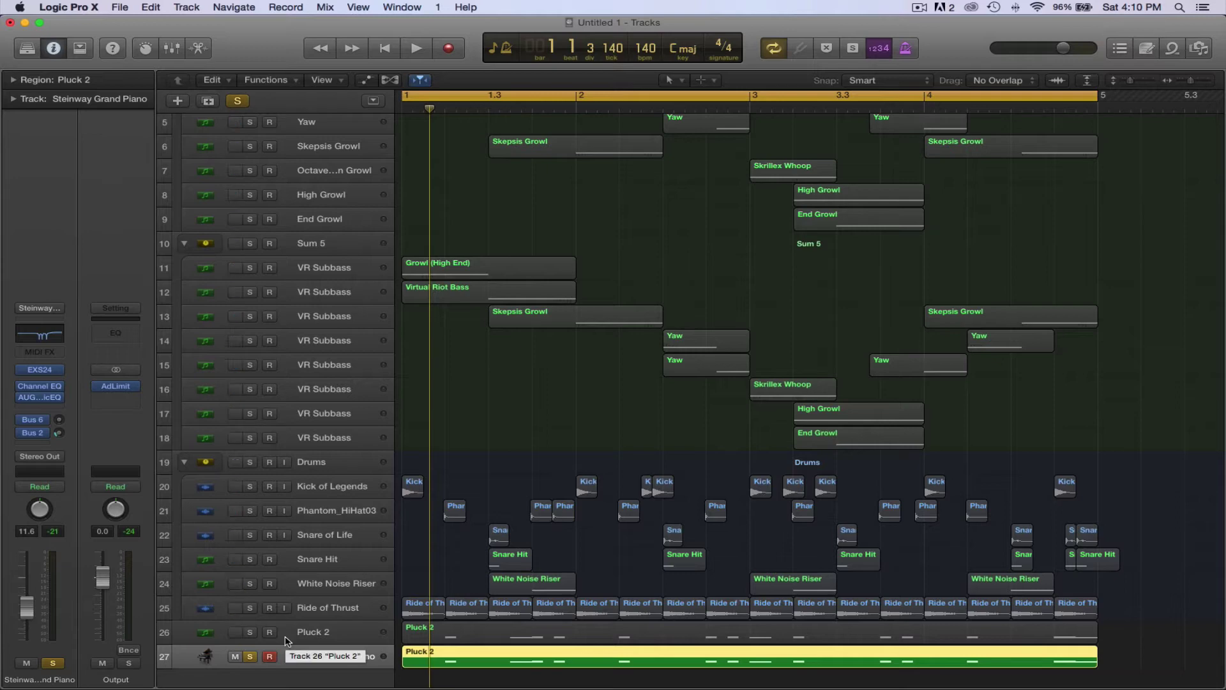
Solo Pluck 2 together with the Steinway Grand Piano, play the loop with both layers, and select the Pluck 2 track
click(250, 633)
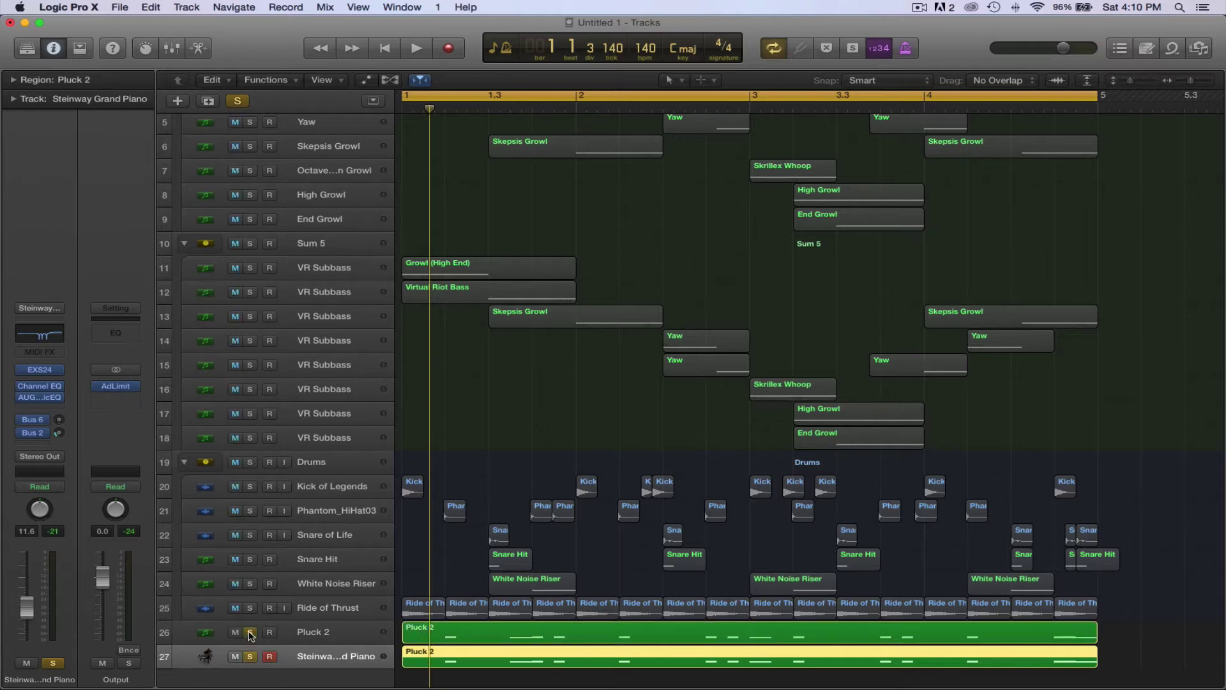
key(space)
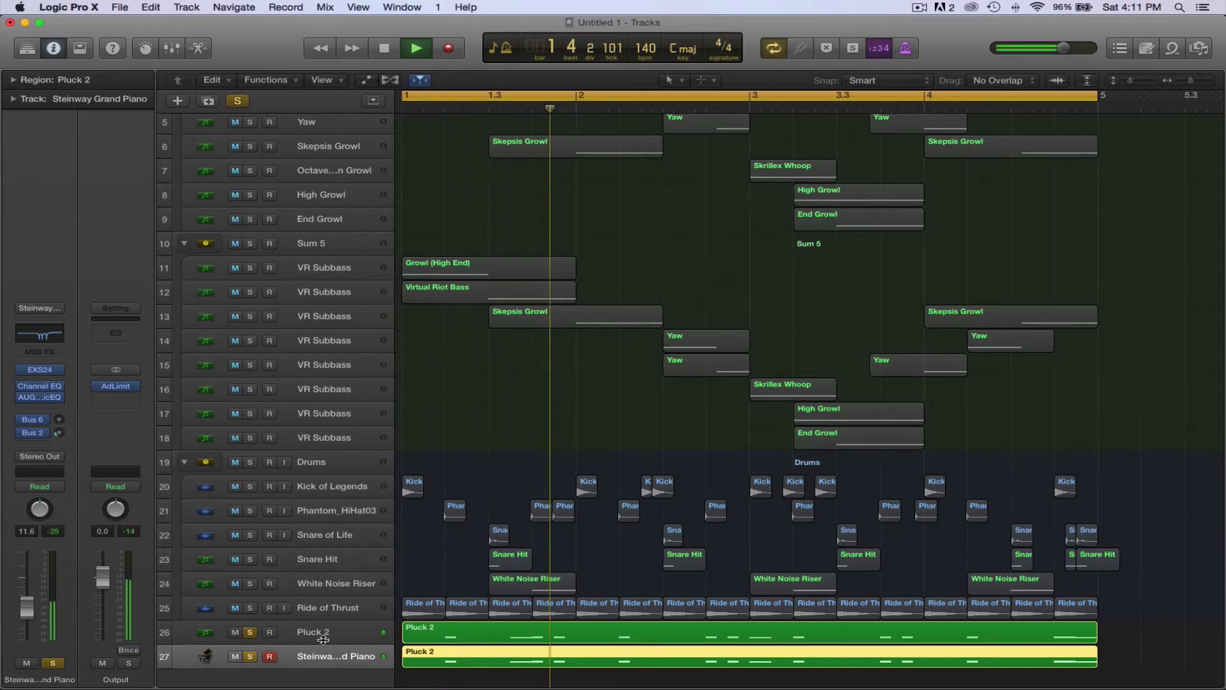
click(289, 626)
key(space)
Open a Channel EQ on the Pluck 2 channel, turn on its analyzer, and play the loop briefly to view the spectrum
click(48, 348)
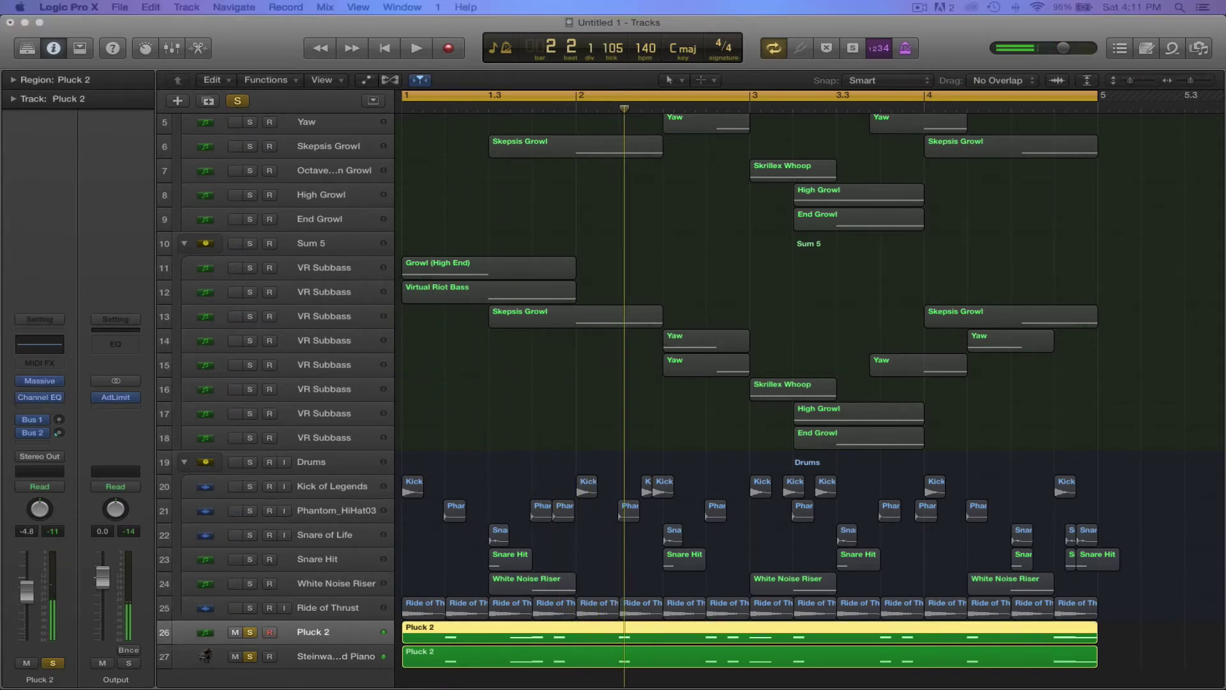
drag(570, 262, 693, 252)
click(337, 530)
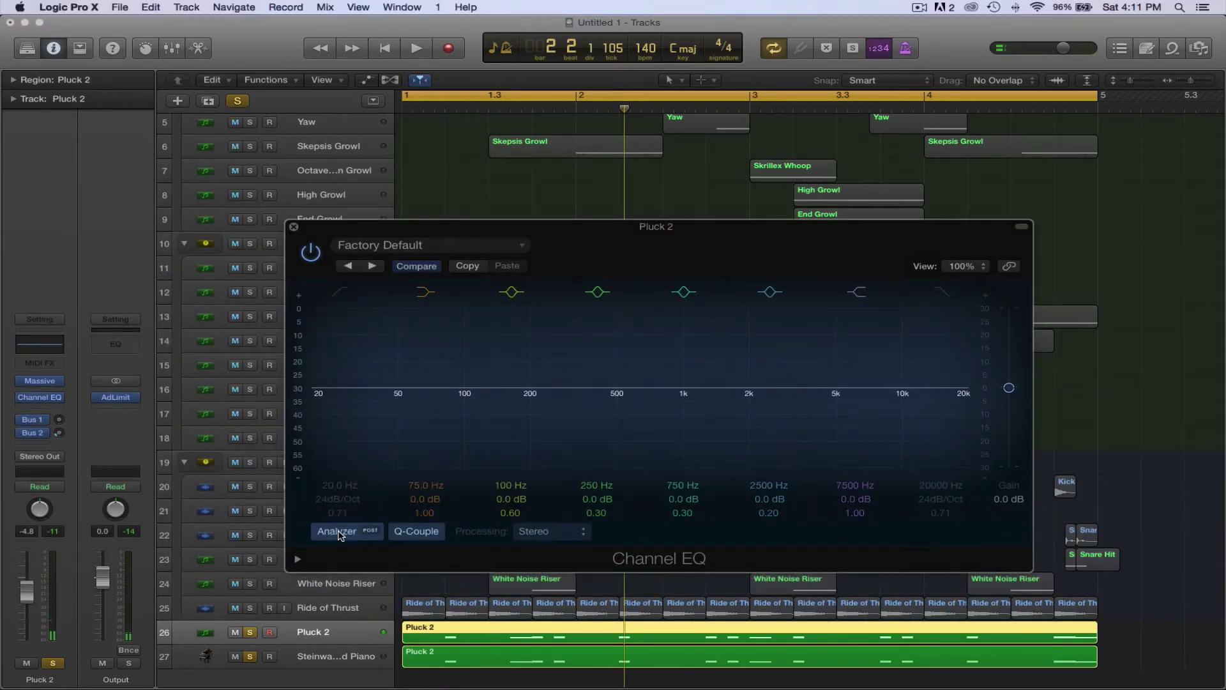
key(space)
key(space)
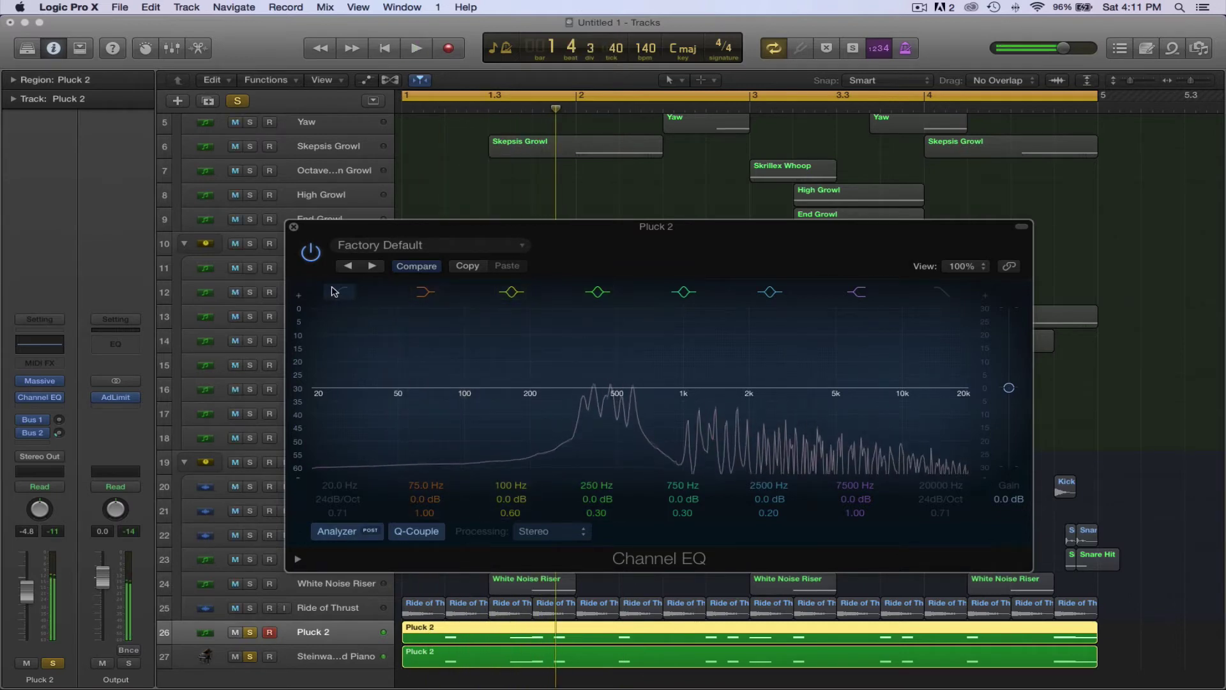
Enable a low cut on Pluck 2's Channel EQ at about 350 Hz with a 48 dB/Oct slope
drag(363, 386, 588, 396)
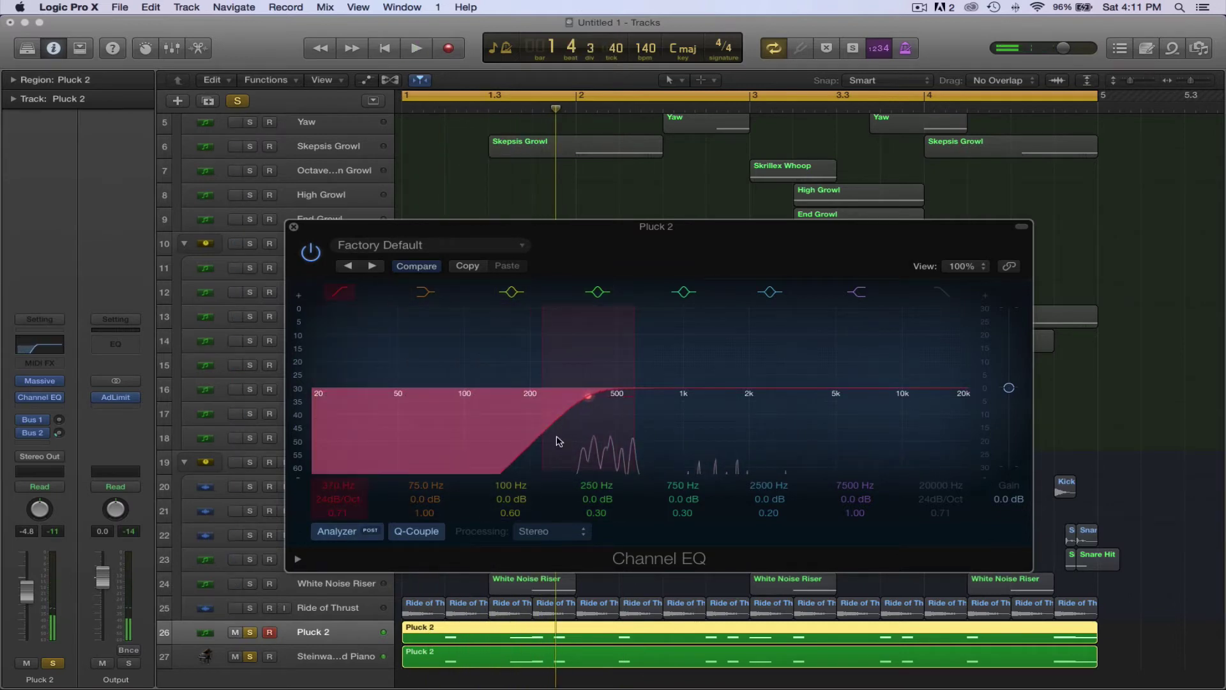
drag(346, 499, 345, 485)
drag(540, 423, 564, 416)
Turn Pluck 2's 750 Hz band into a cut at 850 Hz, -24.0 dB, Q 0.60 while auditioning the loop
key(space)
drag(661, 410, 672, 473)
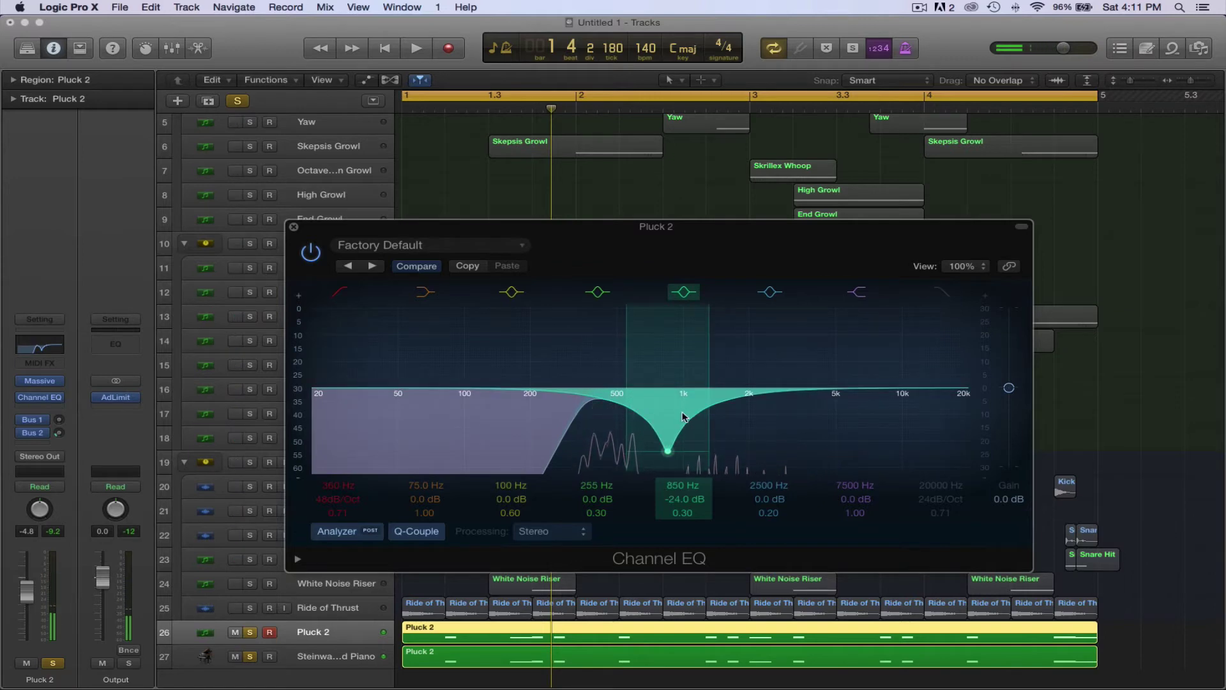
drag(711, 407, 693, 407)
key(space)
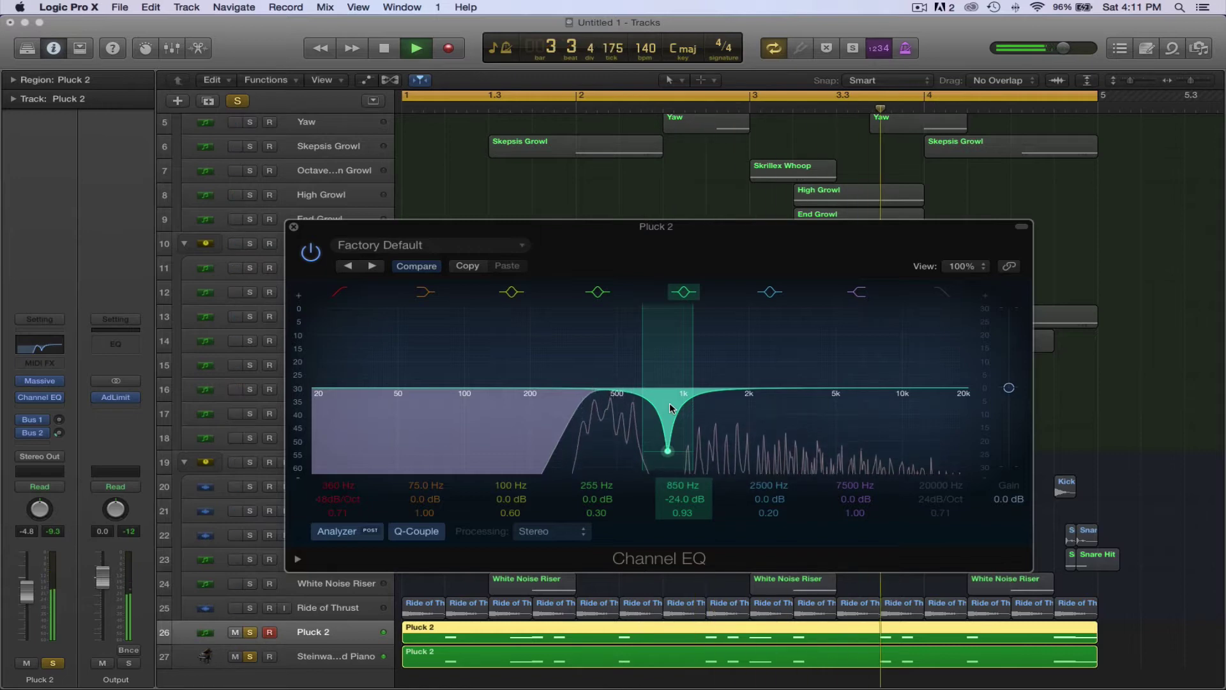
drag(698, 405, 705, 405)
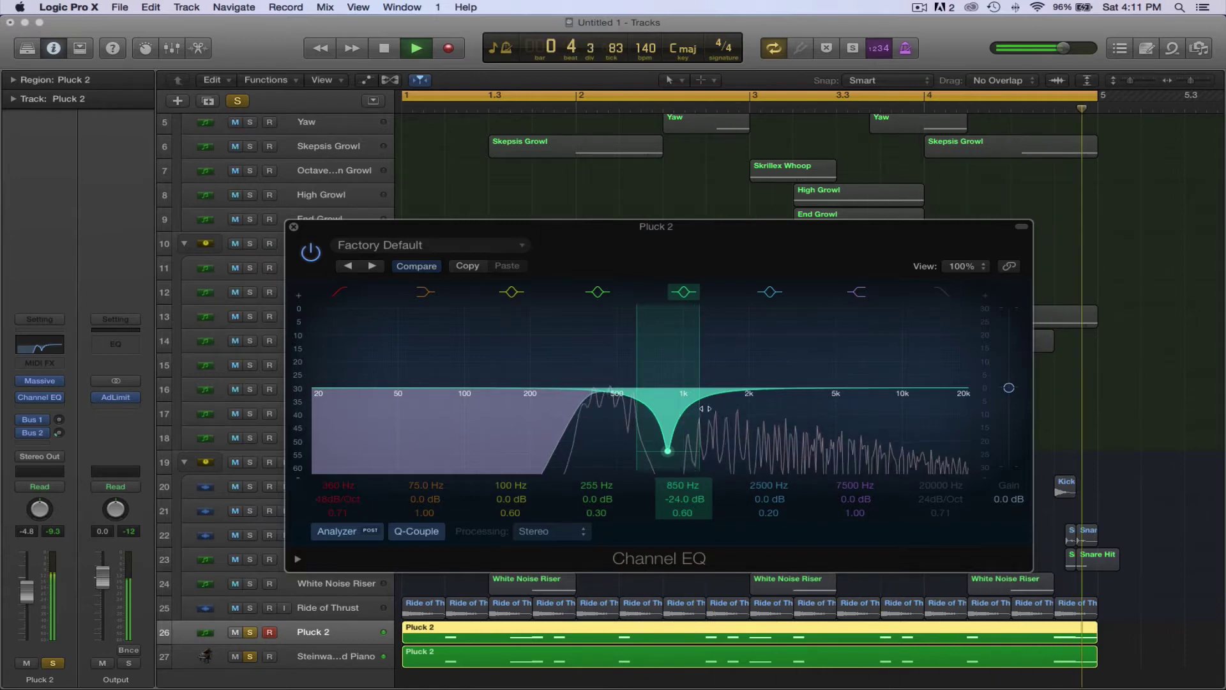
Boost Pluck 2's high shelf to +4.5 dB at 9700 Hz and enable a 48 dB/Oct high cut at 16200 Hz
drag(839, 394, 863, 382)
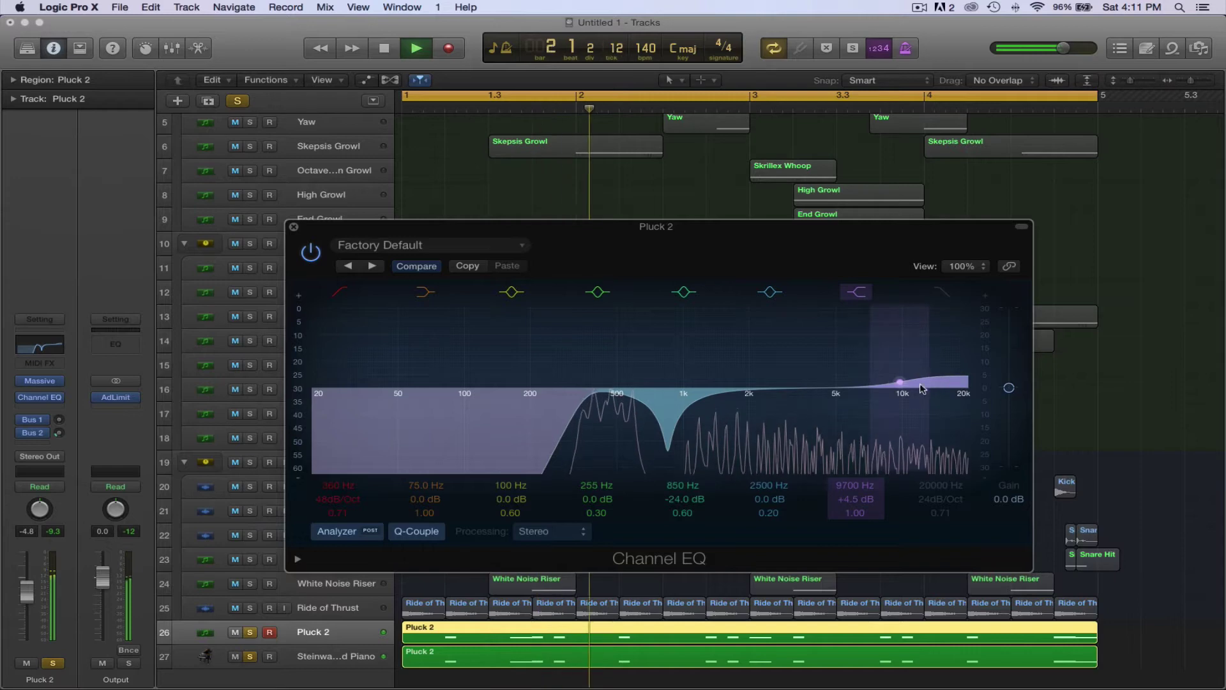
click(944, 292)
drag(966, 396, 947, 396)
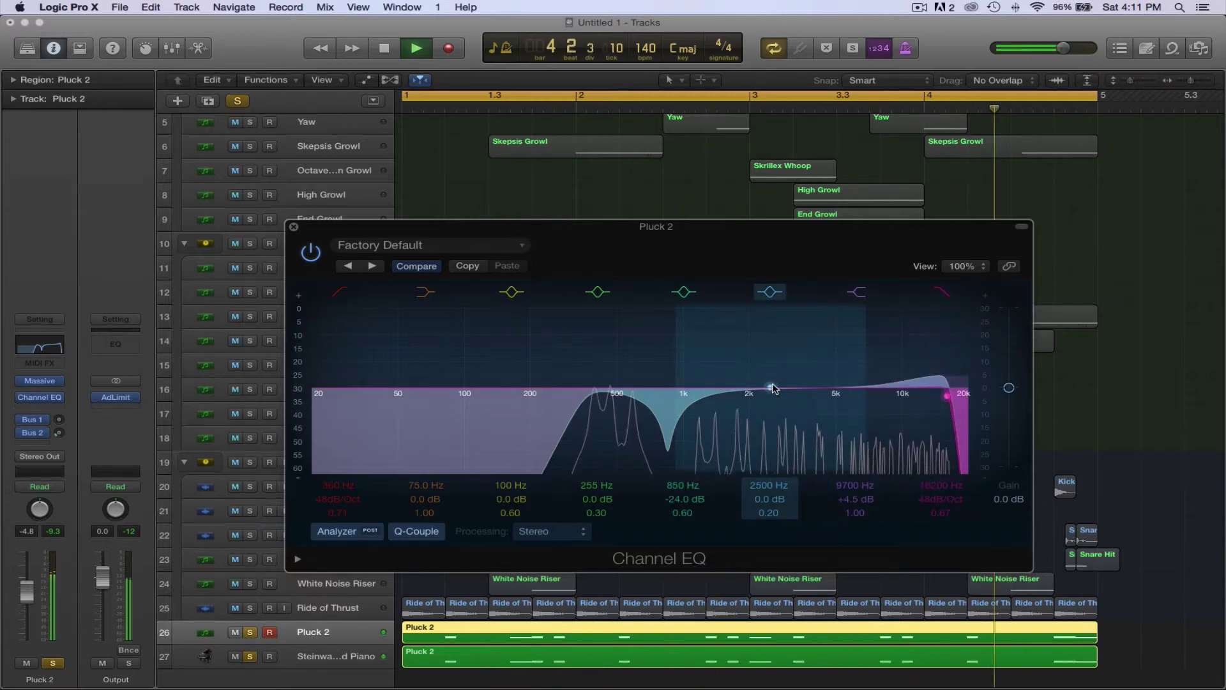
Turn Pluck 2's 2500 Hz band into a cut at 1800 Hz, -23.0 dB, Q 0.75, and compare the loop with the EQ bypassed
drag(778, 388, 725, 451)
drag(764, 412, 741, 409)
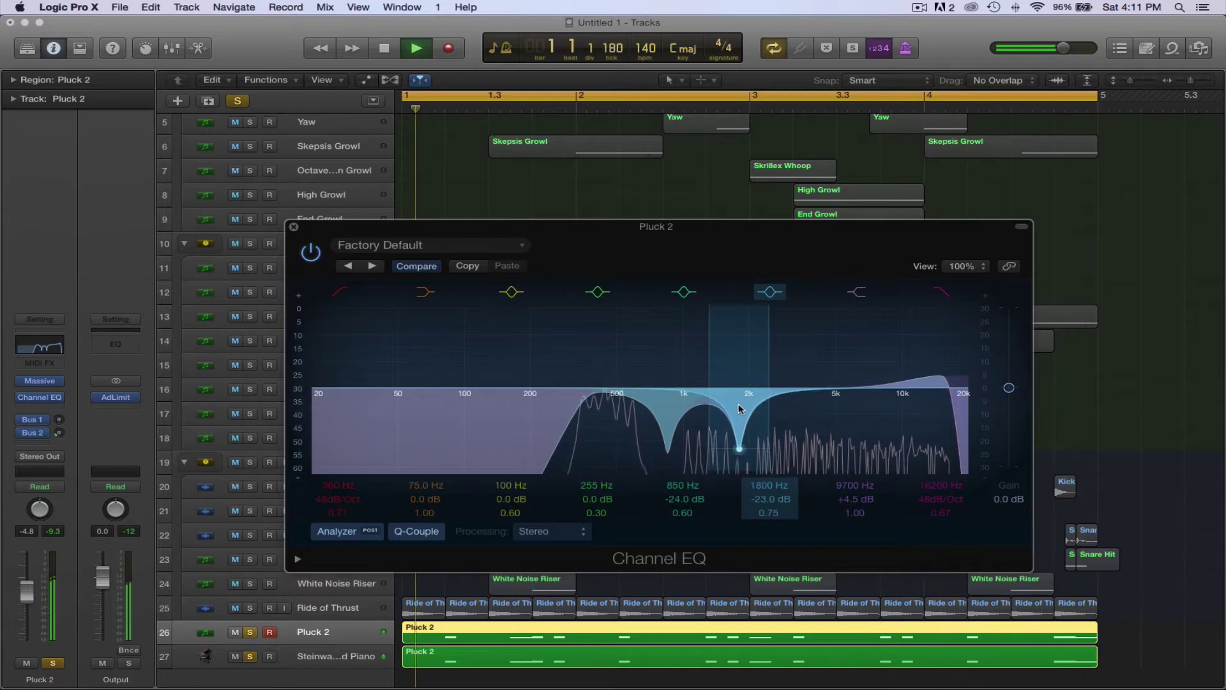
click(311, 253)
key(space)
click(311, 253)
key(space)
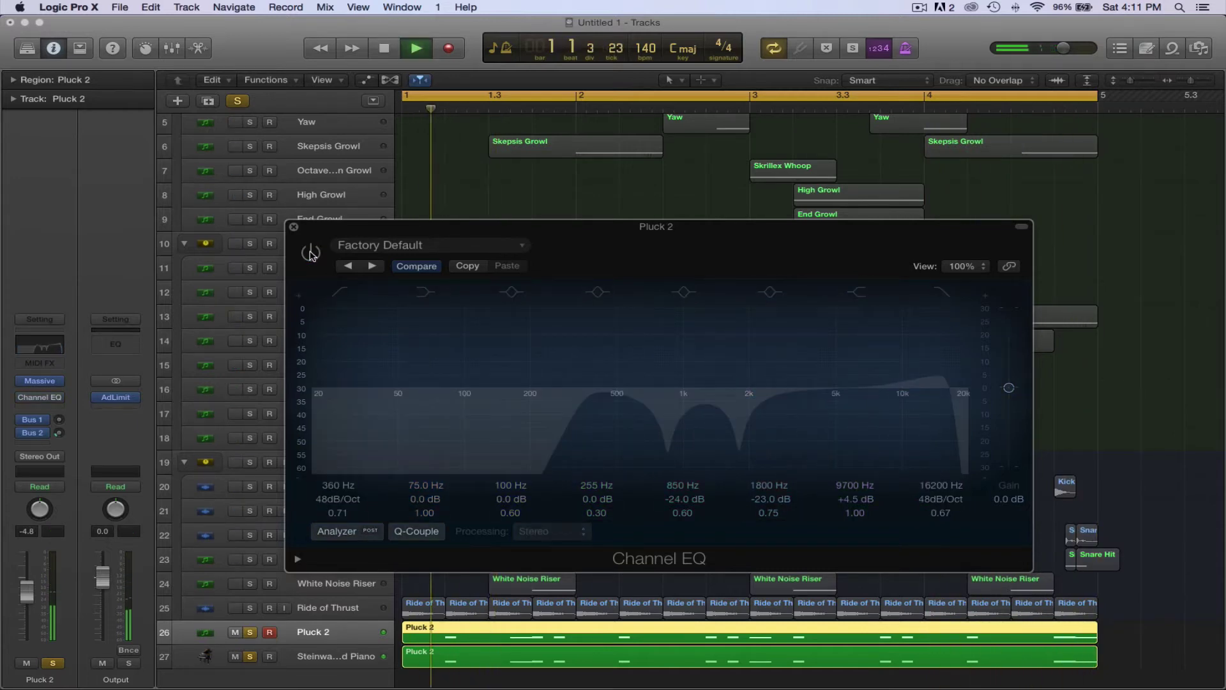
click(311, 253)
click(41, 397)
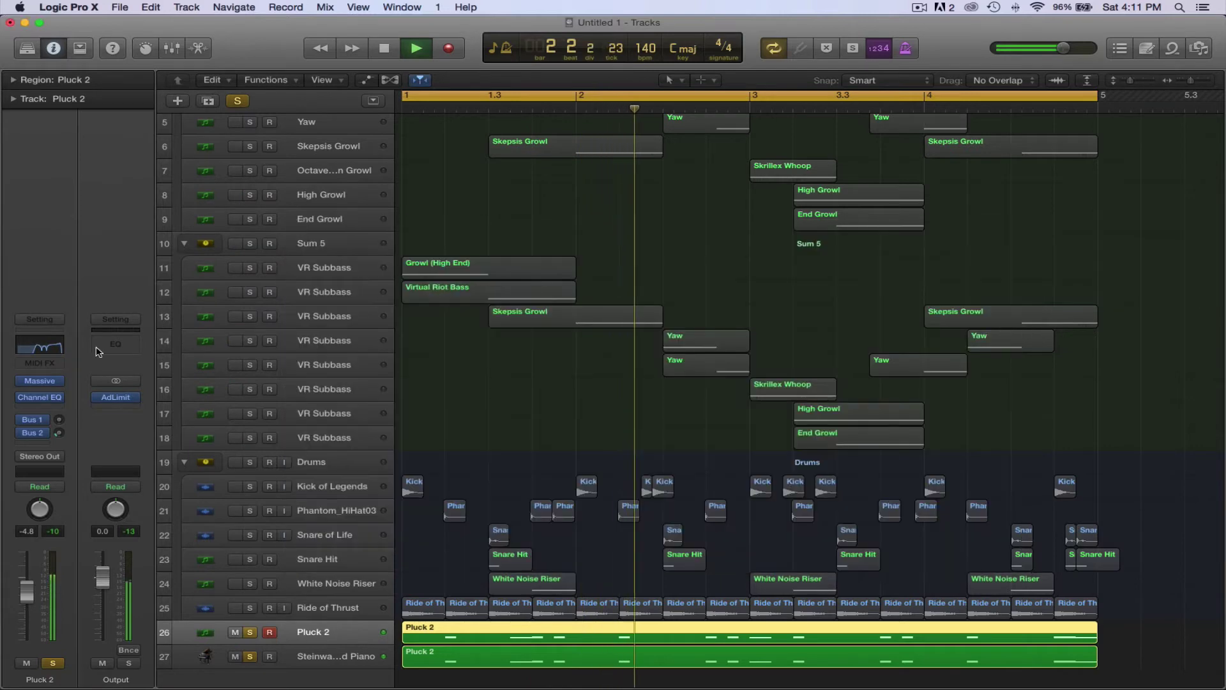
Insert a Space Designer reverb after the Channel EQ on the Pluck 2 channel and unsolo the Steinway Grand Piano
click(58, 398)
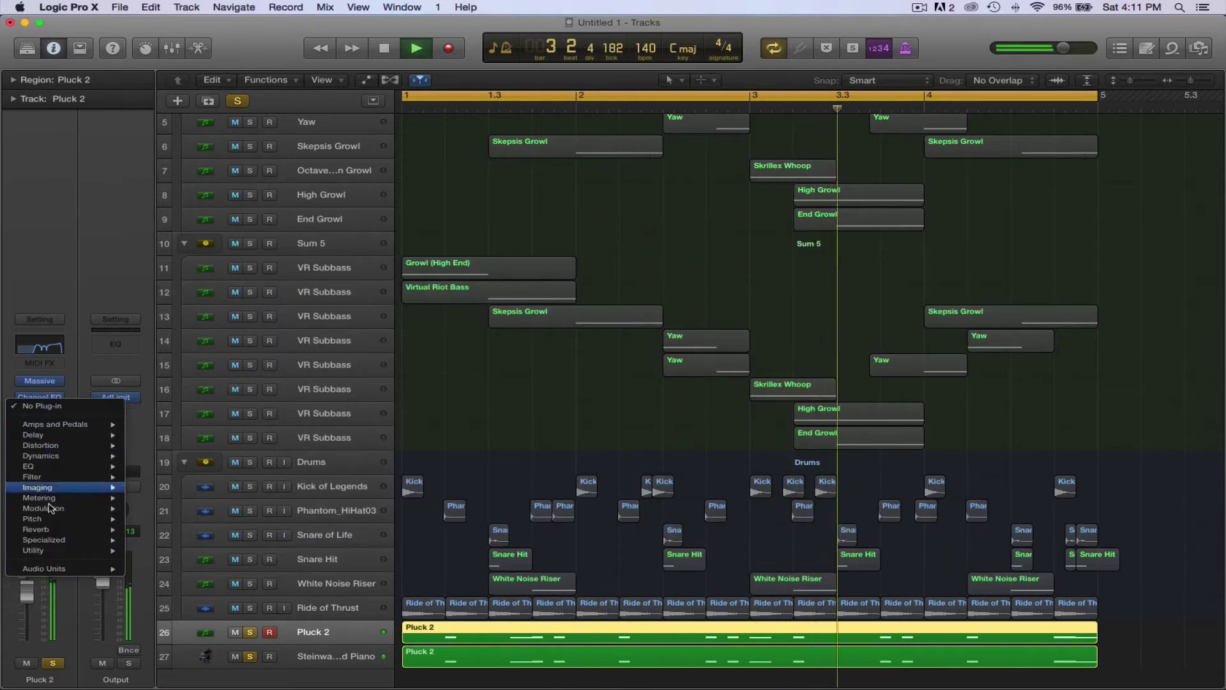
mouse_move(57, 530)
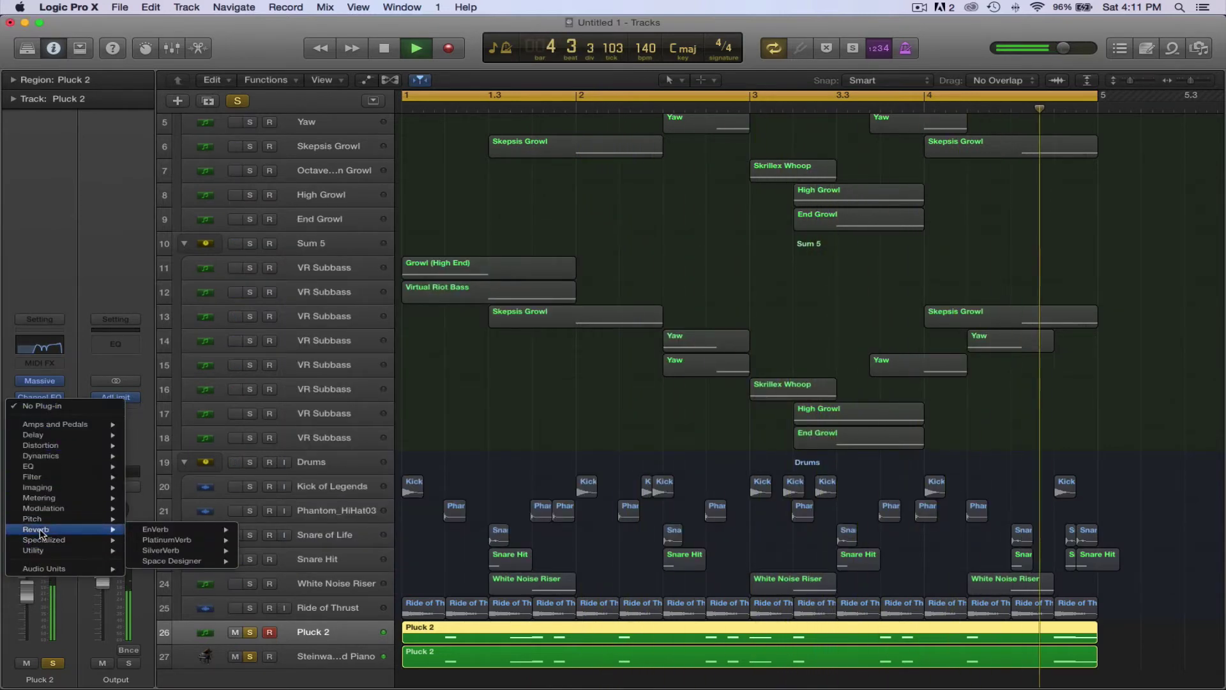
click(167, 560)
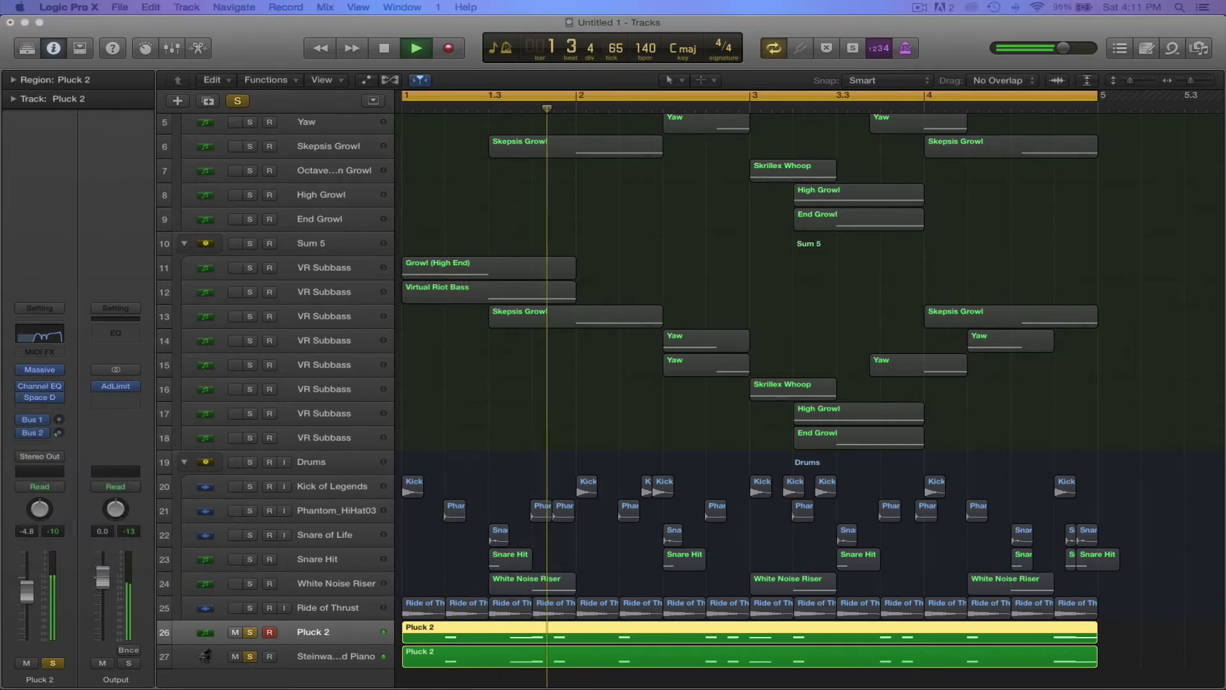
click(249, 657)
Set Space Designer's pre-delay to 0 ms, spread to 1.00 and decay time to 1.77 s, lower its reverb output, and compare against bypass
mouse_move(742, 348)
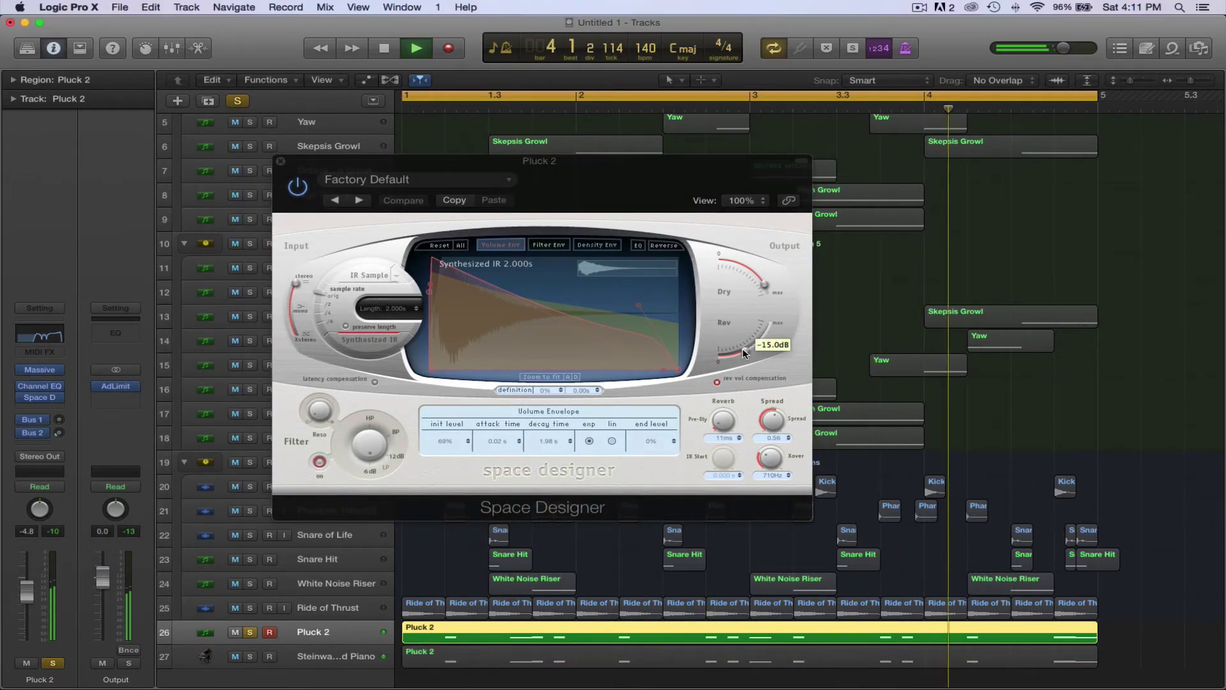
alt+click(723, 420)
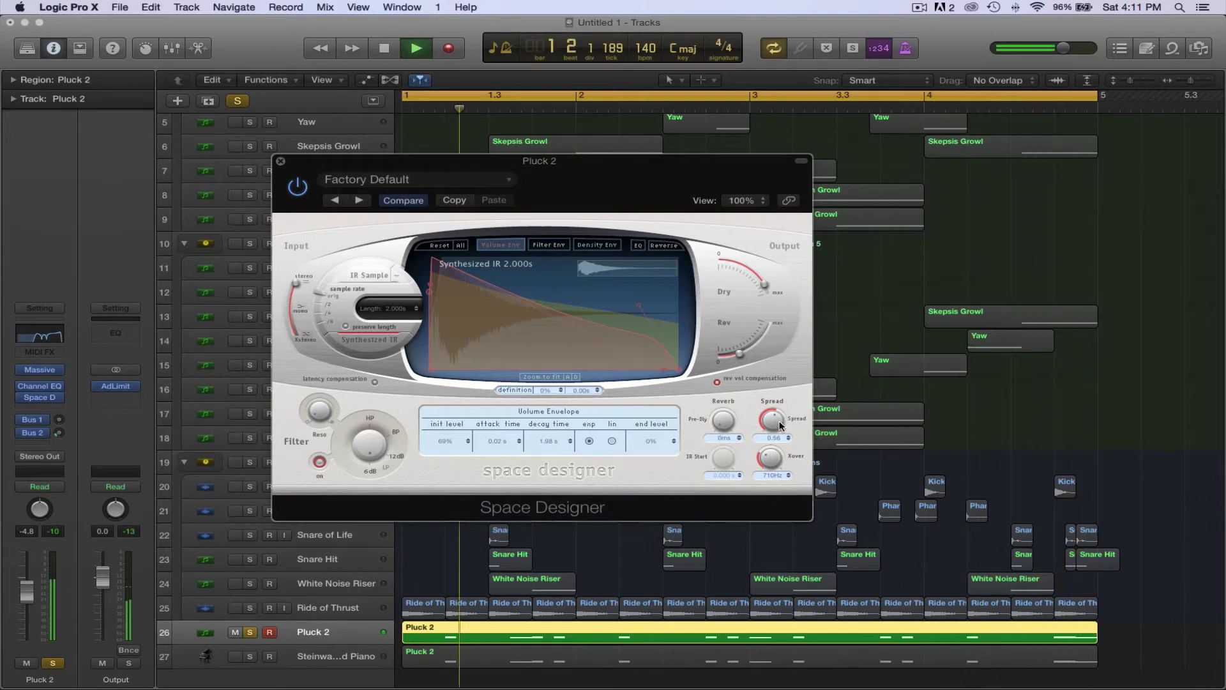
alt+click(773, 420)
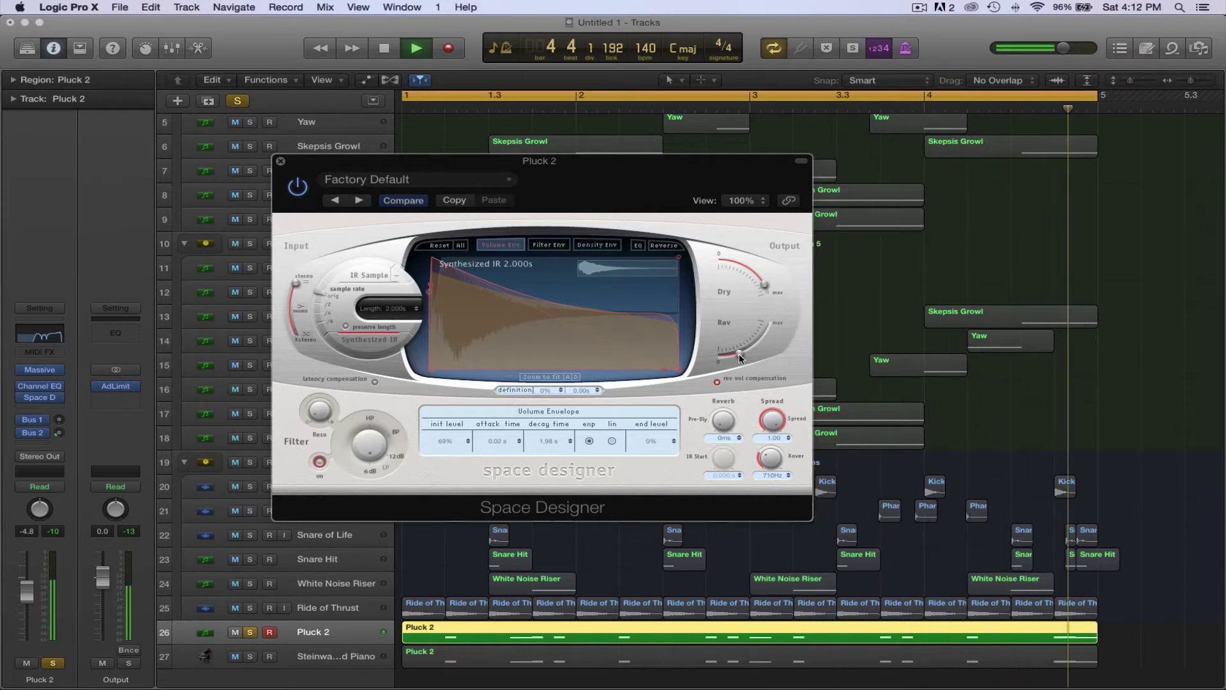
drag(740, 358, 739, 365)
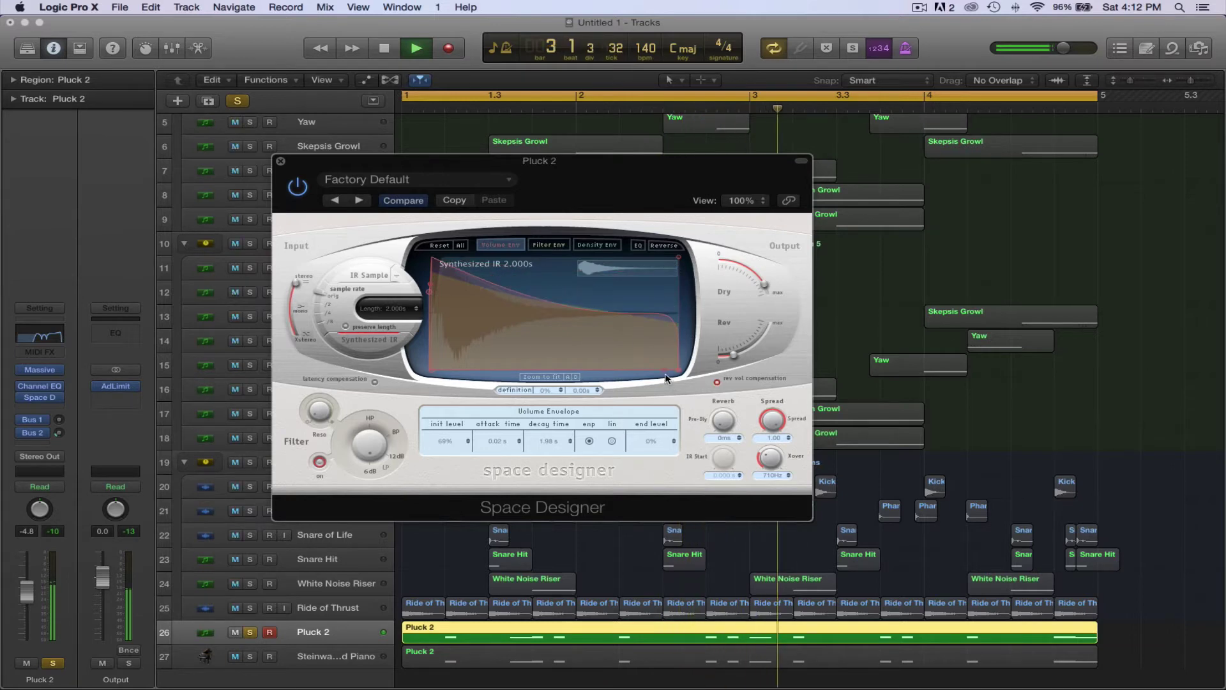
drag(678, 367, 651, 373)
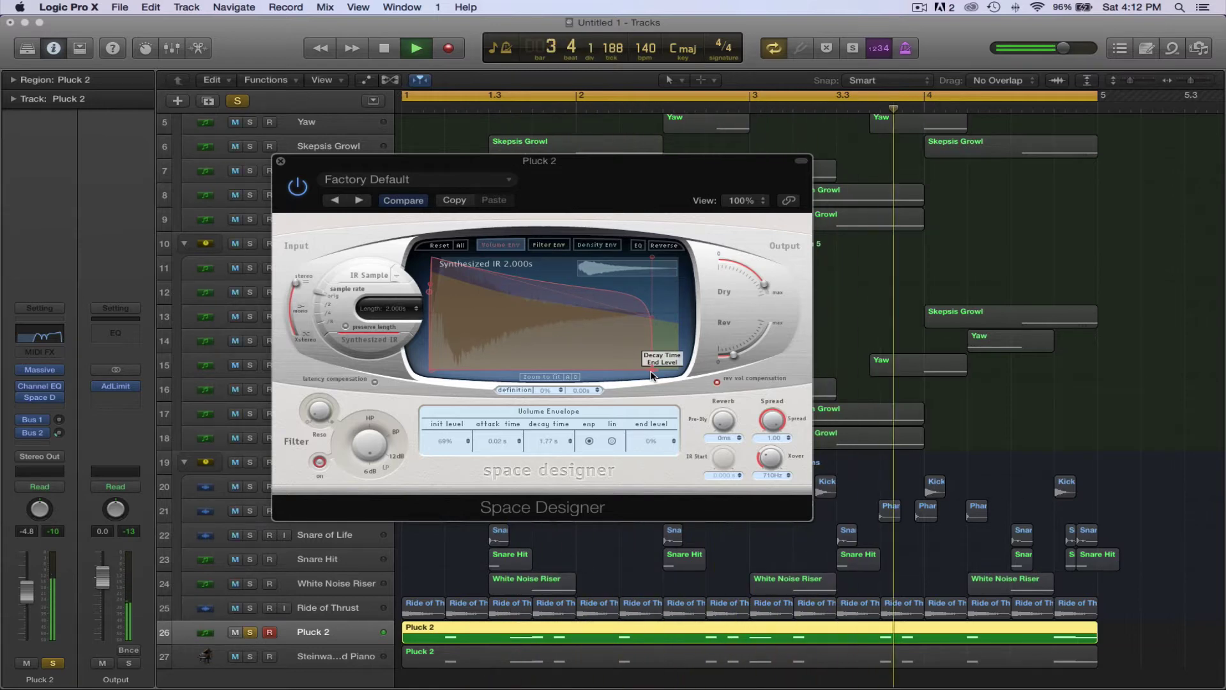
click(298, 187)
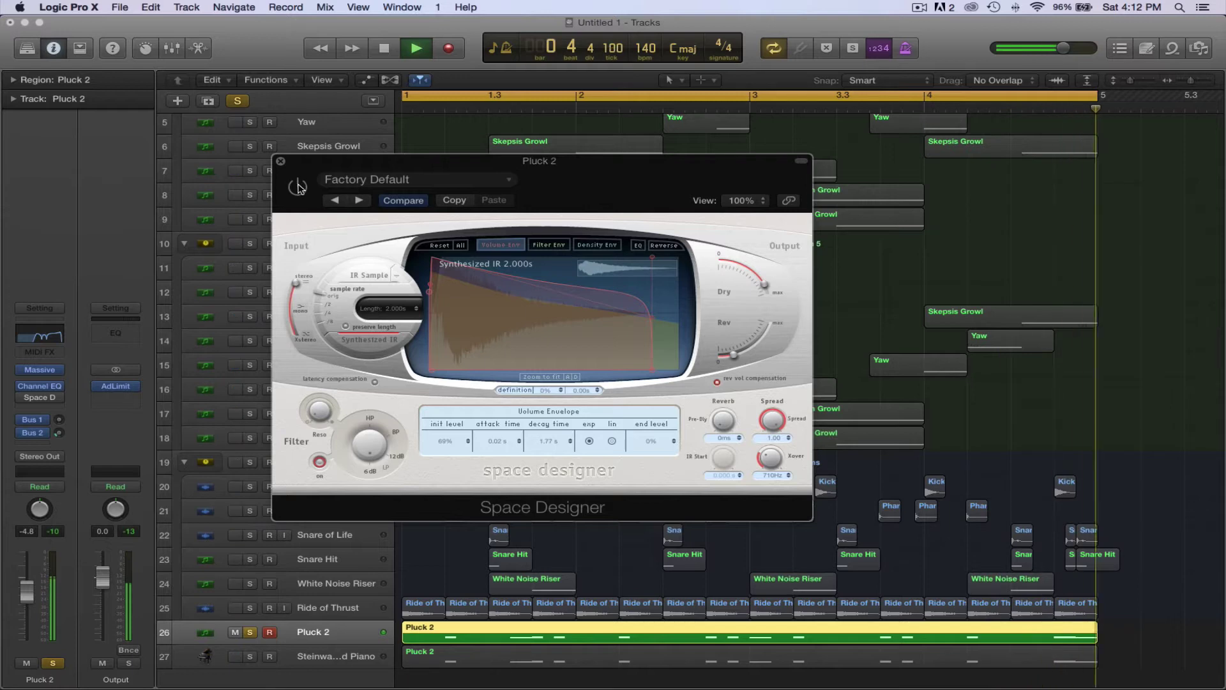
click(280, 161)
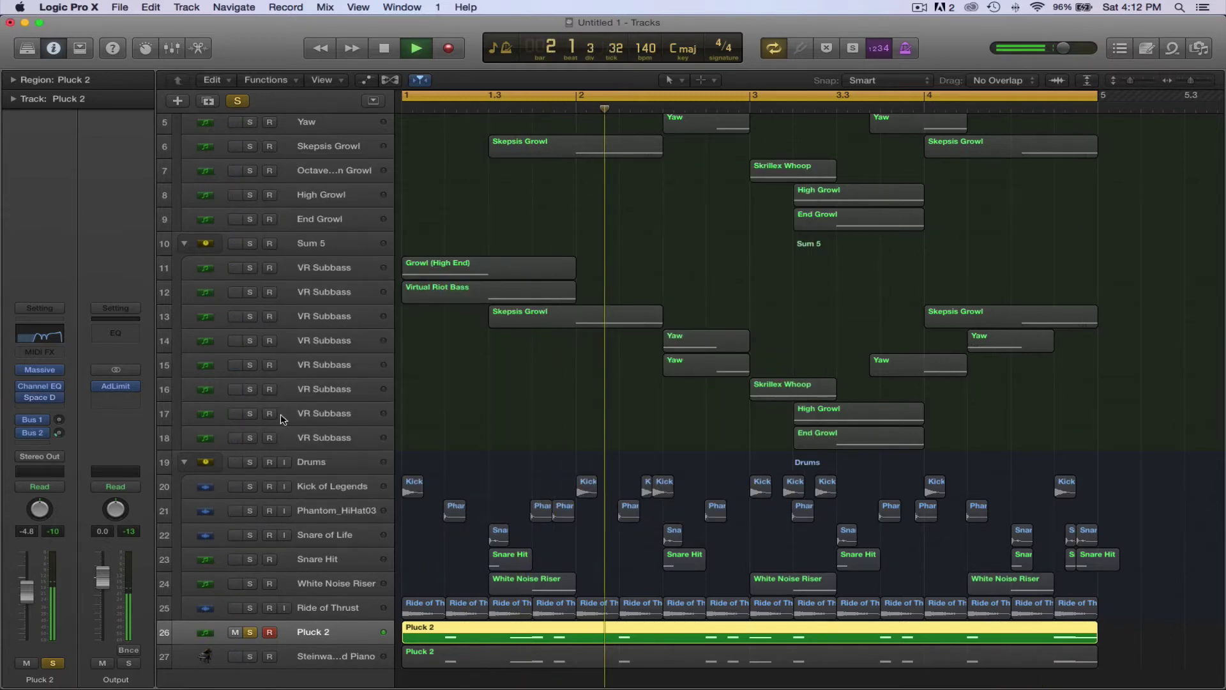
Solo the Steinway Grand Piano with Pluck 2, set the piano's level to -9.4 dB, and stop playback with both solos cleared
click(250, 656)
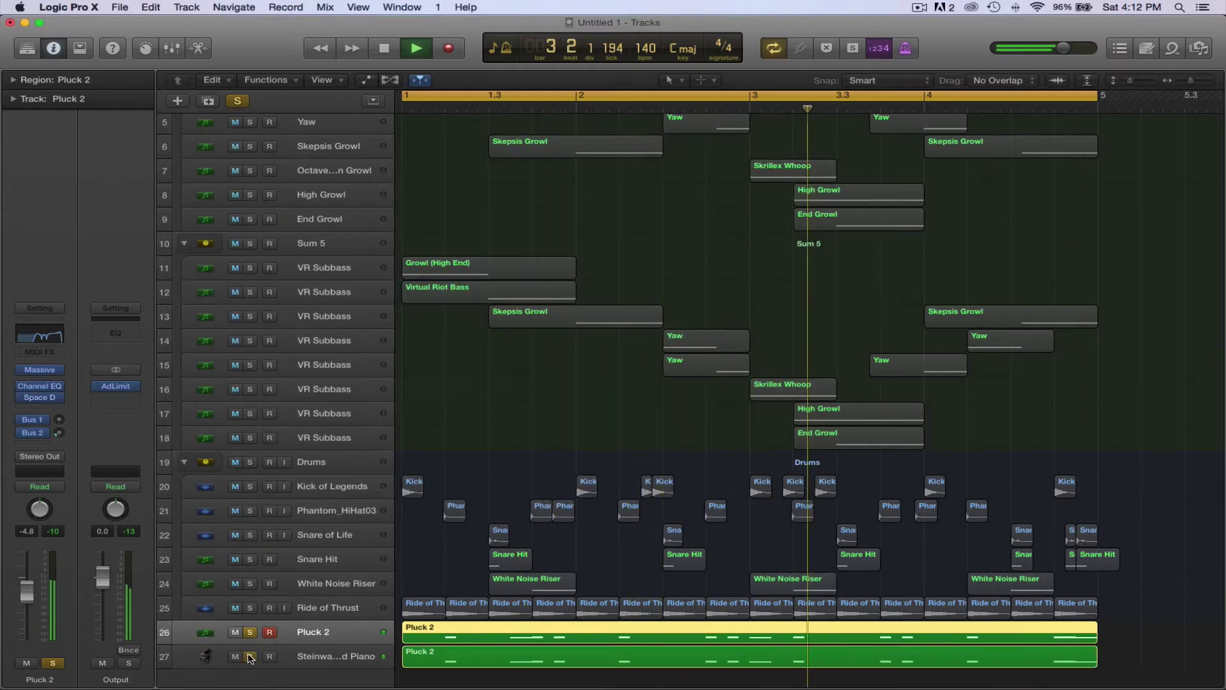
key(Down)
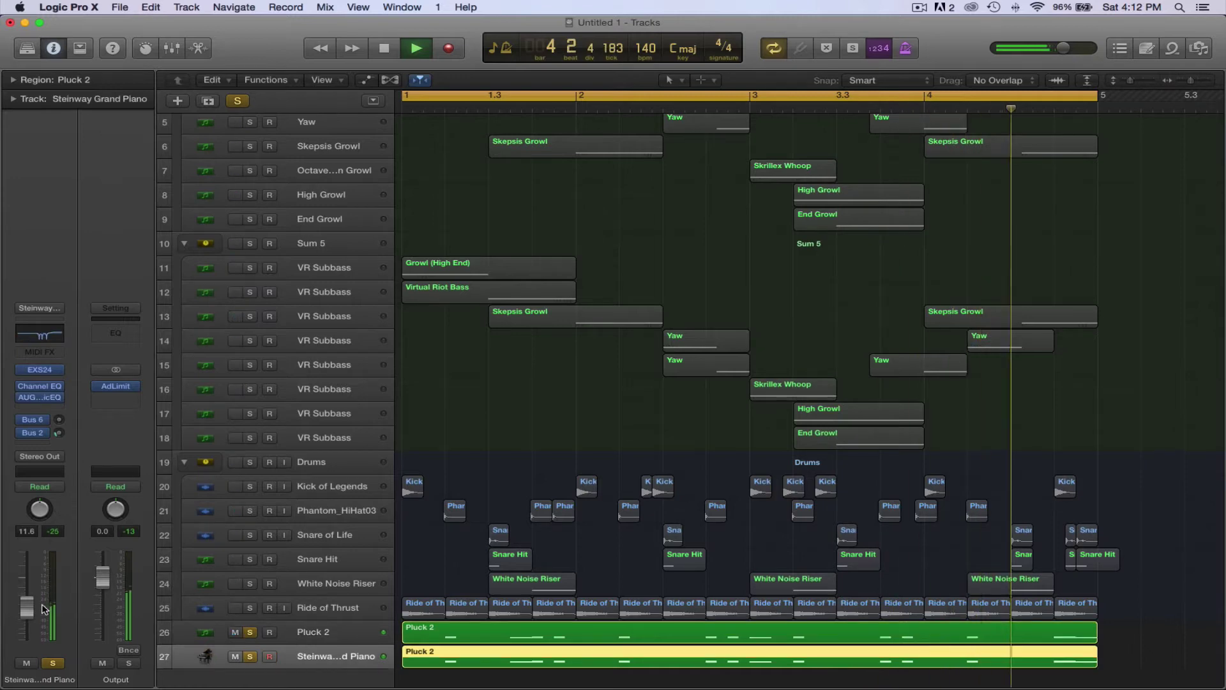
key(space)
click(249, 656)
click(250, 632)
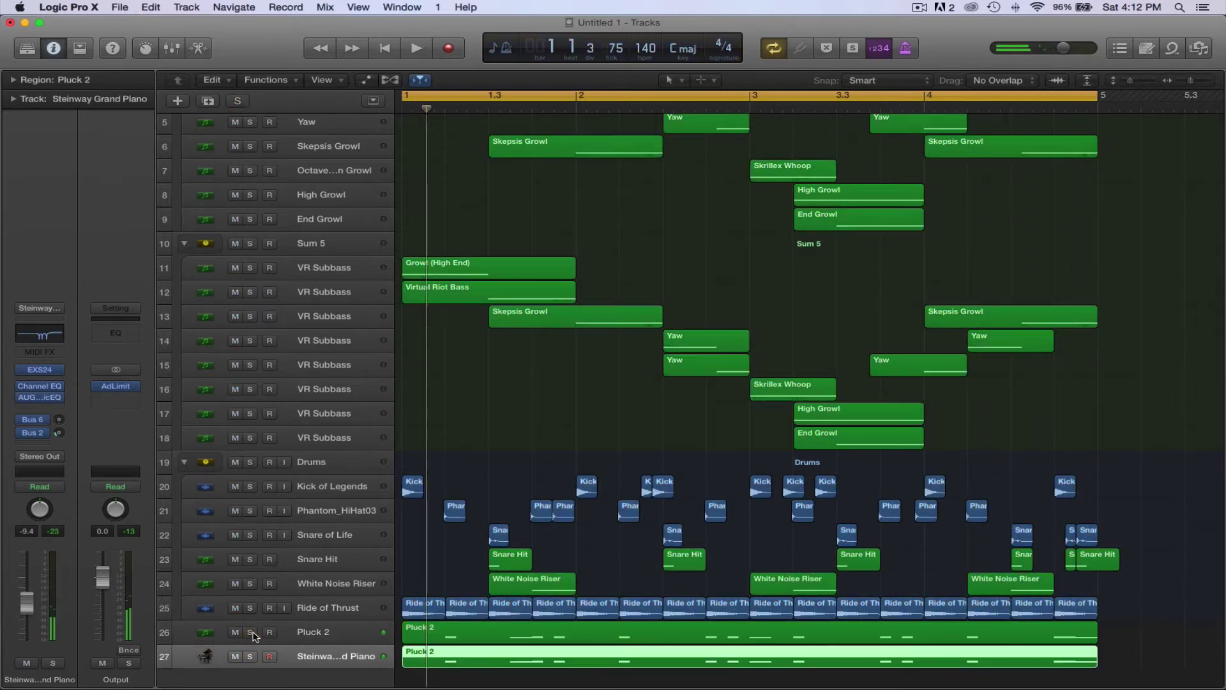
Duplicate the Pluck 2 track and delete the region copied onto the new track
click(308, 634)
scroll(338, 640, up, 1)
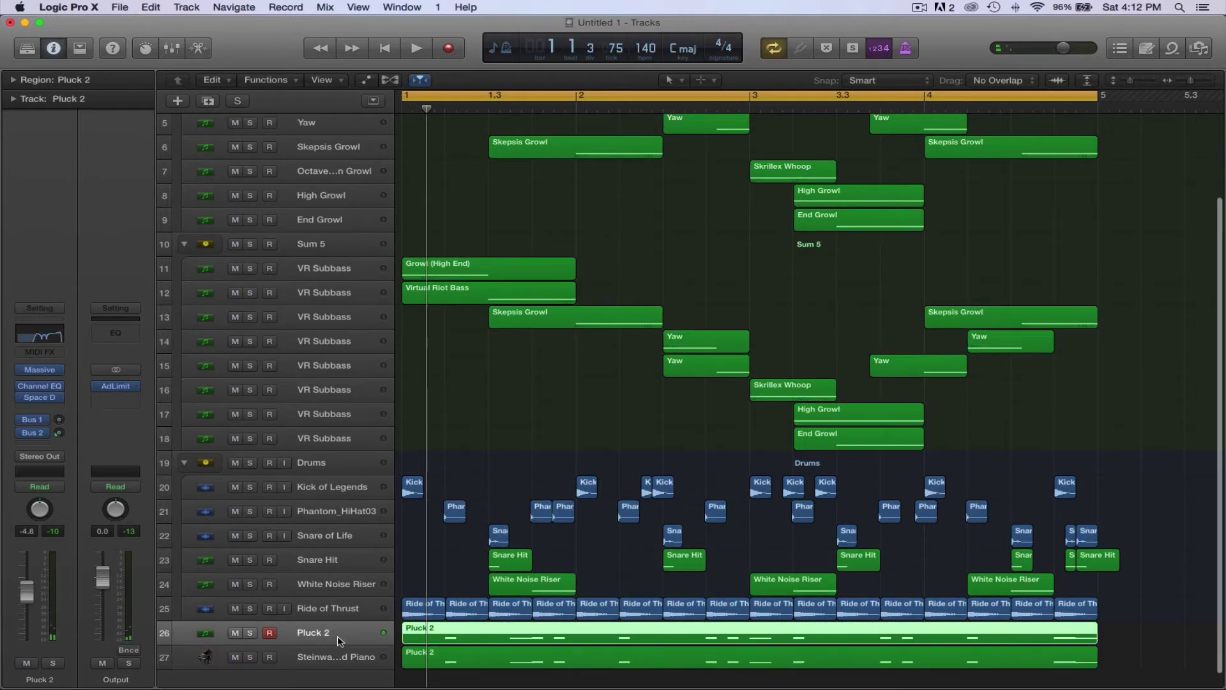
key(super+d)
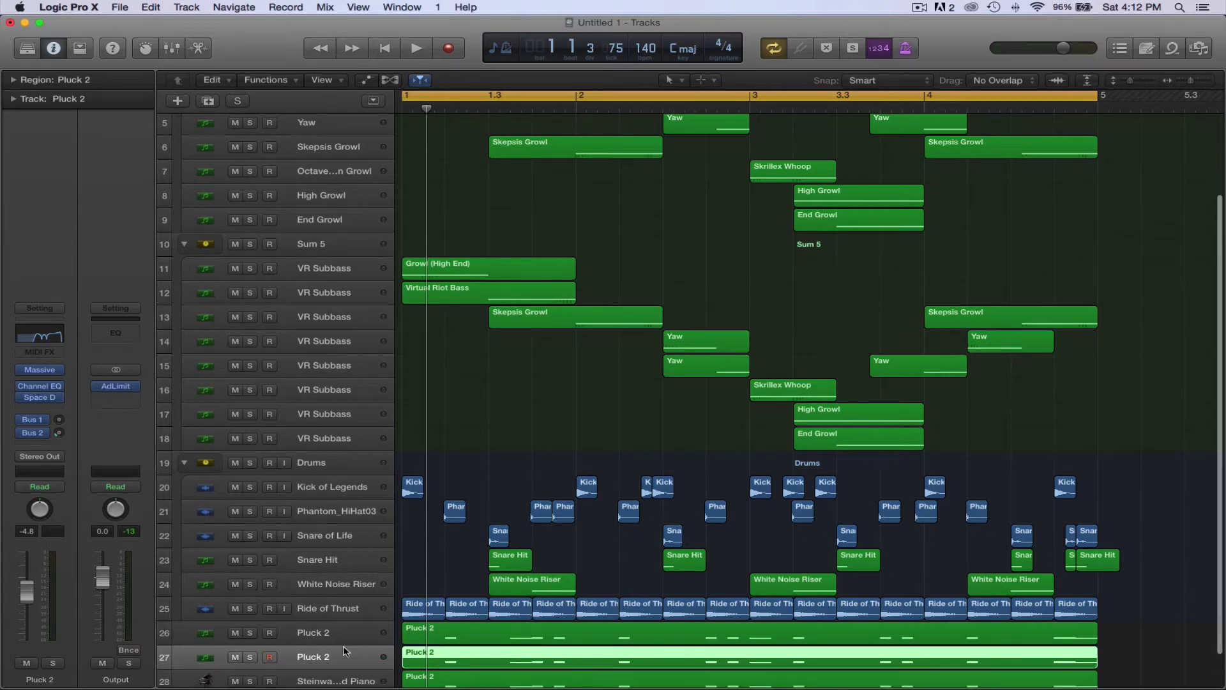
key(Delete)
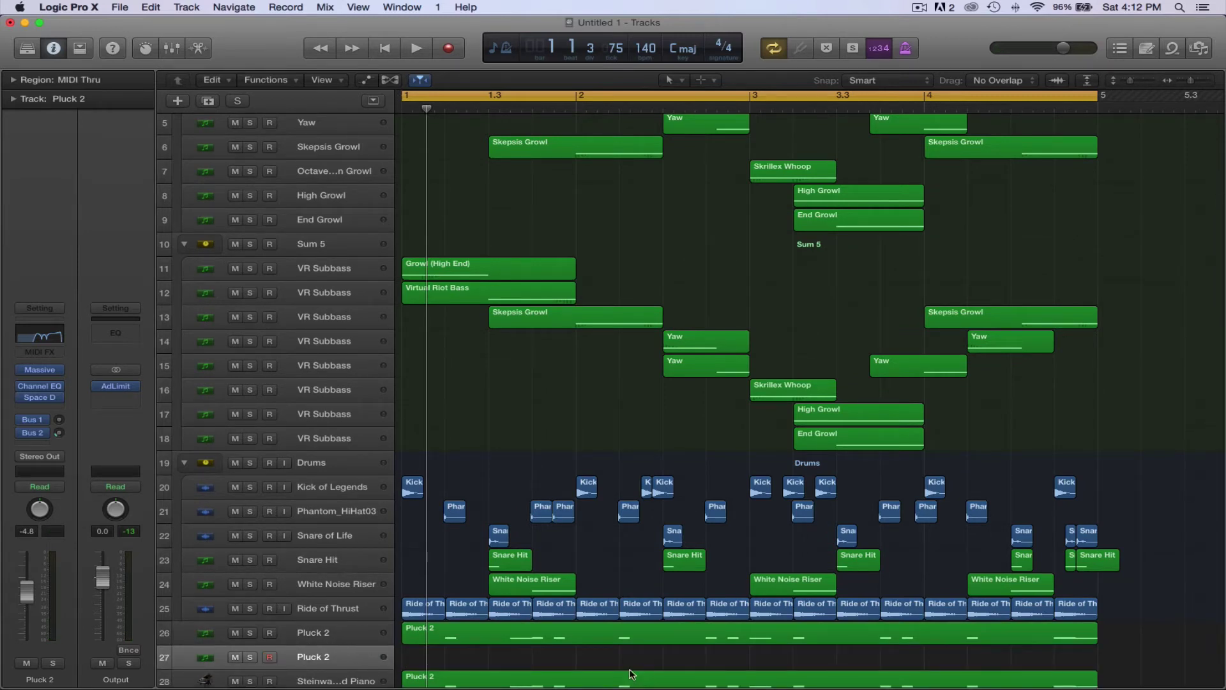
Move the duplicate Pluck 2 track below all other tracks and the Steinway Grand Piano track above the original Pluck 2
scroll(319, 649, down, 1)
drag(304, 645, 315, 684)
scroll(355, 609, down, 1)
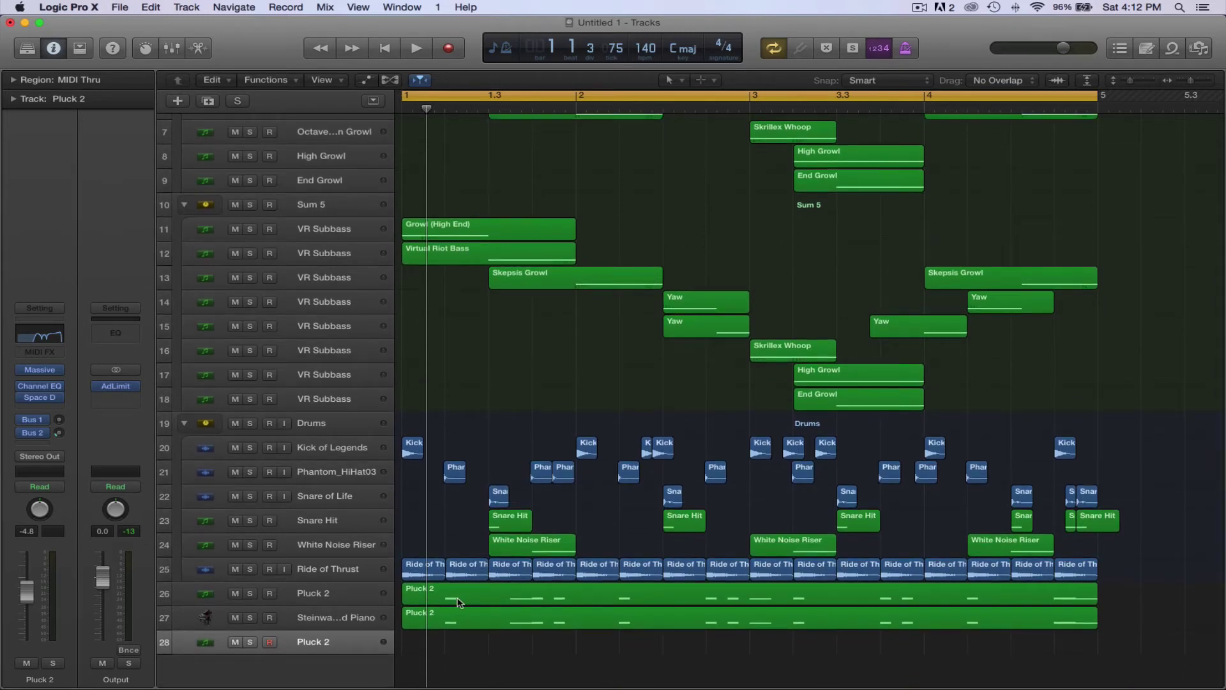
scroll(457, 601, down, 1)
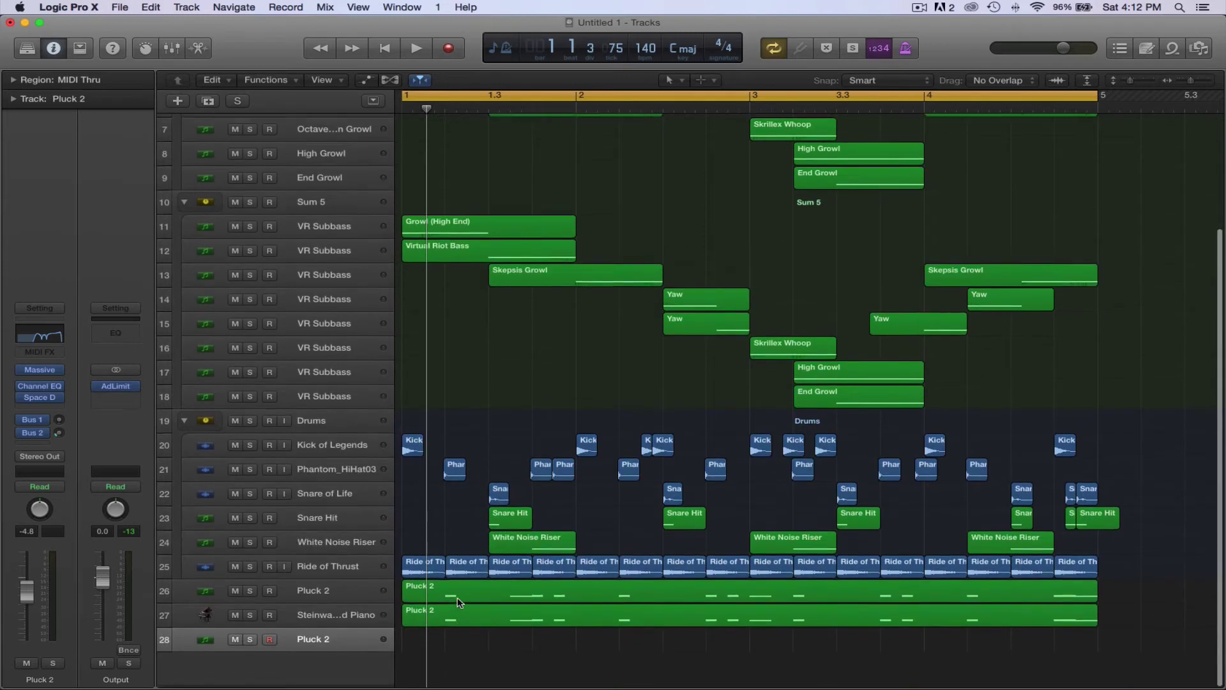
drag(352, 619, 348, 590)
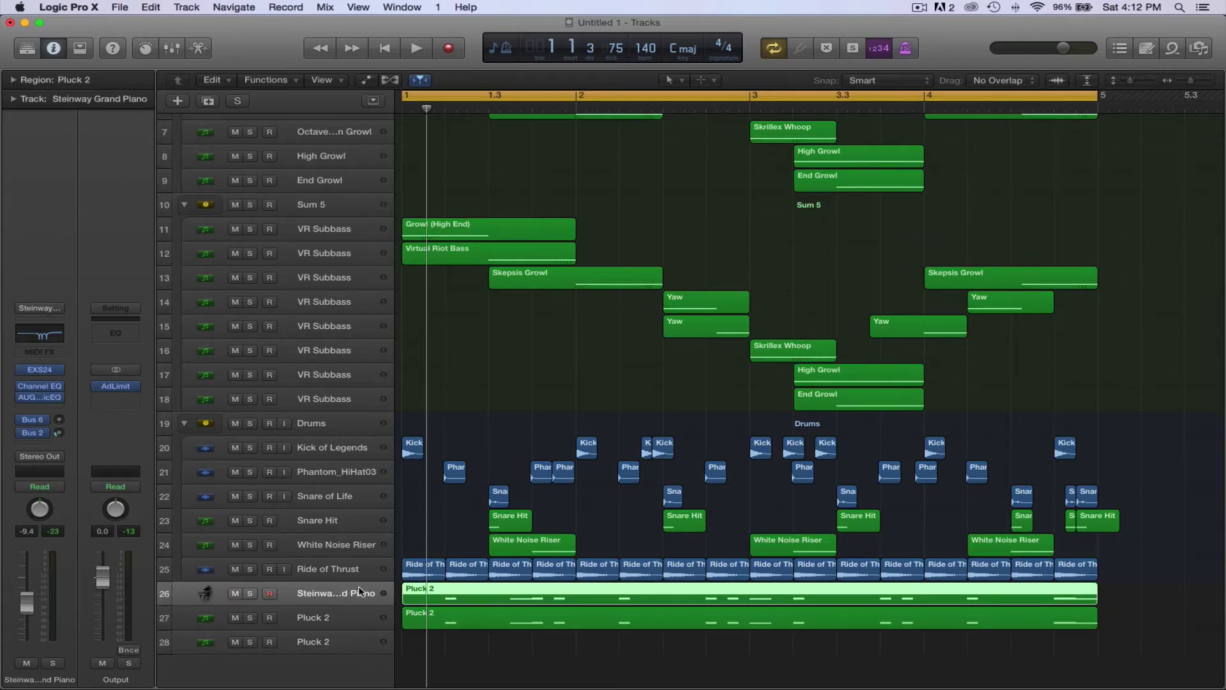
scroll(553, 600, down, 2)
Create an empty MIDI region at bar 1 on the duplicate Pluck 2 track and open it in the Piano Roll
click(315, 644)
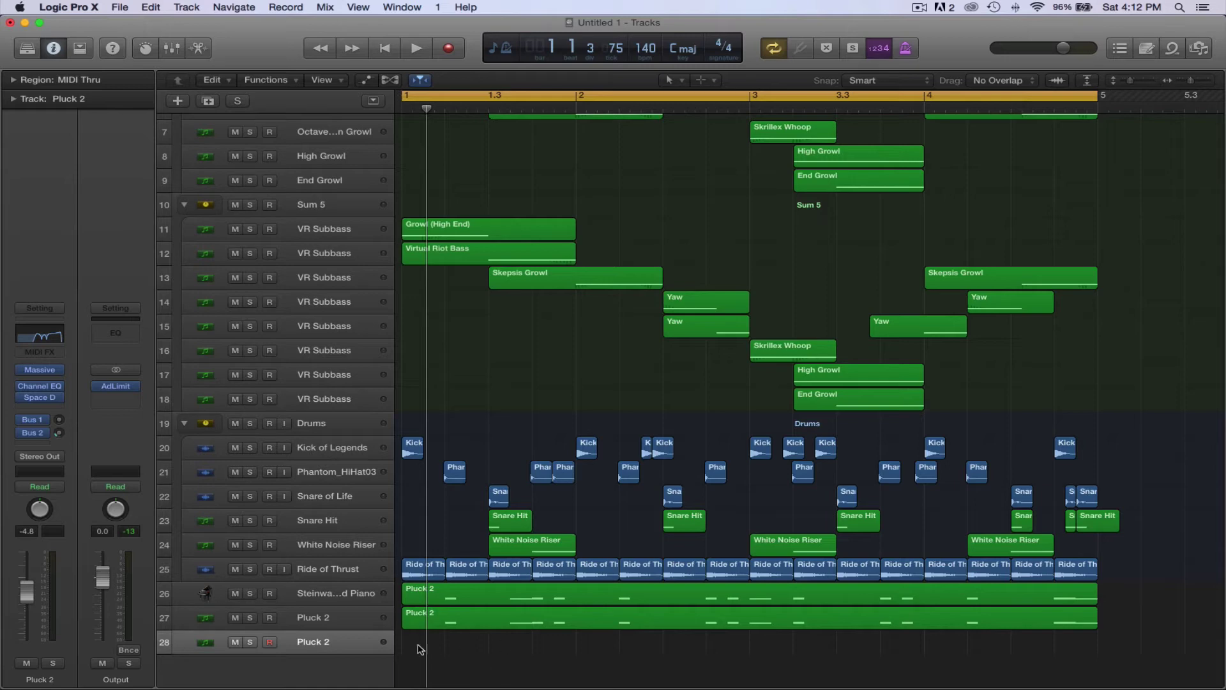
right_click(422, 649)
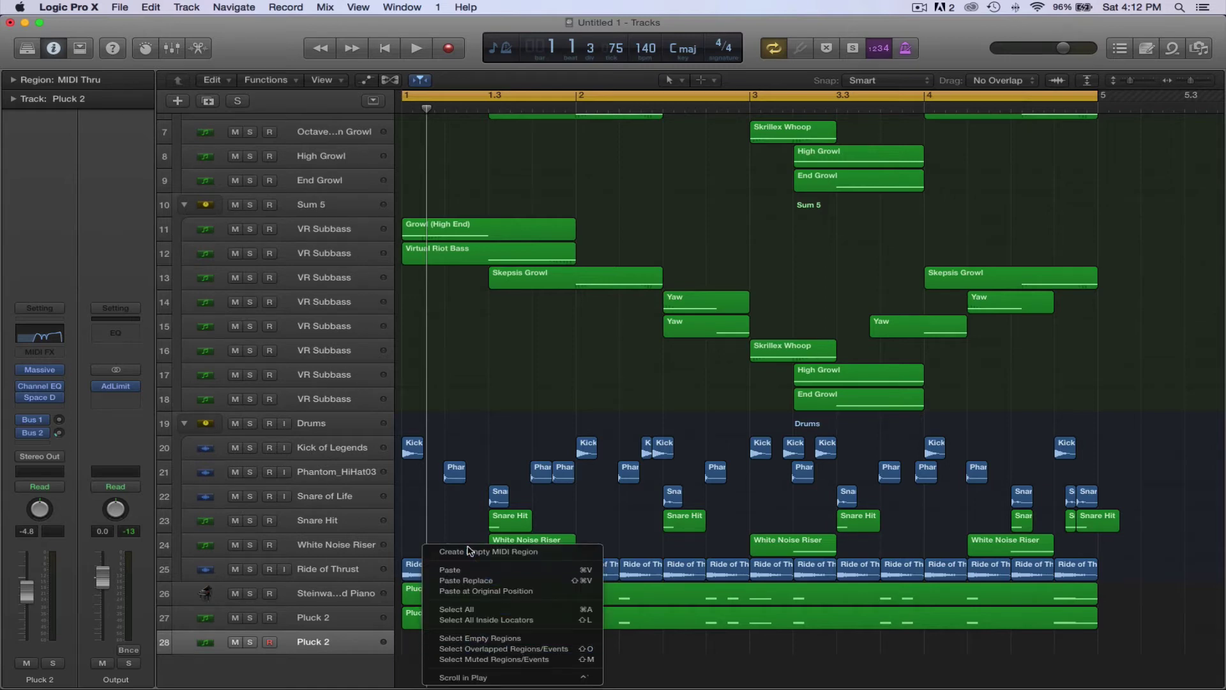
click(488, 551)
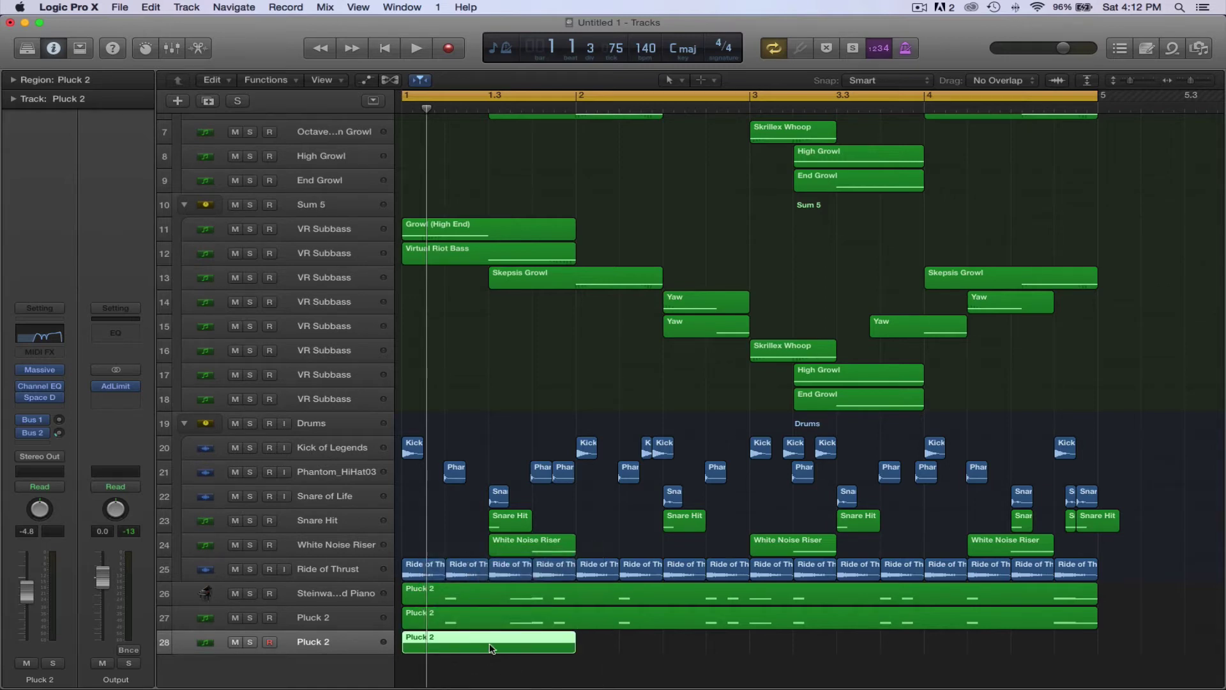
double_click(457, 648)
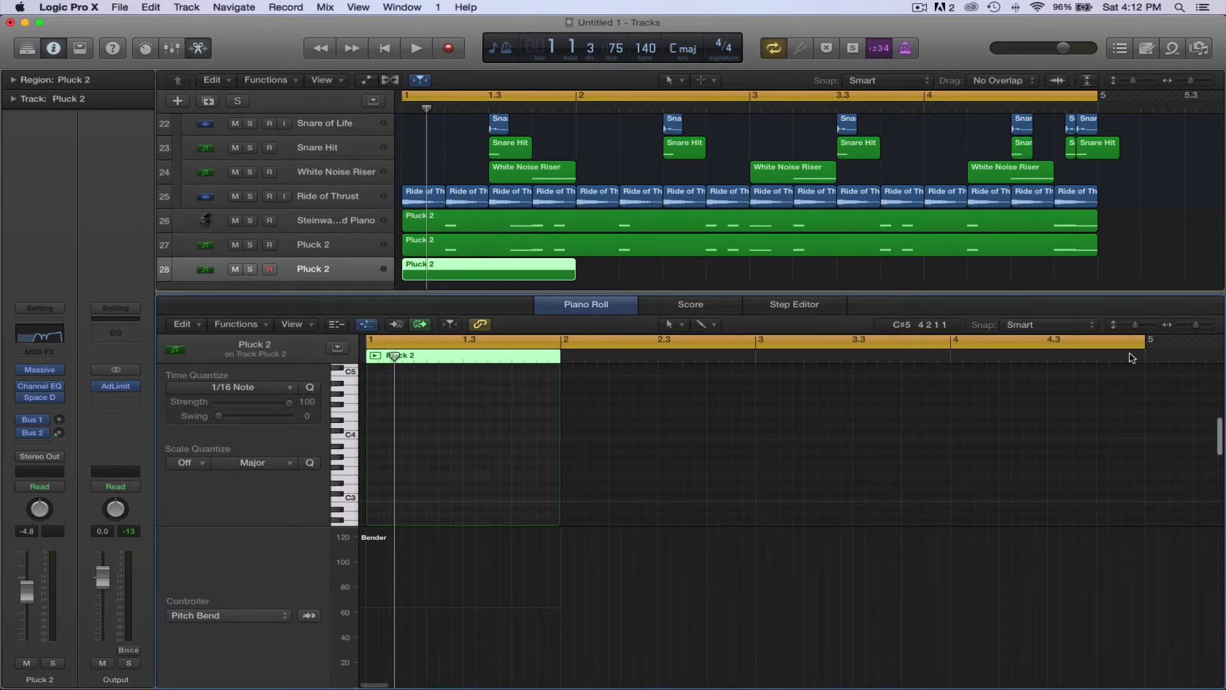
drag(1199, 329, 1208, 329)
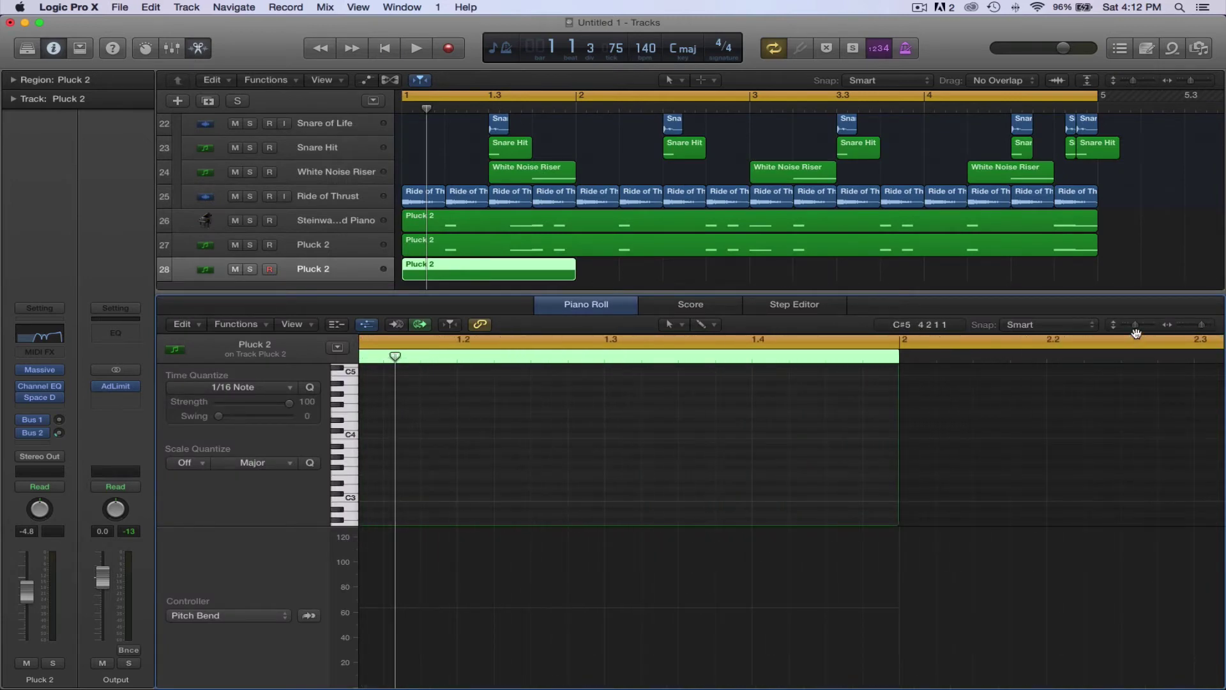
scroll(654, 499, left, 2)
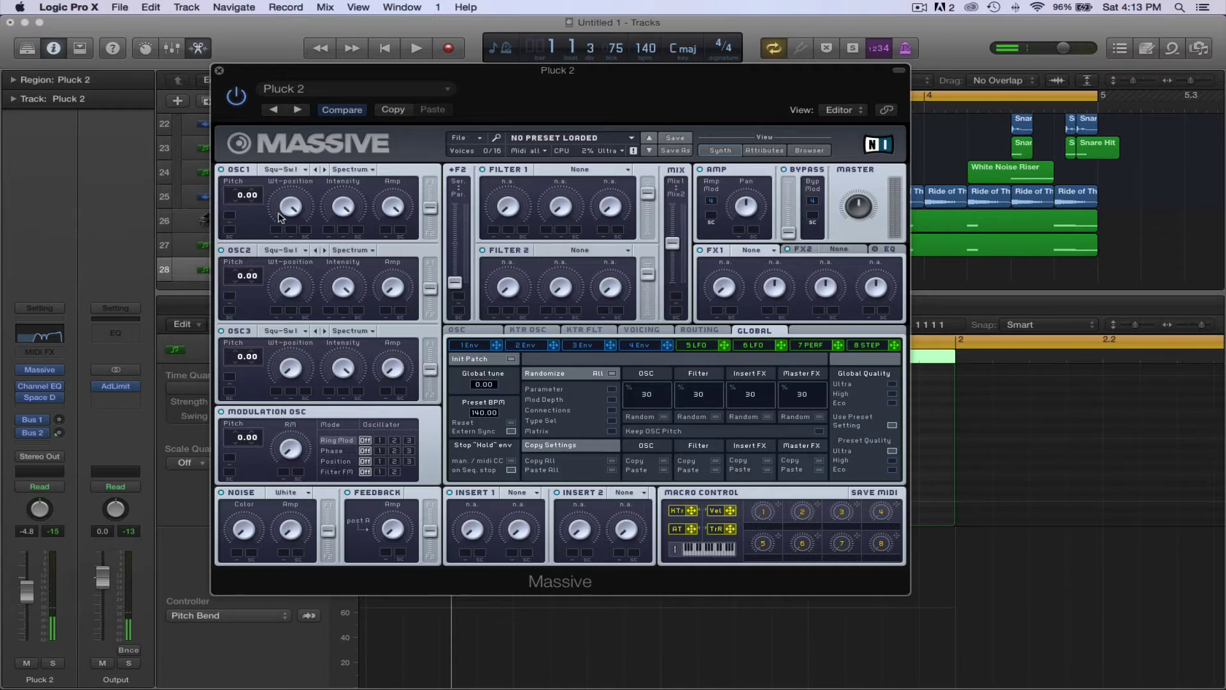
Bypass the Channel EQ on the duplicate Pluck 2 channel and close its Massive window
click(22, 371)
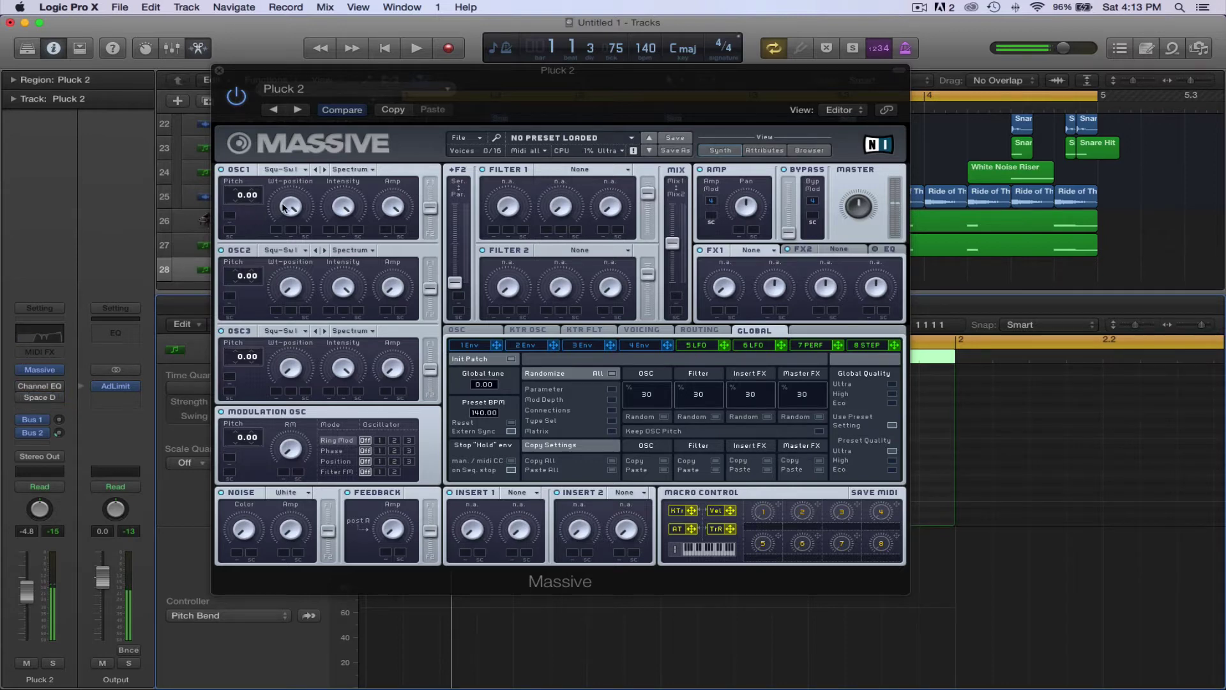
click(283, 208)
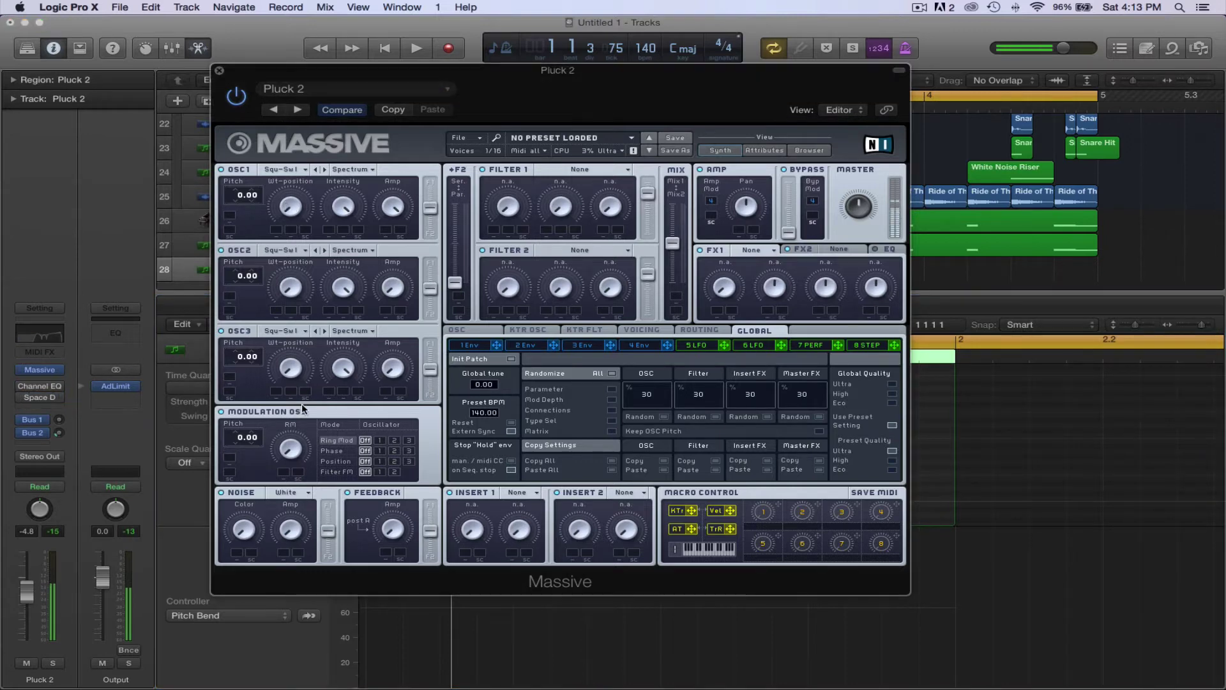
click(219, 71)
Examine the original Pluck 2 track's Massive patch, and return to the duplicate track
click(324, 250)
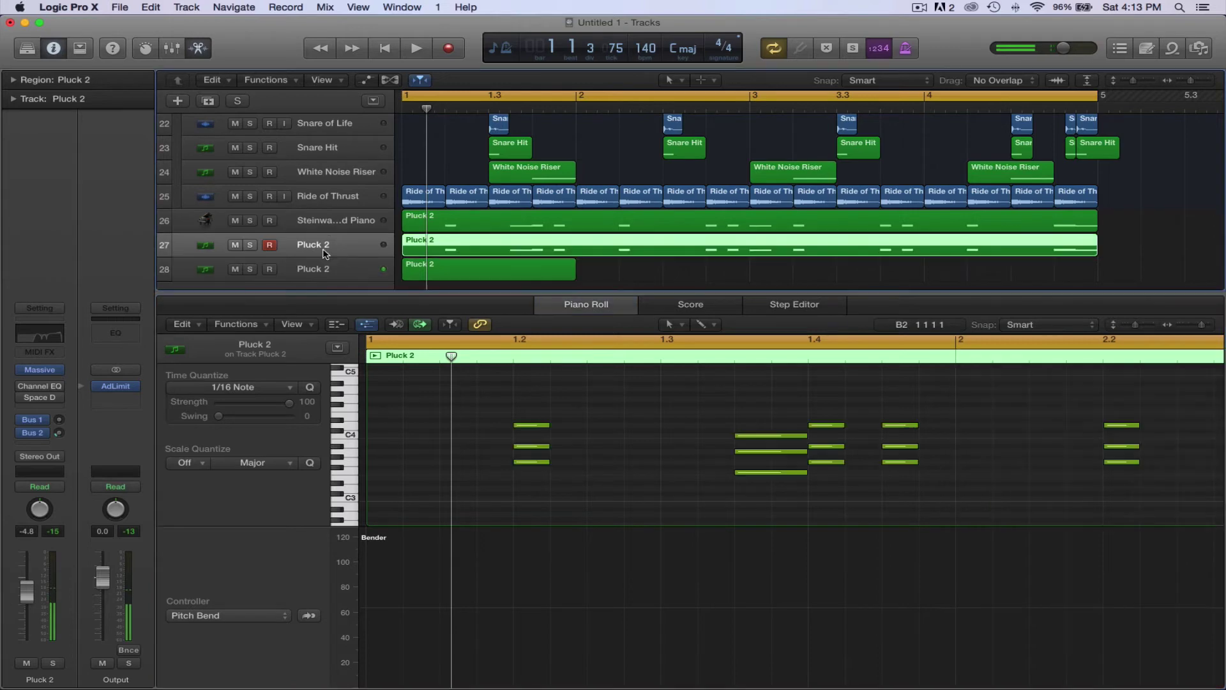
click(40, 371)
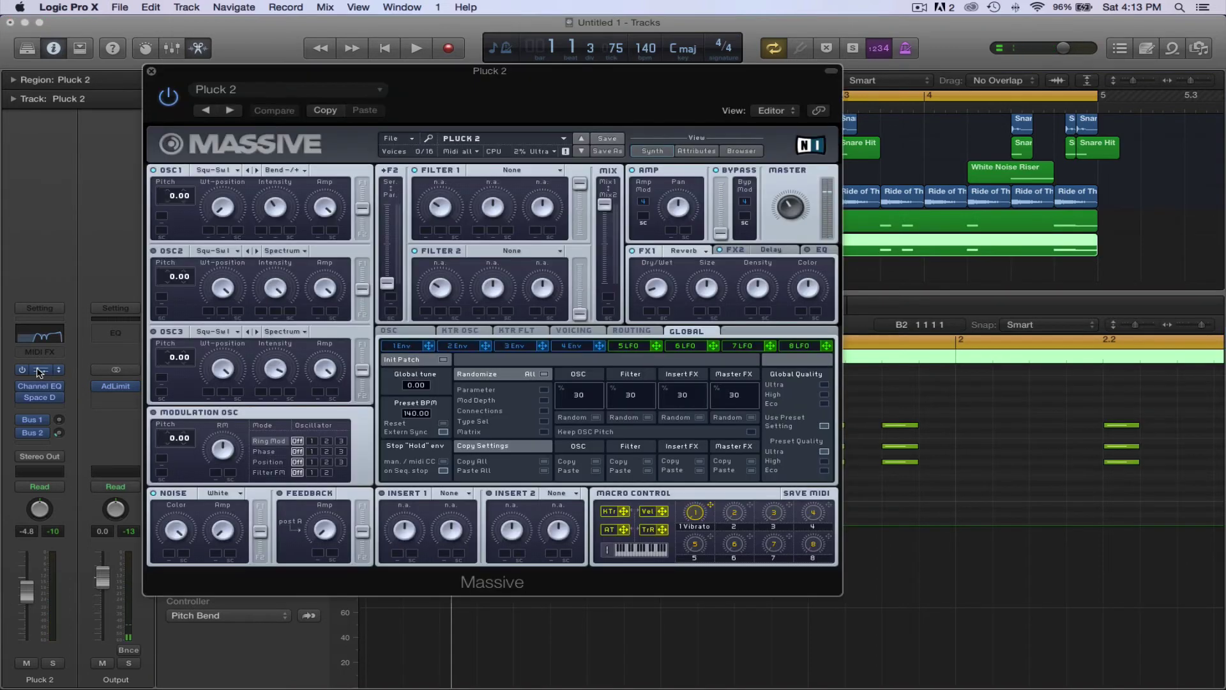
click(152, 72)
key(Down)
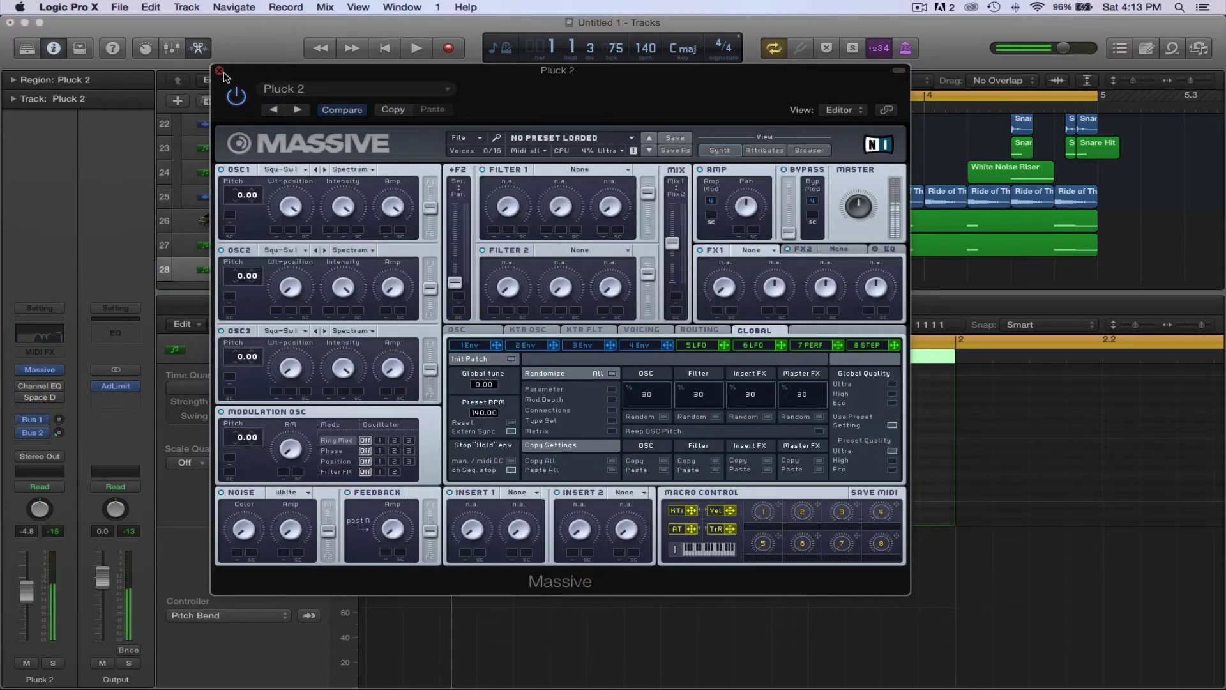
Close the Massive window and draw an A3 note at bar 1 in the Pluck 2 region, shortened to a sixteenth
click(220, 71)
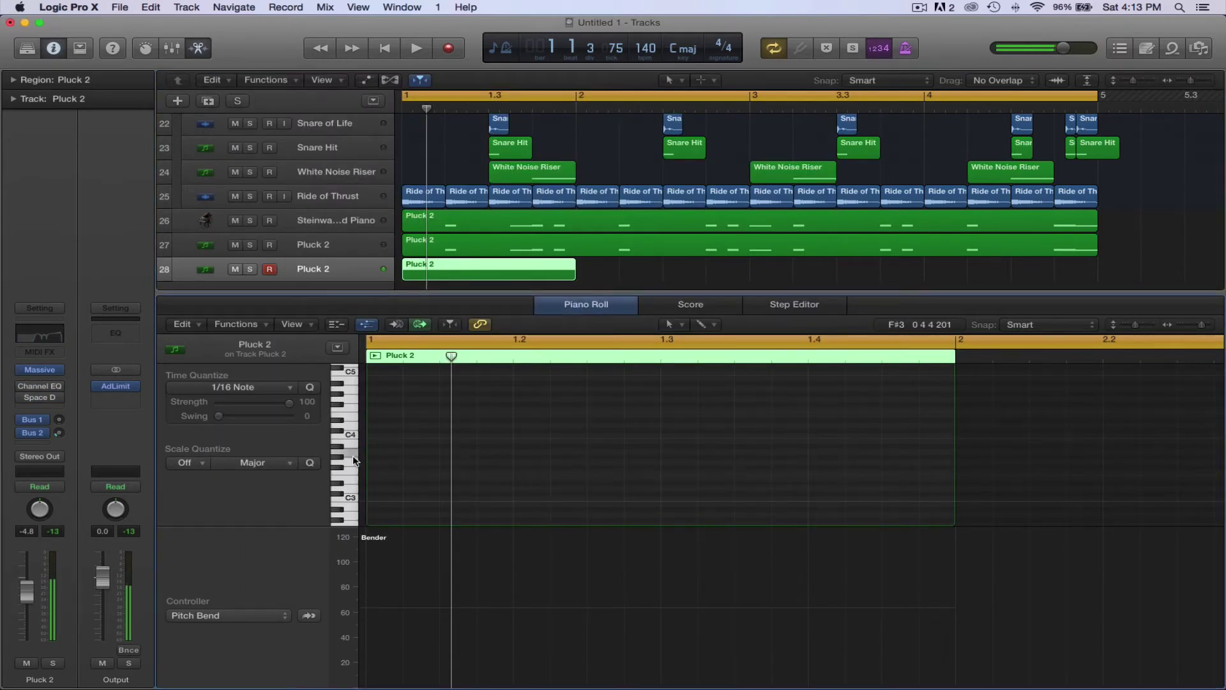
scroll(352, 449, down, 1)
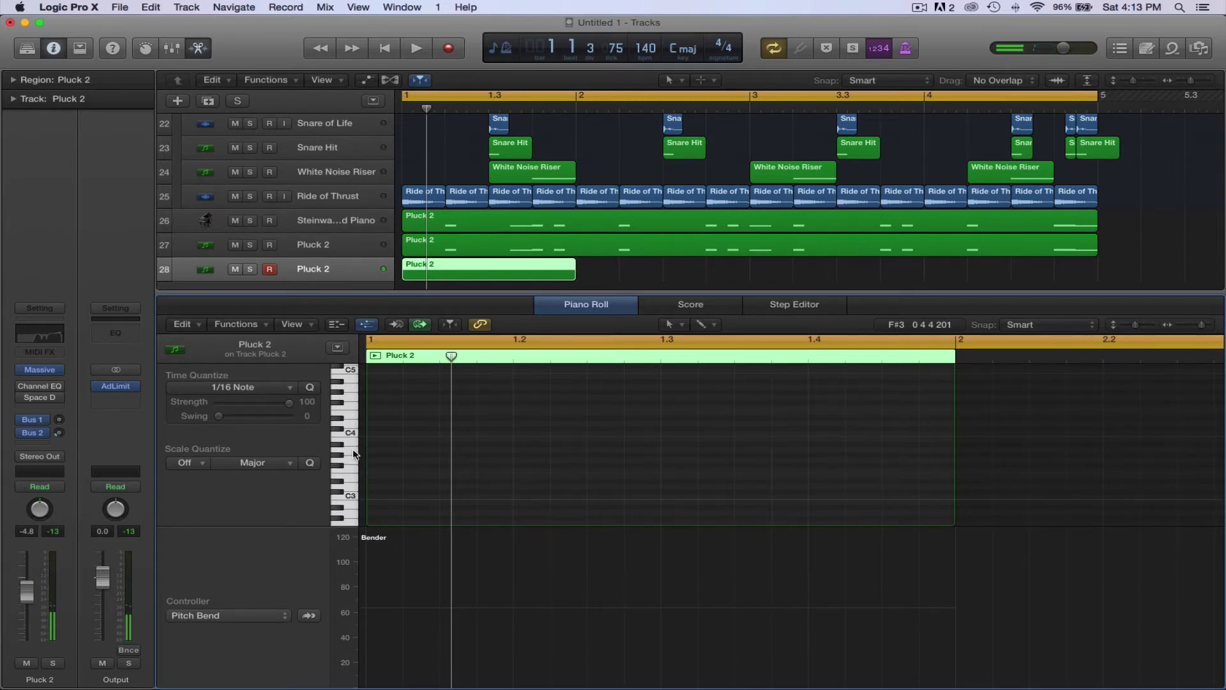
scroll(356, 465, down, 5)
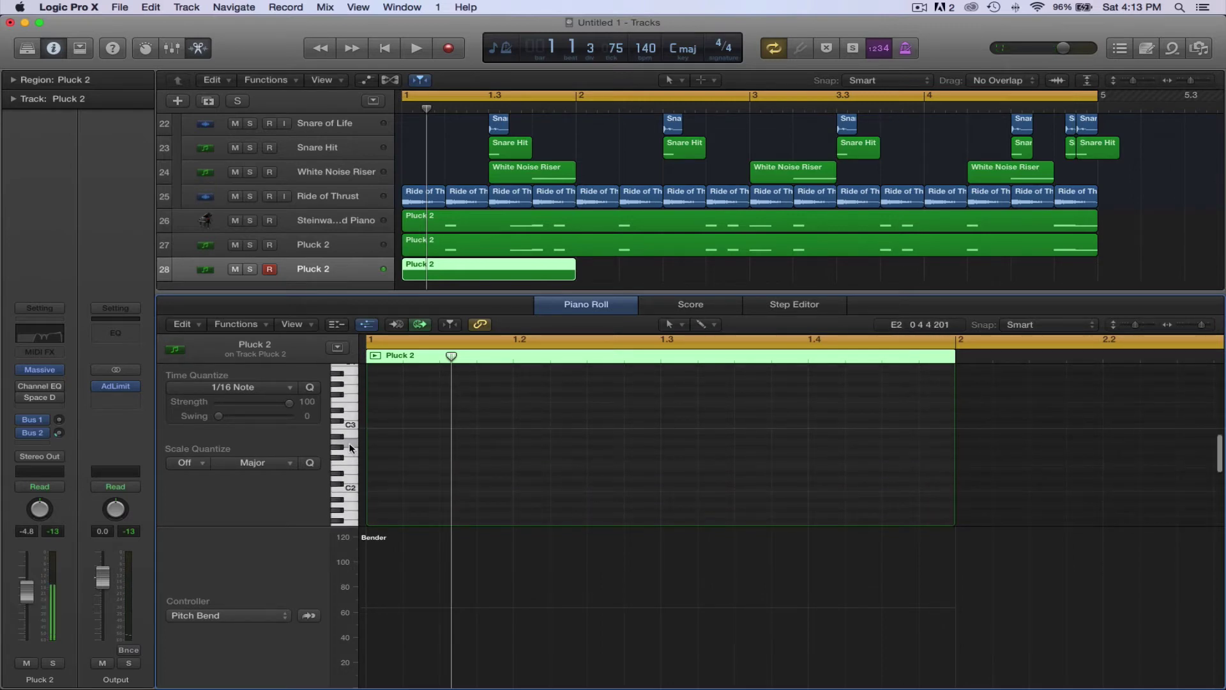
scroll(354, 442, up, 3)
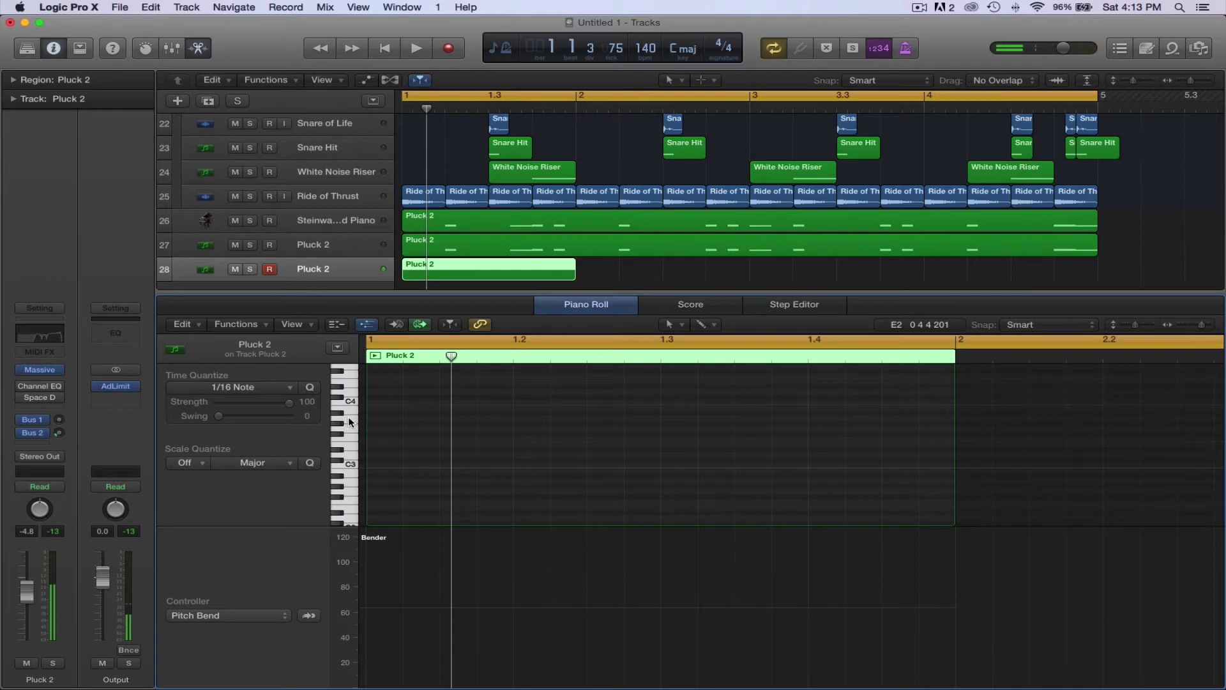
click(381, 421)
scroll(397, 430, up, 3)
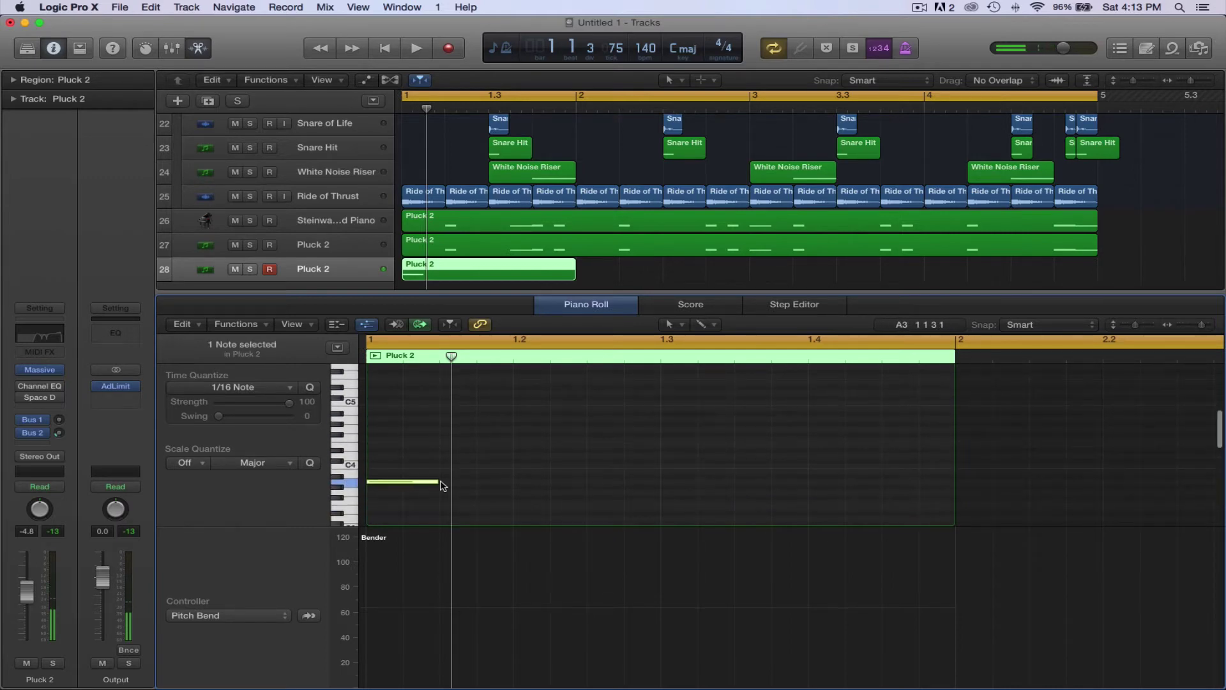
drag(433, 480, 403, 480)
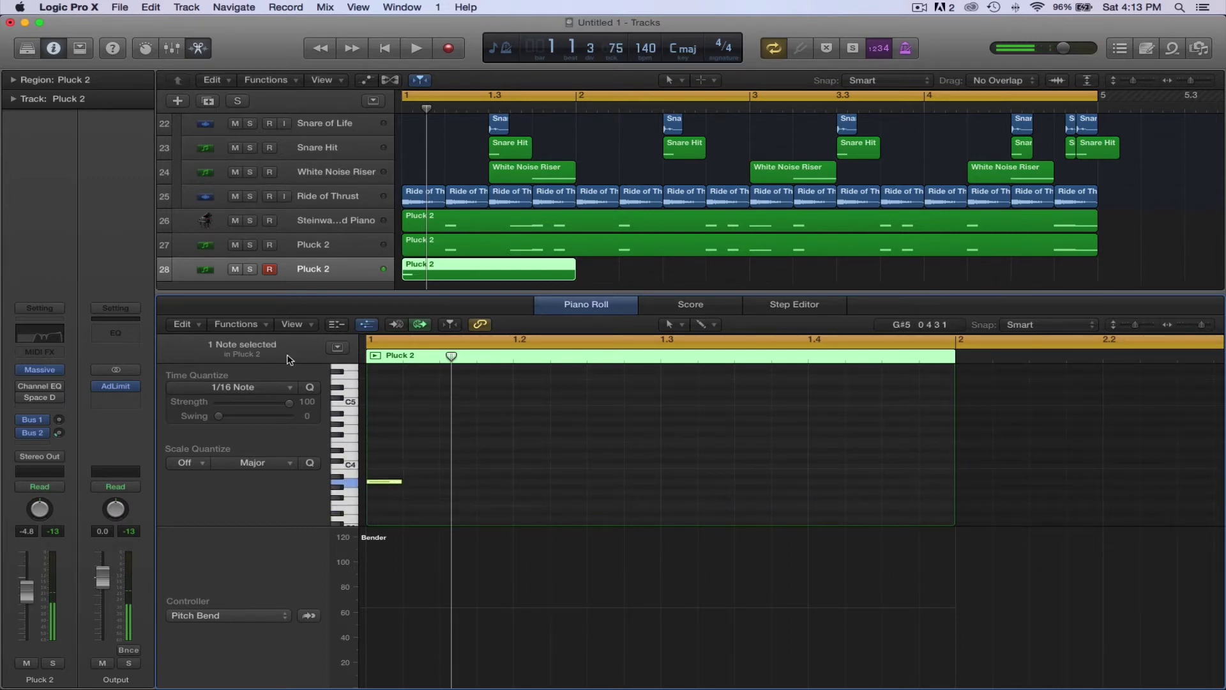
Turn off MIDI Draw in the Piano Roll
click(297, 327)
mouse_move(348, 494)
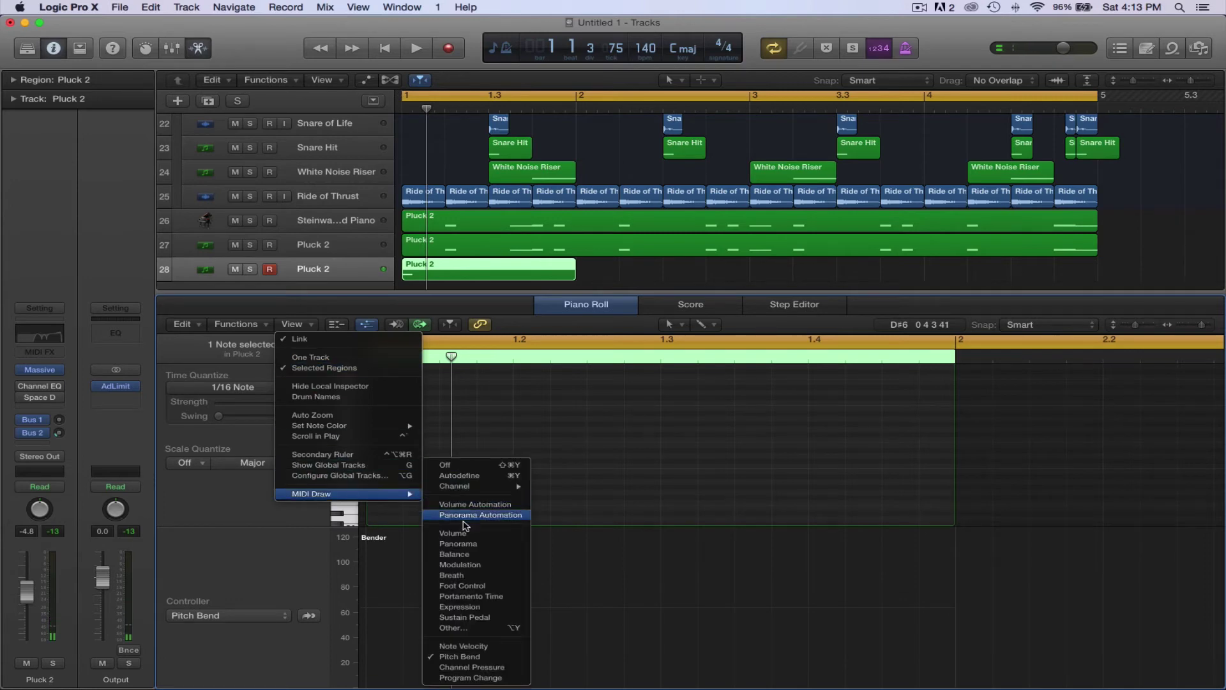
click(461, 656)
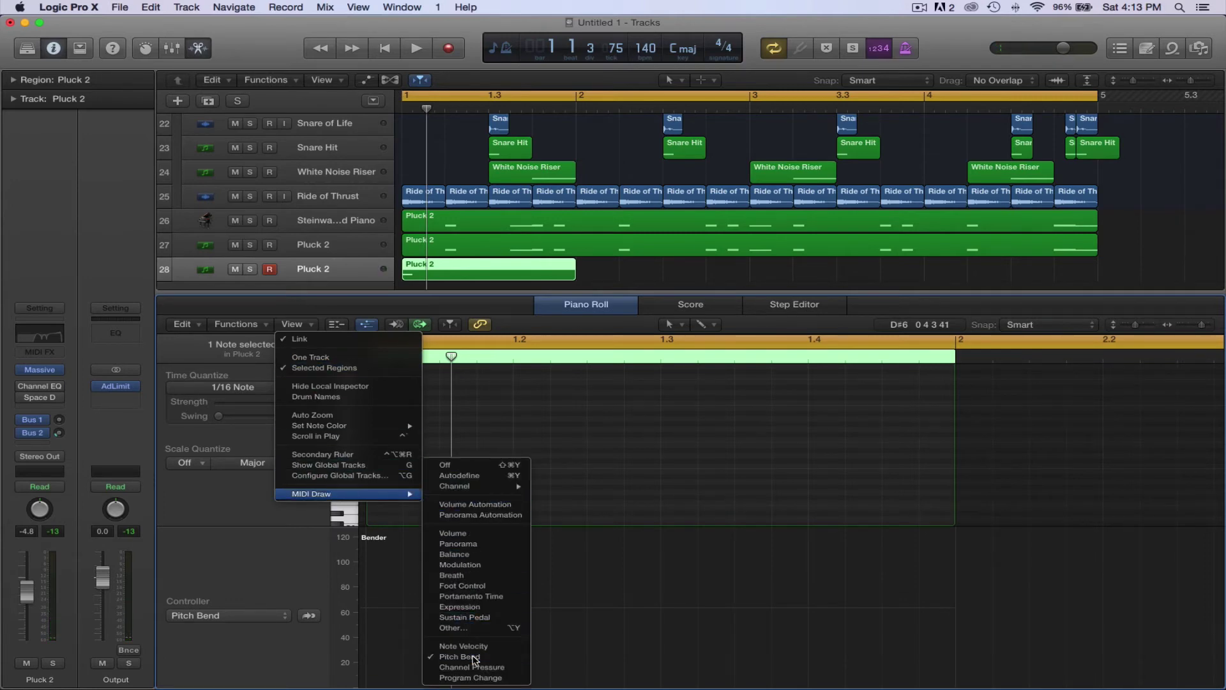
click(311, 327)
mouse_move(353, 494)
click(463, 463)
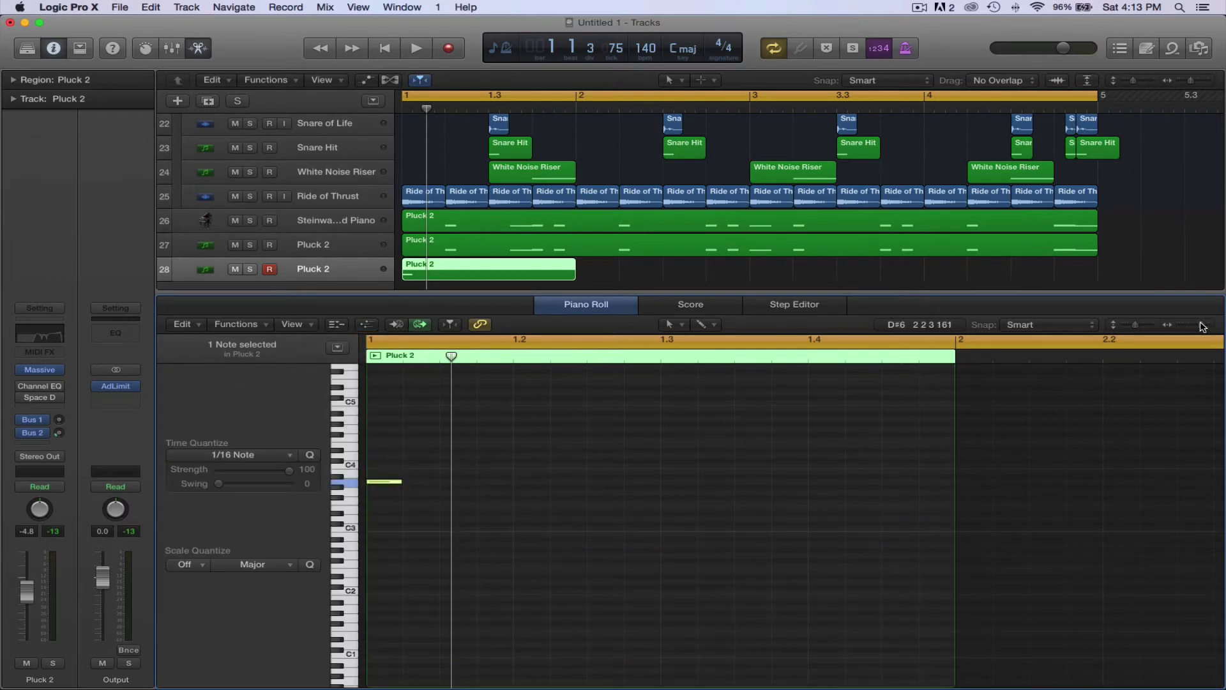
Draw eight more sixteenth notes after the first: C#4, F4, A#4, G4, A#3, D#4, G3 and A3
drag(1200, 324, 1204, 324)
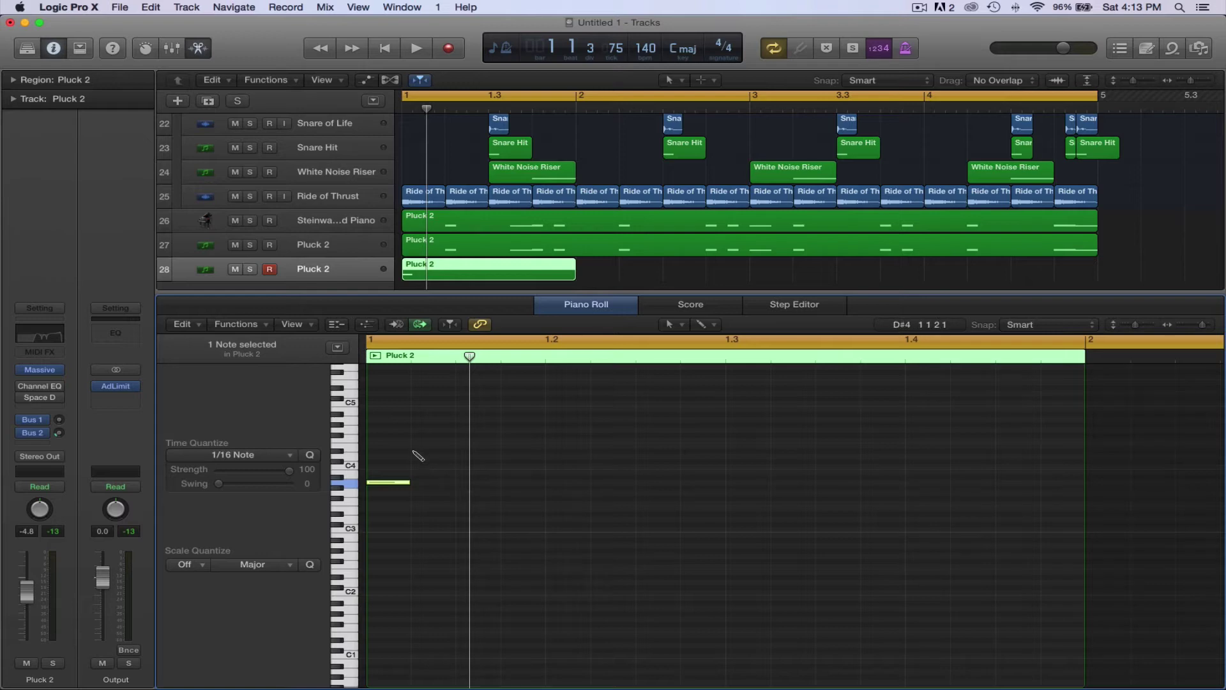
drag(431, 452, 456, 459)
click(463, 439)
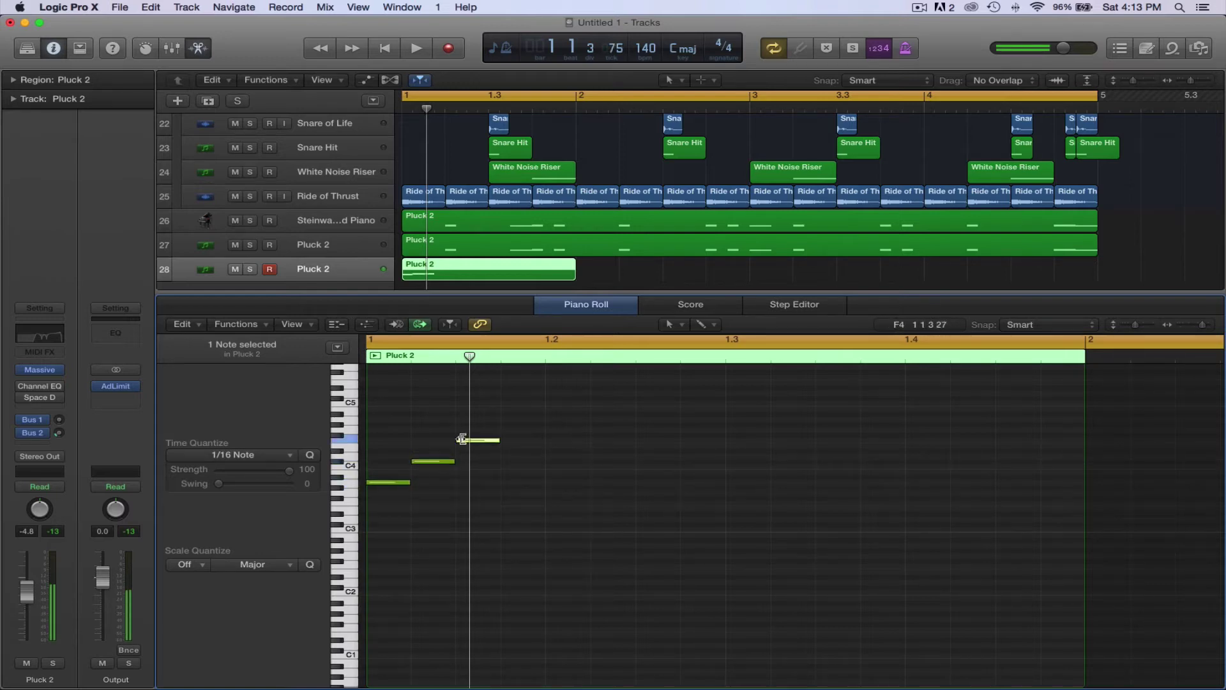
click(505, 414)
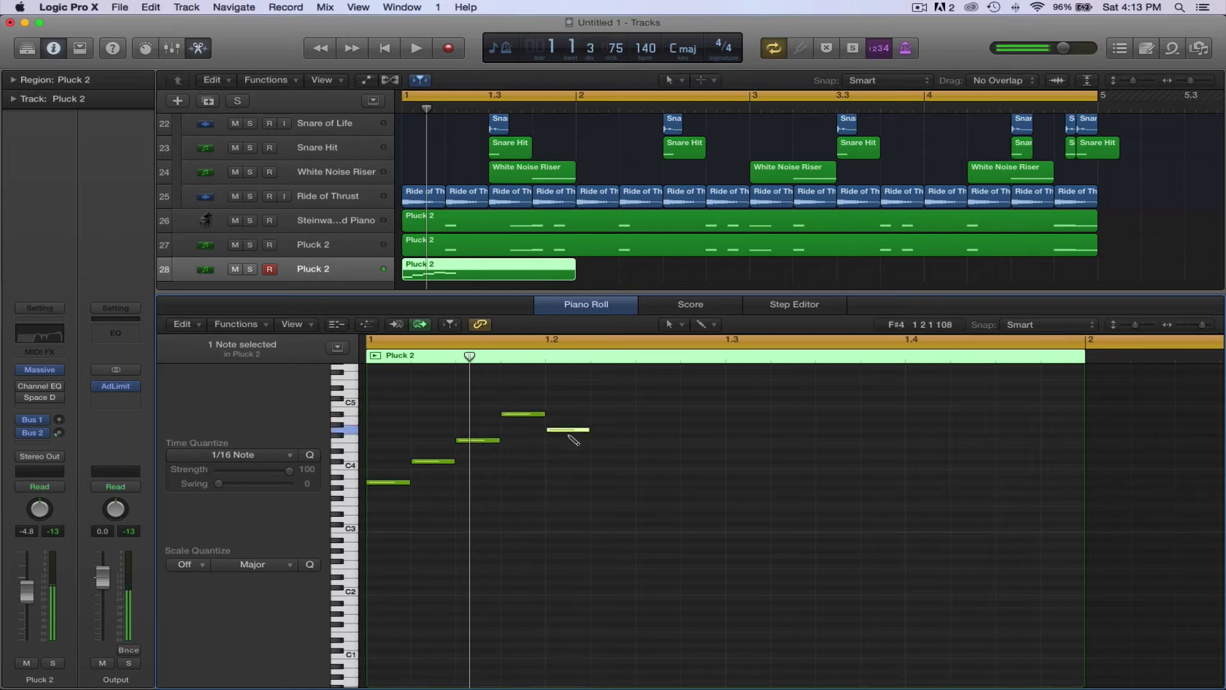
click(602, 477)
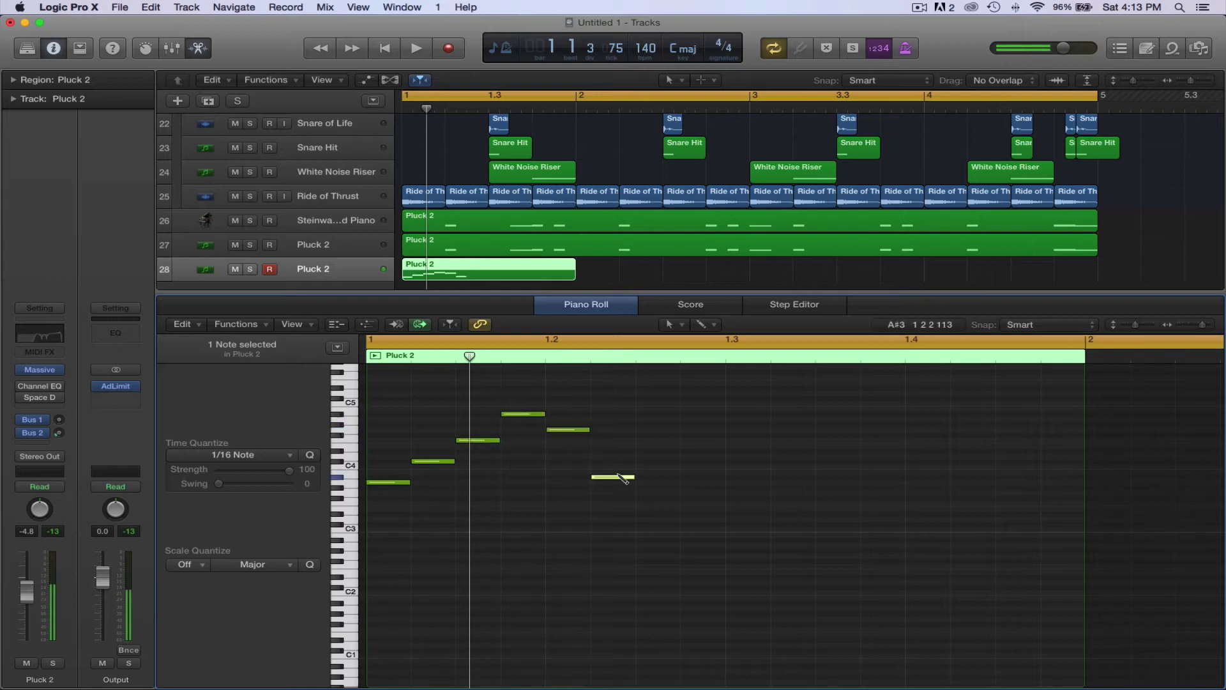
click(690, 493)
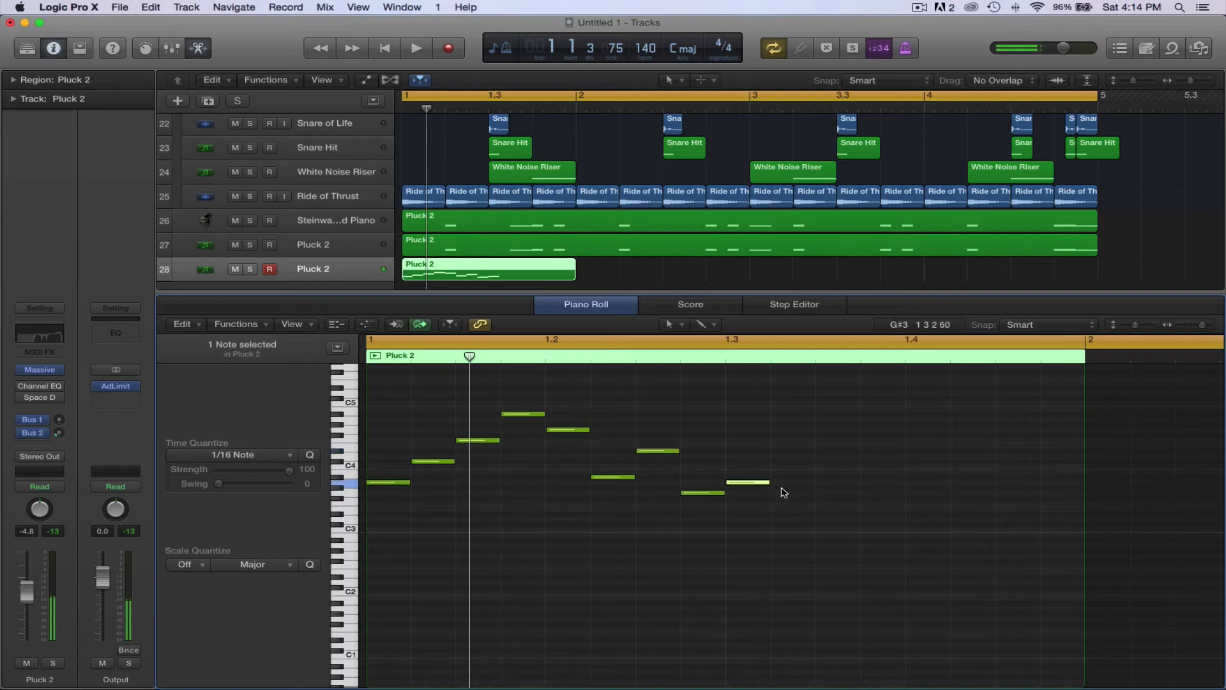
Solo the duplicate Pluck 2 track and play back the nine-note sequence
key(space)
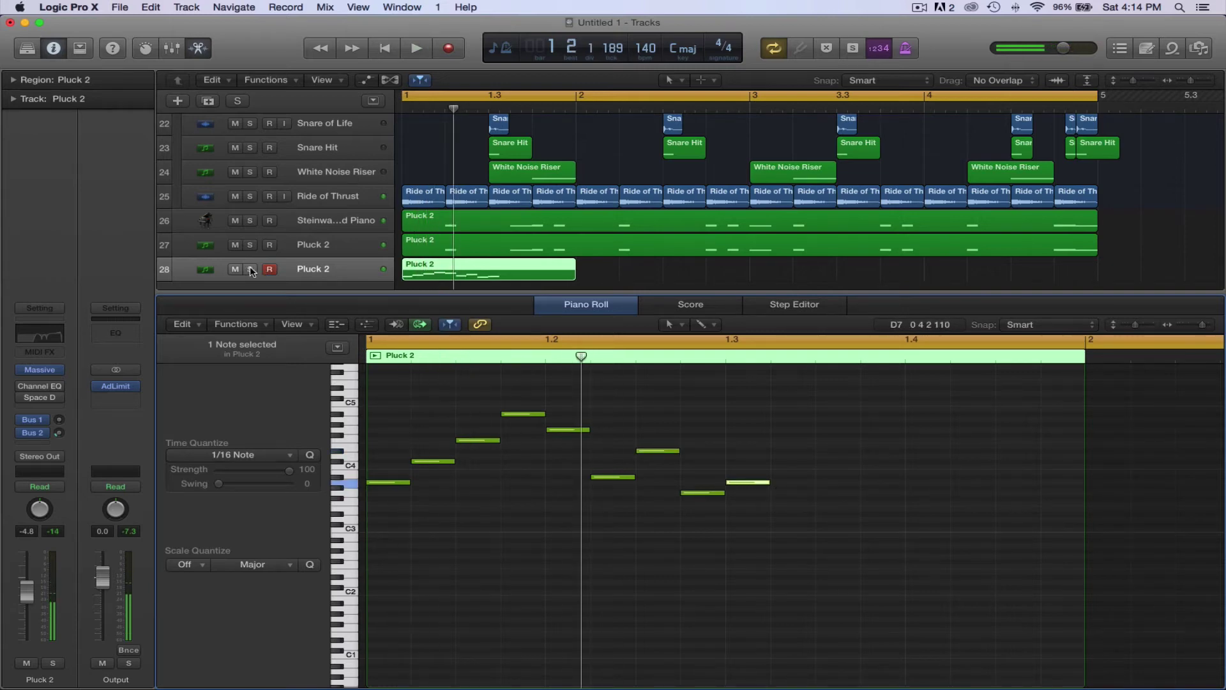
click(250, 270)
key(space)
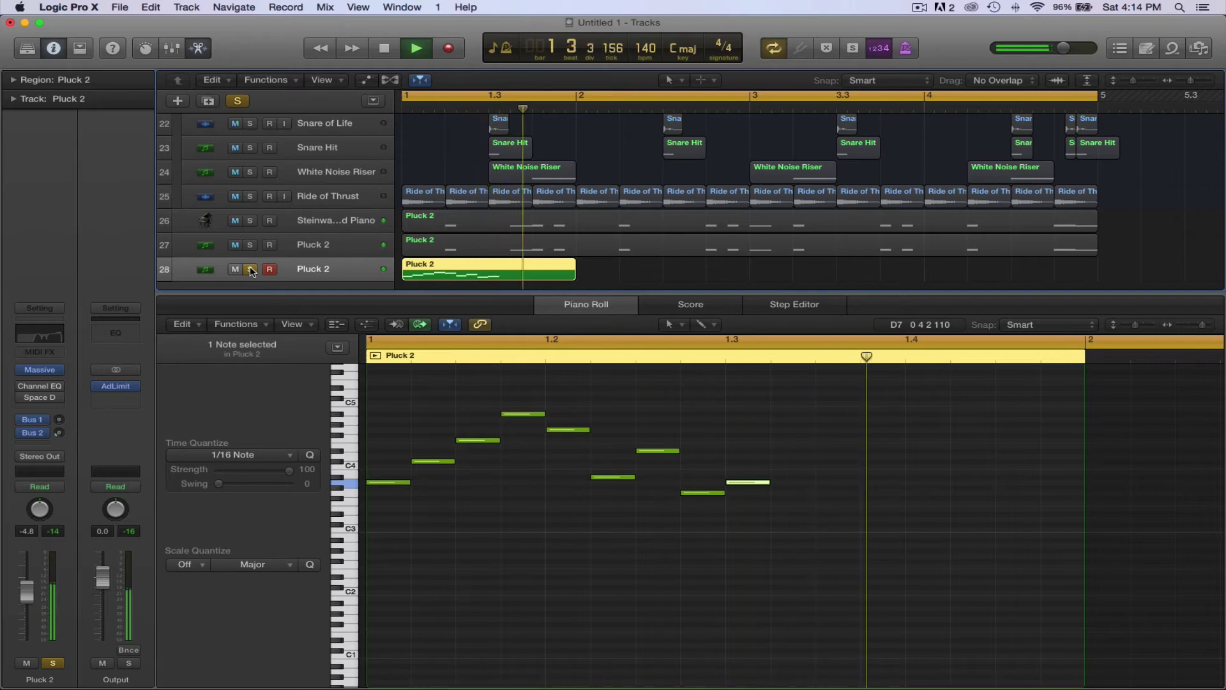
key(space)
Delete every note after the first two and lower the second note to A#3
drag(840, 587, 490, 401)
key(Delete)
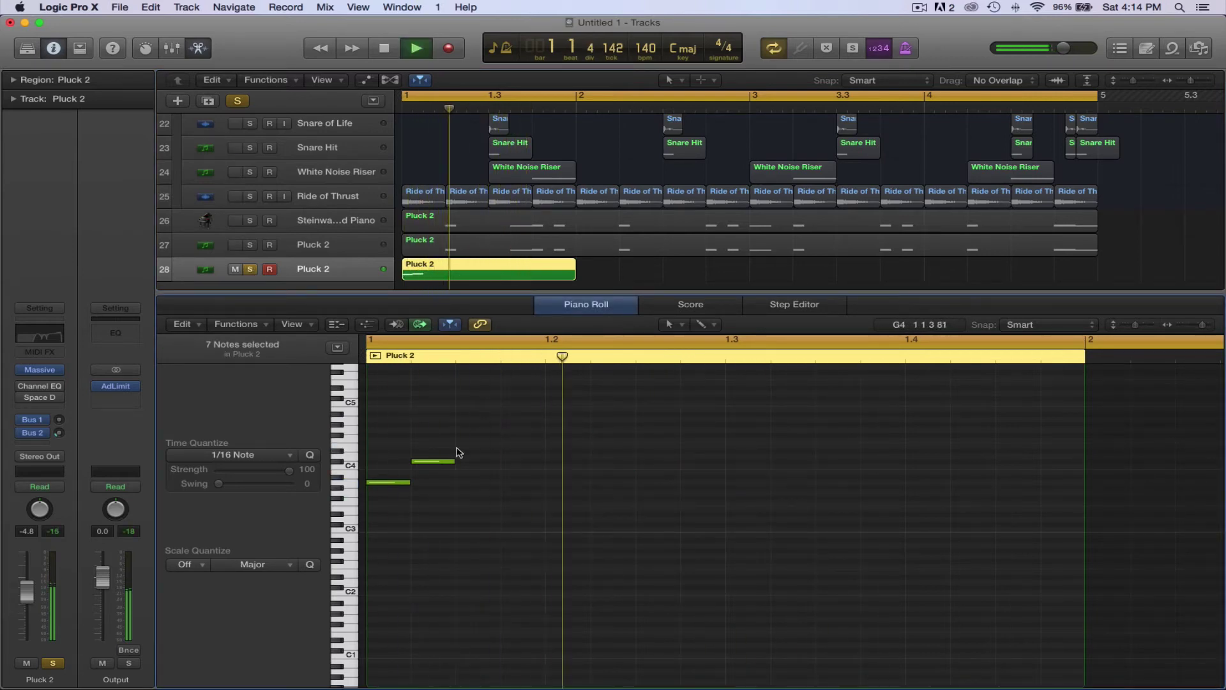
drag(431, 462, 431, 480)
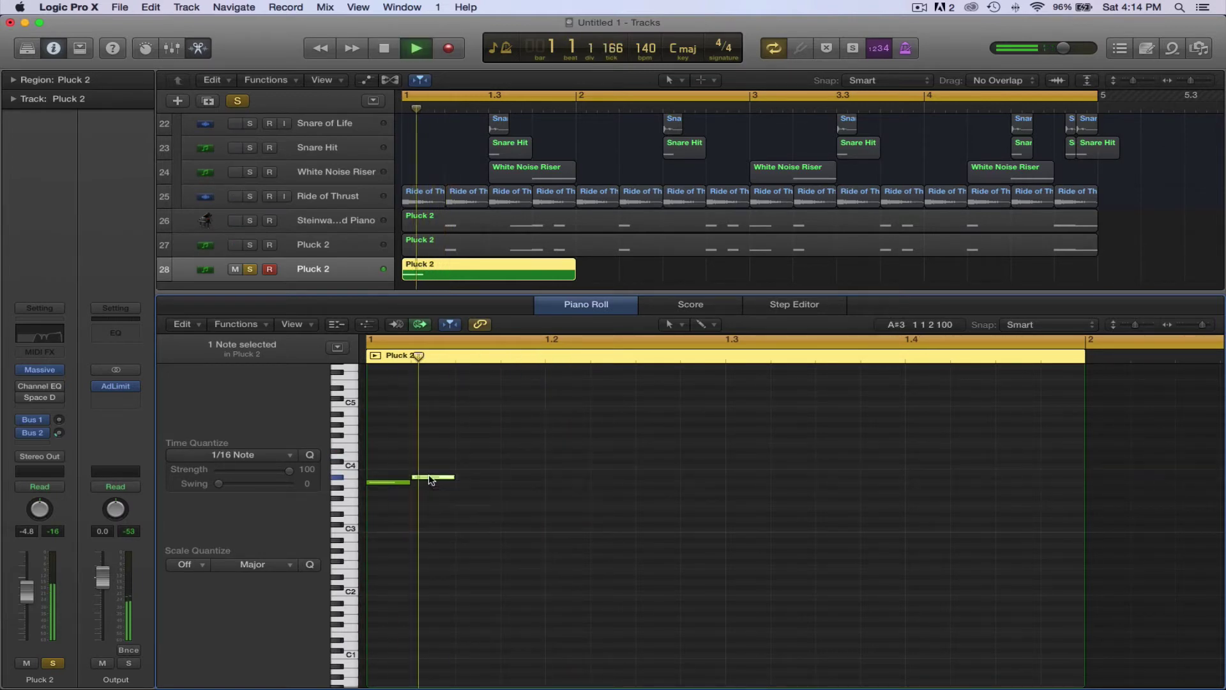
Add third and fourth sixteenth notes at C4 and F4, and play back the four-note phrase
click(472, 494)
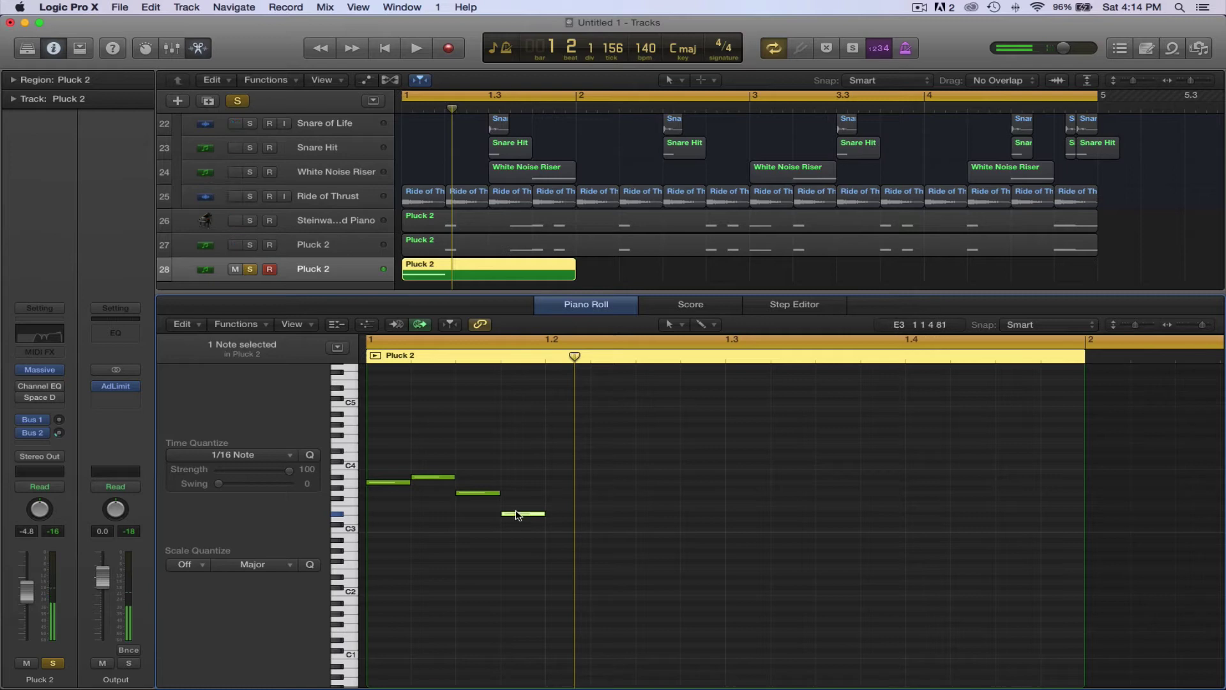
drag(518, 515, 515, 446)
key(space)
key(space)
key(space)
key(space)
key(space)
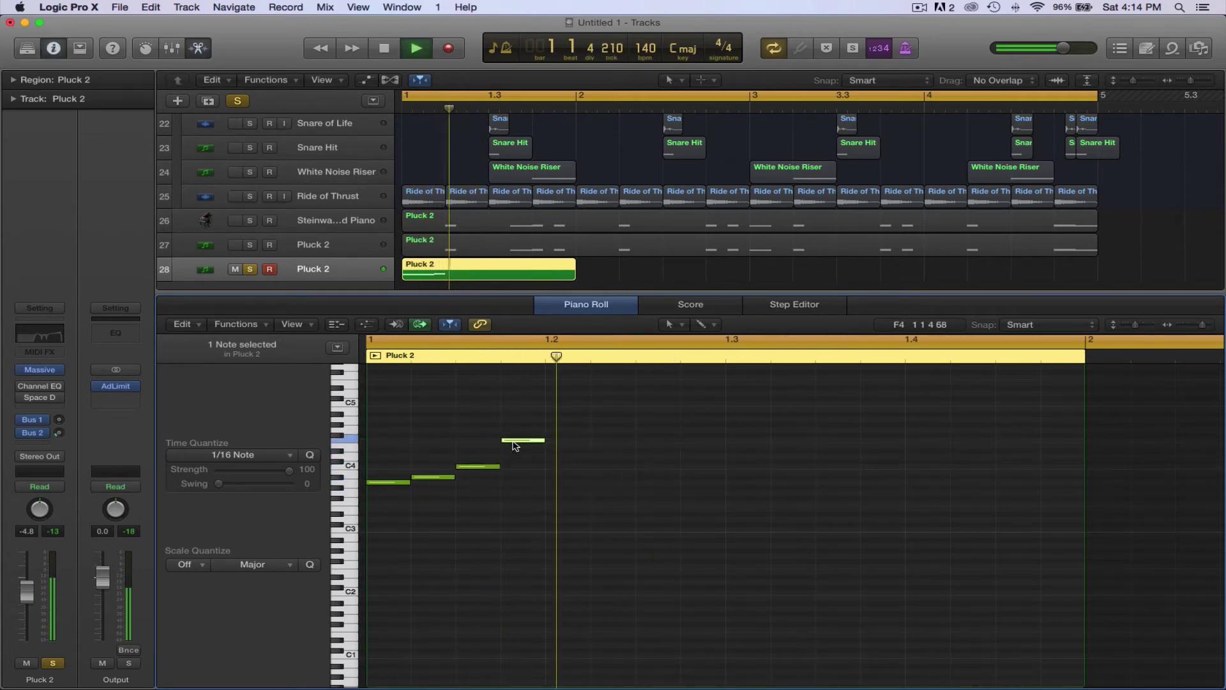
key(space)
key(space)
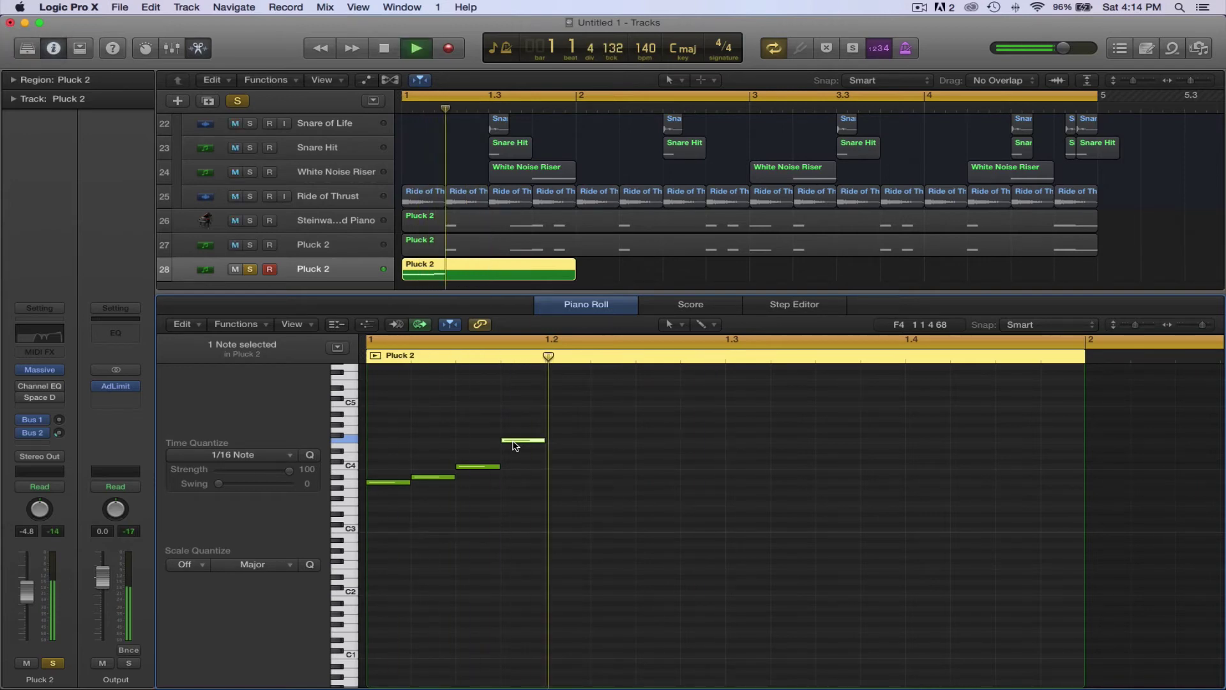
key(space)
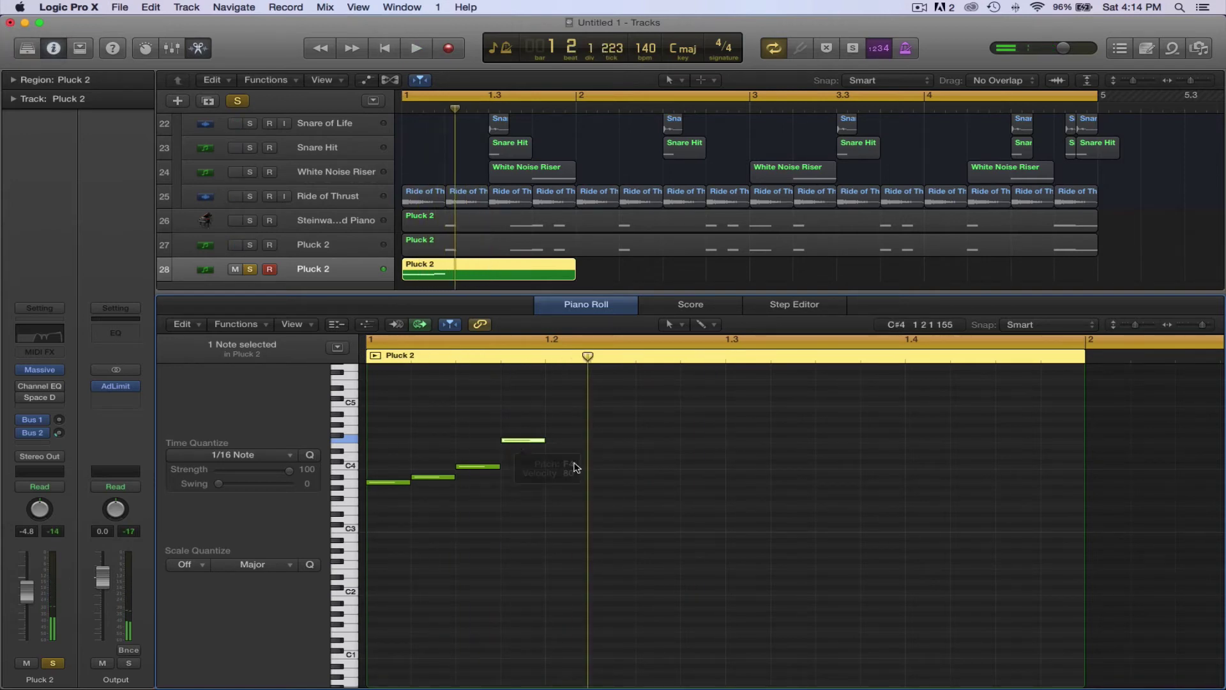
Continue the melody from beat 2 with sixteenth notes G4, A#4, A4 and G4, and start playback
scroll(570, 459, down, 1)
super+click(555, 429)
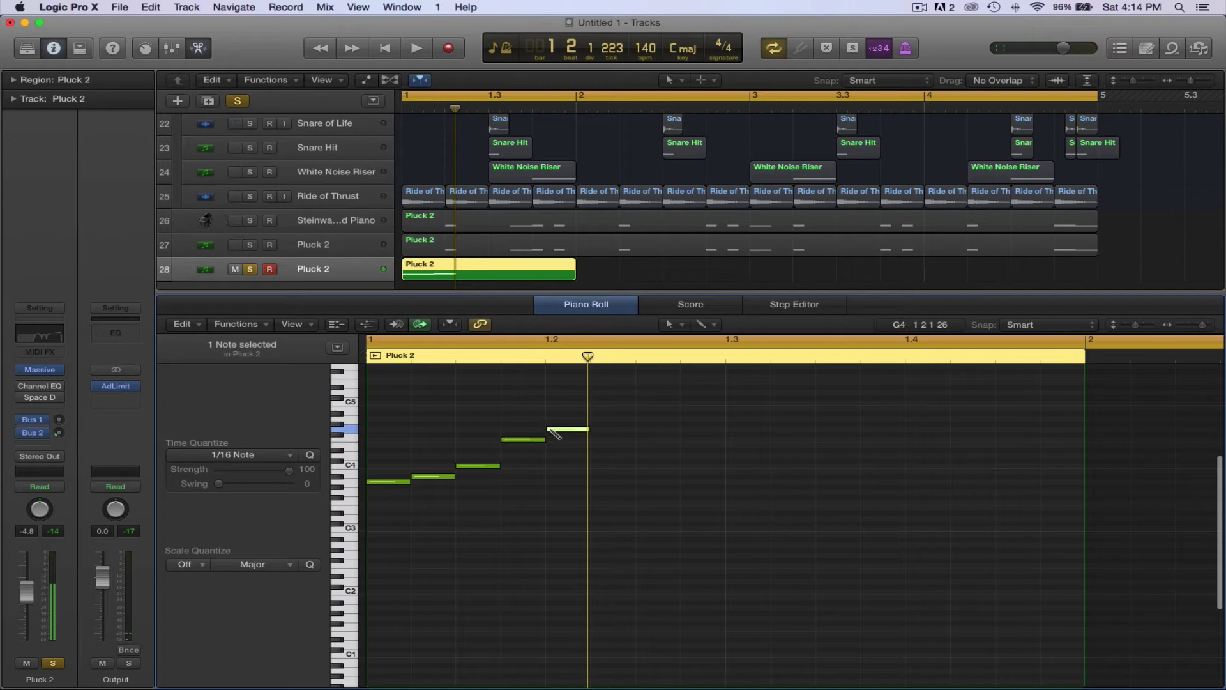
super+click(595, 409)
drag(623, 412, 626, 417)
super+click(641, 419)
super+click(685, 429)
key(space)
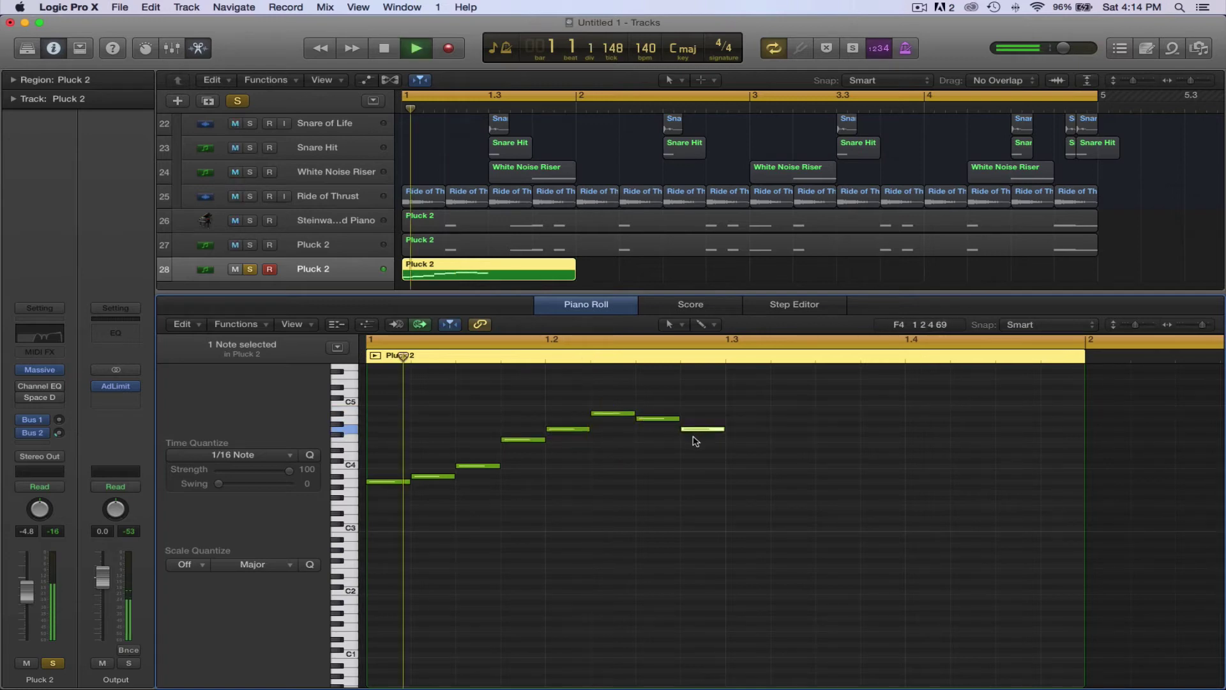
Set the duplicate Pluck 2 channel's volume to -5.8 dB while auditioning the phrase
key(space)
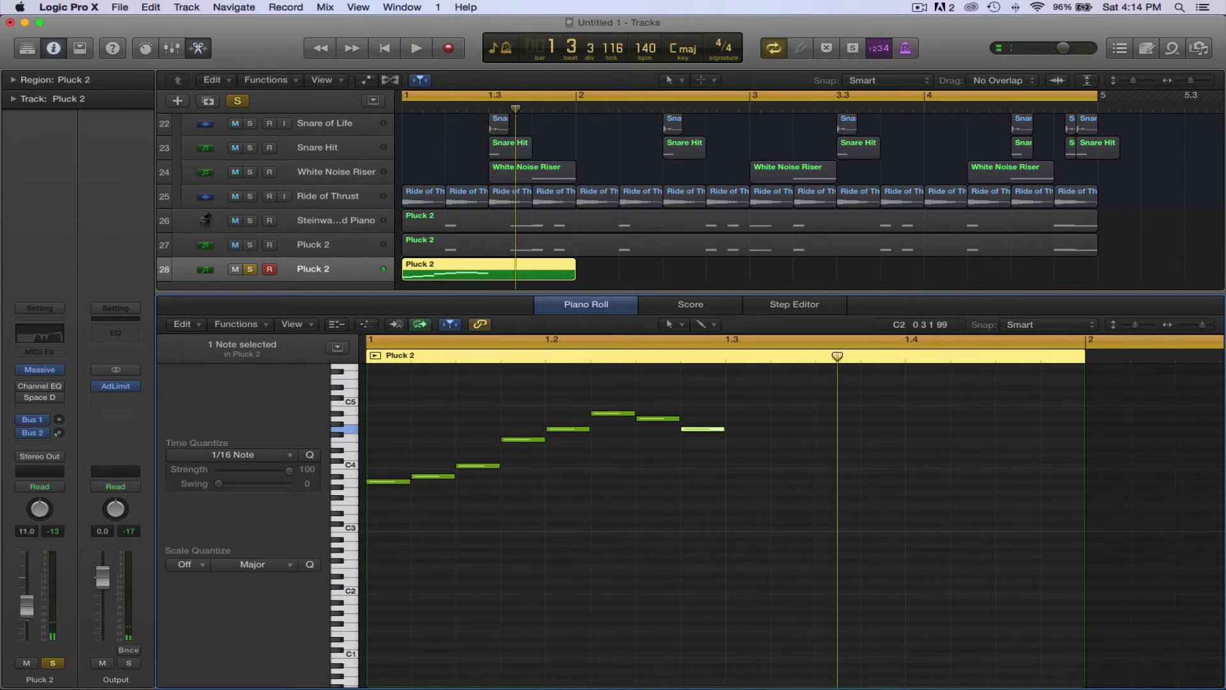
key(space)
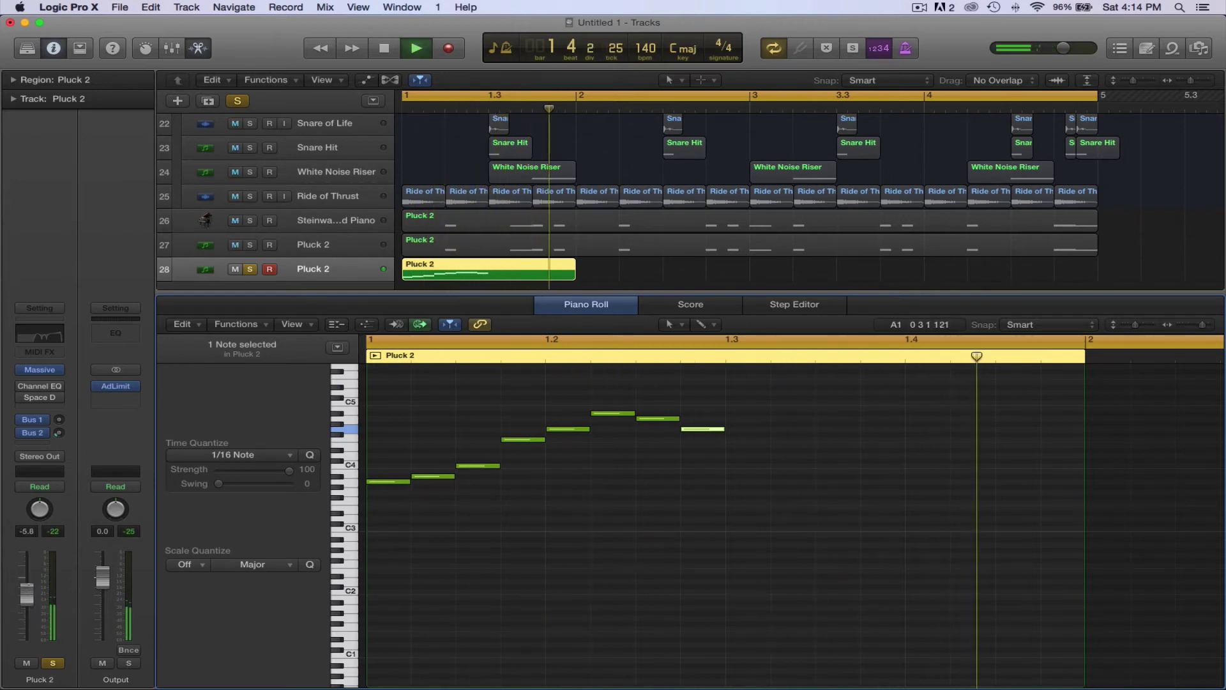
drag(27, 607, 30, 587)
key(space)
scroll(441, 608, left, 5)
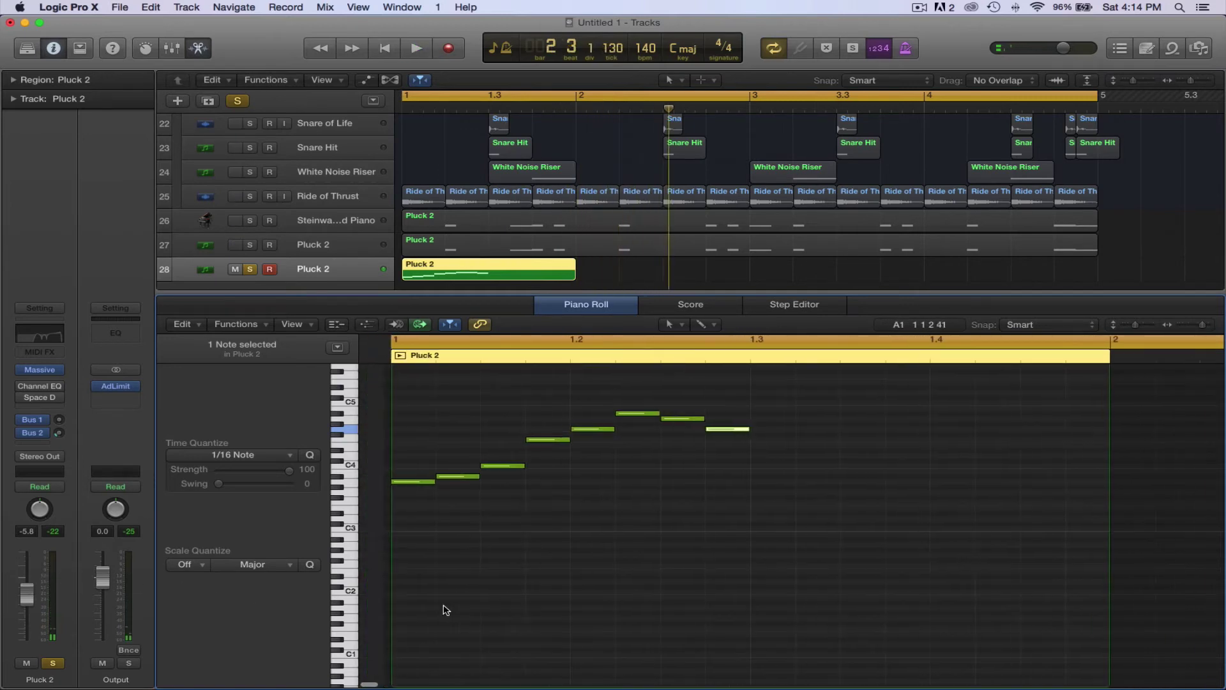
key(space)
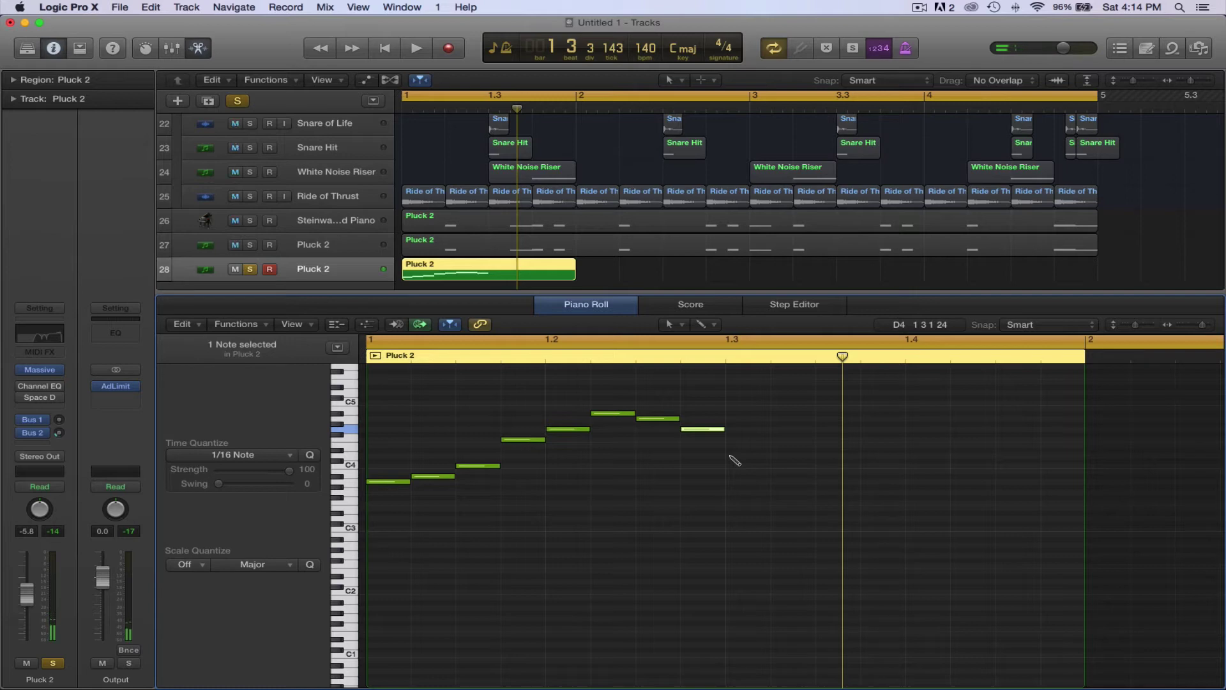
Complete the bar from beat 3 with sixteenth notes E4, C4, G3, E3, A3, D4, A#3 and G3, and play it back
click(733, 445)
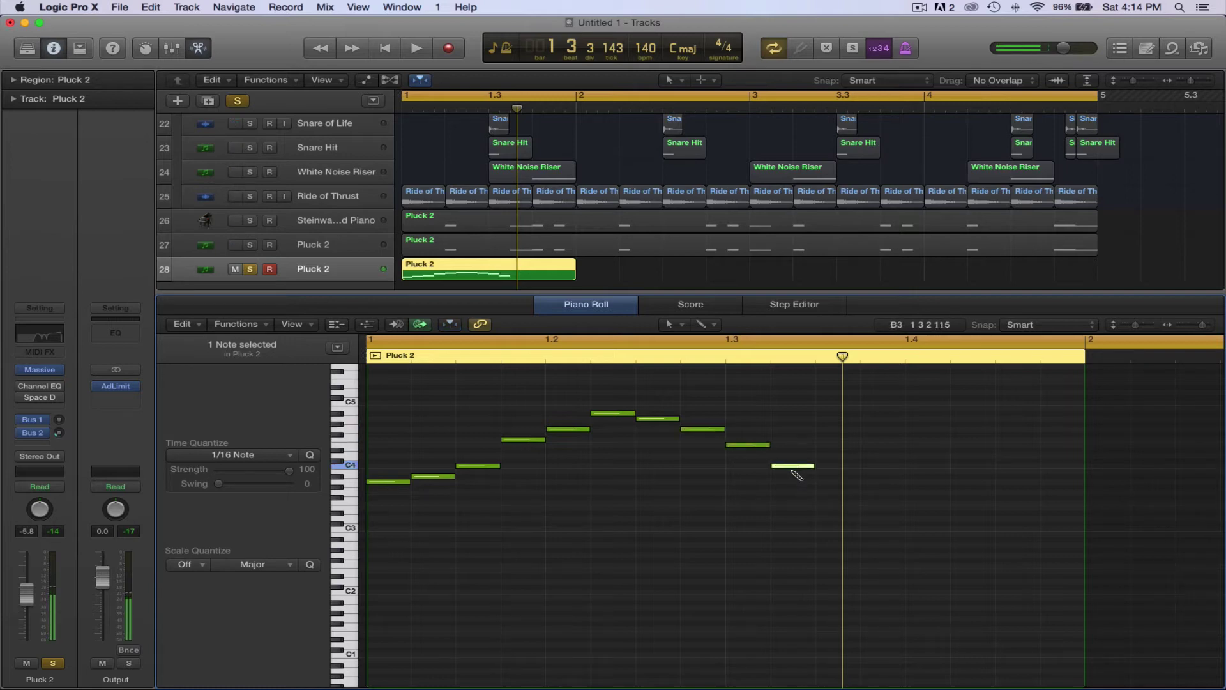
click(824, 492)
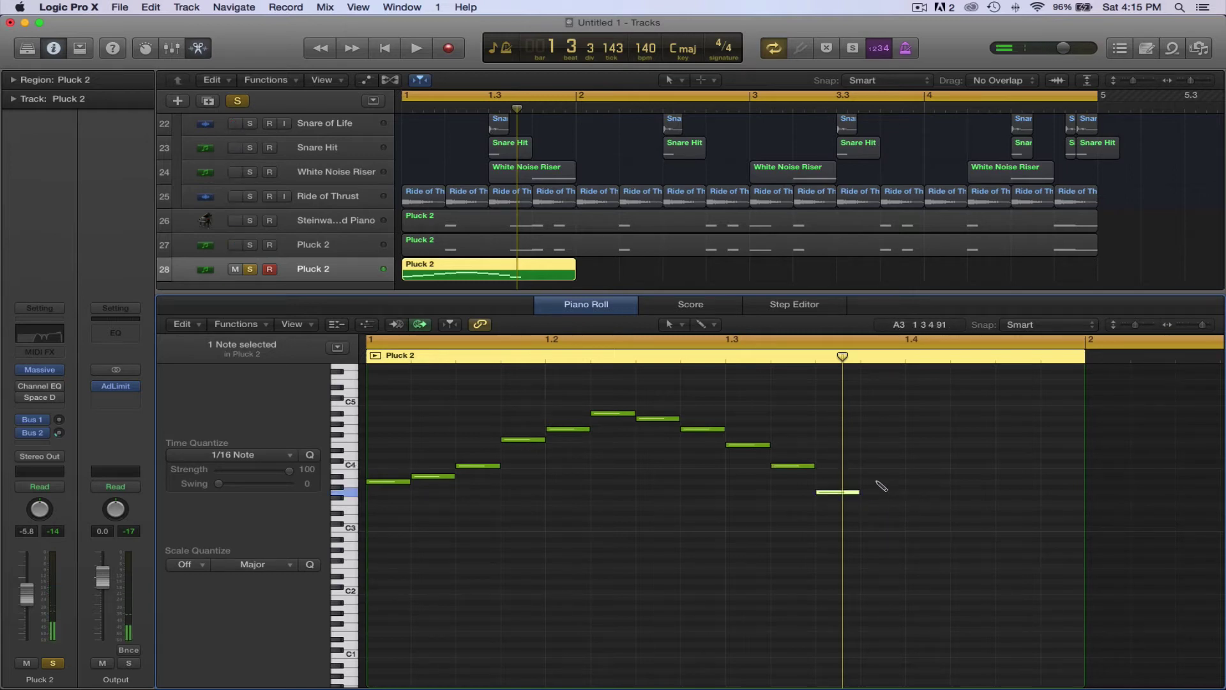
click(870, 509)
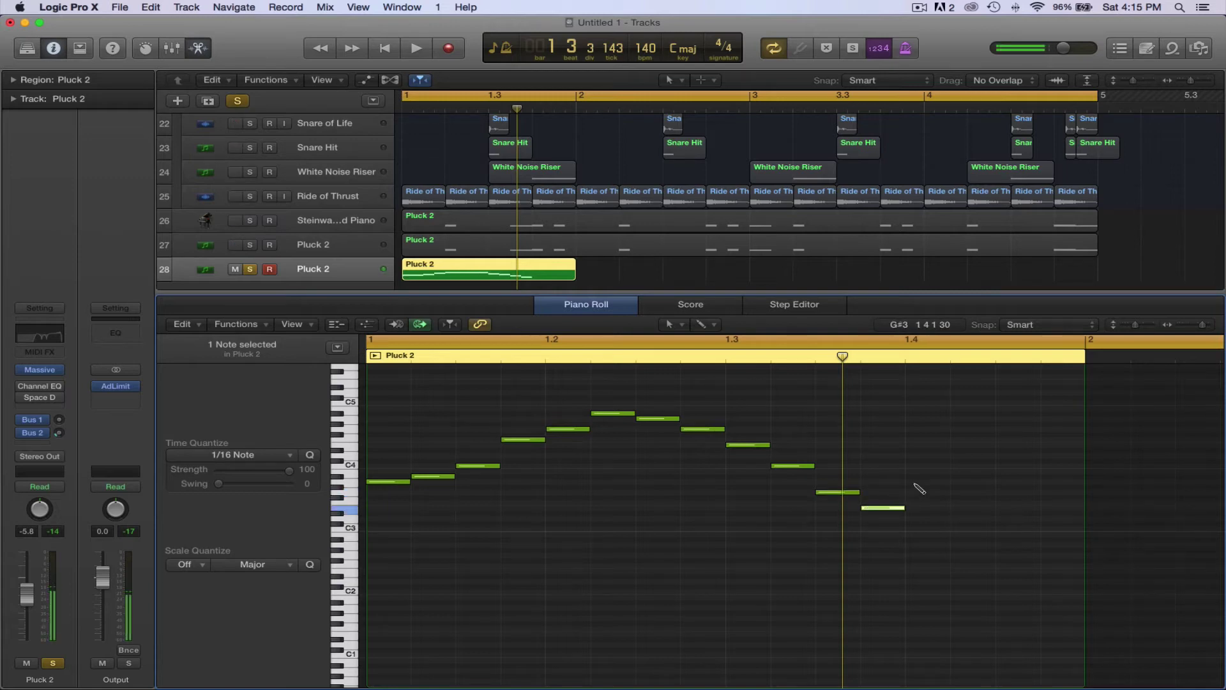
click(963, 456)
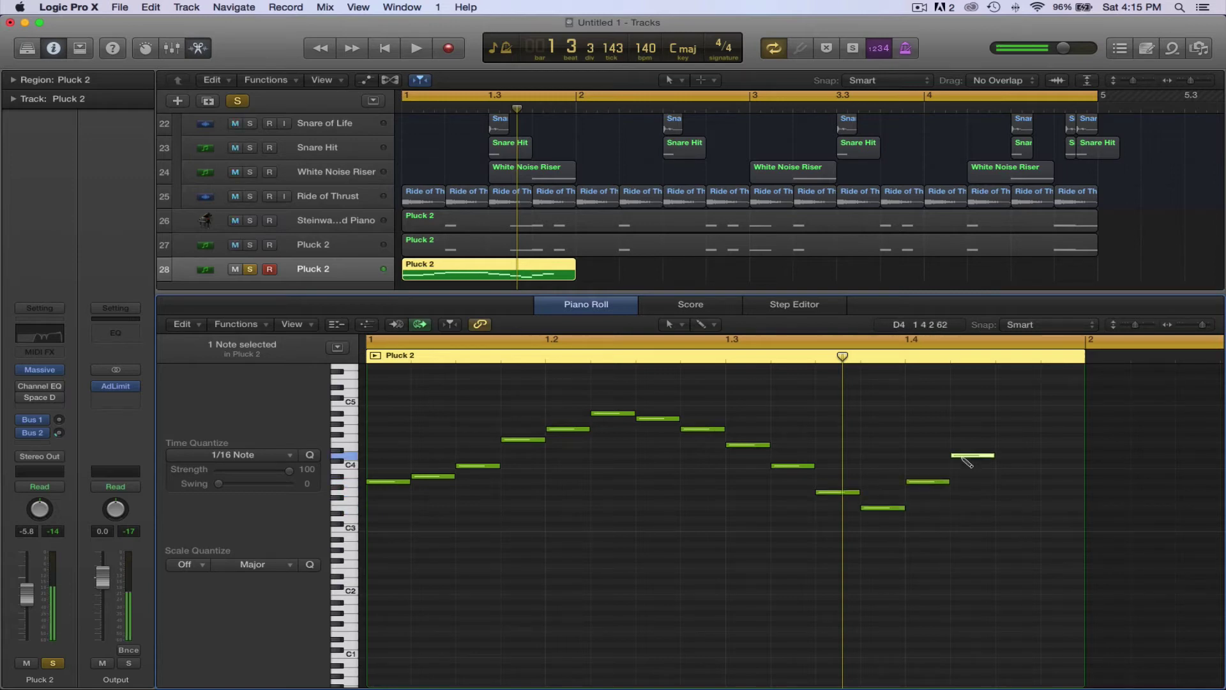
click(1006, 477)
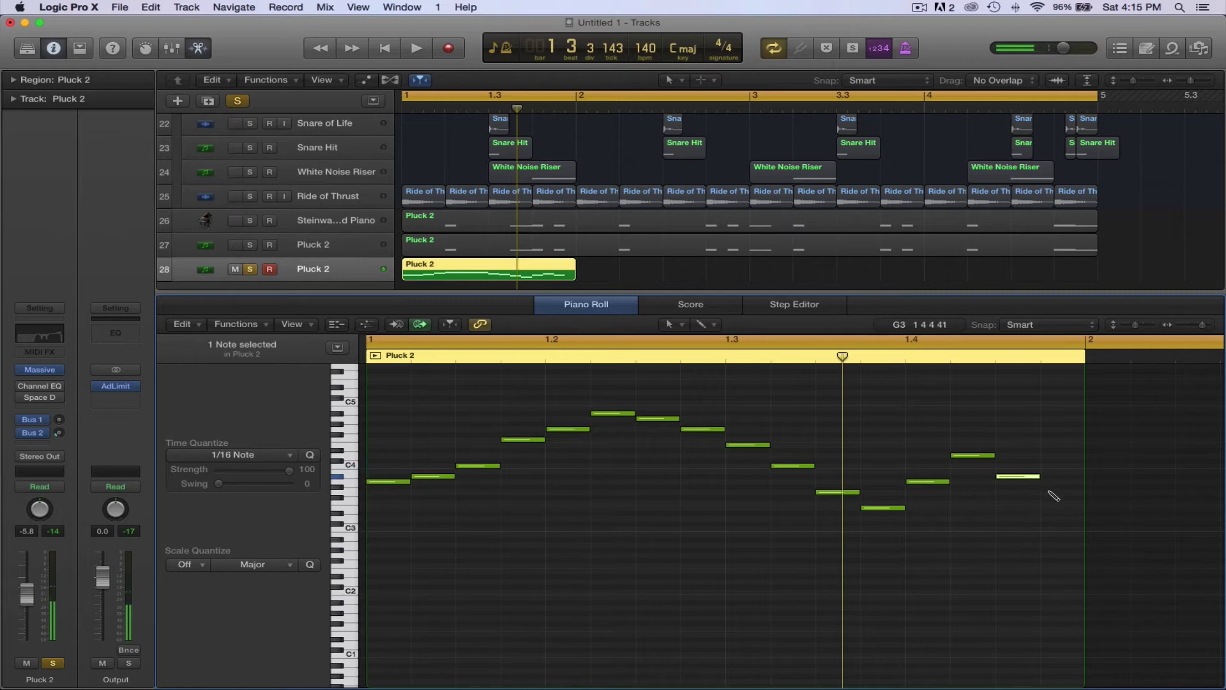
key(space)
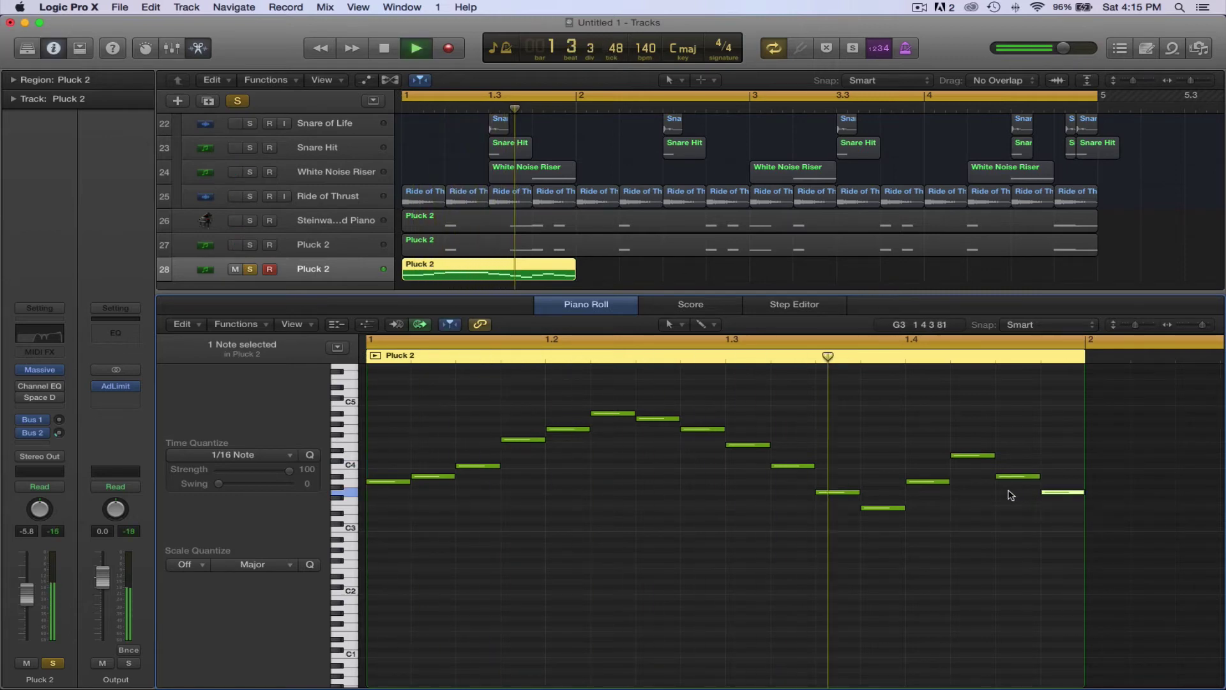
key(space)
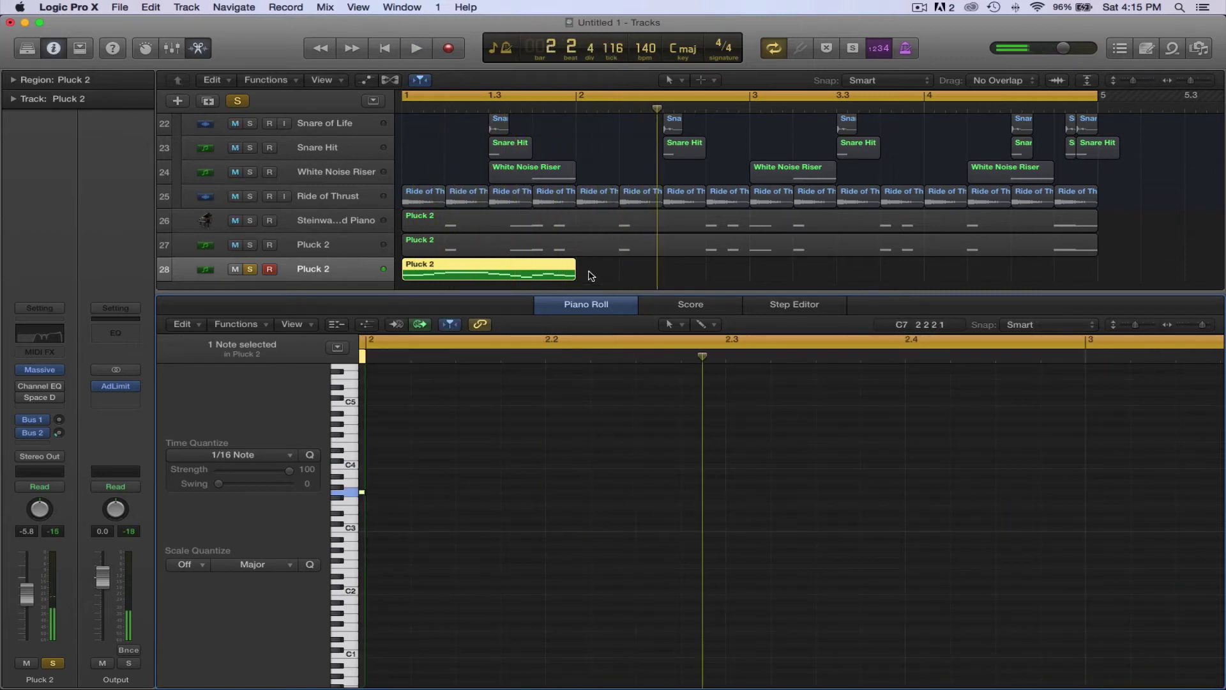
Copy all sixteenth notes in the duplicate Pluck 2 region an octave up and an octave down, and play back the layers
scroll(580, 263, left, 2)
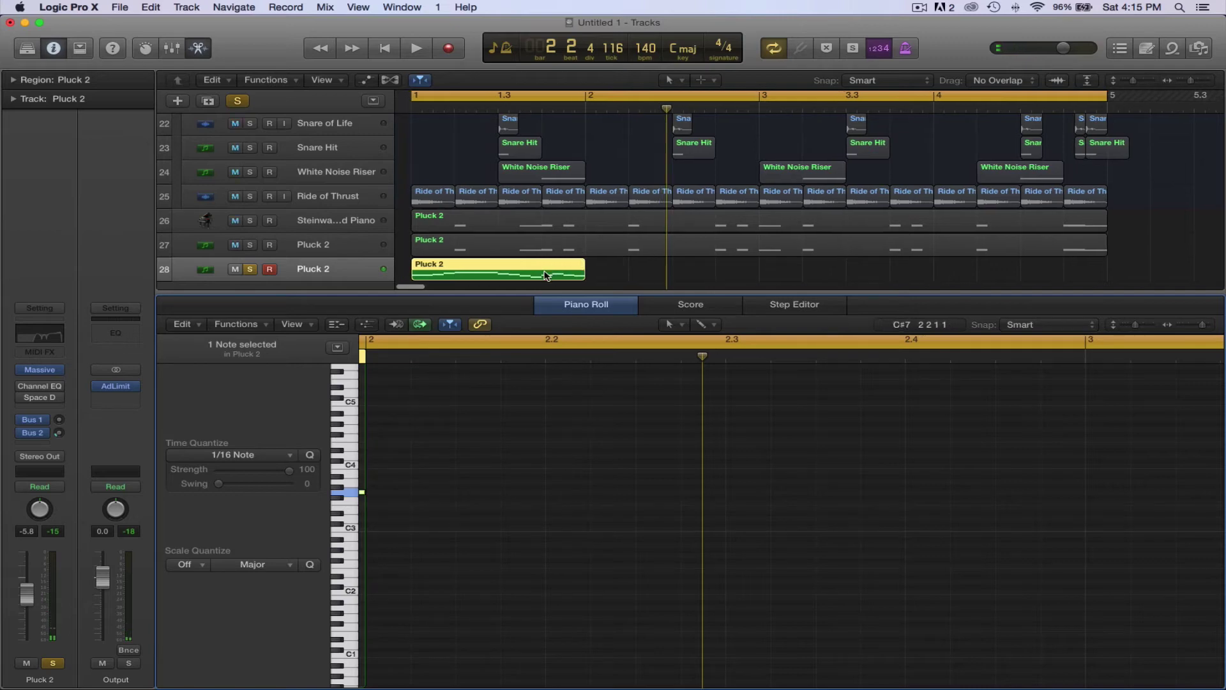
scroll(545, 458, left, 10)
drag(387, 523, 1125, 391)
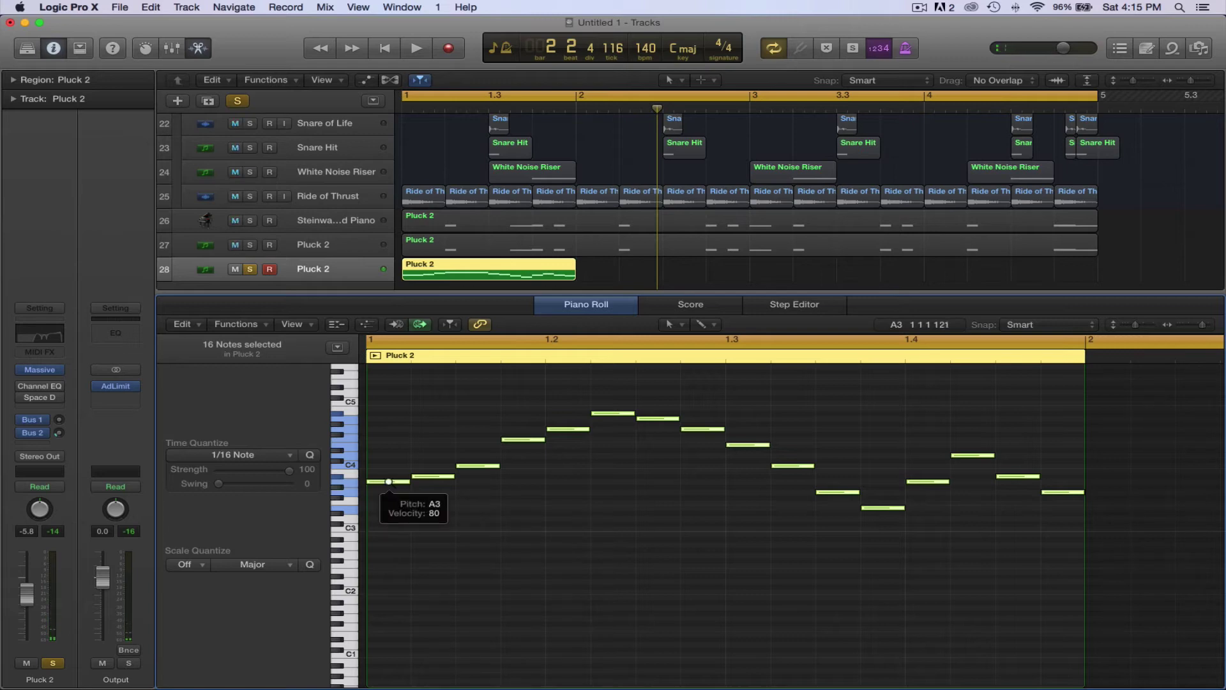
drag(389, 482, 391, 549)
key(space)
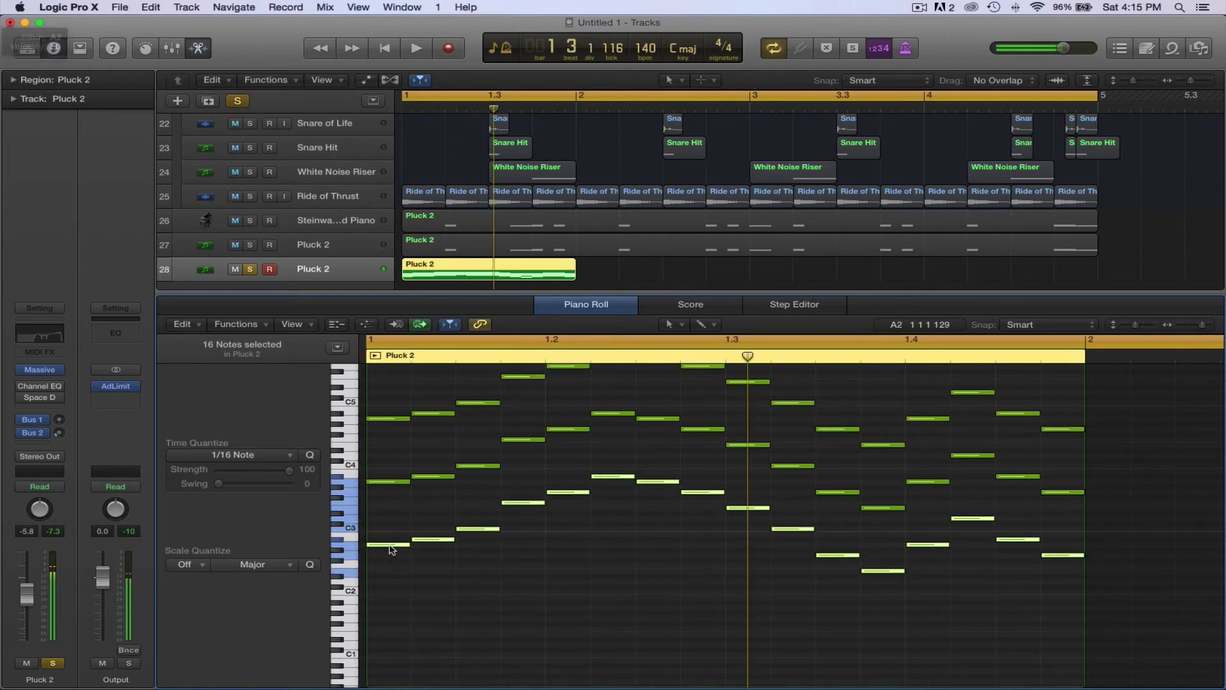
Undo the octave-down copy and play back the melody with its octave-up layer
key(super+z)
key(space)
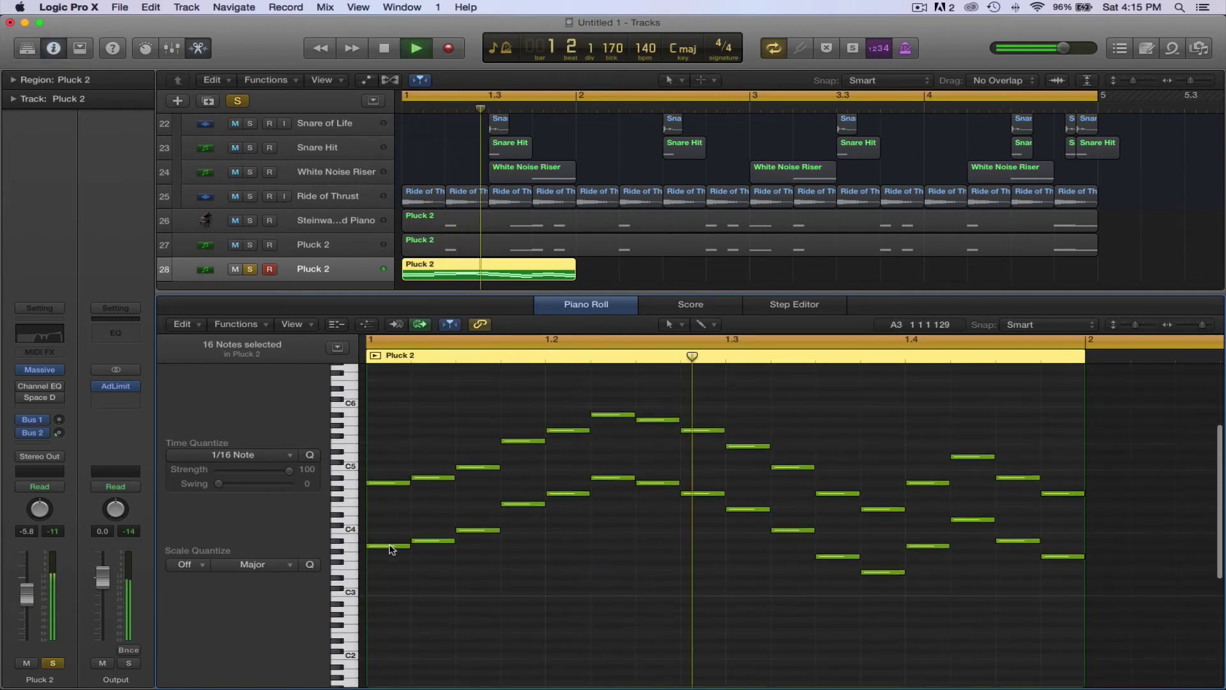
key(space)
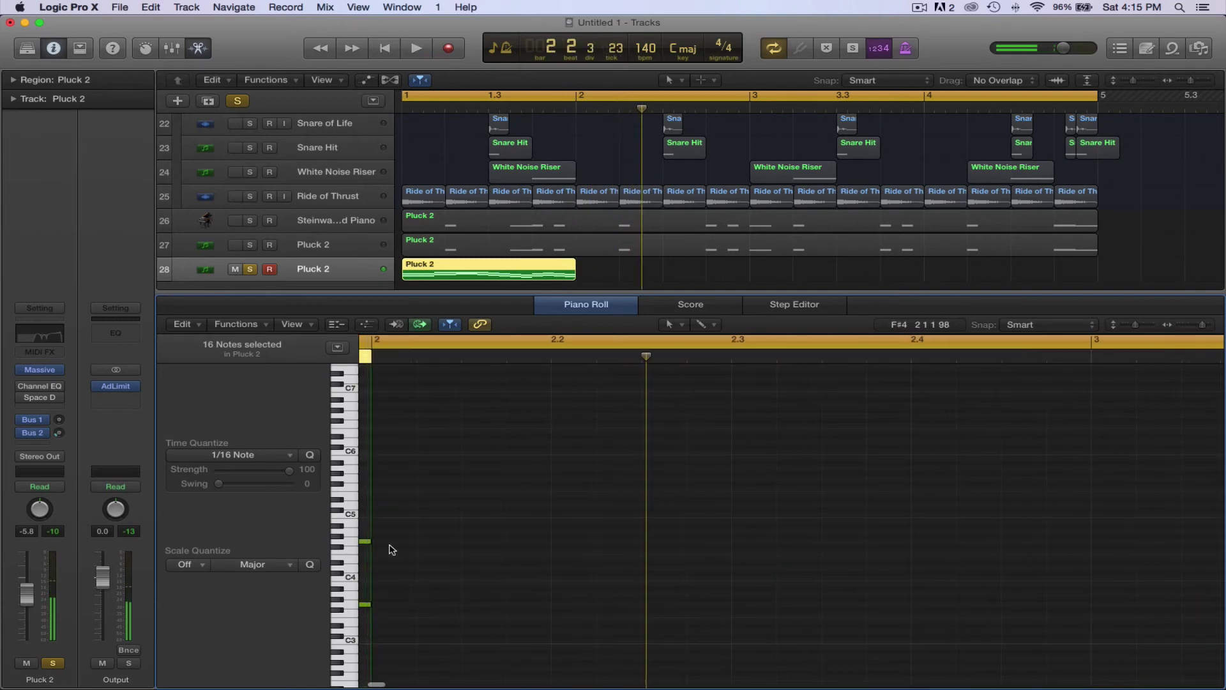
key(space)
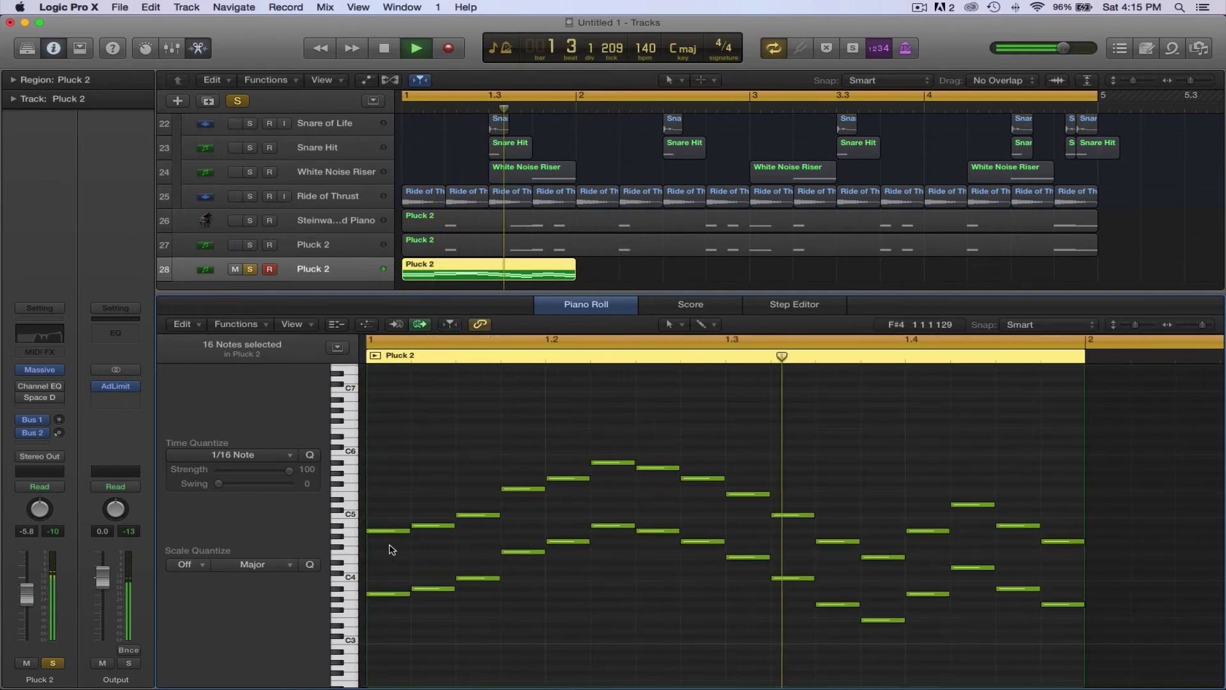
key(space)
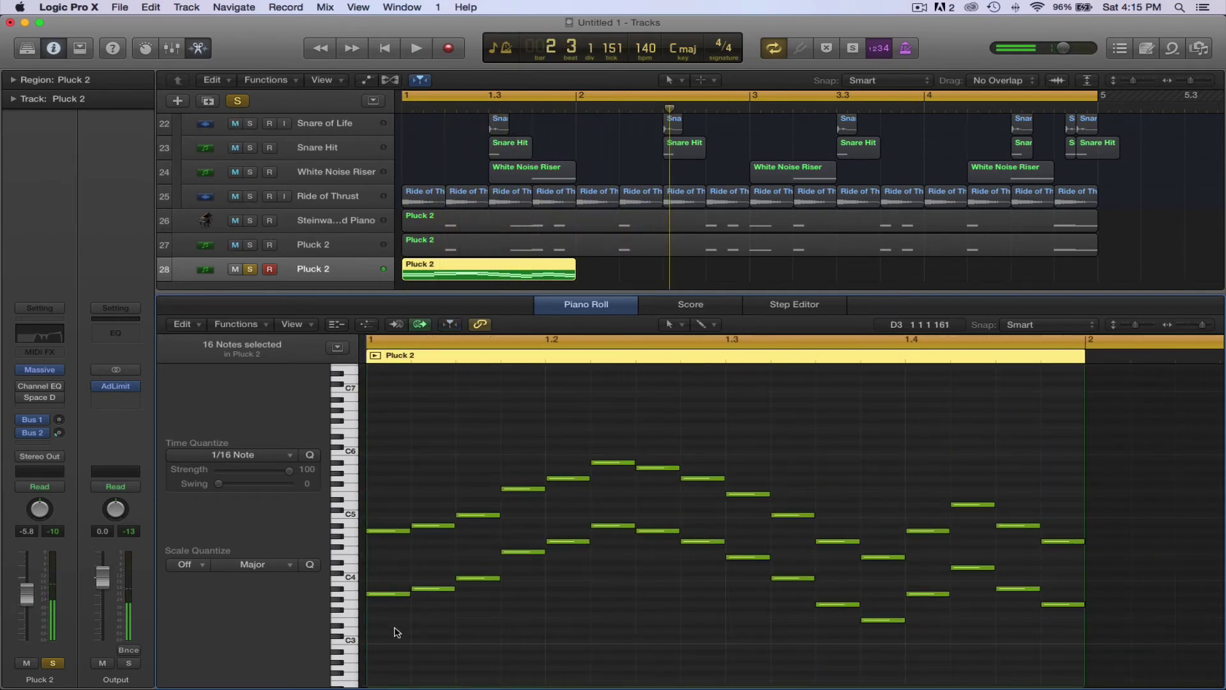
Audition the two layers once more, then delete all notes from the duplicate Pluck 2 region
drag(394, 631, 1141, 389)
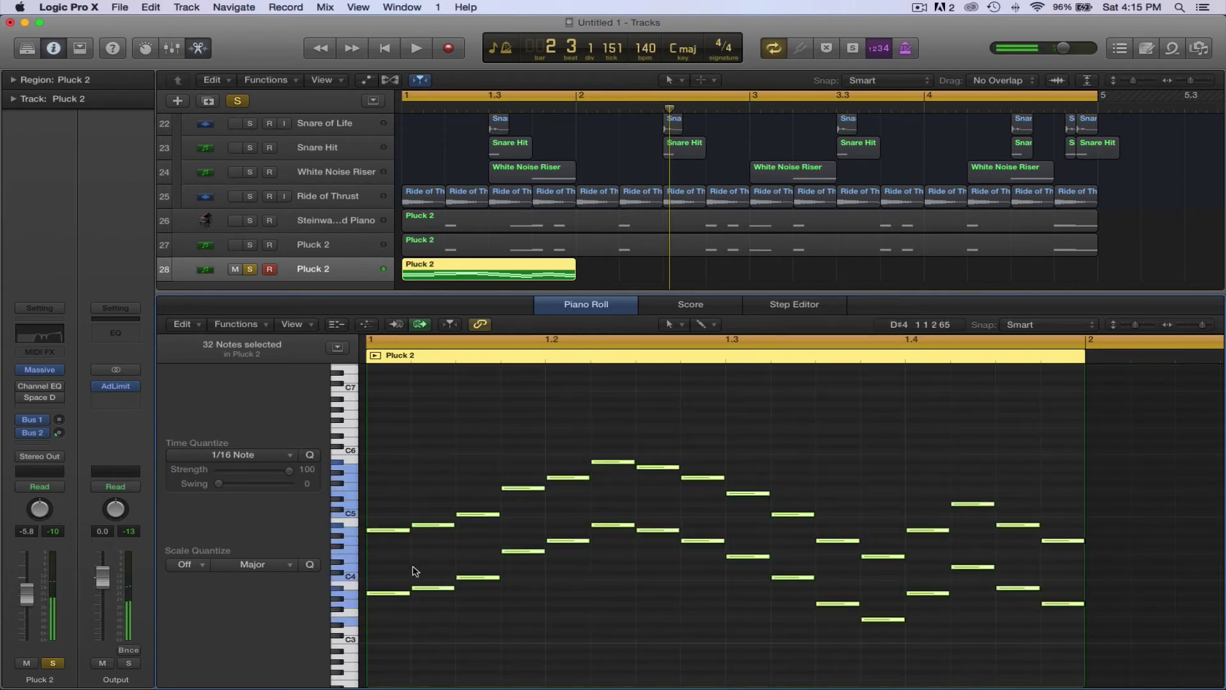
drag(389, 597, 1166, 434)
key(space)
key(space)
key(Delete)
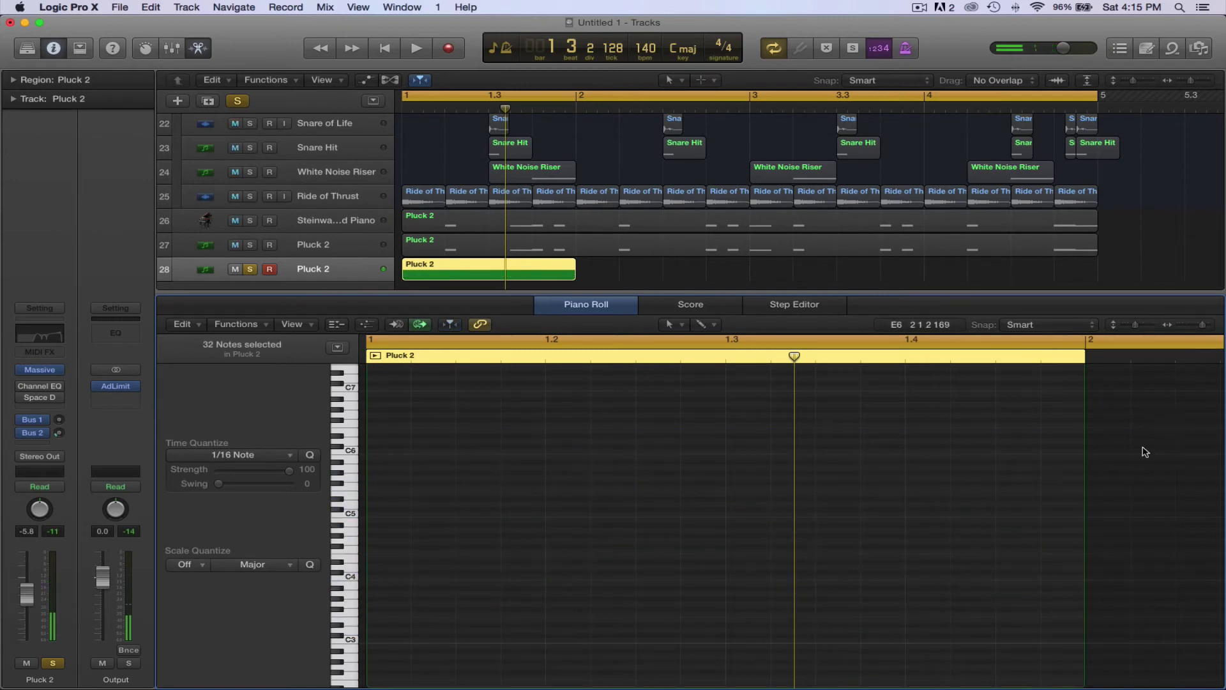
Start a new melody on beat 1 with sixteenth notes G3, A#3, A3 and G3, and play it back
click(377, 609)
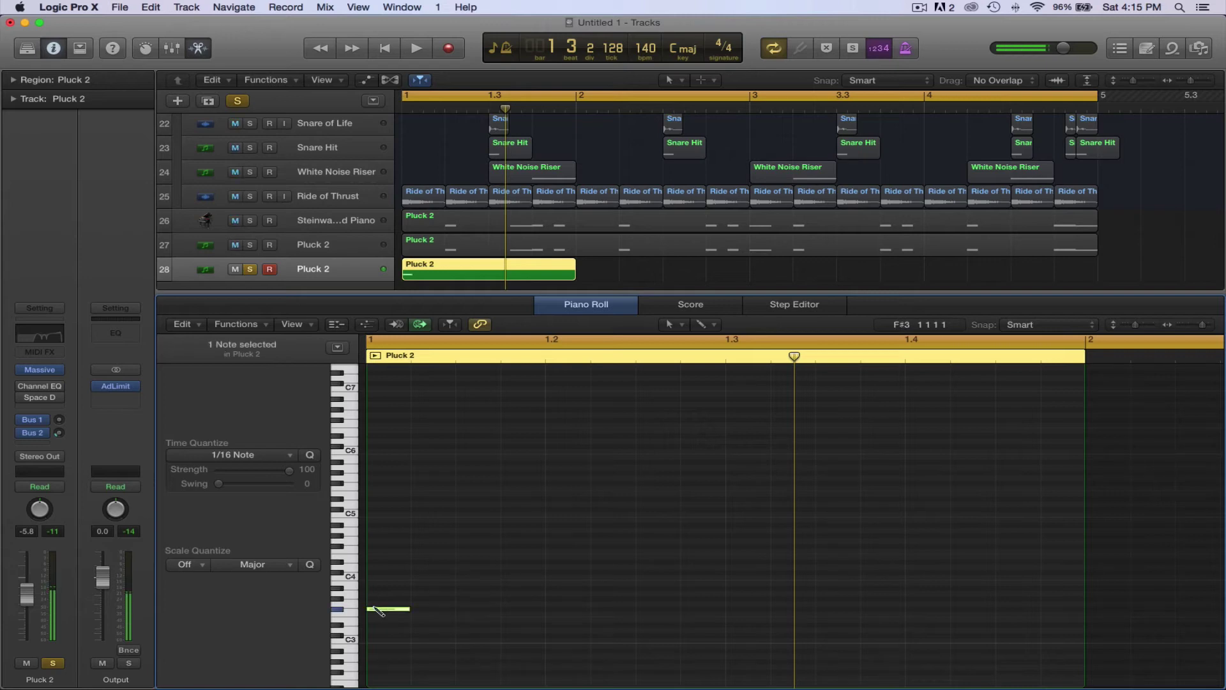
drag(381, 607, 384, 602)
scroll(424, 581, down, 2)
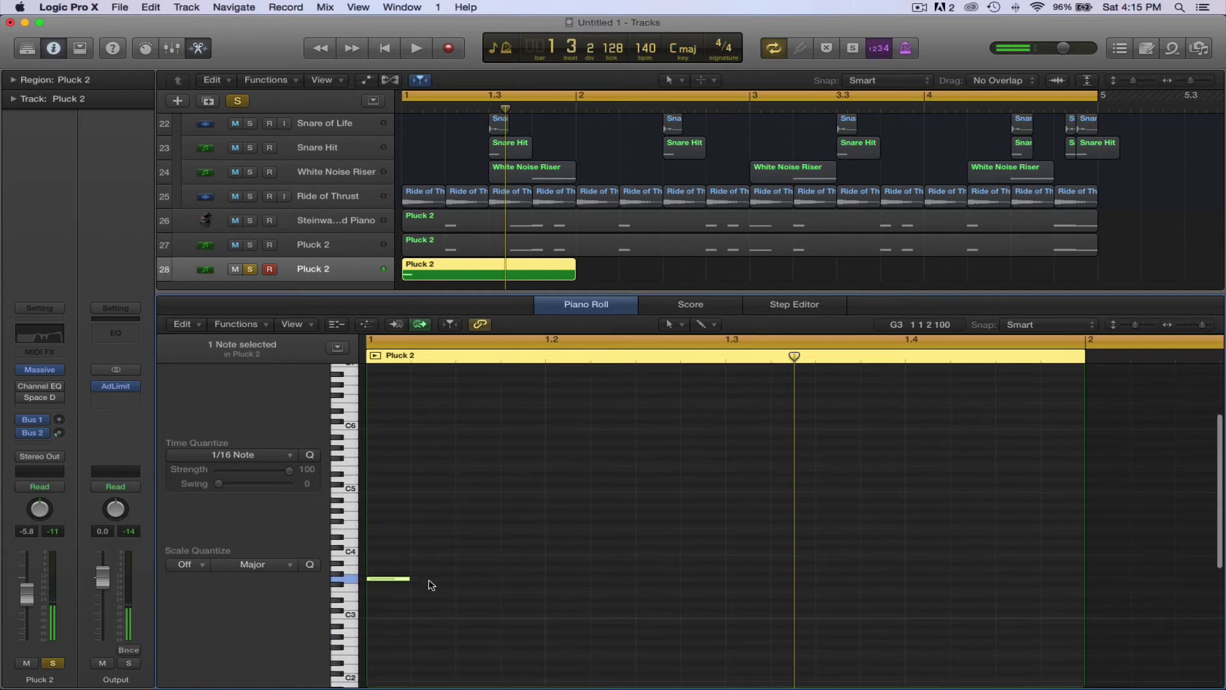
click(416, 563)
click(461, 568)
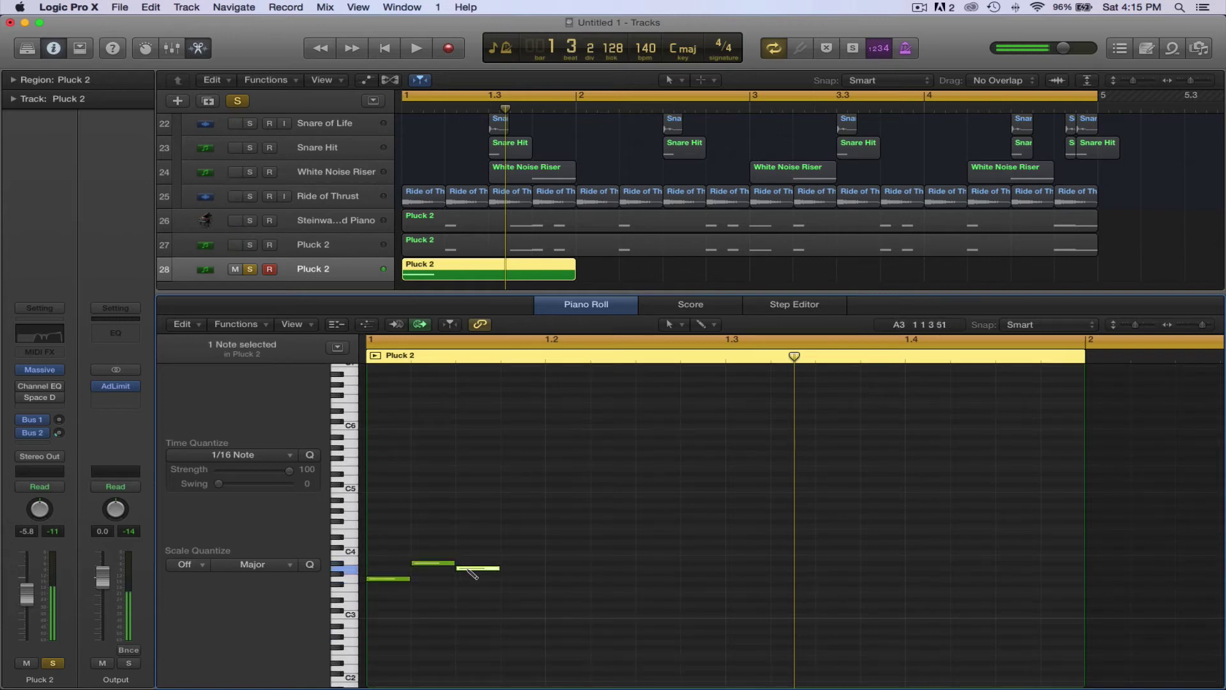
key(space)
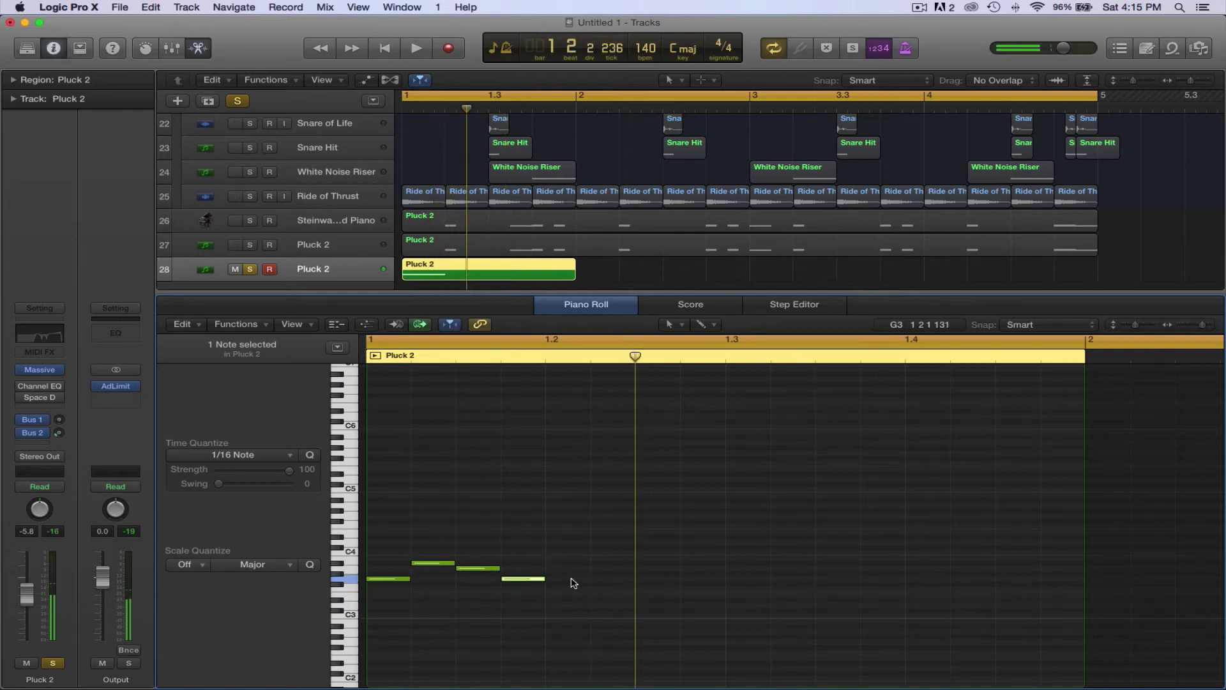
Continue on beat 2 with sixteenth notes D4, F4 and A#3, and play back the phrase
click(552, 542)
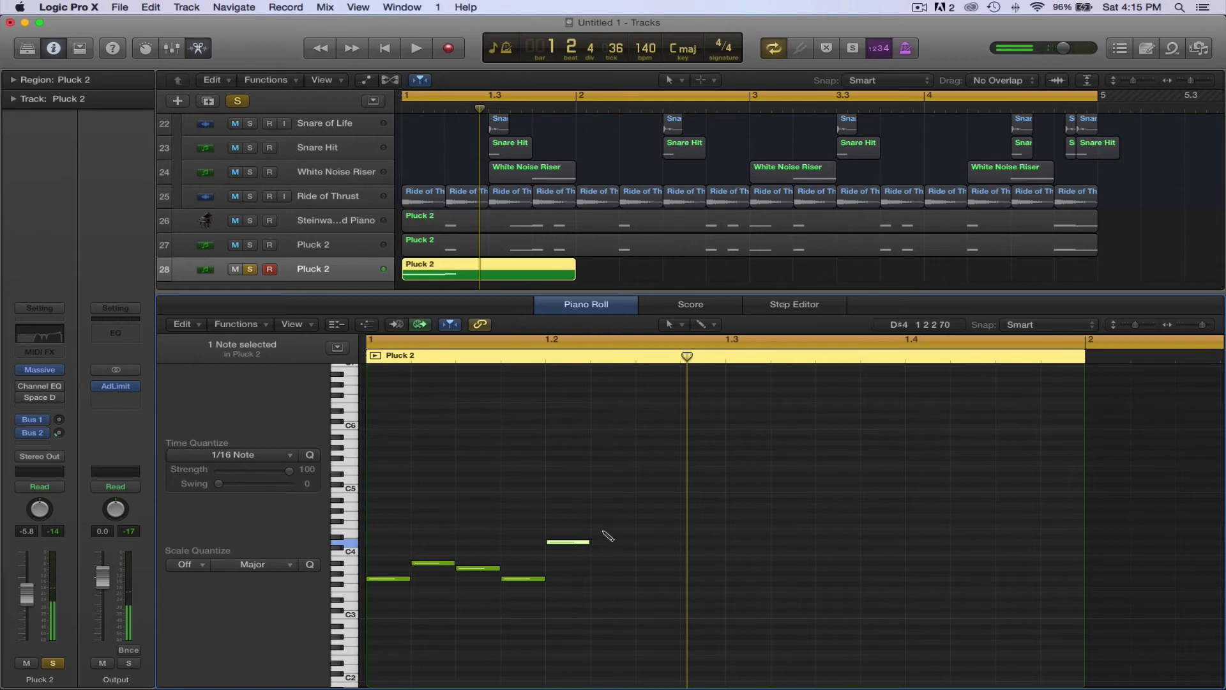
click(596, 517)
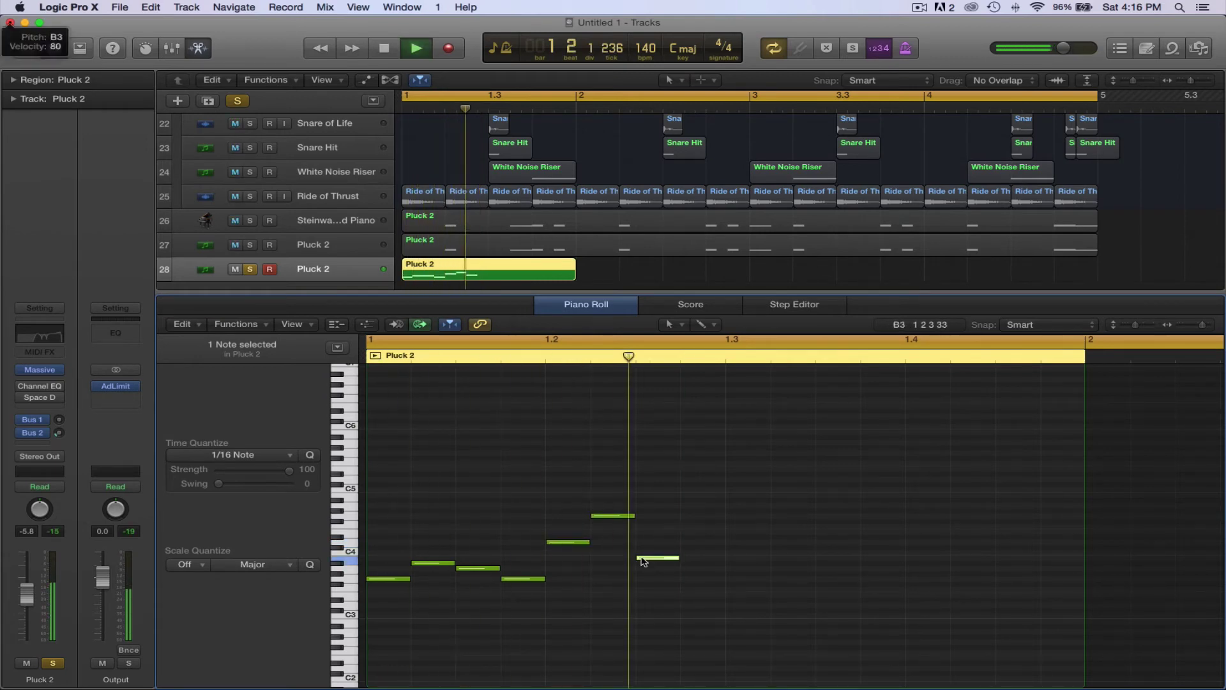
drag(647, 562, 654, 567)
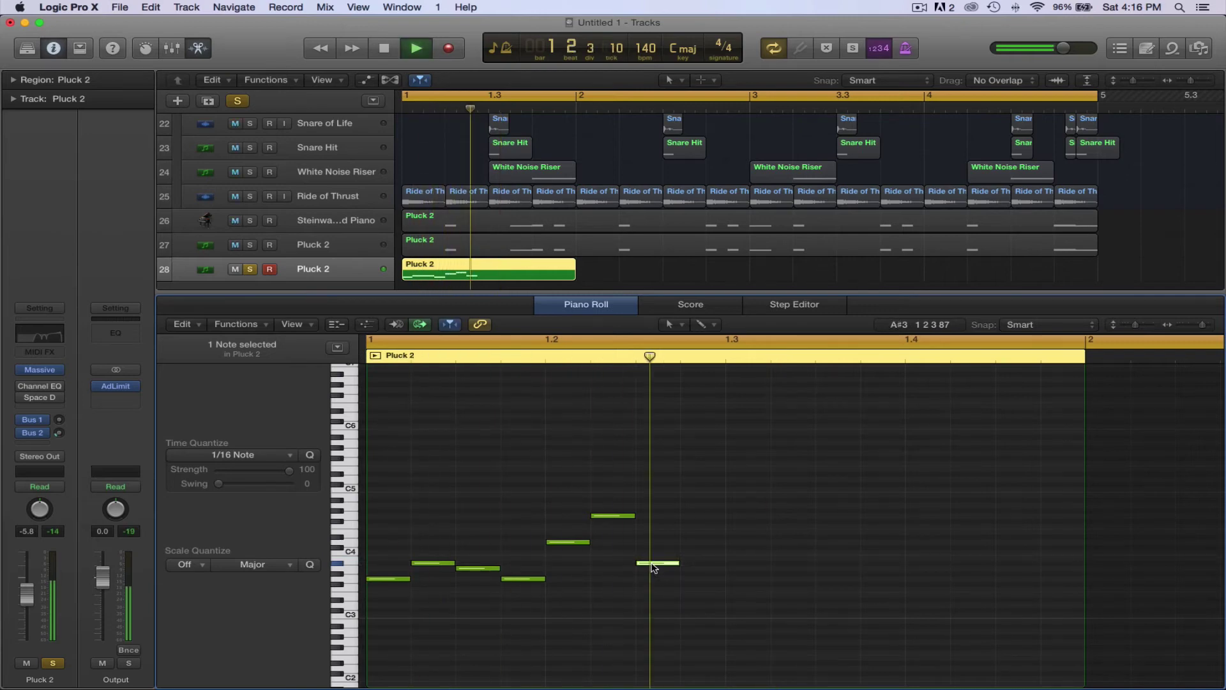
drag(609, 521, 611, 531)
click(640, 561)
key(space)
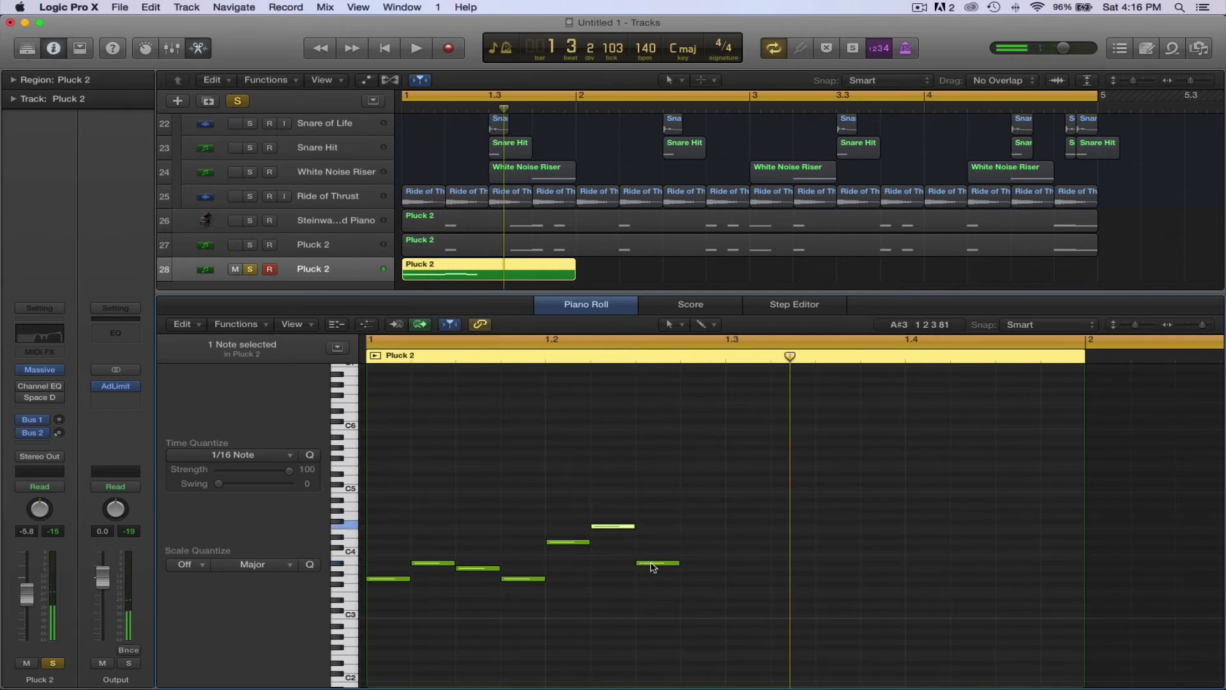
Raise the third note of beat 2 to G4 and play back the phrase
drag(653, 566, 658, 521)
key(space)
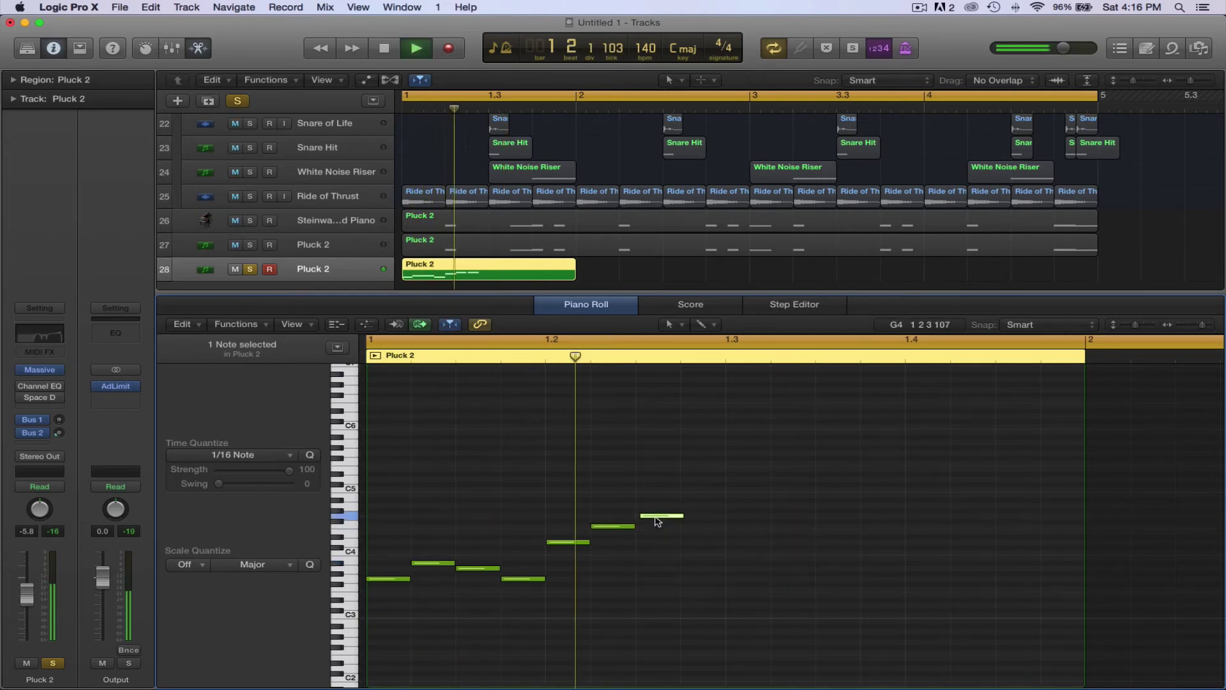
key(space)
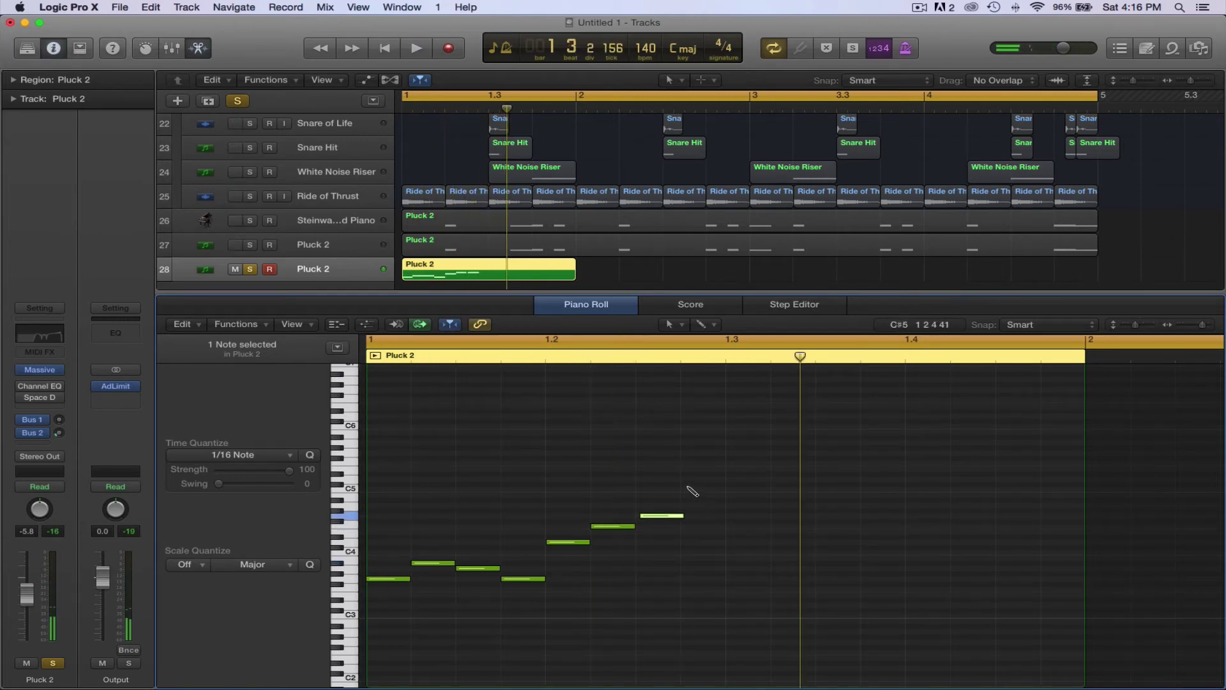
Add sixteenth notes A#4, G4, D4, G3 and A3 from the end of beat 2 through beat 3, and play them back
click(684, 499)
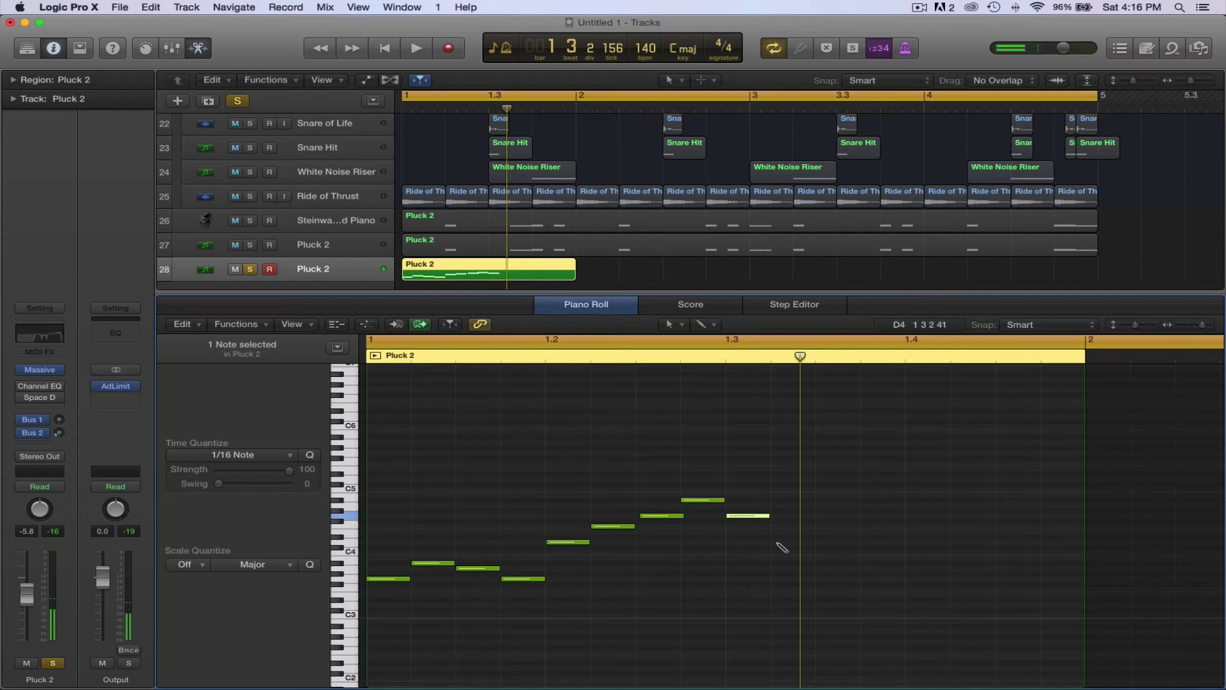
click(778, 542)
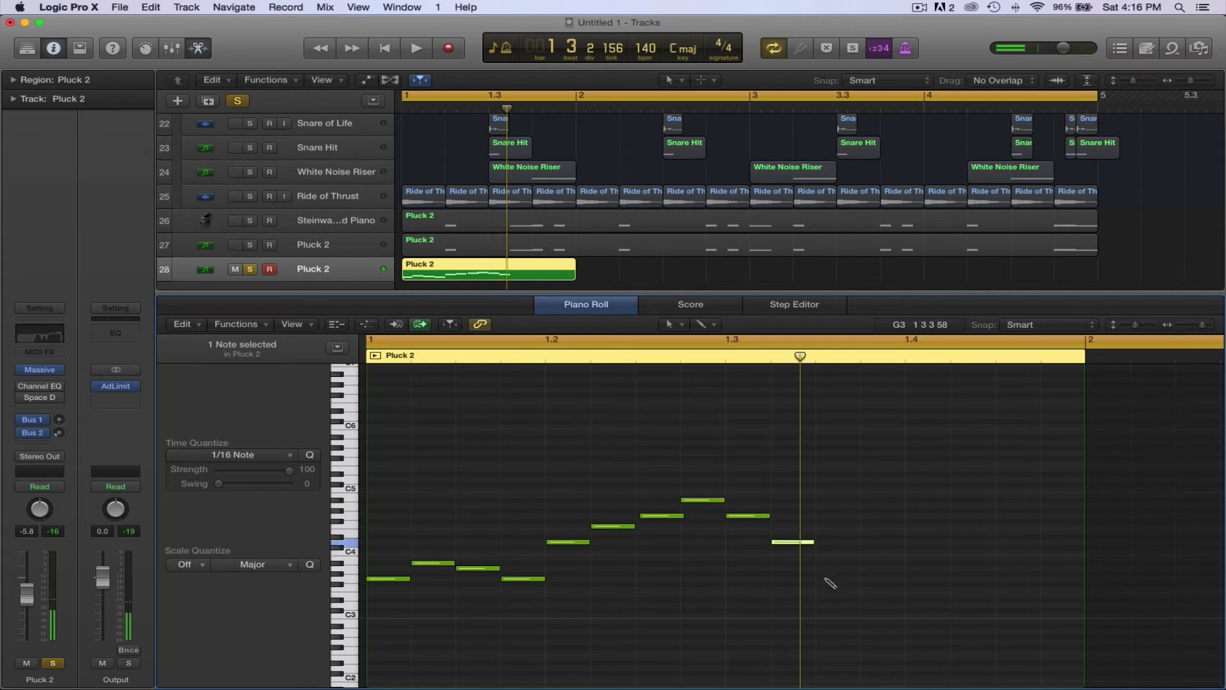
click(864, 568)
key(space)
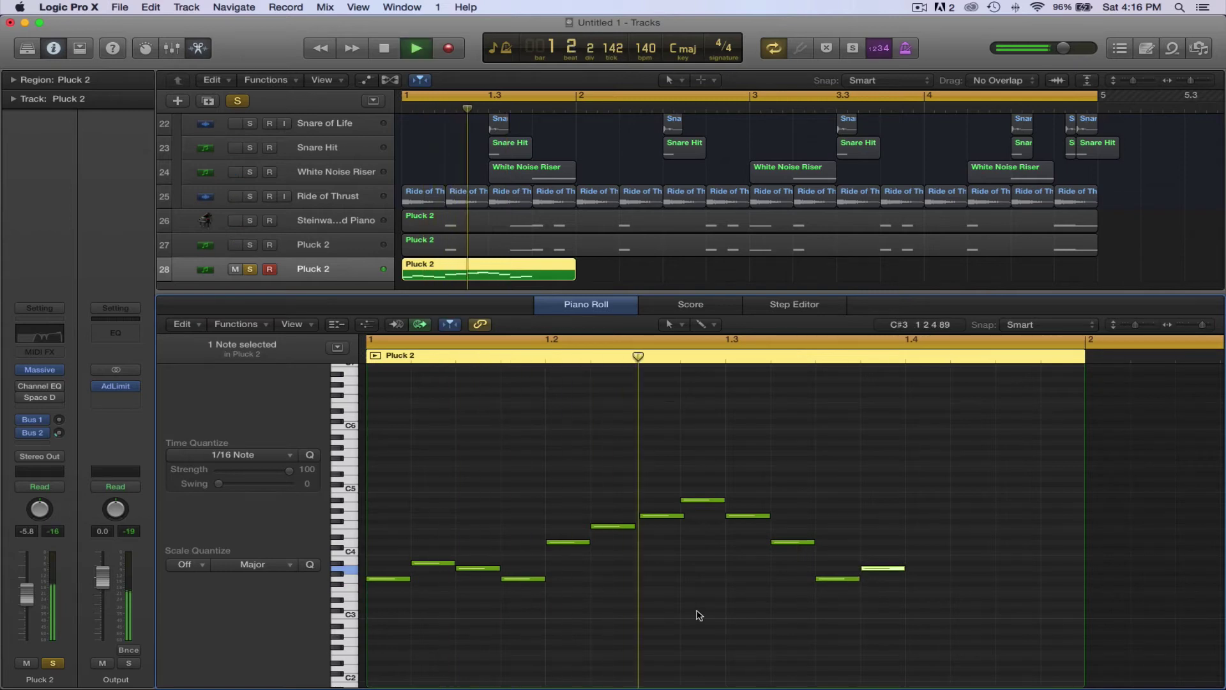
key(space)
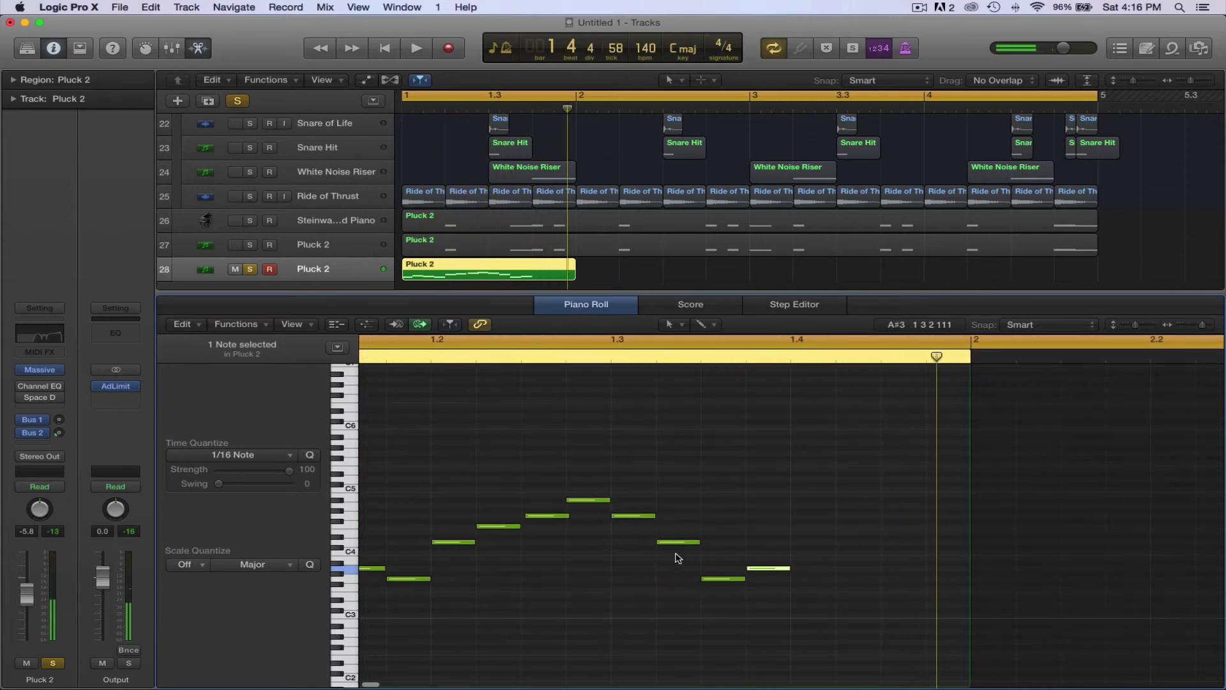
Raise the last three notes of beat 3 to F4, A#3 and D4, auditioning the changes
drag(672, 544, 673, 534)
key(space)
key(space)
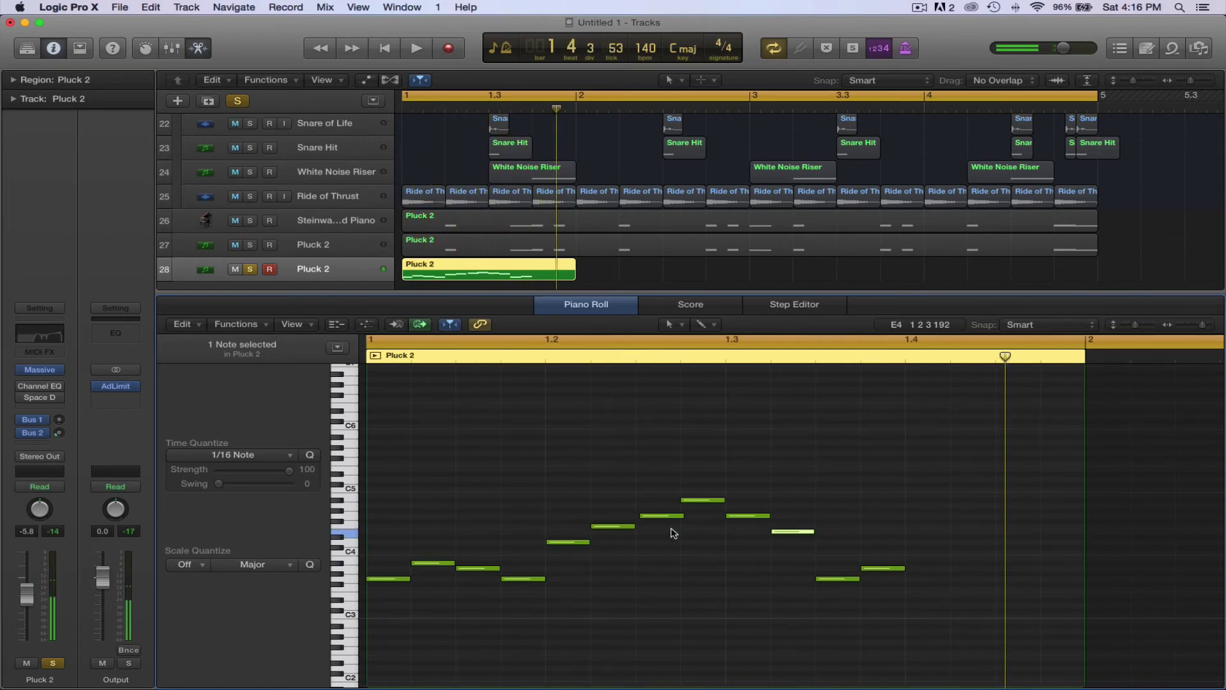
drag(786, 536, 787, 530)
click(838, 581)
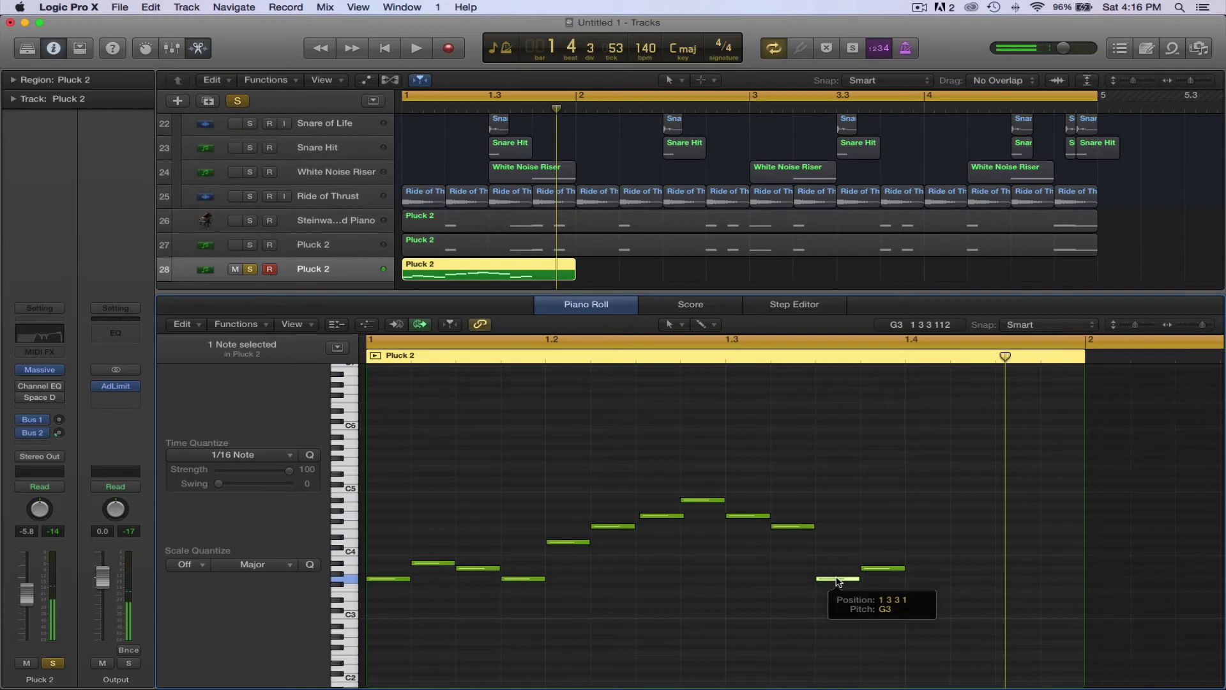
drag(839, 580, 879, 546)
key(space)
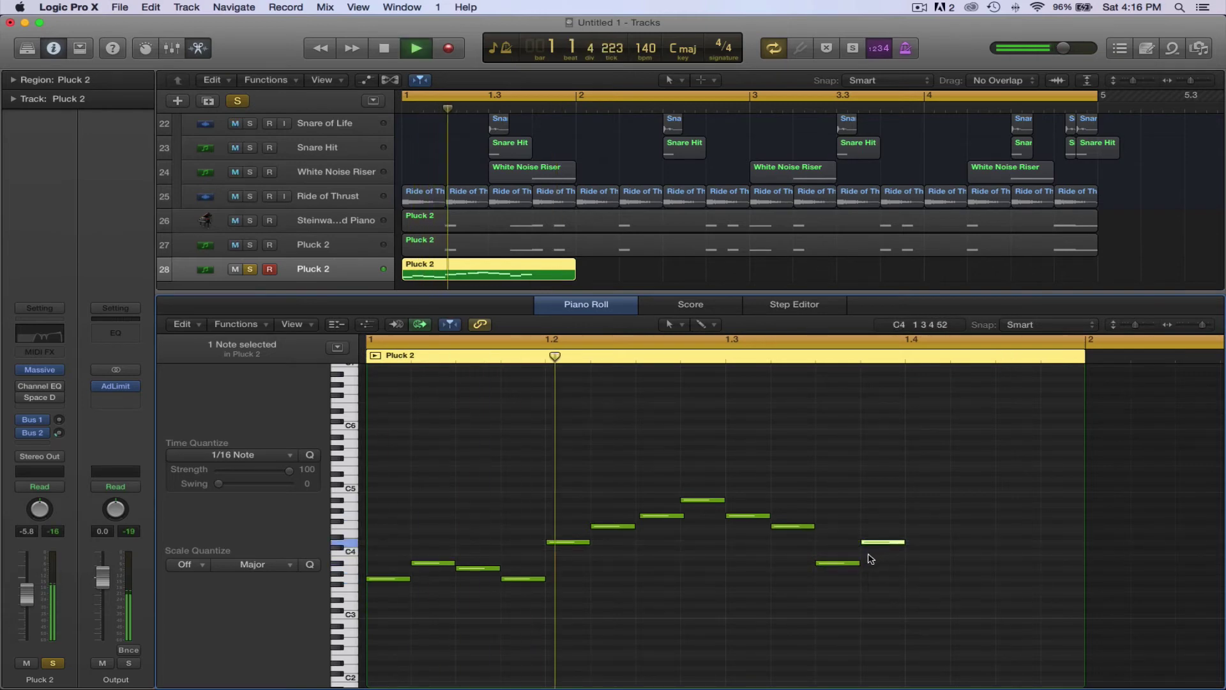
key(space)
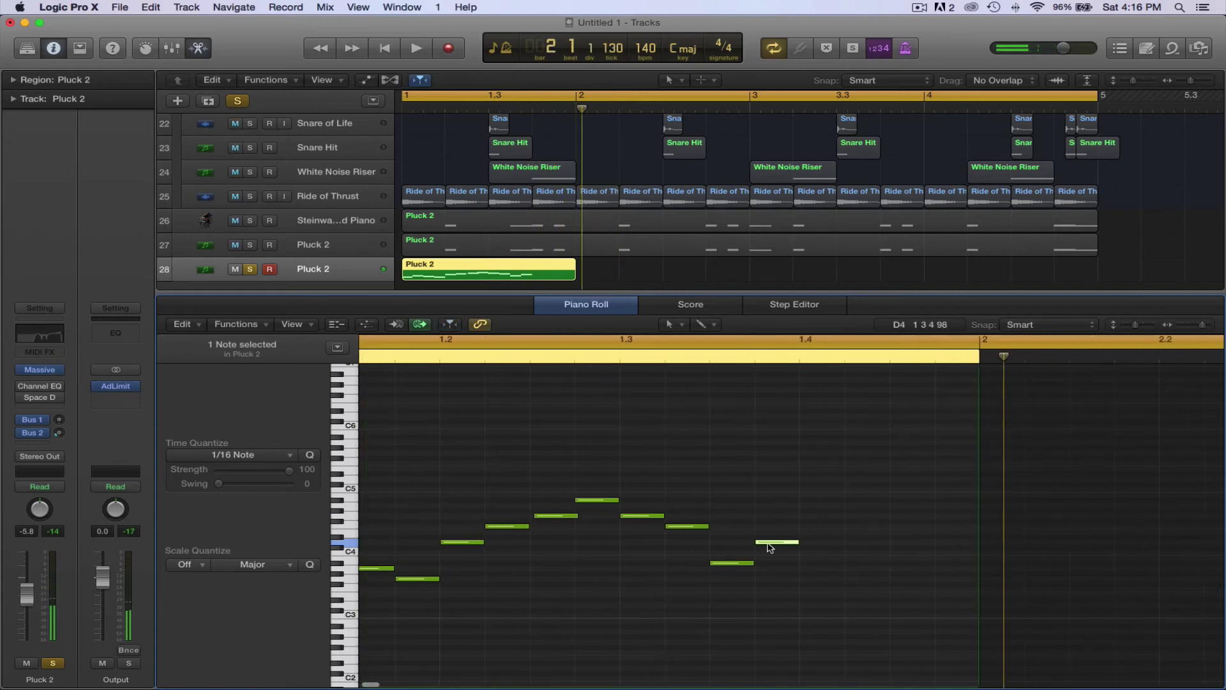
Lower the last note of beat 2 and the first note of beat 3 to D4, playing back after each change
drag(599, 504, 602, 546)
key(space)
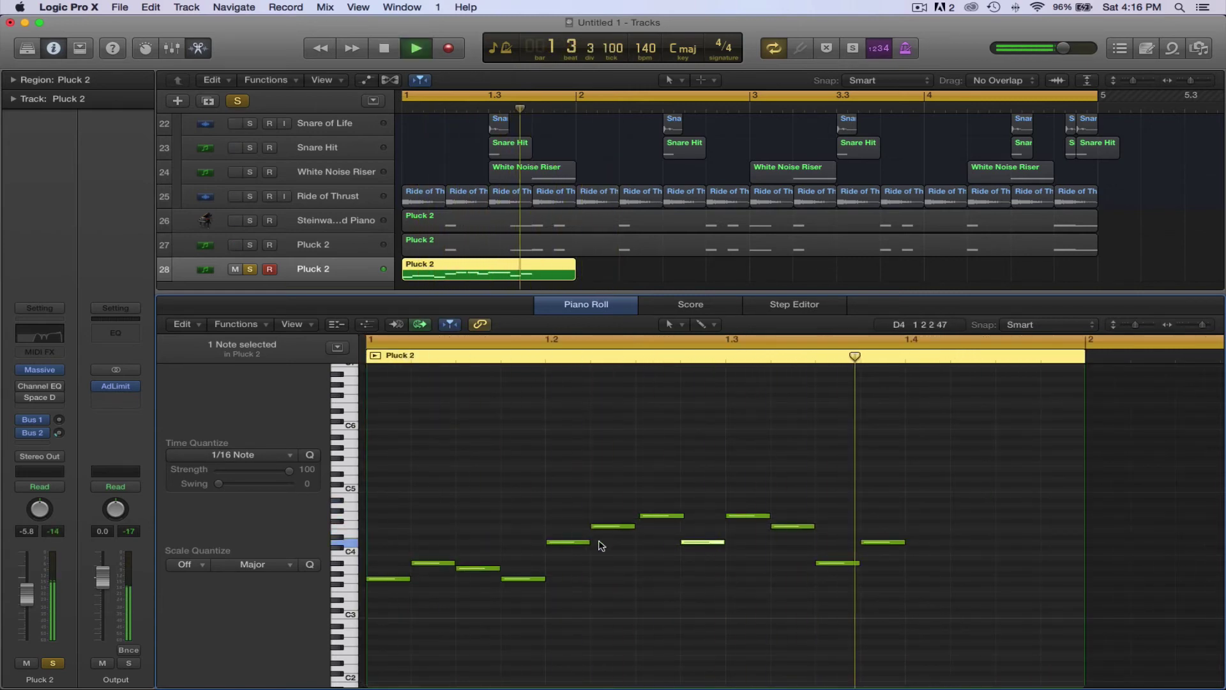
key(space)
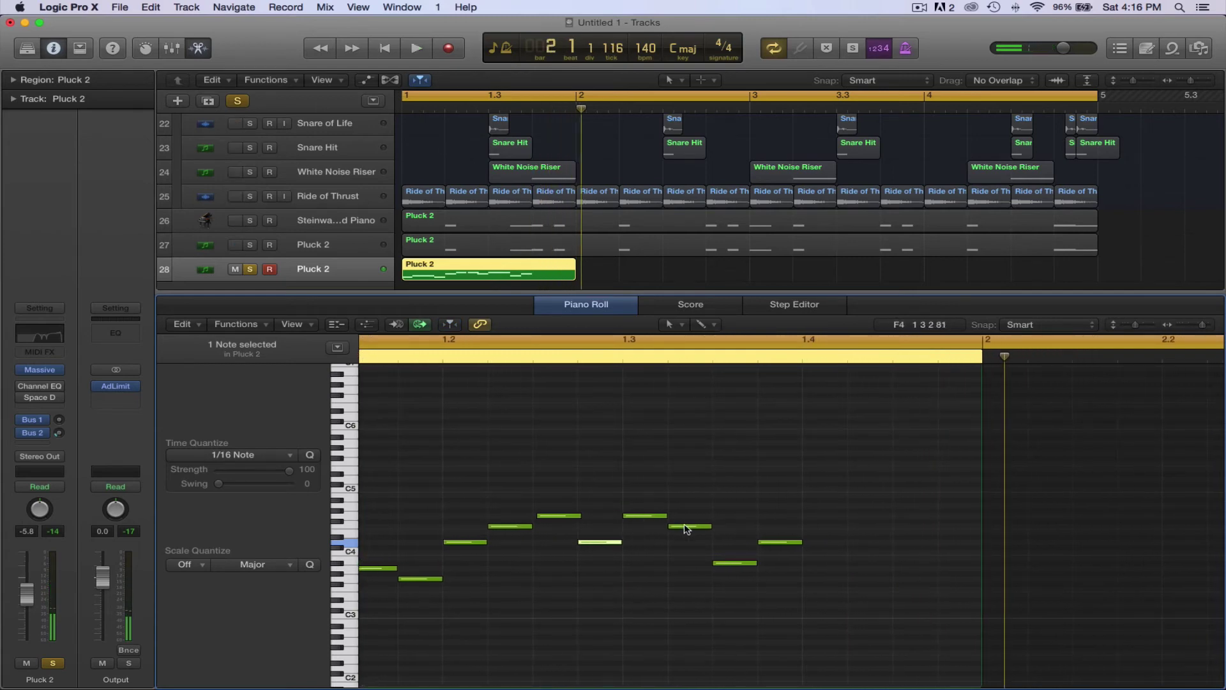
drag(650, 519, 649, 545)
key(space)
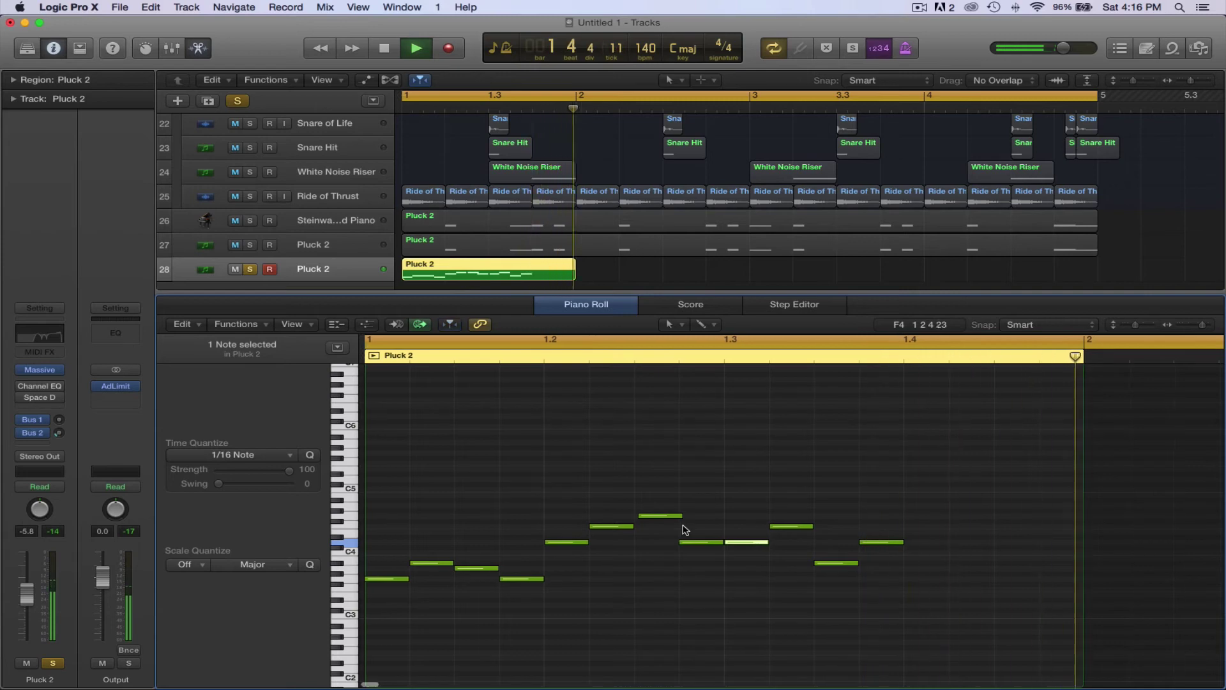
key(space)
Lower the second note of beat 3 to G3 and play back the melody
drag(739, 529, 741, 583)
key(space)
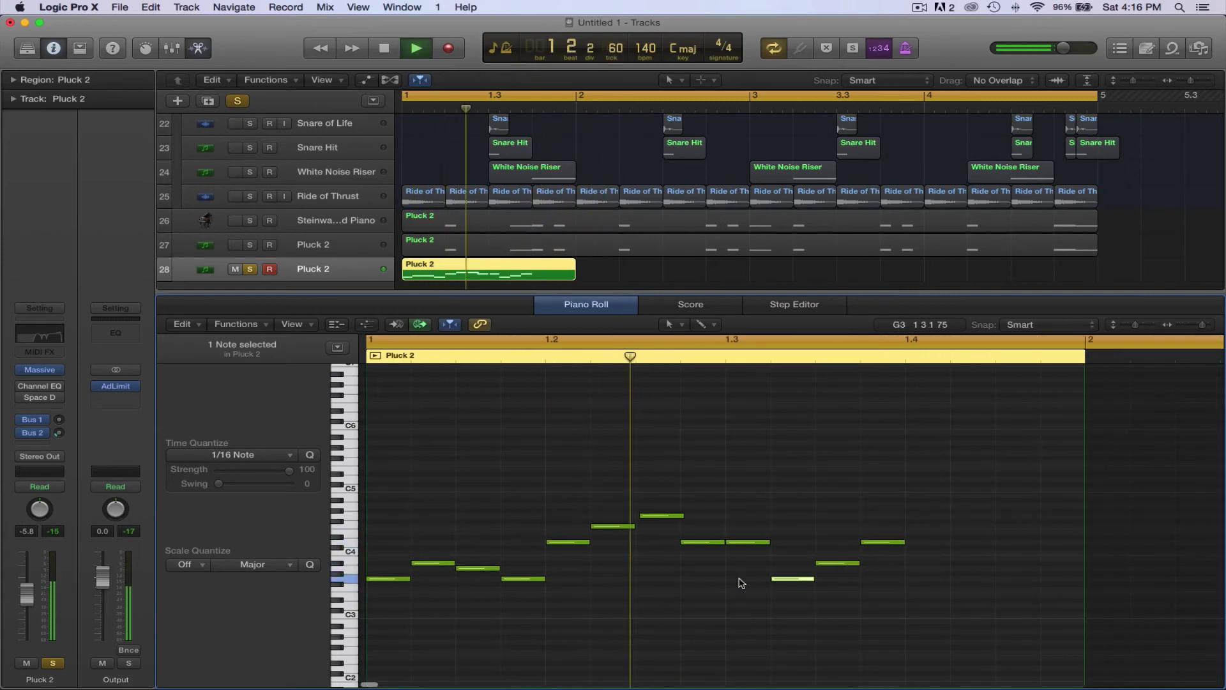
key(space)
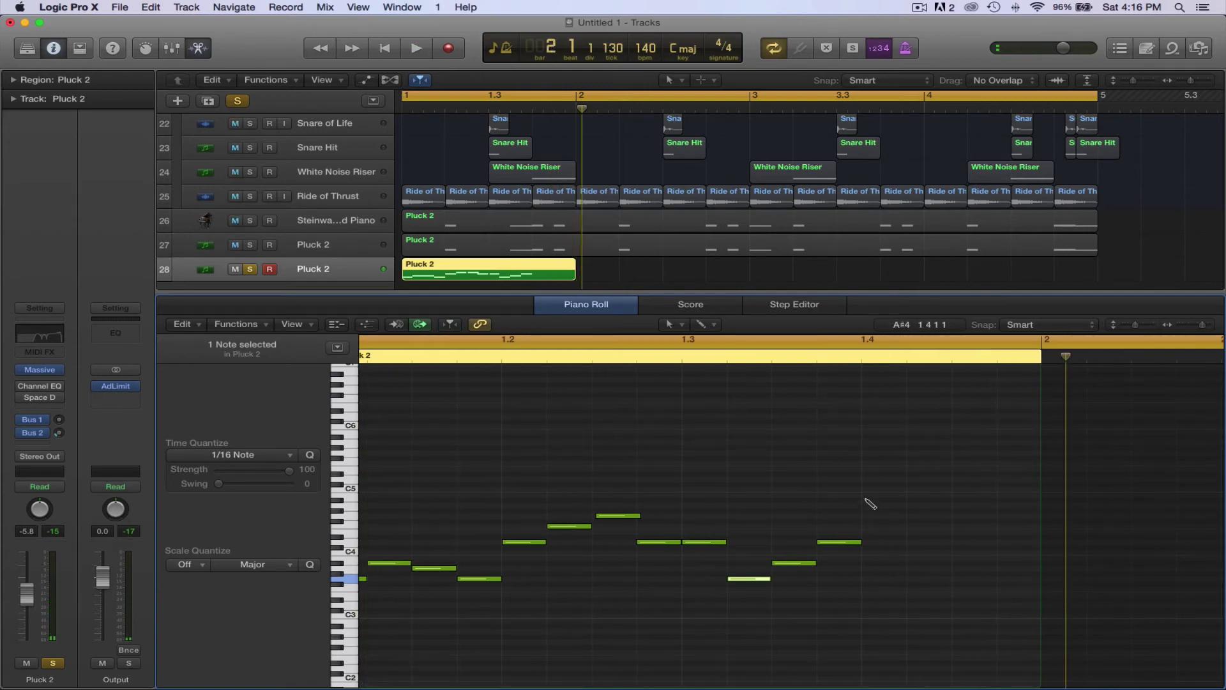
Complete the bar on beat 4 with sixteenth notes A#4, A4, G4 and D4, and play back the melody
click(865, 499)
drag(925, 515, 926, 510)
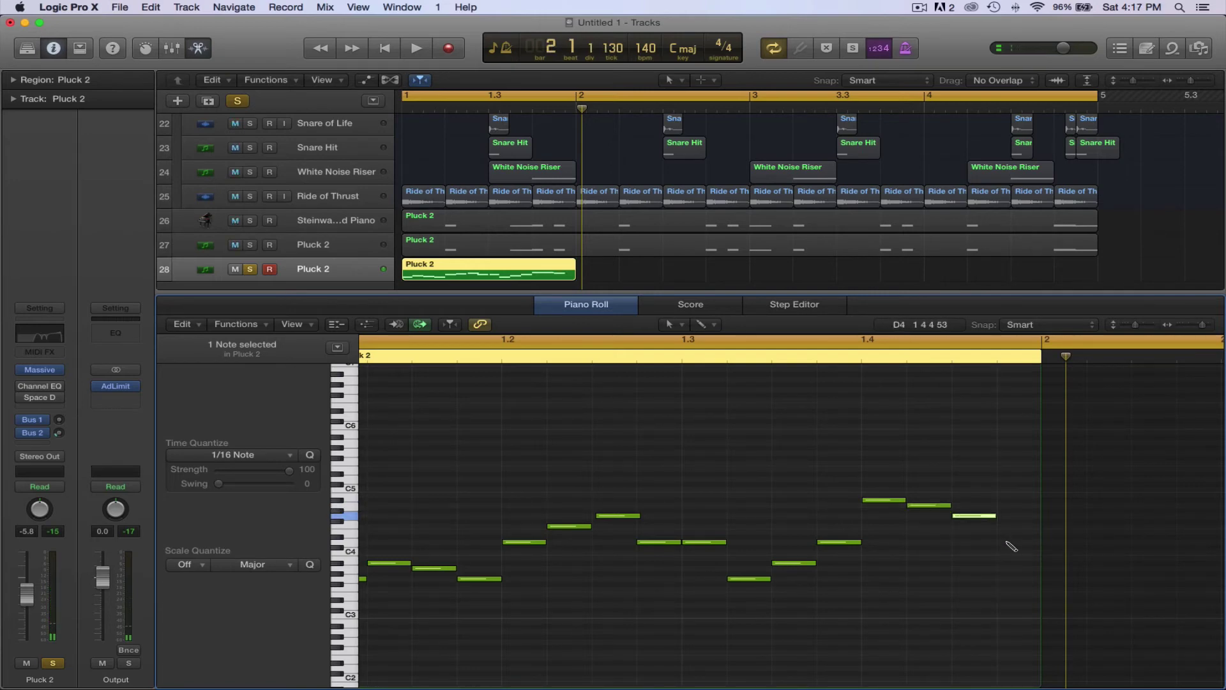
click(1006, 542)
key(space)
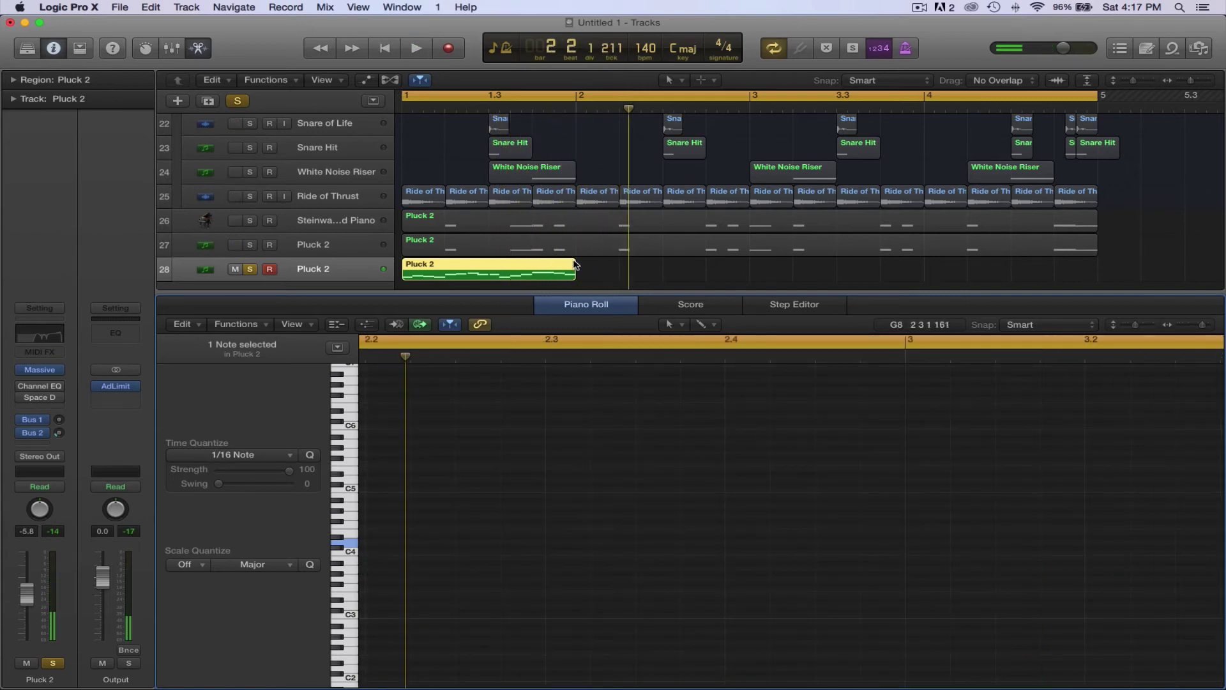
scroll(582, 432, left, 10)
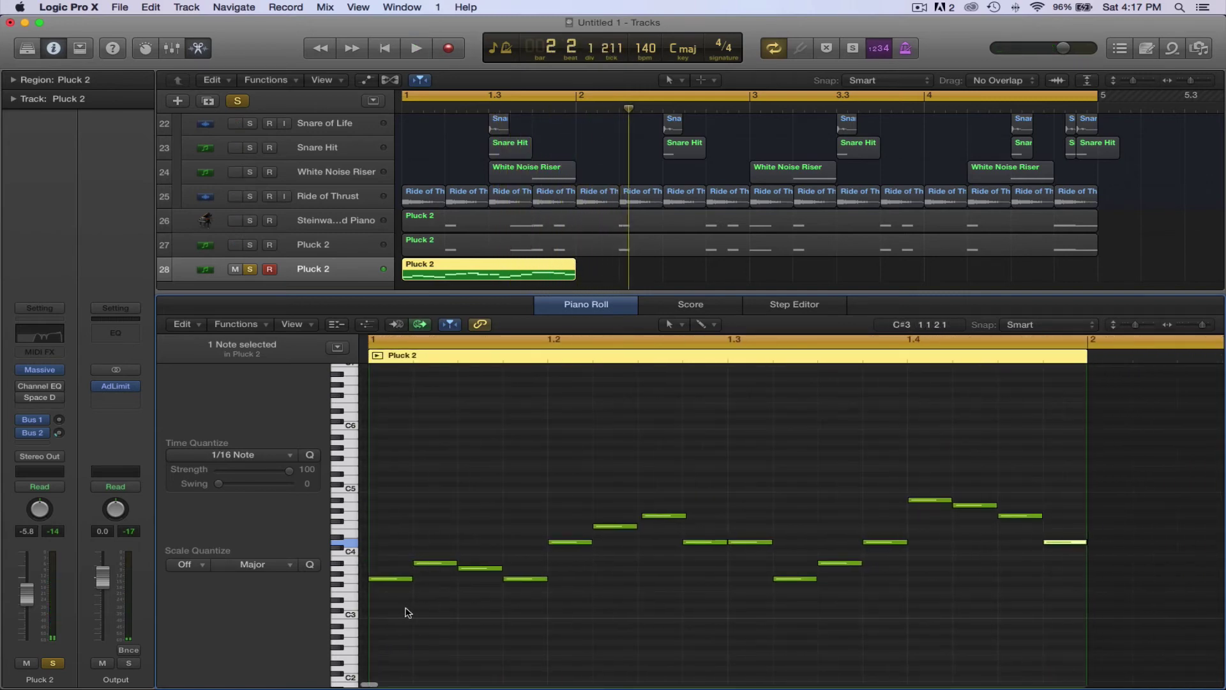
Copy all sixteen melody notes one octave down and one and two octaves up, lower the track volume to -16.2 dB, and audition
drag(385, 608, 1104, 460)
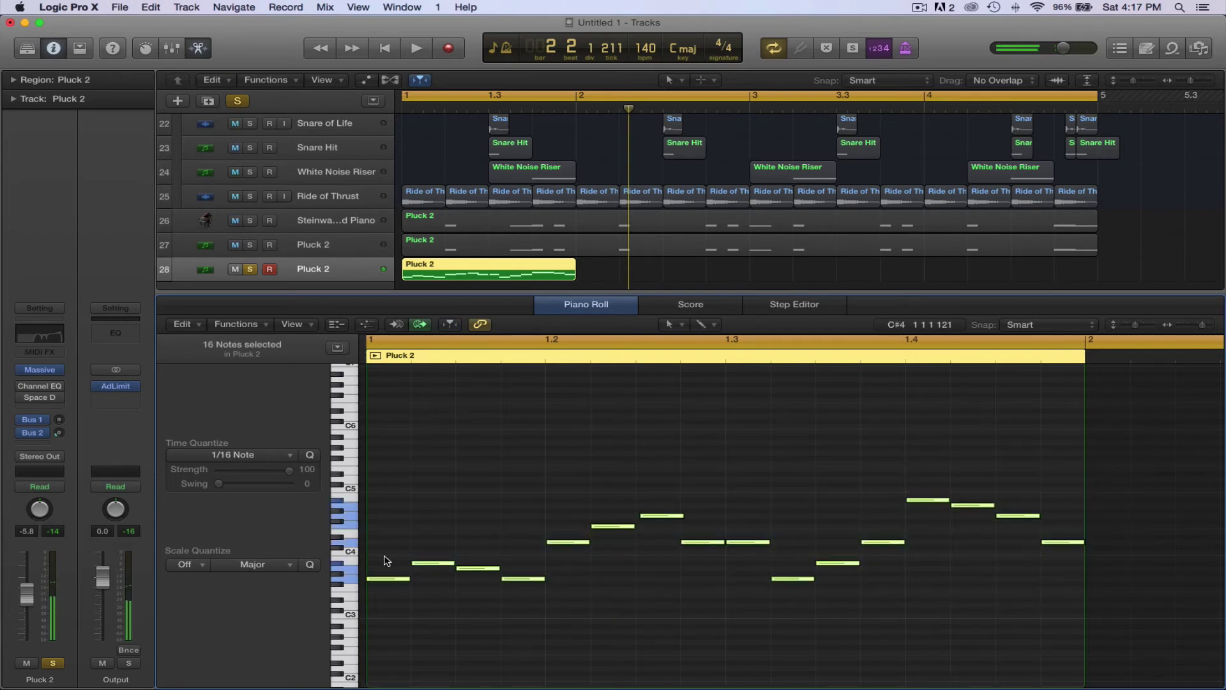
drag(382, 585, 384, 647)
key(space)
key(space)
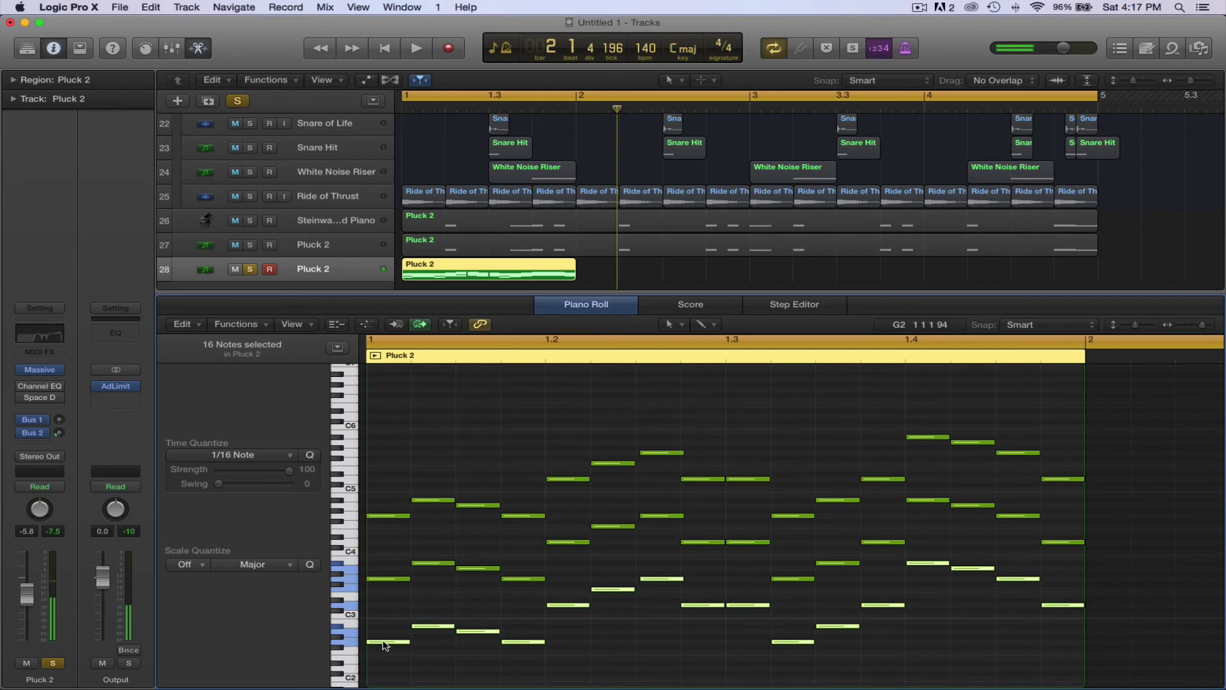
drag(385, 645, 388, 455)
key(space)
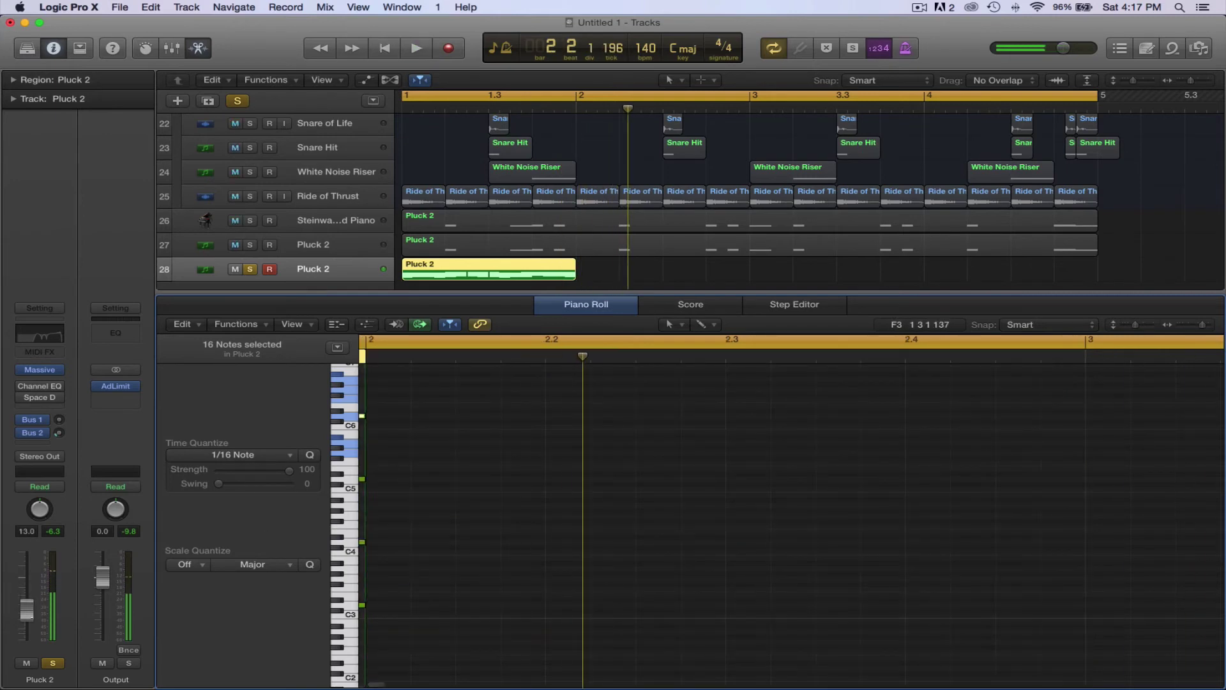
key(space)
Close the note editor, loop the one-bar Pluck 2 region out to bar 5, and play it back
key(e)
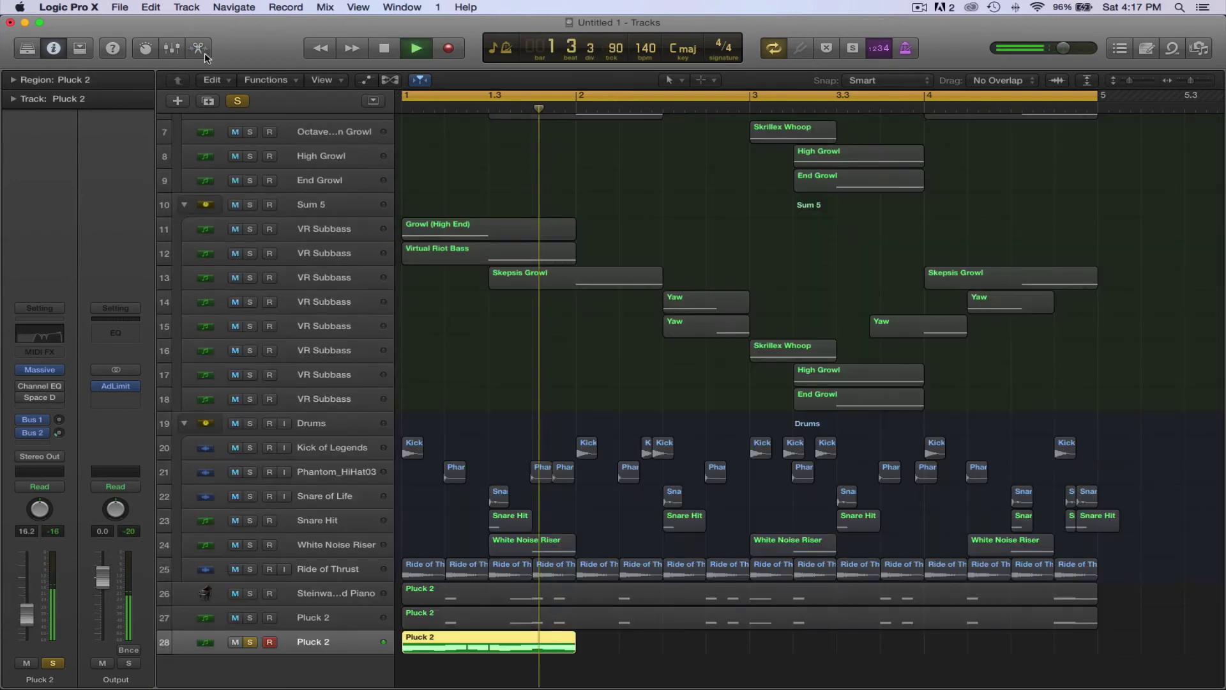
key(space)
drag(578, 634, 1063, 650)
key(space)
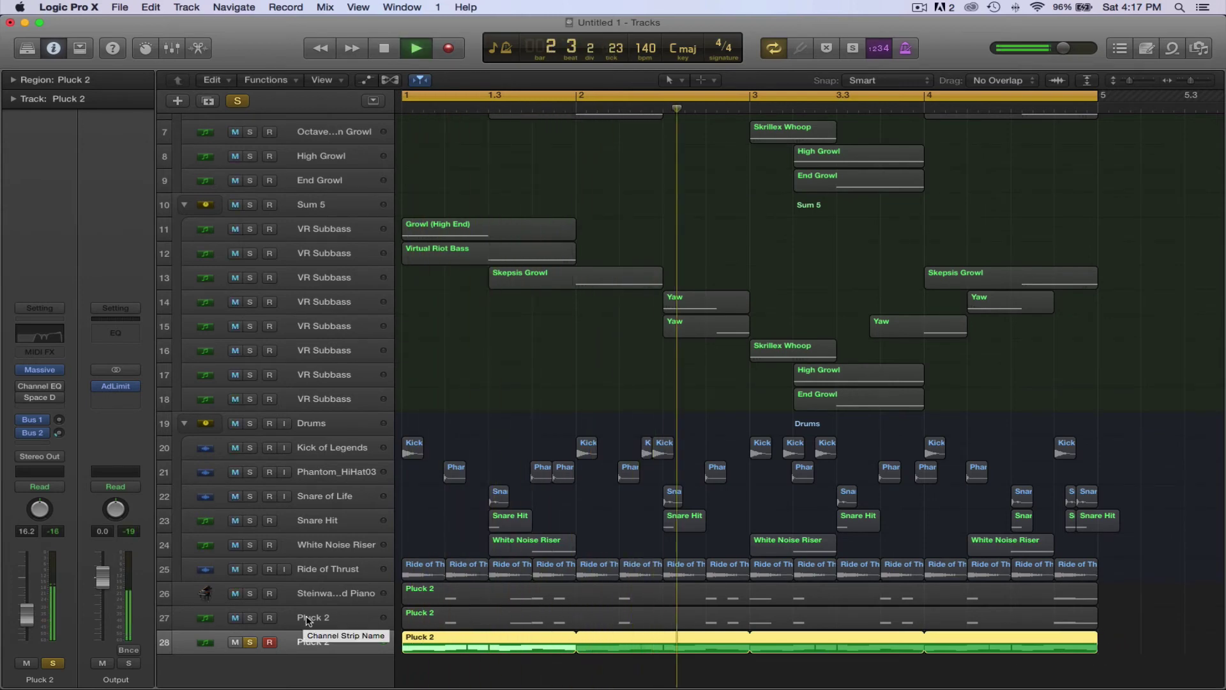
Solo the Steinway piano and original Pluck 2 tracks, and lower the melody track to -26.5 dB while playing all three together
mouse_move(261, 610)
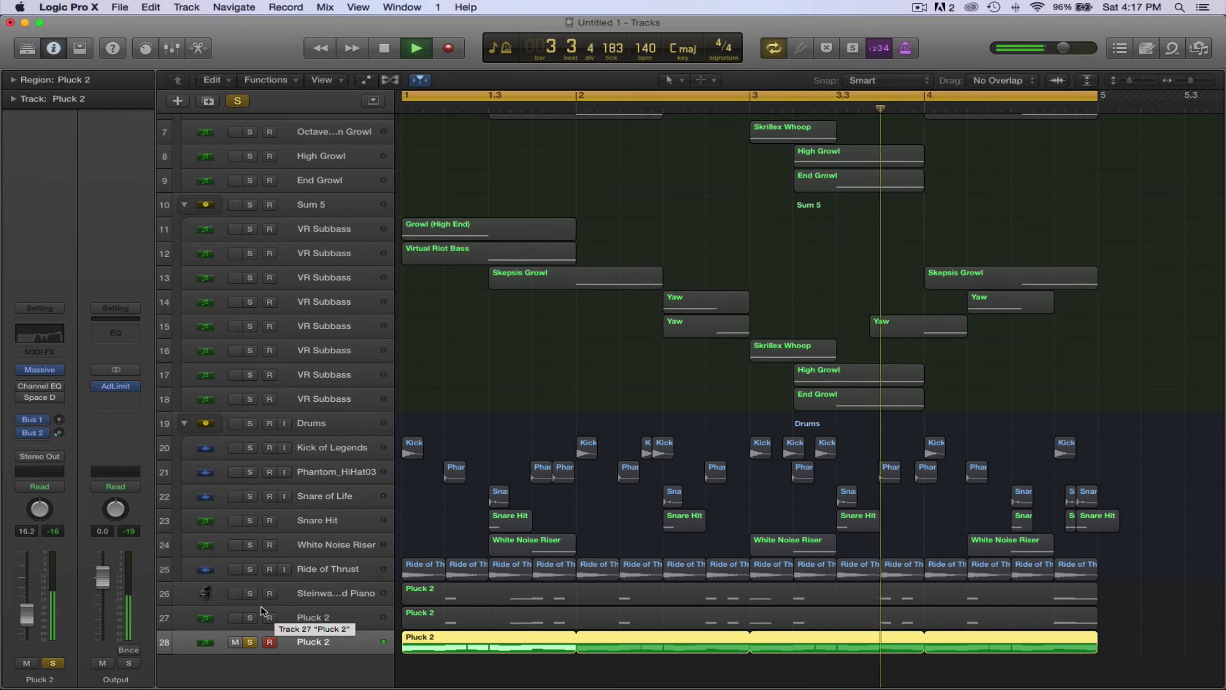
drag(250, 593, 251, 619)
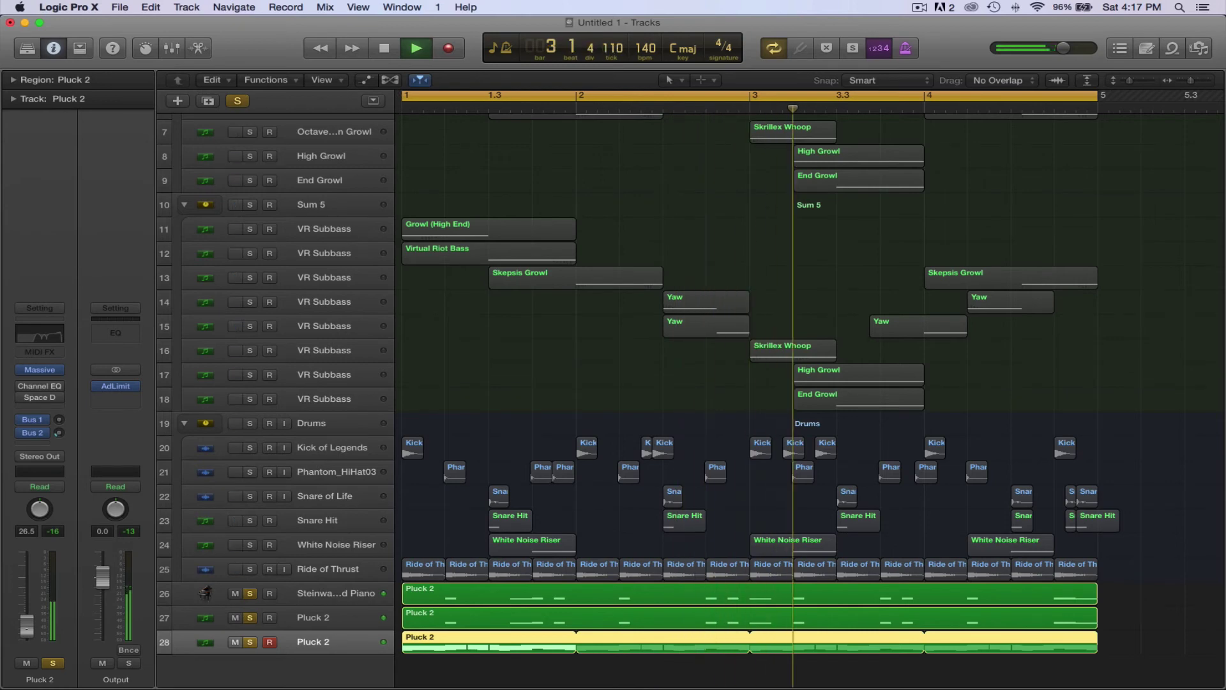
key(space)
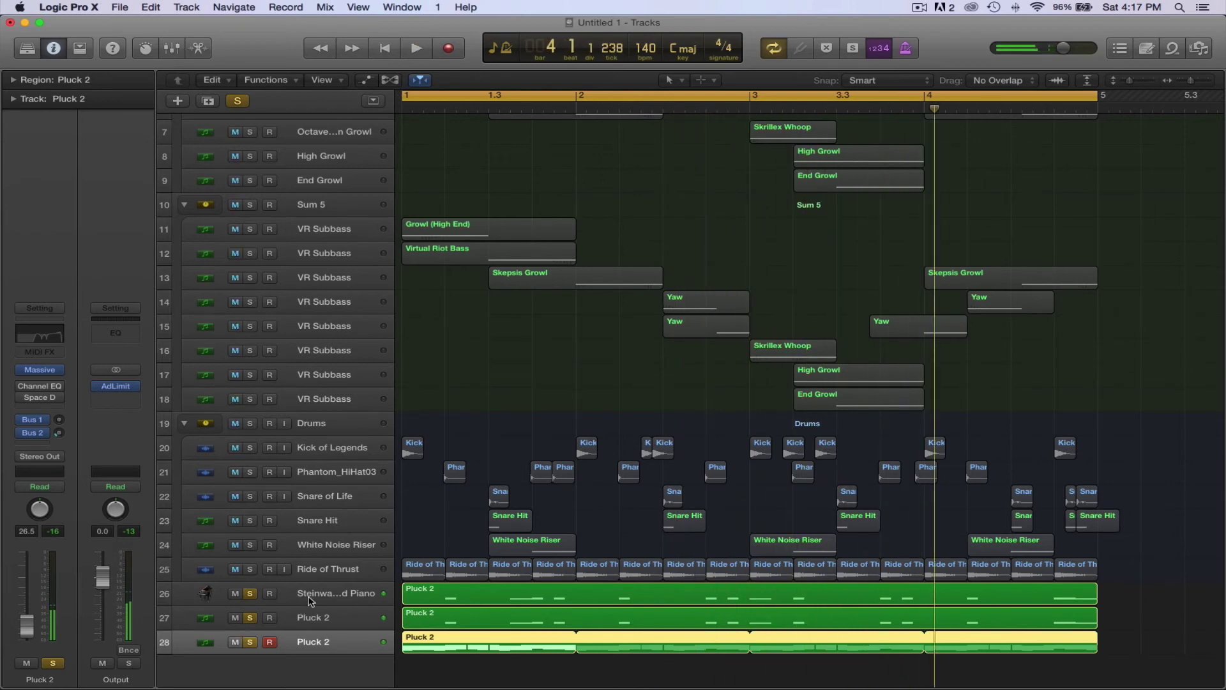
Group the Steinway piano and both Pluck 2 tracks into a Summing Stack
click(310, 600)
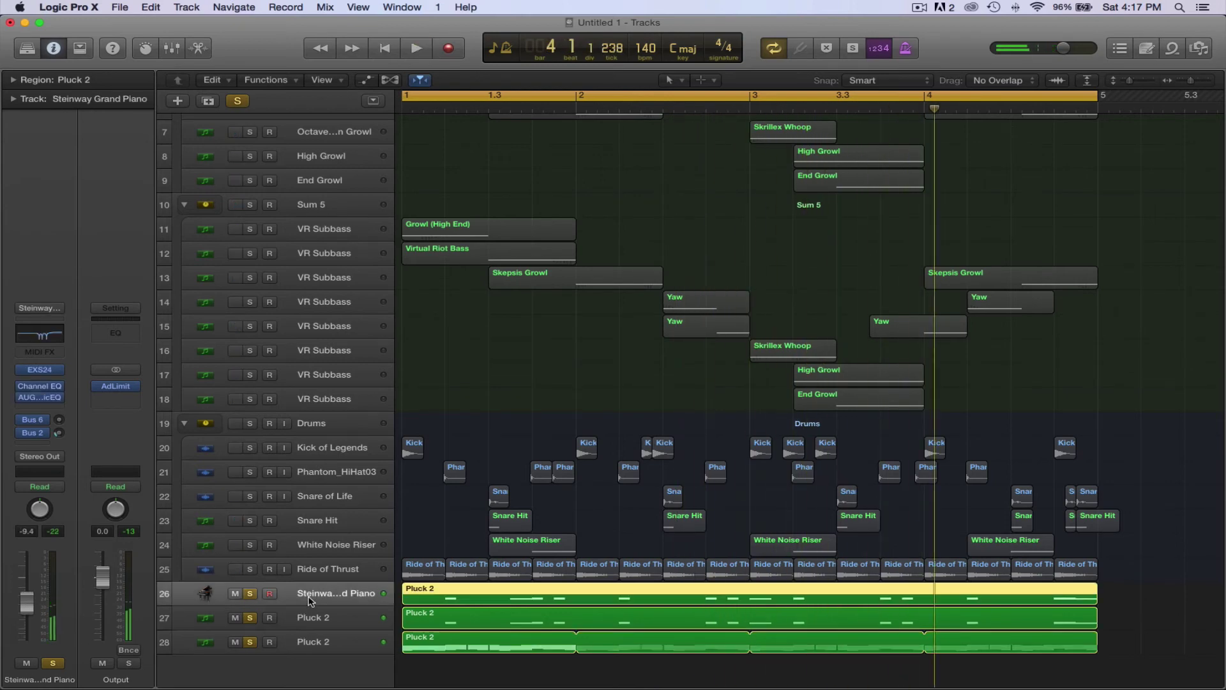
shift+click(324, 644)
key(super+shift+d)
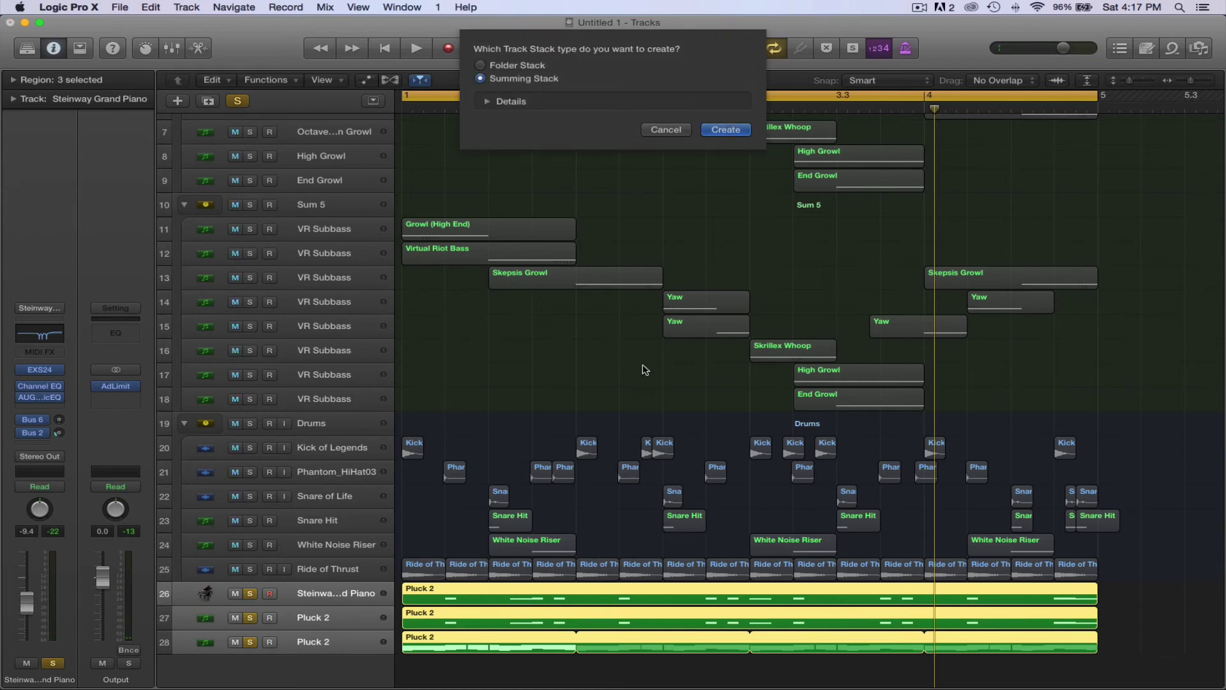
click(726, 130)
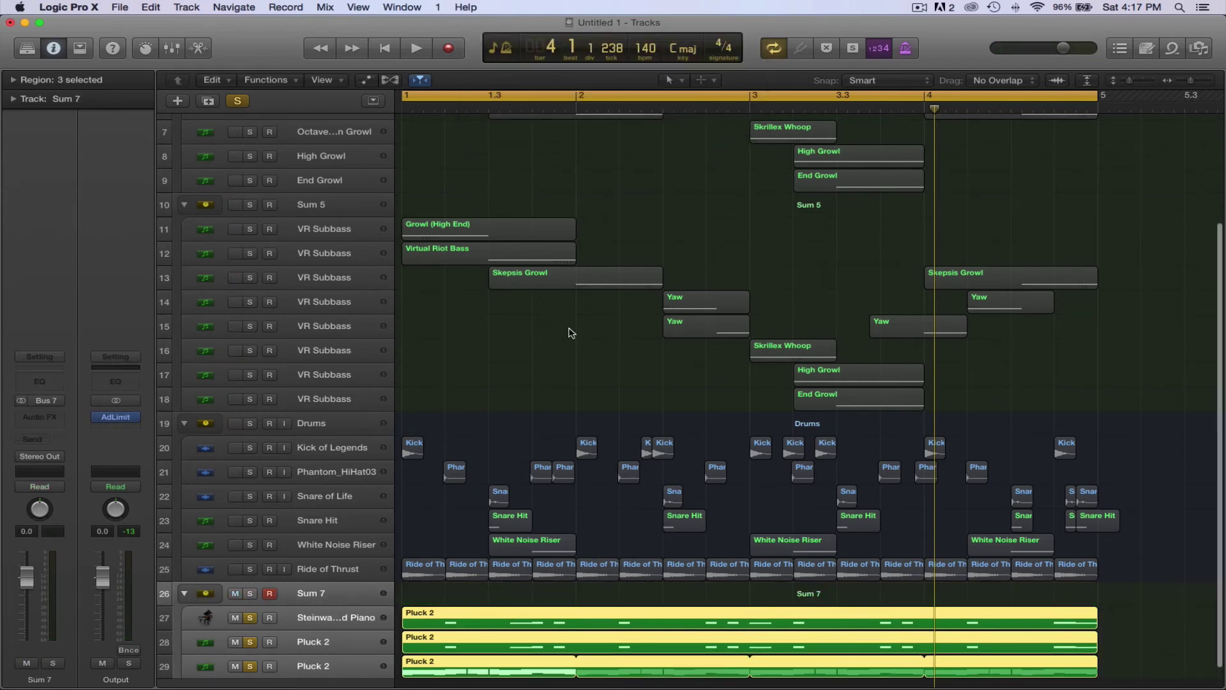
click(442, 504)
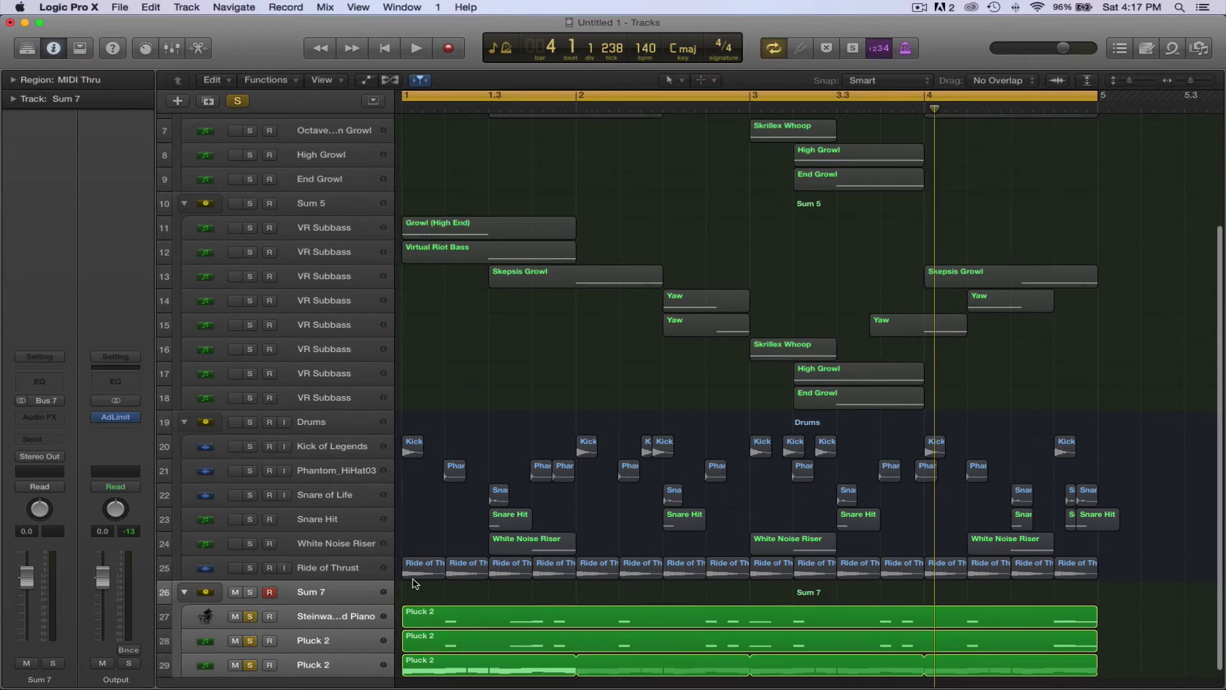
Import the Rugby Crowd audio sample from Finder onto a new track below the stack at bar 1, and solo it
scroll(421, 582, down, 1)
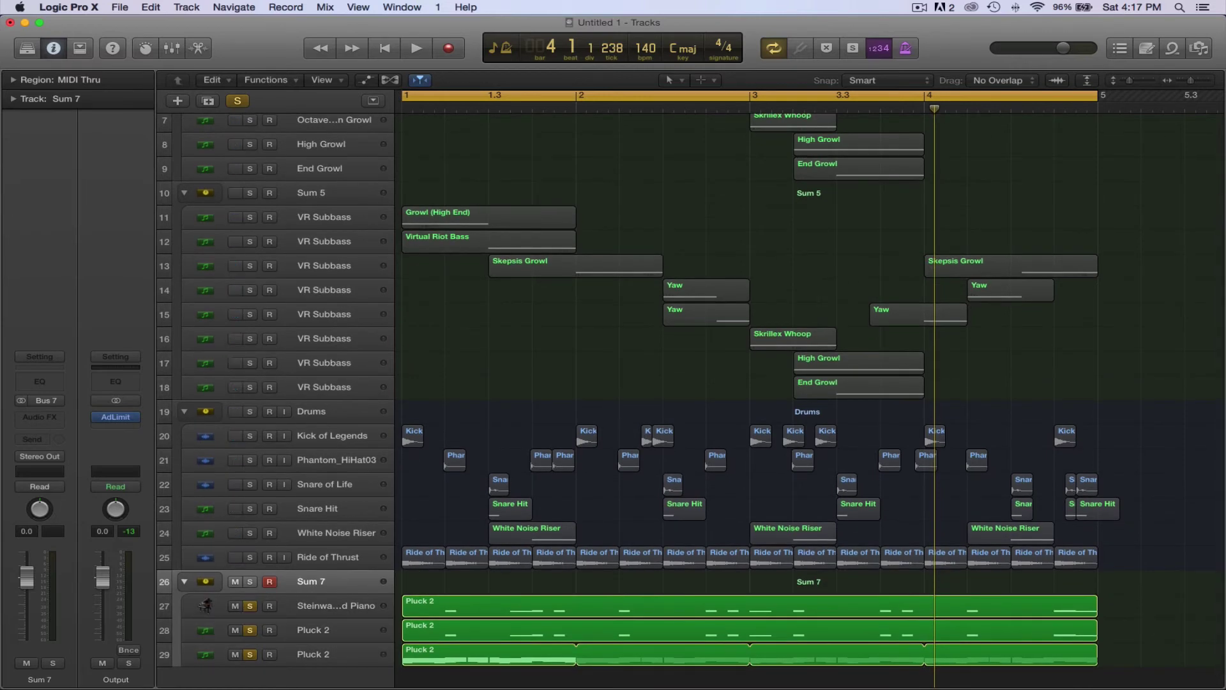
key(super+Tab)
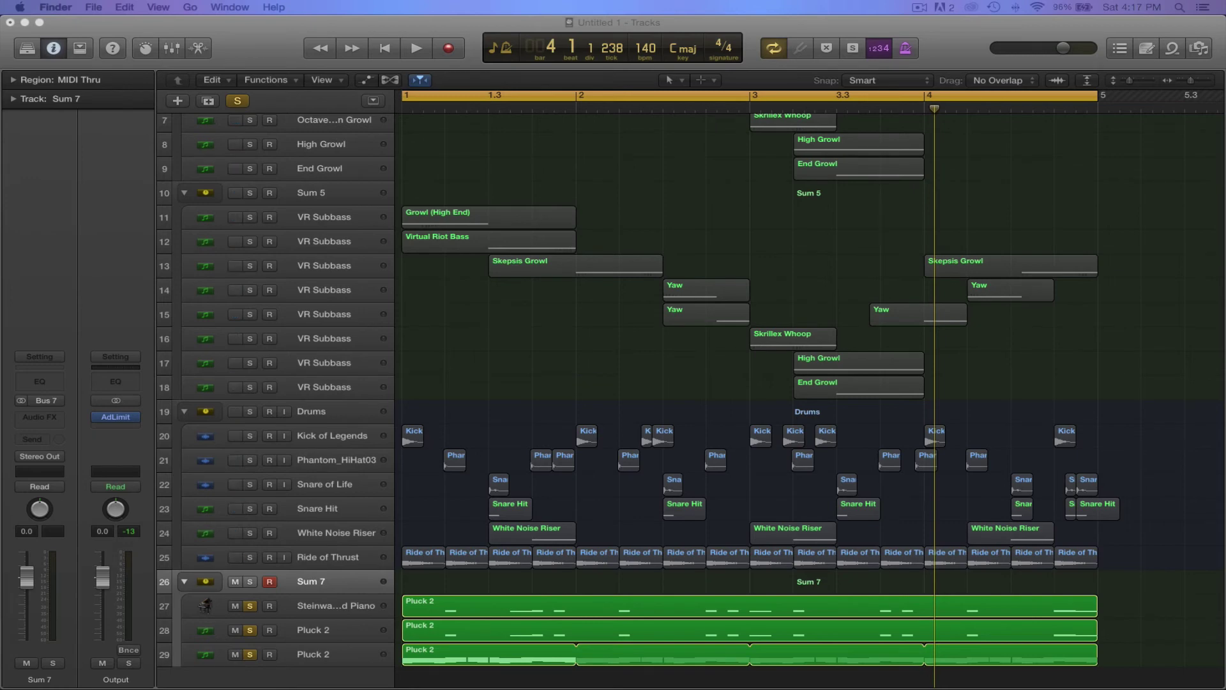
drag(472, 406, 427, 670)
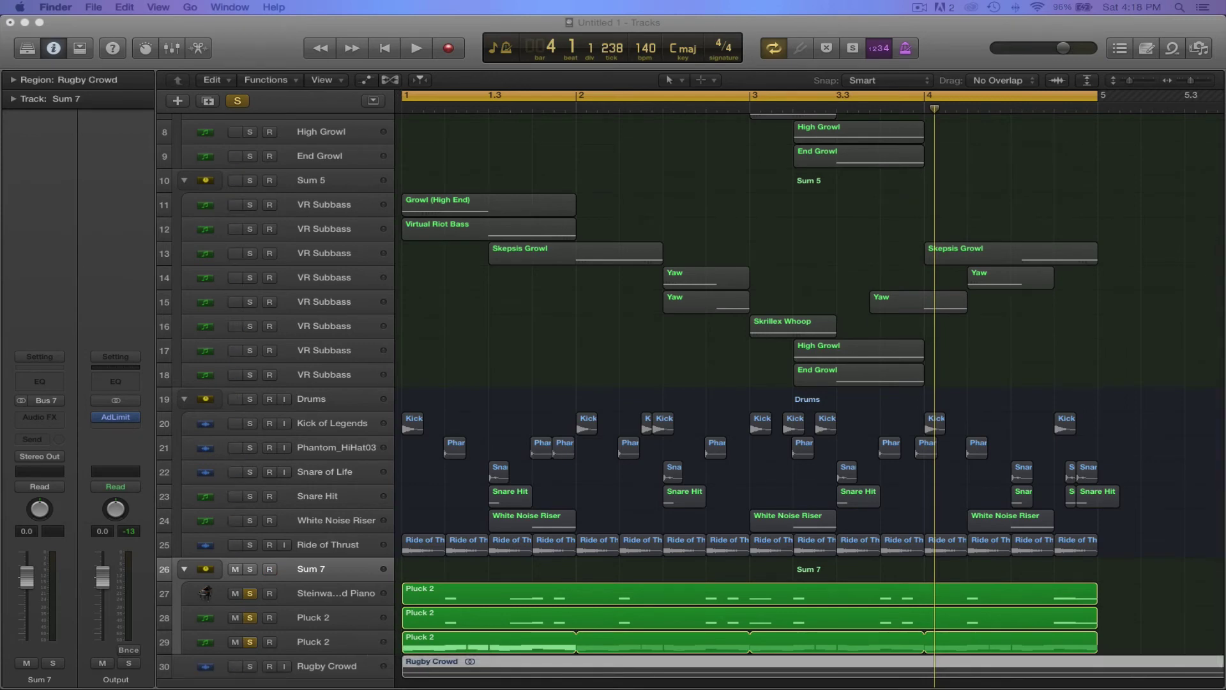
scroll(841, 405, down, 1)
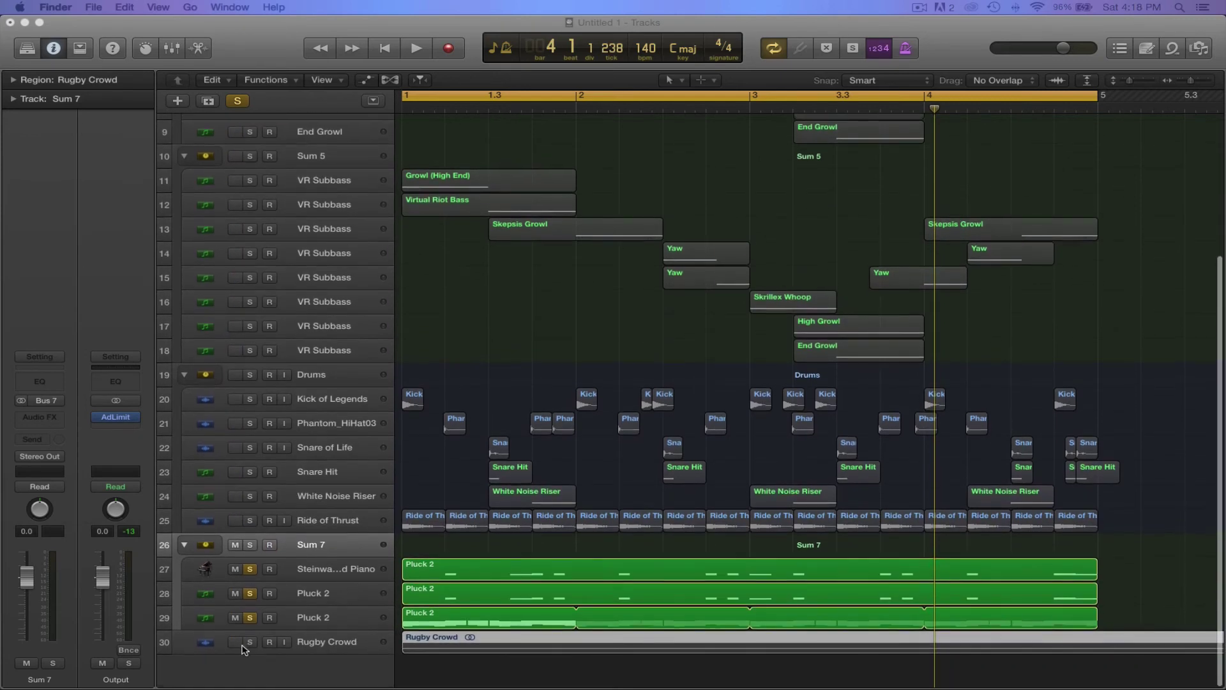
click(237, 642)
click(249, 642)
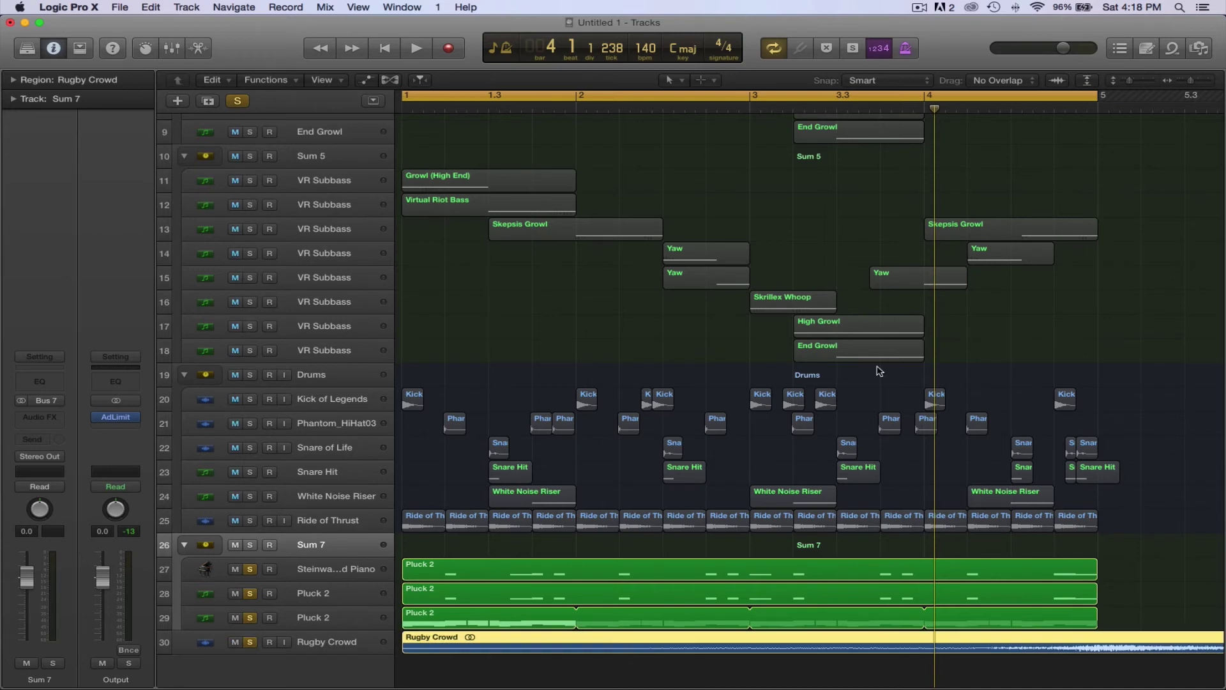
Split the Rugby Crowd region at bars 6 and 8, and delete the parts before and after that two-bar section
drag(1190, 80, 1184, 85)
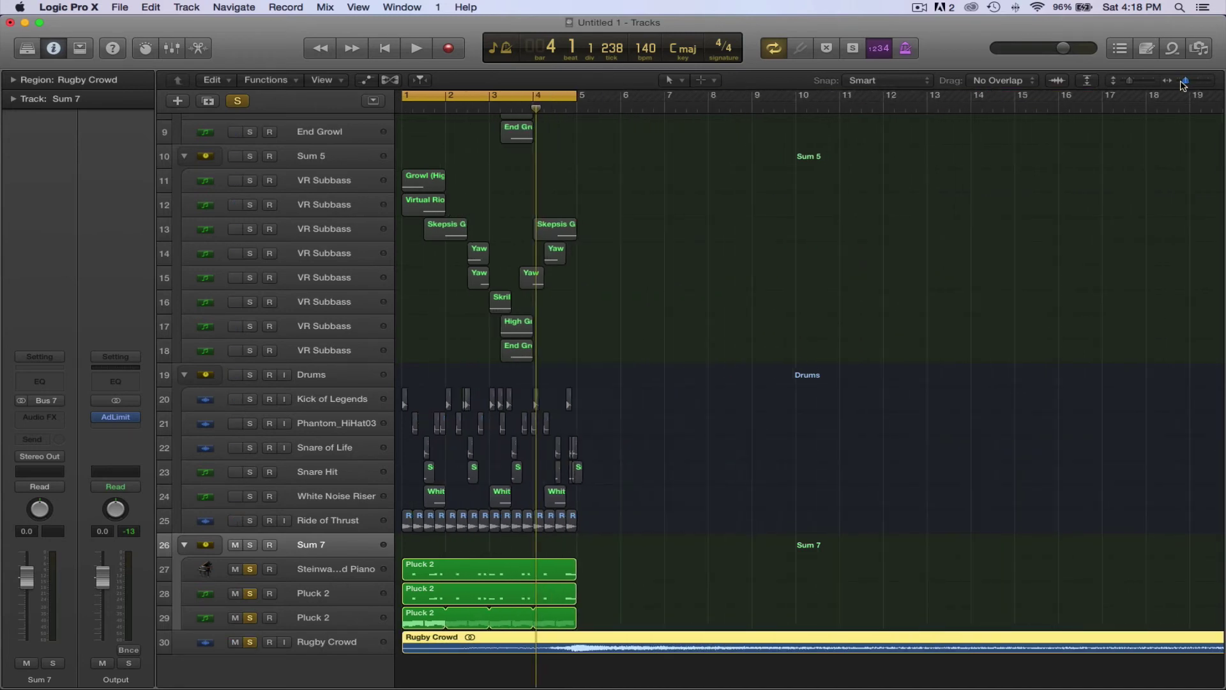
click(619, 103)
scroll(634, 585, up, 1)
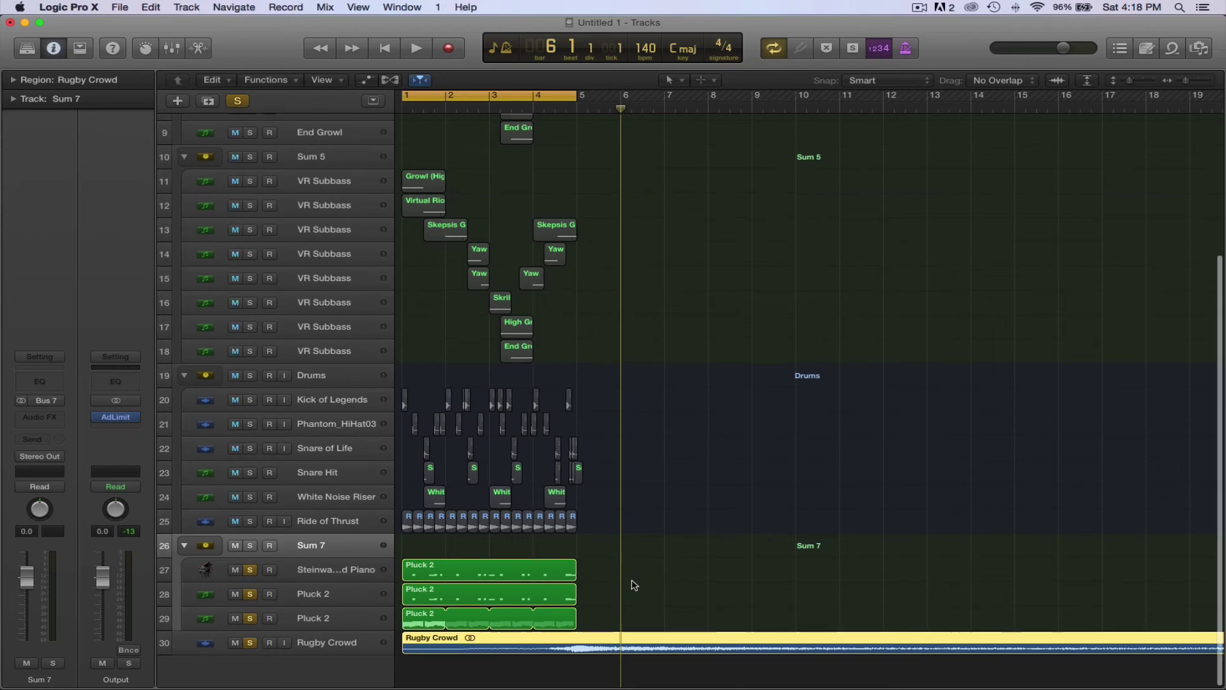
key(super+t)
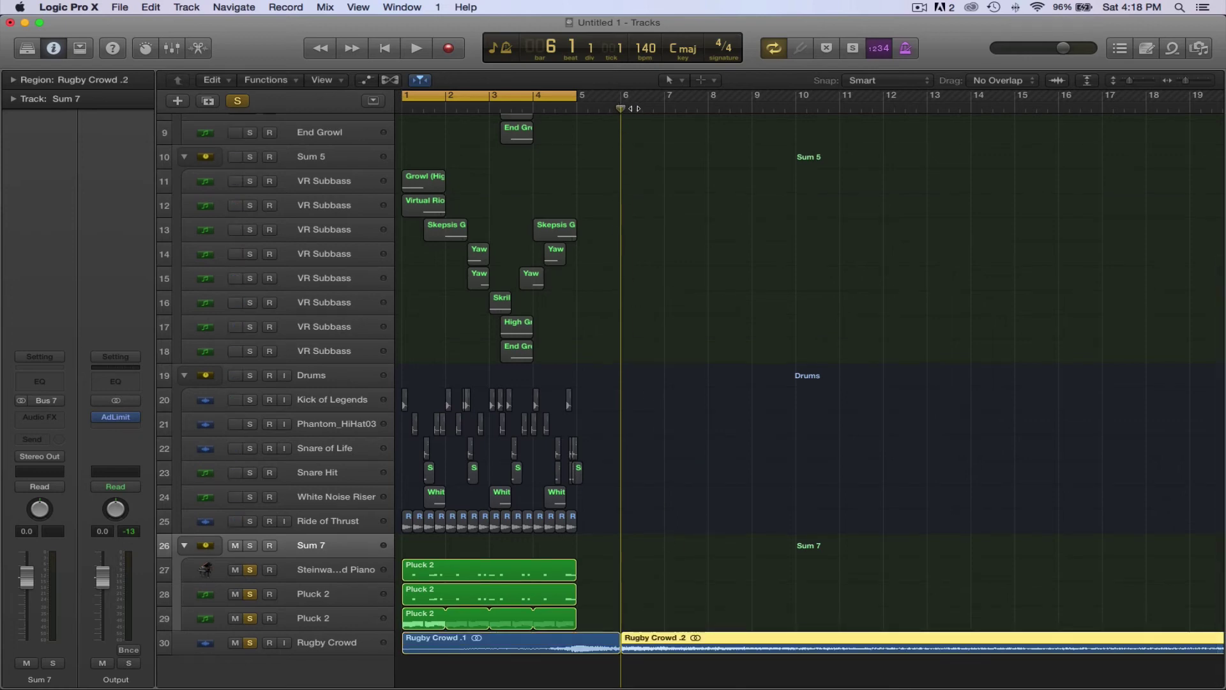
drag(634, 109, 713, 112)
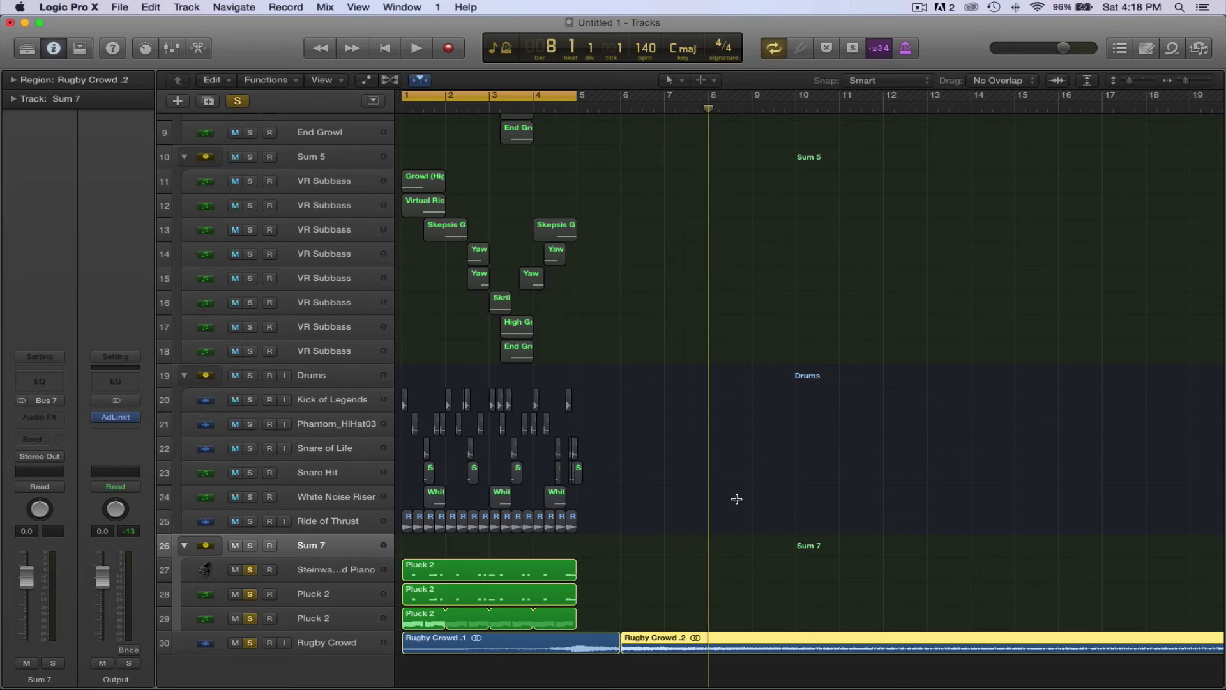
key(super+t)
key(Delete)
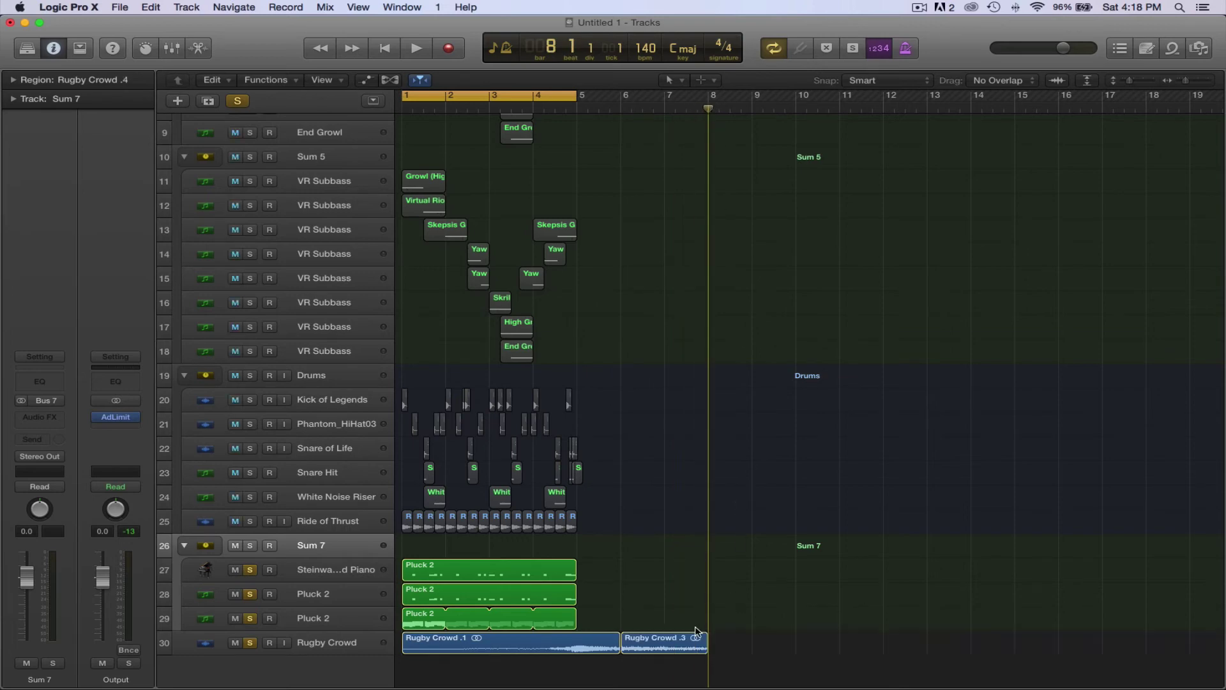
click(542, 640)
key(Delete)
Move the remaining Rugby Crowd section to bar 1, loop it to bar 5, and play it back
drag(665, 646, 575, 650)
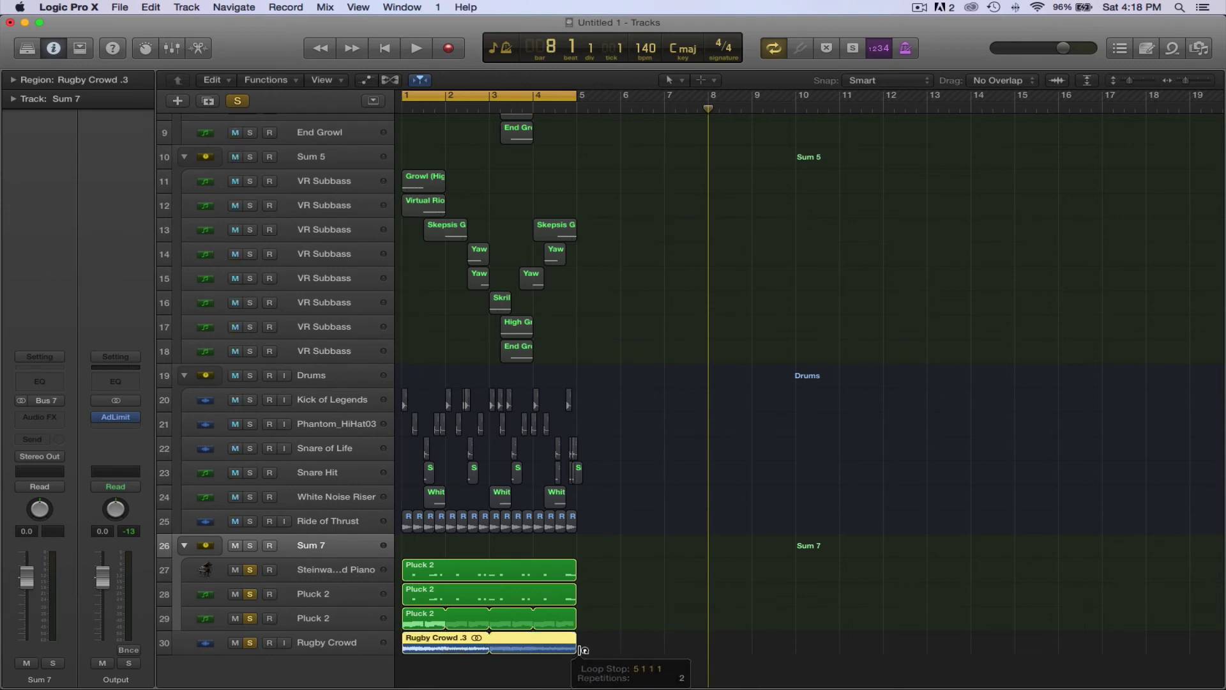
key(space)
key(space)
Lower the Rugby Crowd track to -26.0 dB and unsolo the piano and both Pluck 2 tracks to hear the crowd alone
click(310, 643)
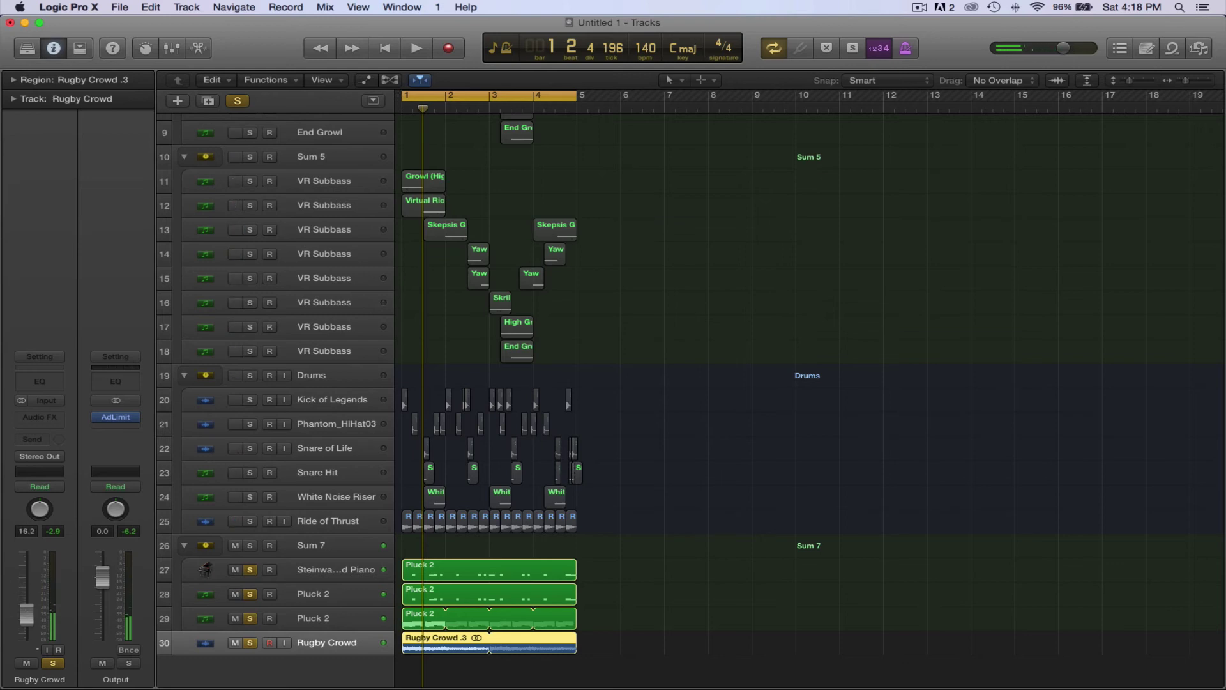
key(space)
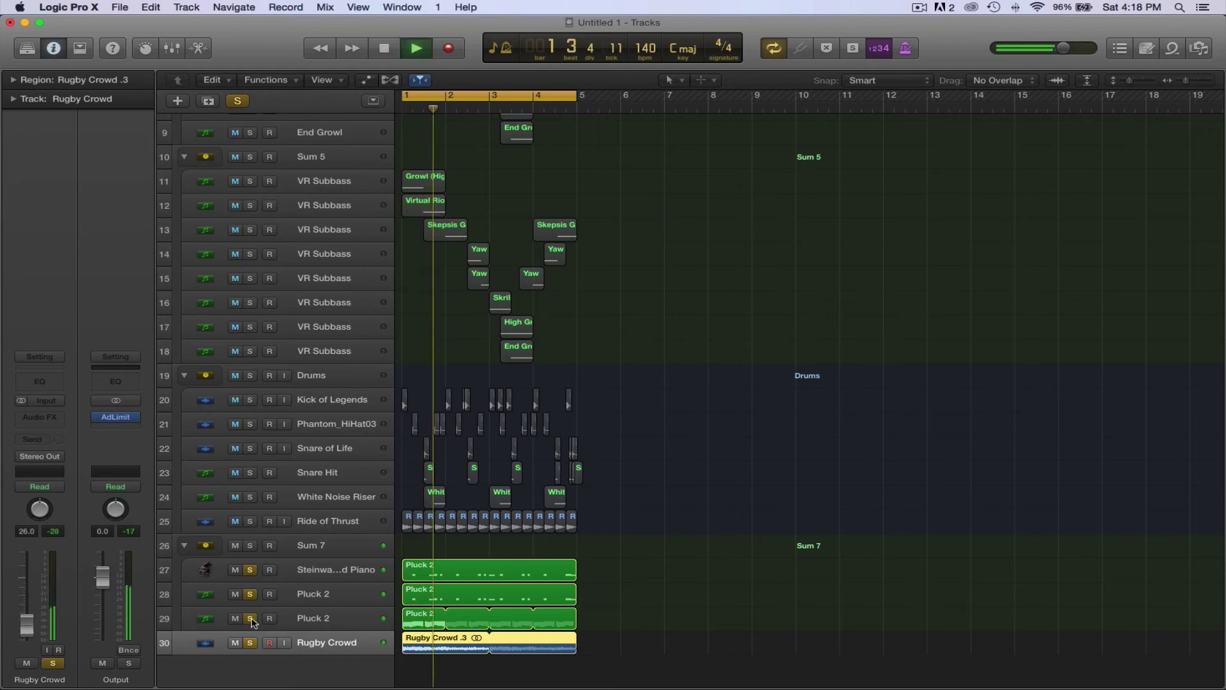
key(space)
drag(250, 618, 250, 569)
key(space)
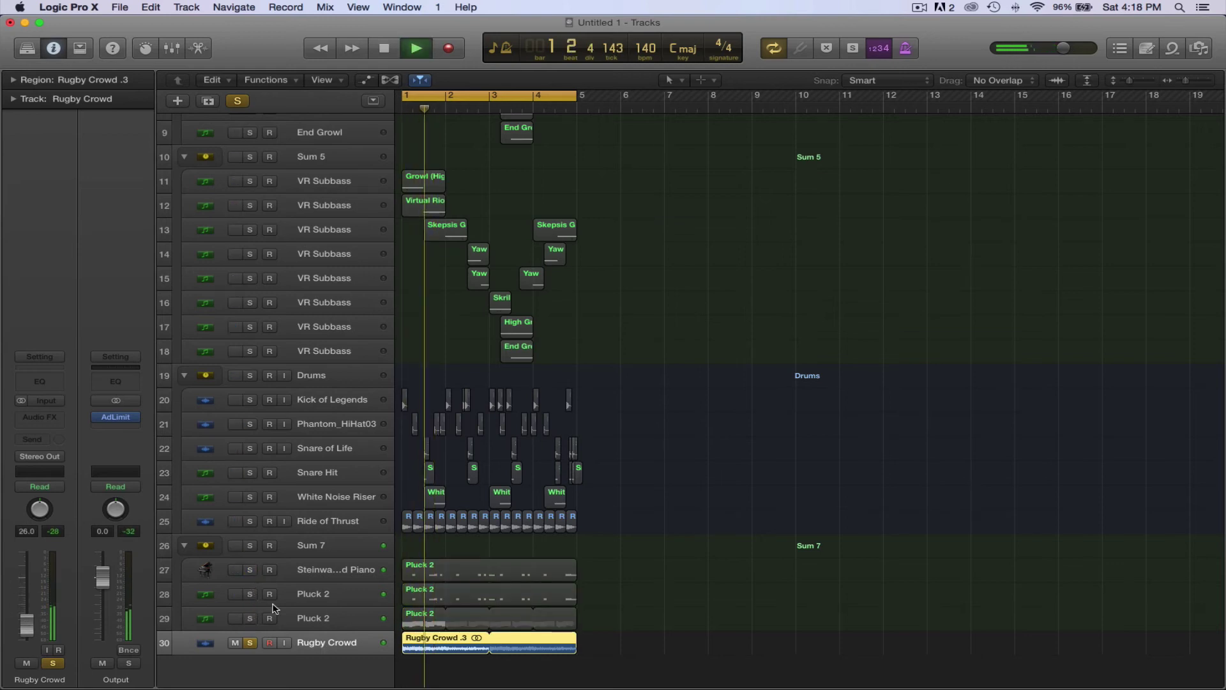
Insert a Channel EQ on the Rugby Crowd track, and turn on its analyzer and low-cut band
click(38, 383)
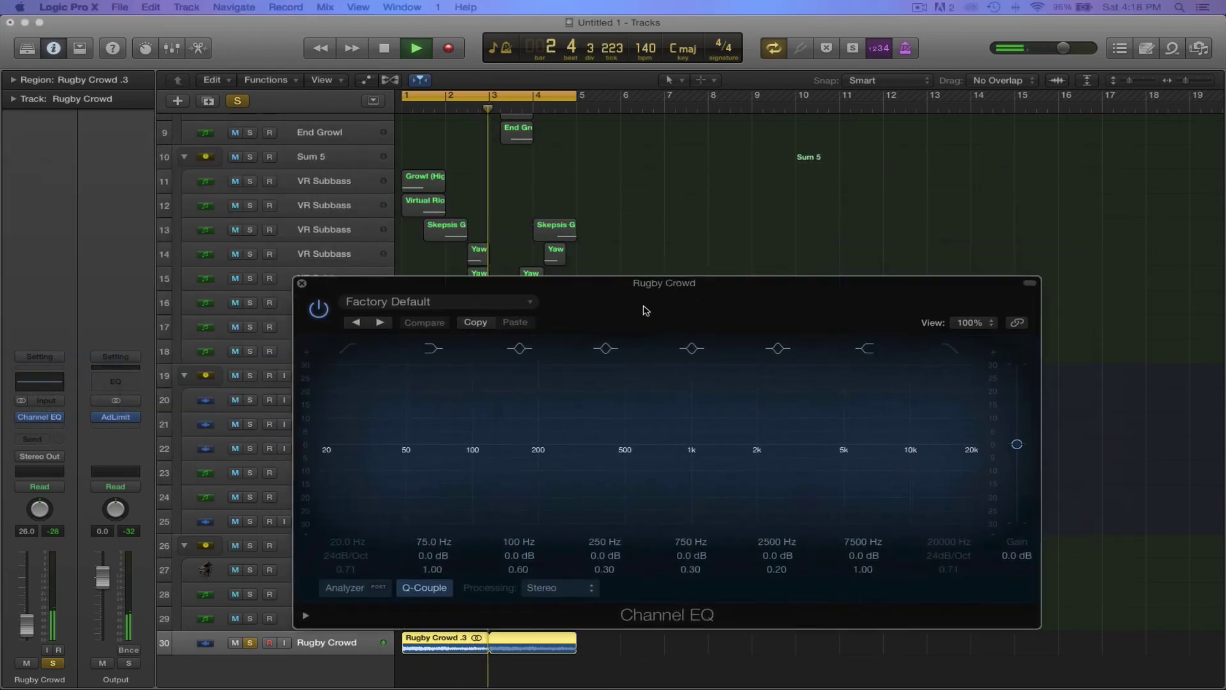
drag(646, 311, 601, 308)
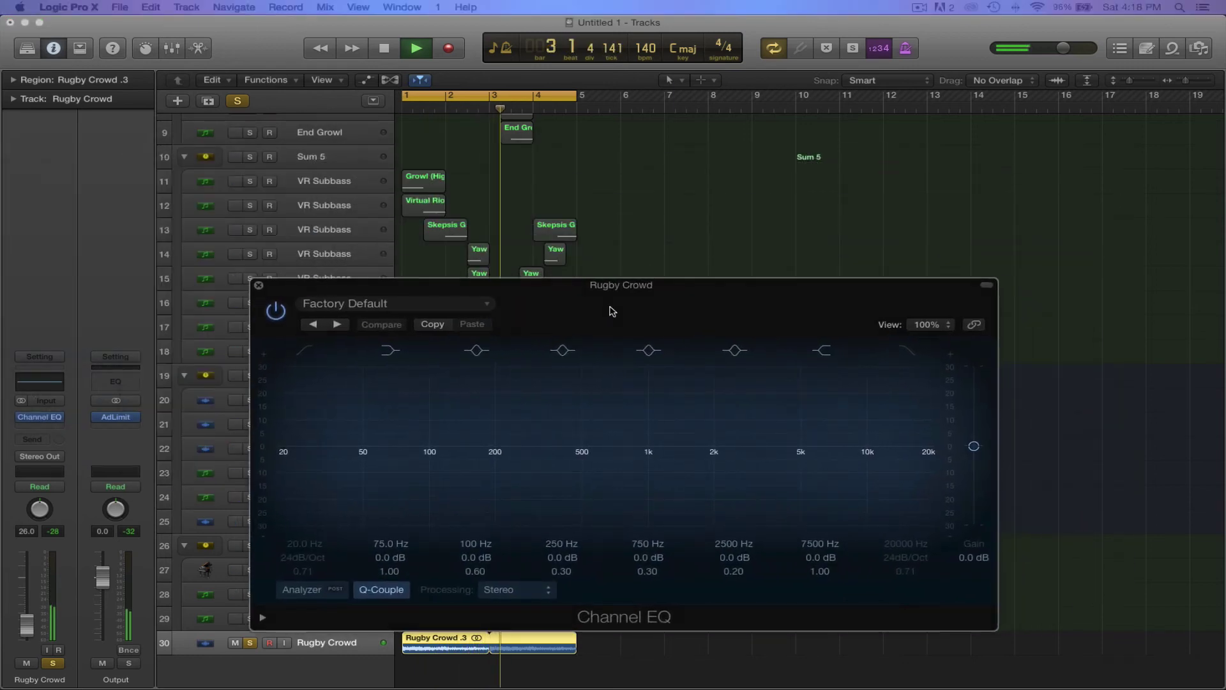
click(301, 585)
click(304, 345)
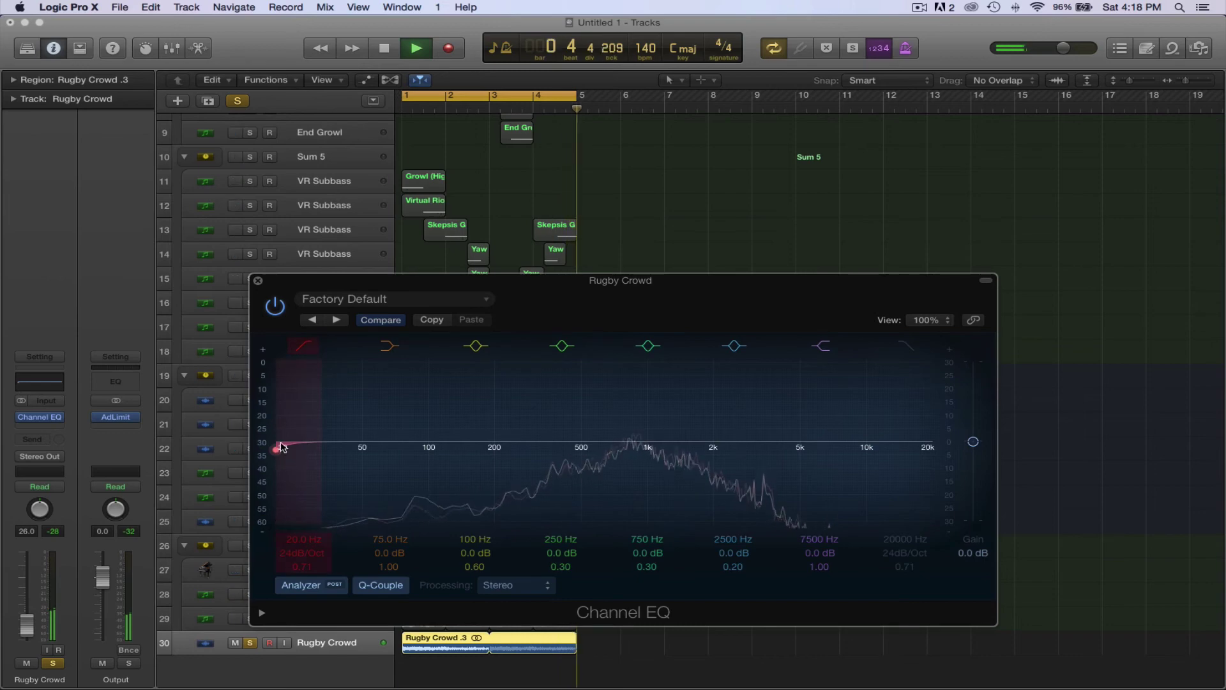
Set the low cut to 395 Hz at 48 dB/Oct and cut 465 Hz by 9.5 dB with a Q of 1.00
drag(285, 439, 618, 443)
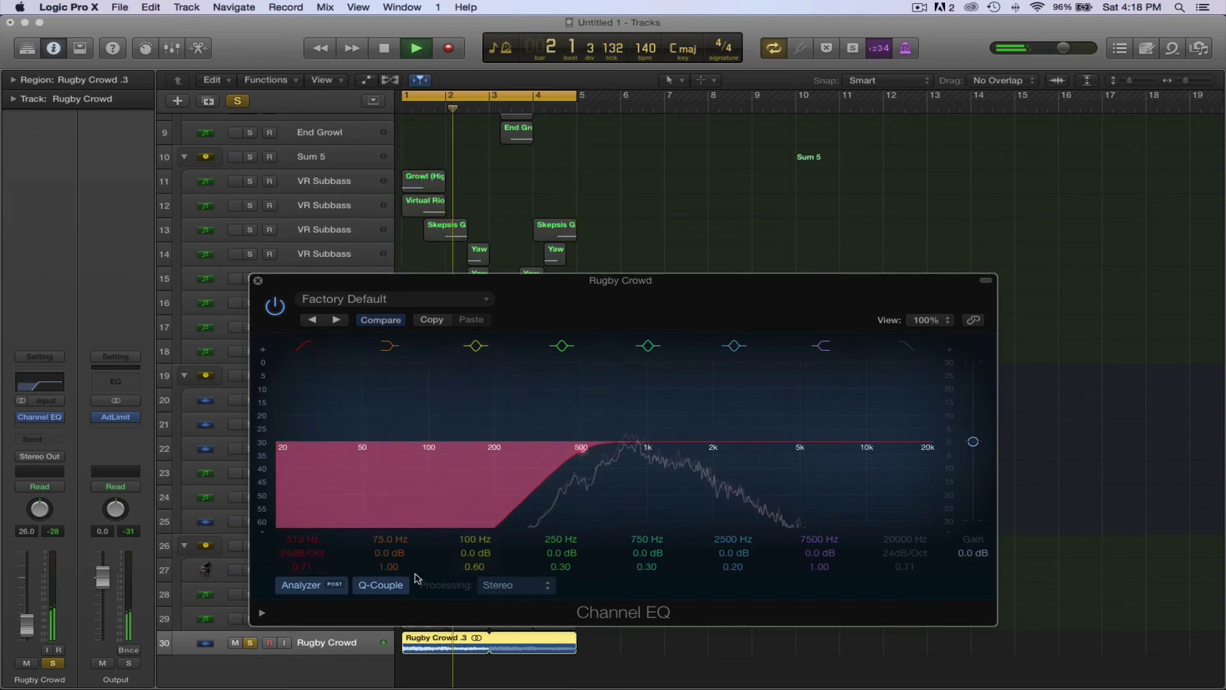
drag(304, 553, 304, 542)
drag(529, 477, 590, 457)
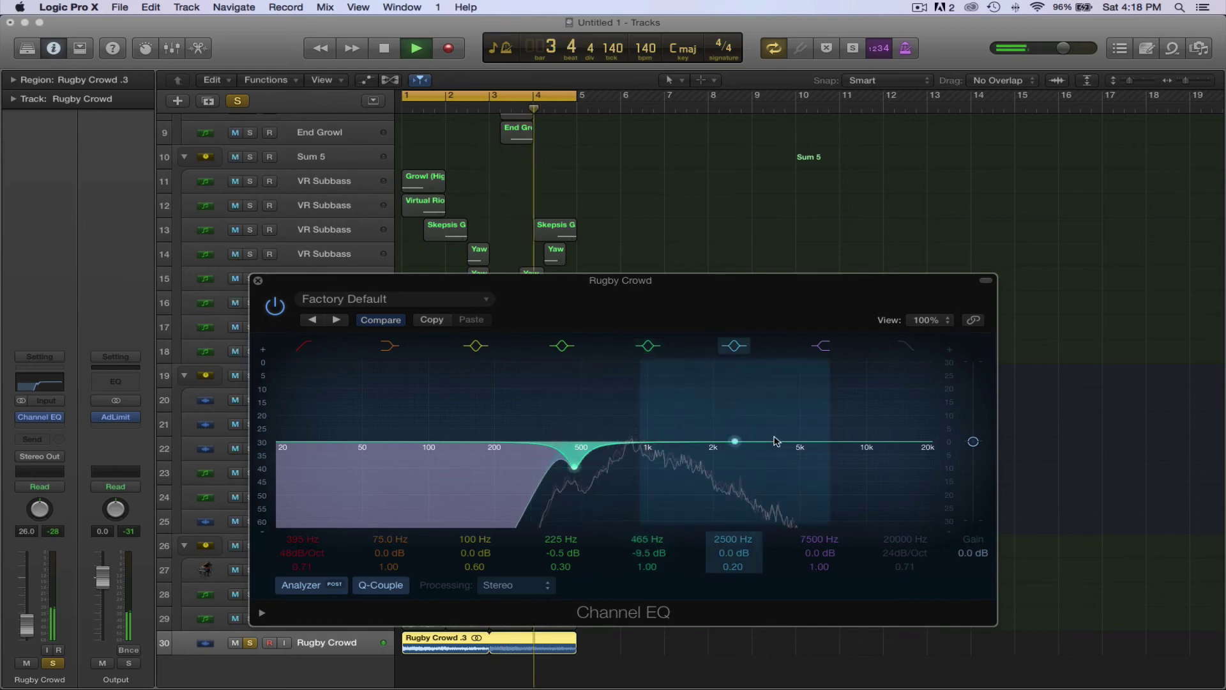
Raise the high shelf 15.0 dB at 10200 Hz, notch 3350 Hz by 18.5 dB with Q 3.60, and boost 1480 Hz by 4.0 dB
drag(870, 443, 886, 391)
mouse_move(756, 458)
mouse_down()
mouse_move(801, 468)
mouse_move(783, 491)
mouse_move(767, 469)
mouse_up()
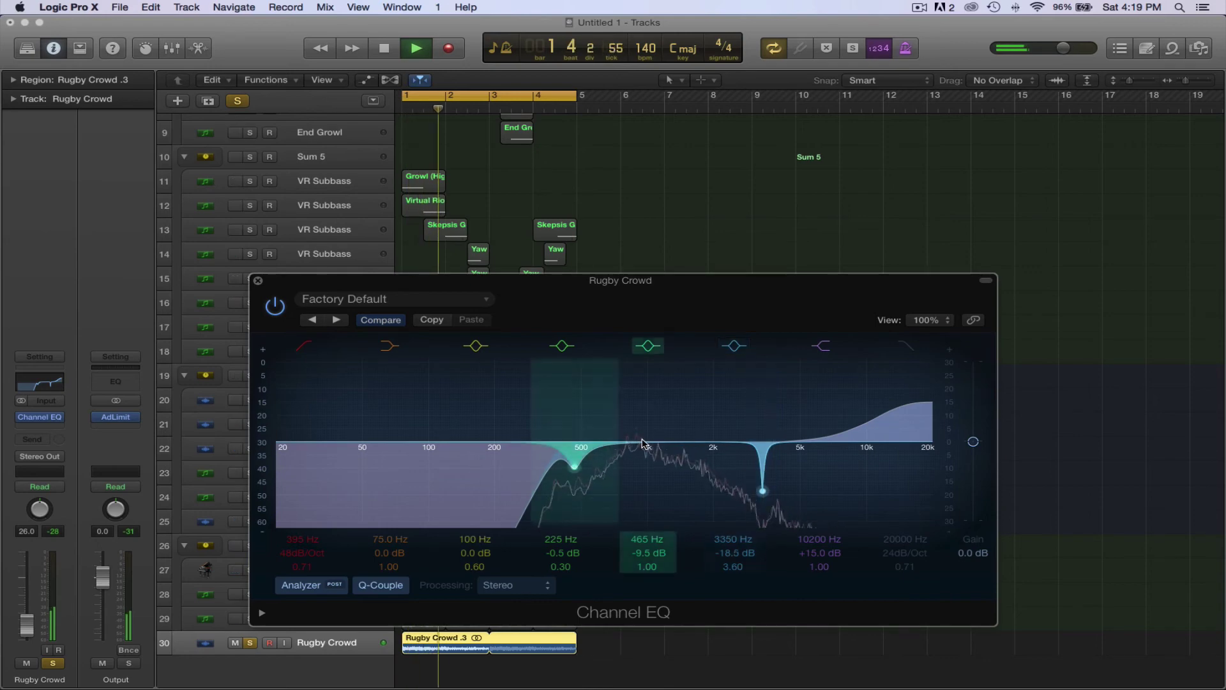
drag(502, 439, 700, 427)
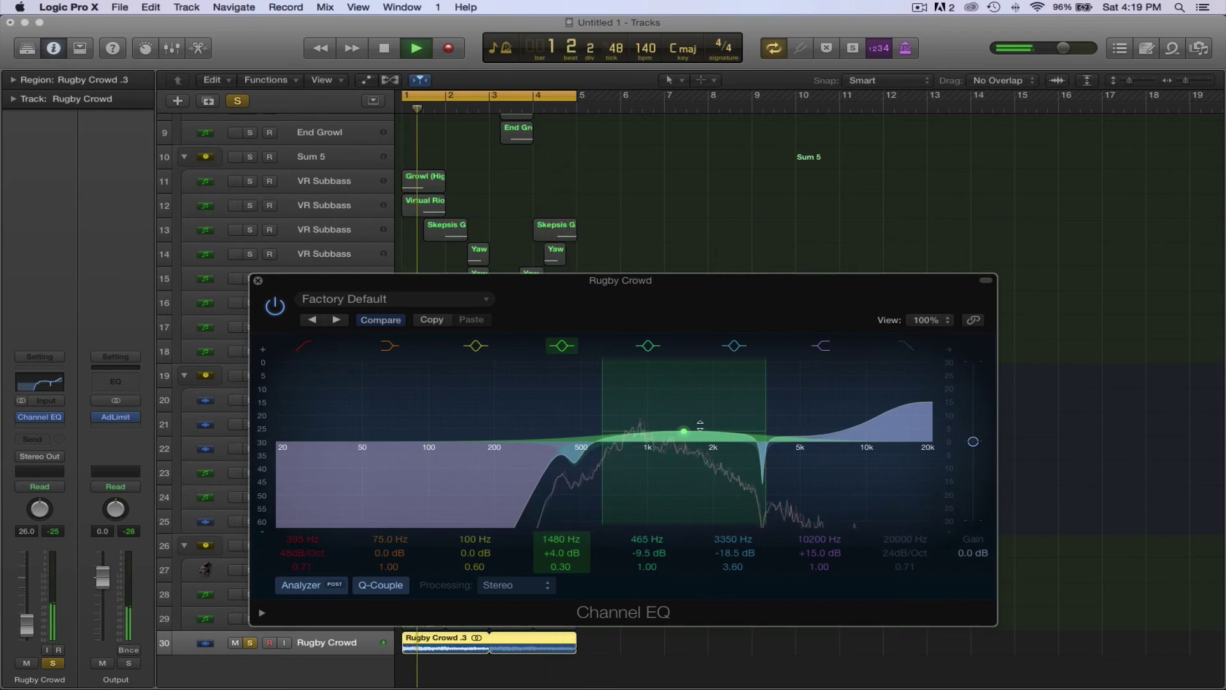
Cut 6900 Hz by 24.0 dB with Q 1.50, and adjust the upper-mid notch to 3450 Hz, -19.0 dB and Q 2.10
drag(430, 442, 854, 484)
mouse_move(767, 464)
mouse_down()
mouse_move(778, 465)
mouse_move(767, 465)
mouse_up()
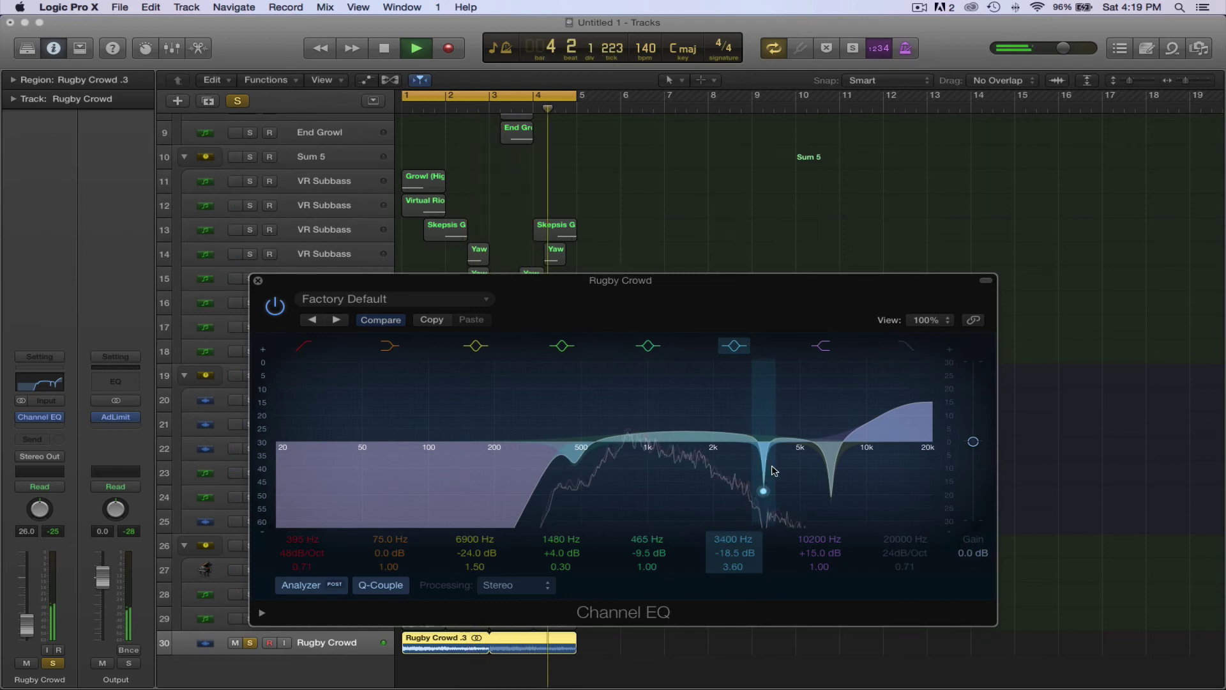
drag(776, 458, 766, 465)
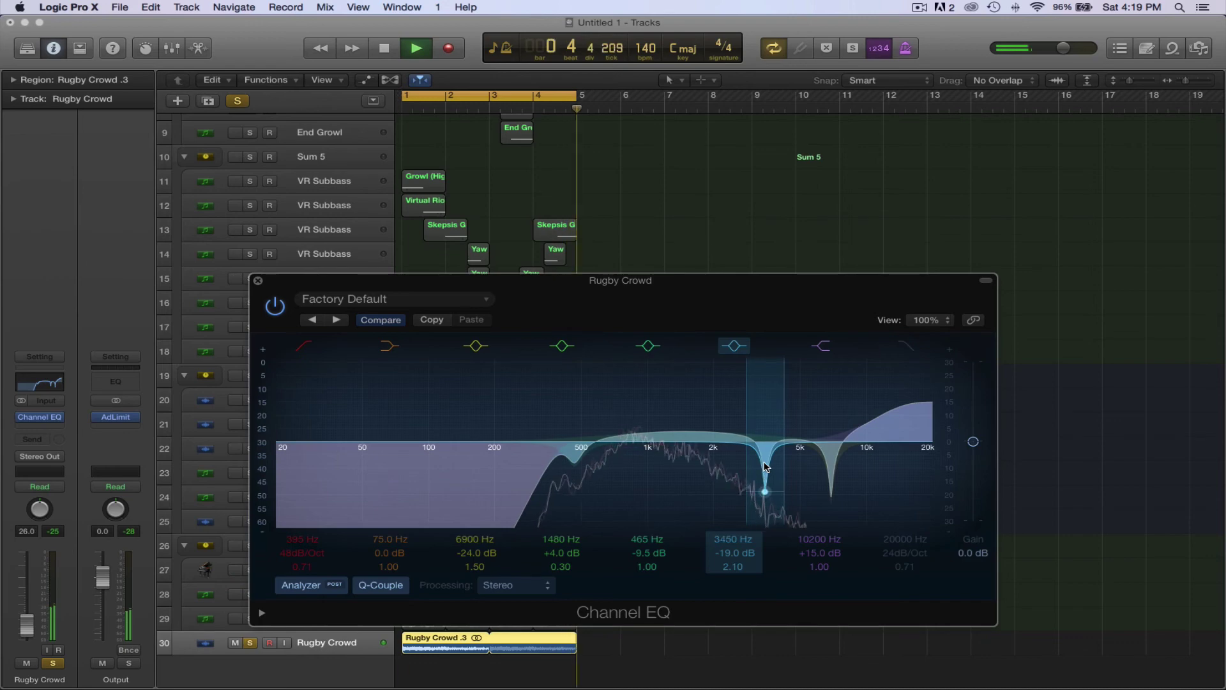
Stop playback, then close the Rugby Crowd equalizer and take the Rugby Crowd track out of solo
key(space)
click(258, 280)
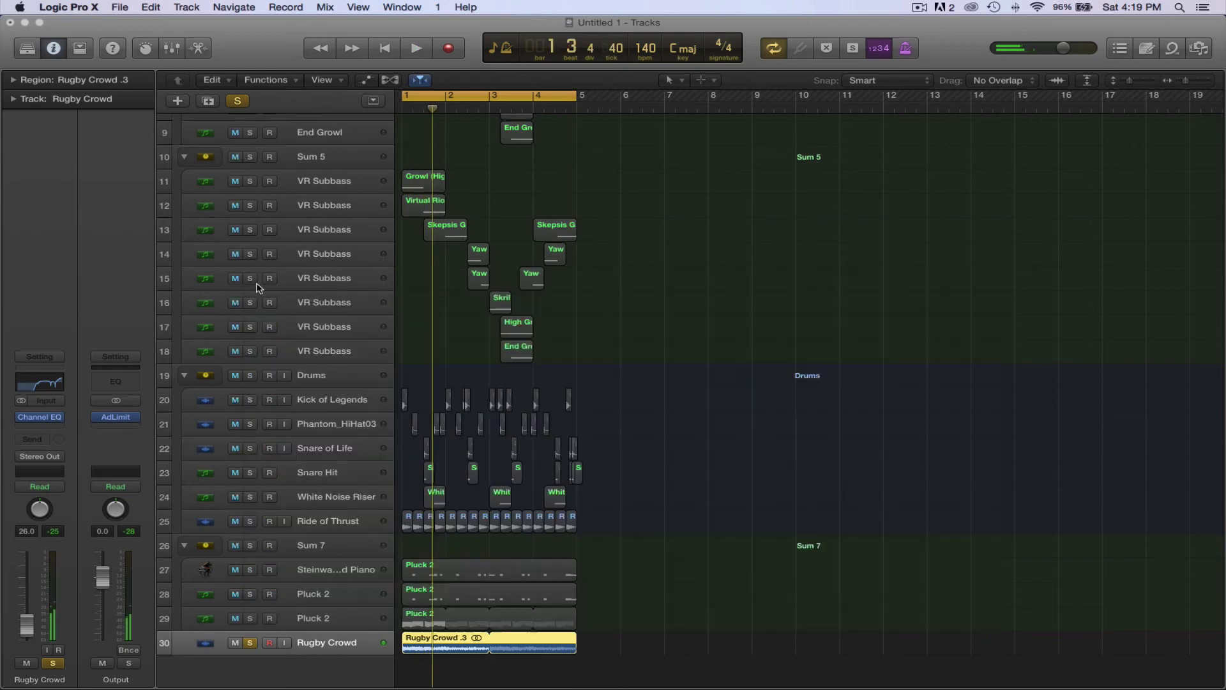
click(251, 643)
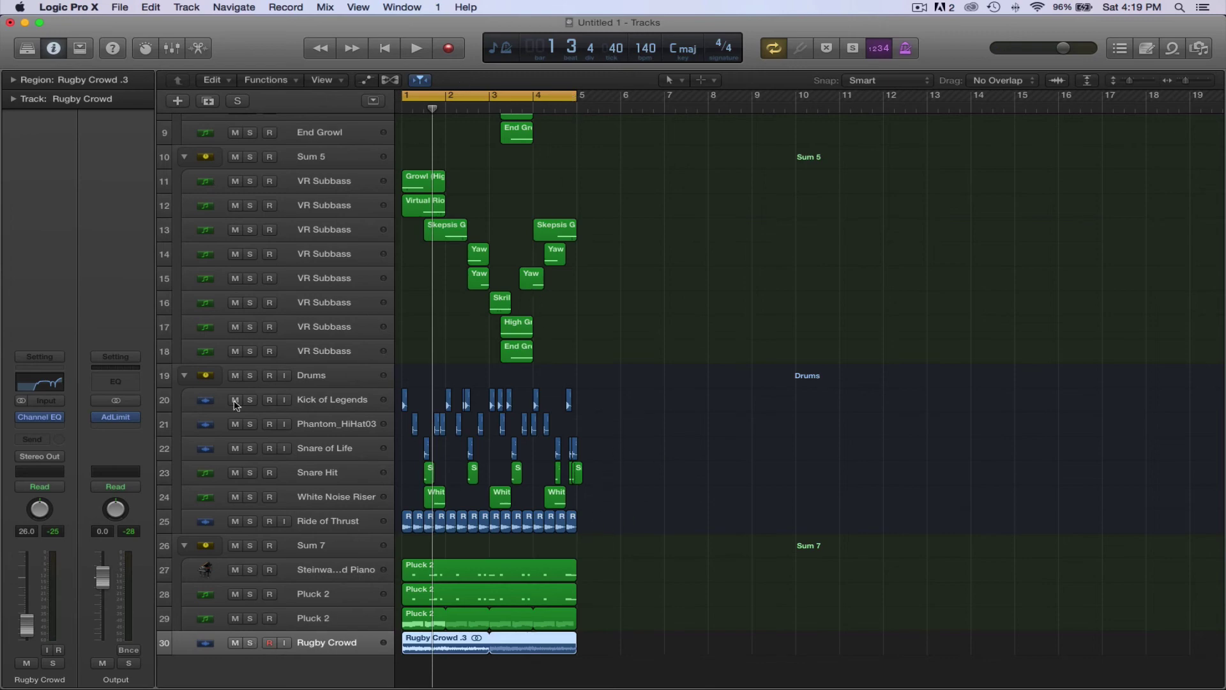
Collapse the open track stacks and move the Rugby Crowd track into the Sum 7 stack
click(185, 545)
click(185, 447)
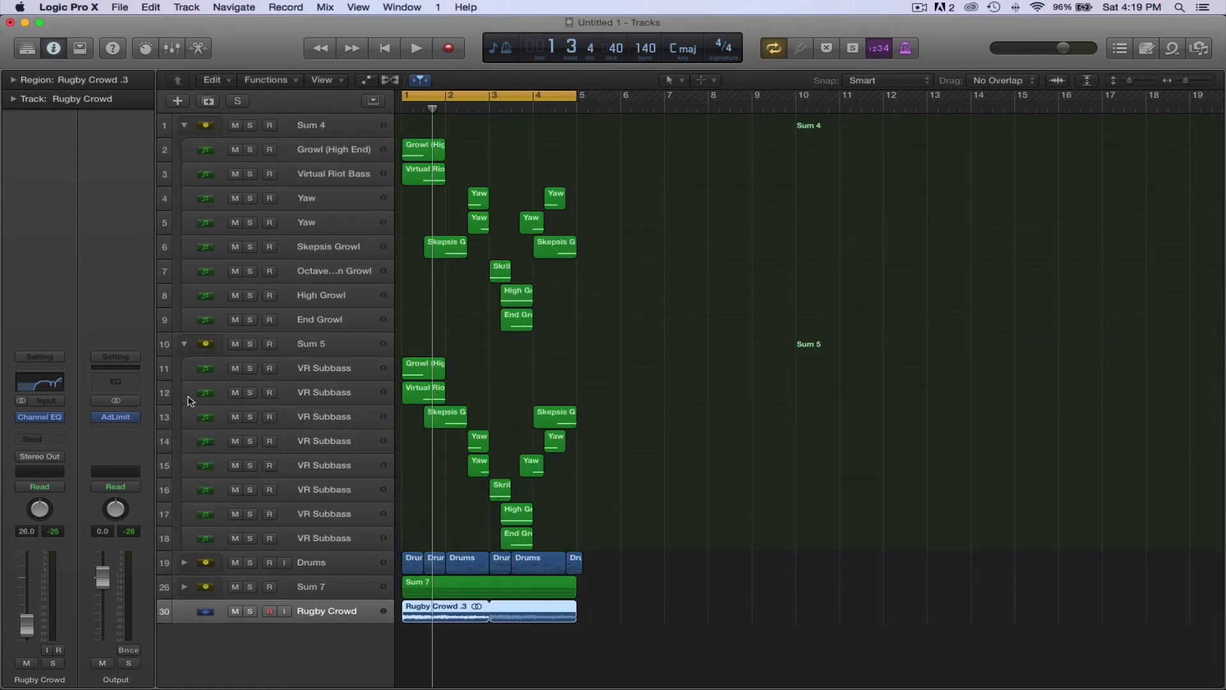
click(185, 343)
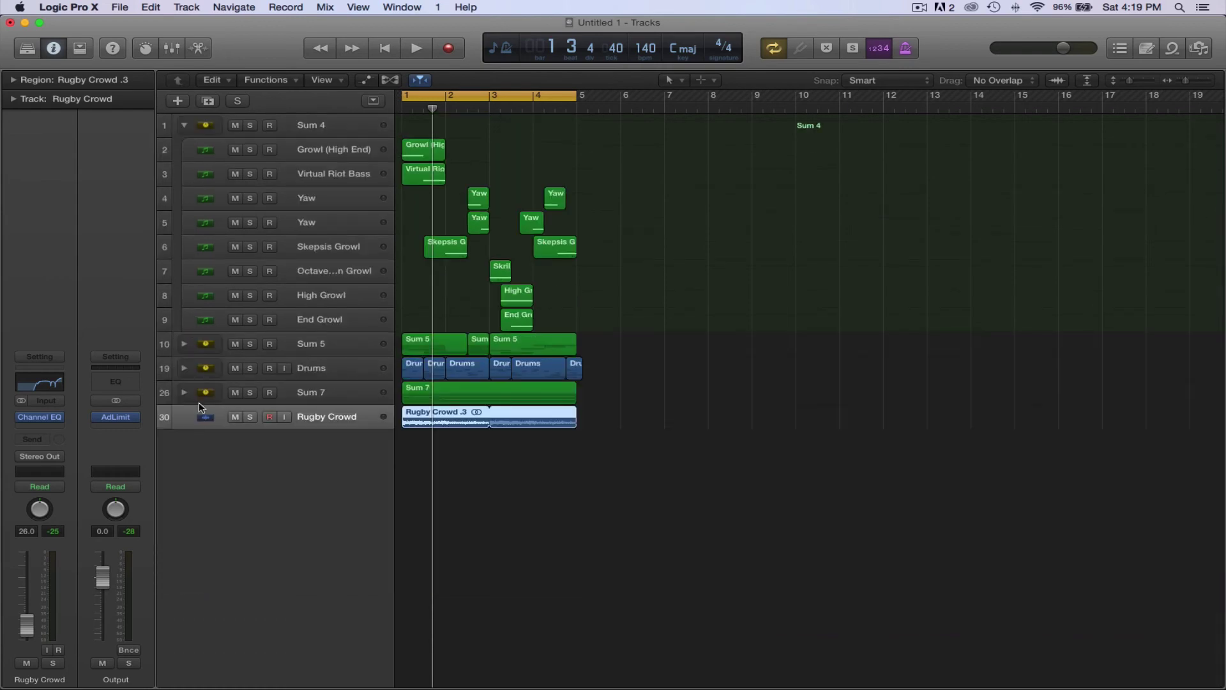
click(184, 125)
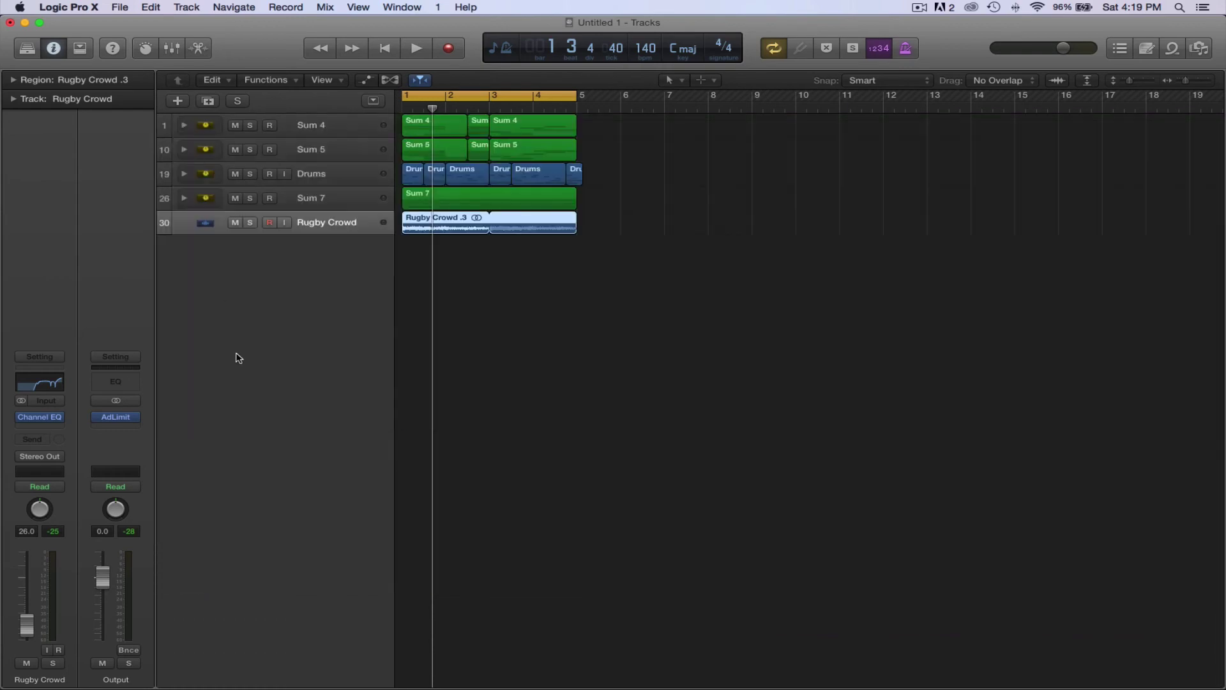
click(184, 199)
drag(324, 299, 315, 216)
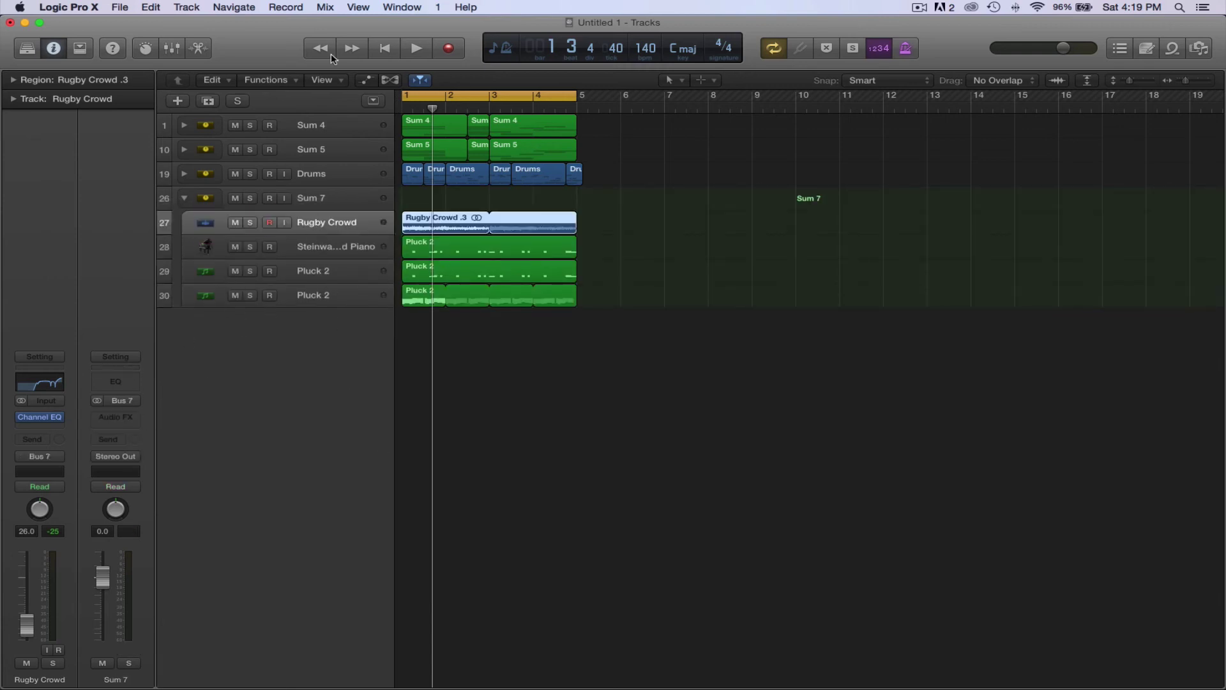
Insert a Channel EQ on the Output channel in the mixer, move its window aside and close the mixer
key(e)
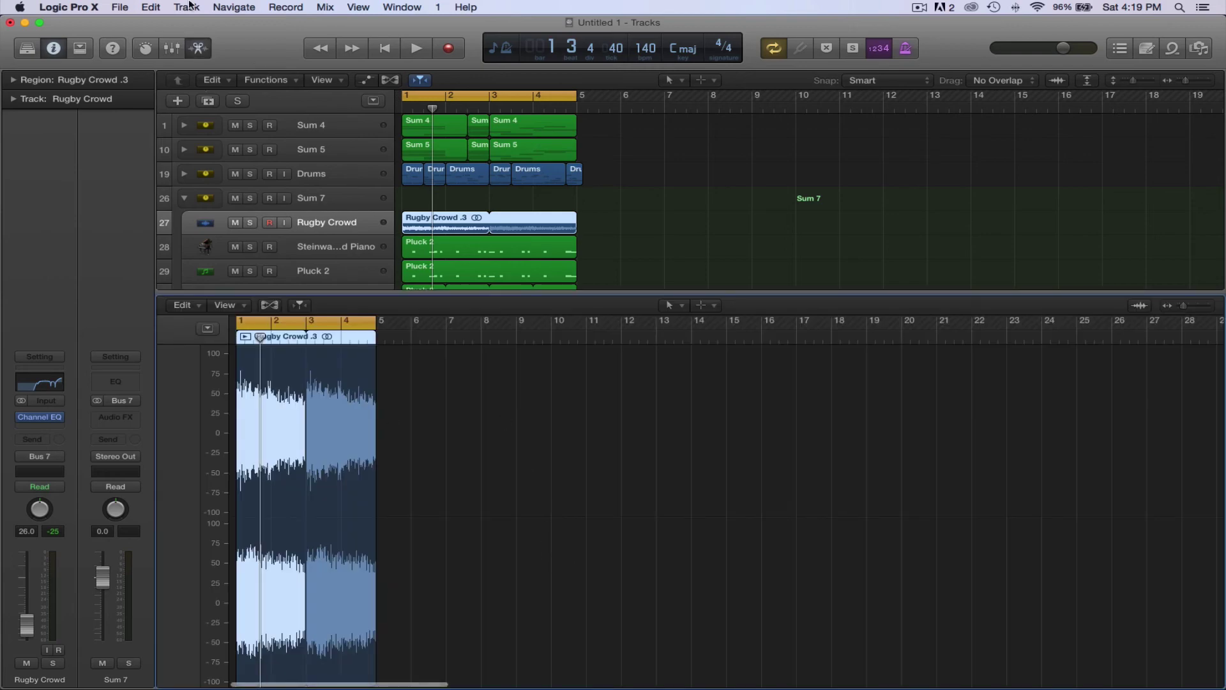
click(199, 50)
click(172, 48)
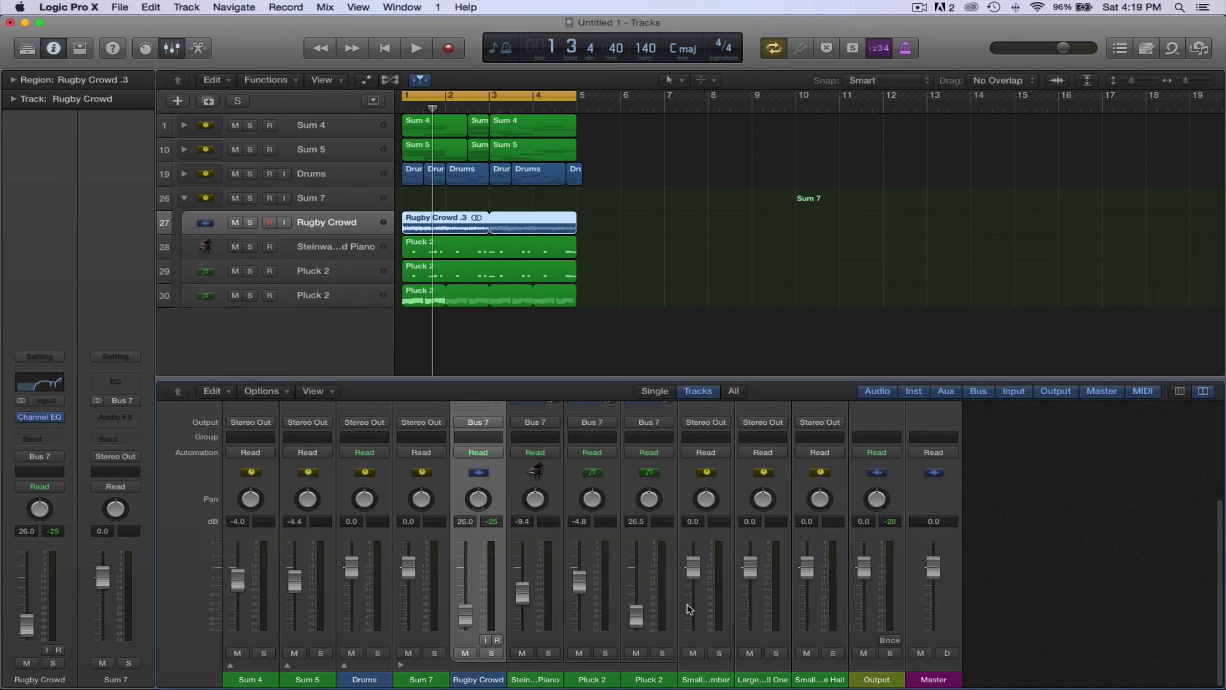
click(898, 490)
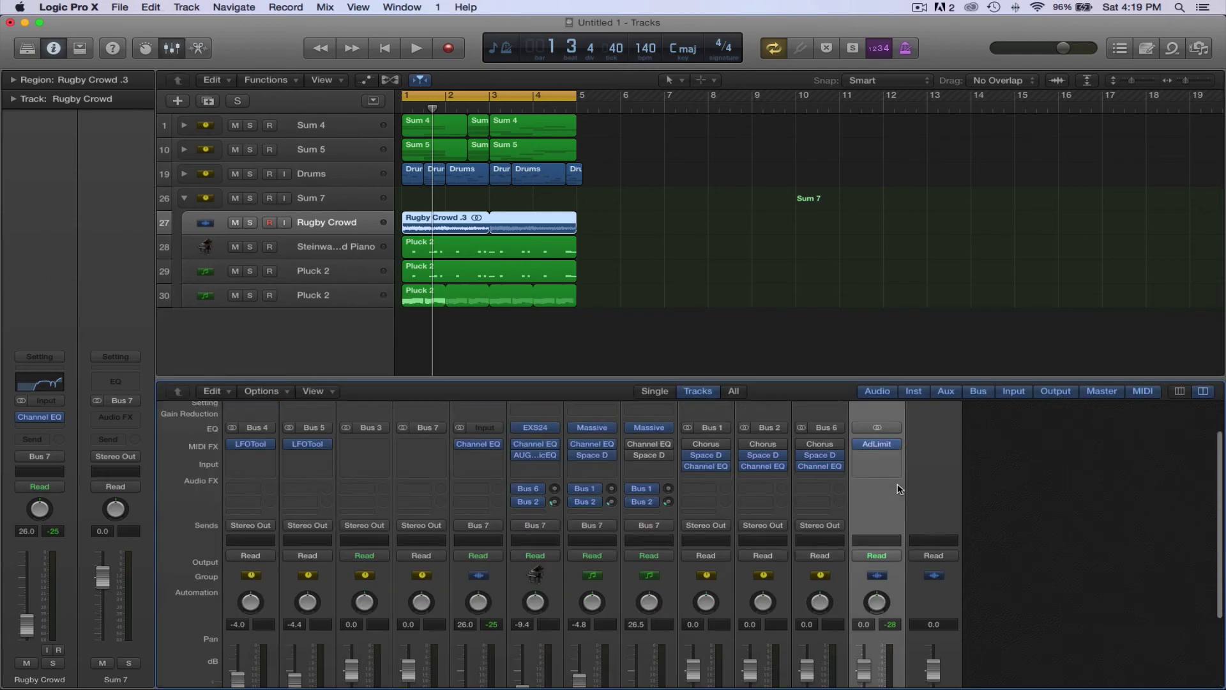
scroll(864, 431, up, 5)
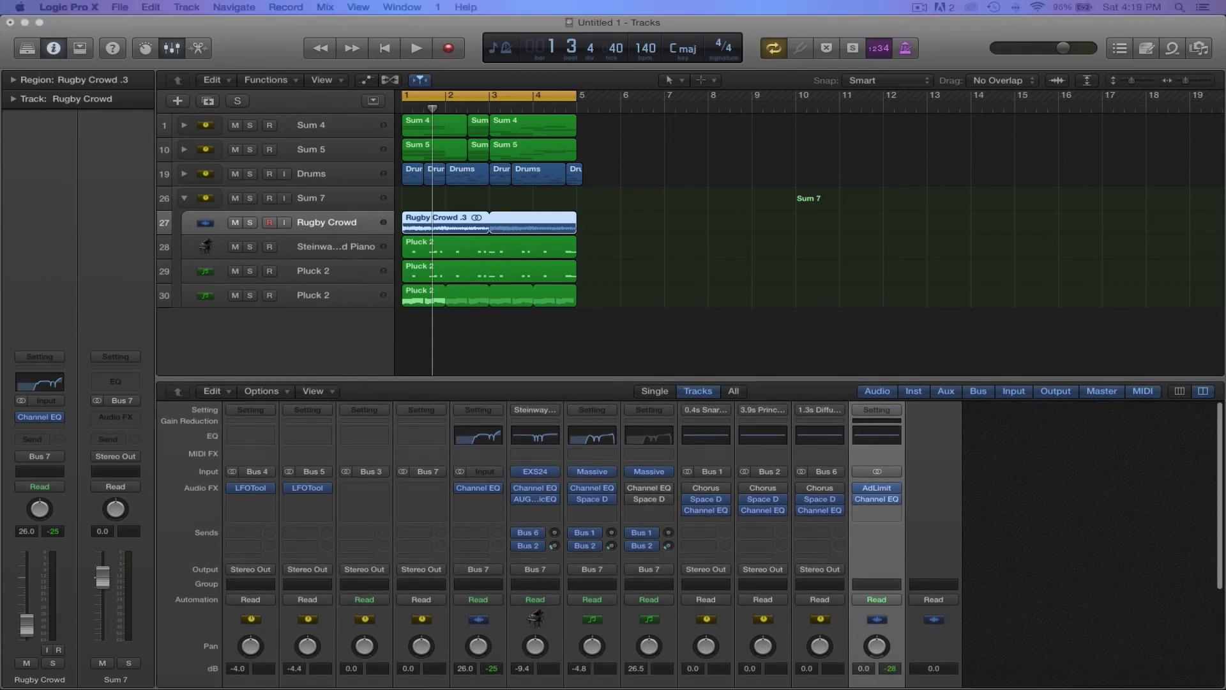
click(877, 435)
drag(555, 19, 430, 4)
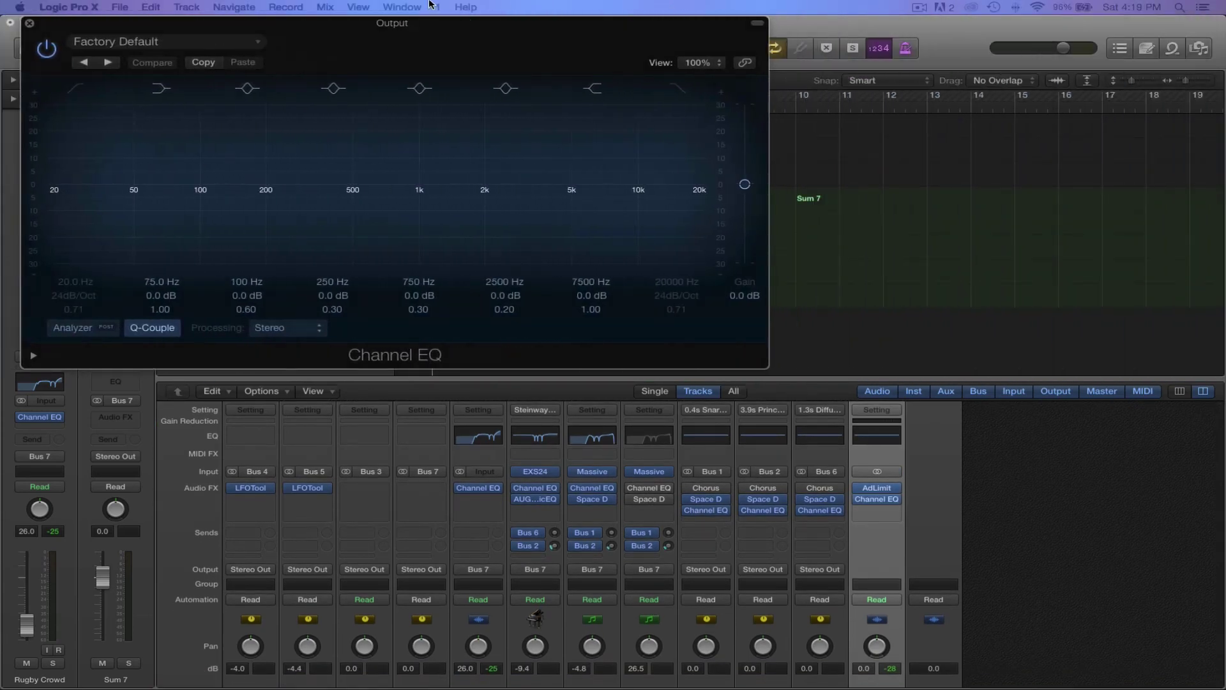
drag(546, 56, 928, 30)
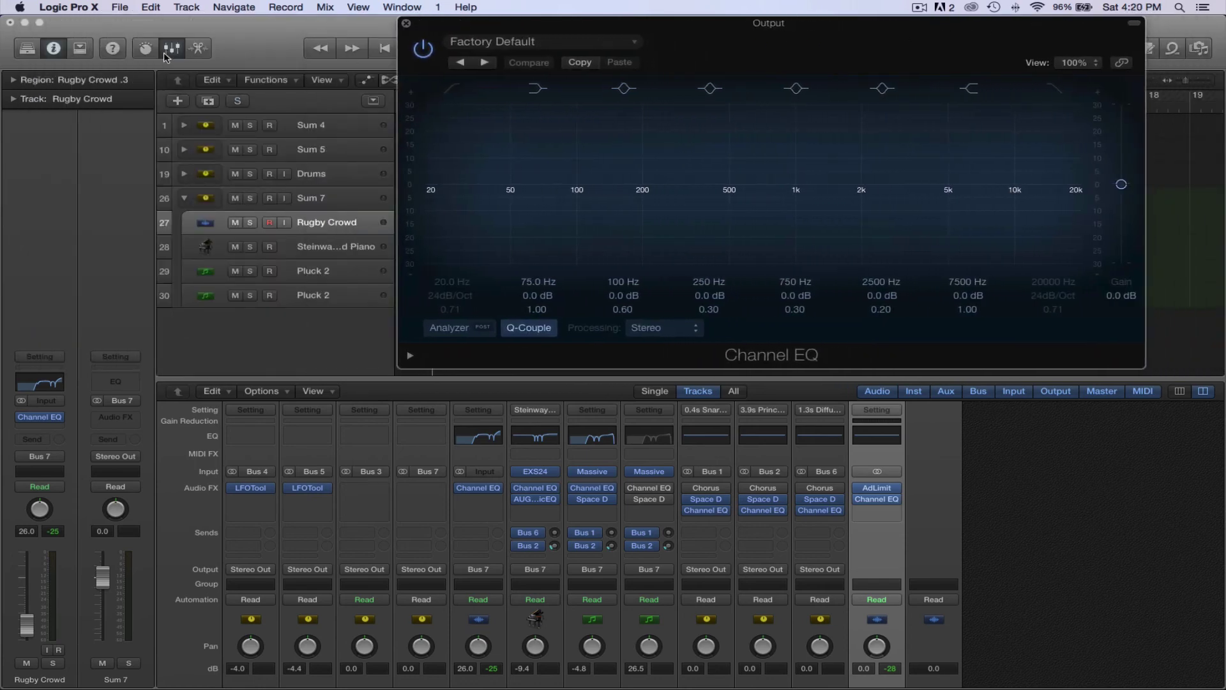
key(x)
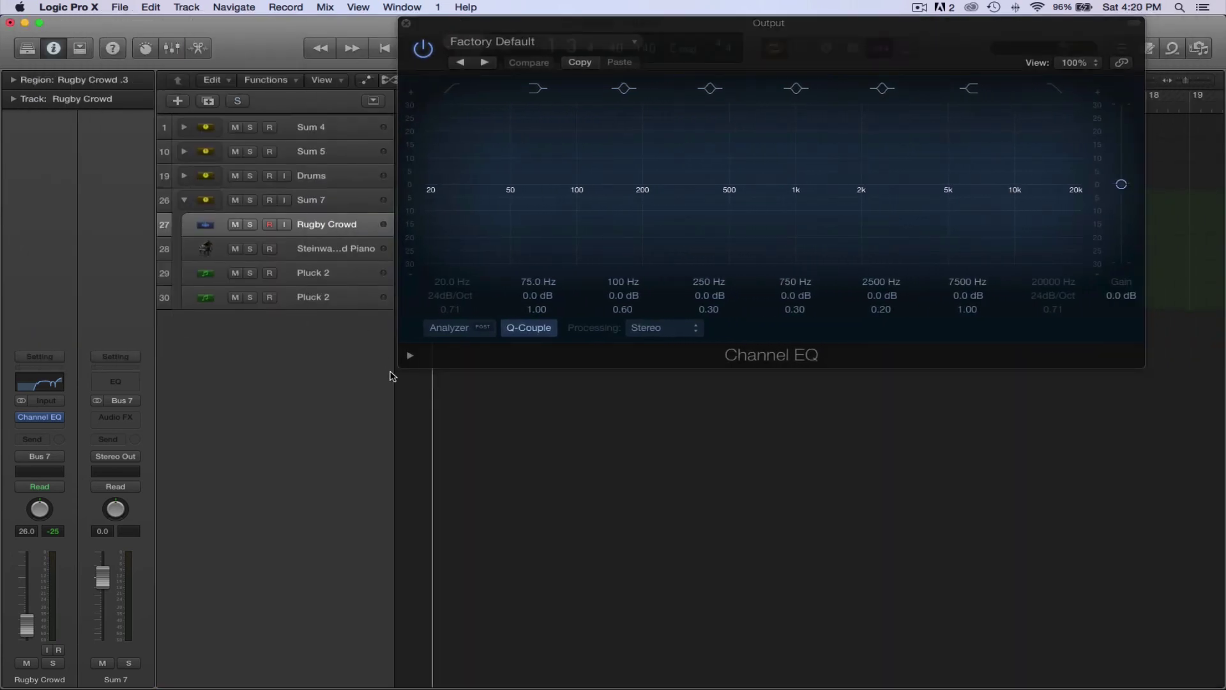
Open the Channel EQ of the Pluck 2 track 30 beside the Output equalizer, and turn on the Output equalizer's analyzer
click(315, 272)
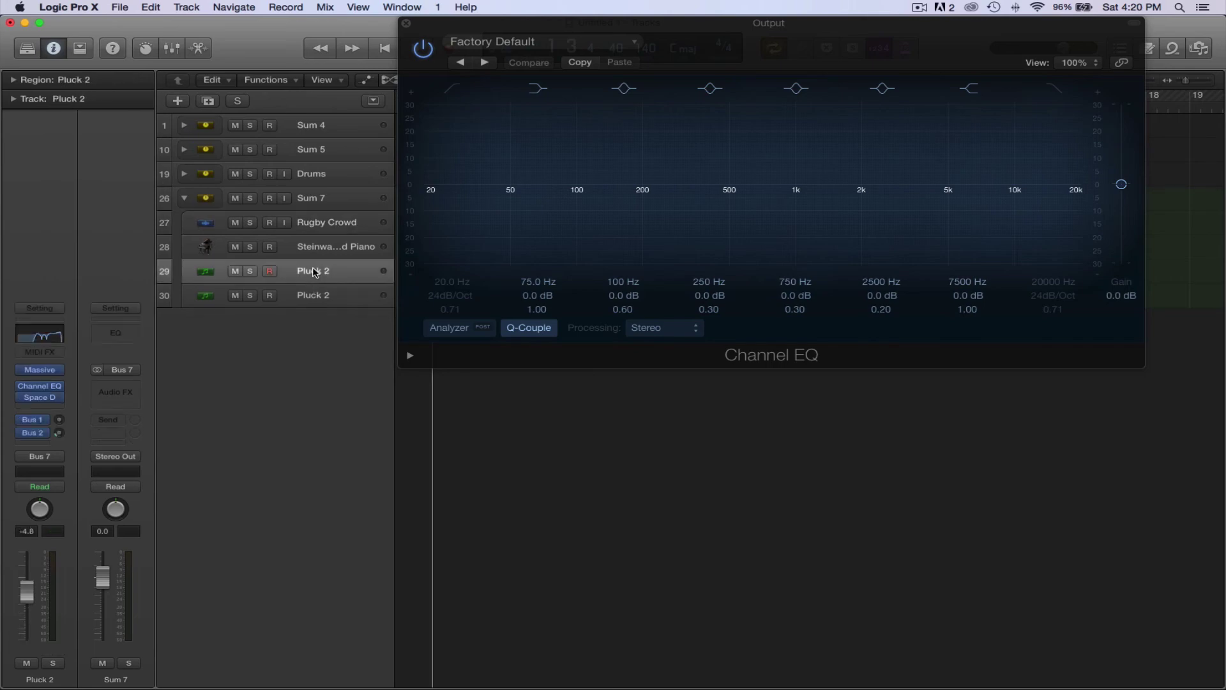
drag(721, 26, 452, 332)
click(313, 295)
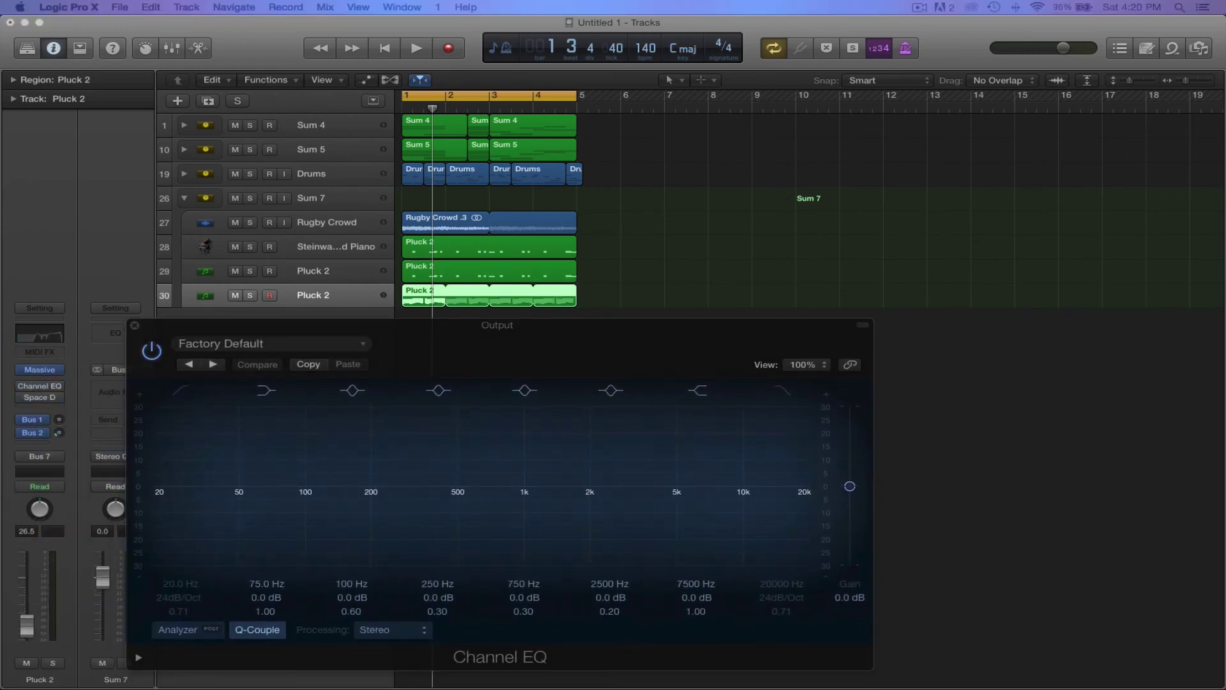
drag(882, 19, 569, 3)
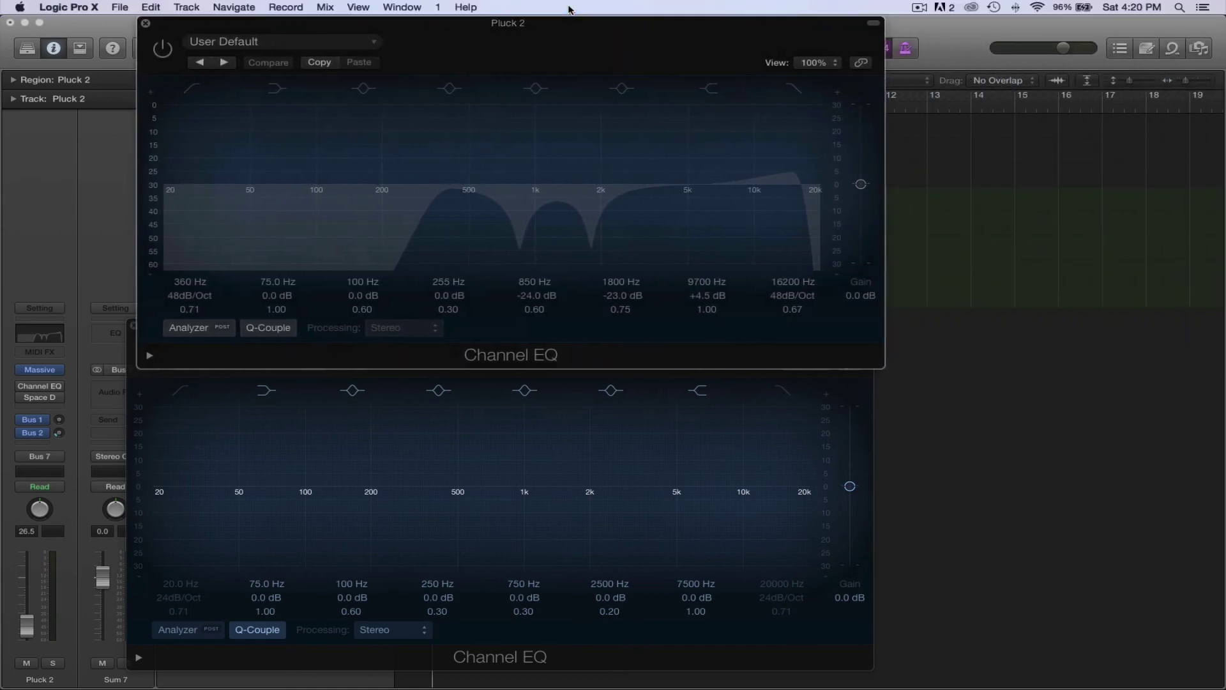
click(188, 631)
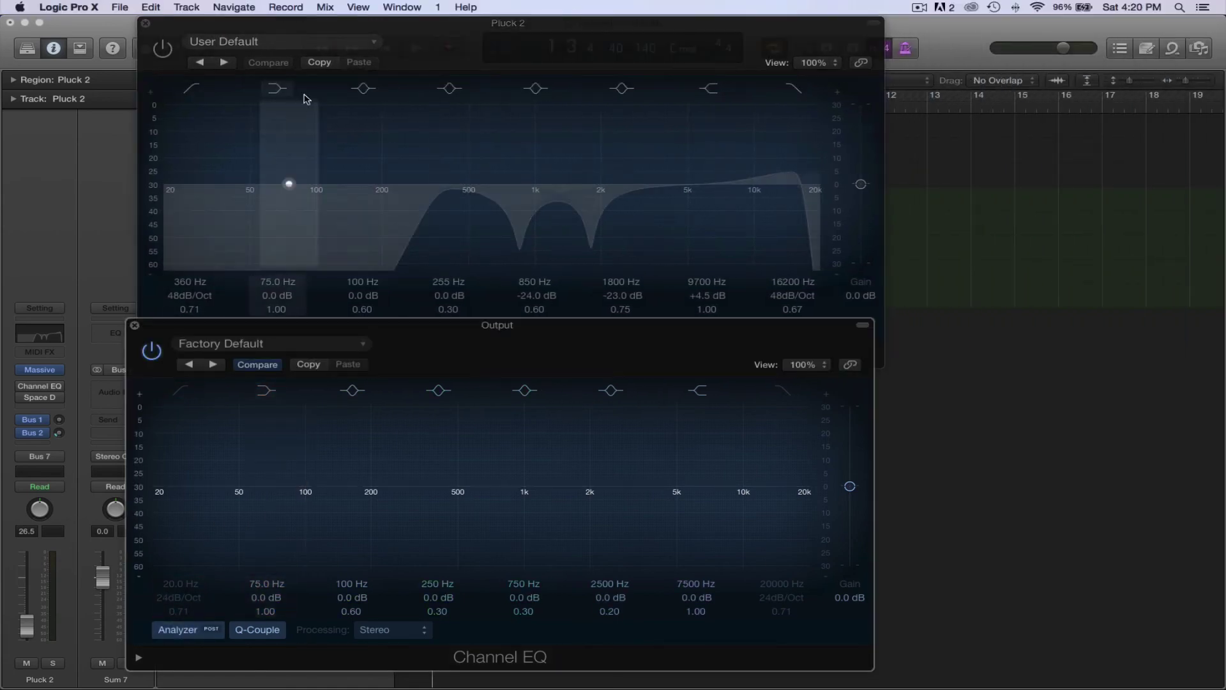
Enable the Pluck 2 equalizer and switch off its low cut, 850 Hz, 1800 Hz and high-shelf bands
click(452, 40)
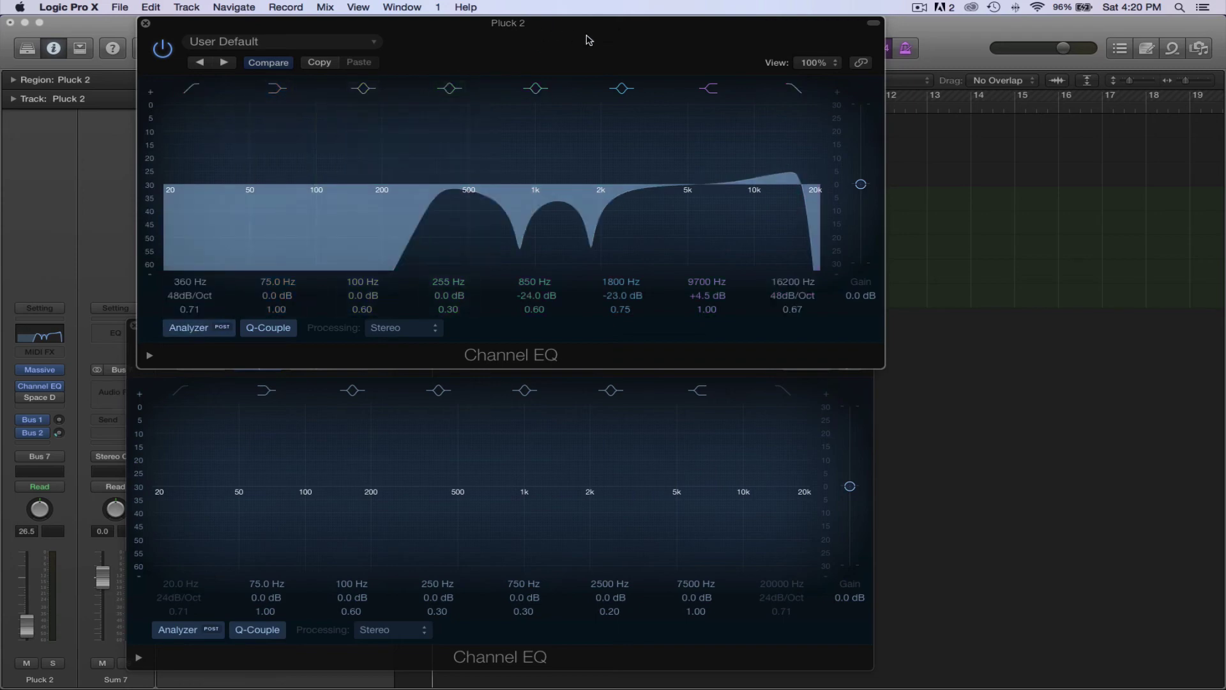
drag(589, 40, 925, 40)
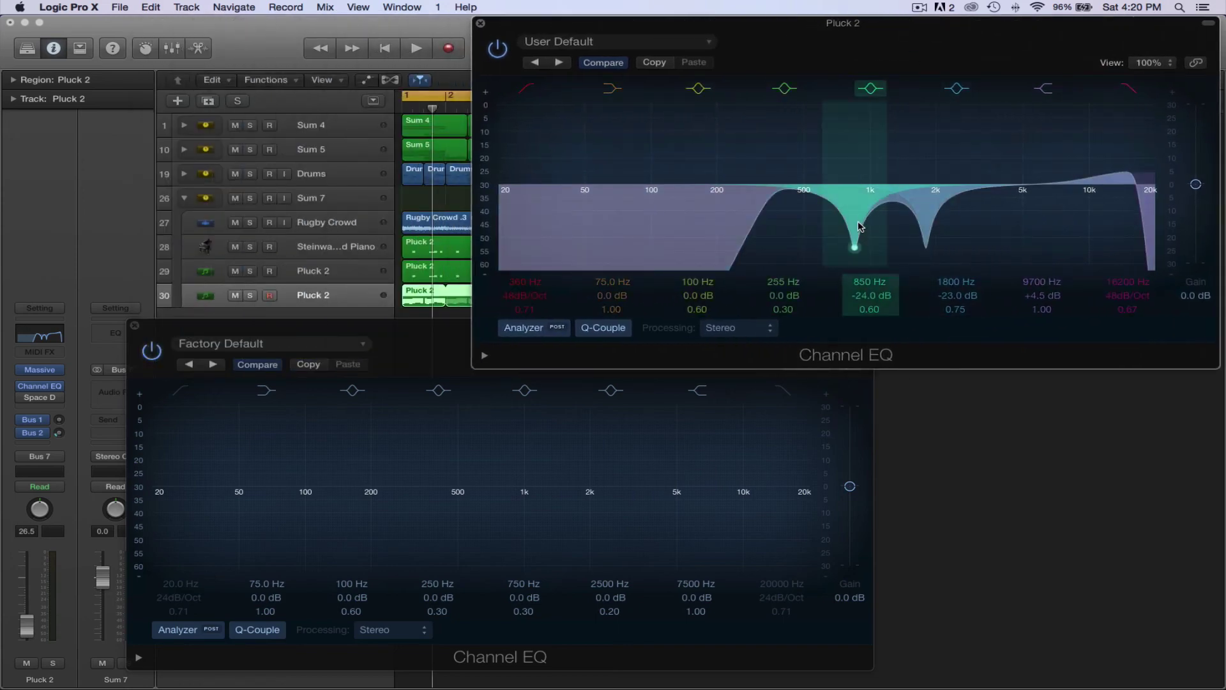
click(870, 87)
click(956, 87)
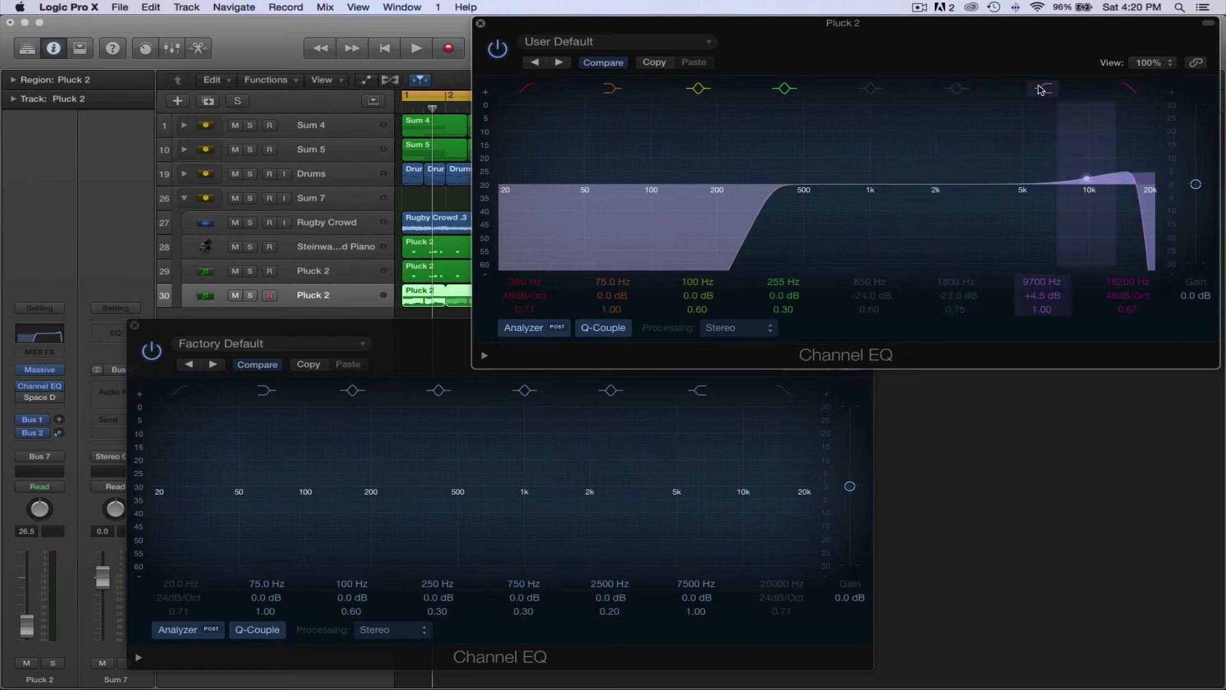
click(1043, 87)
click(526, 88)
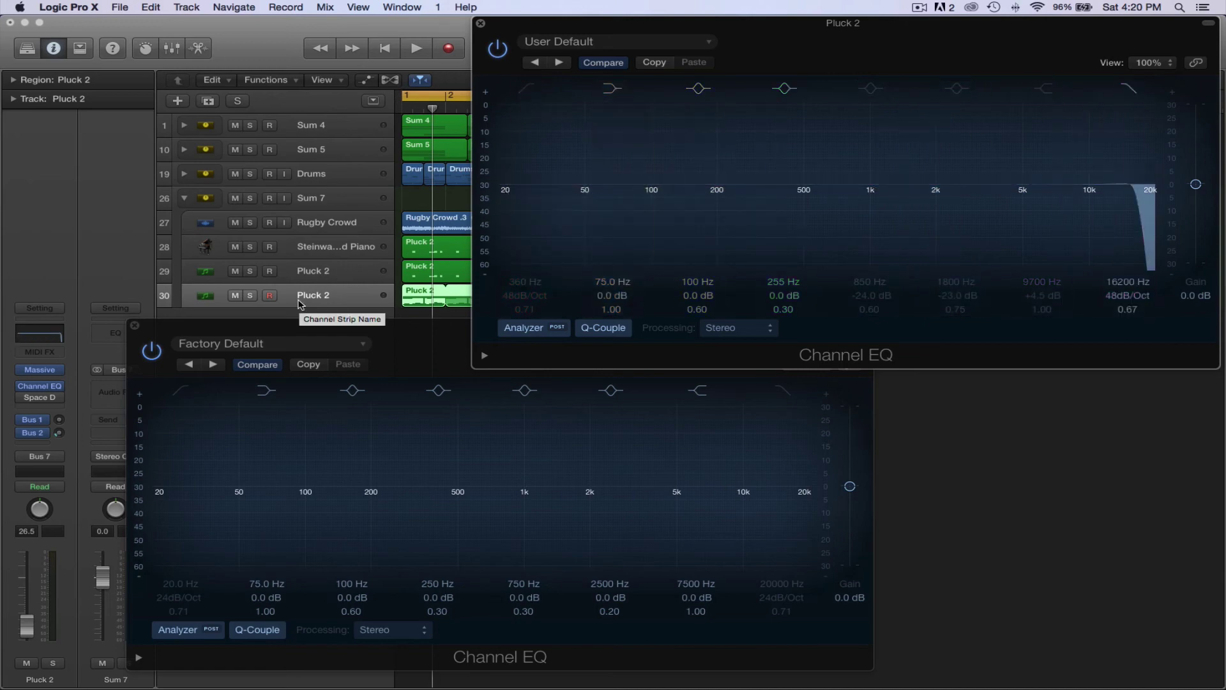
During playback, turn on the Pluck 2 low cut at 184 Hz with Q 0.64 and the high shelf at 7800 Hz, +13.5 dB
key(space)
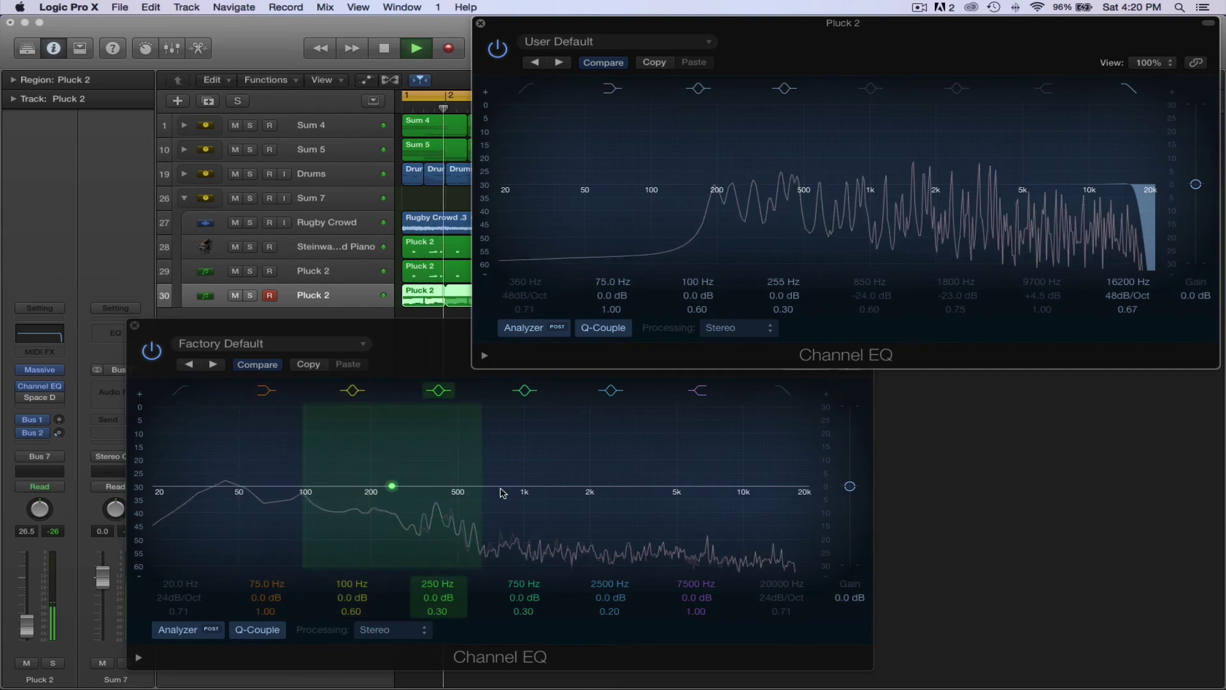
click(527, 89)
drag(773, 197, 703, 200)
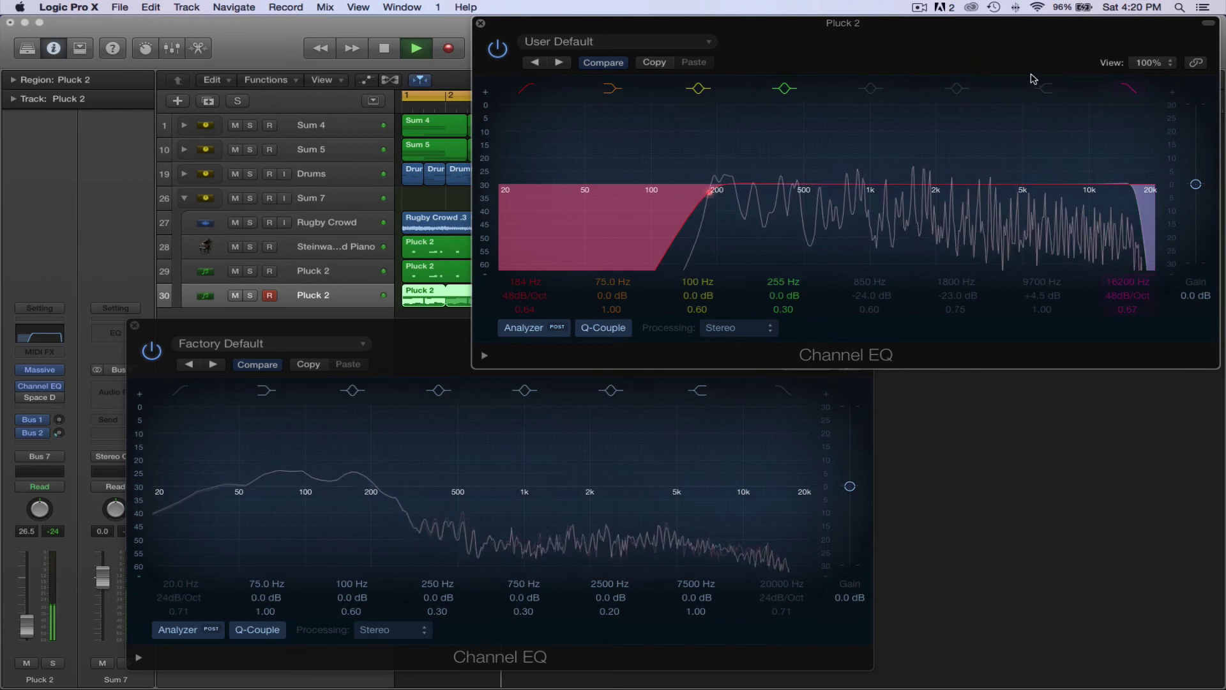
click(1049, 93)
drag(1104, 181, 1079, 145)
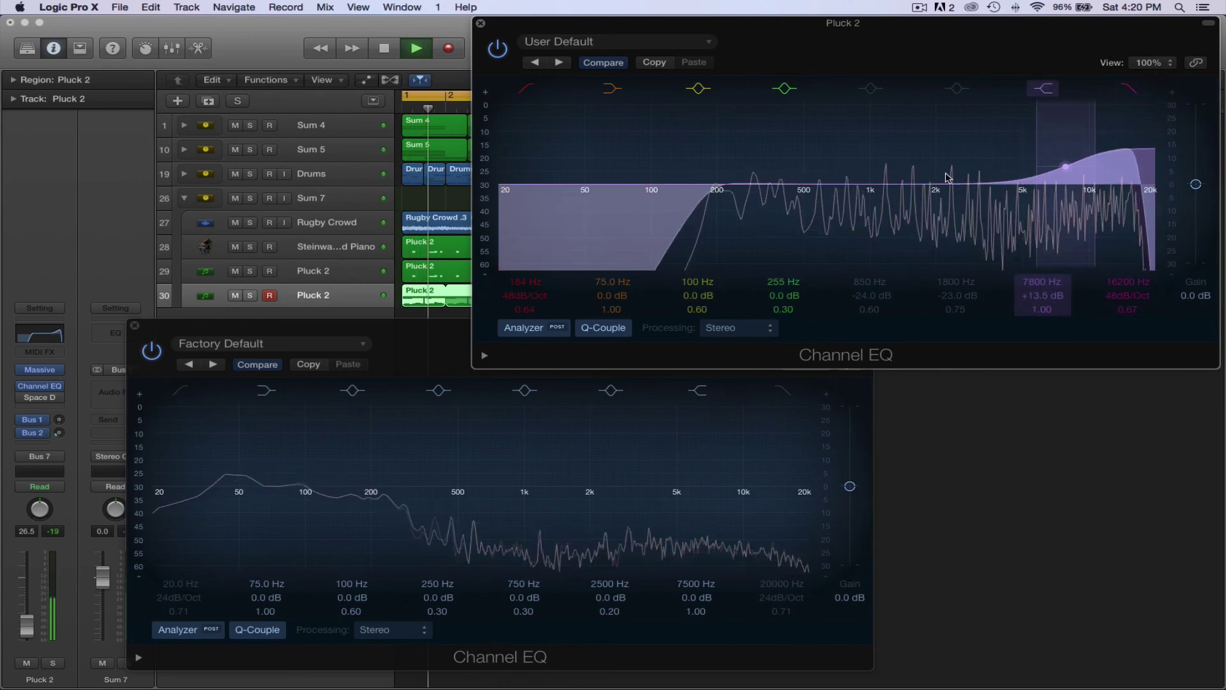
Boost Pluck 2 by 24.0 dB at 1060 Hz and 9.5 dB at 4750 Hz, and lower the equalizer's output gain to -12.0 dB
drag(805, 182, 925, 98)
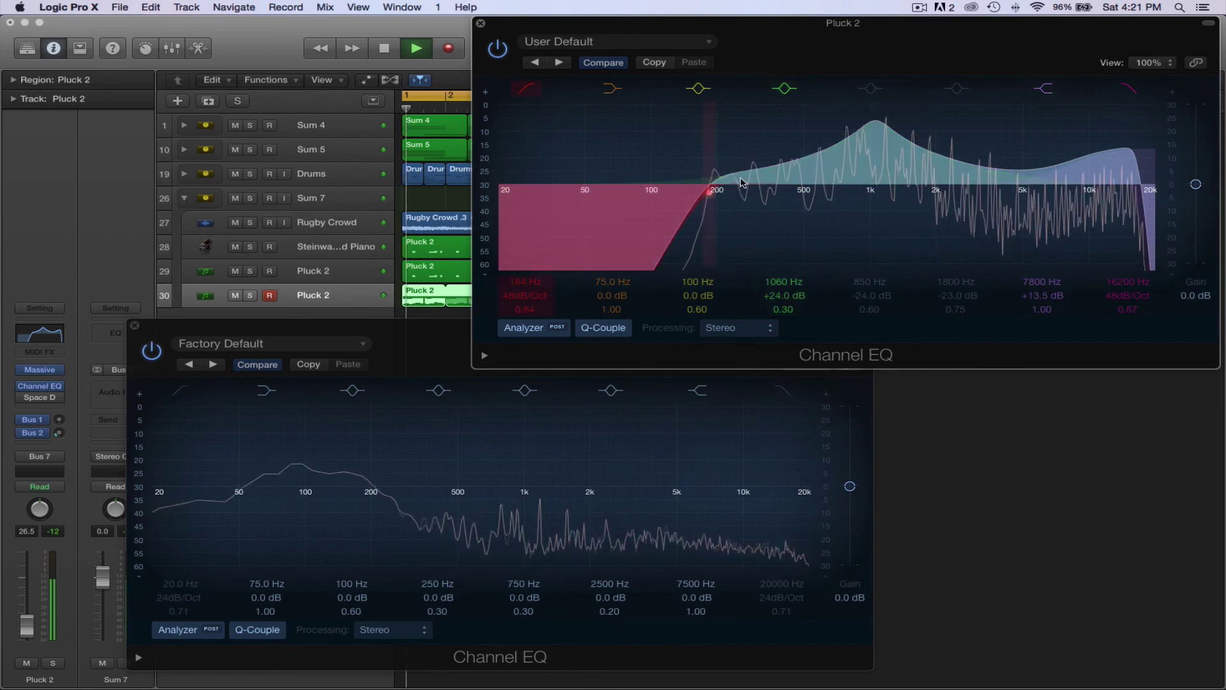
drag(856, 185, 1034, 94)
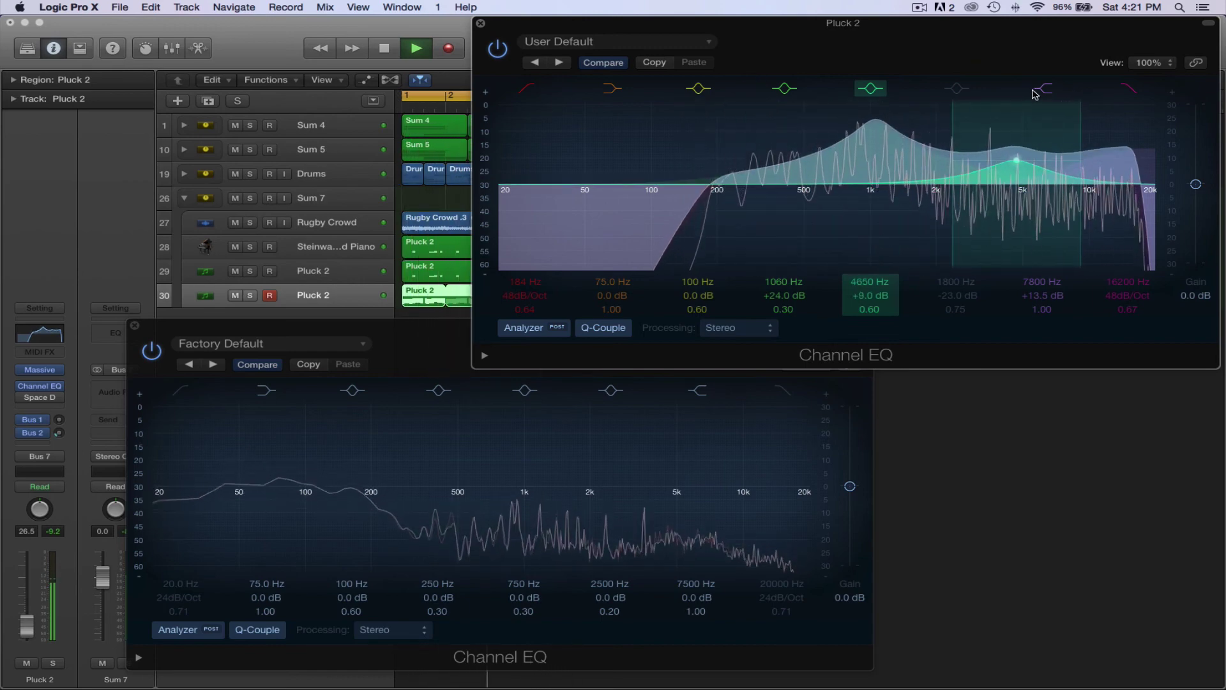
drag(1196, 186, 1199, 224)
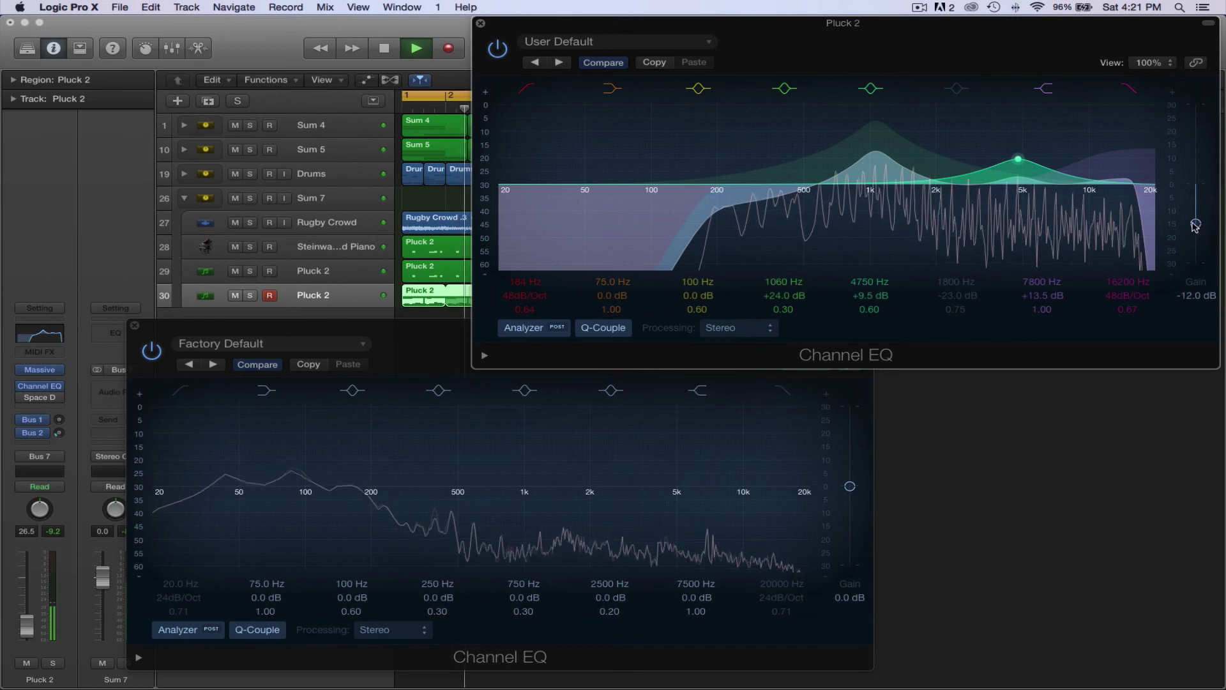
click(481, 25)
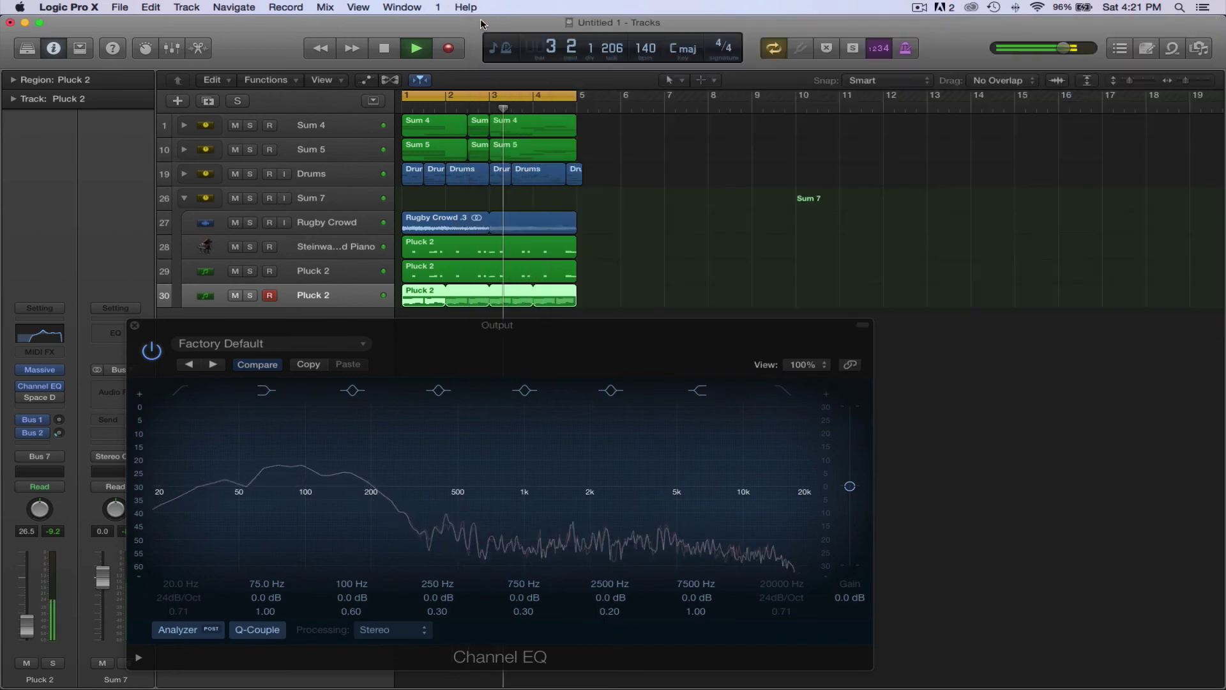
Reopen the Rugby Crowd equalizer and switch off its 3500 Hz and 6900 Hz notches
click(327, 222)
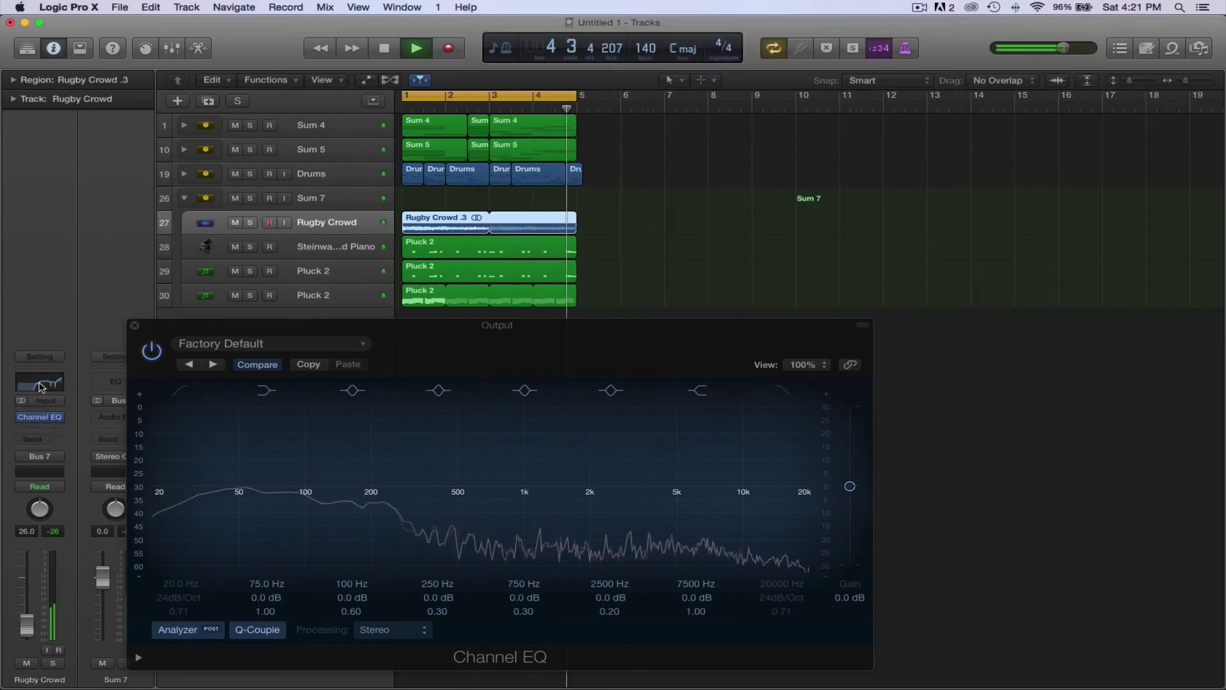
click(39, 417)
drag(689, 280, 880, 23)
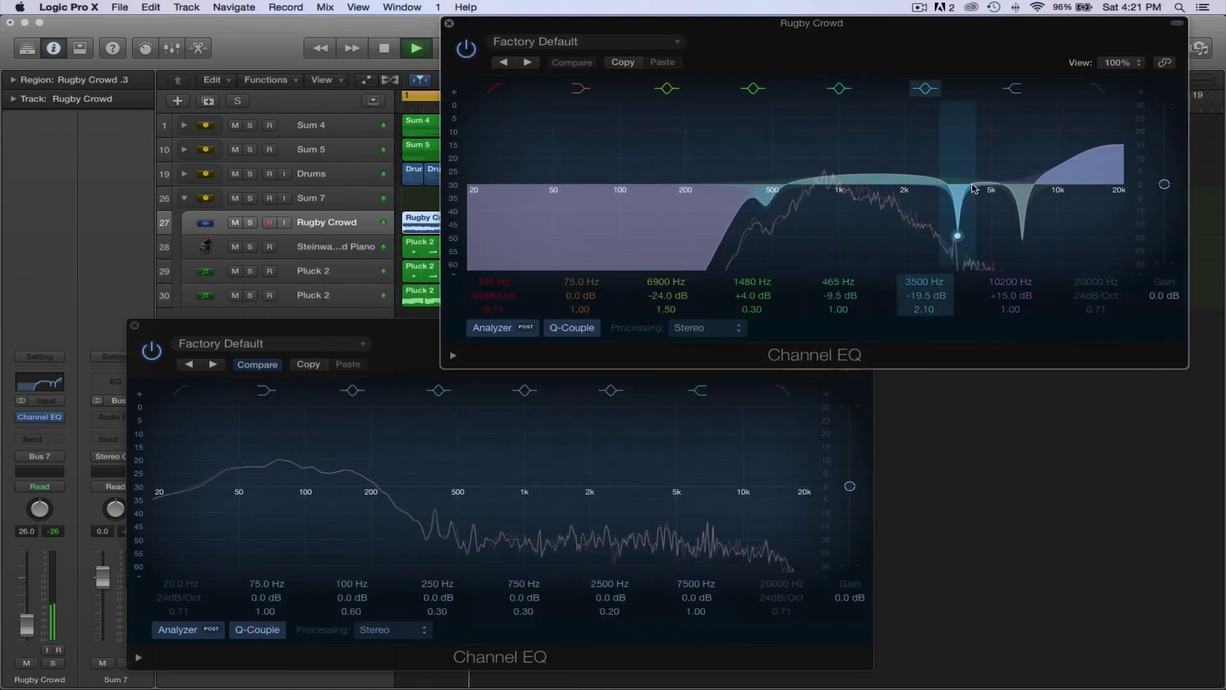
click(926, 88)
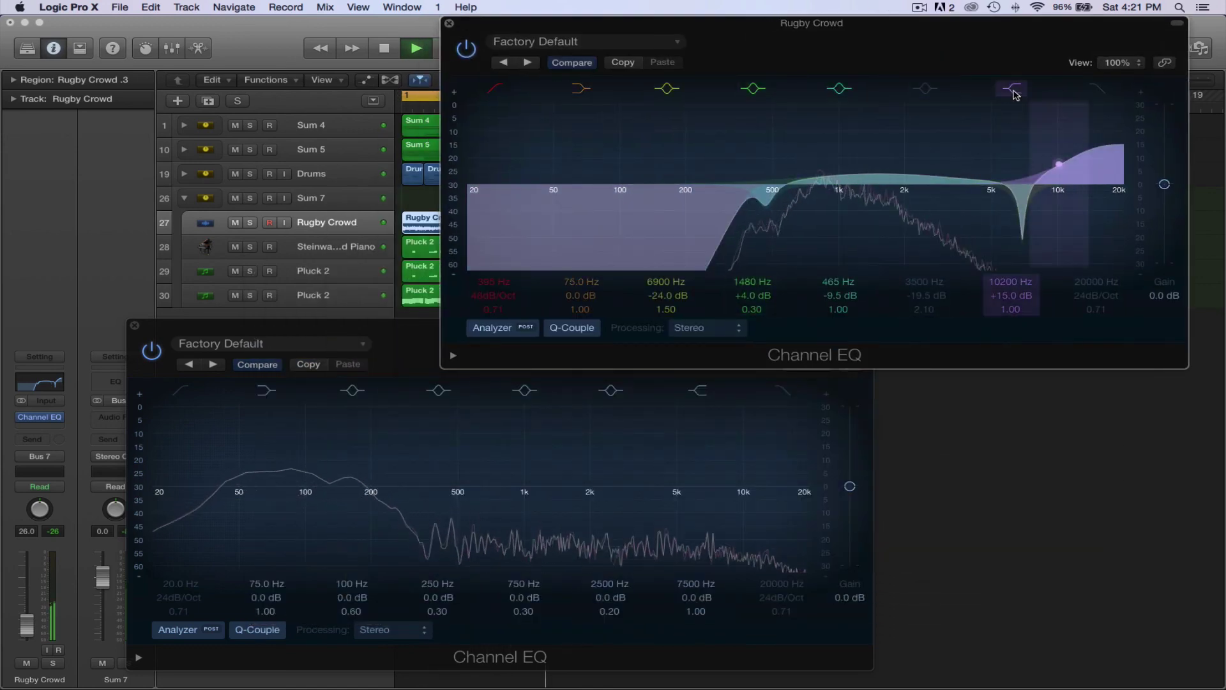
double_click(1022, 238)
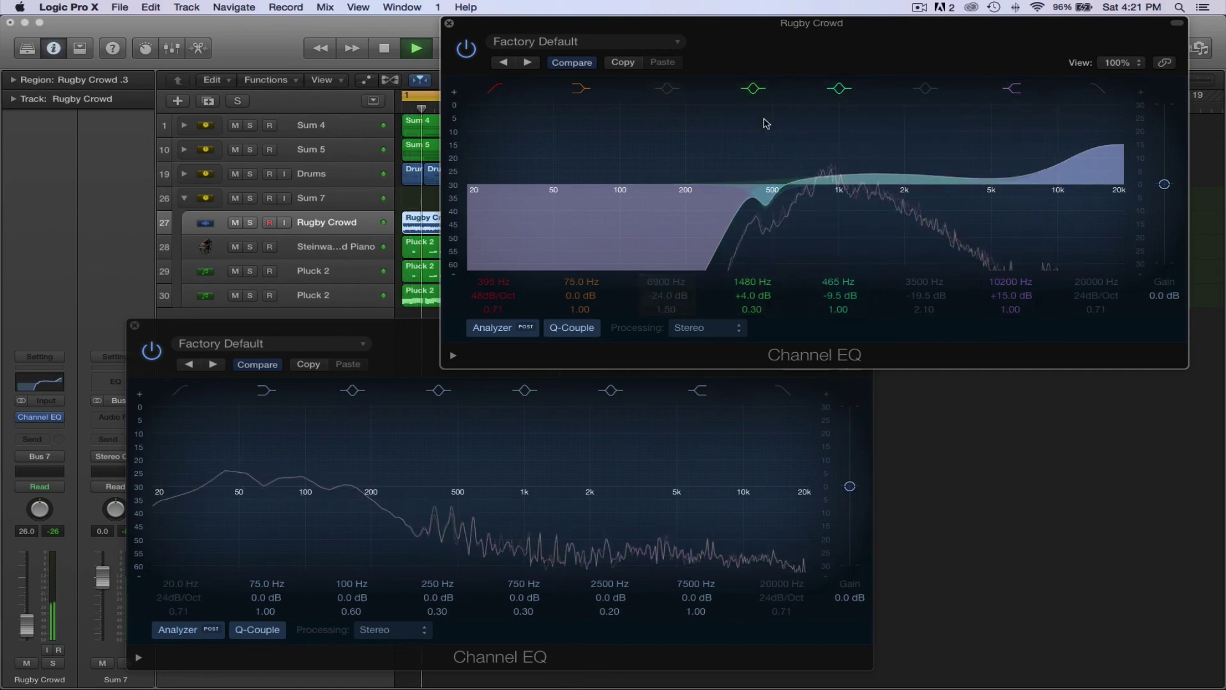
Turn the Rugby Crowd upper-mid band into a 5.5 dB boost at 5700 Hz with Q 0.18, and set the output gain to -5.5 dB
click(926, 88)
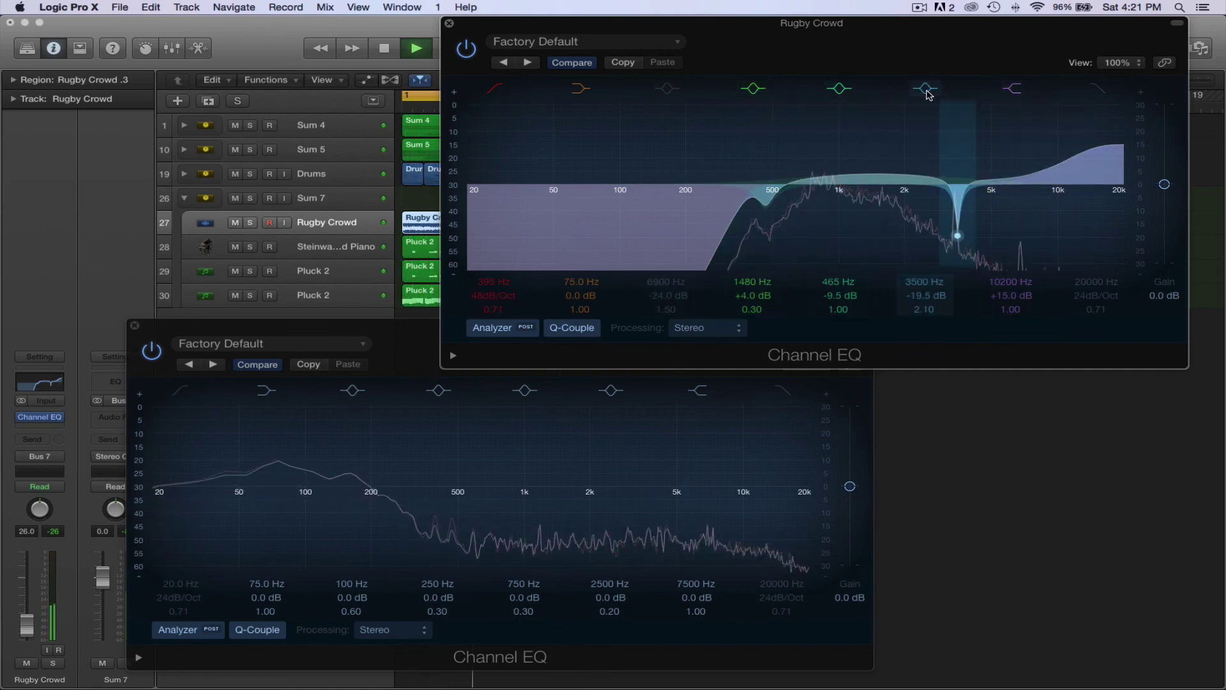
drag(964, 213, 1013, 123)
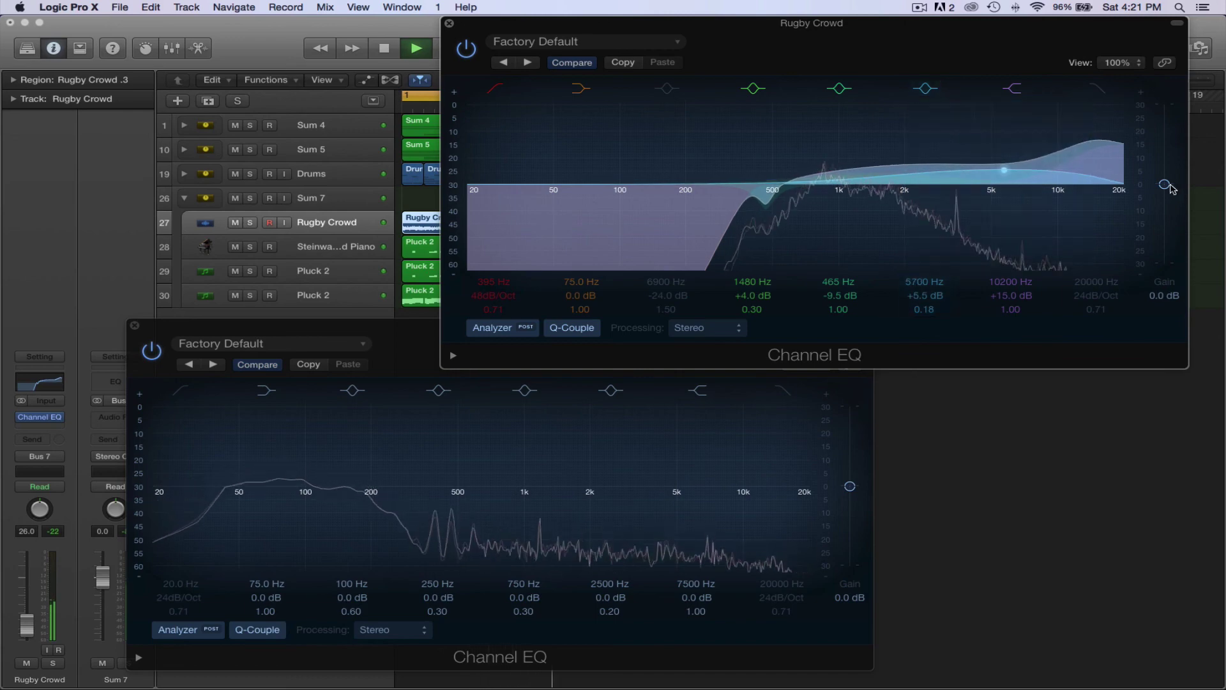
drag(1165, 184, 1167, 204)
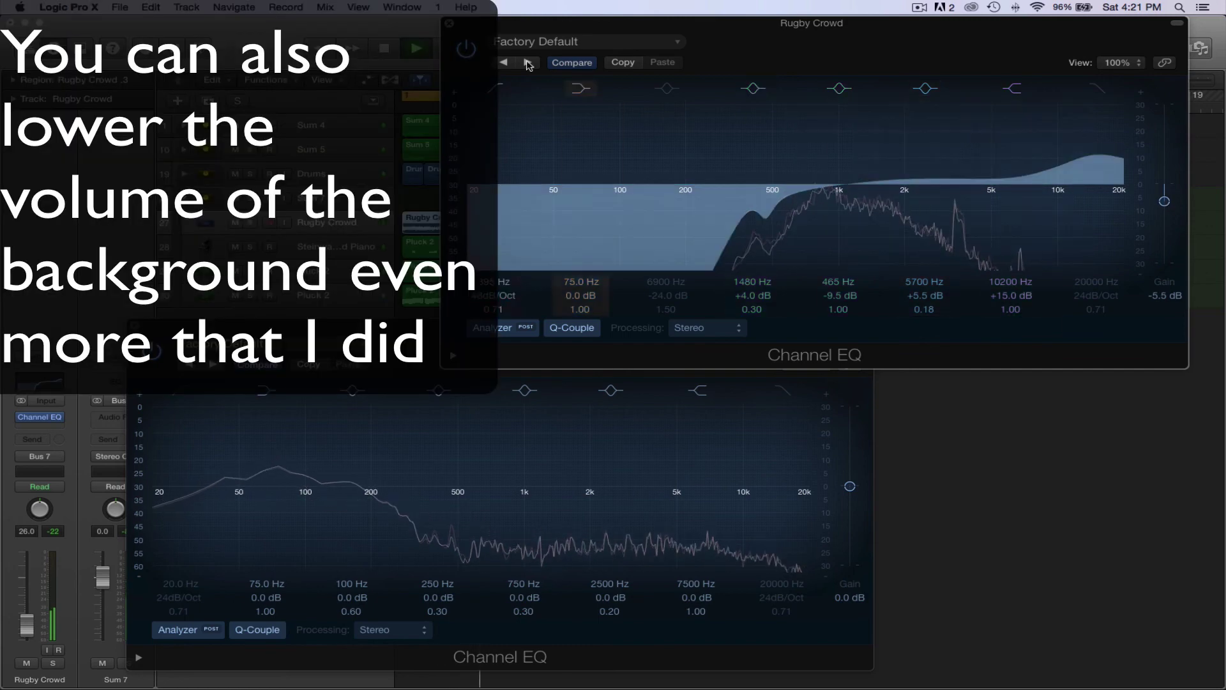
Close the Rugby Crowd and Output equalizer windows and stop playback of the loop
click(449, 24)
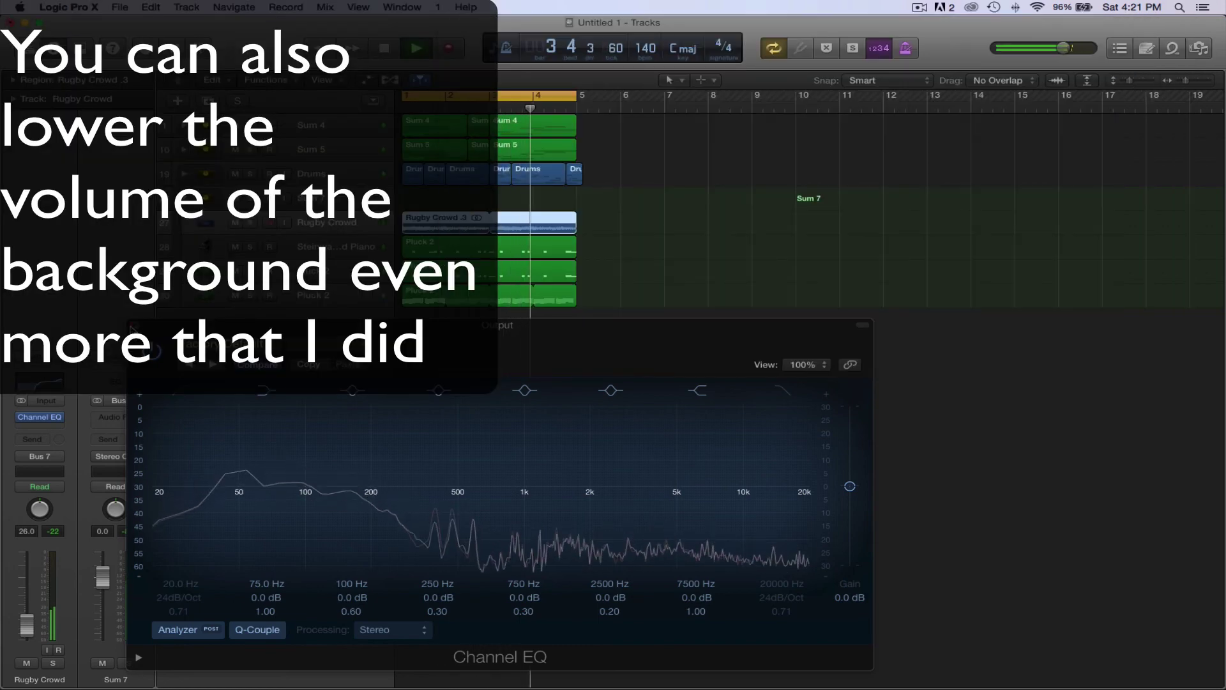
click(136, 325)
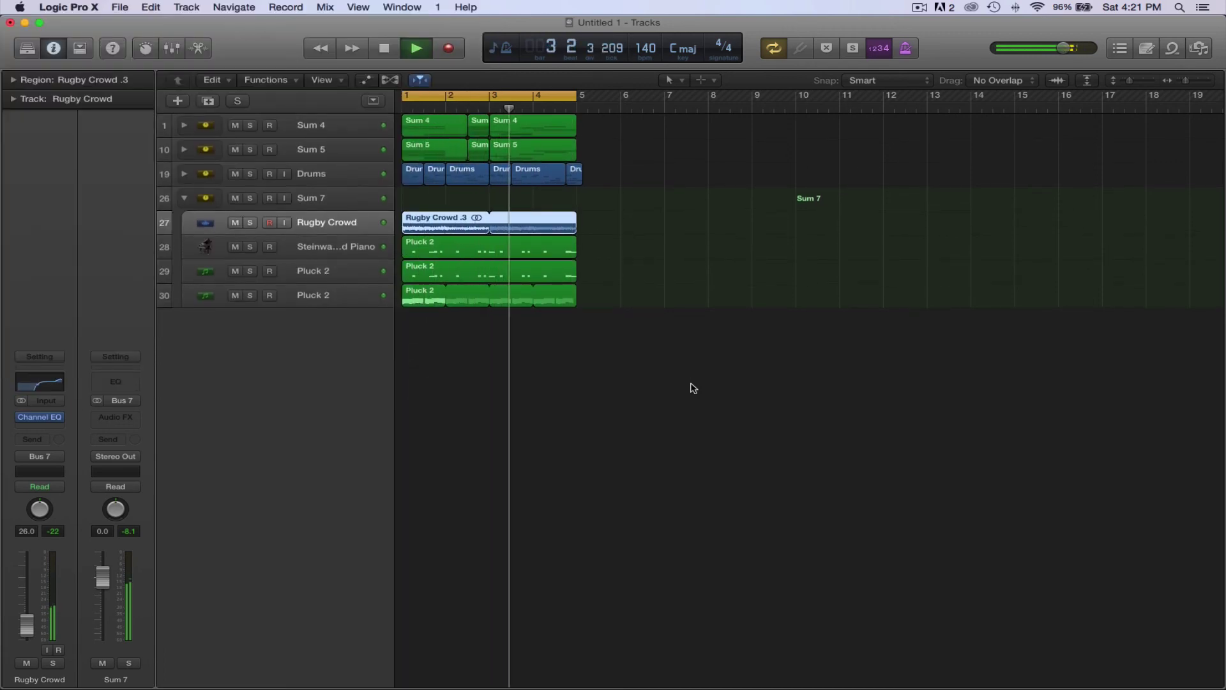
key(space)
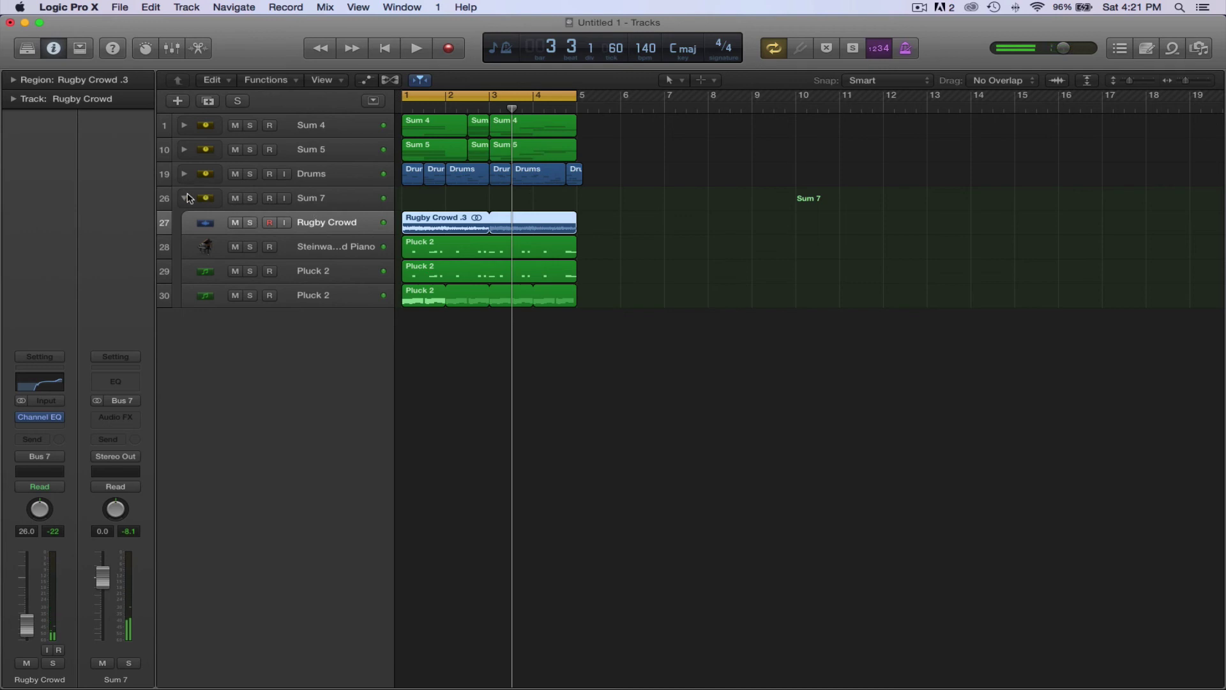
Expand the Drums, Sum 5 and Sum 4 track stacks and shrink the track height until all tracks fit in view
click(184, 174)
click(184, 149)
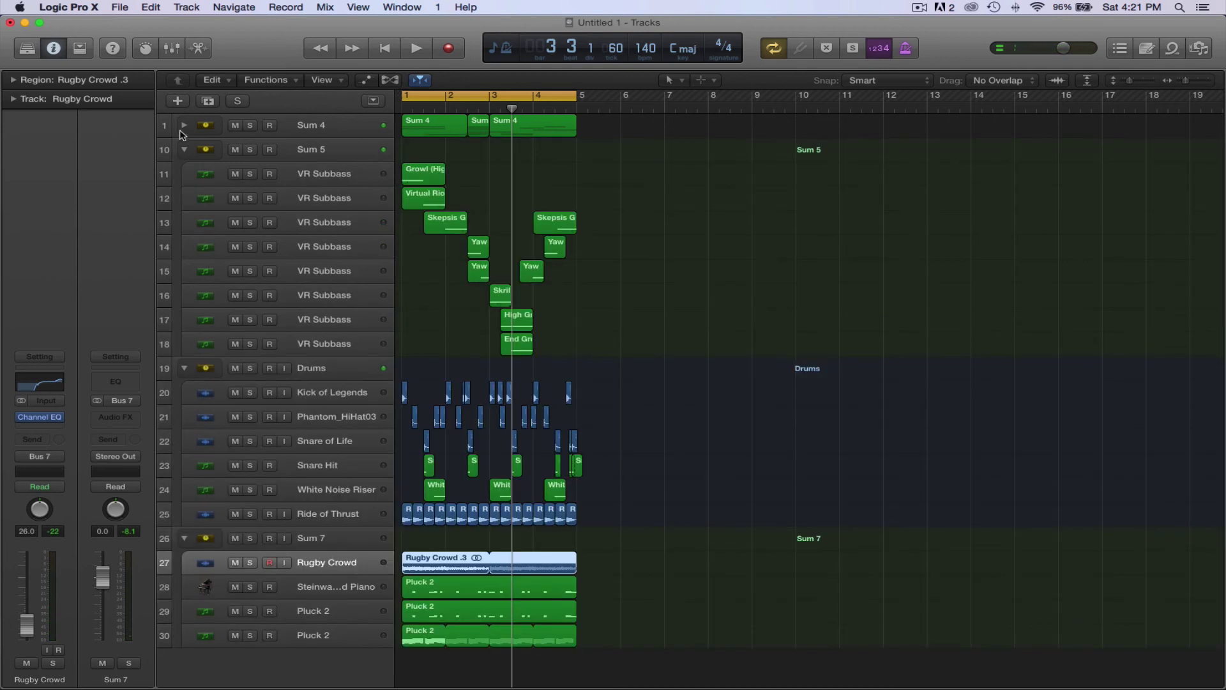
click(184, 125)
scroll(632, 271, down, 3)
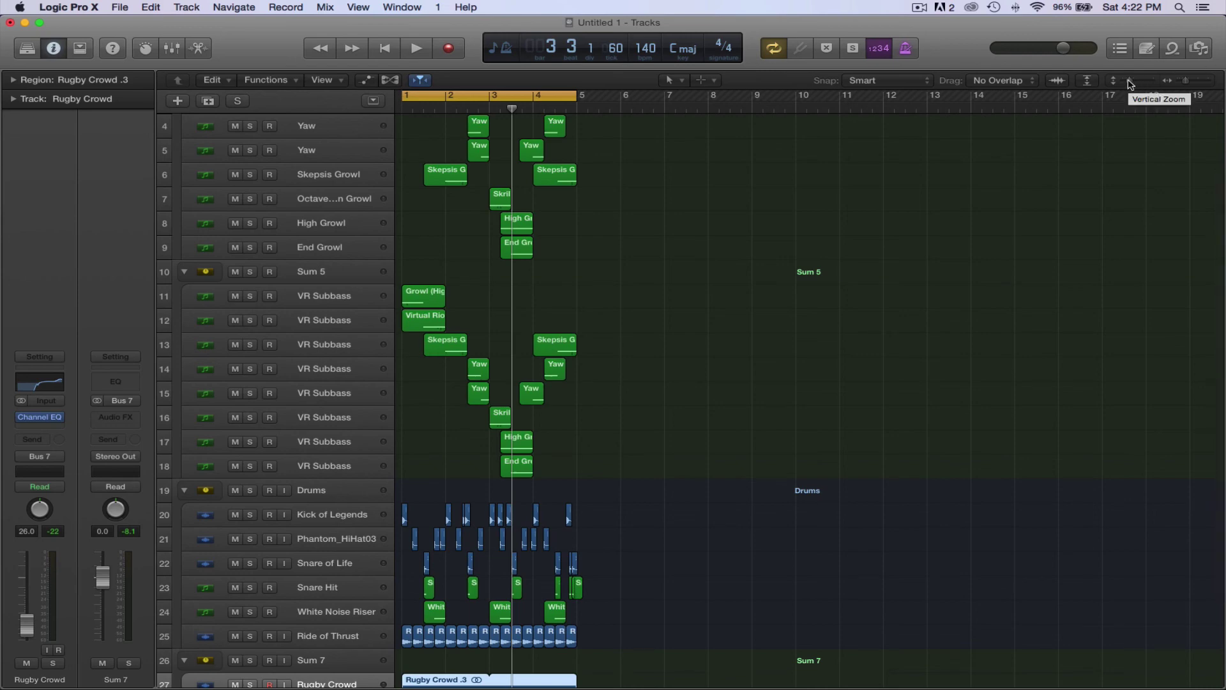
drag(1130, 83, 1128, 85)
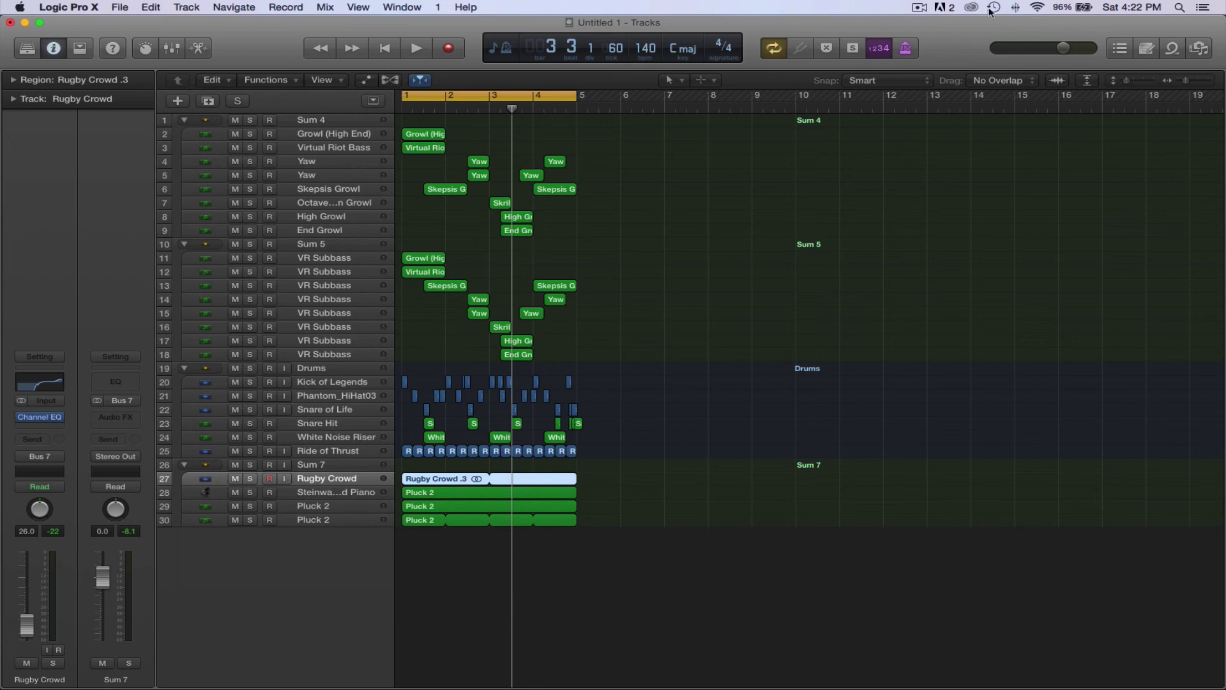
click(917, 8)
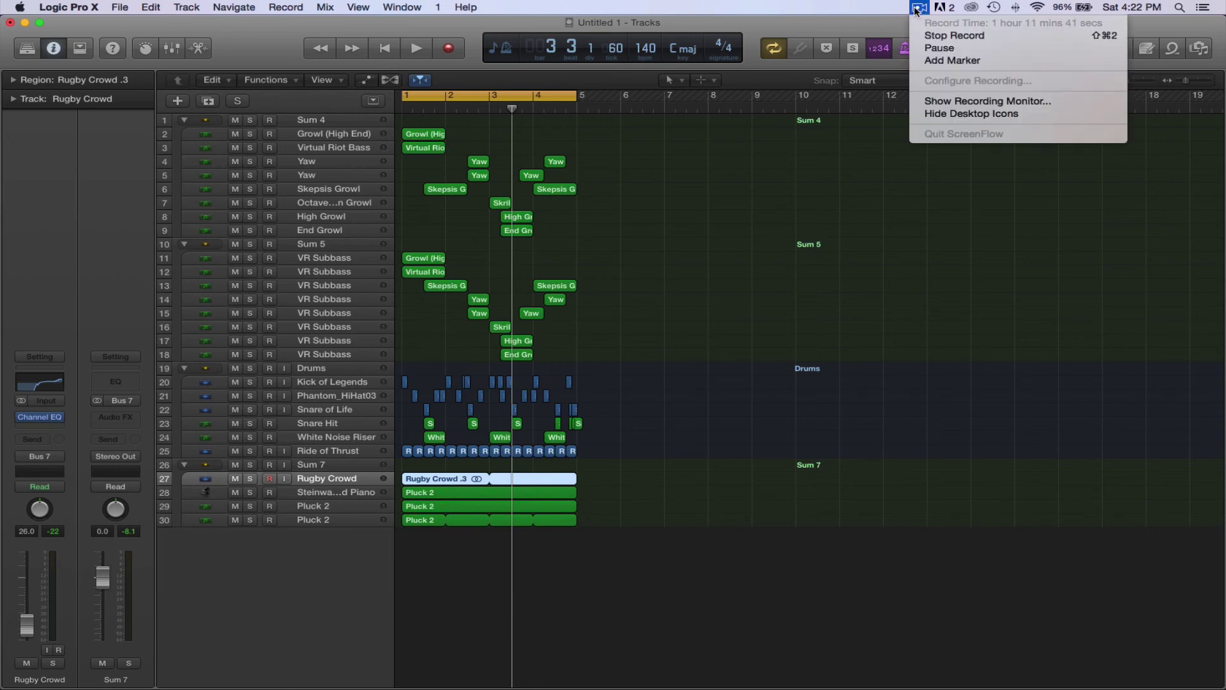
click(858, 23)
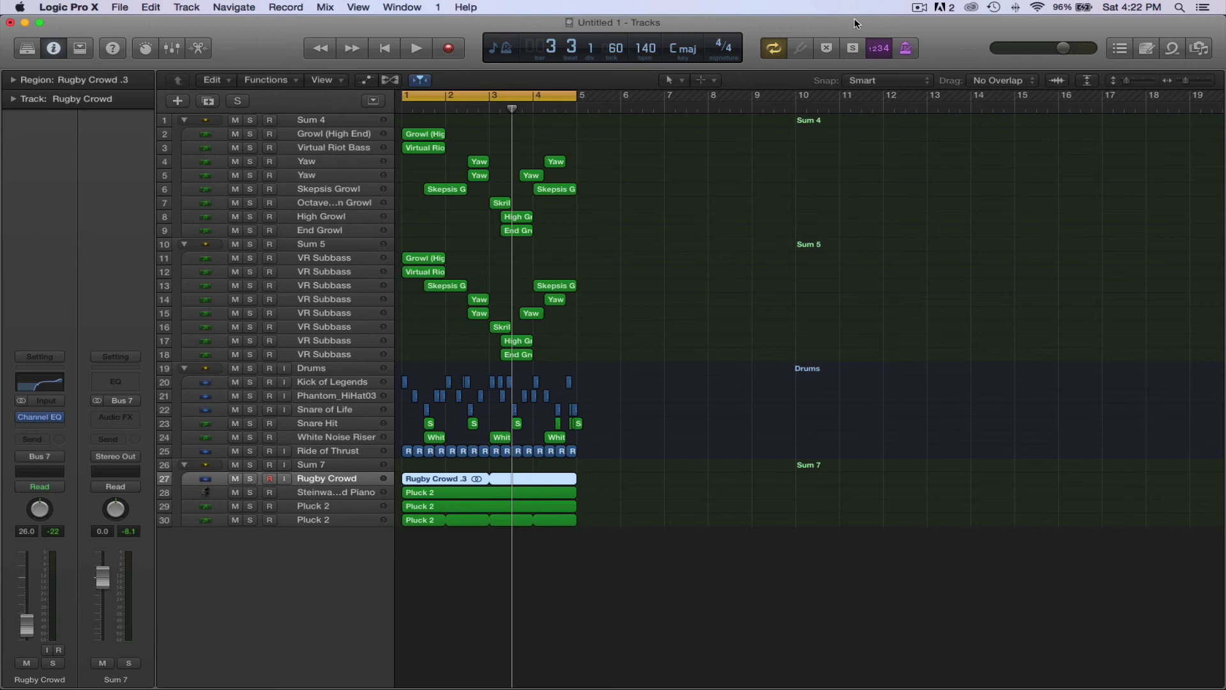
Play back the complete four-bar loop with all growl, sub-bass, drum and background tracks
key(space)
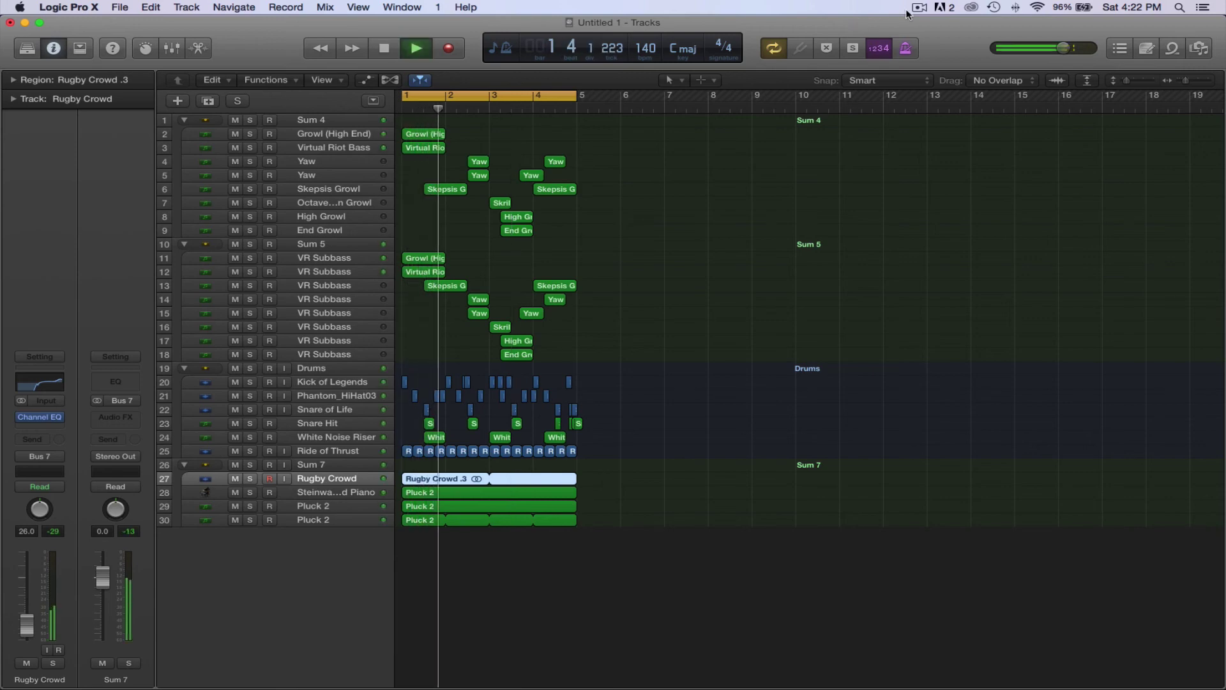
click(920, 8)
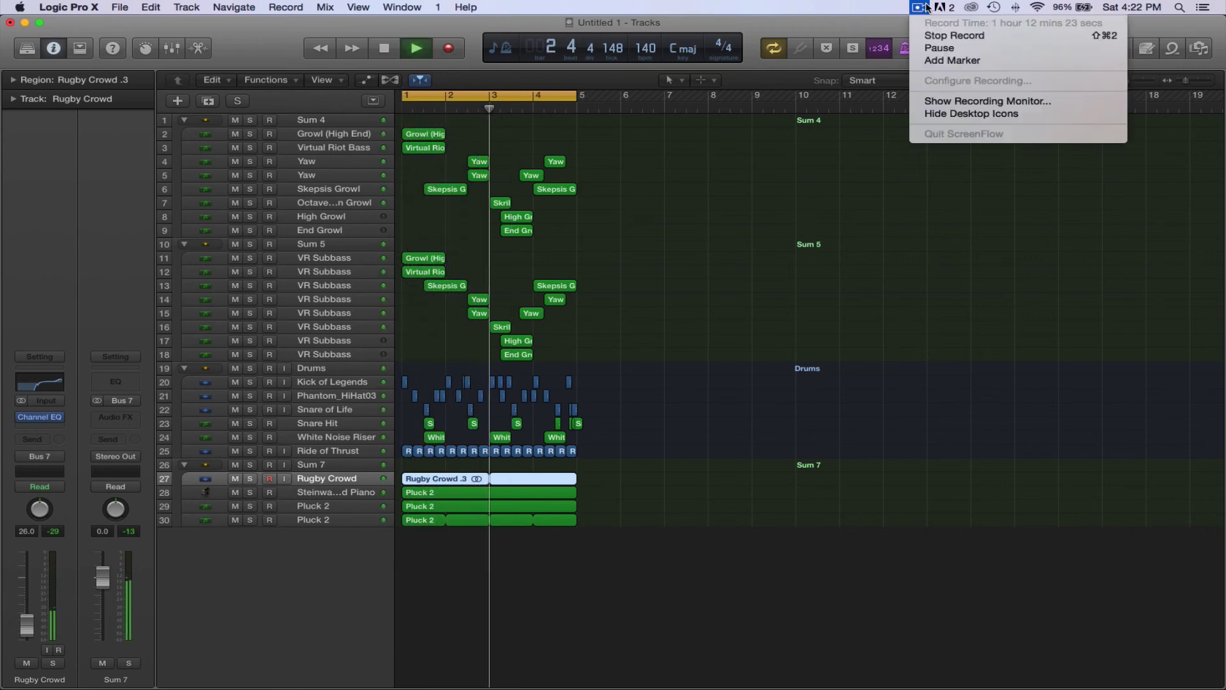